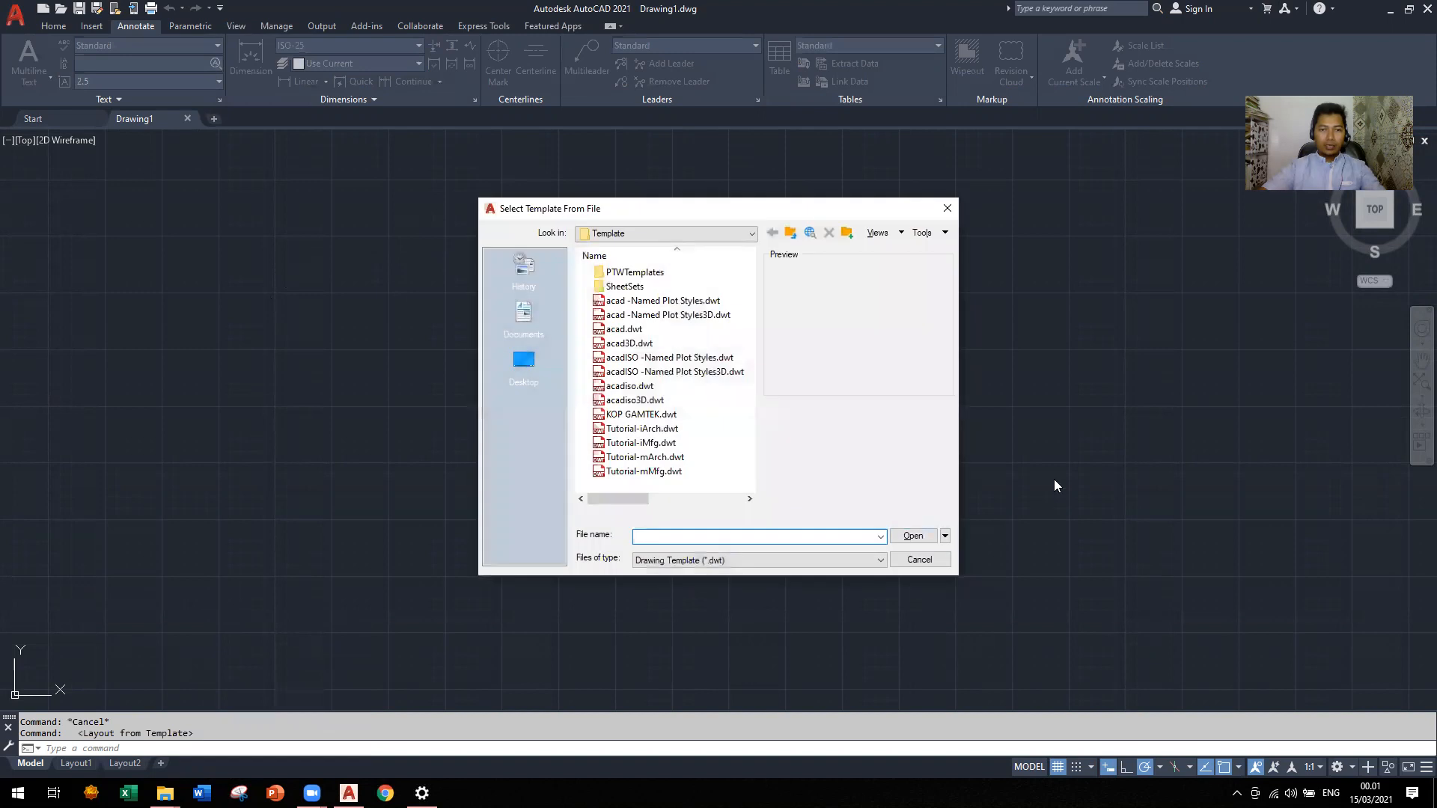
Open the KOP GAMTEK template, then dismiss the layout choice without inserting anything
click(641, 415)
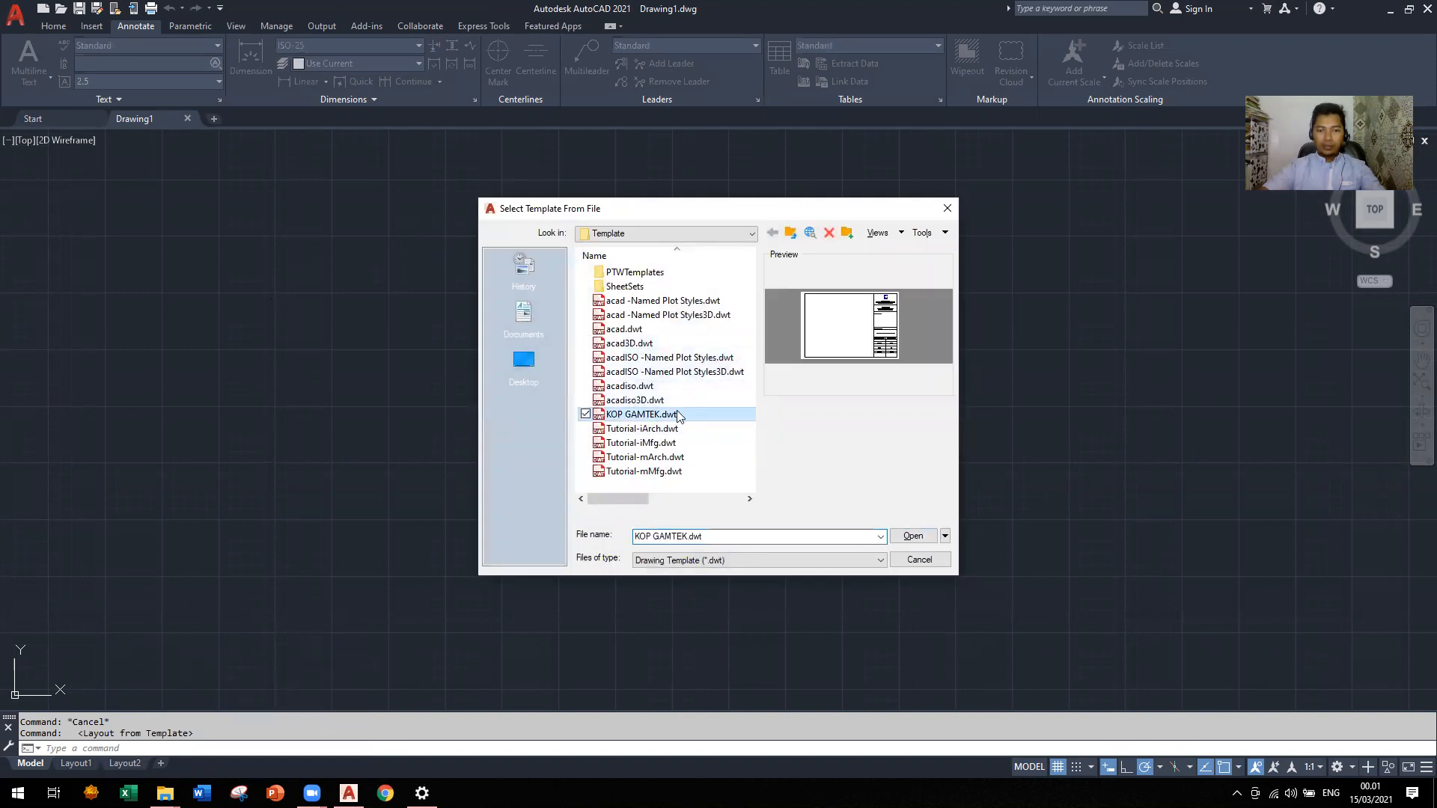
click(910, 536)
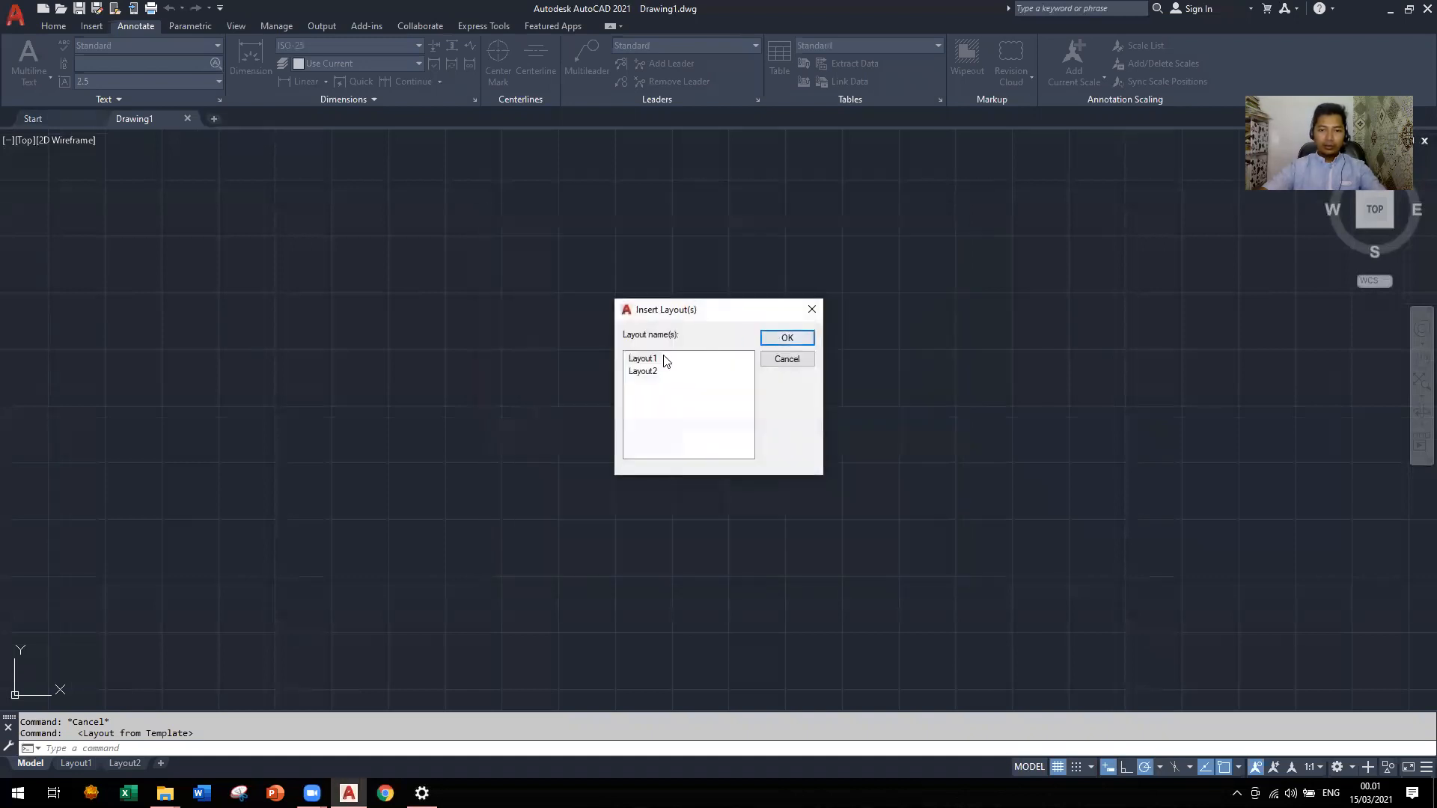
click(796, 340)
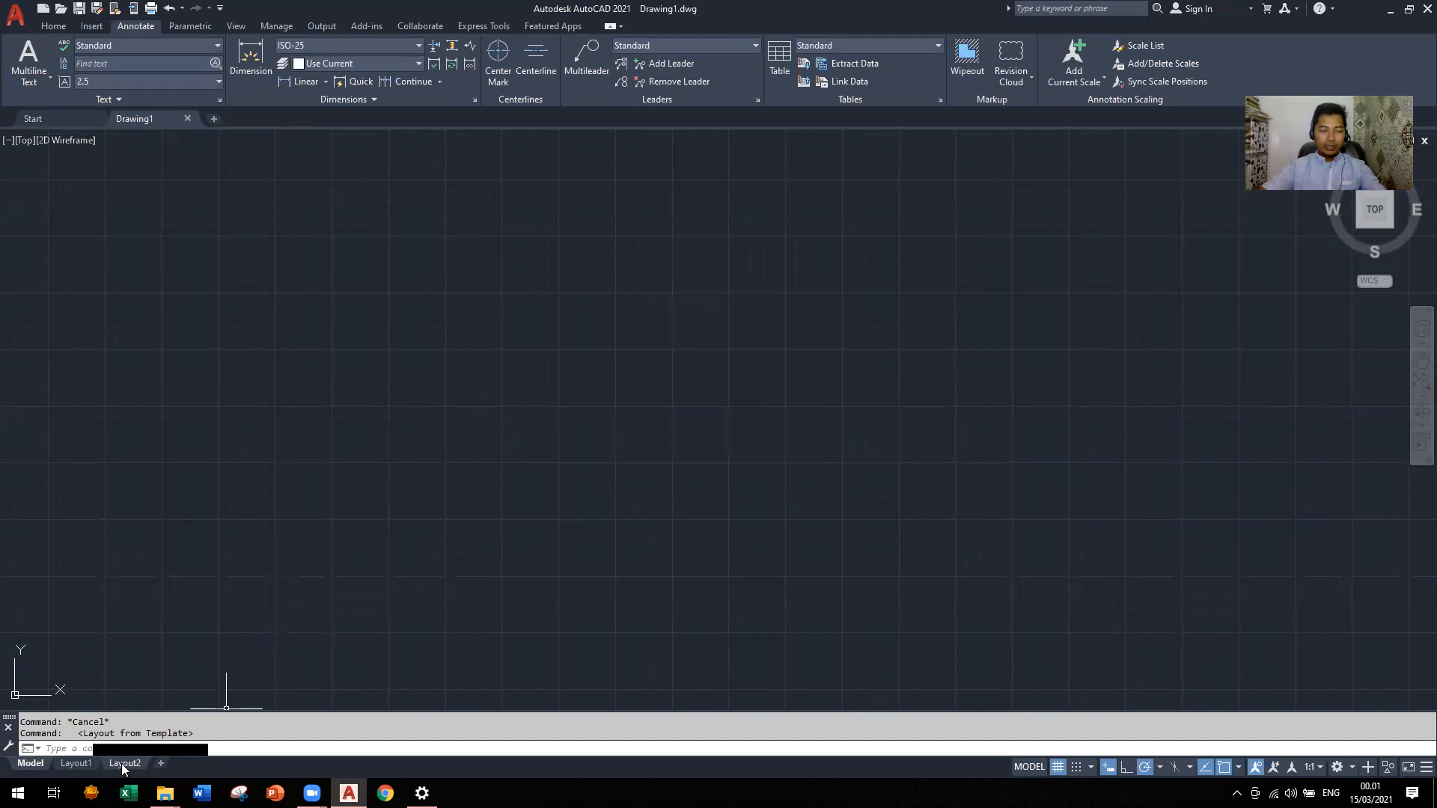
Insert Layout1 from KOP GAMTEK.dwt as a new layout and open the Layout3-Layout1 tab
right_click(187, 765)
click(269, 716)
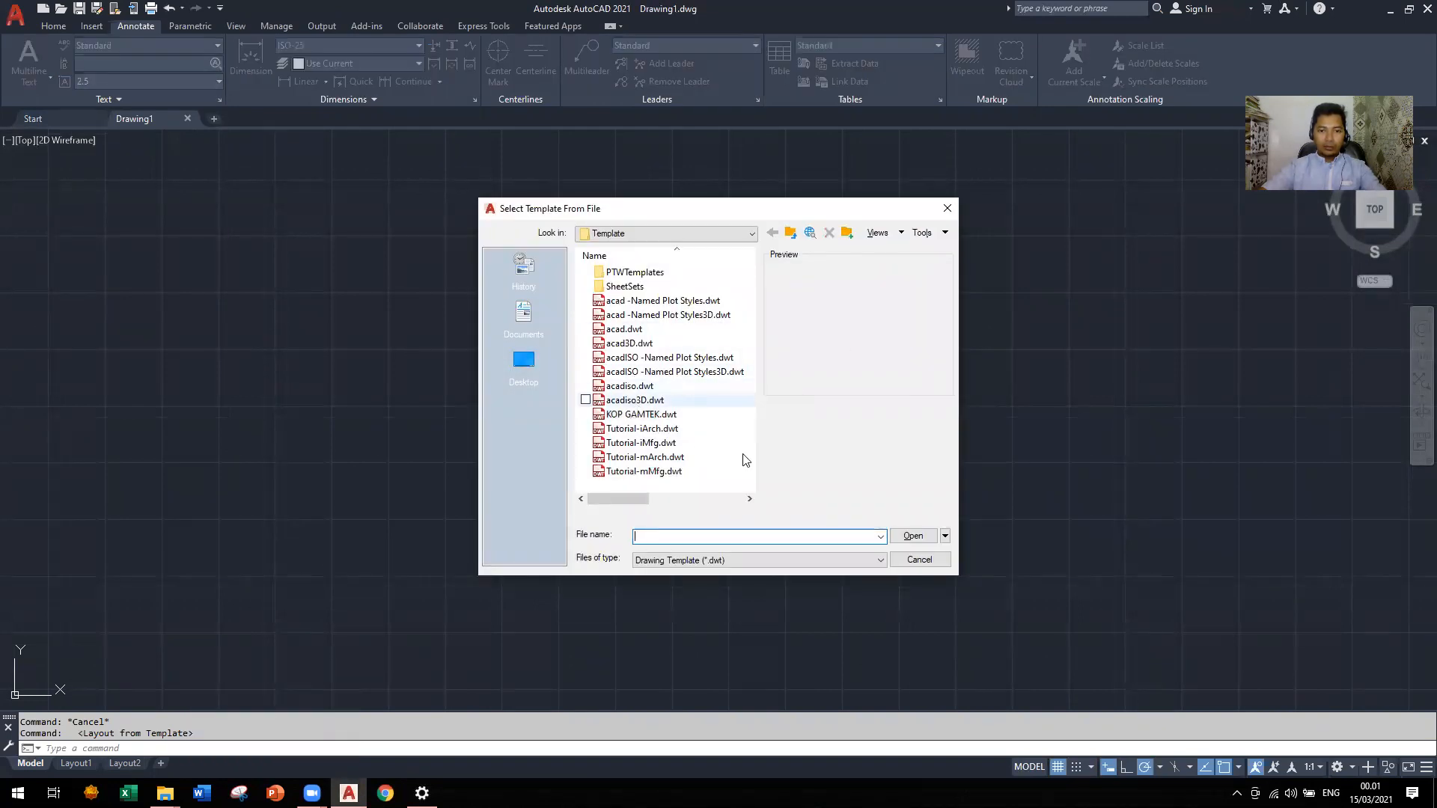
click(658, 414)
click(899, 539)
click(646, 360)
click(788, 337)
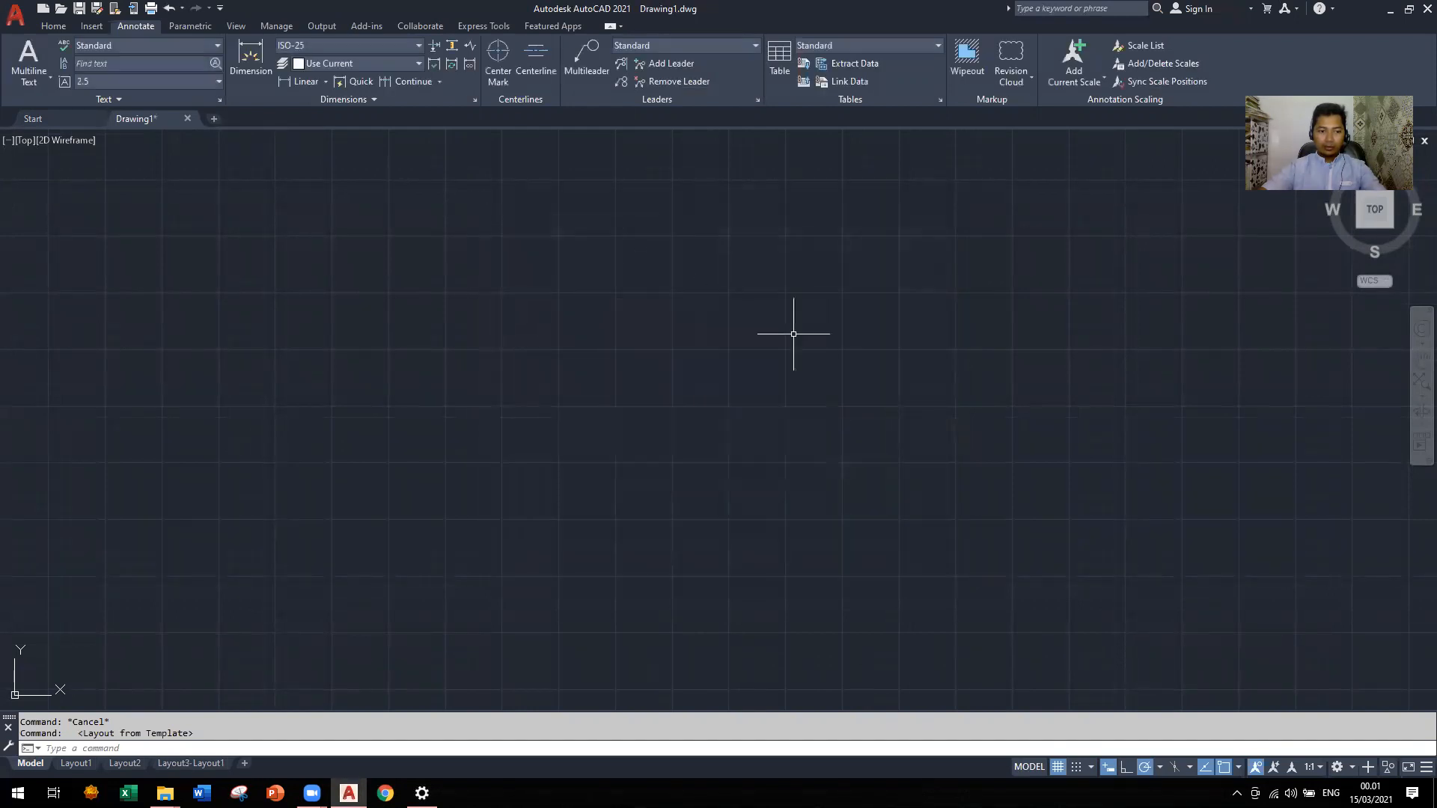
mouse_move(170, 767)
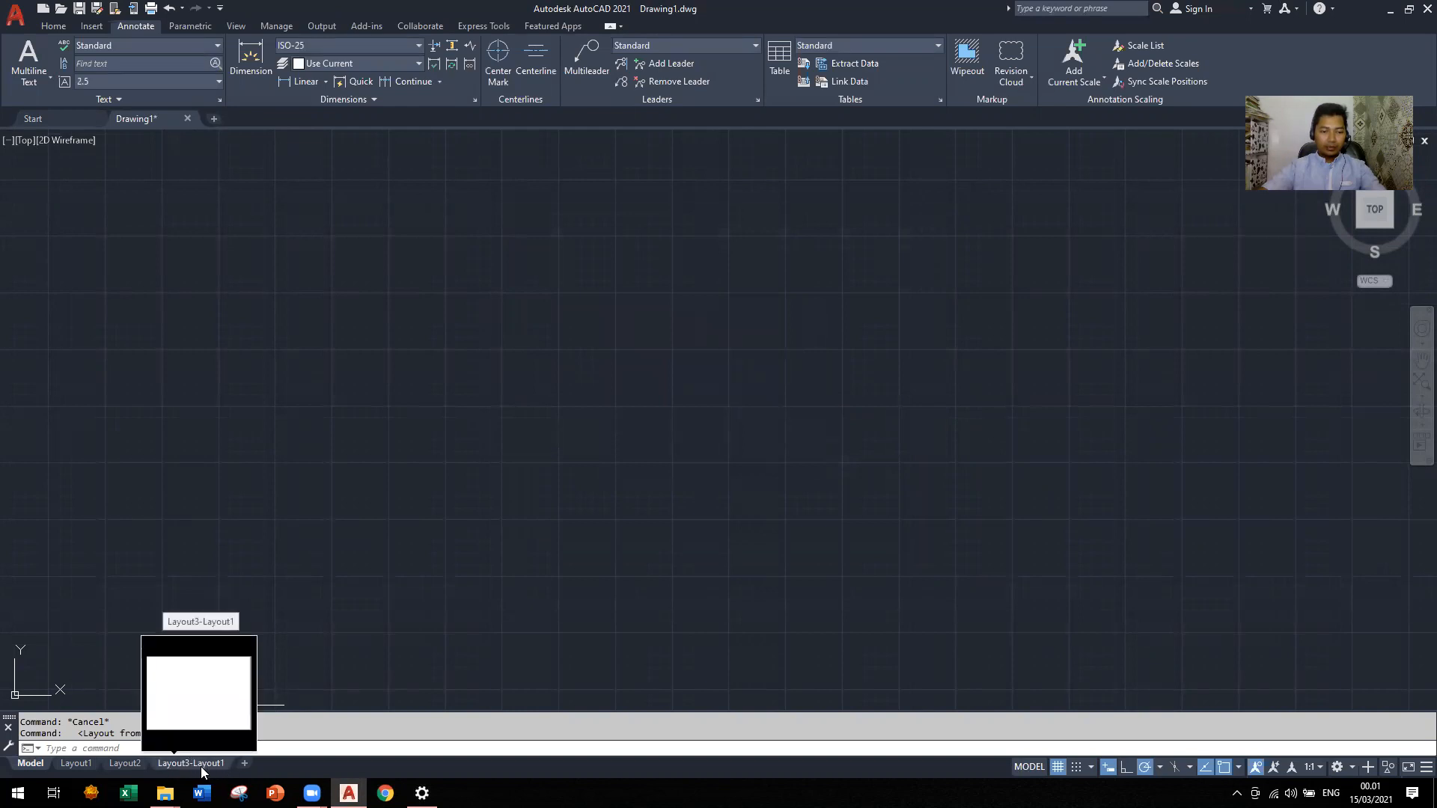
click(196, 763)
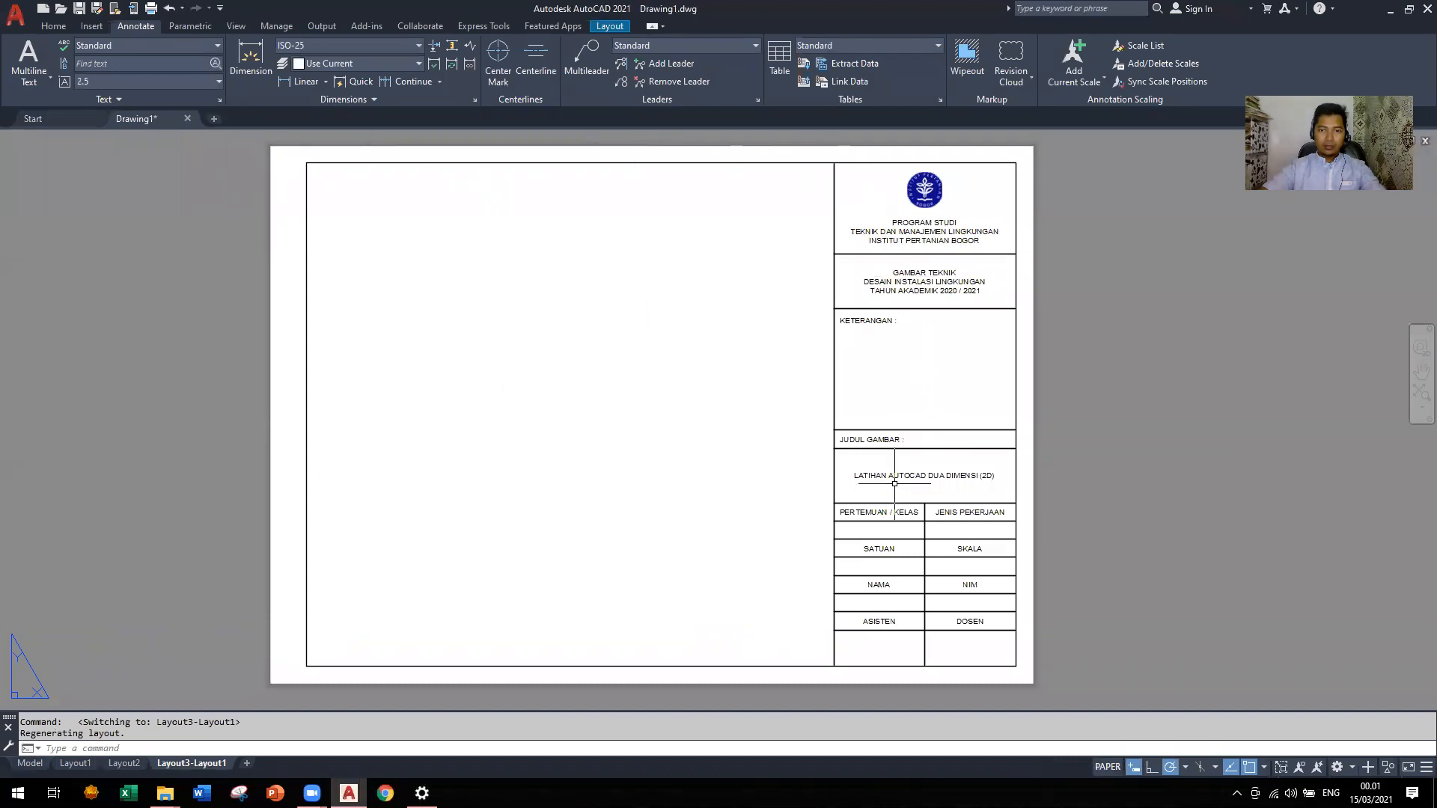
Delete the Layout1 and Layout2 tabs, confirming each deletion
click(75, 764)
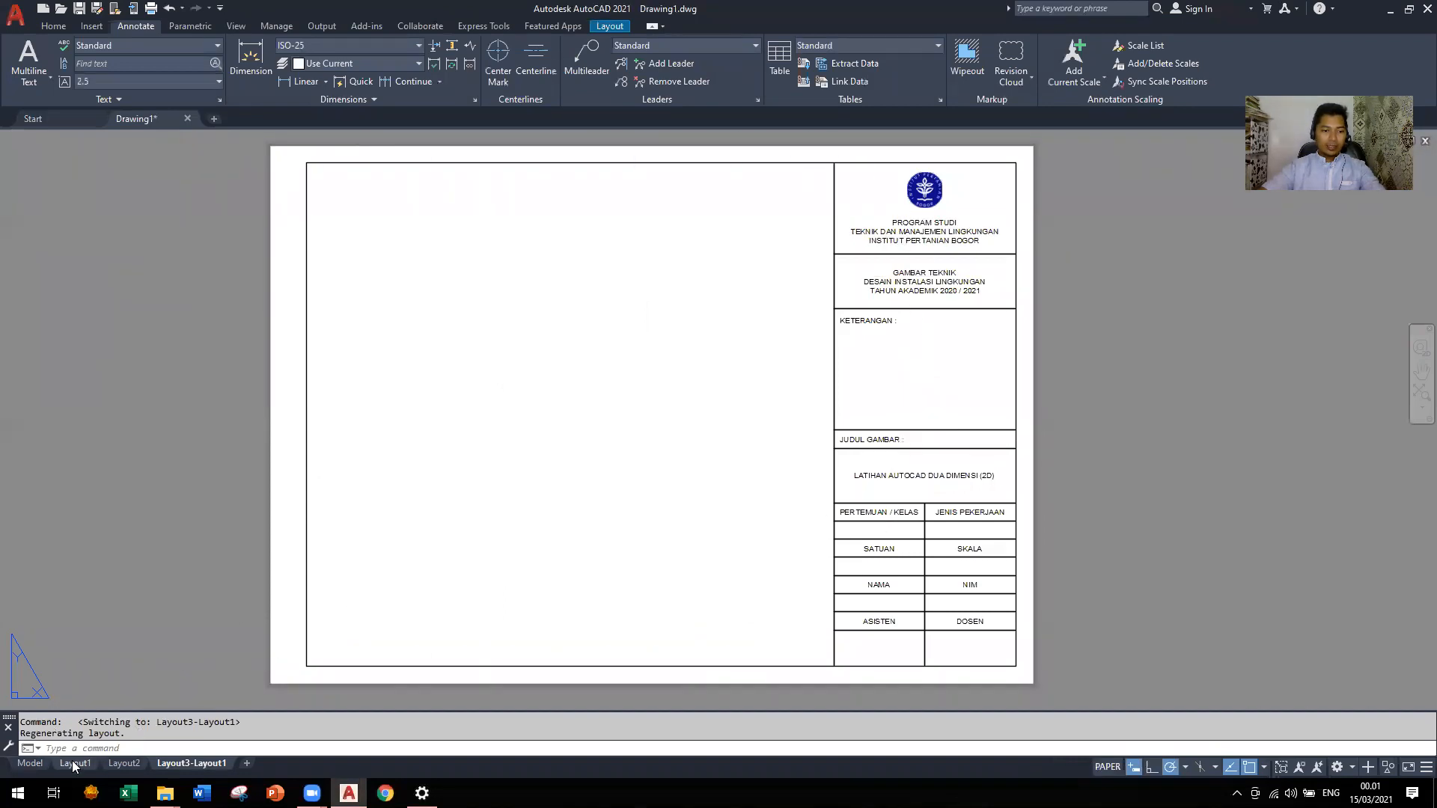
right_click(75, 763)
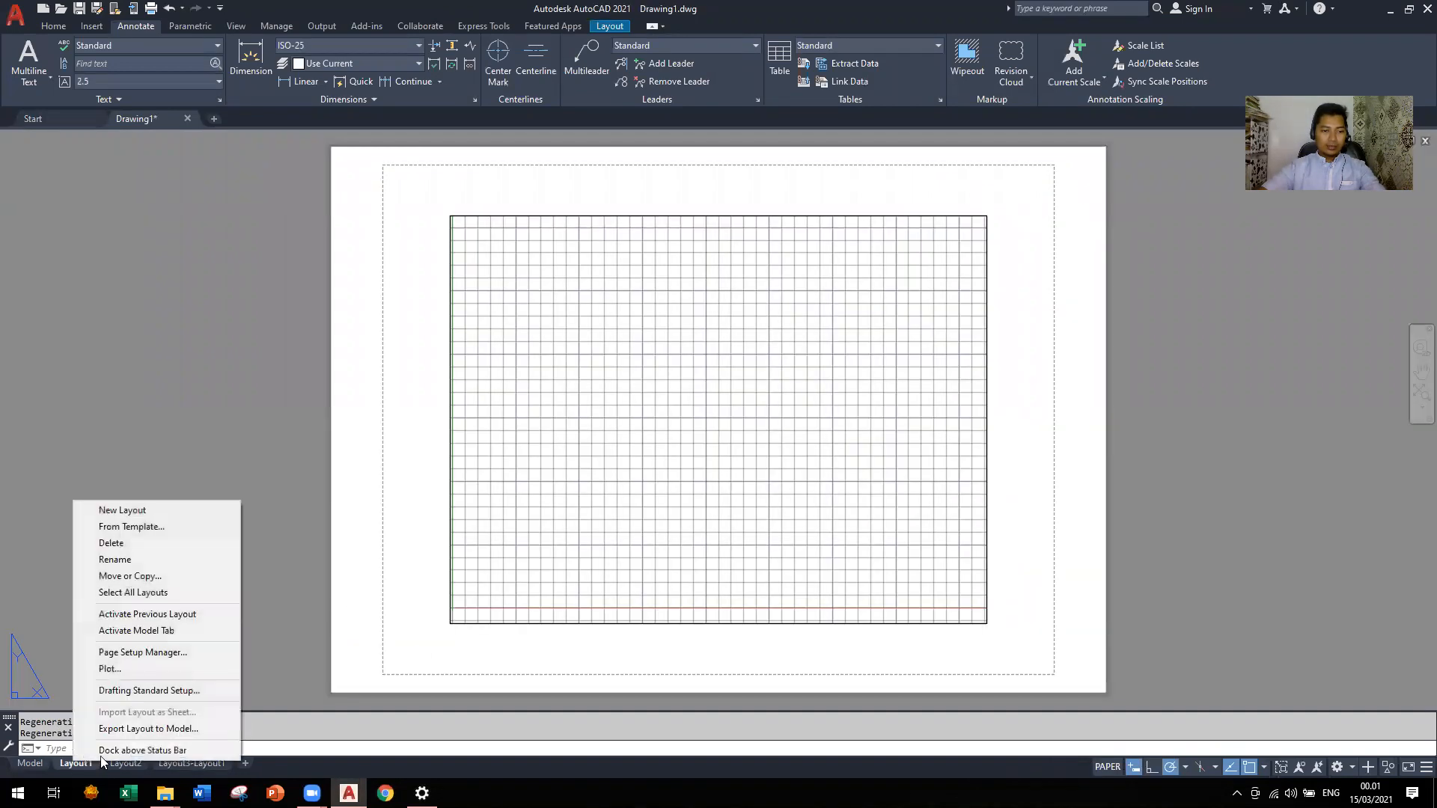
click(158, 546)
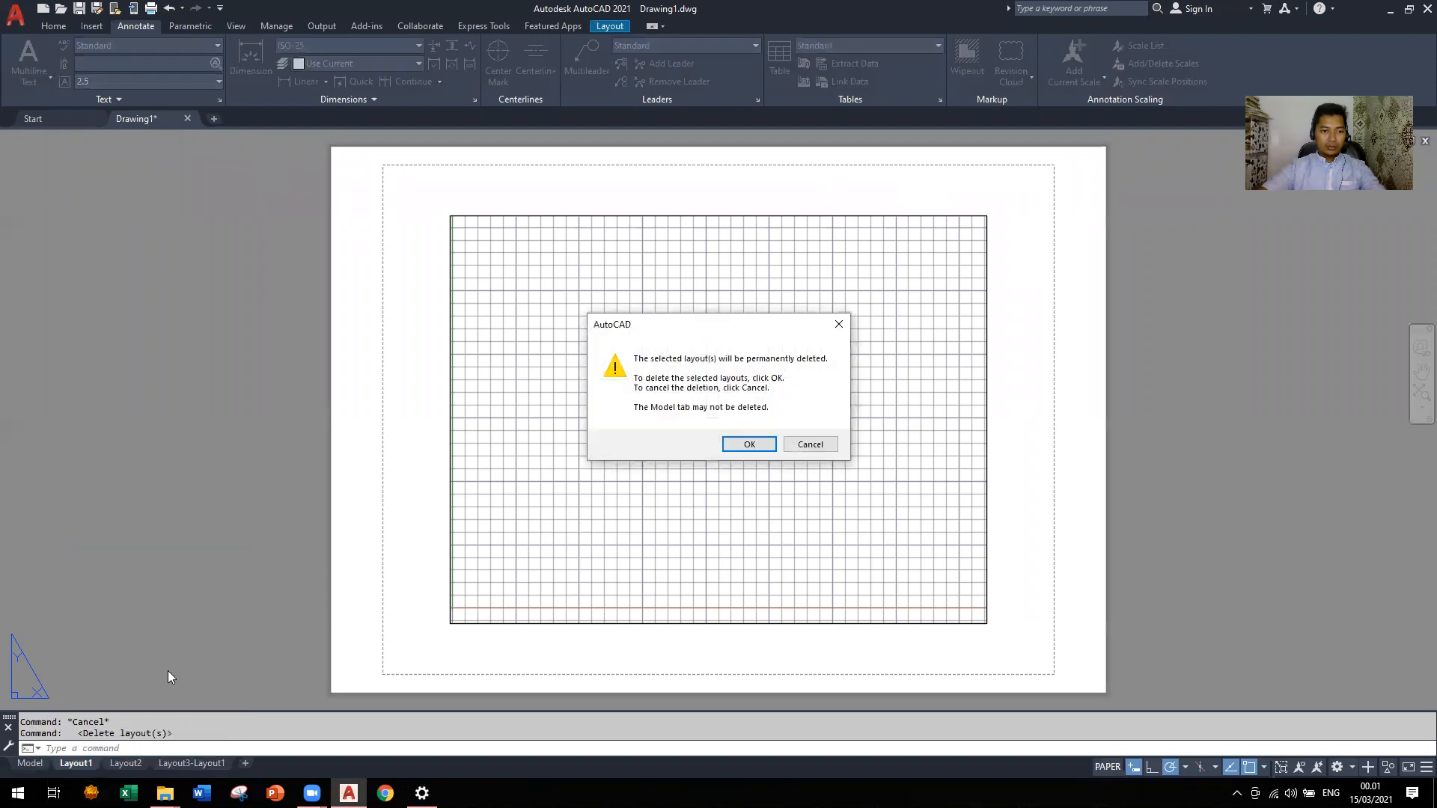
click(750, 443)
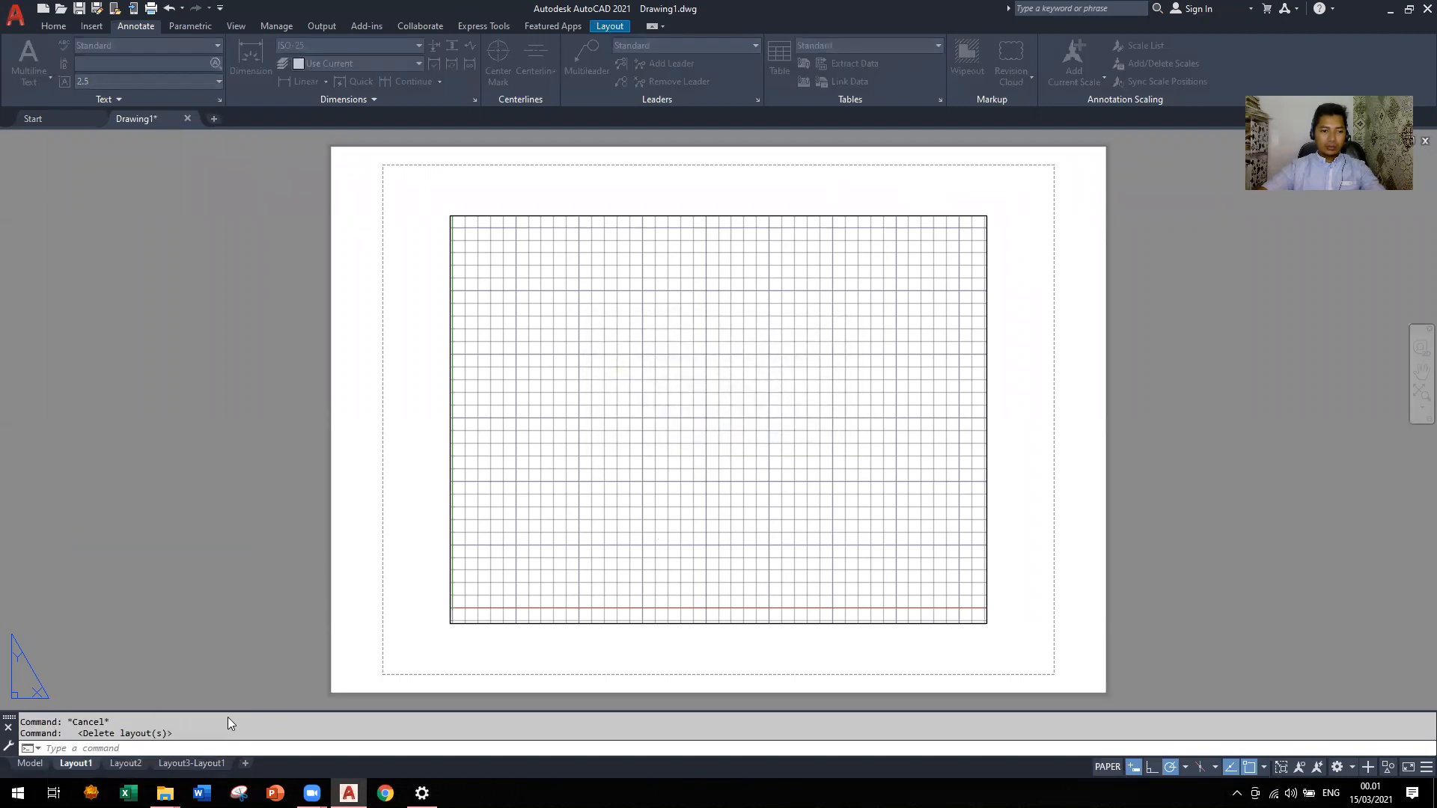
right_click(229, 588)
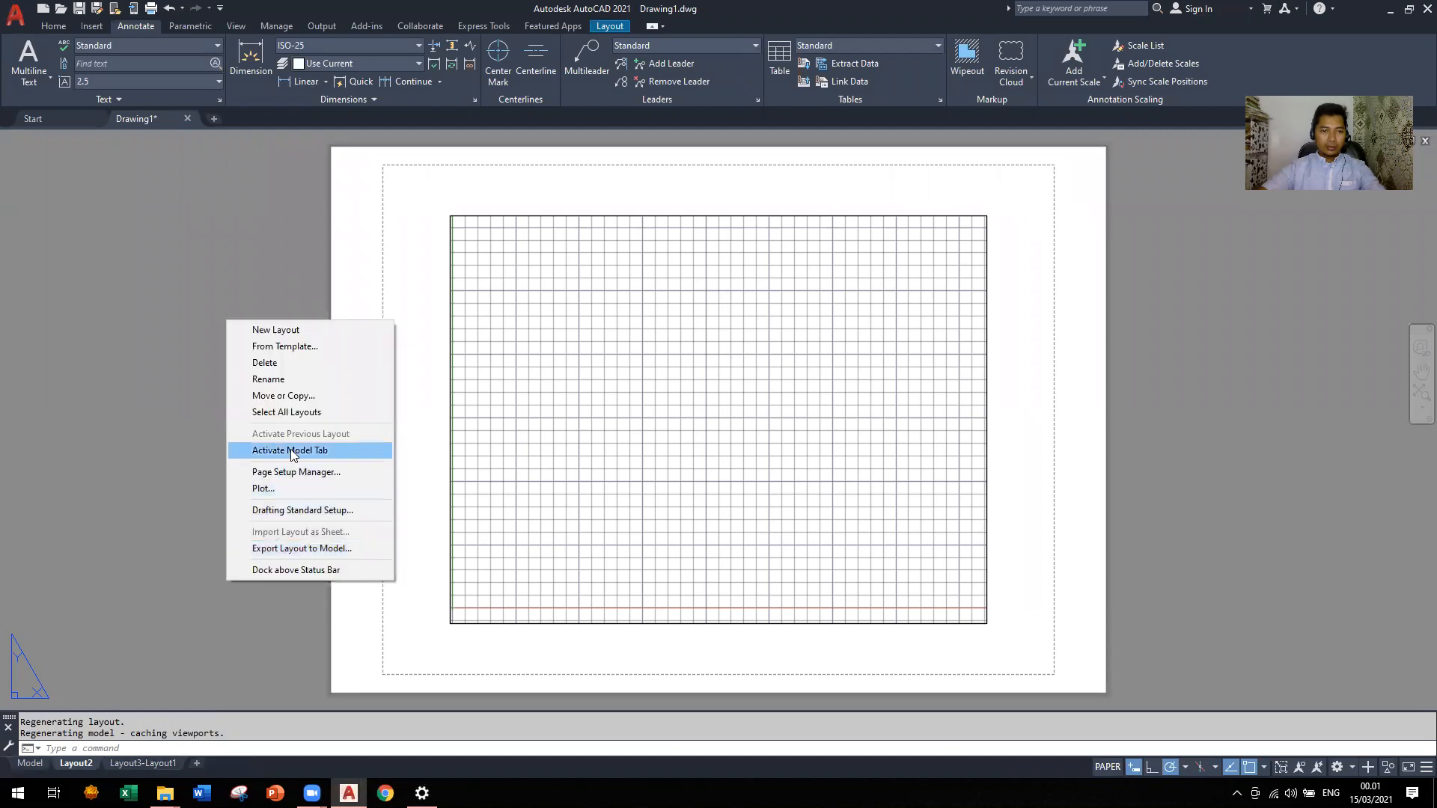
click(295, 364)
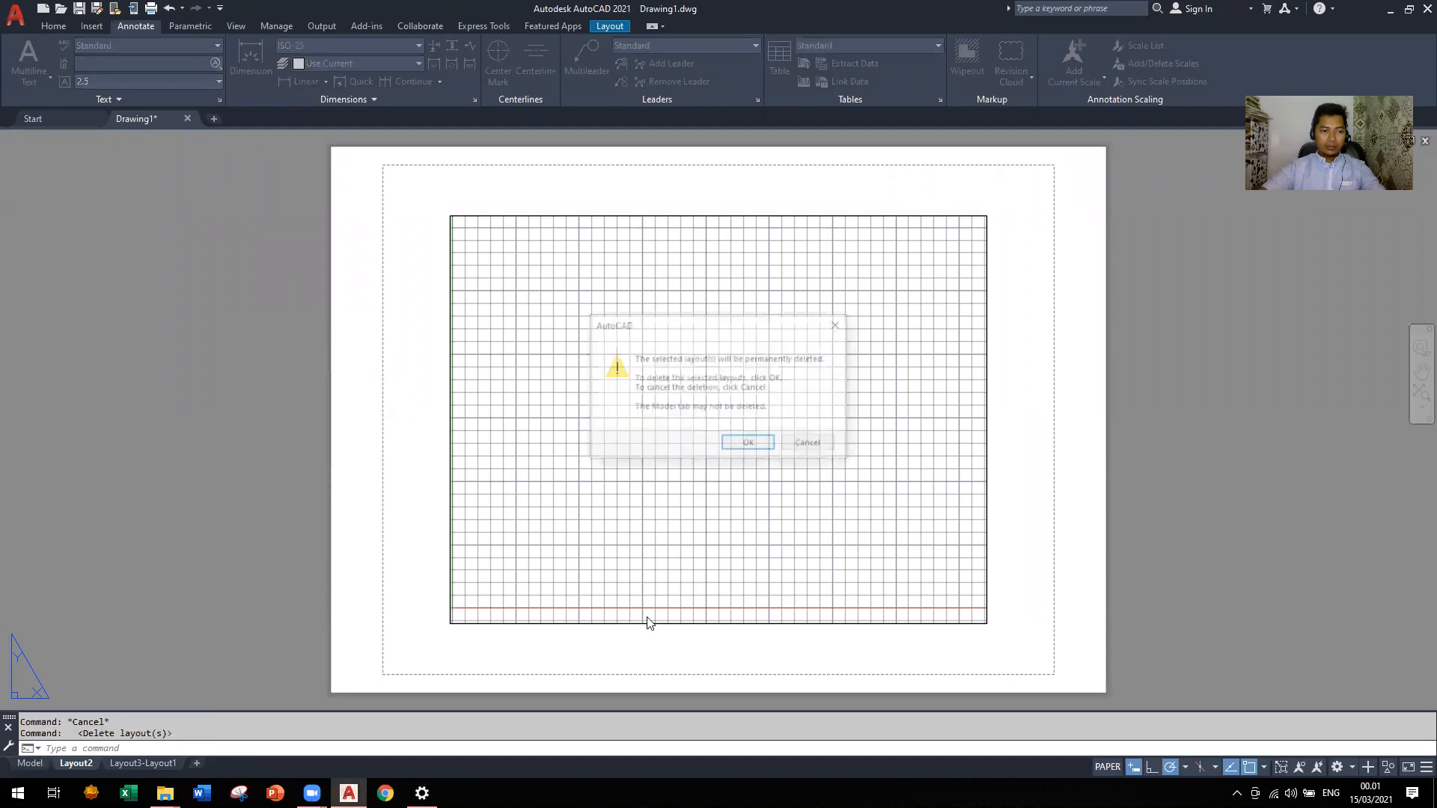
click(750, 443)
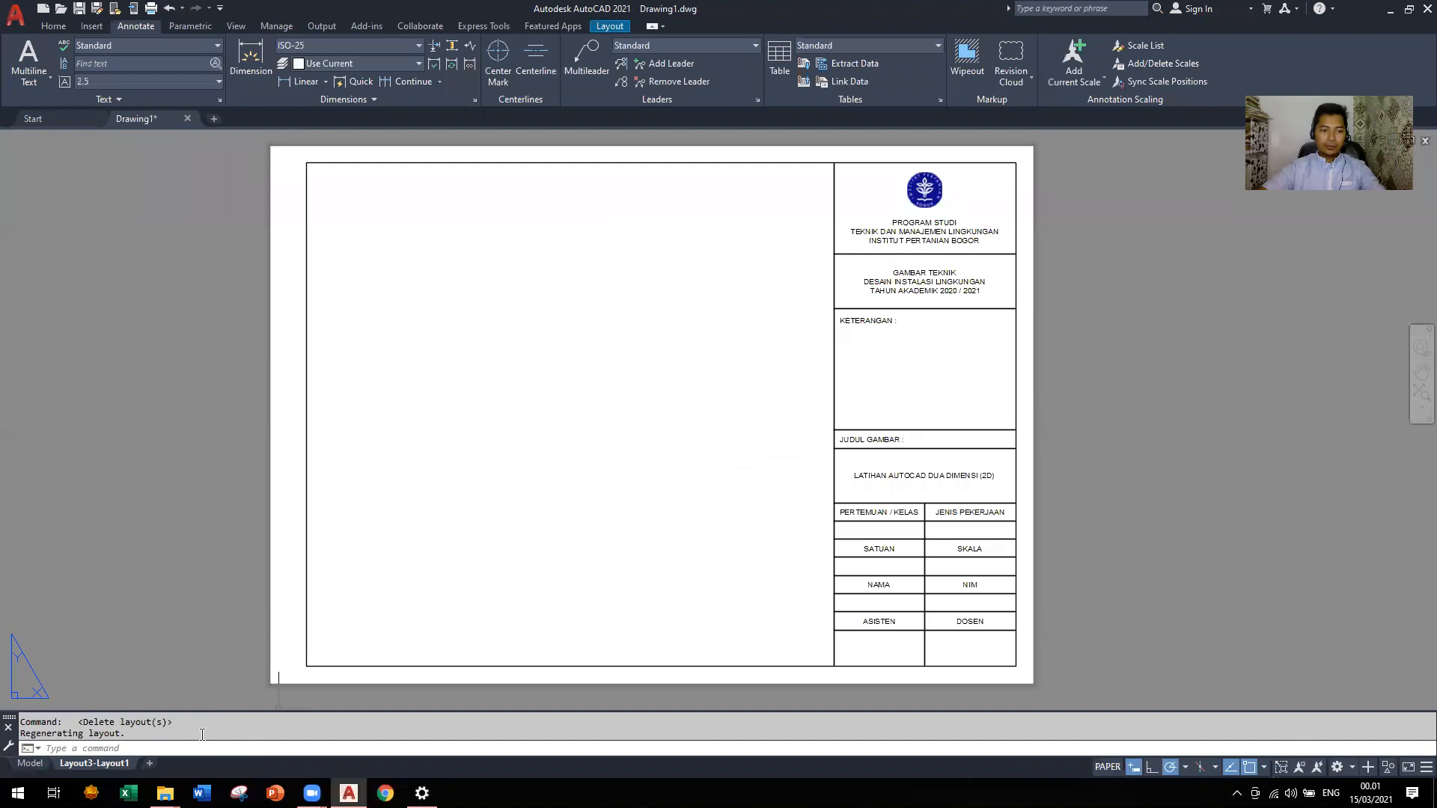
Rename the remaining title-block layout to 'Minggu ke 7'
right_click(105, 770)
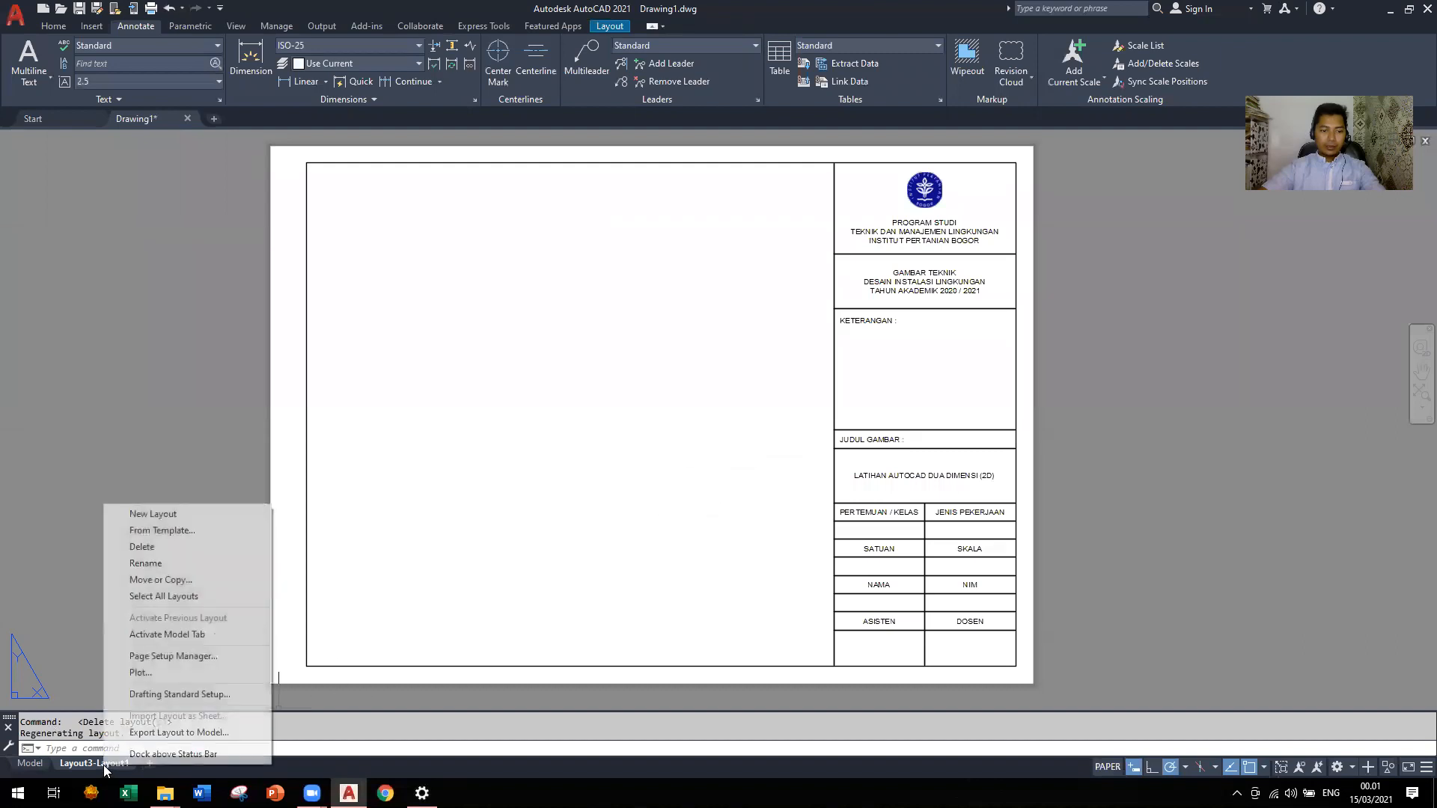
click(160, 564)
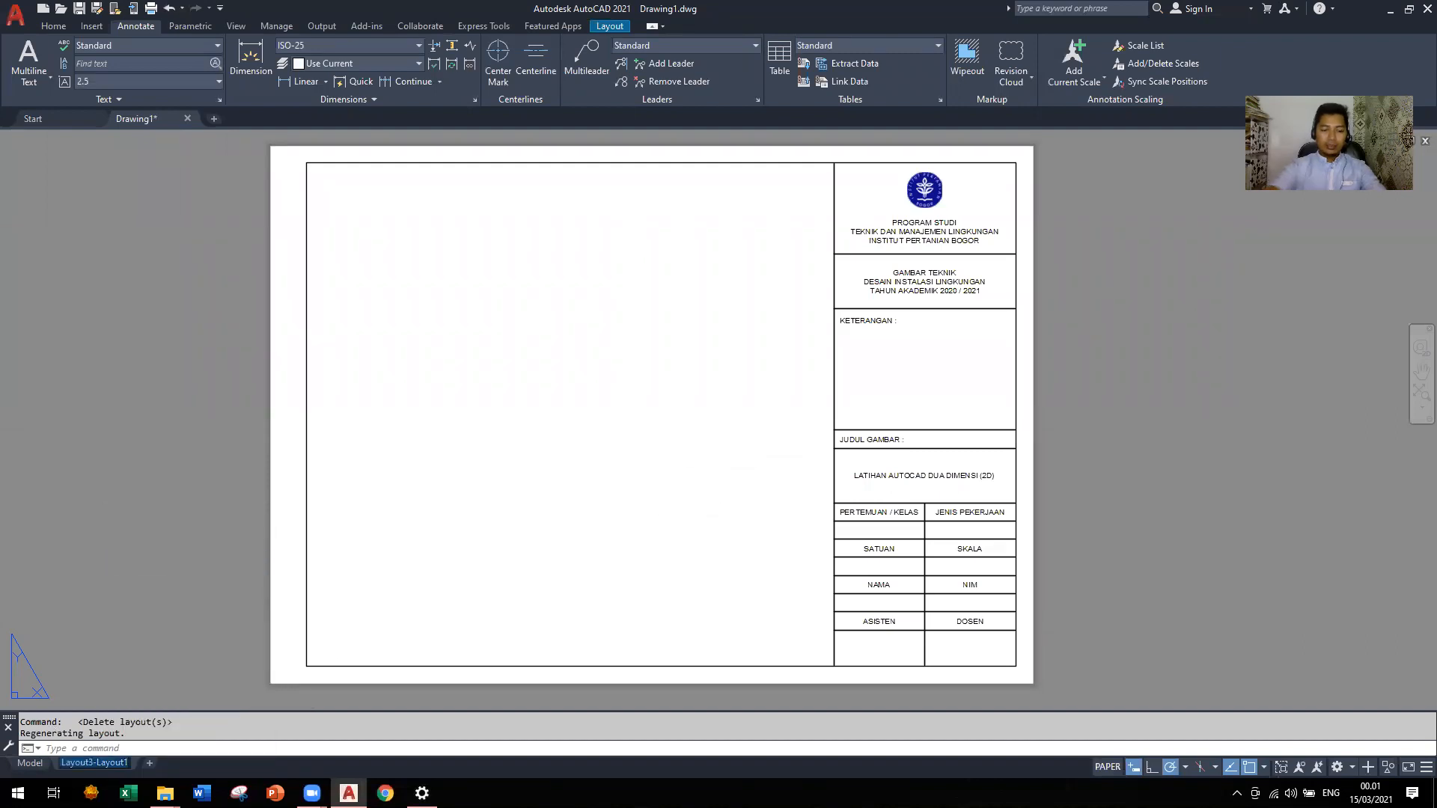
text(Min)
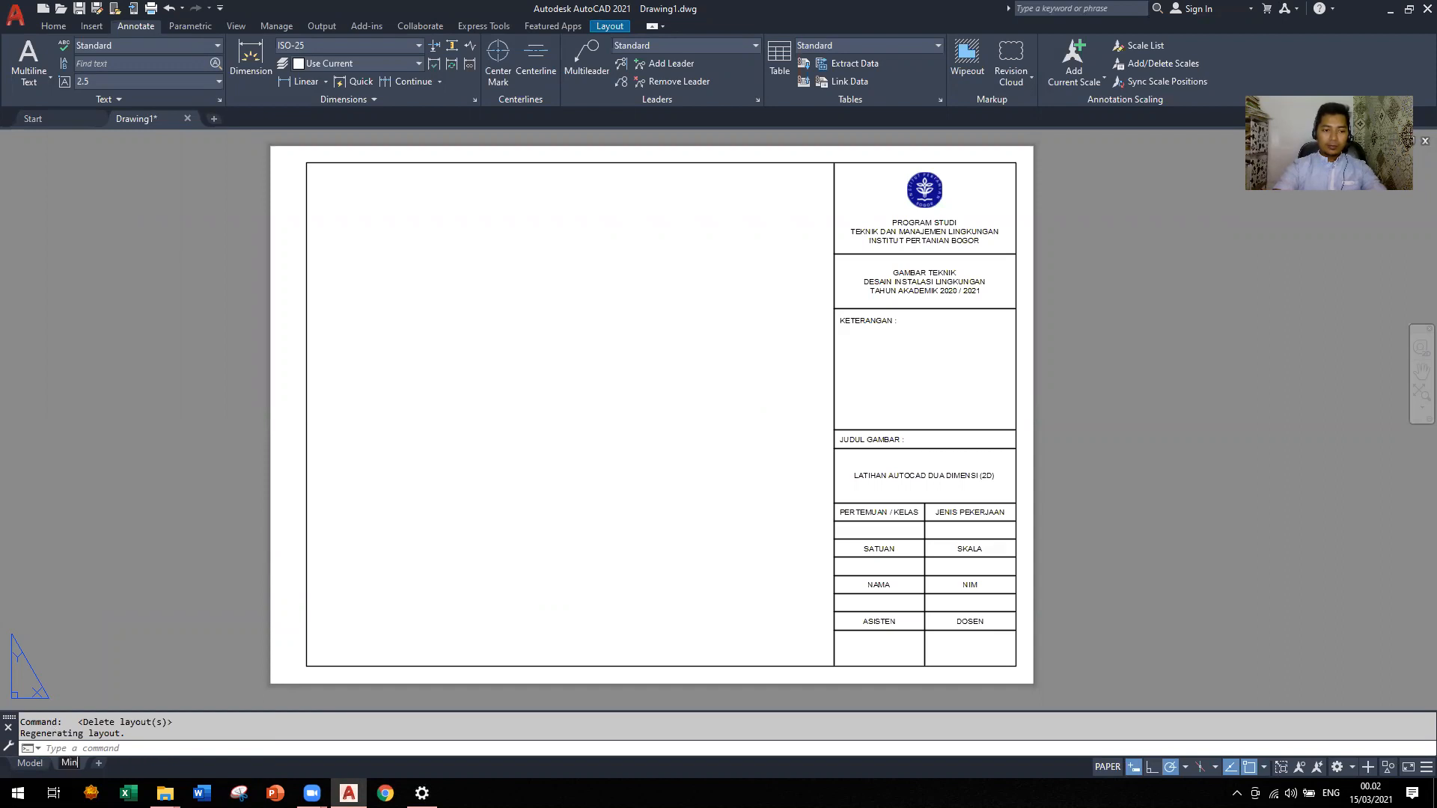
text(ggu ke 7)
Commit the layout name 'Minggu ke 7' and cancel a stray selection
key(Return)
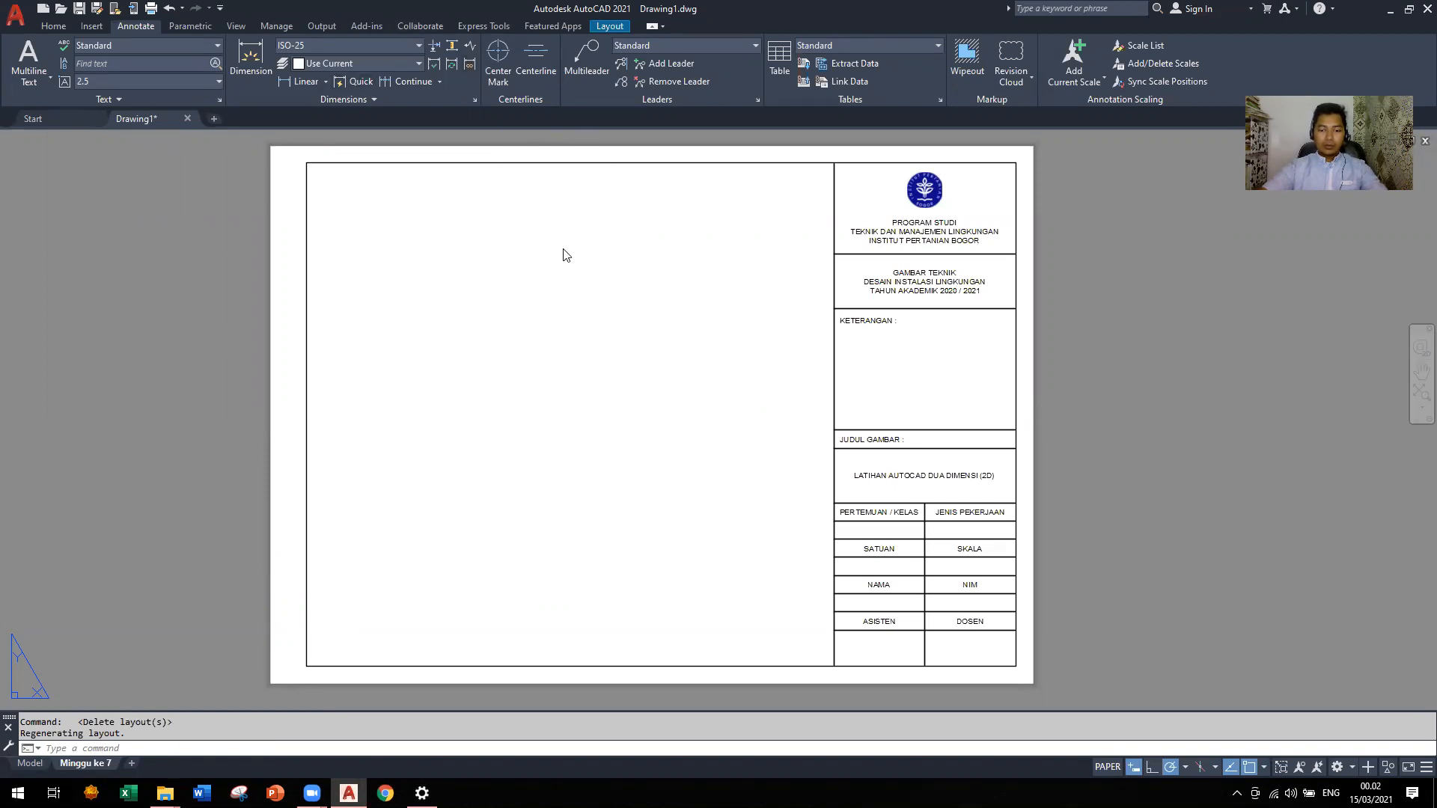
click(512, 278)
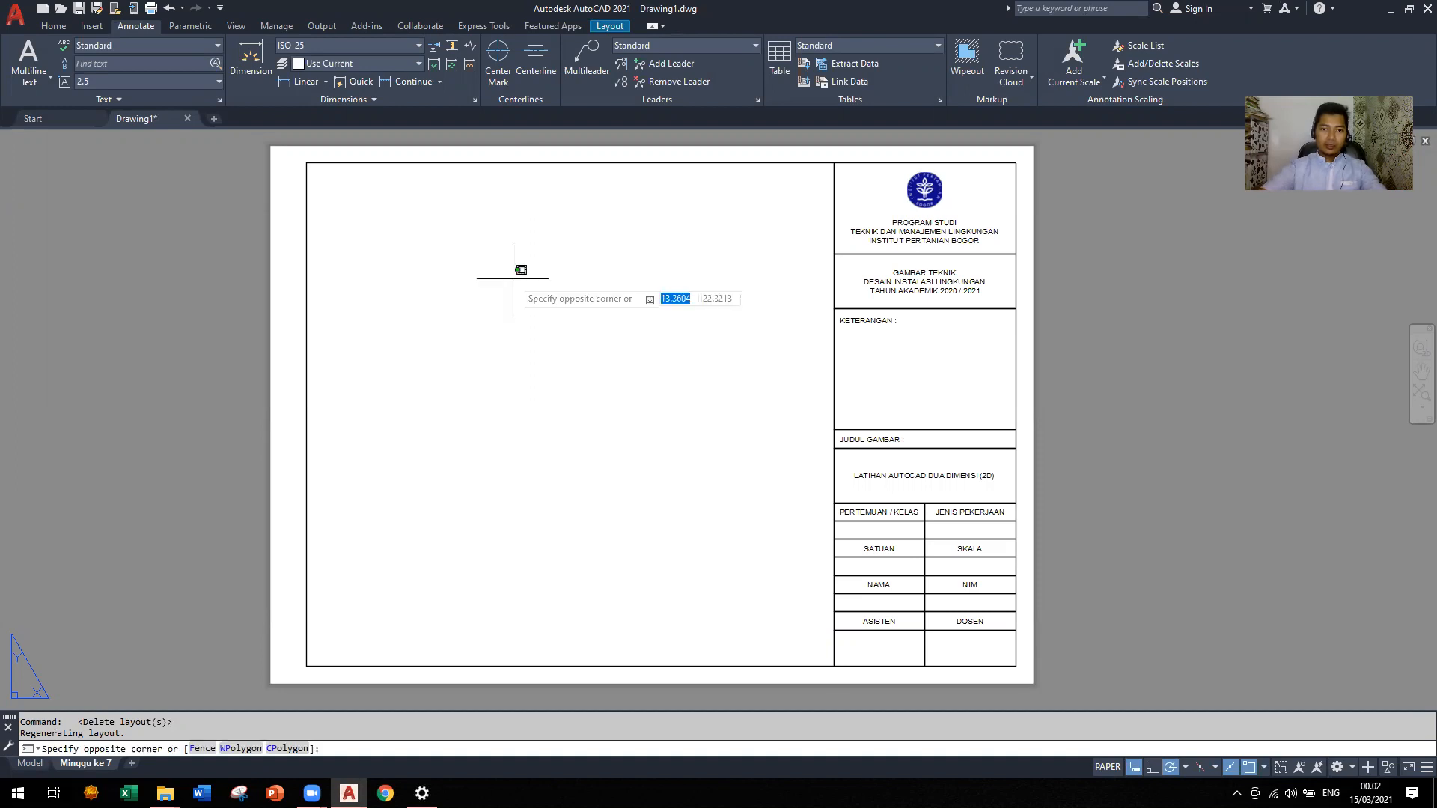
key(Escape)
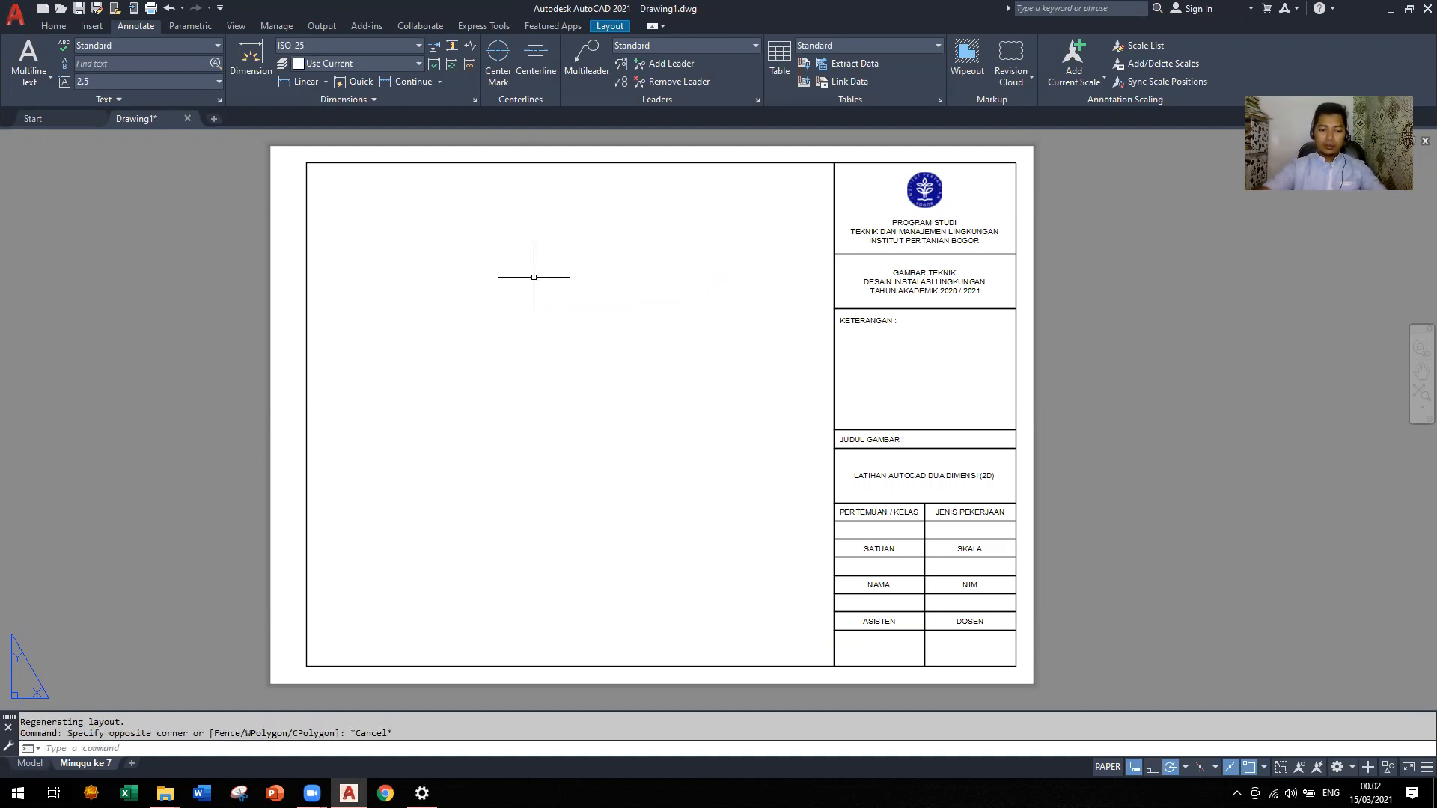
Choose the Two: Horizontal viewport configuration through the VPORTS command
text(vpor)
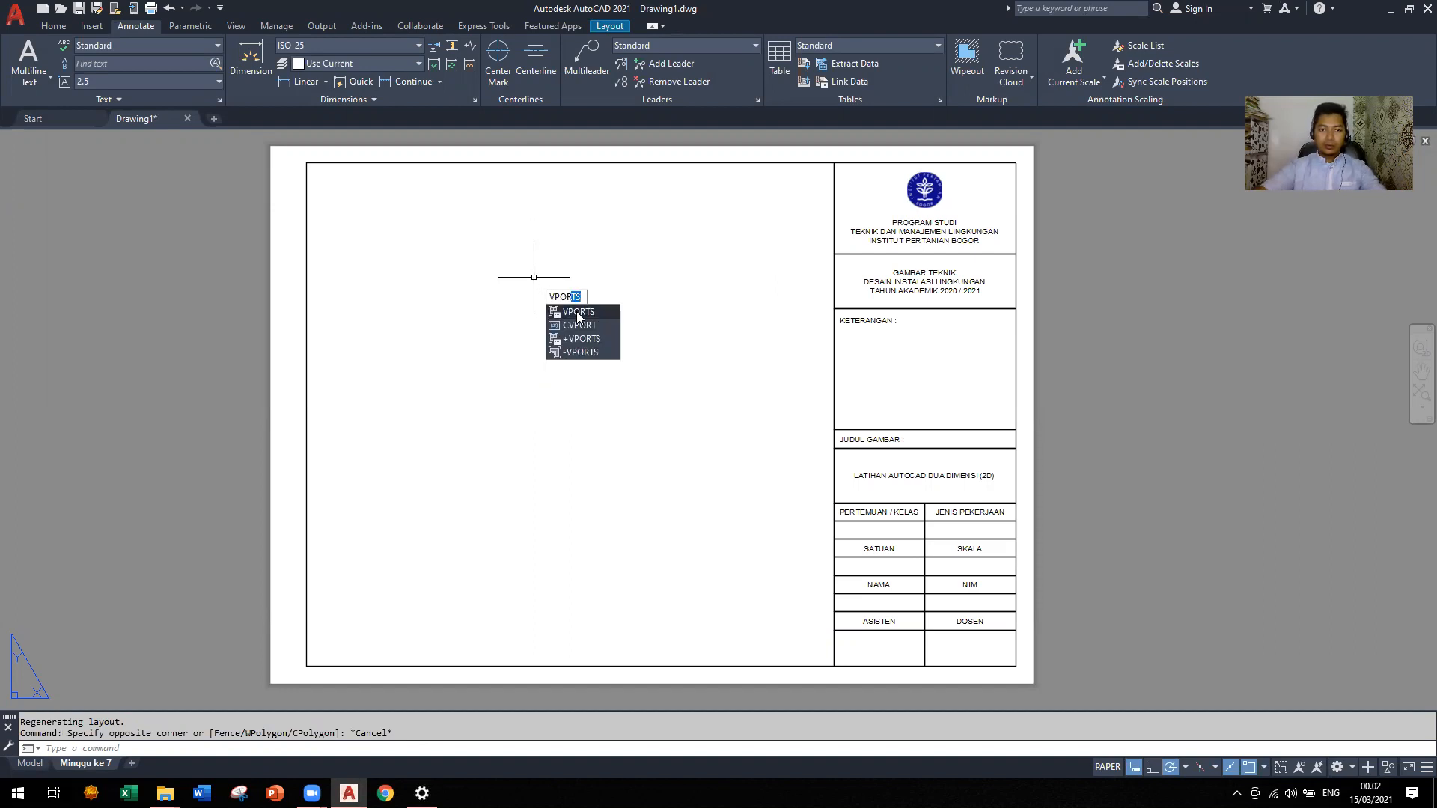
click(578, 313)
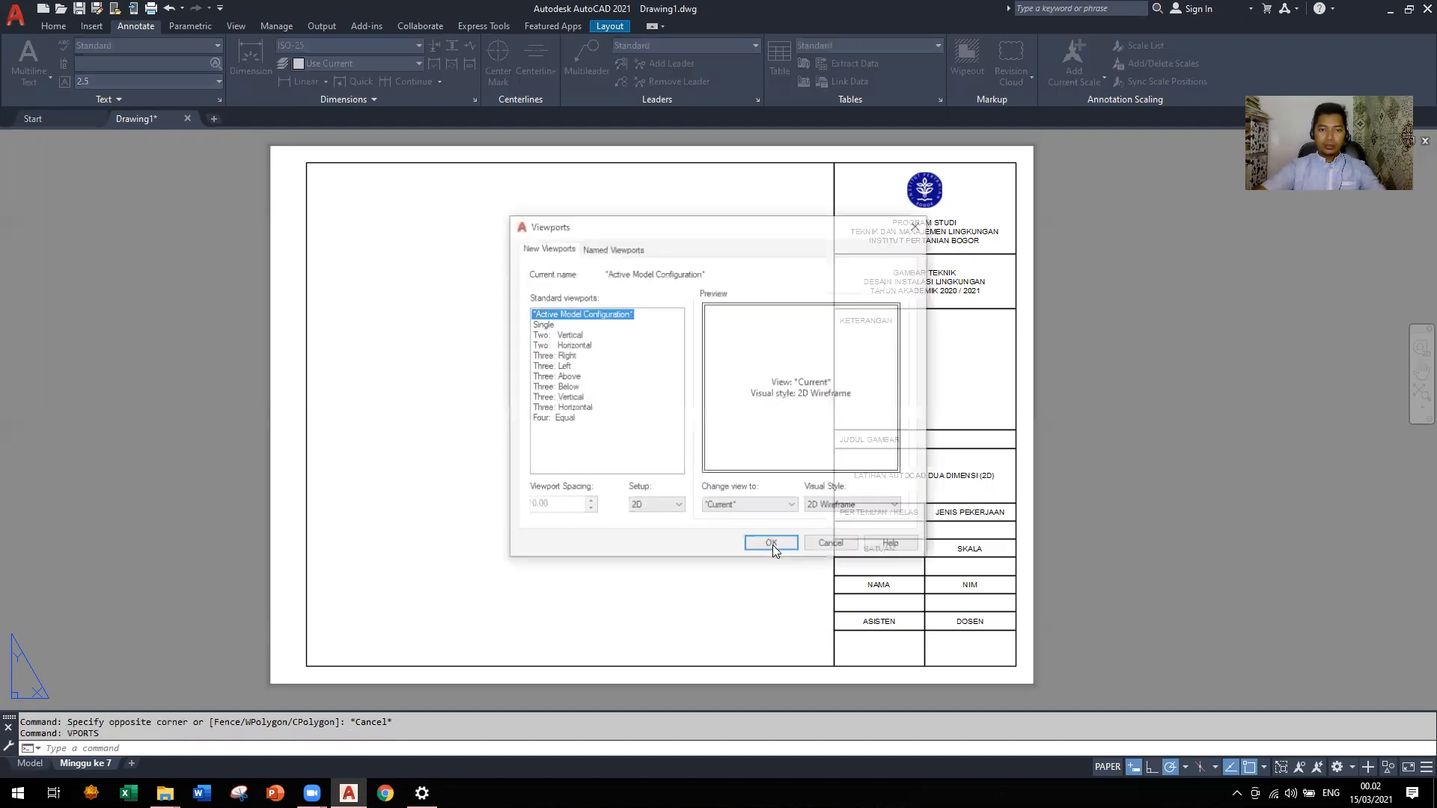
click(564, 346)
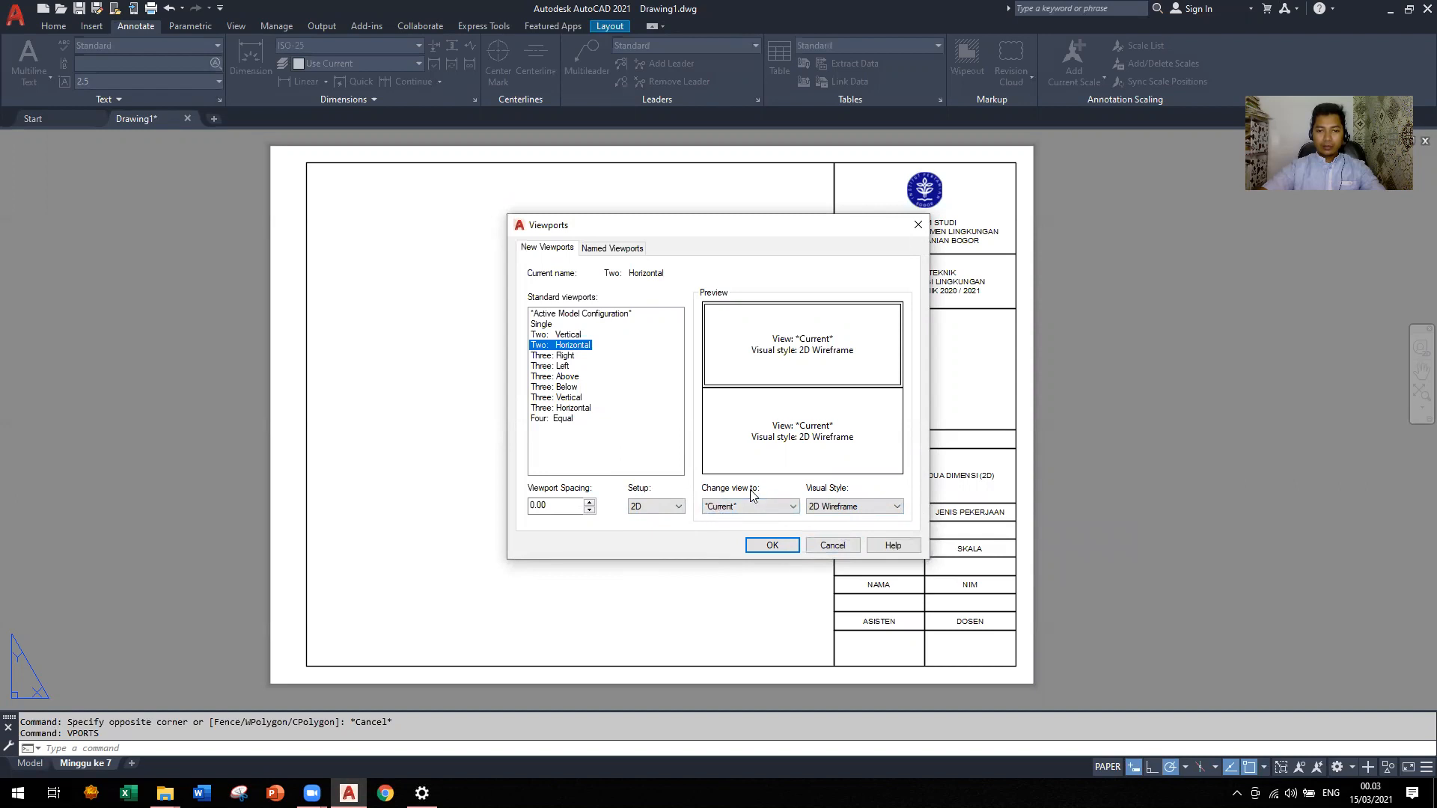
click(772, 545)
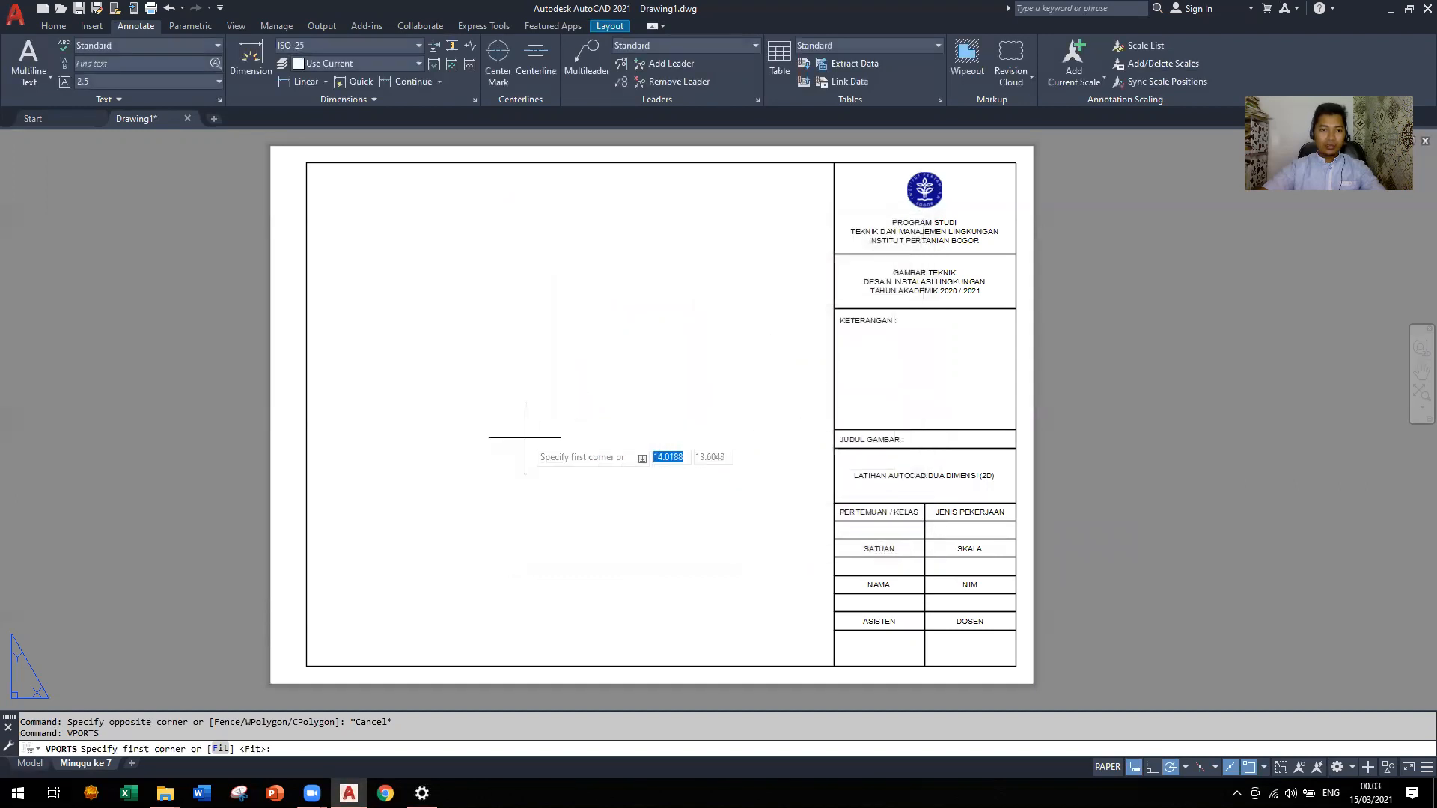
Fit the two stacked viewports inside the title-block border and hide the upper viewport's grid
click(306, 163)
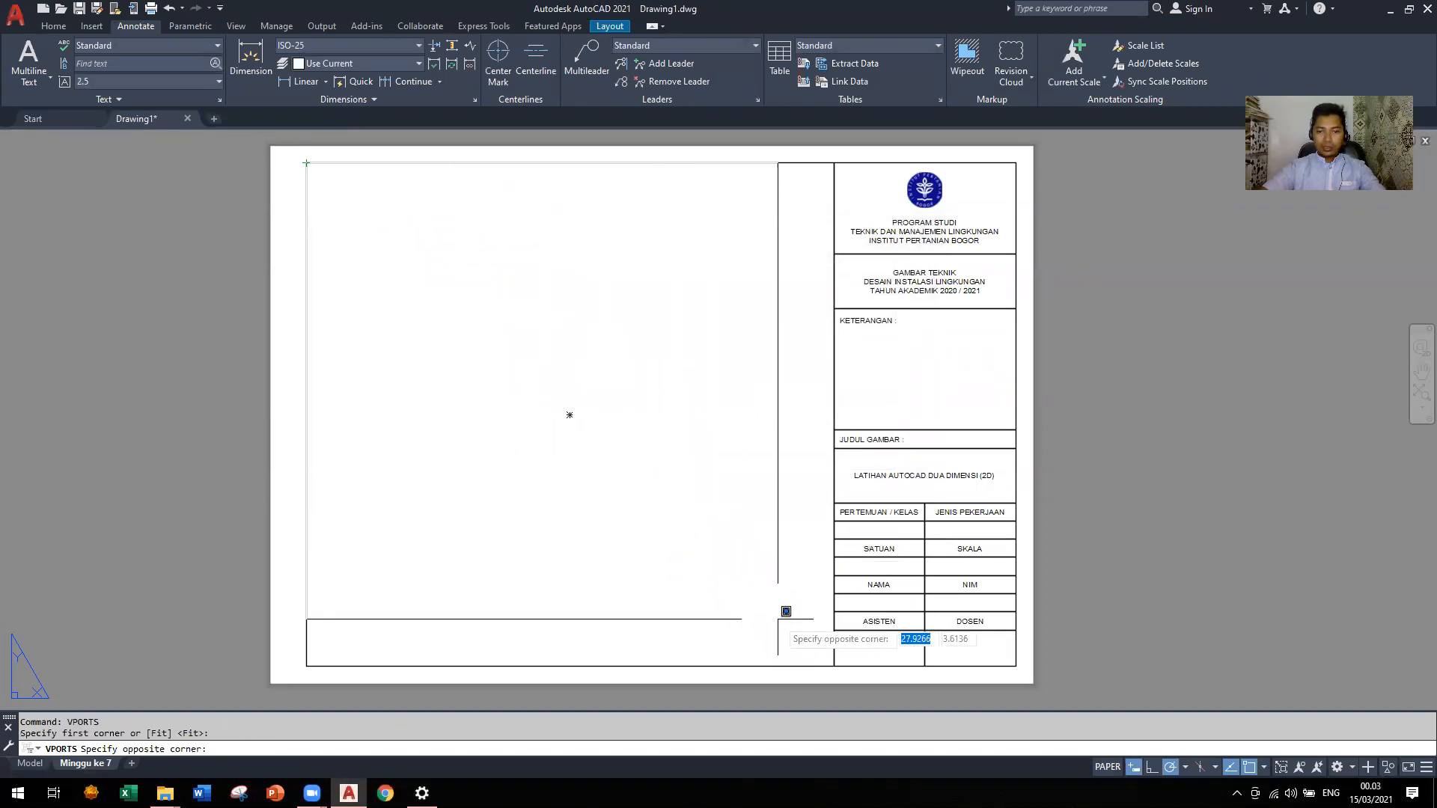
click(835, 667)
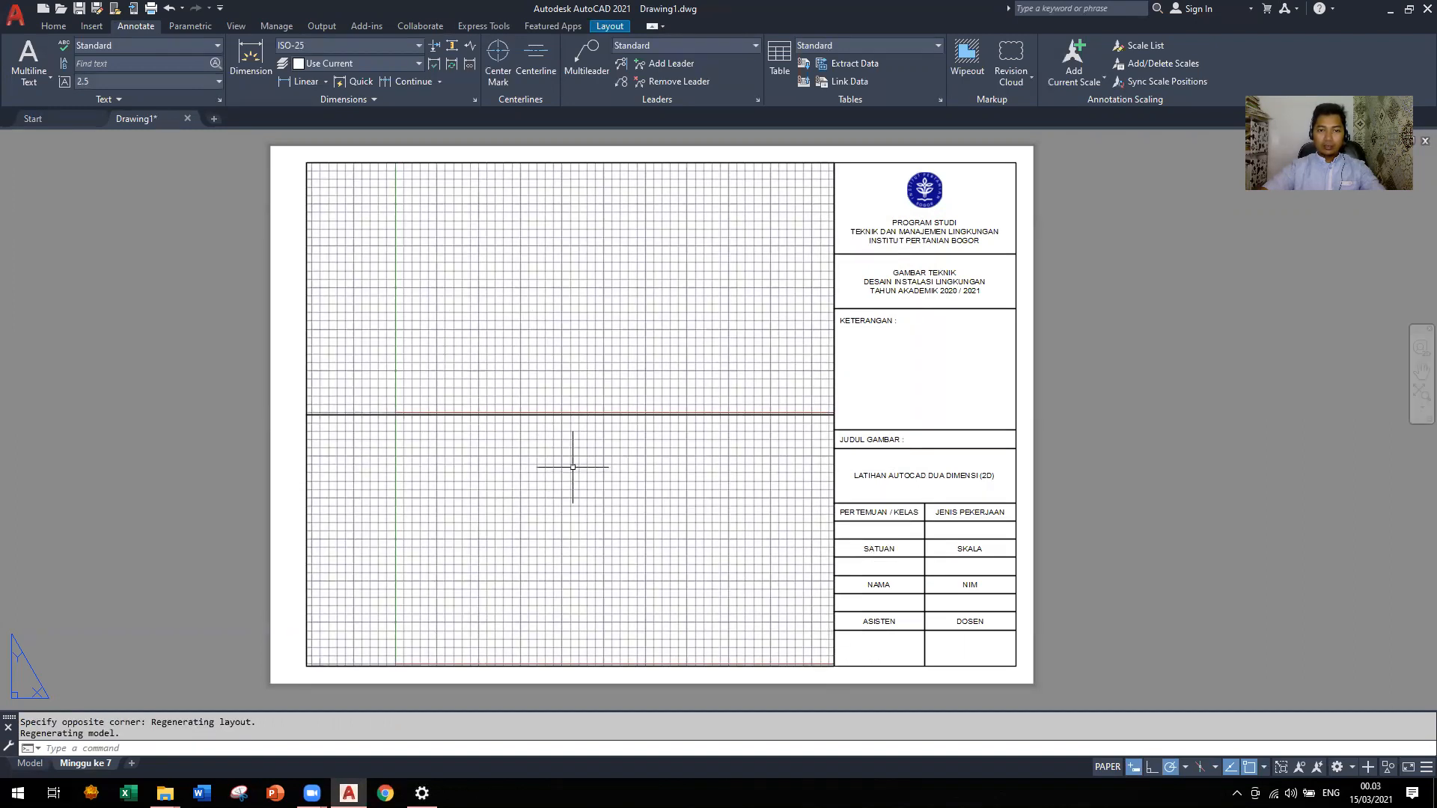
double_click(594, 328)
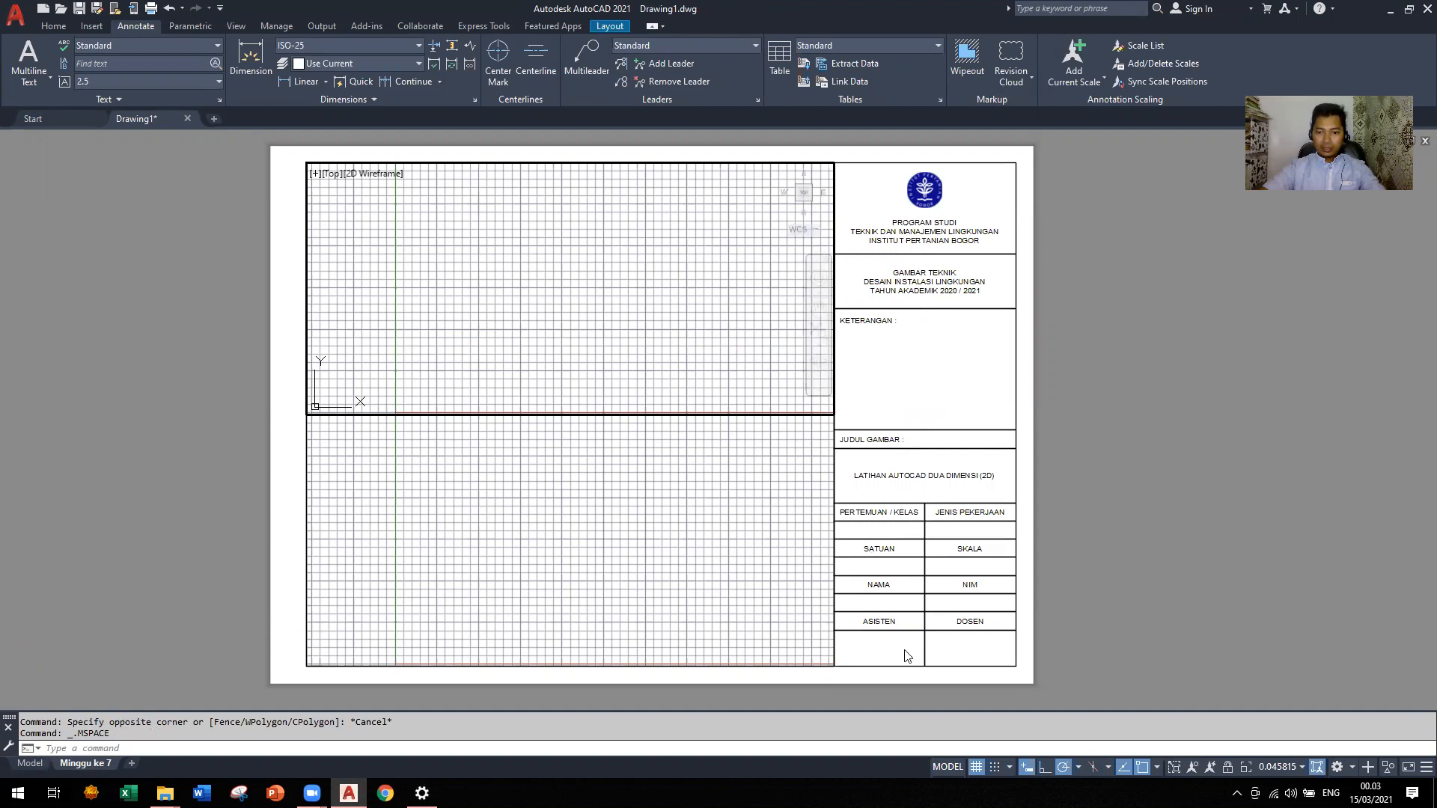
click(976, 767)
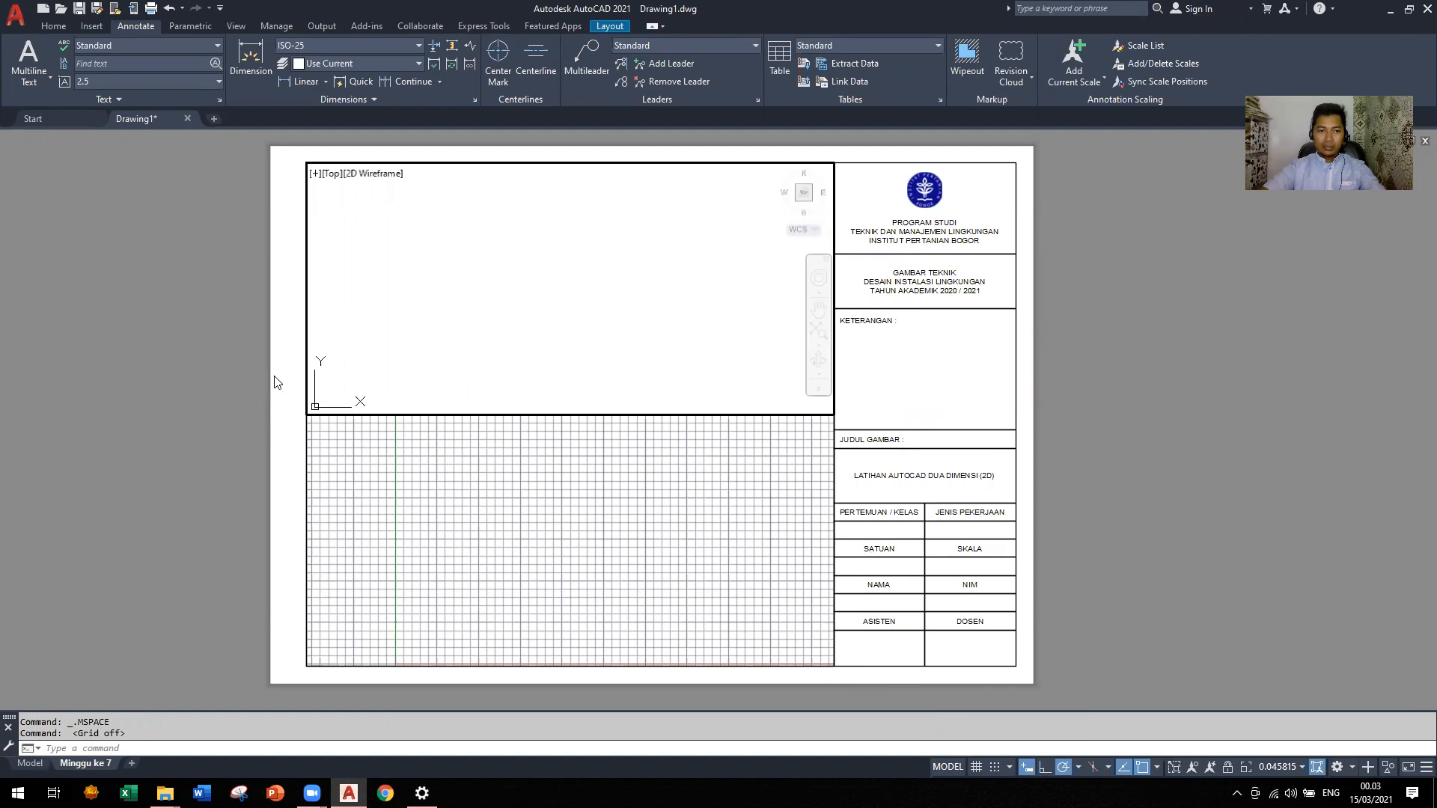
Hide the lower viewport's grid, then switch back to Model space
click(418, 501)
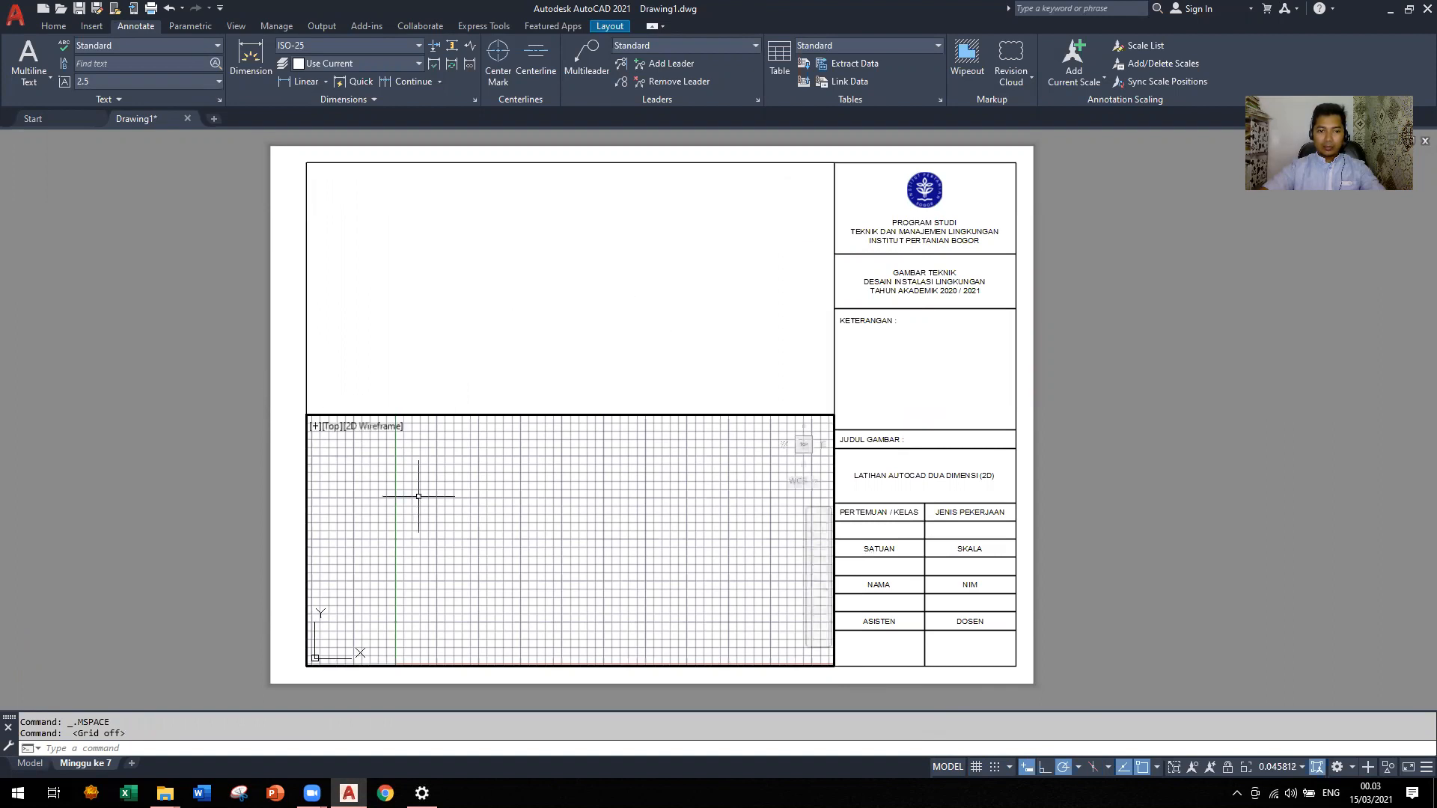
click(977, 768)
double_click(1112, 469)
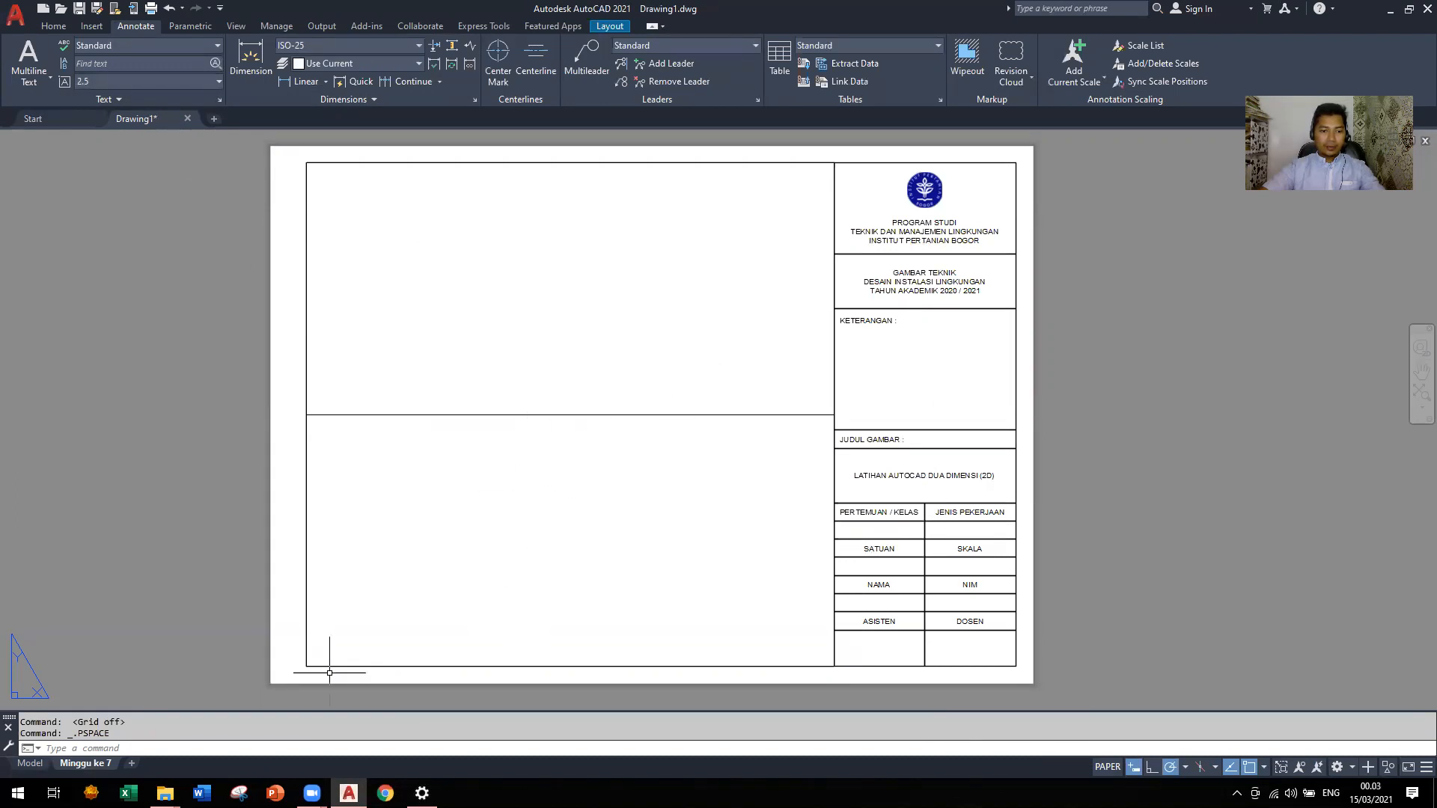
click(32, 764)
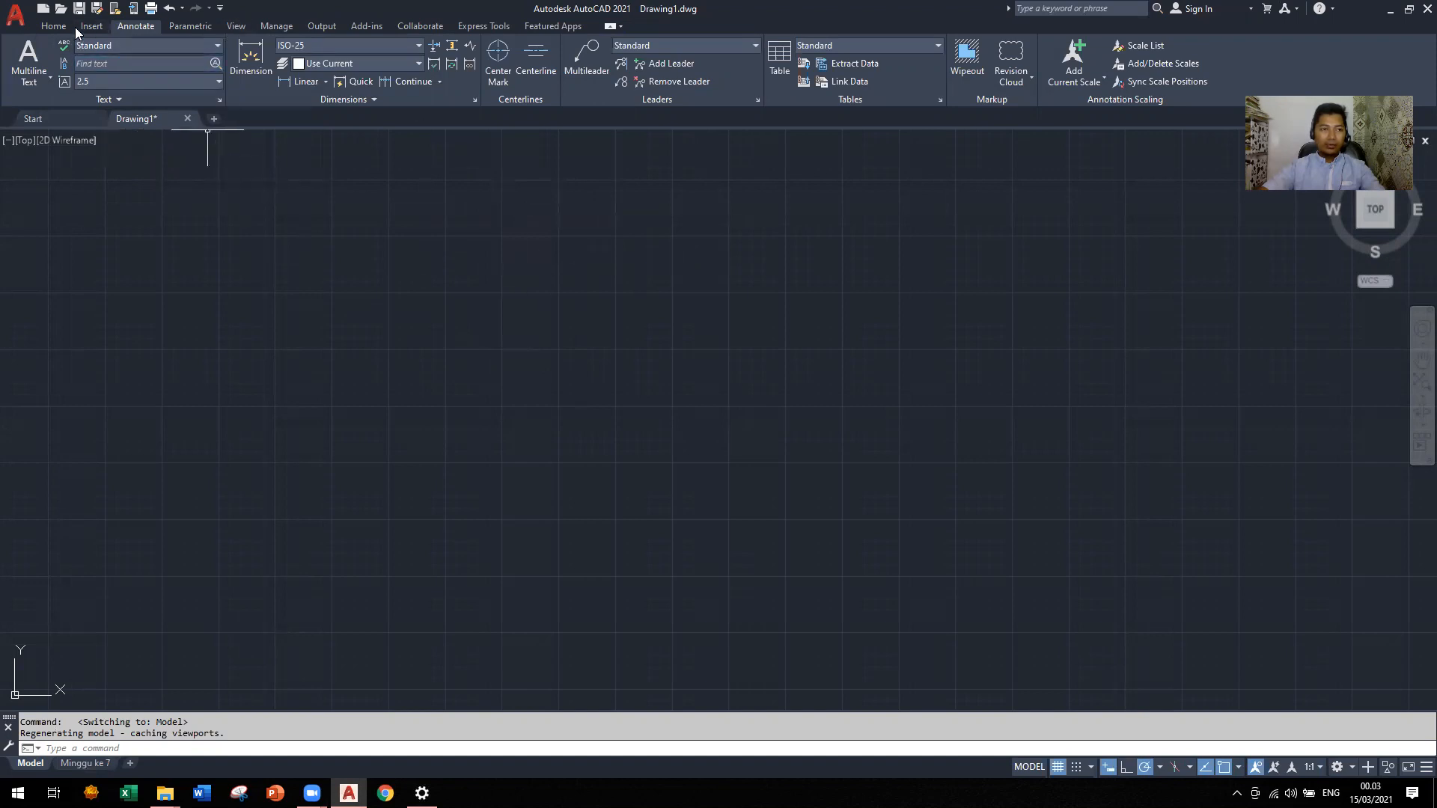
Select the triangular bracket image Praktikum 2D-Gambar 1_001.jpg to attach
click(98, 27)
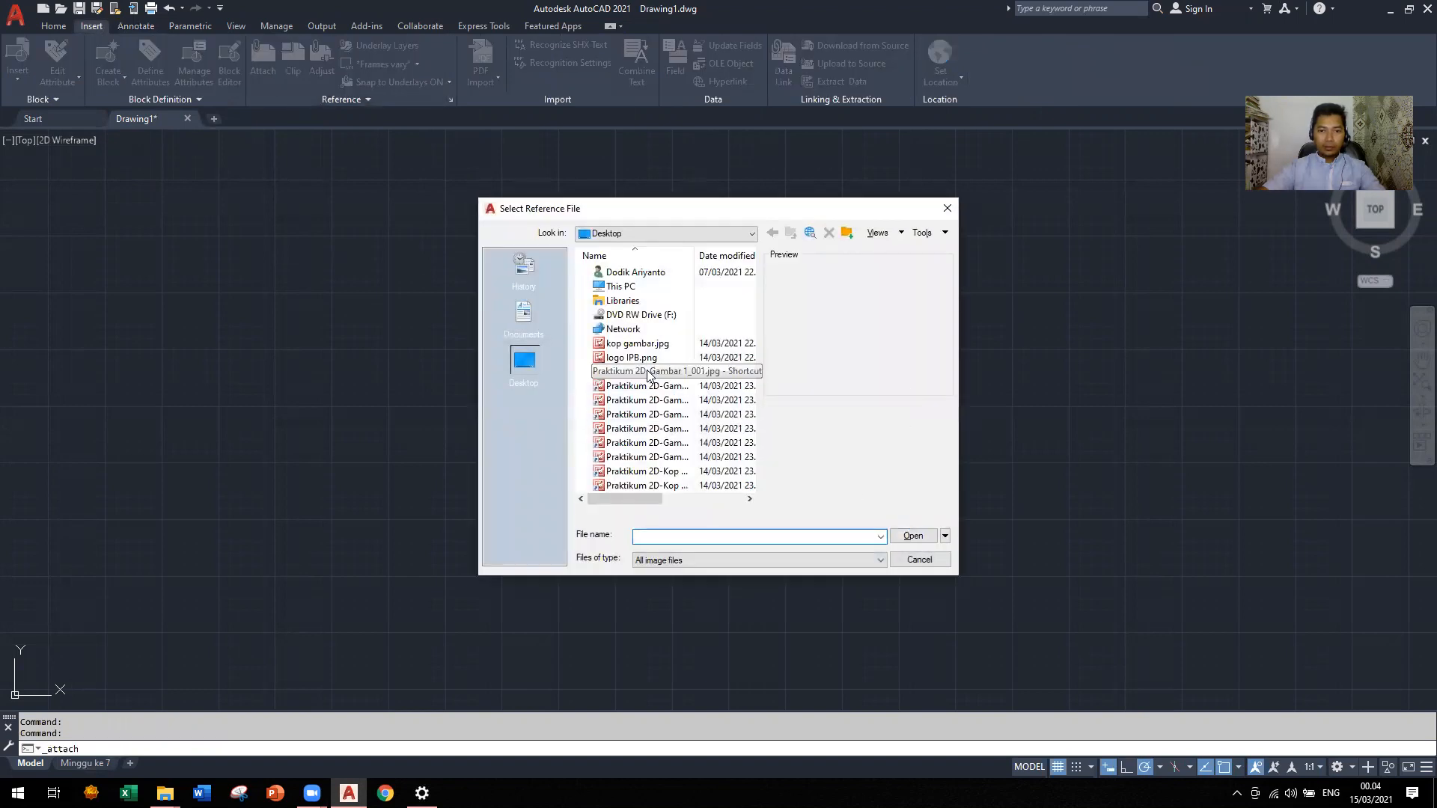
click(649, 372)
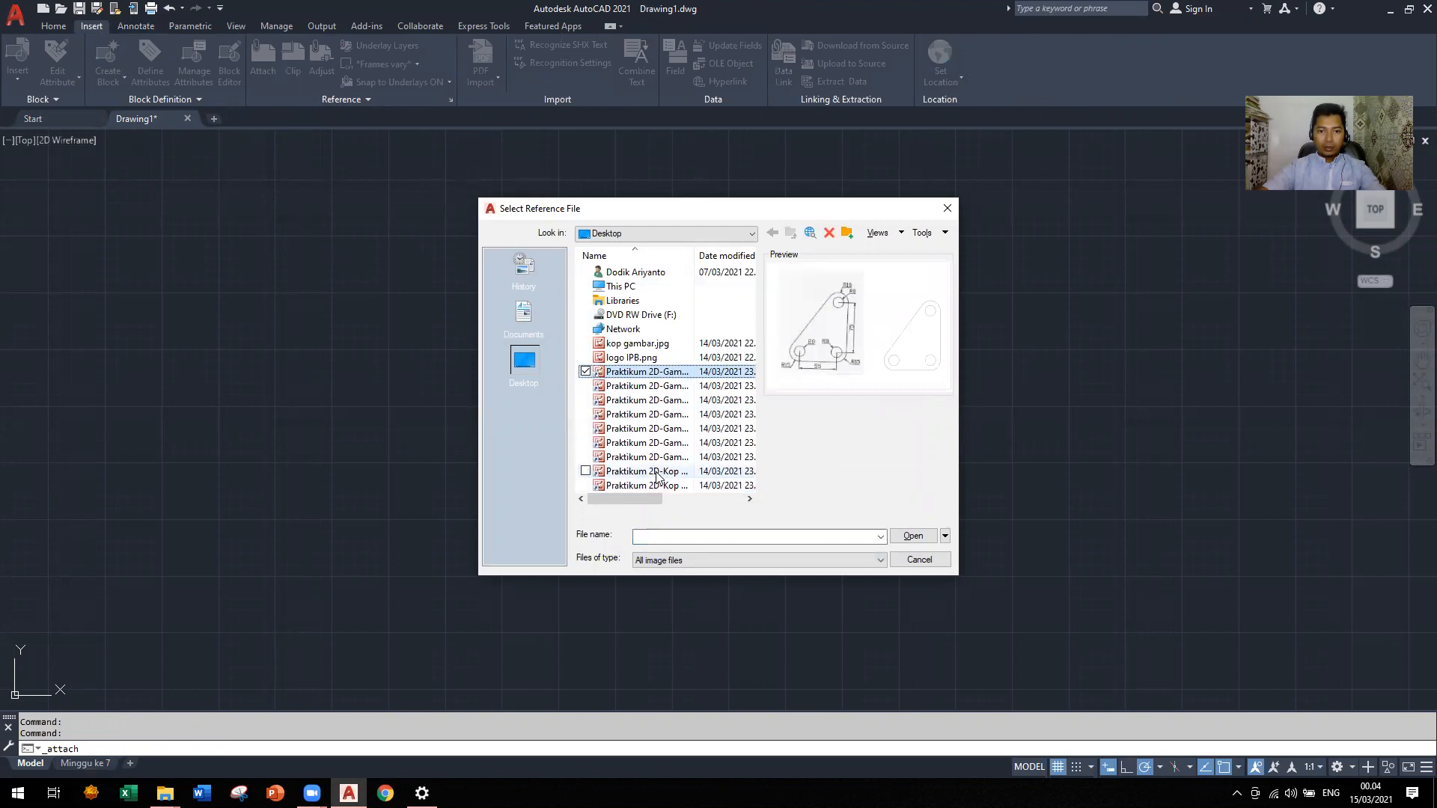
click(657, 472)
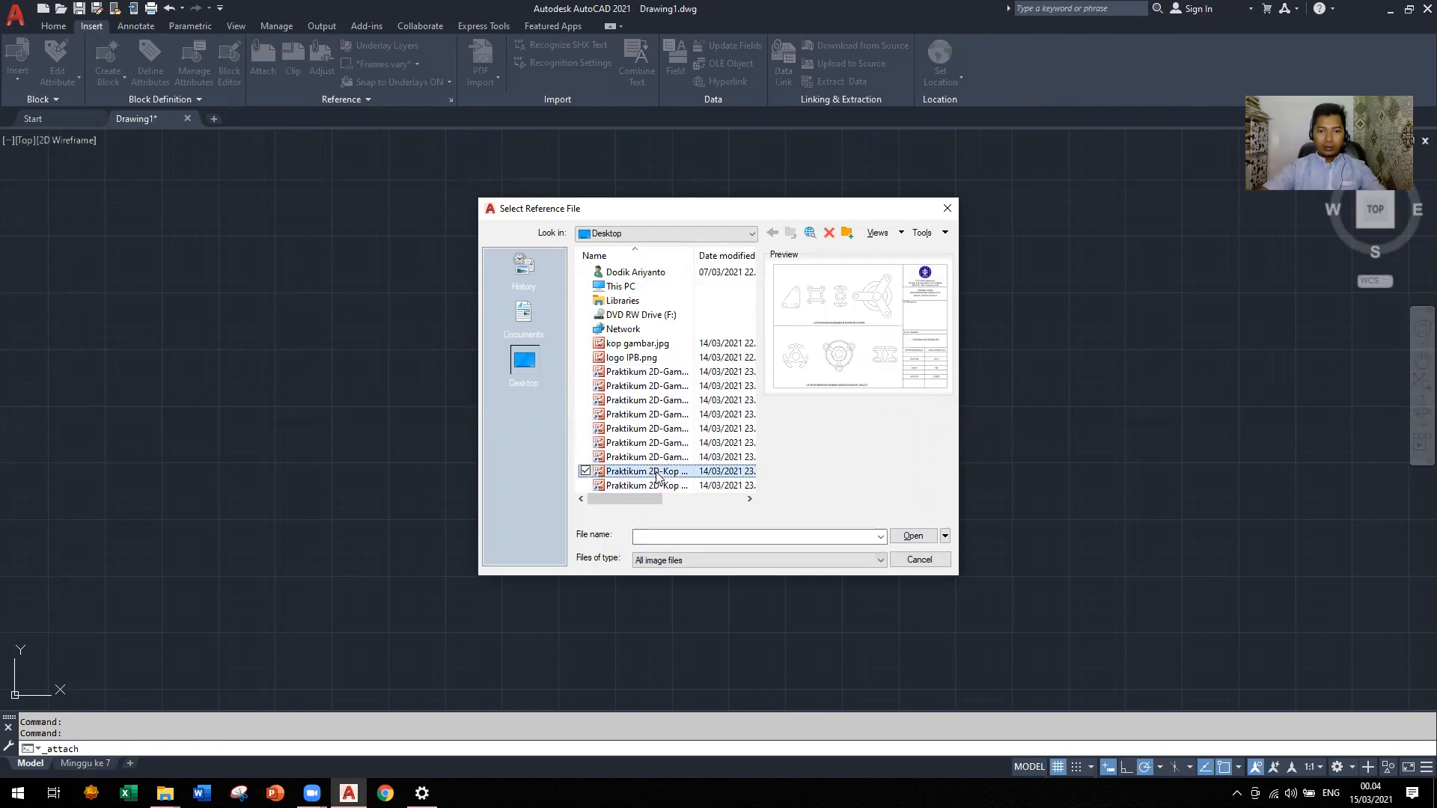
click(657, 373)
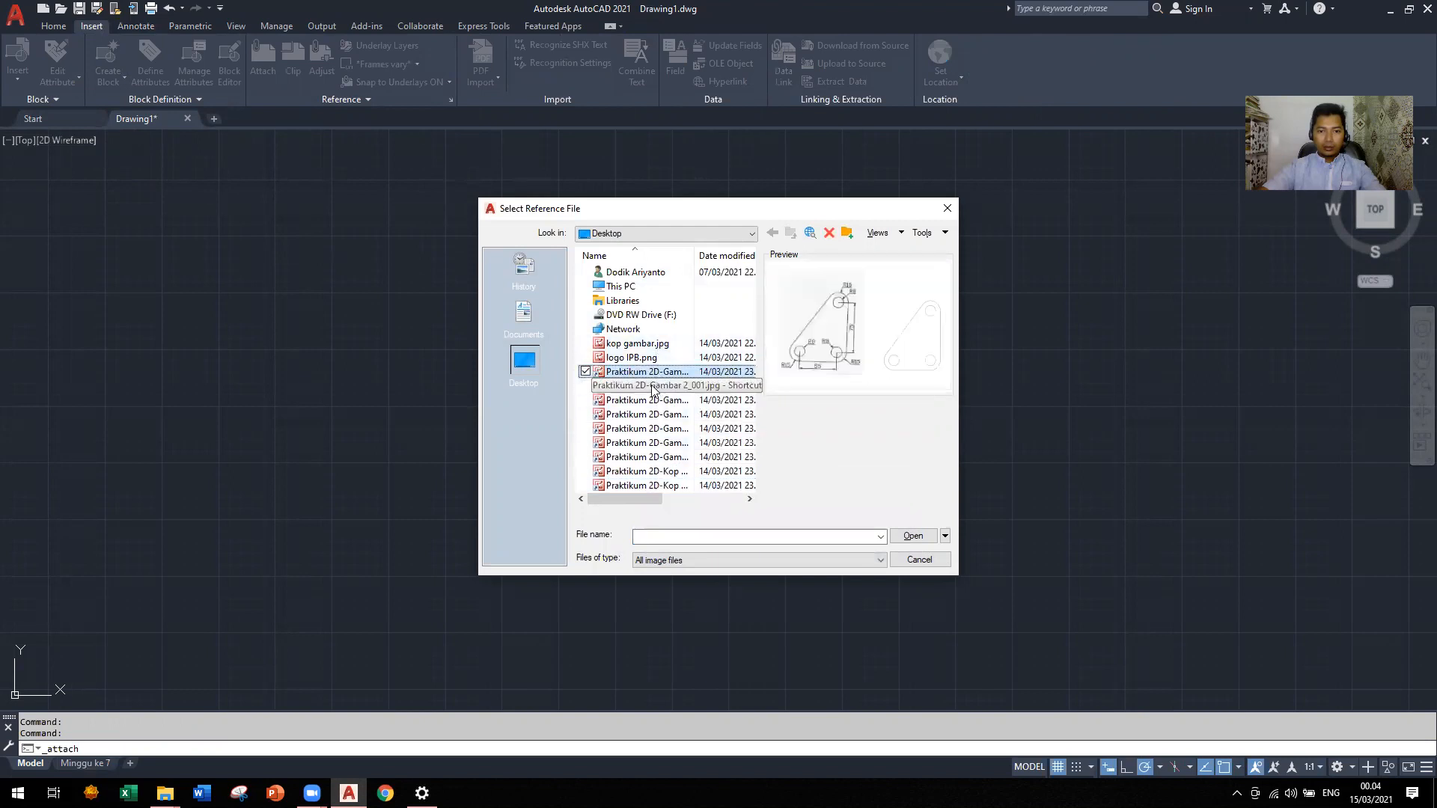
key(Down)
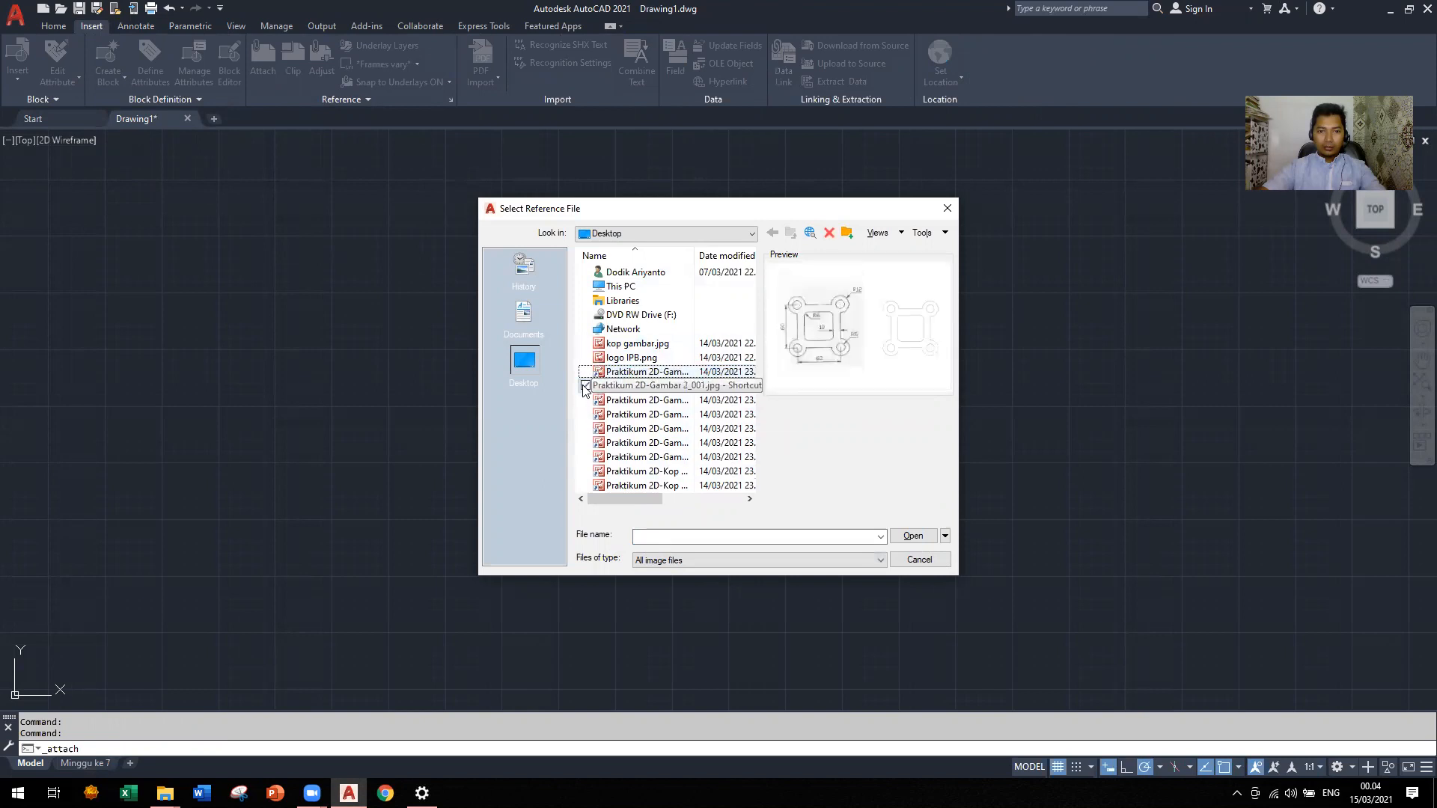
click(585, 372)
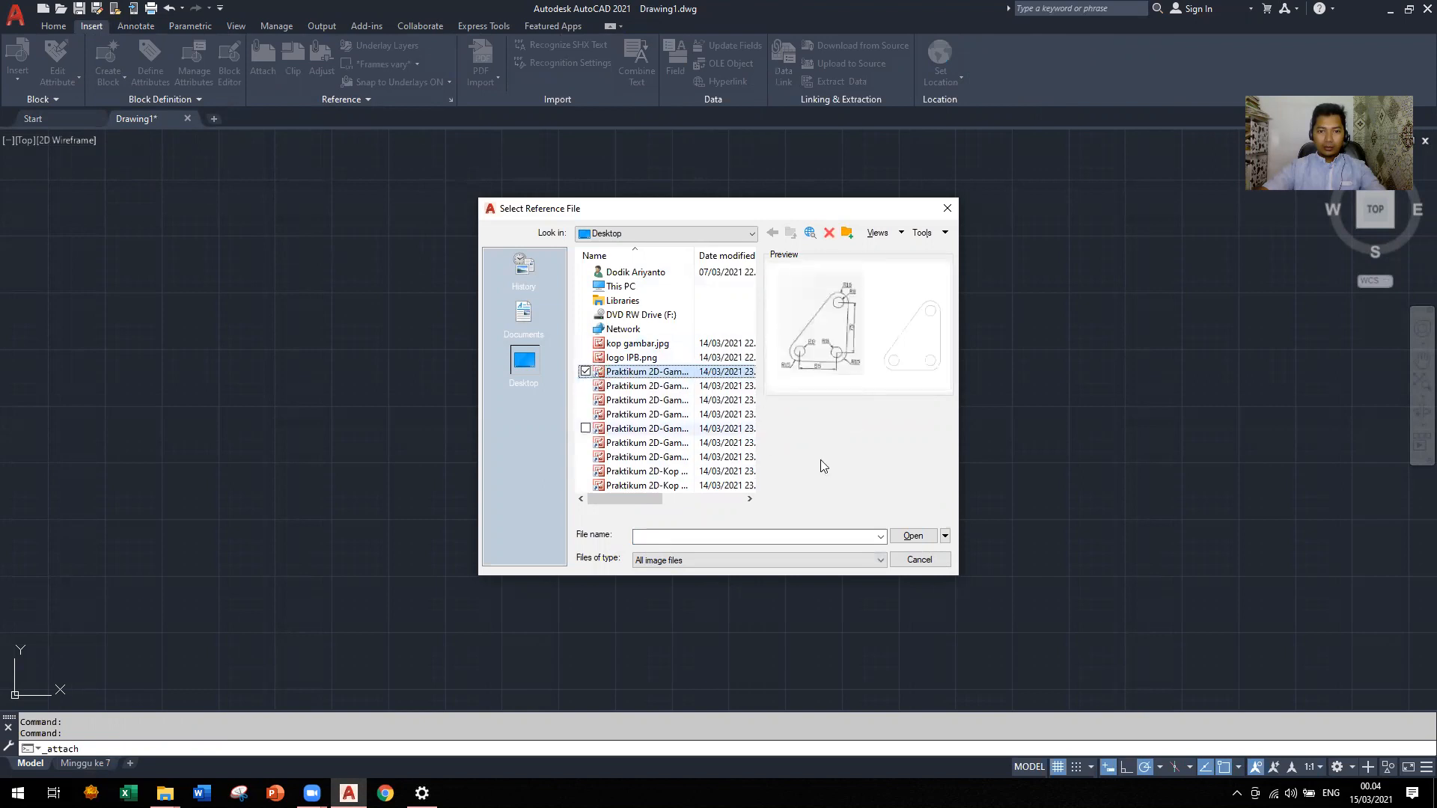
click(910, 536)
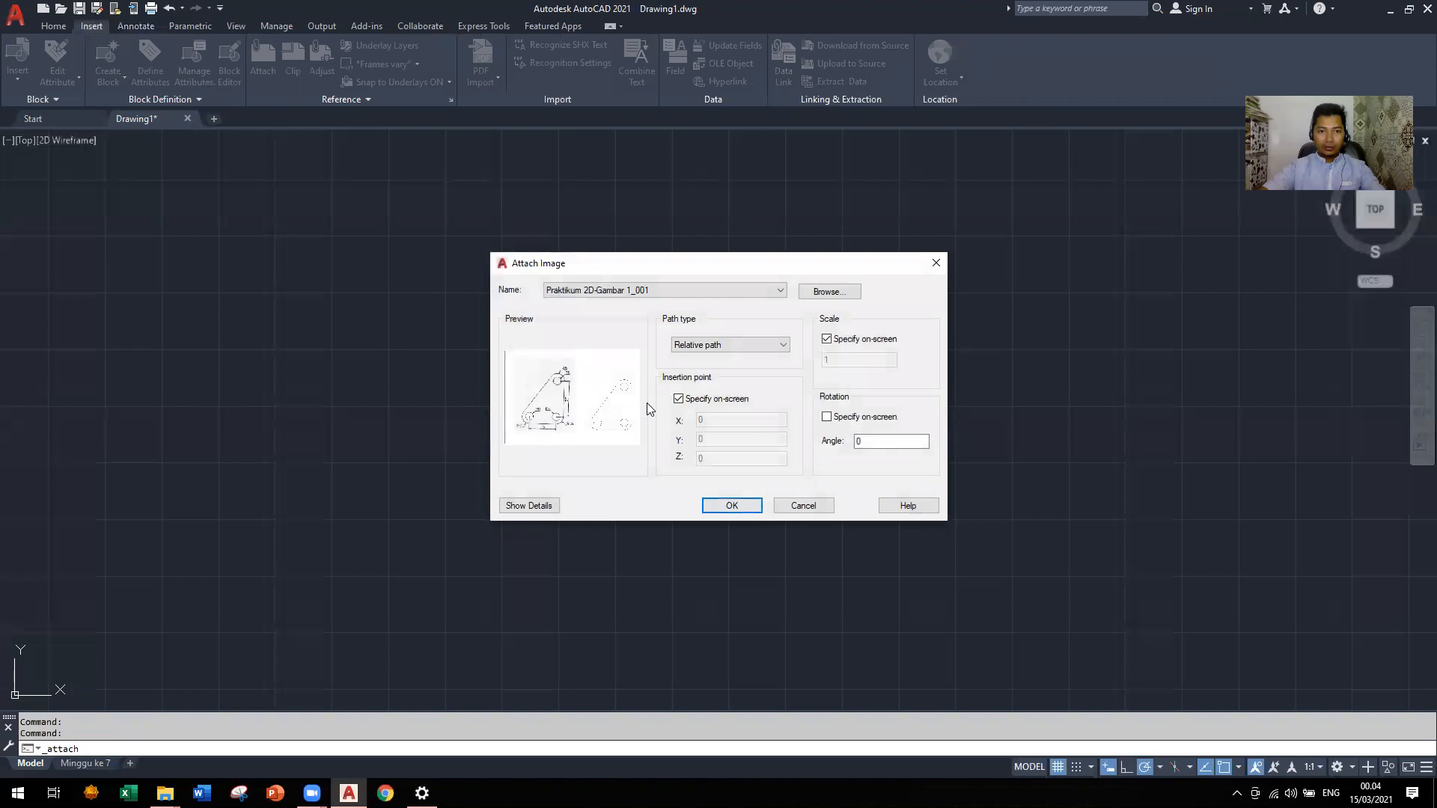
Place the bracket image at a picked insertion point with scale 1
click(733, 506)
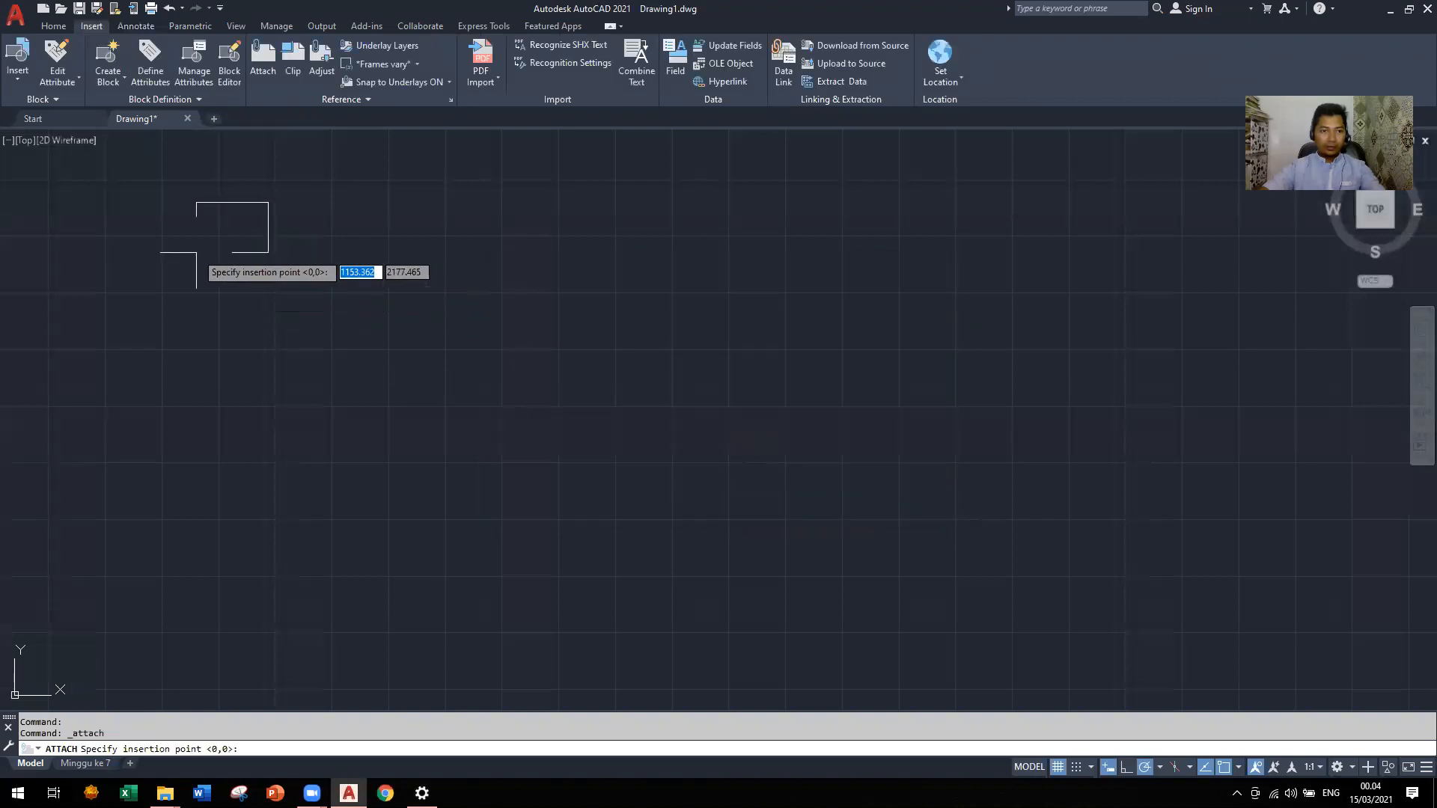
click(197, 252)
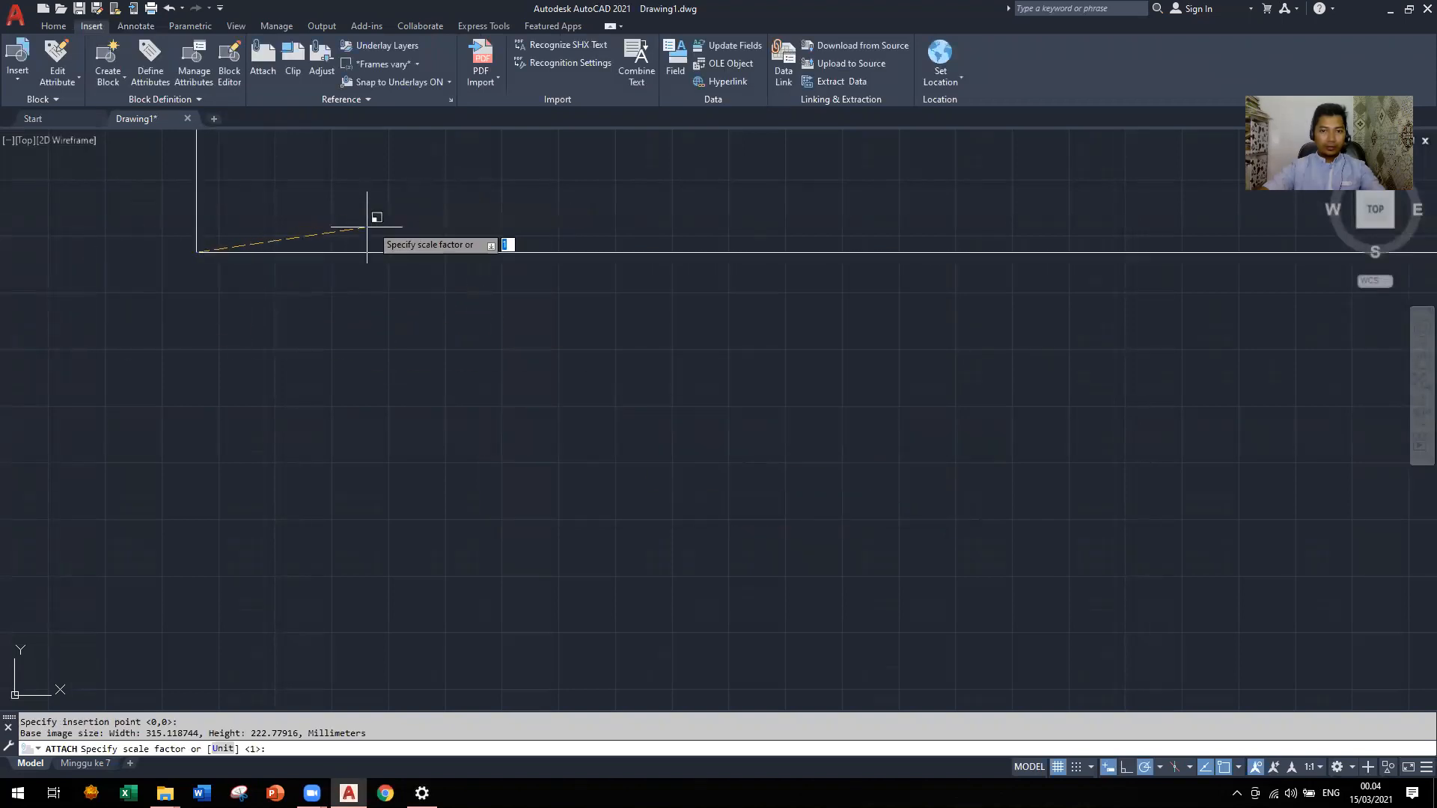
key(Return)
scroll(311, 424, down, 6)
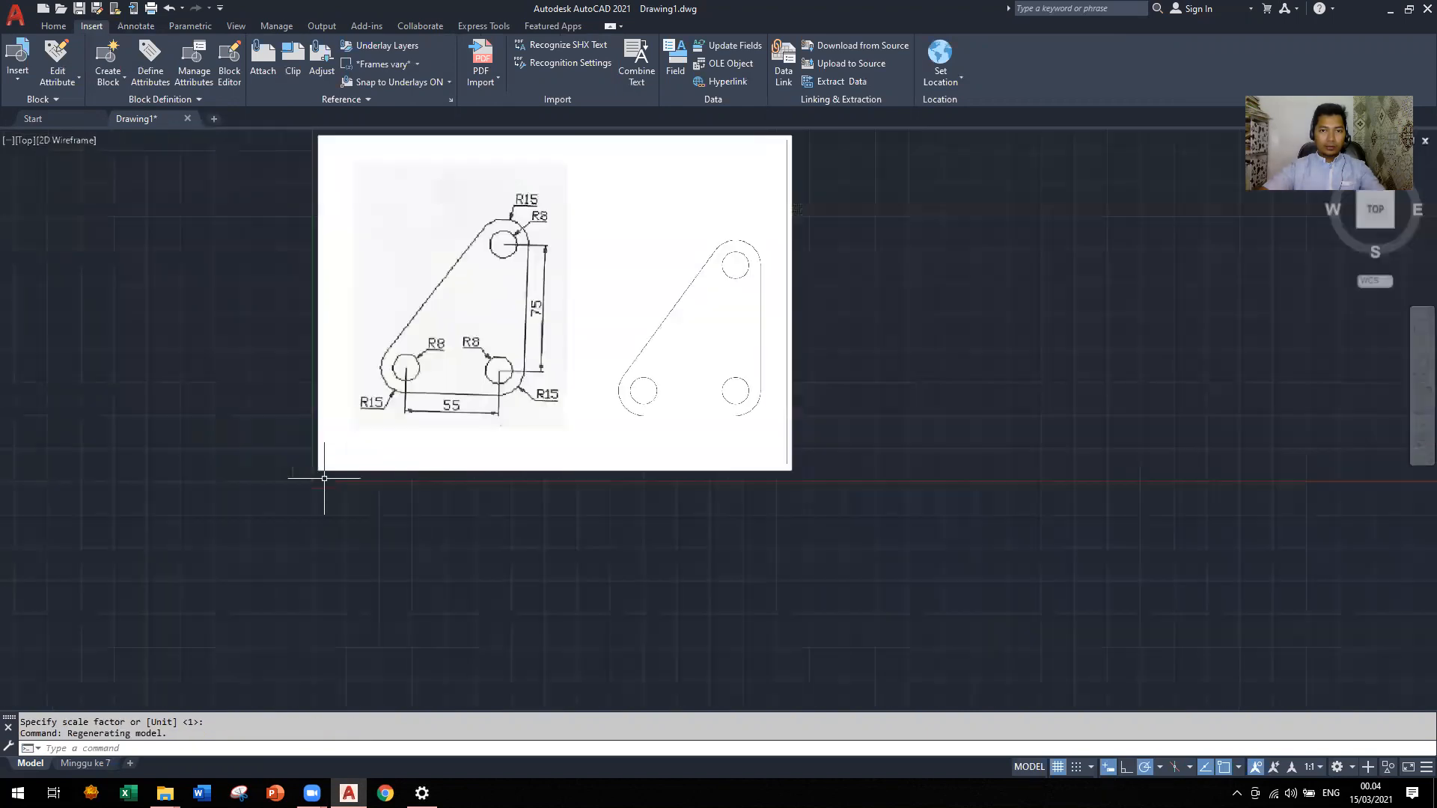
scroll(358, 434, up, 6)
scroll(411, 417, down, 2)
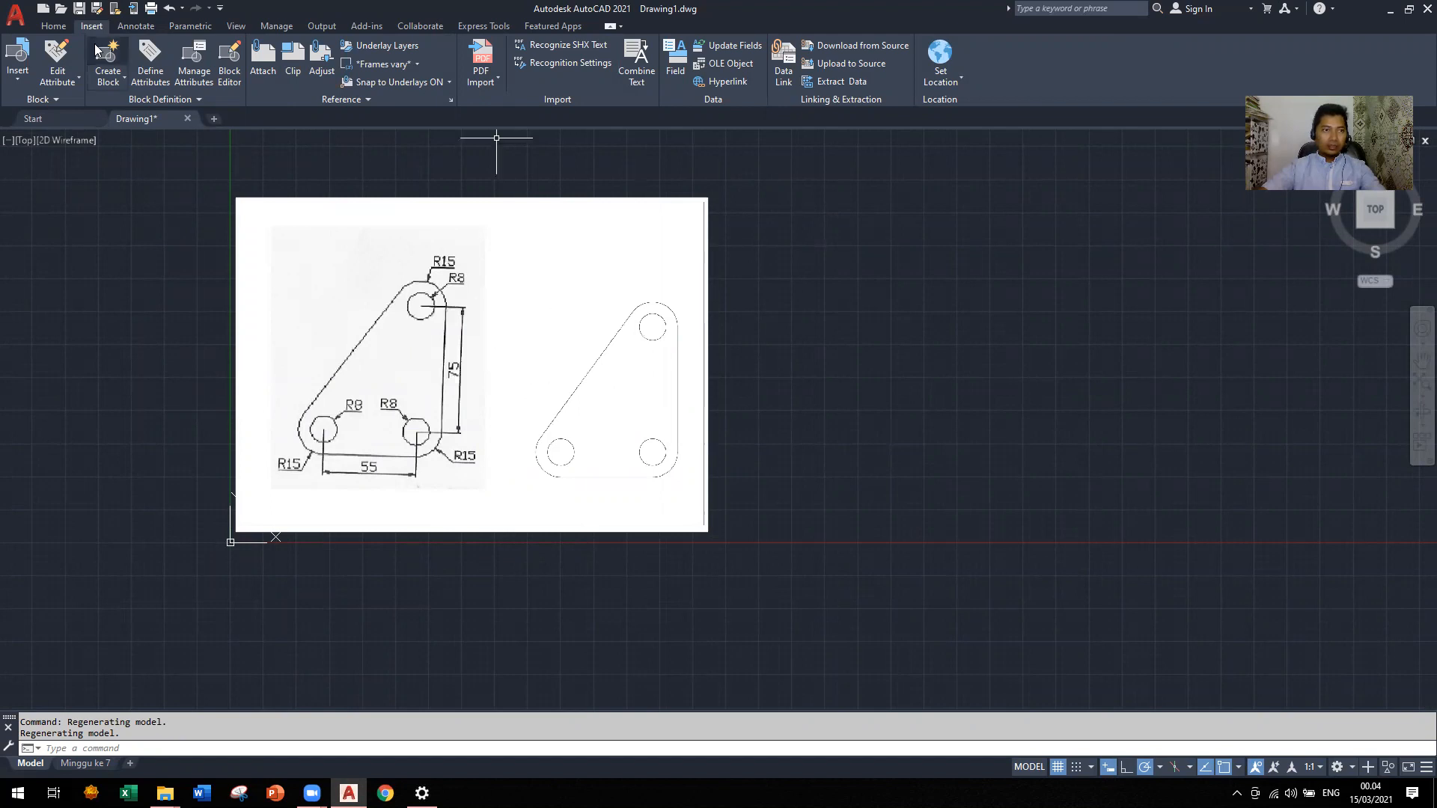
Return to the Home tools and start a circle right of the image, then cancel it
click(54, 26)
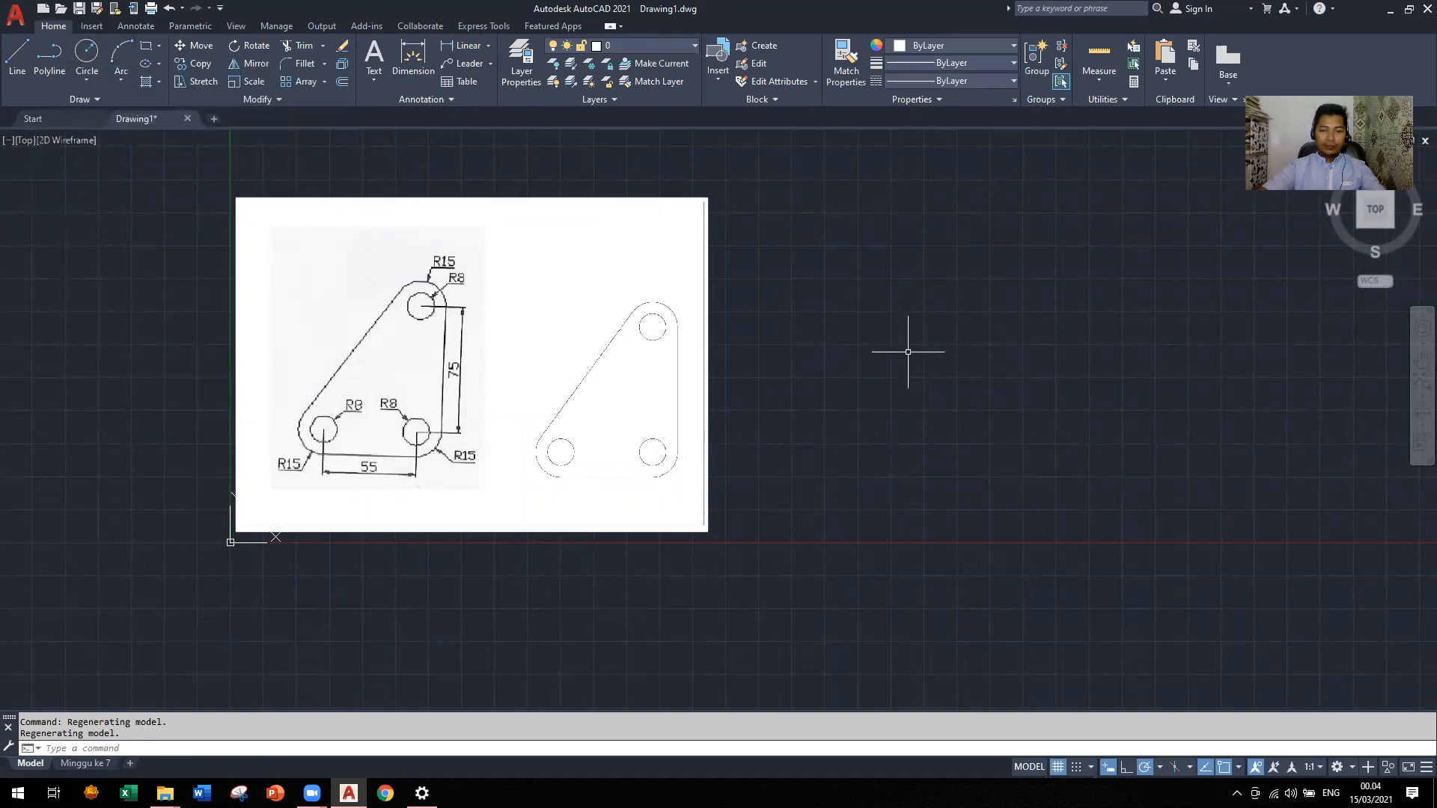
key(BackSpace)
key(BackSpace)
text(c)
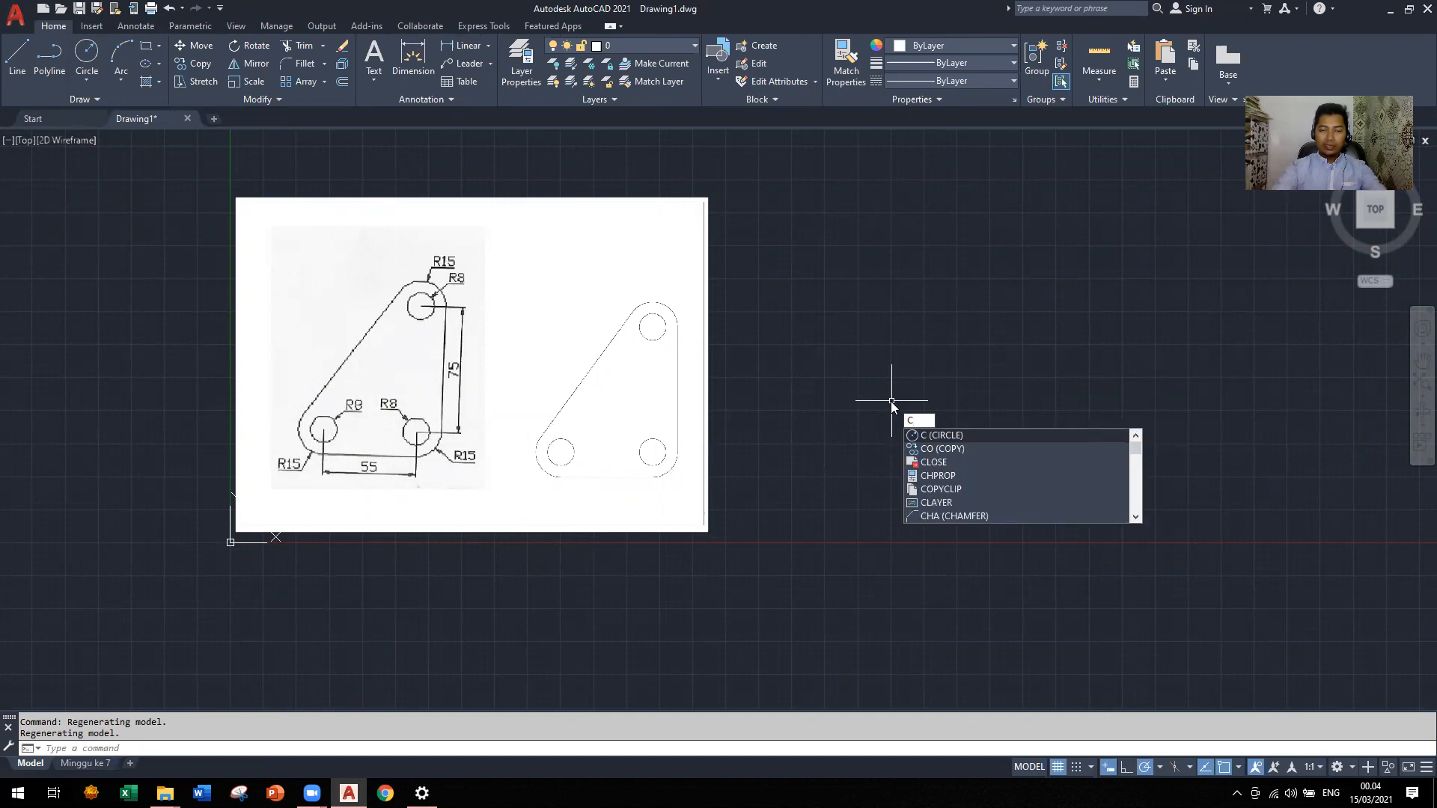
key(Return)
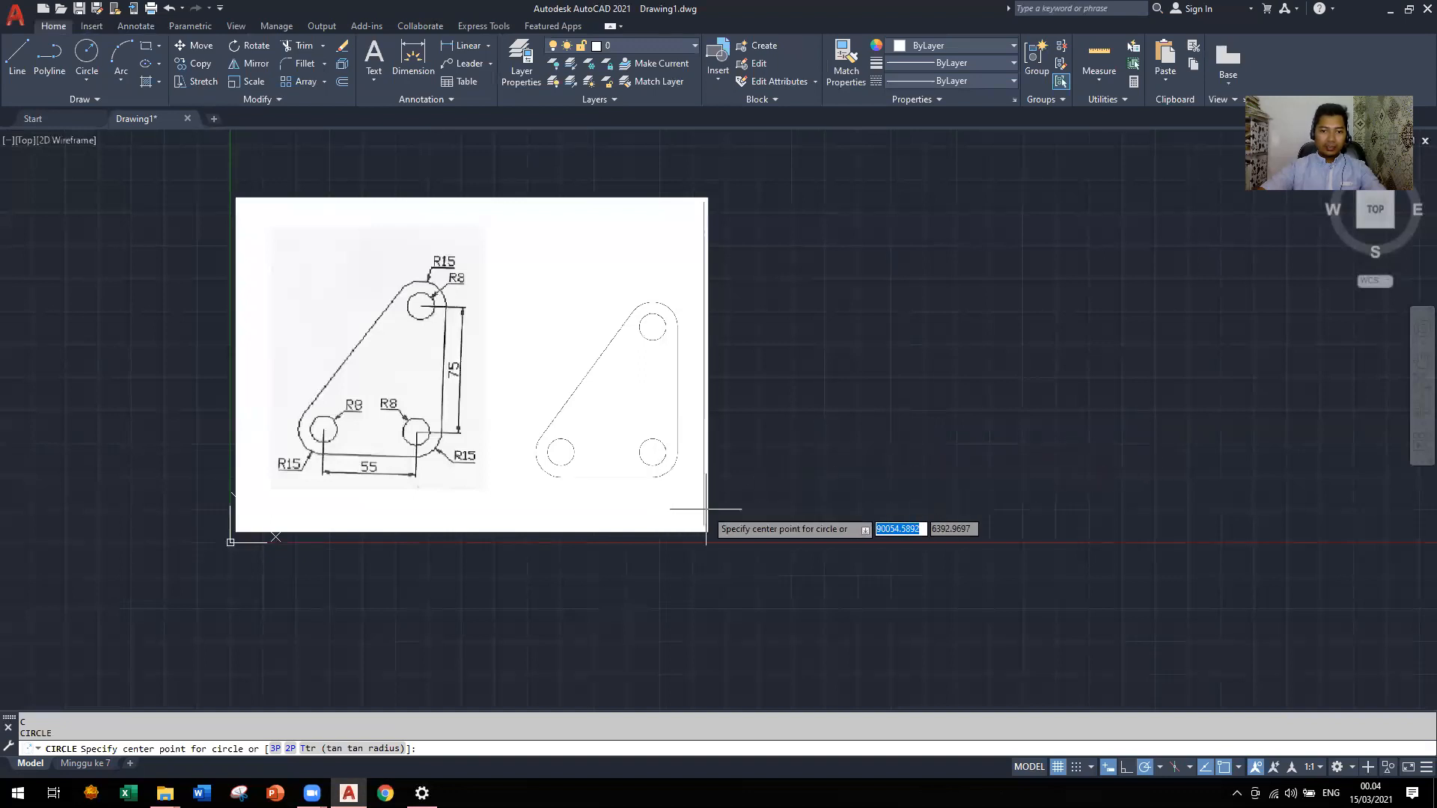
click(806, 361)
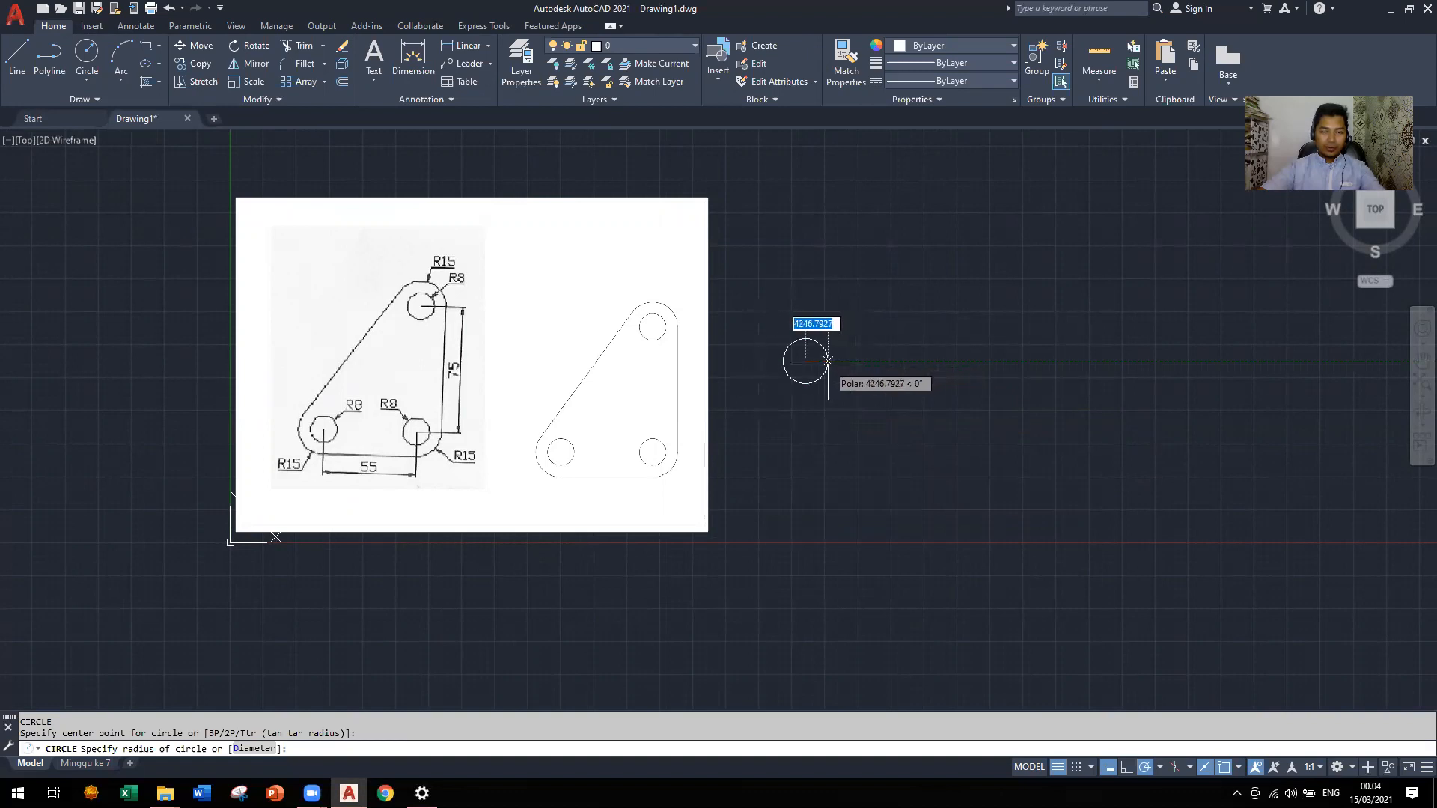
key(Escape)
Select the reference image and grab its corner grip, then cancel the resize
click(707, 193)
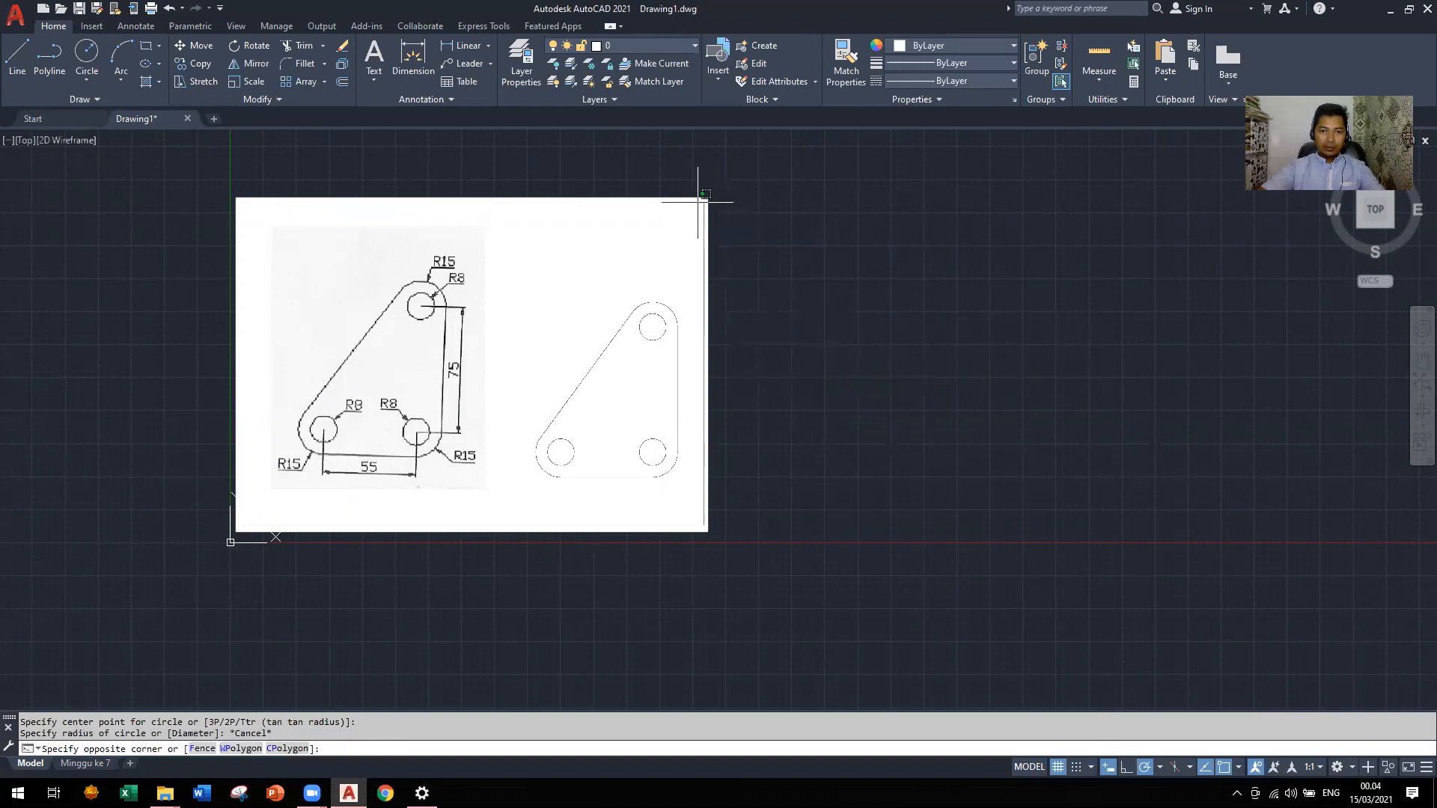
click(699, 206)
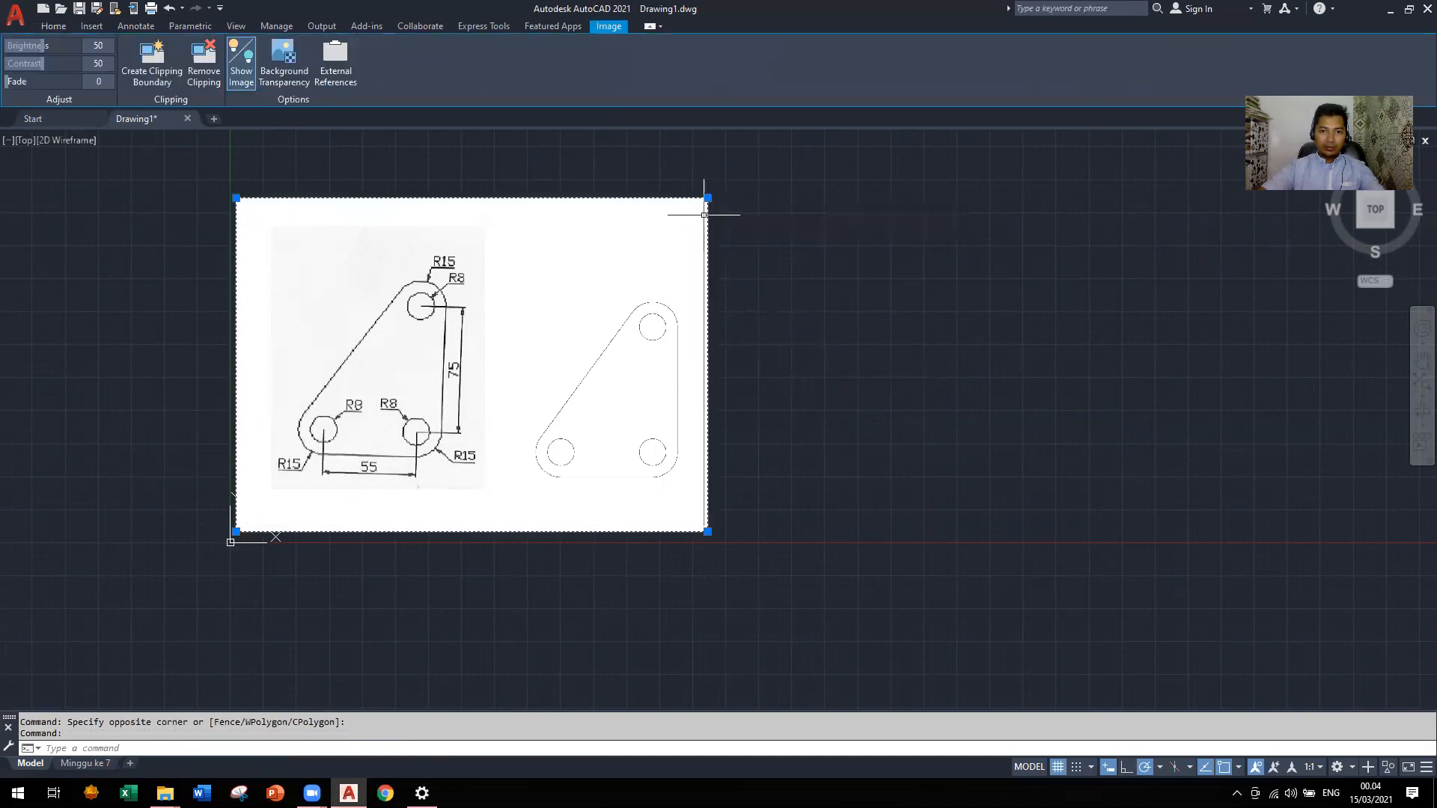
click(707, 198)
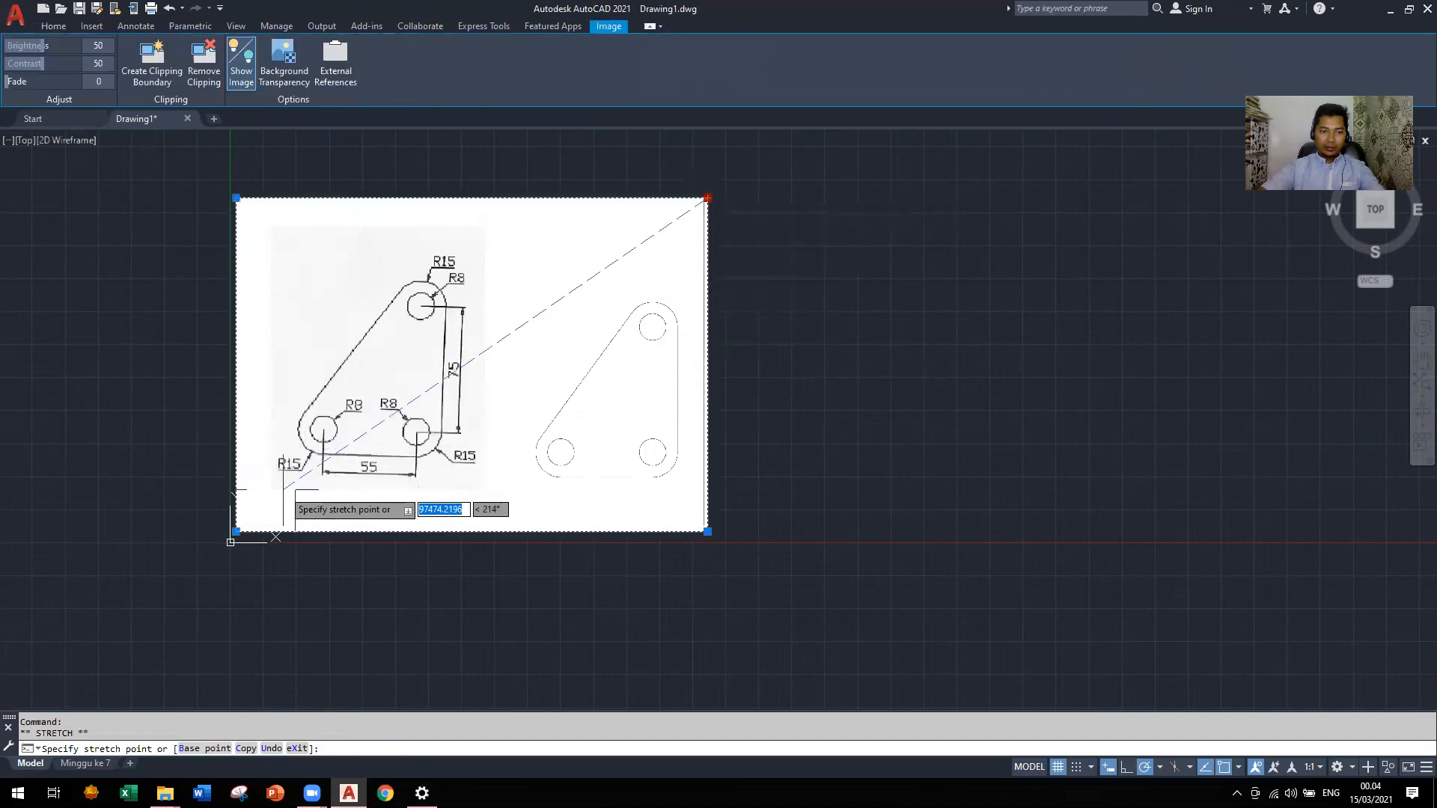
scroll(133, 584, up, 1)
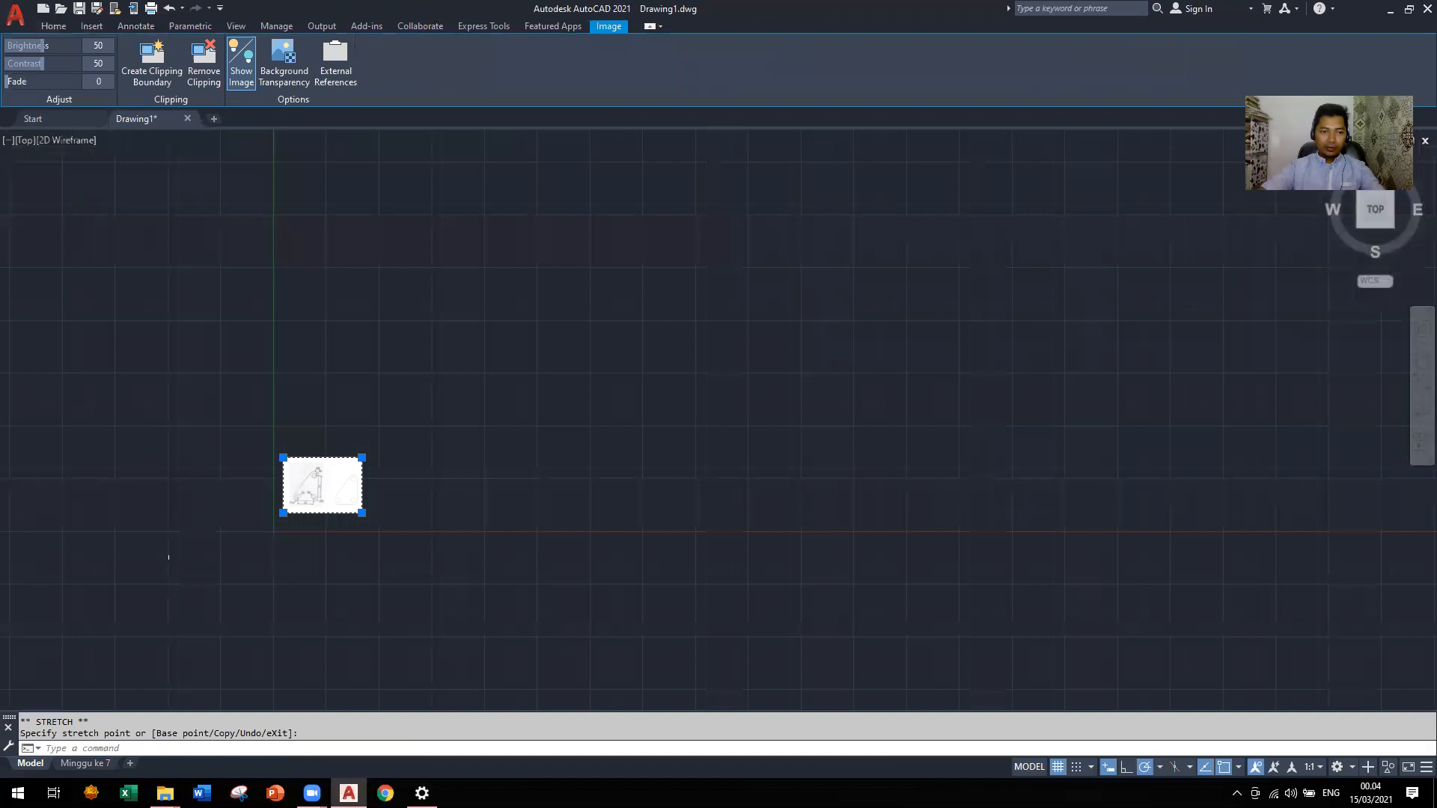
scroll(187, 539, up, 5)
scroll(250, 539, down, 2)
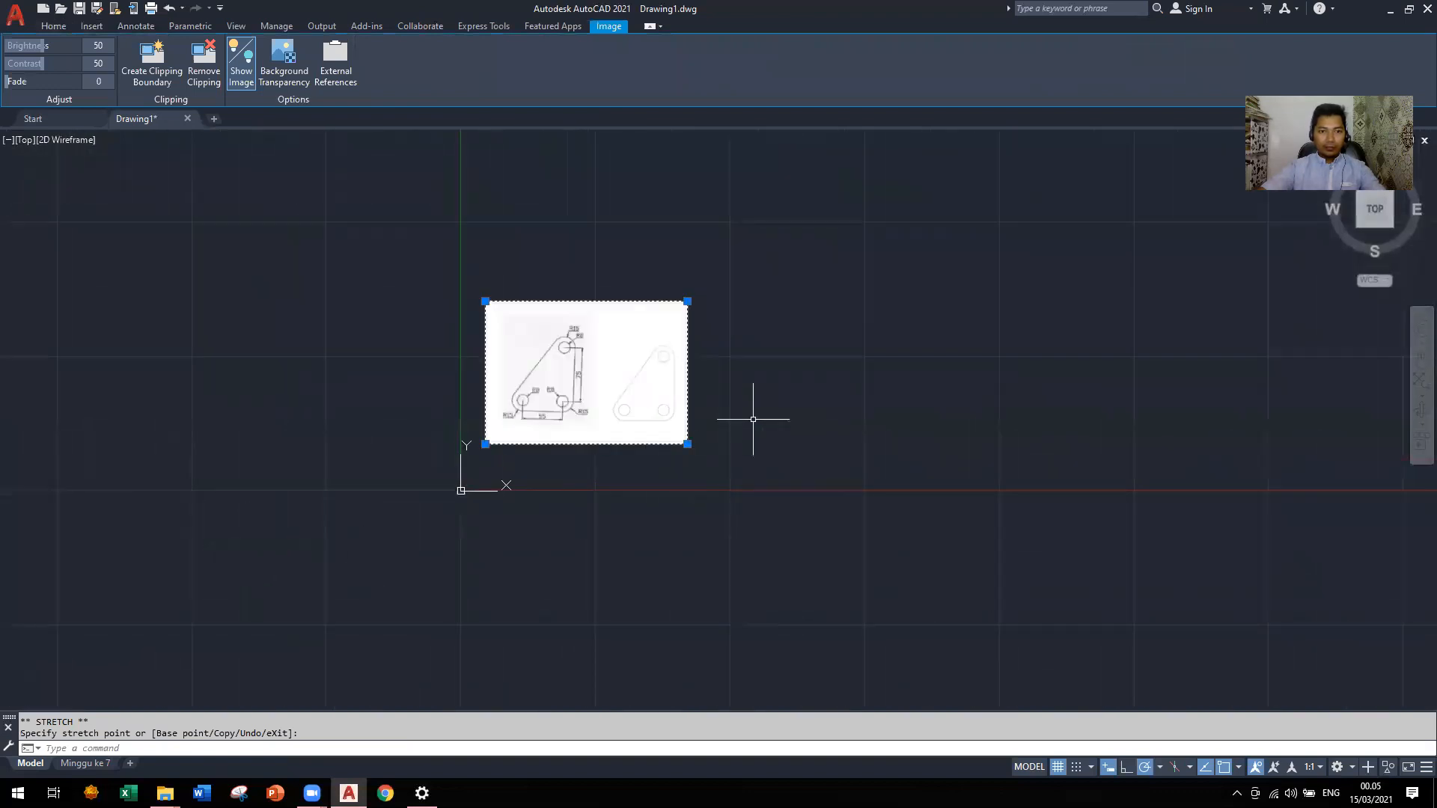
scroll(755, 418, up, 2)
key(Escape)
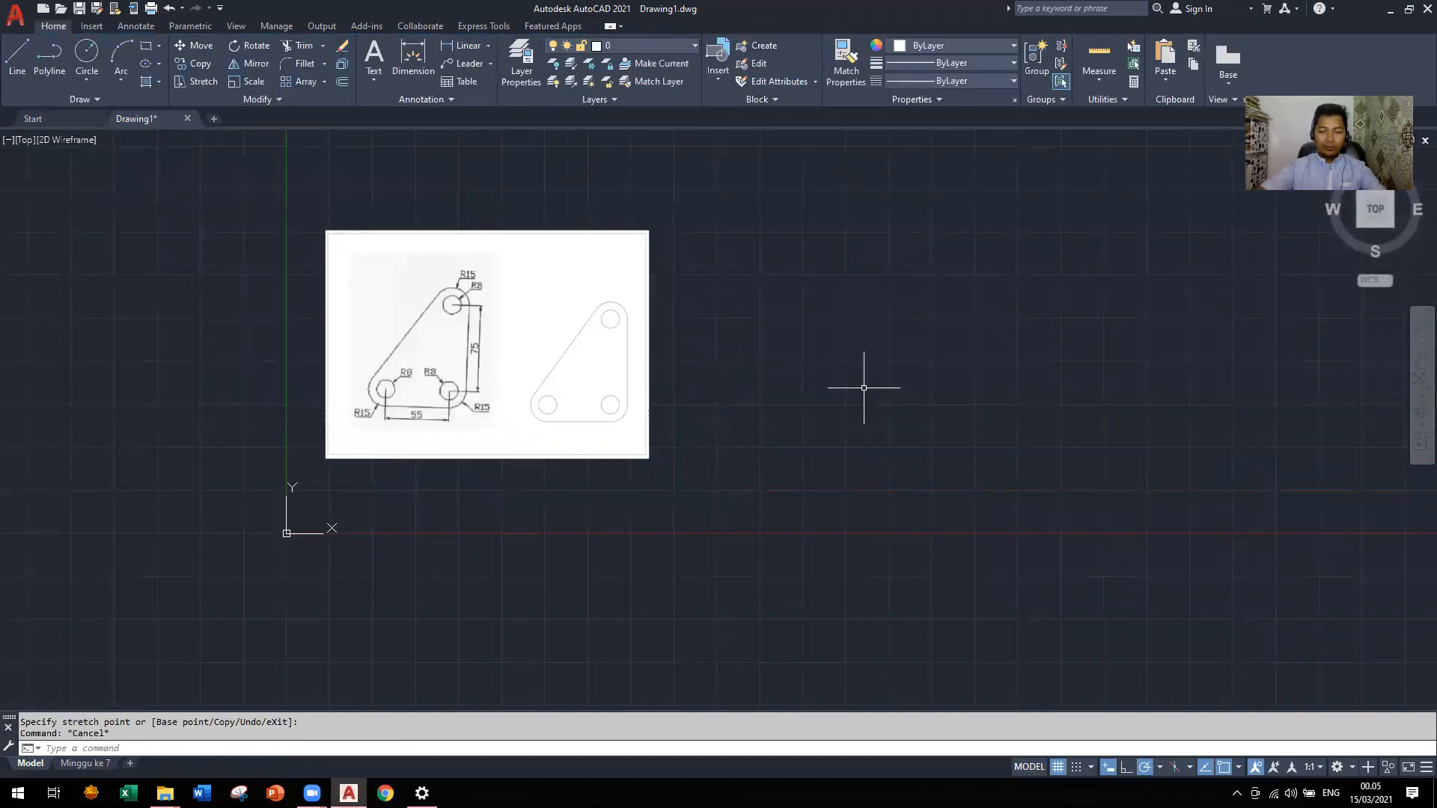
Draw a circle of radius 8 to the right of the bracket image
text(c)
key(Return)
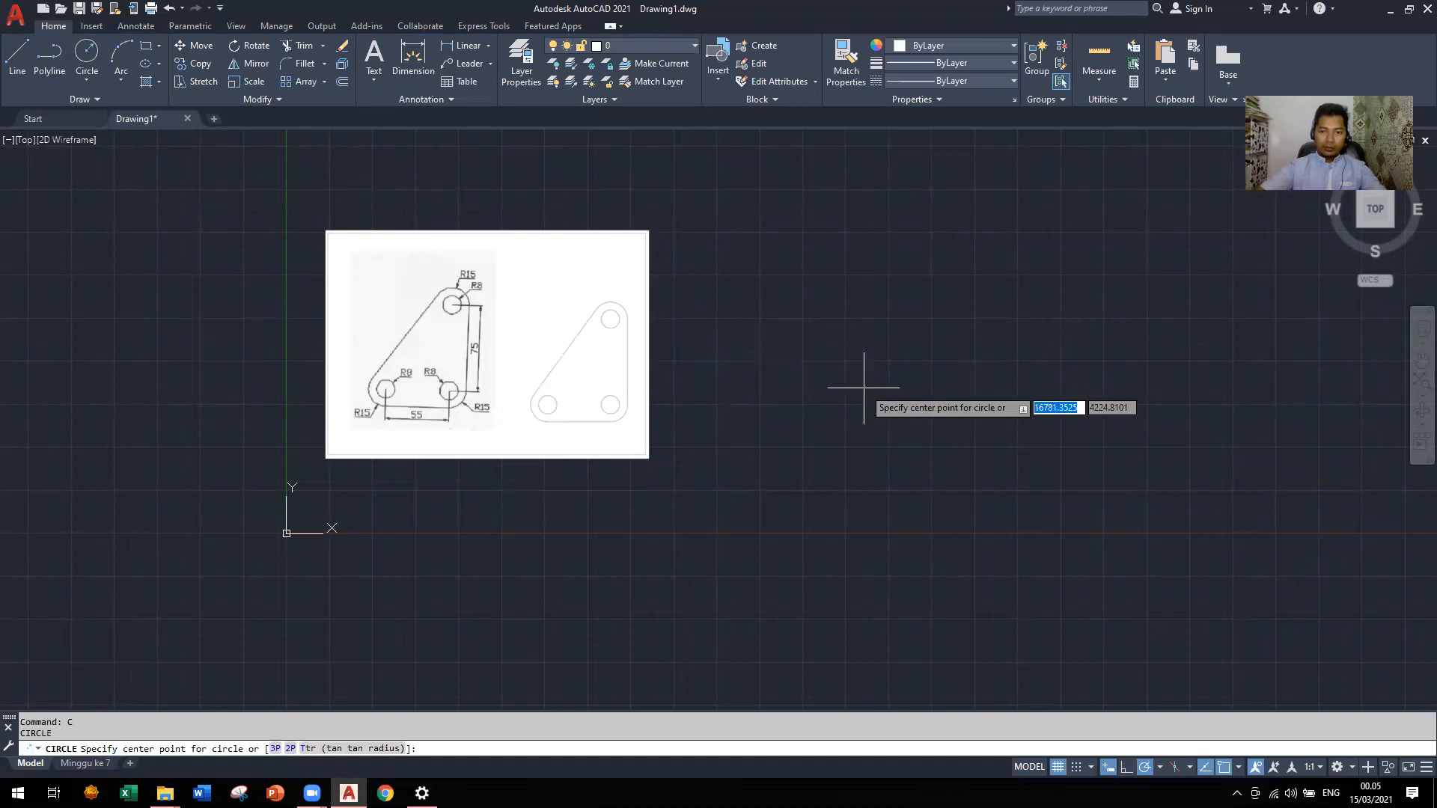
click(732, 463)
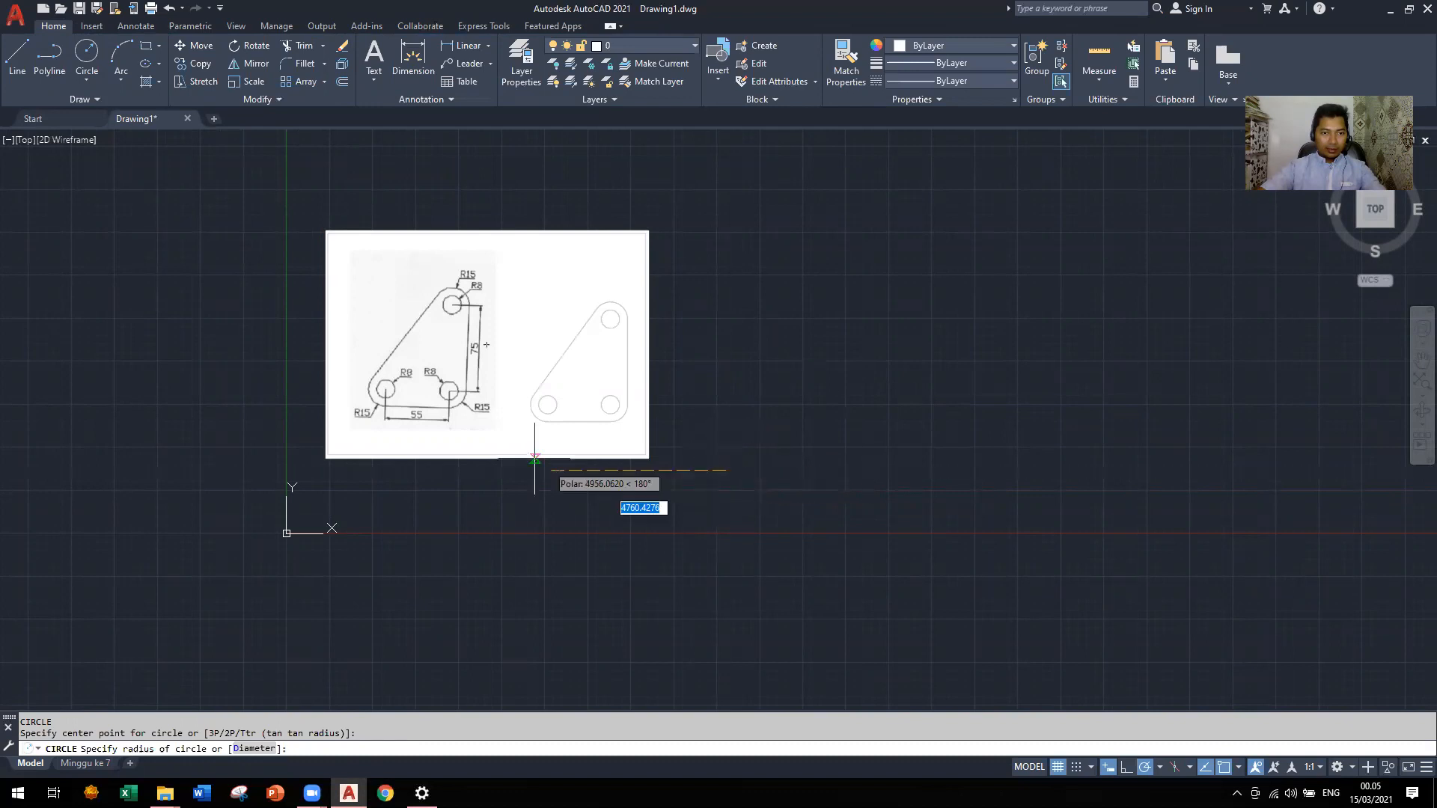
scroll(445, 398, up, 2)
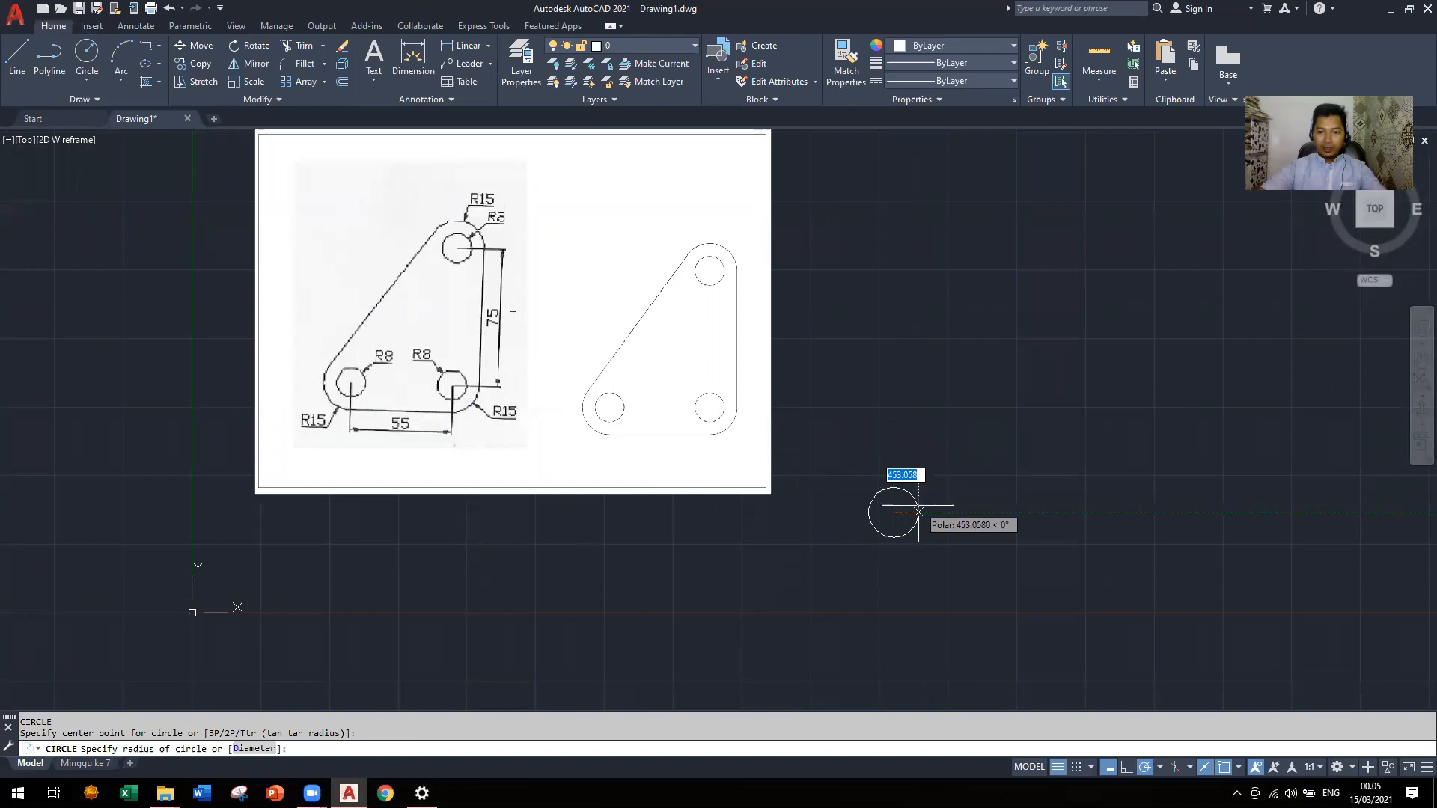
text(8)
key(Return)
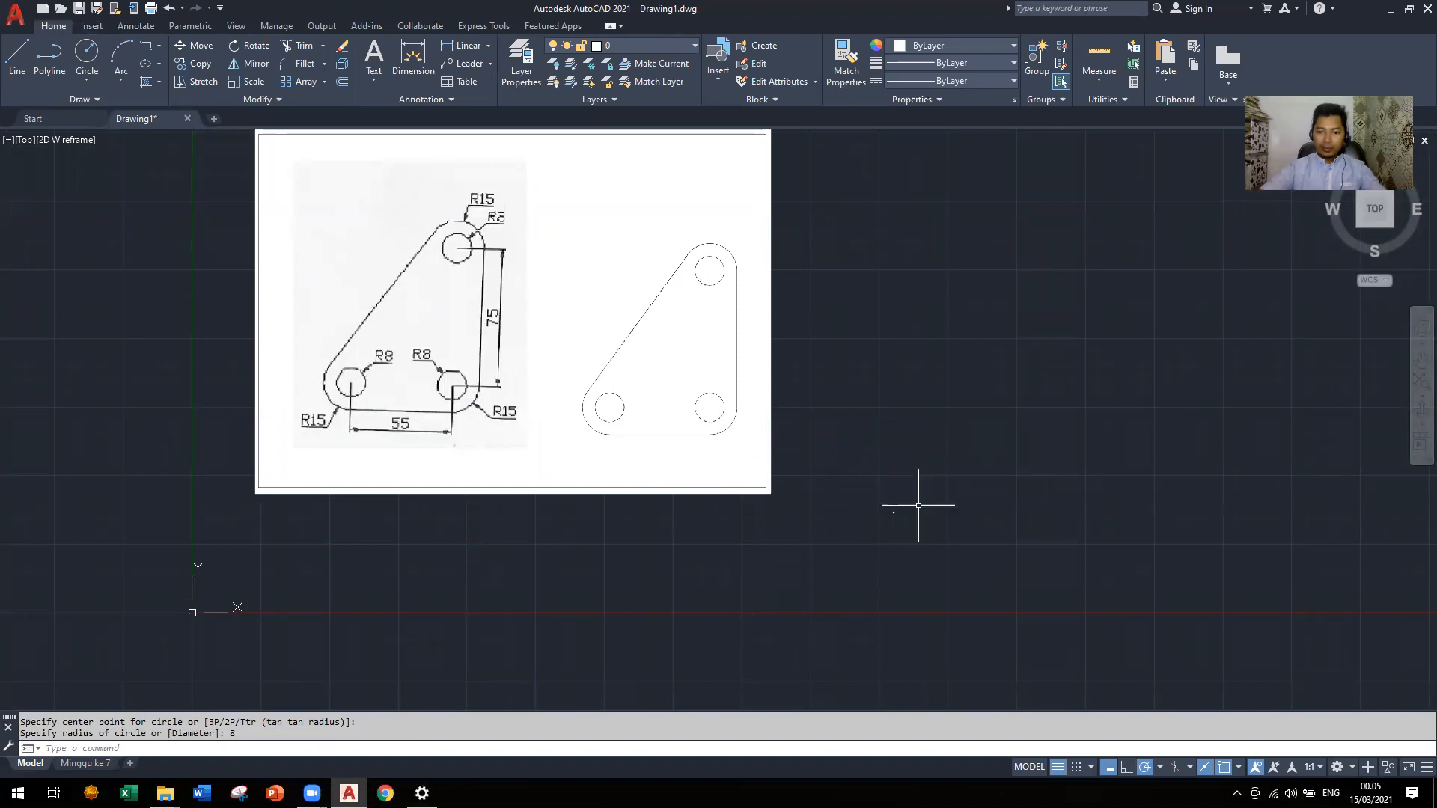
scroll(919, 505, up, 8)
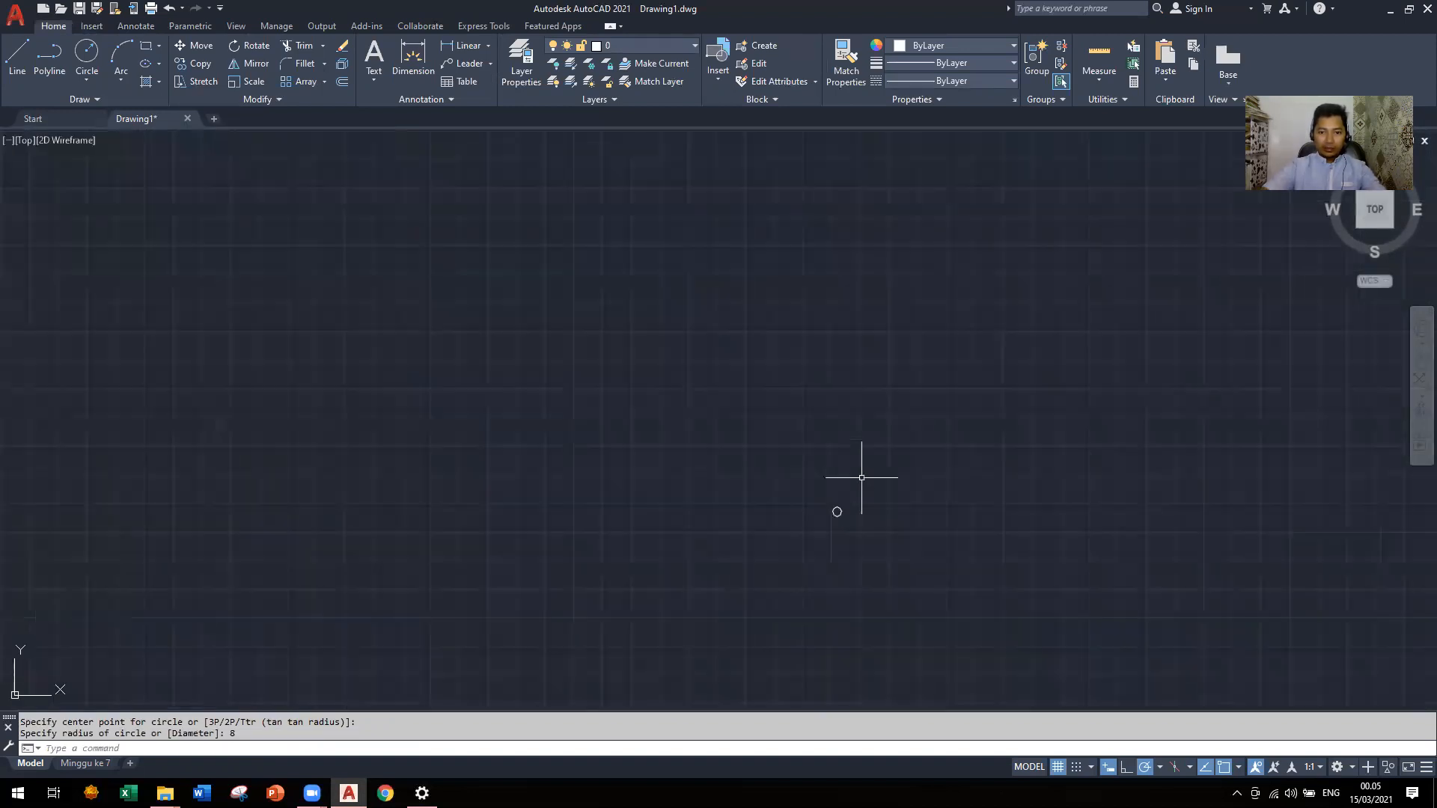
Select the small circle and grab its grip, then cancel the stretch
scroll(872, 513, up, 3)
click(767, 452)
click(828, 497)
scroll(1046, 494, down, 5)
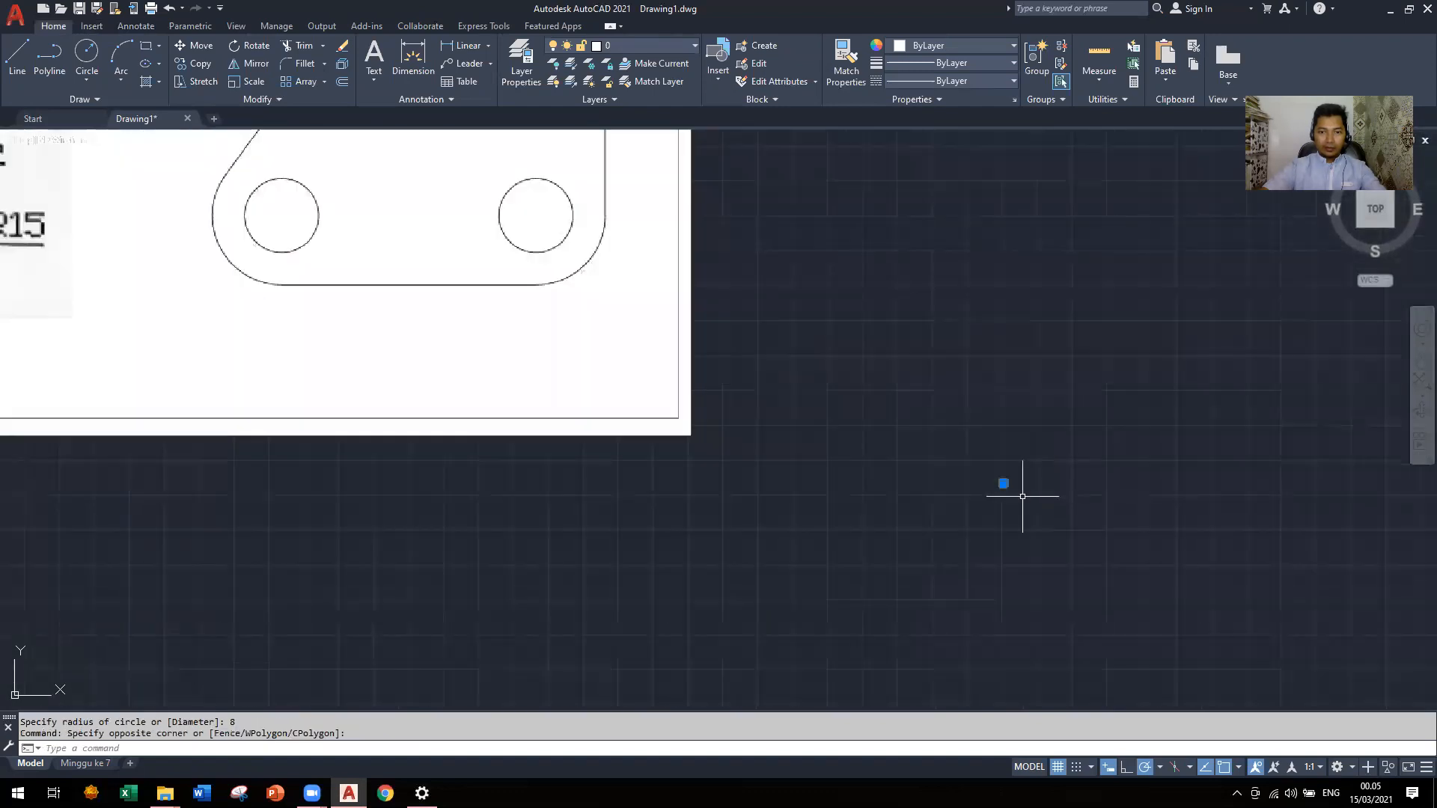
scroll(1023, 497, down, 4)
click(1067, 483)
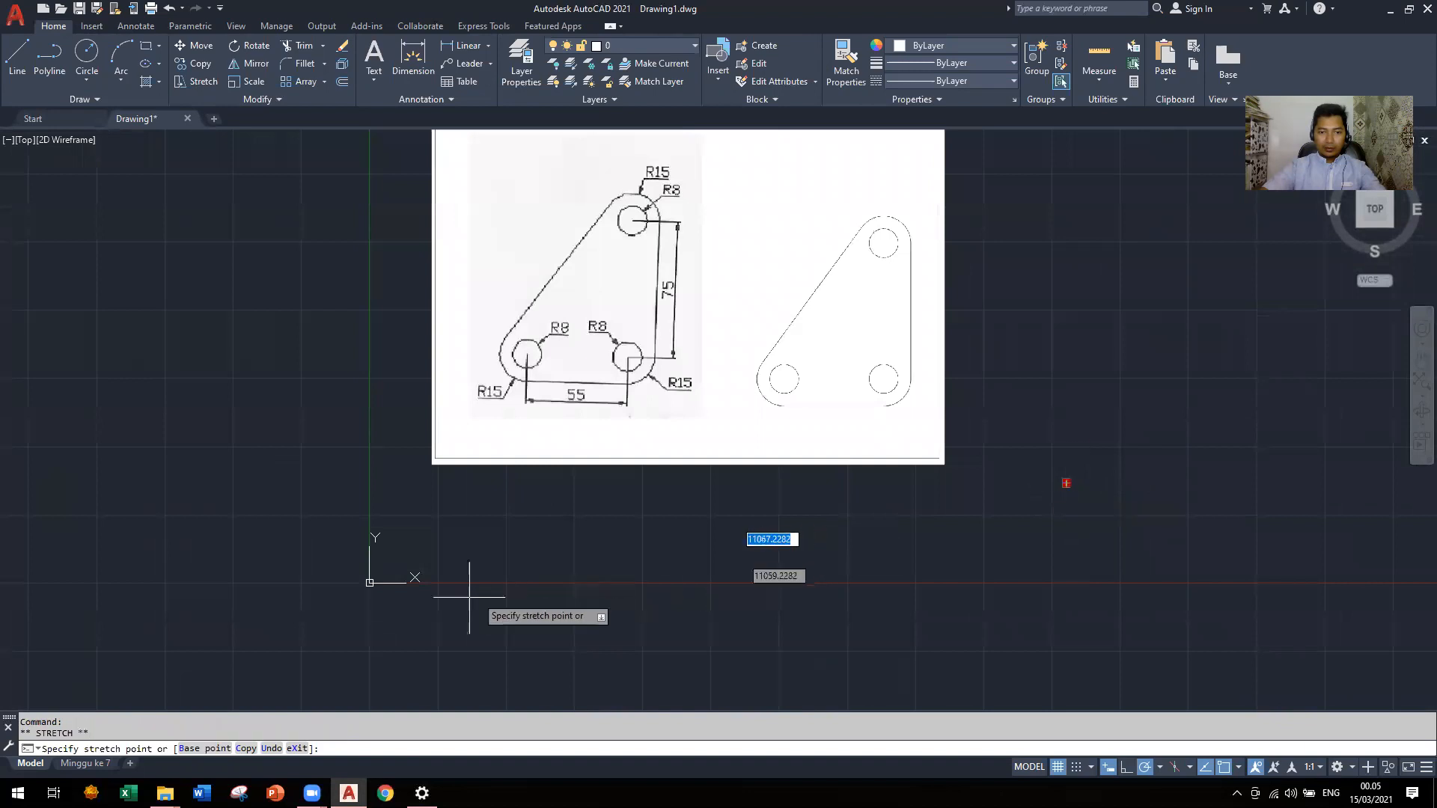
key(Escape)
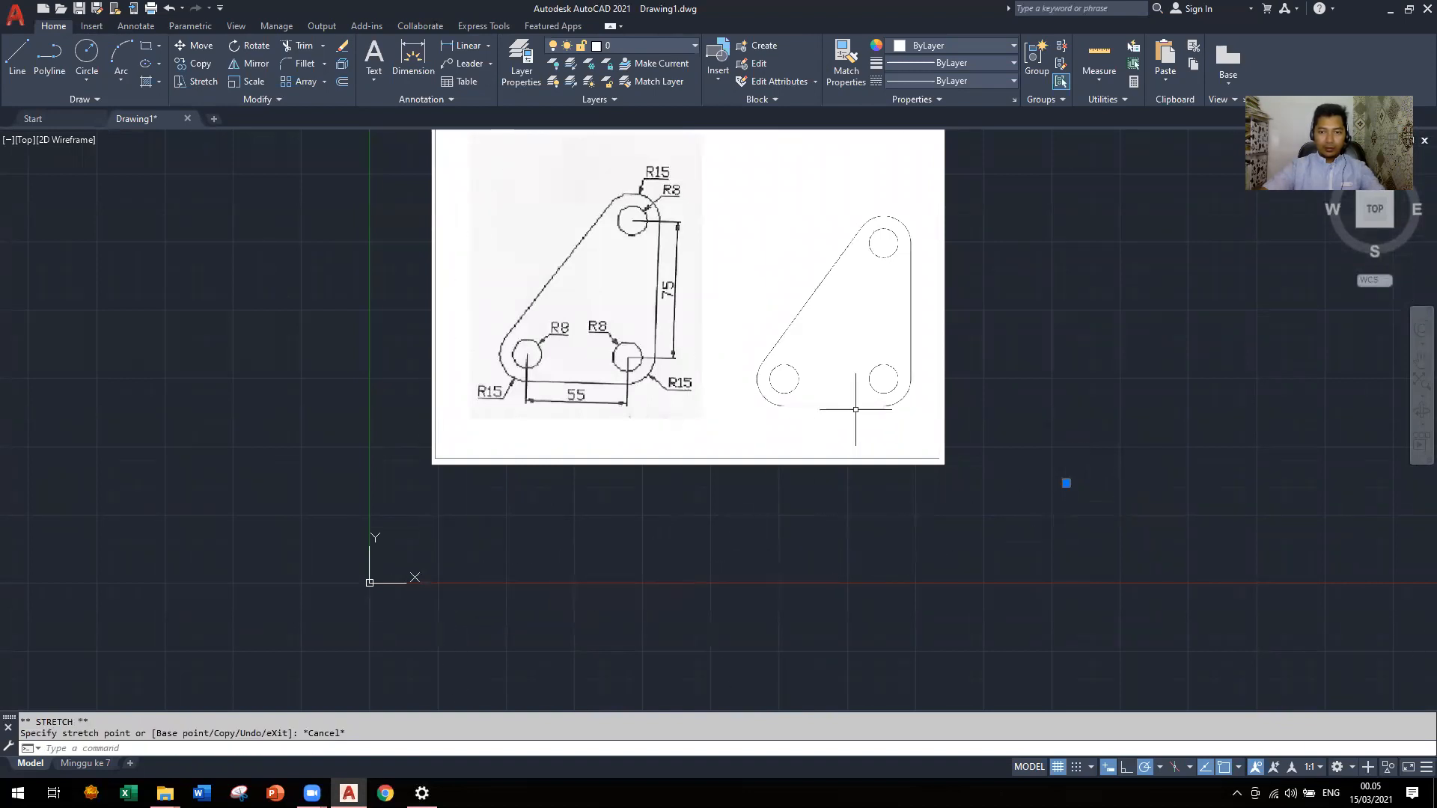
scroll(936, 202, up, 2)
scroll(921, 178, down, 4)
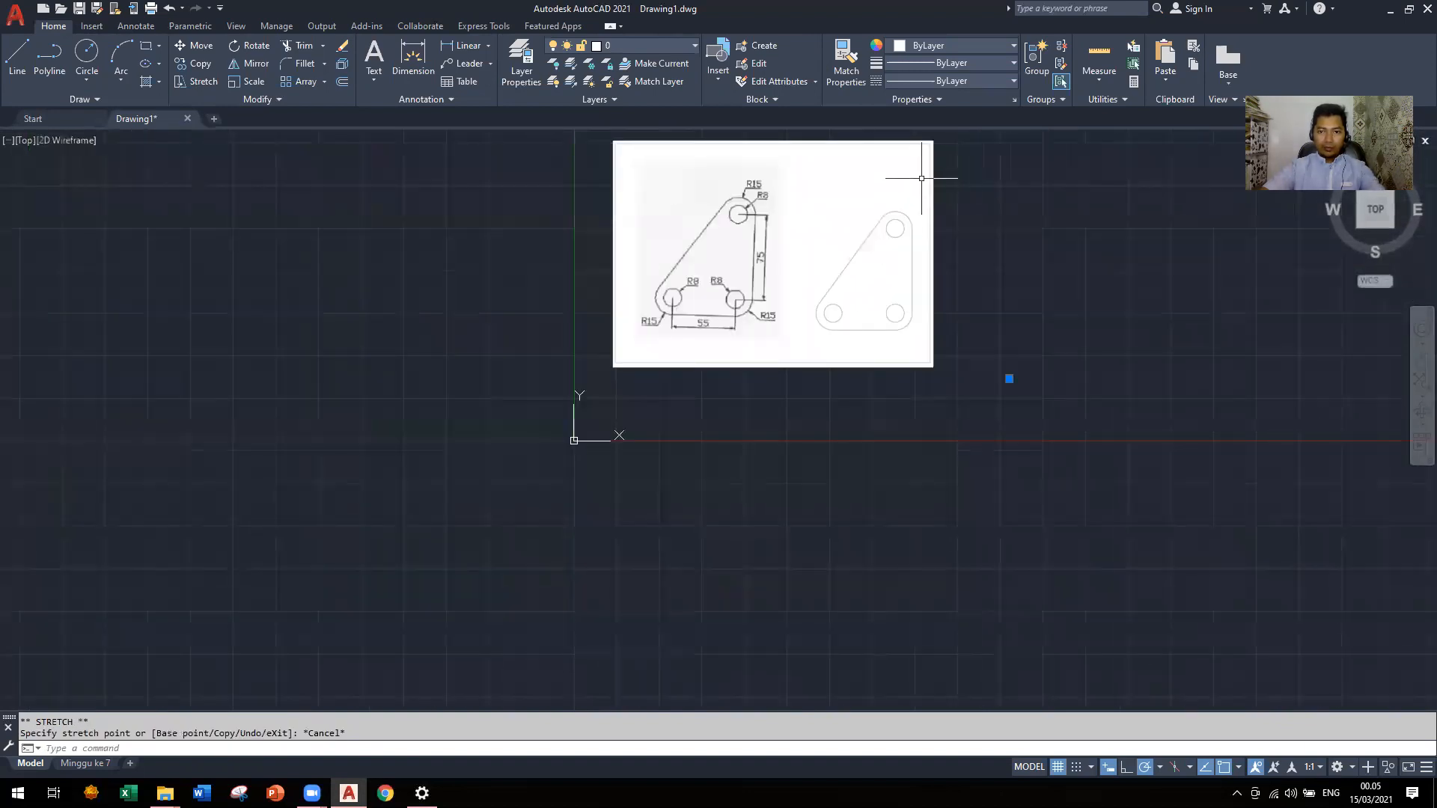
Drag the reference image's top-right grip down to shrink it to a small rectangle
click(932, 140)
click(933, 141)
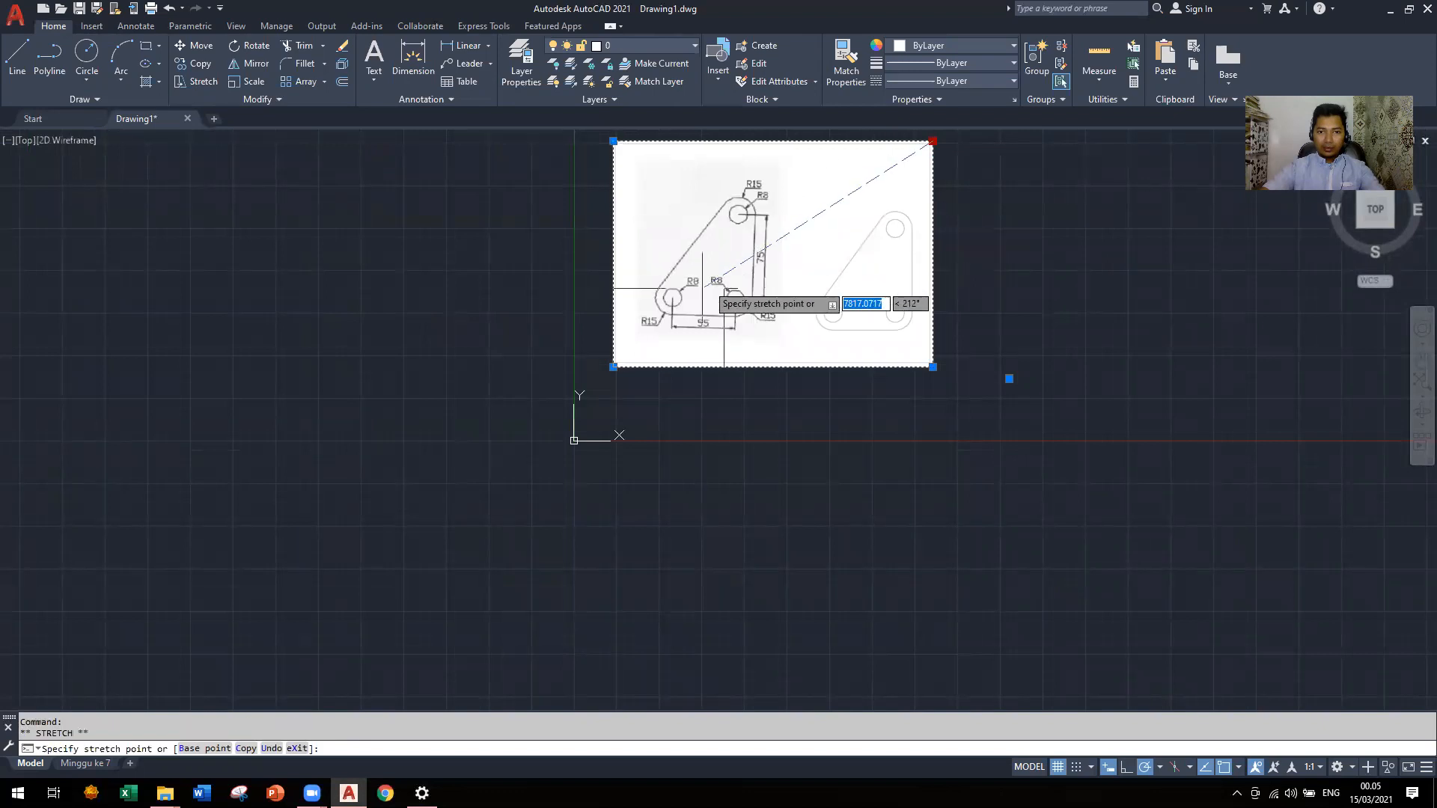
click(633, 351)
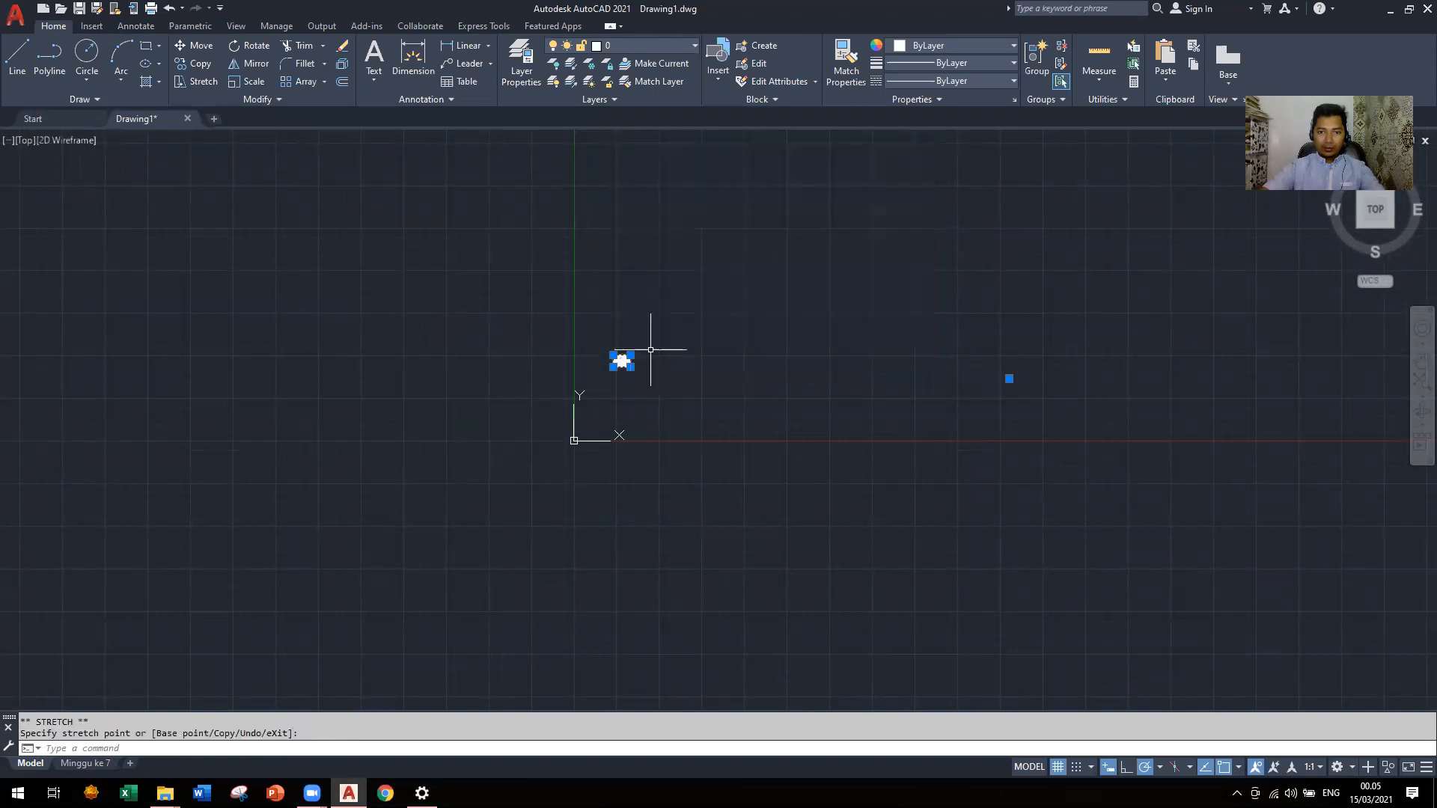
scroll(732, 364, up, 4)
scroll(952, 368, down, 2)
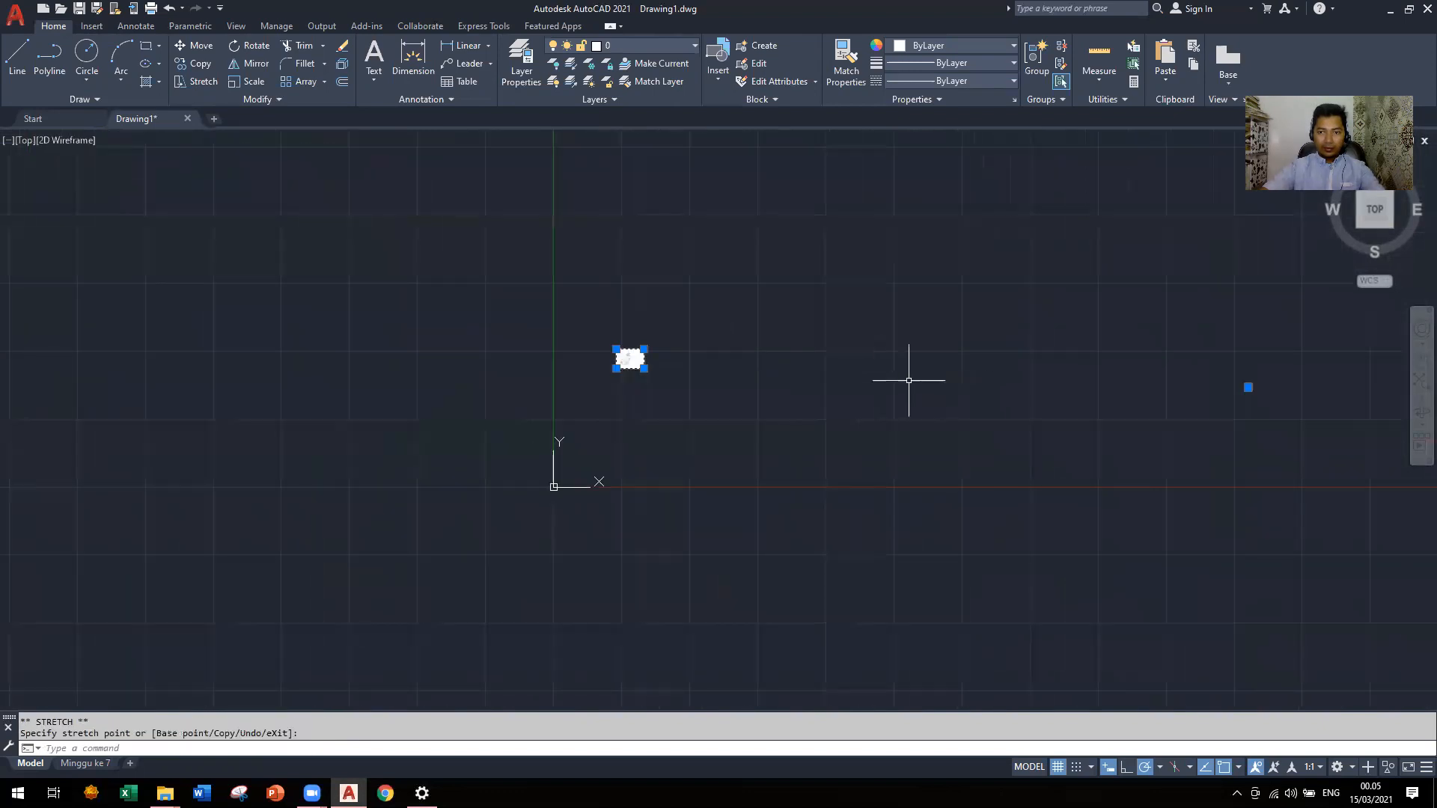
key(Escape)
click(1229, 371)
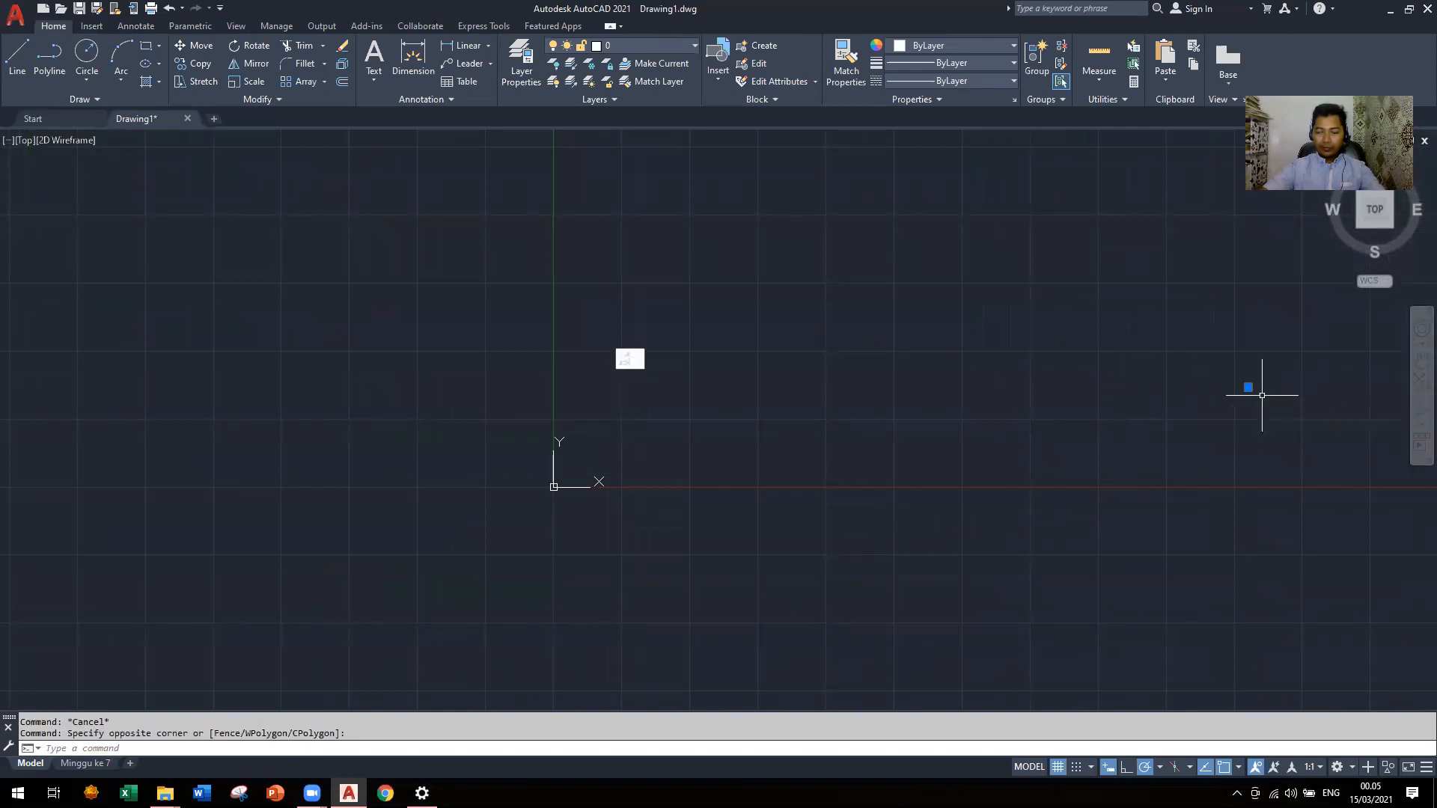
scroll(1244, 399, up, 2)
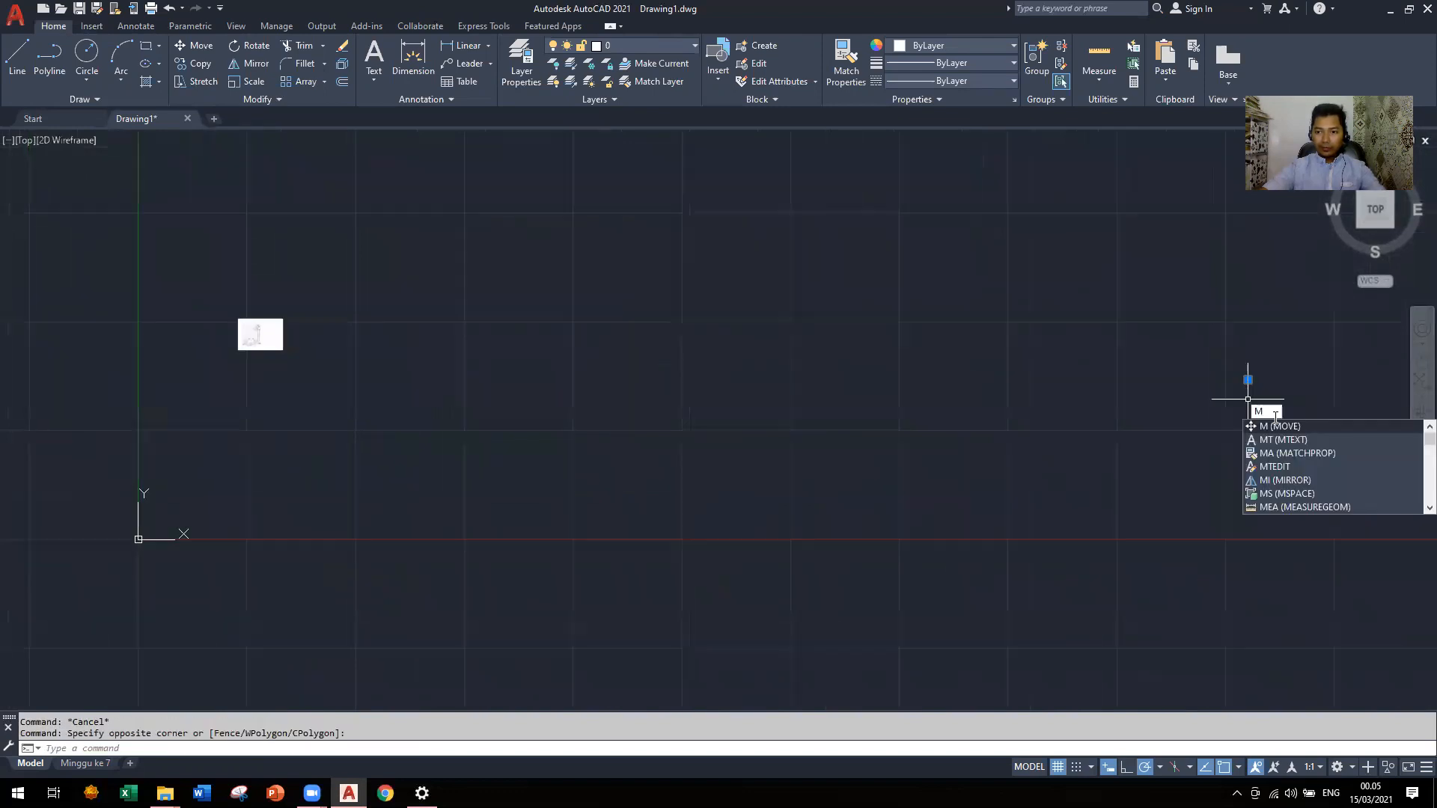
Move the small circle over beside the reference image
key(Return)
click(1248, 380)
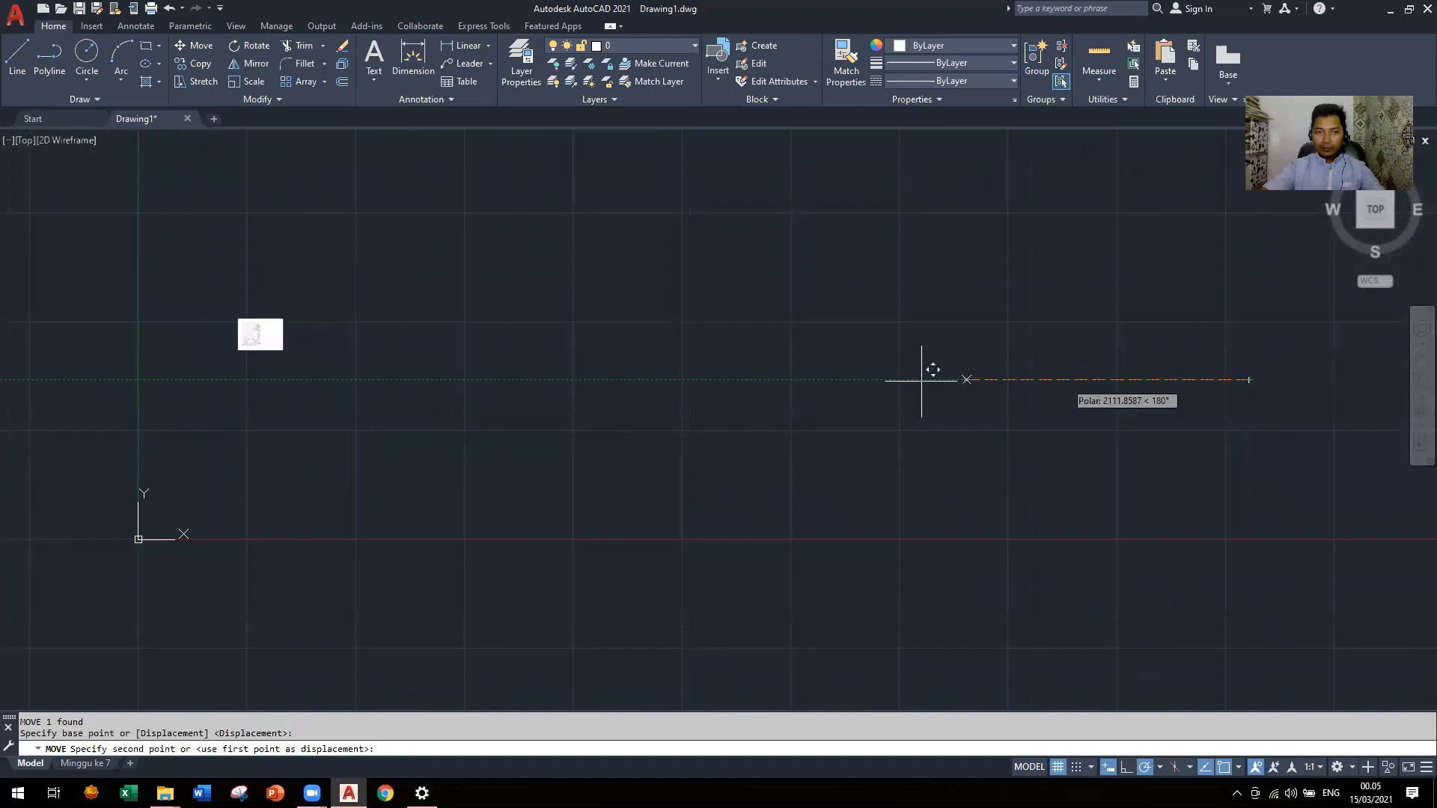
click(313, 330)
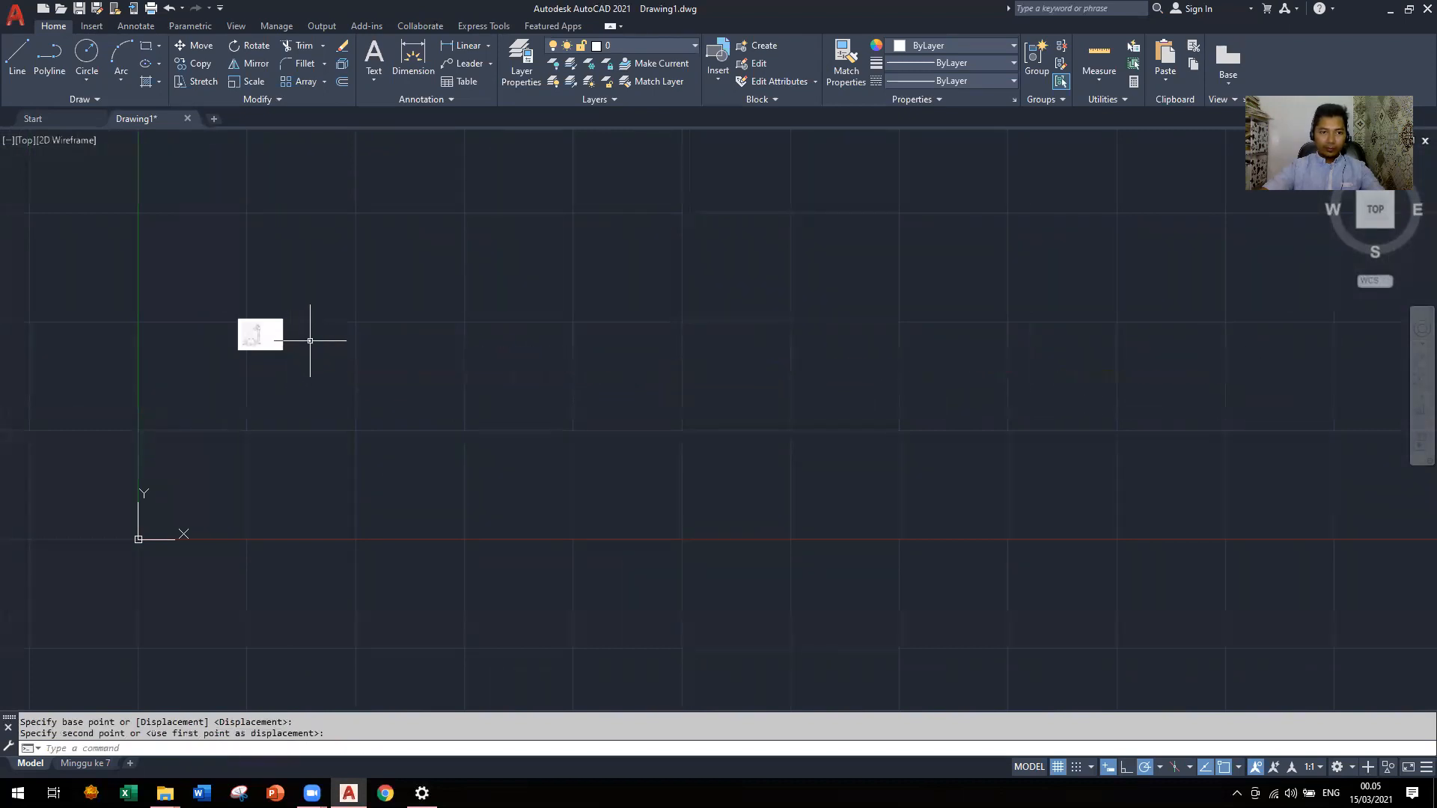
scroll(229, 346, up, 4)
scroll(228, 347, up, 4)
scroll(613, 212, up, 5)
scroll(789, 346, down, 5)
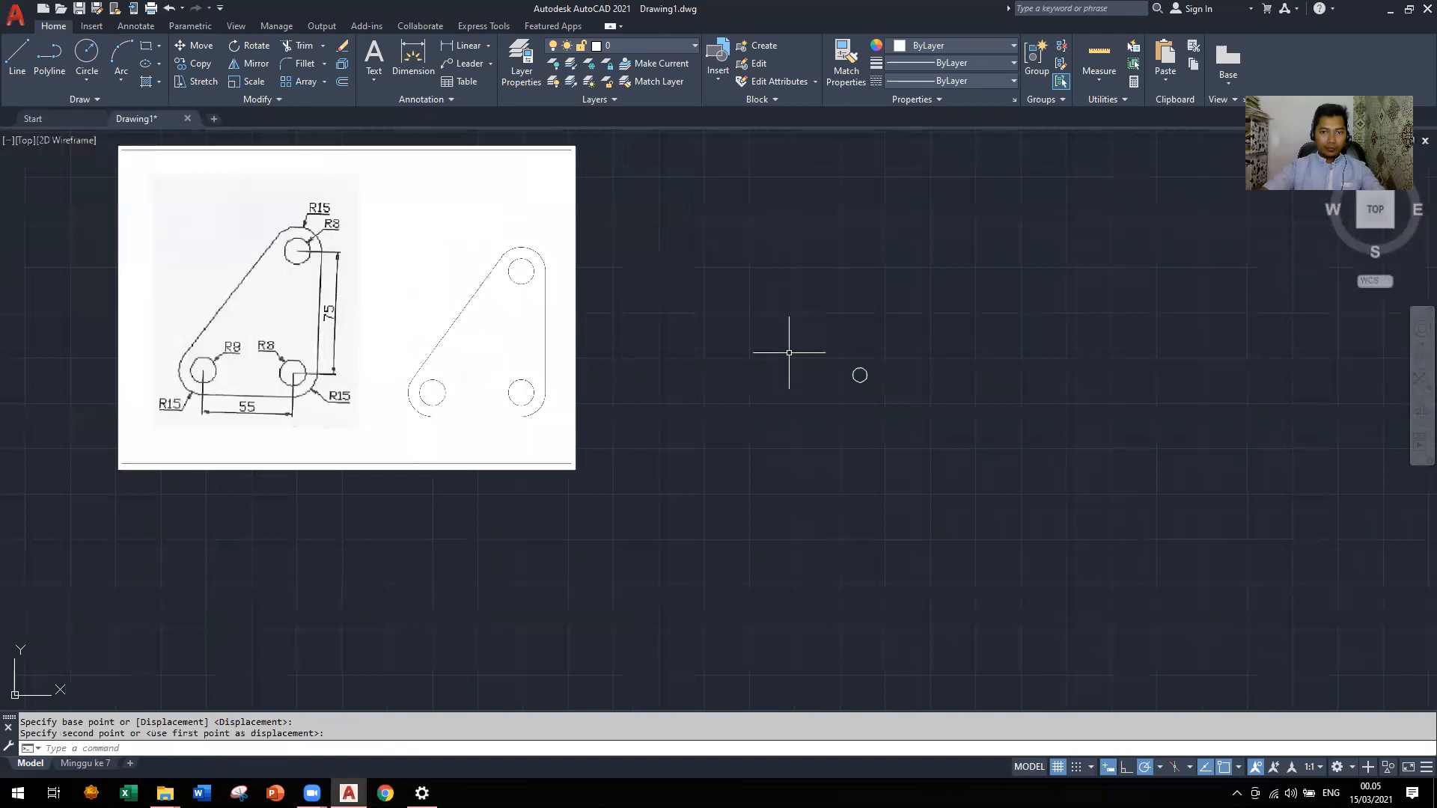
scroll(621, 247, up, 2)
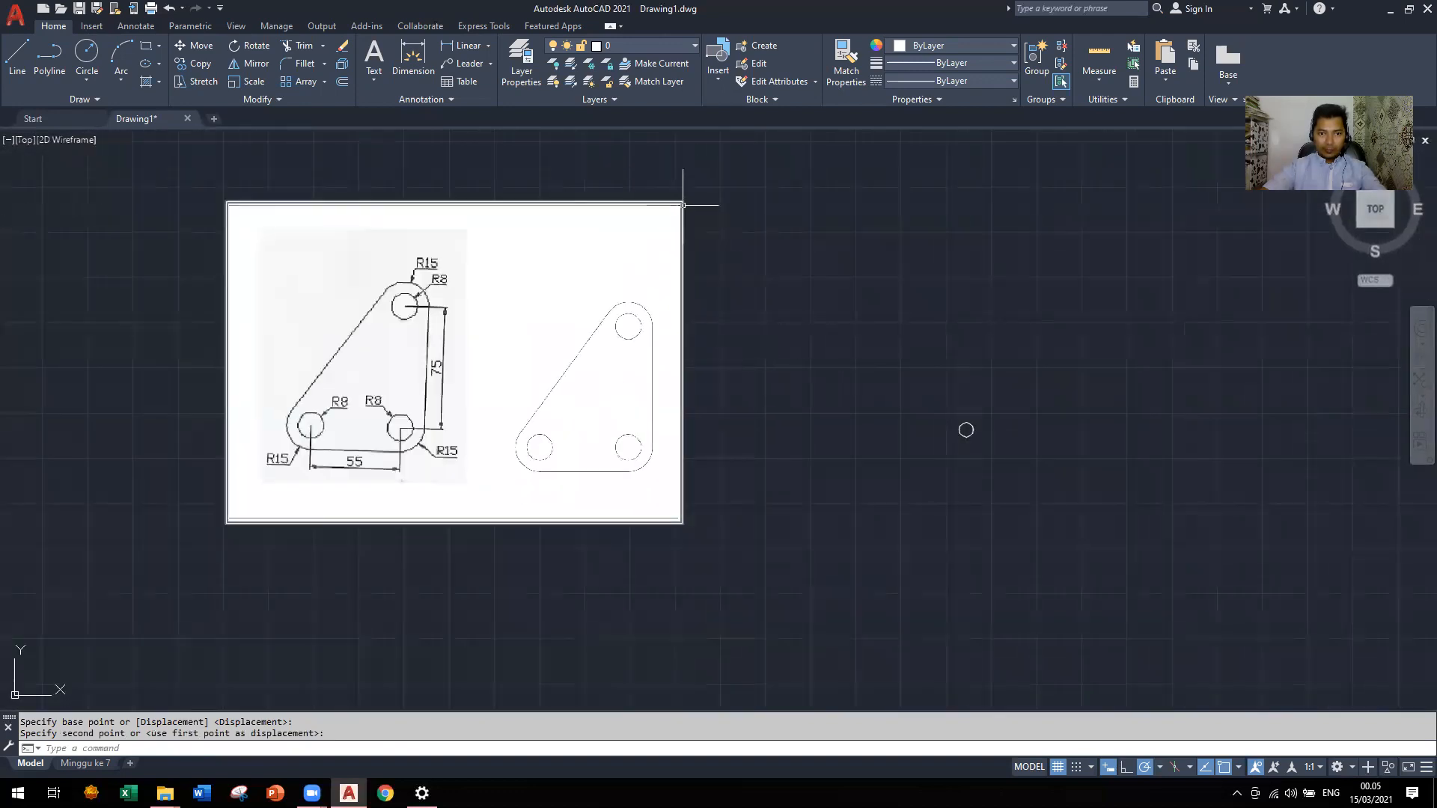
Resize the reference image by its top-right grip and nudge the circle closer
click(682, 201)
click(682, 201)
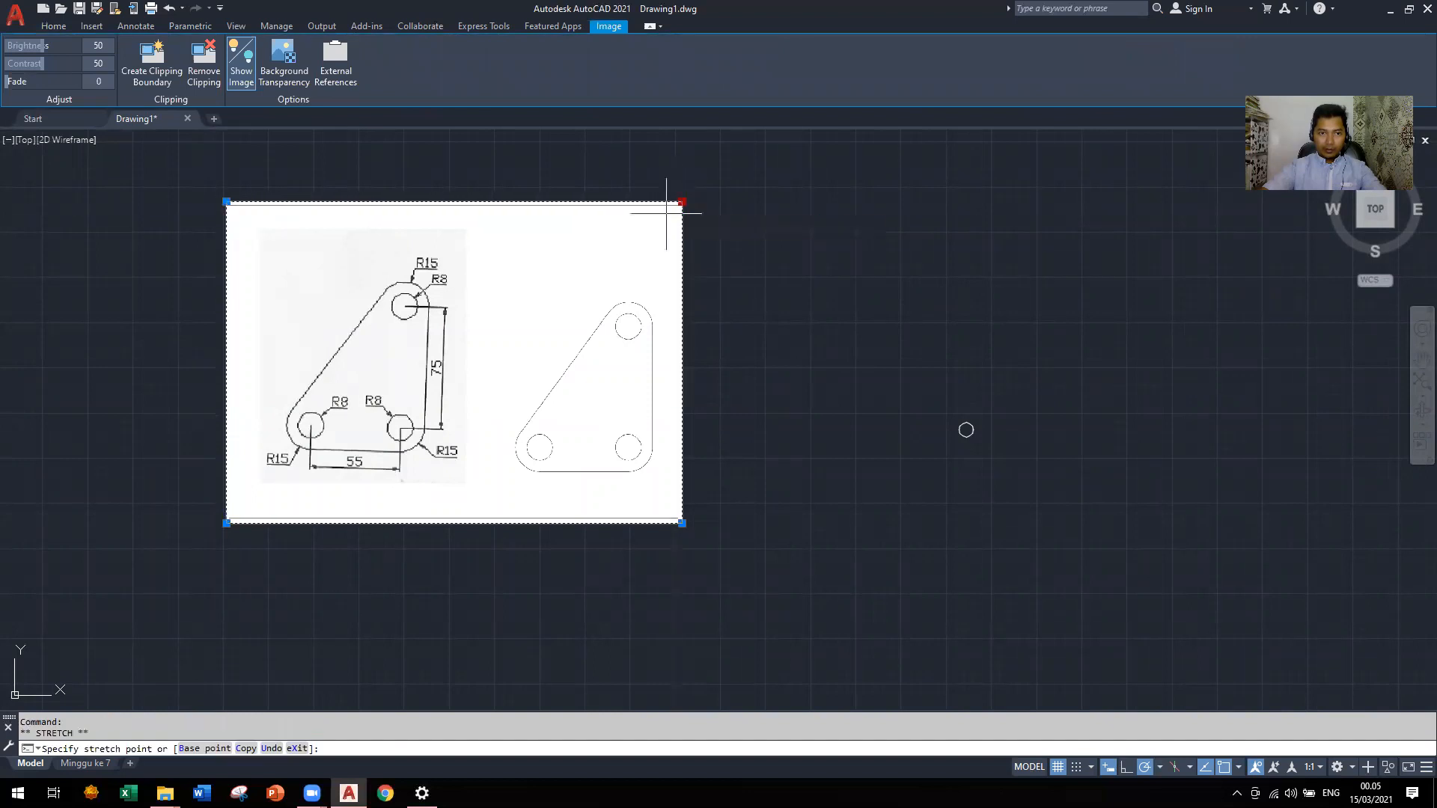
click(965, 428)
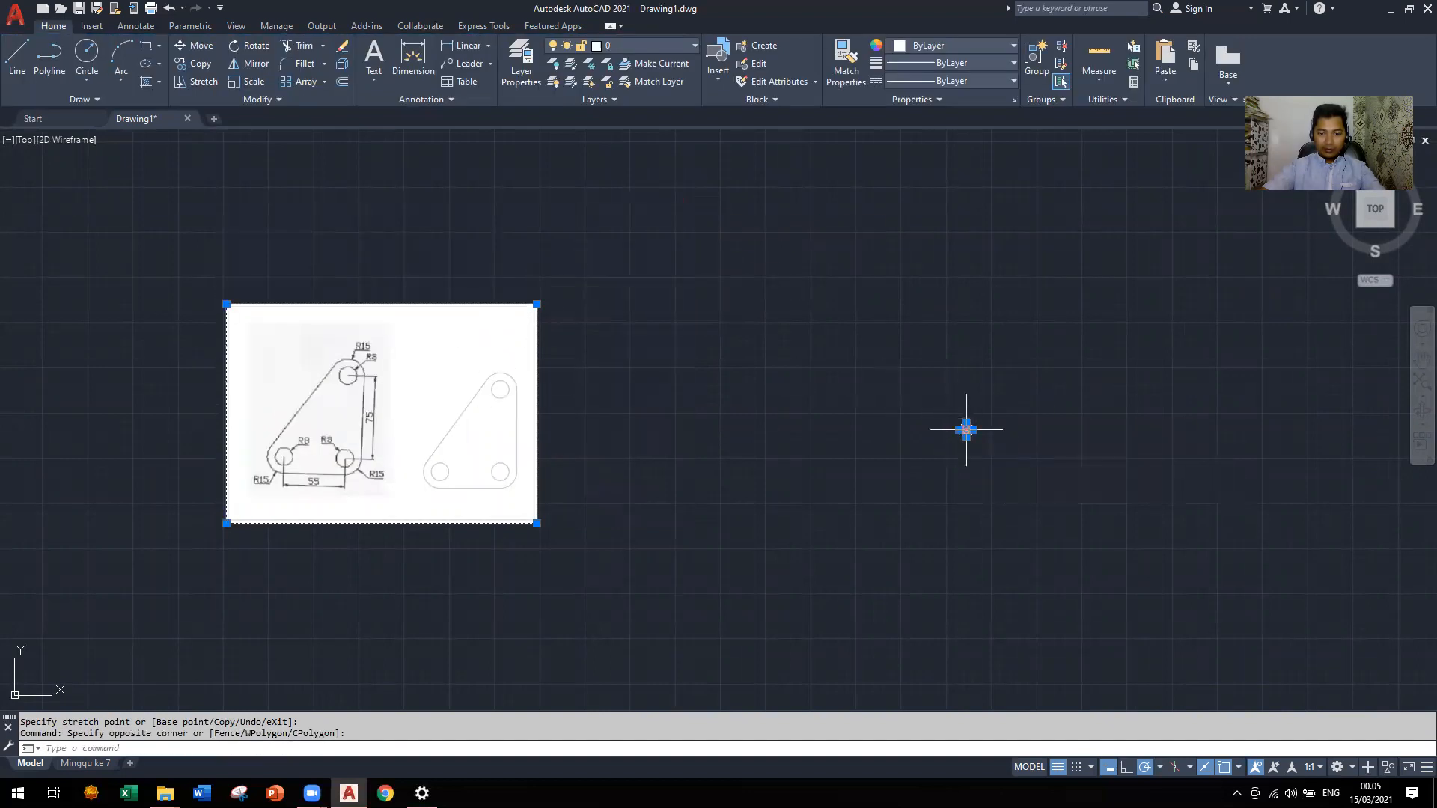
click(966, 429)
click(631, 484)
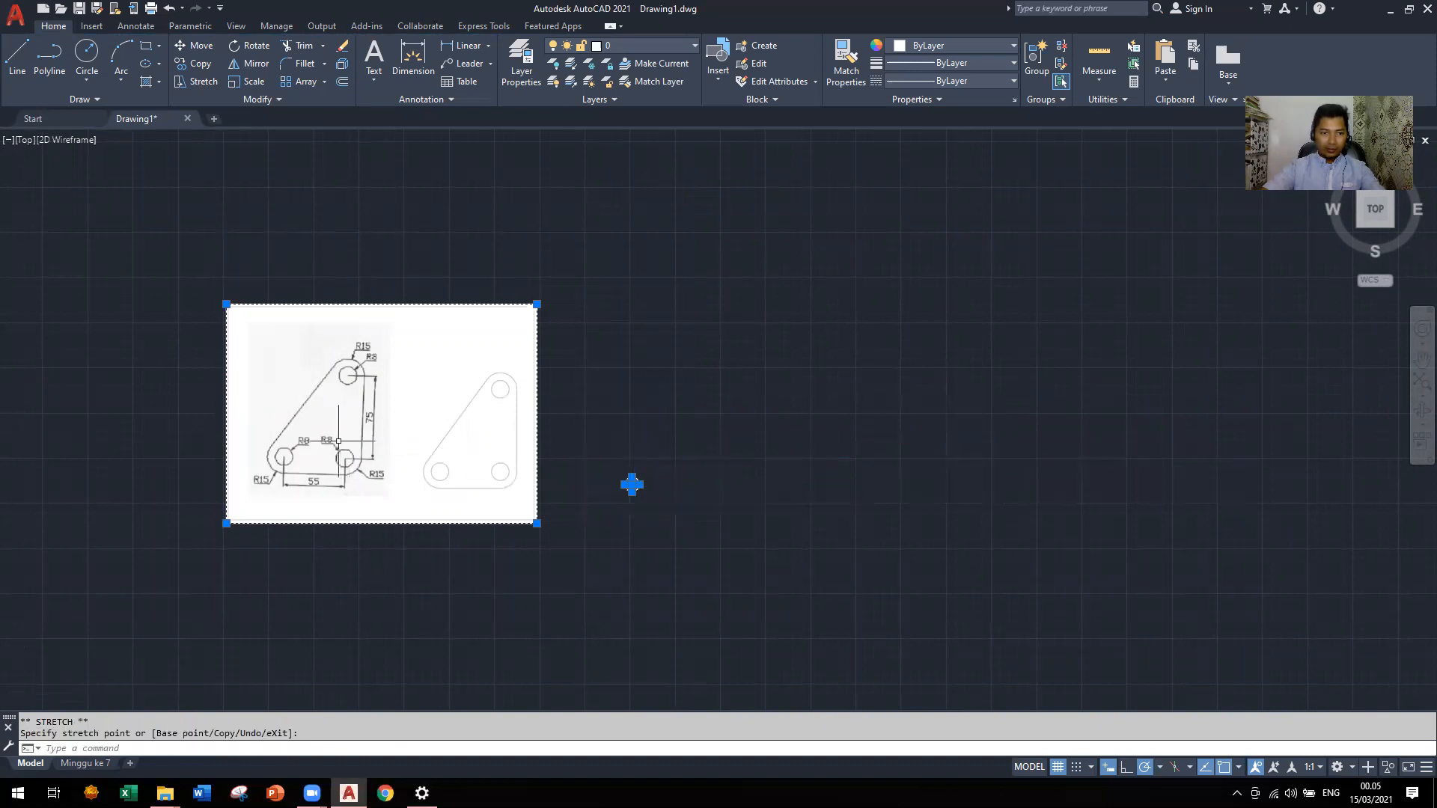
scroll(333, 442, up, 6)
scroll(375, 419, down, 4)
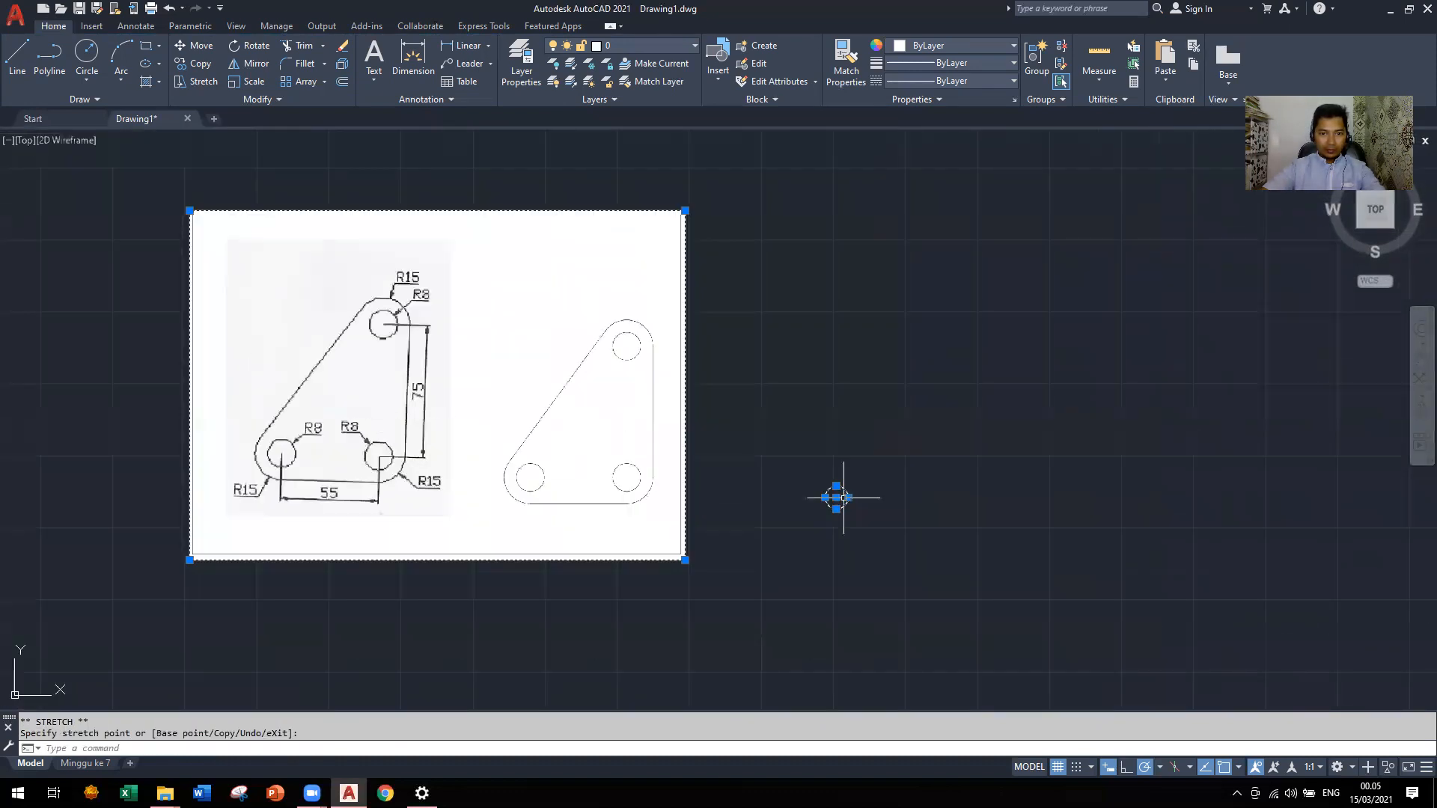
scroll(843, 498, up, 2)
scroll(939, 478, down, 2)
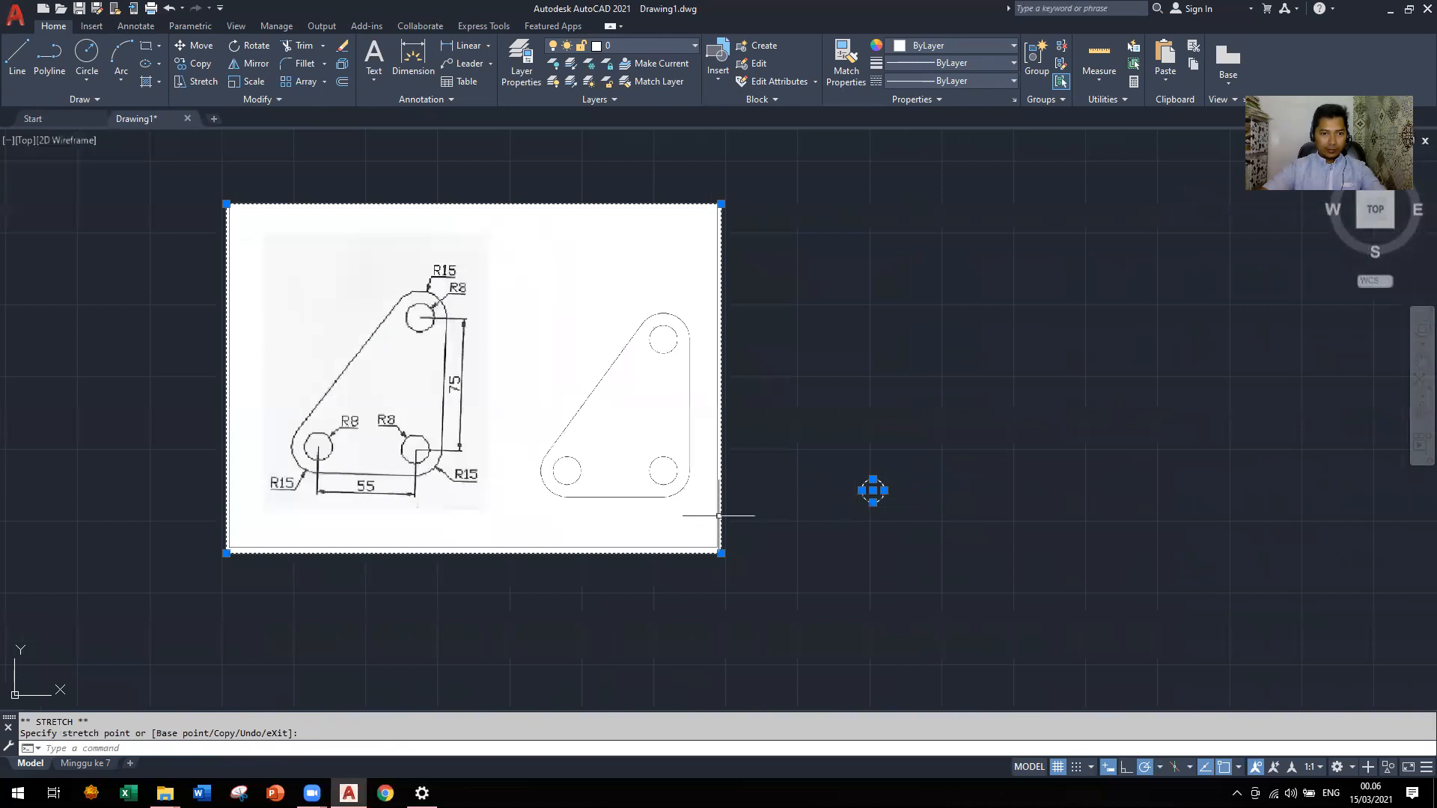
click(479, 342)
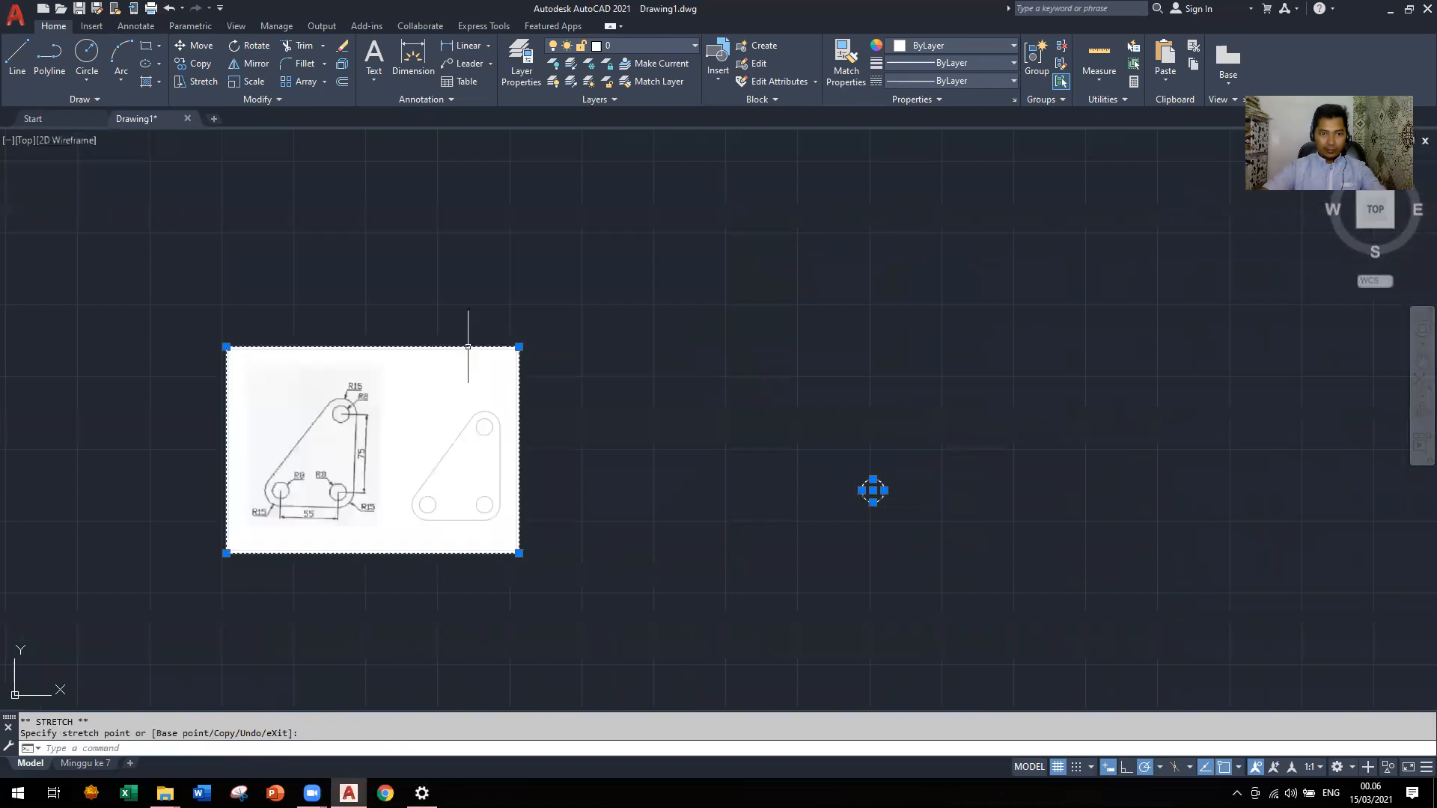
key(Escape)
Drag the circle by its centre grip to sit right of the image
click(873, 490)
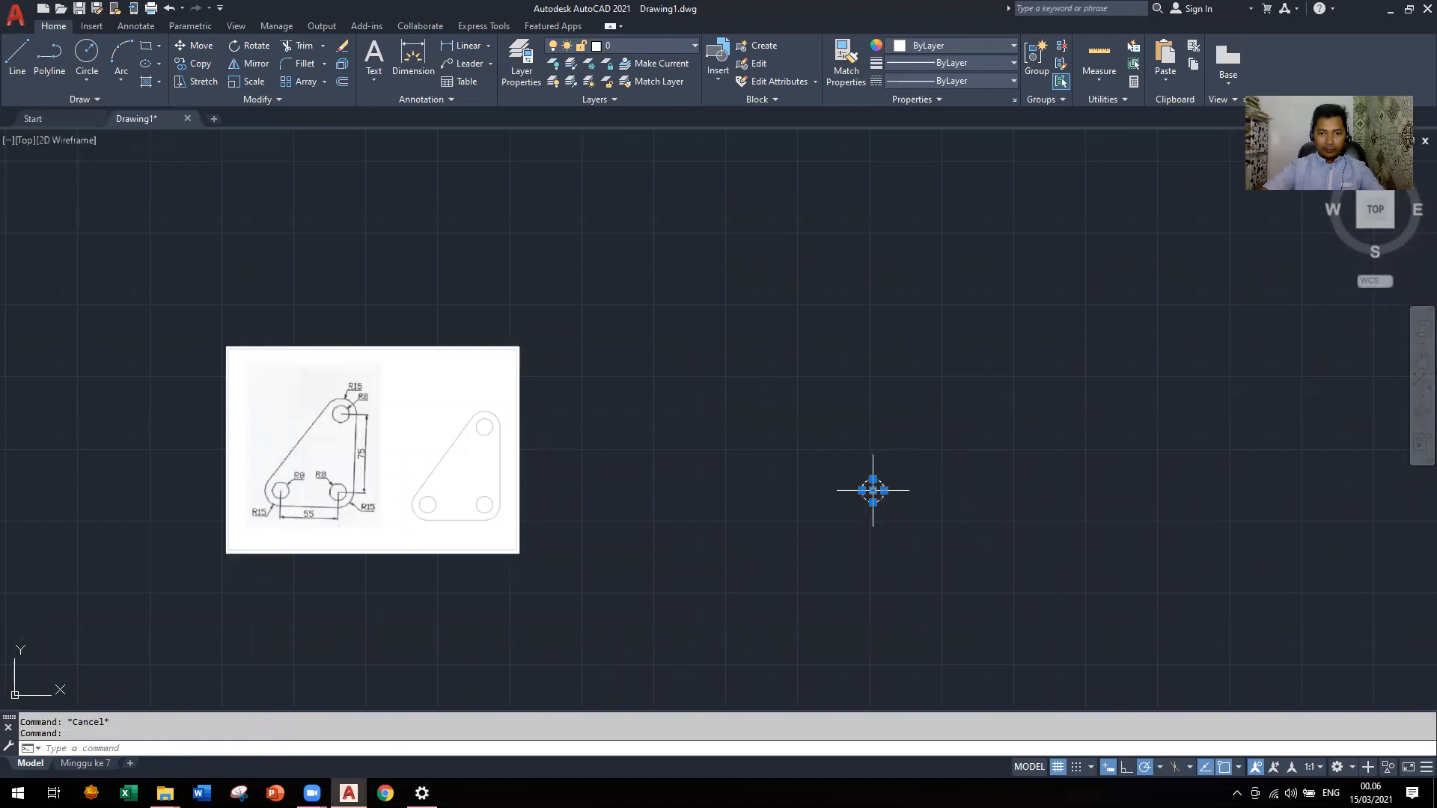
click(873, 490)
click(598, 525)
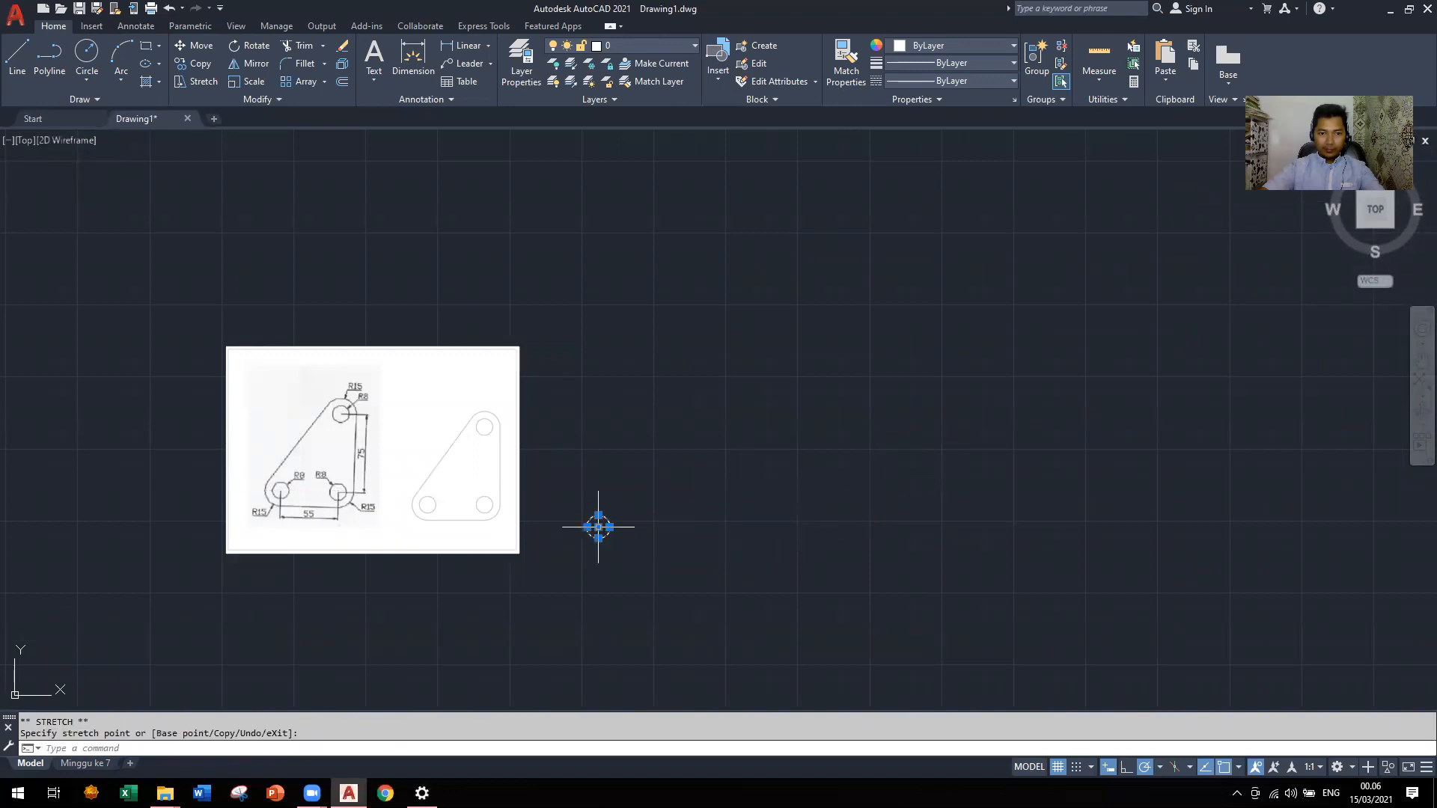
scroll(438, 515, up, 4)
scroll(1153, 374, down, 2)
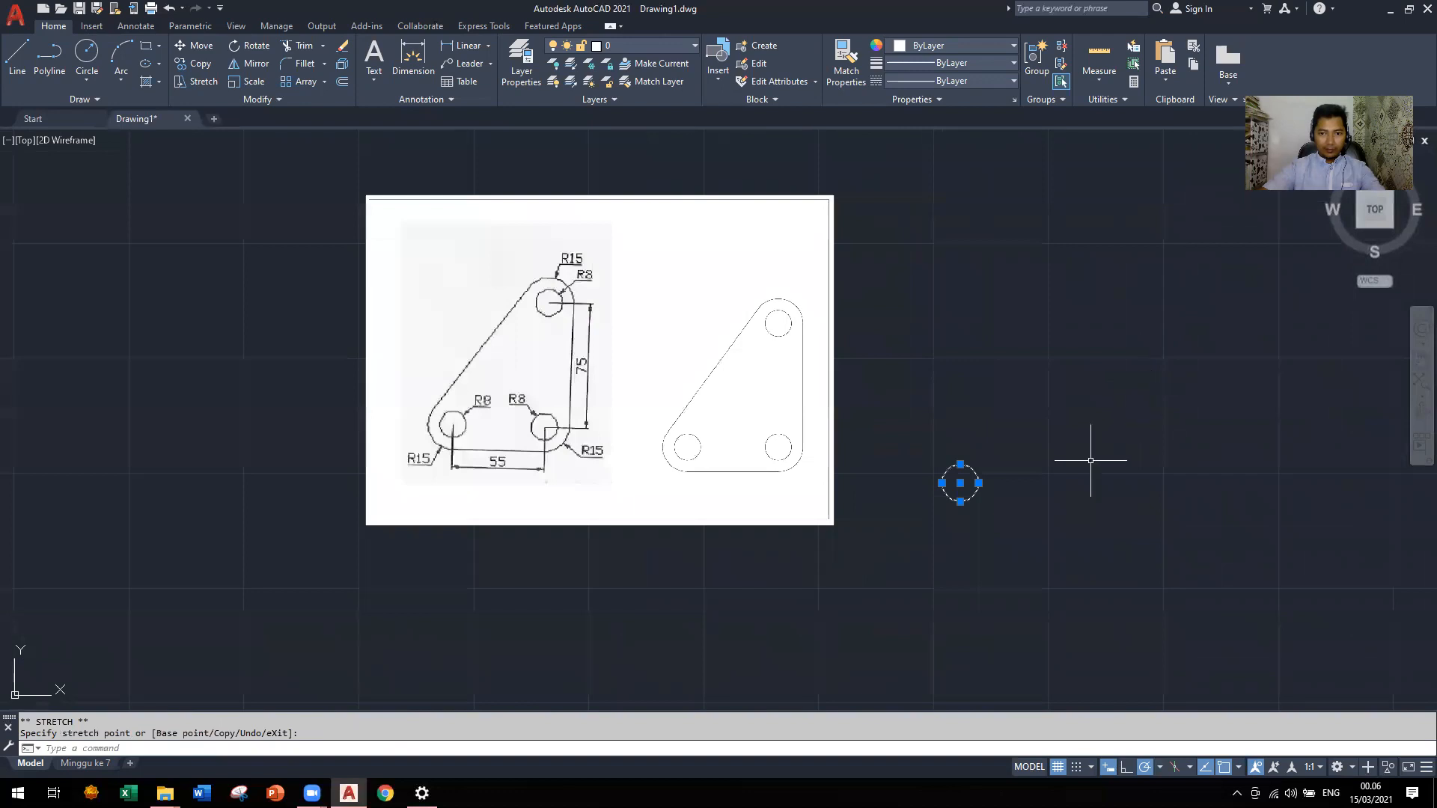
key(Escape)
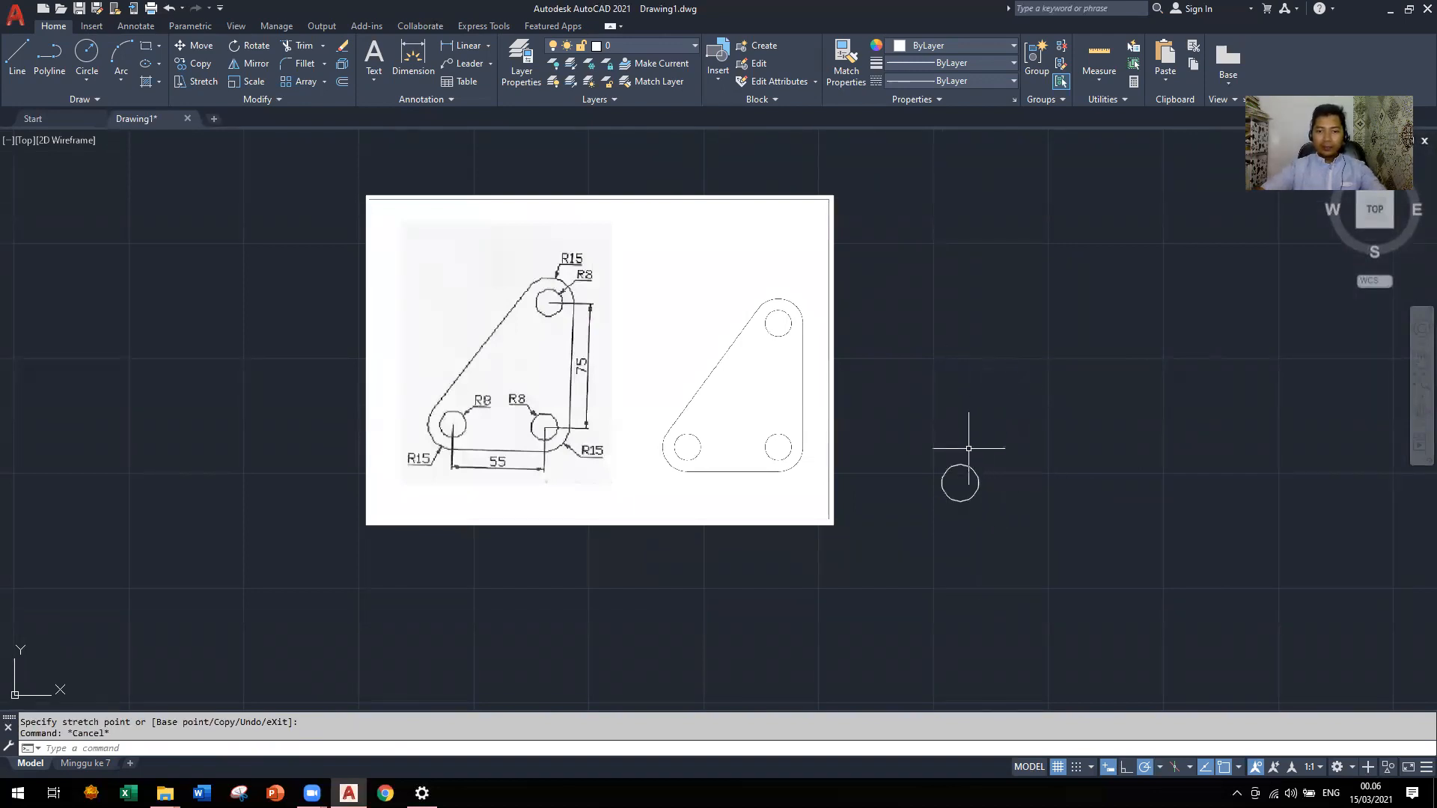
scroll(988, 494, up, 2)
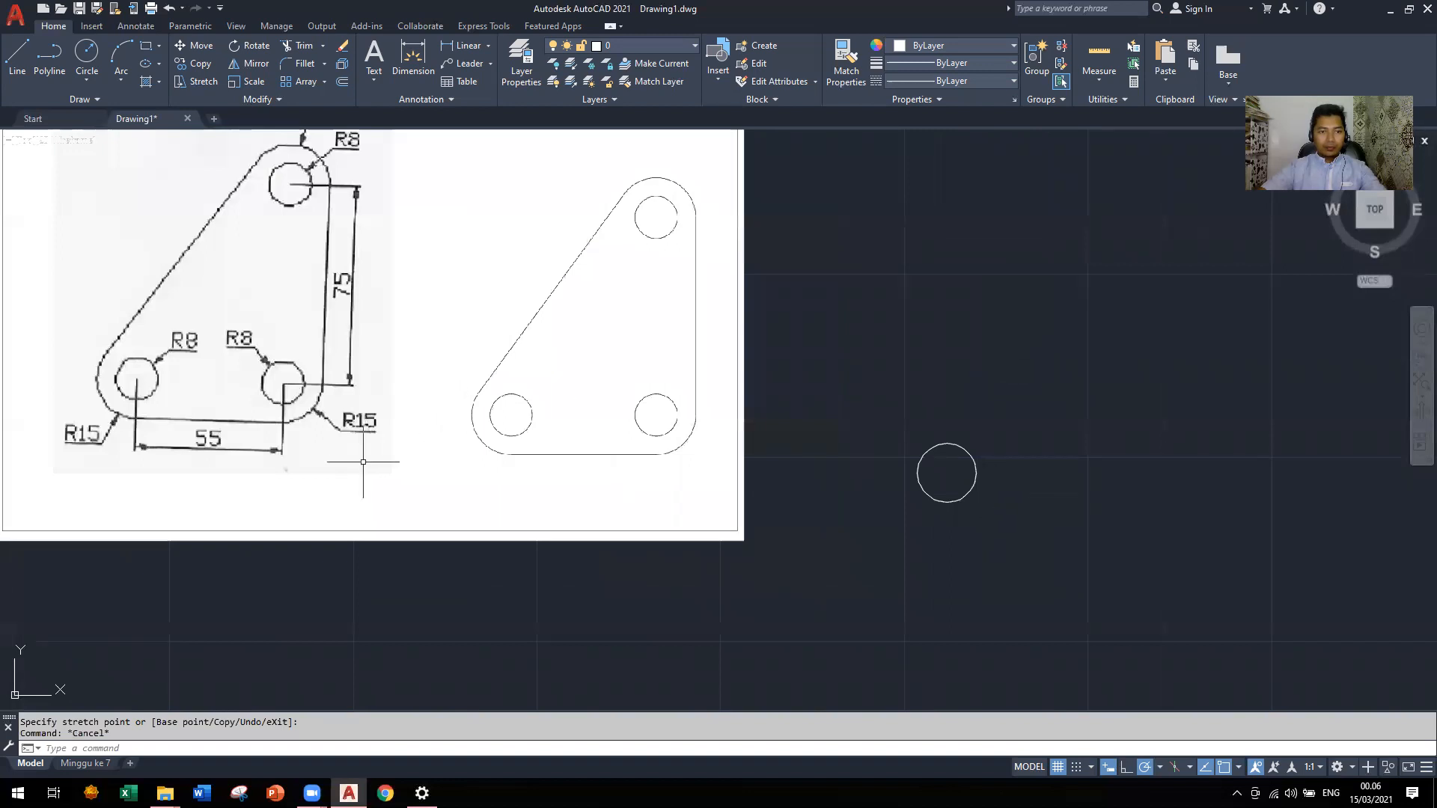
scroll(348, 464, down, 2)
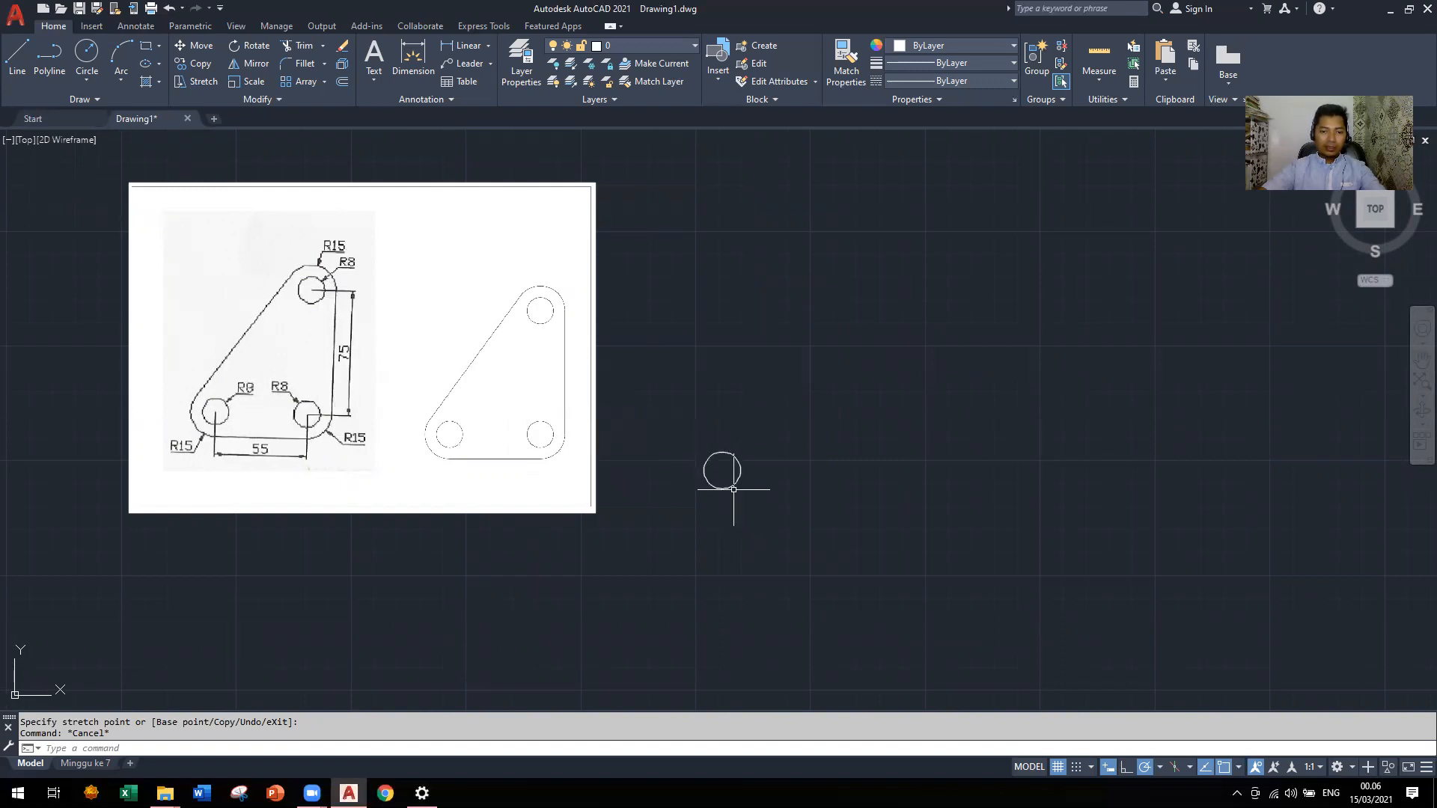
click(18, 59)
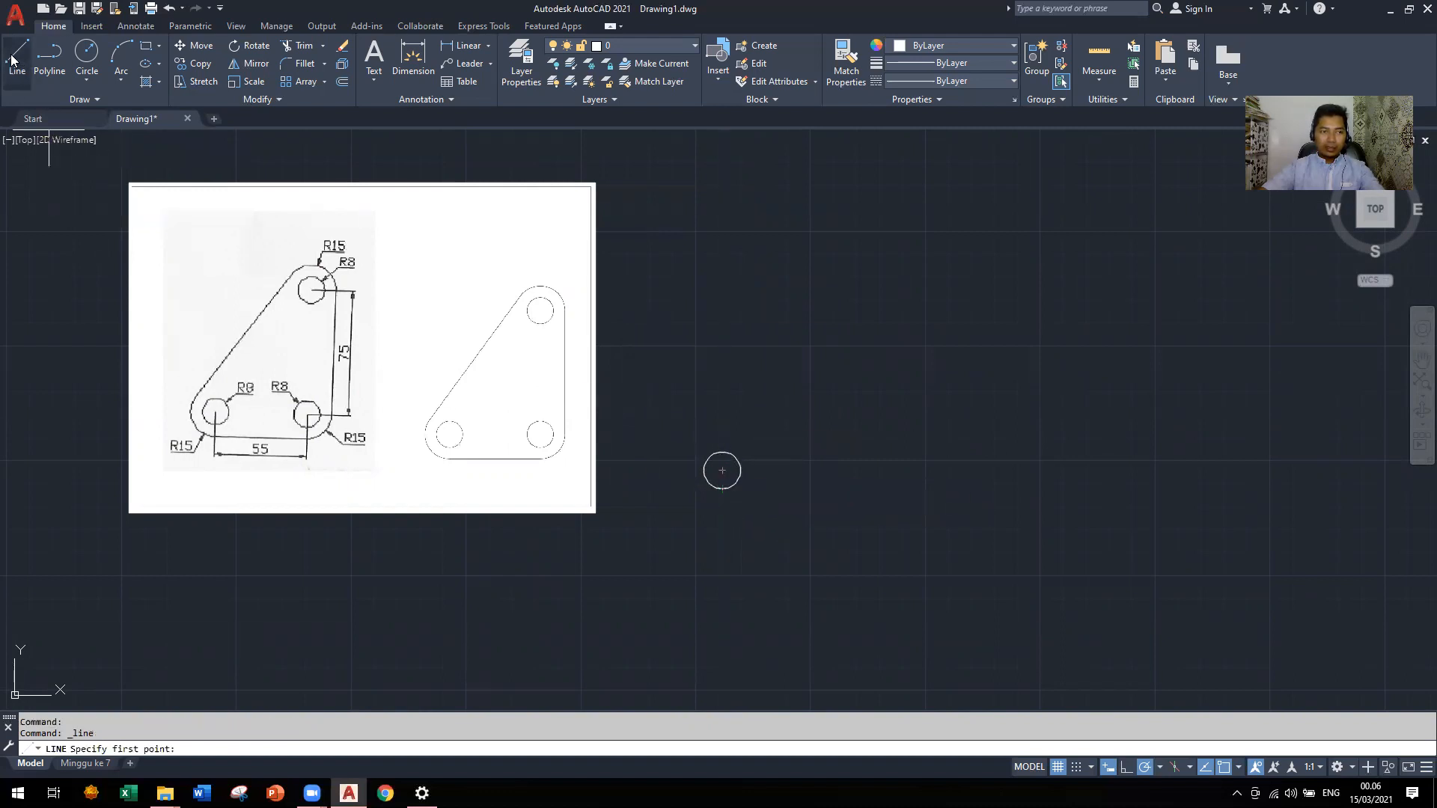
With Ortho on, draw a line from the circle centre 55 units right, then 75 units up
key(Escape)
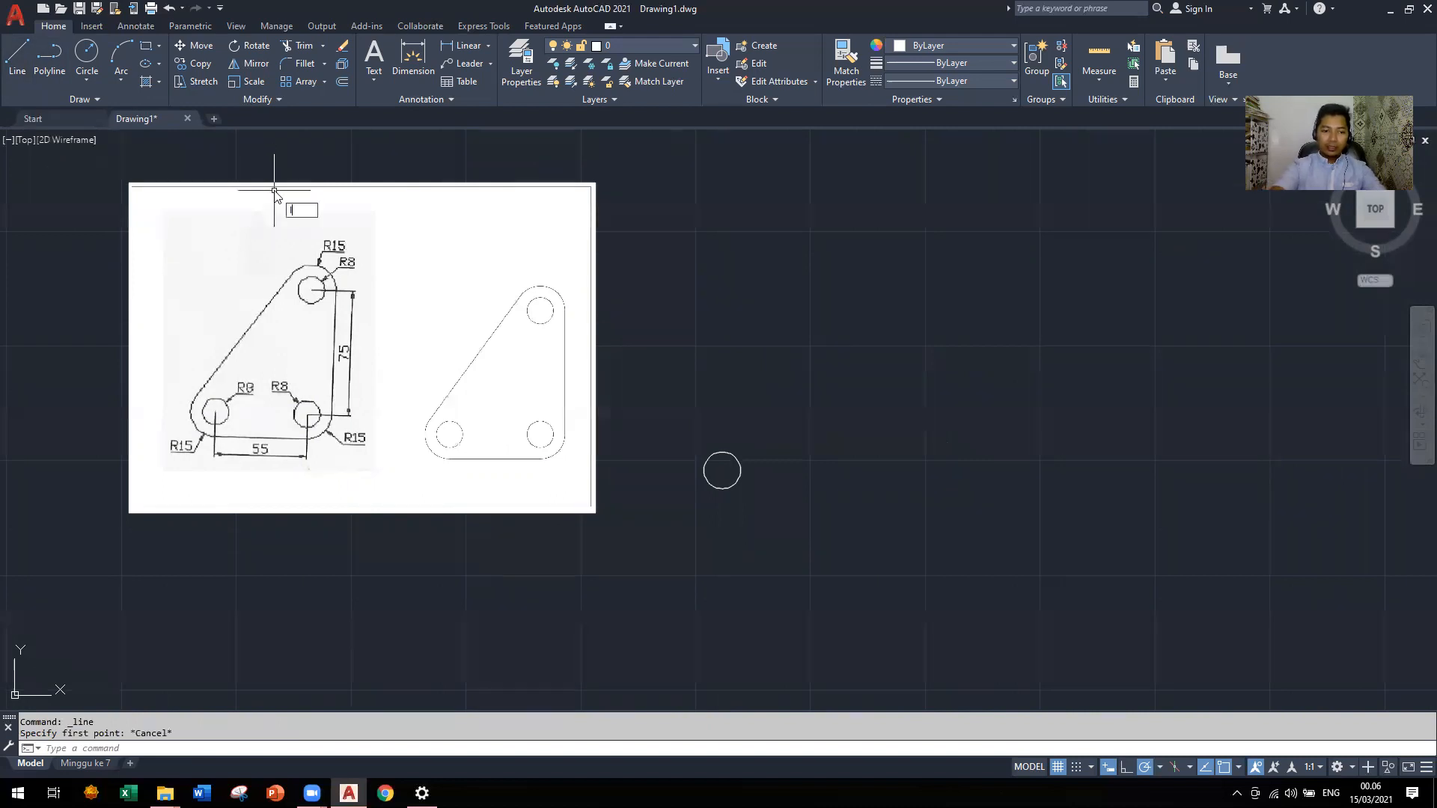
text(L)
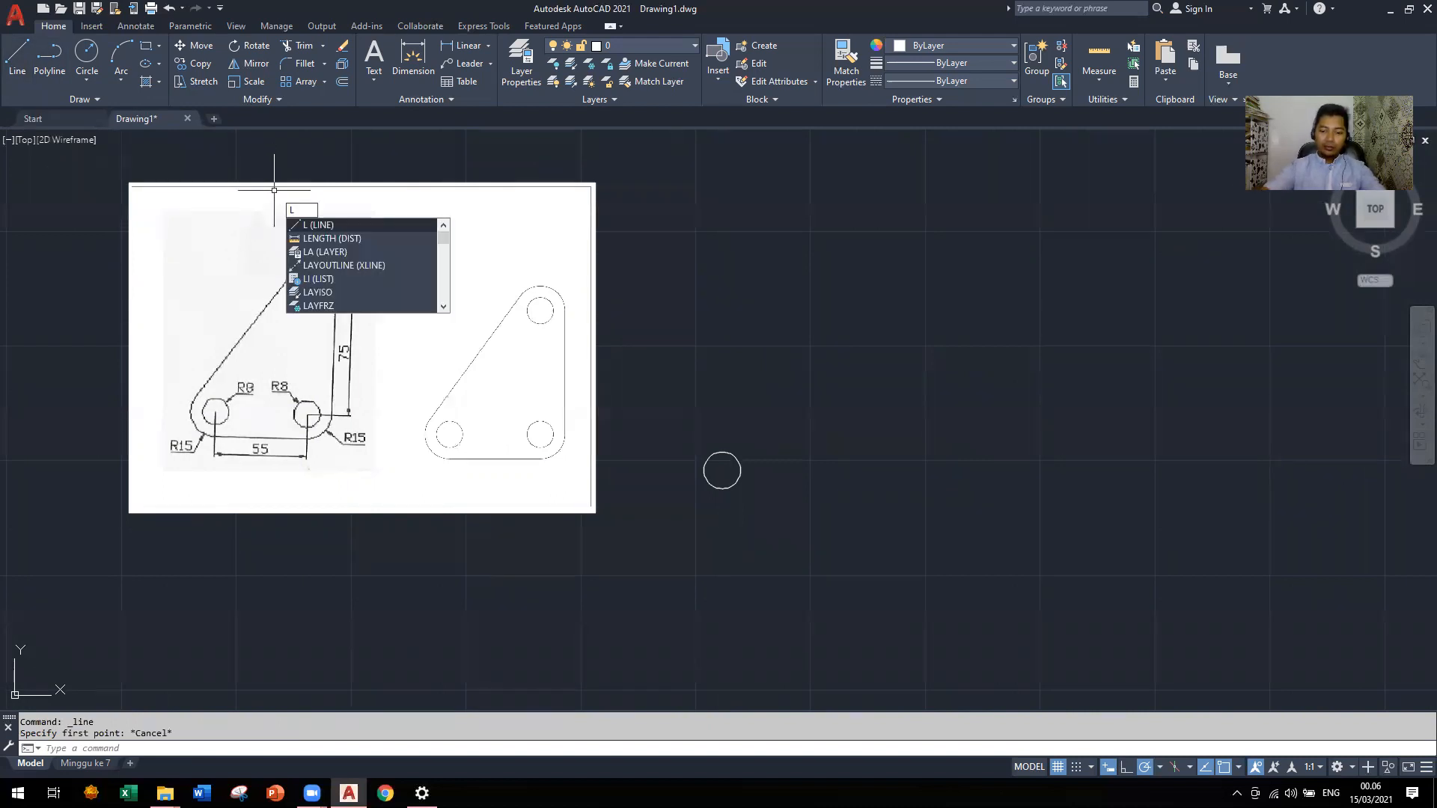
key(Return)
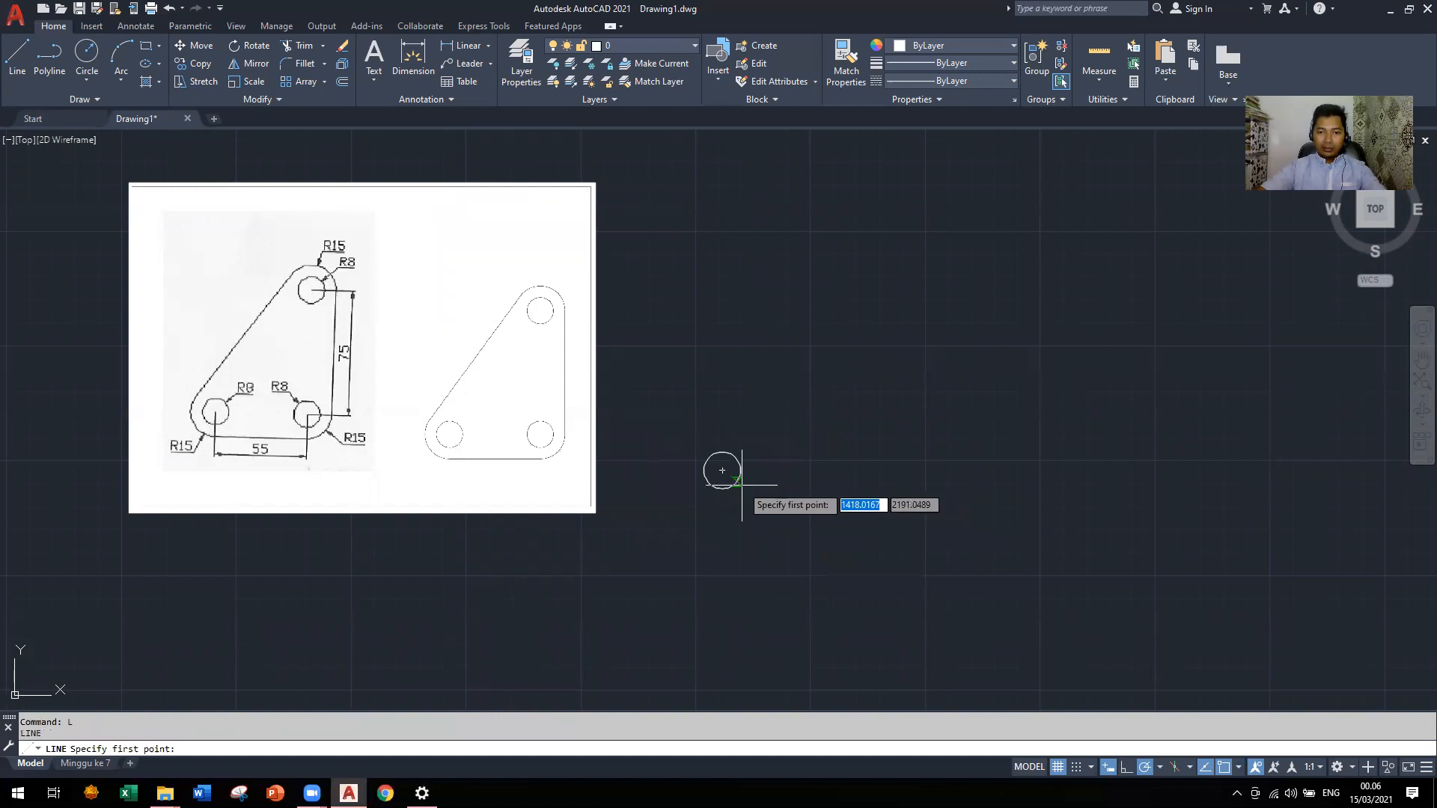
scroll(734, 494, up, 2)
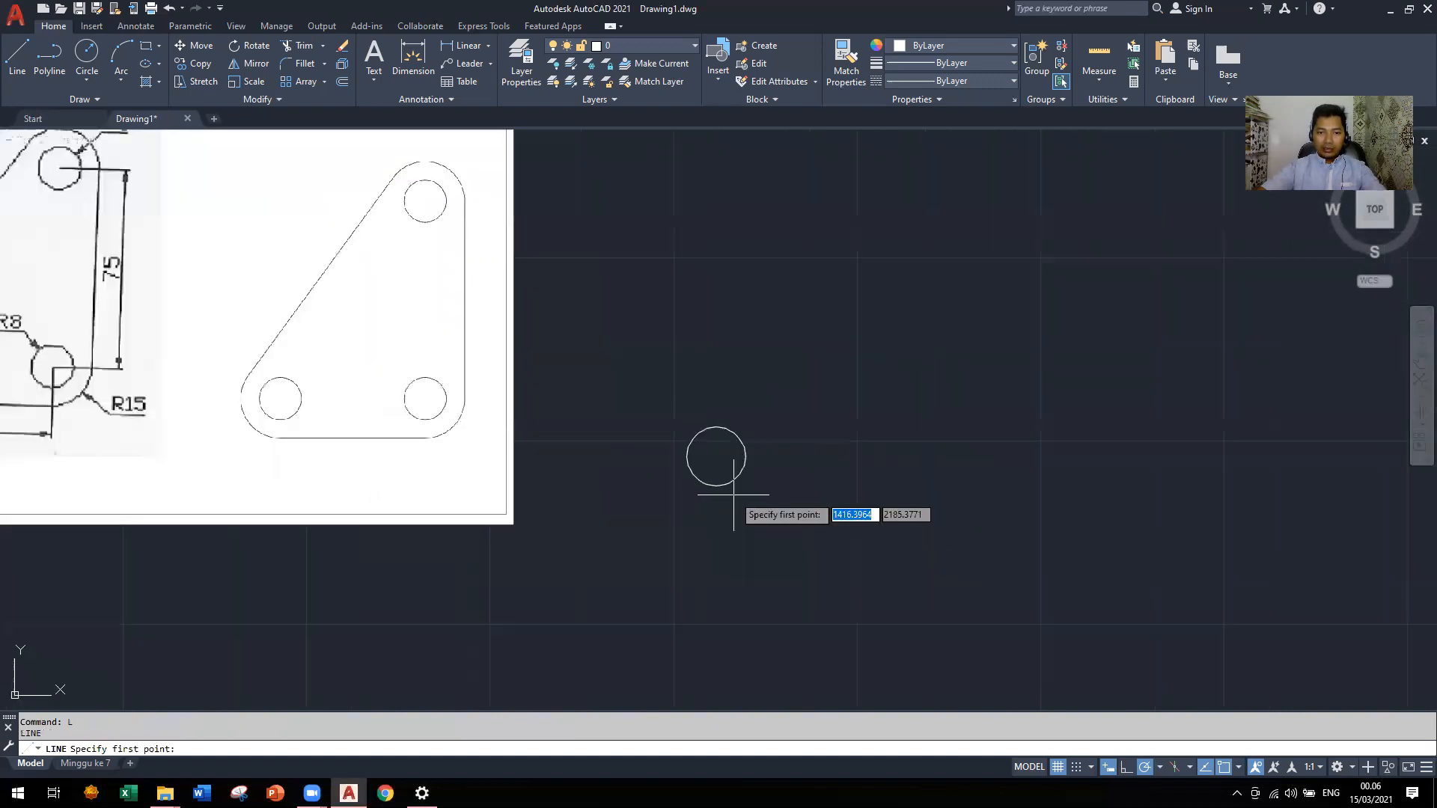
scroll(734, 494, down, 2)
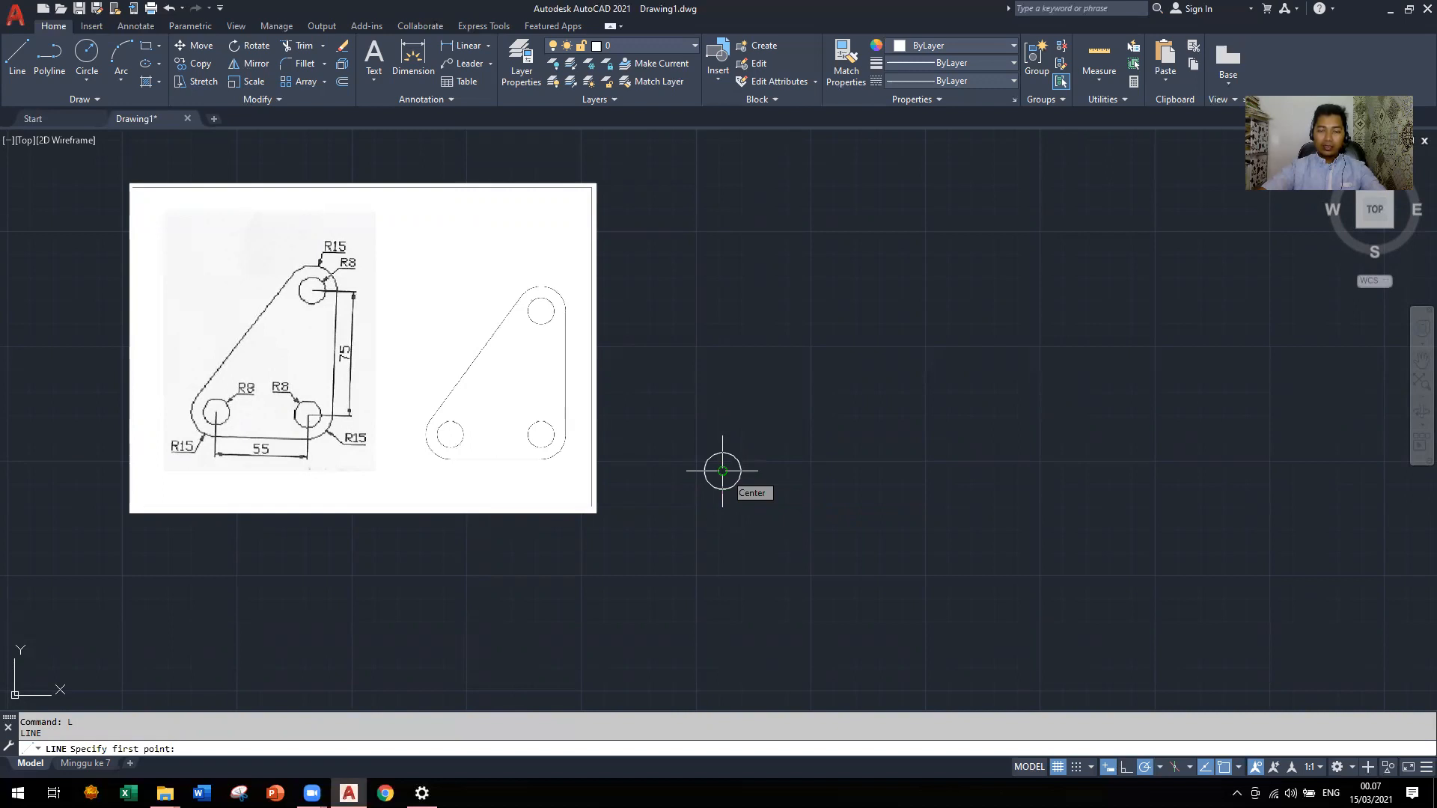
click(722, 471)
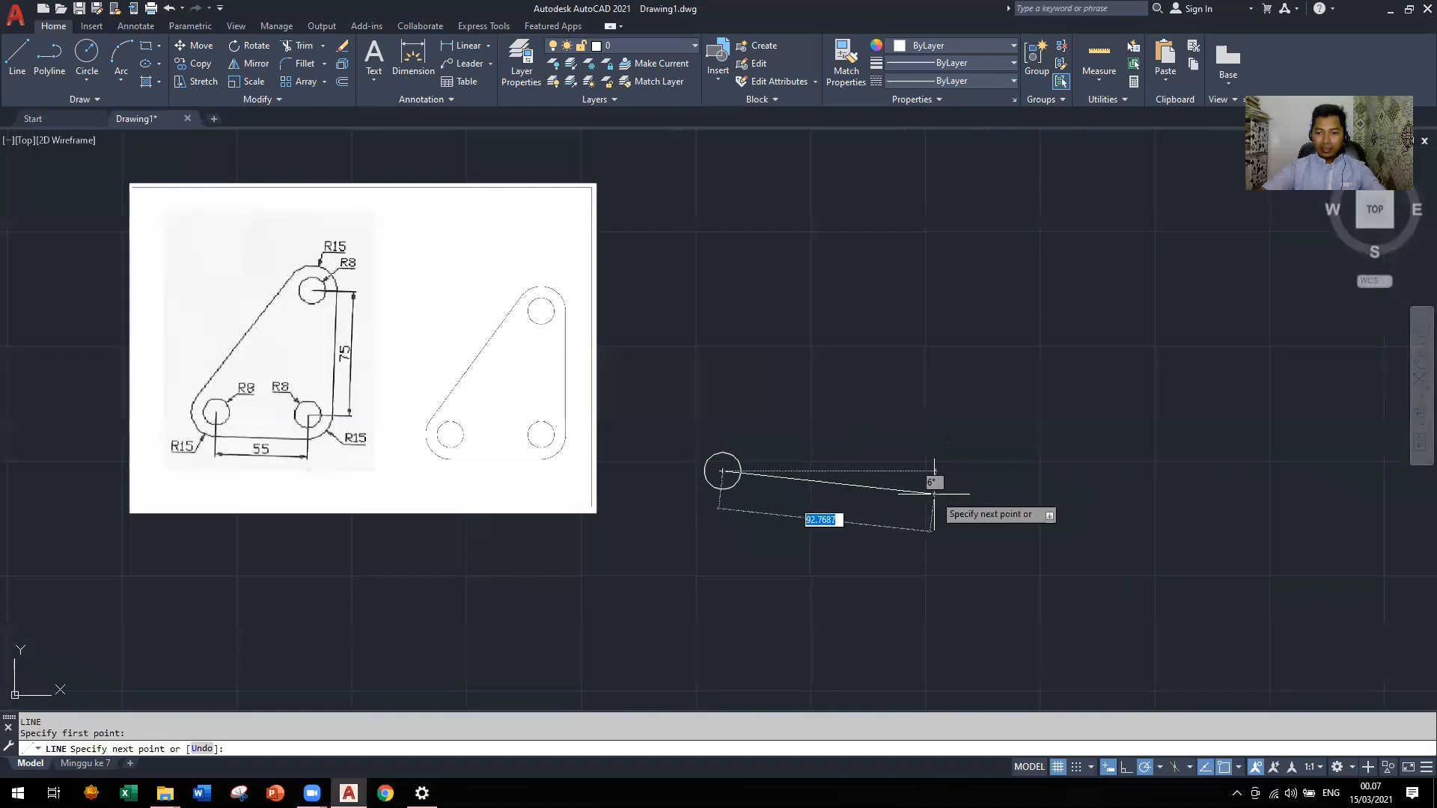
click(1128, 771)
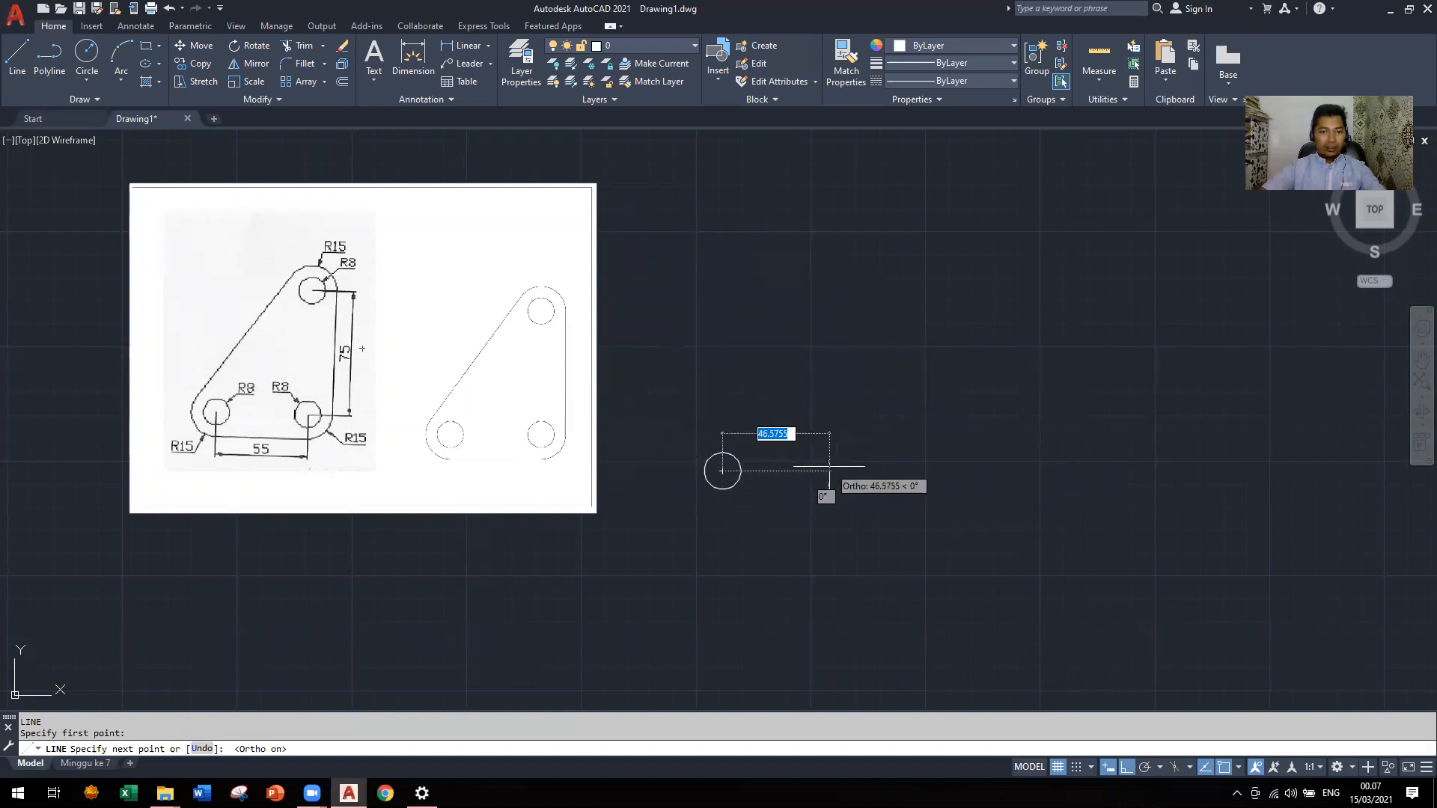
text(55)
key(Return)
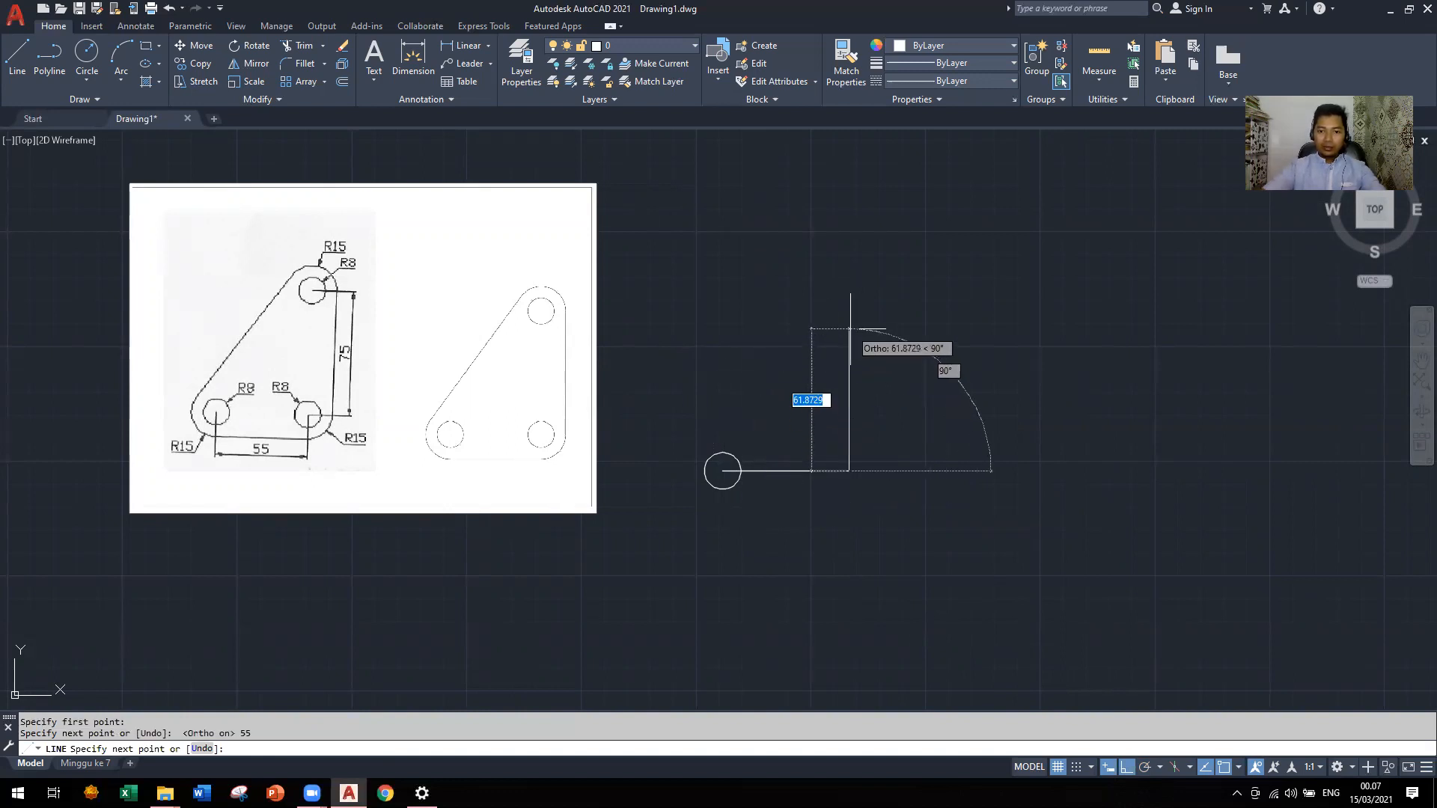
text(75)
key(Return)
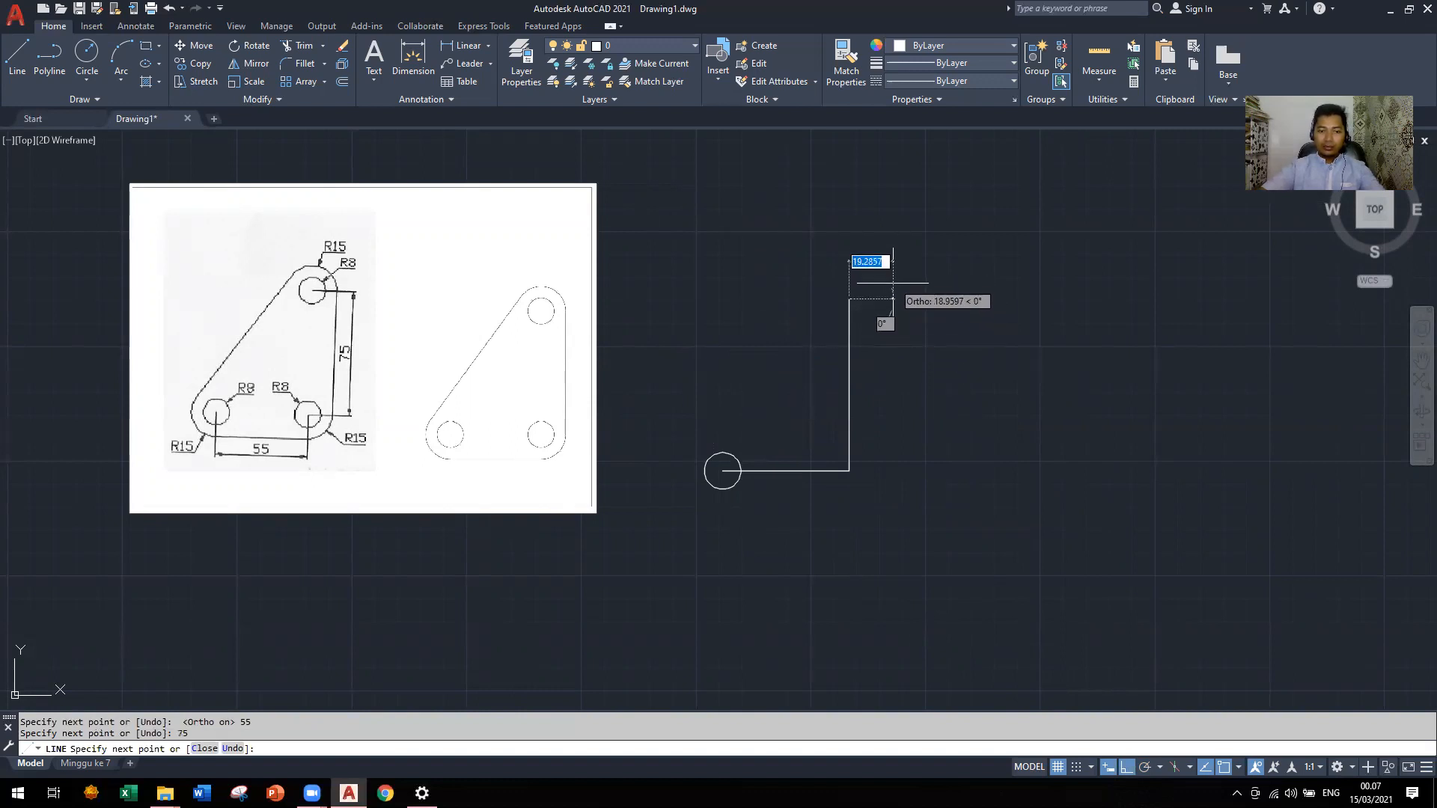
key(Escape)
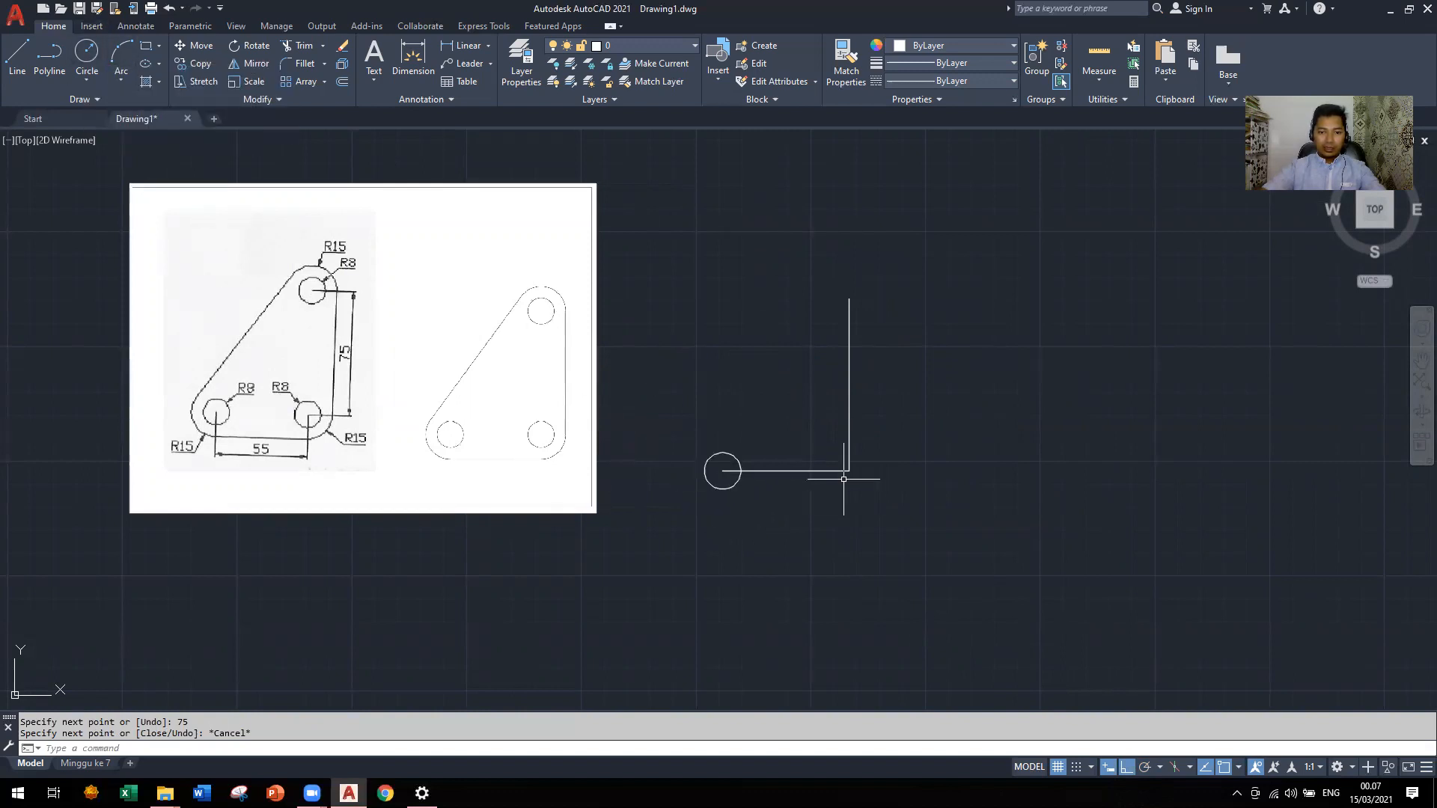
Draw radius-8 hole circles at the lines' corner and at the vertical line's top
click(87, 53)
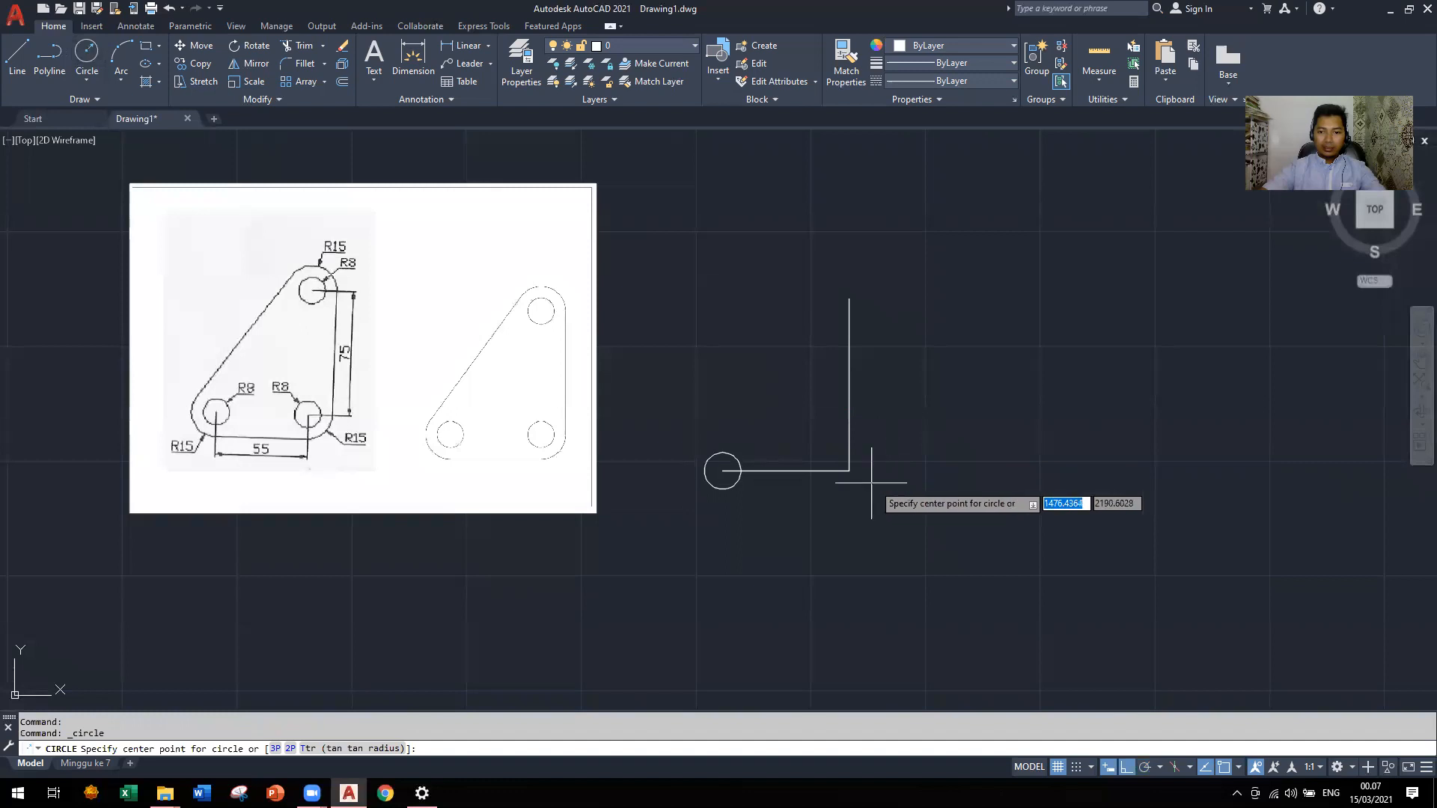
click(849, 471)
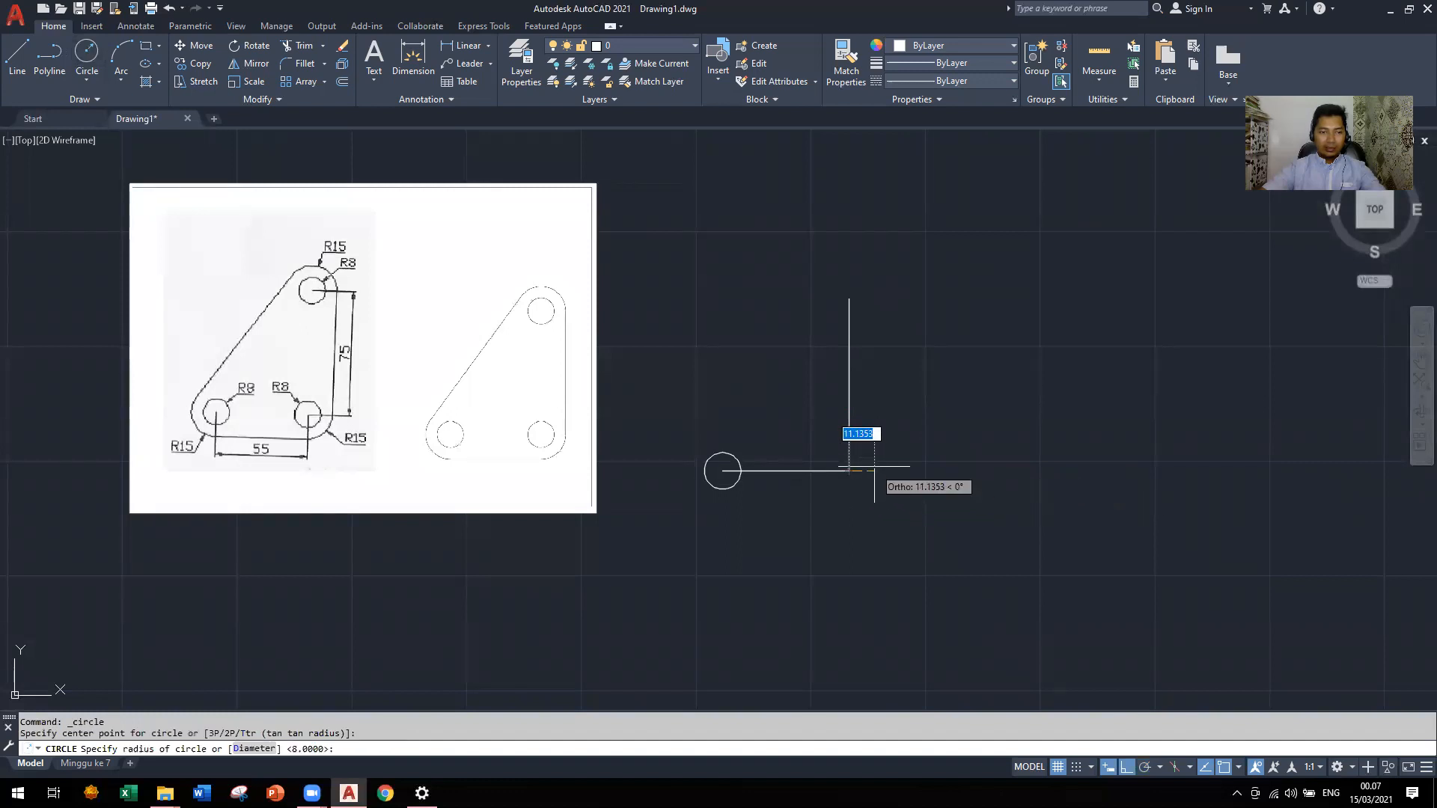
text(8)
key(Return)
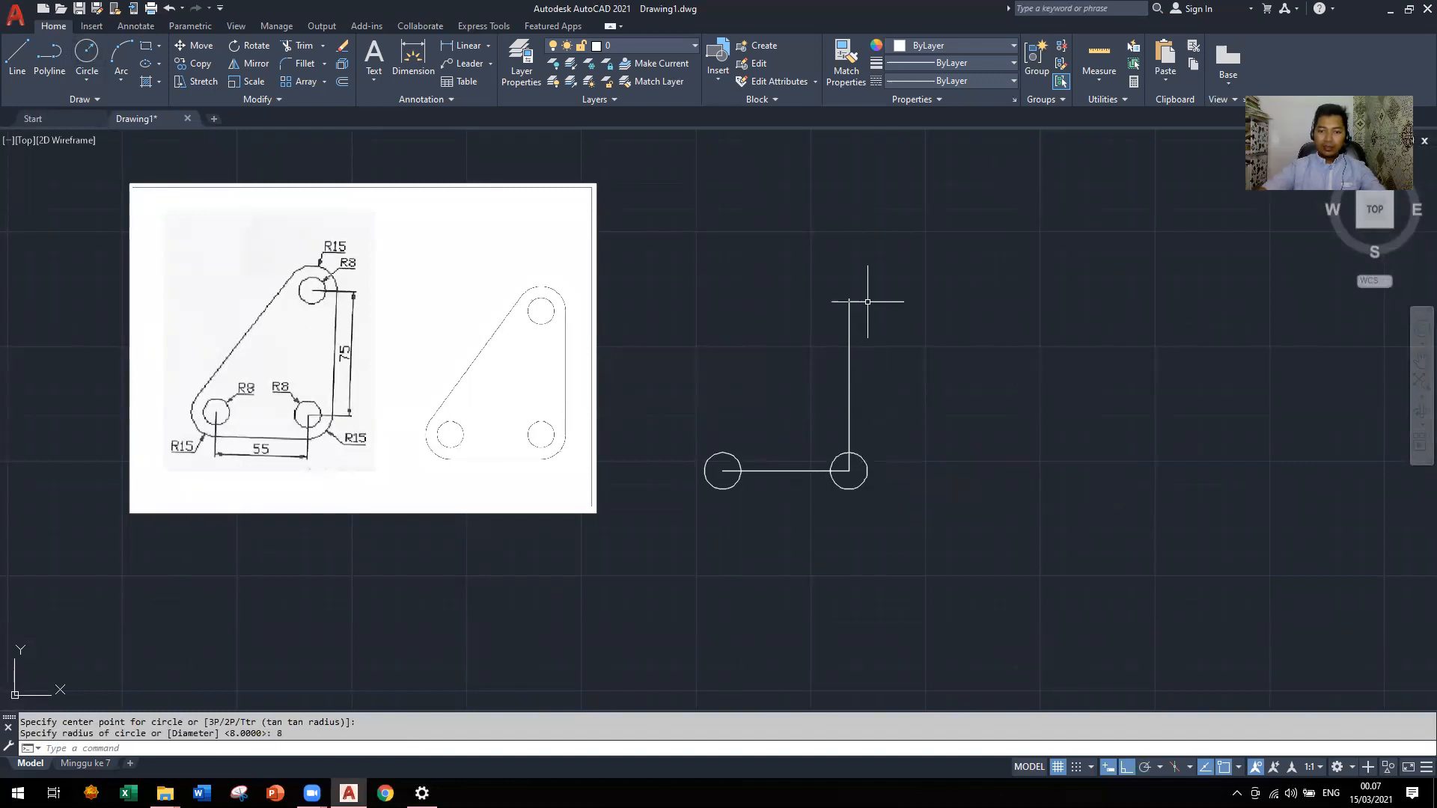
key(Up)
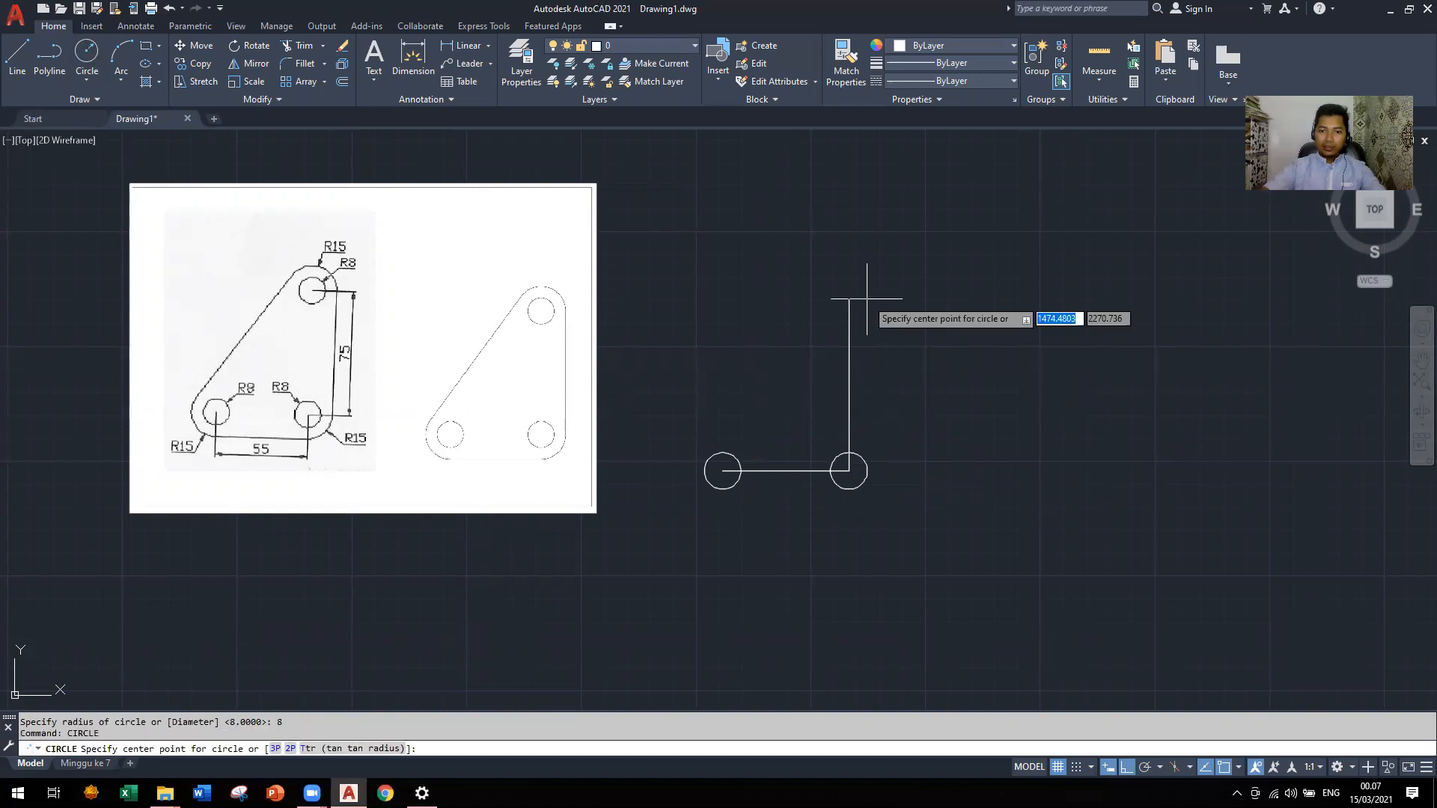
click(850, 299)
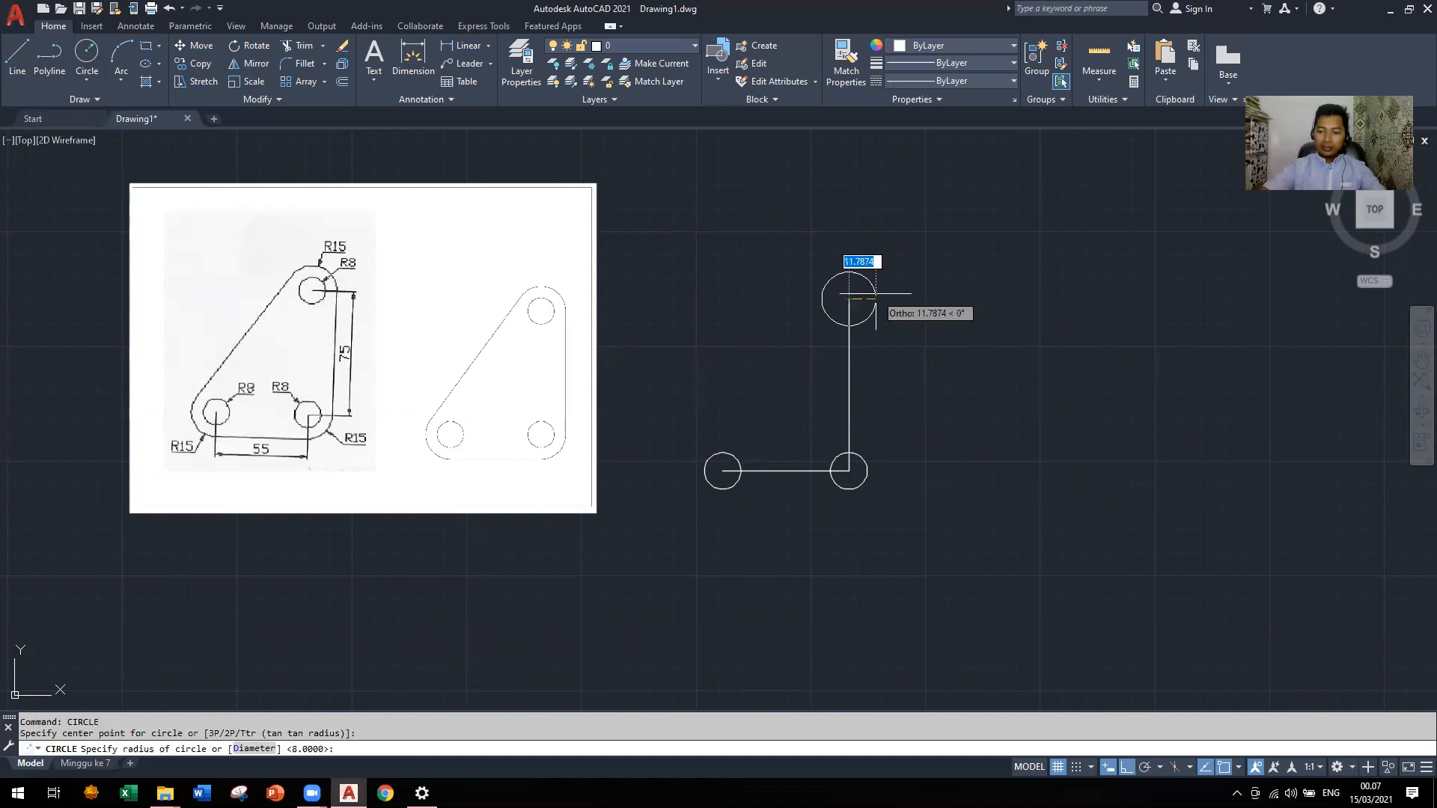
text(8)
key(Return)
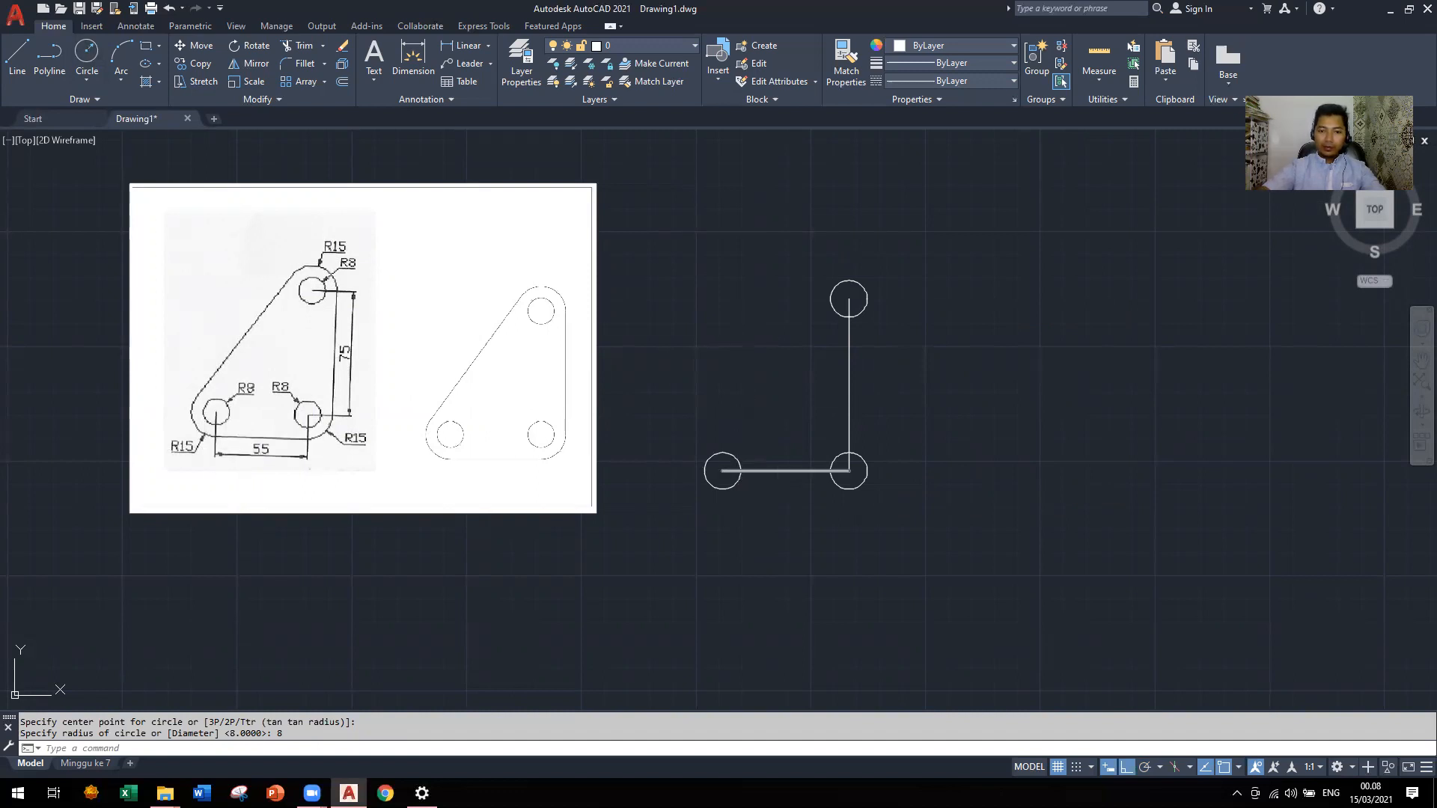
Add radius-15 circles concentric with the lower-left, lower-right and top holes
key(Return)
click(723, 470)
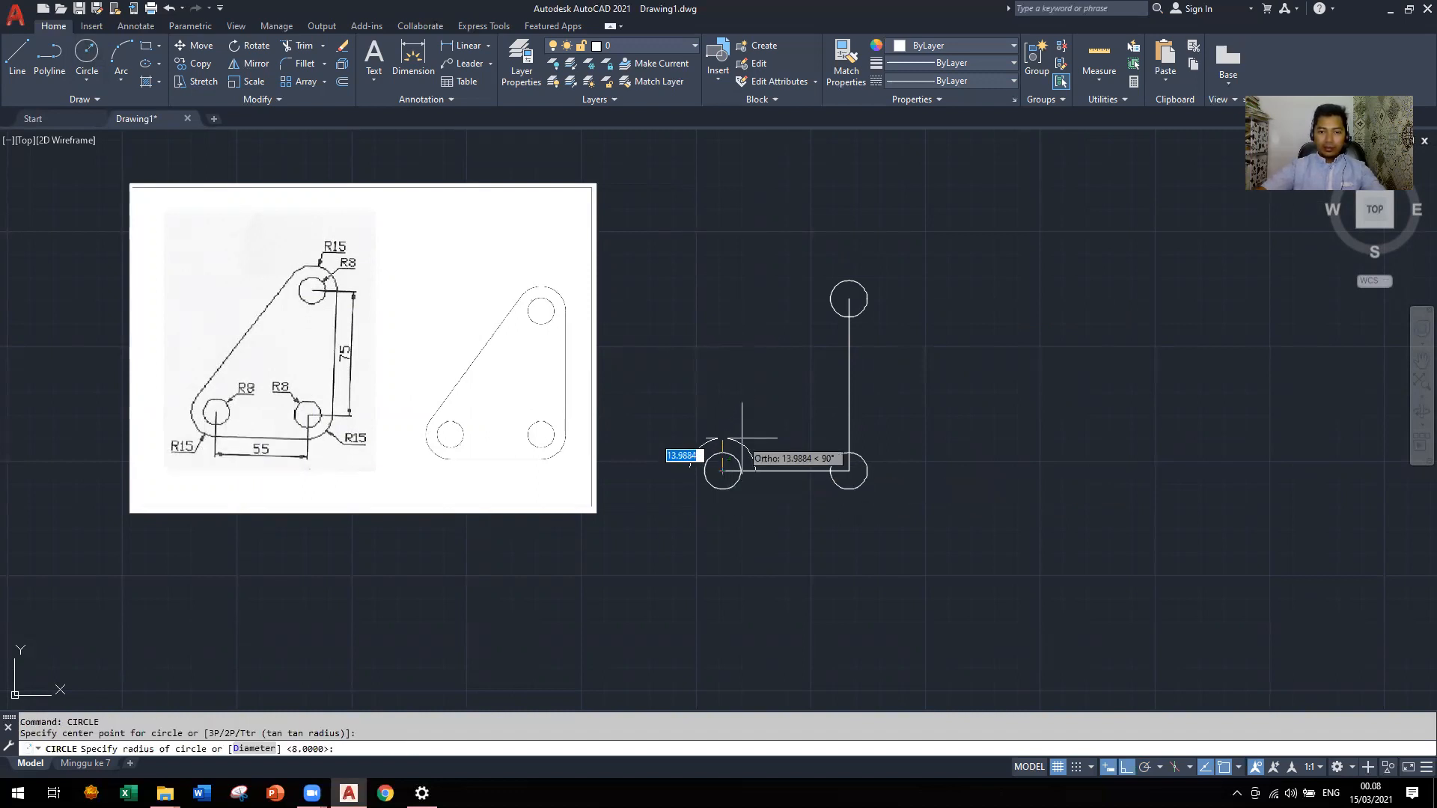
text(15)
key(Return)
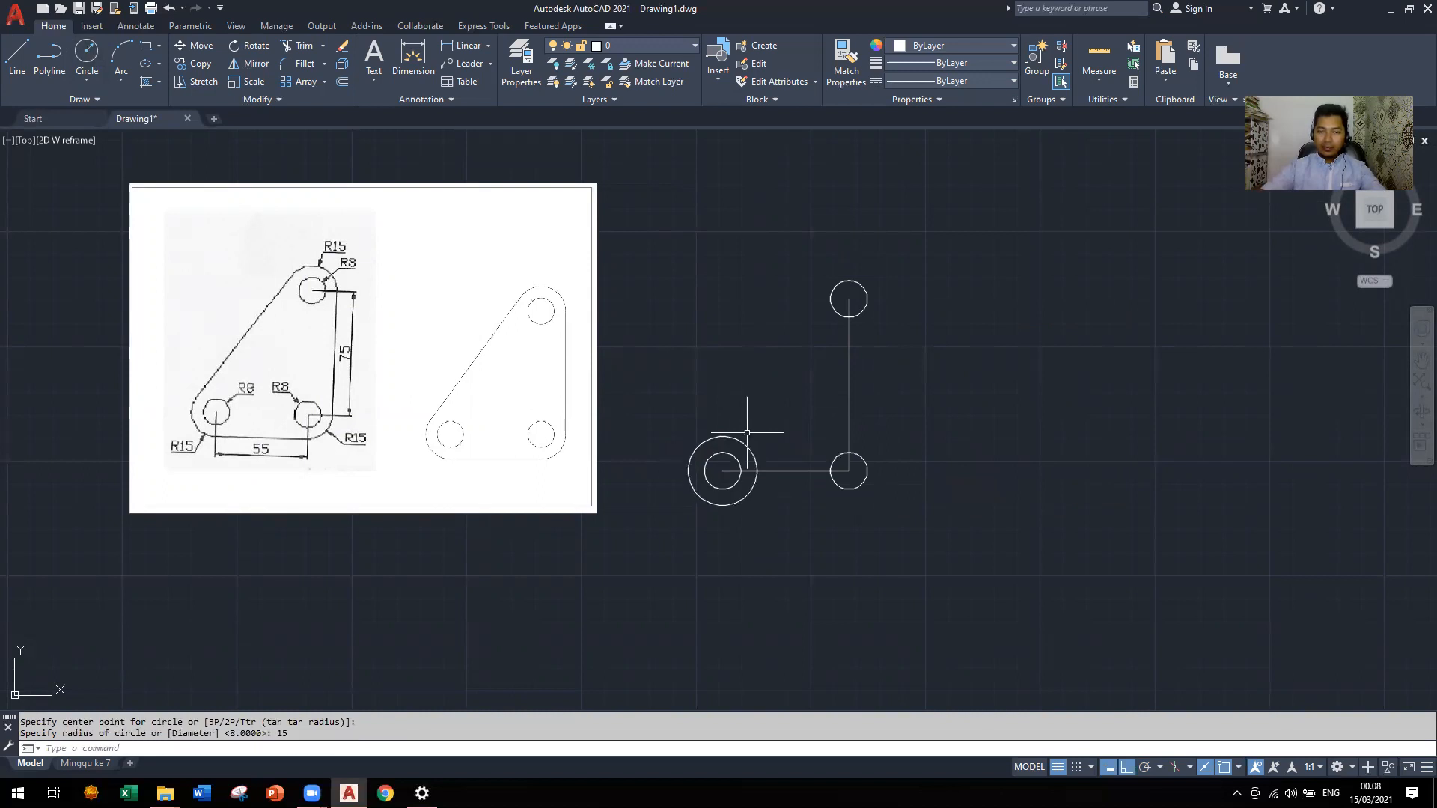
key(Return)
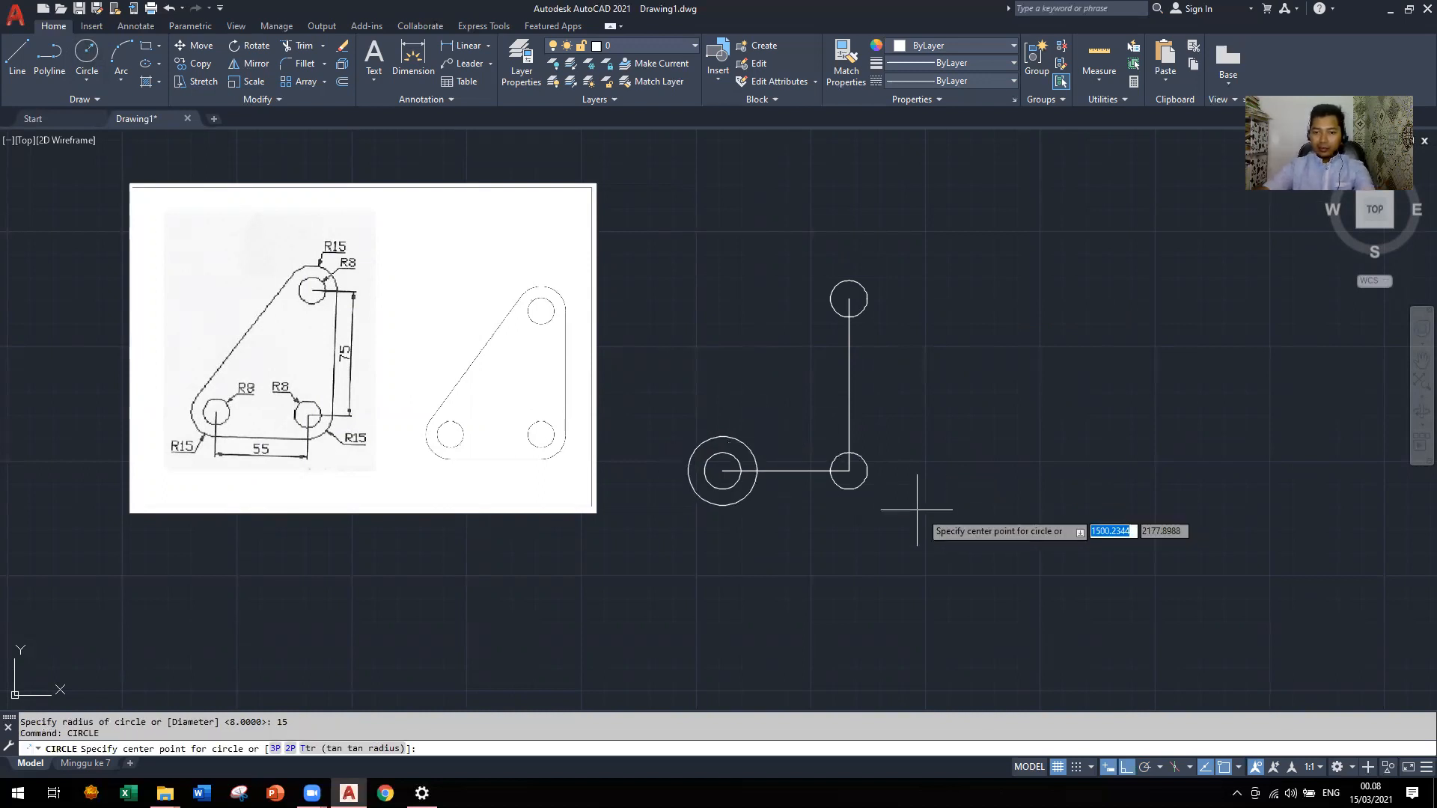
click(849, 471)
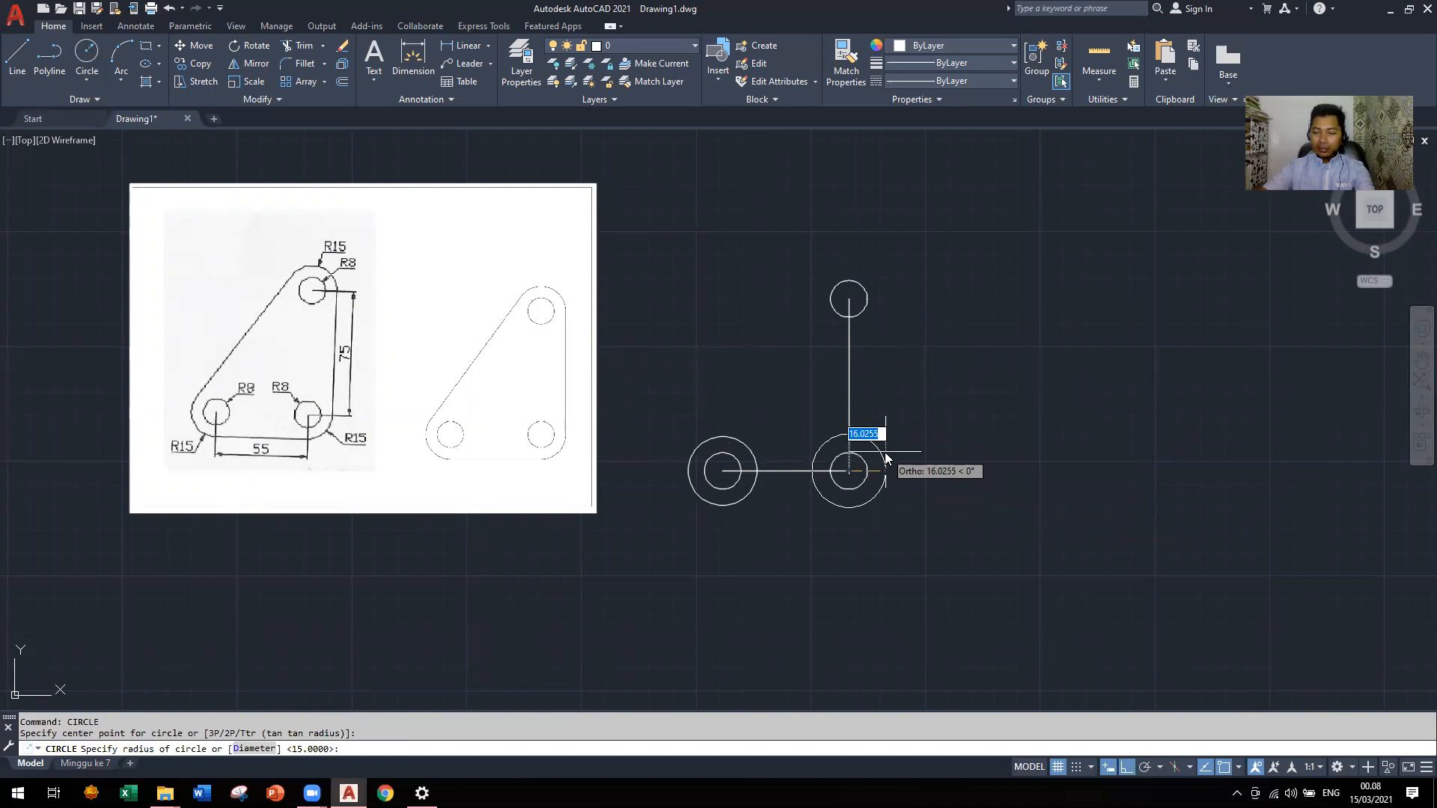
text(15)
key(Return)
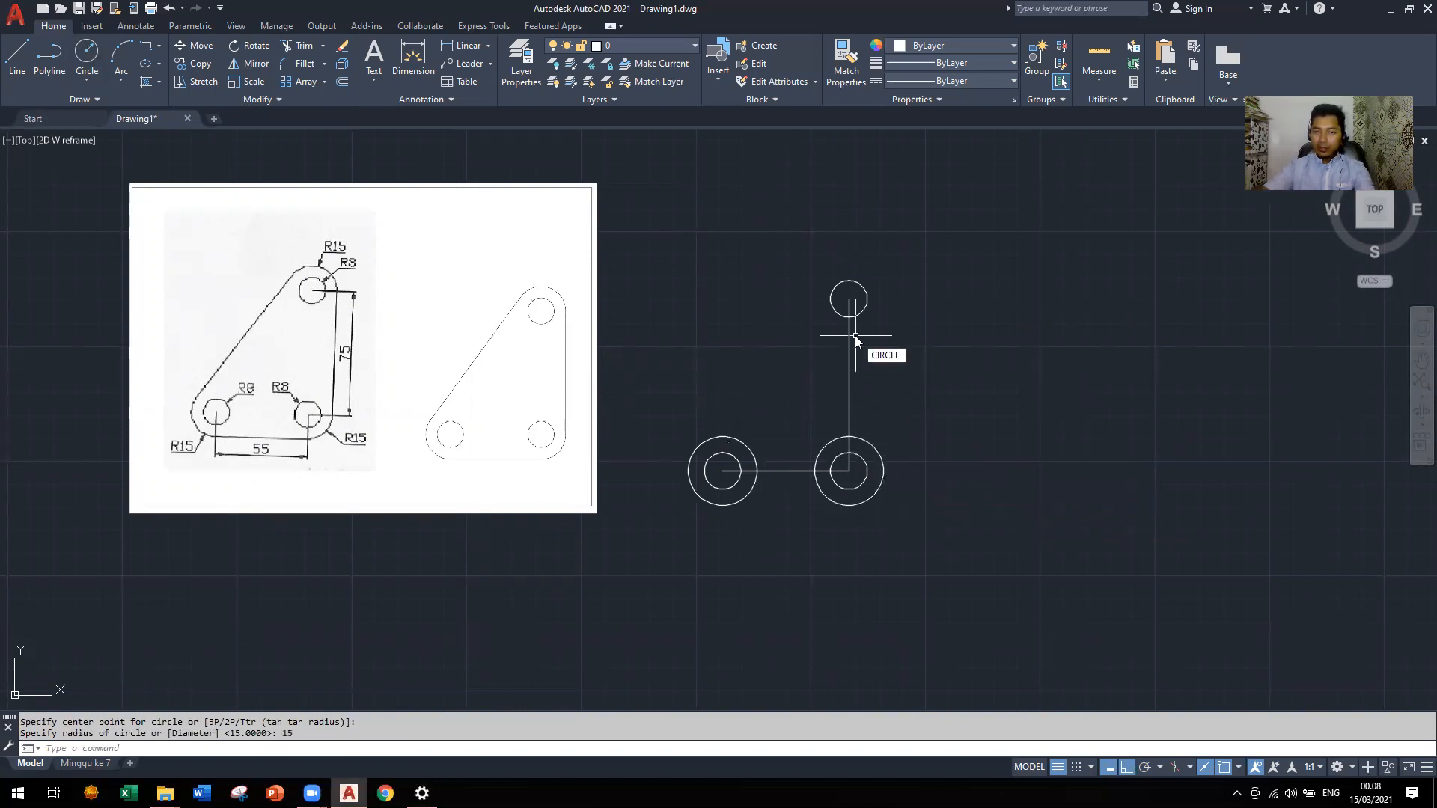
text(CIRCLE)
key(Return)
click(849, 299)
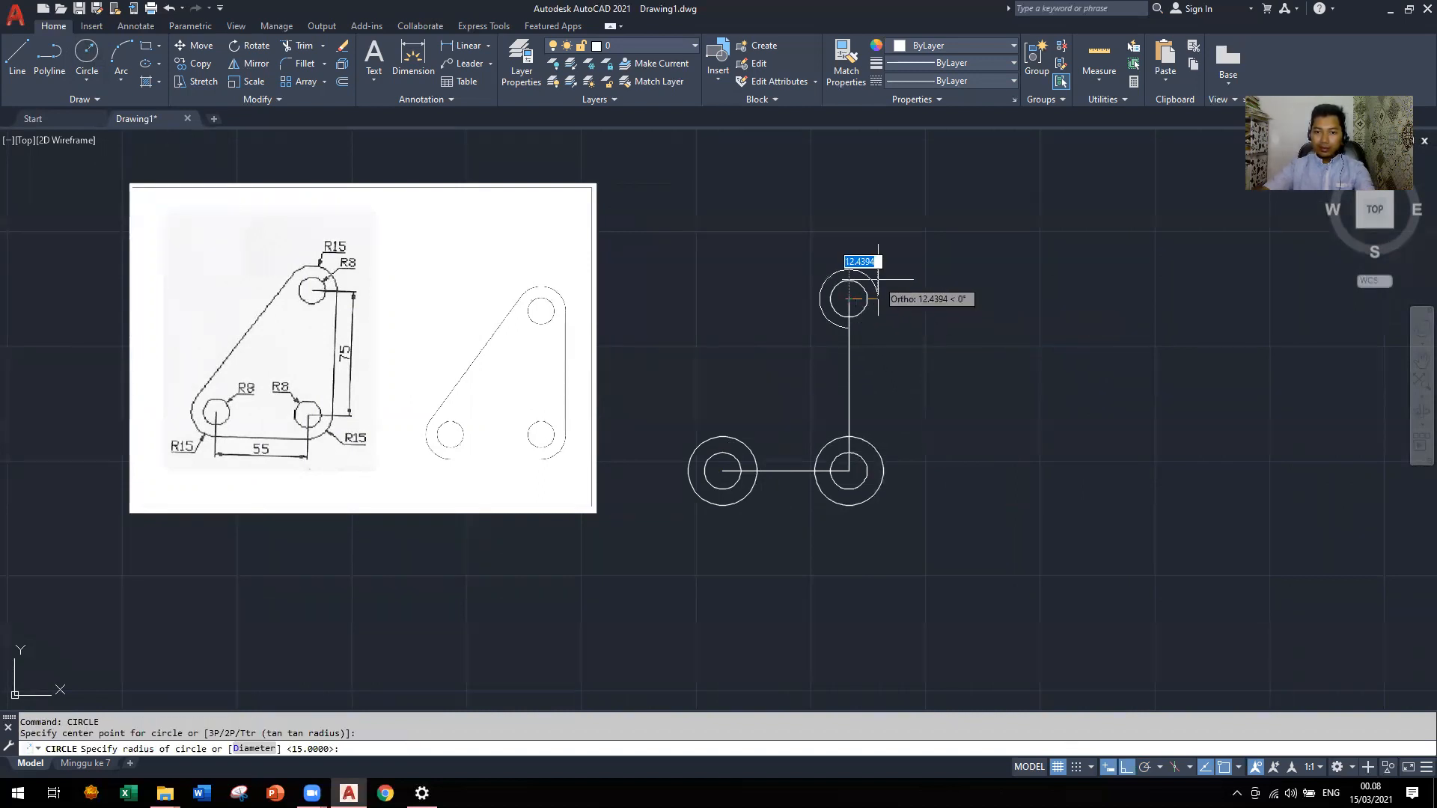
text(15)
key(Return)
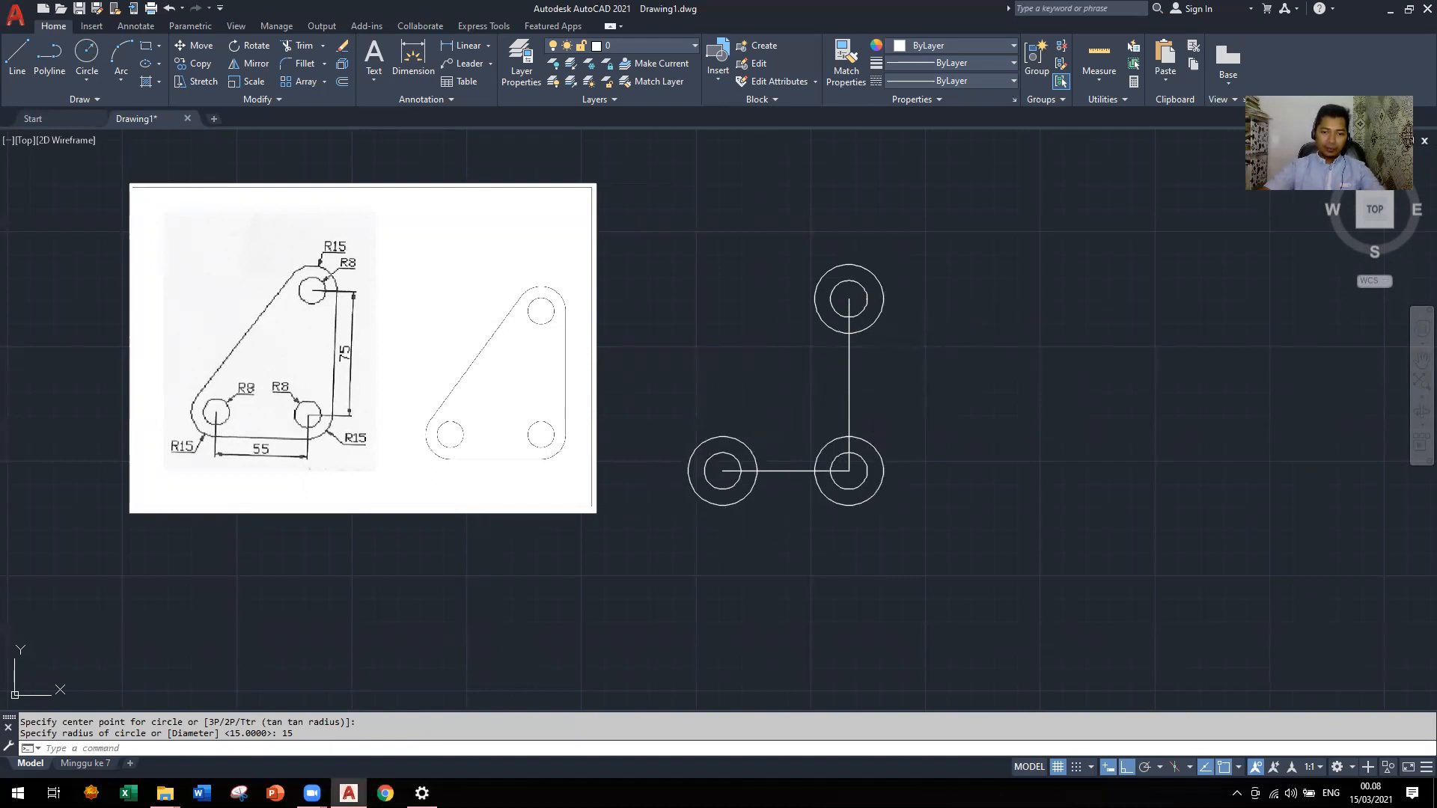
Delete the horizontal 55 and vertical 75 guide lines
click(784, 473)
key(Delete)
click(847, 405)
key(Delete)
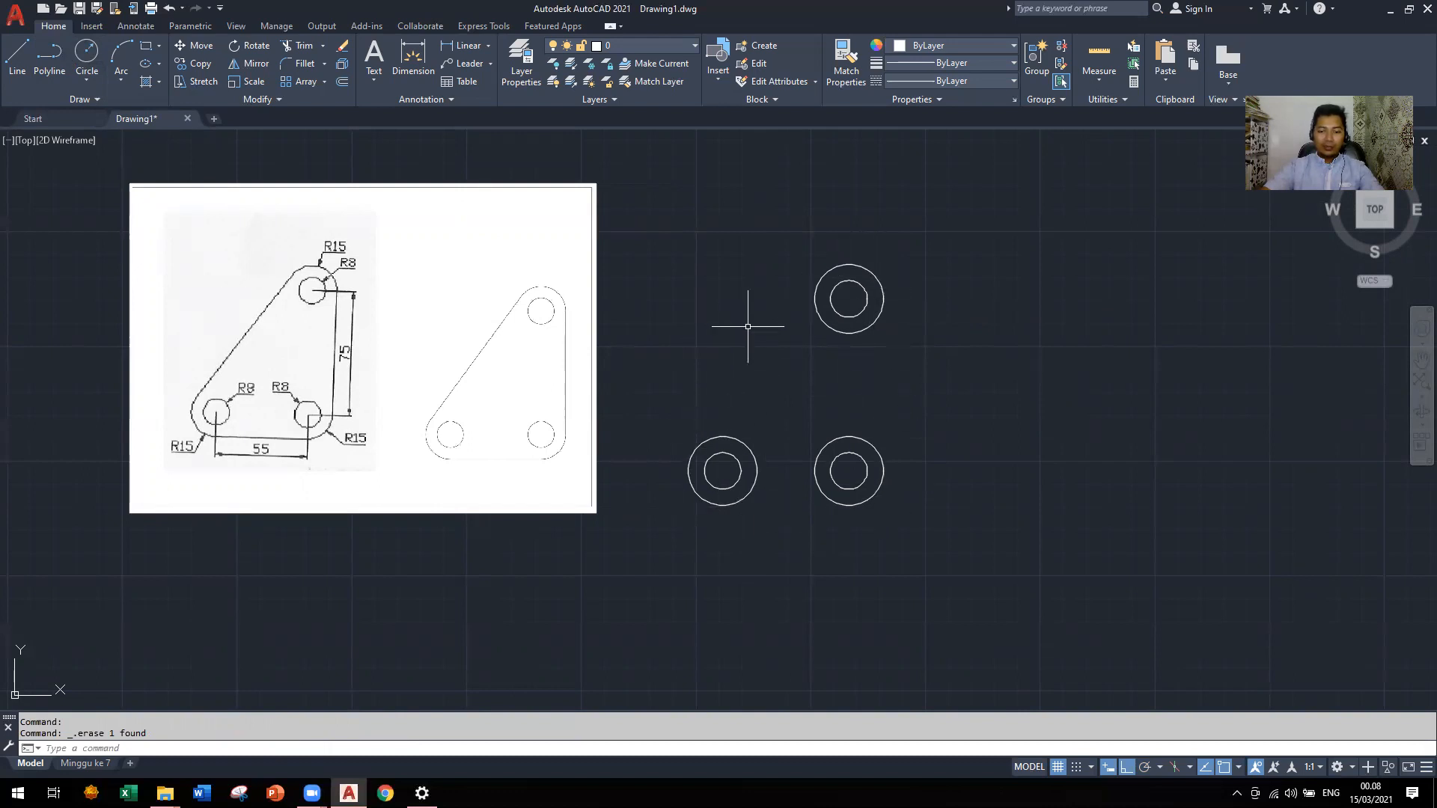
Draw a line with TAN snaps from the lower-left R15 circle's bottom to the lower-right one
text(l)
key(Return)
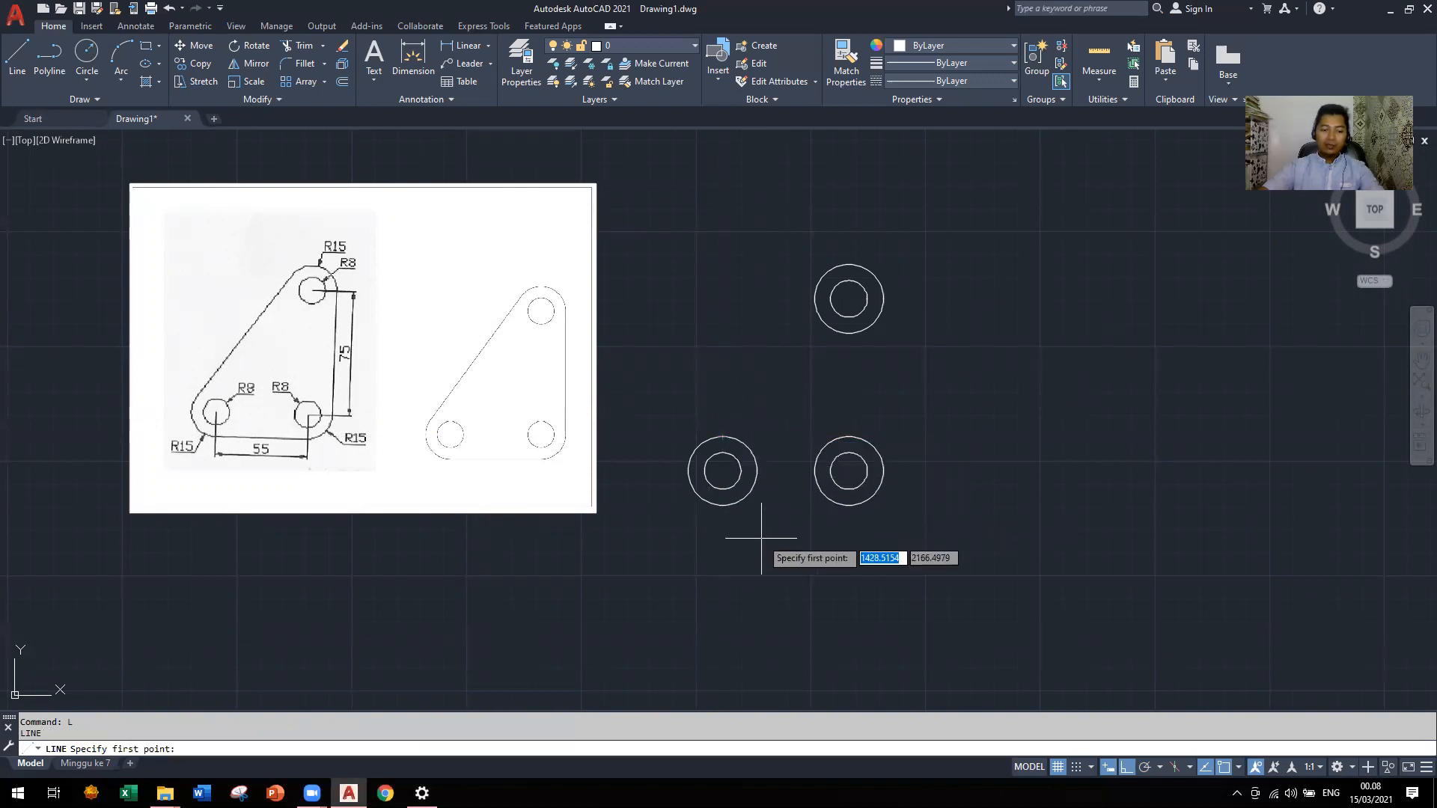
text(tan)
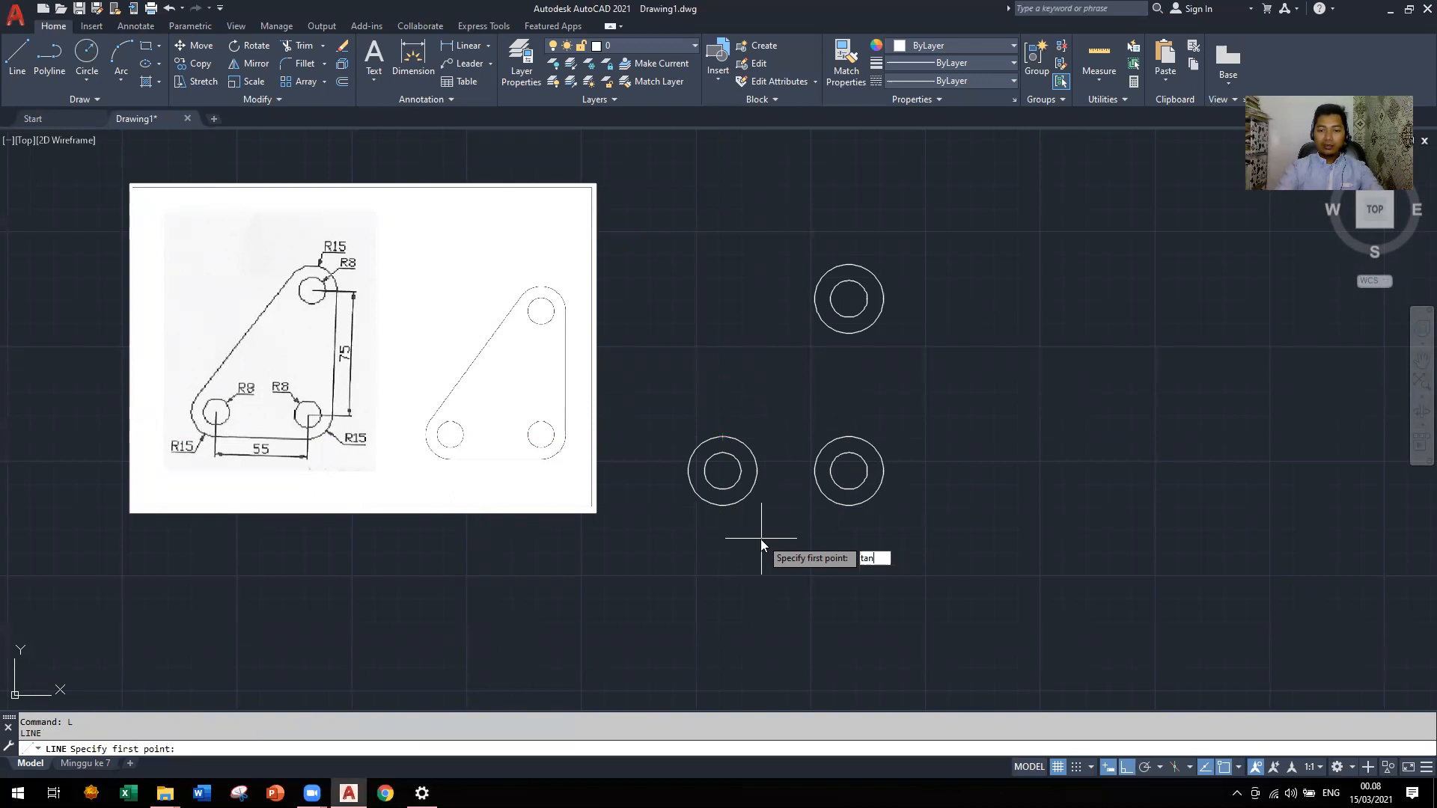
key(Return)
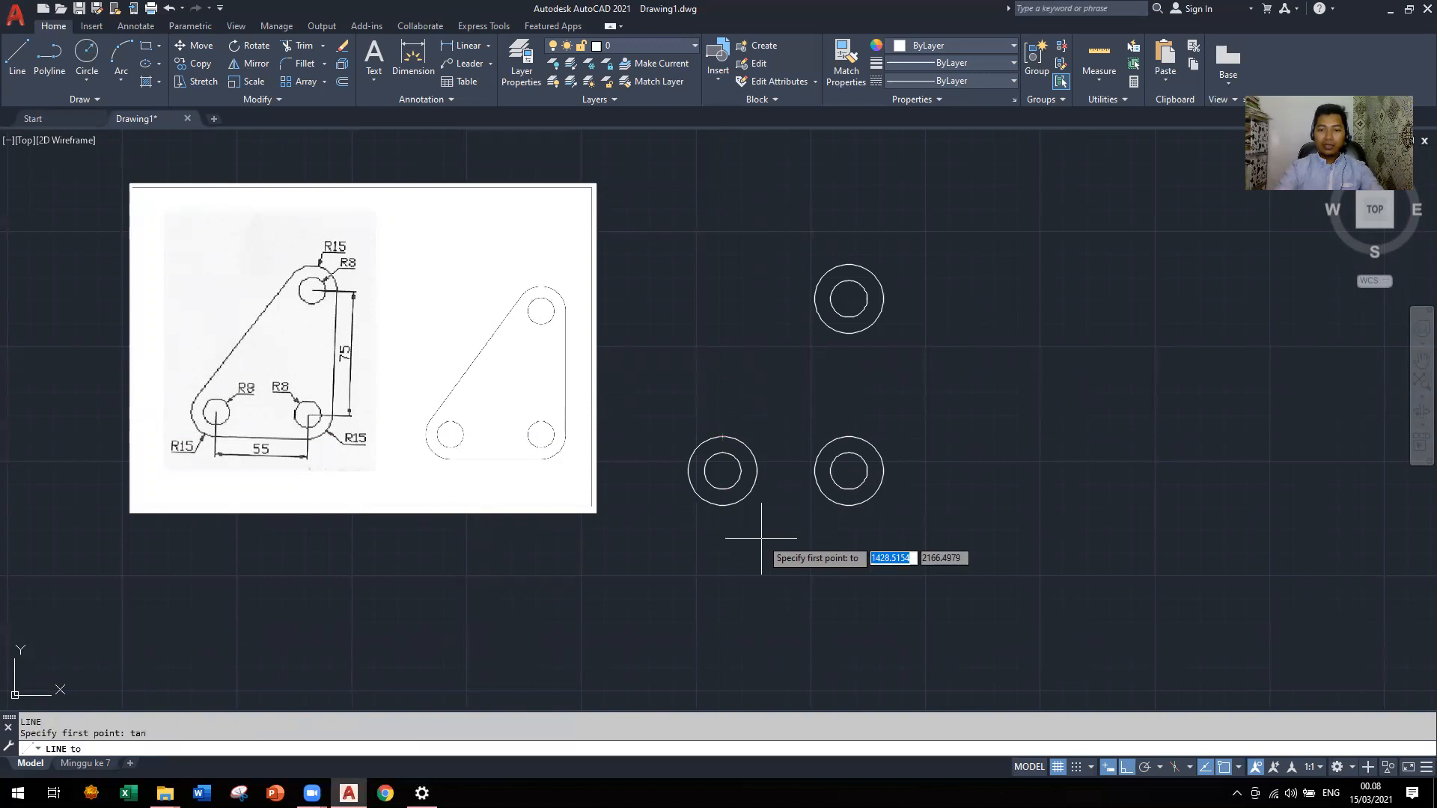
click(741, 498)
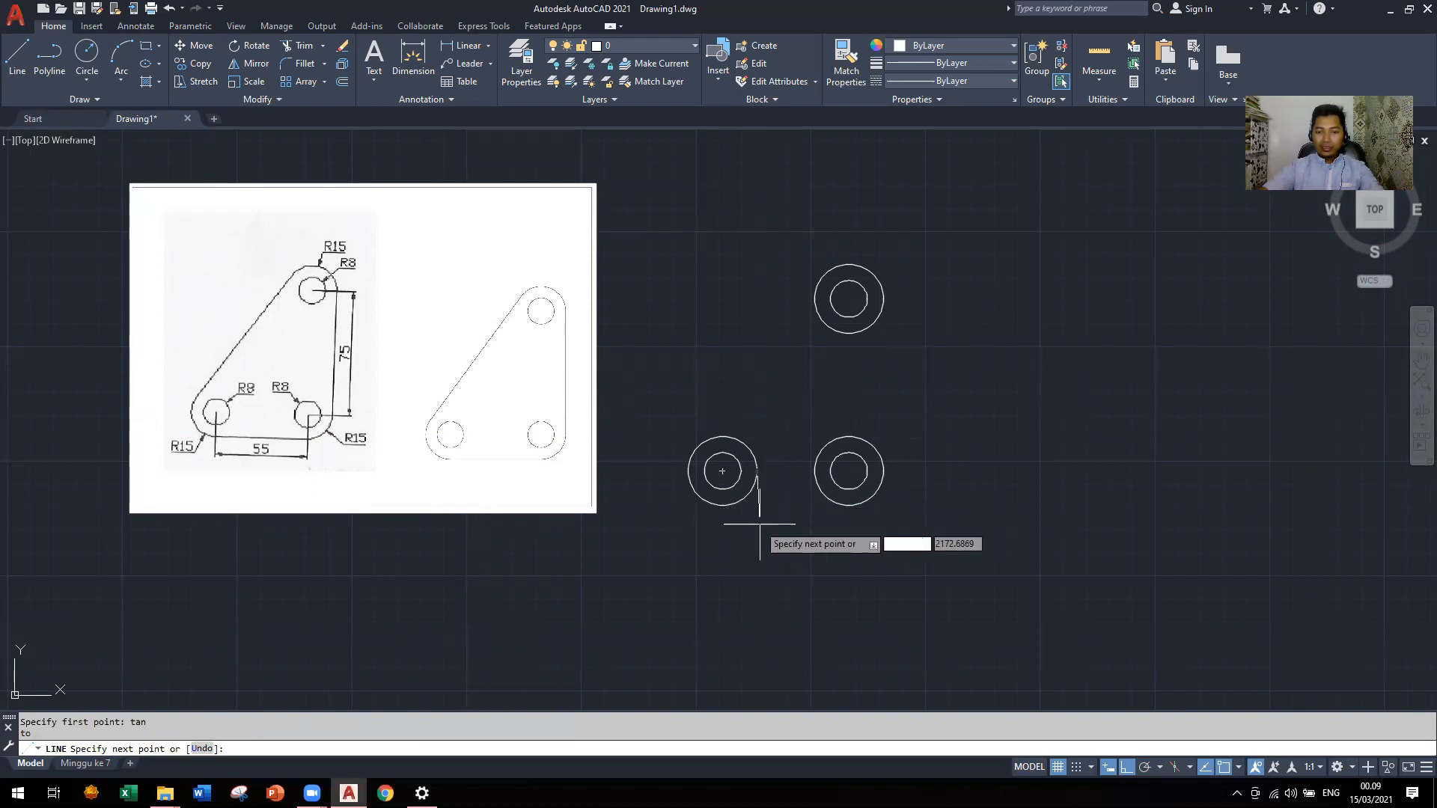
text(tan)
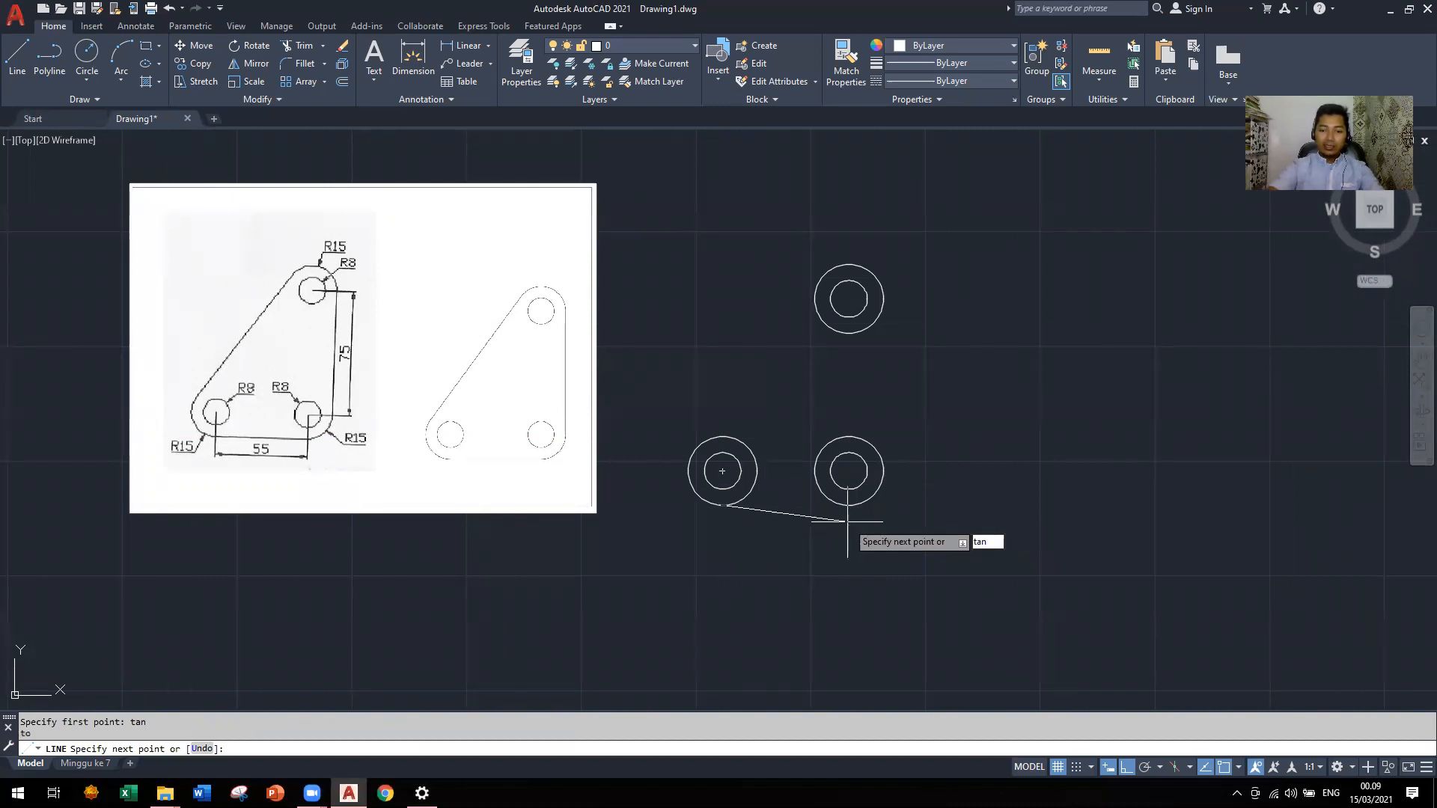
key(Return)
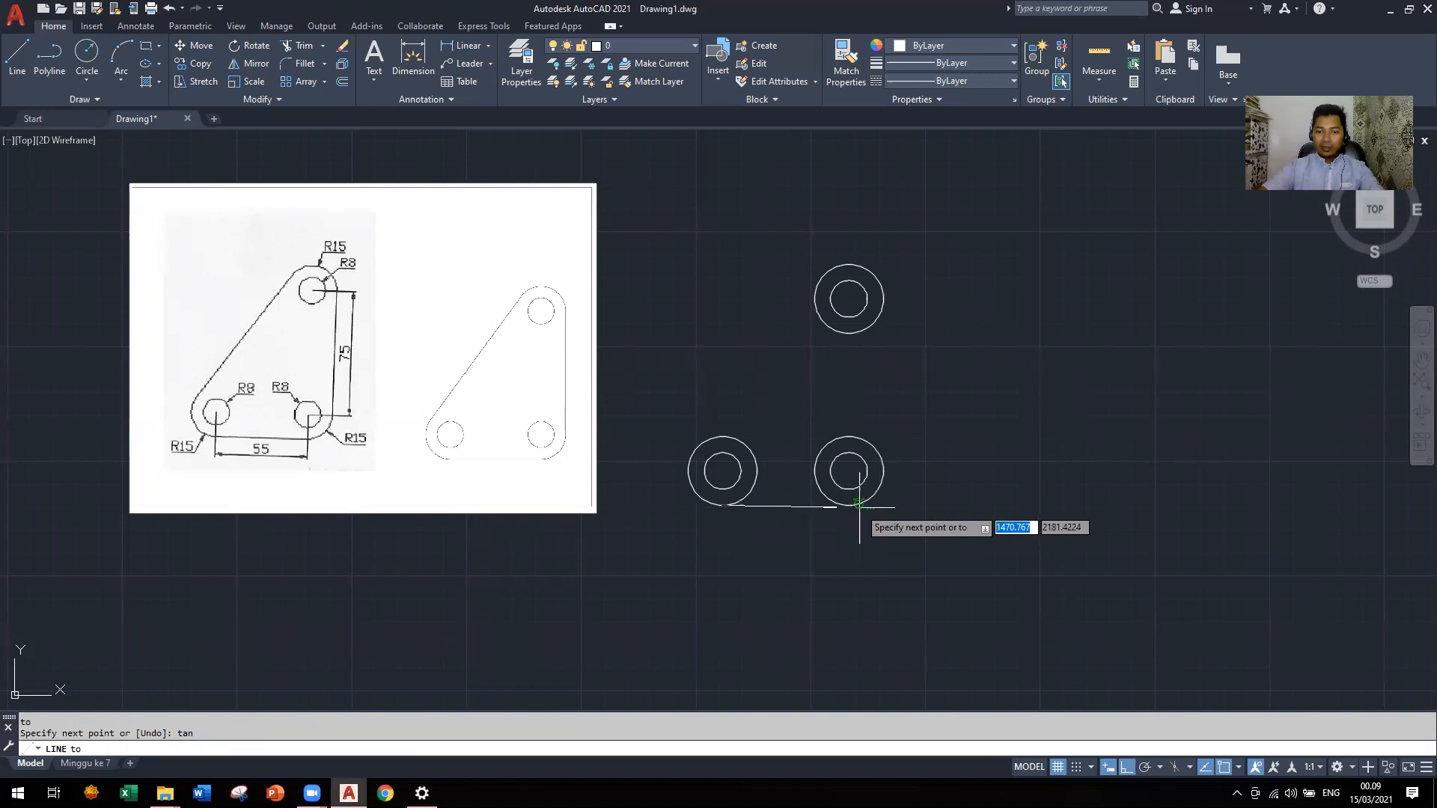
click(859, 503)
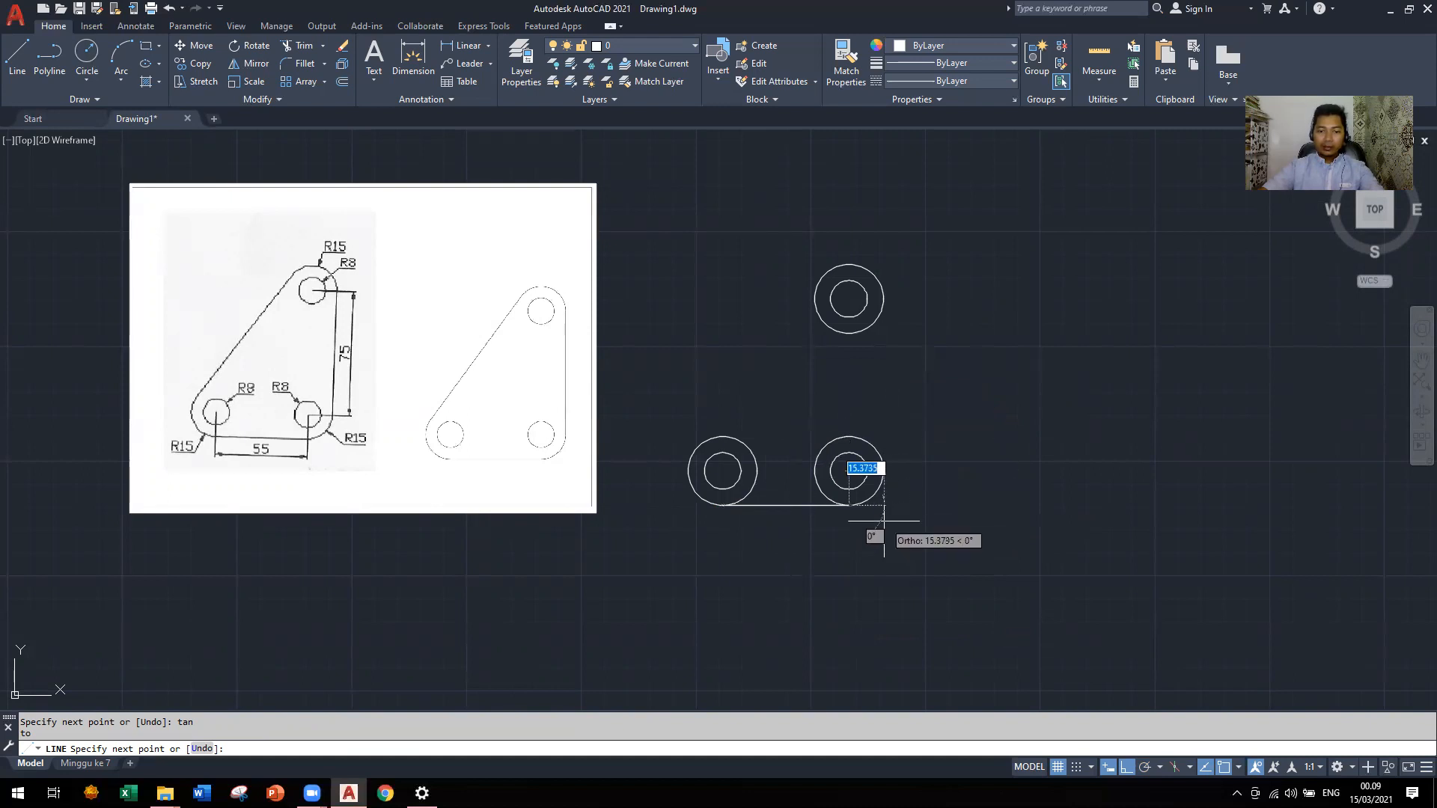
text(tan)
key(Return)
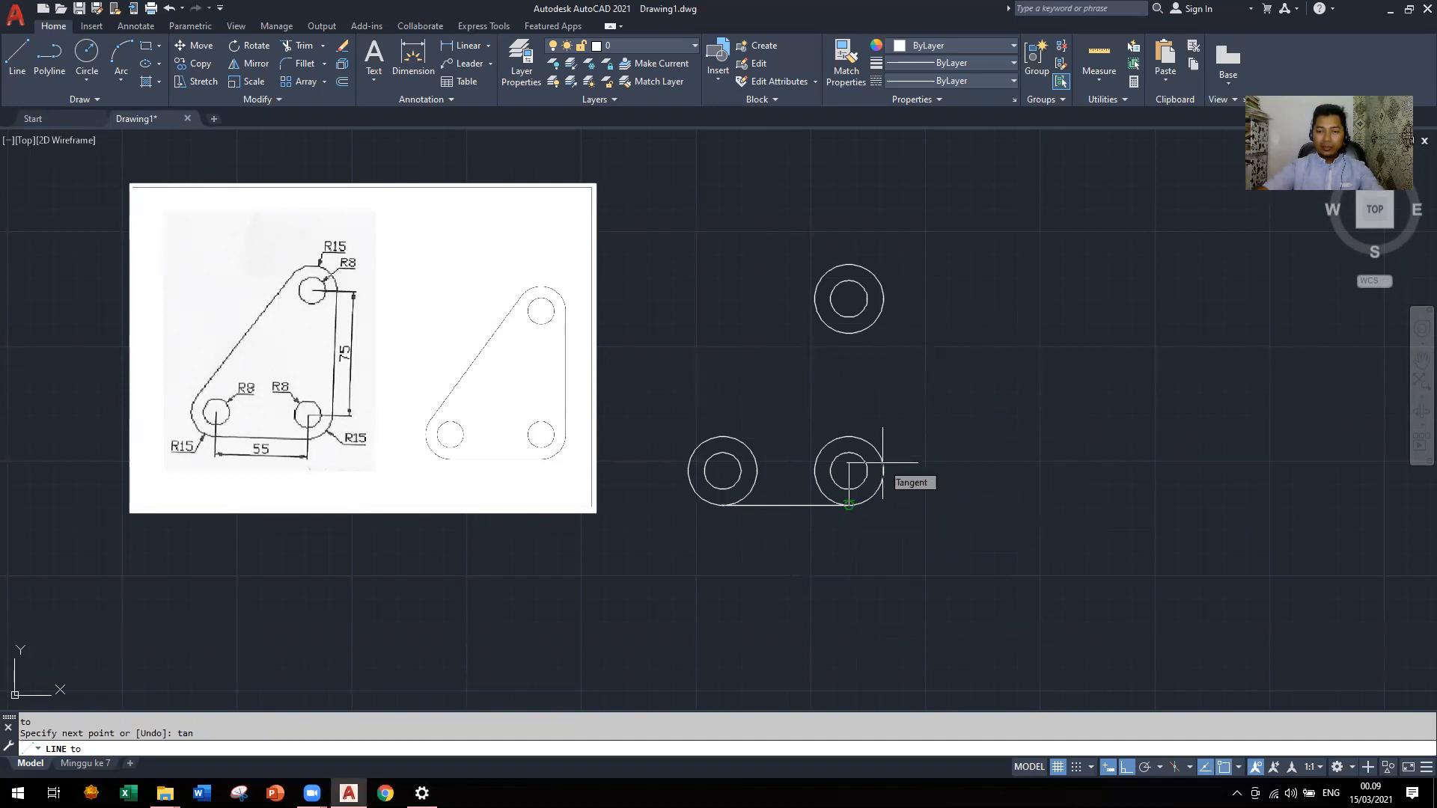
key(Escape)
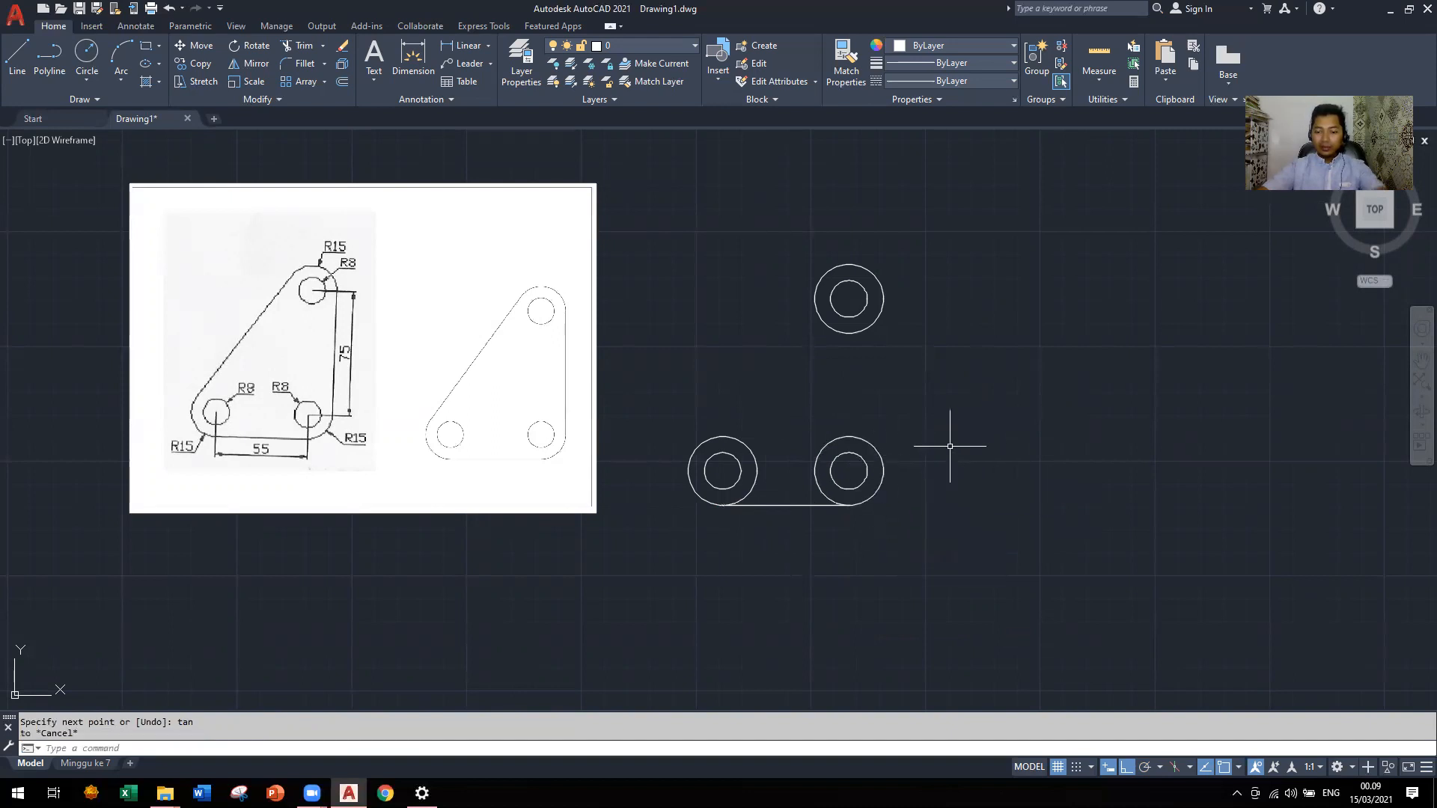
Draw a tangent line from the lower-right R15 circle up to the top circle
text(l)
key(Return)
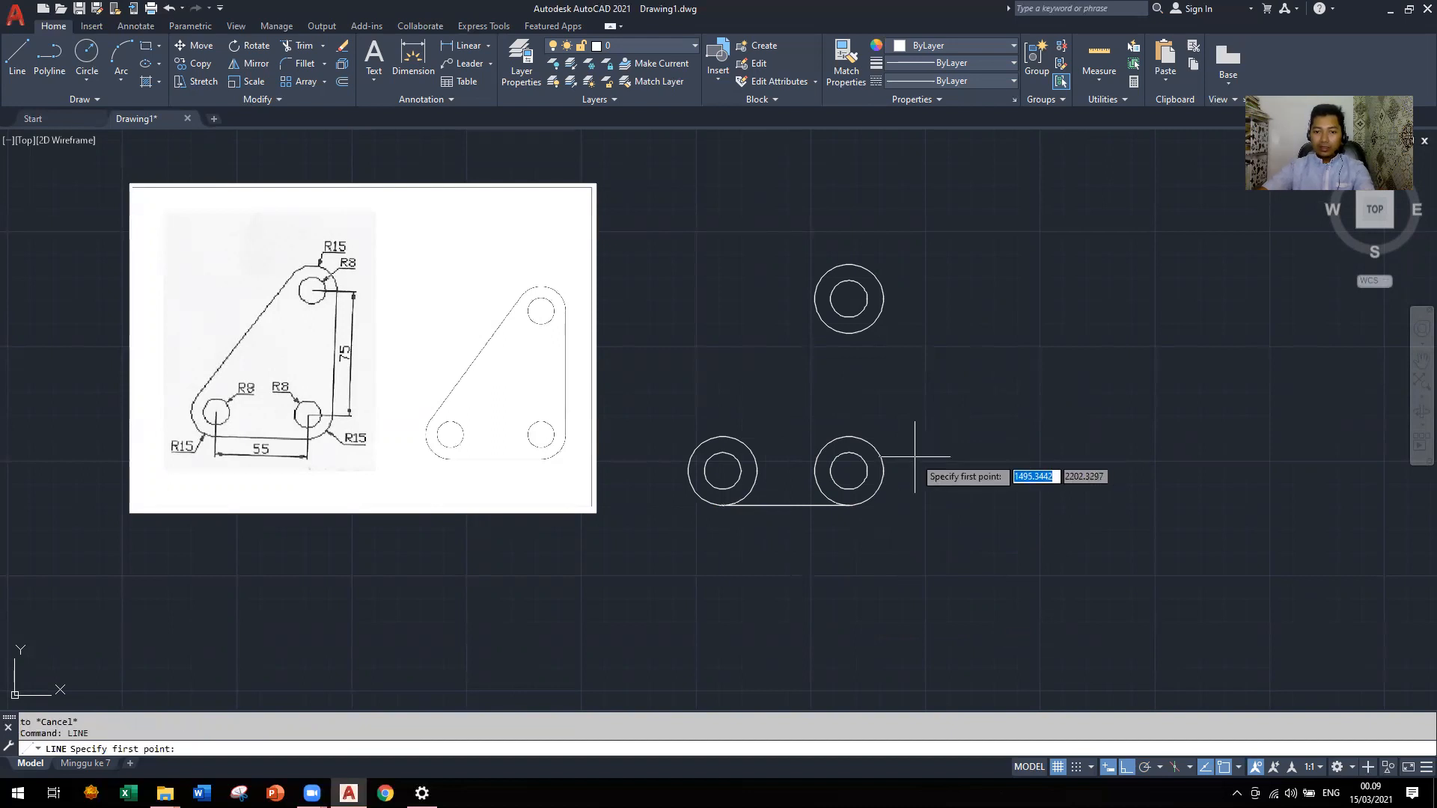
text(tan)
key(Return)
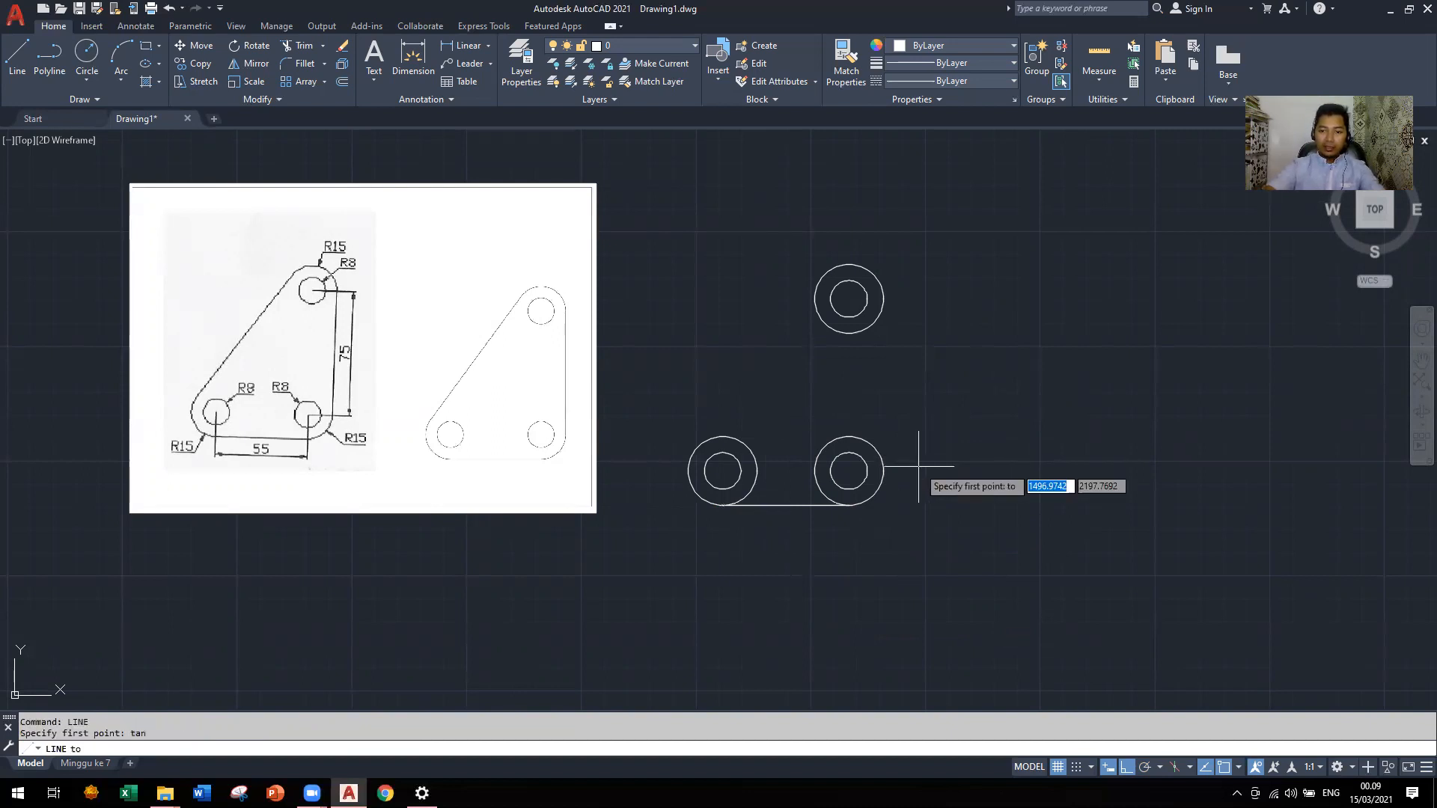
click(884, 468)
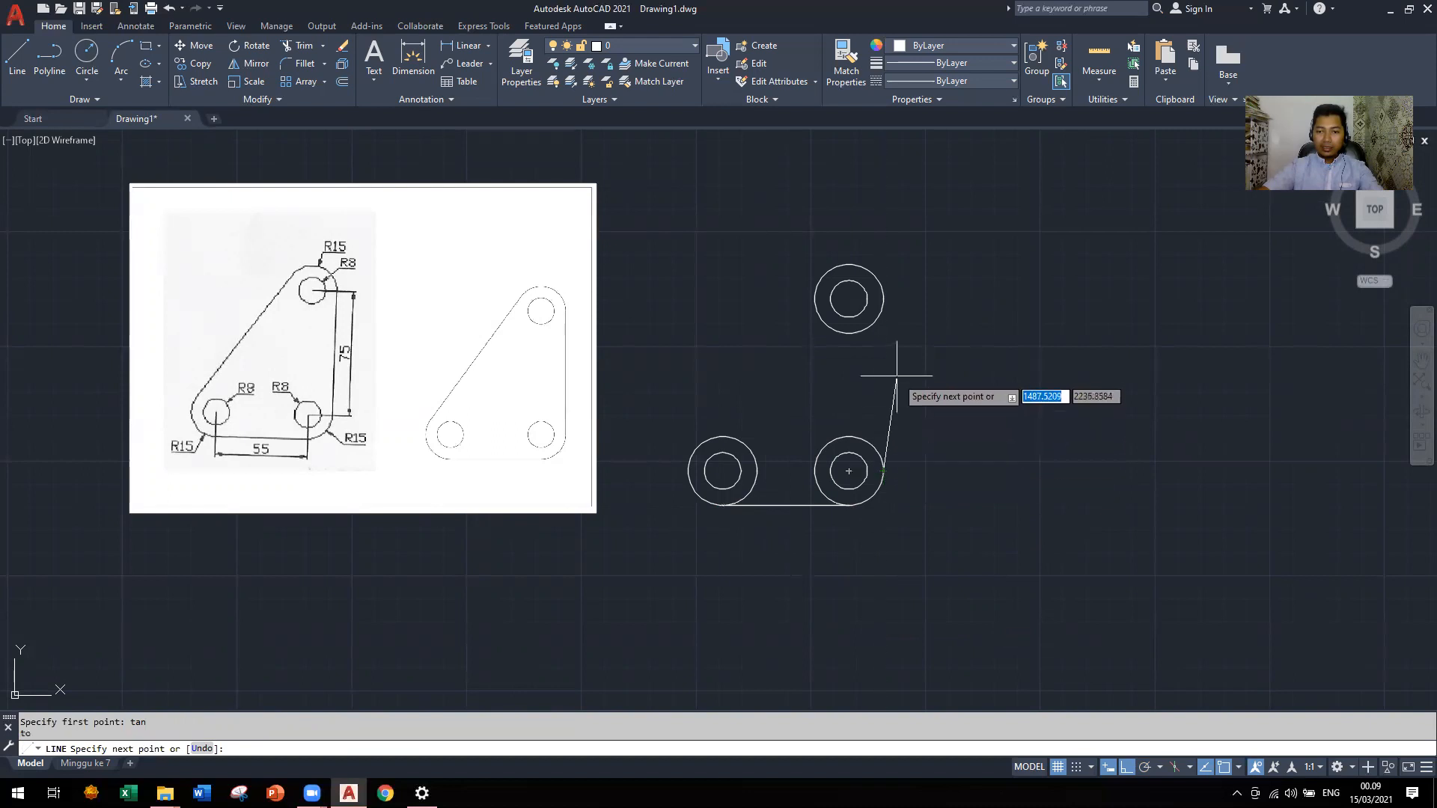
text(tan)
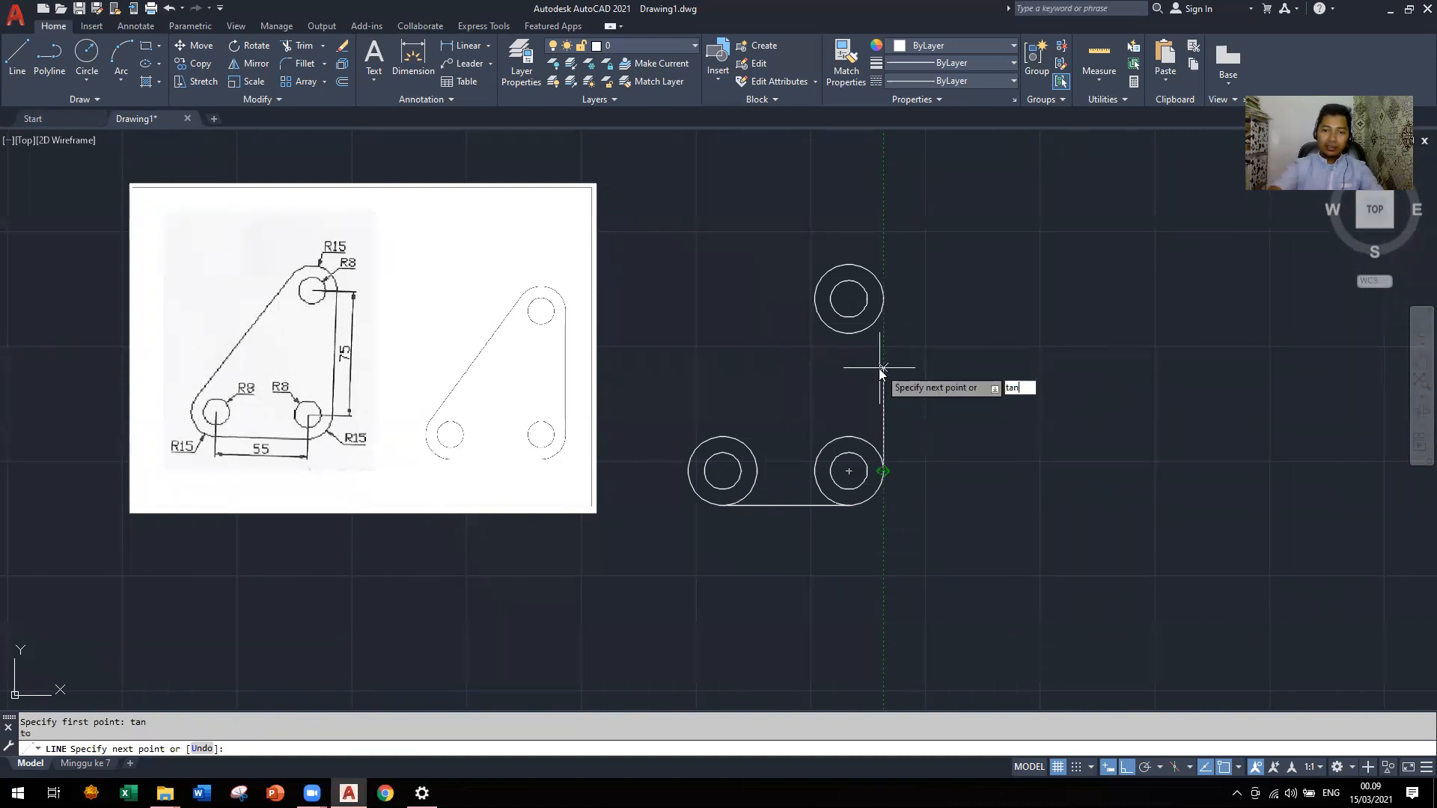
key(Return)
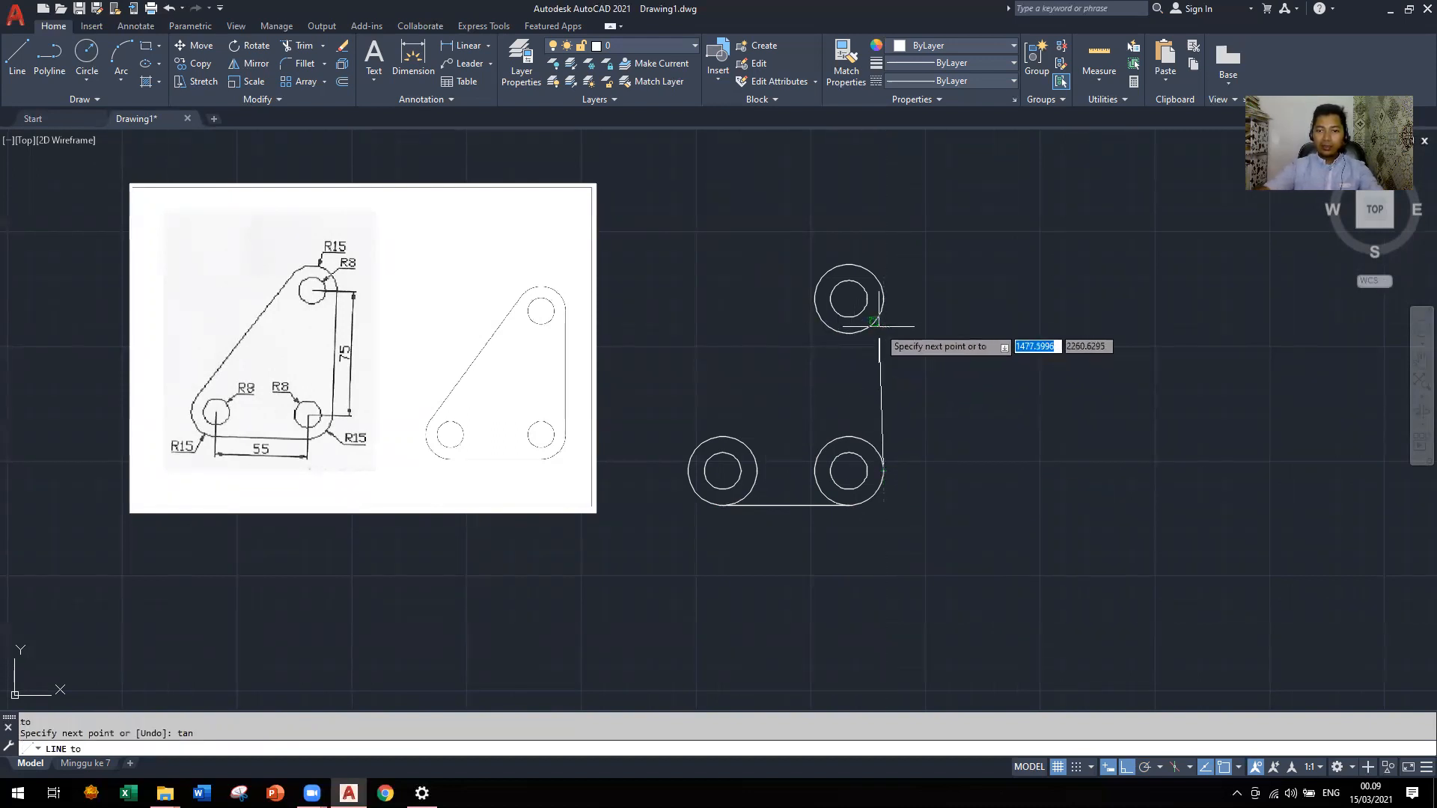
click(874, 322)
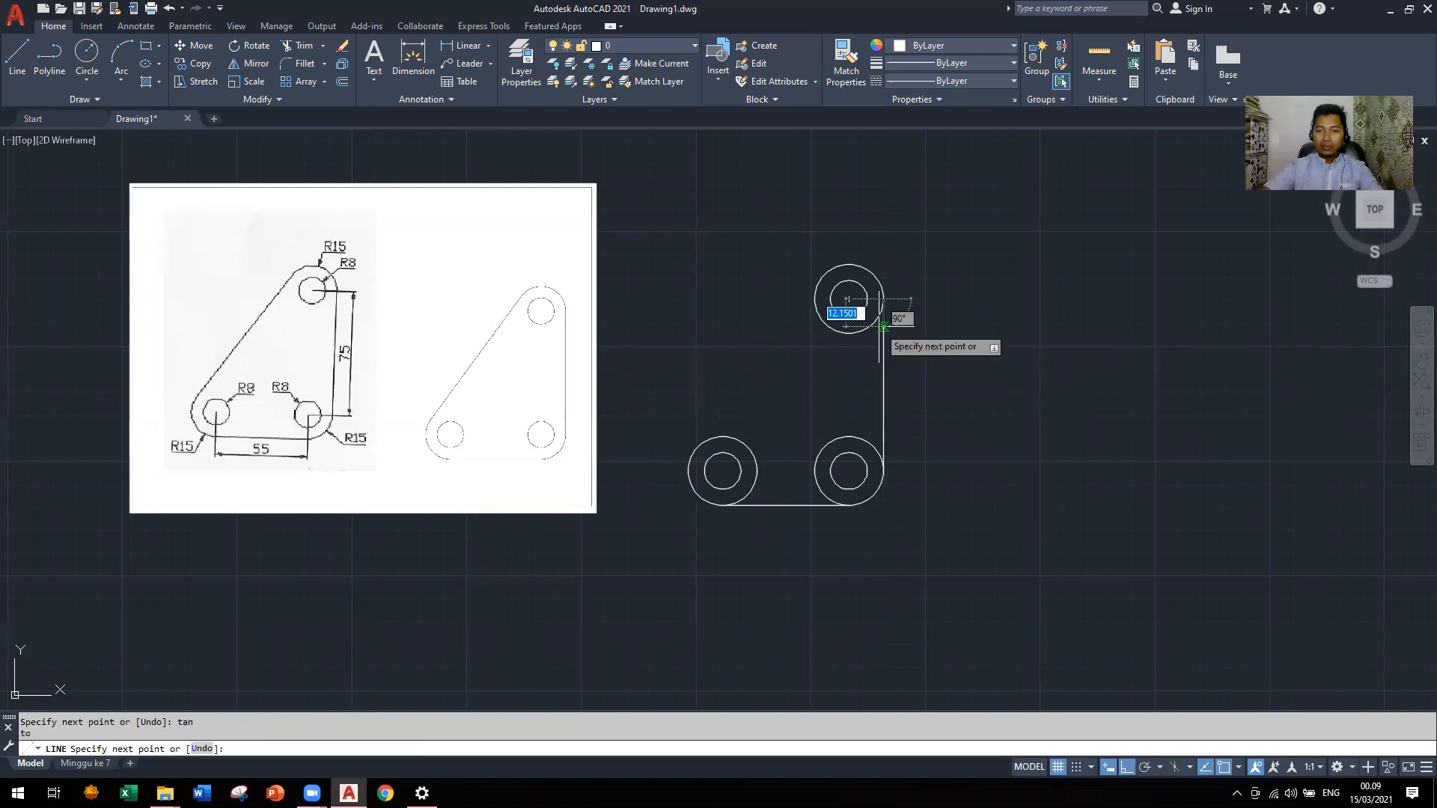
key(Escape)
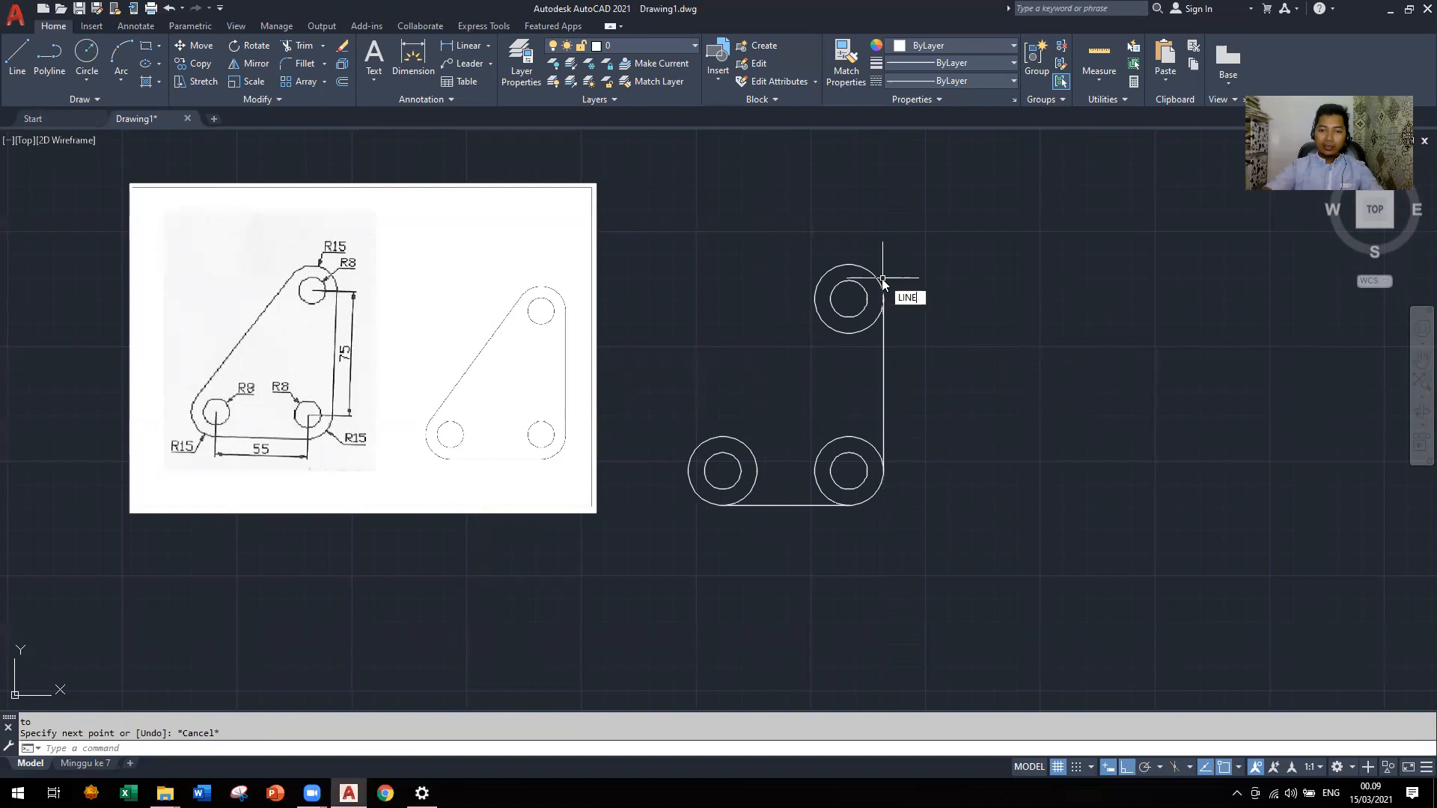
Draw a diagonal tangent line from the top circle to the bottom-left circle
key(Return)
text(tan)
key(Return)
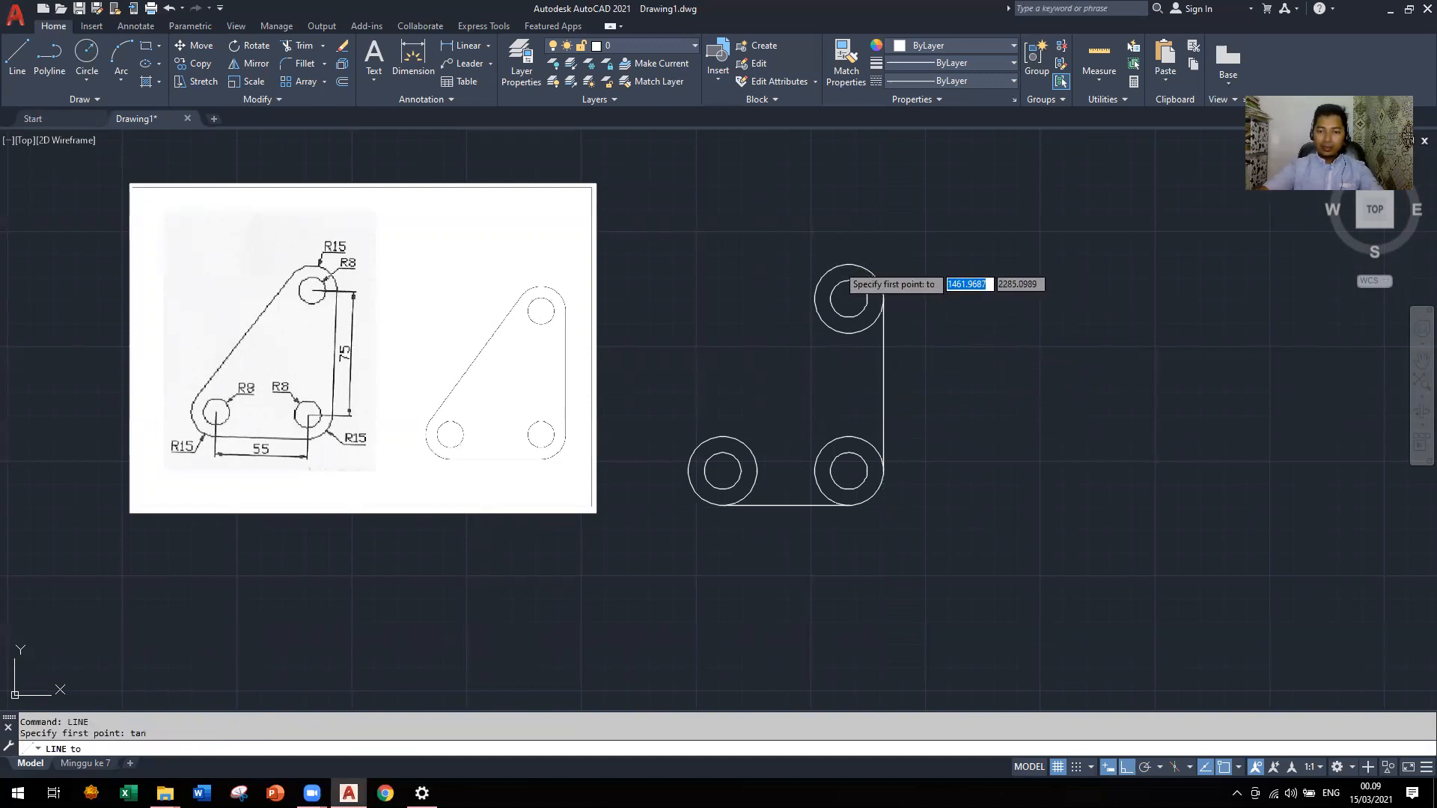
click(837, 264)
text(tan)
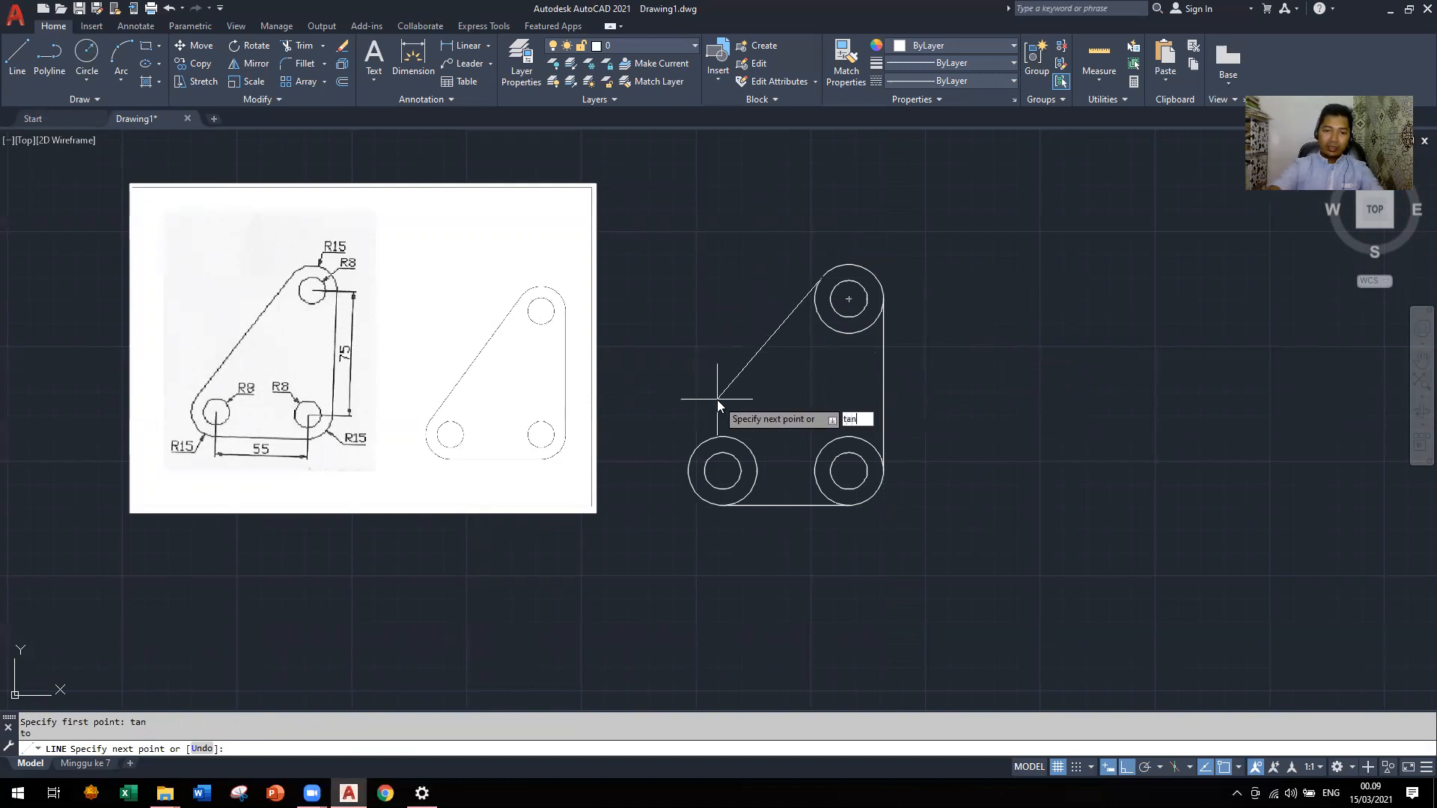
key(Return)
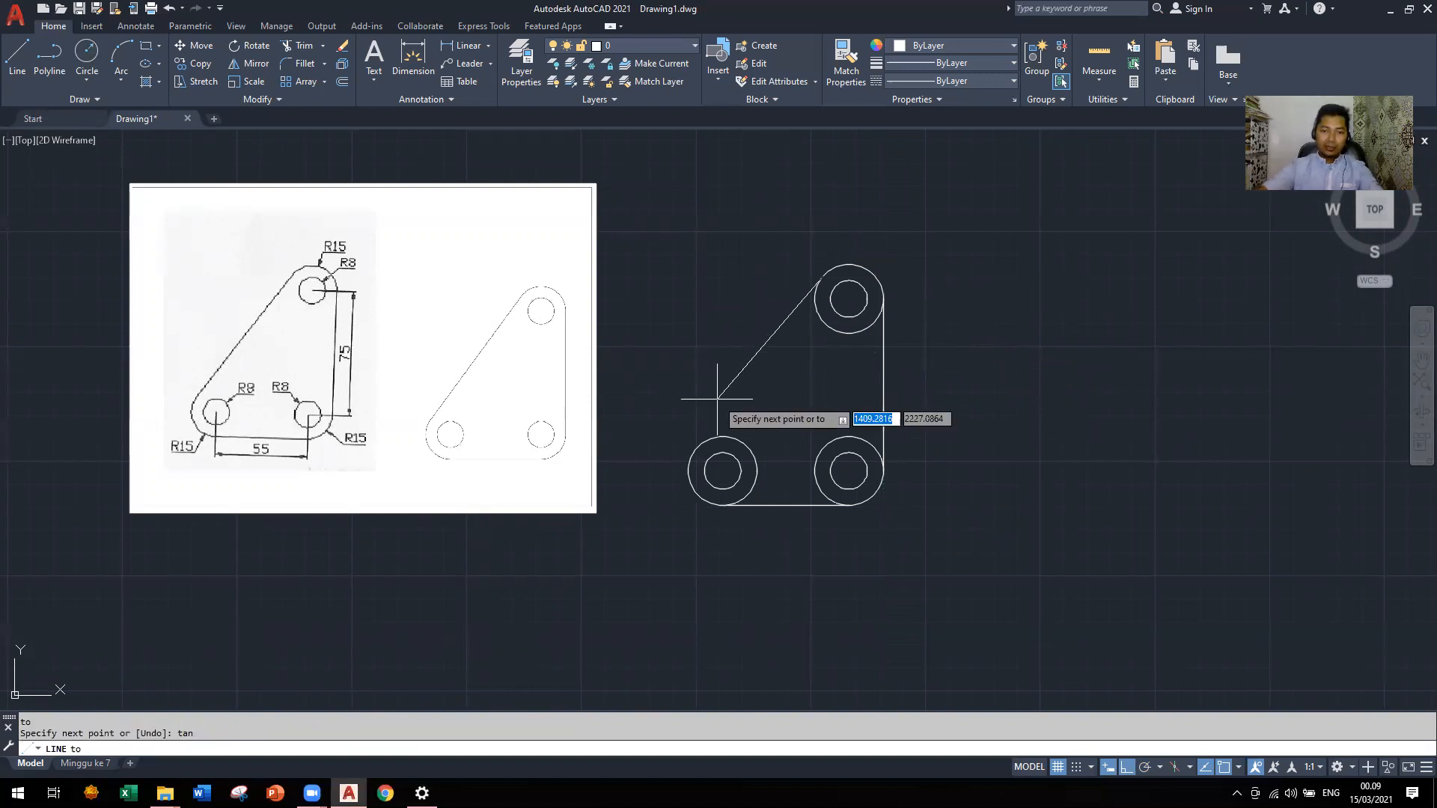
click(696, 447)
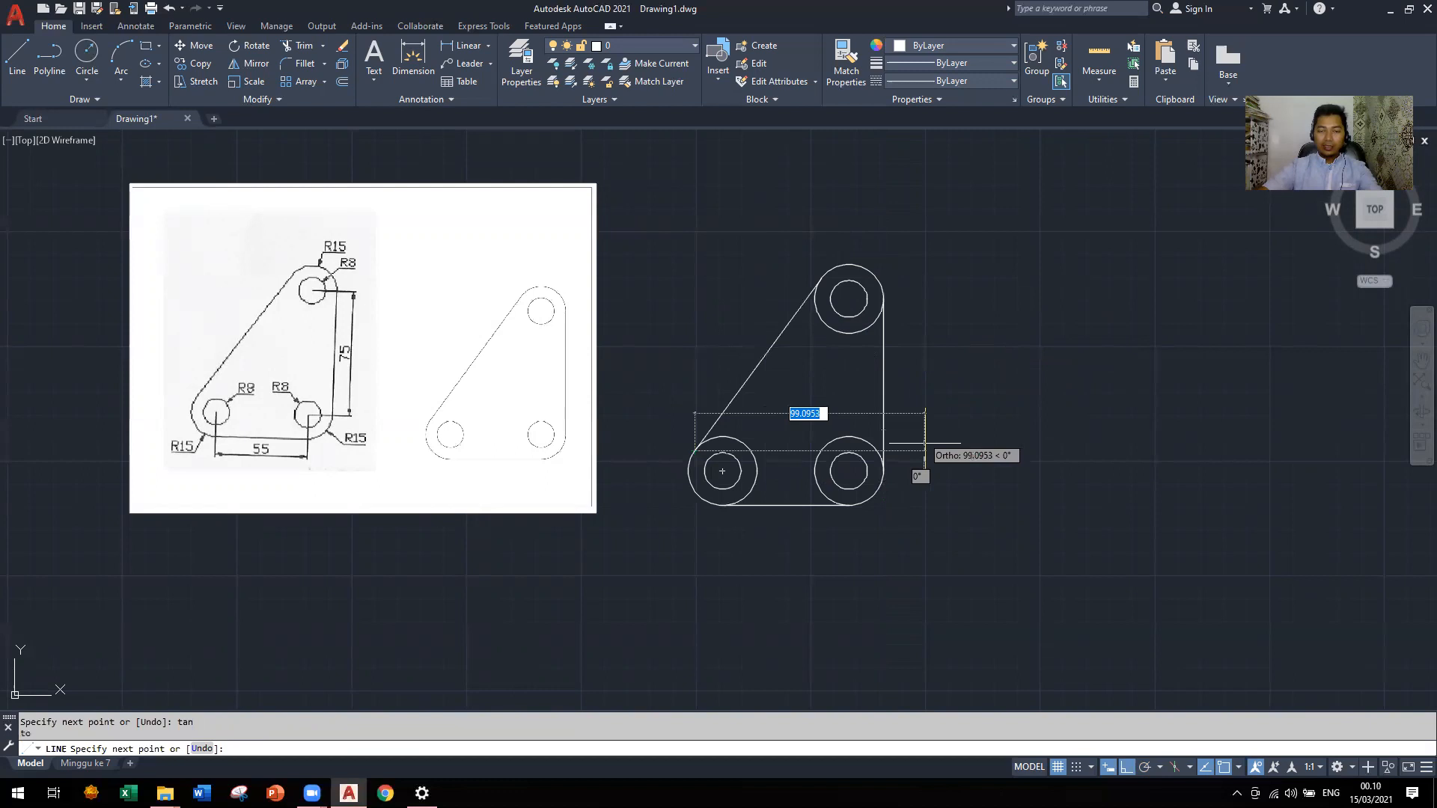
key(Escape)
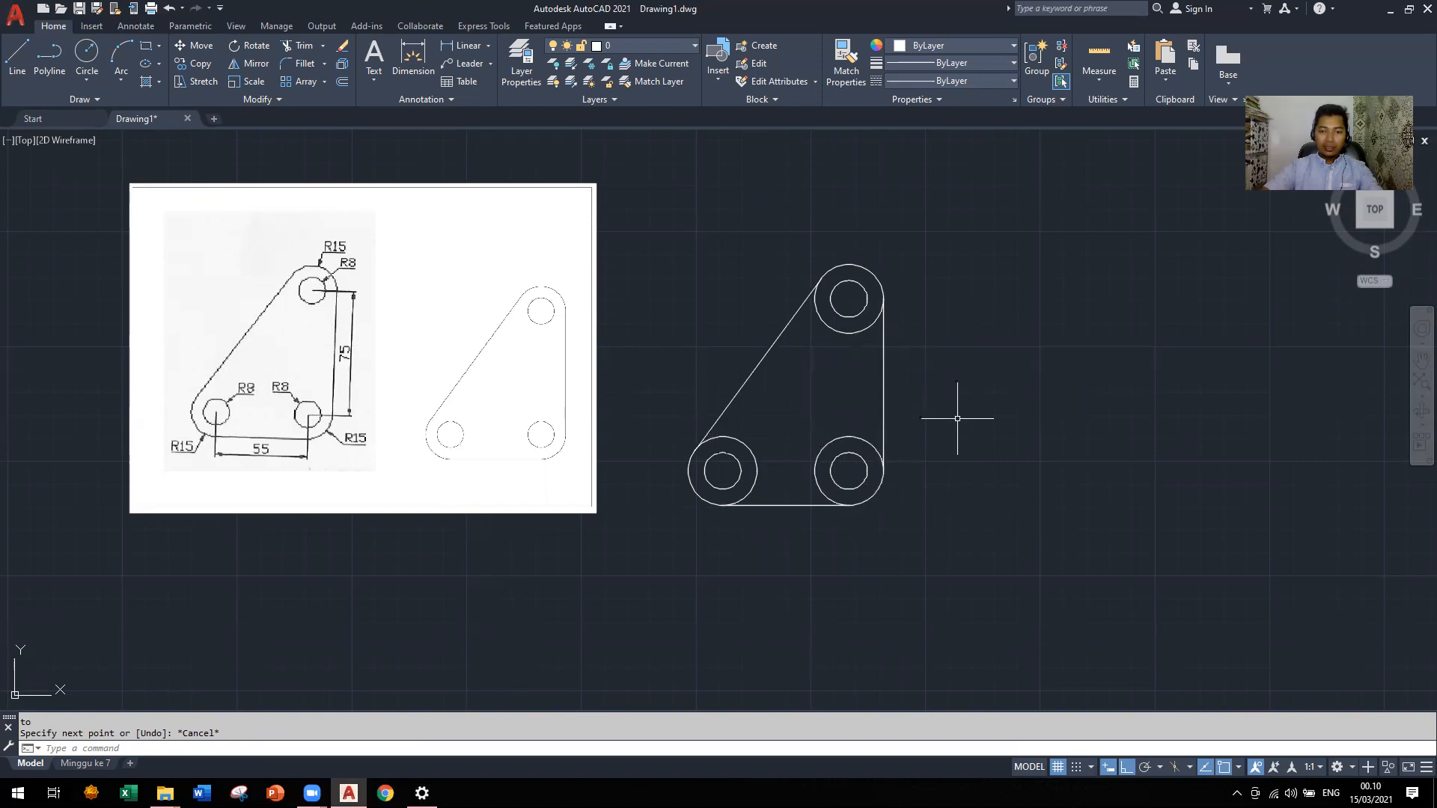
Trim the inner arcs of the top and two lower R15 circles between the tangent lines
text(TR)
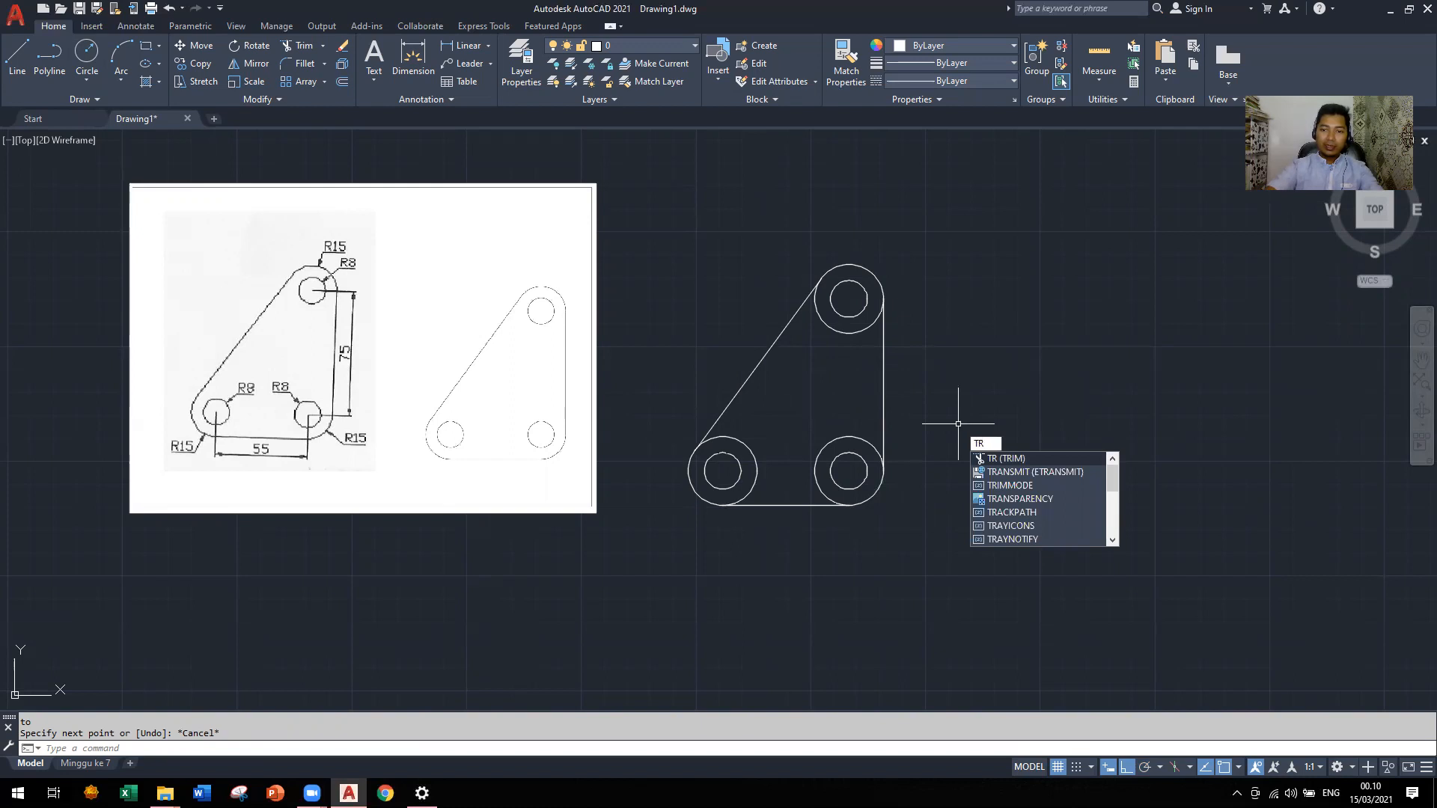
key(Return)
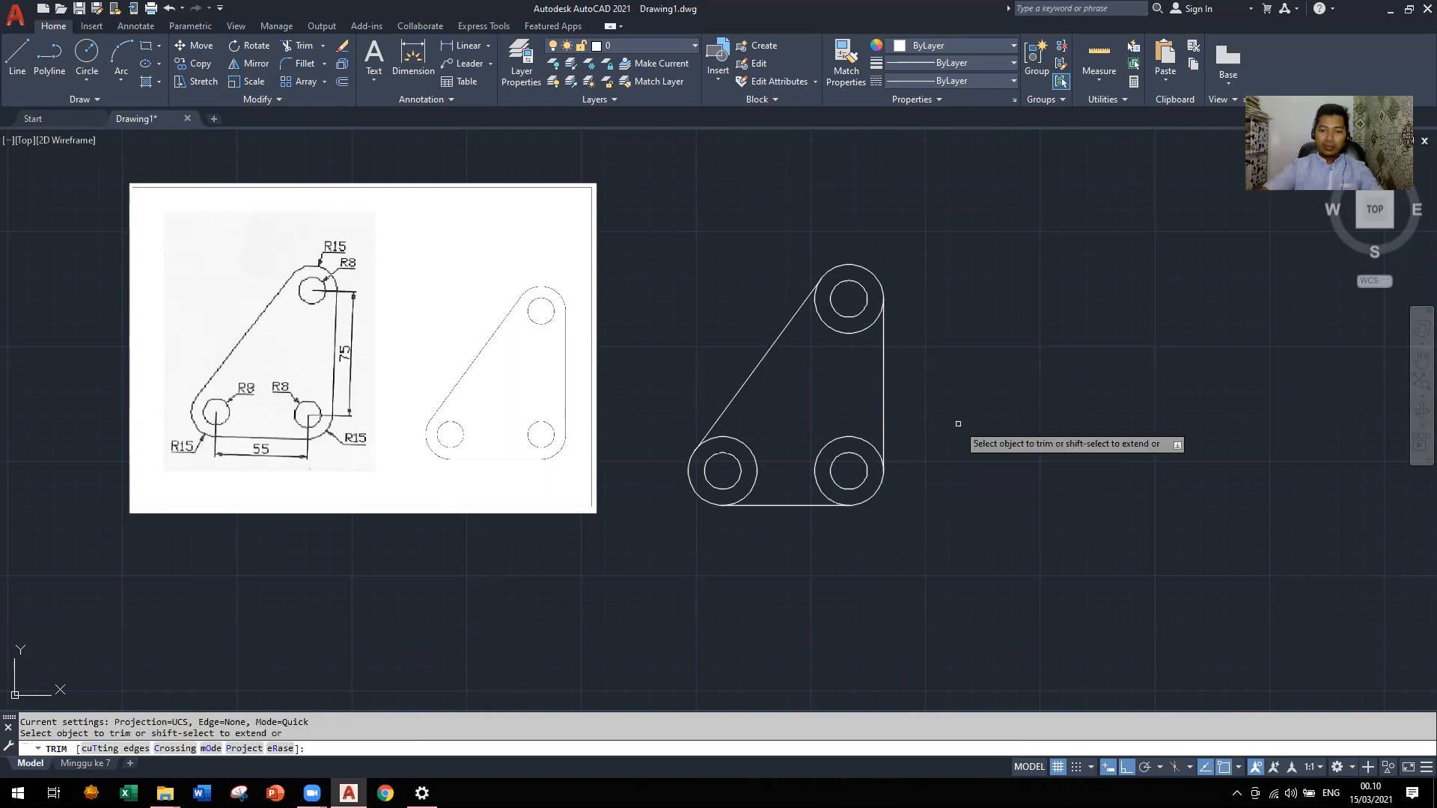
click(857, 330)
click(732, 438)
click(855, 437)
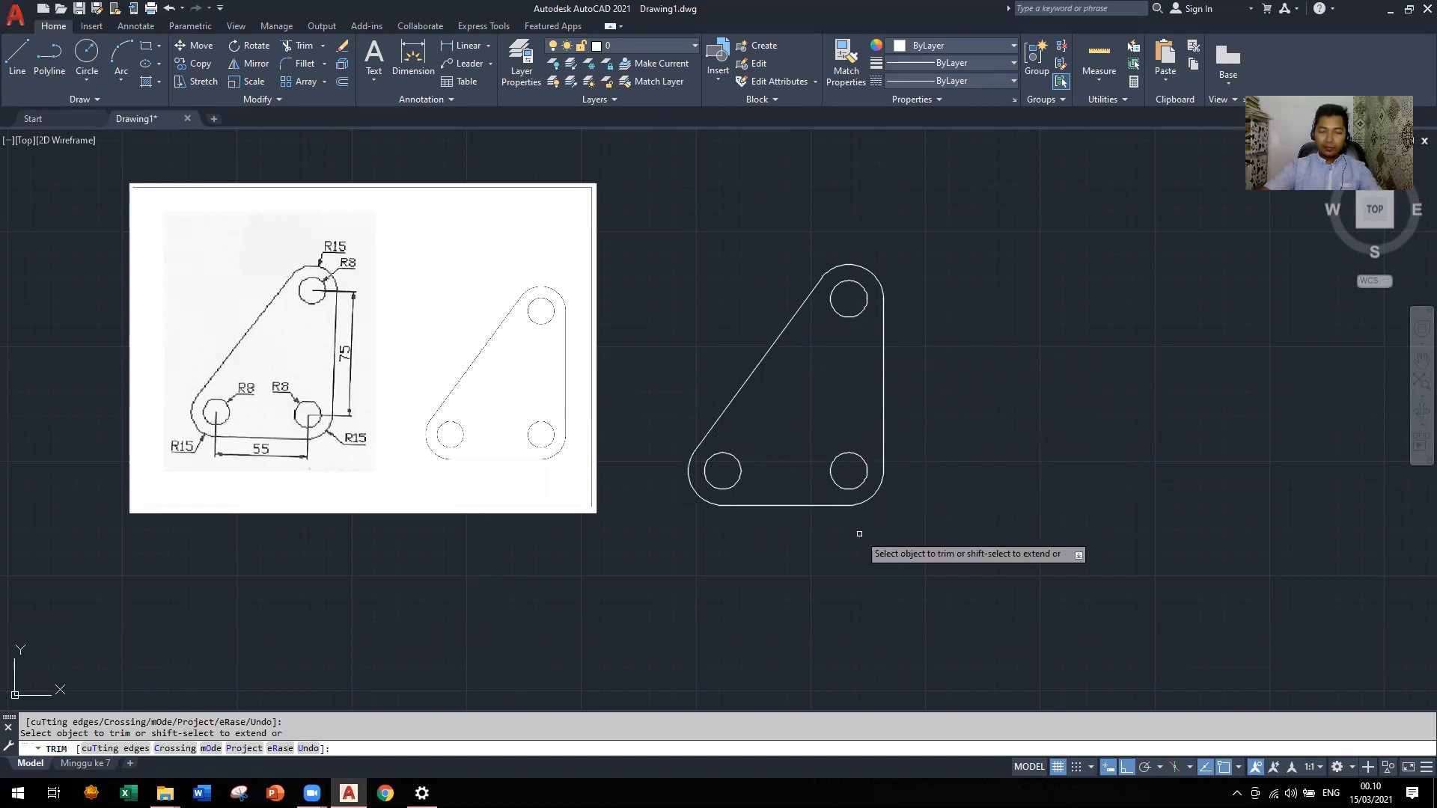
key(Escape)
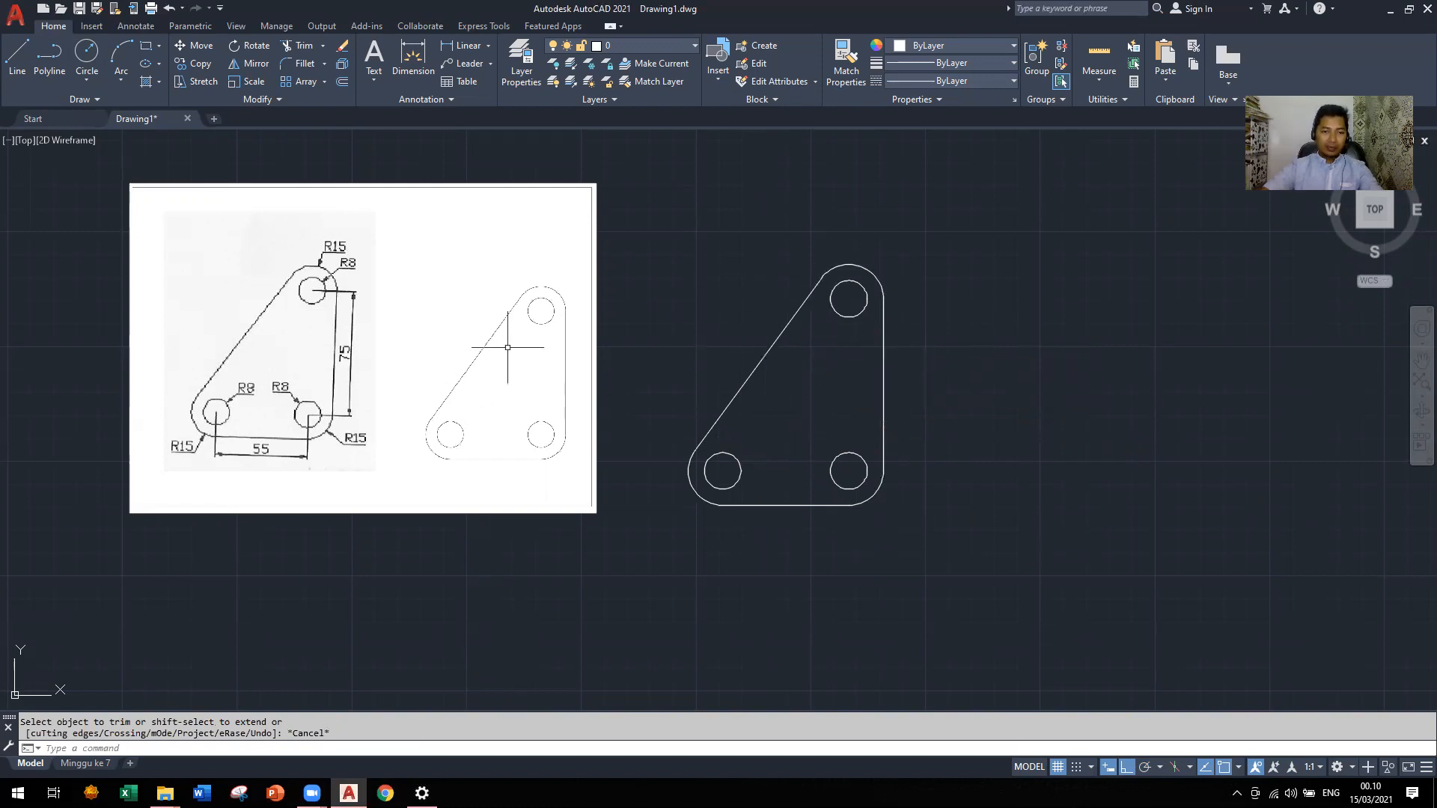
scroll(898, 205, down, 2)
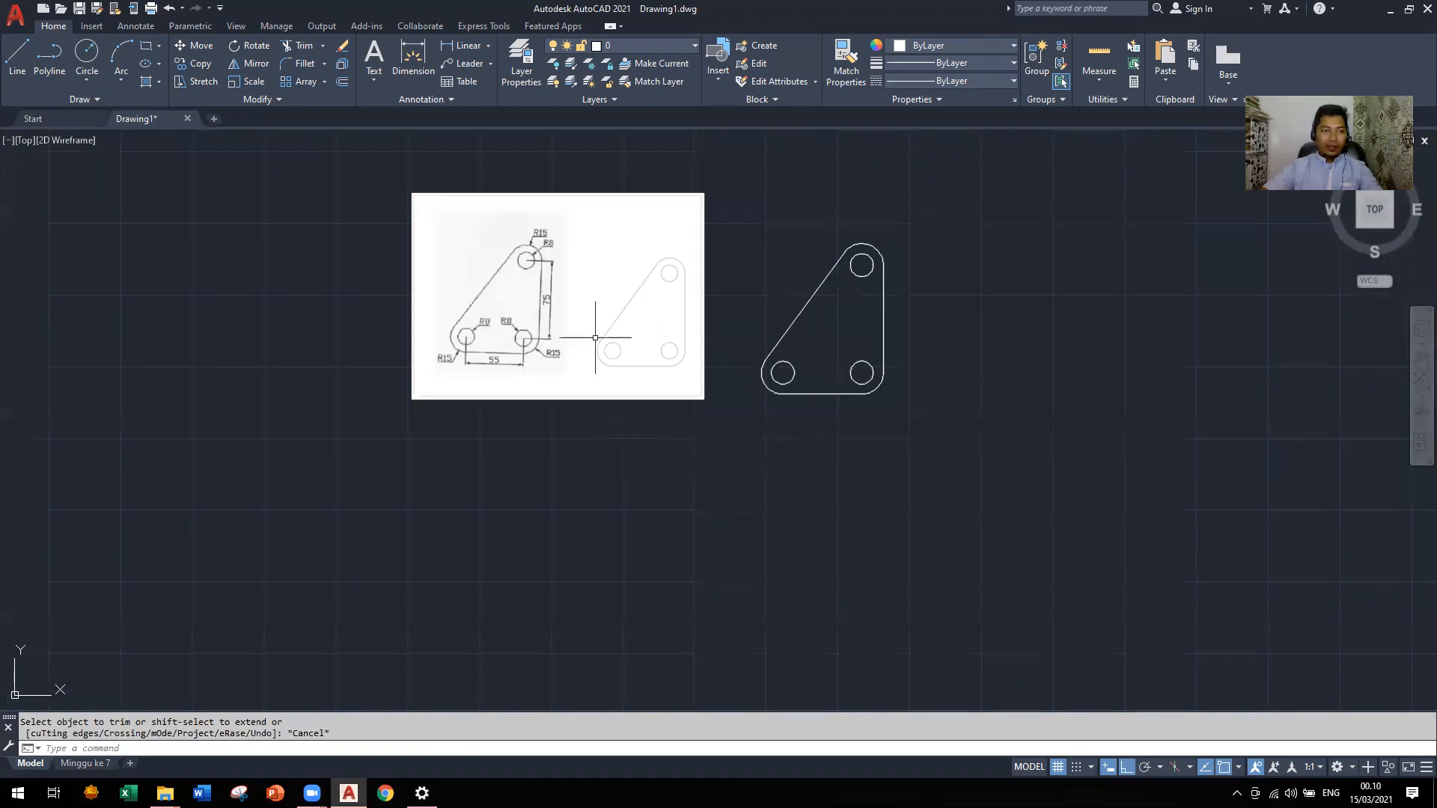
Attach image Praktikum 2D-Gambar 2_001, picking its insertion point and scale
click(104, 24)
click(270, 51)
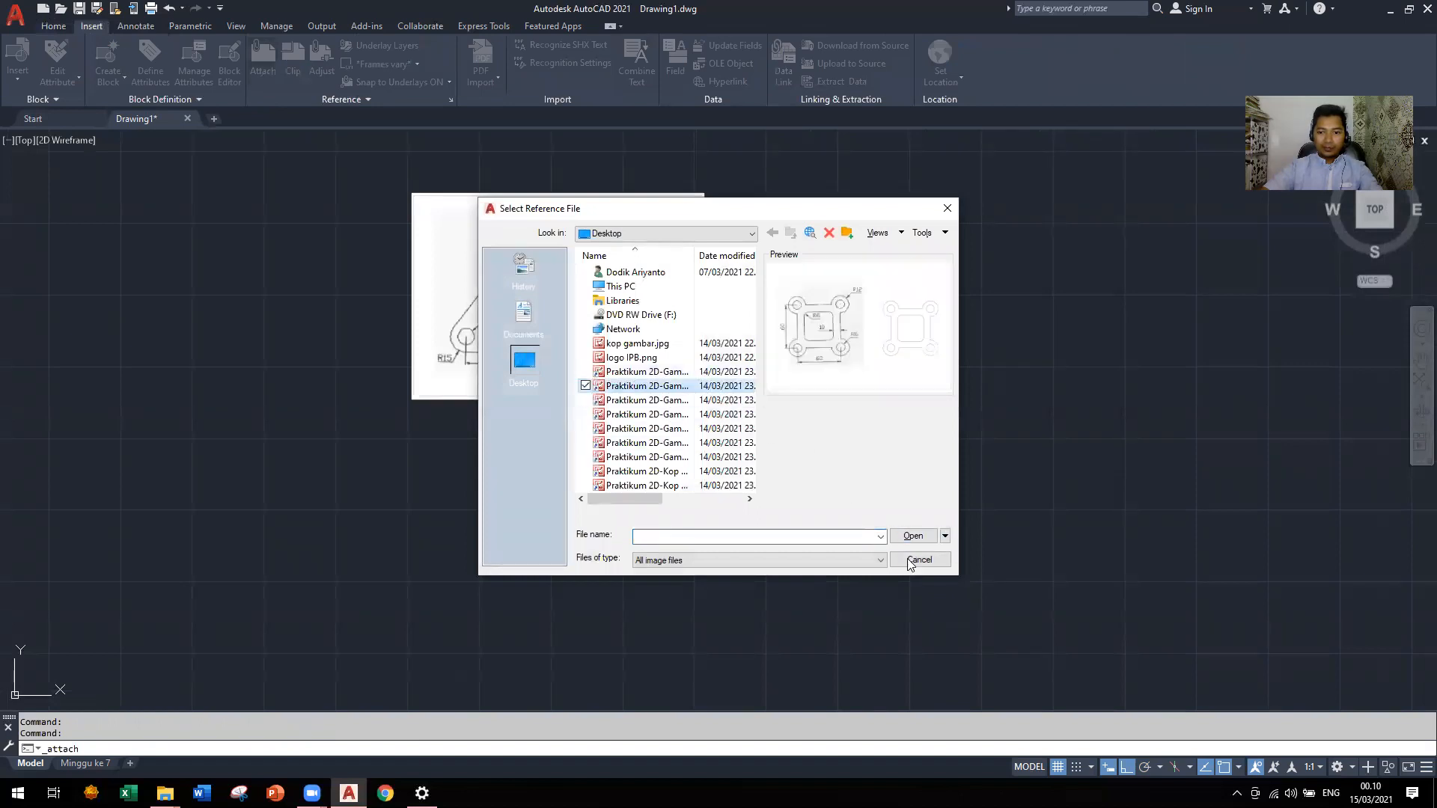
click(913, 536)
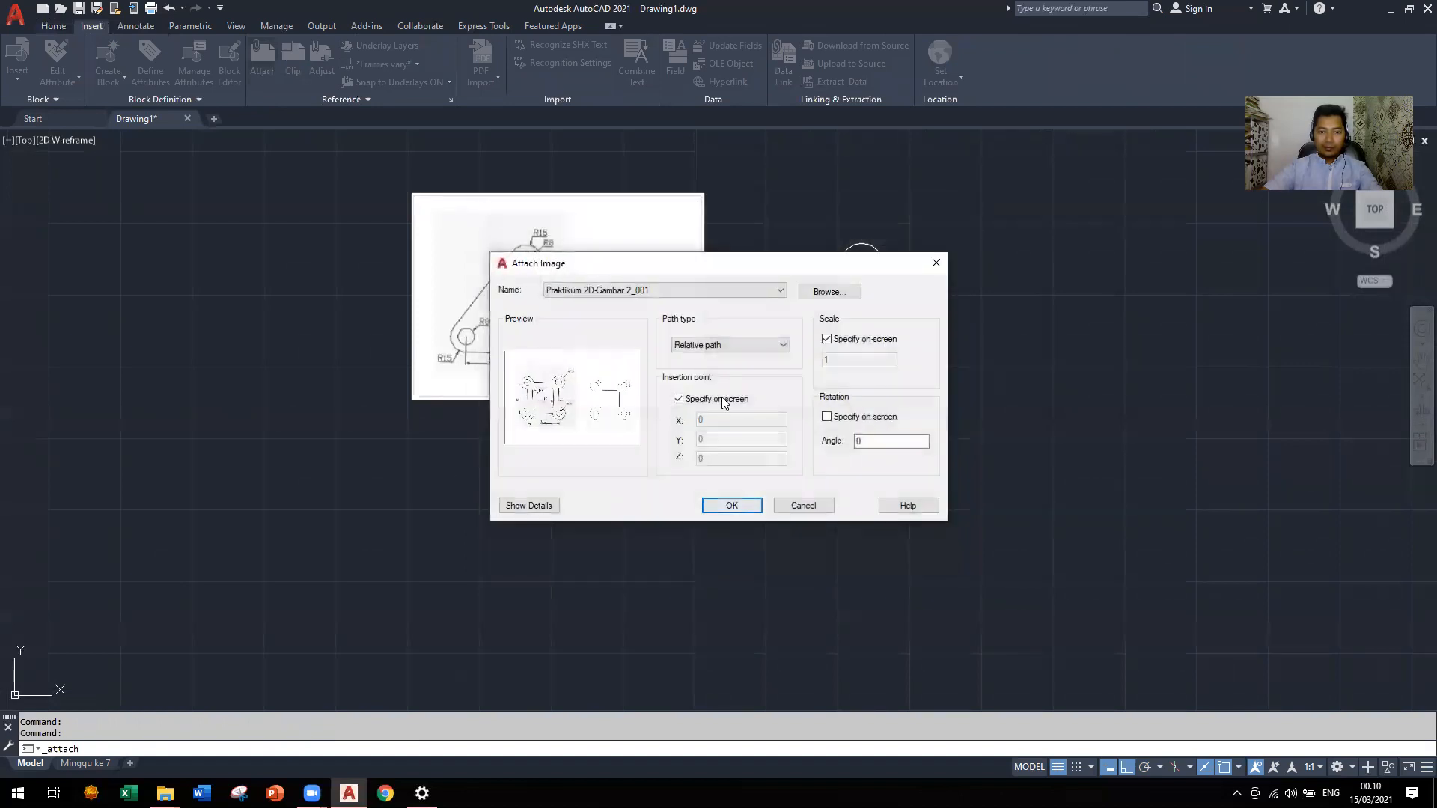
click(732, 506)
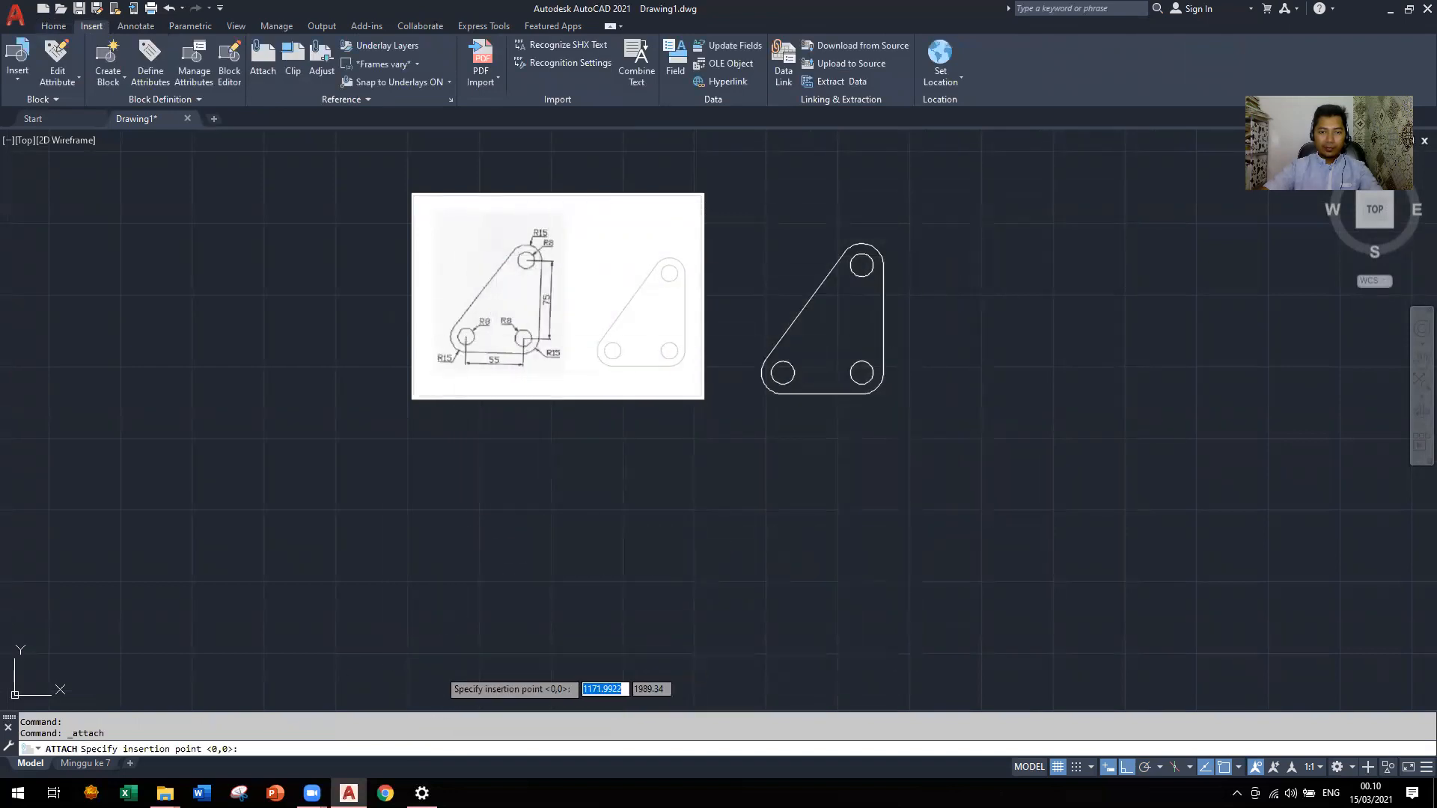
click(439, 668)
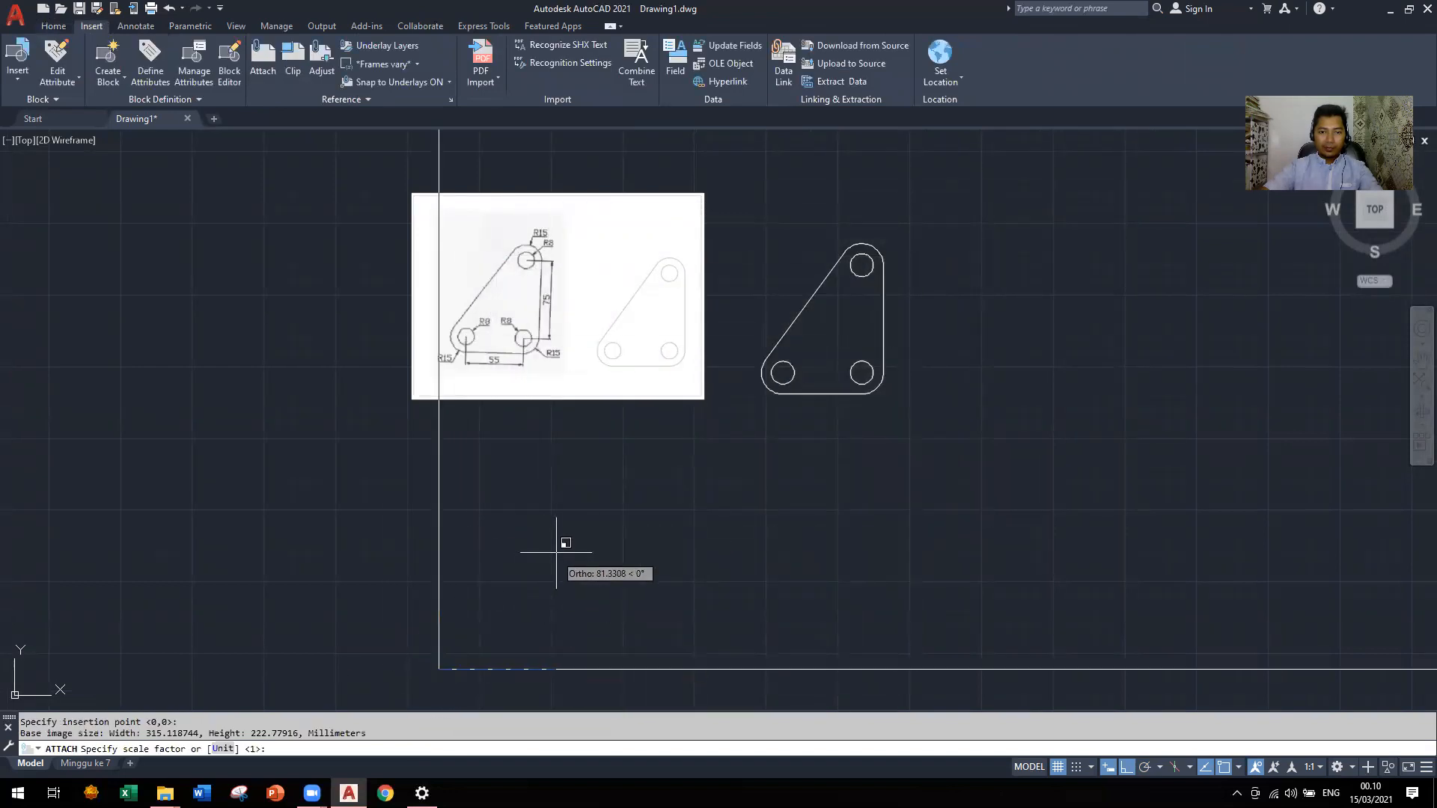
click(704, 193)
Try stretching the new image by its corner grip, cancelling both attempts
scroll(526, 566, up, 3)
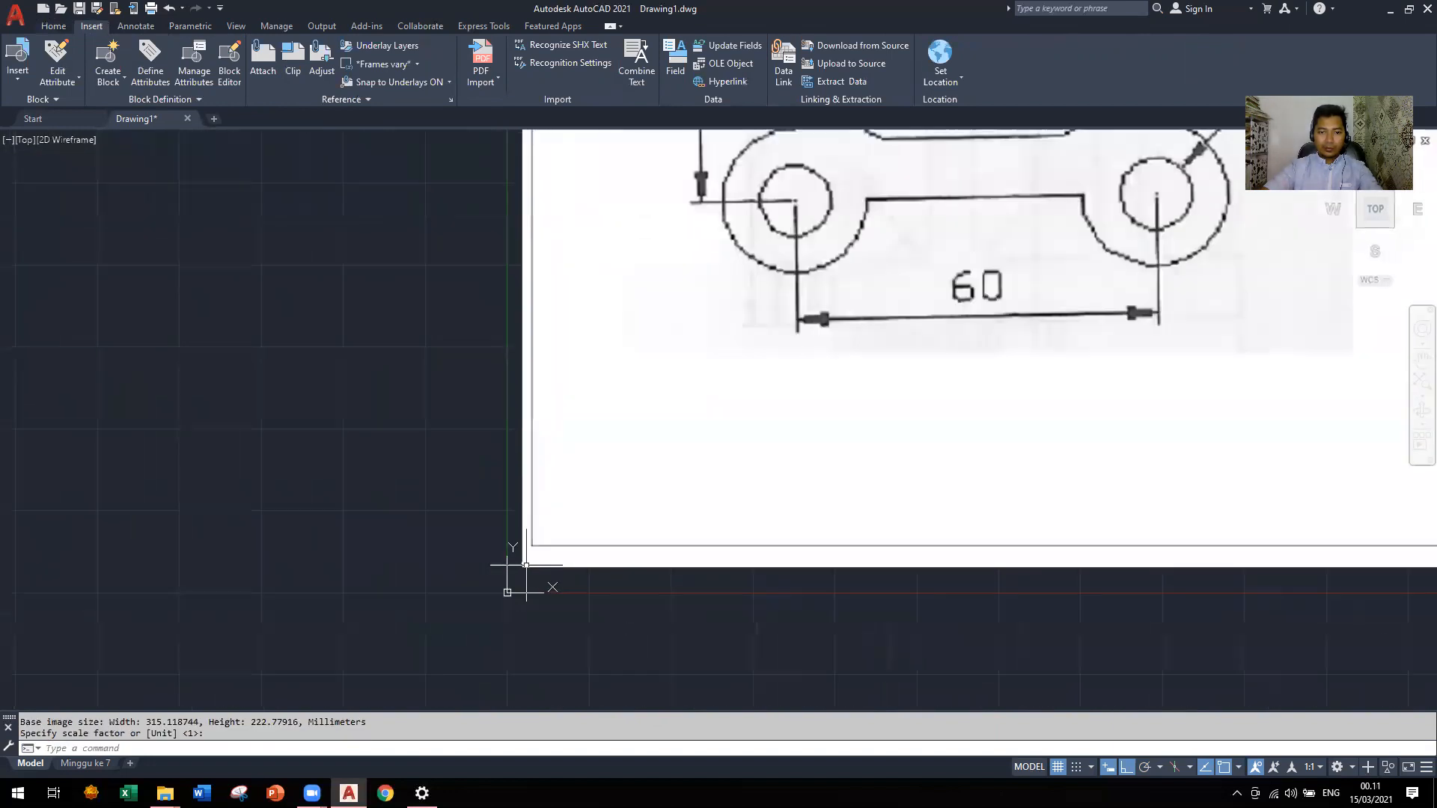
scroll(526, 565, down, 5)
click(675, 465)
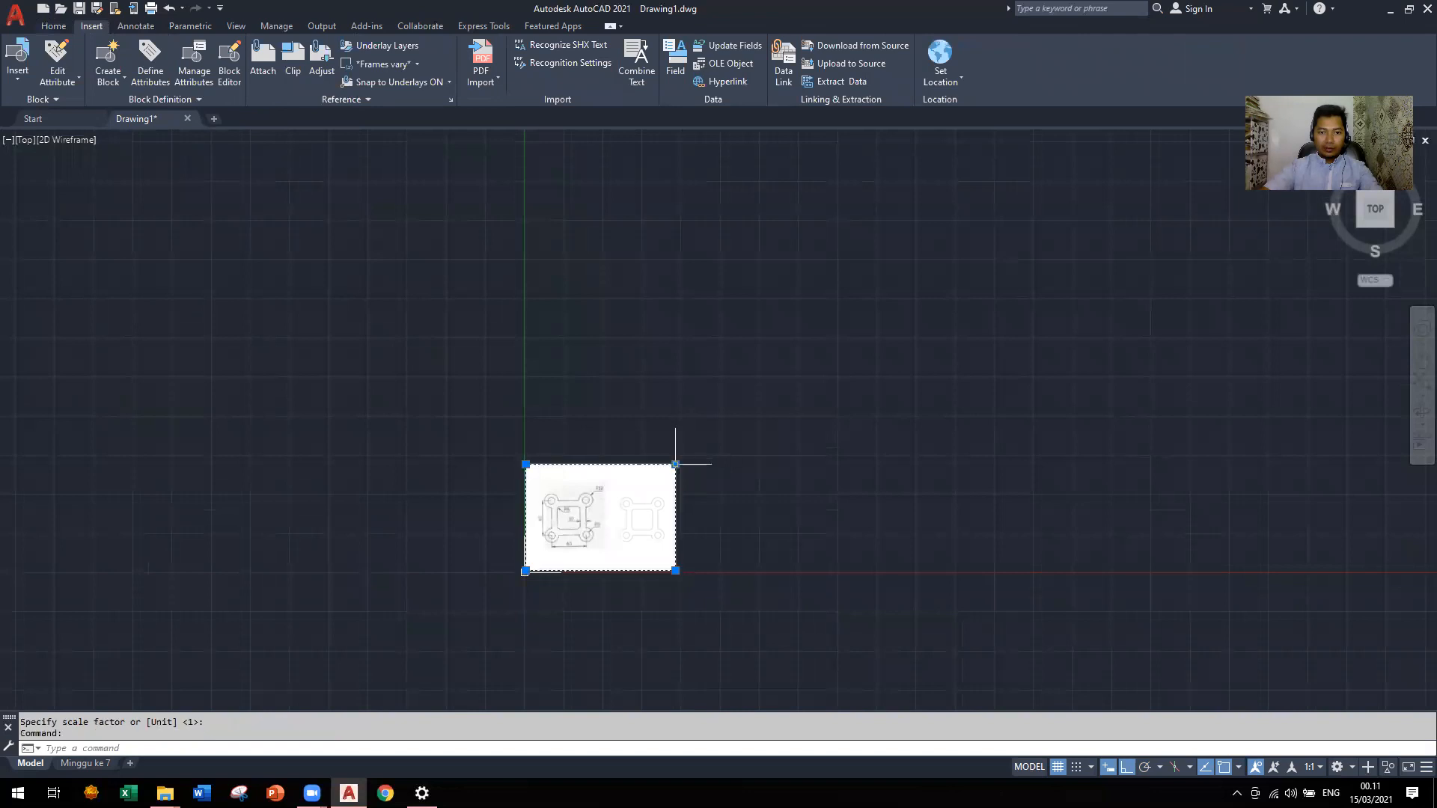
click(675, 464)
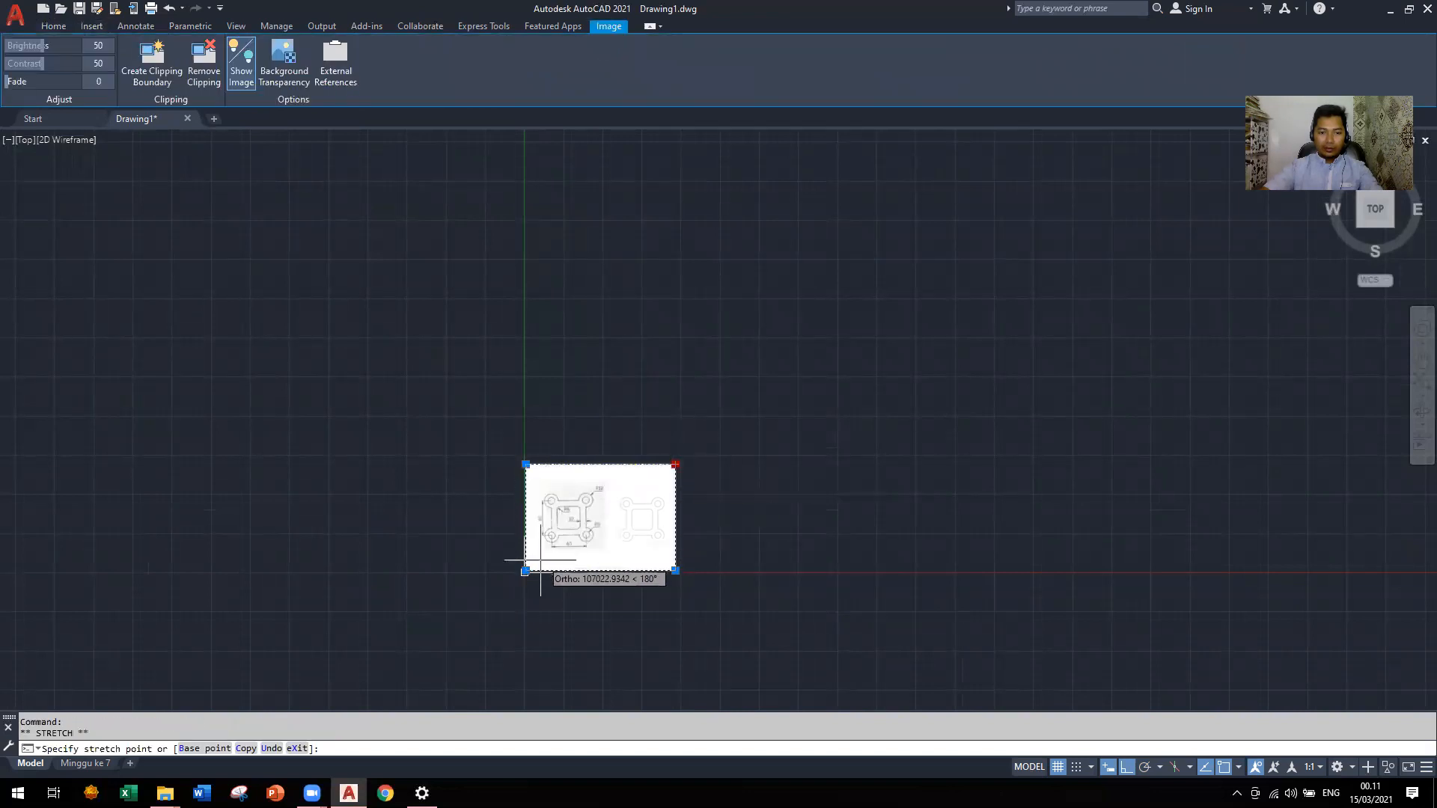
key(Escape)
click(676, 464)
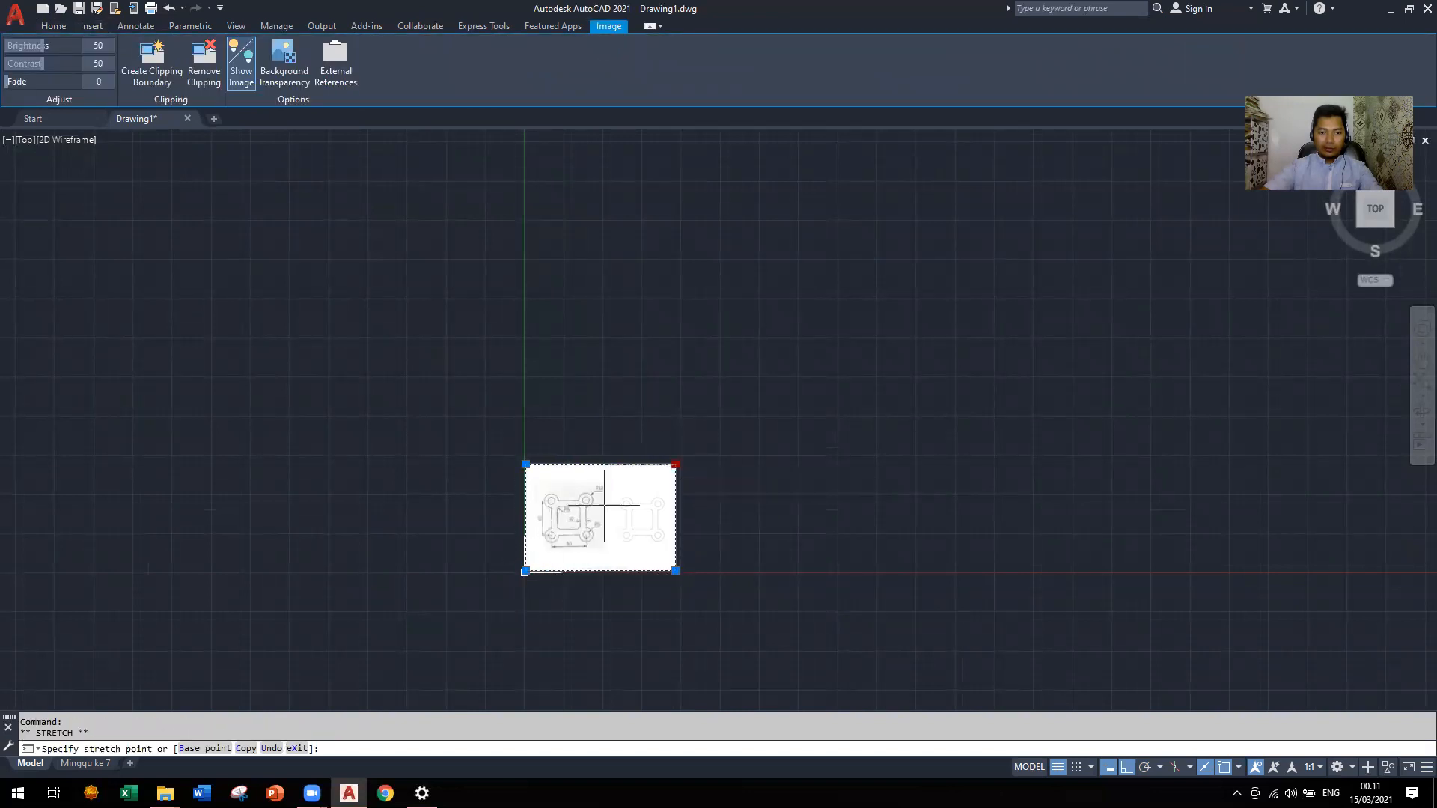
scroll(636, 486, up, 6)
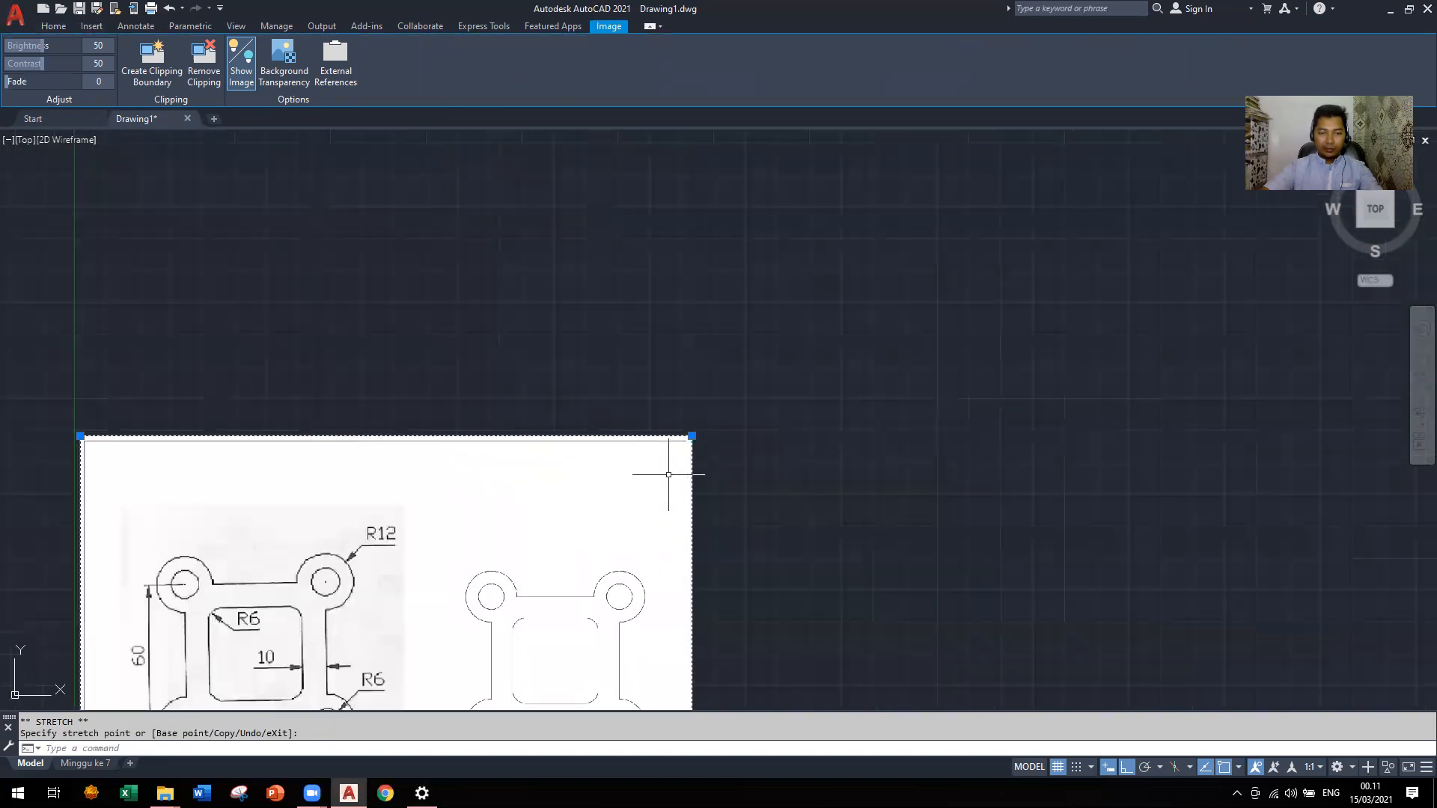
scroll(861, 315, down, 4)
scroll(823, 345, up, 2)
scroll(798, 352, up, 4)
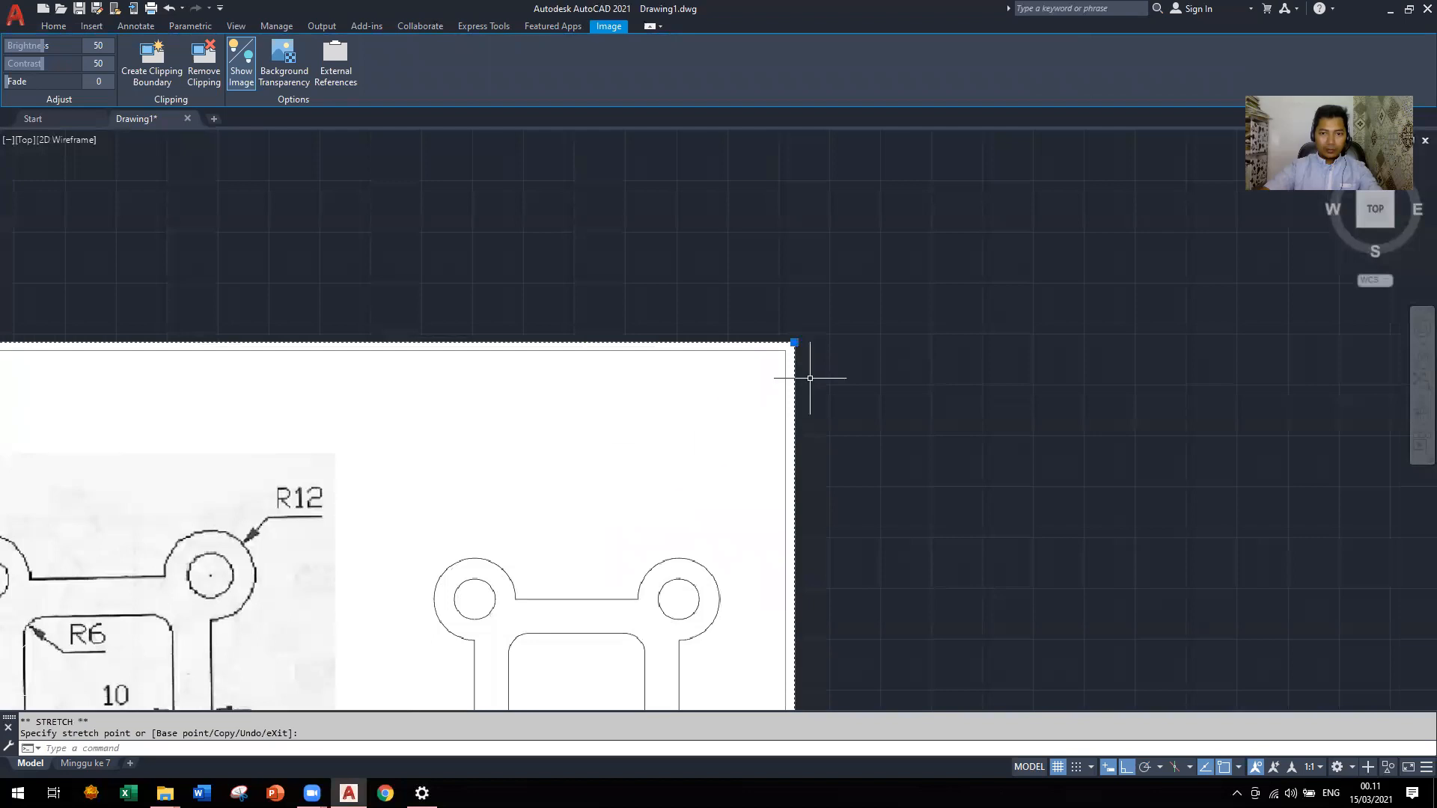
key(Escape)
Turn off Ortho and drag the image's top-right grip toward the lower left
click(794, 342)
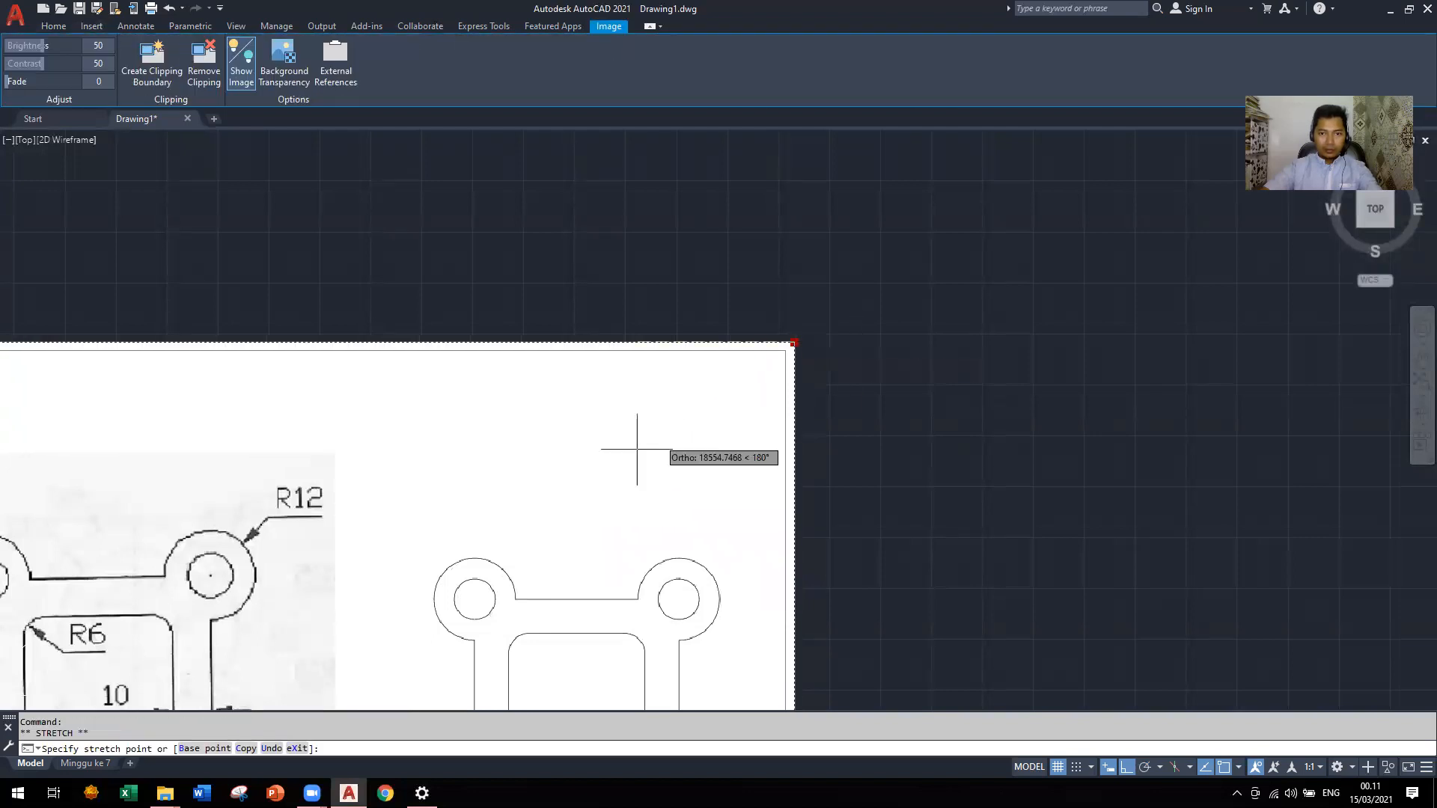
scroll(1038, 321, down, 7)
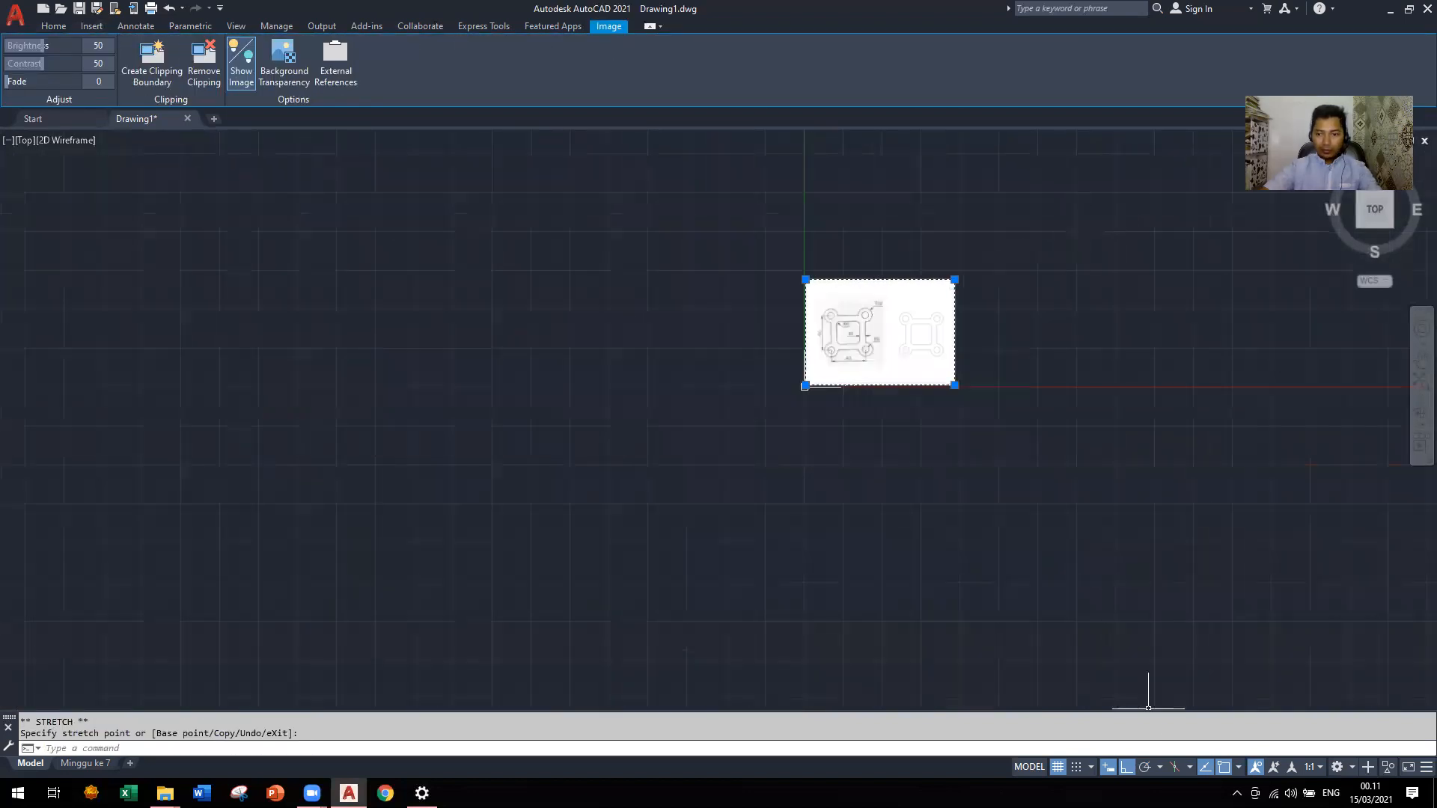
click(1127, 768)
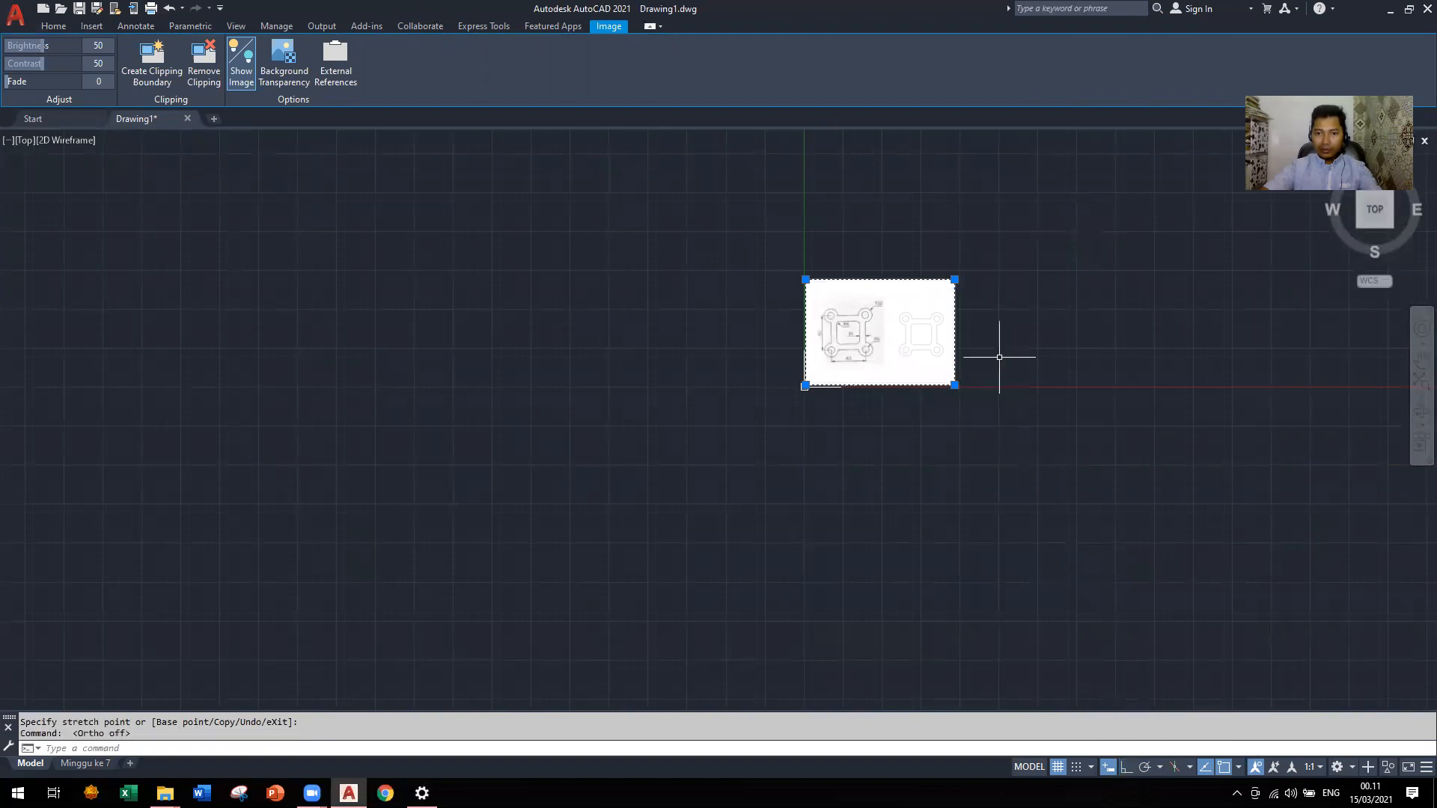
click(955, 280)
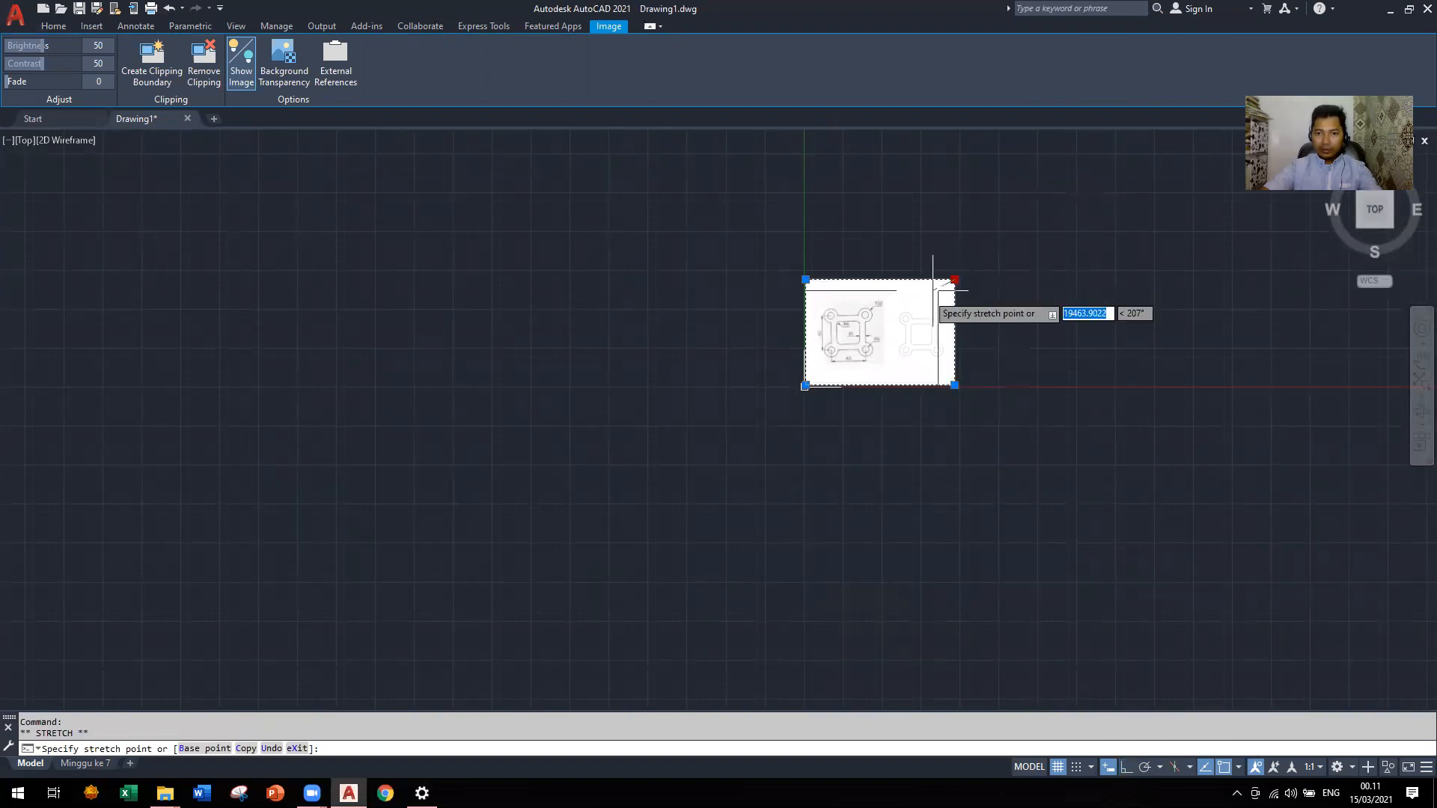
click(821, 370)
scroll(824, 372, up, 10)
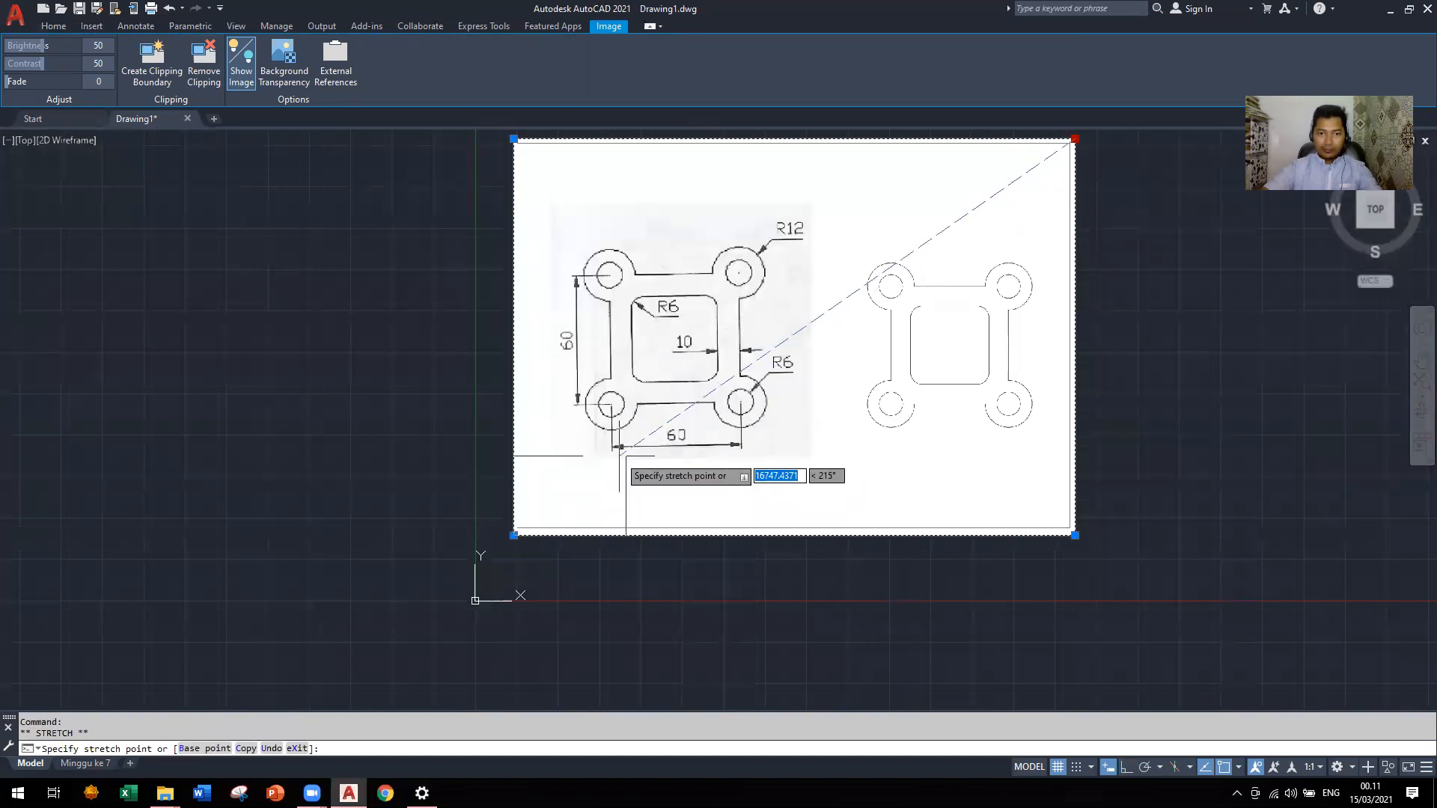
scroll(497, 546, up, 8)
scroll(550, 521, down, 4)
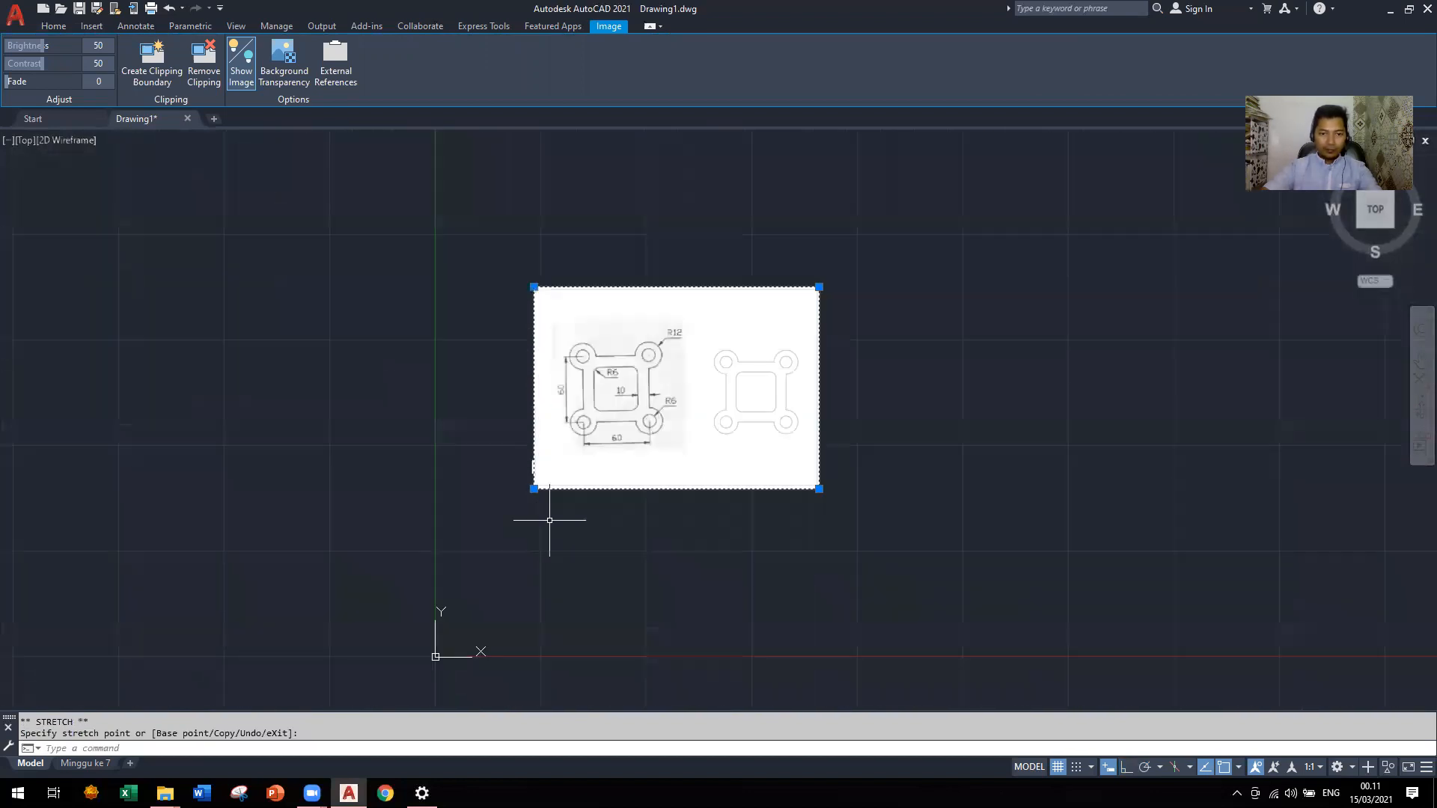
Shrink the plate image further with two more corner-grip drags, then zoom to inspect it
click(819, 287)
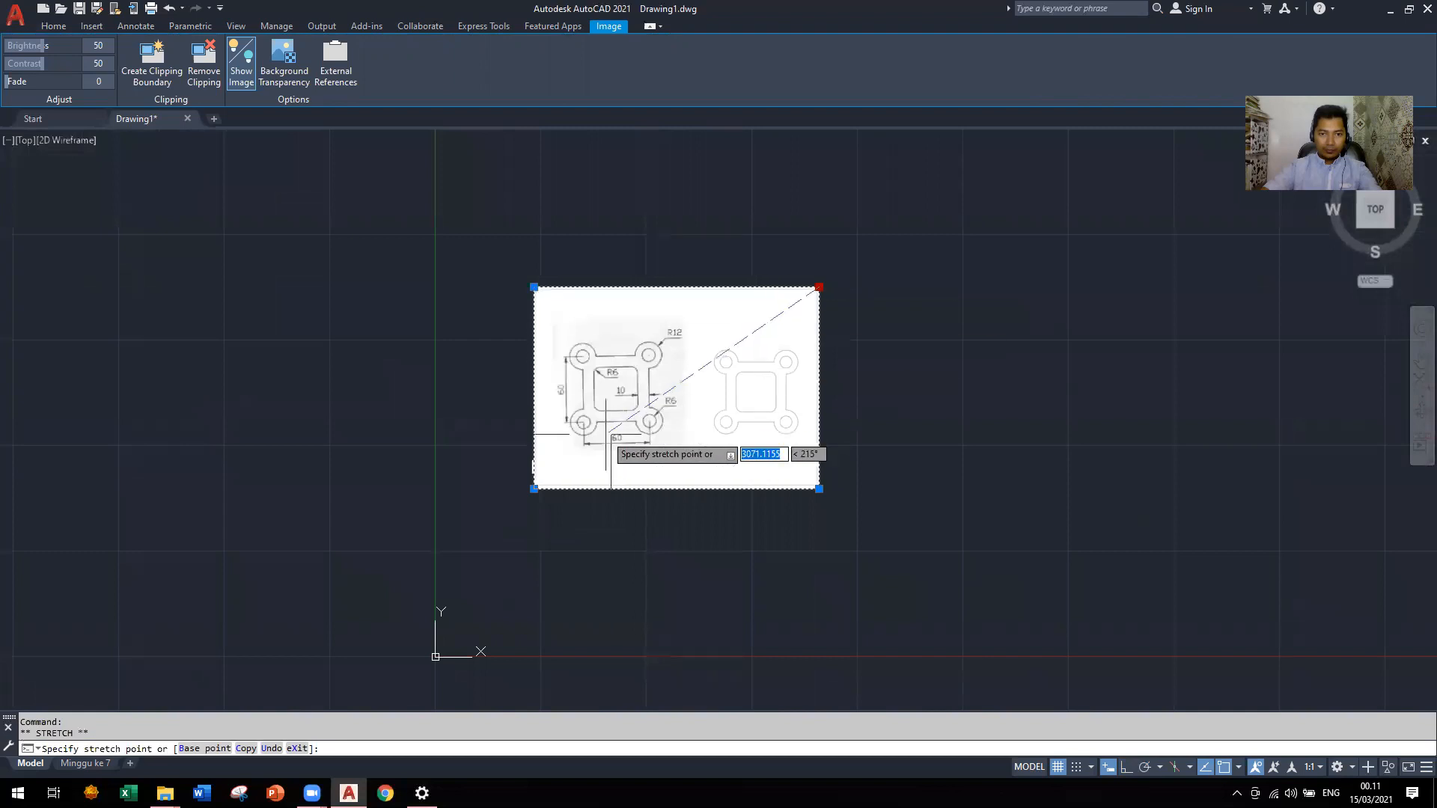
click(554, 471)
scroll(567, 469, up, 6)
scroll(459, 550, up, 8)
scroll(470, 544, down, 4)
click(665, 351)
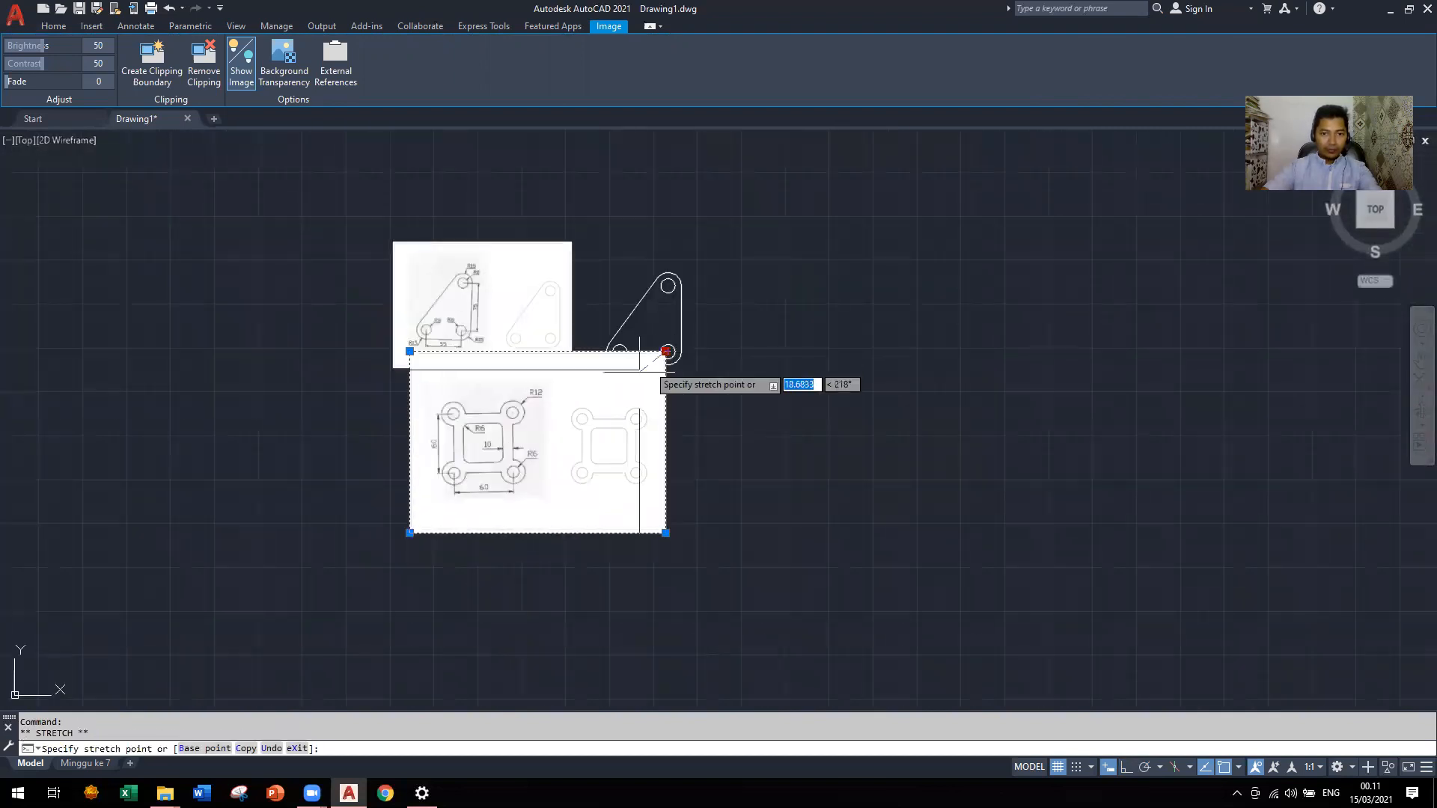
click(567, 419)
scroll(479, 470, up, 4)
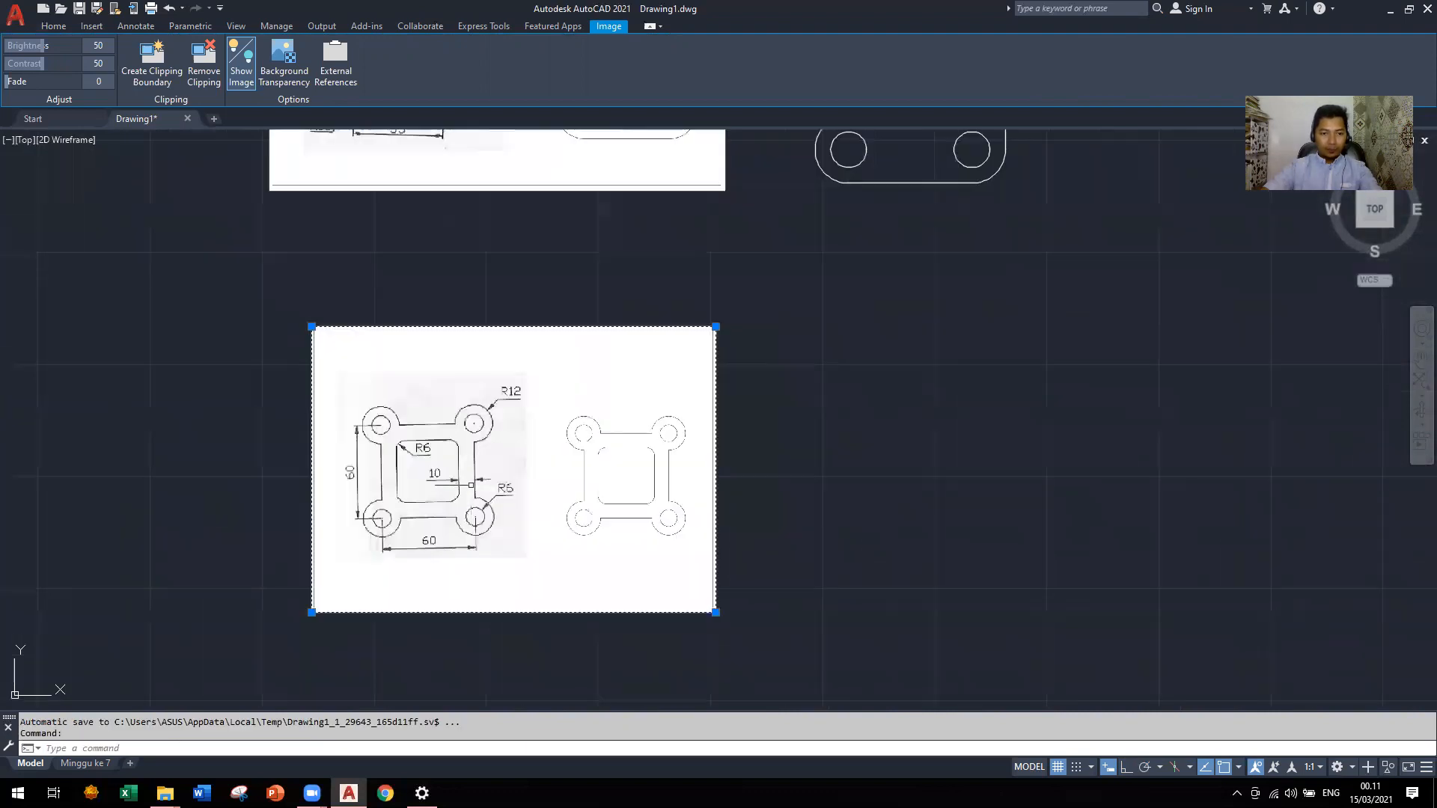
scroll(322, 471, up, 3)
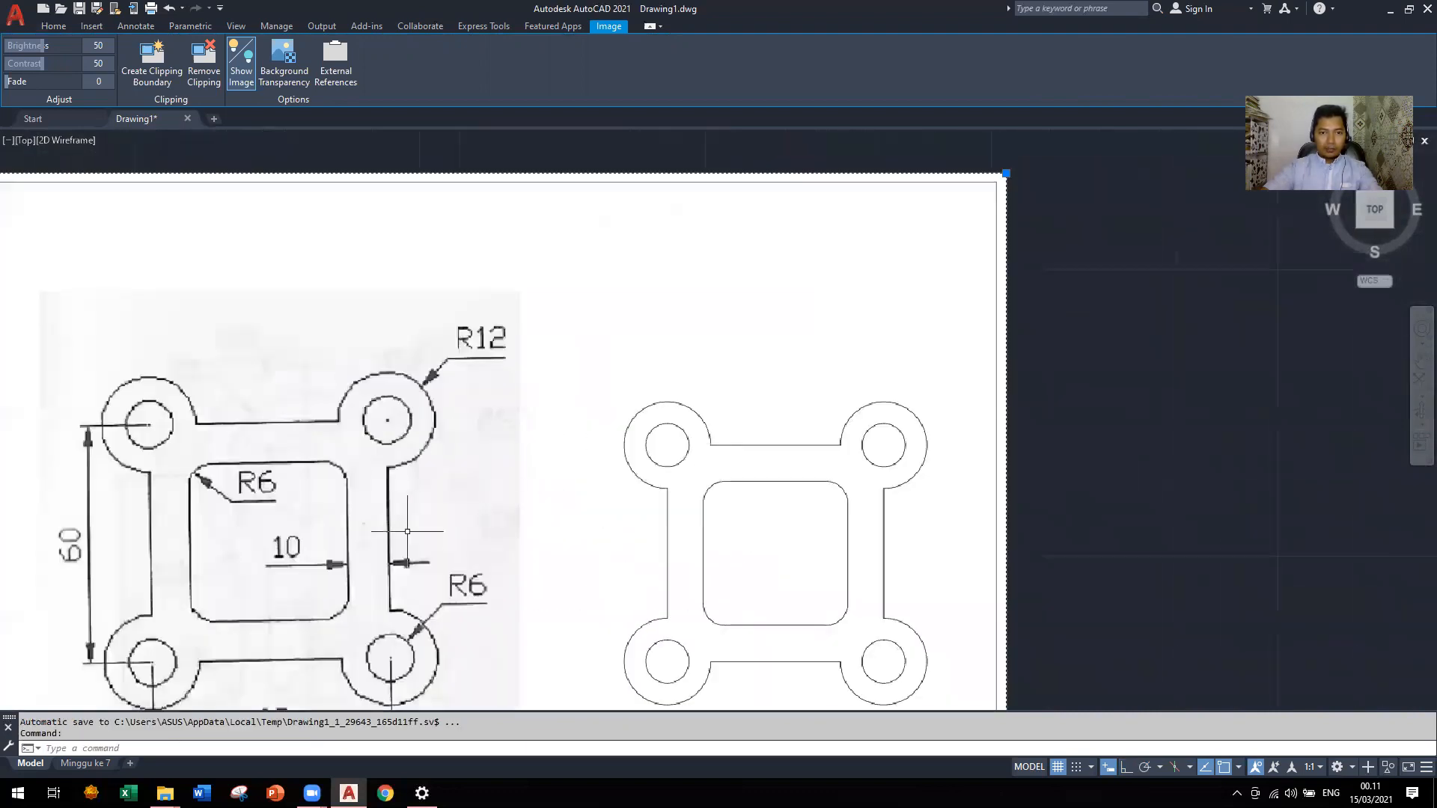
scroll(442, 462, down, 3)
scroll(442, 461, down, 4)
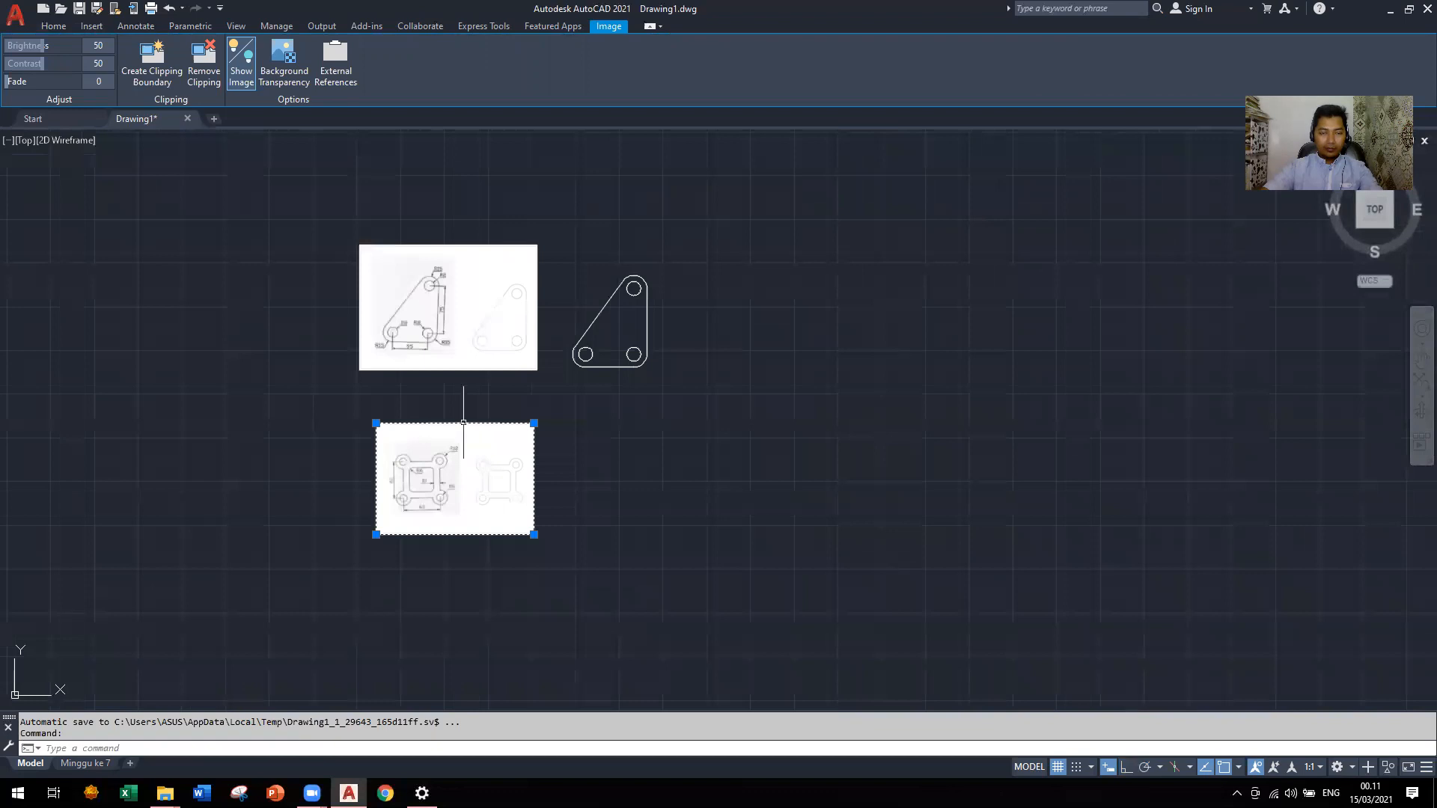
scroll(432, 484, up, 6)
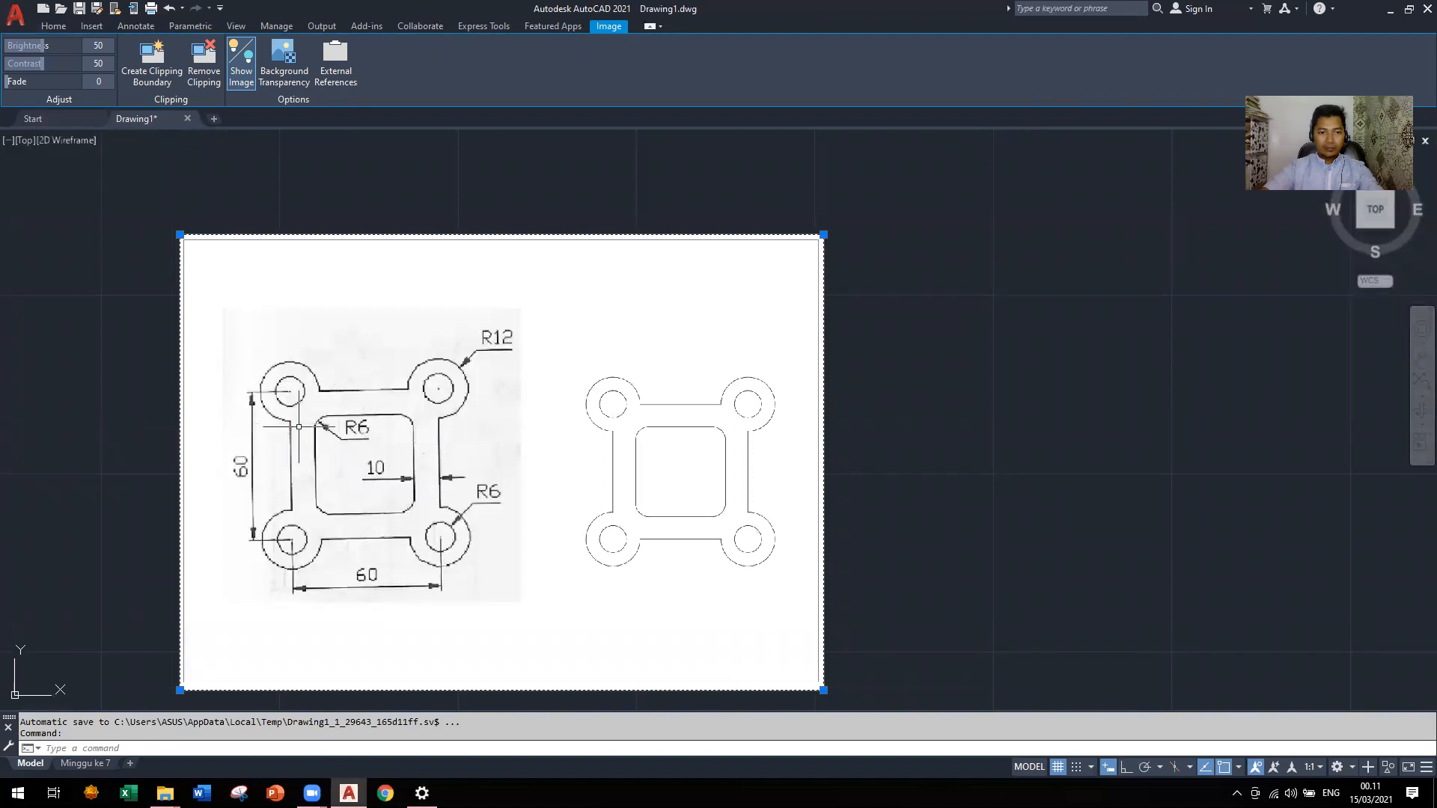
scroll(299, 427, down, 2)
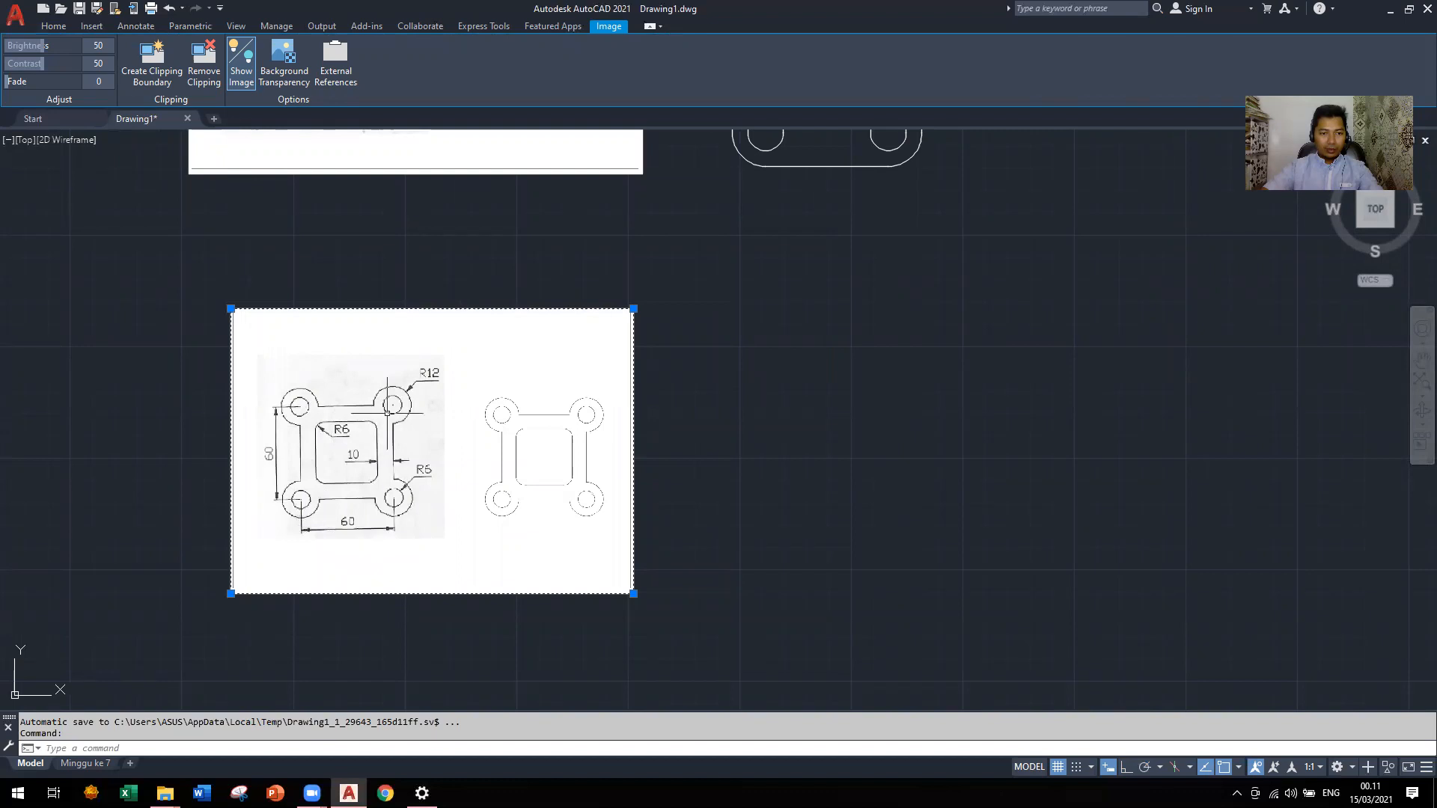
scroll(327, 470, up, 1)
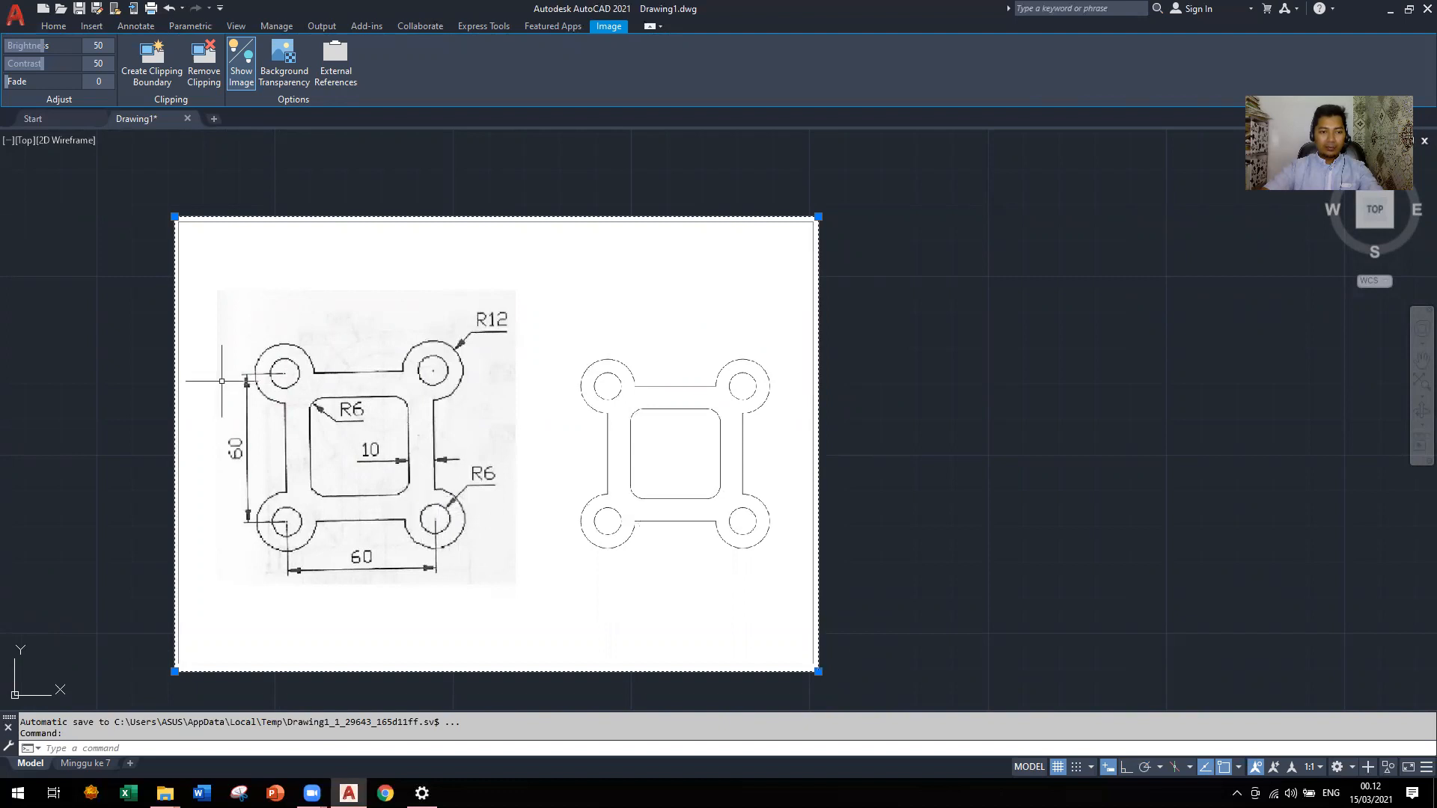
scroll(227, 372, down, 4)
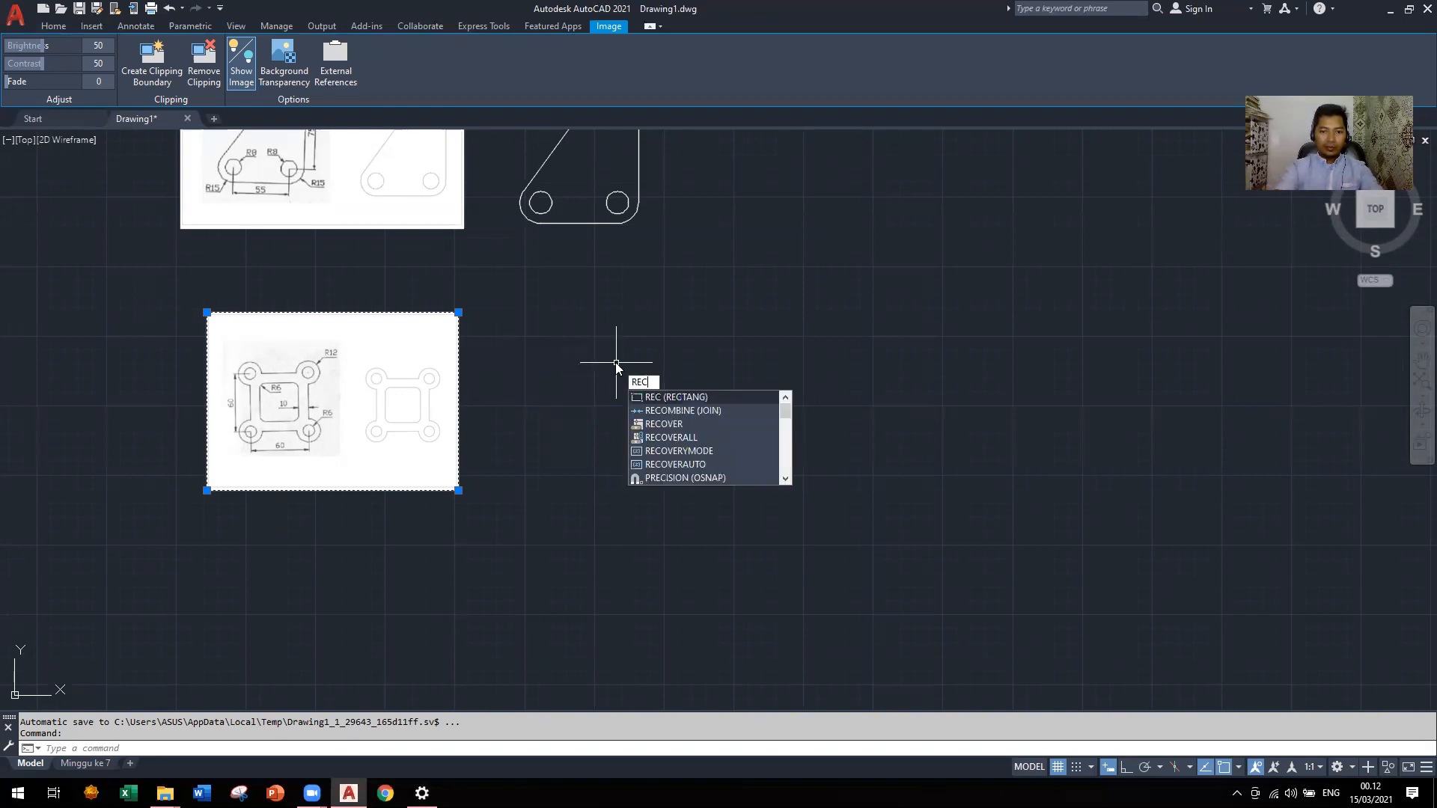
Draw a 60 by 60 square rectangle beside the plate reference image
key(Return)
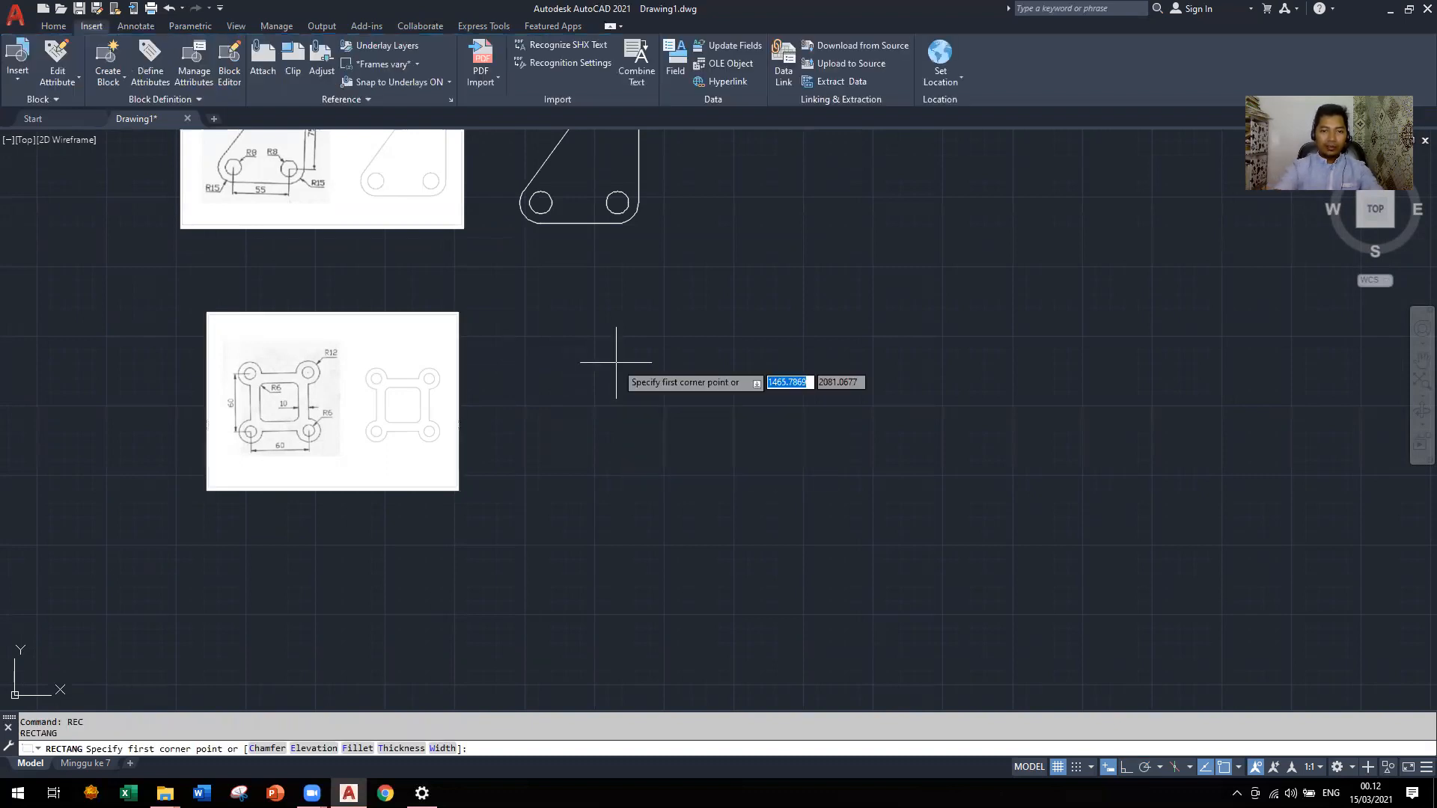
click(575, 442)
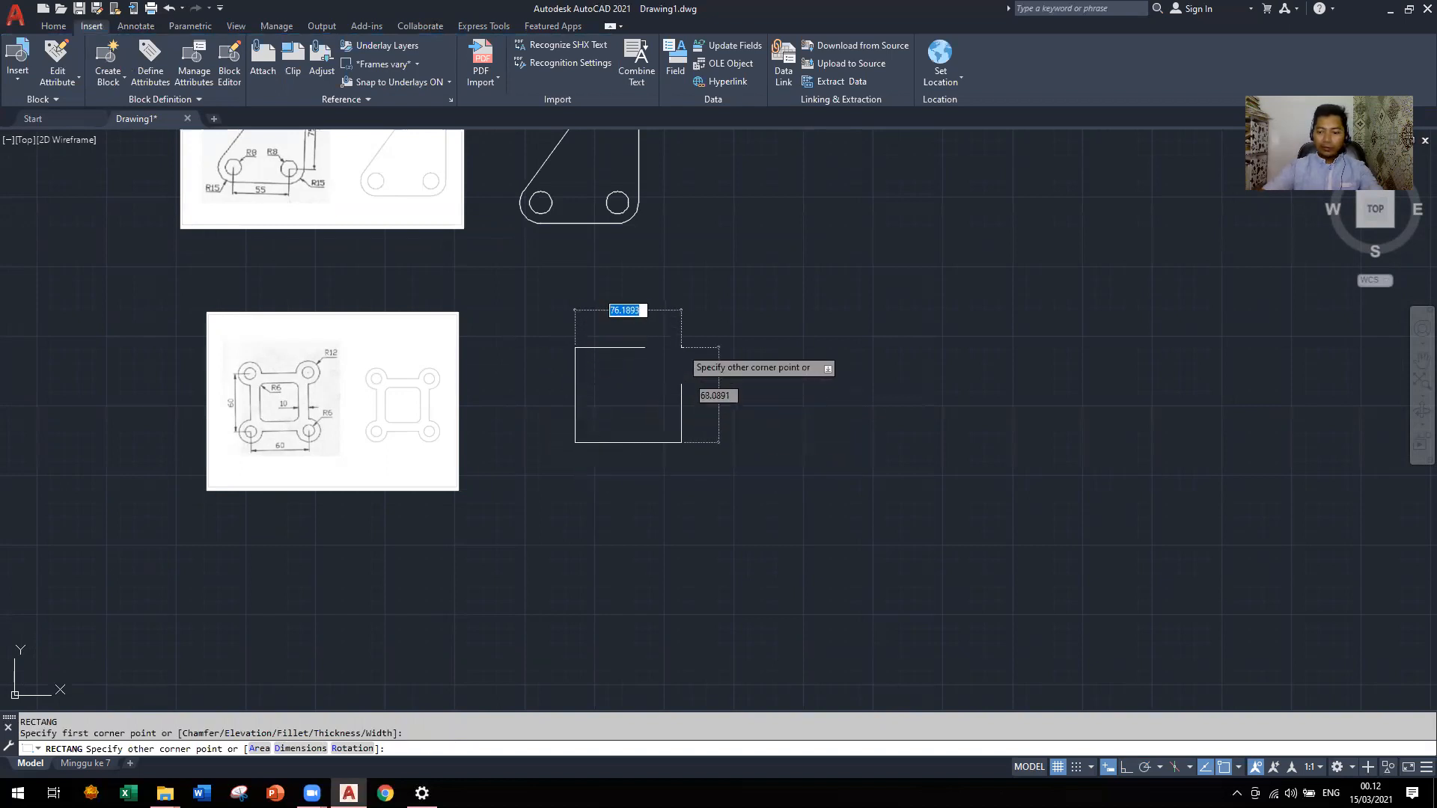
key(Tab)
text(60)
key(Return)
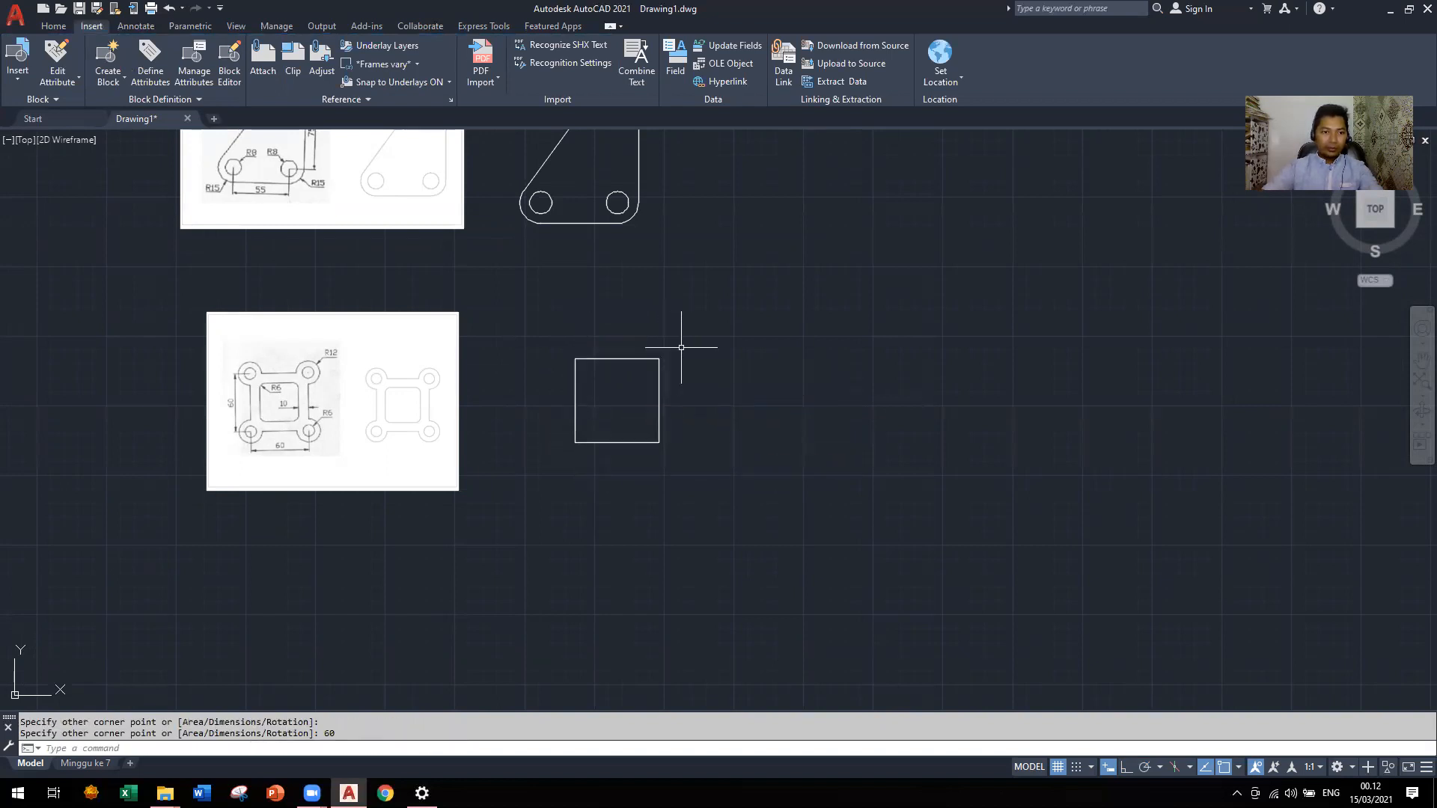
scroll(576, 422, up, 2)
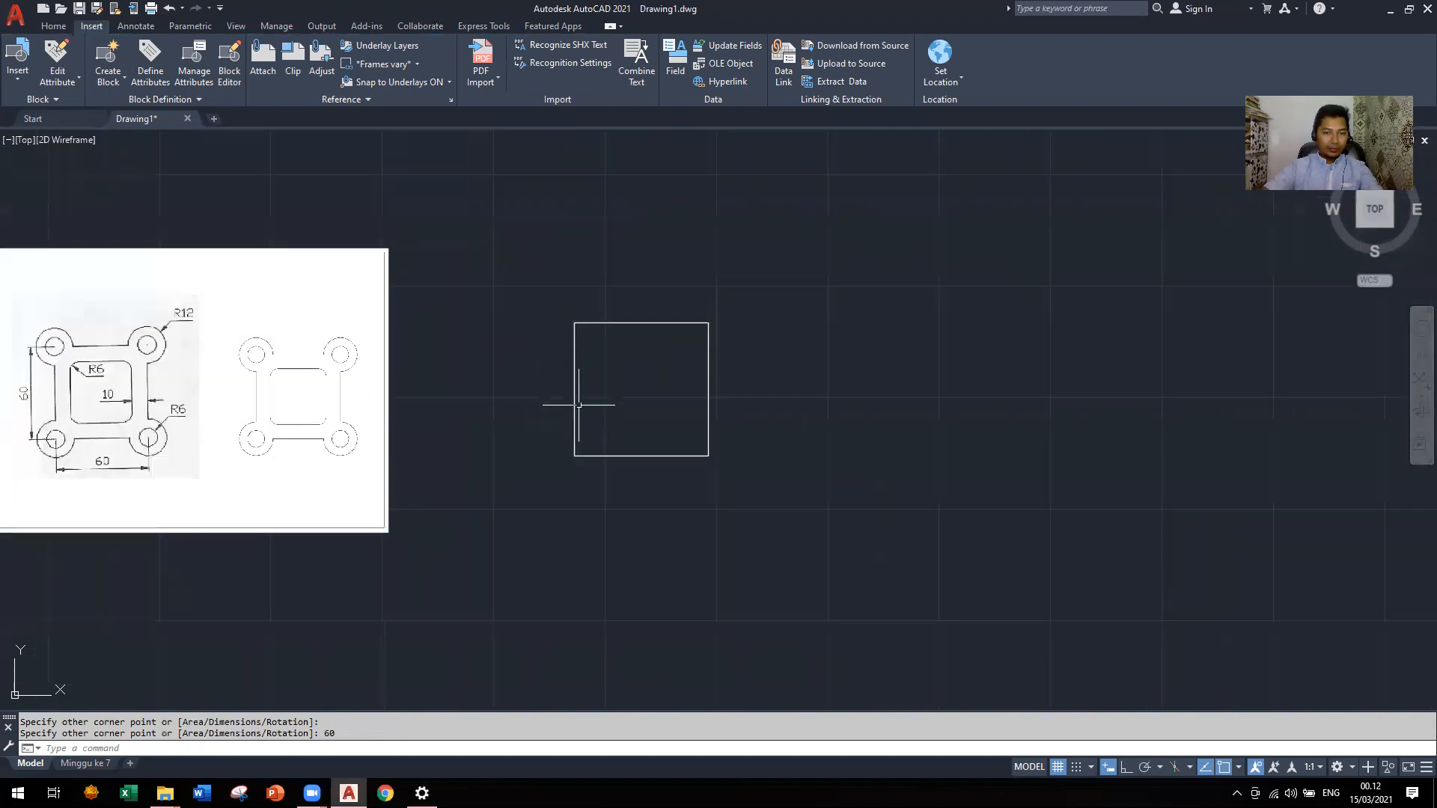
Begin an offset by measuring from the square's edge, then cancel it
text(OFFSET)
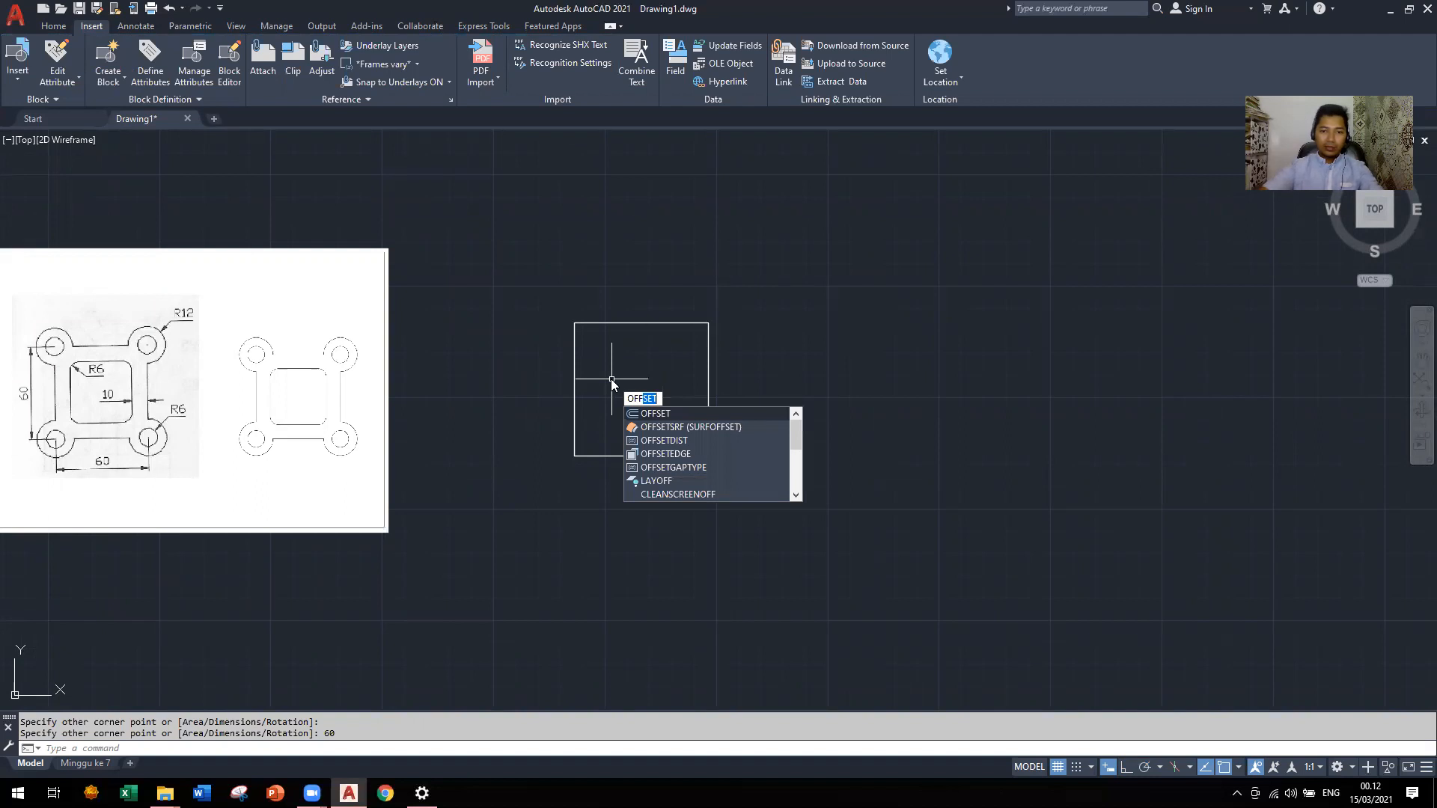
click(653, 414)
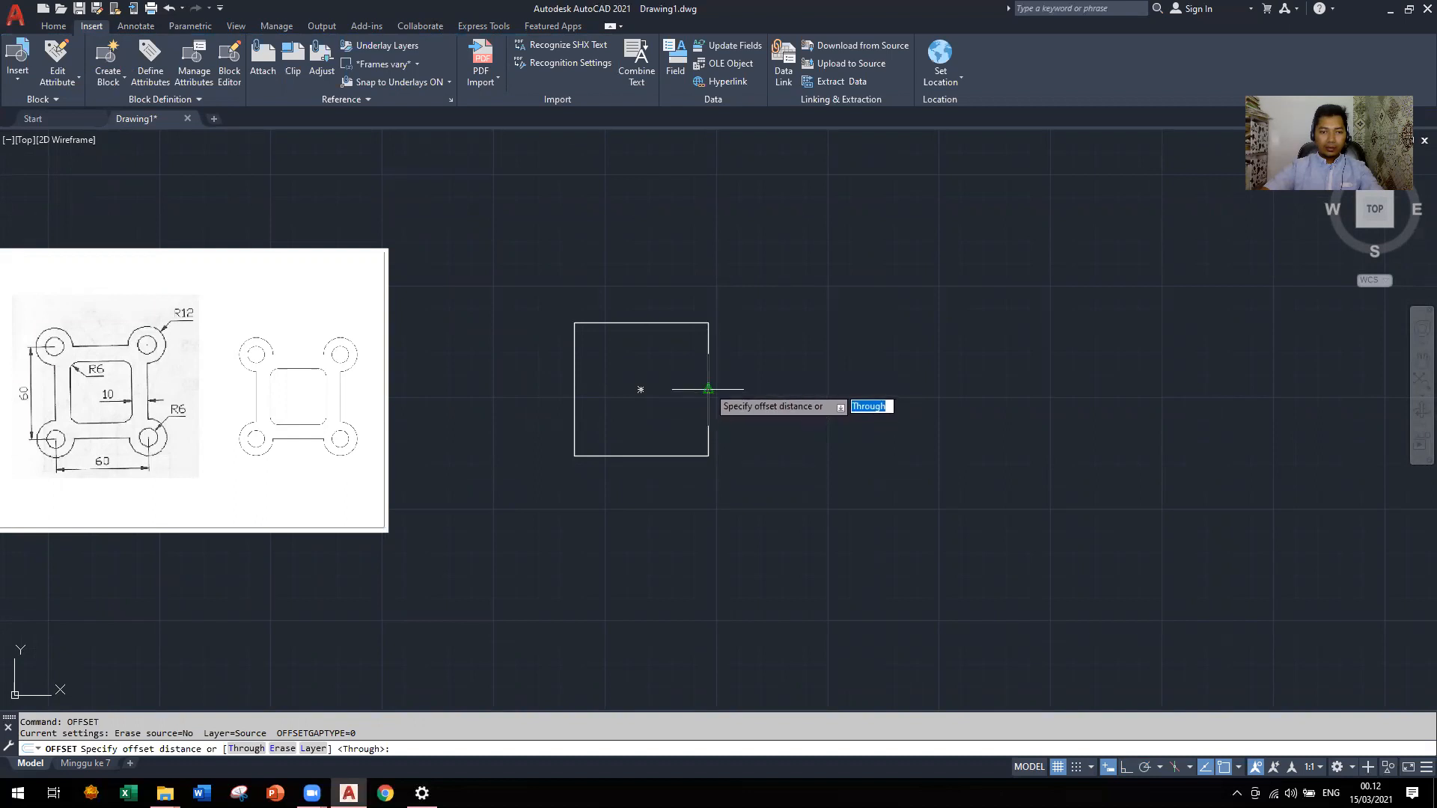
click(708, 389)
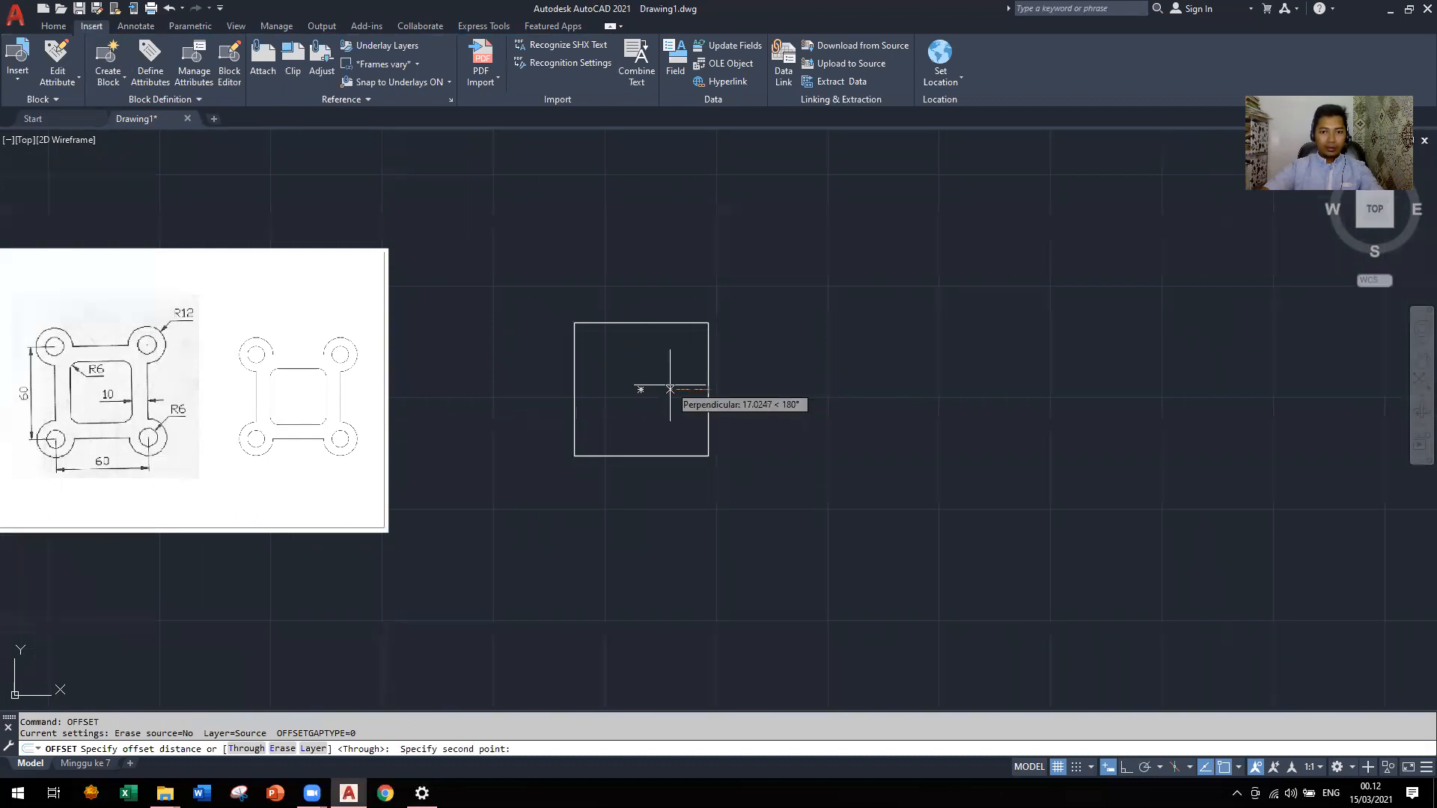
key(Escape)
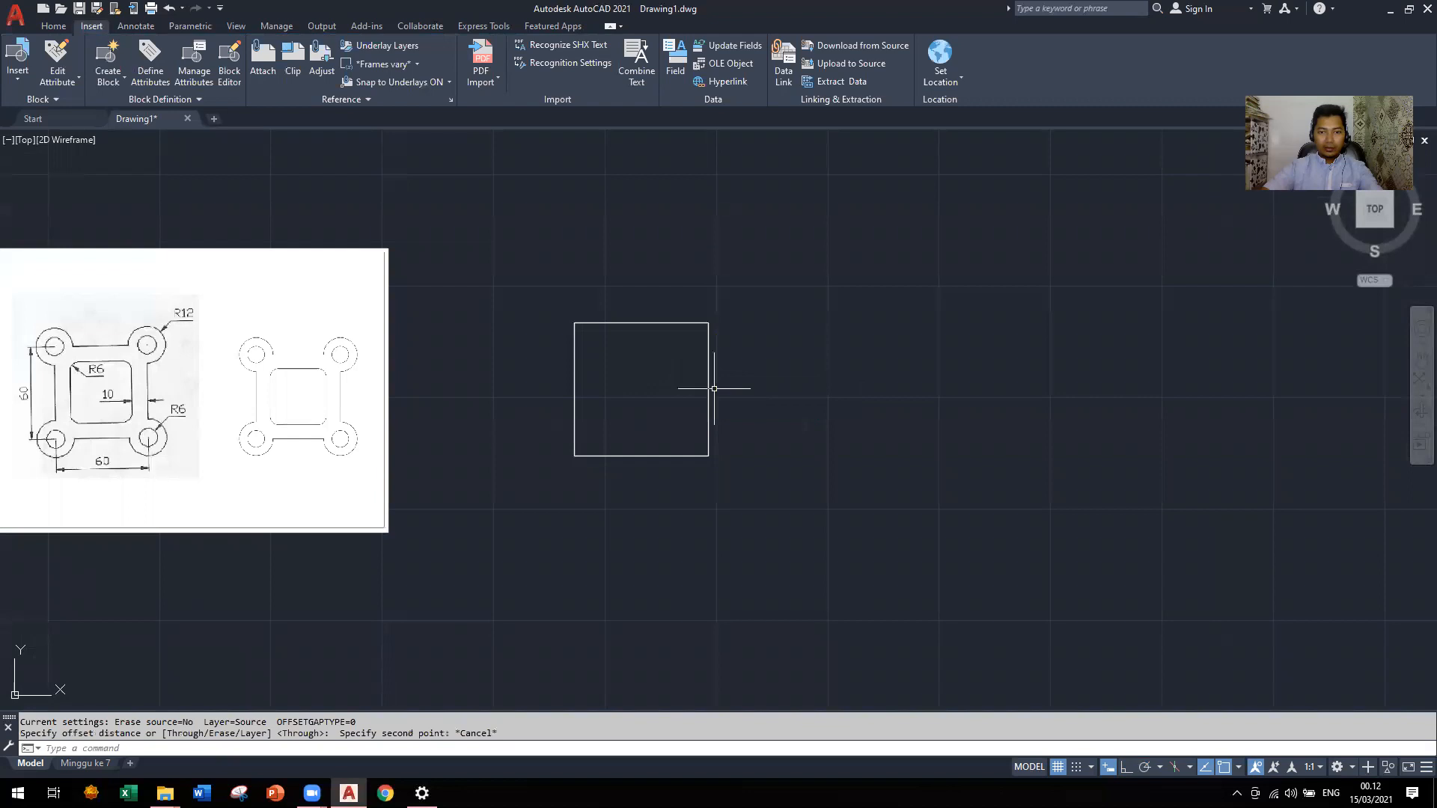
Offset the square 10 inward to create the inner square
text(o)
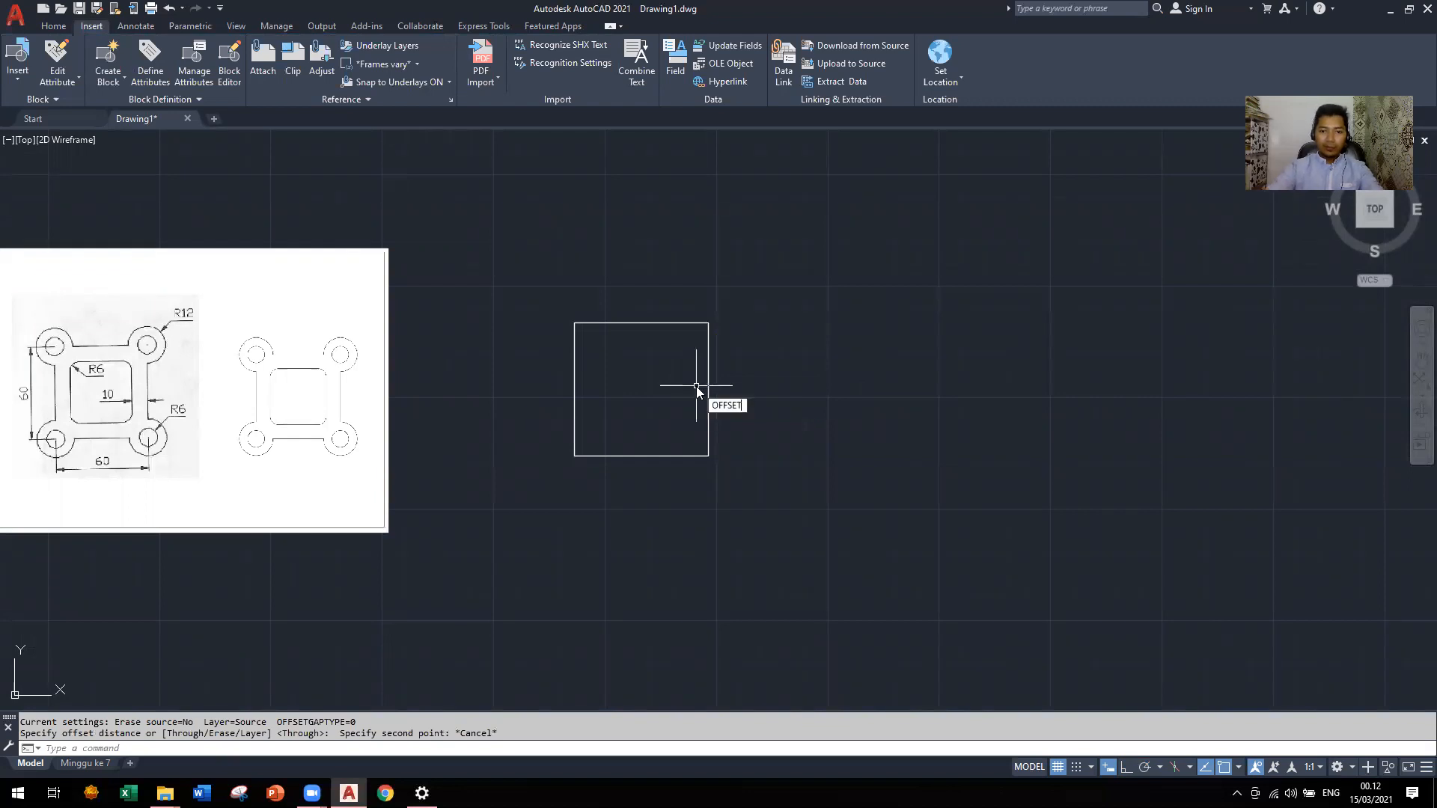
key(Return)
text(10)
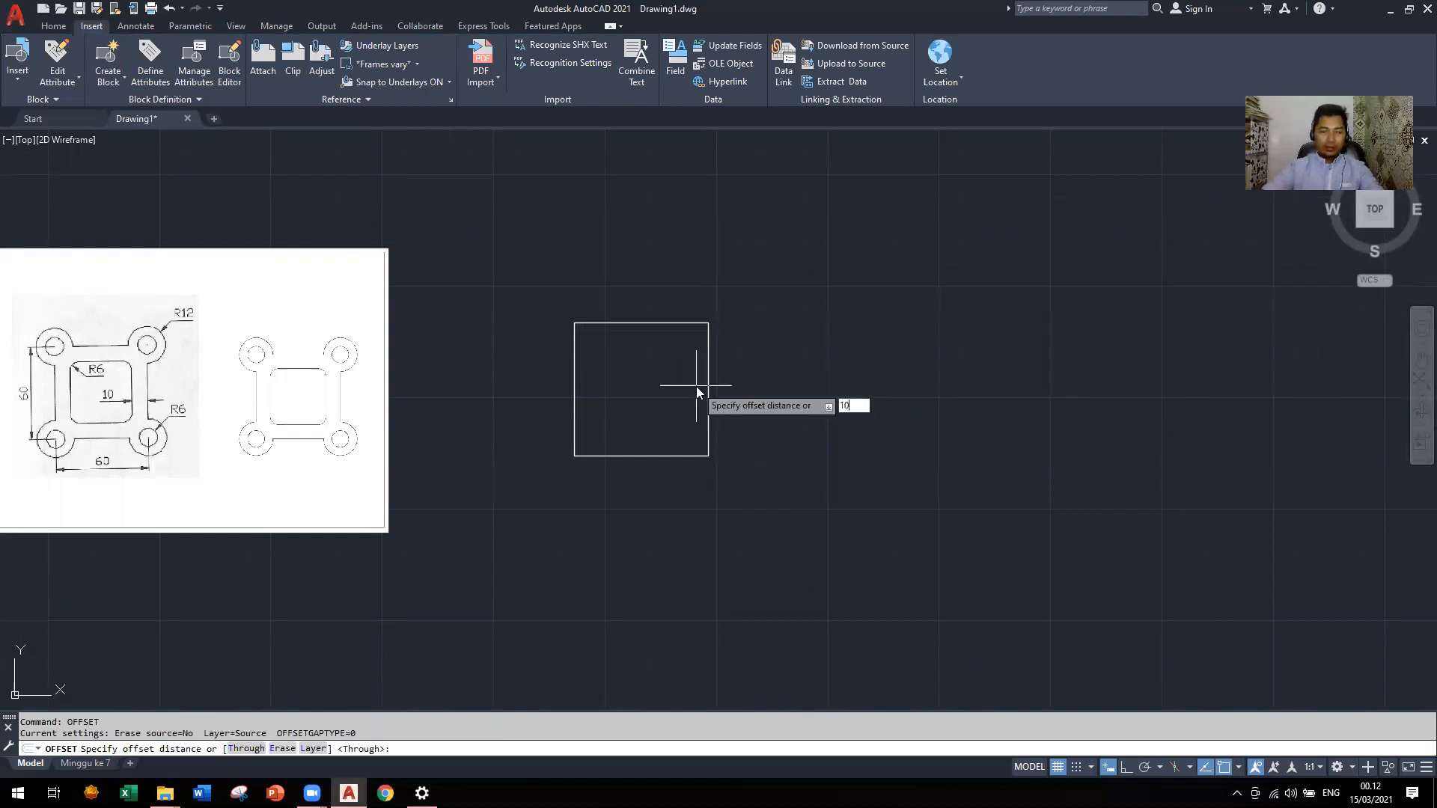
key(Return)
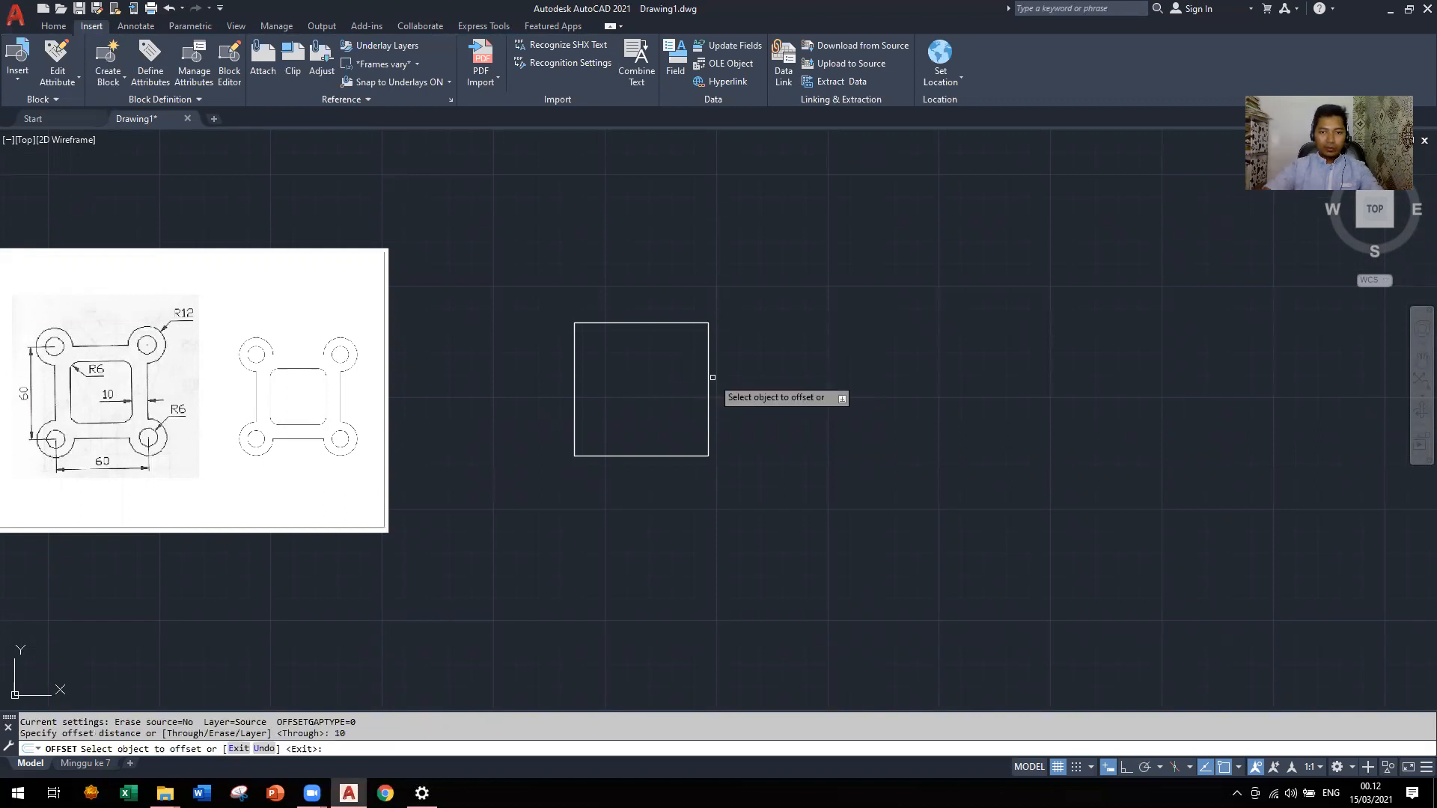
click(708, 375)
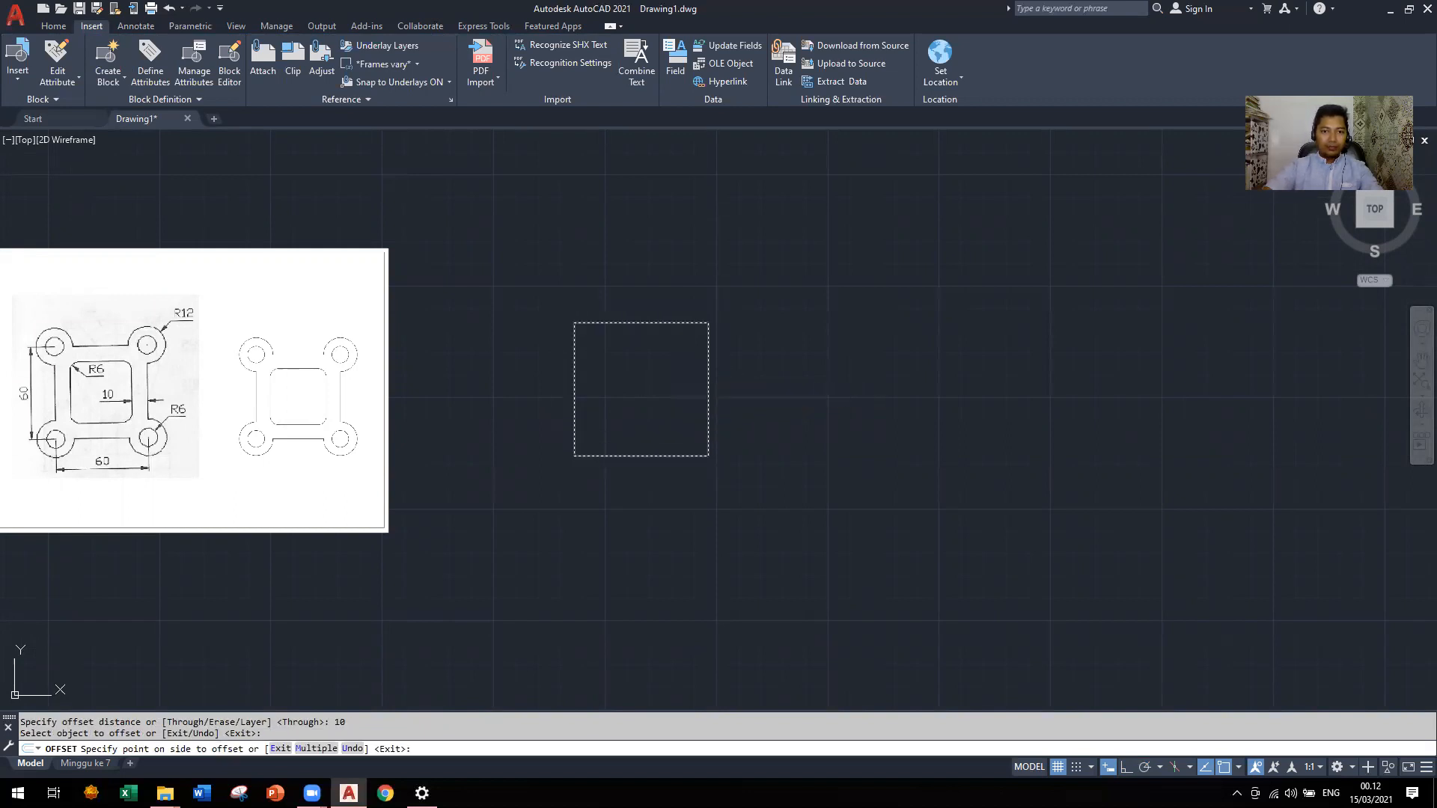
click(645, 374)
key(Escape)
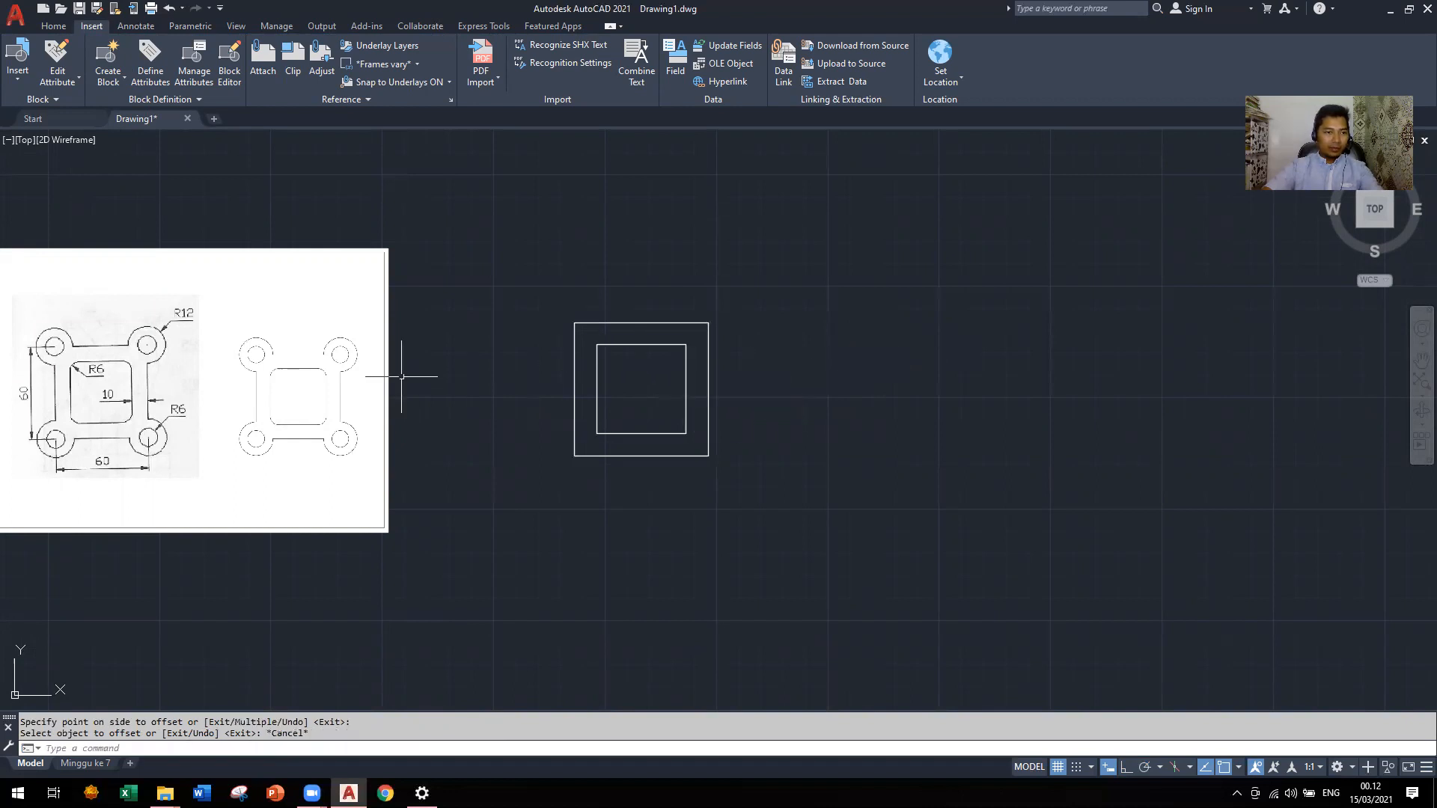
scroll(442, 362, up, 2)
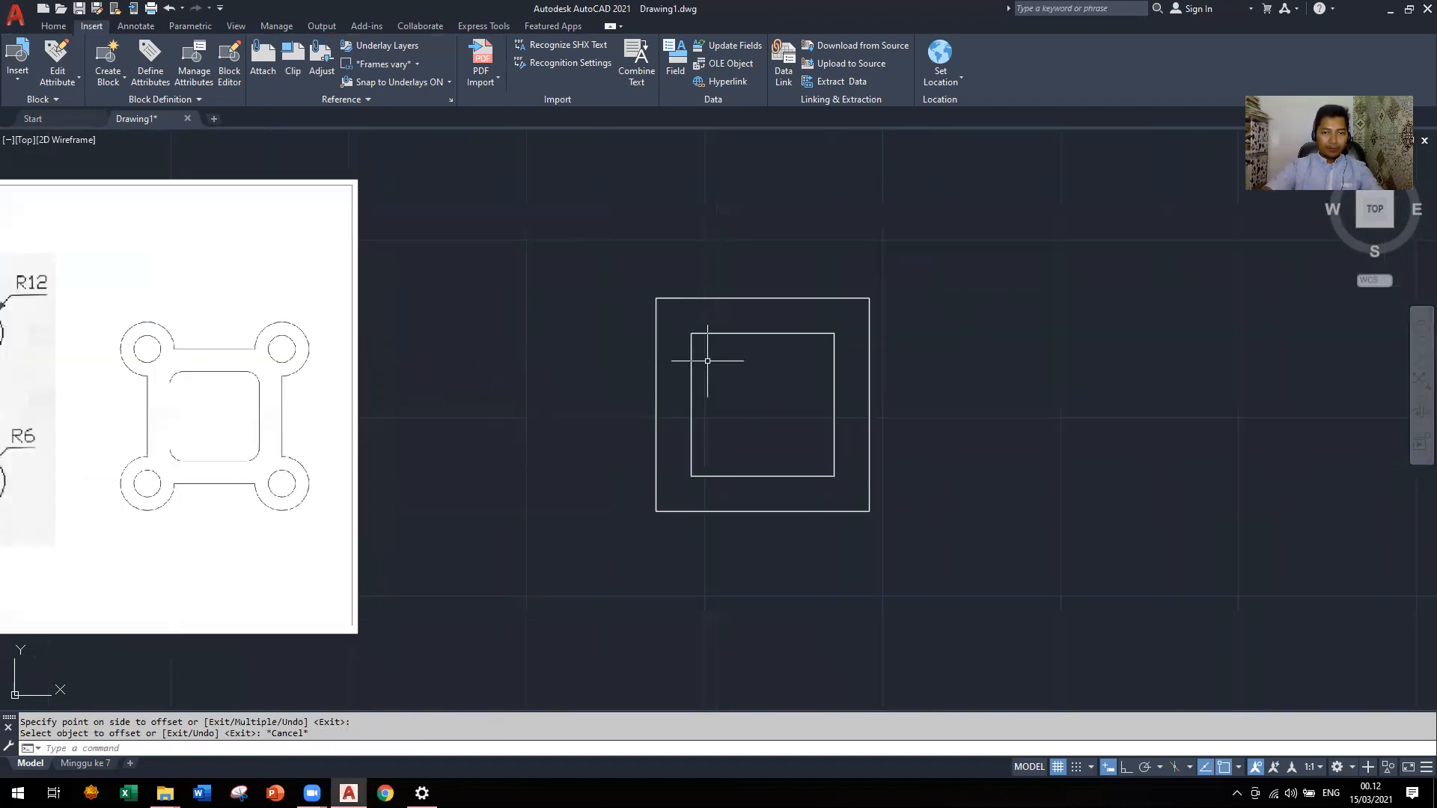
scroll(973, 346, down, 2)
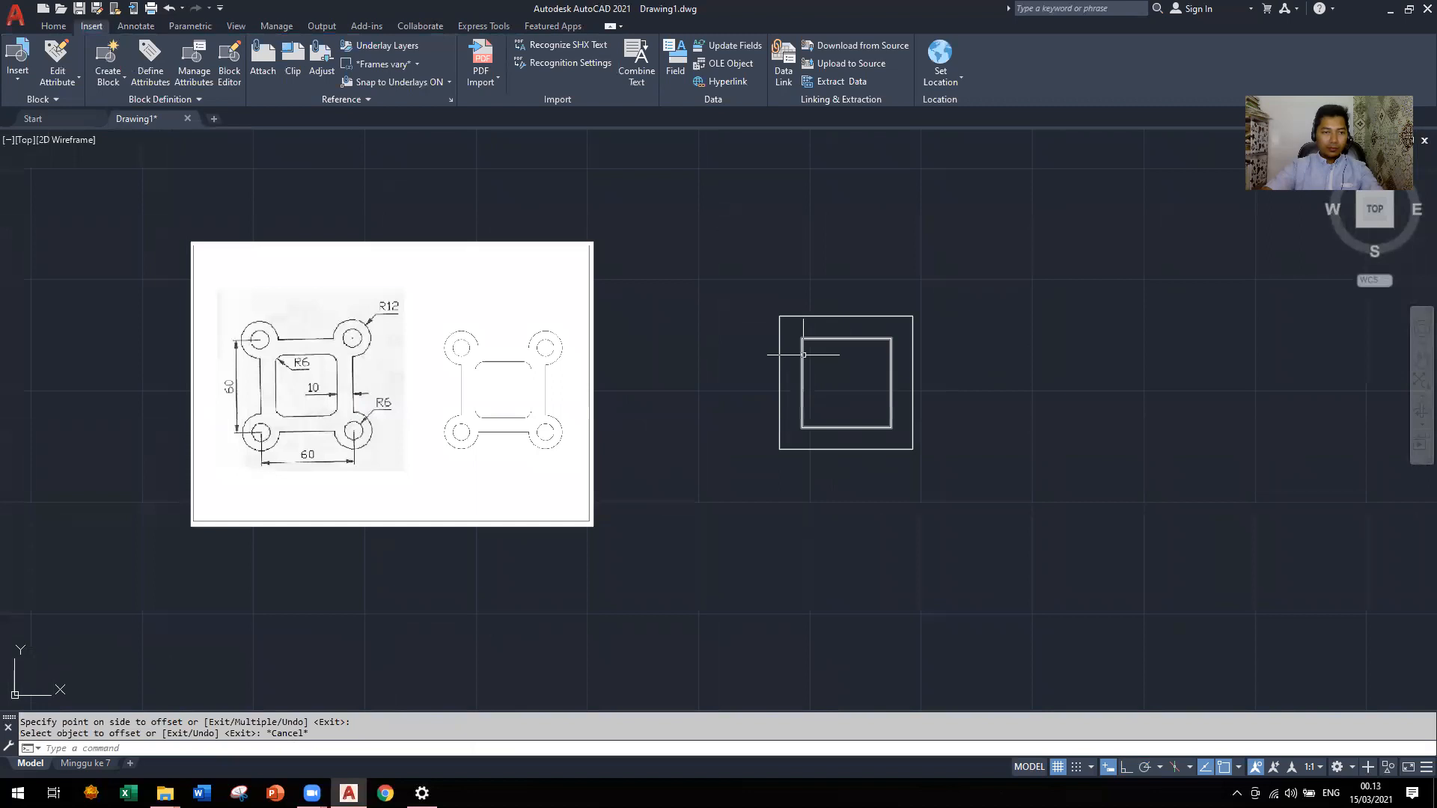
scroll(803, 355, up, 2)
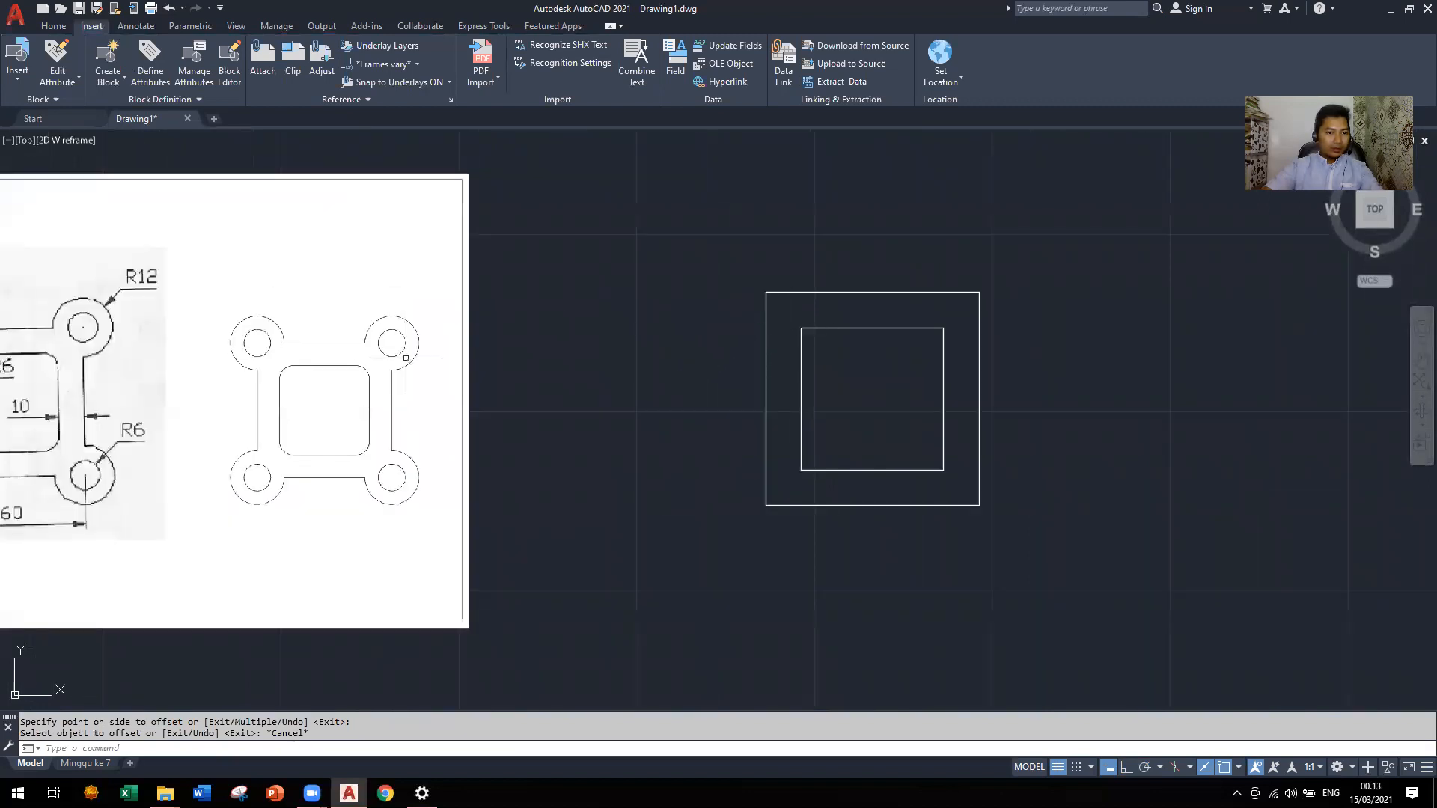
scroll(406, 358, down, 2)
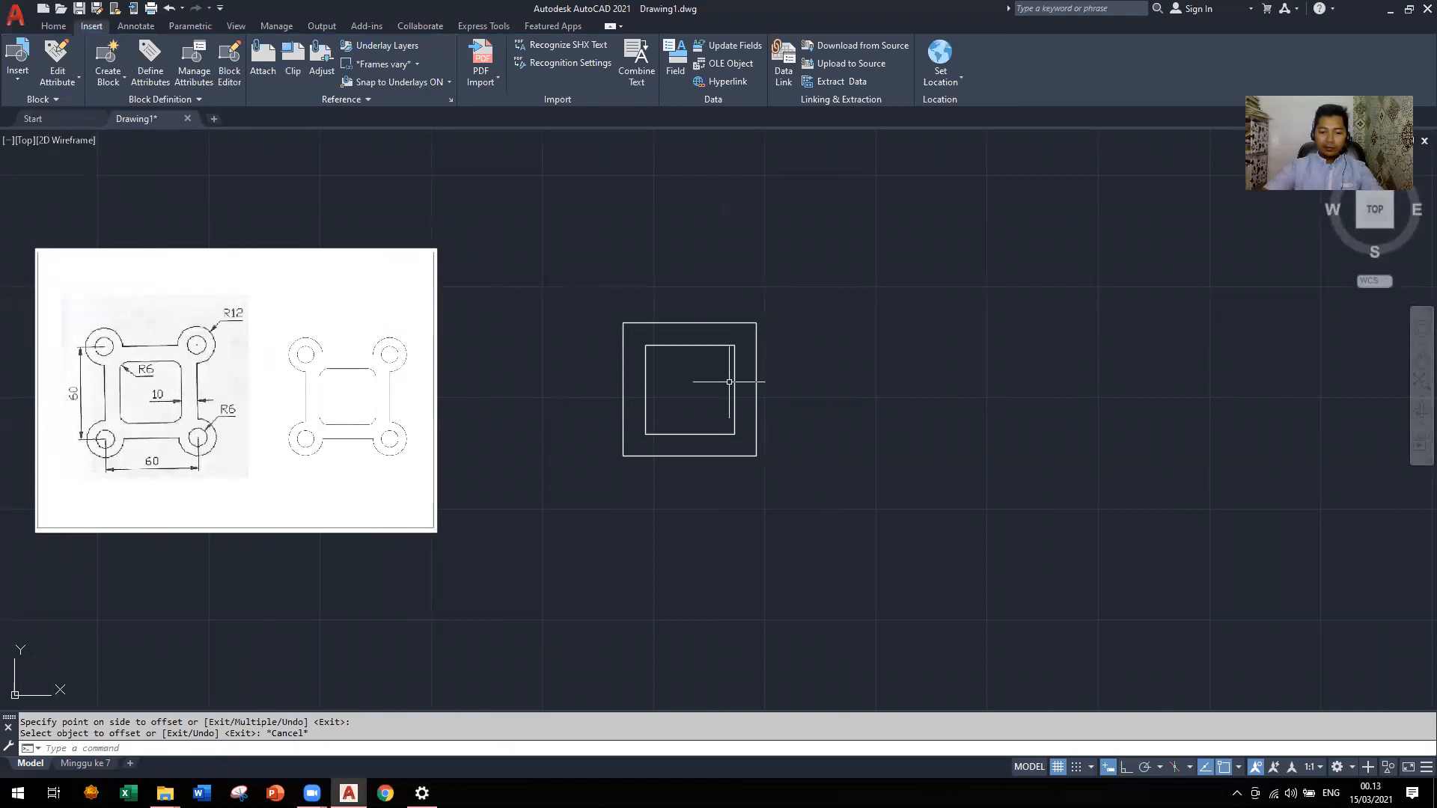
key(Return)
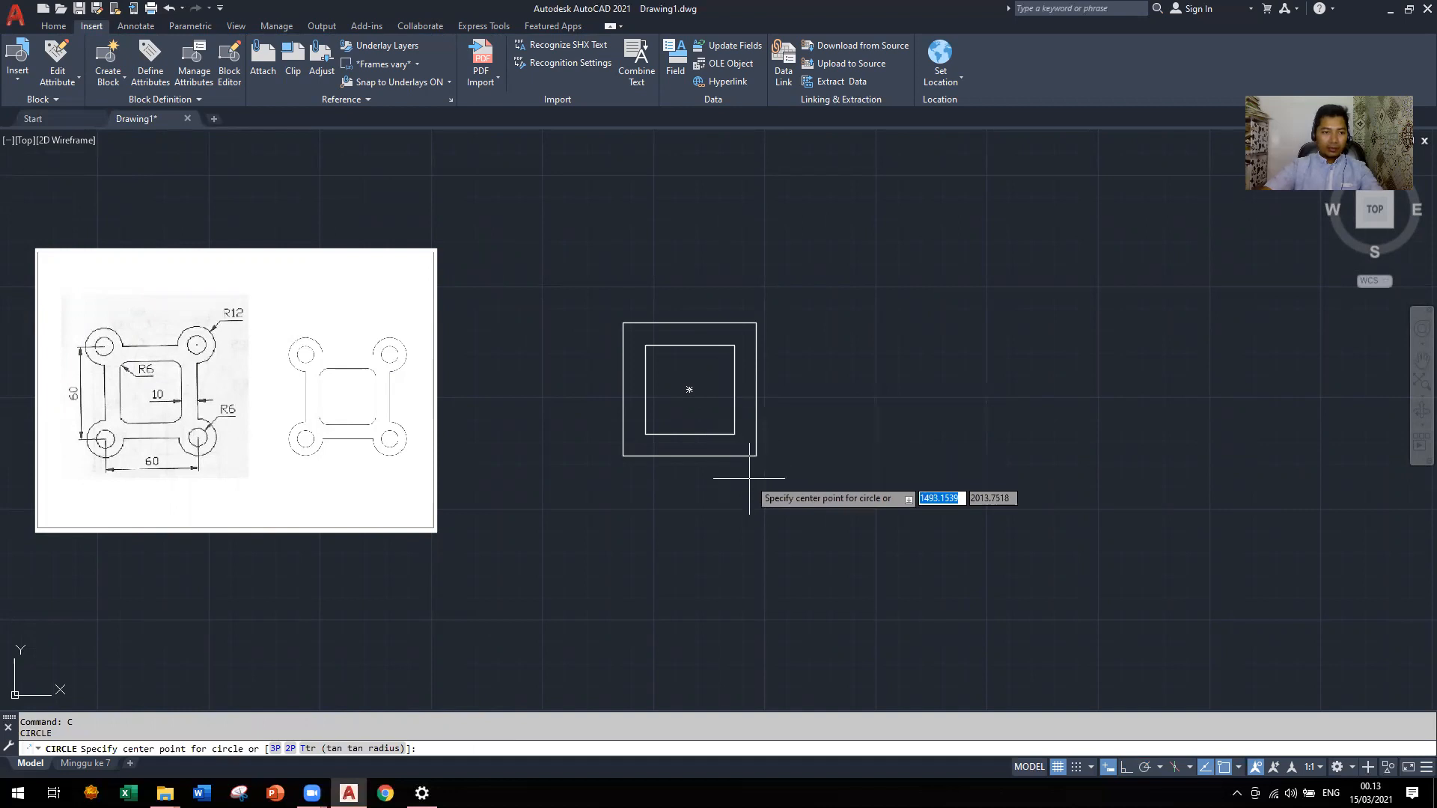
Draw concentric circles of radius 6 and 12 on the outer square's corner
click(756, 456)
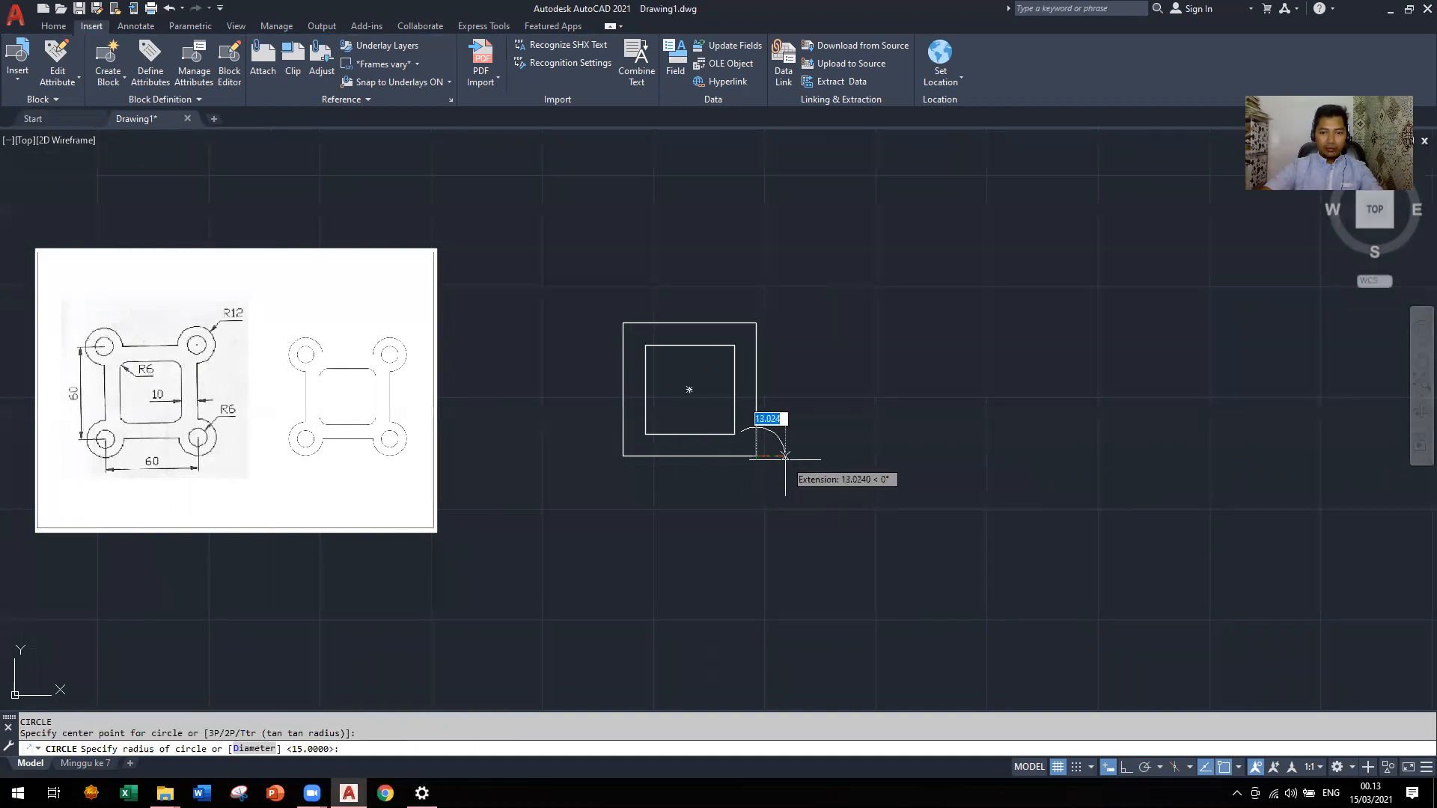
text(6)
key(Return)
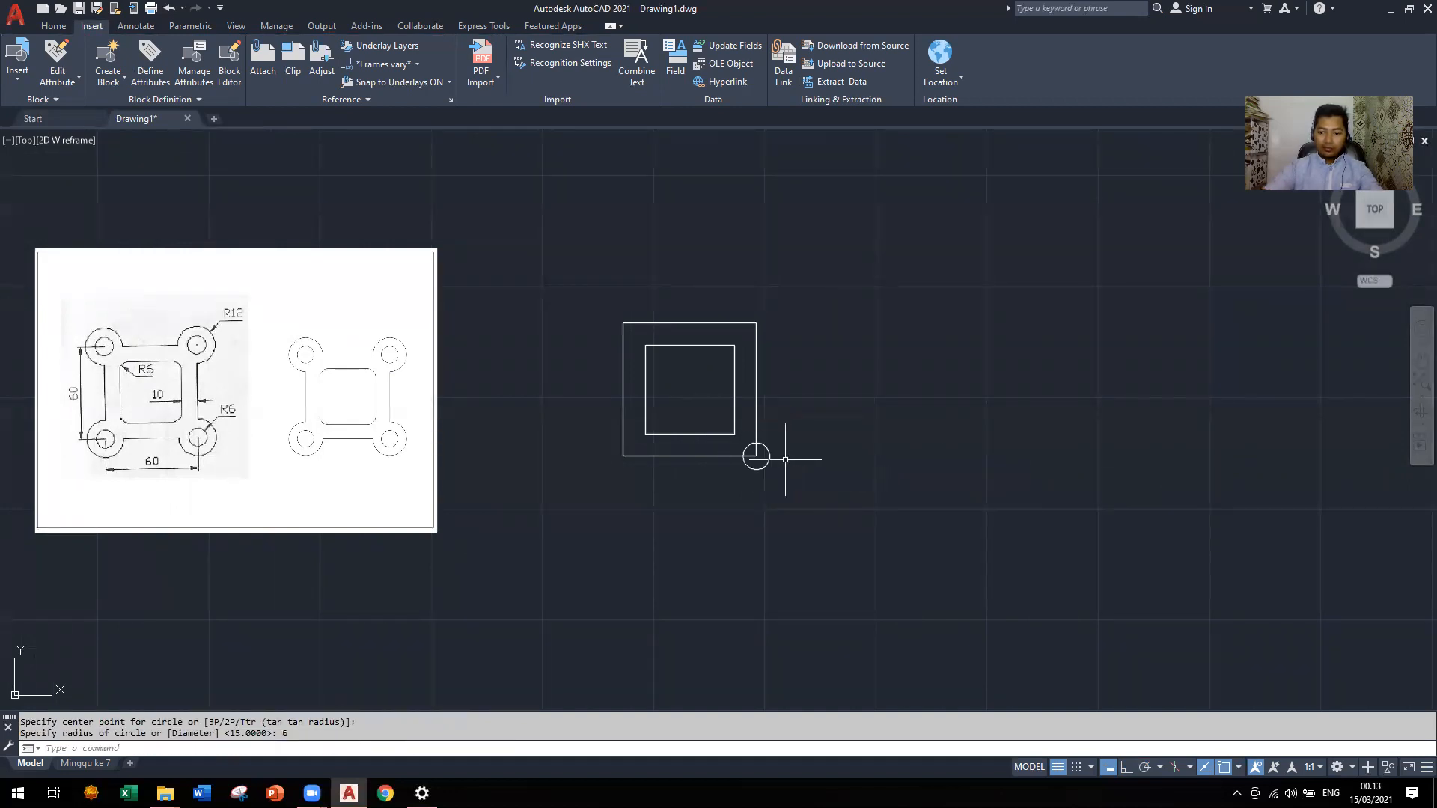
key(Return)
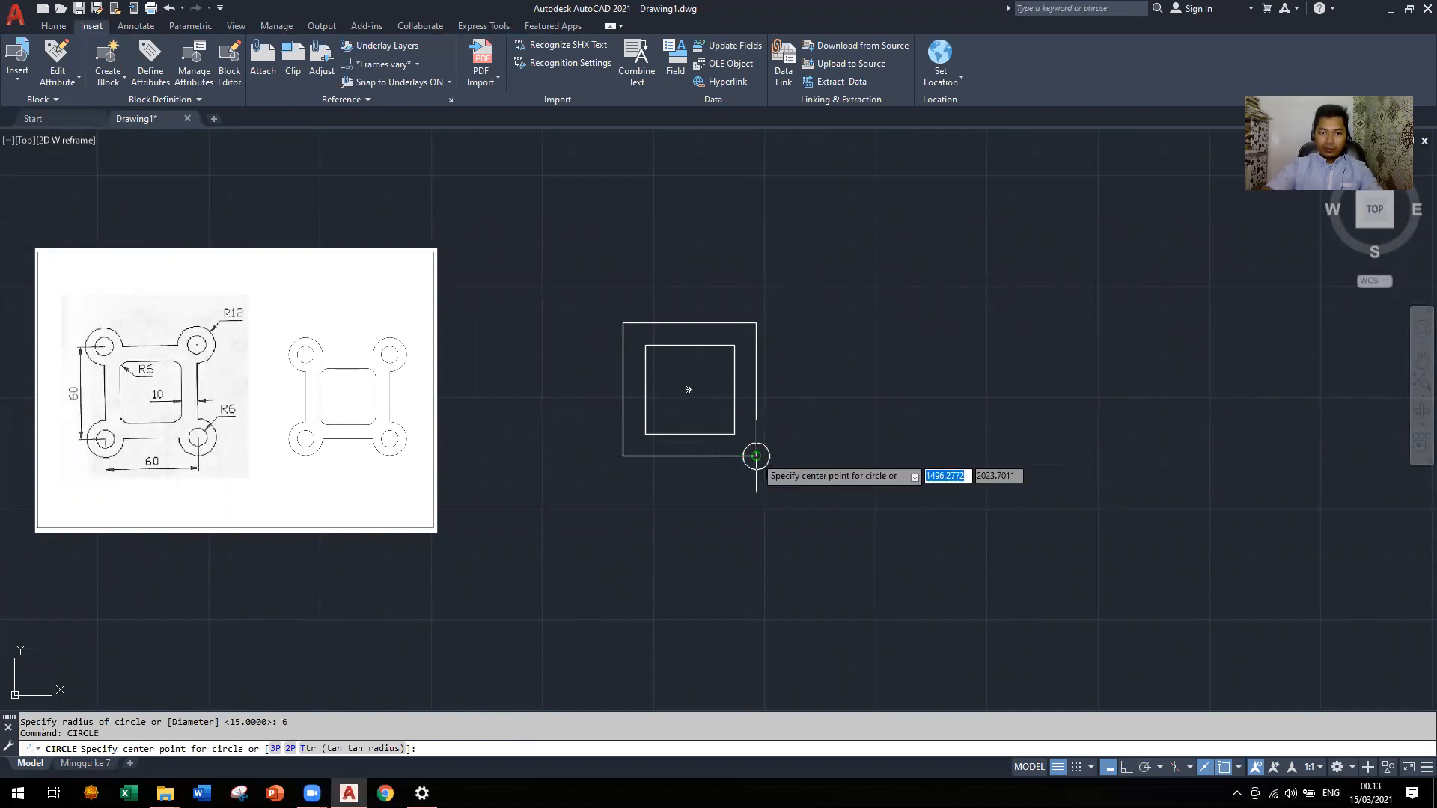
click(756, 455)
text(12)
key(Return)
Copy the circle pair and move the copy onto the square's top-right corner
click(769, 451)
click(779, 443)
key(ctrl+c)
key(ctrl+v)
click(870, 282)
click(867, 284)
click(785, 364)
text(M)
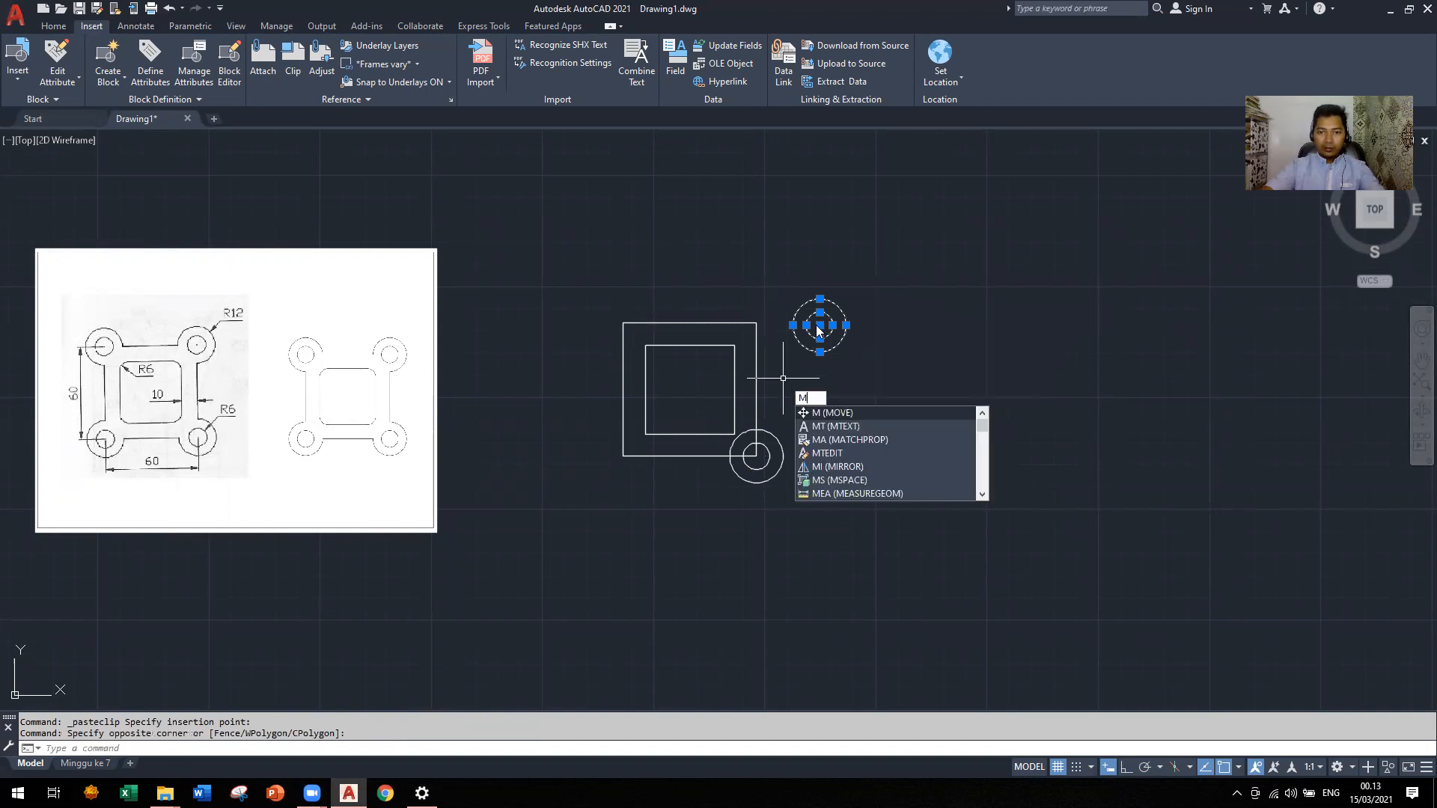
key(Return)
click(820, 325)
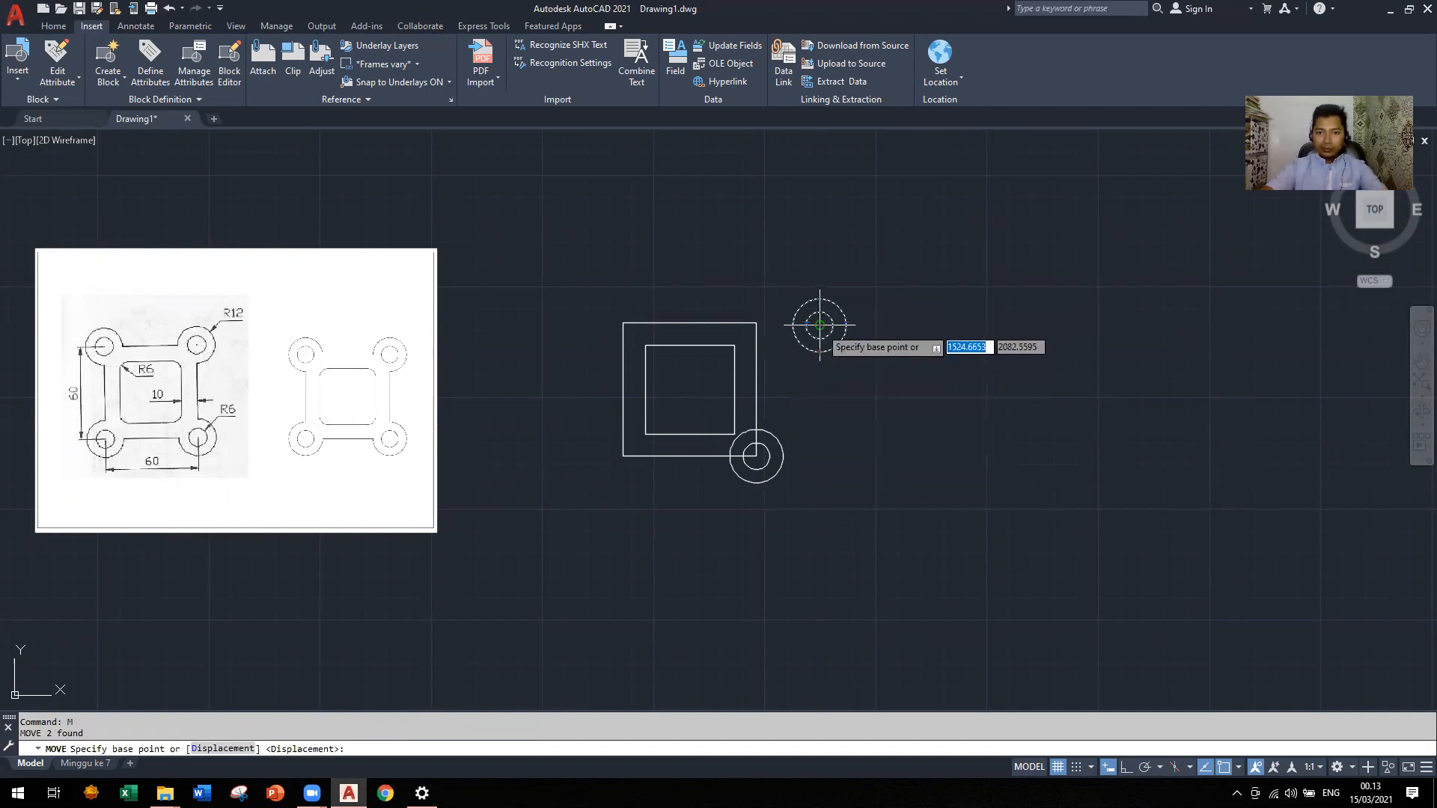
click(756, 326)
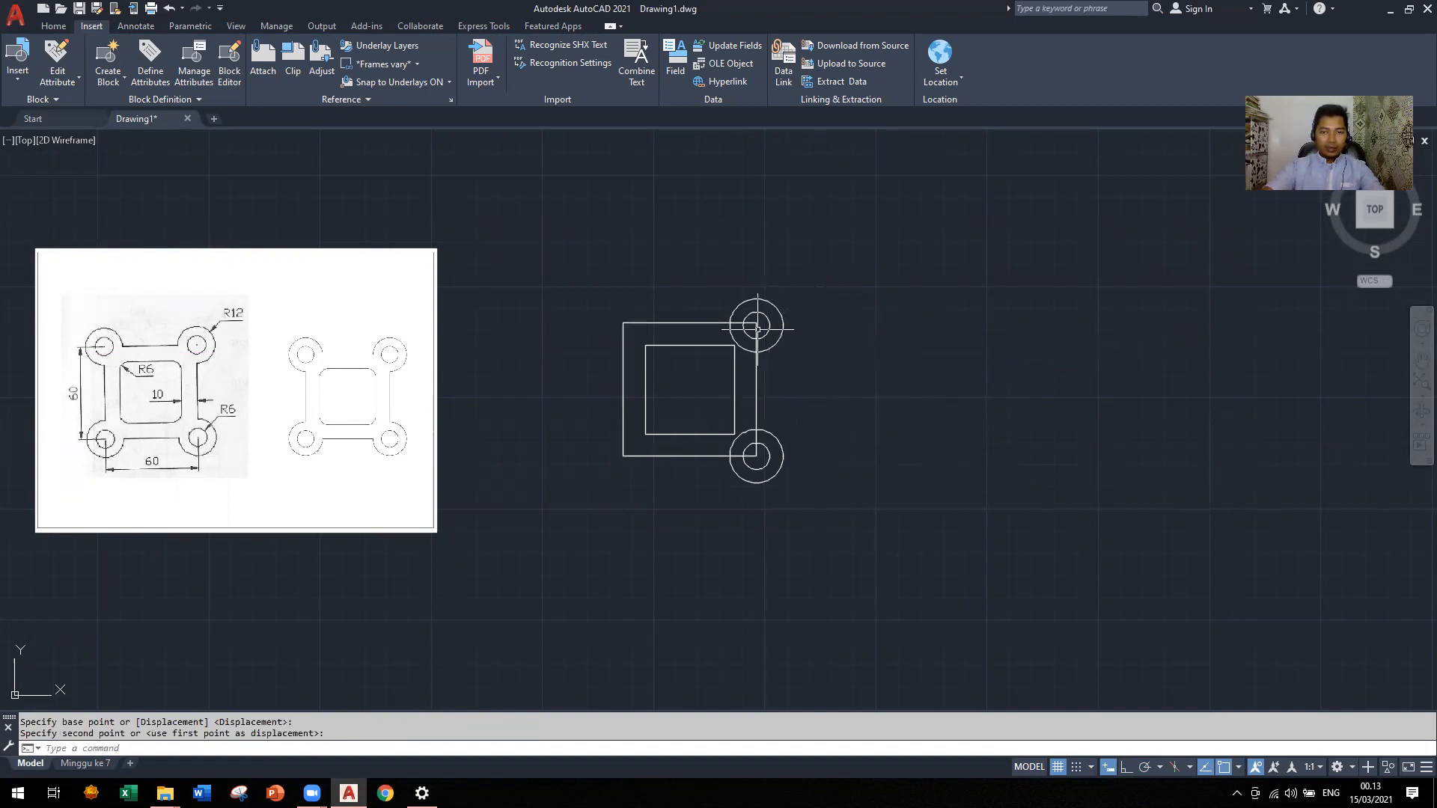
Copy both right-hand circle pairs and move them onto the square's left corners
click(815, 528)
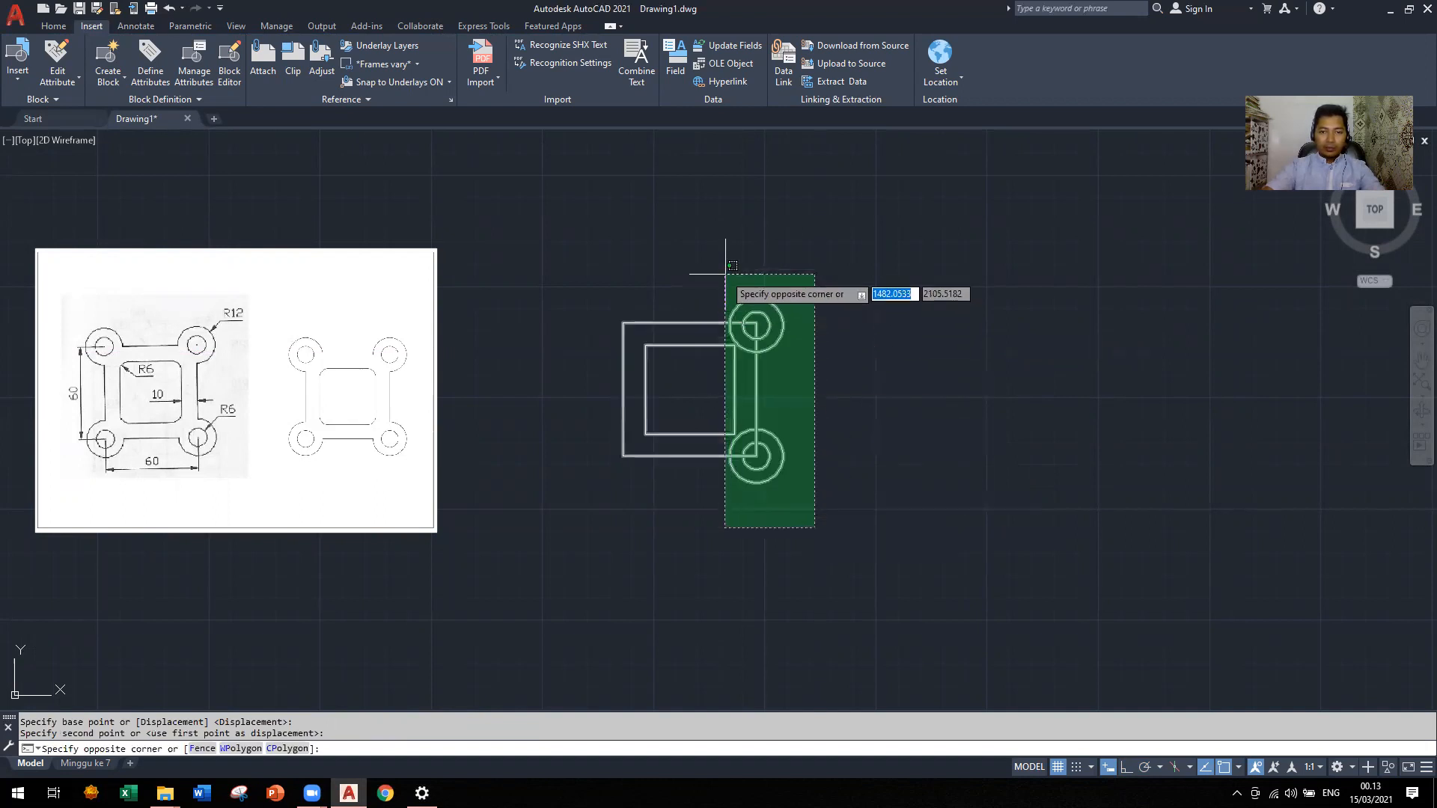
click(771, 287)
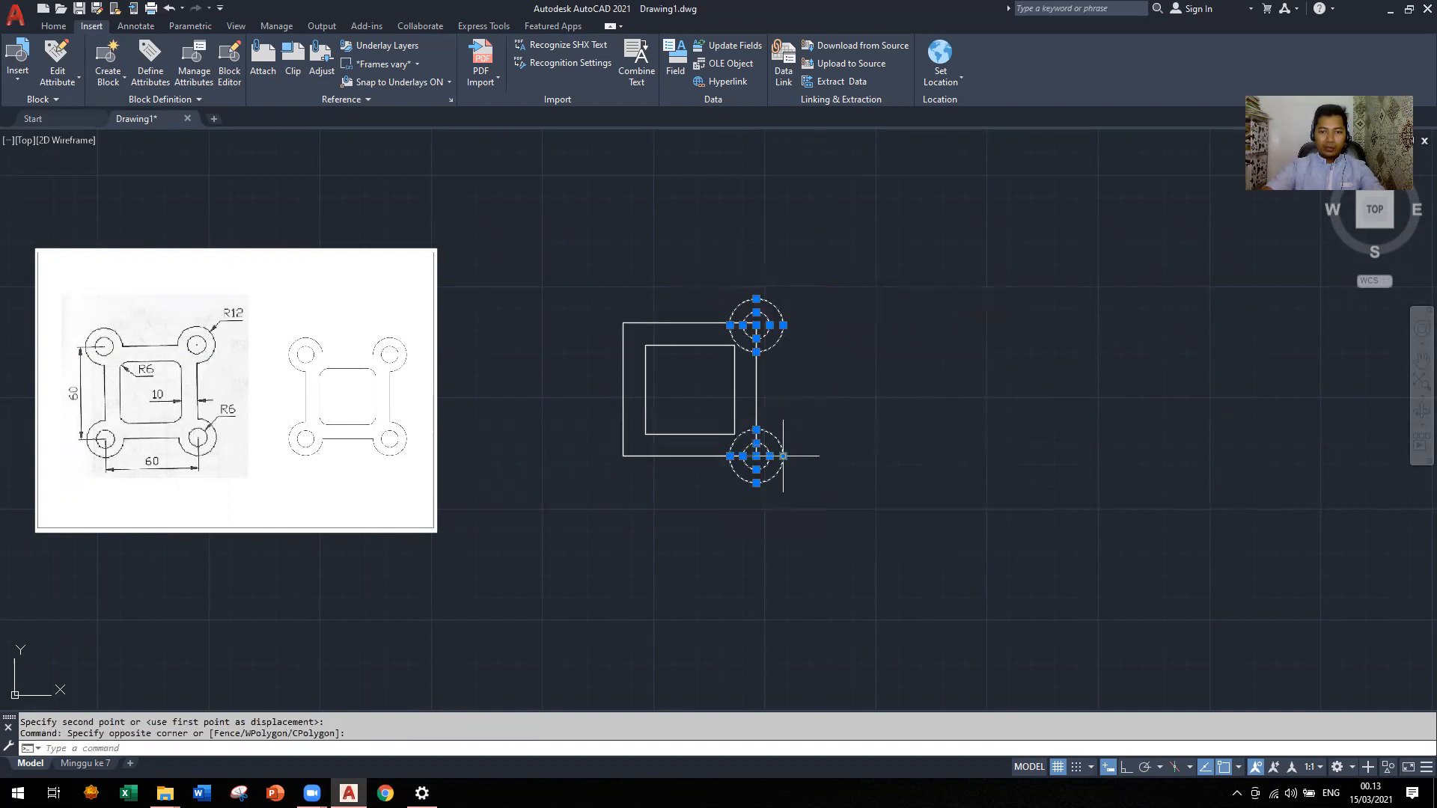
key(ctrl+c)
key(ctrl+v)
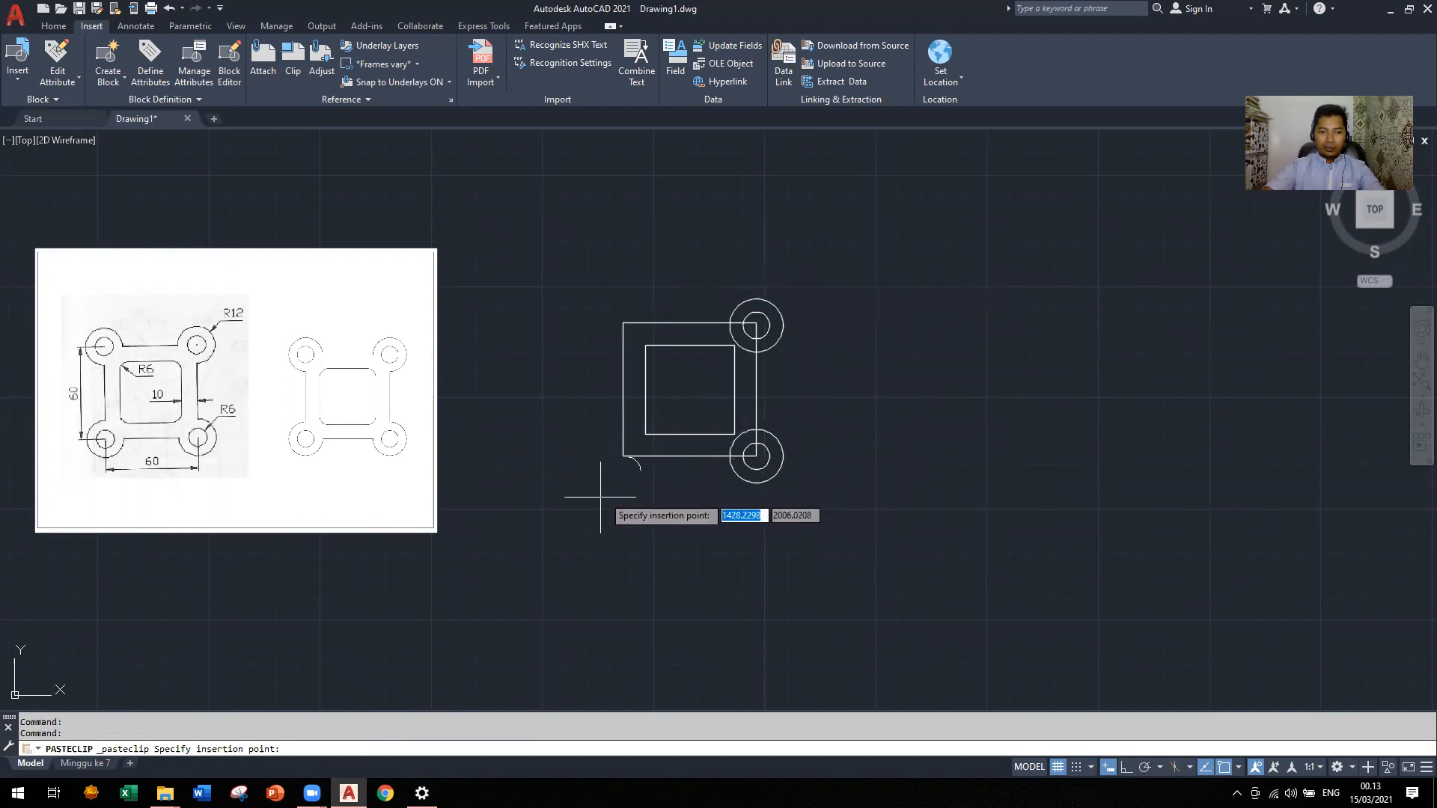
click(541, 457)
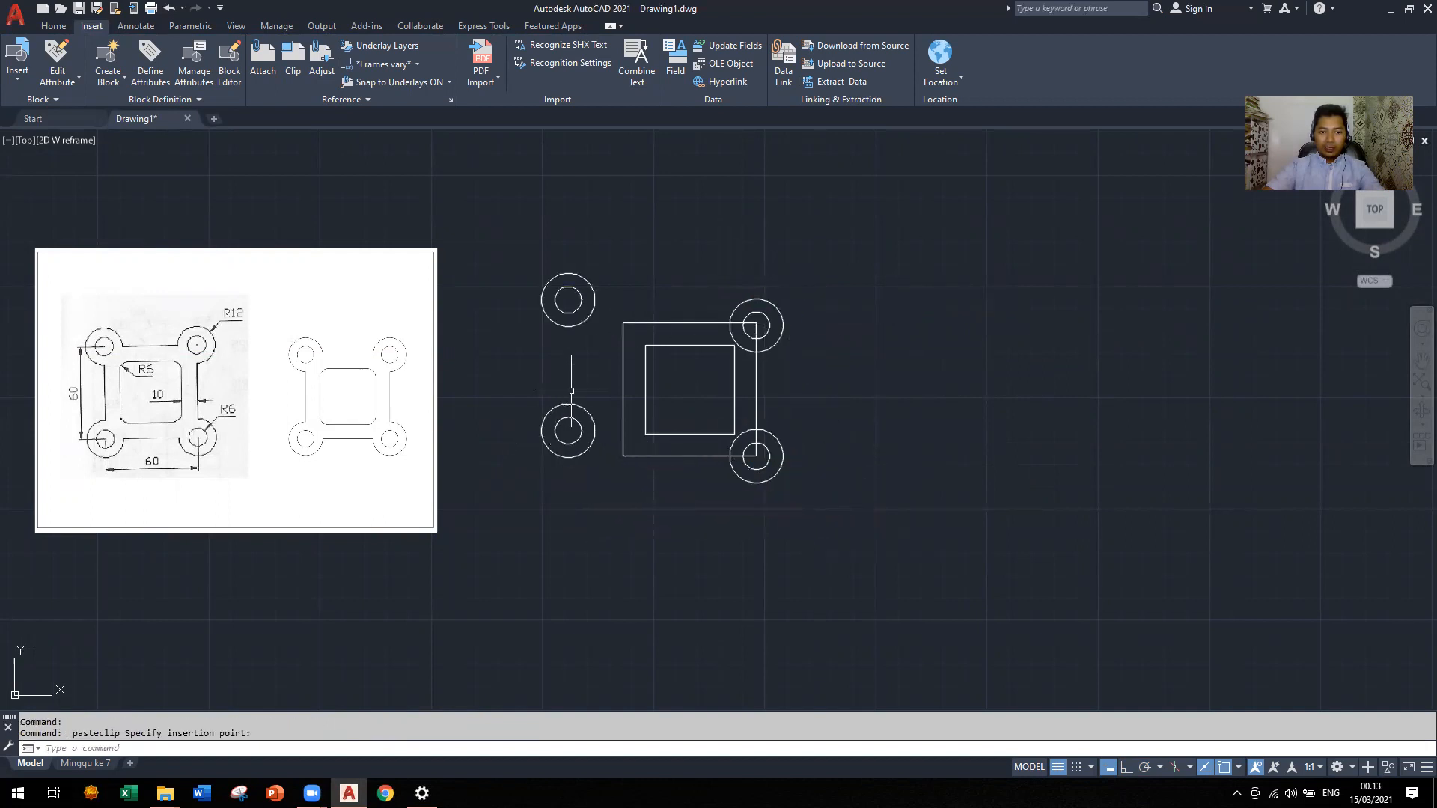
click(531, 237)
click(600, 479)
text(m)
key(Return)
click(570, 299)
click(623, 323)
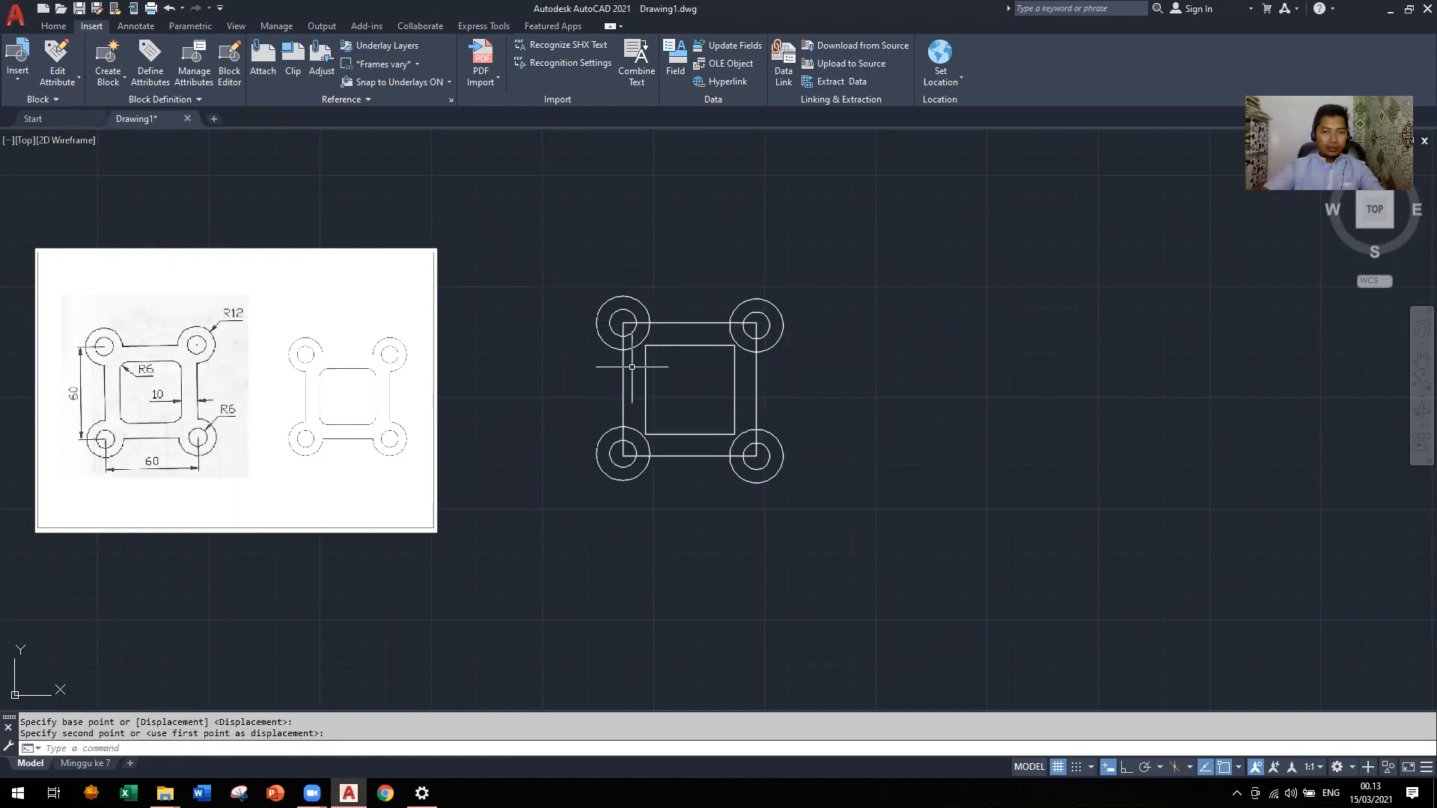
Set the fillet radius to 6 and round the inner square's top-left corner
scroll(652, 372, up, 2)
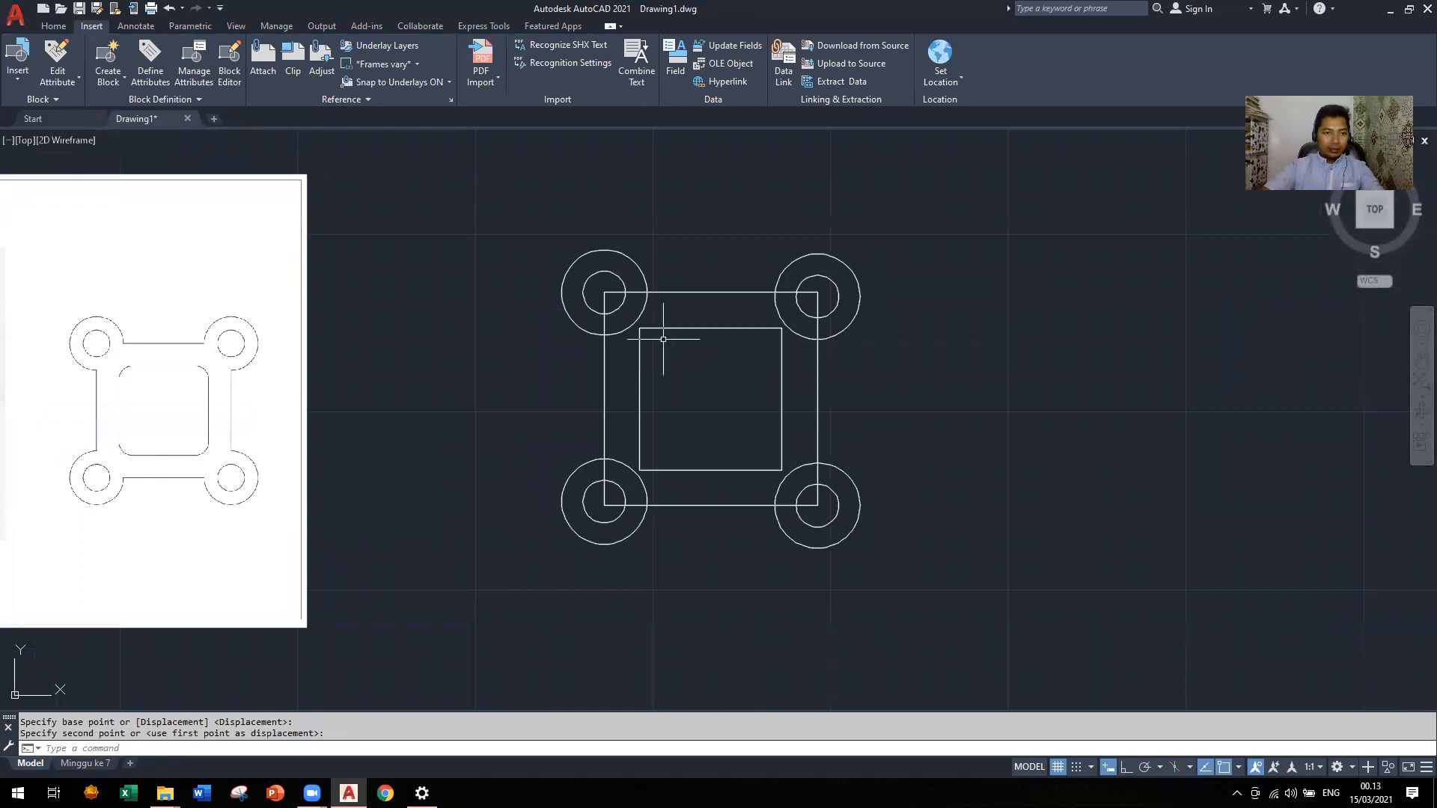
scroll(532, 386, down, 2)
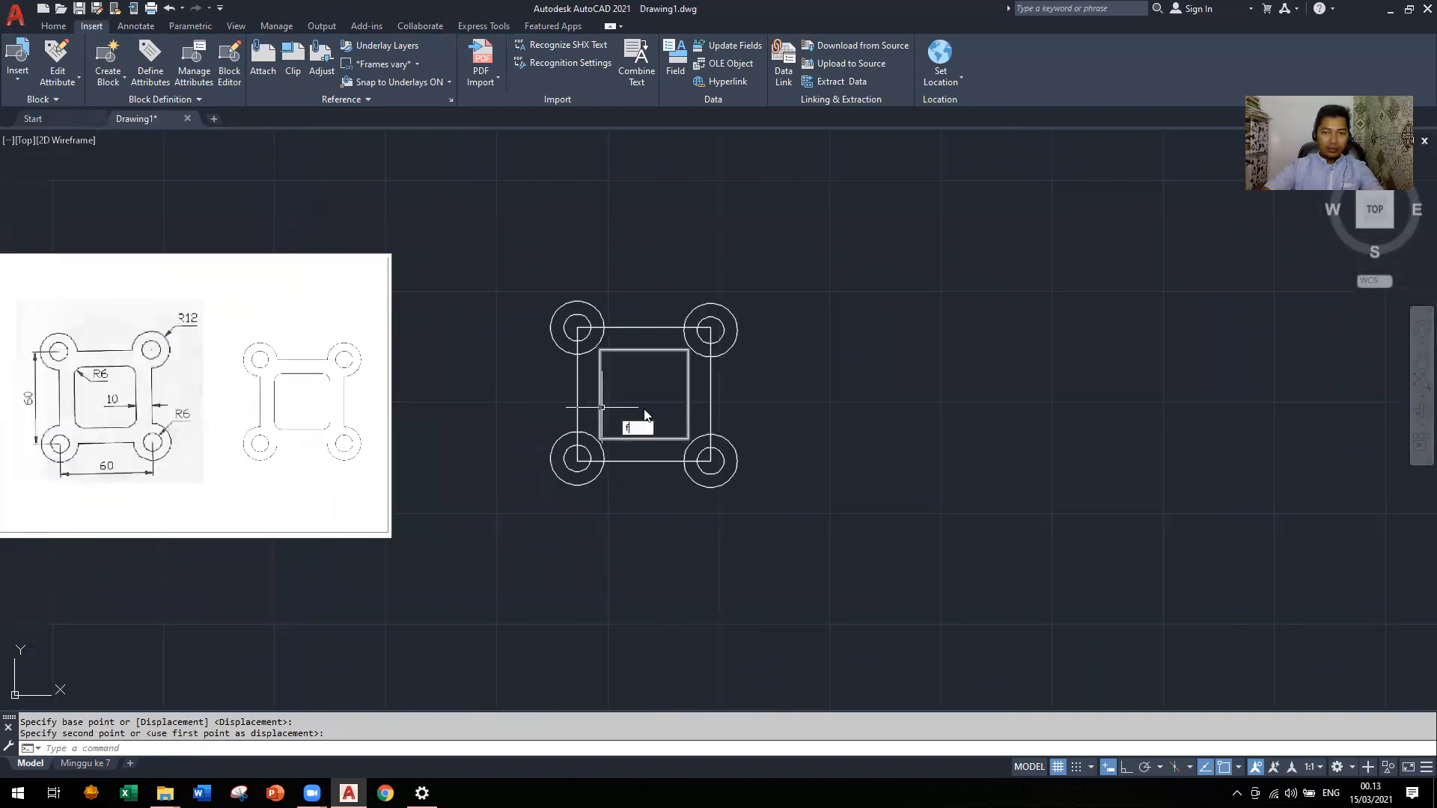
text(F)
click(665, 443)
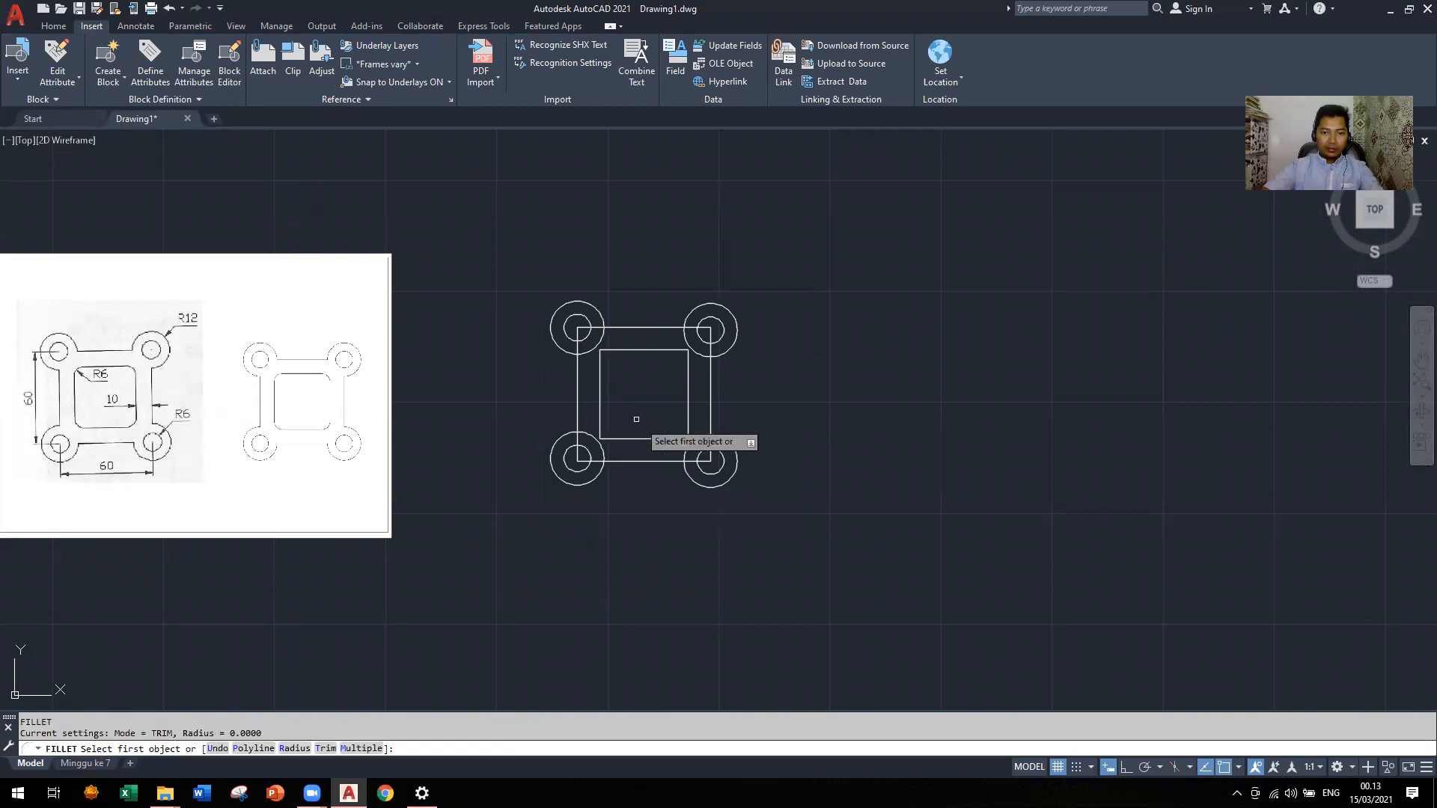
click(600, 355)
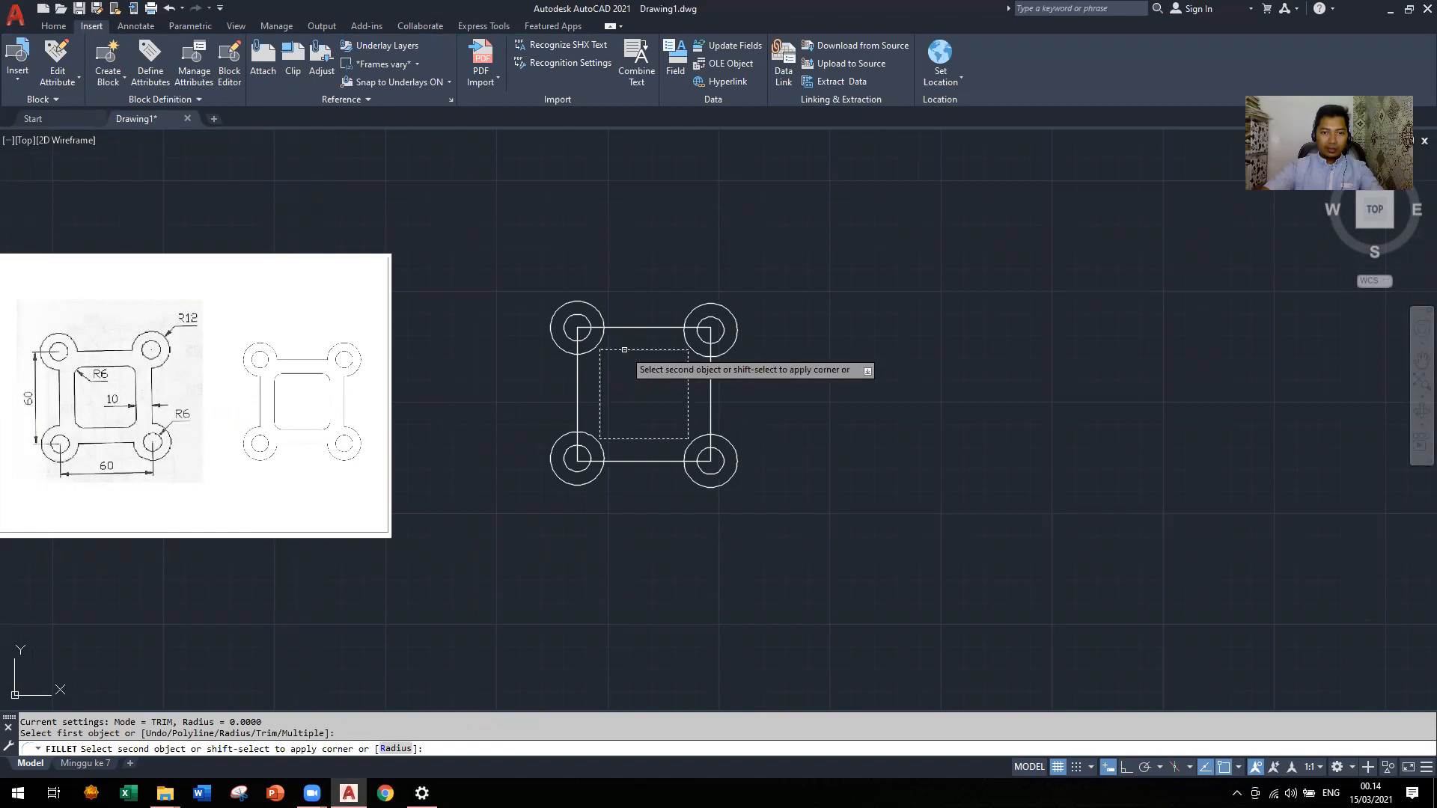
click(624, 349)
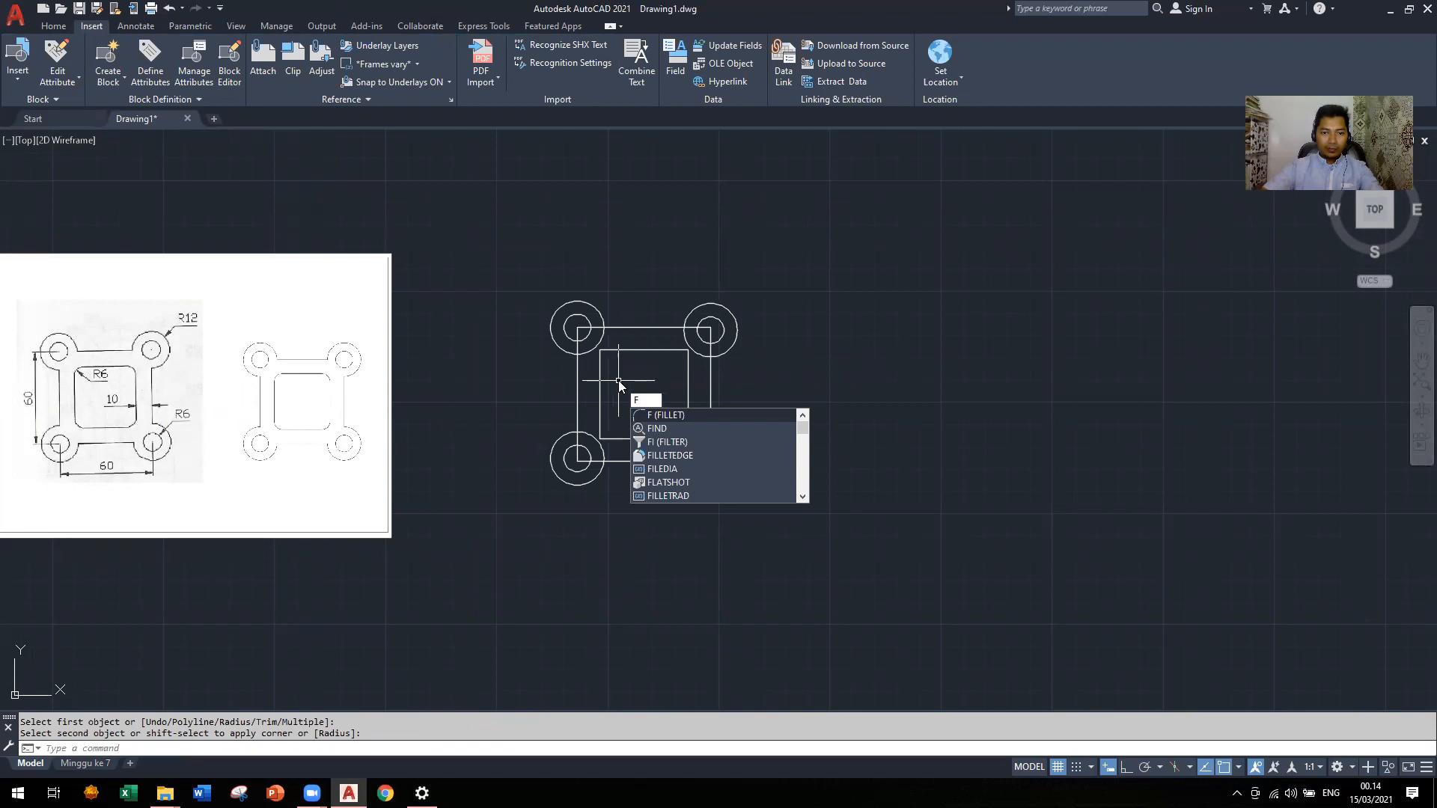
key(Return)
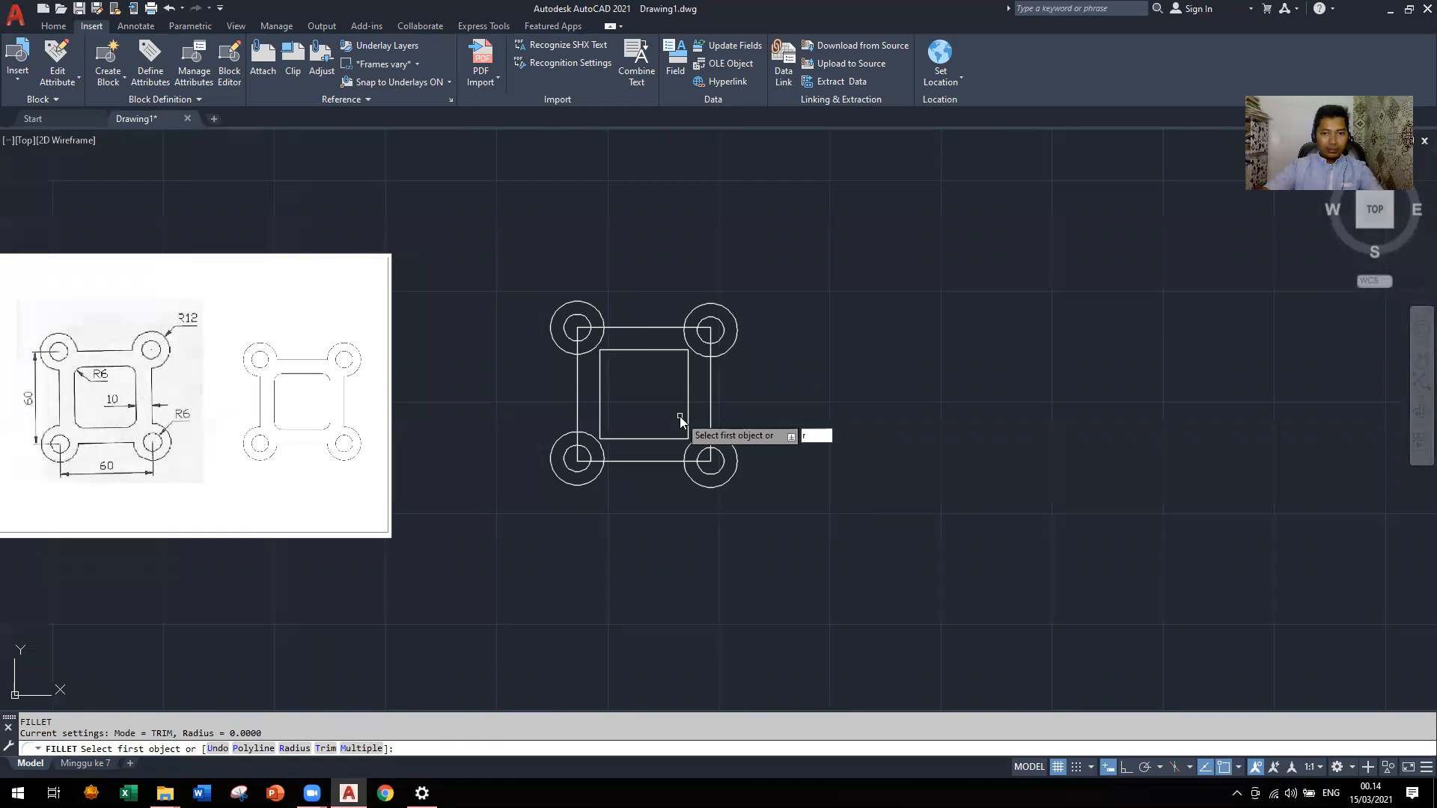
key(Return)
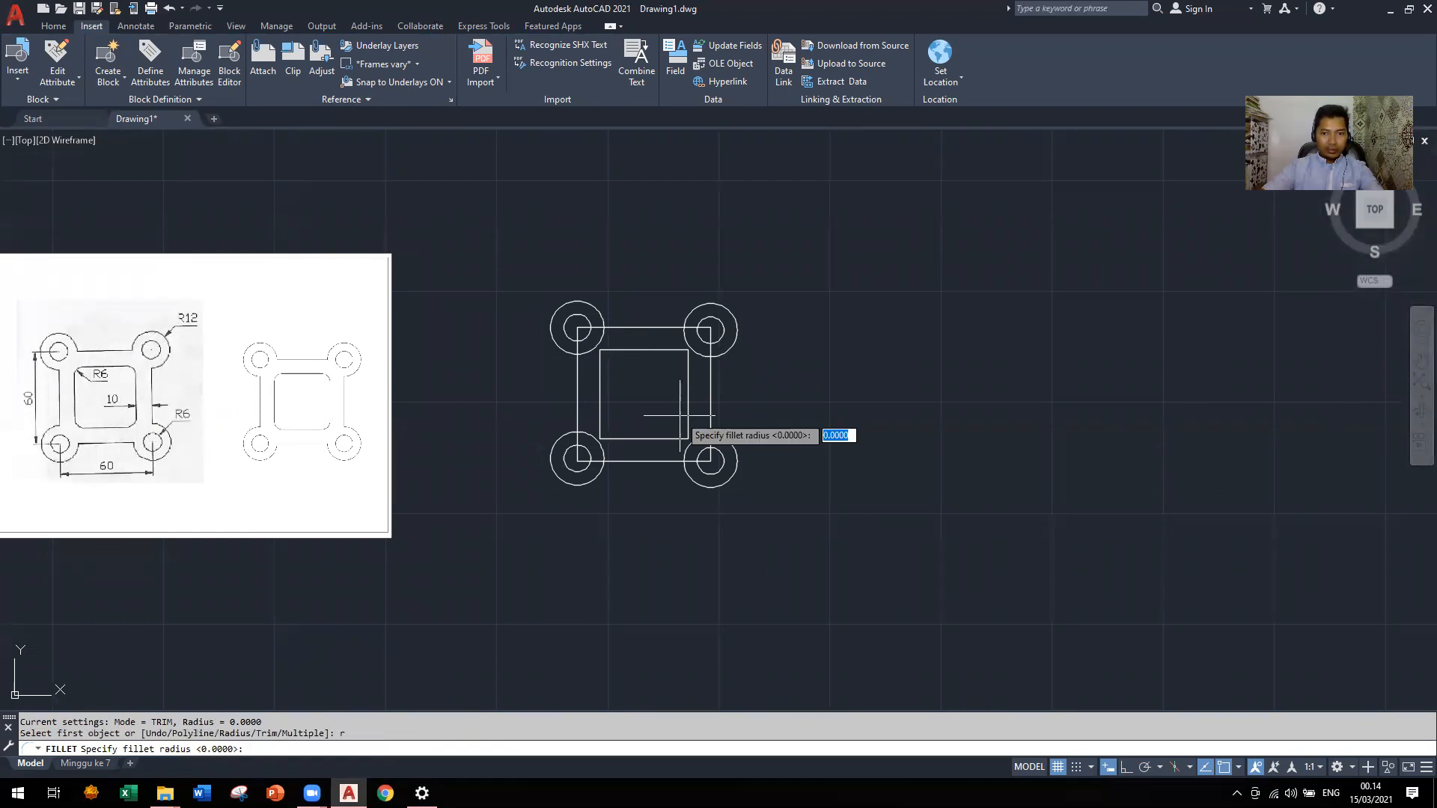
key(Return)
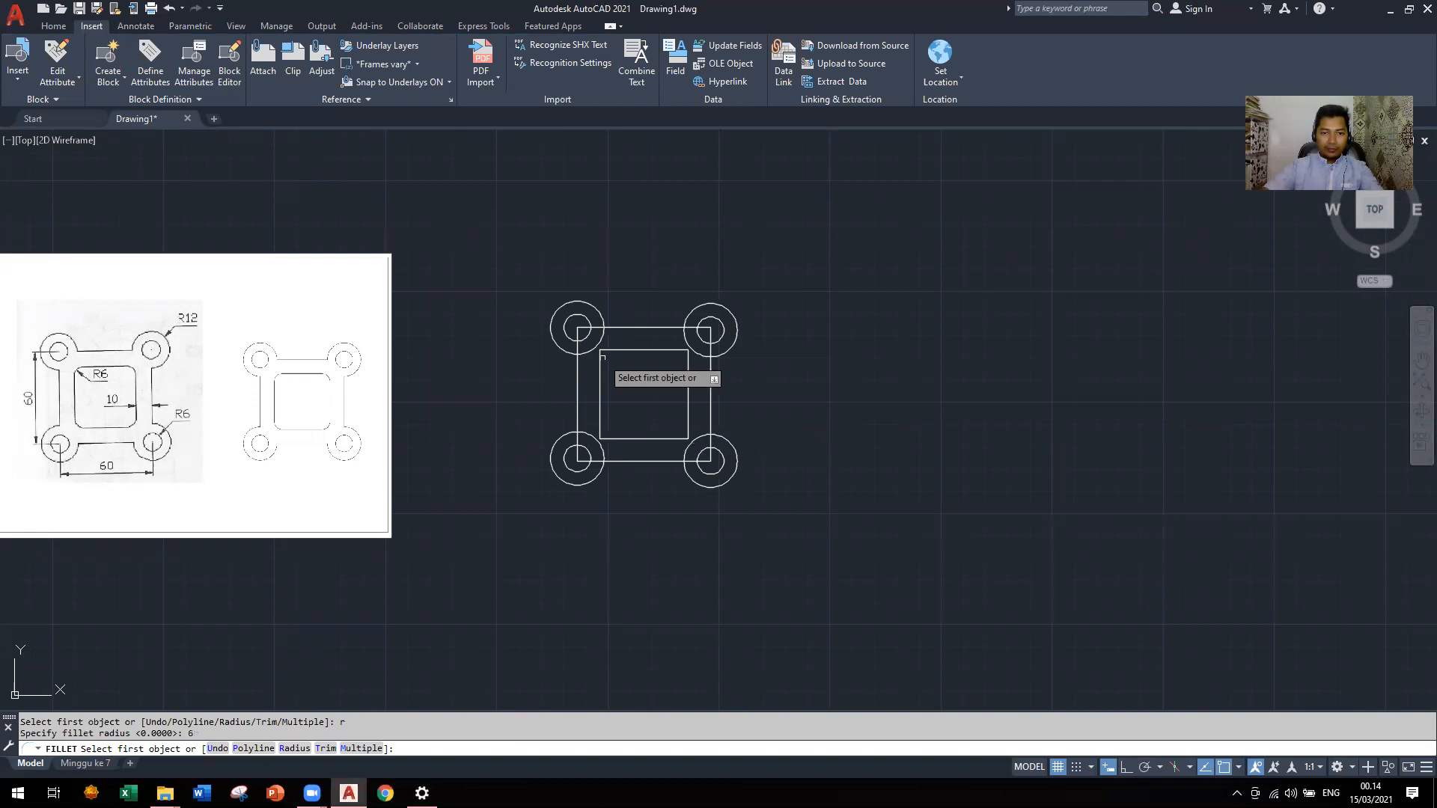
click(599, 362)
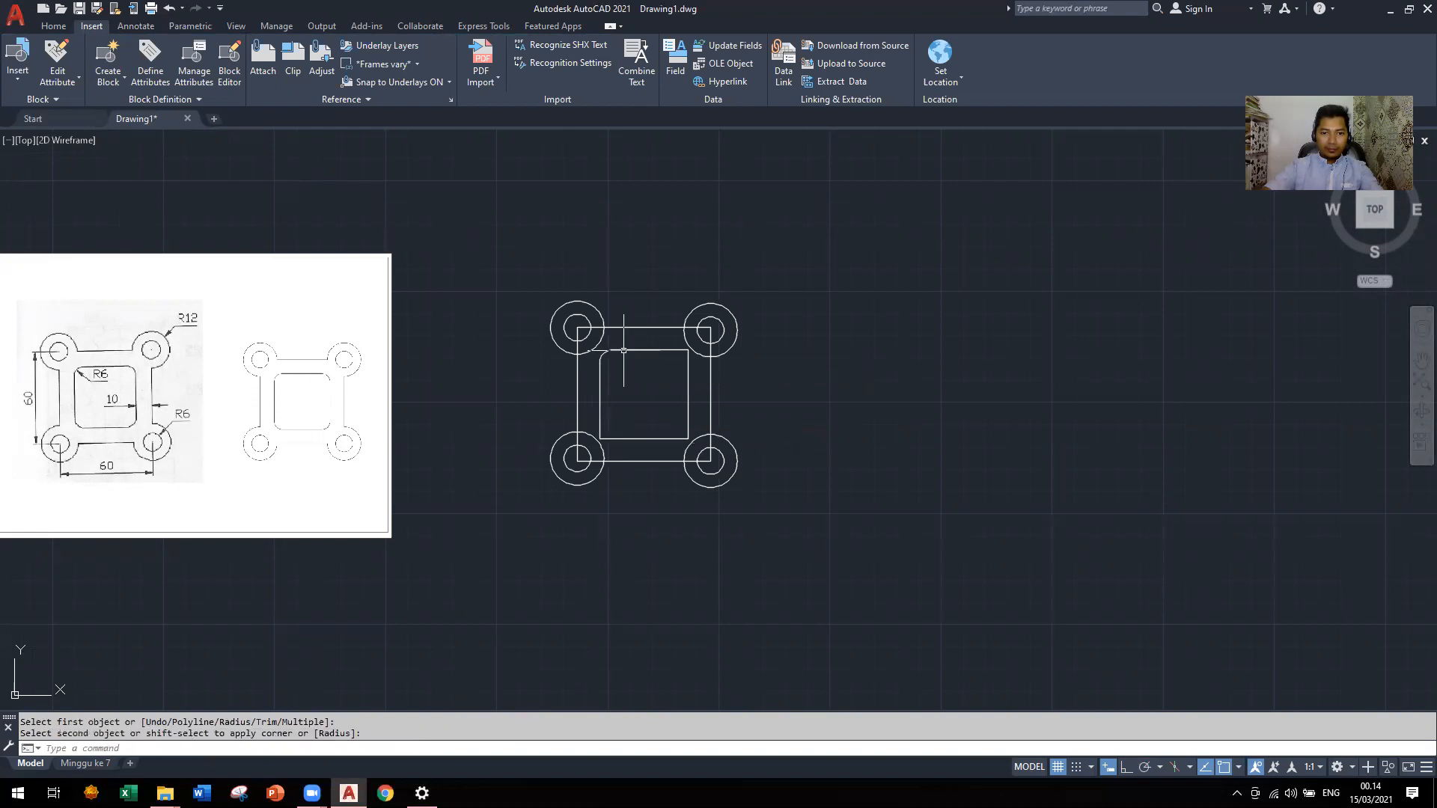
click(676, 350)
Round the inner square's top-right, bottom-right and bottom-left corners with radius 6
key(Return)
click(675, 349)
click(688, 375)
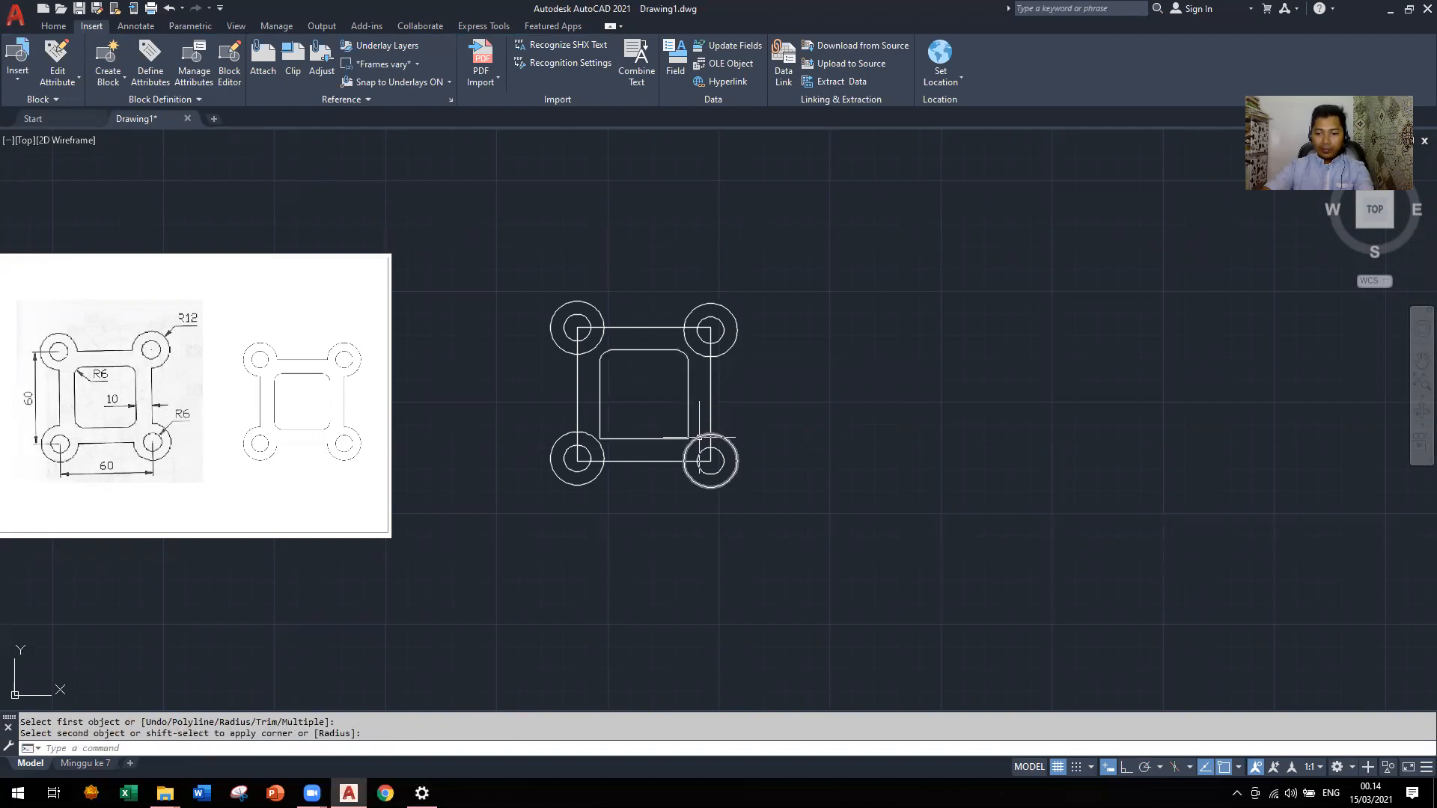
key(Return)
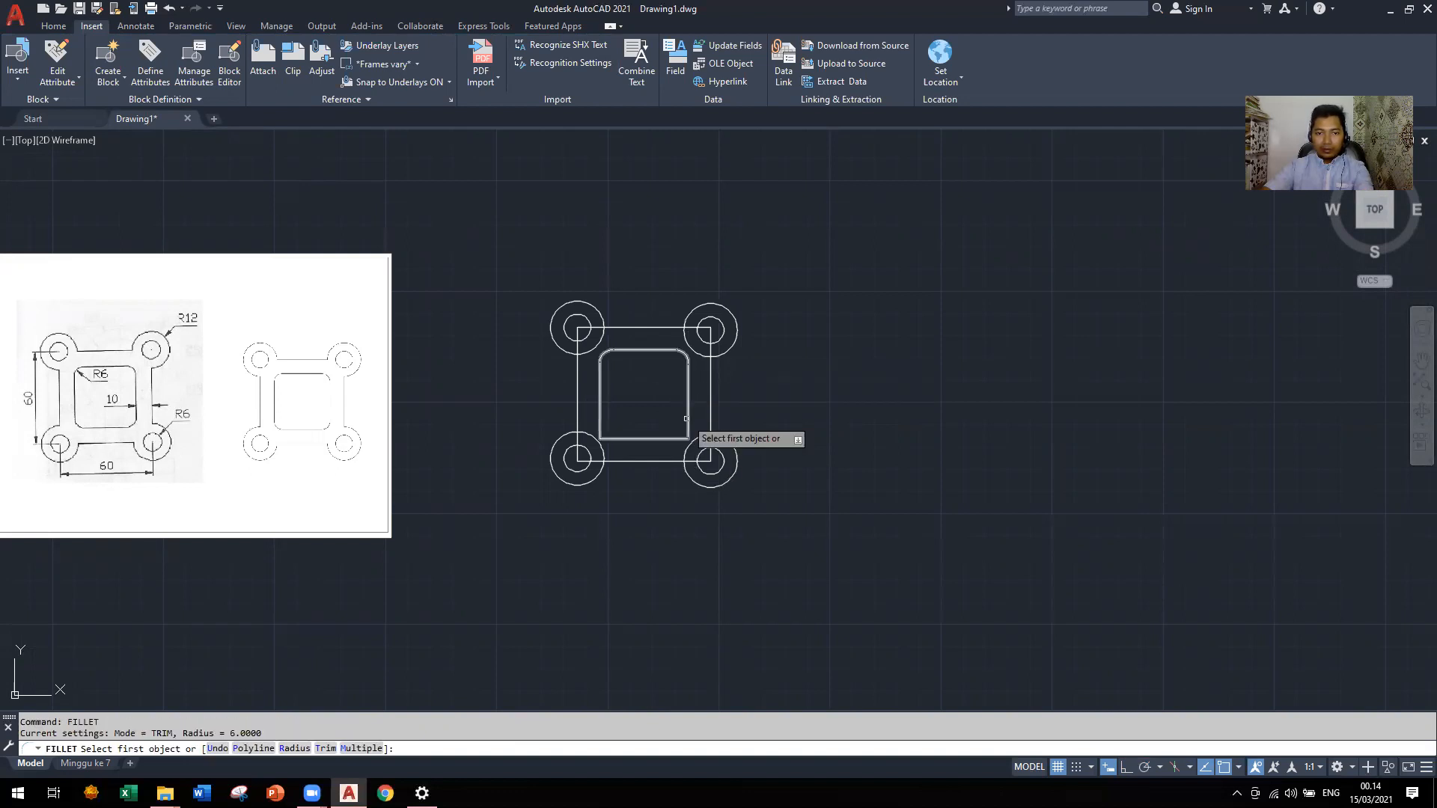
click(672, 440)
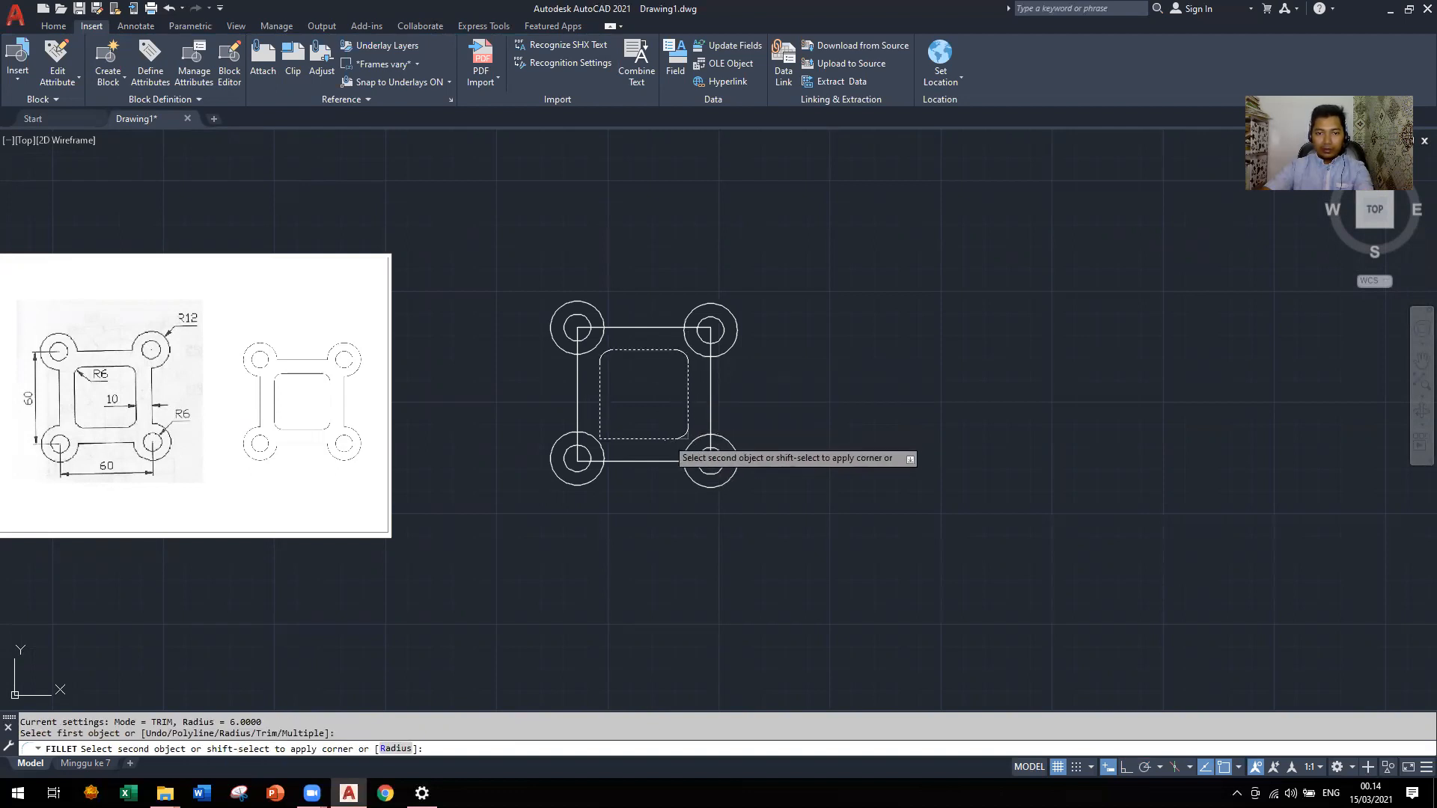
click(688, 425)
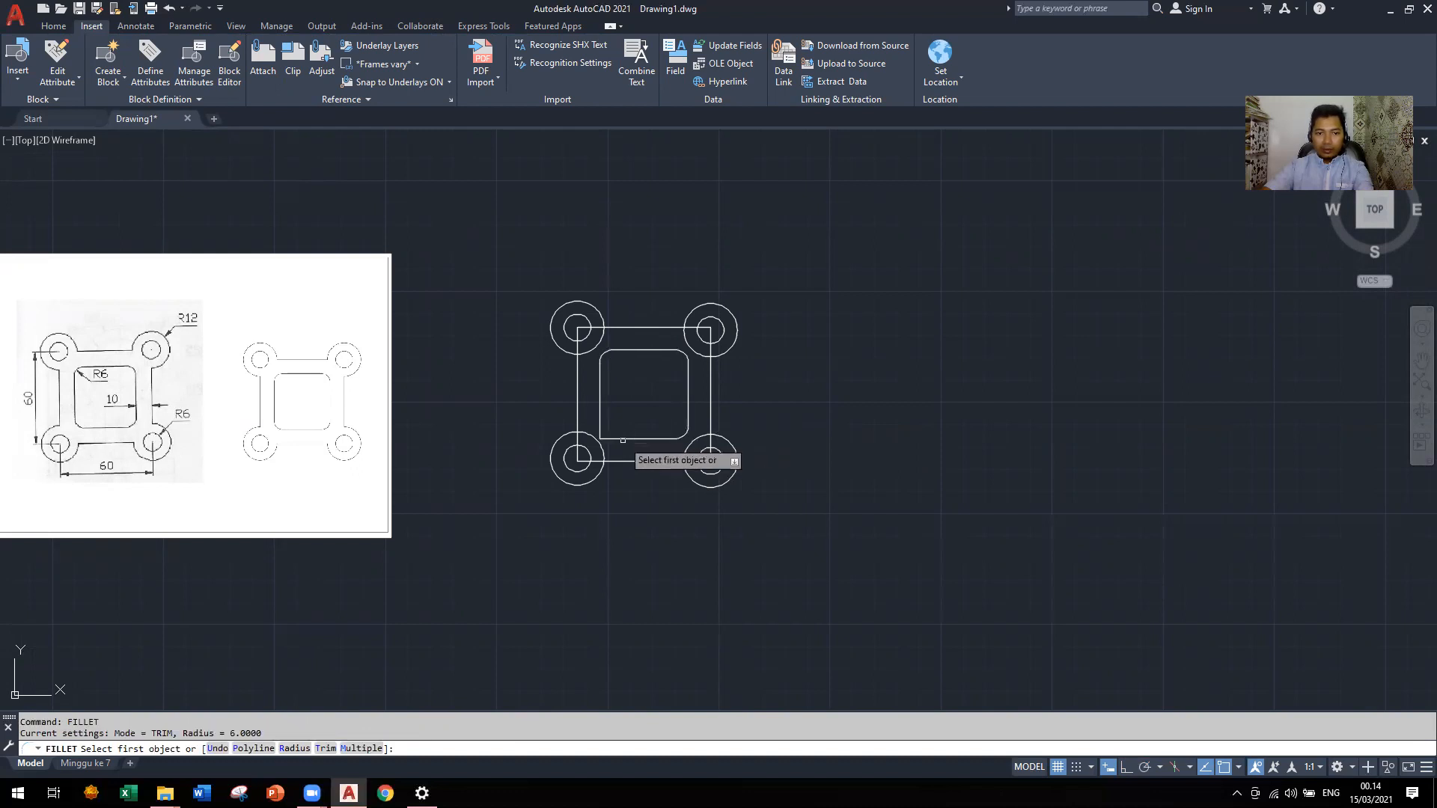
click(655, 438)
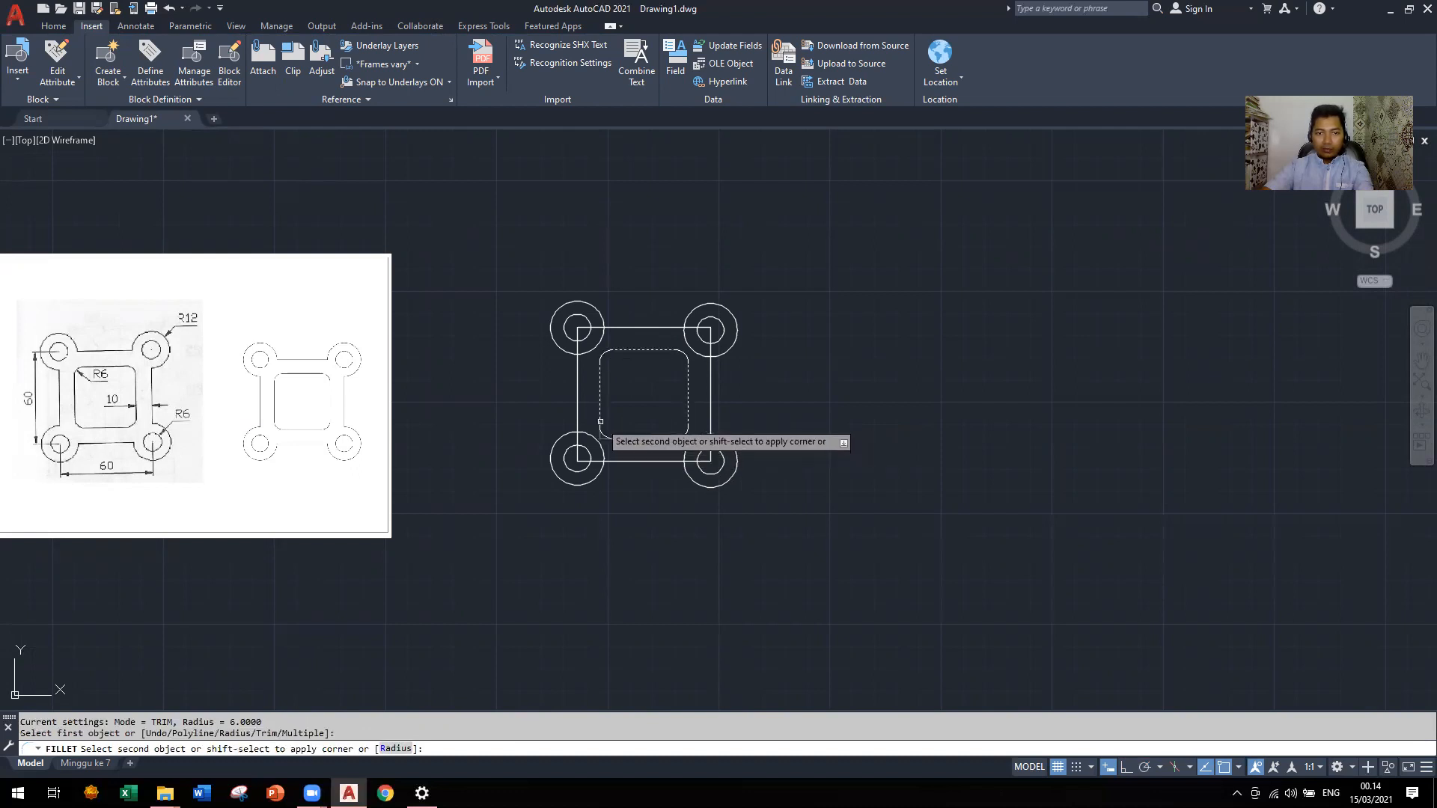
click(601, 423)
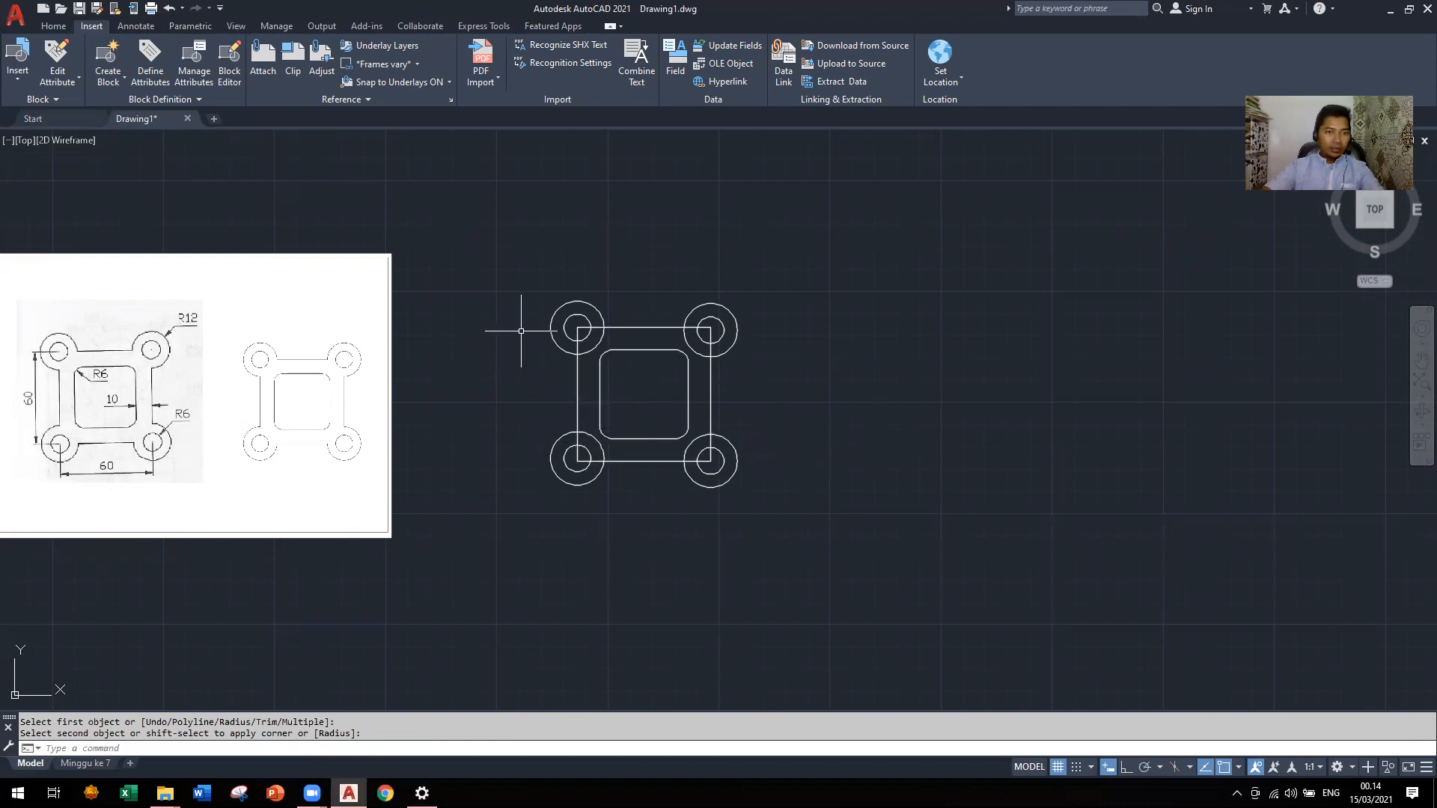
scroll(521, 331, up, 2)
scroll(994, 344, down, 2)
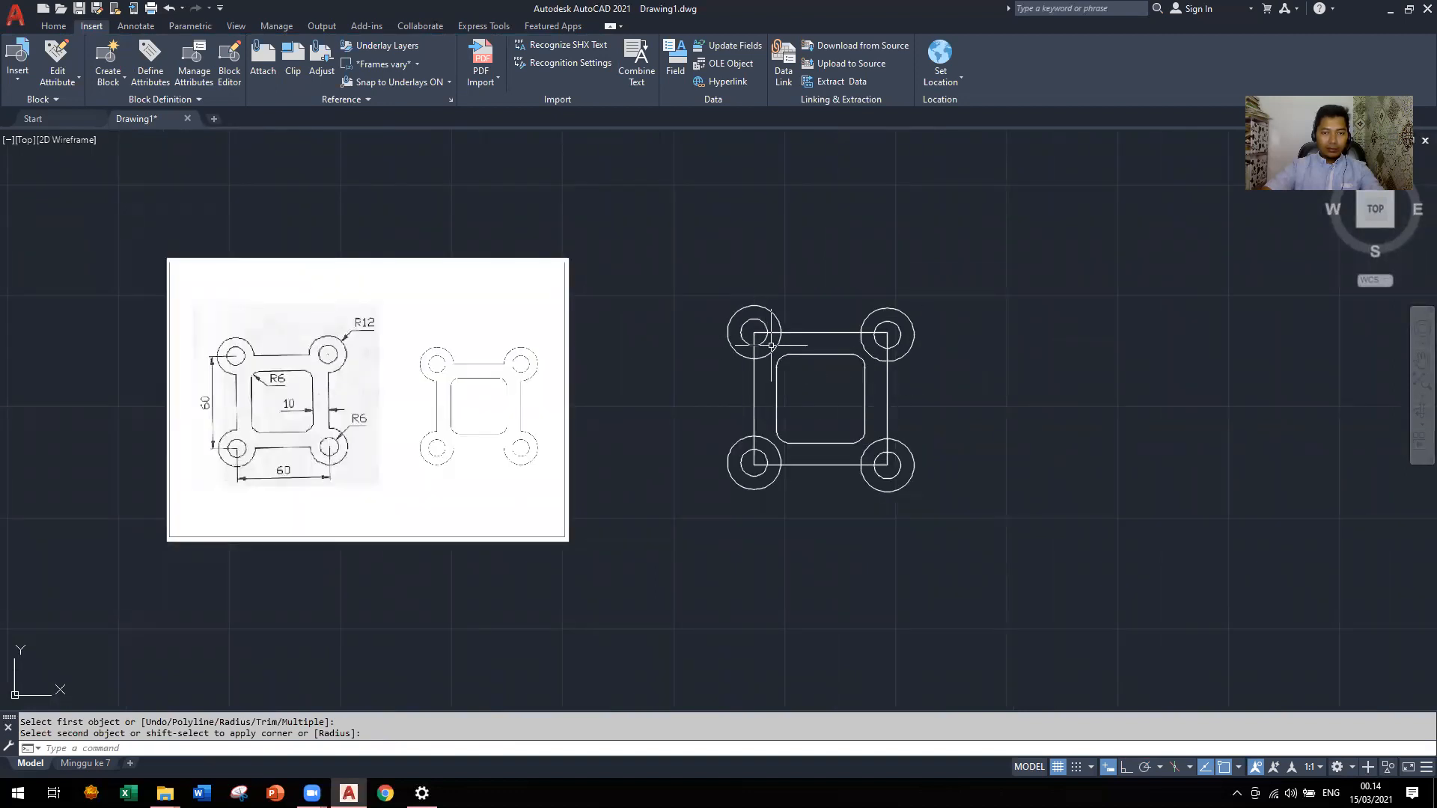
Trim the inner arcs and line stubs inside the corner lobes with TRIM
text(tri)
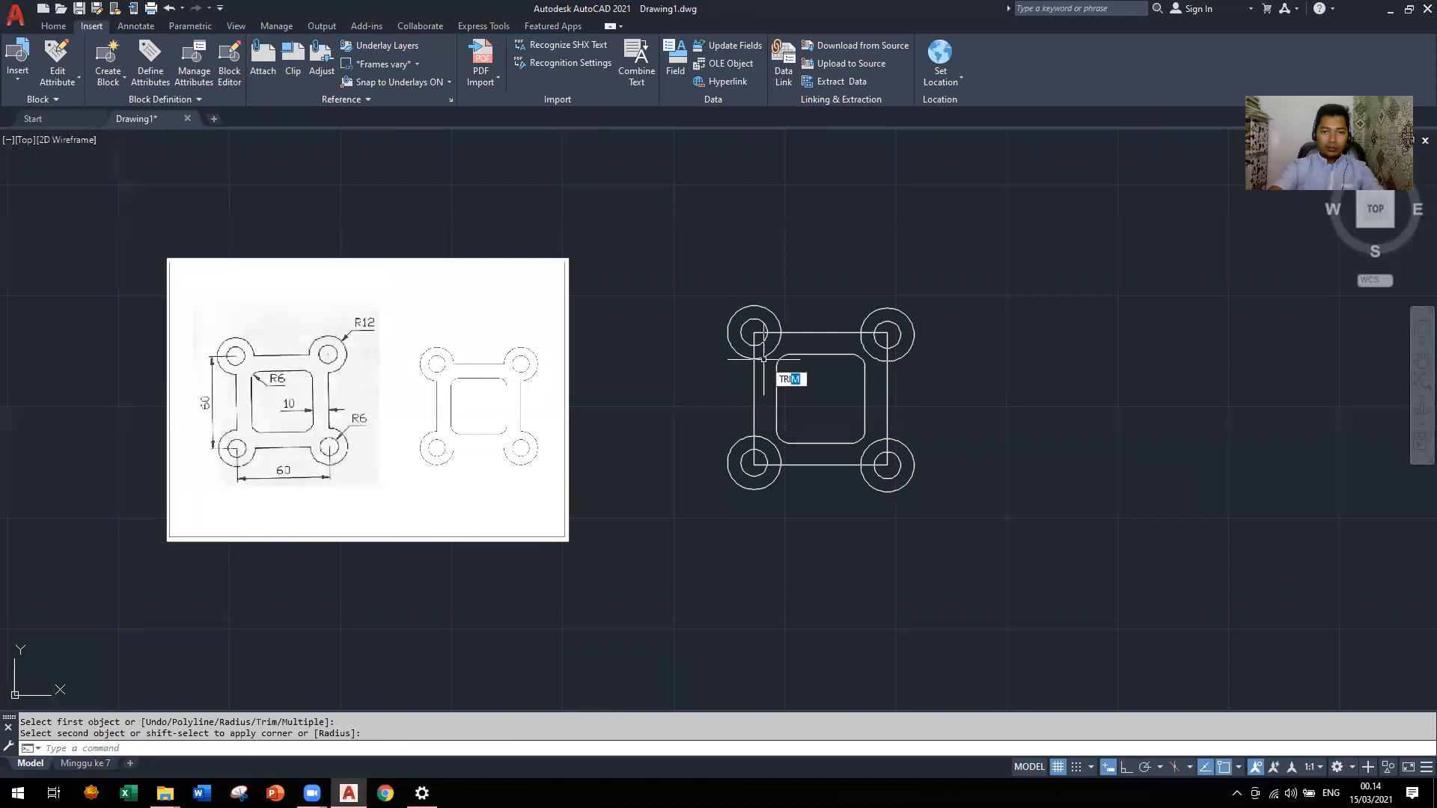
key(Return)
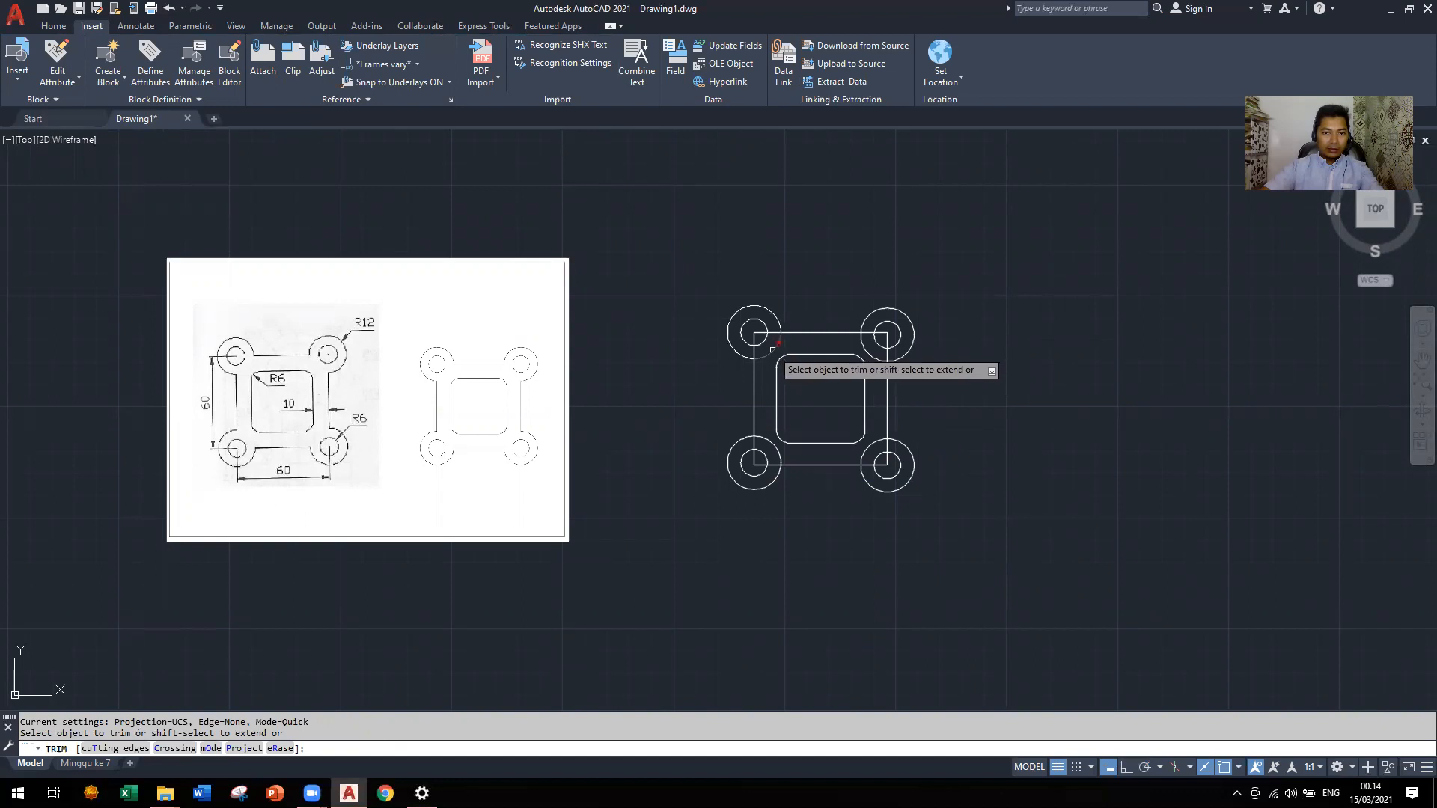
click(773, 349)
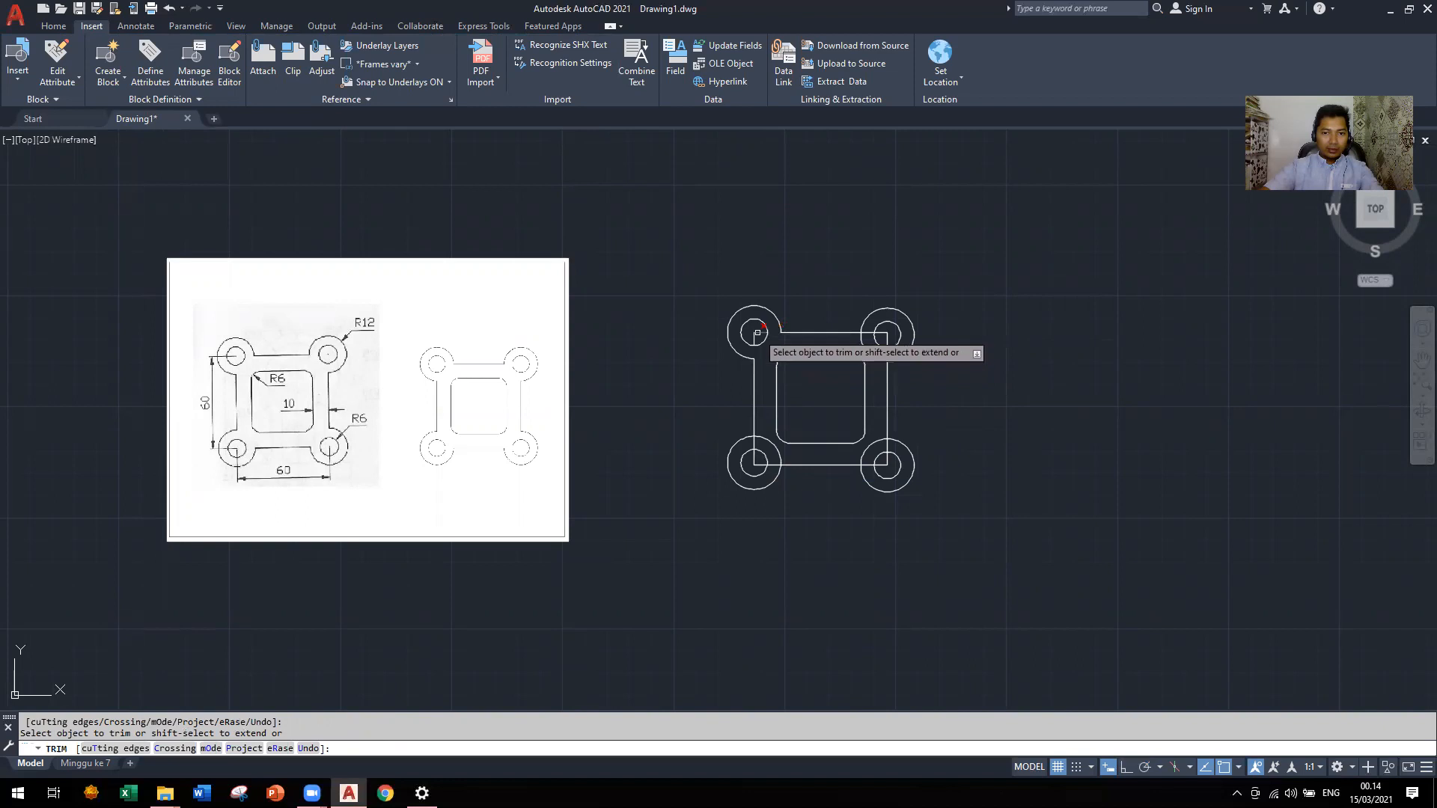
click(760, 445)
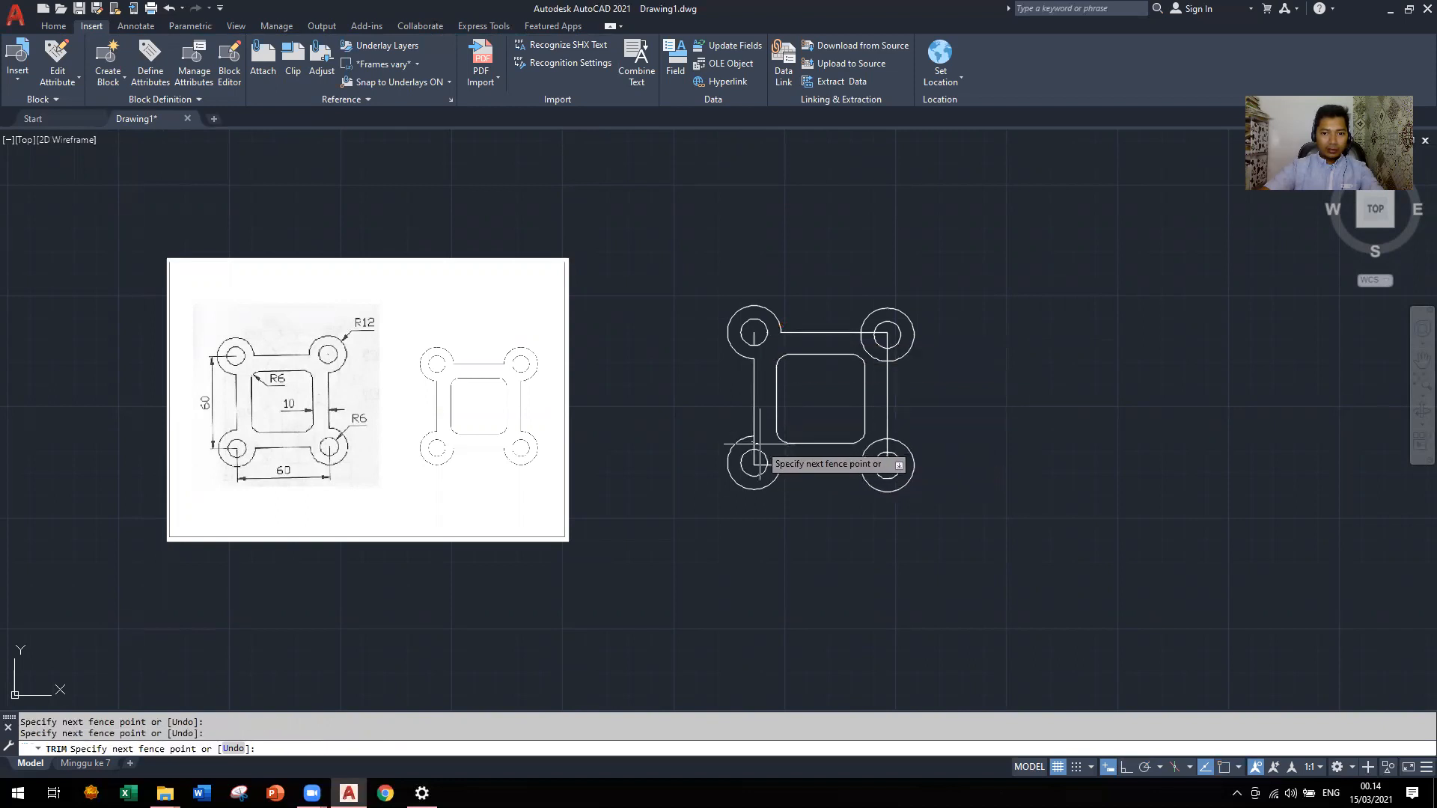
key(Return)
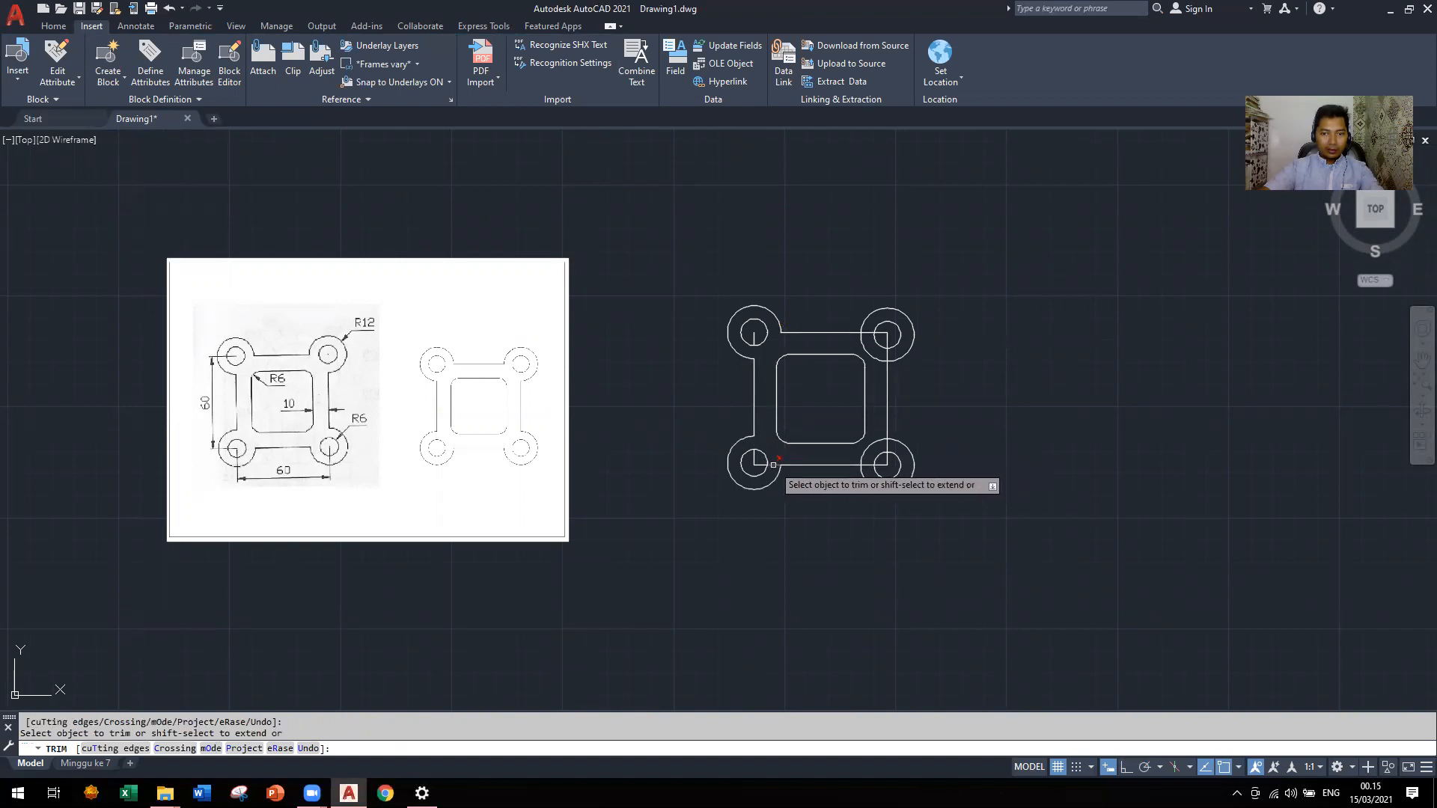
click(869, 448)
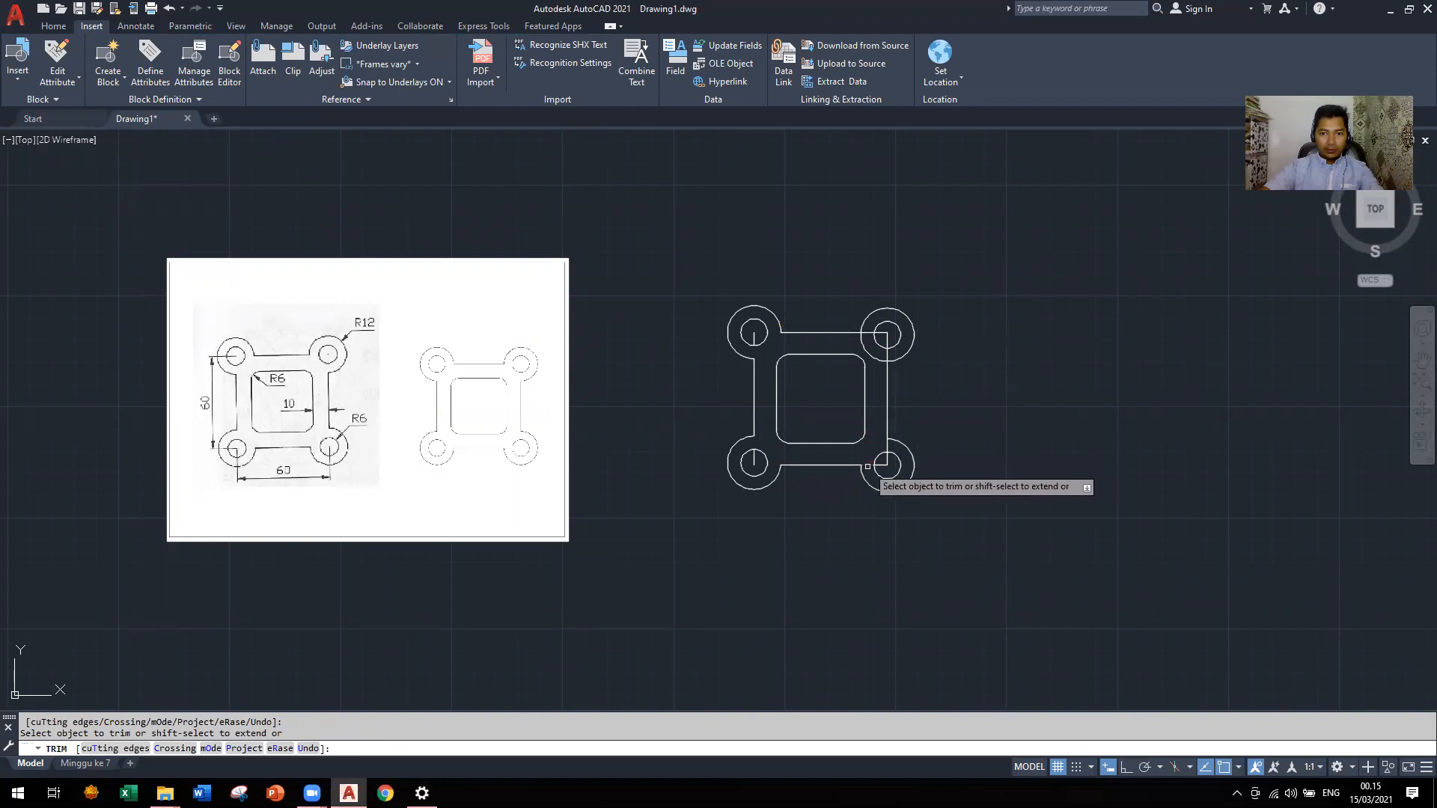
click(888, 447)
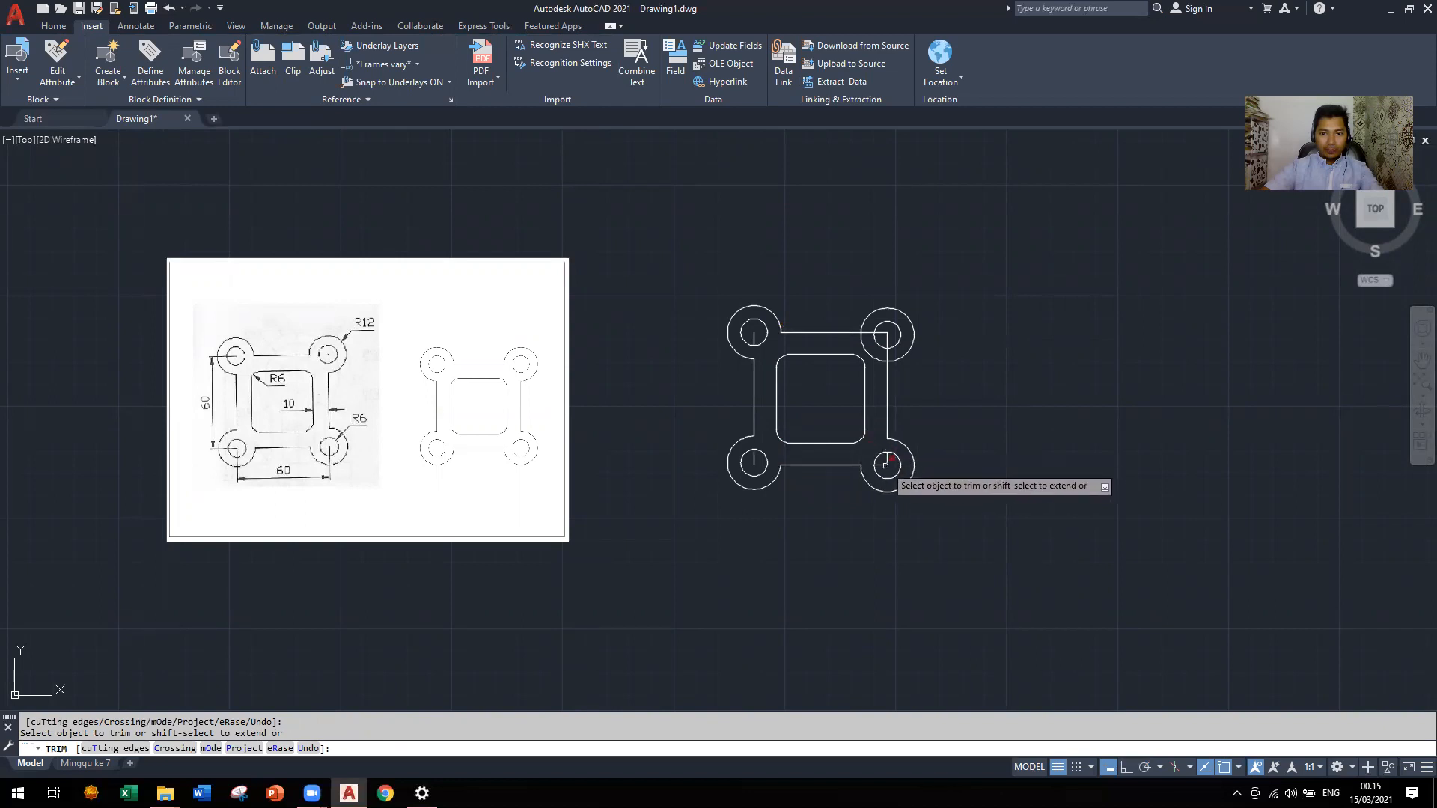
click(868, 353)
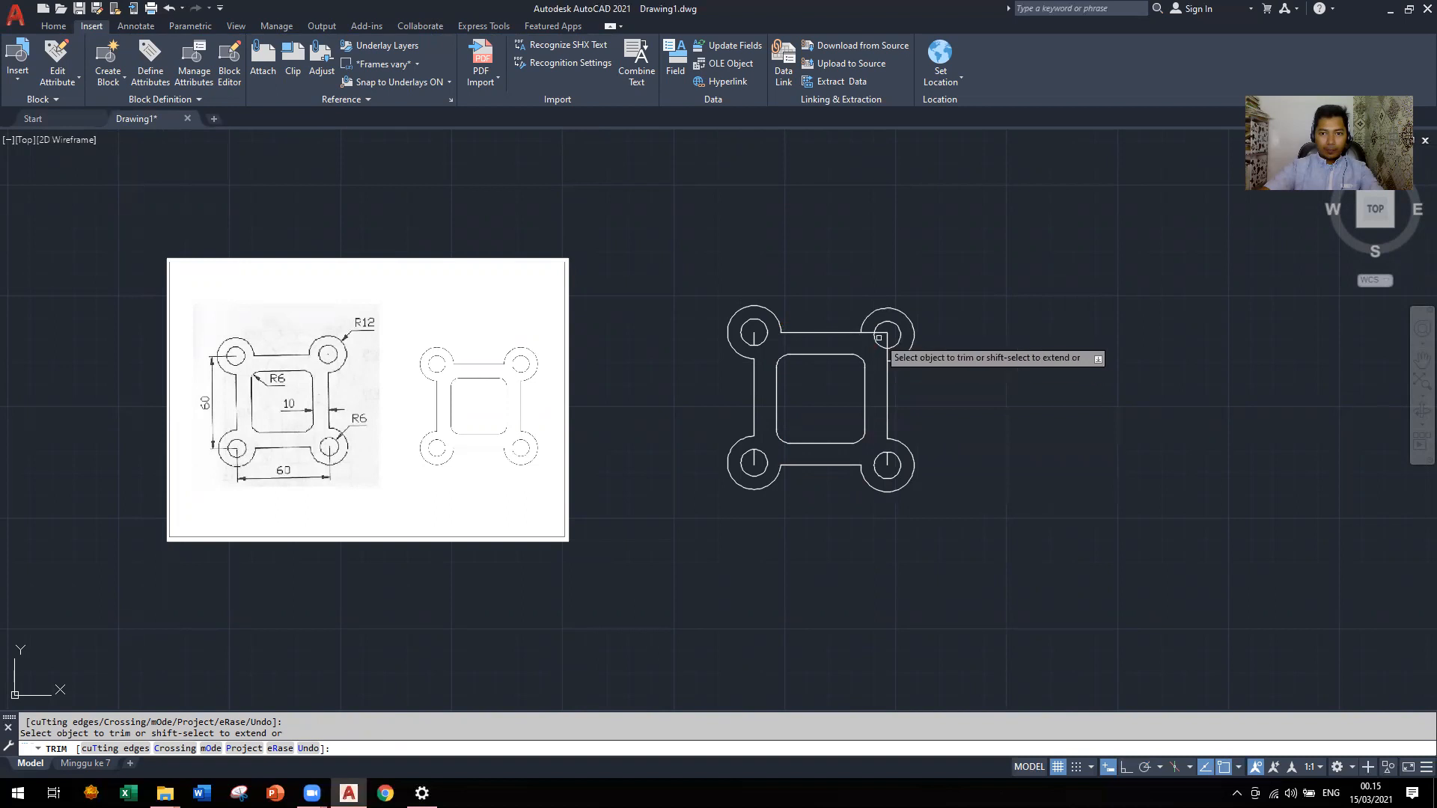
click(887, 341)
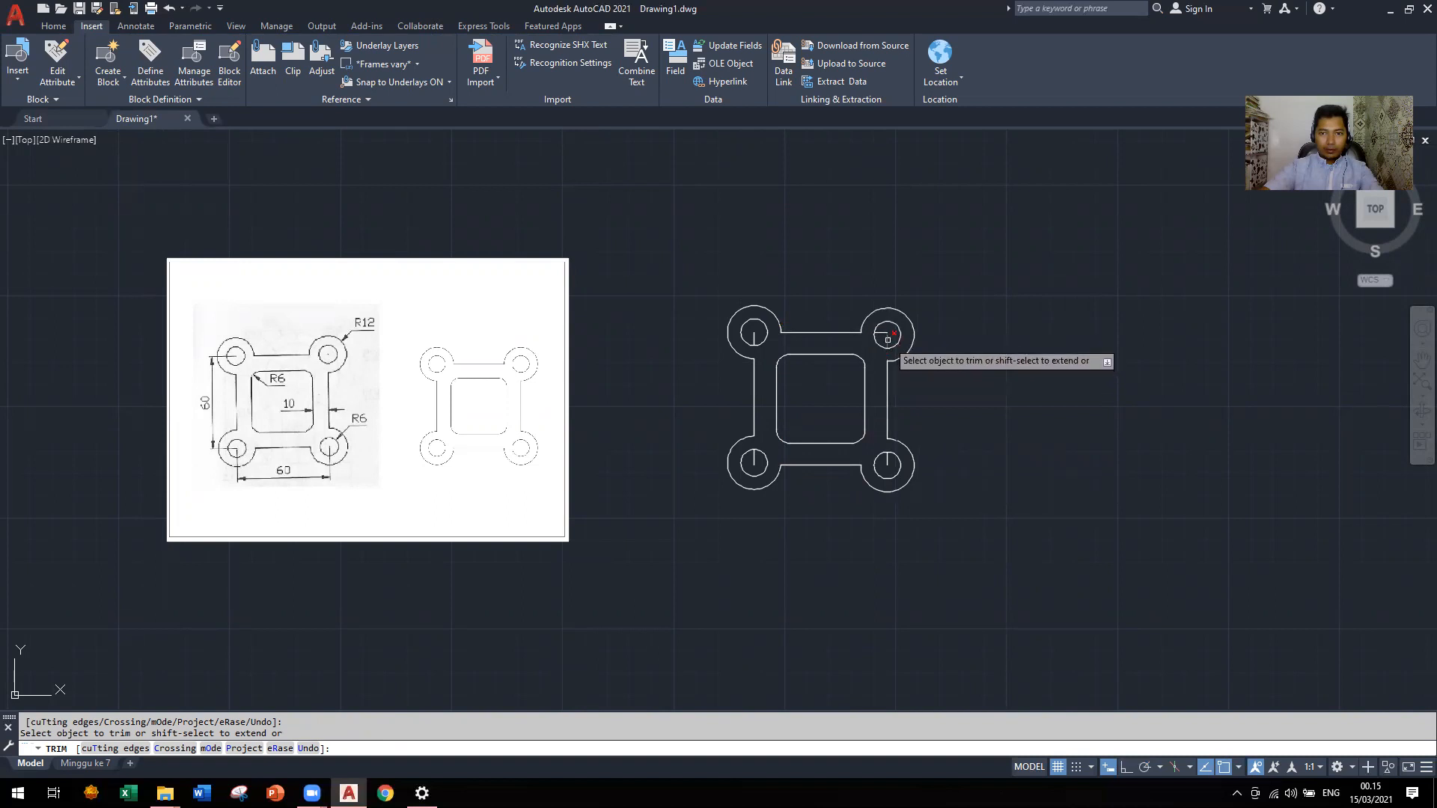
key(Escape)
Delete the leftover stubs in the top-left, top-right and bottom-right lobes
click(754, 332)
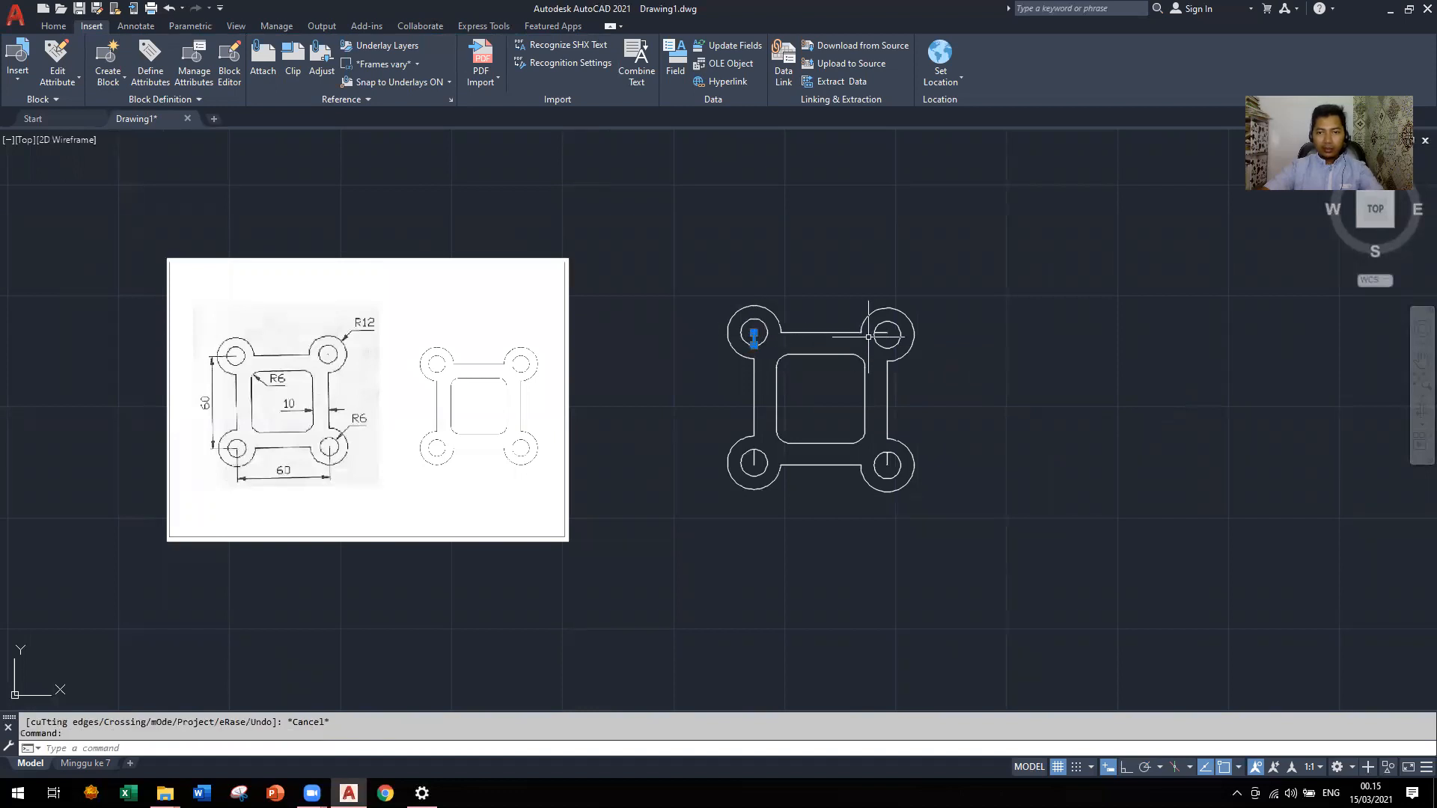
key(Delete)
click(887, 333)
key(Delete)
click(887, 462)
key(Delete)
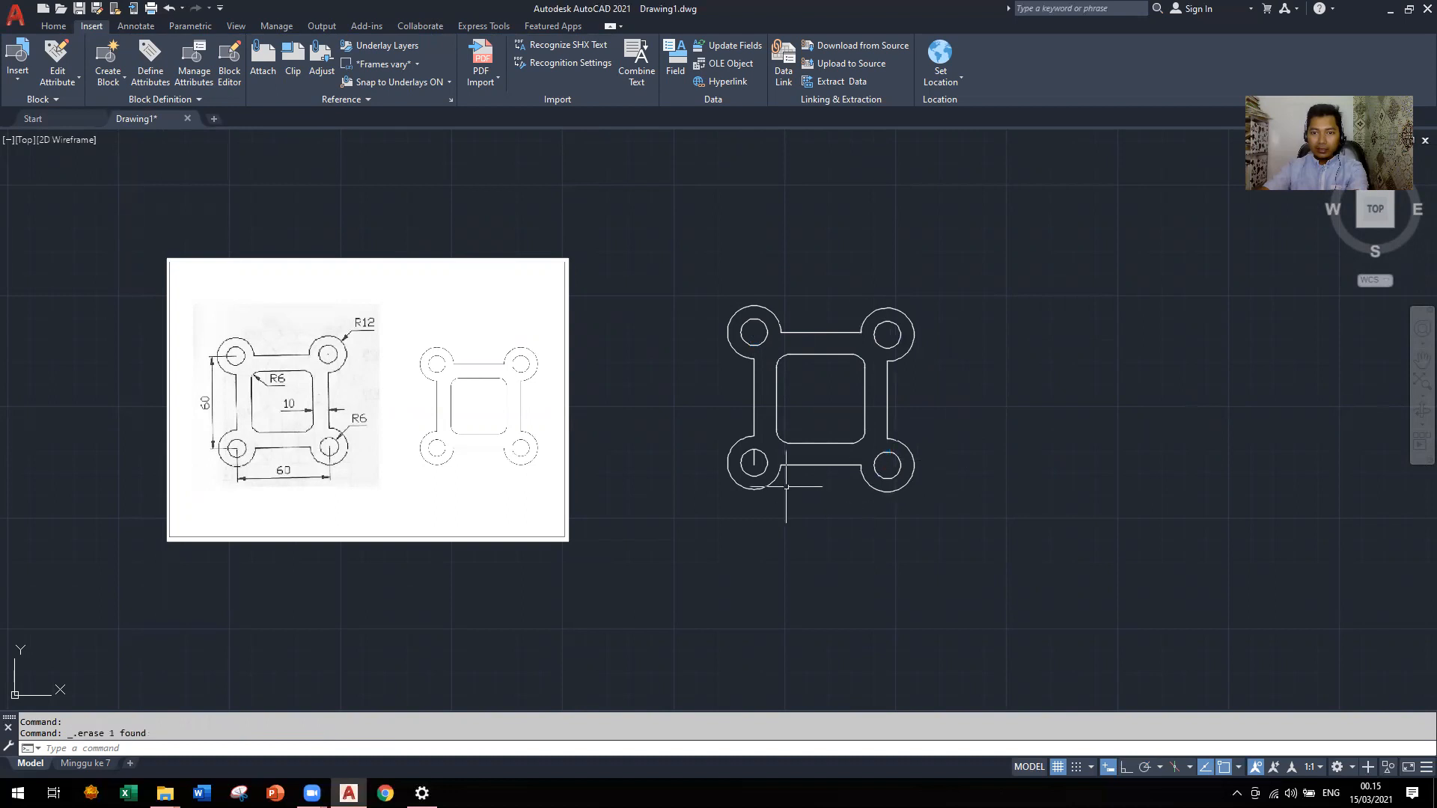
click(754, 458)
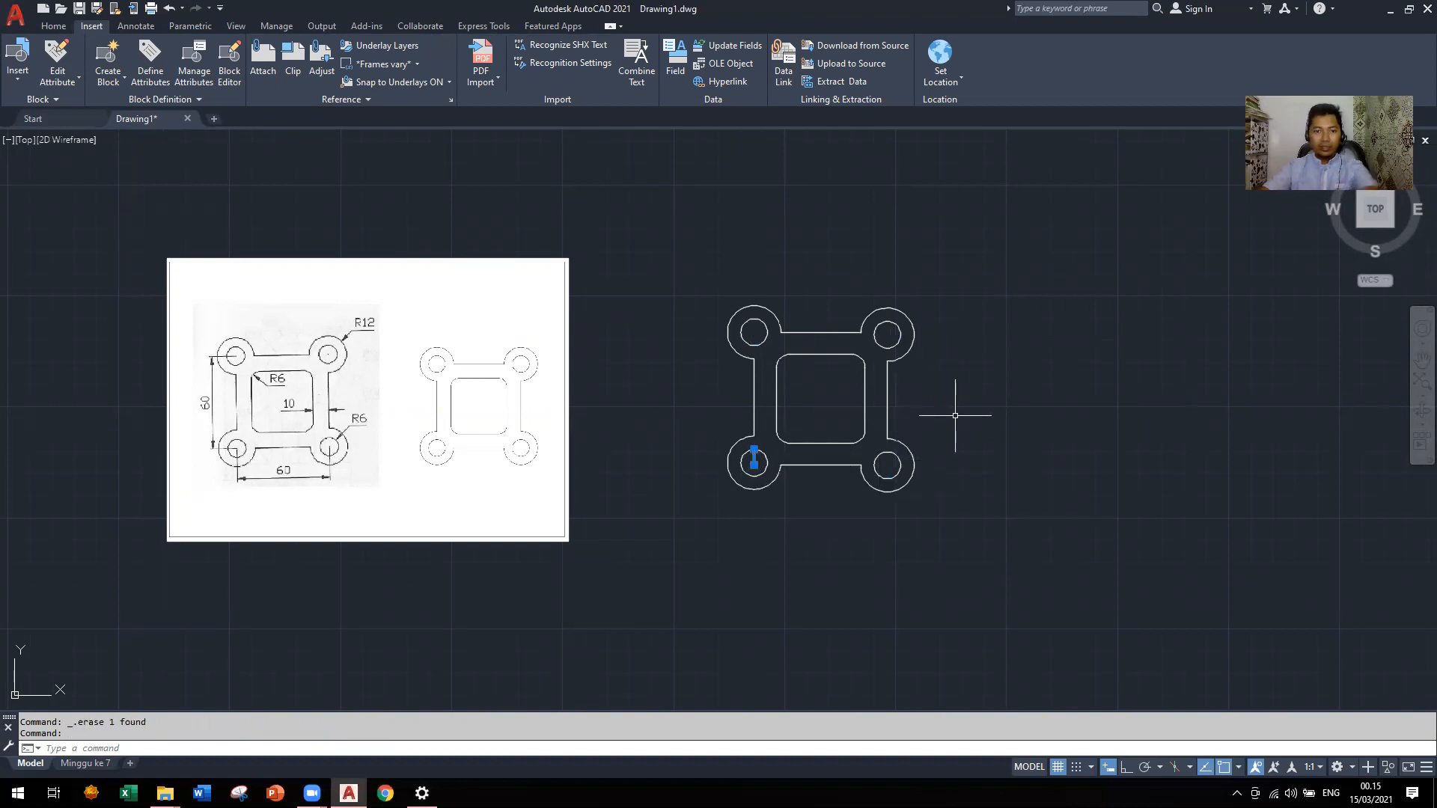
Delete the bottom-left lobe's stub and move the square plate right of the triangular bracket
key(Delete)
scroll(1030, 414, down, 4)
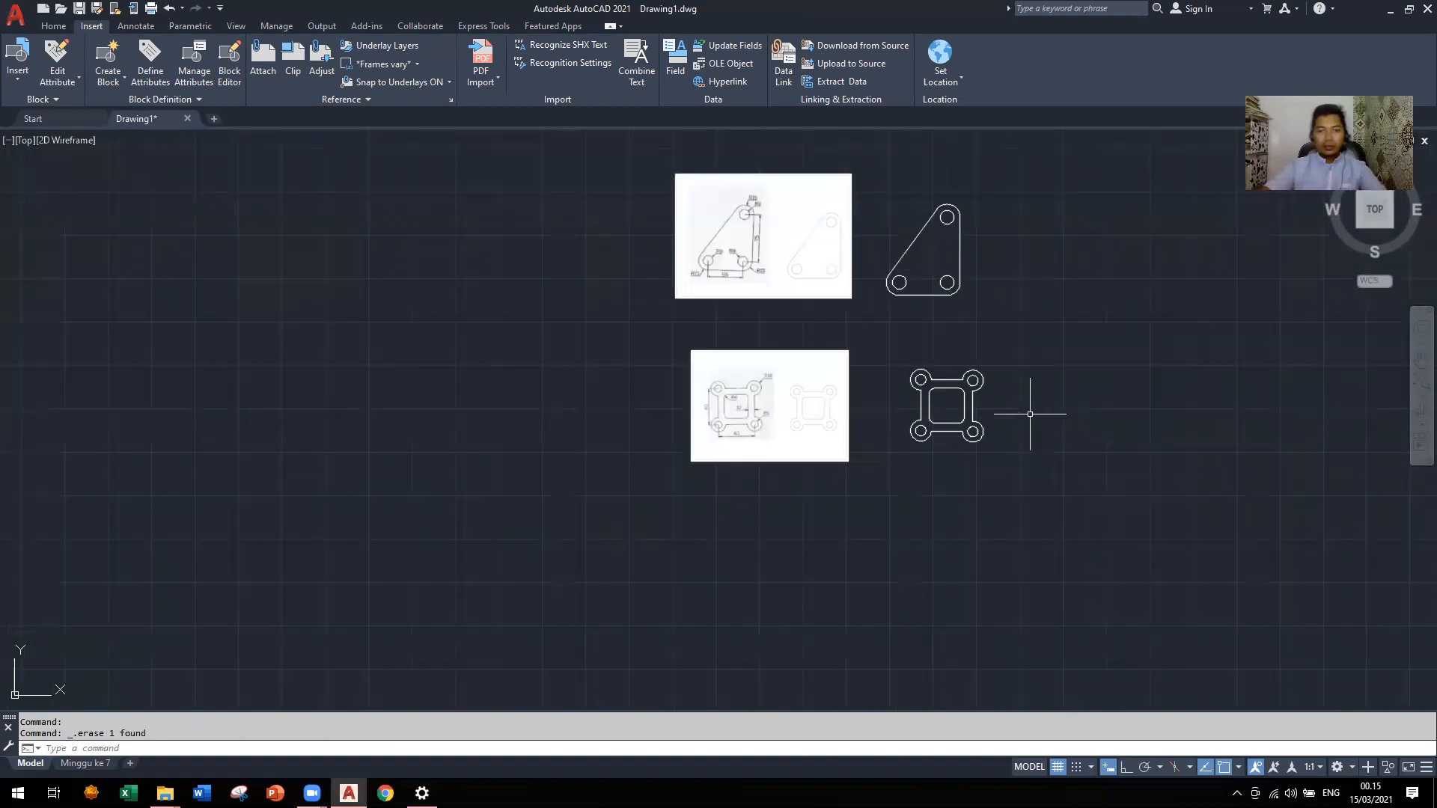
scroll(1022, 400, up, 2)
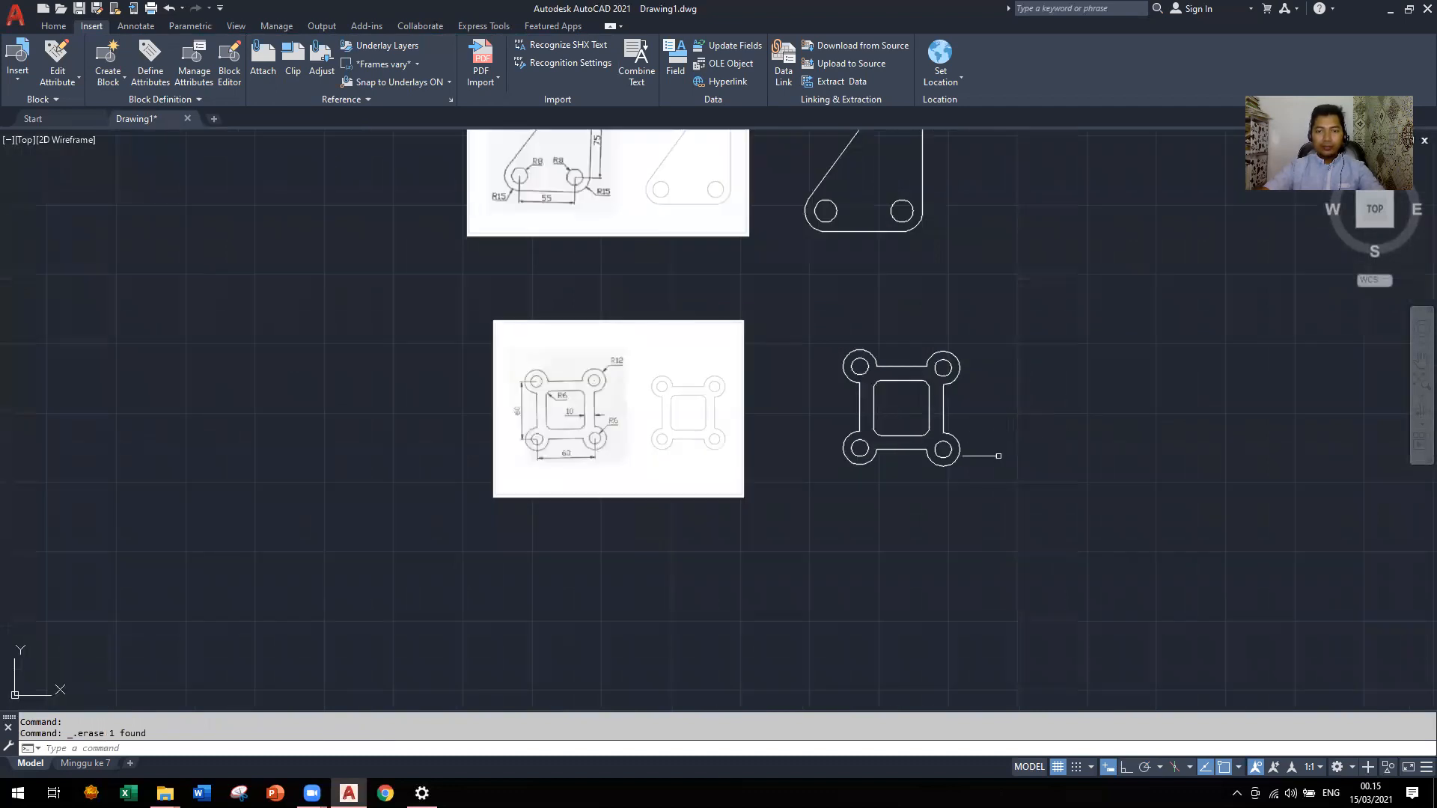
scroll(957, 522, down, 2)
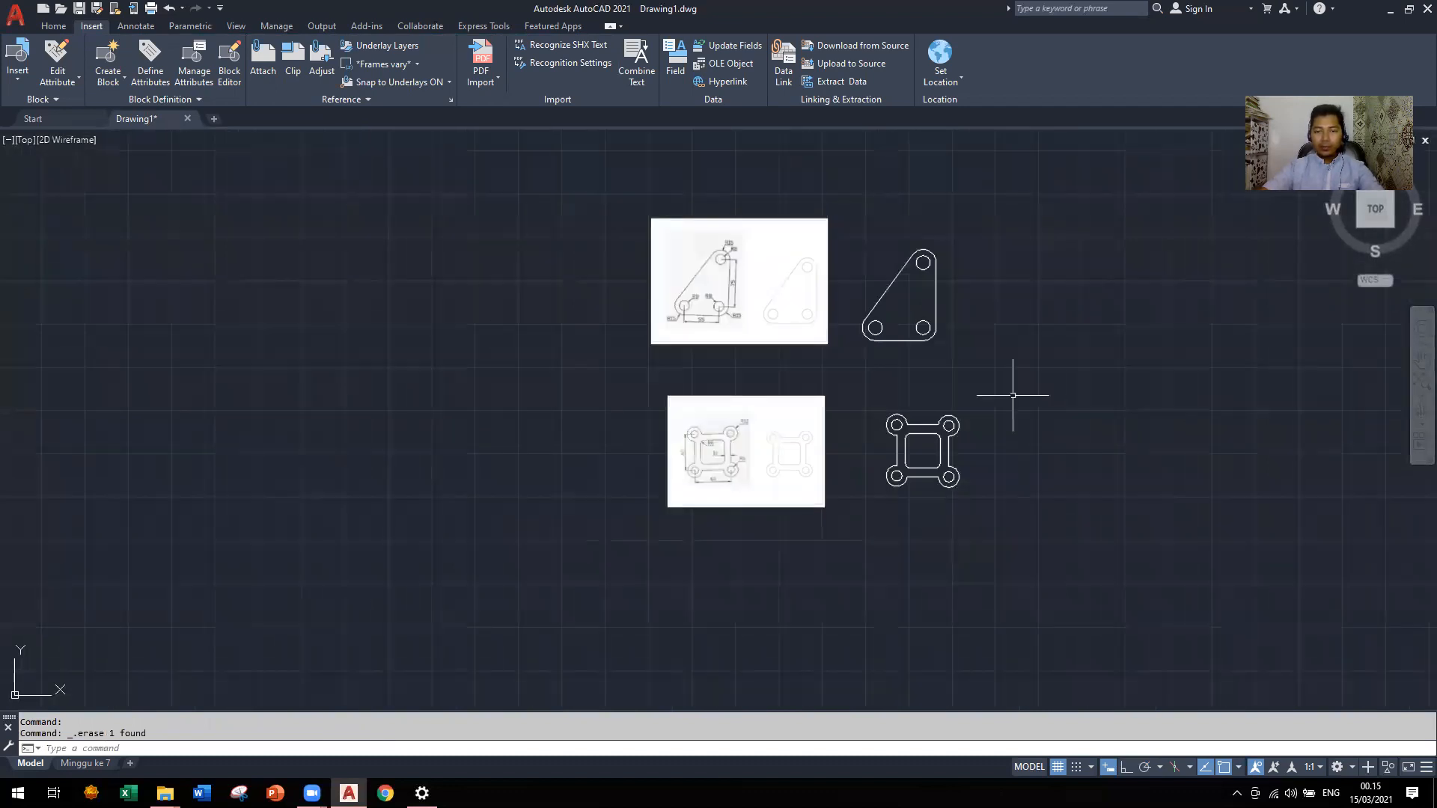
click(884, 388)
click(991, 512)
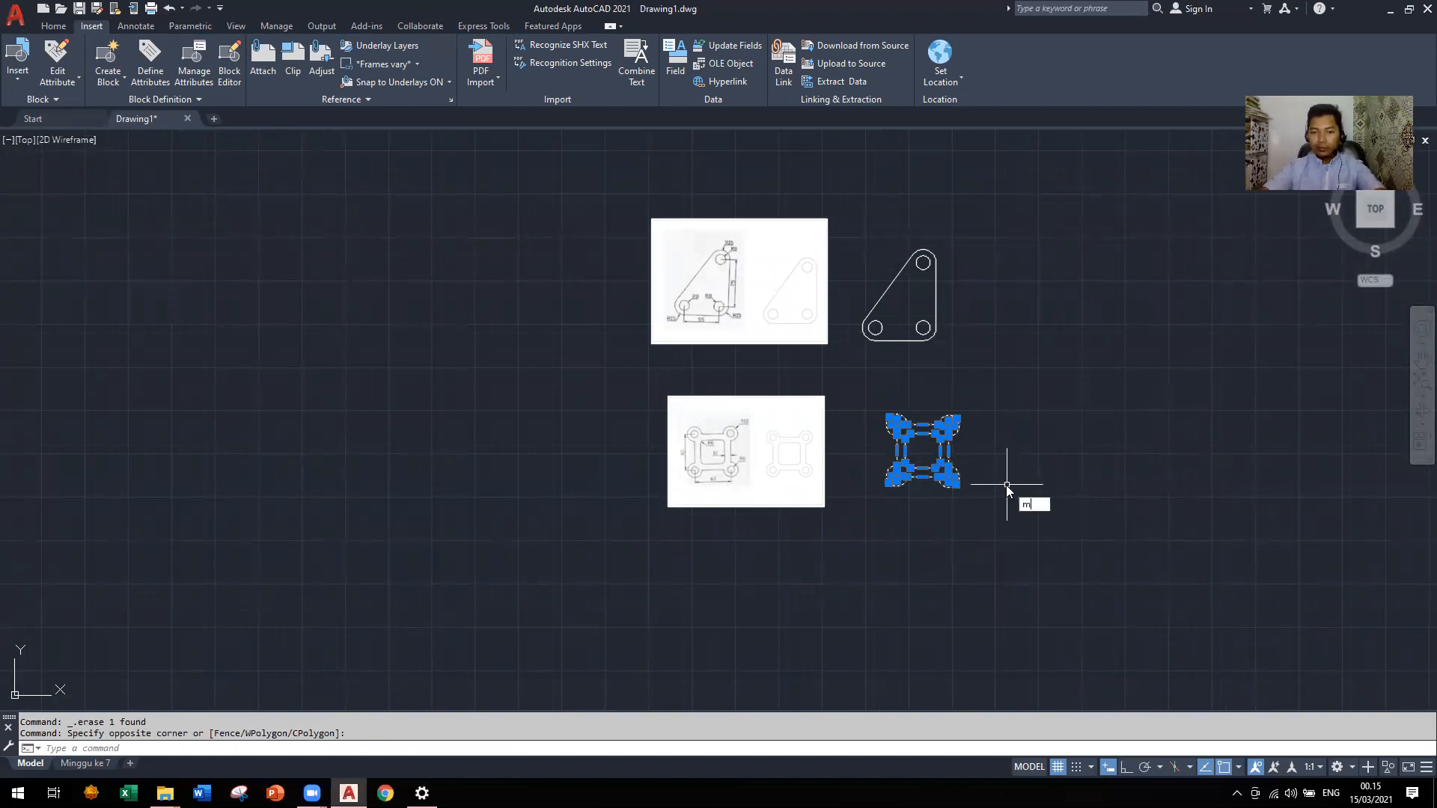
key(Return)
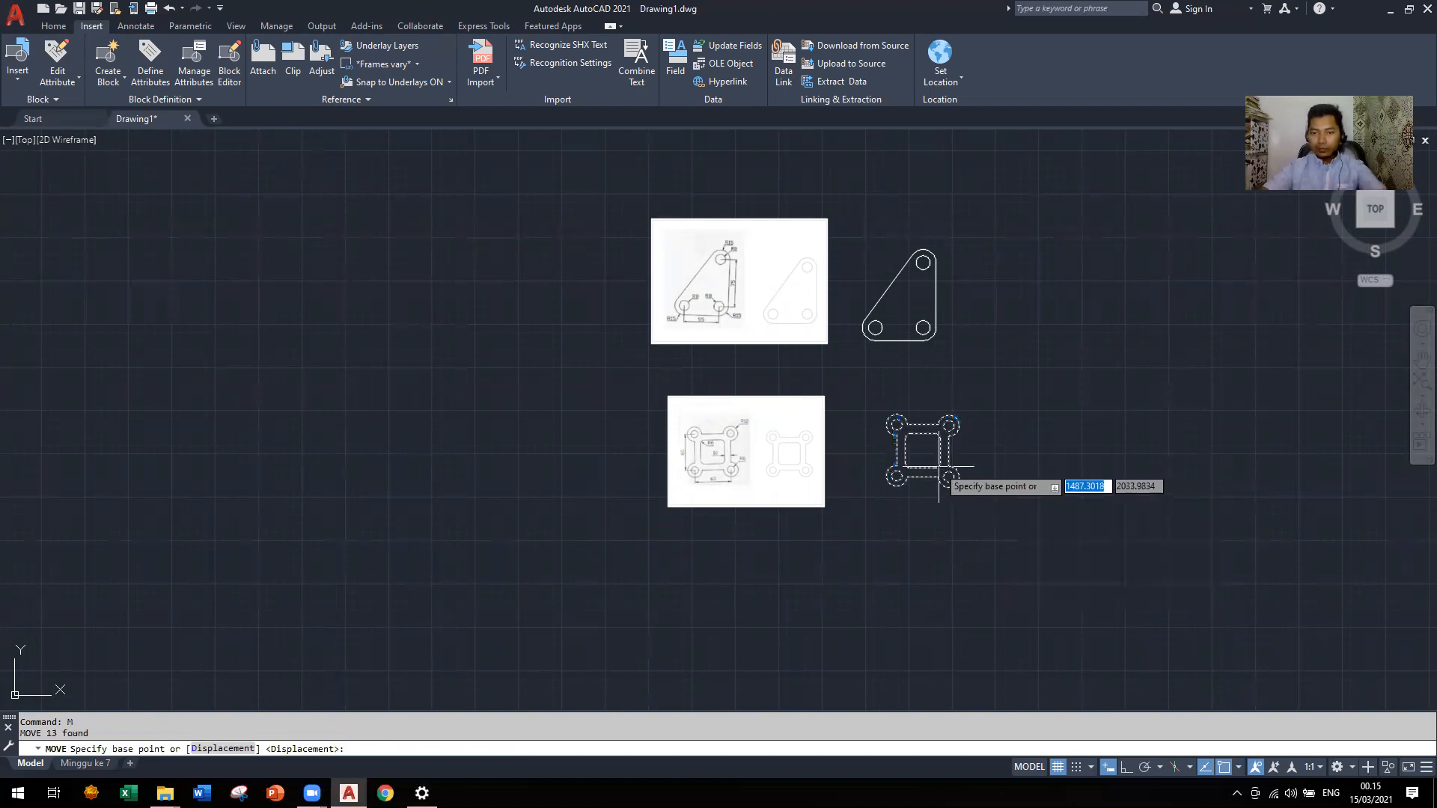
click(923, 450)
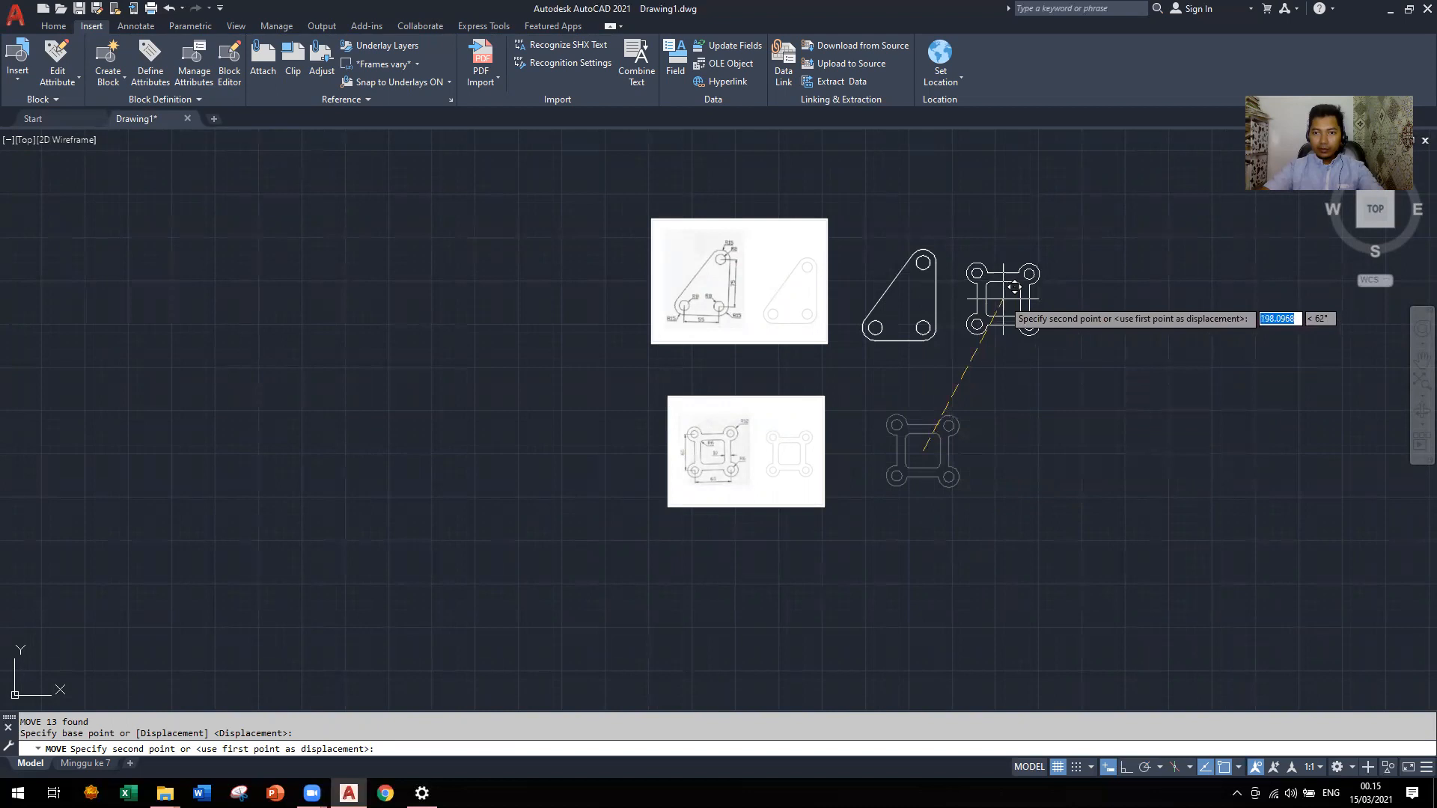
click(1003, 300)
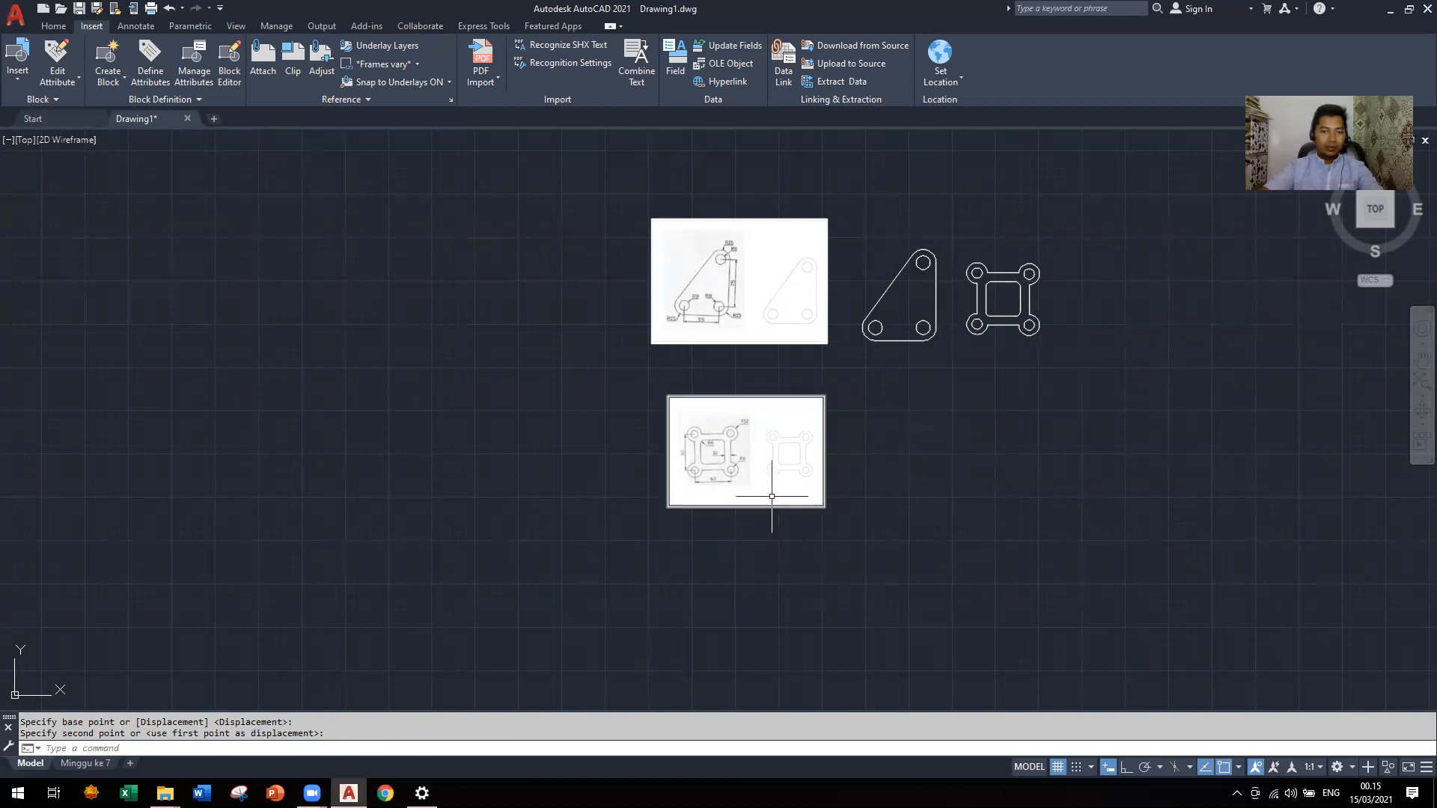
Delete the lower and upper reference images
click(760, 396)
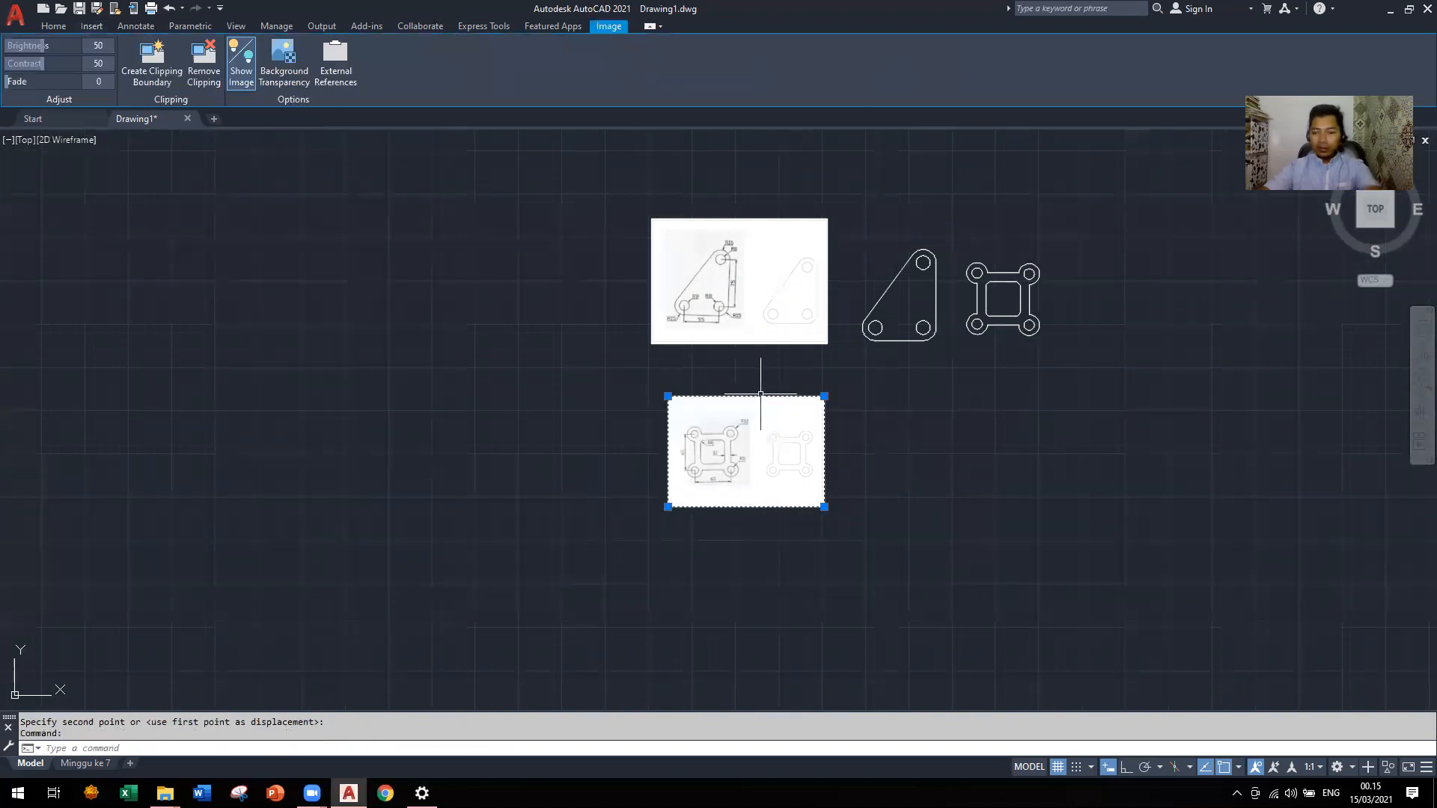
key(Delete)
click(748, 344)
key(Delete)
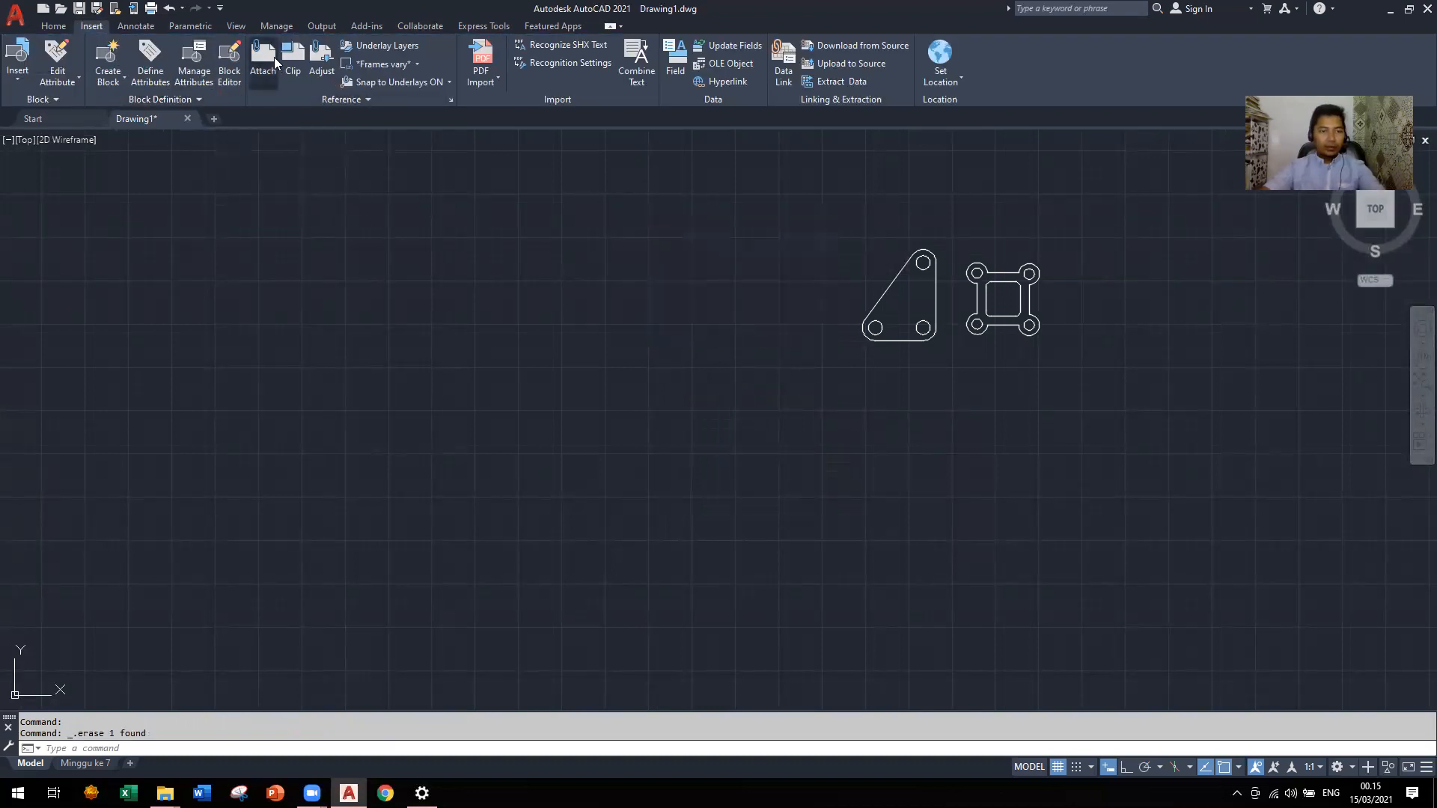
Attach the image Praktikum 2D-Gambar 3_001 near the origin at scale 1
click(263, 60)
click(658, 402)
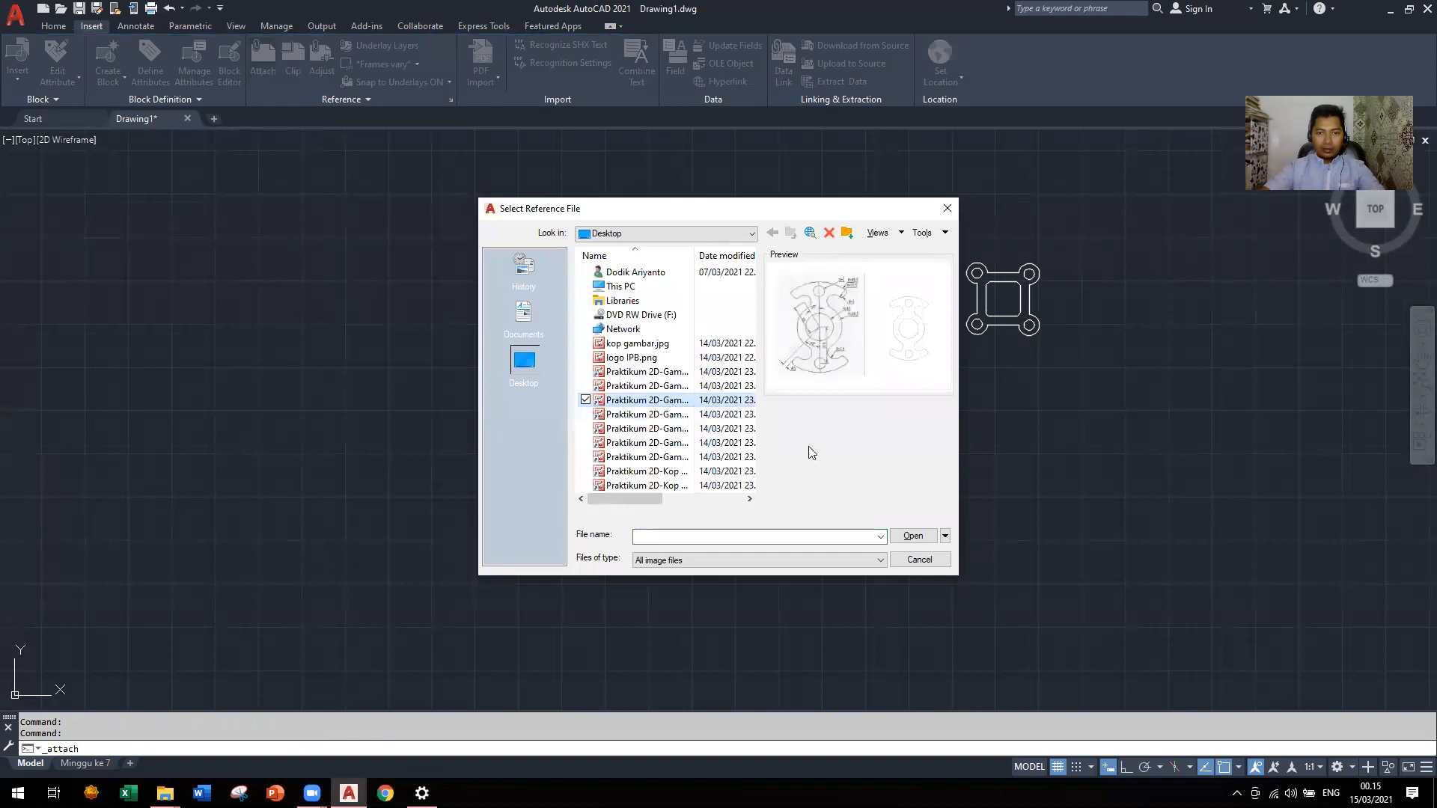
click(913, 536)
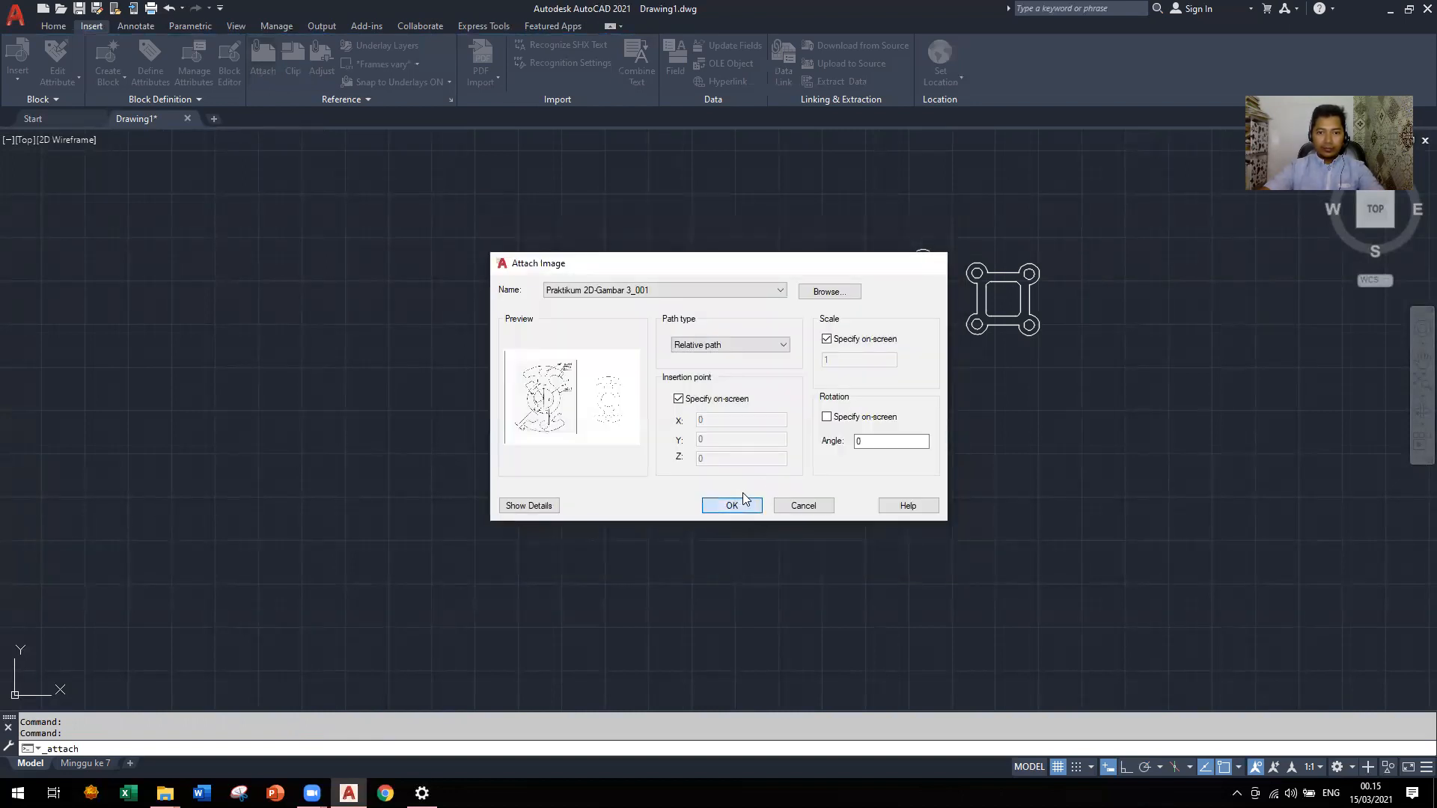
click(744, 501)
click(340, 515)
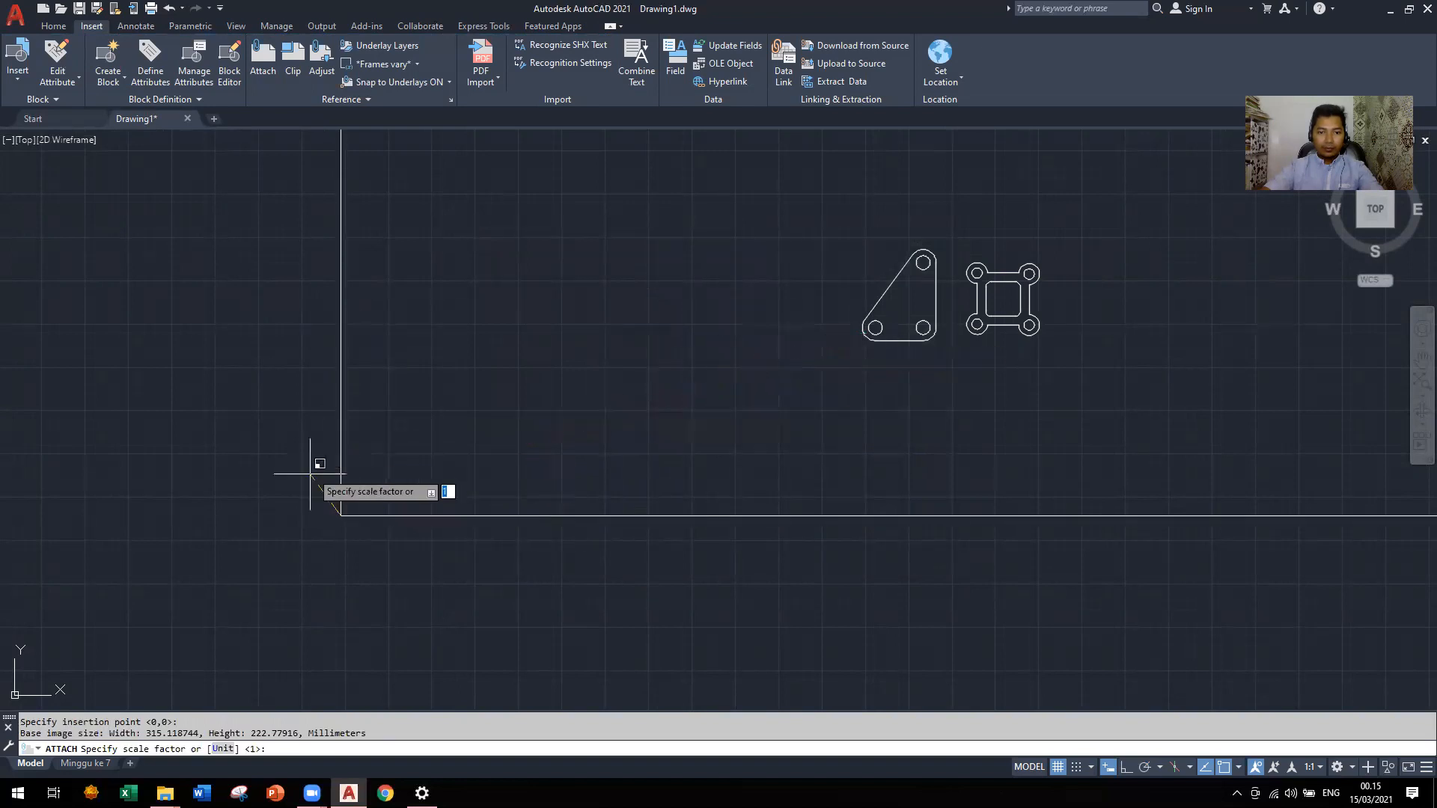
scroll(367, 511, down, 10)
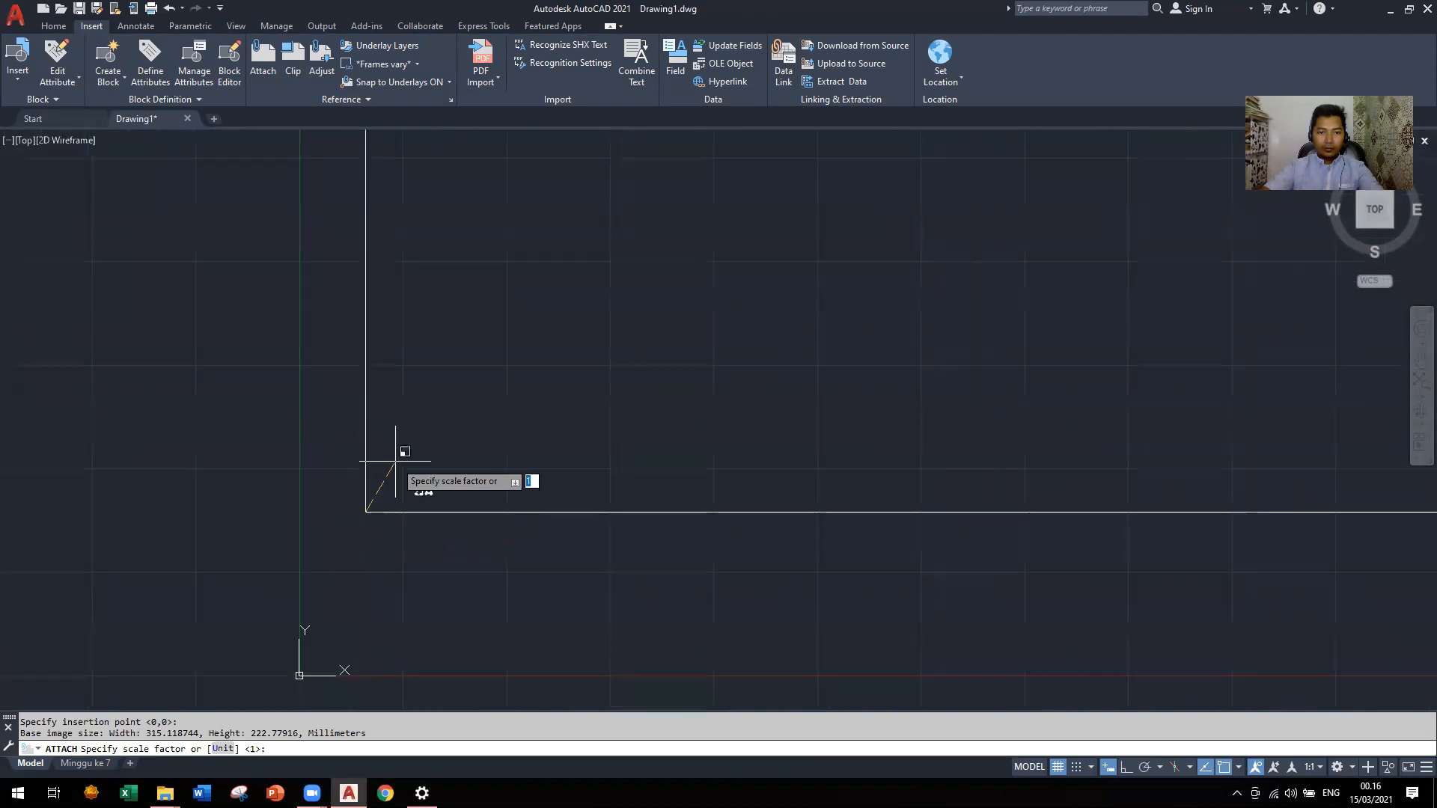
scroll(621, 519, down, 10)
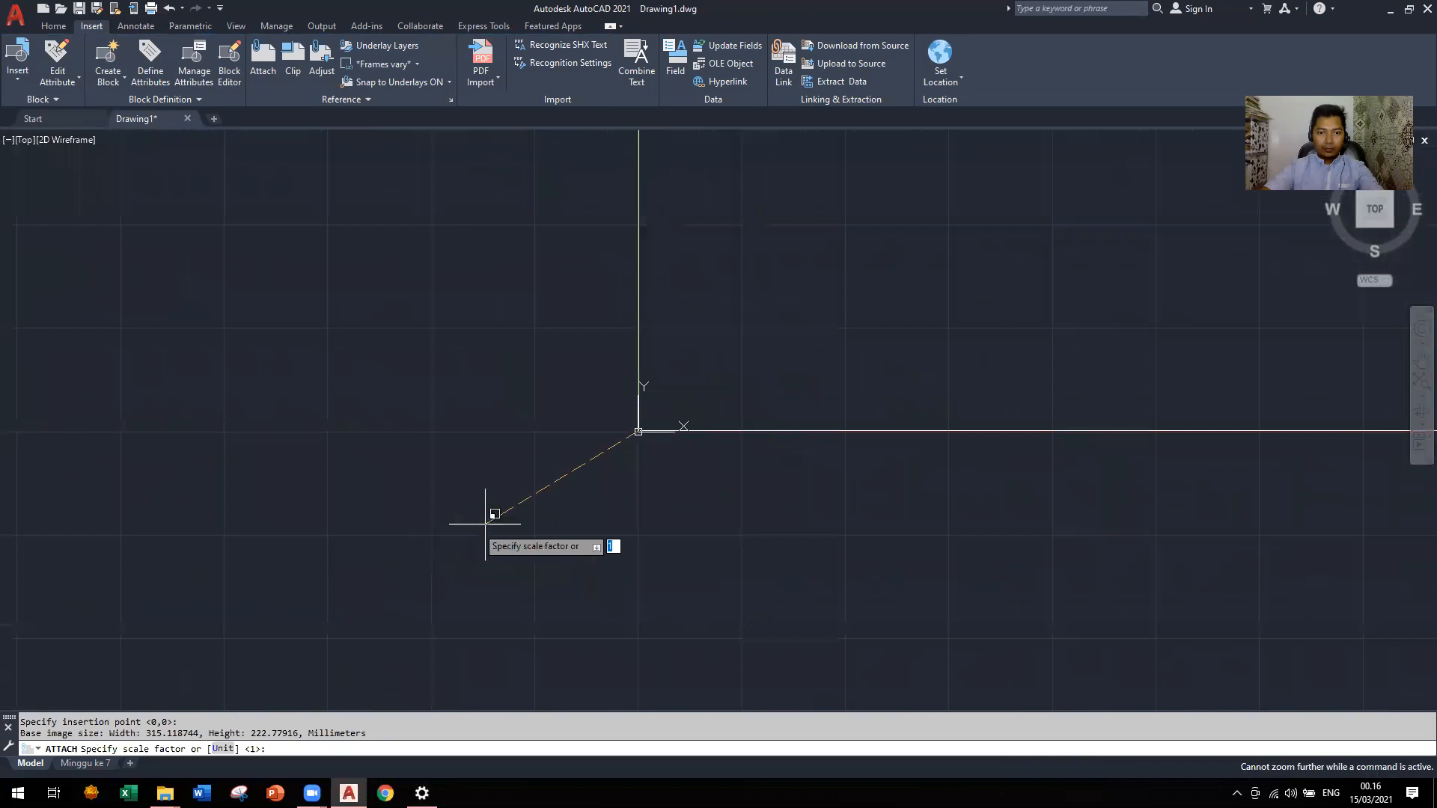
scroll(591, 405, up, 5)
scroll(441, 357, up, 8)
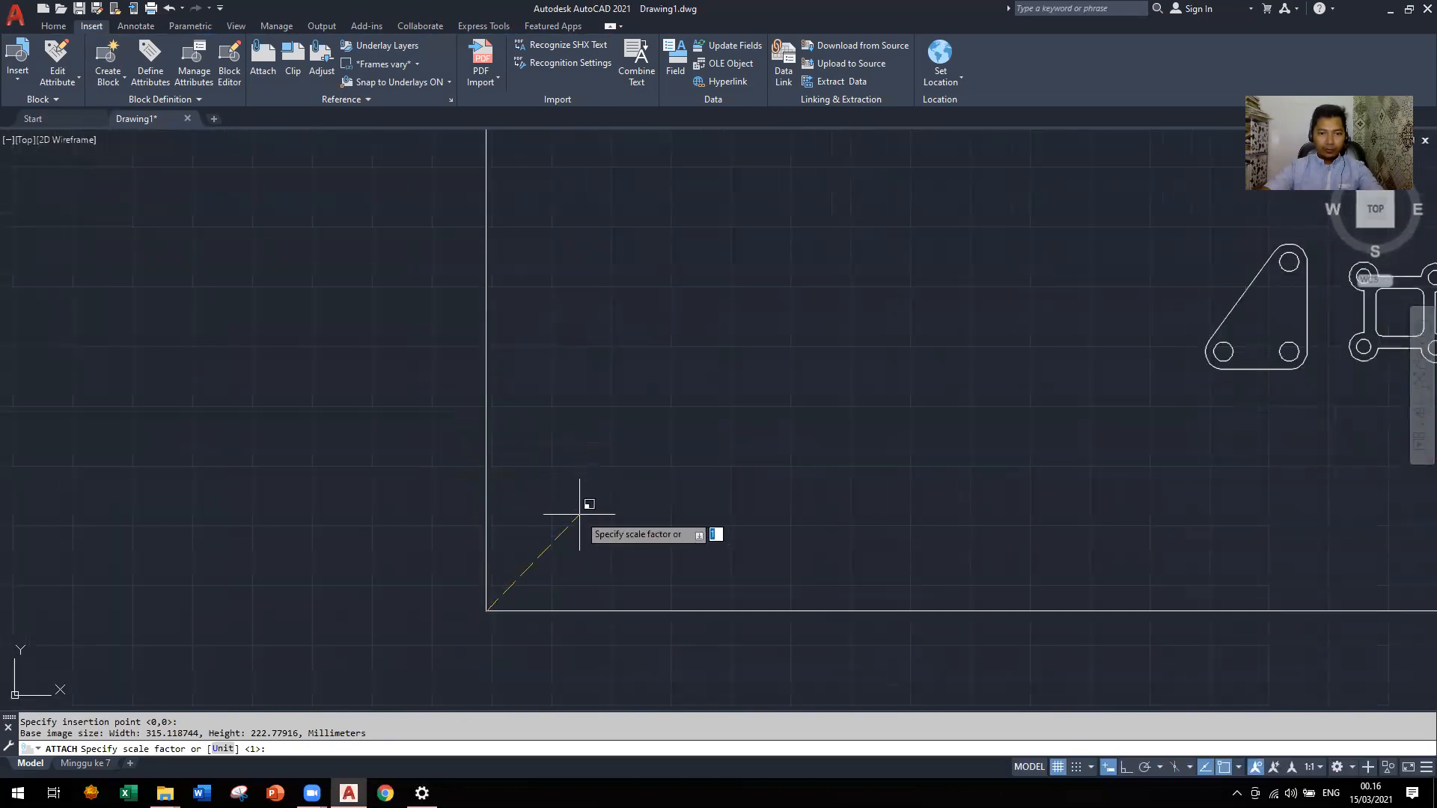
key(Return)
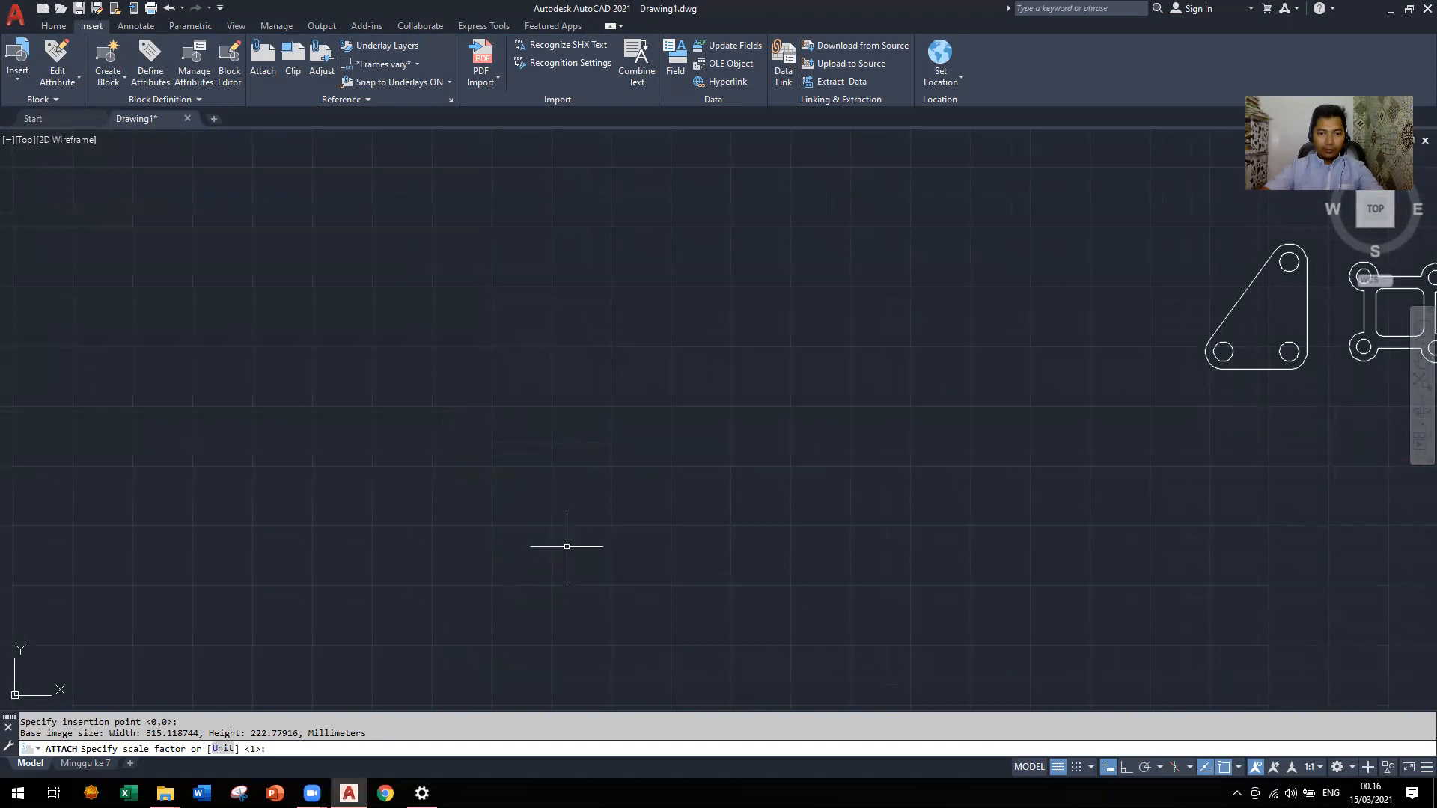
Select the attached image and zoom to inspect it, cancelling the accidental corner stretch
scroll(385, 491, up, 5)
scroll(523, 492, down, 5)
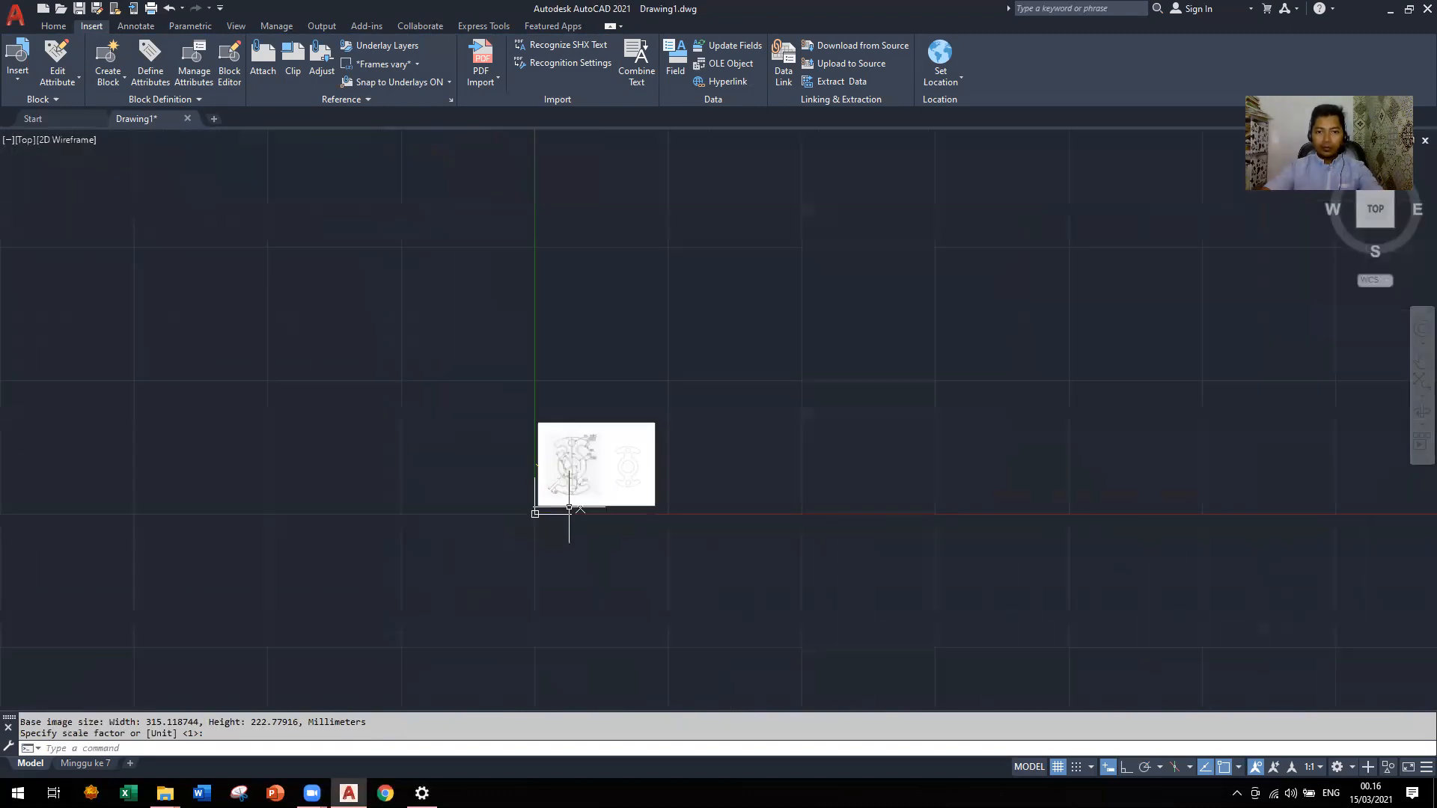
click(654, 423)
click(654, 422)
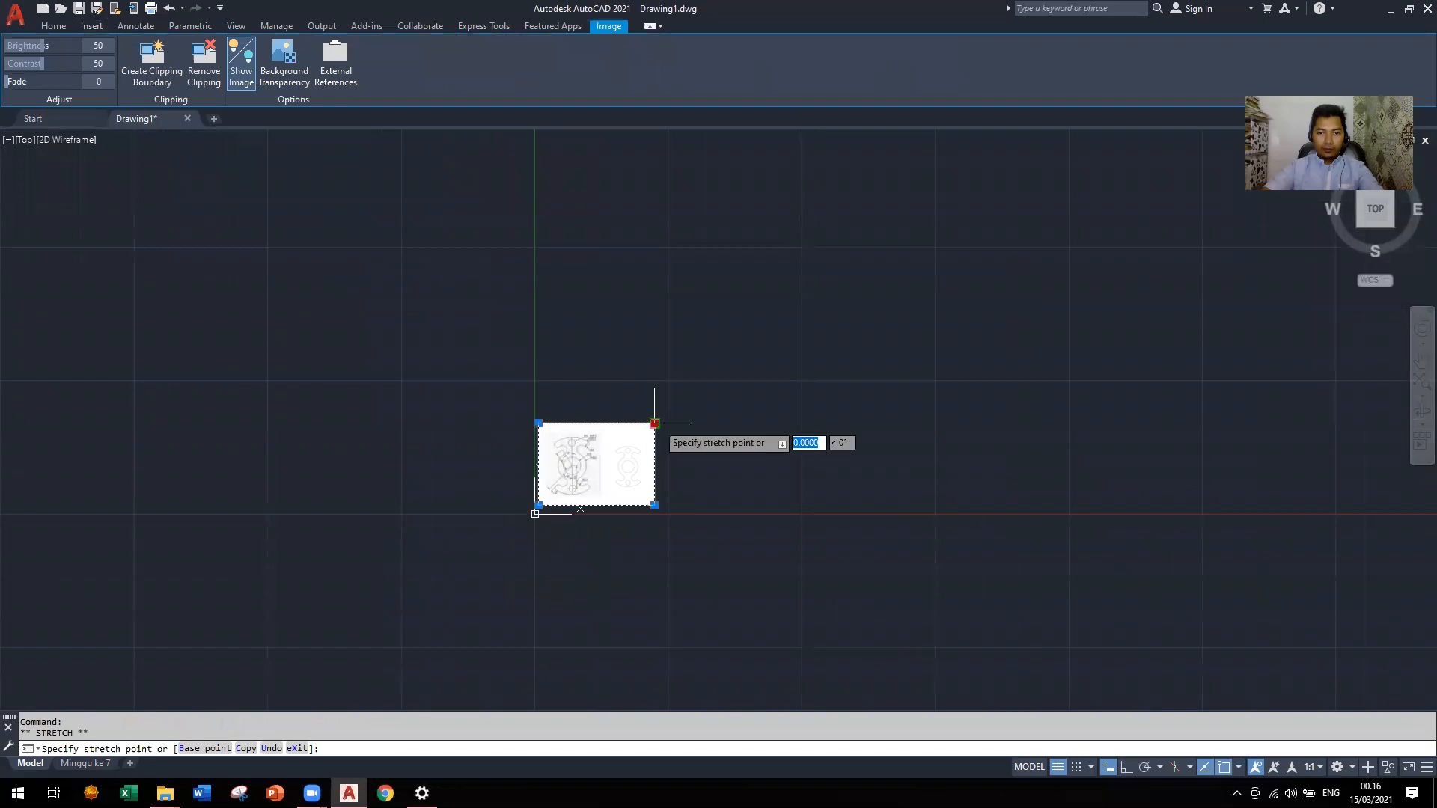
scroll(524, 491, up, 8)
scroll(530, 492, down, 8)
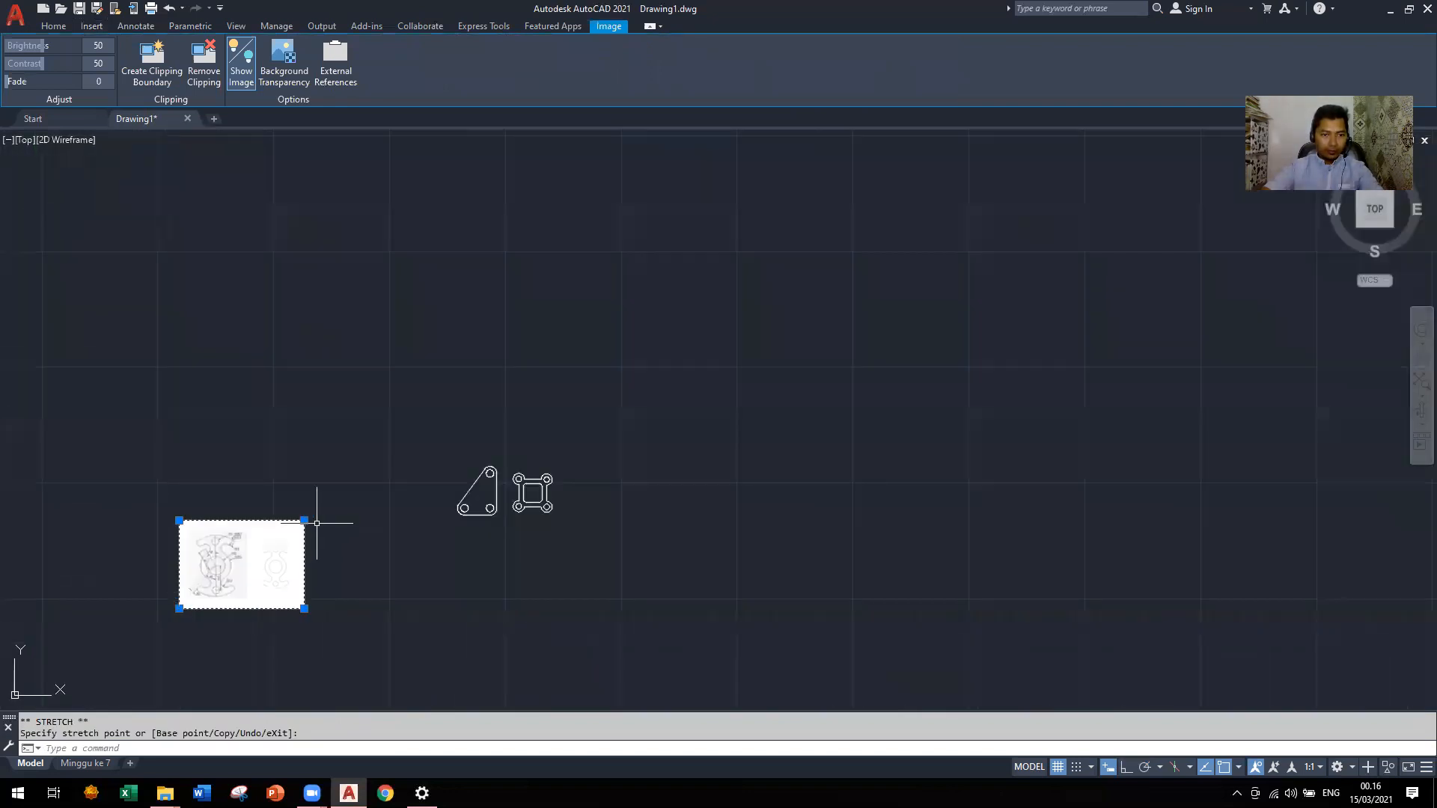
scroll(311, 516, up, 9)
scroll(748, 300, down, 5)
key(Escape)
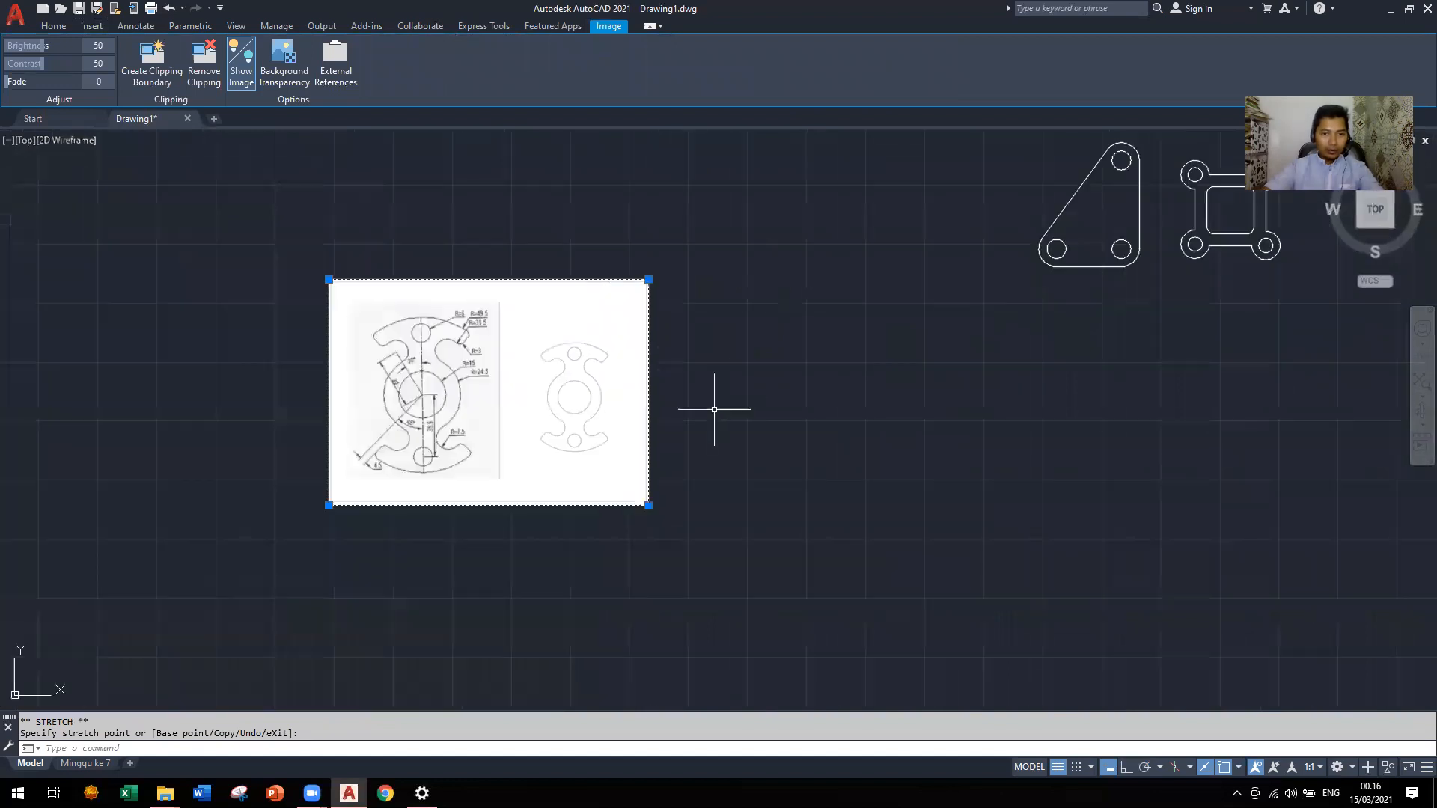
scroll(704, 401, up, 4)
scroll(895, 372, down, 2)
scroll(357, 356, up, 2)
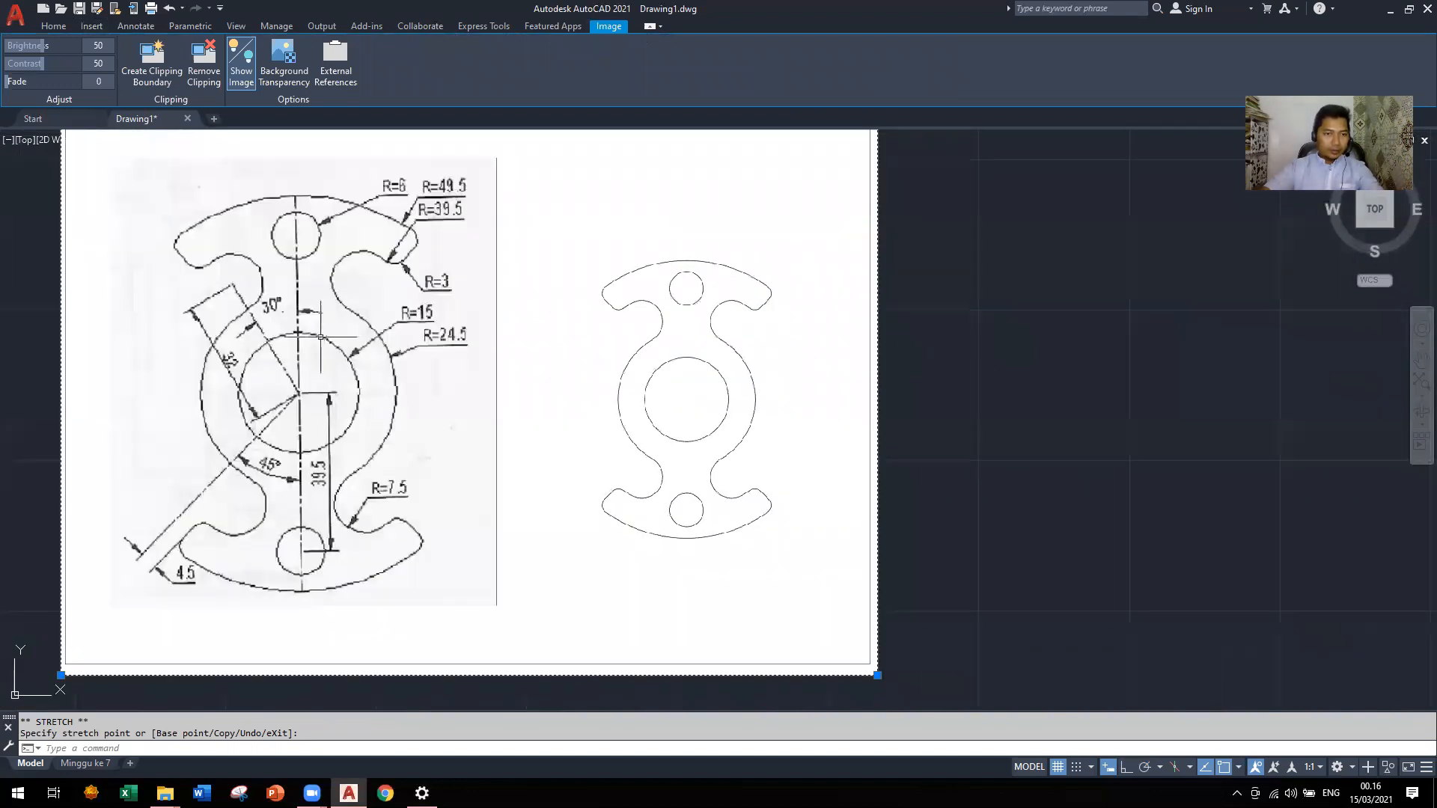
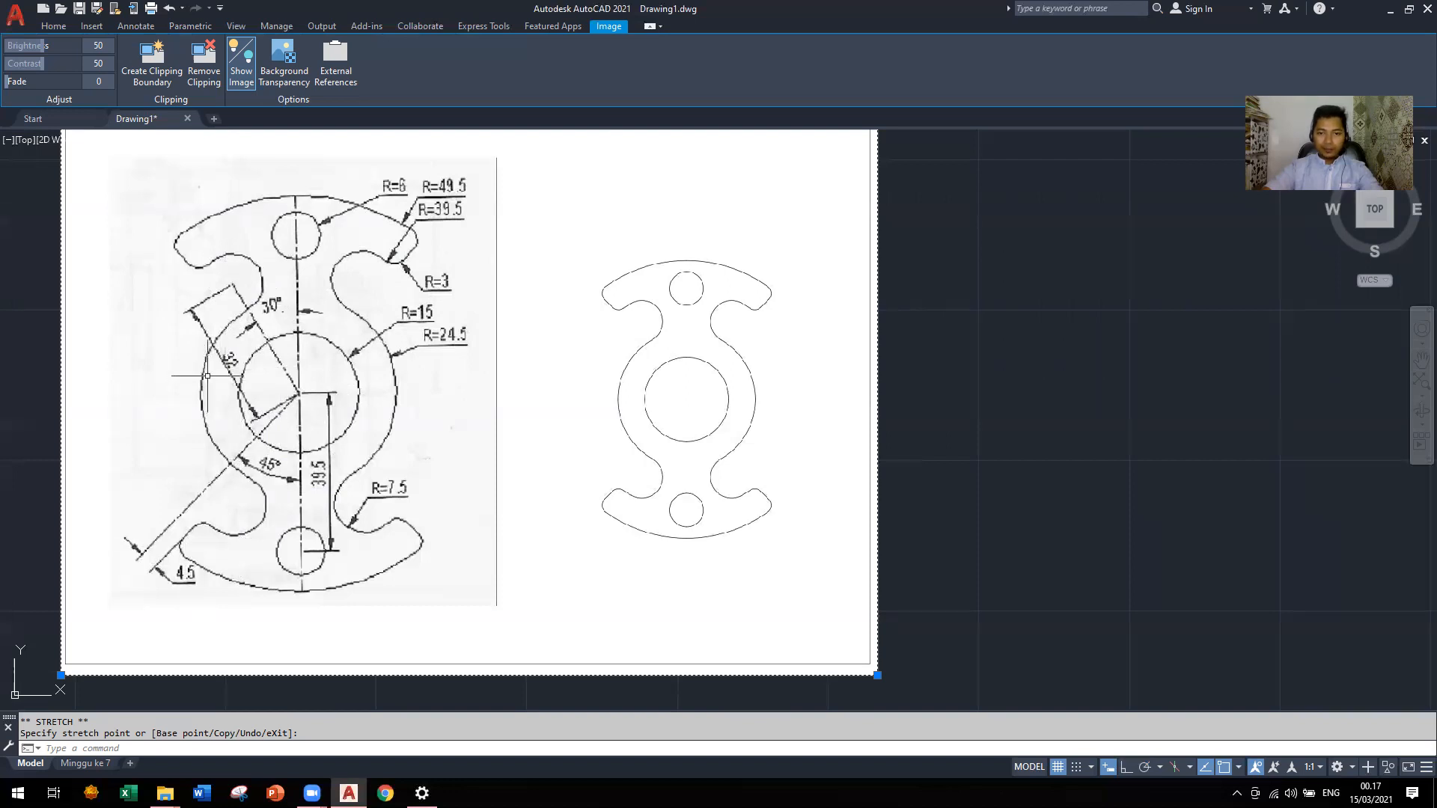
Release the reference image and start the LINE command with L
scroll(208, 376, down, 2)
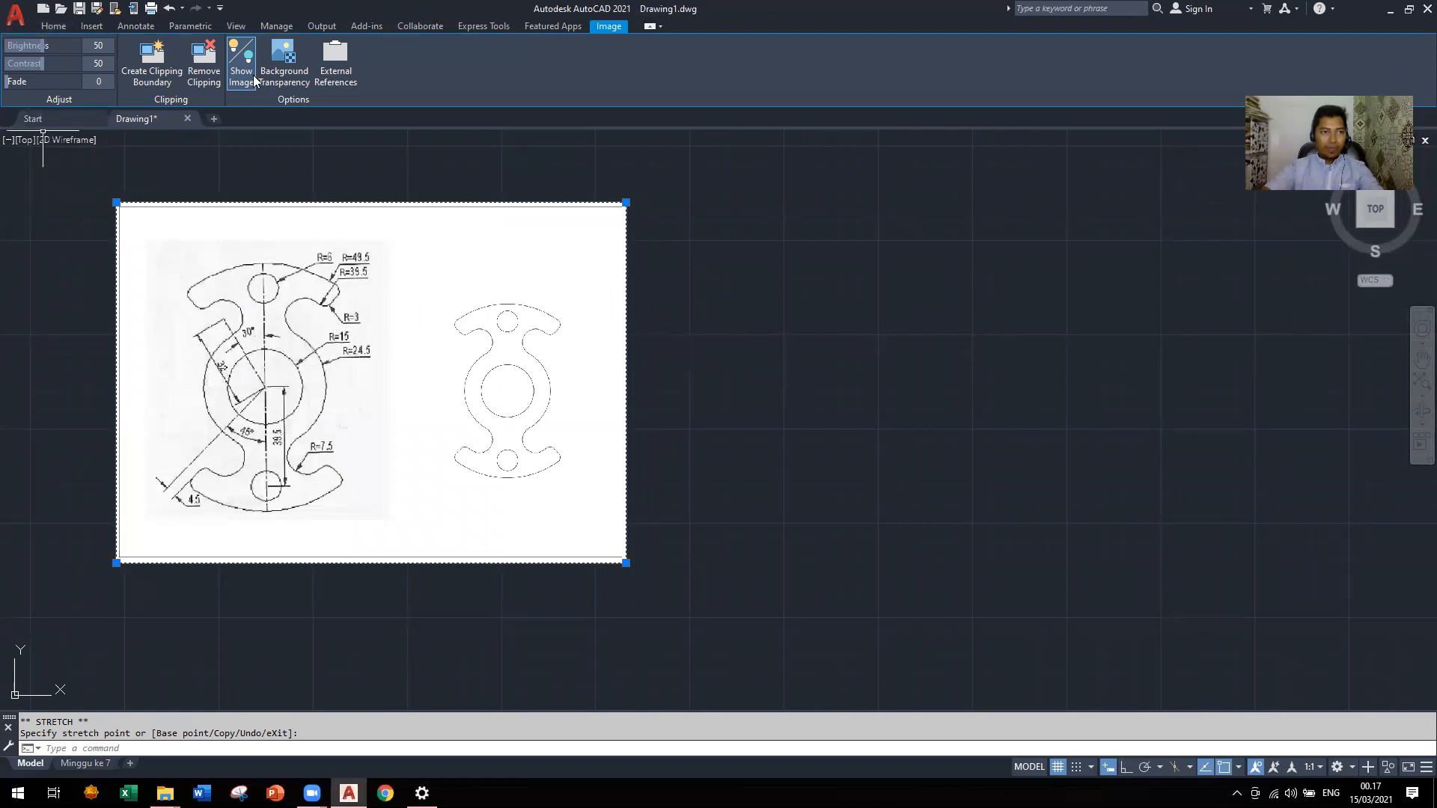
key(Escape)
text(l)
key(Return)
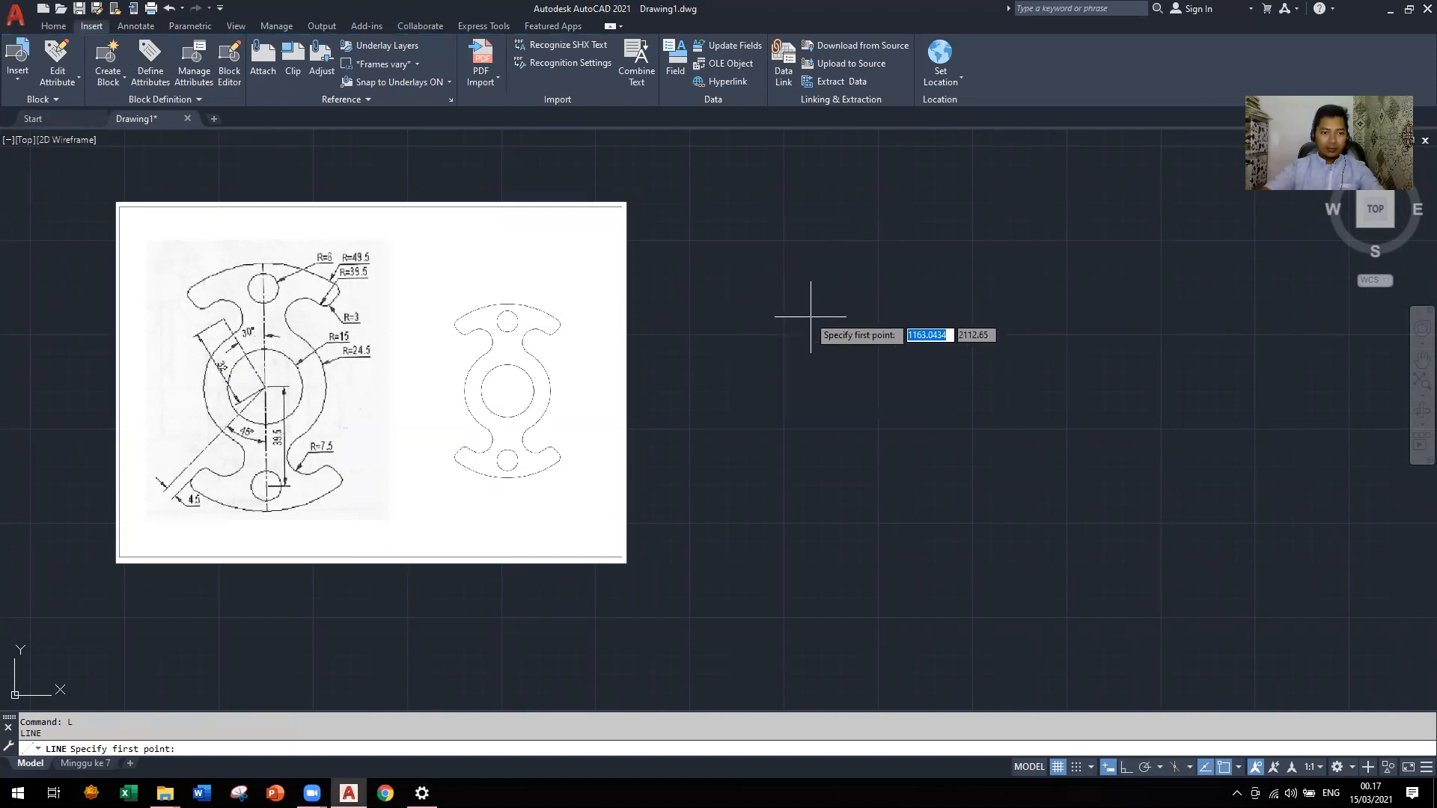
Draw a 49.5-unit vertical line right of the image with Ortho on
click(847, 380)
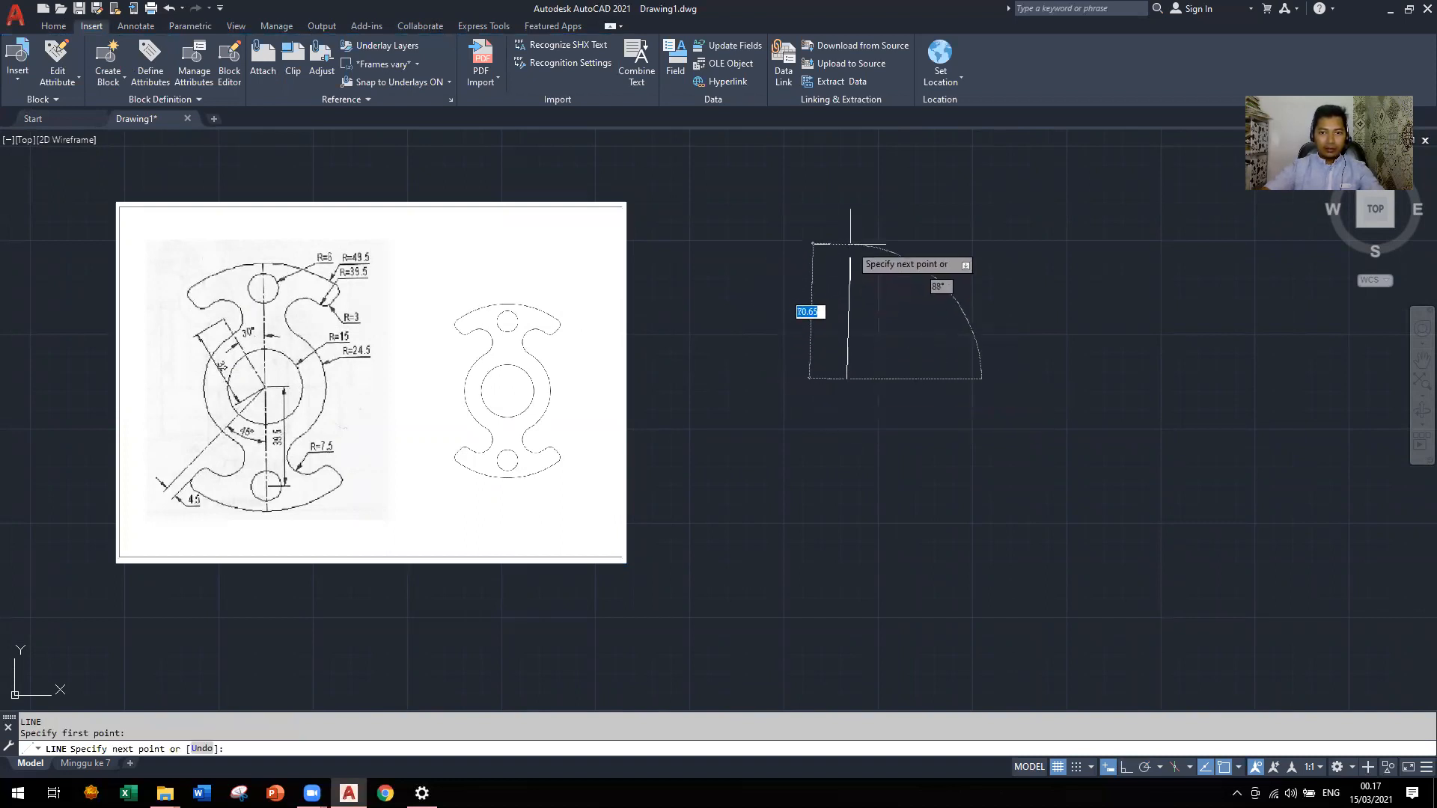
click(1130, 767)
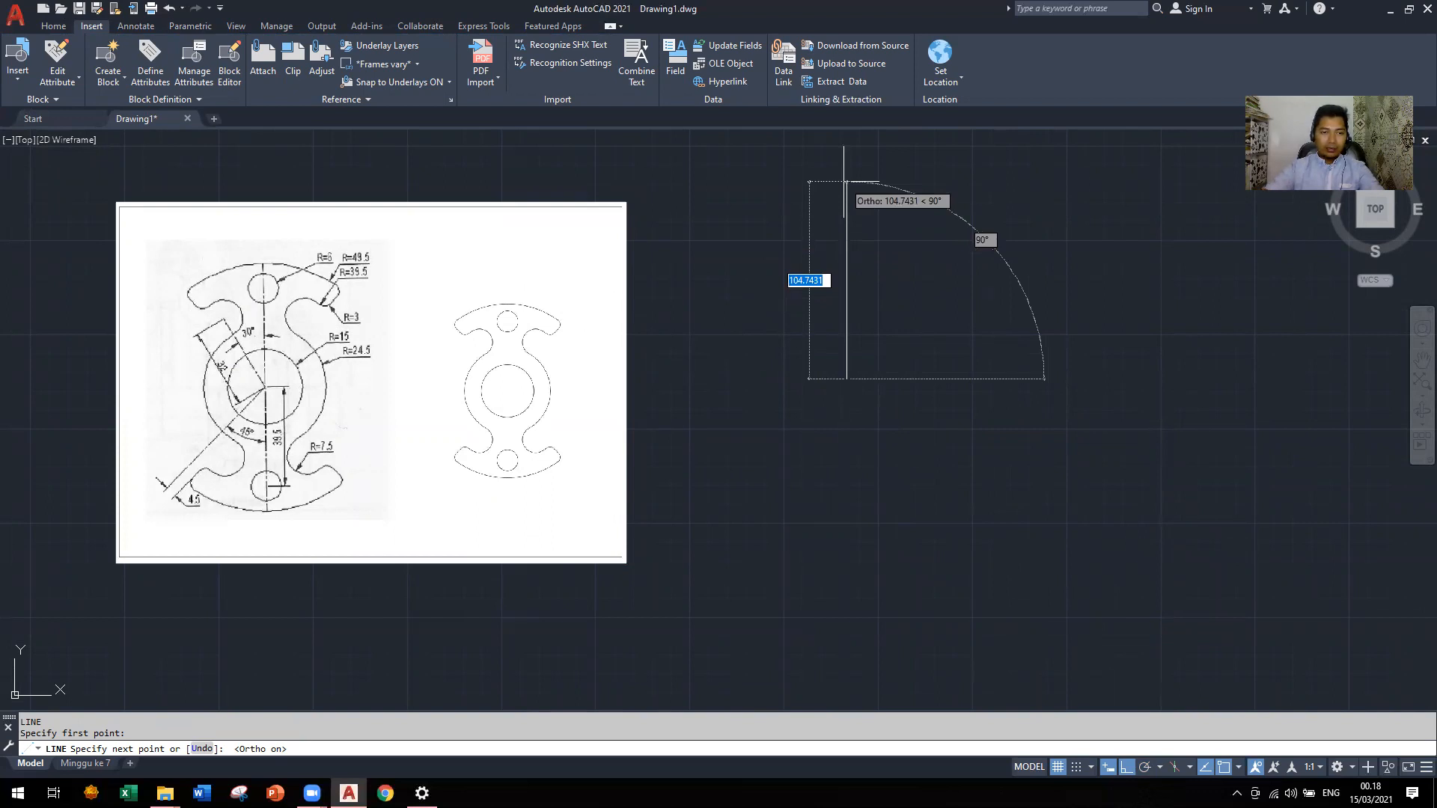
text(49.5)
key(Return)
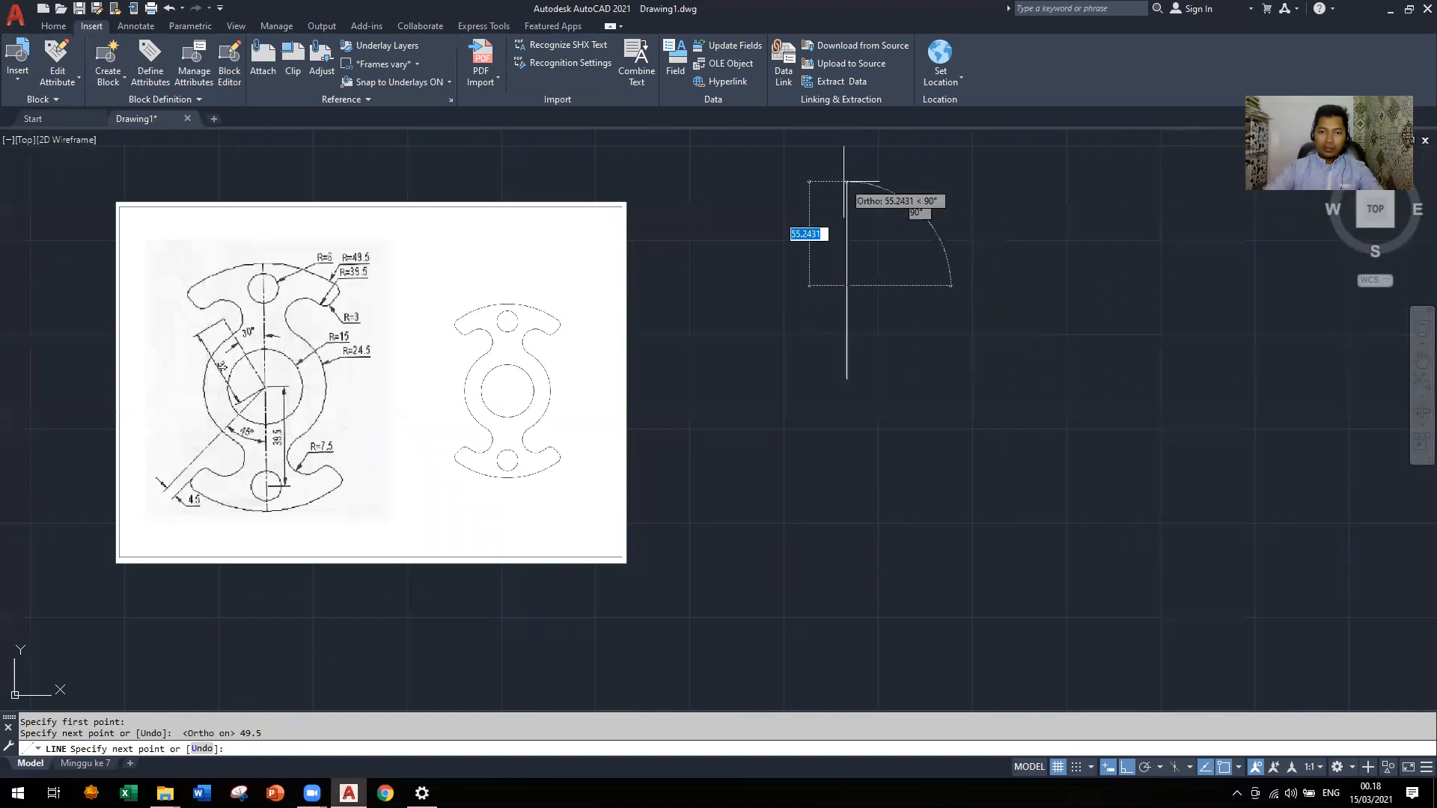
scroll(913, 314, up, 3)
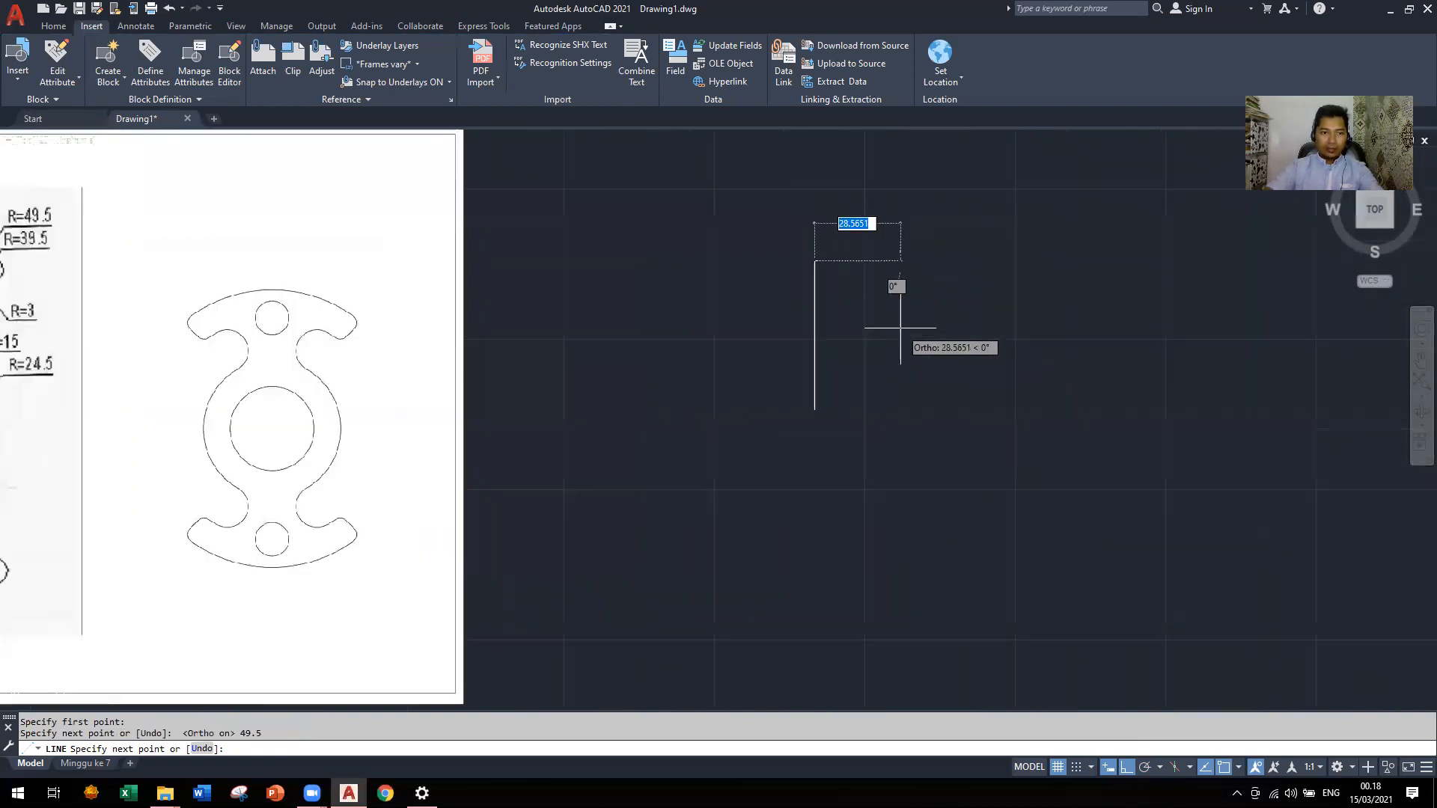
scroll(895, 299, down, 3)
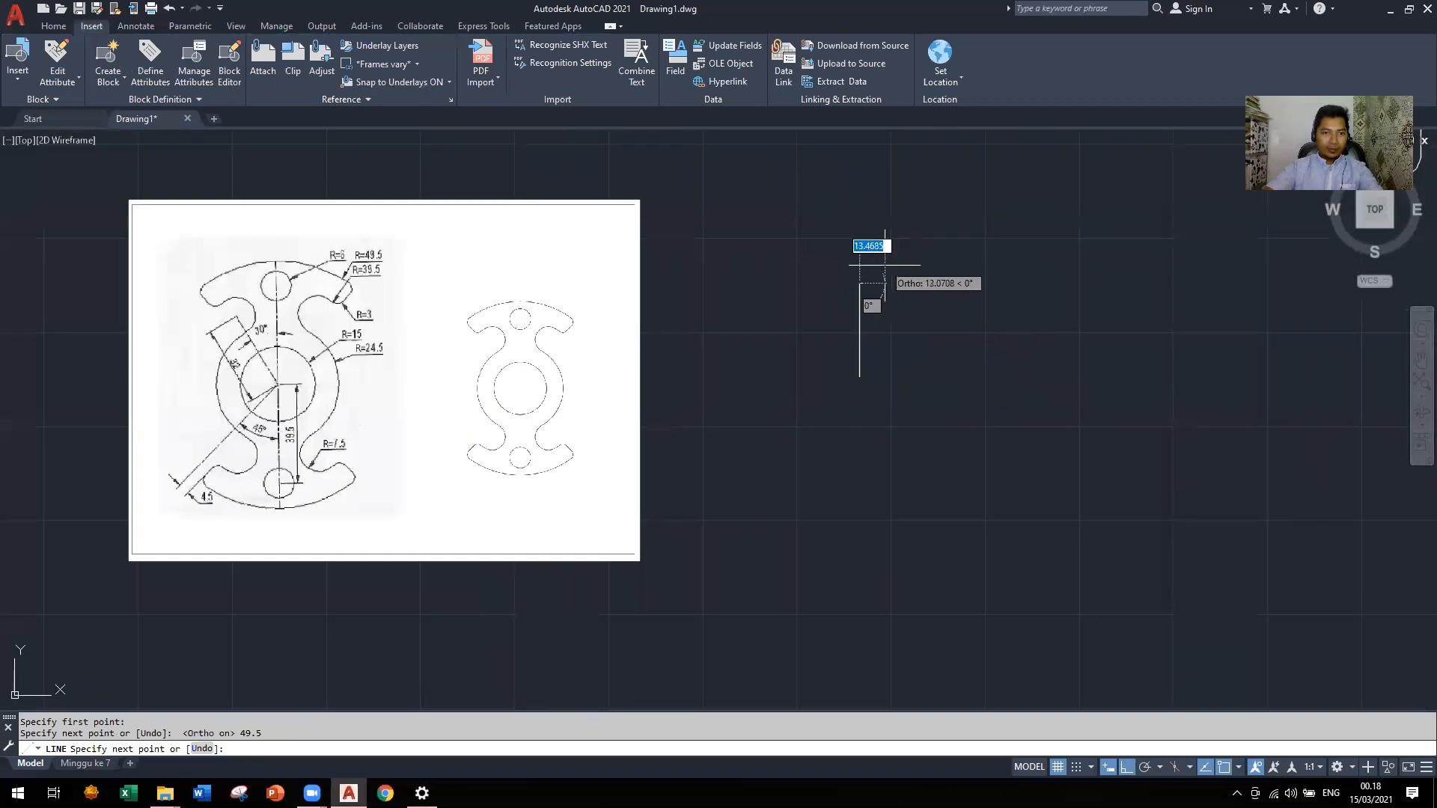
key(Escape)
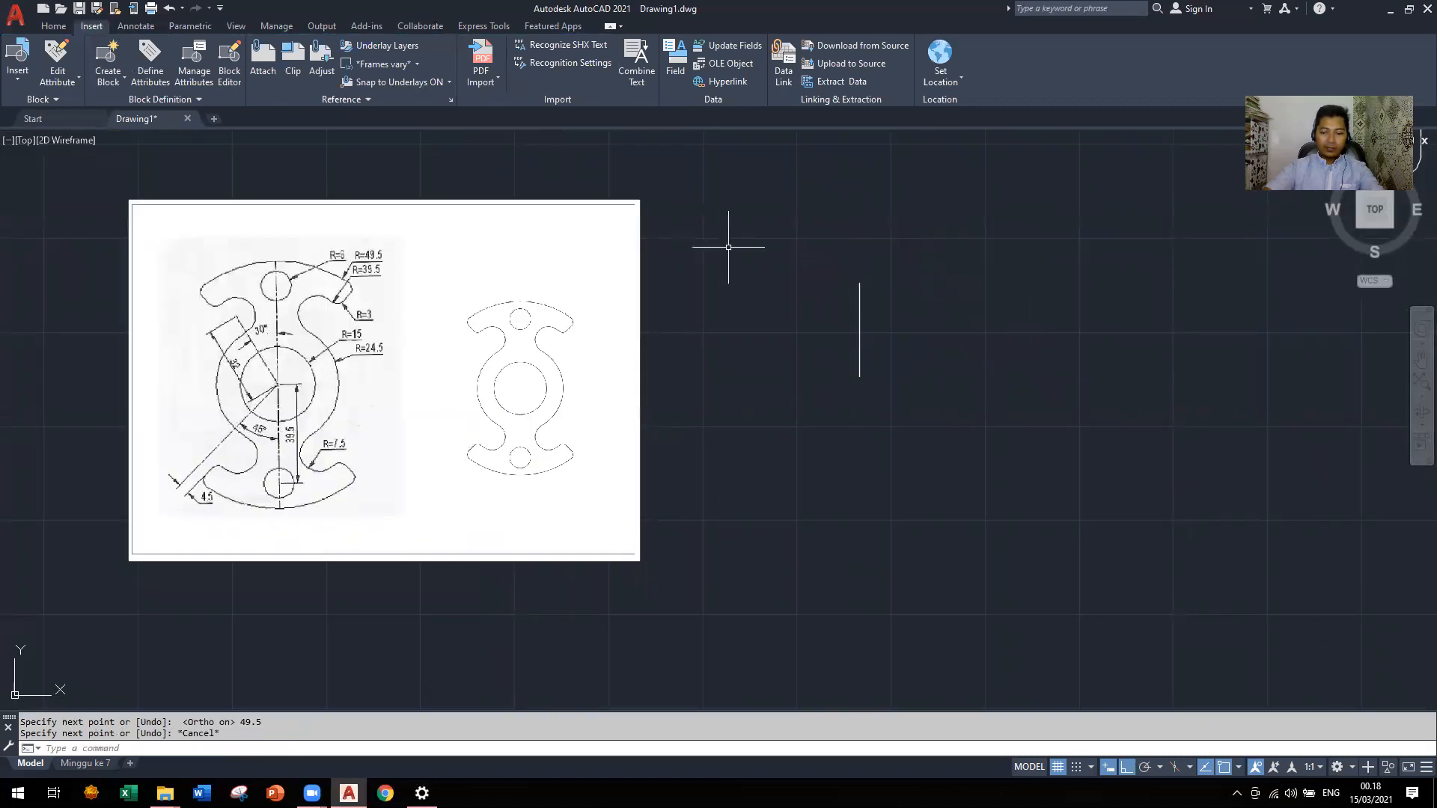
key(Return)
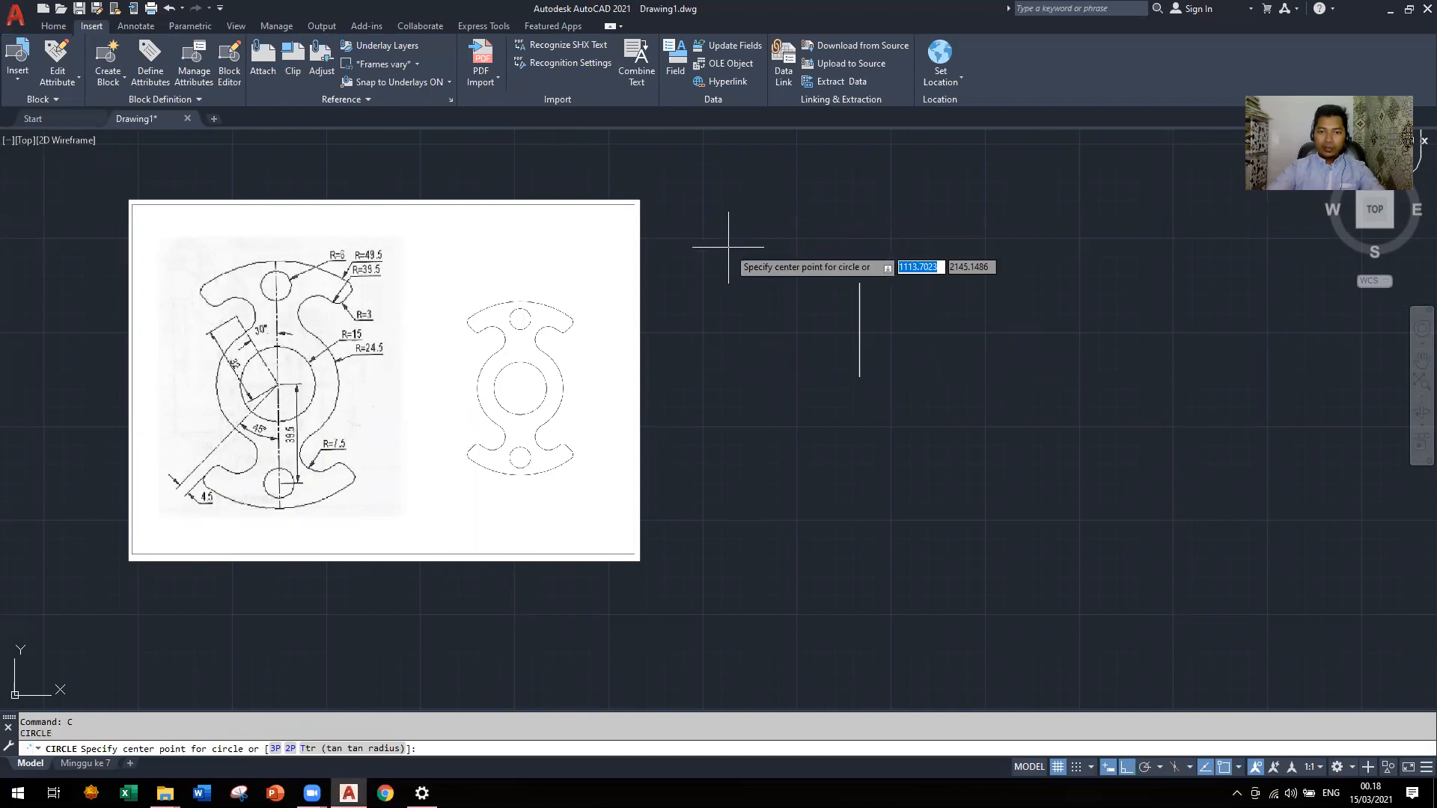
Draw circles of radius 24.5 and 15 centred on the line's lower endpoint
click(859, 376)
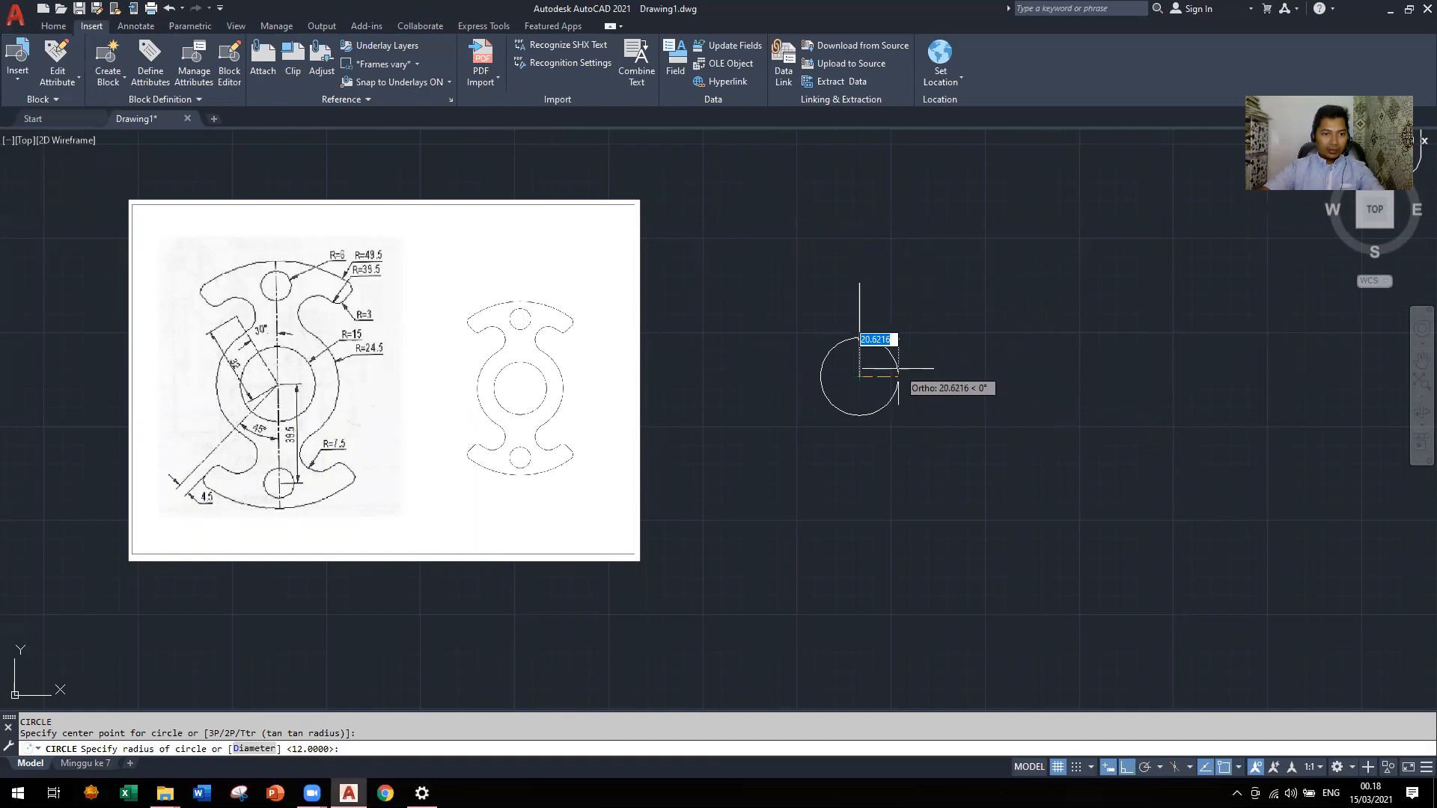
text(24.5)
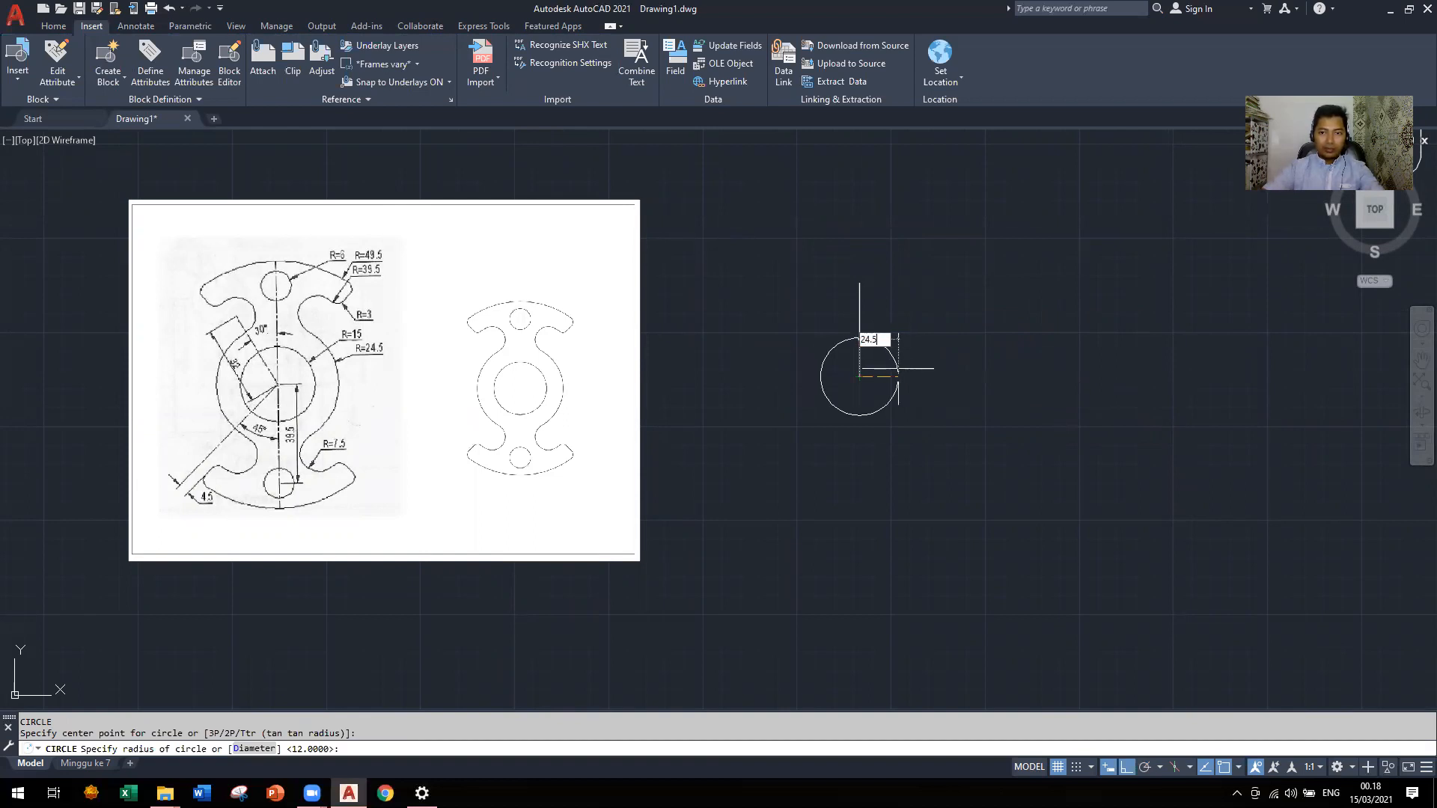
key(Return)
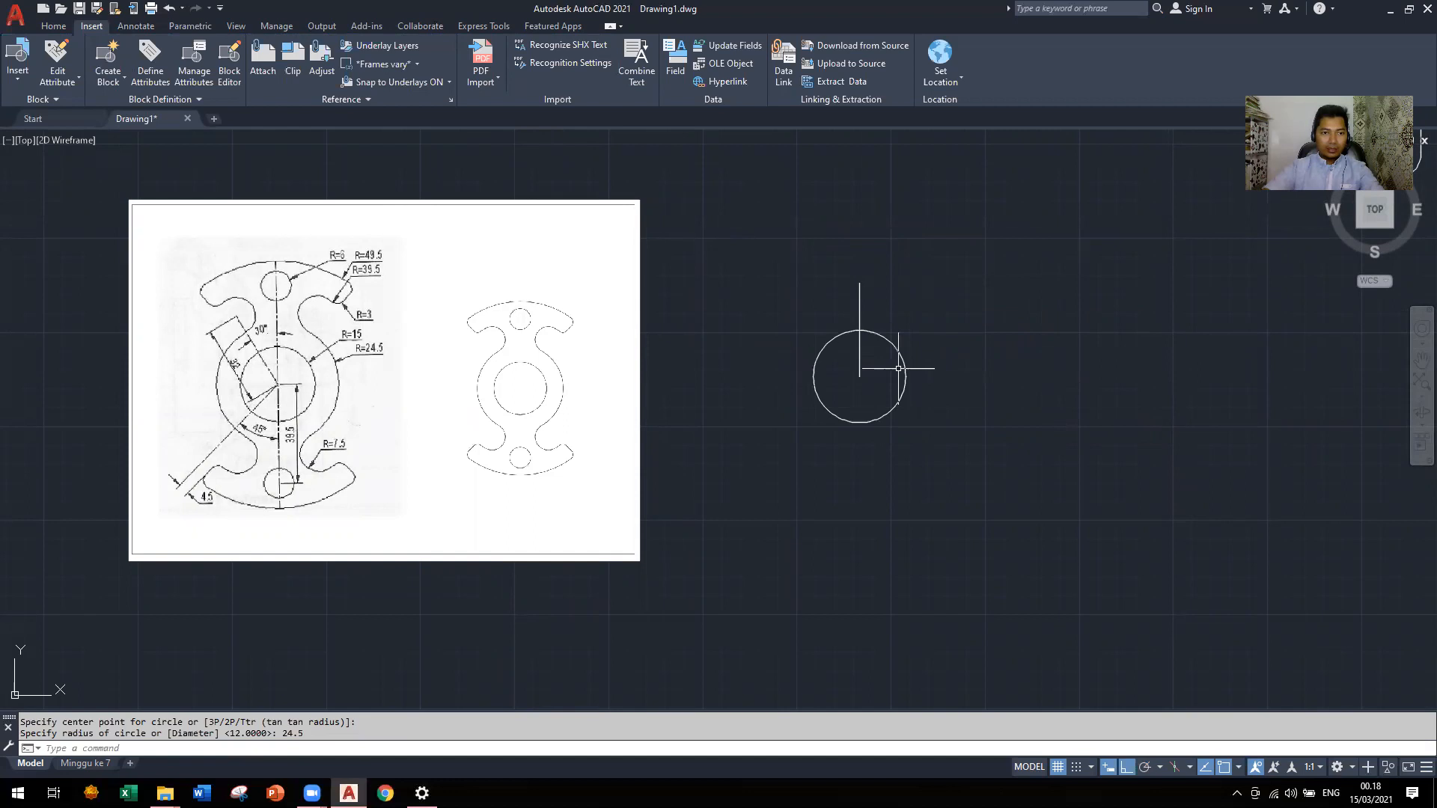
text(c)
key(Return)
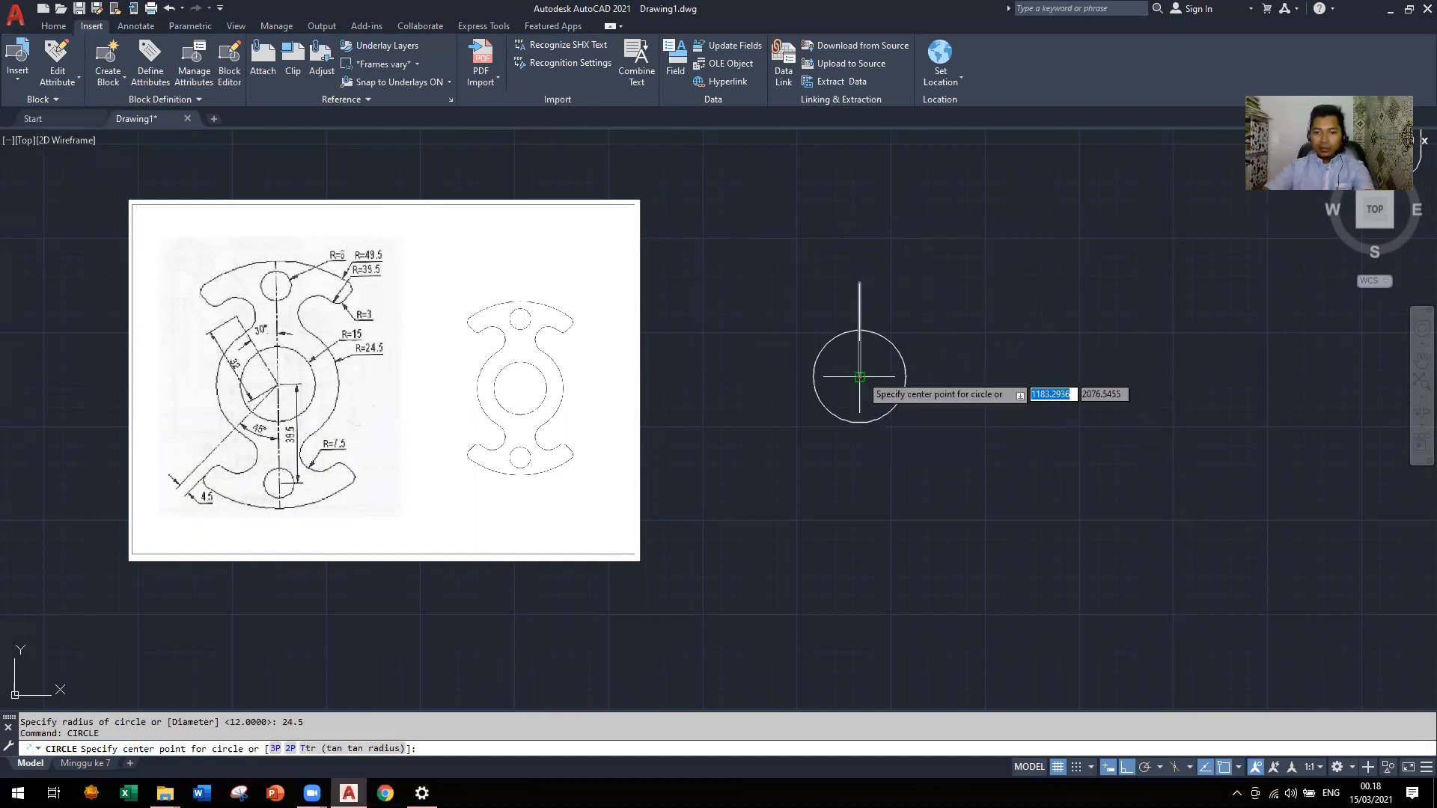
click(861, 378)
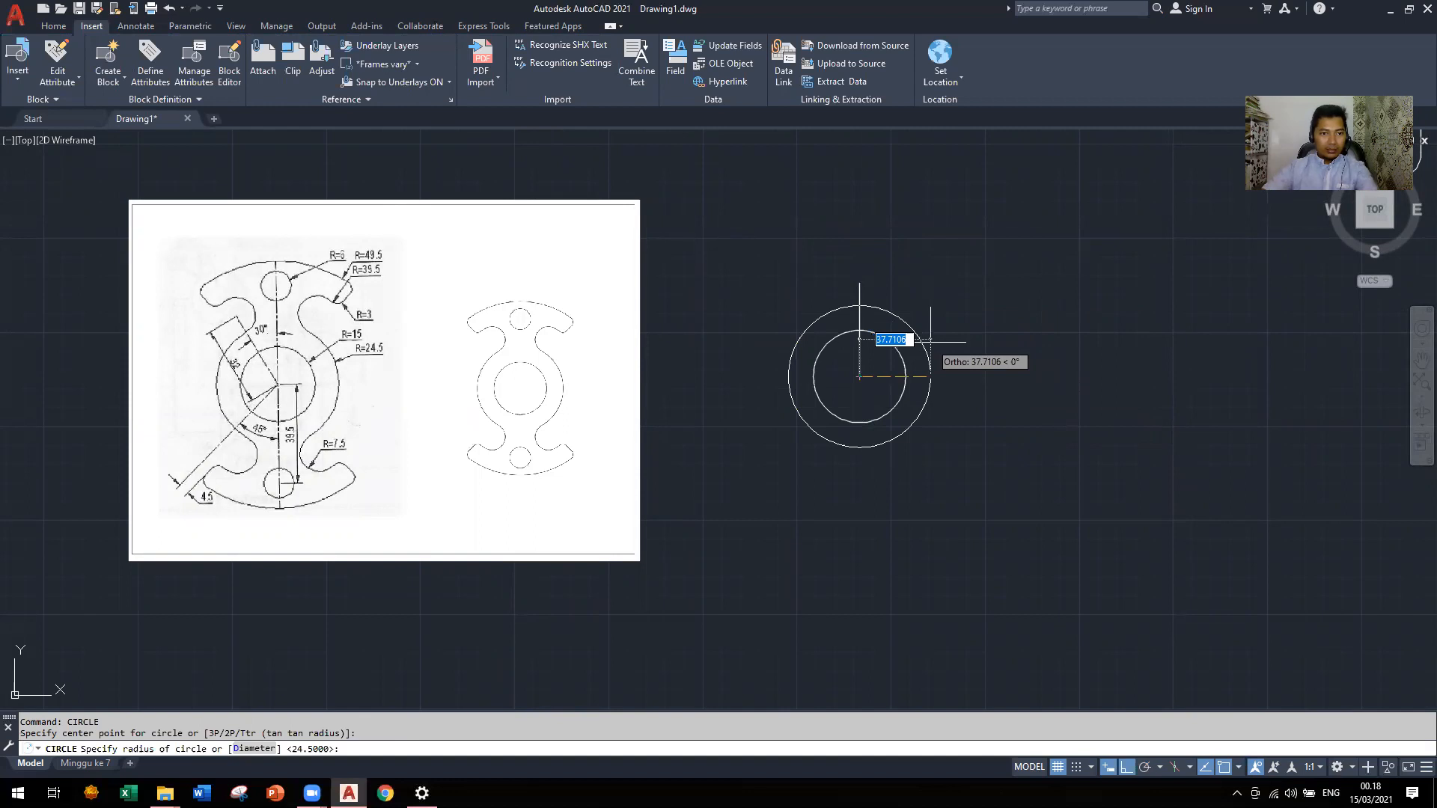
text(15)
key(Return)
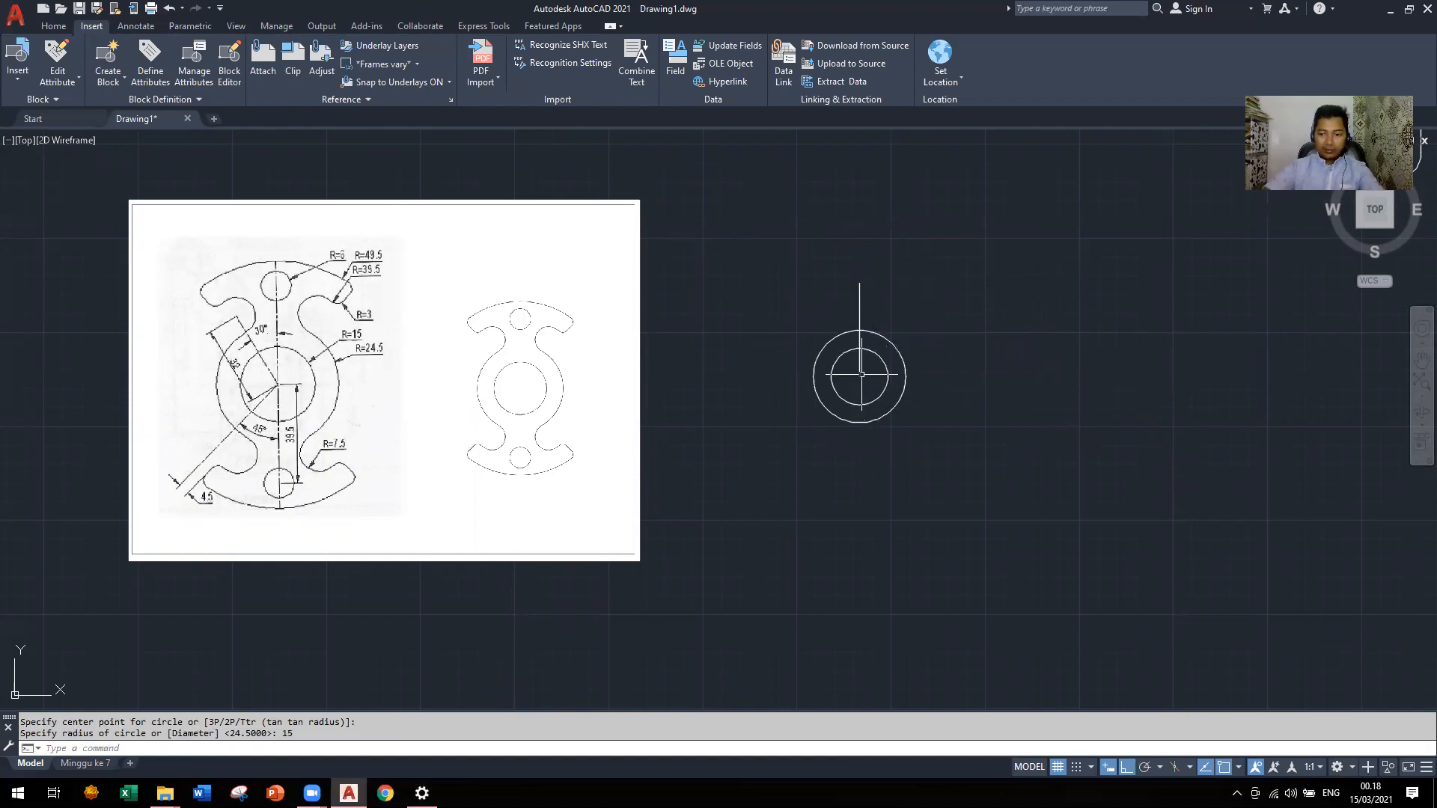
Add concentric circles of radius 39.5 and 49.5 around the same centre
key(Return)
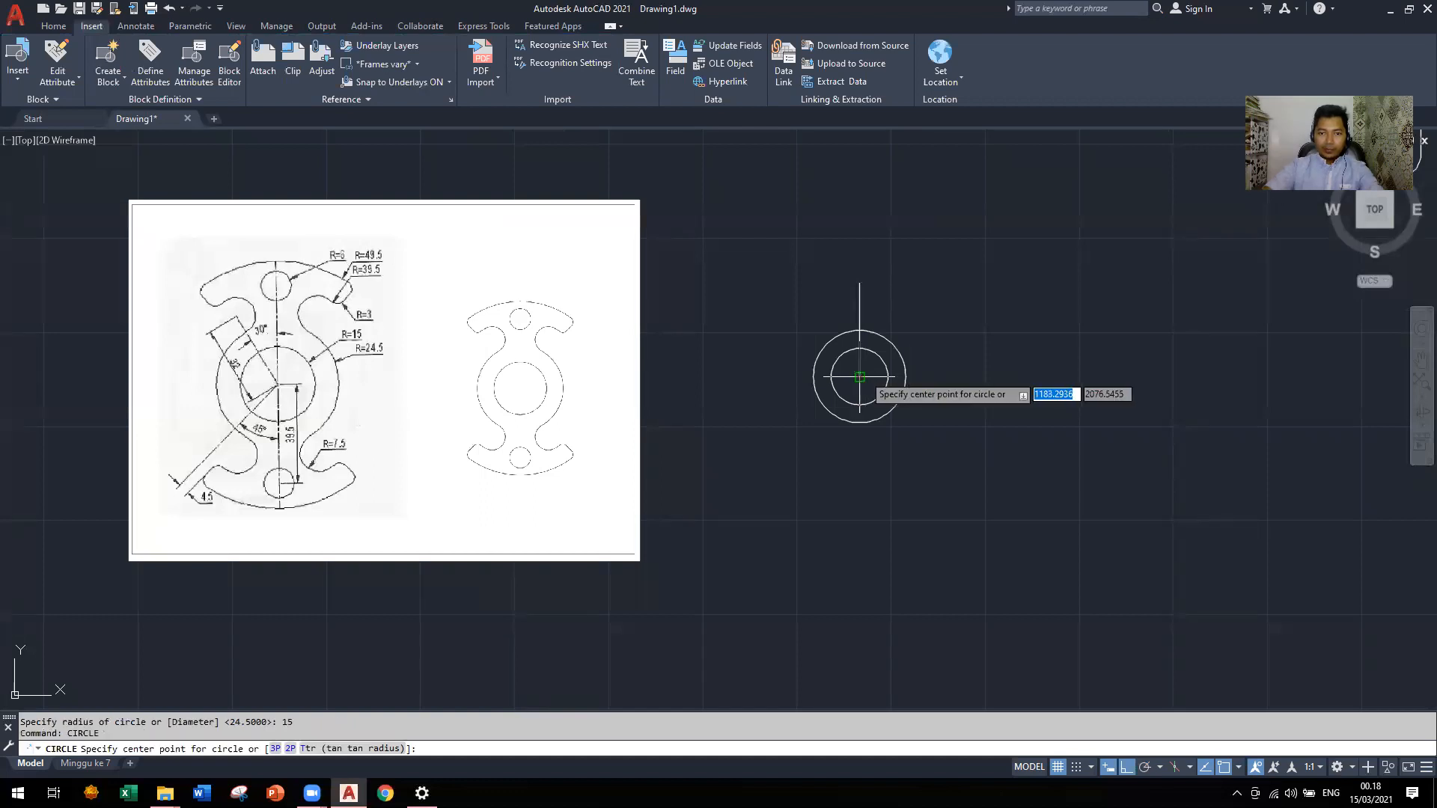
click(859, 376)
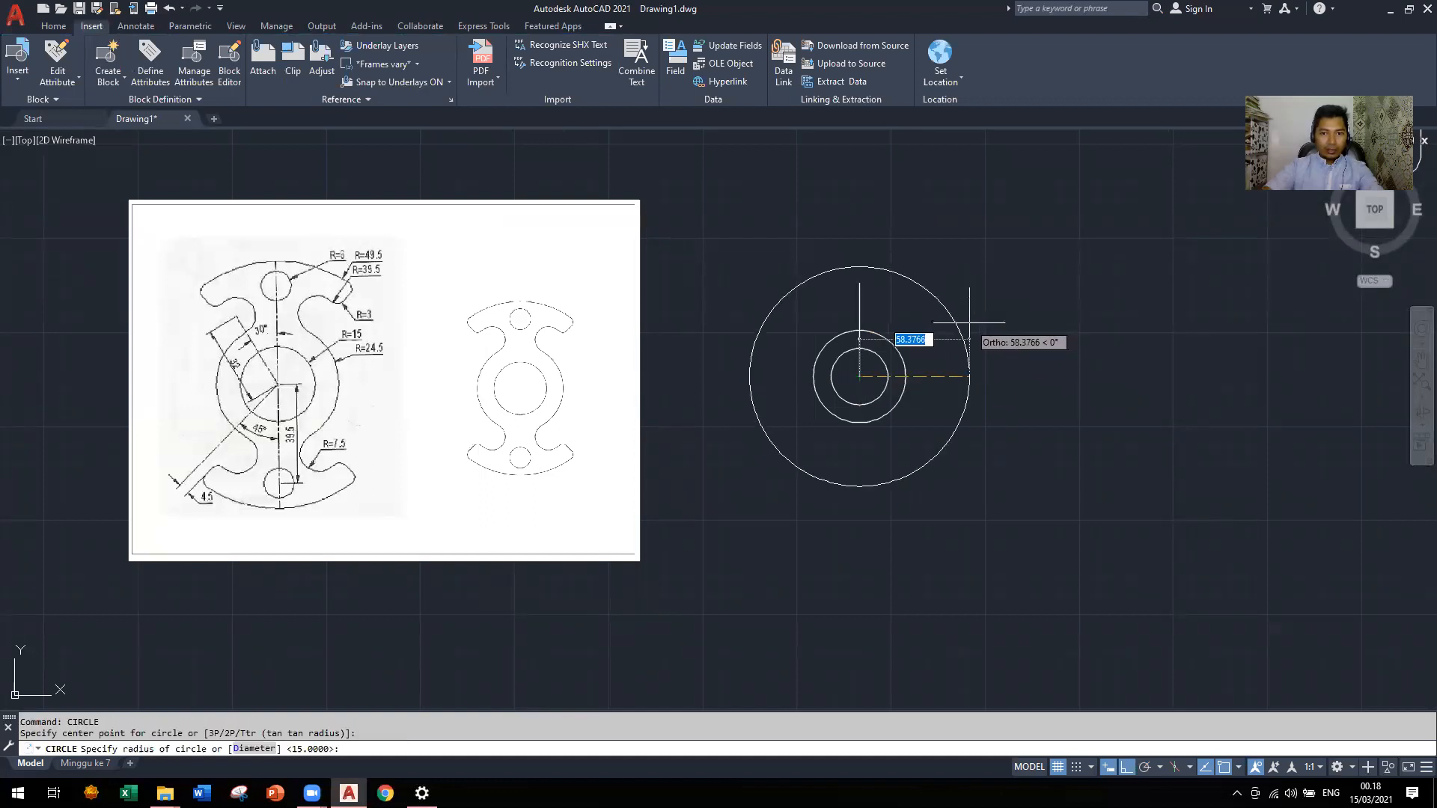
text(39.5)
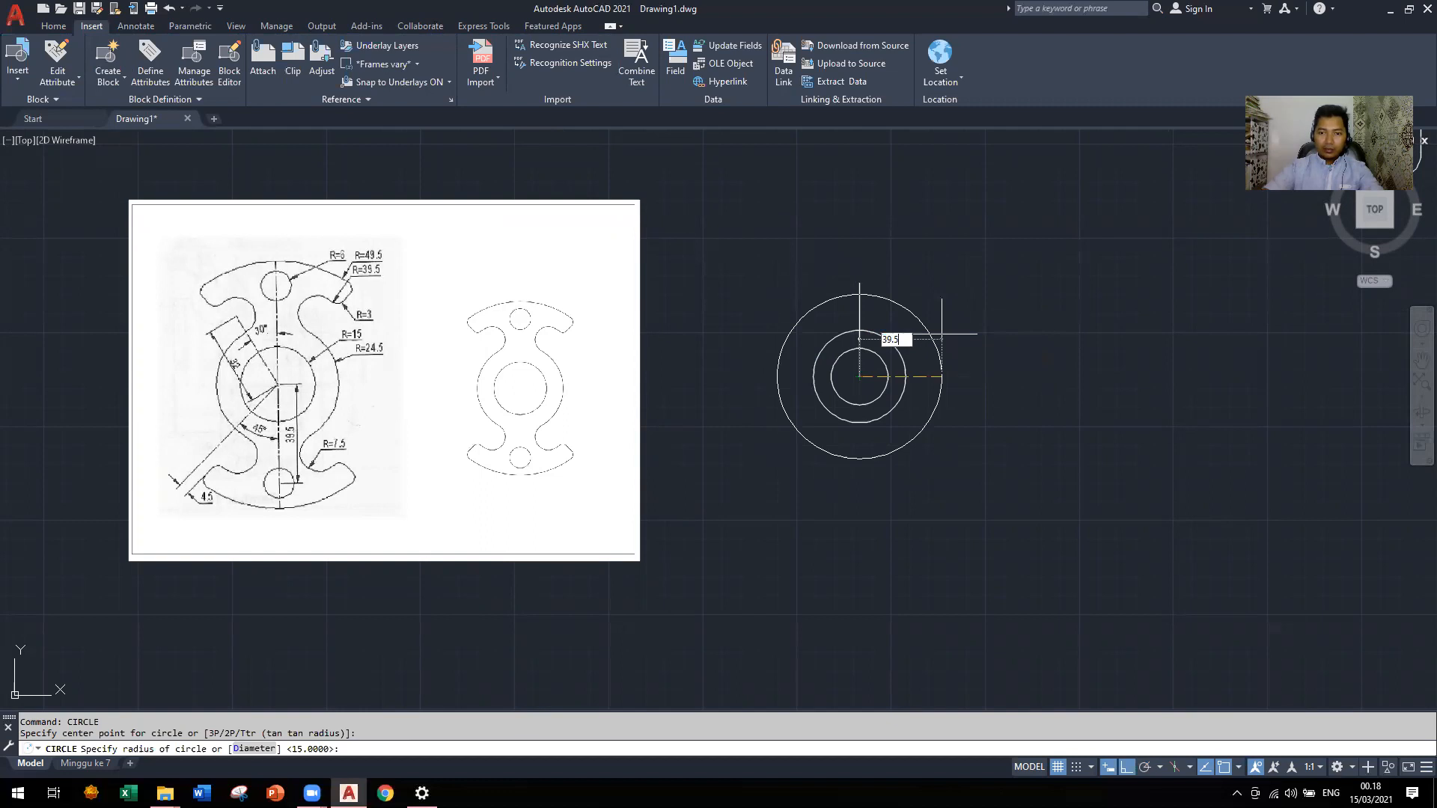
key(Return)
key(Return)
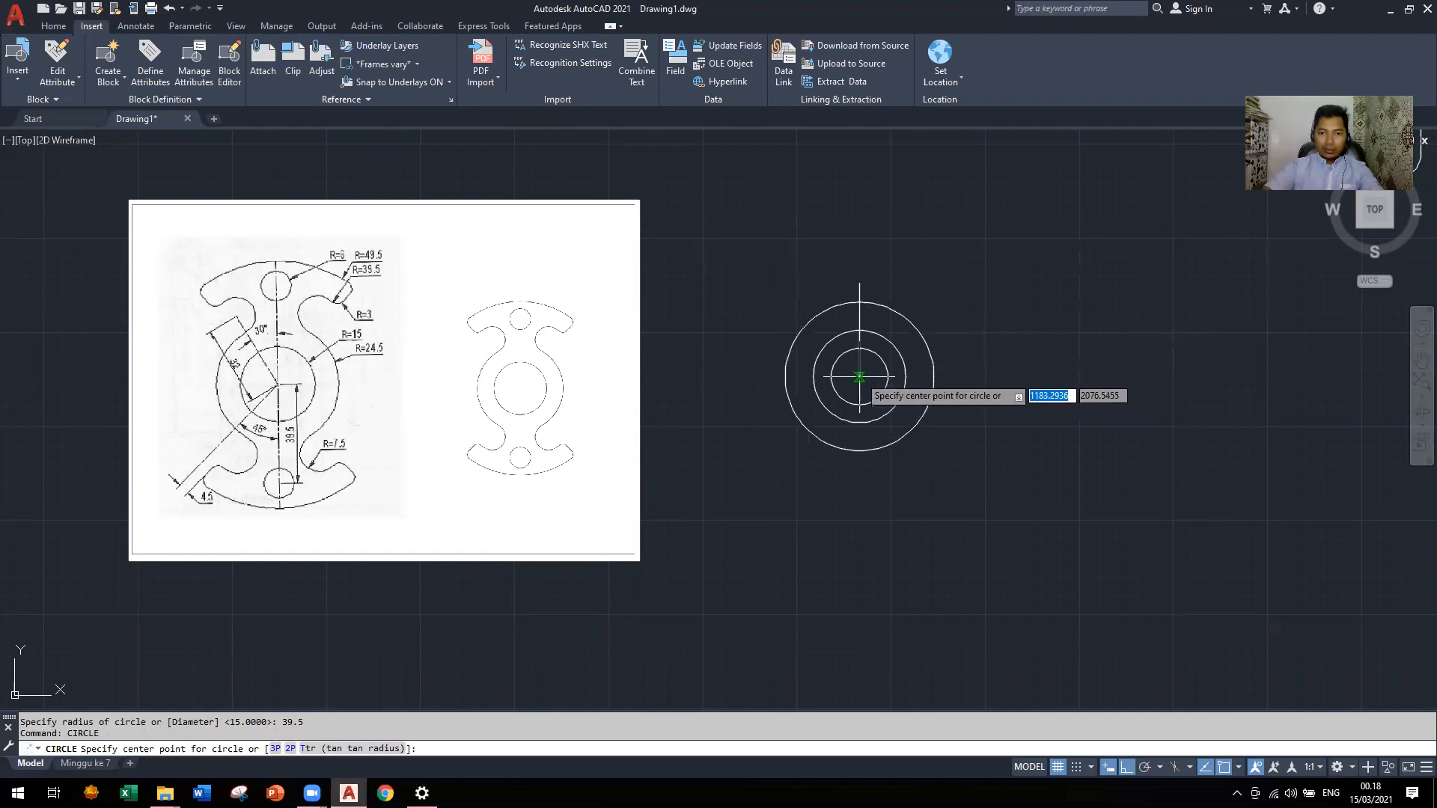
scroll(859, 377, up, 6)
click(866, 392)
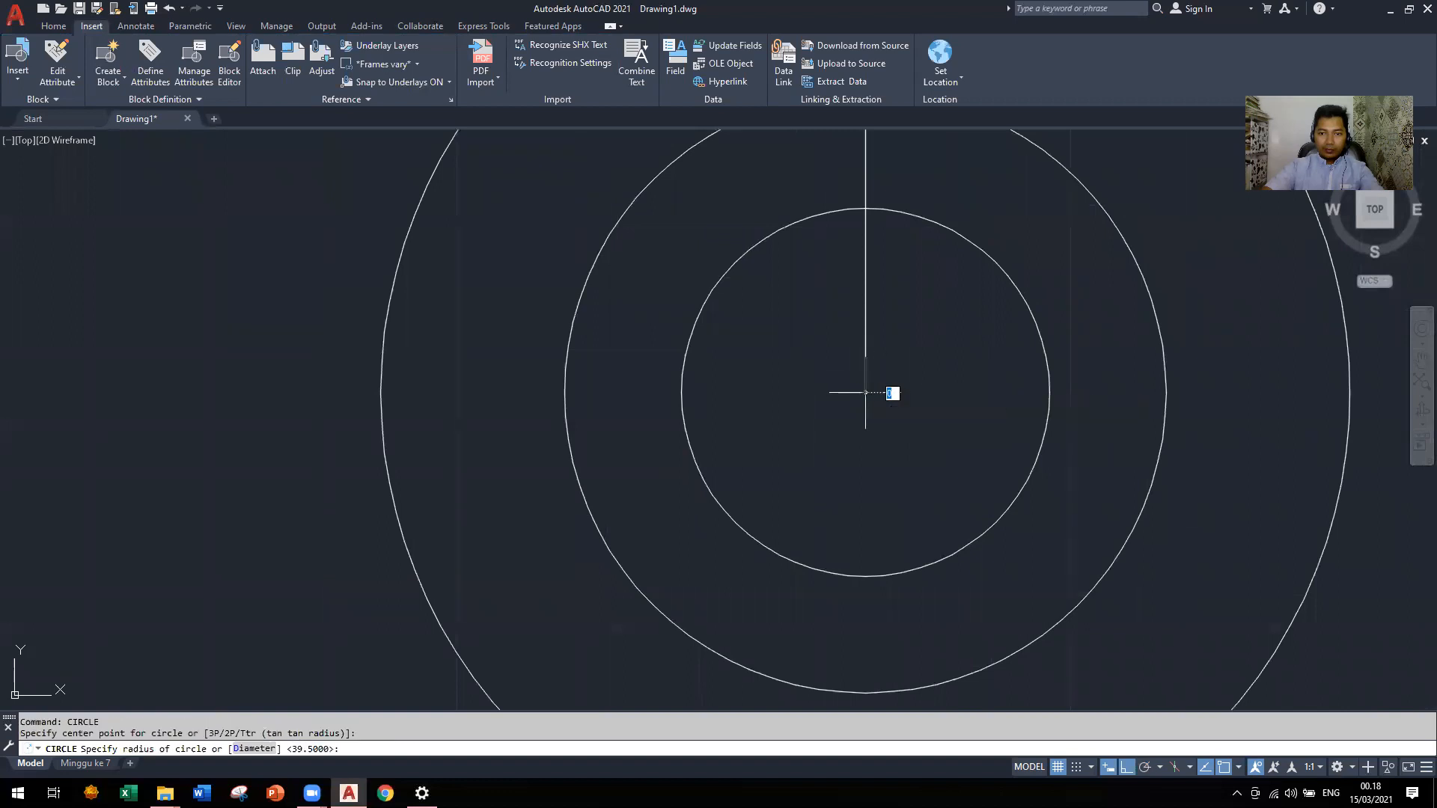
scroll(861, 464, down, 6)
text(49.5)
key(Return)
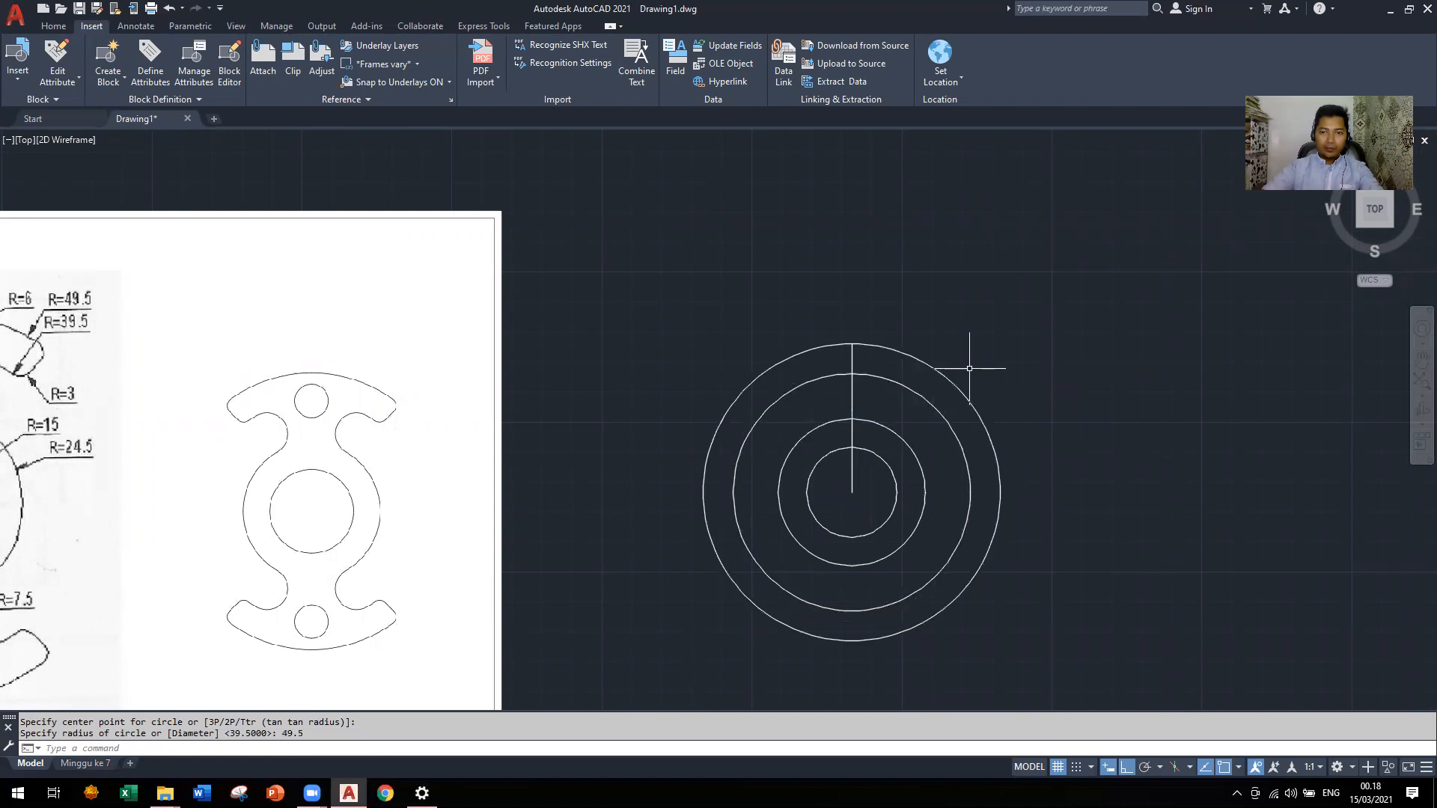
scroll(1107, 282, down, 2)
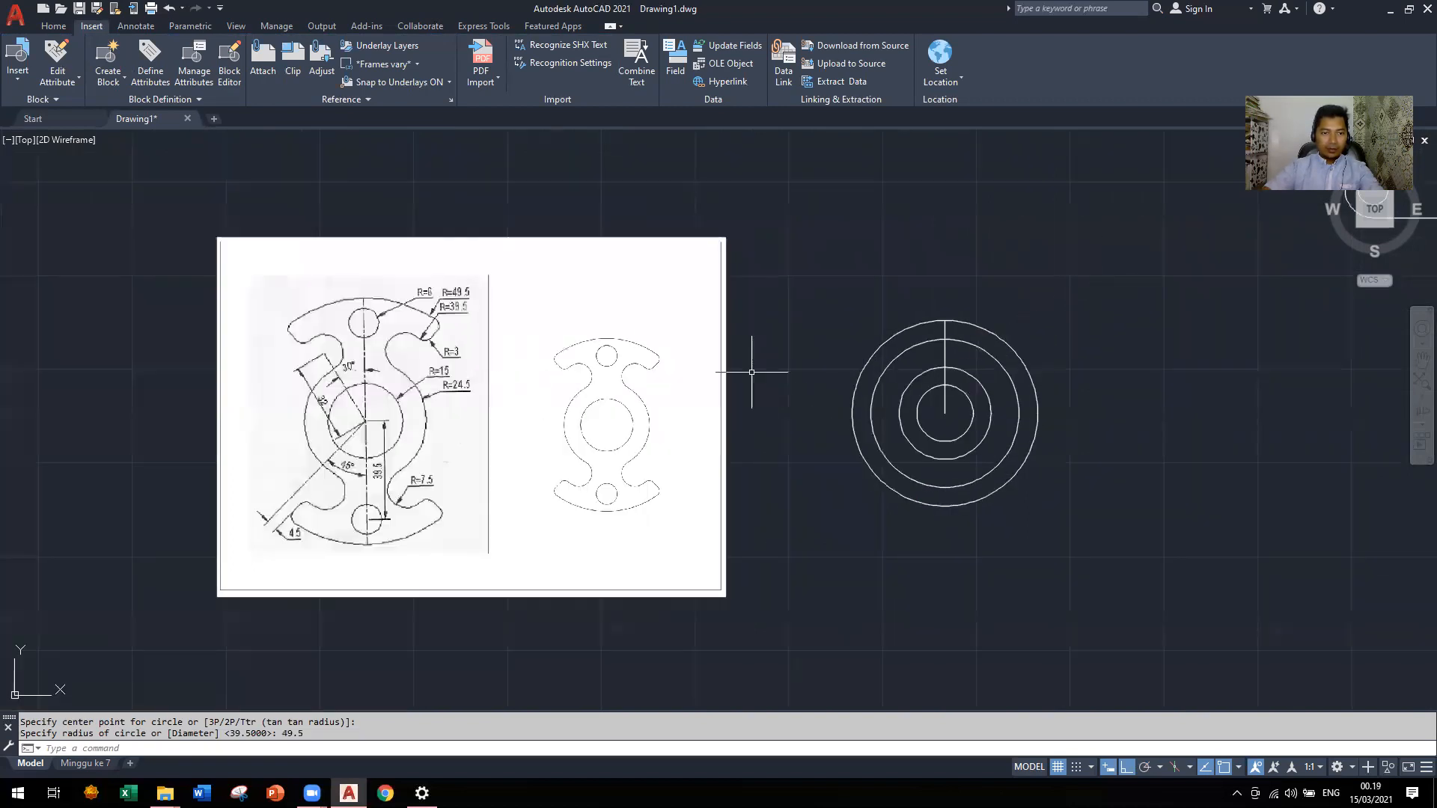
scroll(976, 424, up, 2)
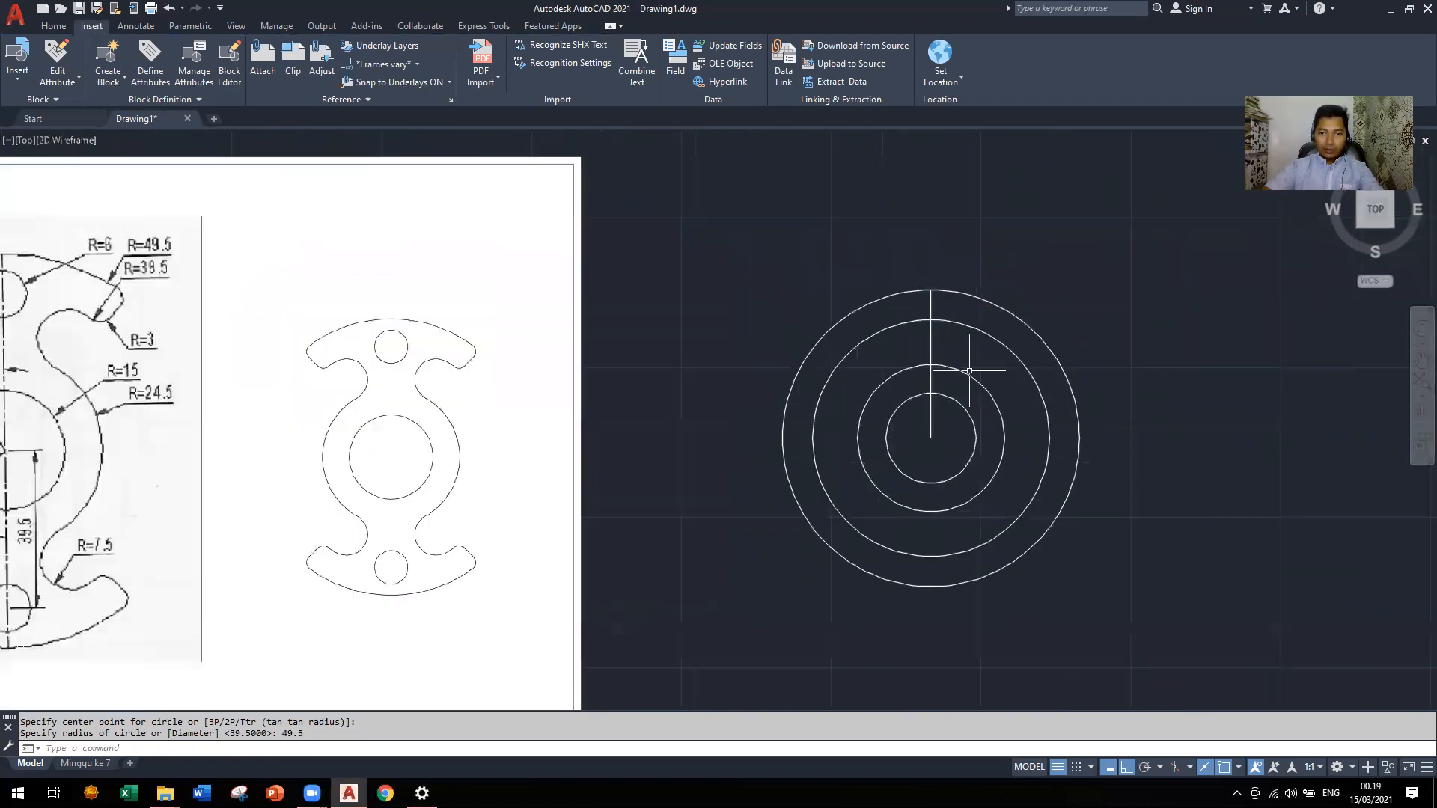
scroll(1048, 377, down, 2)
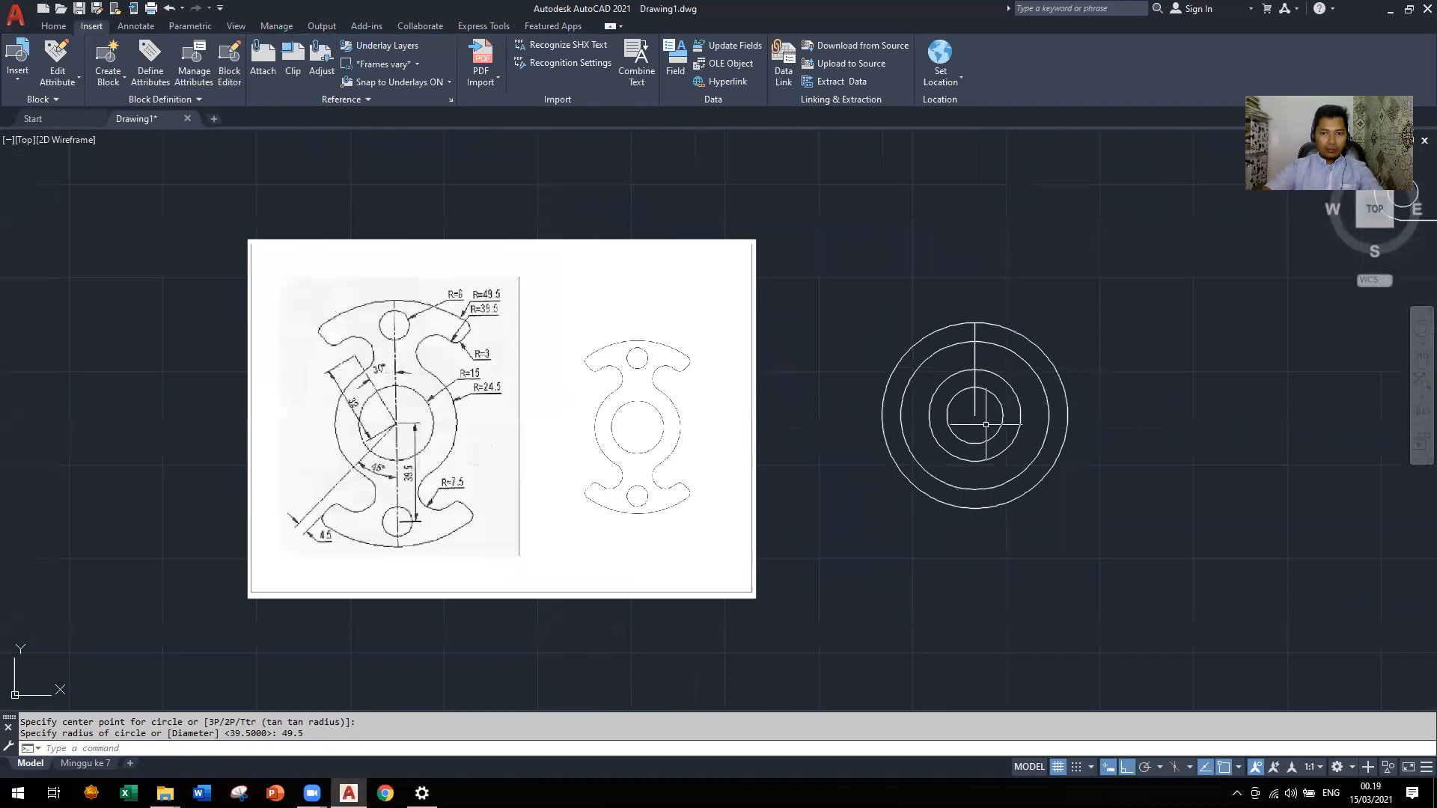
key(Return)
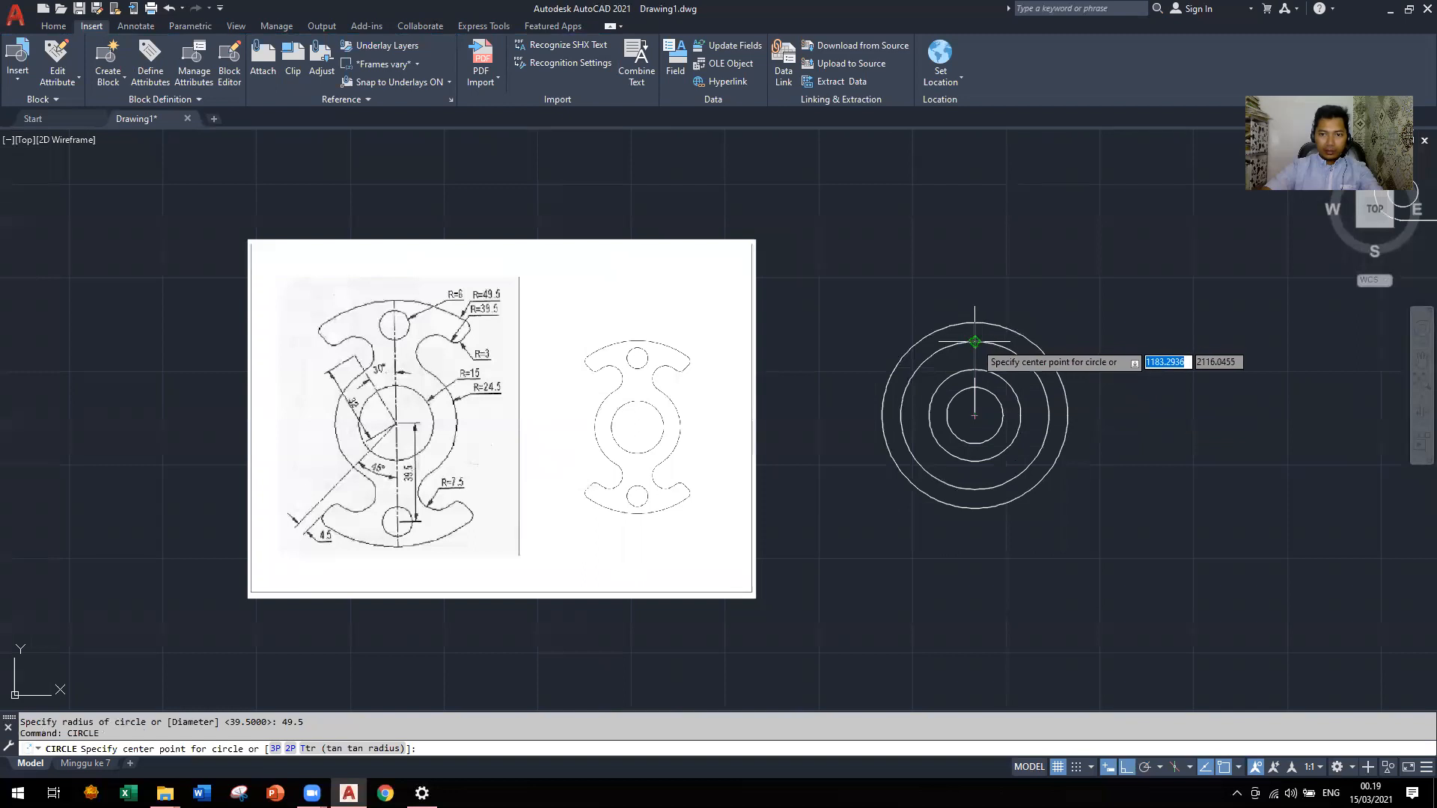
Draw a radius-6 circle centred on the top quadrant of the 39.5 circle
scroll(975, 342, up, 5)
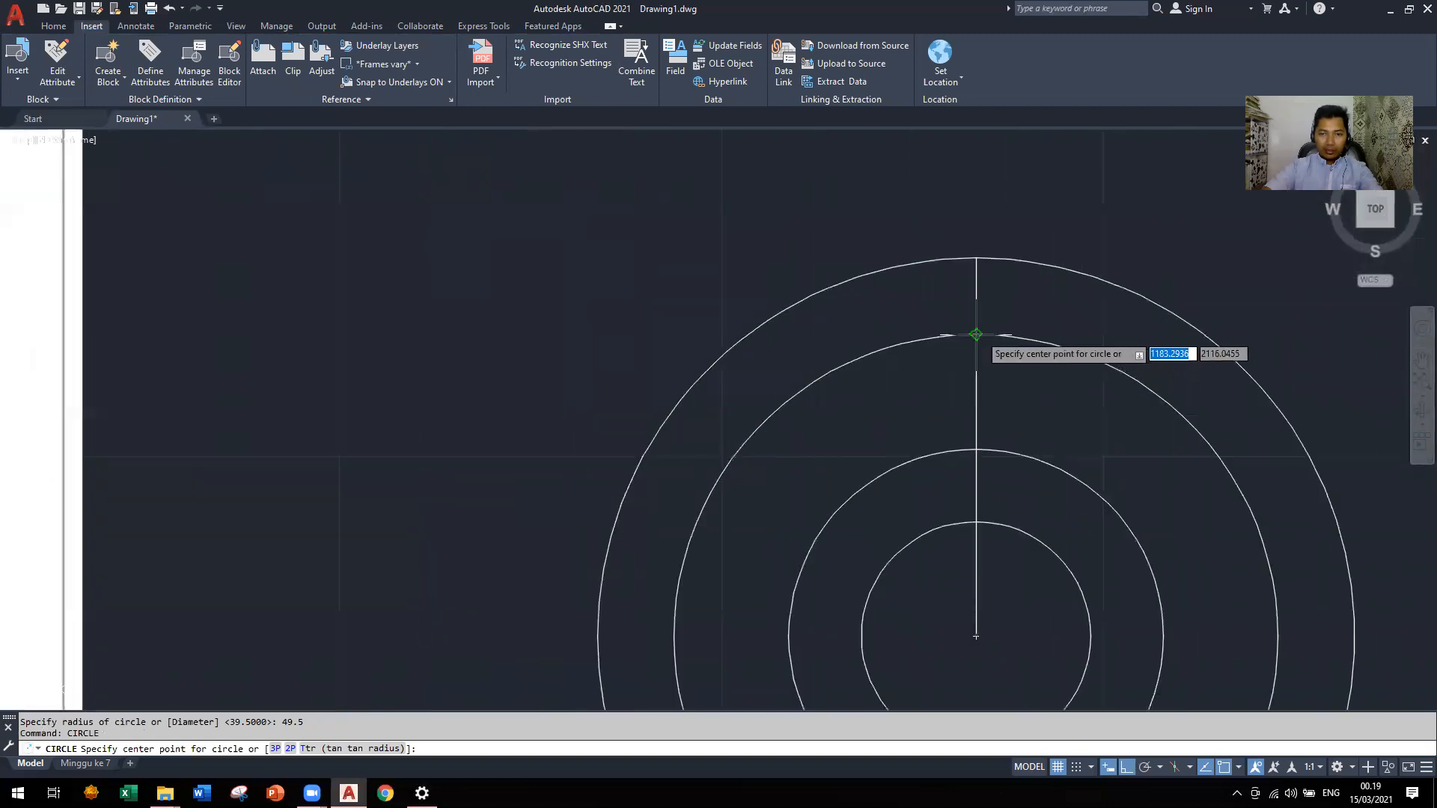
click(976, 334)
scroll(1007, 295, down, 4)
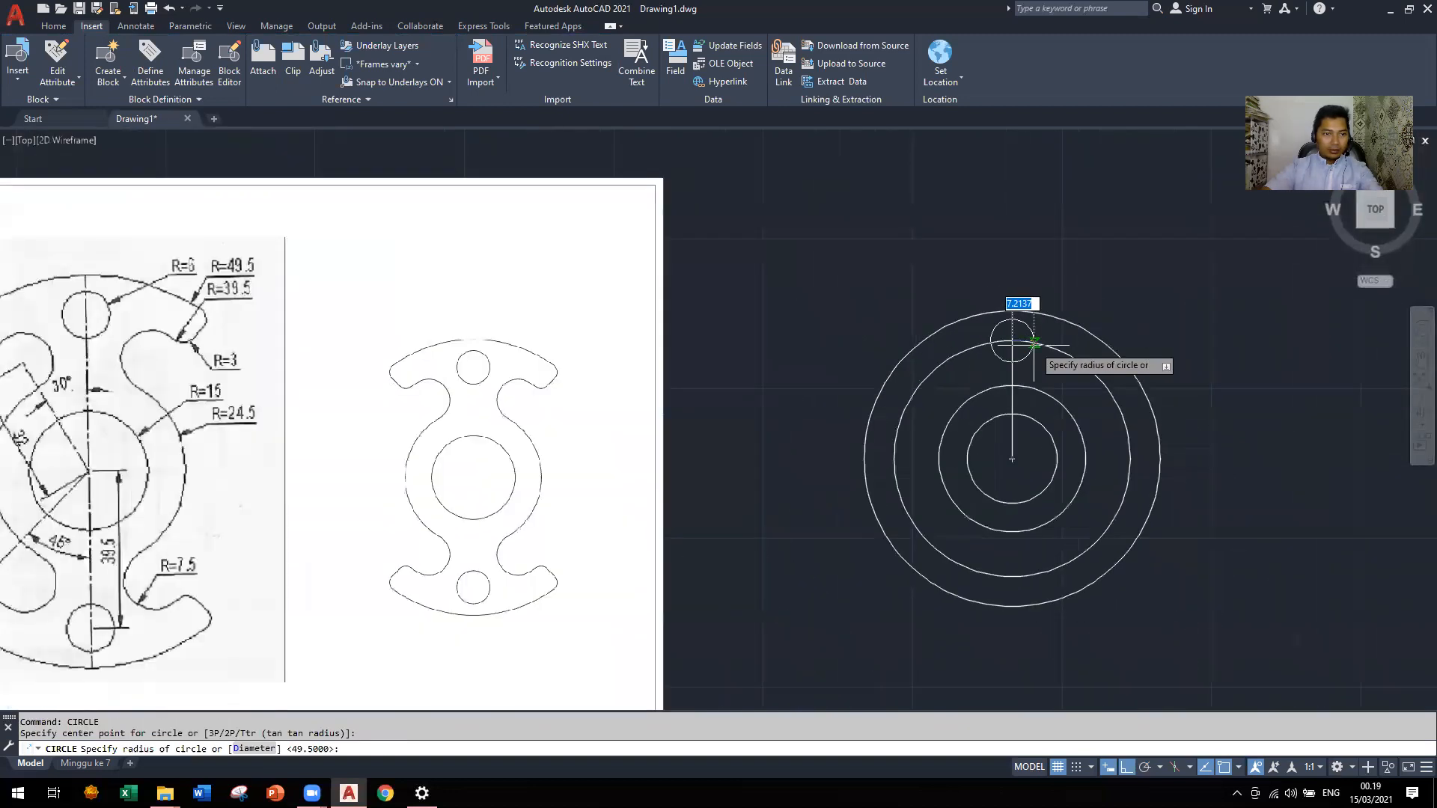
text(6)
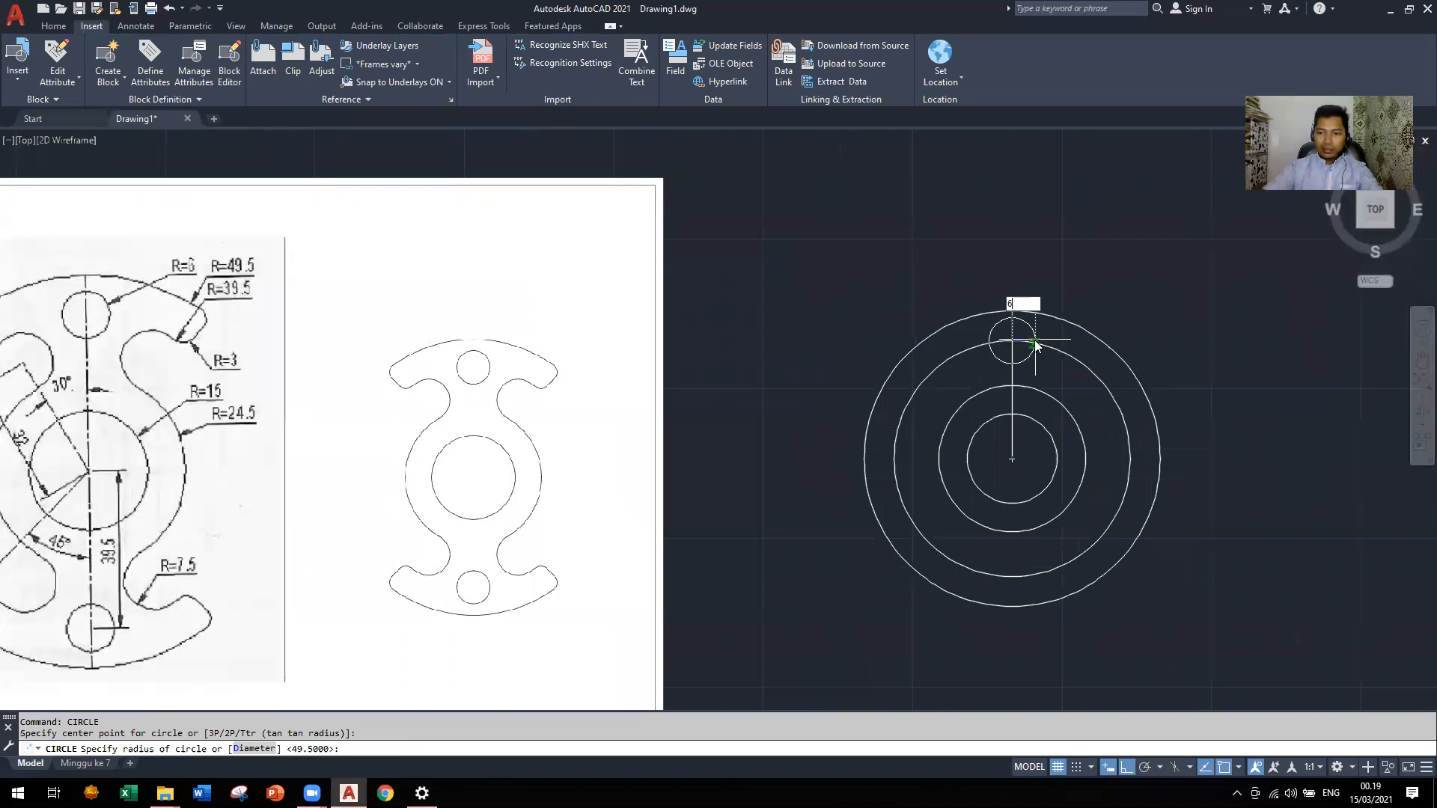
key(Return)
scroll(1078, 369, down, 2)
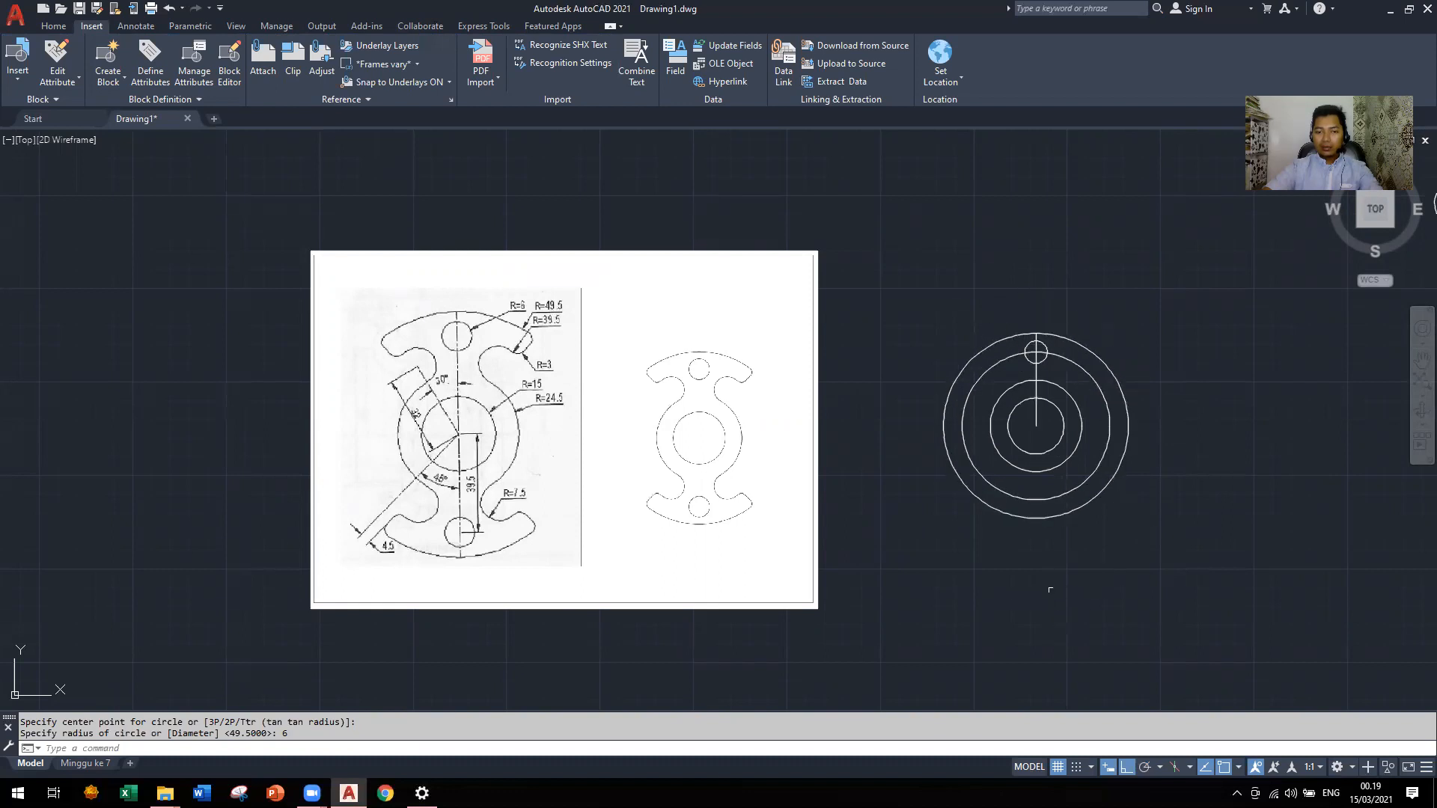
scroll(1167, 462, up, 2)
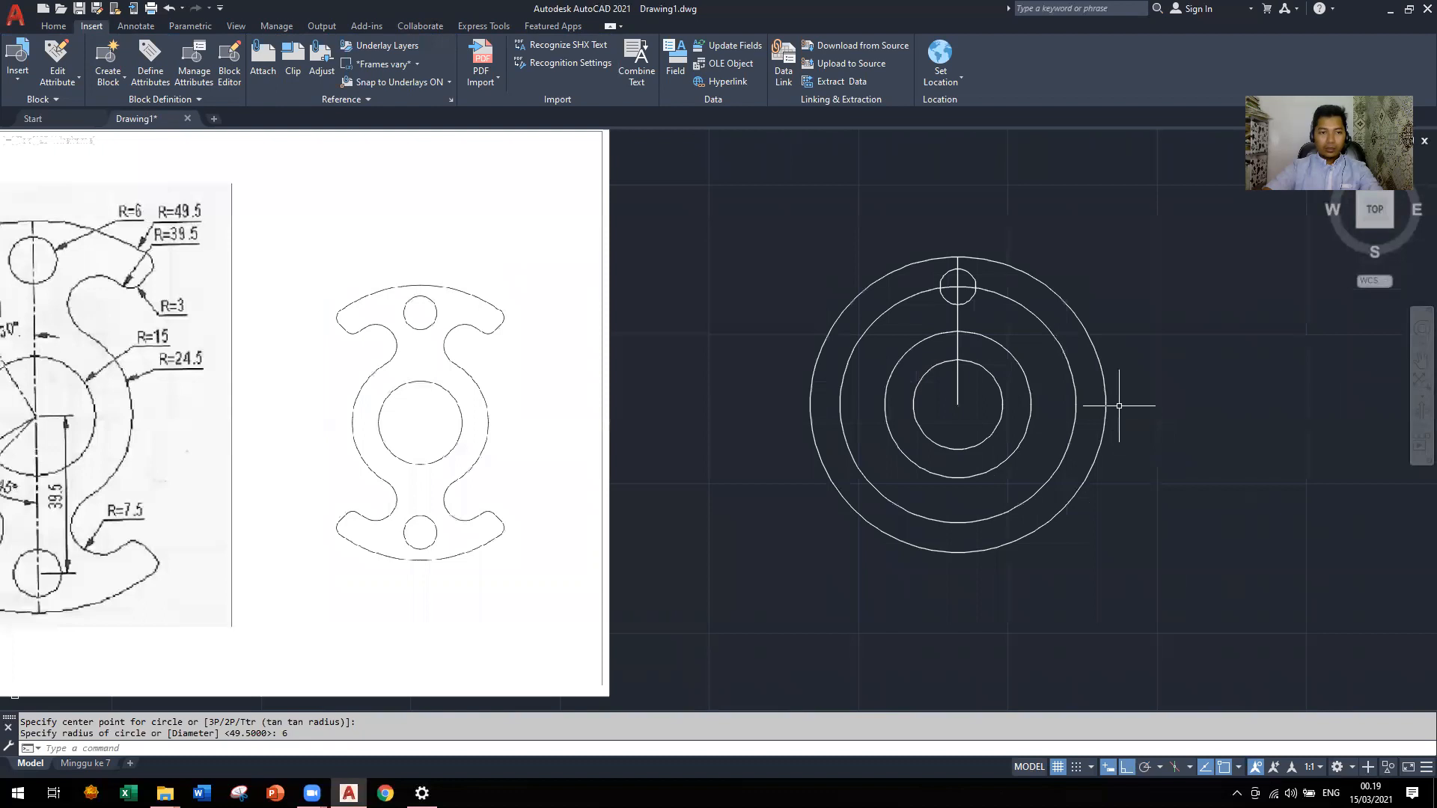
scroll(1131, 367, down, 2)
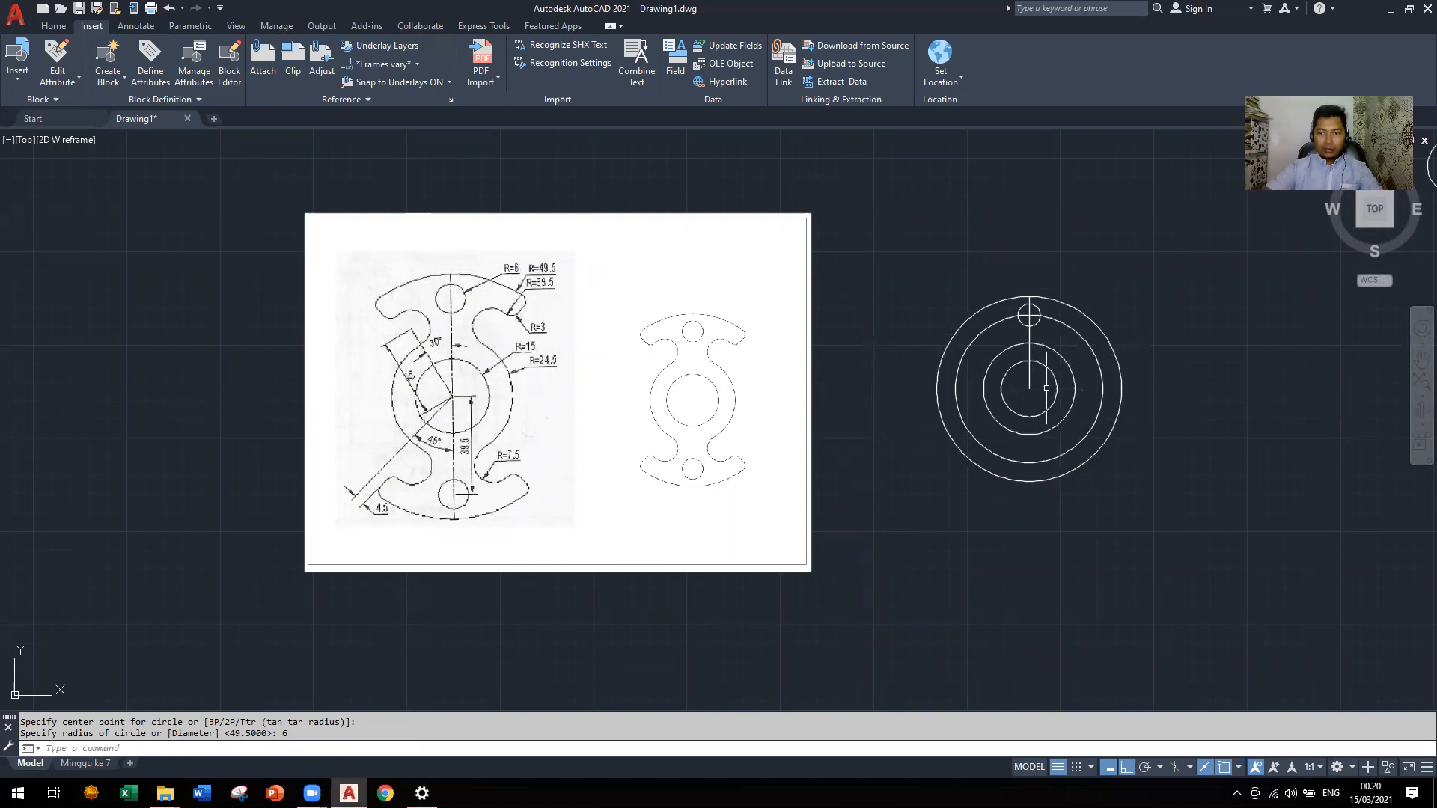
Draw a 32-unit line from the circles' centre at 60° with Ortho off
text(LI)
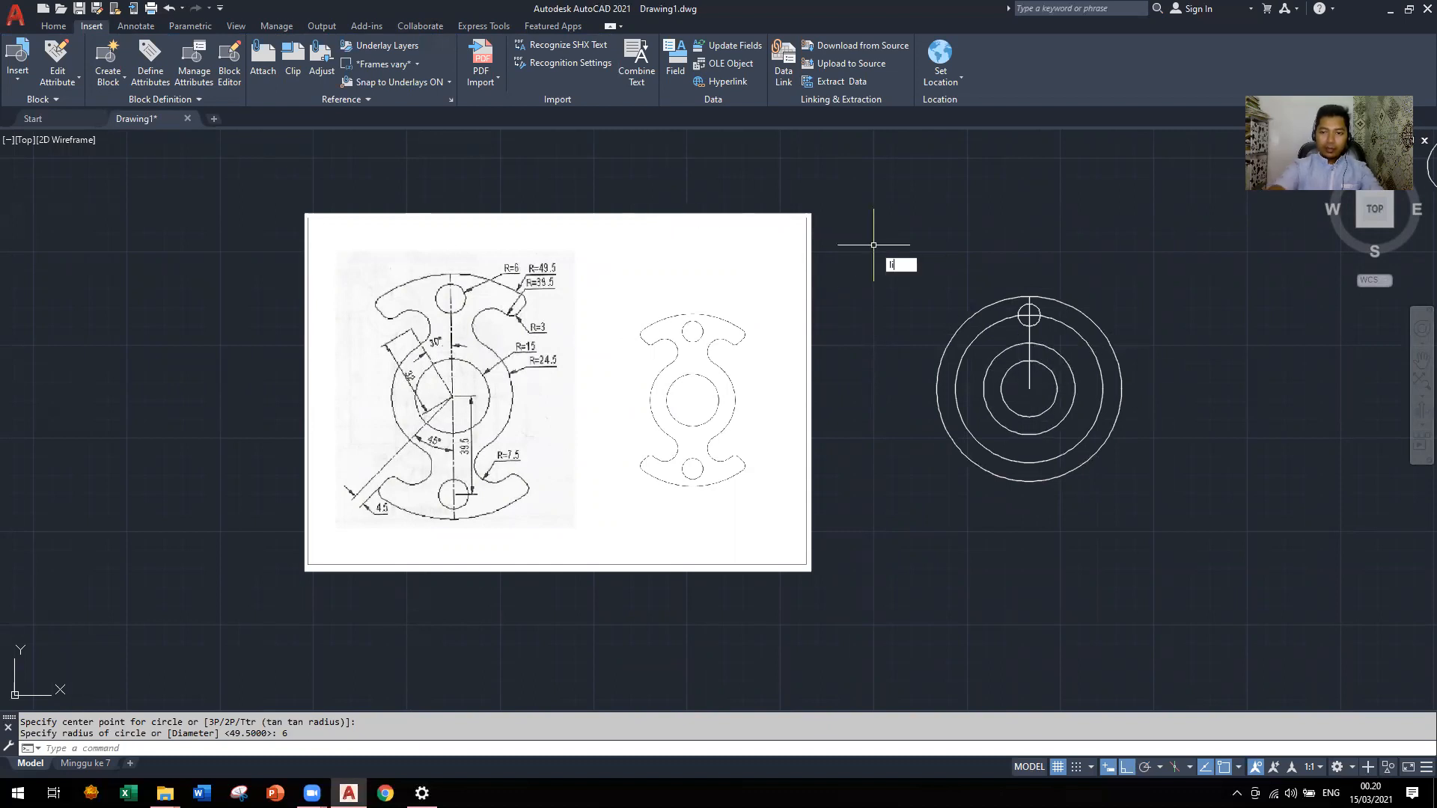
text(N)
key(Return)
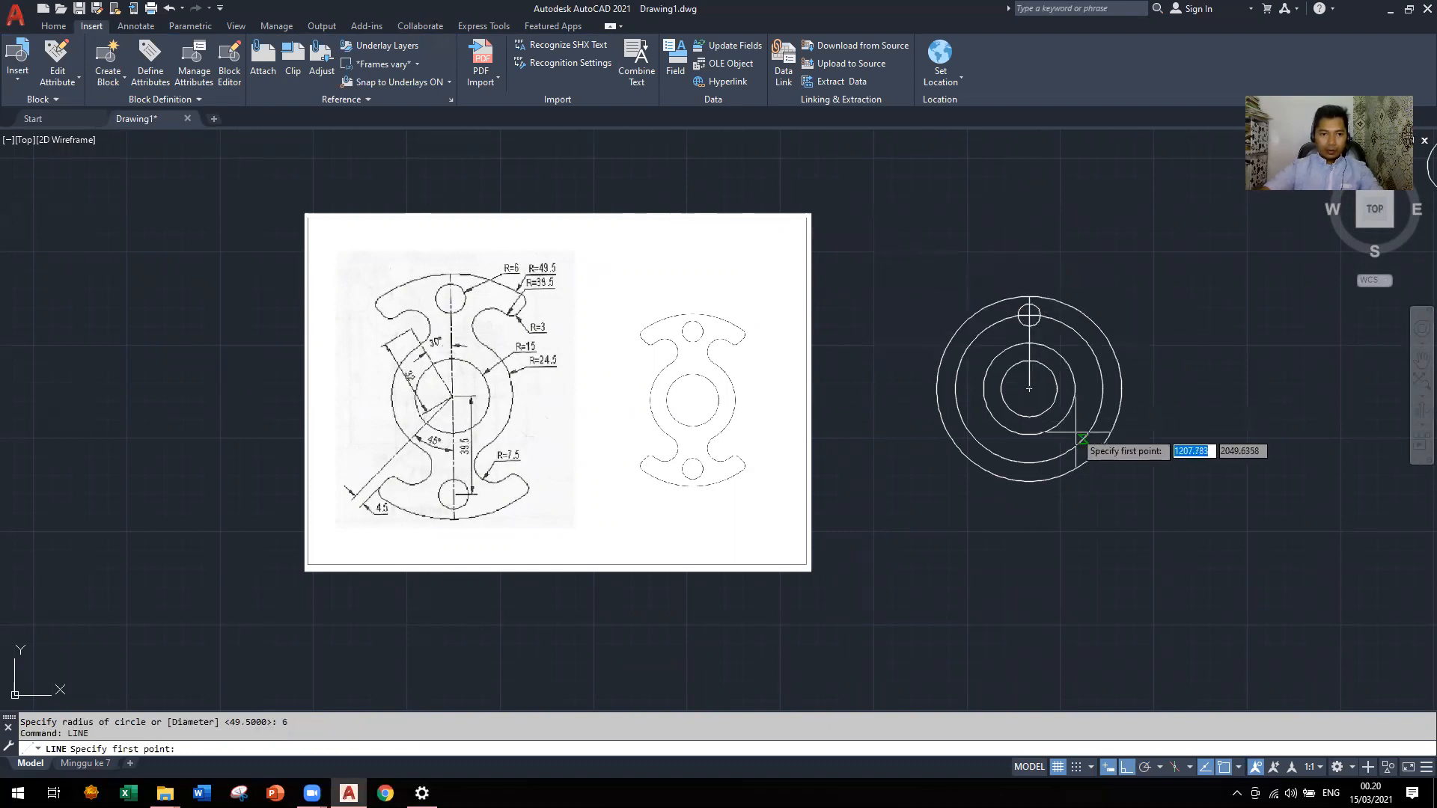
scroll(1070, 427, up, 2)
click(1002, 358)
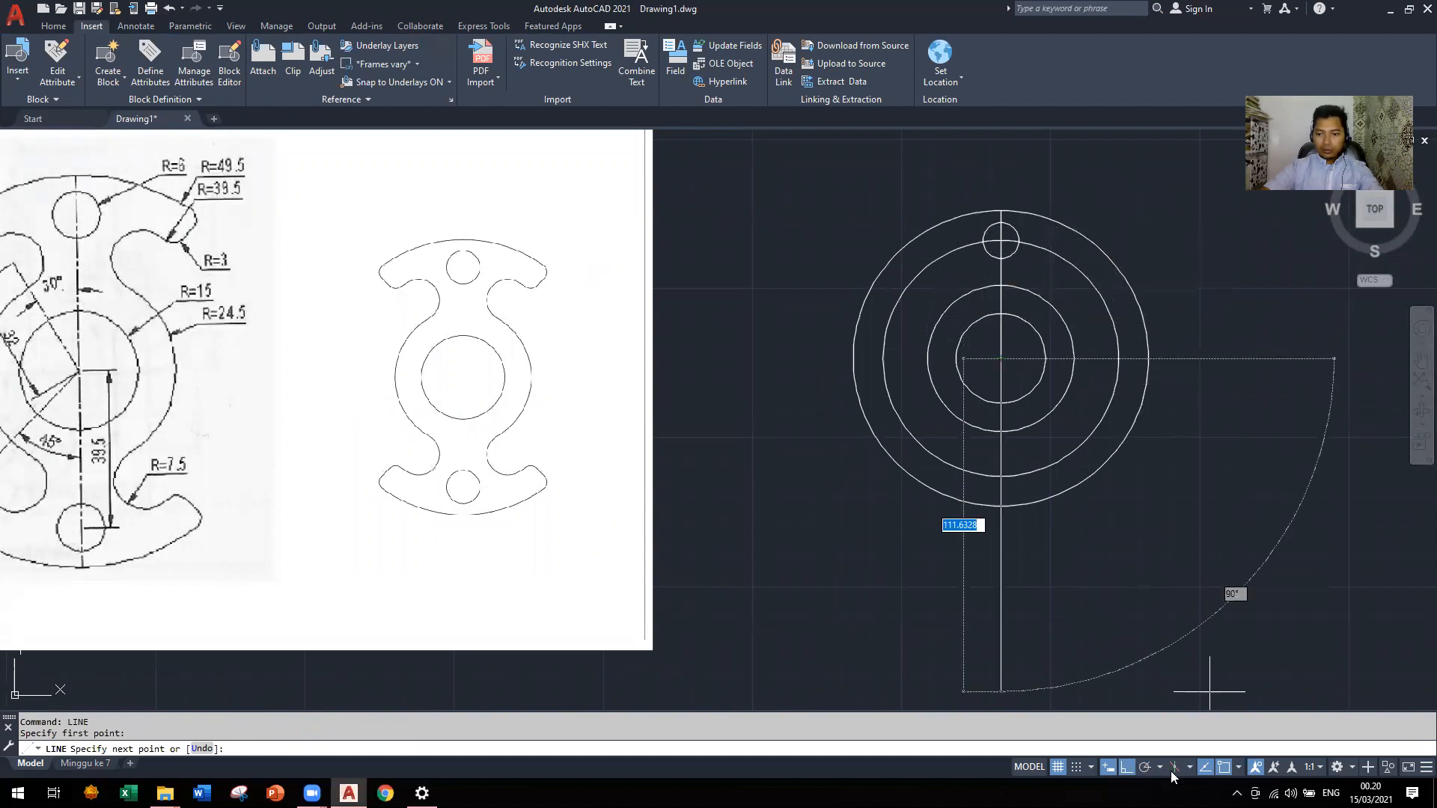
key(F8)
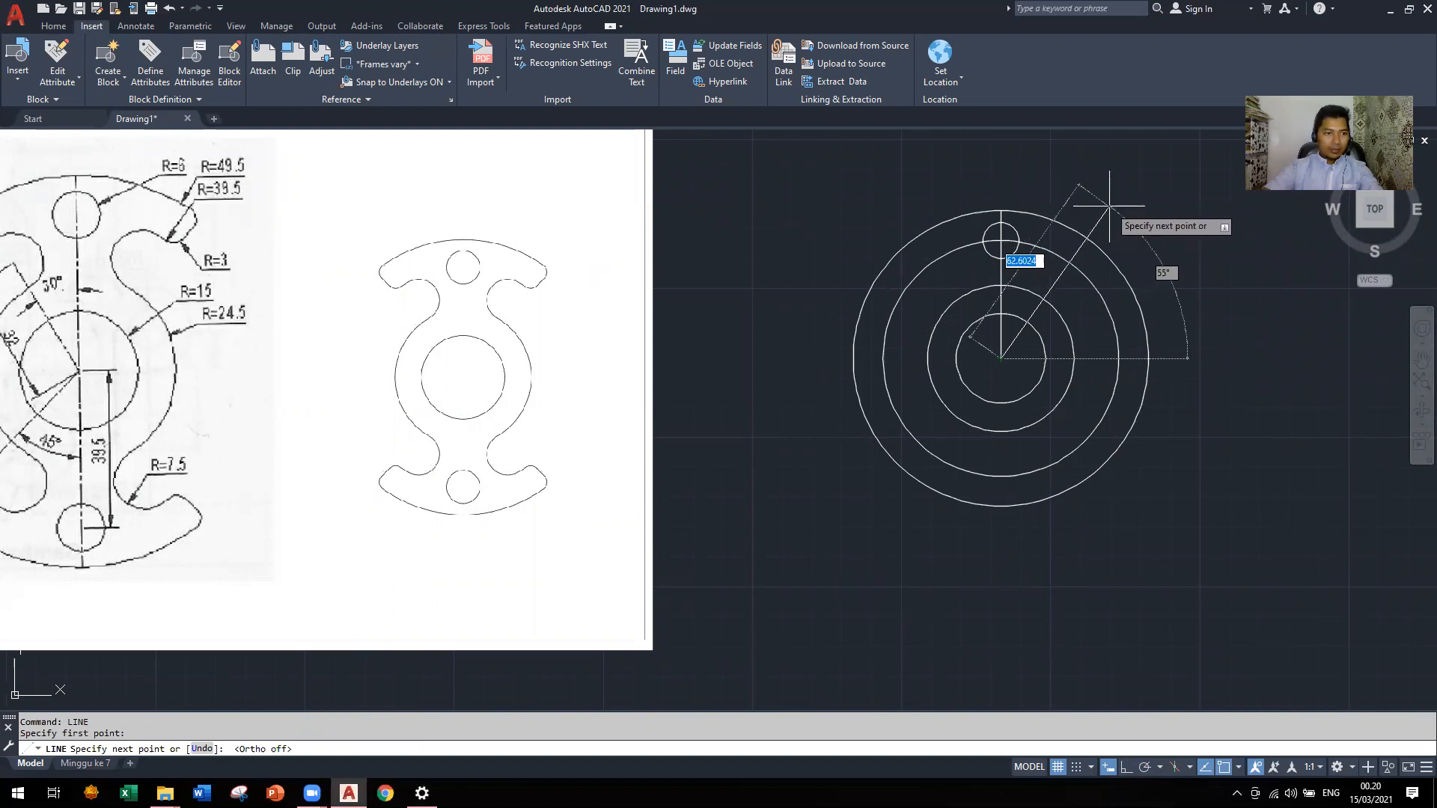
scroll(1078, 206, down, 2)
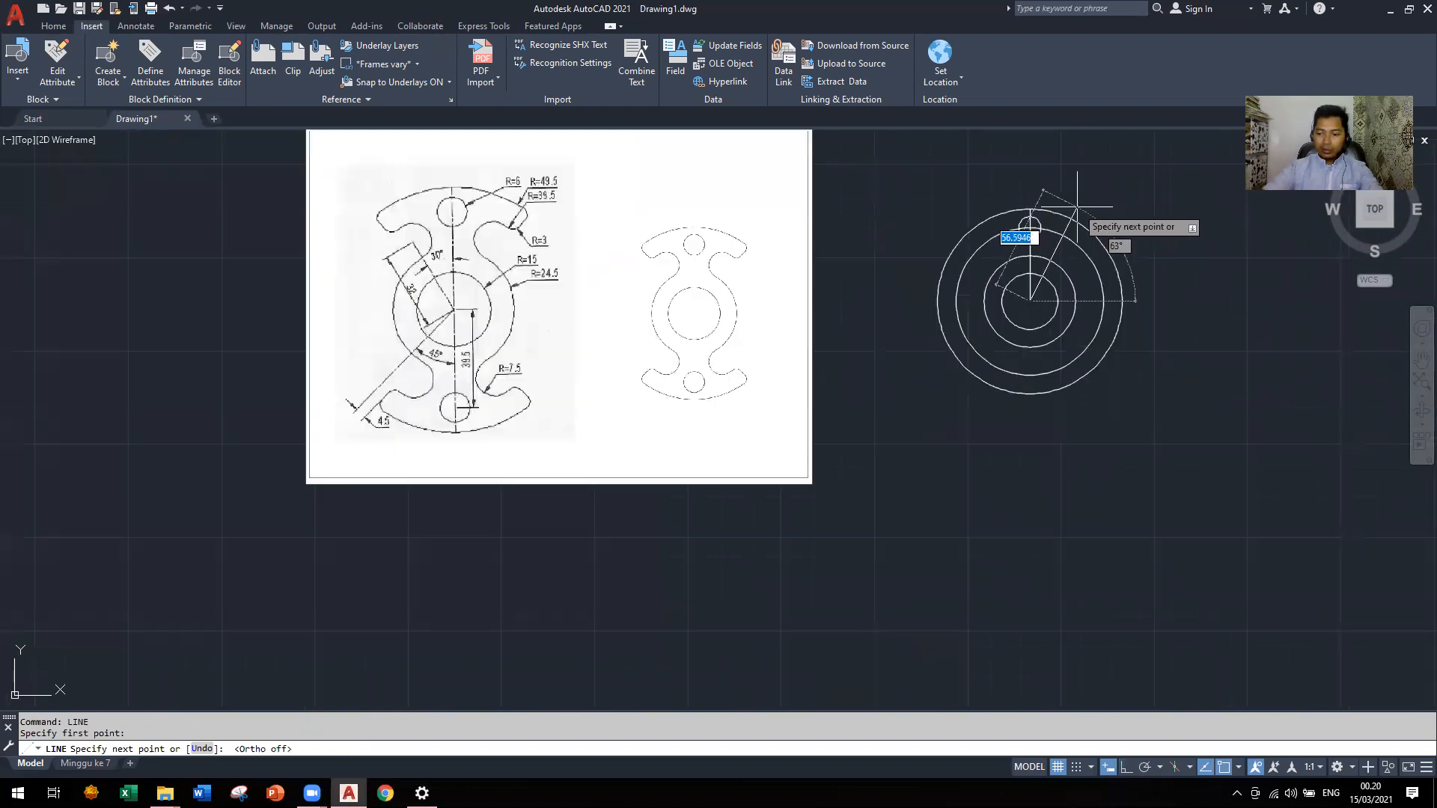
text(32)
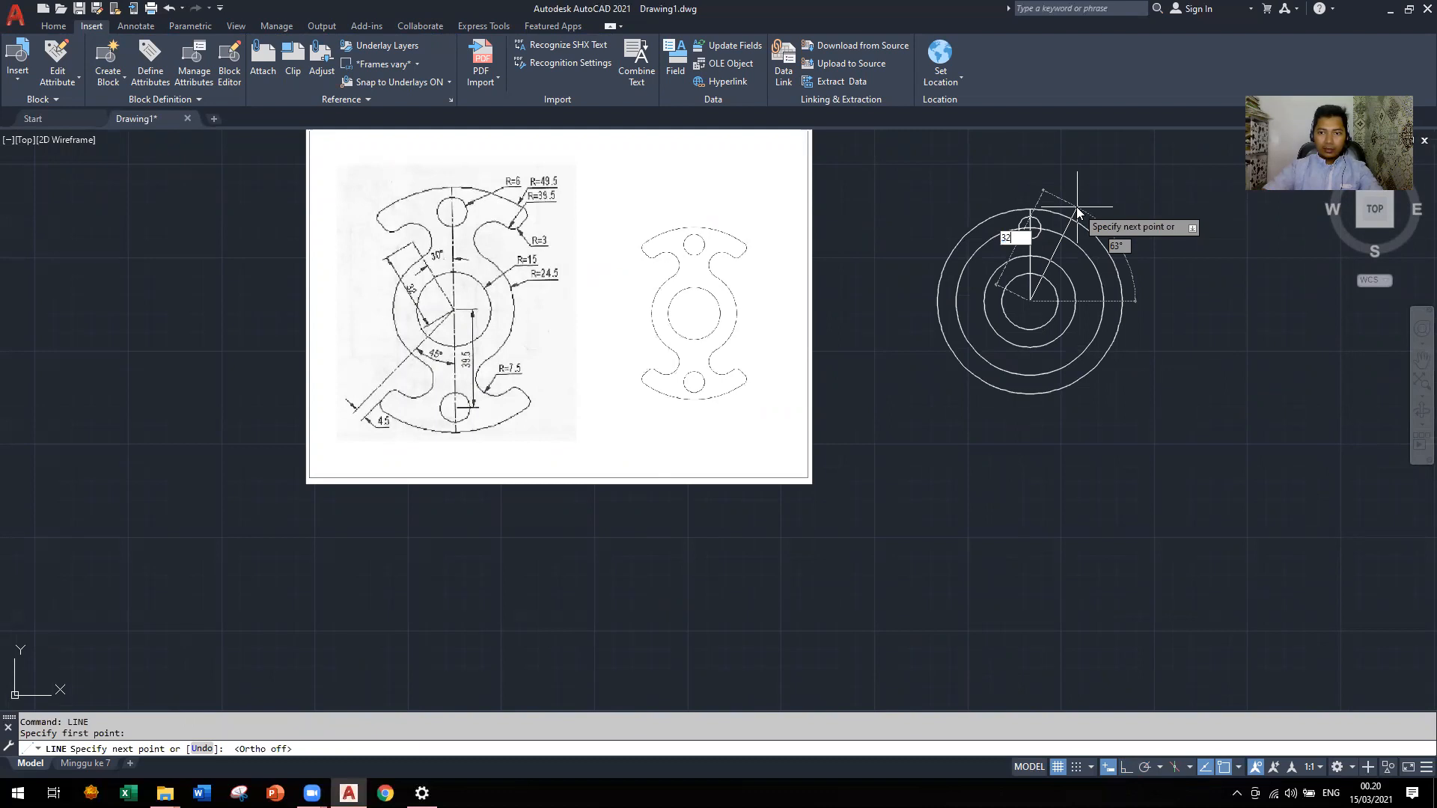
key(Tab)
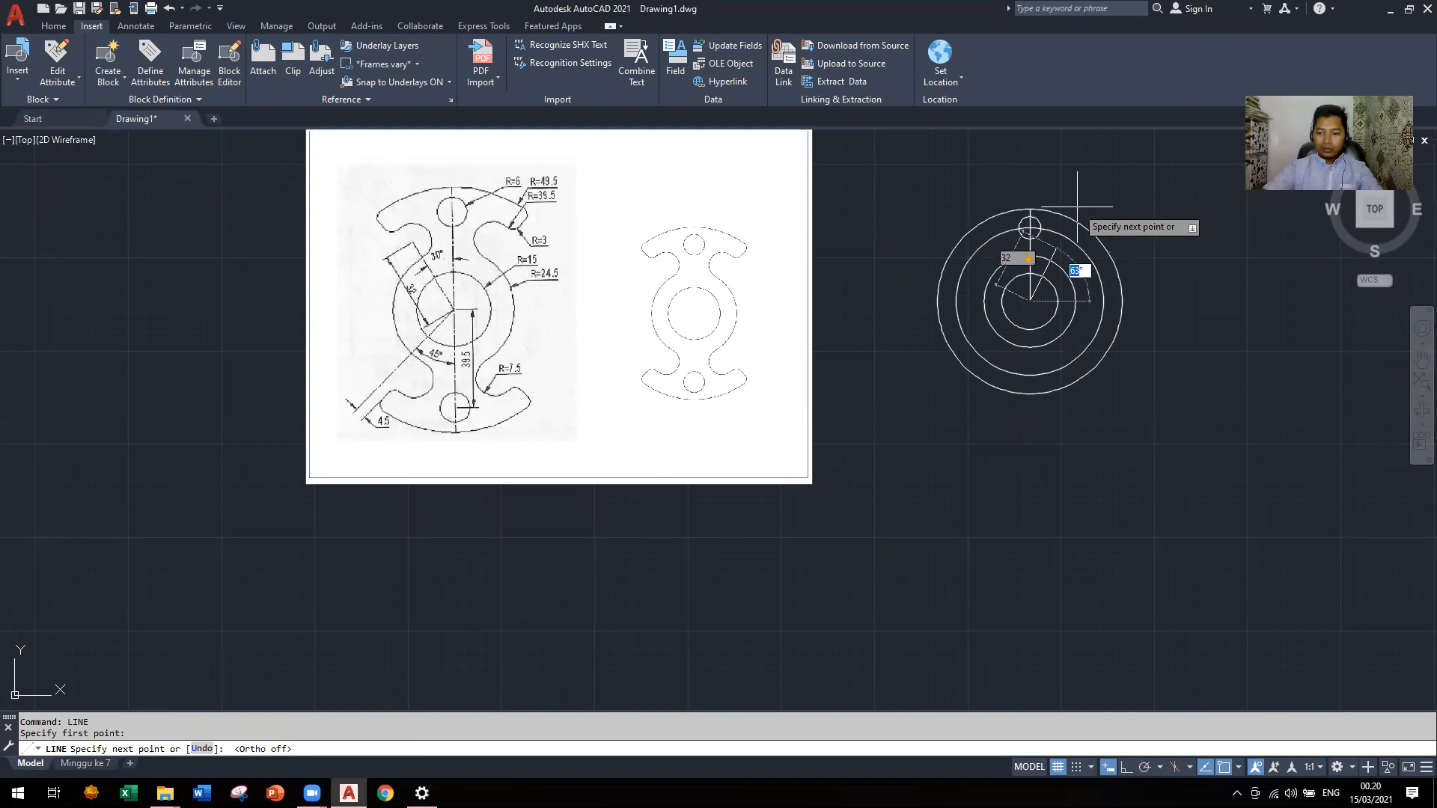
text(60)
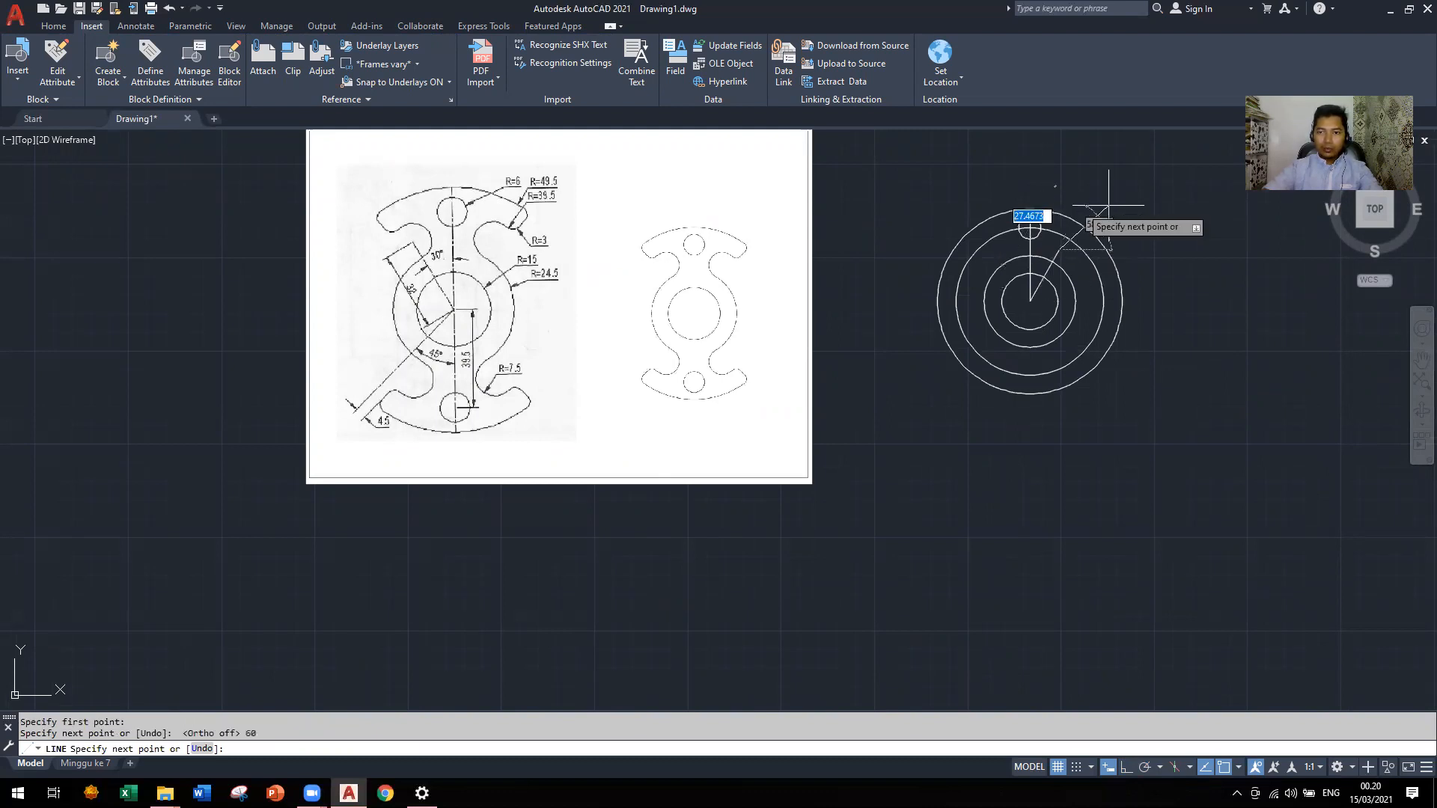
key(Return)
key(Escape)
scroll(1053, 244, up, 2)
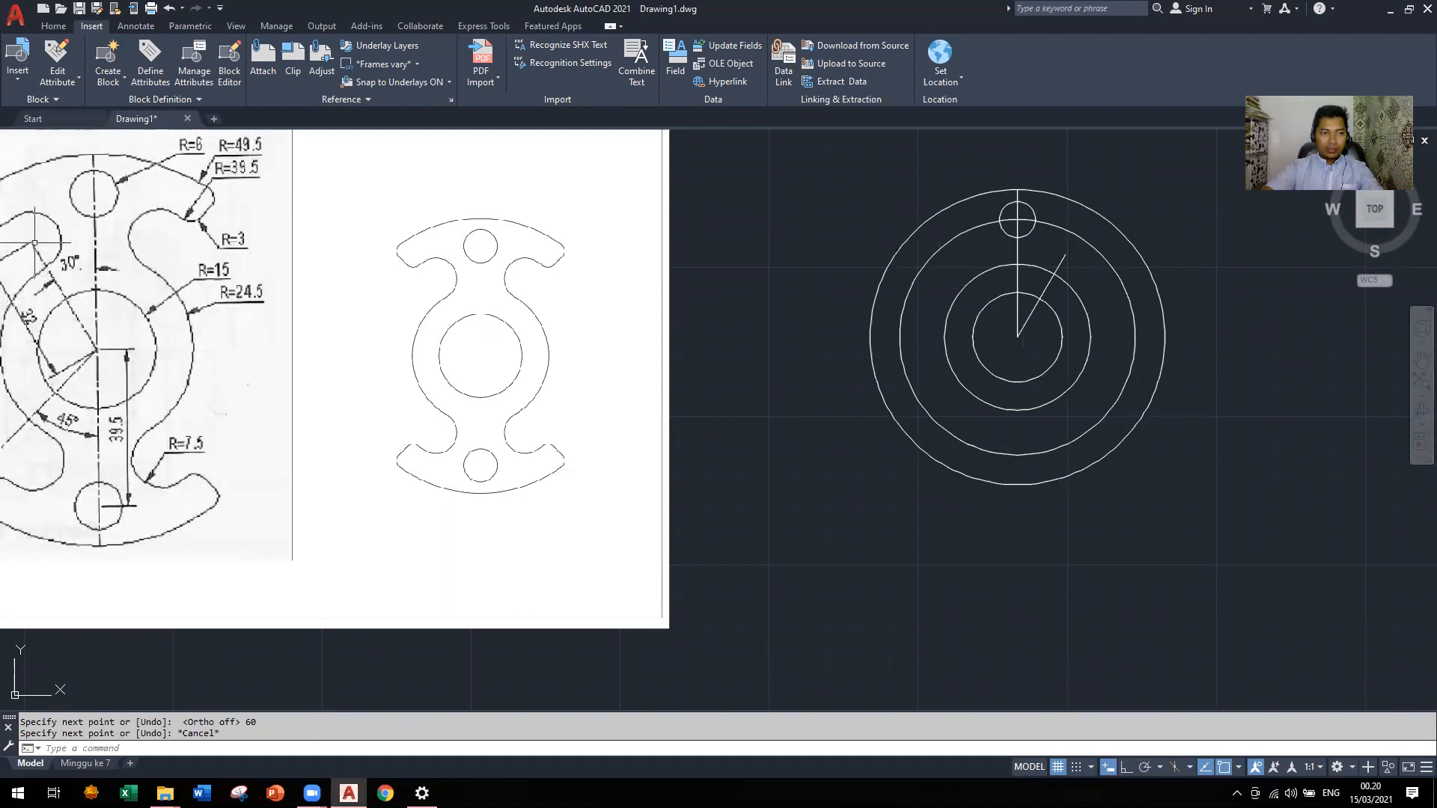
Start a circle centred on the outer end of the 60° line
text(c)
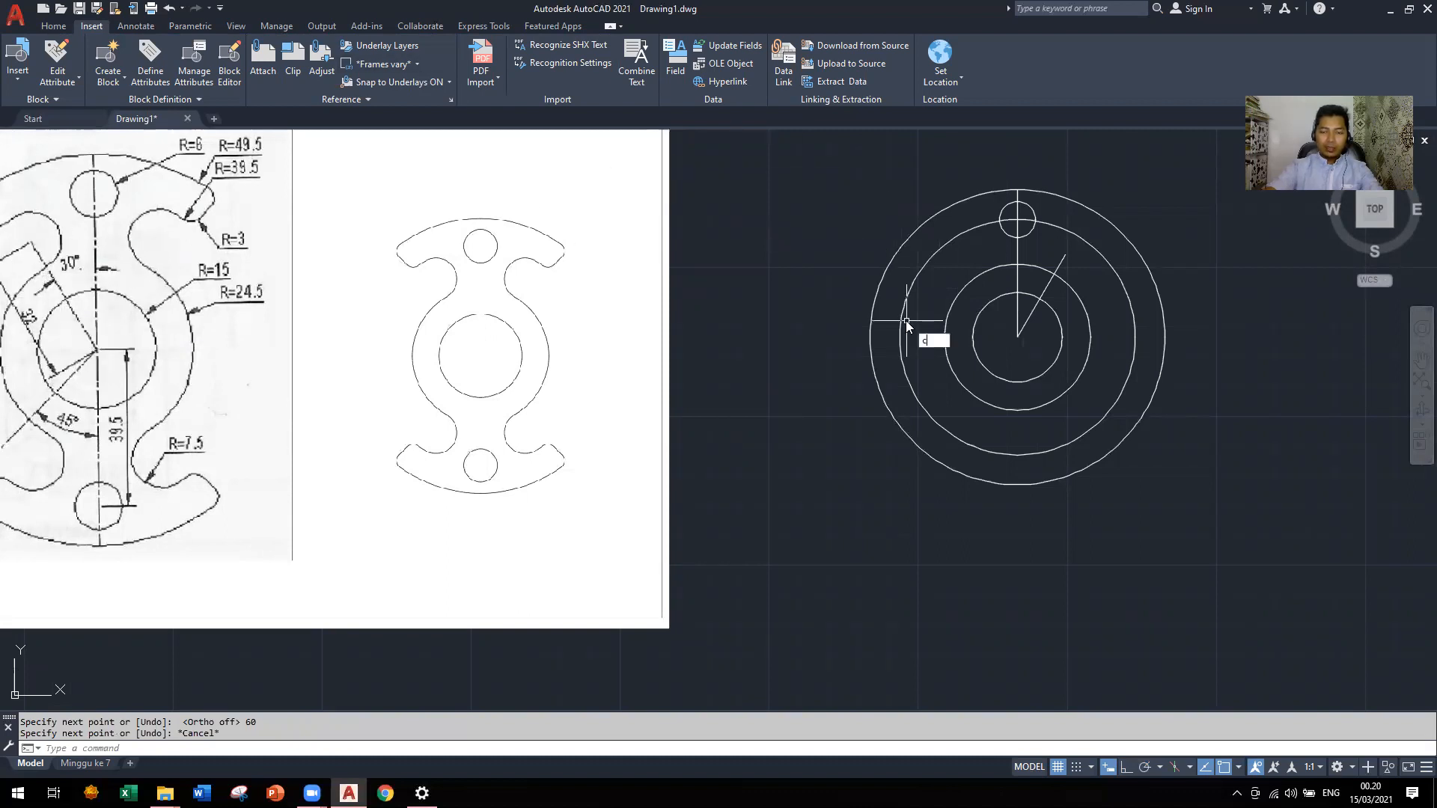
key(Return)
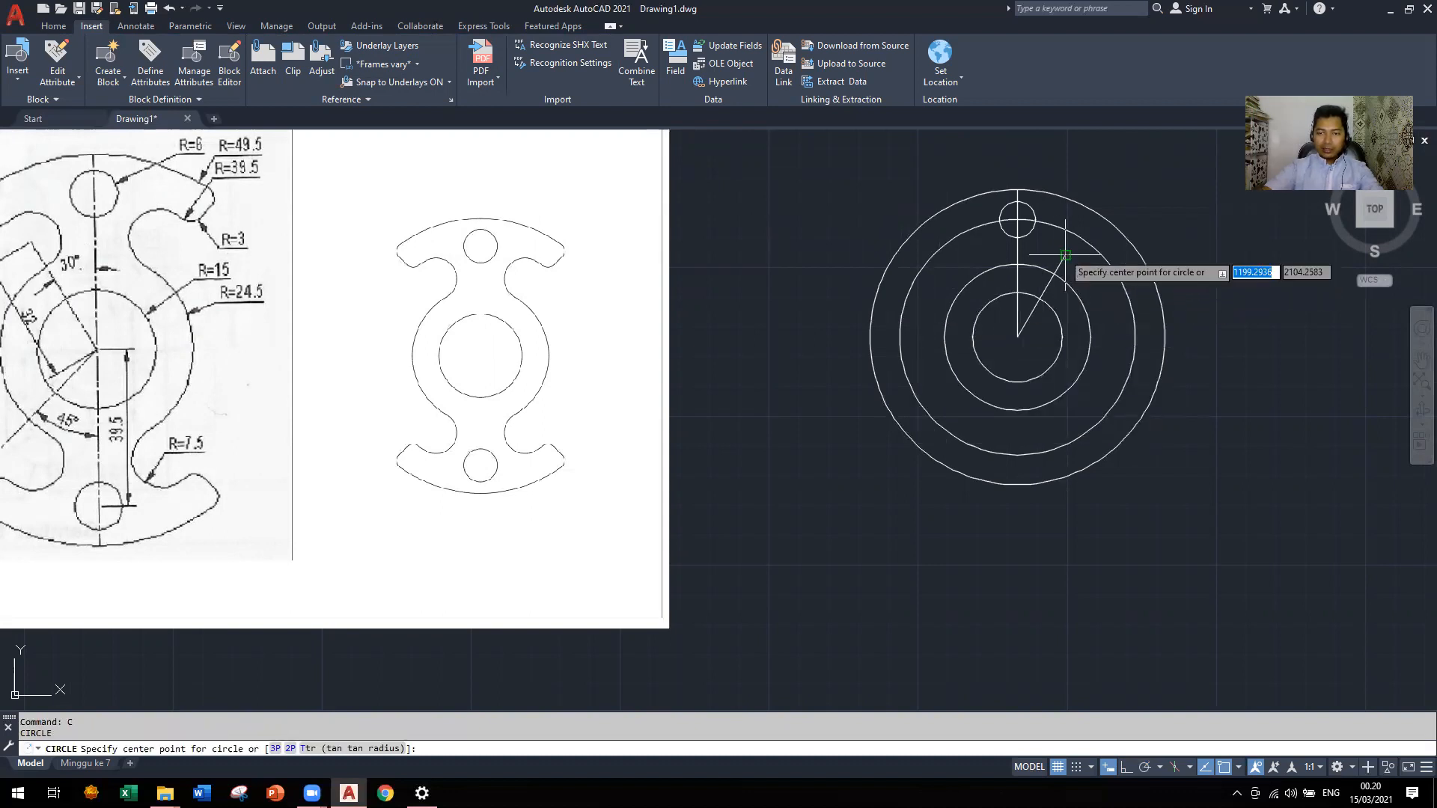
click(1066, 255)
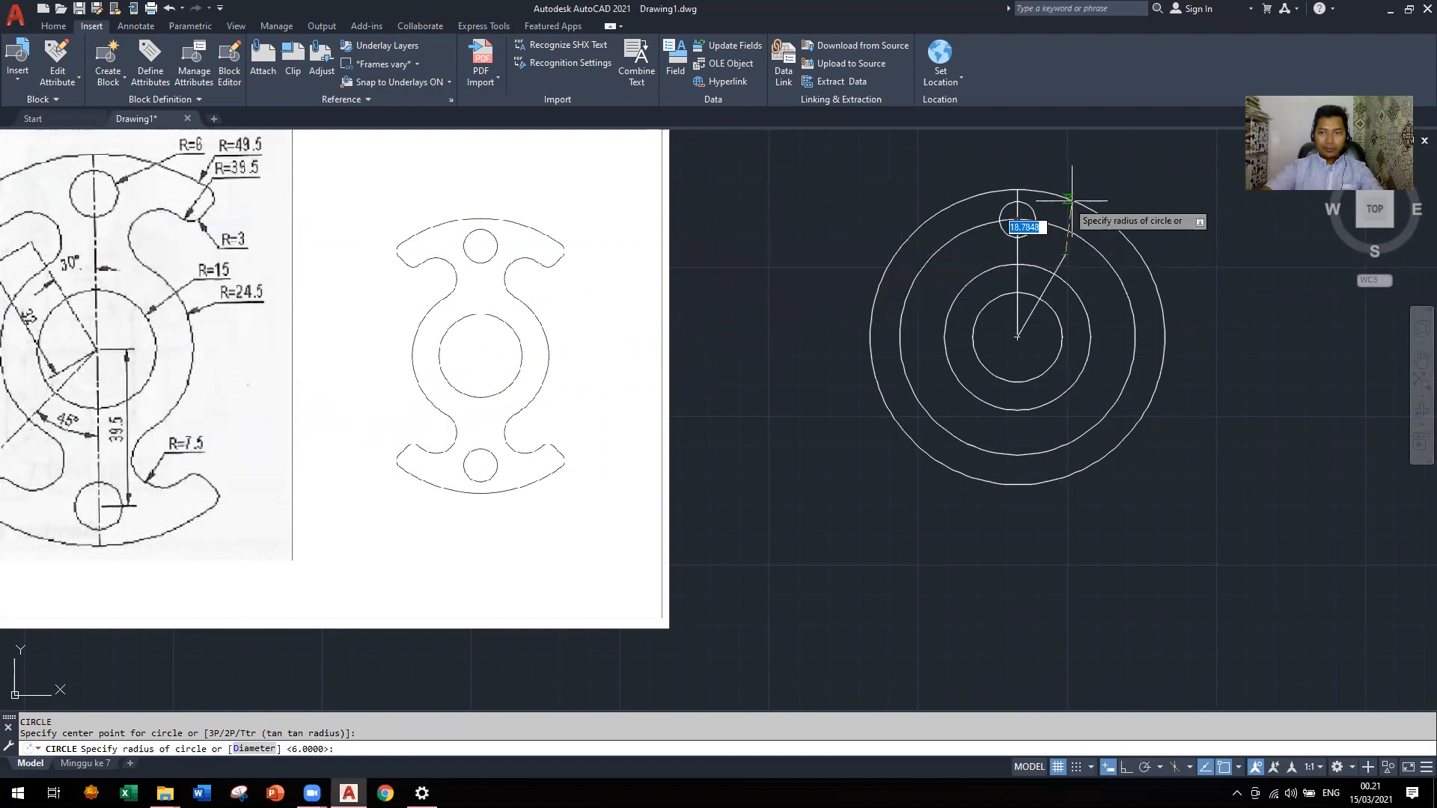
Give the circle at the 60° line's end a radius of 7.5
text(7.5)
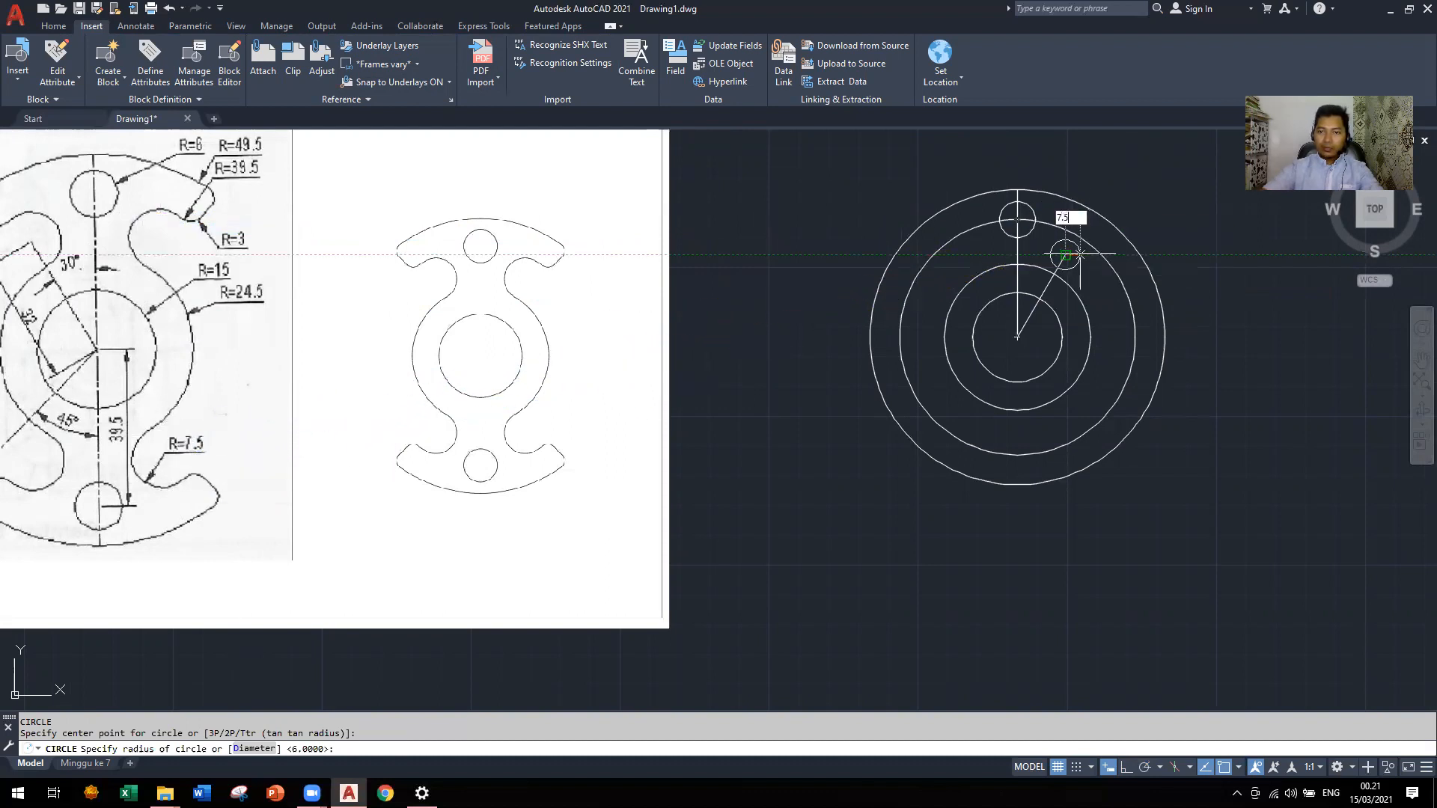
key(Return)
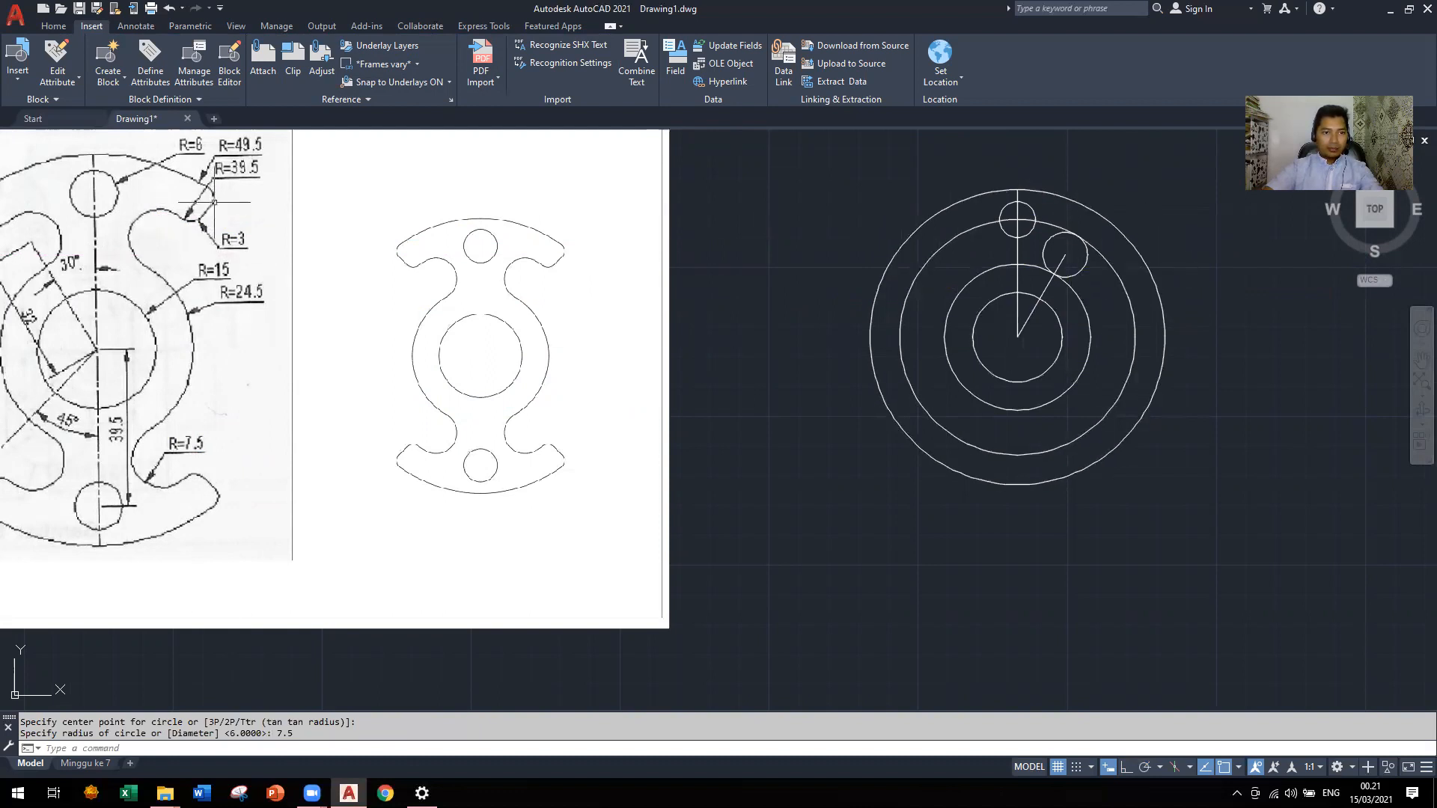
scroll(328, 197, down, 2)
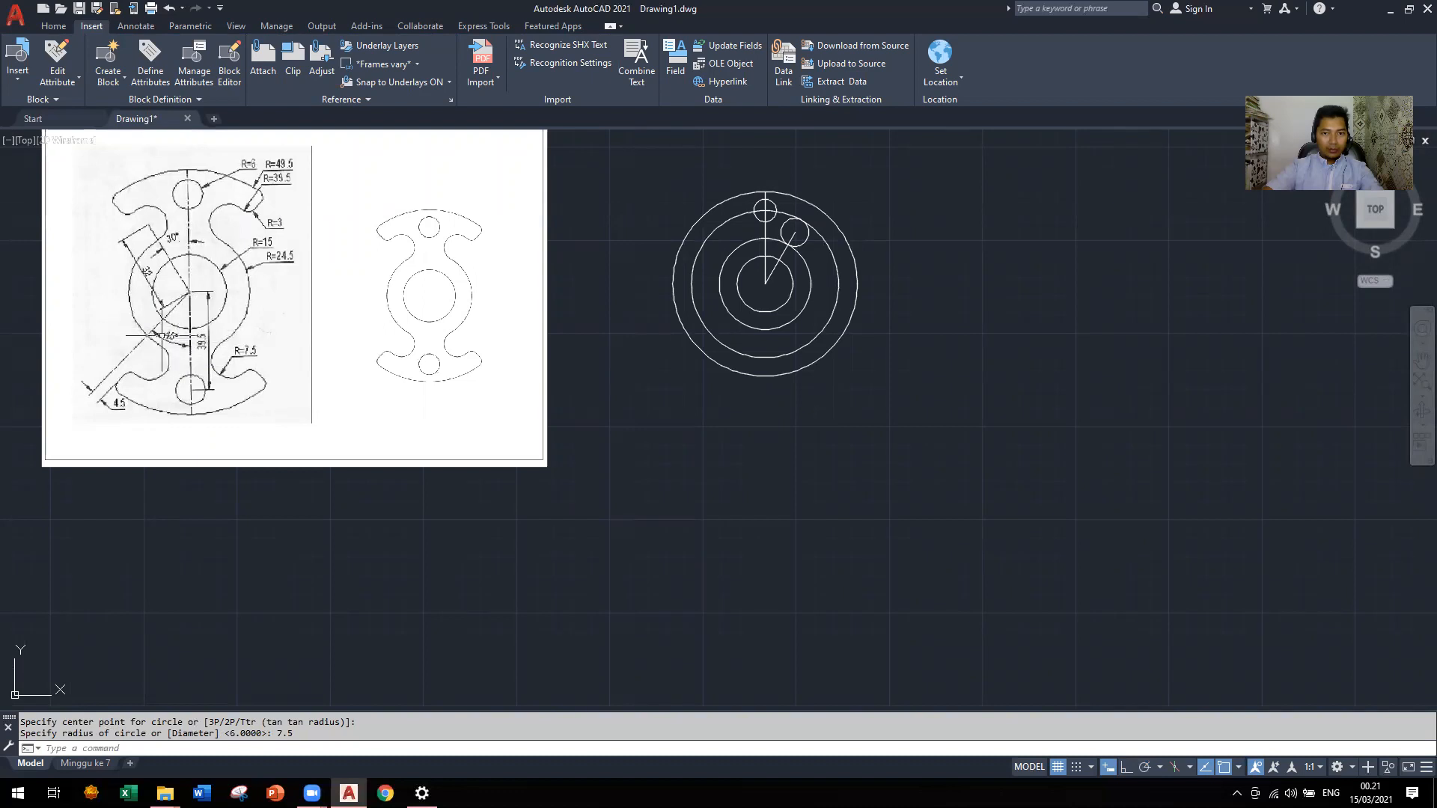
scroll(845, 289, up, 4)
scroll(844, 294, down, 2)
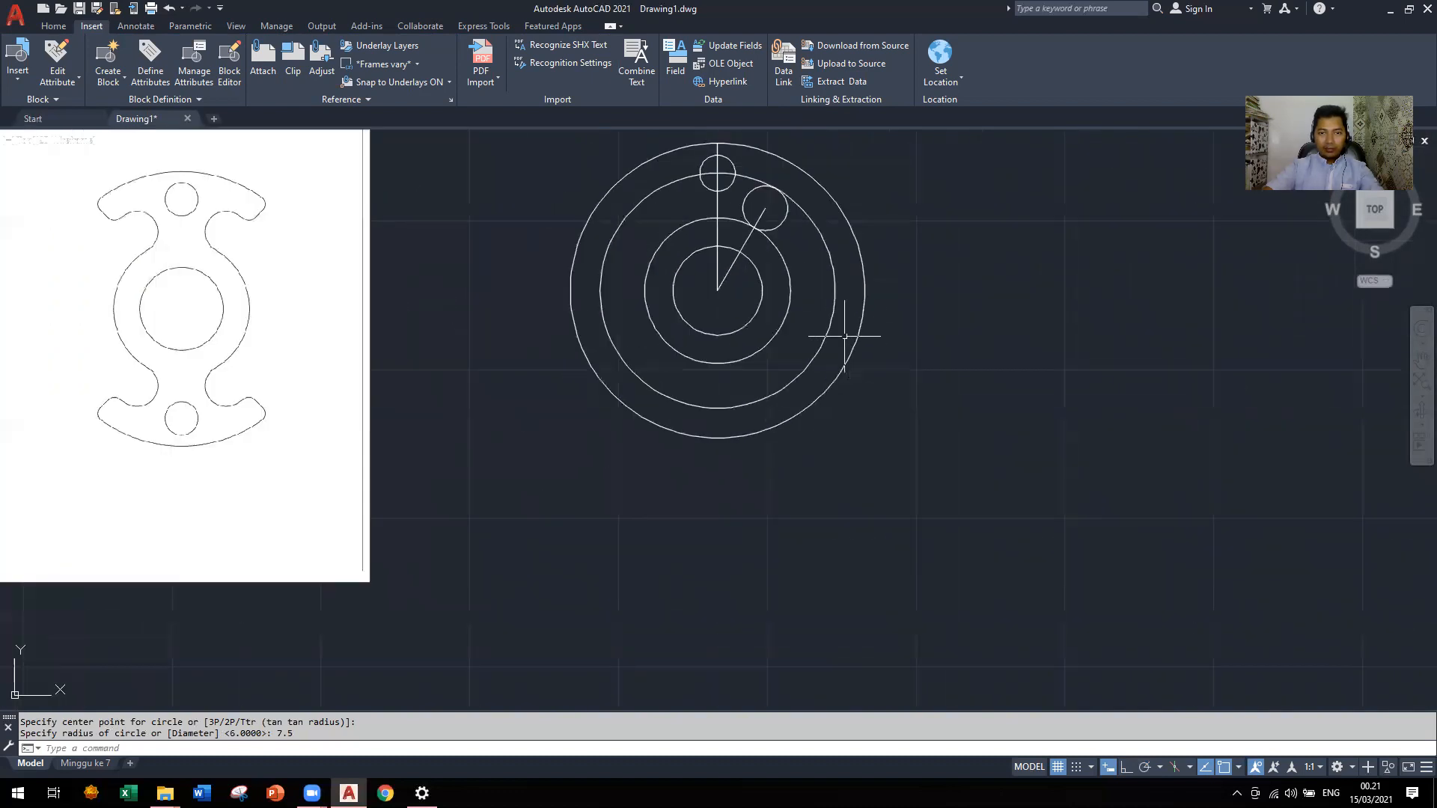
Draw a 50-unit line from the circles' centre at 45°
text(lin)
key(Return)
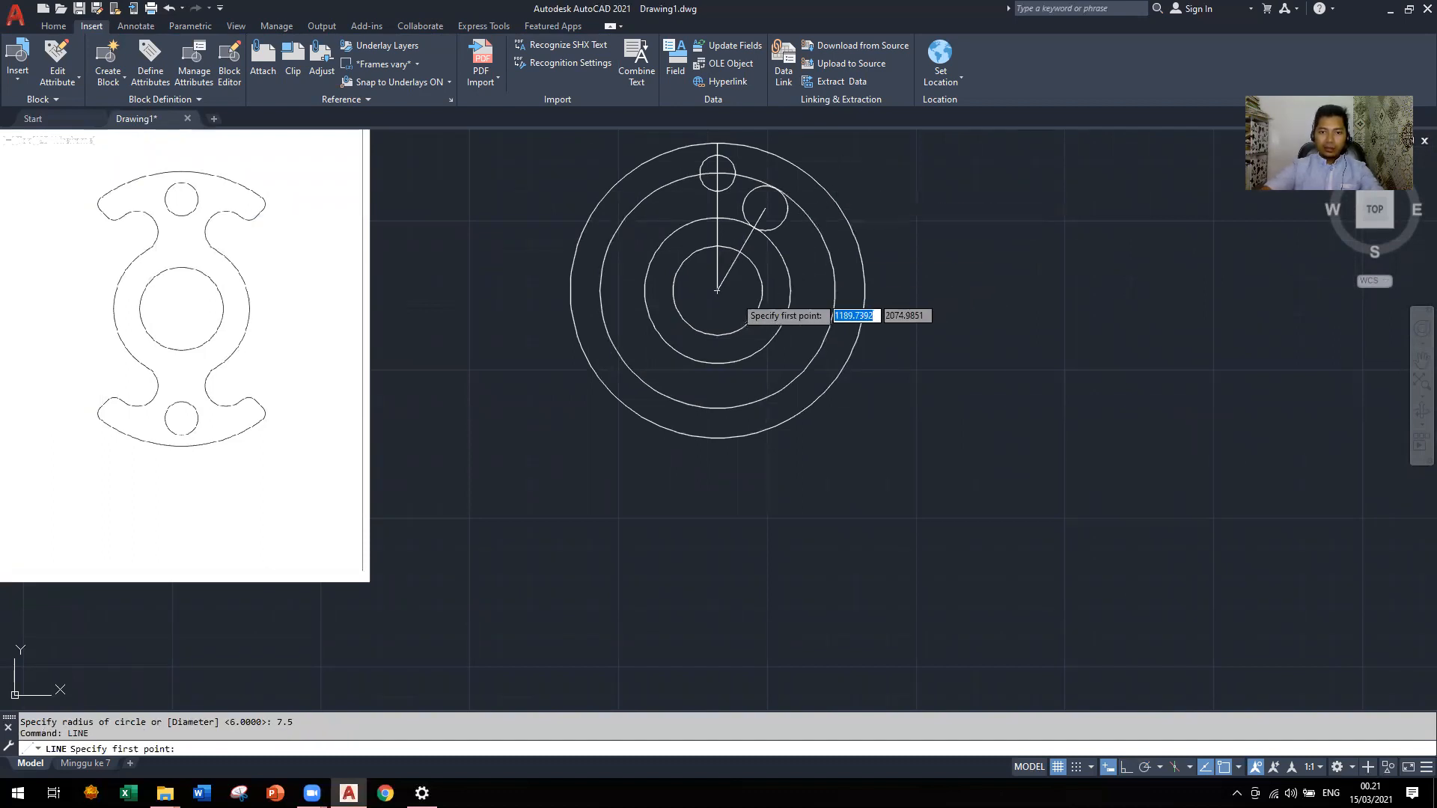
click(717, 290)
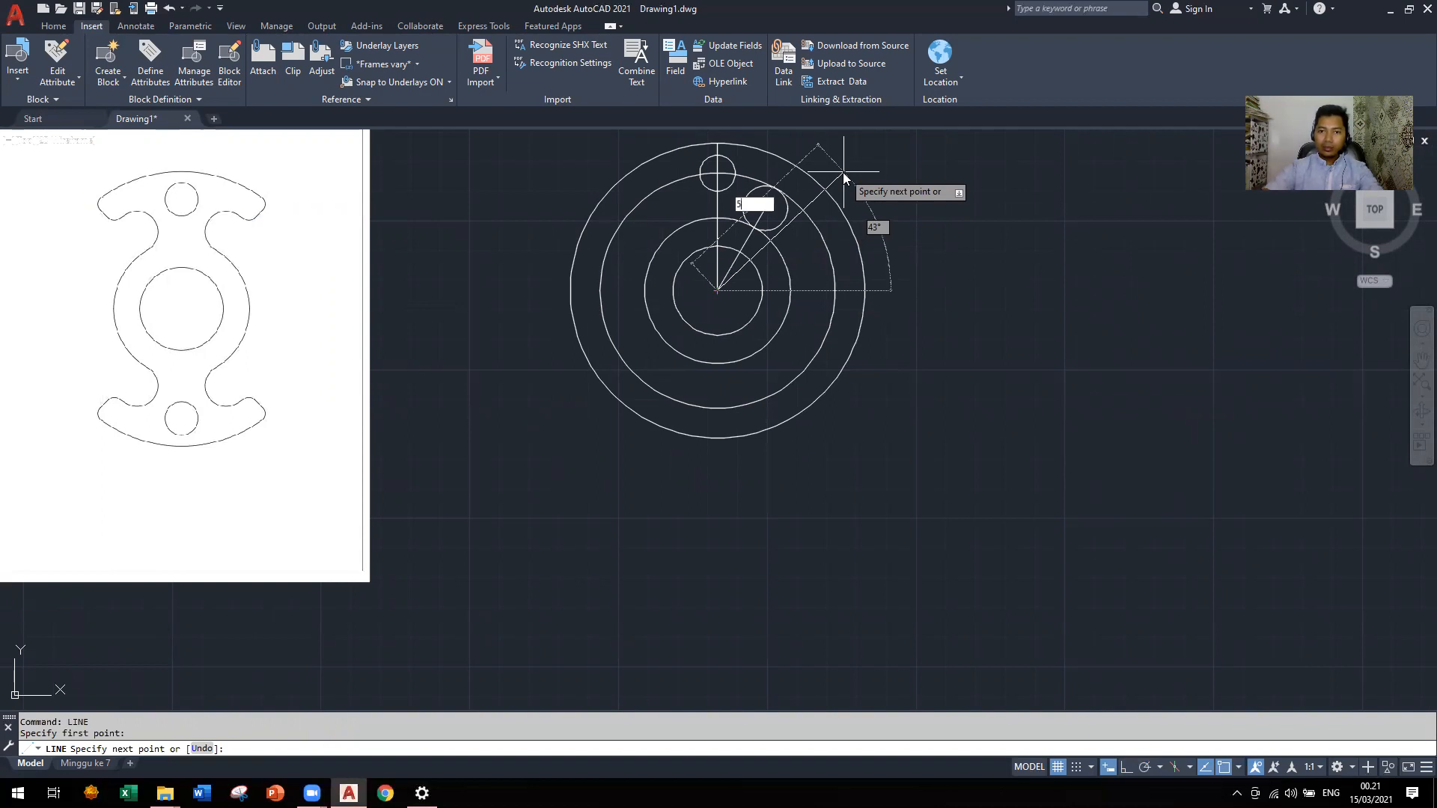
key(BackSpace)
text(49)
key(BackSpace)
key(Tab)
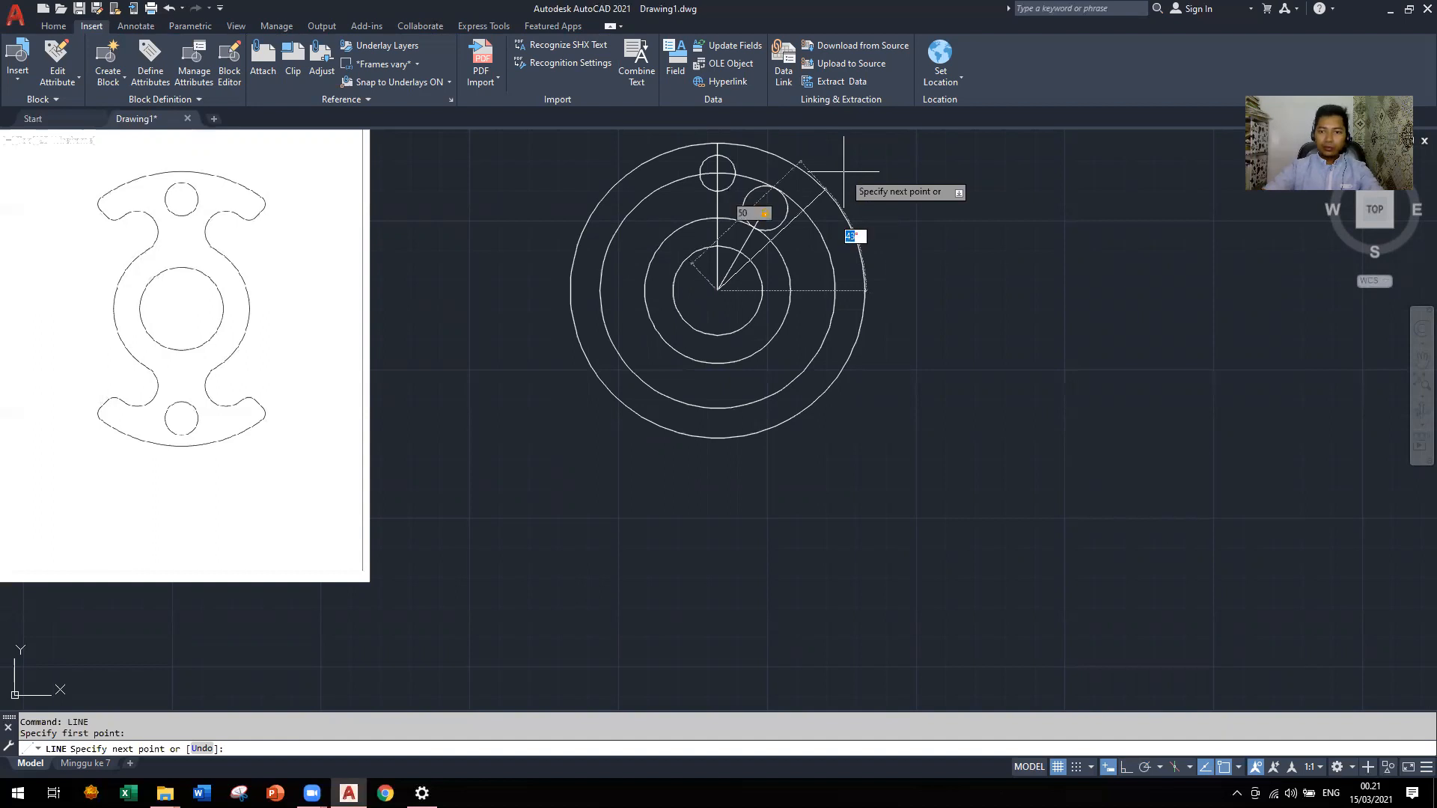
key(Return)
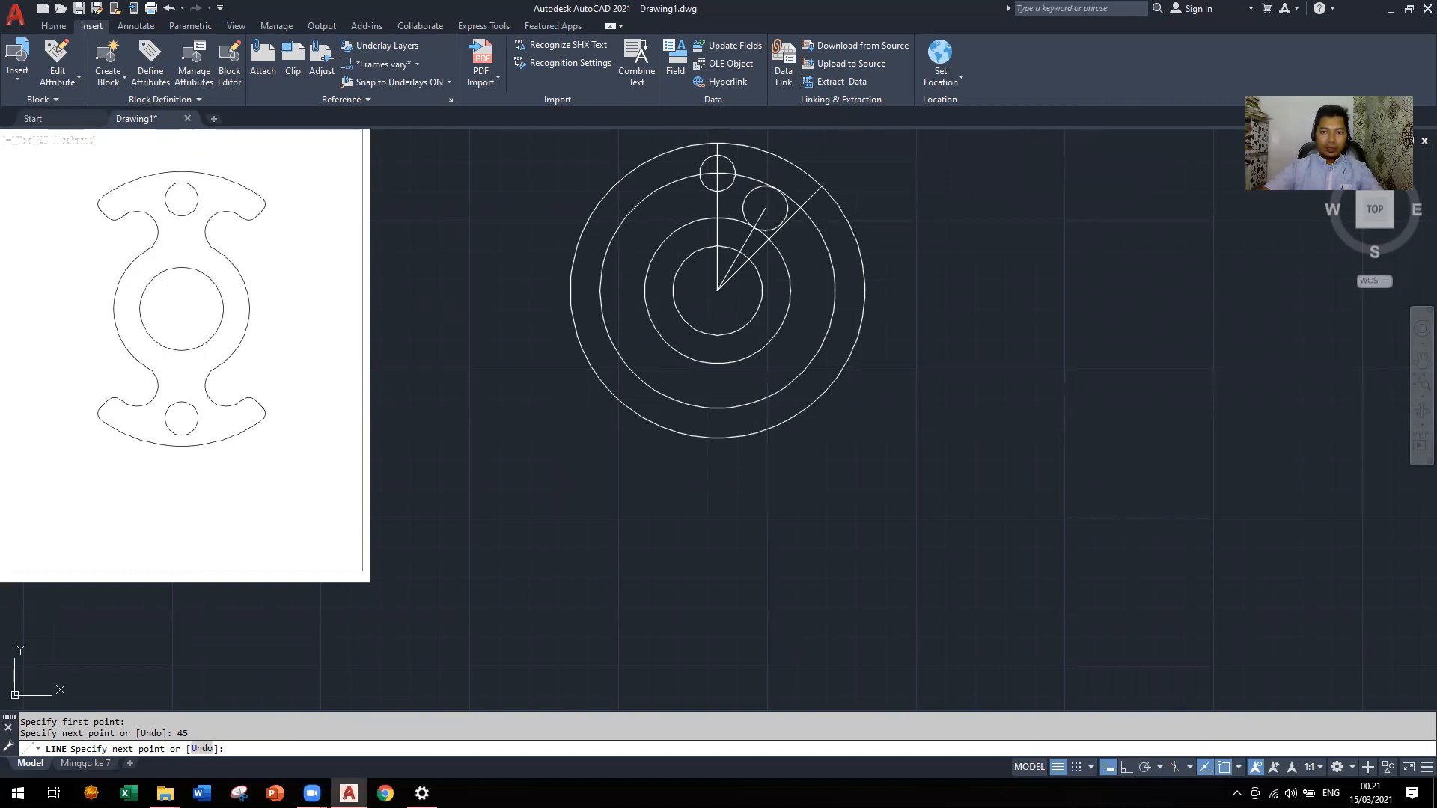
key(Escape)
scroll(1041, 263, down, 2)
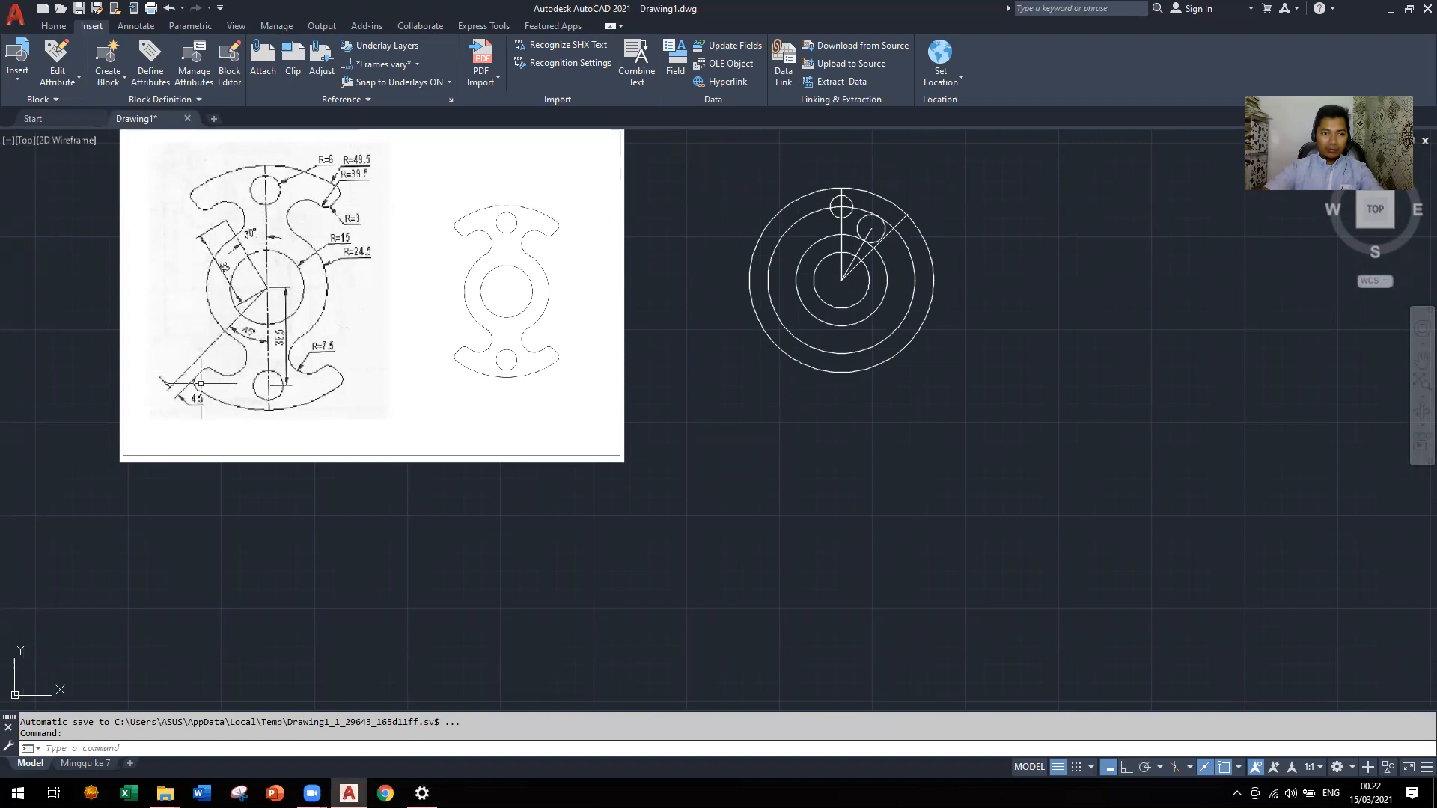
scroll(201, 383, up, 4)
scroll(196, 402, down, 4)
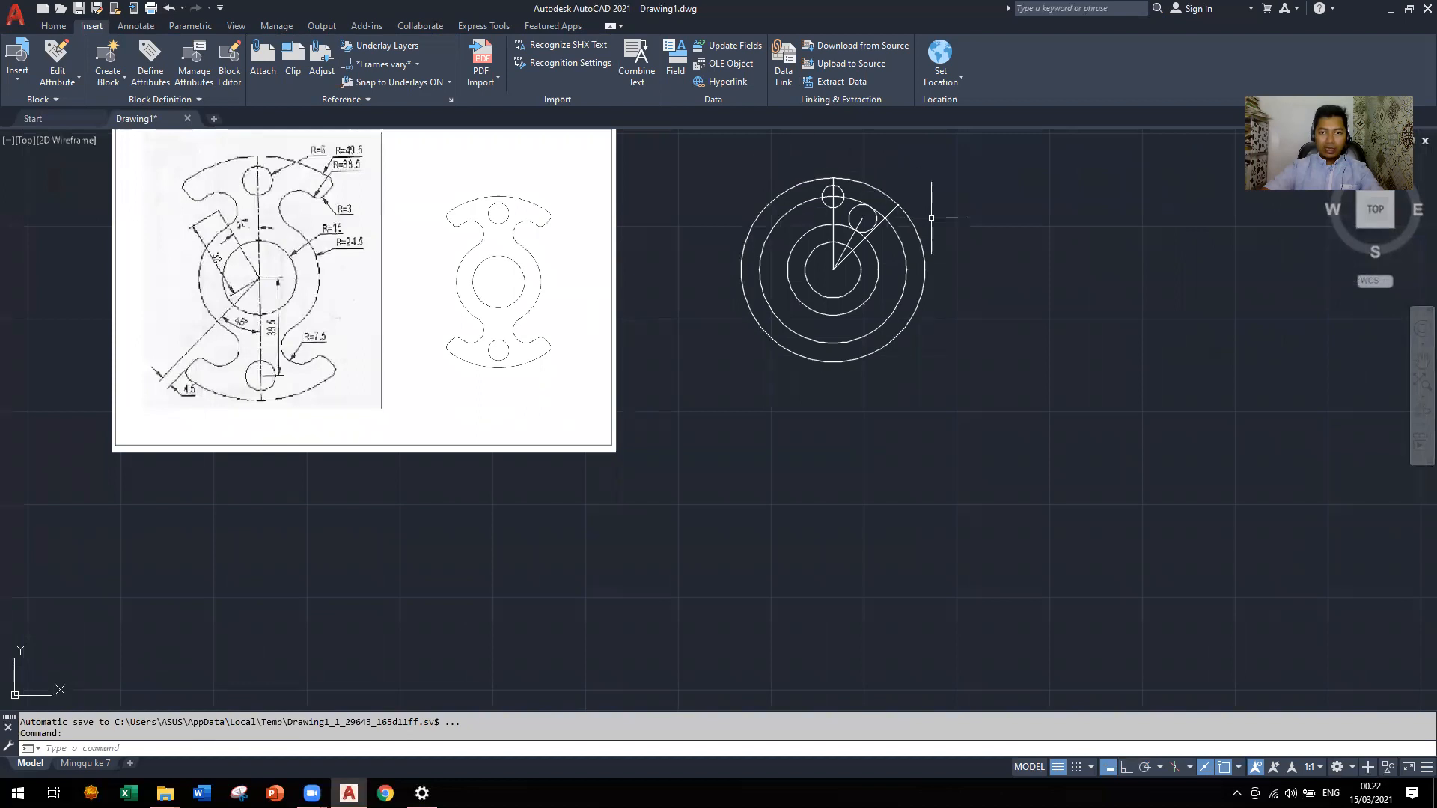
scroll(922, 201, up, 2)
Offset the radial line by 4.5 to make a parallel copy beside the 45° line
text(of)
key(Return)
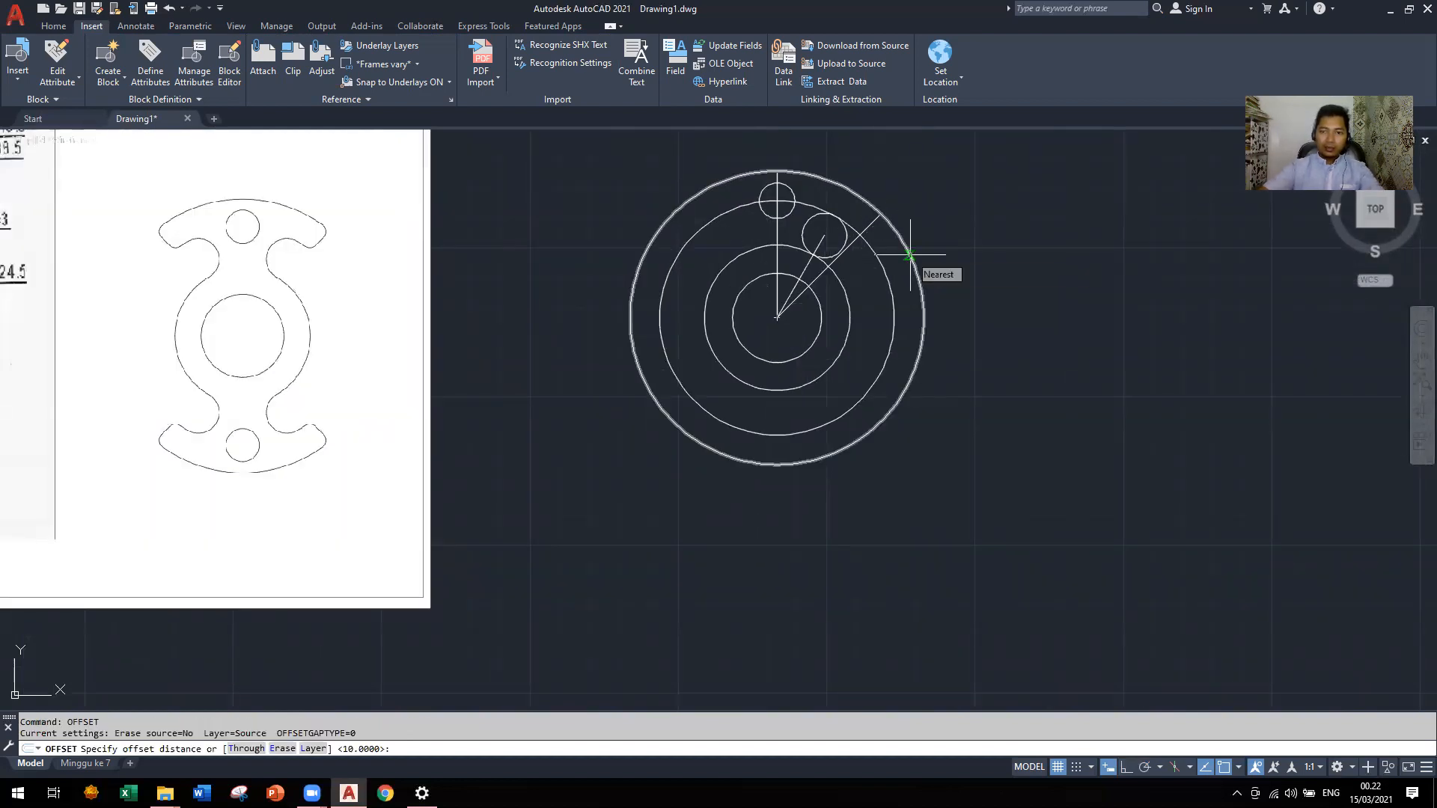
text(4.)
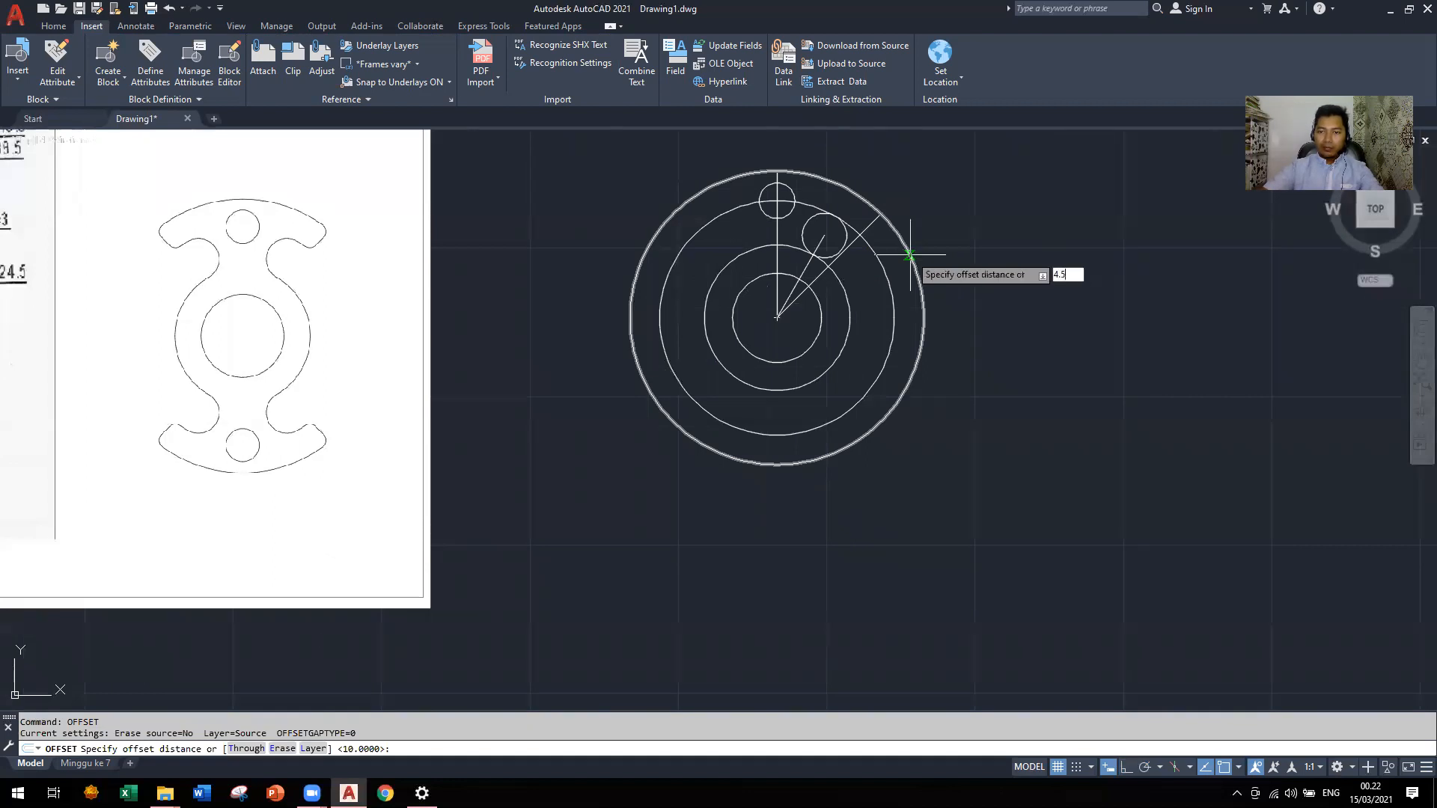
text(5)
key(Return)
click(872, 224)
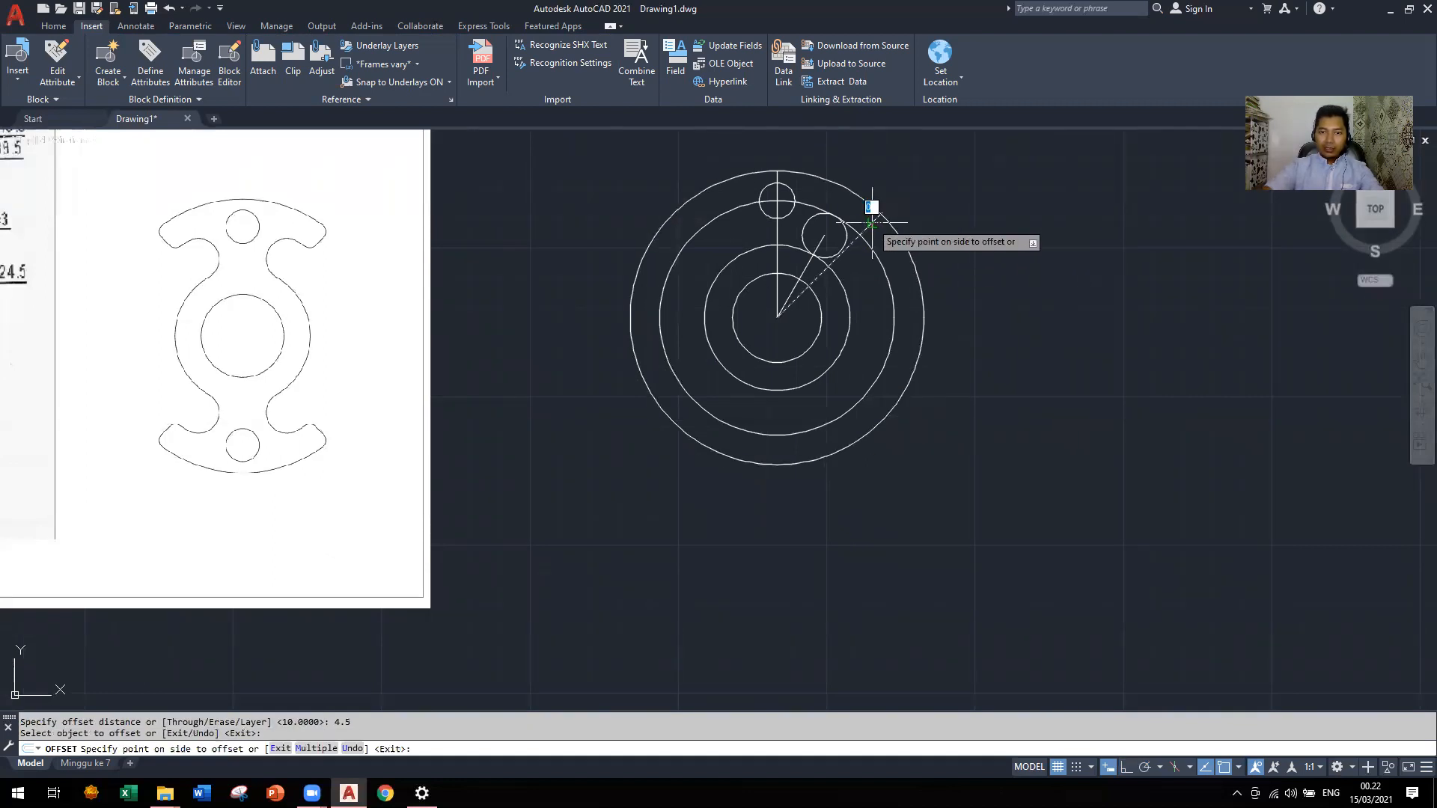
click(842, 223)
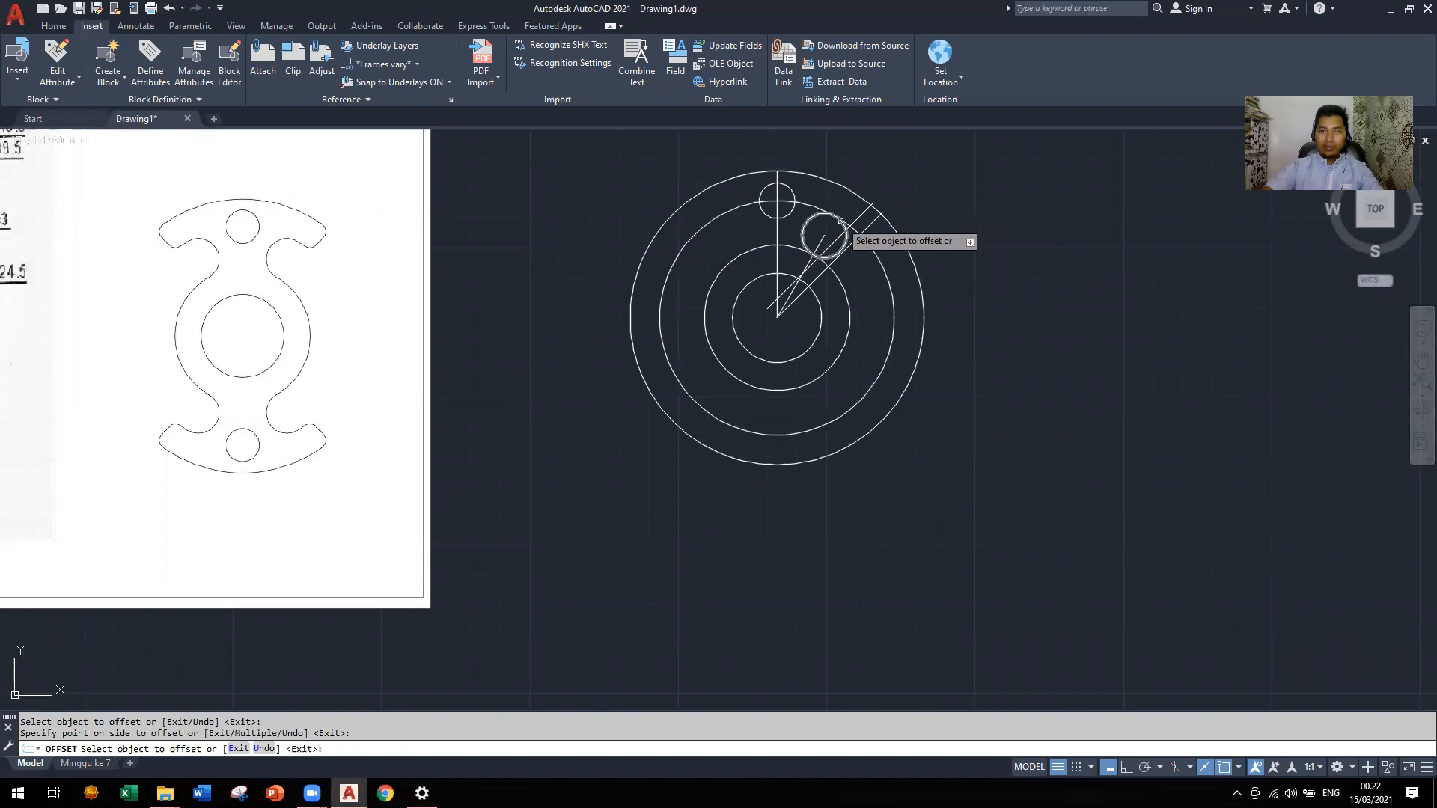
scroll(865, 208, up, 8)
scroll(890, 191, down, 4)
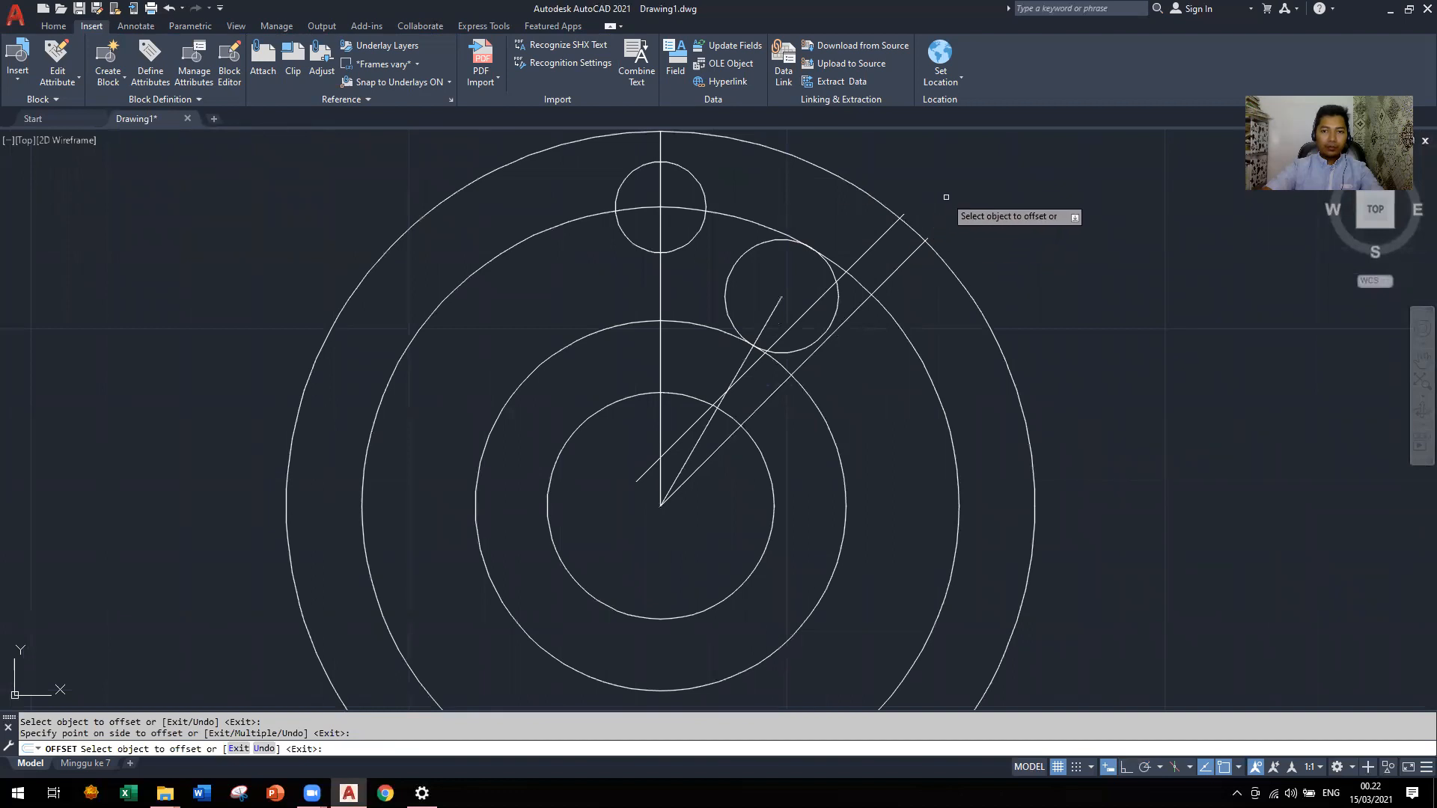
scroll(925, 214, up, 4)
scroll(1061, 223, down, 4)
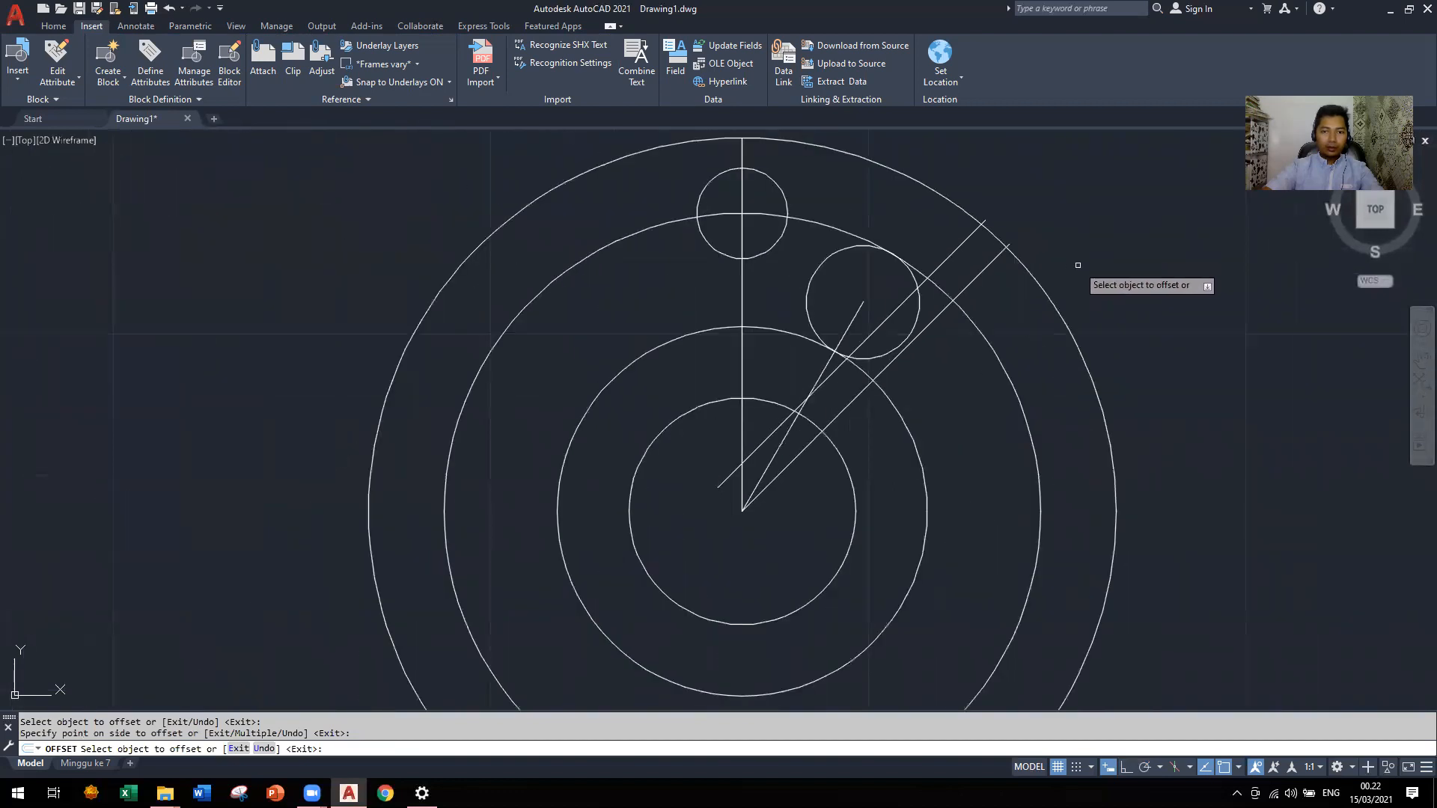
scroll(1078, 265, down, 2)
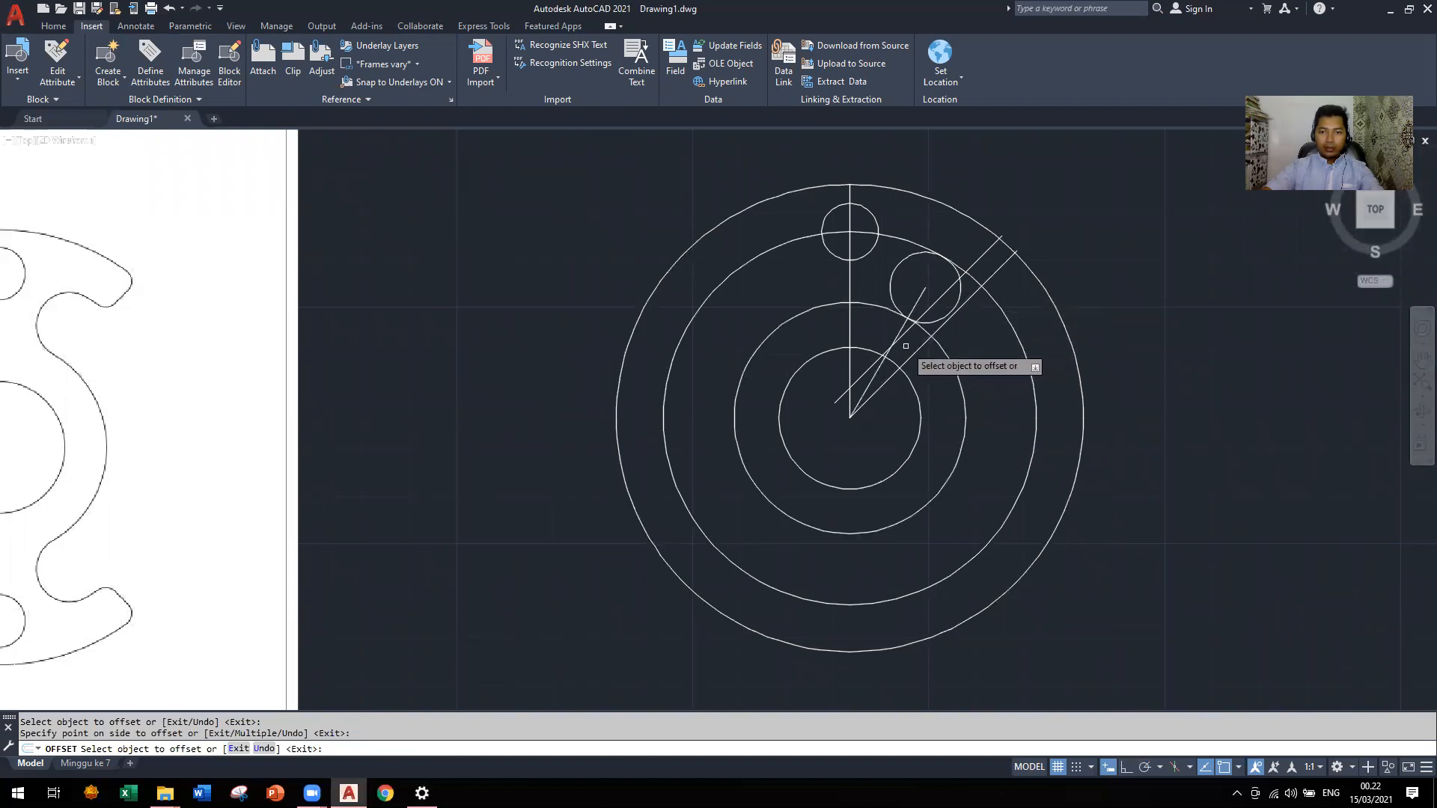
key(Escape)
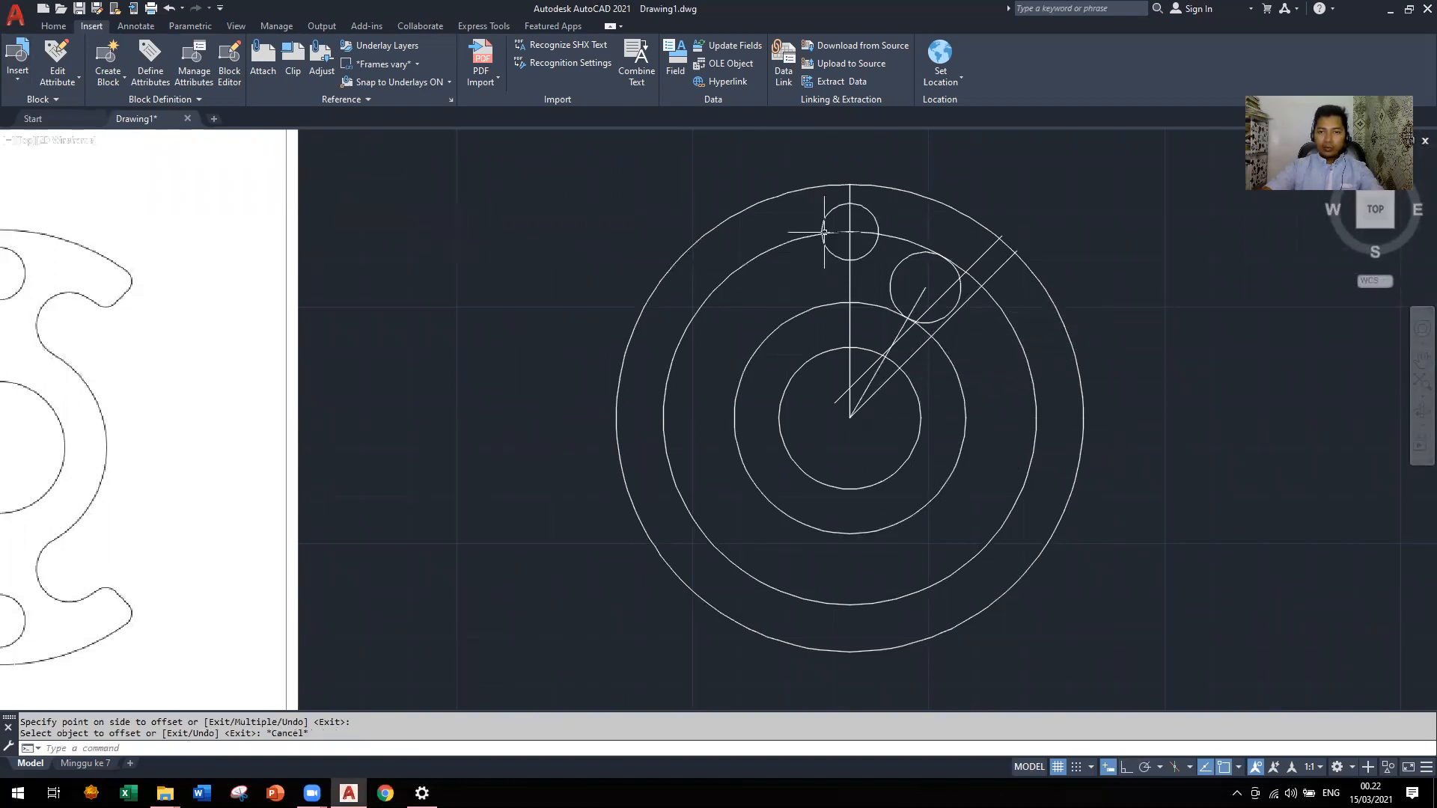
Delete the unwanted diagonal line and zoom out to see the image
click(1004, 267)
key(Delete)
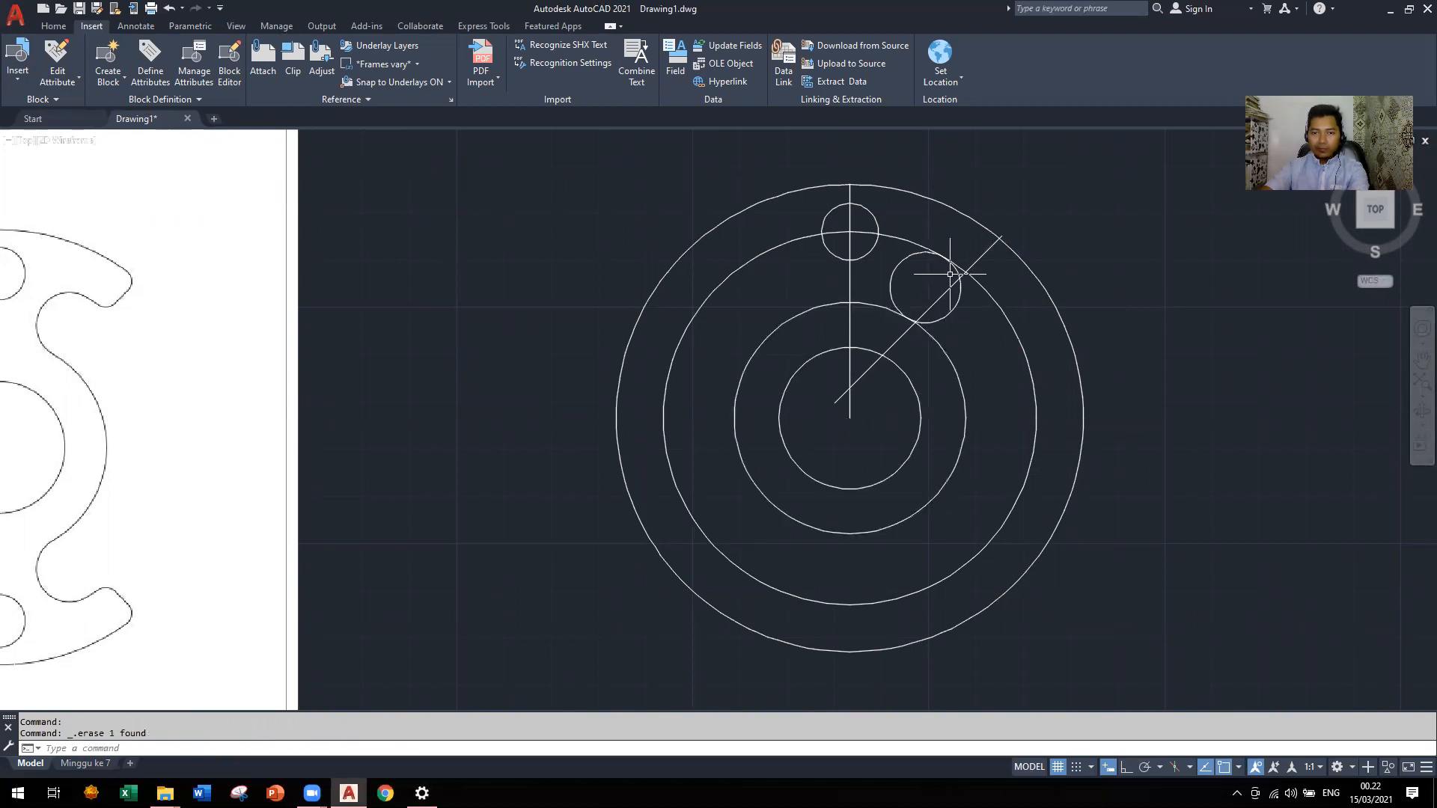
scroll(846, 406, up, 3)
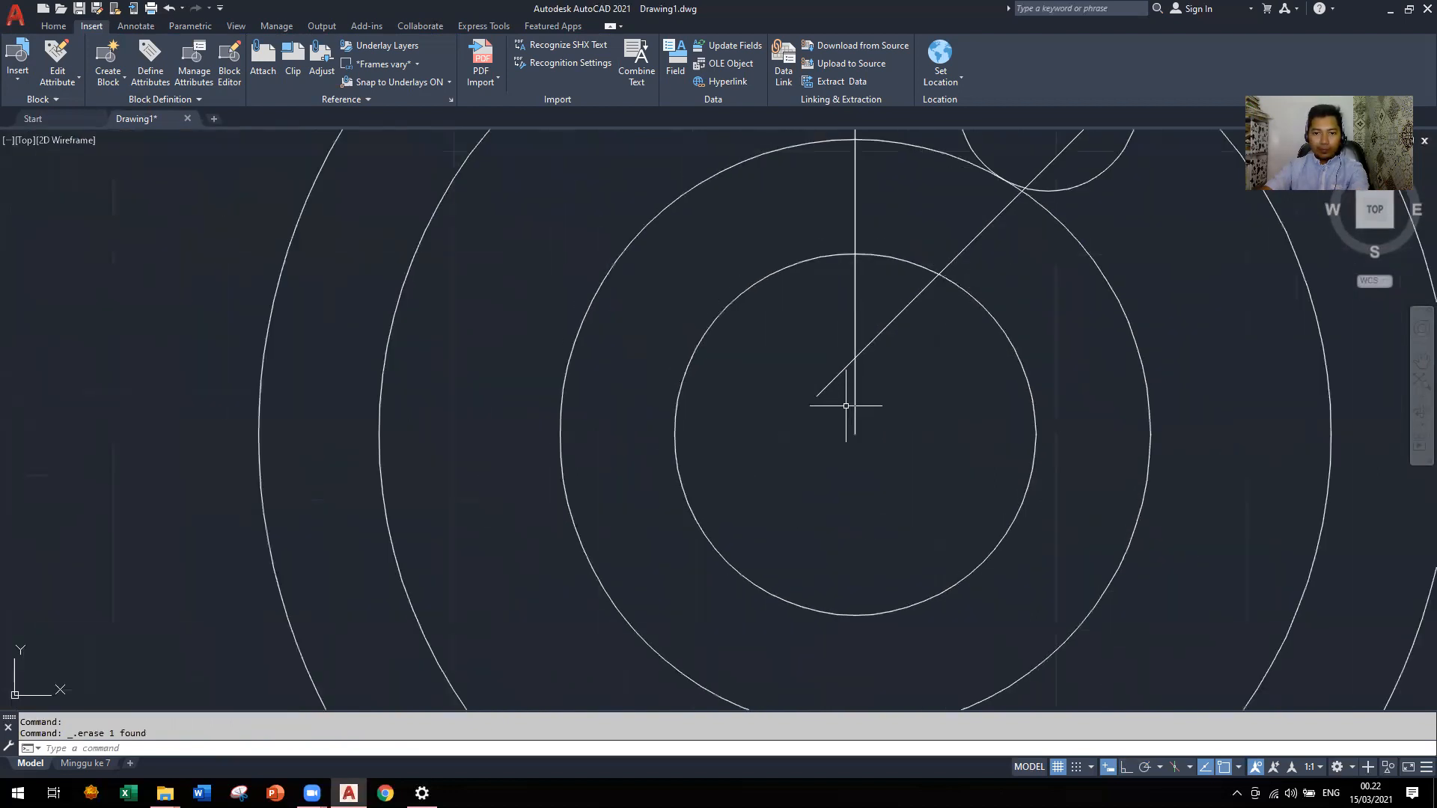
scroll(846, 406, down, 2)
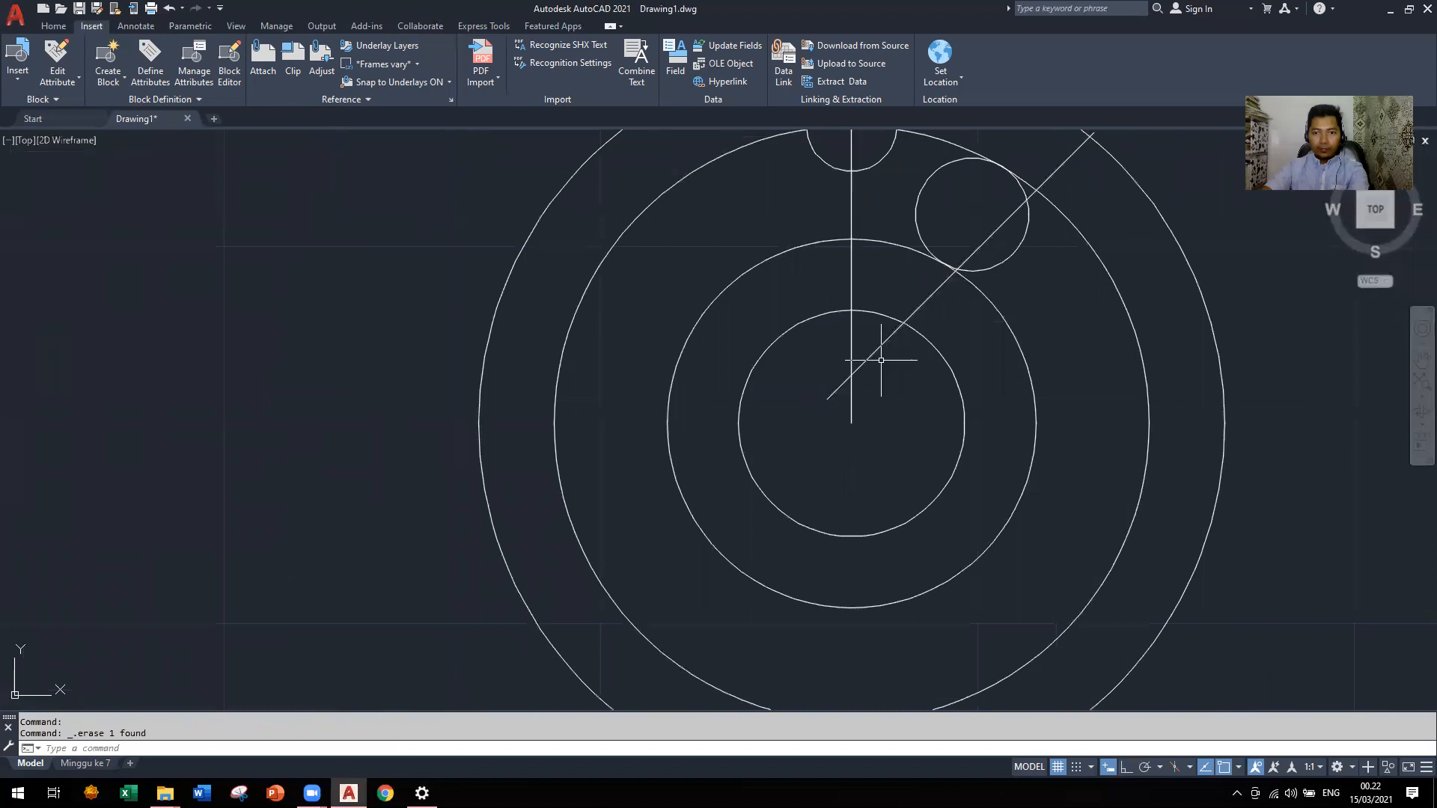
scroll(1044, 296, down, 2)
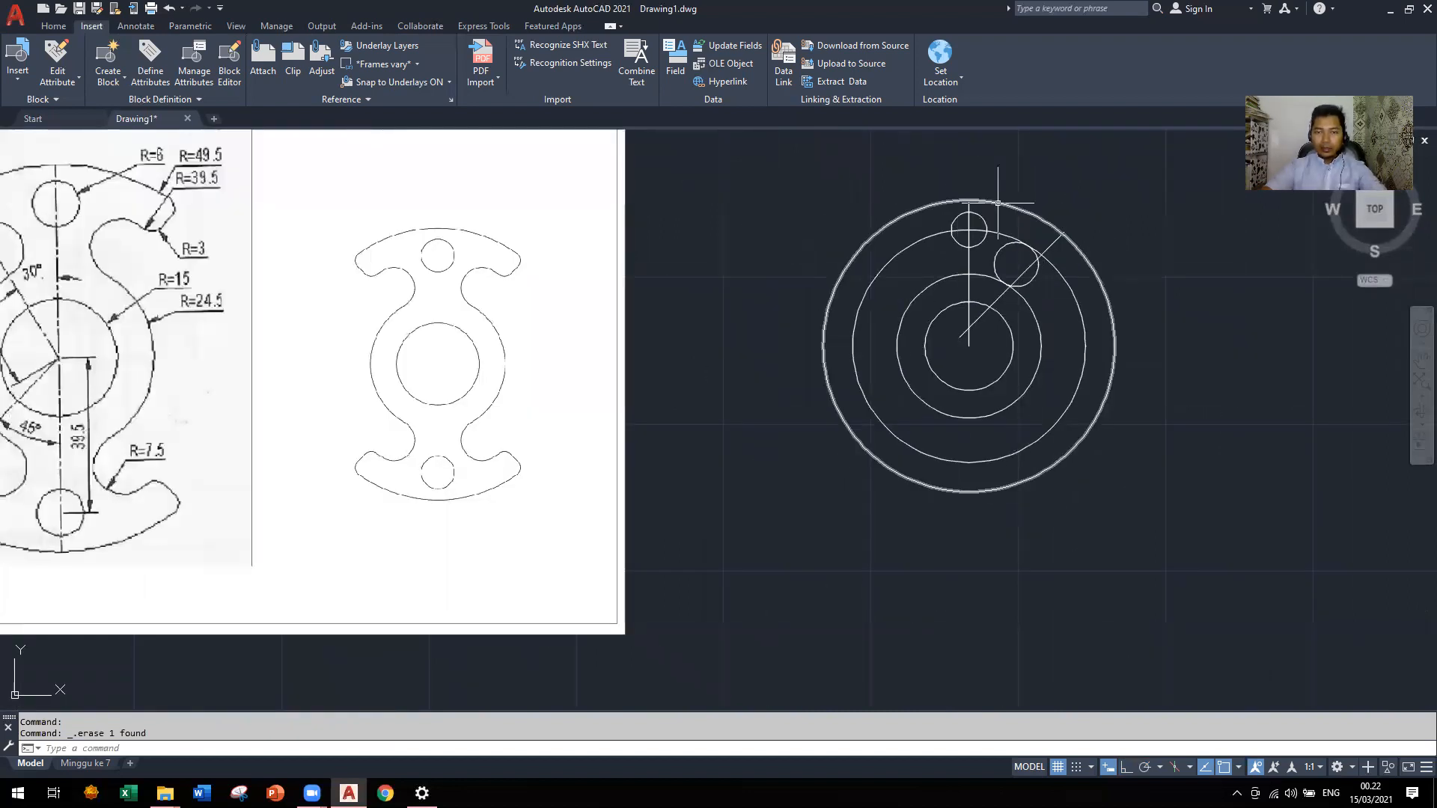
Fence-trim the outer circles down to their top arcs, undoing one mistaken trim
text(tr)
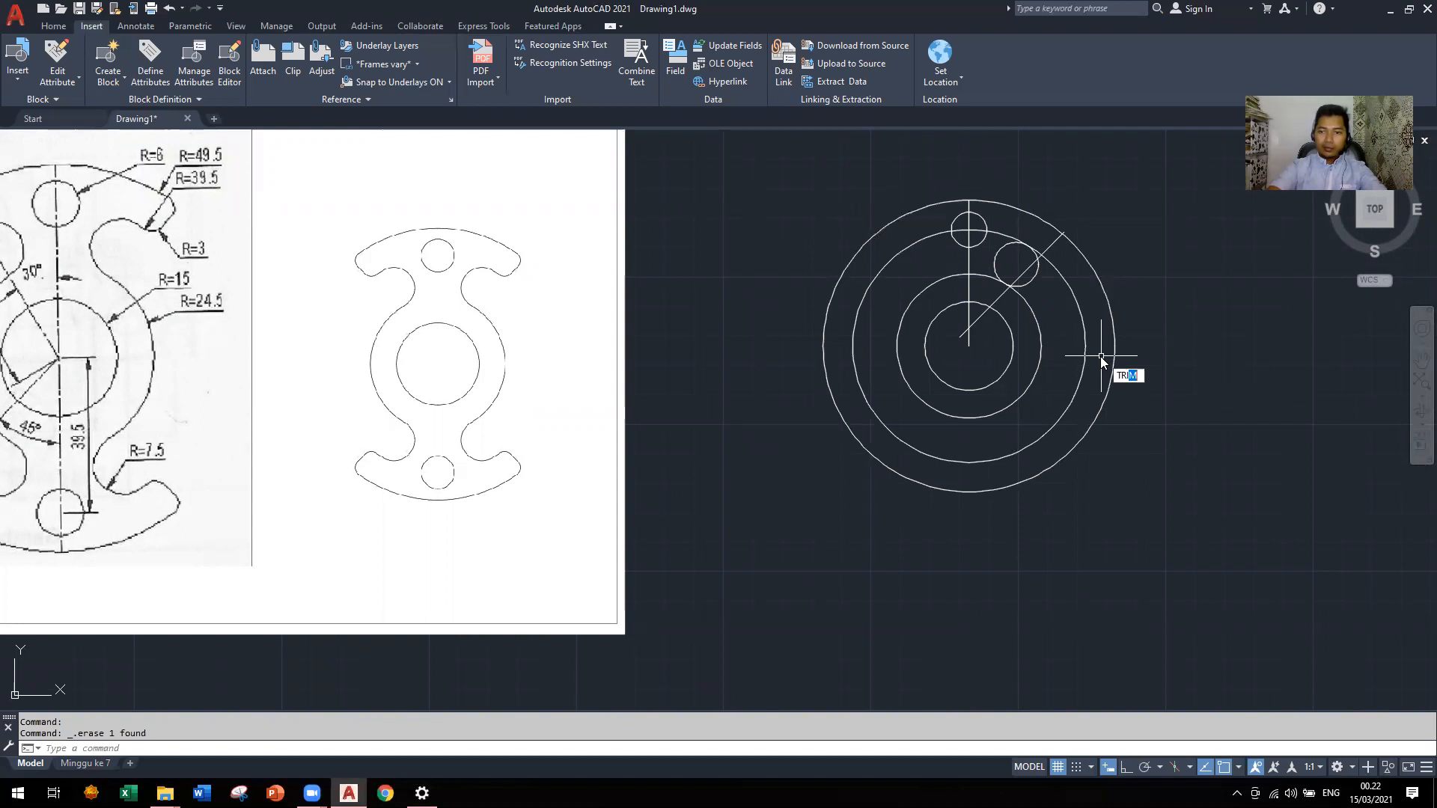
key(Return)
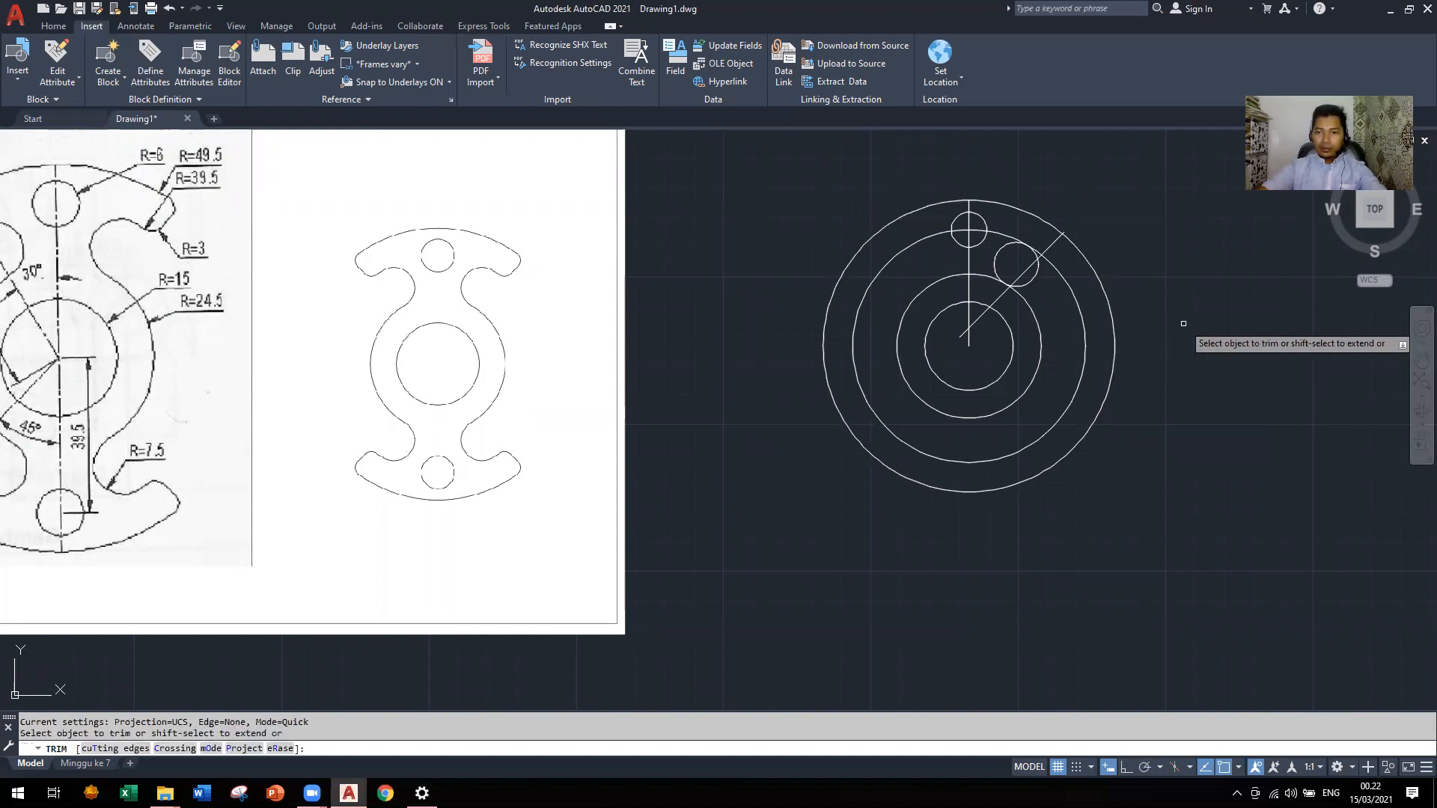
right_click(1183, 324)
click(1175, 312)
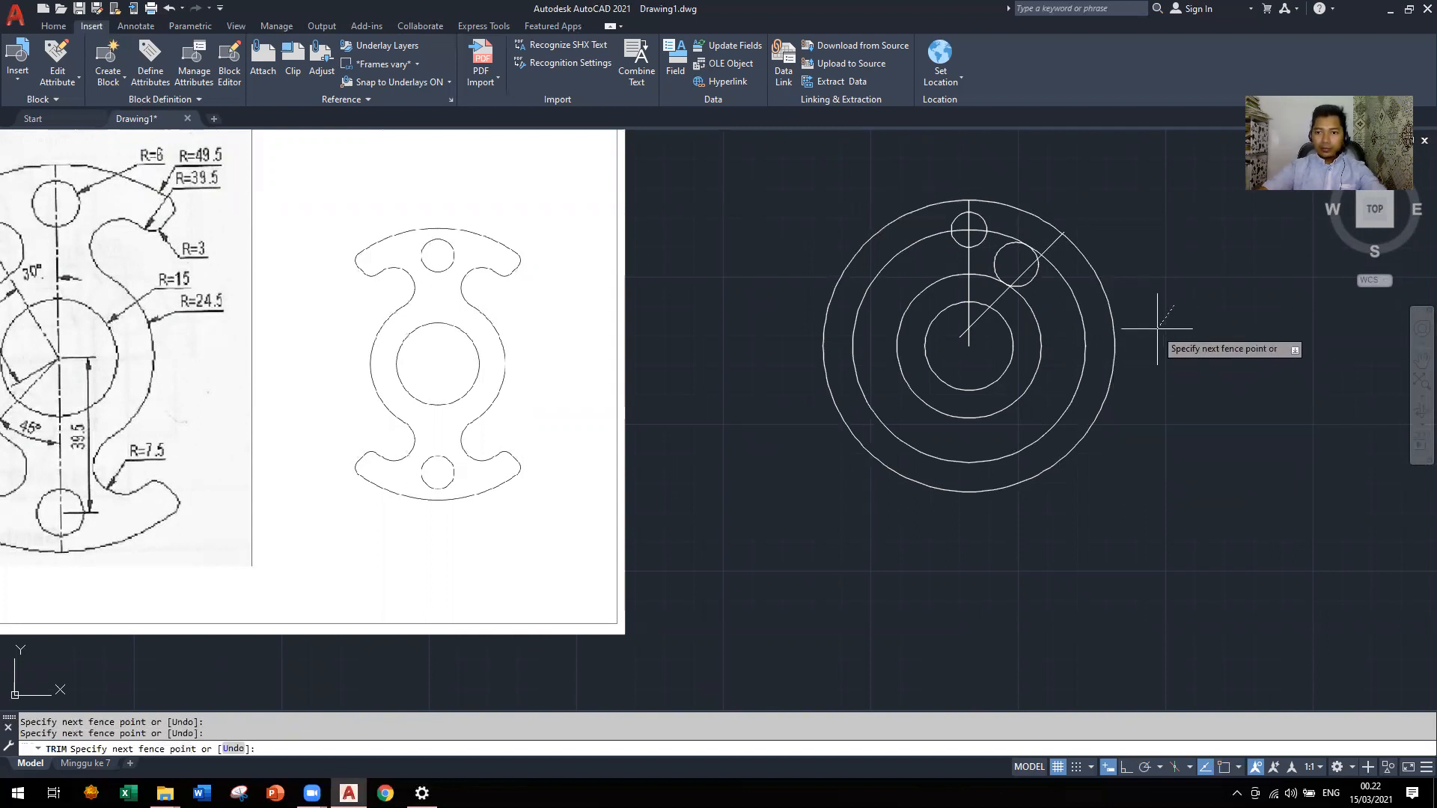
click(1151, 317)
click(1110, 313)
click(1077, 307)
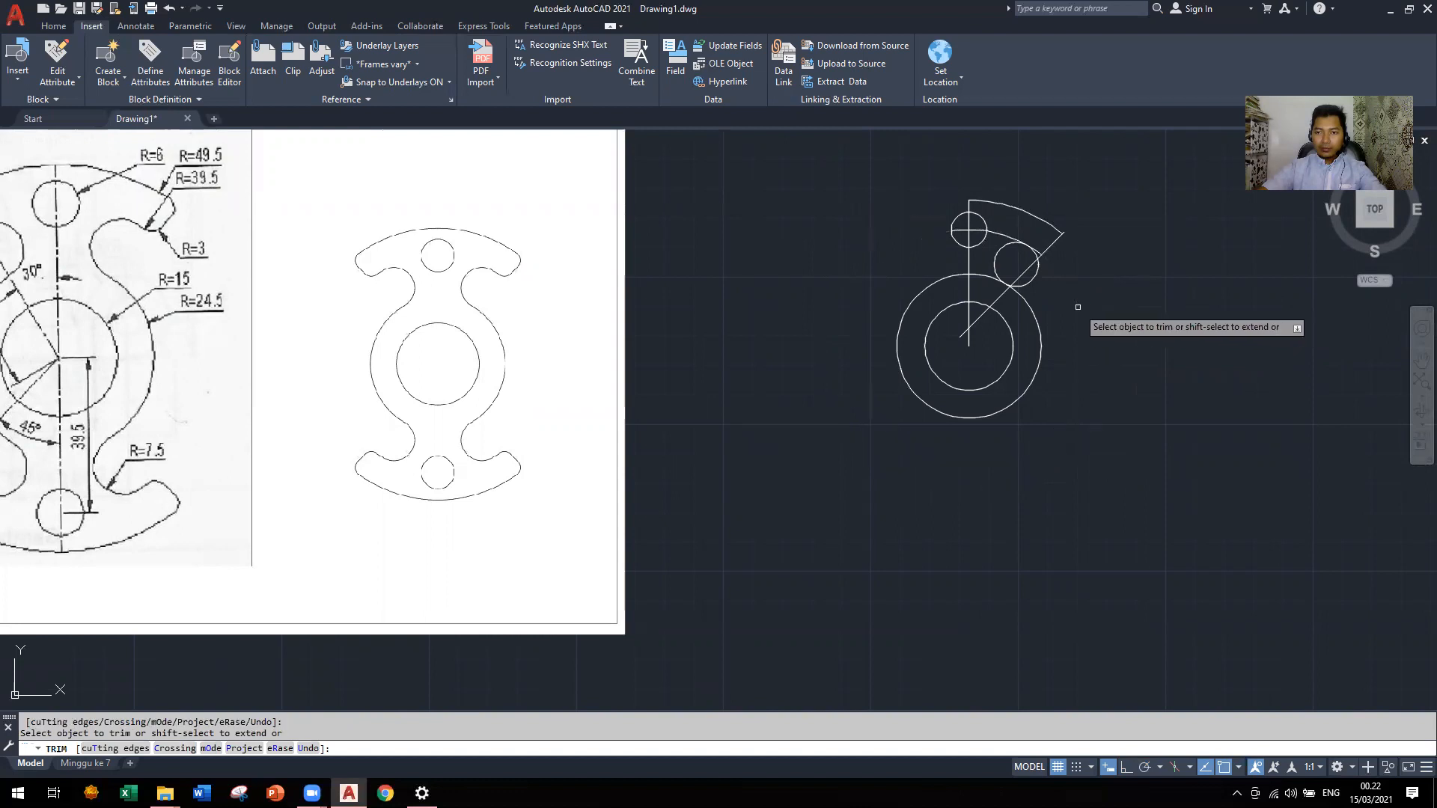
click(1038, 322)
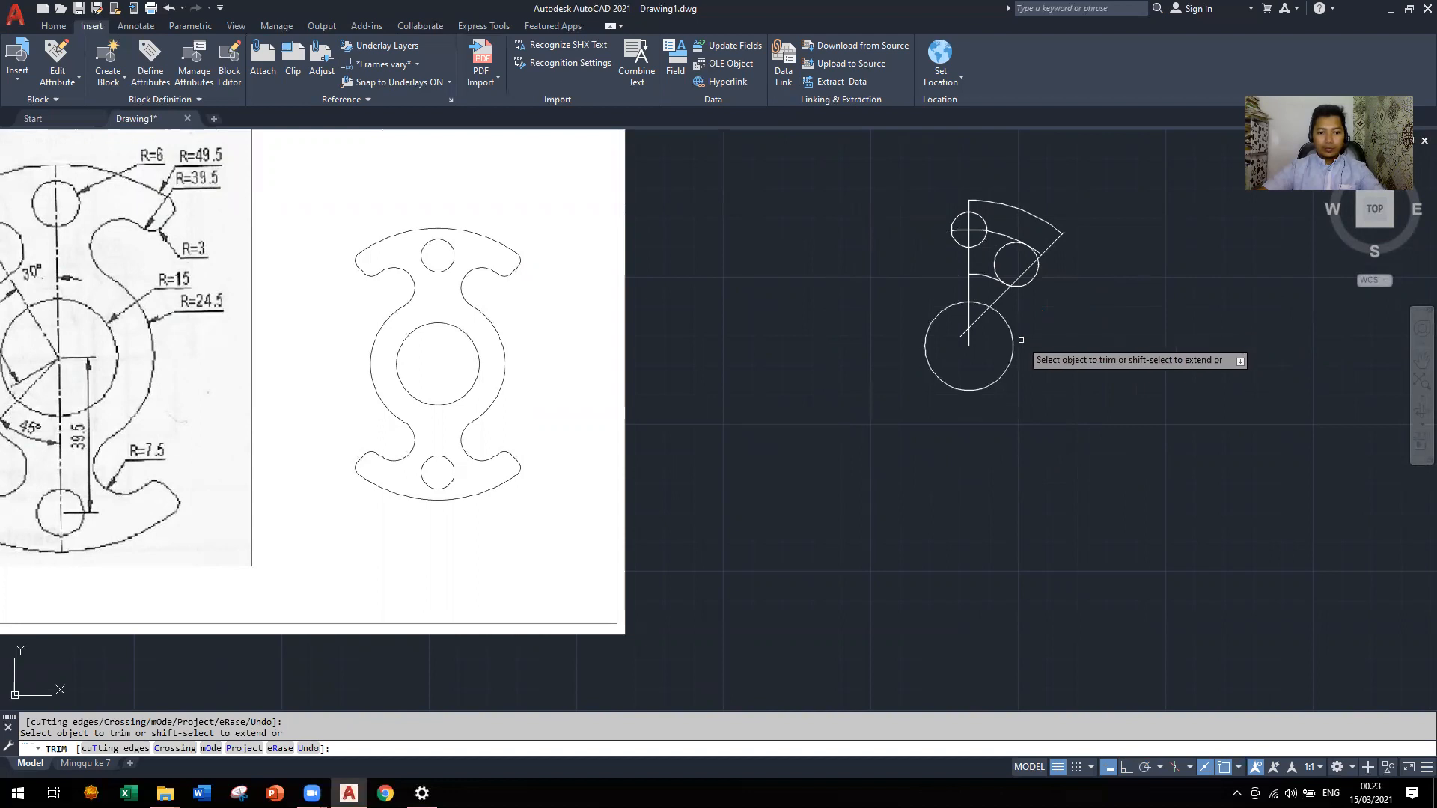
key(ctrl+z)
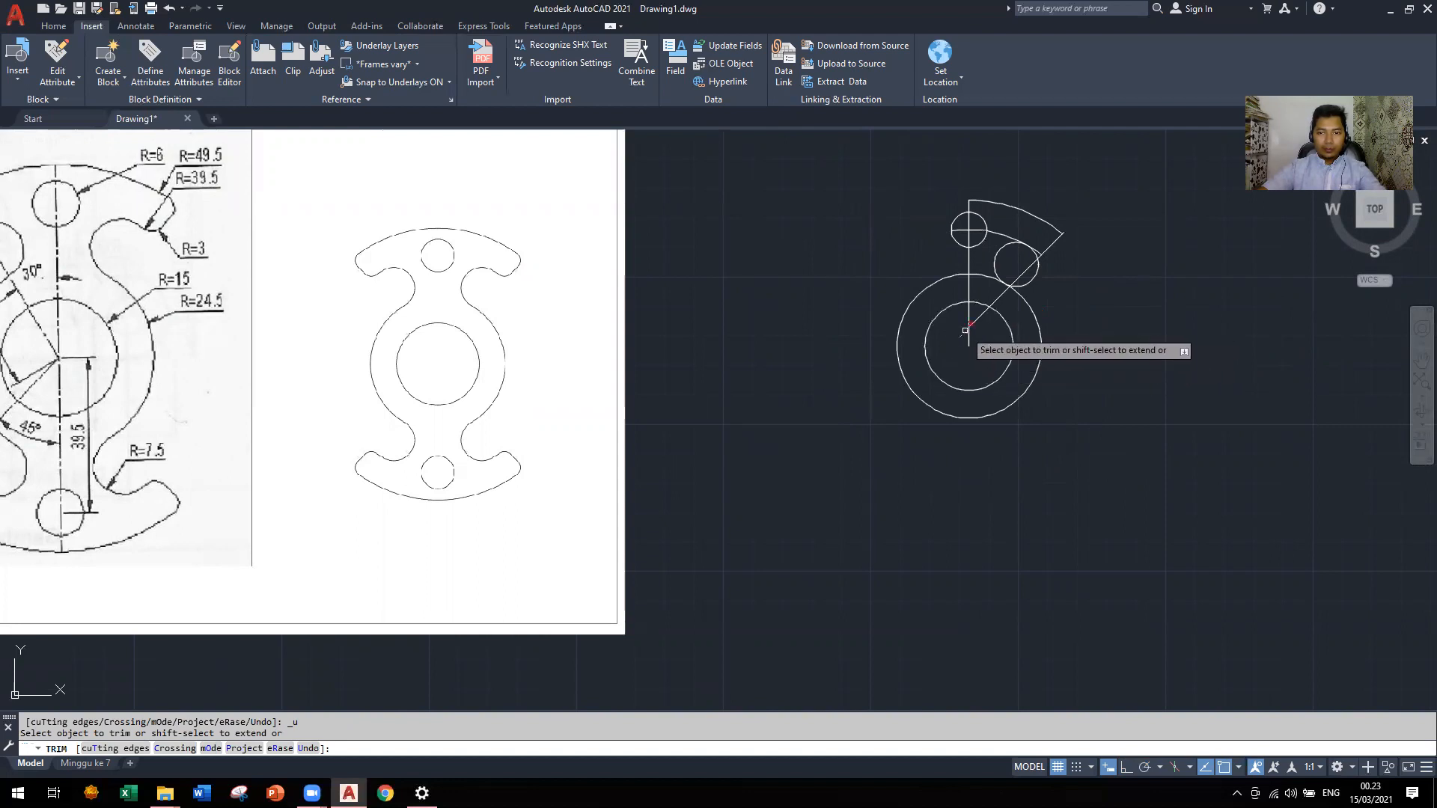
Trim the diagonal line, its stub, and the small circle's arc and inner lines into a notch
click(977, 321)
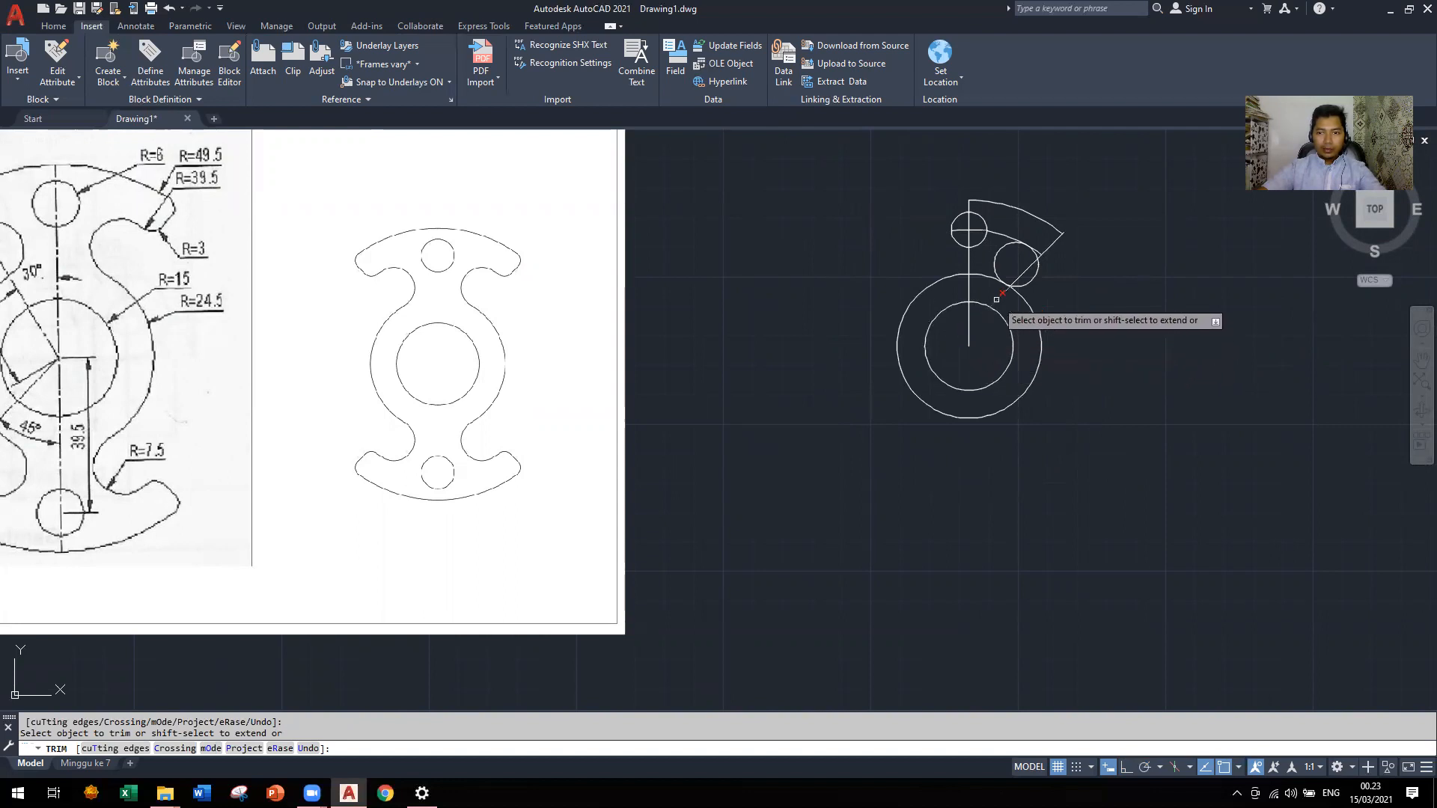
scroll(1022, 281, up, 4)
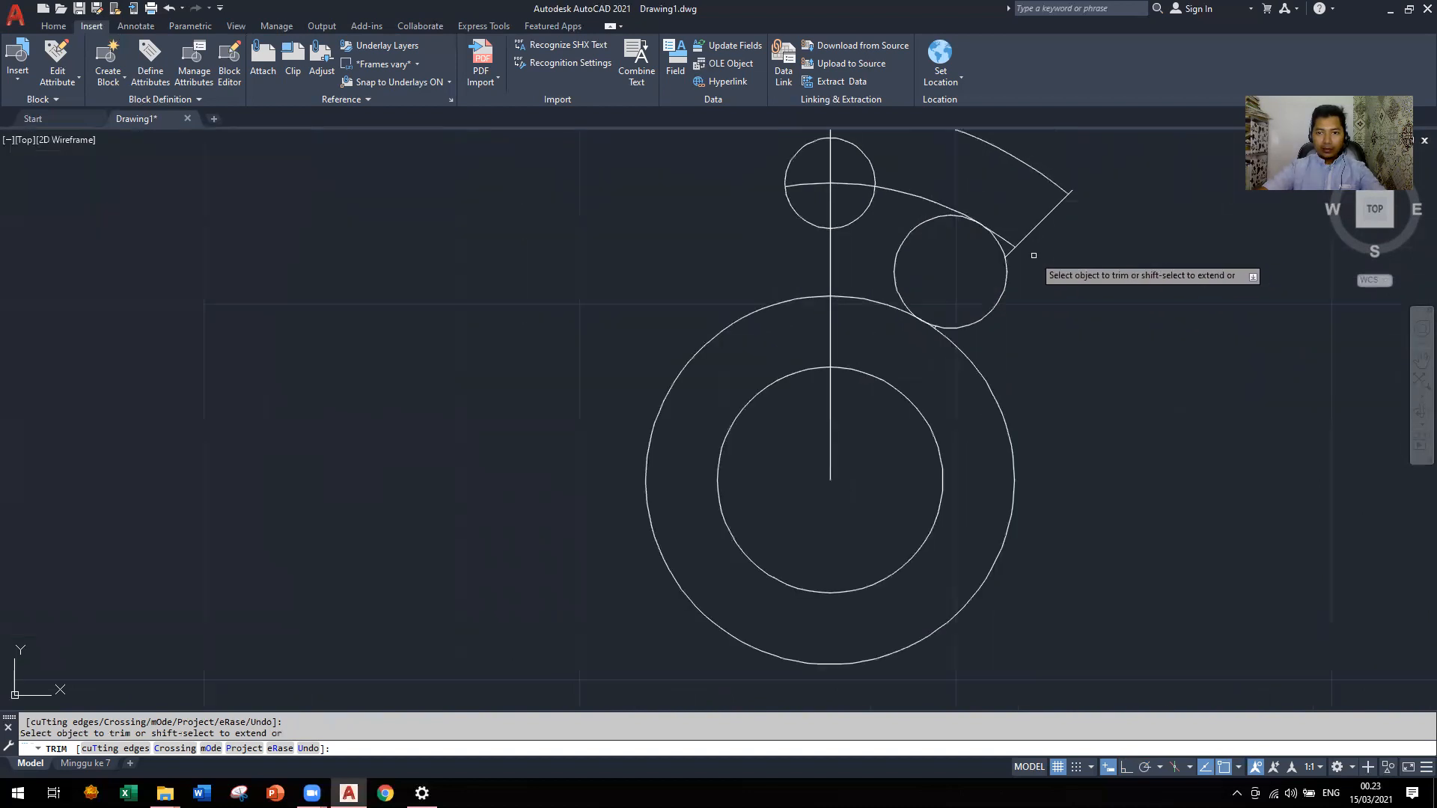
click(1011, 252)
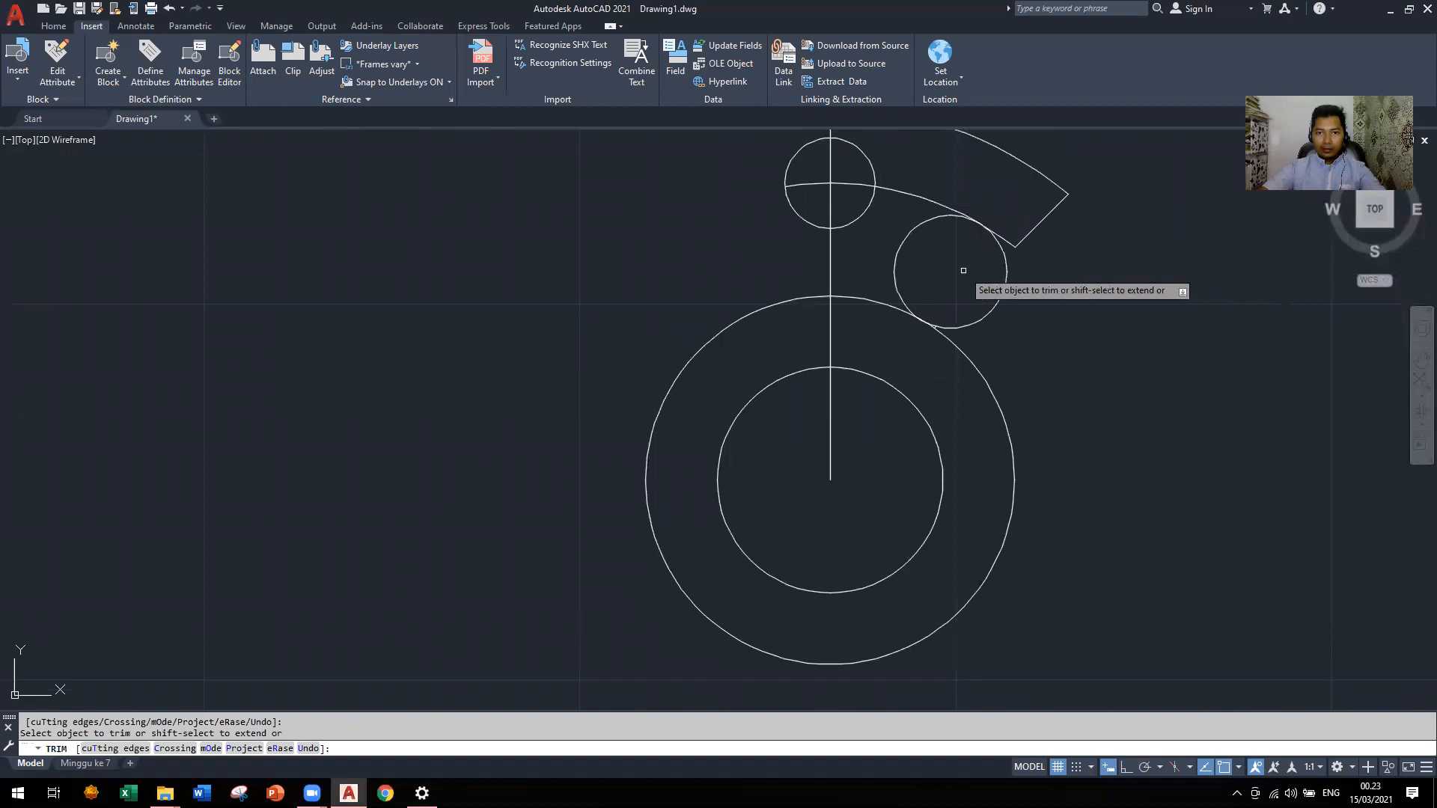
scroll(1010, 264, down, 2)
scroll(1010, 264, down, 2)
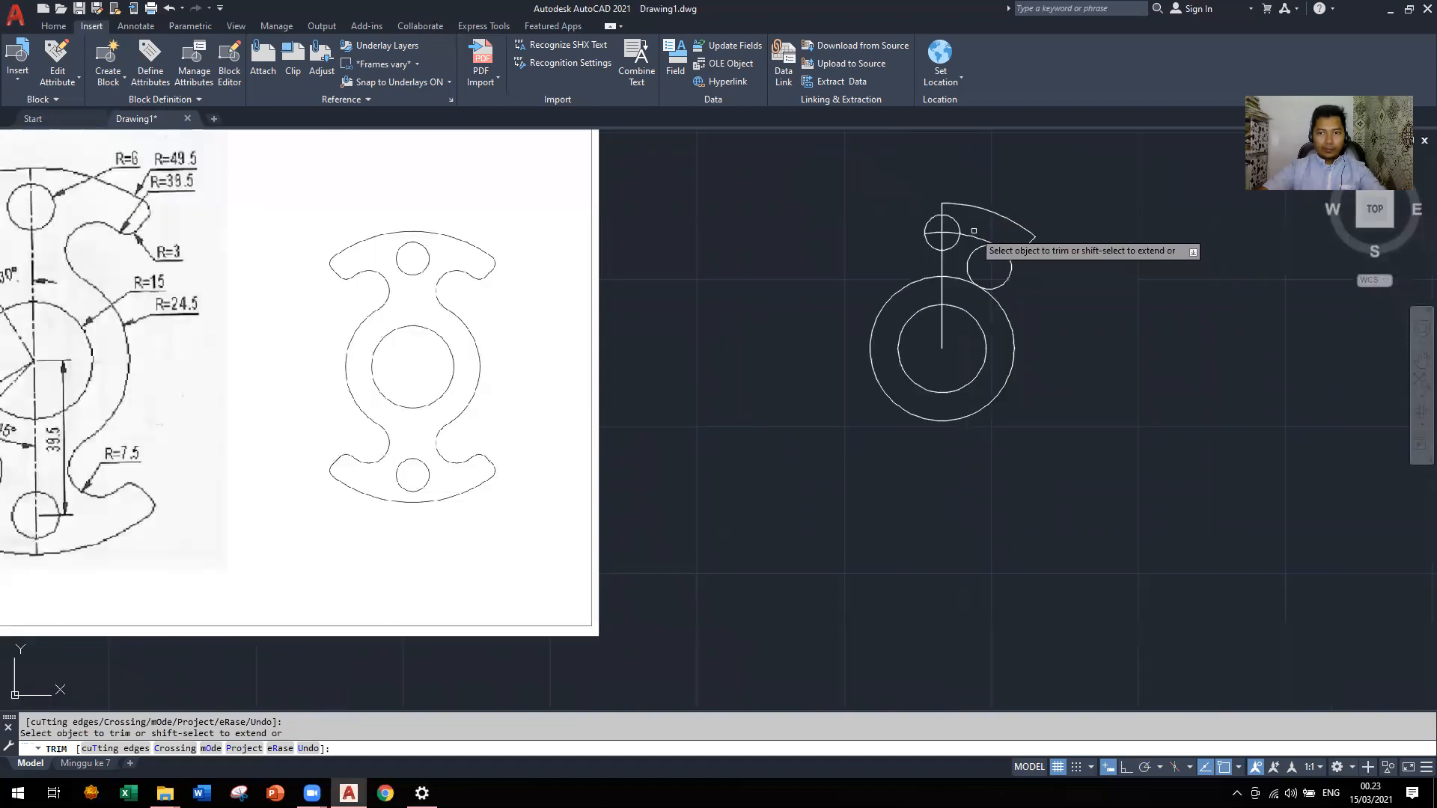
click(999, 284)
scroll(938, 214, up, 4)
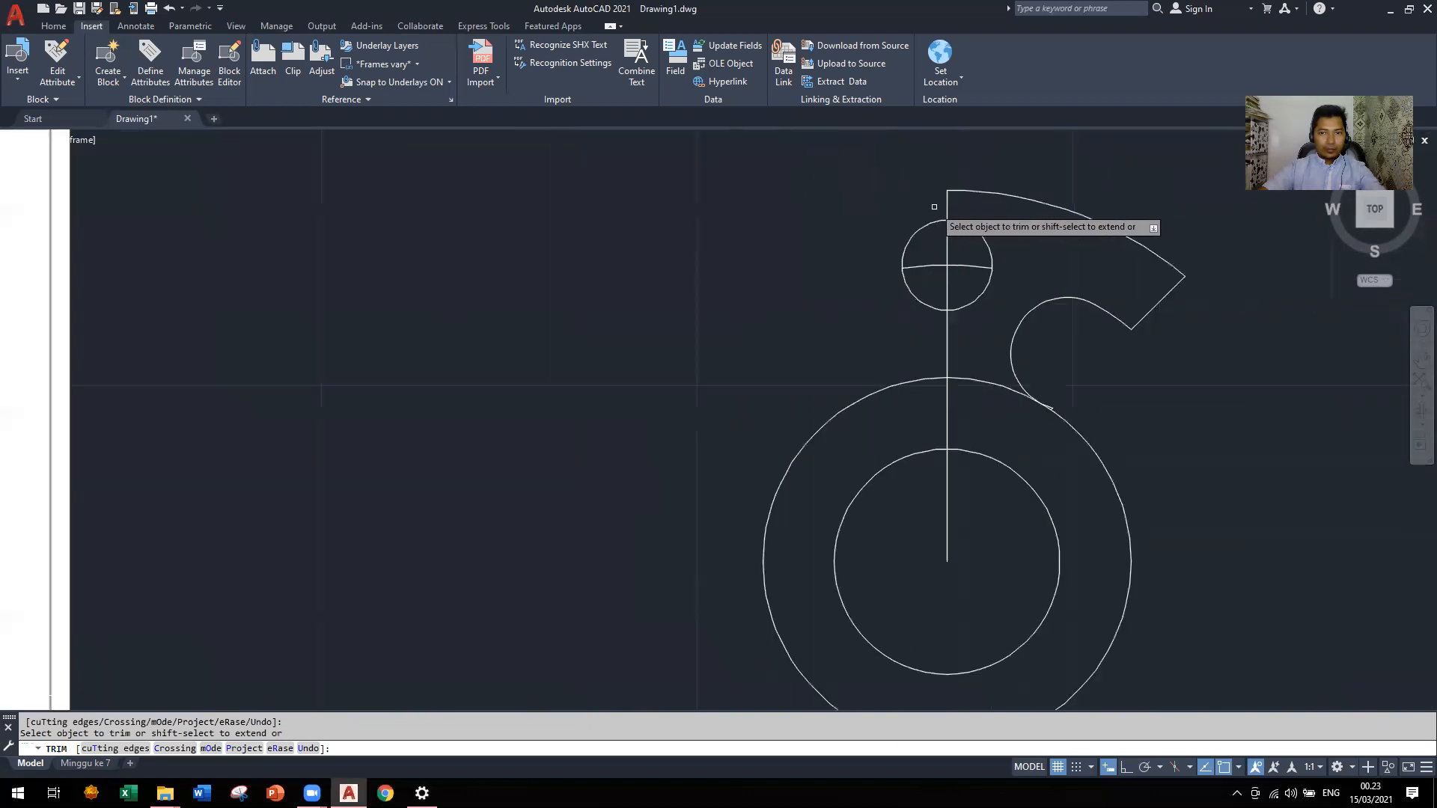
click(932, 267)
click(946, 246)
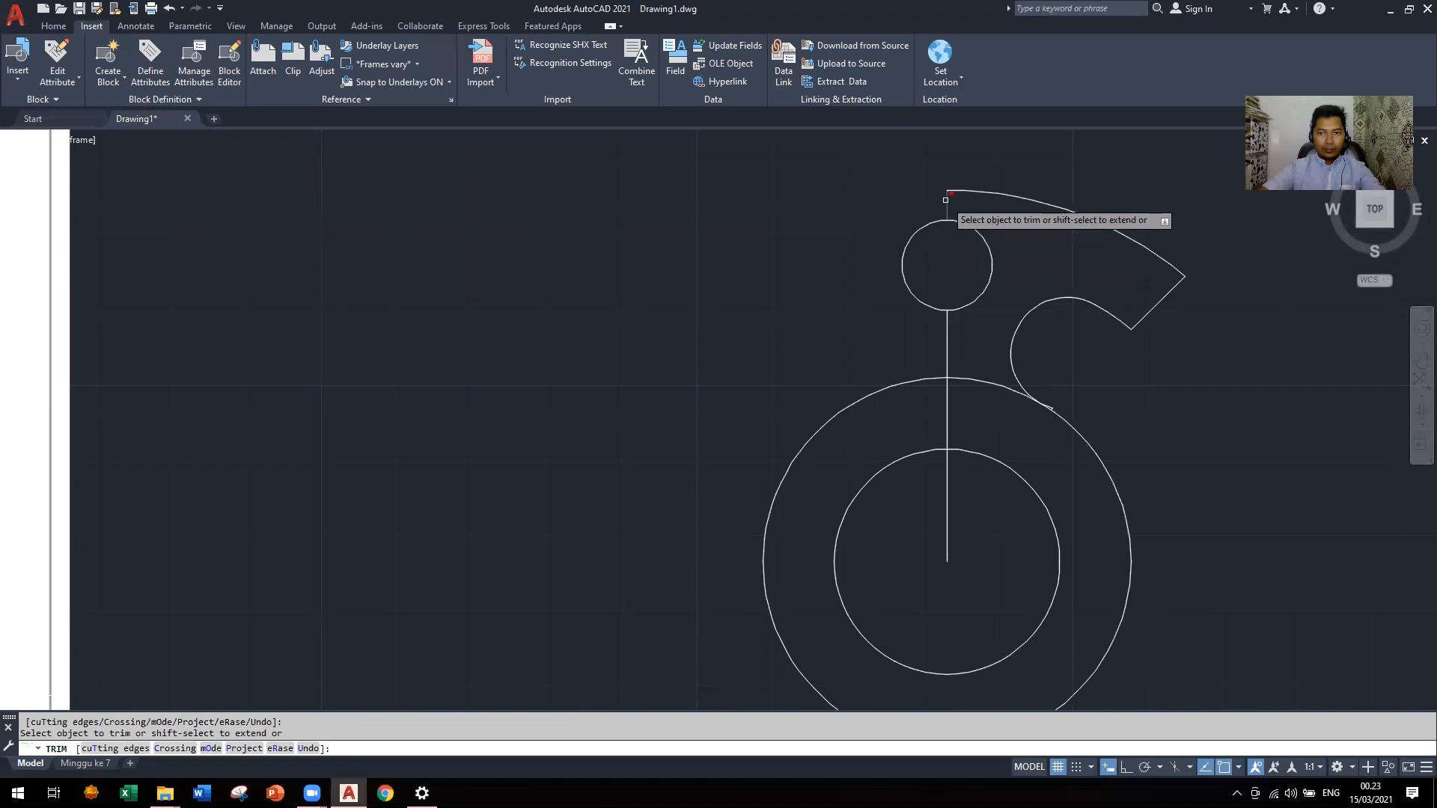
scroll(1037, 241, down, 2)
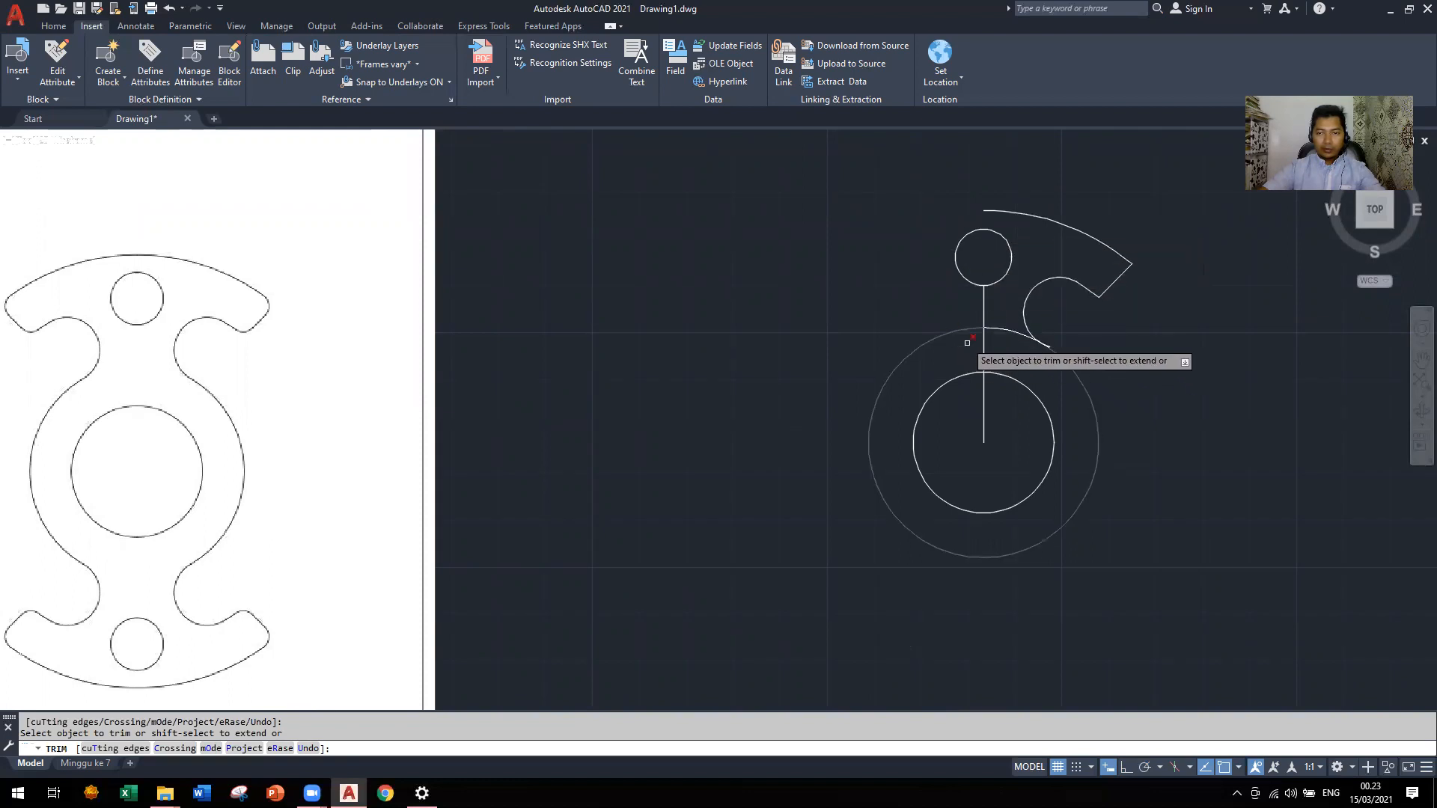
scroll(1058, 335, up, 4)
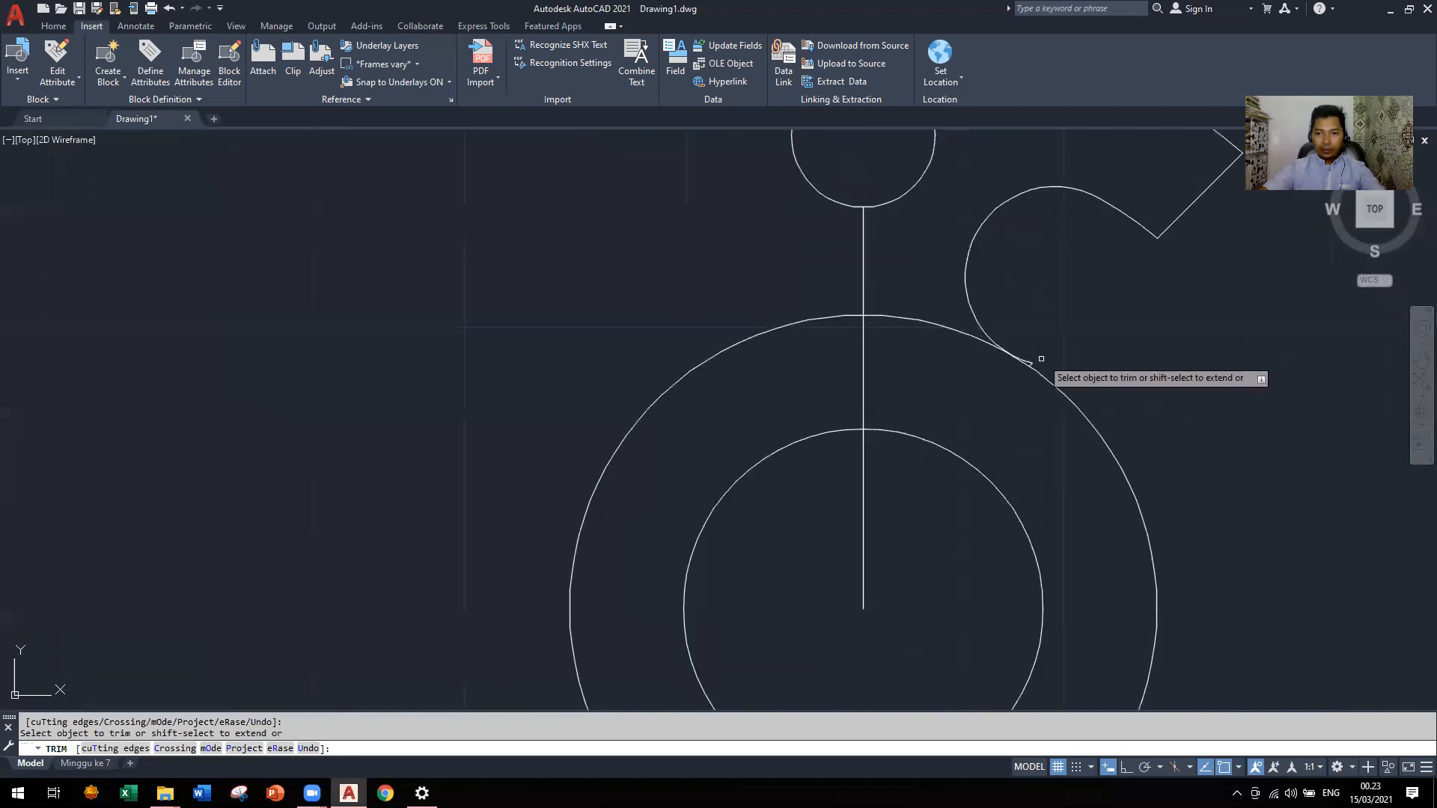
scroll(1040, 366, up, 5)
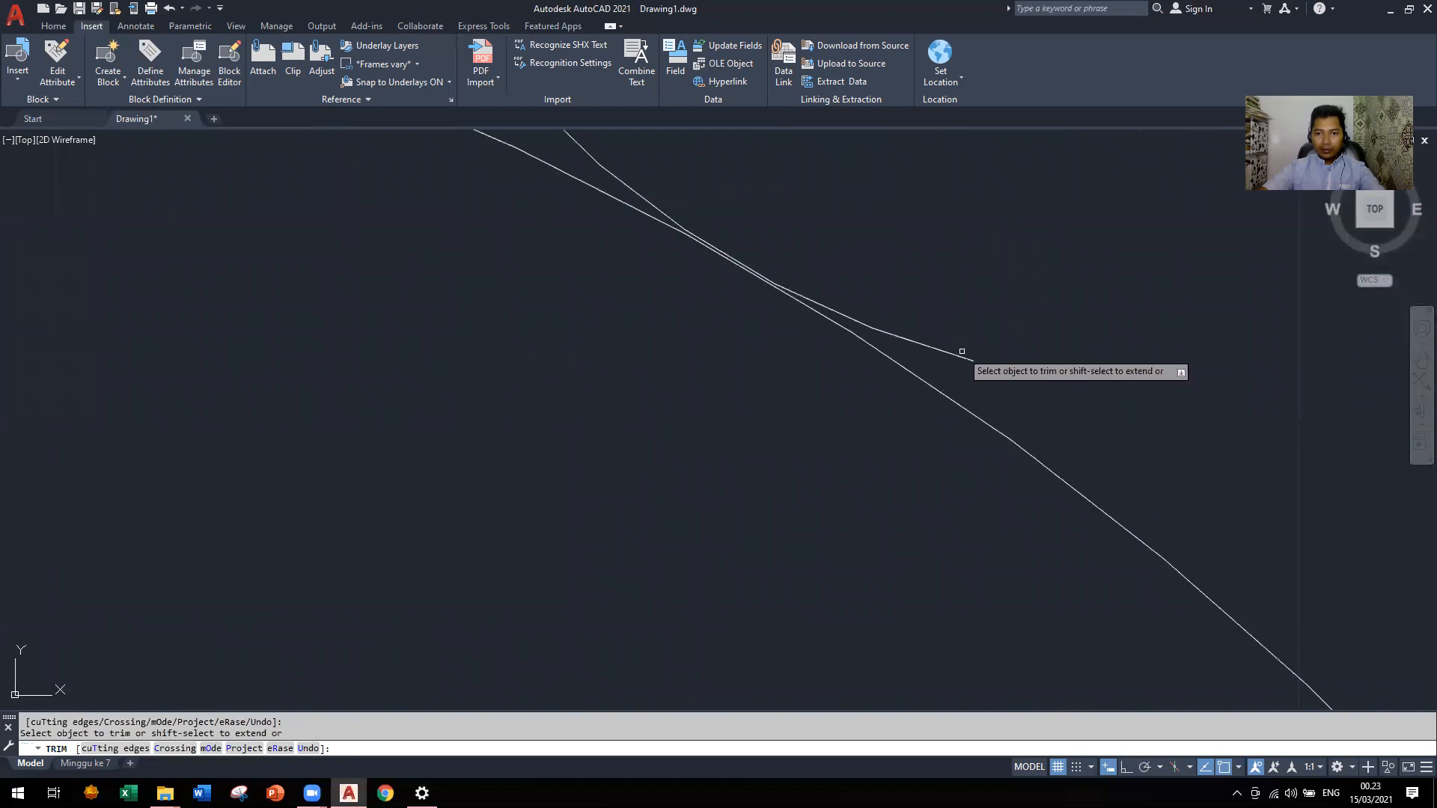
scroll(959, 359, down, 5)
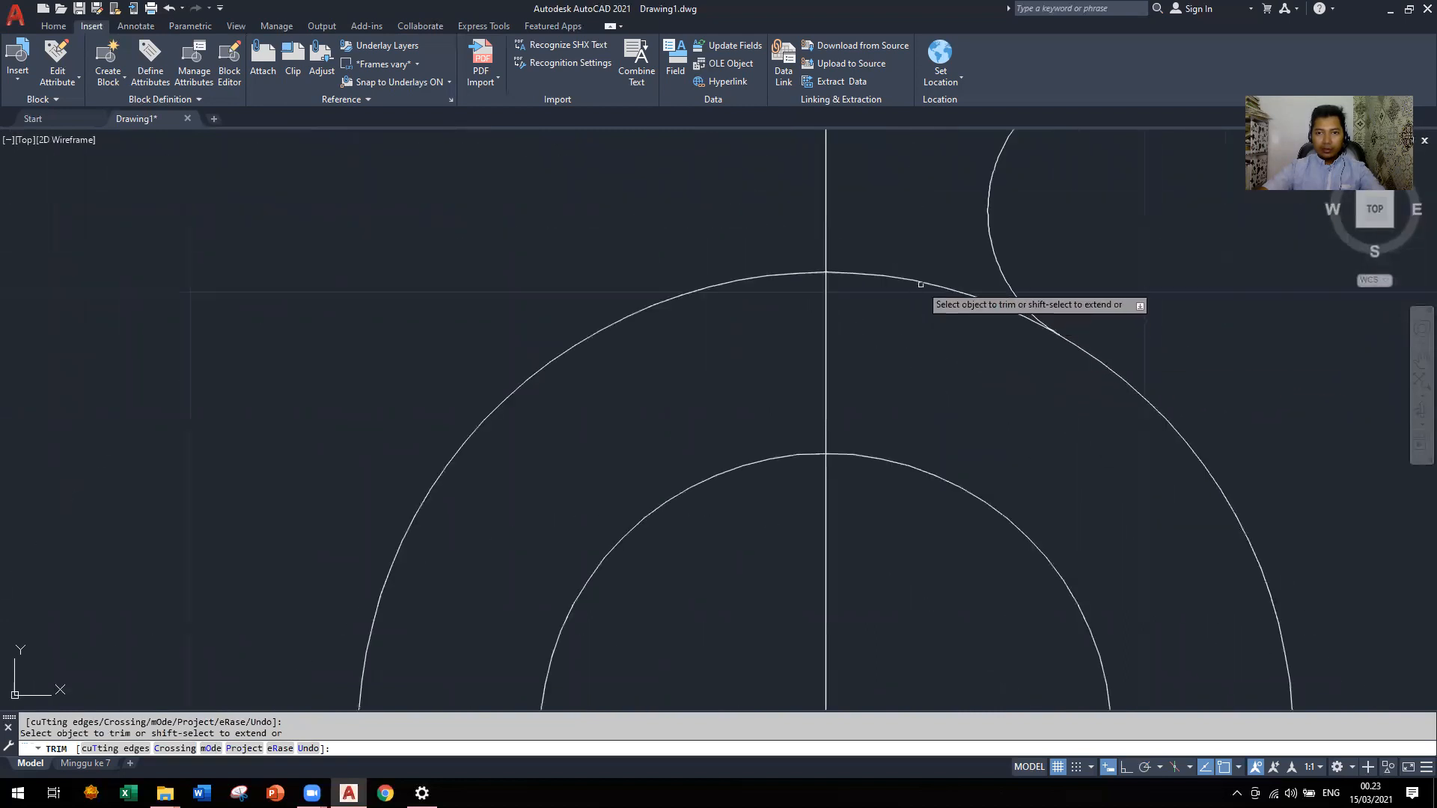
scroll(926, 285, down, 6)
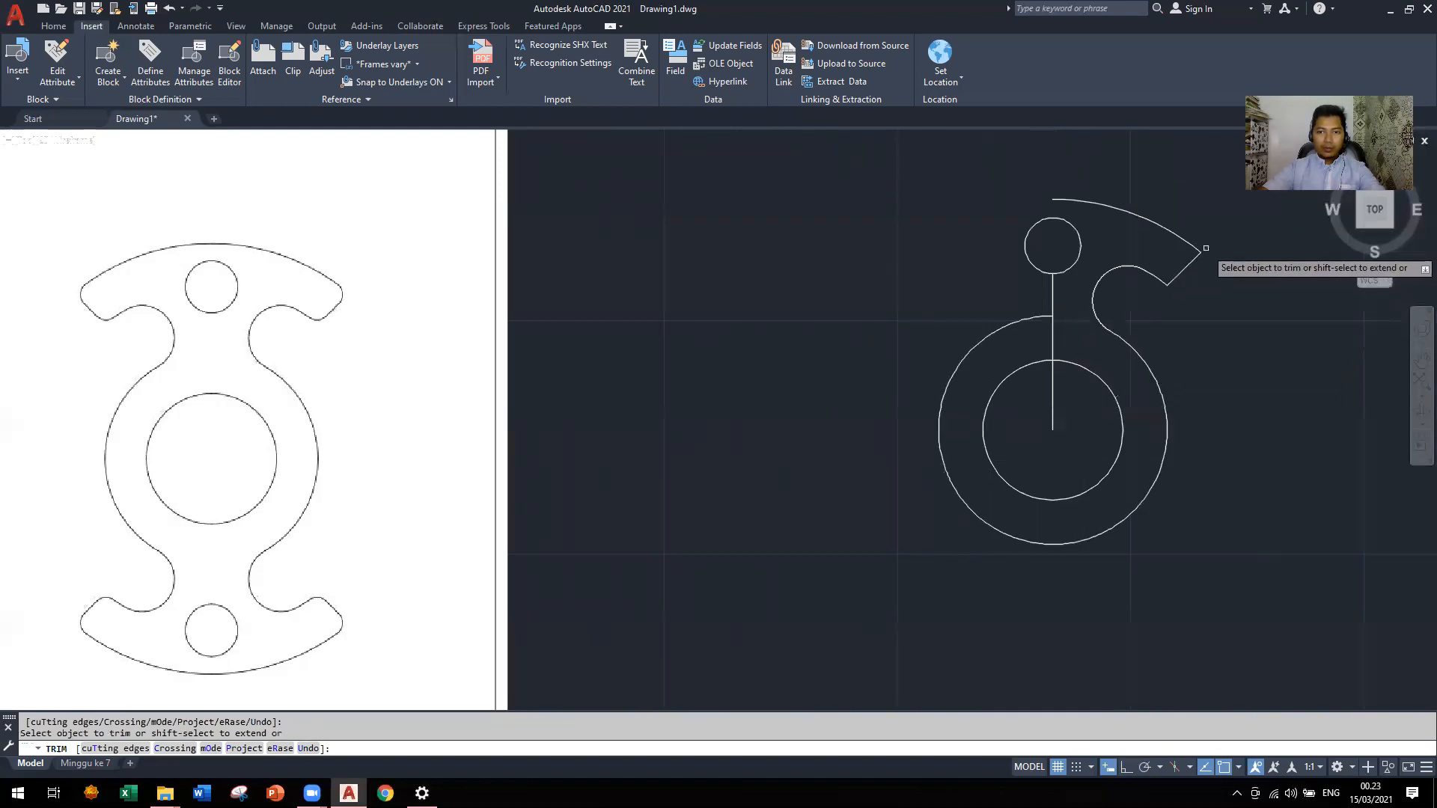
key(Escape)
scroll(1201, 269, up, 2)
scroll(1202, 273, up, 2)
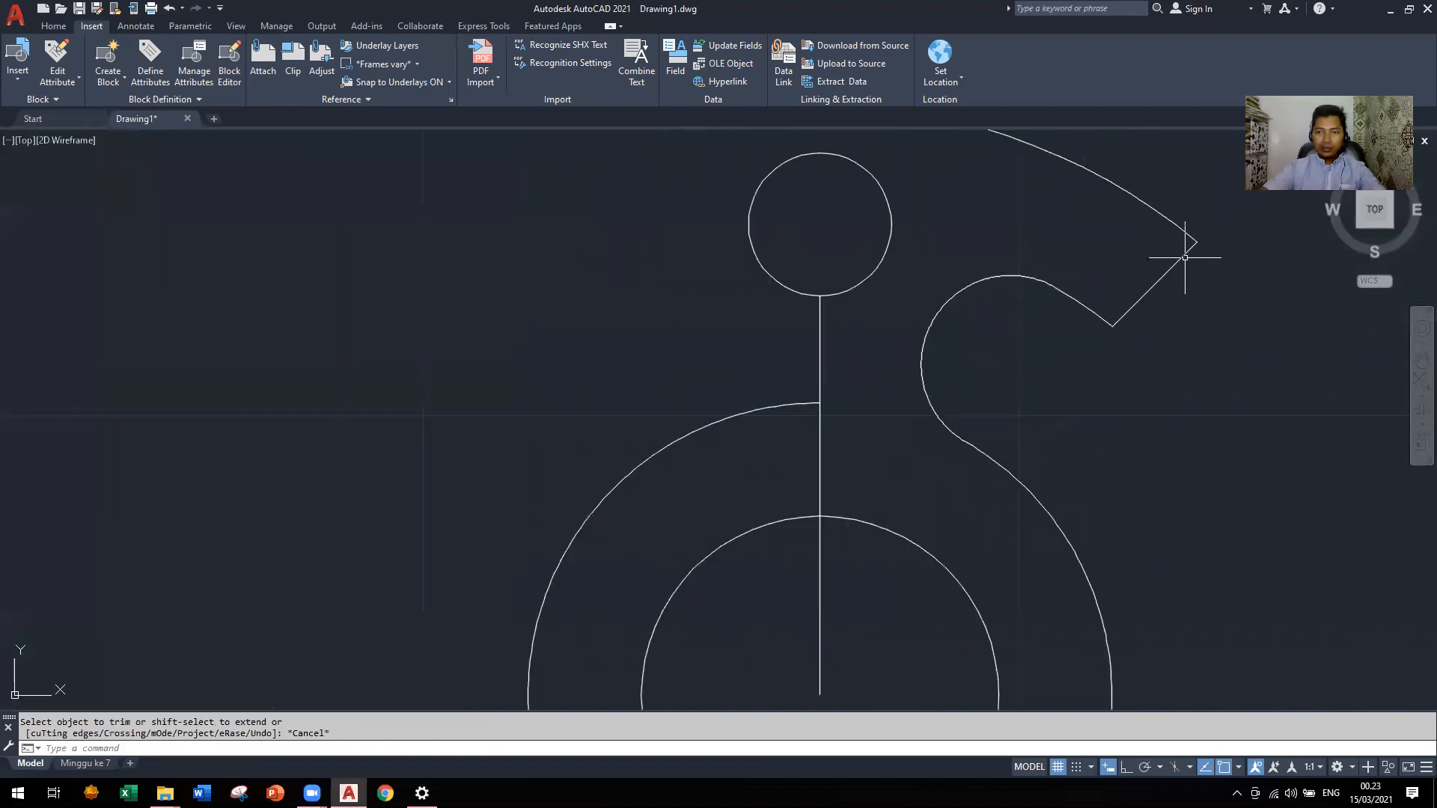
Round the corner between the notch arc and diagonal line with a radius-3 fillet
text(F)
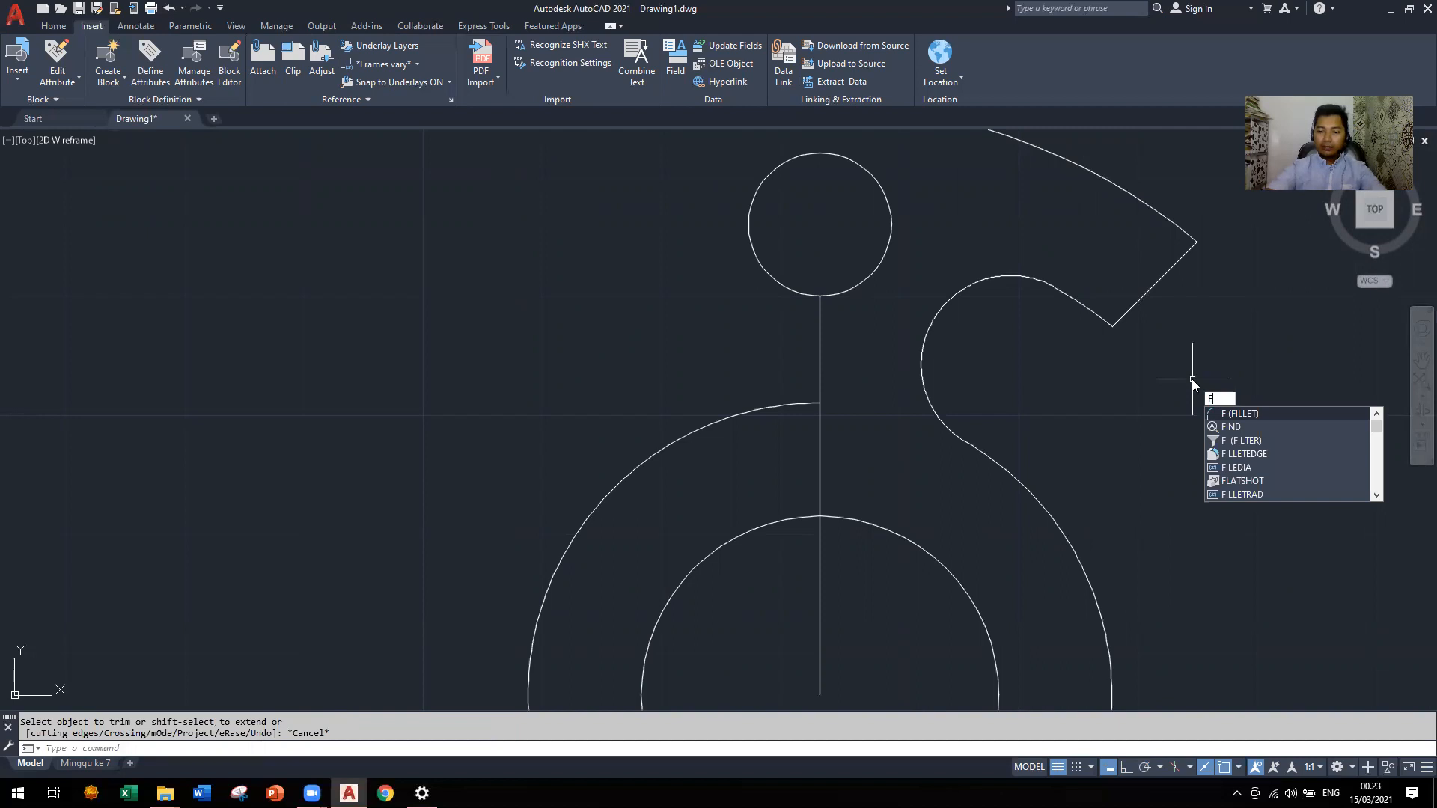
key(Return)
scroll(1192, 379, down, 5)
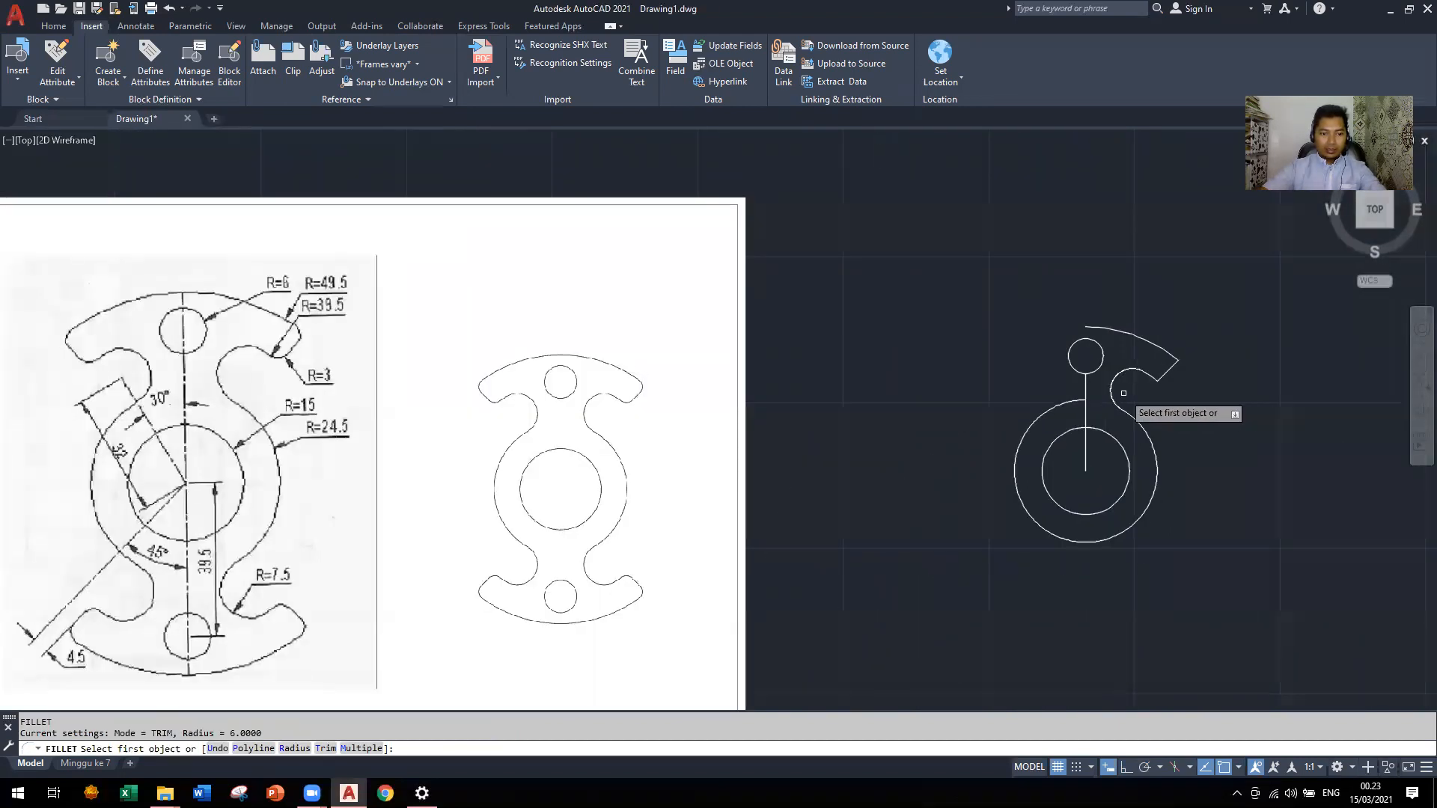
key(Return)
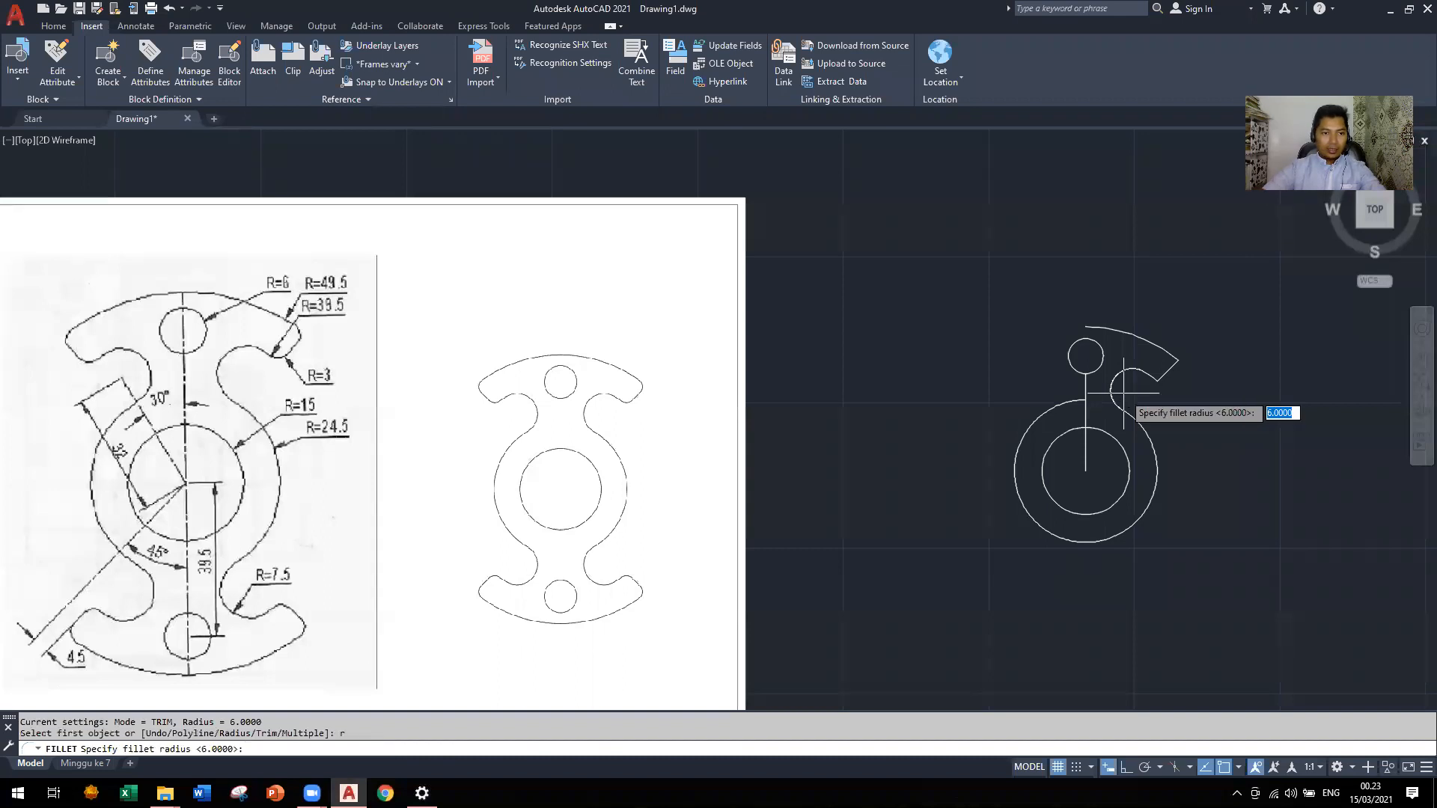
key(Return)
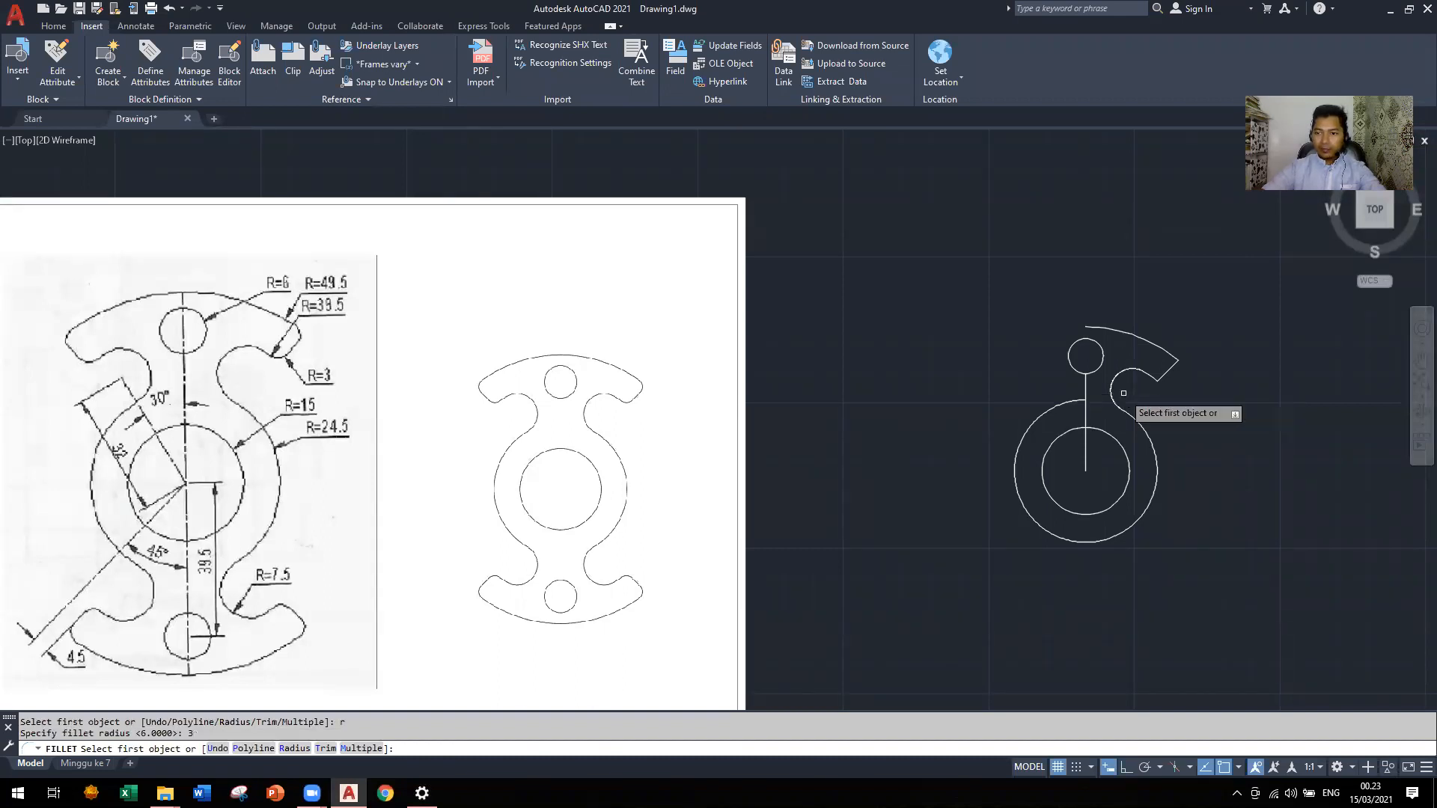
scroll(1156, 384, up, 6)
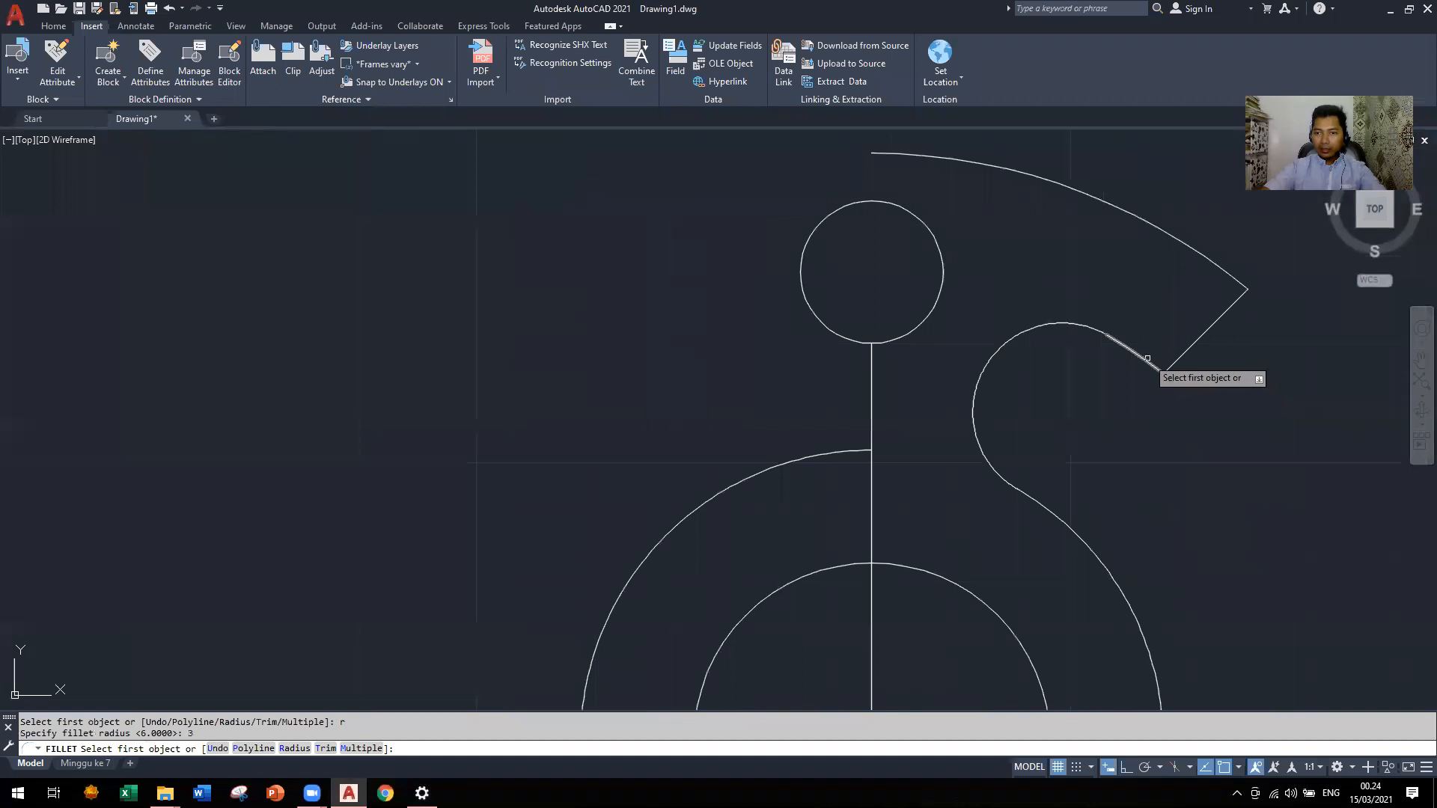
click(1147, 359)
click(1183, 349)
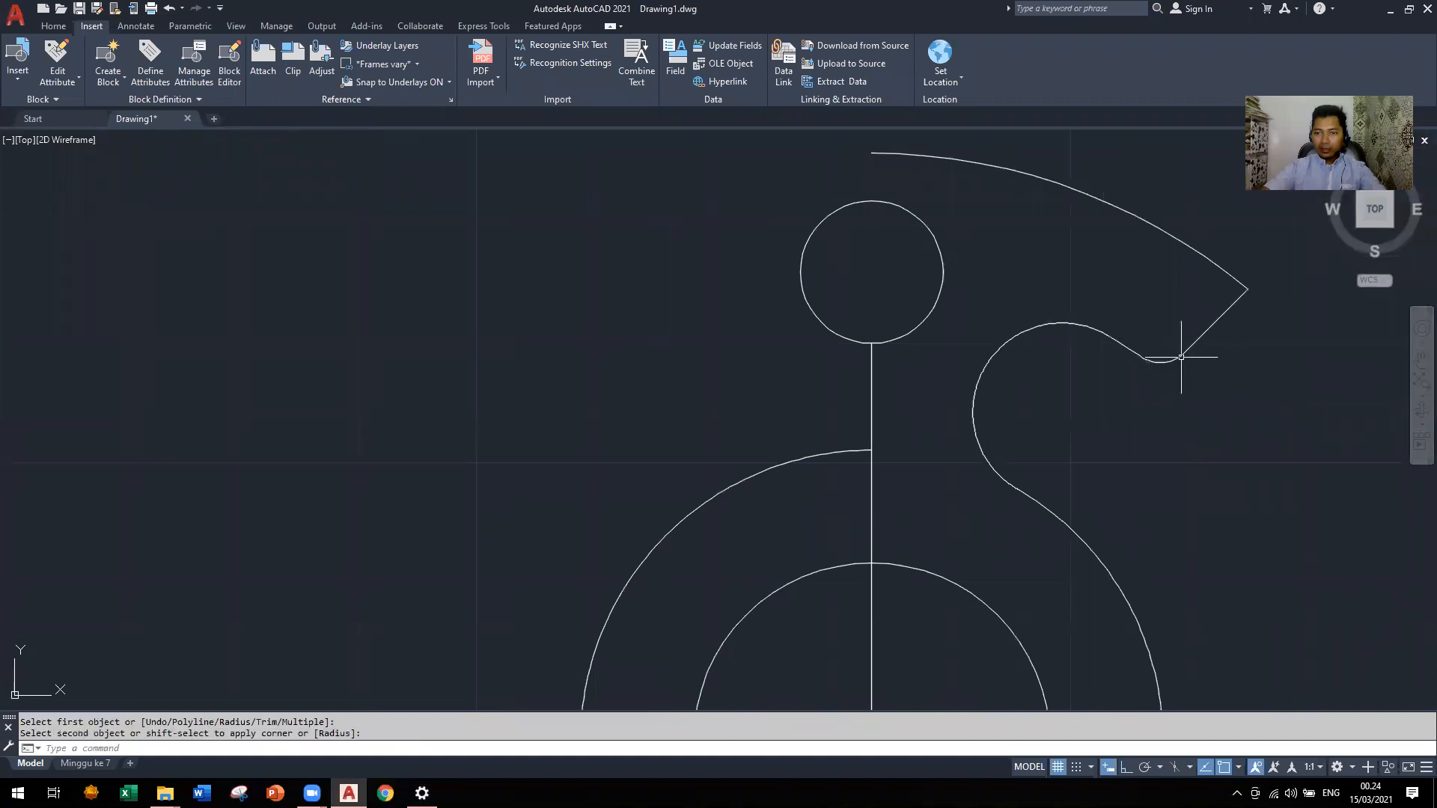
Fillet the arm tip where the diagonal line meets the outer arc, radius 3
text(FILLET)
key(Return)
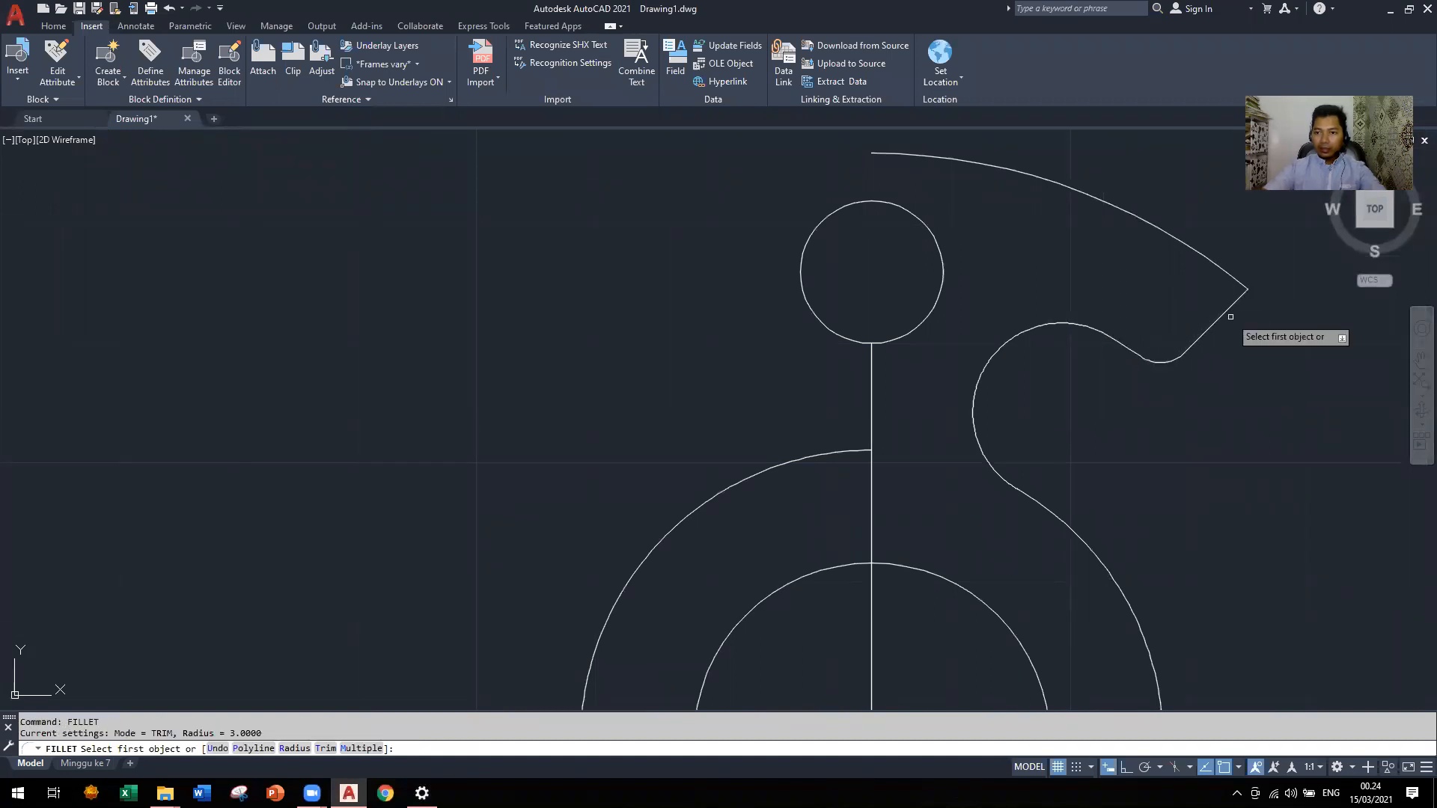
click(1218, 317)
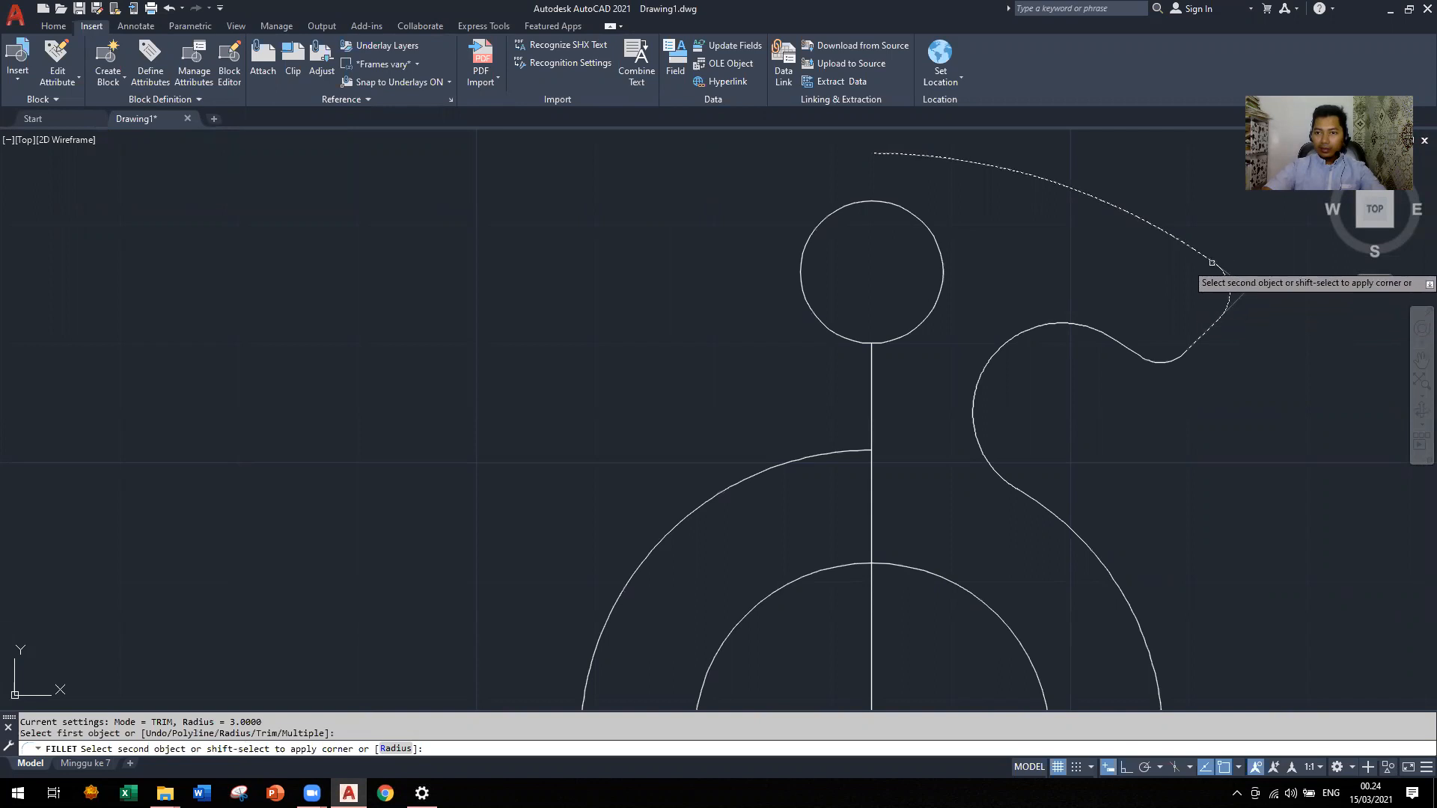
click(1215, 268)
scroll(1074, 224, down, 4)
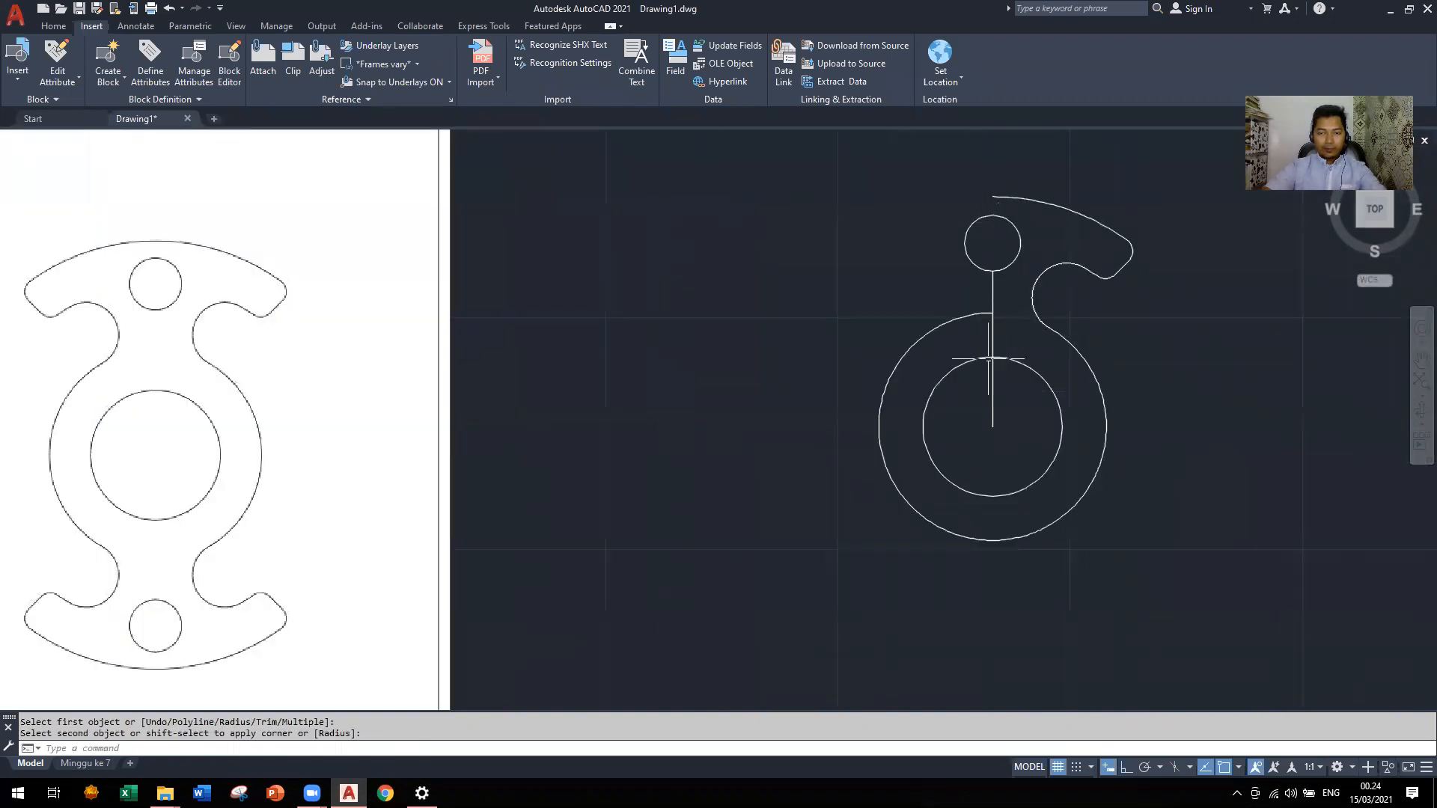
scroll(975, 407, down, 2)
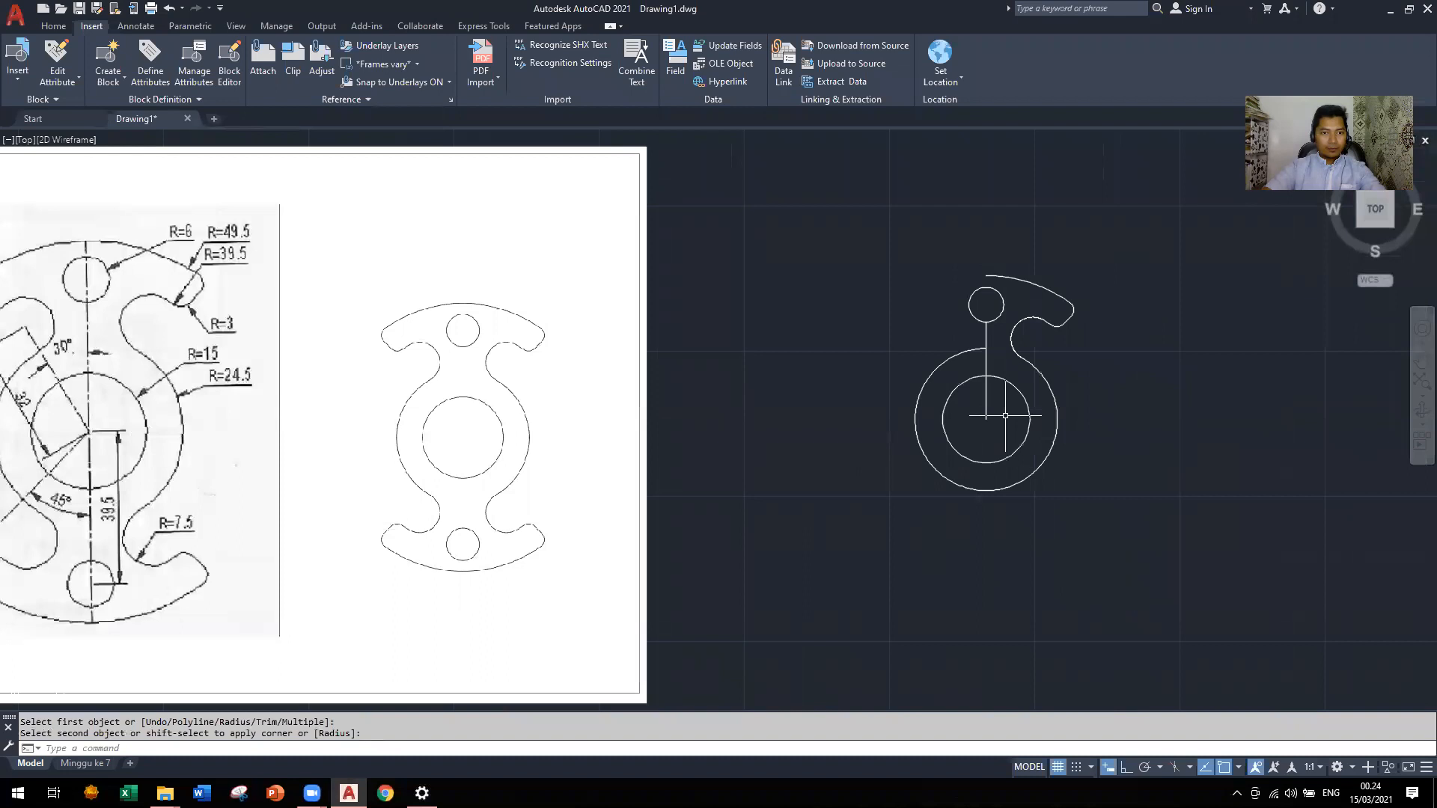
Cancel the pending fillet and the accidental LIST command
key(Escape)
text(LI)
key(Return)
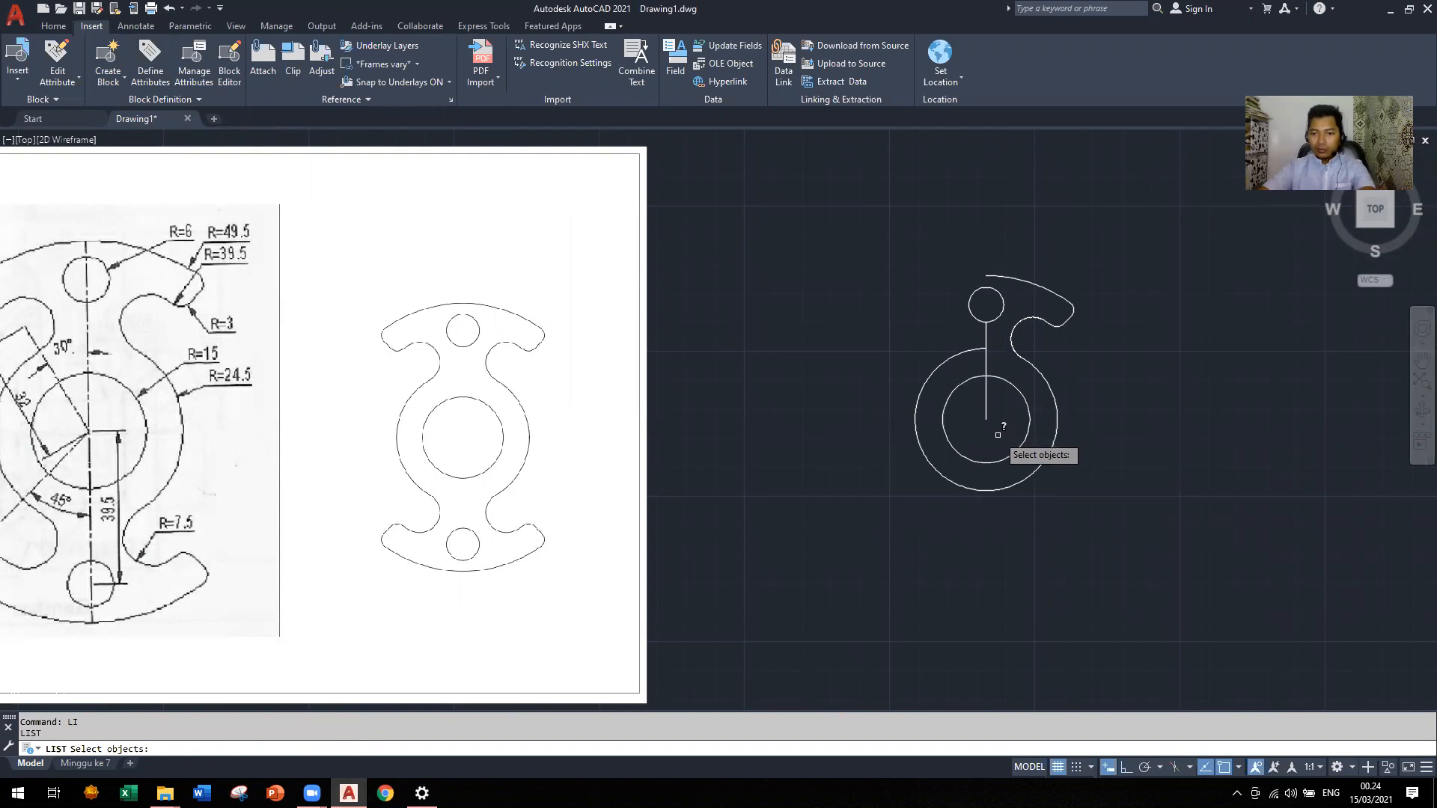
key(Escape)
With Ortho on, draw a horizontal line from the circles' centre rightward past the outer circle
text(lin)
key(Return)
click(986, 420)
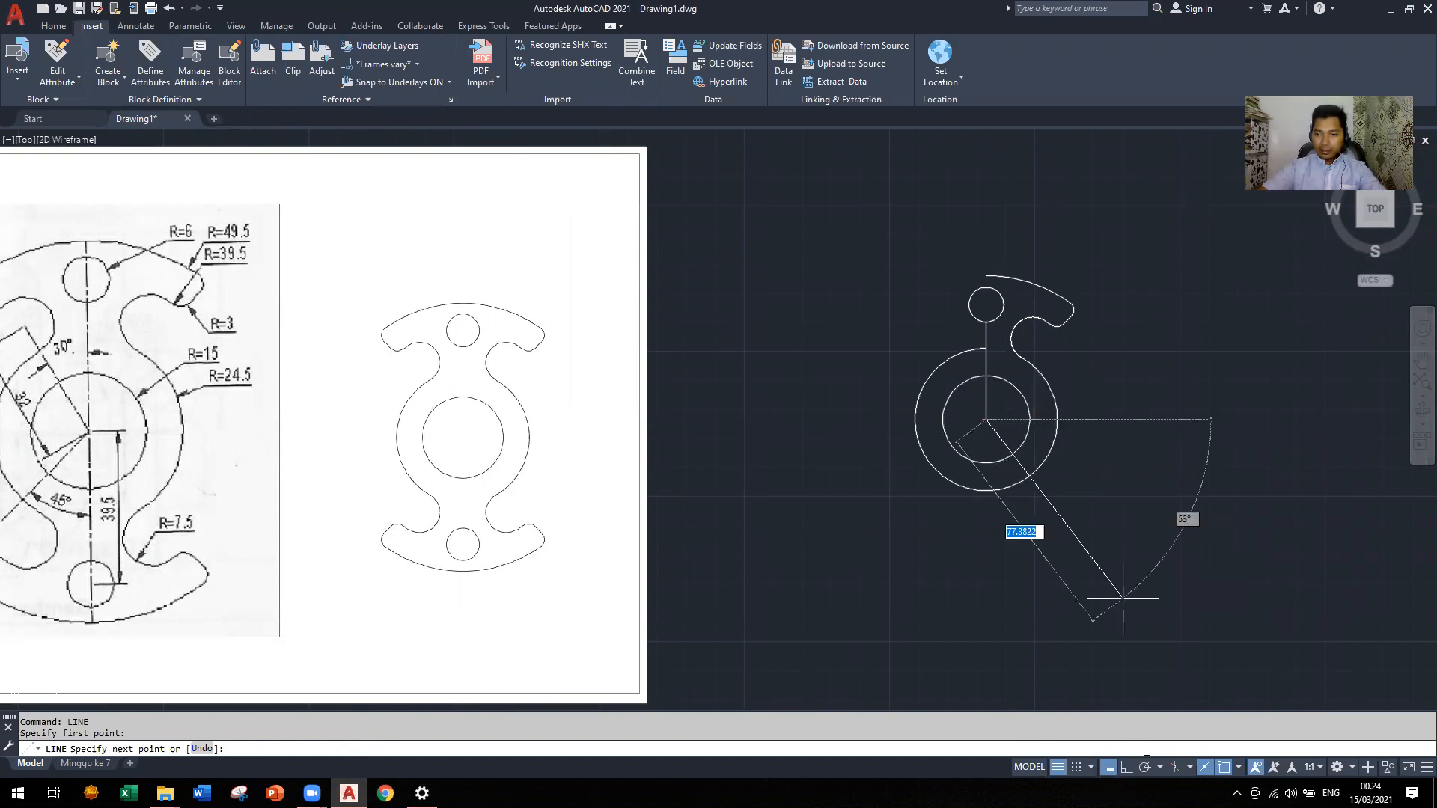
click(1127, 768)
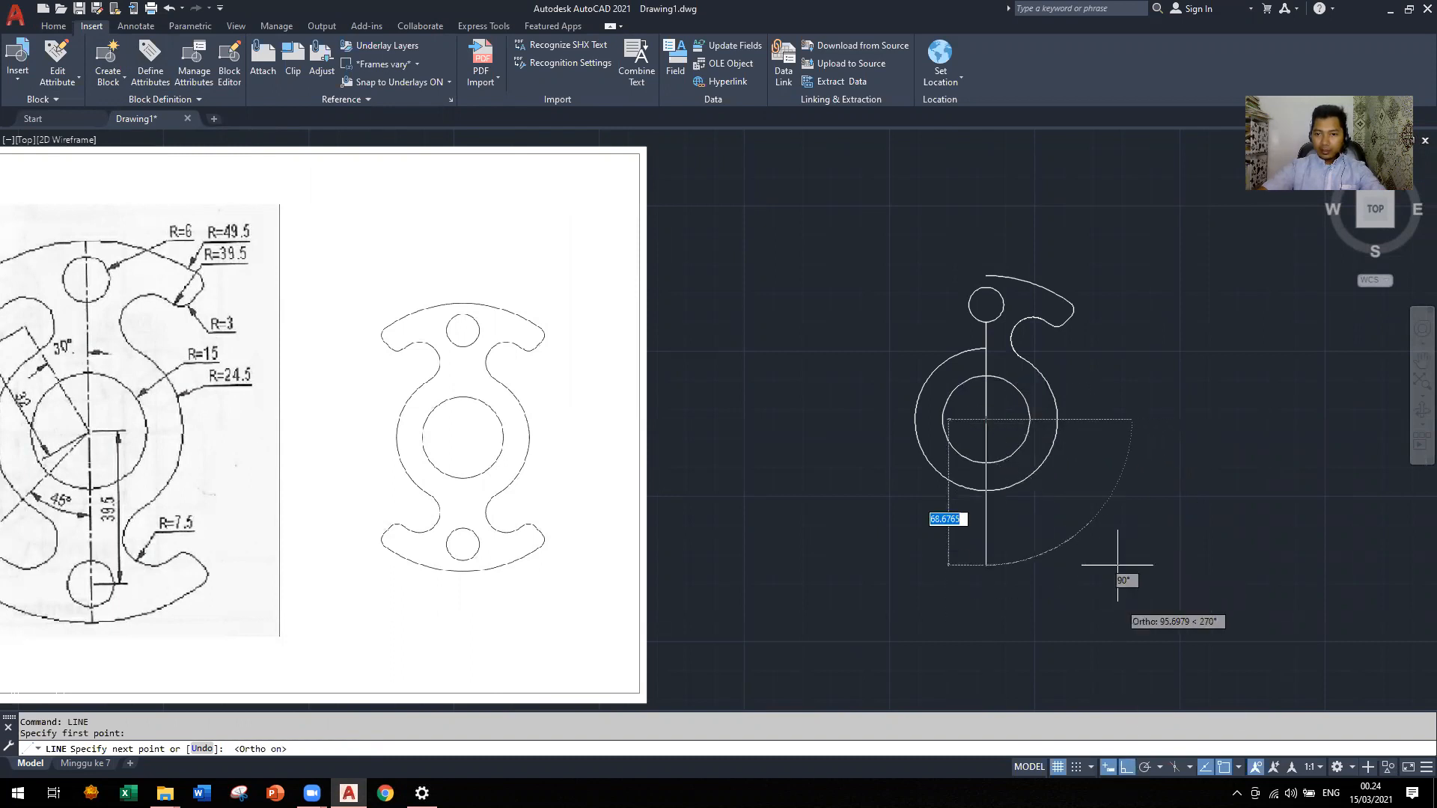
click(1098, 420)
key(Escape)
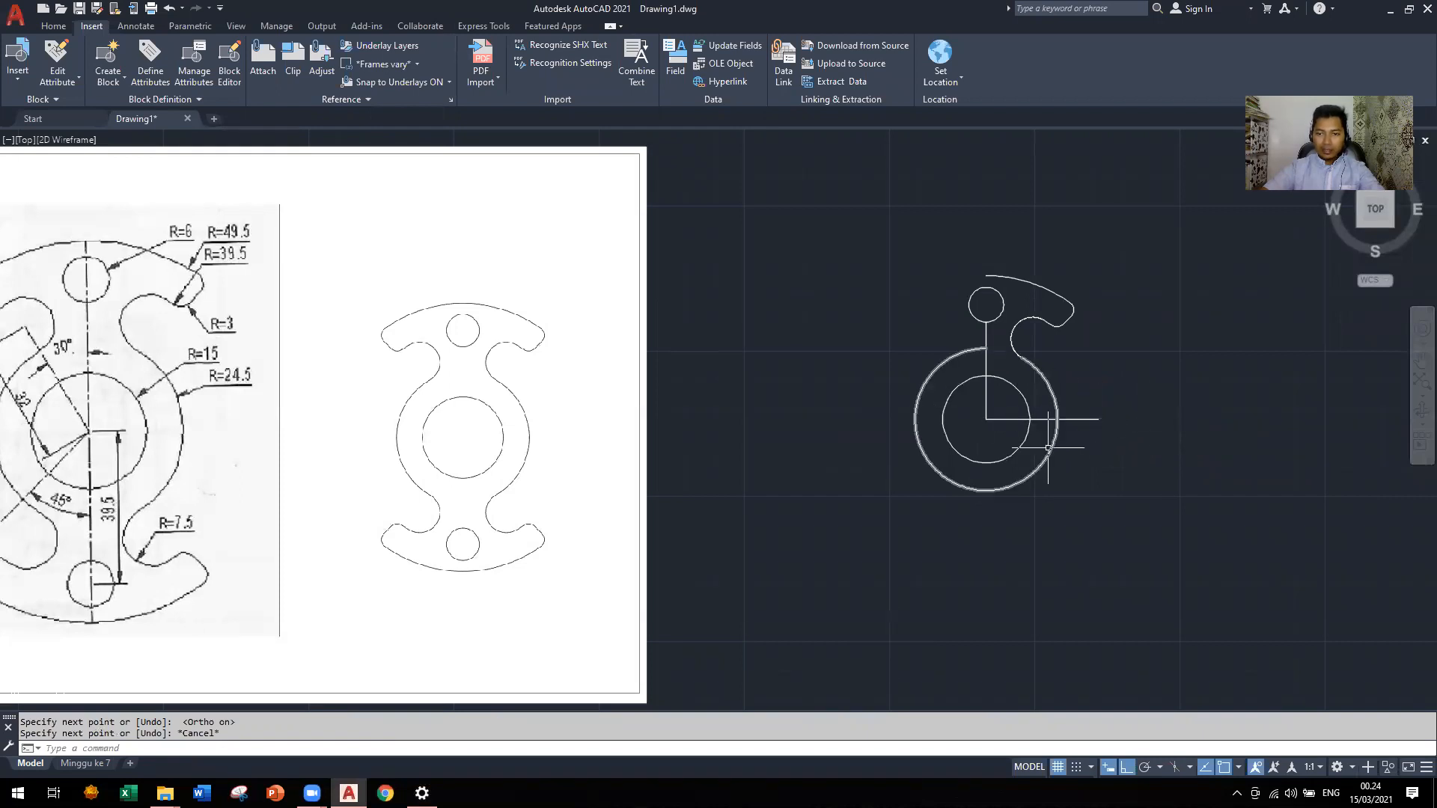
Trim the outer circle's lower-left part, the inner circle to a quarter arc, and the bottom line's left segment
text(im)
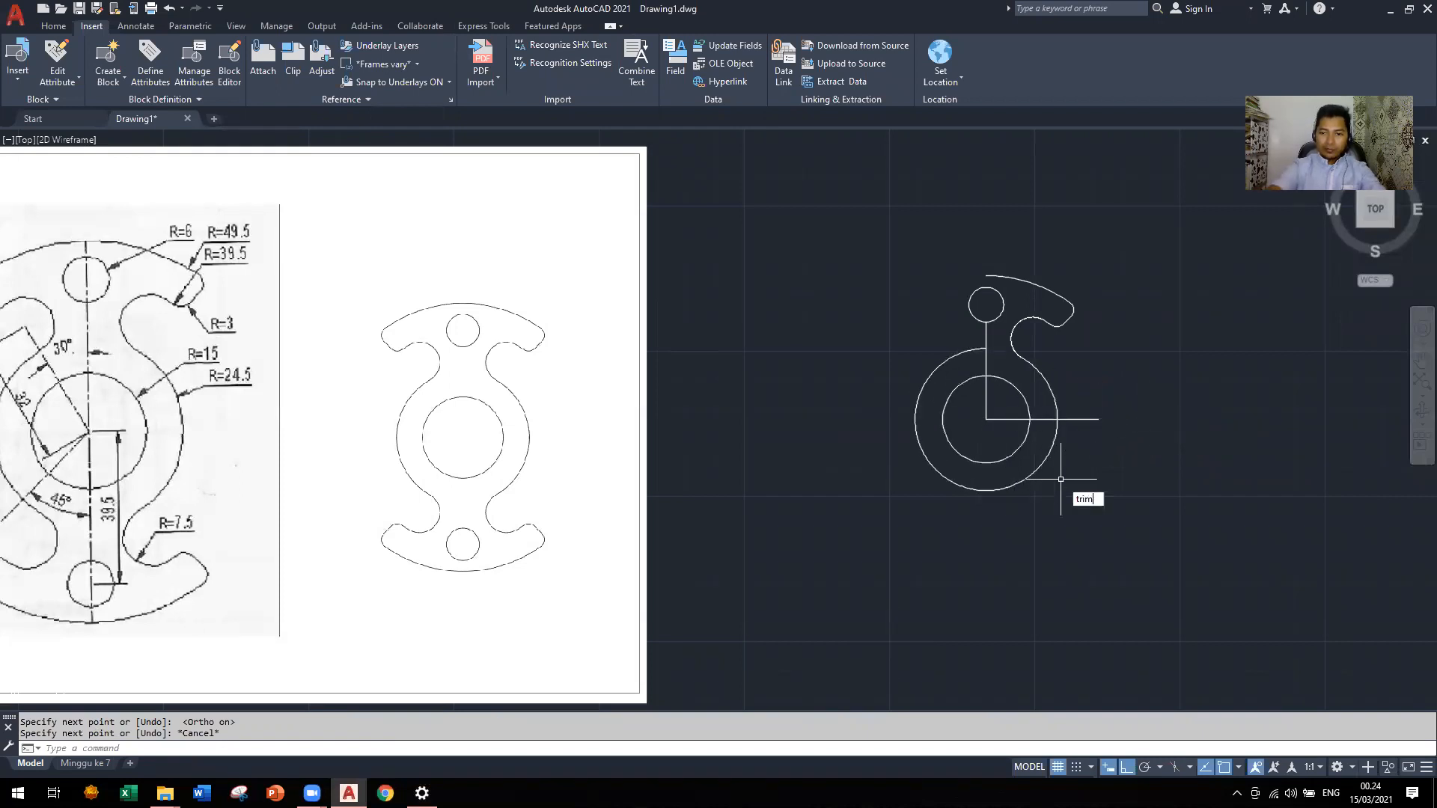
key(Return)
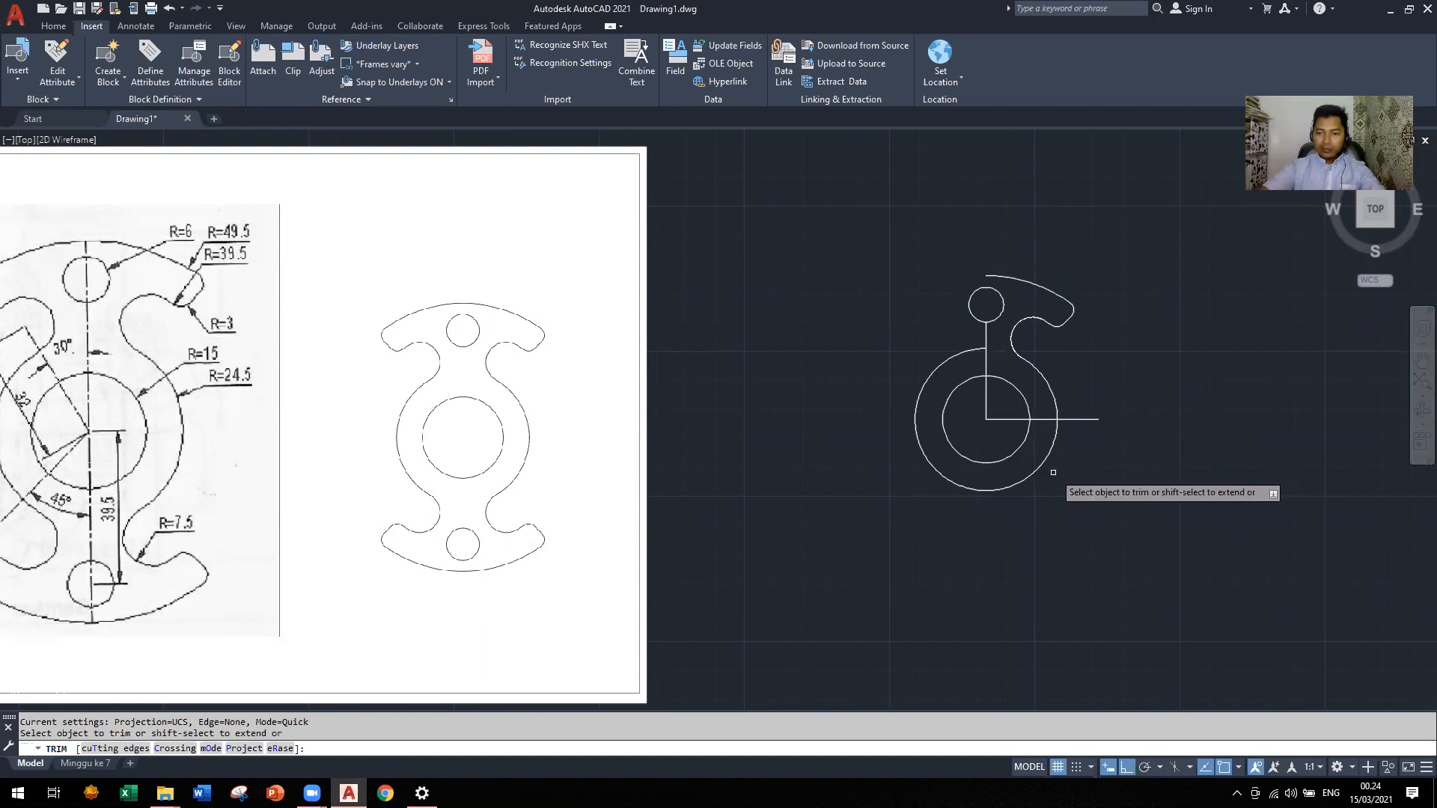
click(1045, 466)
click(1016, 451)
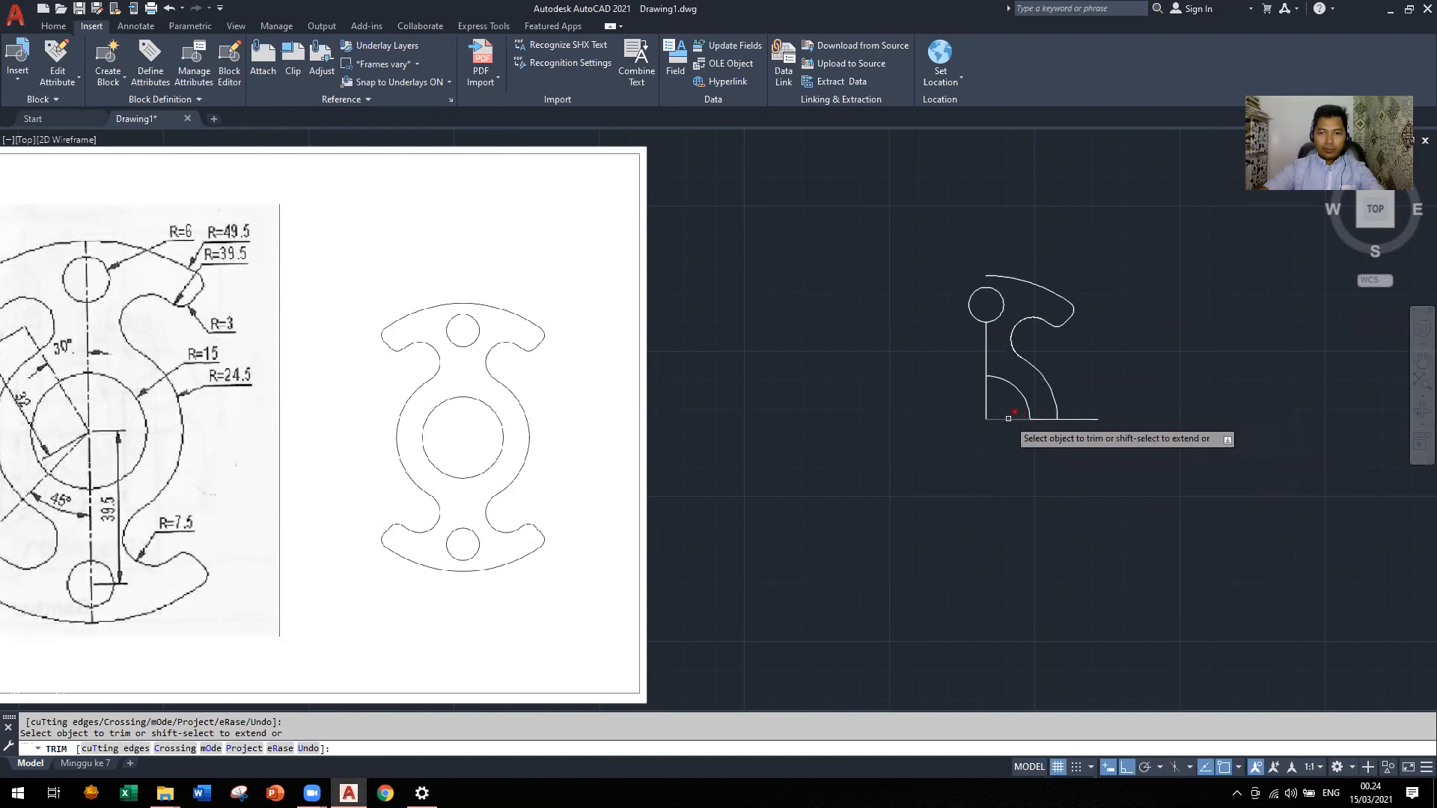
click(1008, 418)
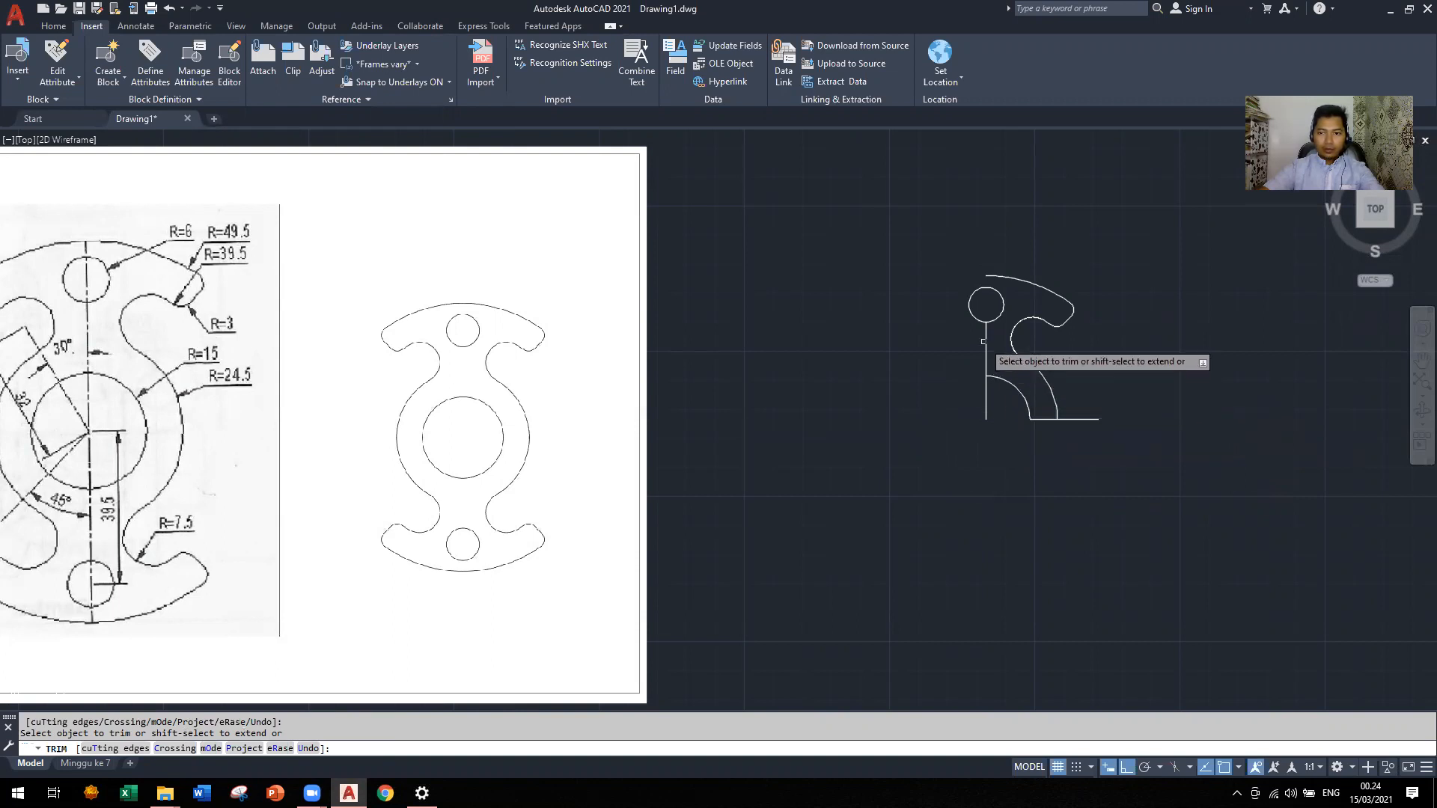
key(Escape)
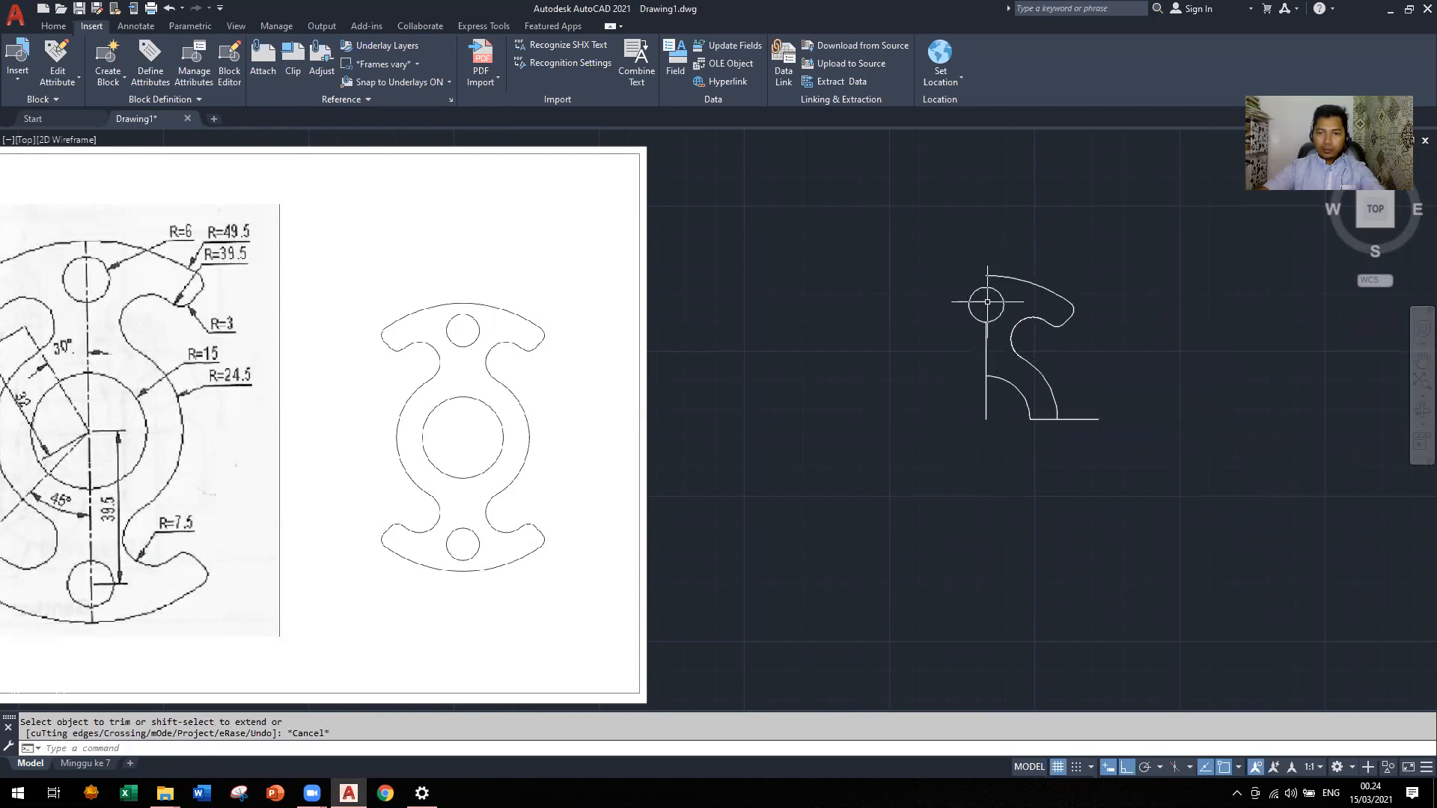
Draw a vertical line from the arc's lower end up to the top curve
text(l)
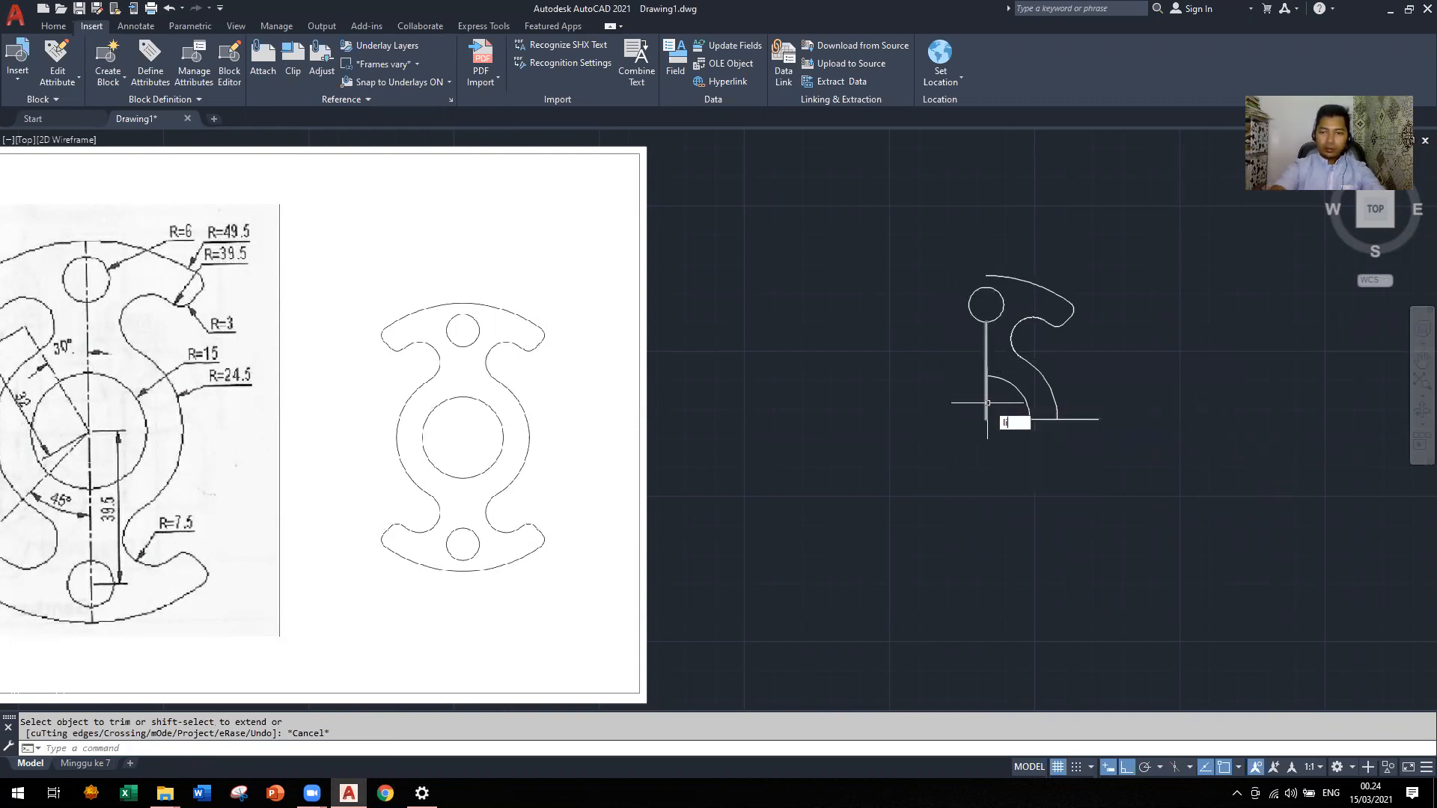
key(Return)
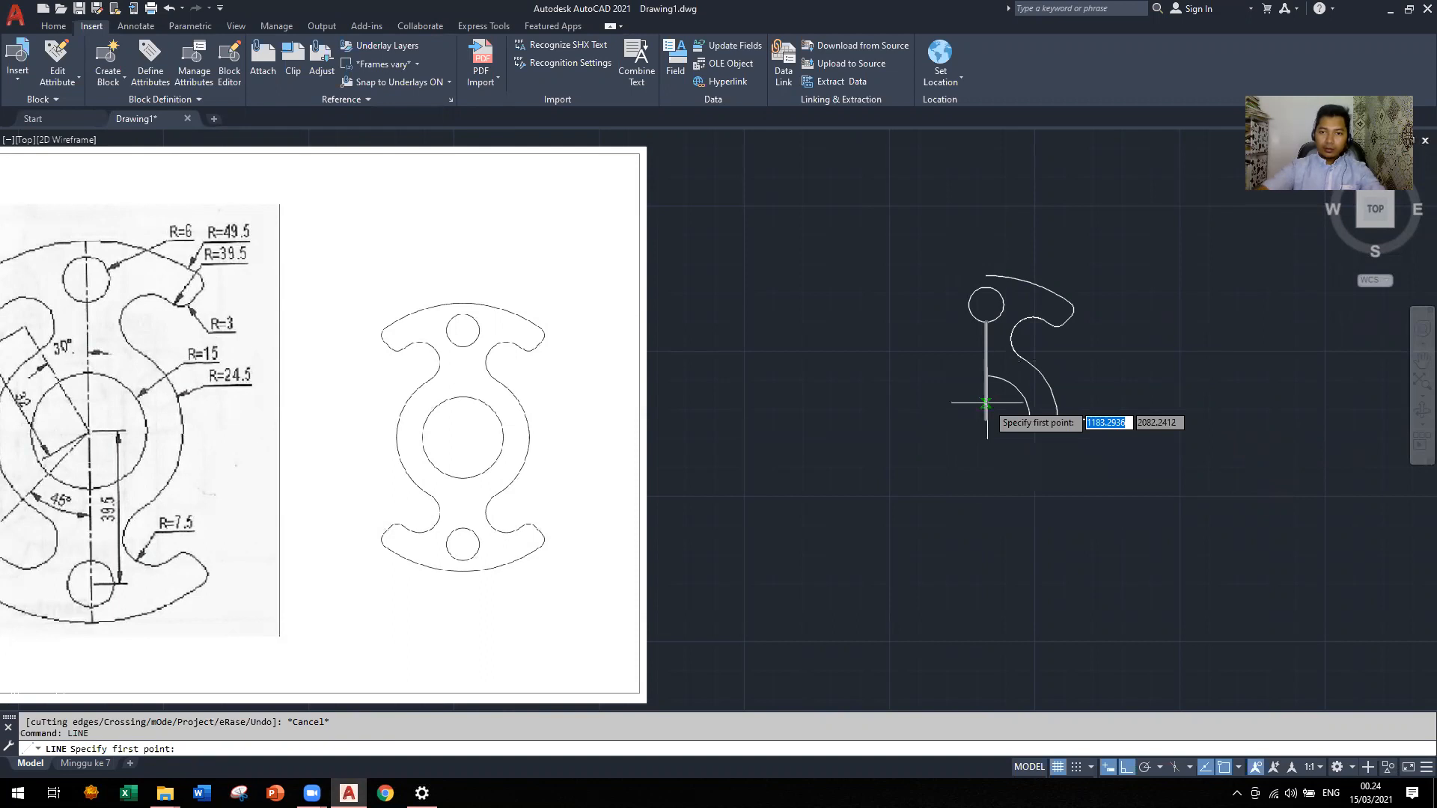
click(986, 322)
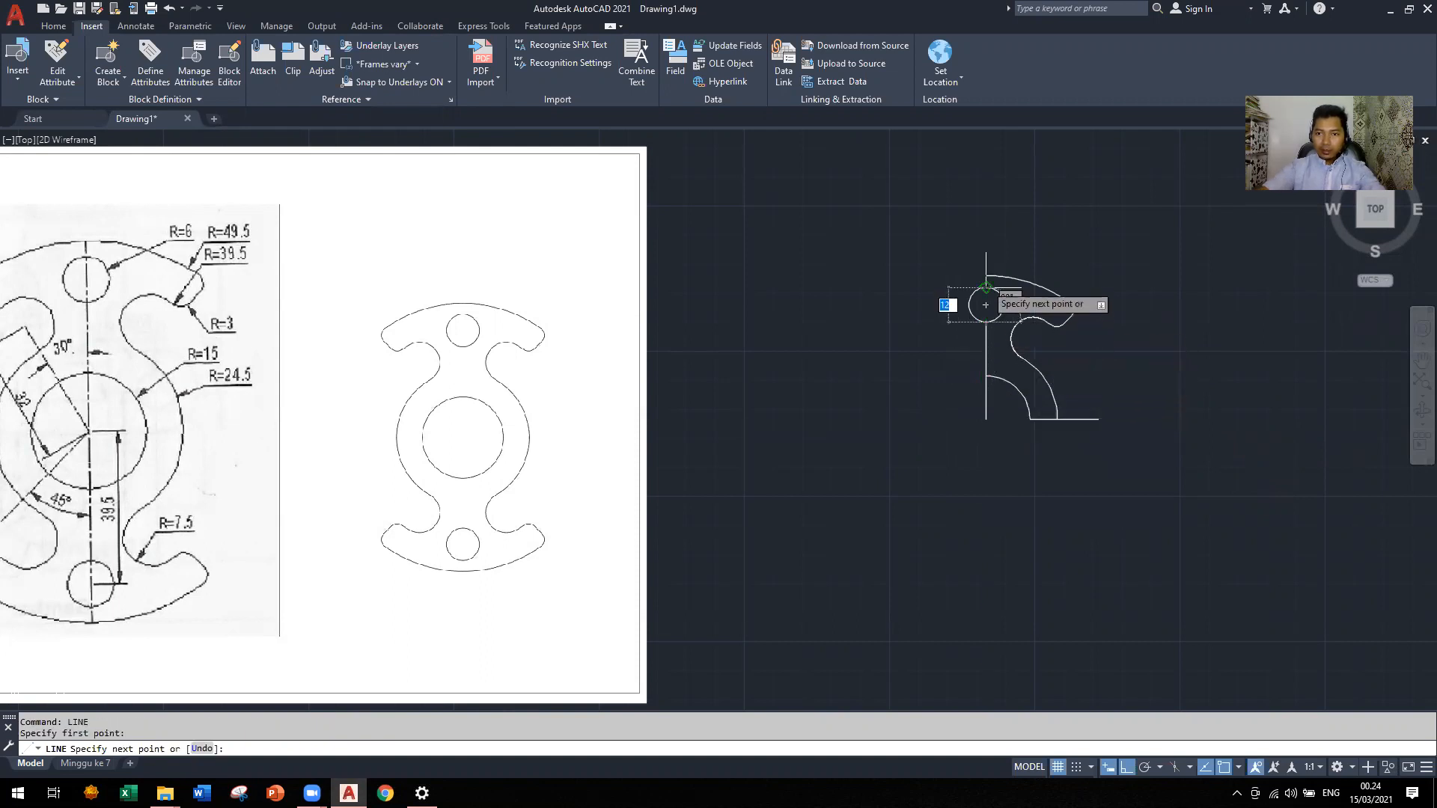
click(986, 276)
key(Escape)
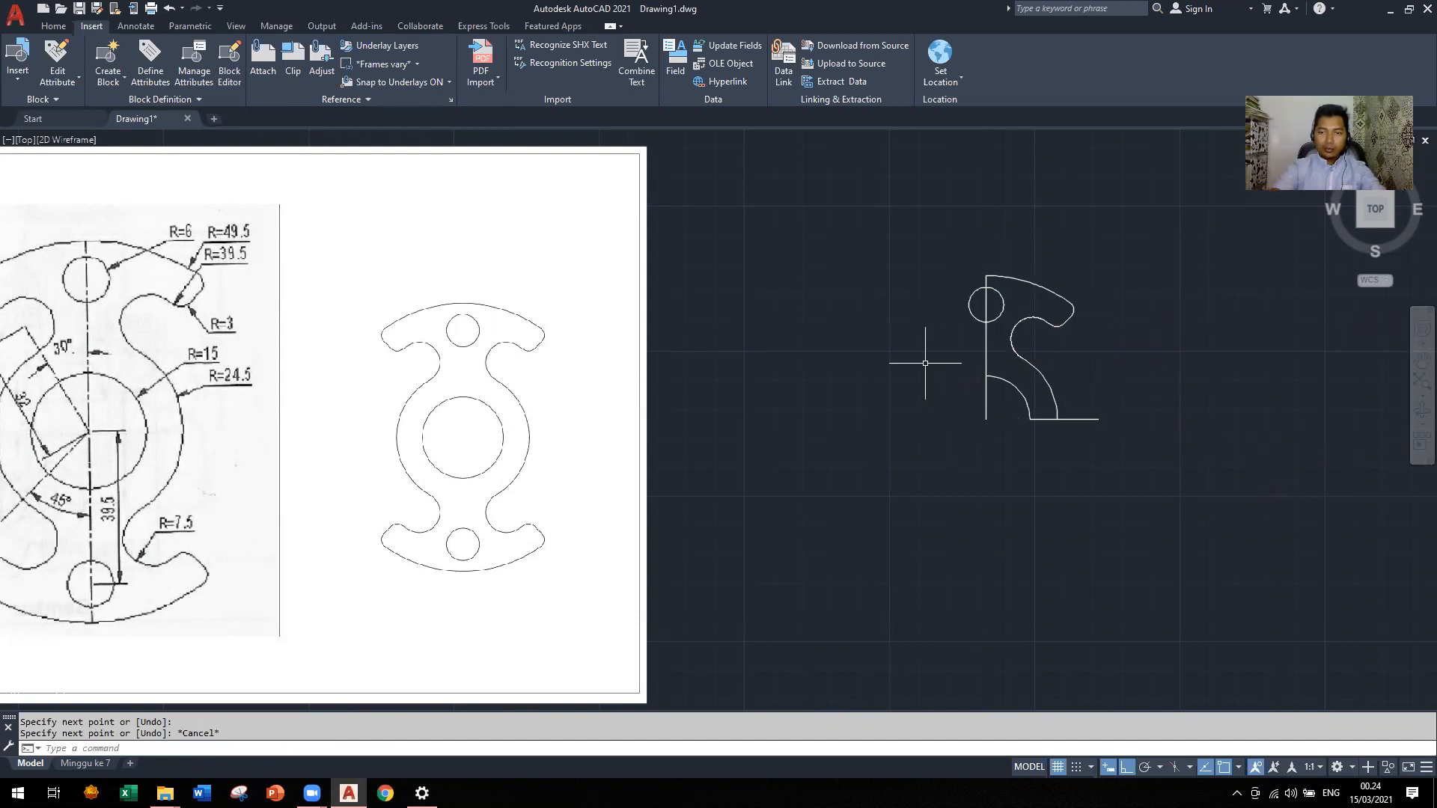
Trim the small circle's left half, the extra vertical line pieces, and the bottom line between and beyond the arcs
text(trim)
key(Return)
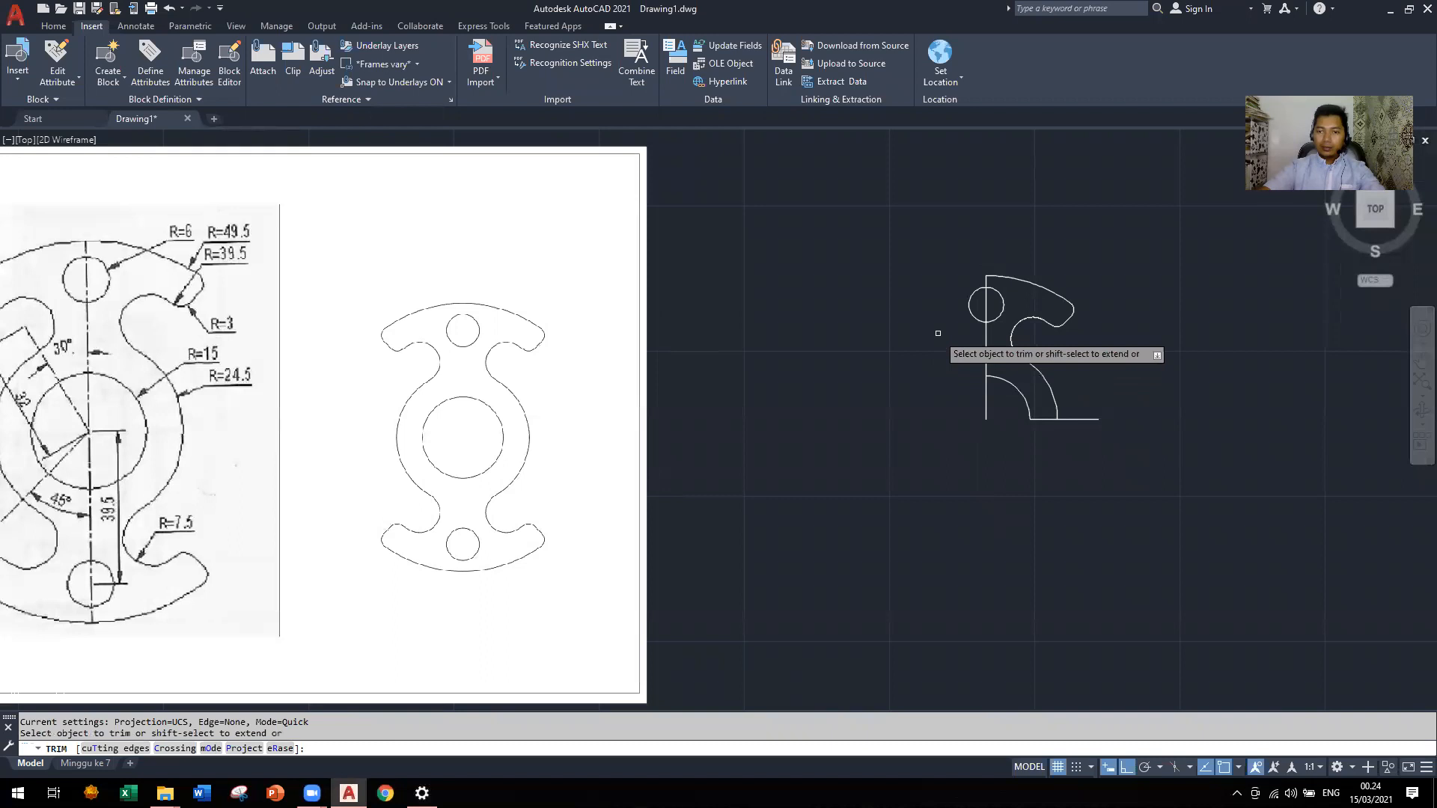
click(968, 300)
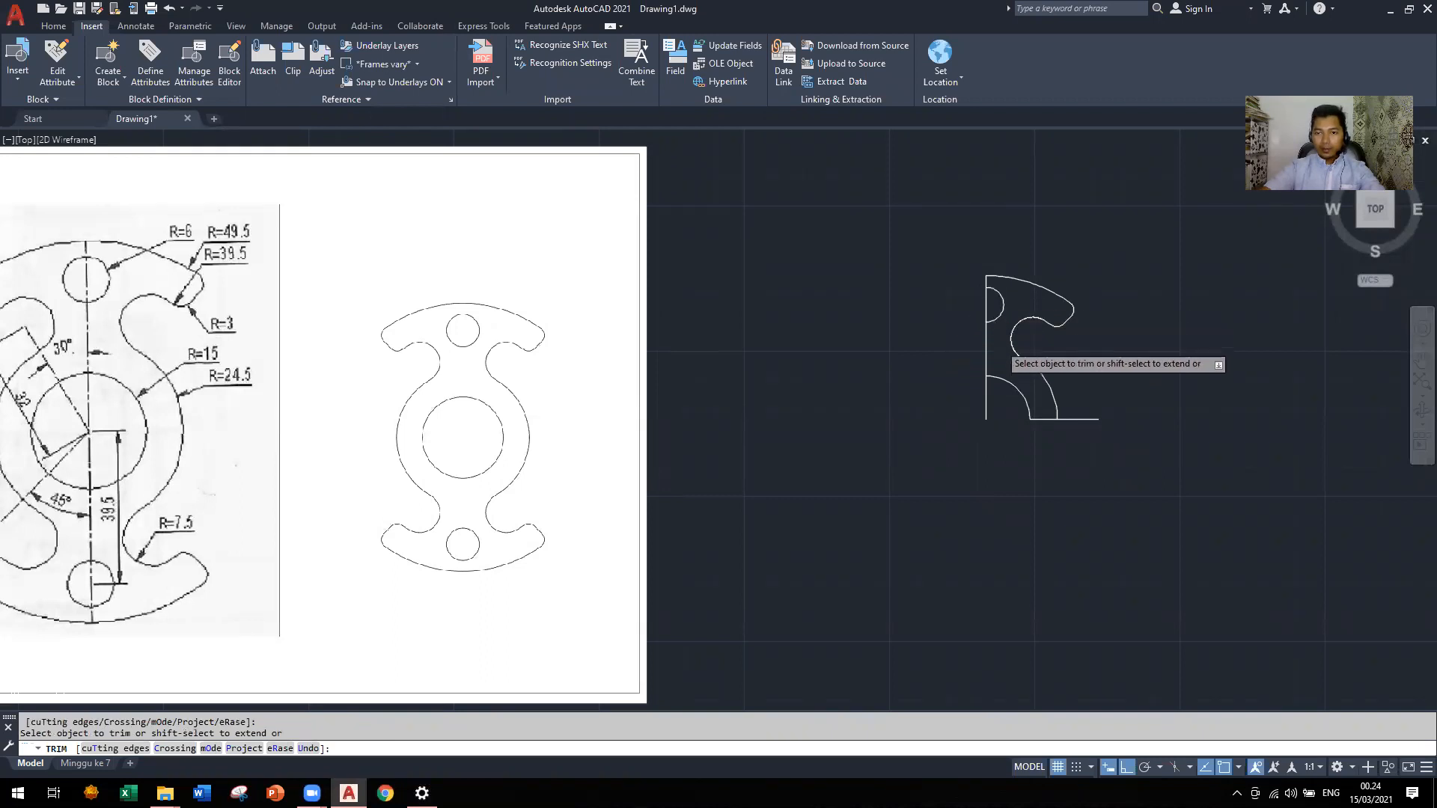
click(986, 302)
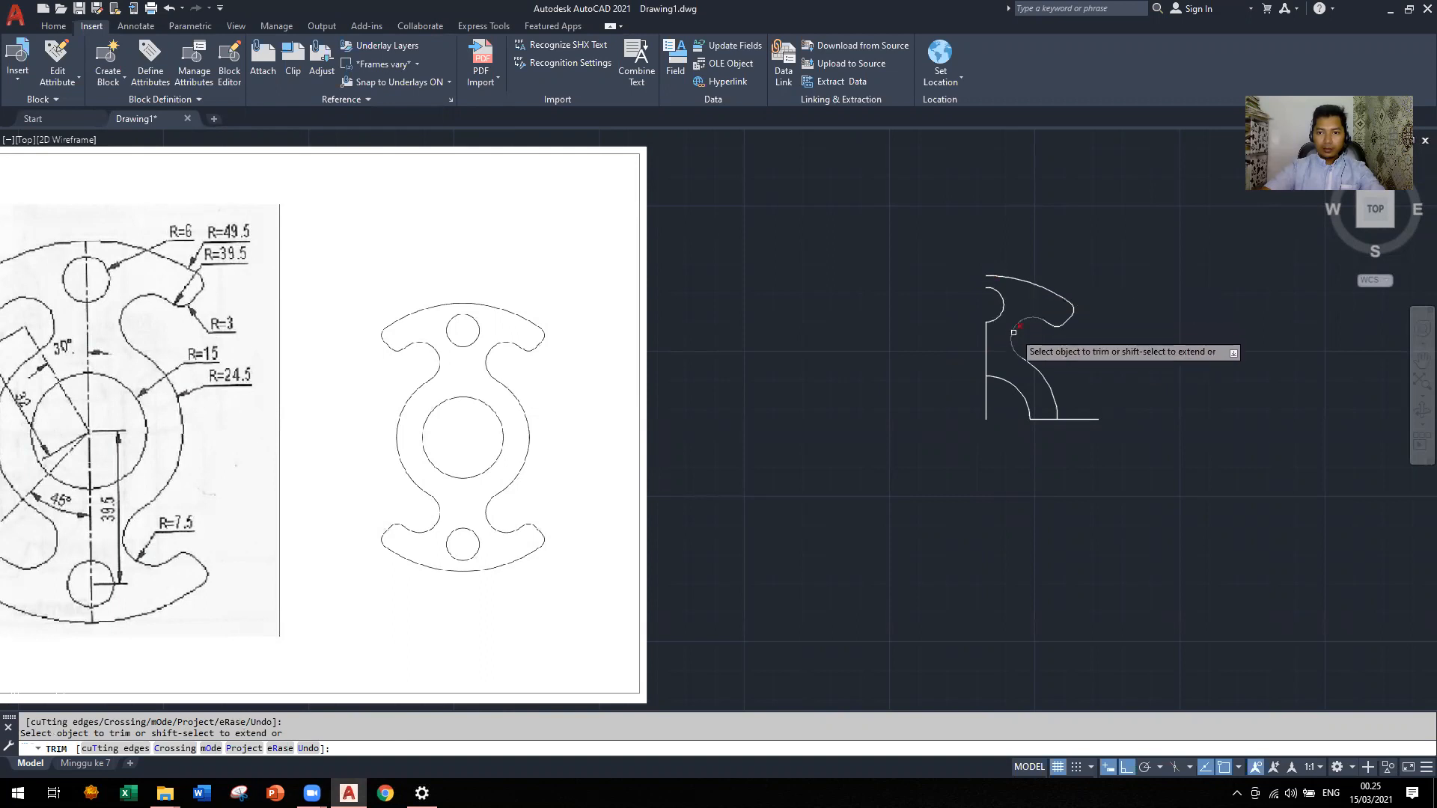
click(987, 354)
click(988, 401)
click(1049, 420)
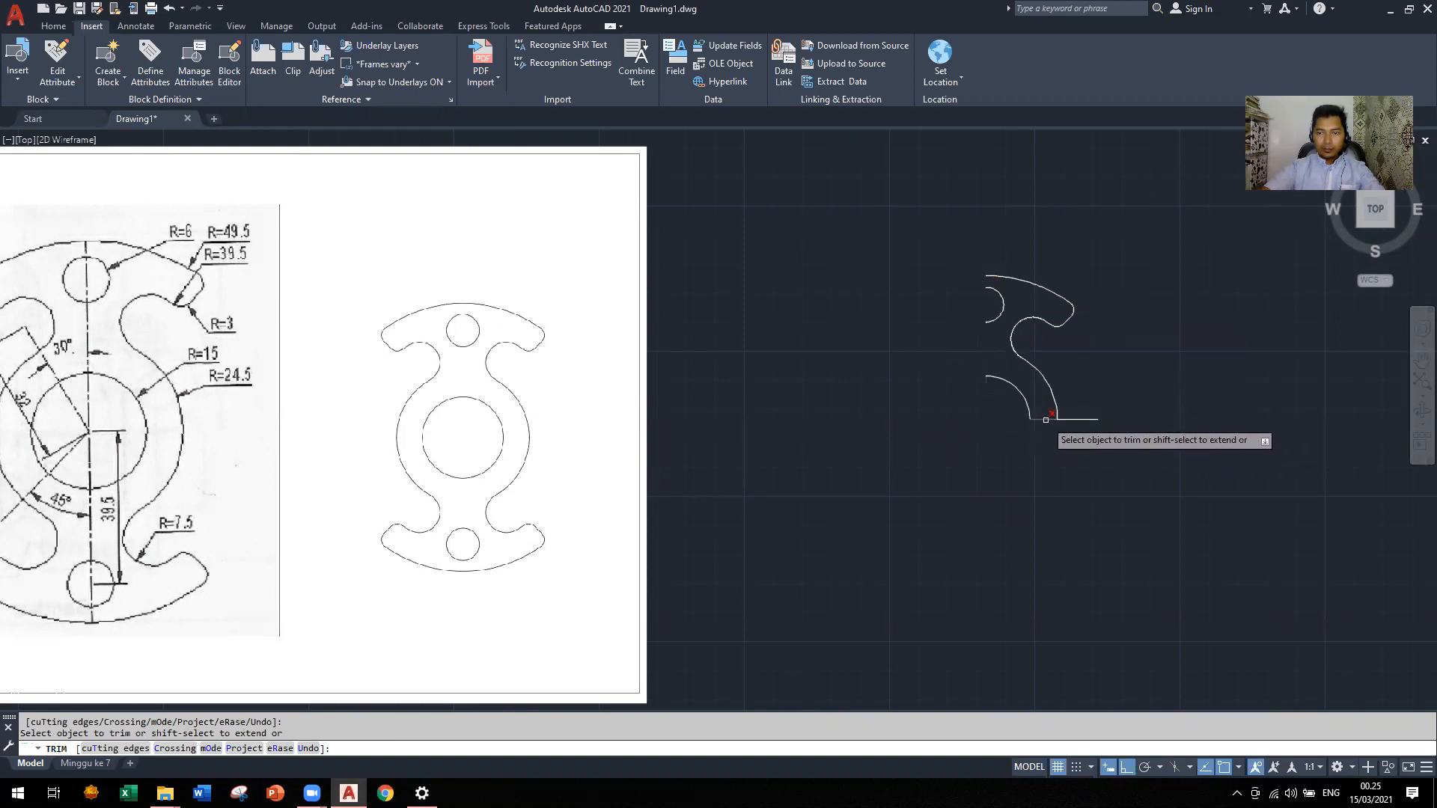
click(1082, 419)
key(Escape)
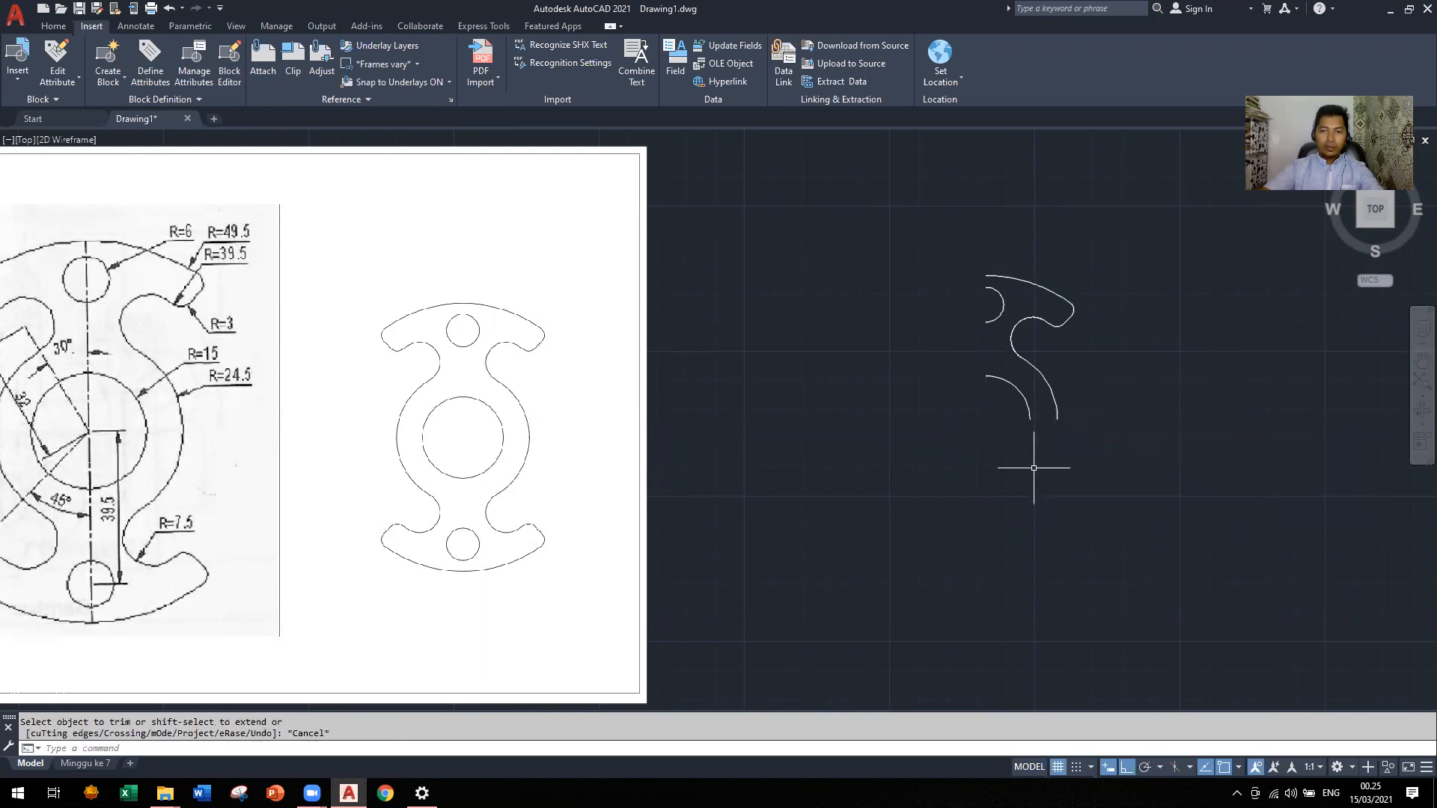
Mirror the window-selected half outline about the vertical line through the arc ends, keeping the originals
click(960, 240)
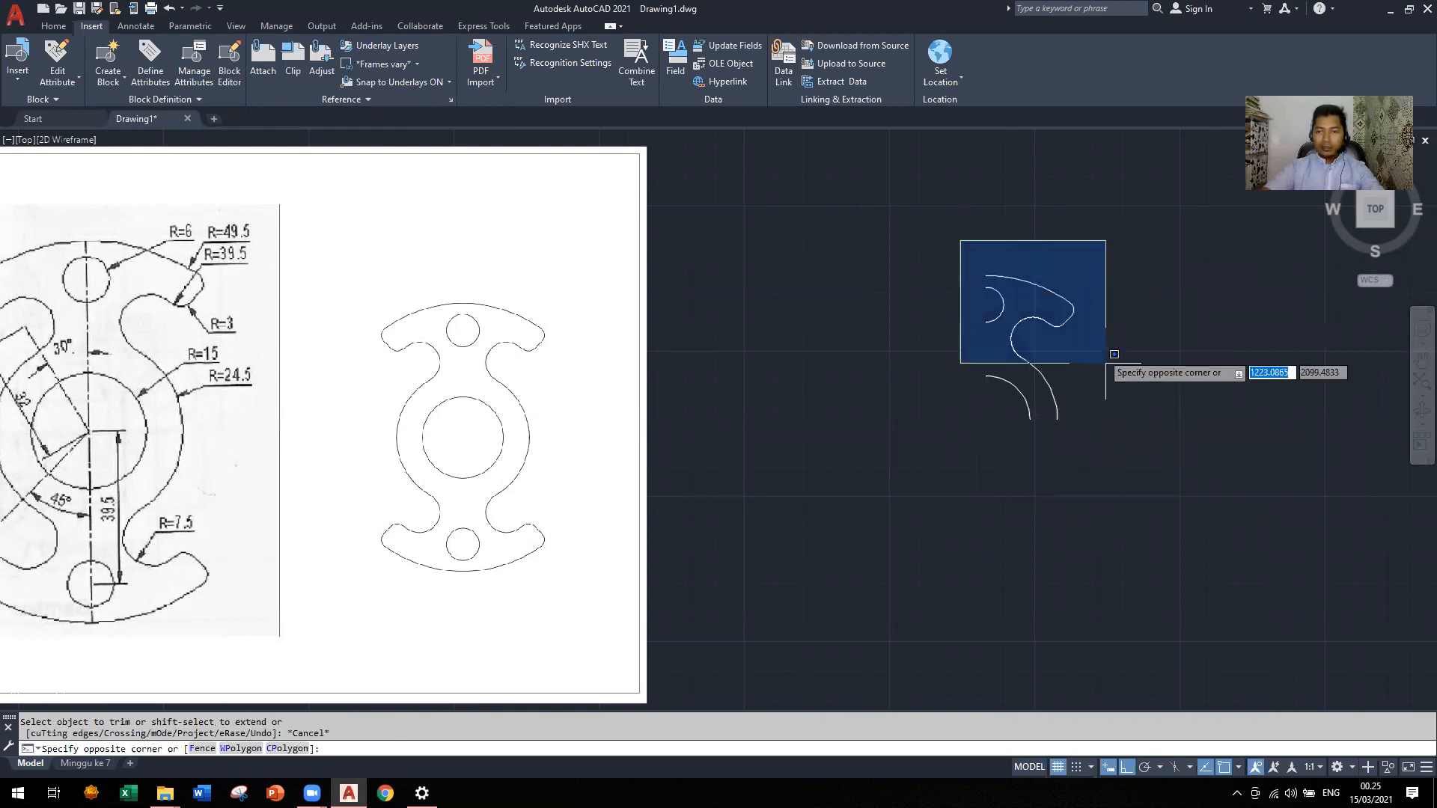
click(1116, 453)
text(MI)
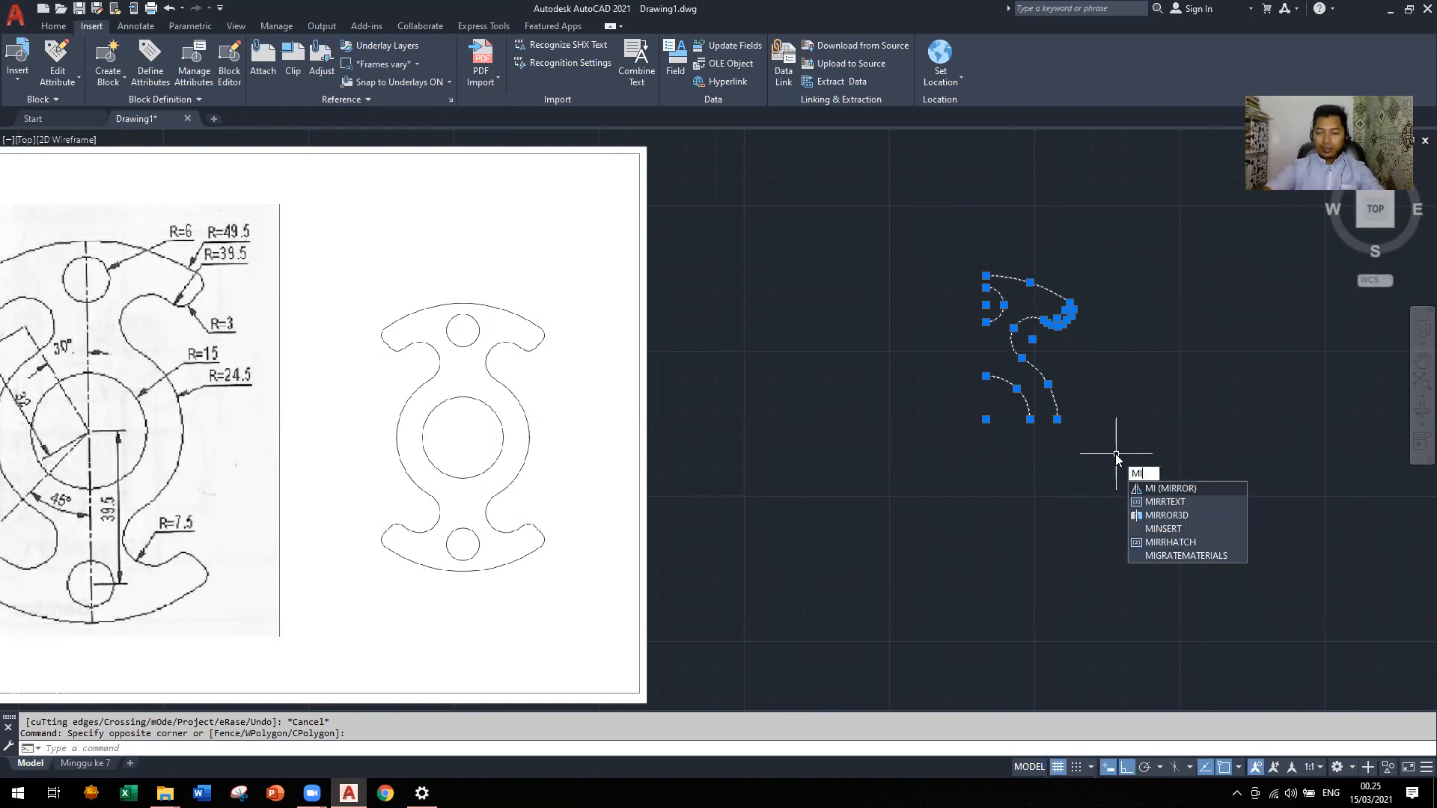
key(Return)
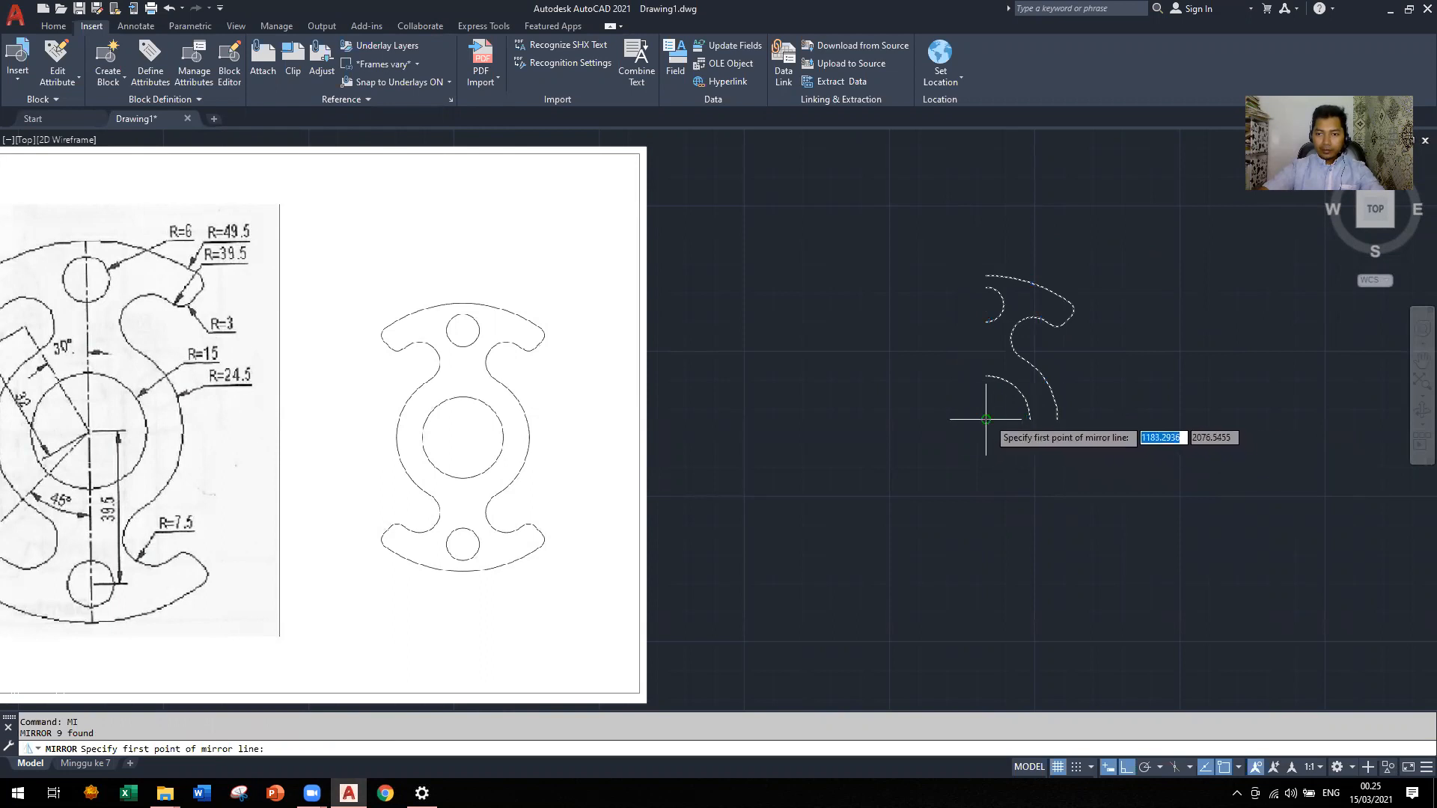
click(986, 419)
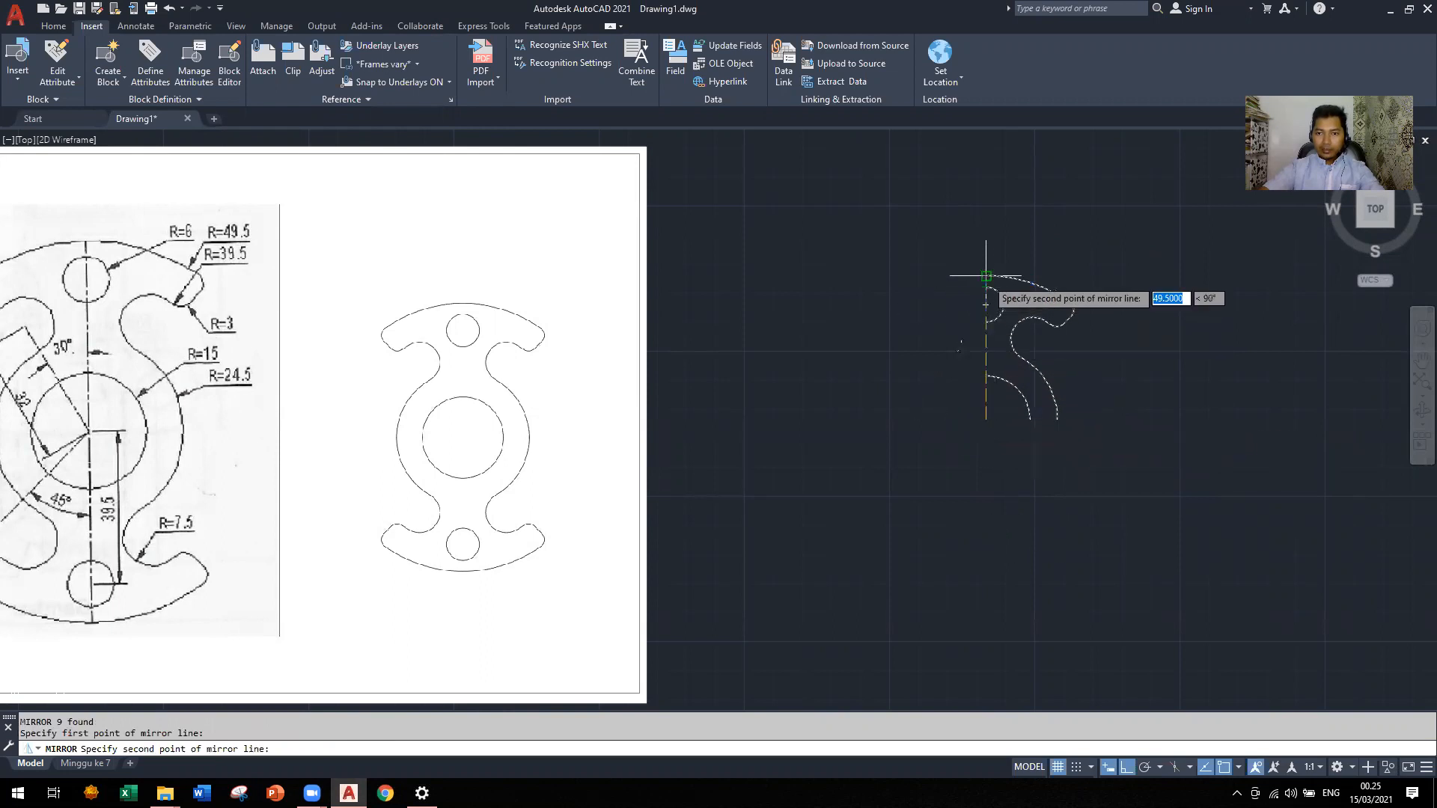
click(986, 276)
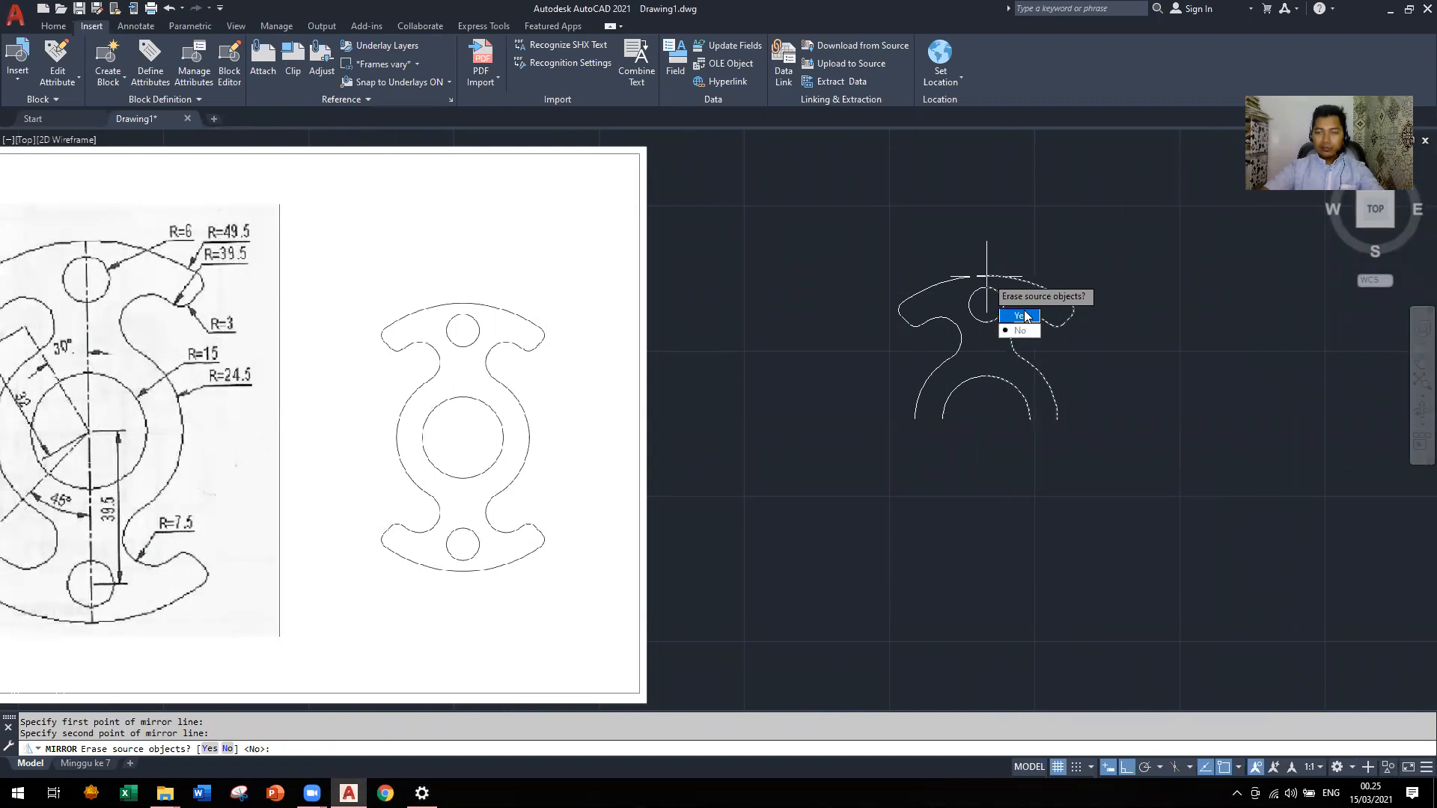
key(Up)
key(Down)
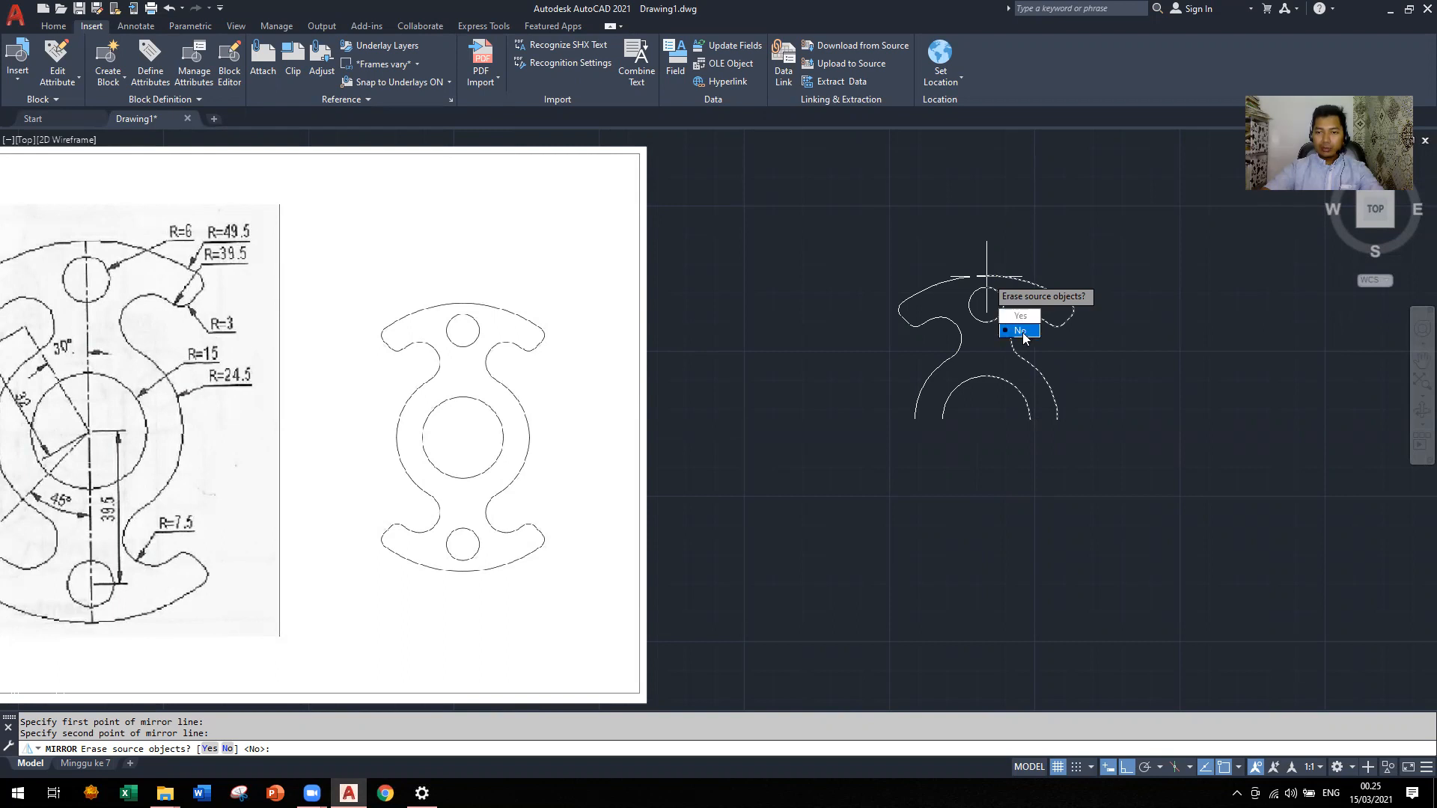
key(Return)
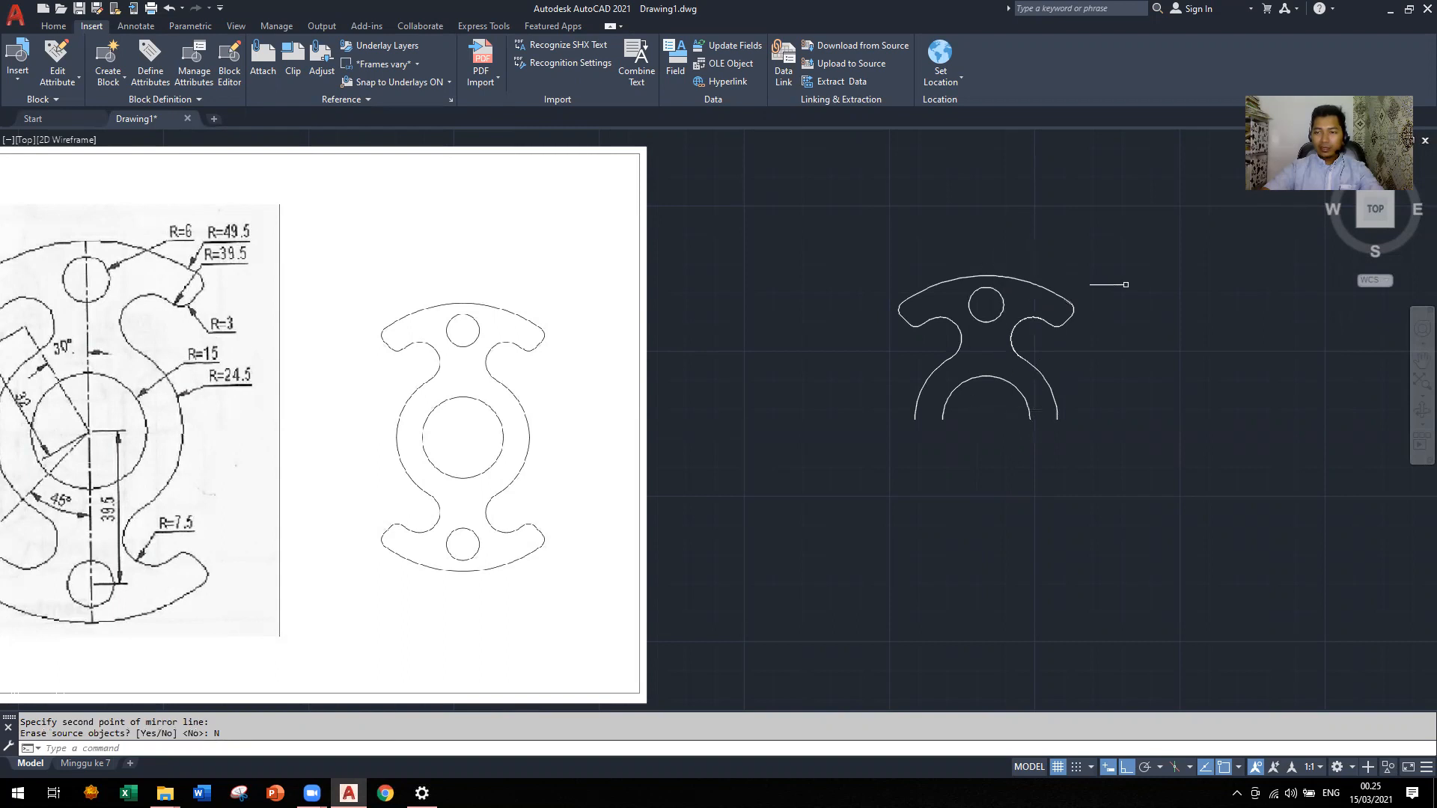
Mirror the upper half of the plate about the horizontal axis, keeping the original
click(877, 444)
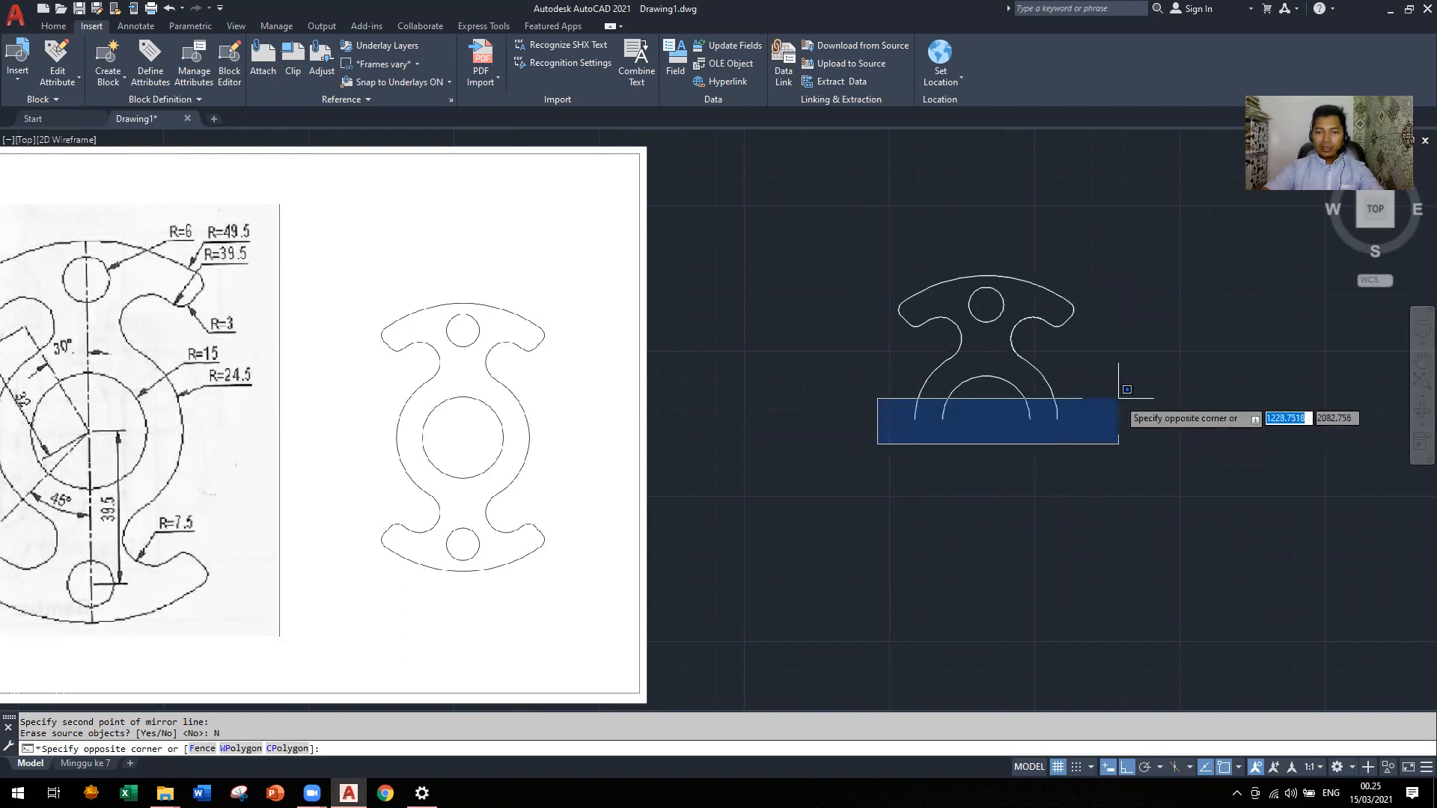
click(1108, 241)
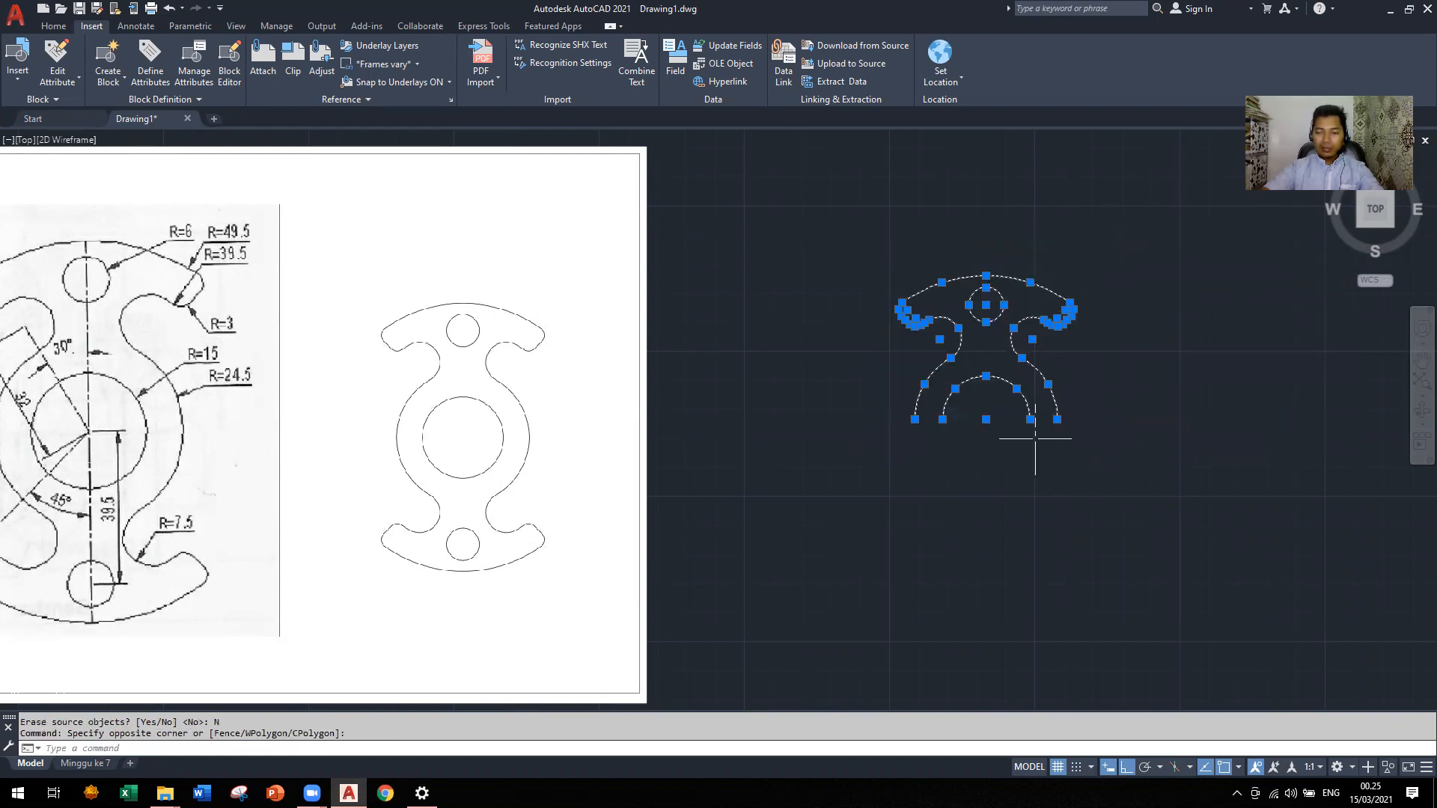
text(mi)
key(Return)
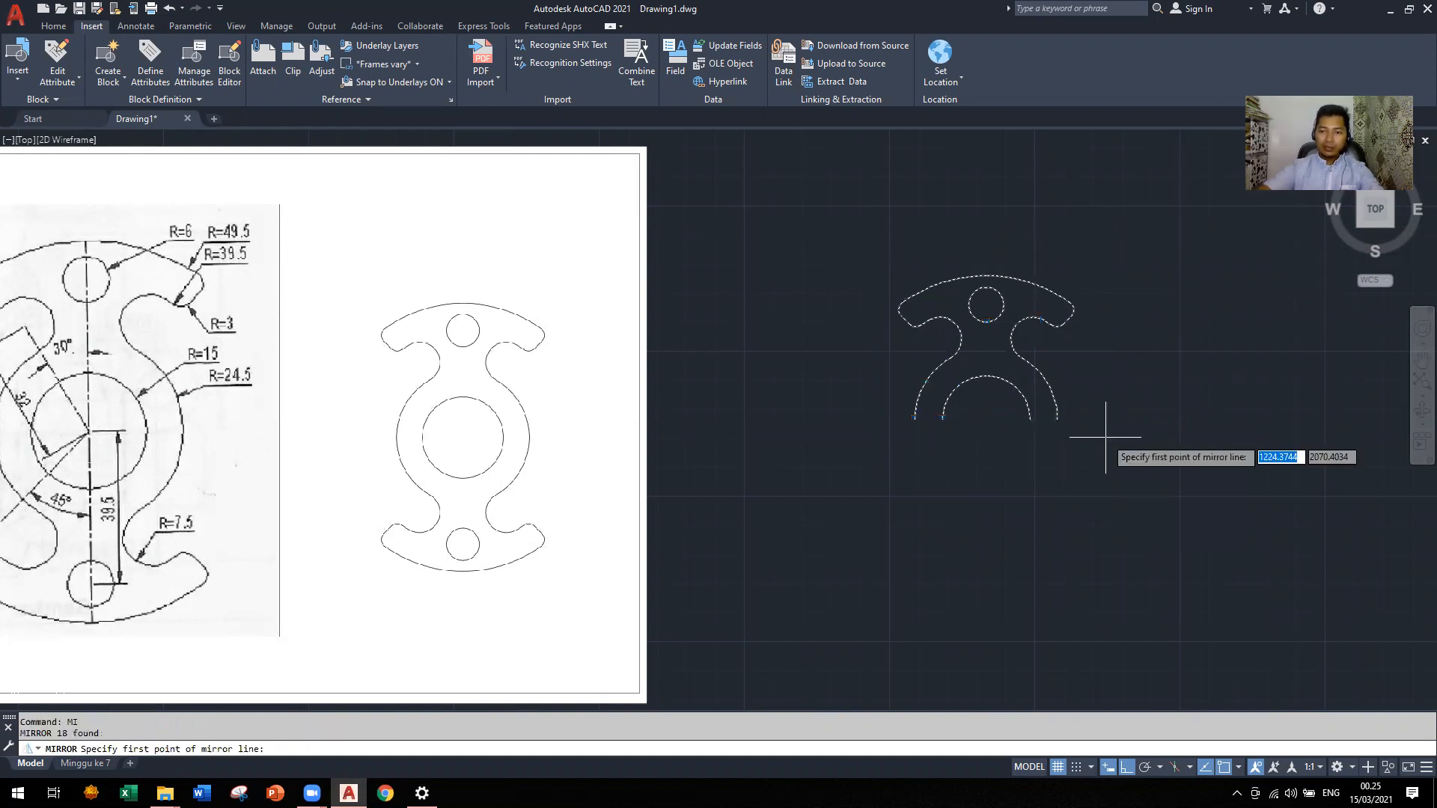
click(1032, 419)
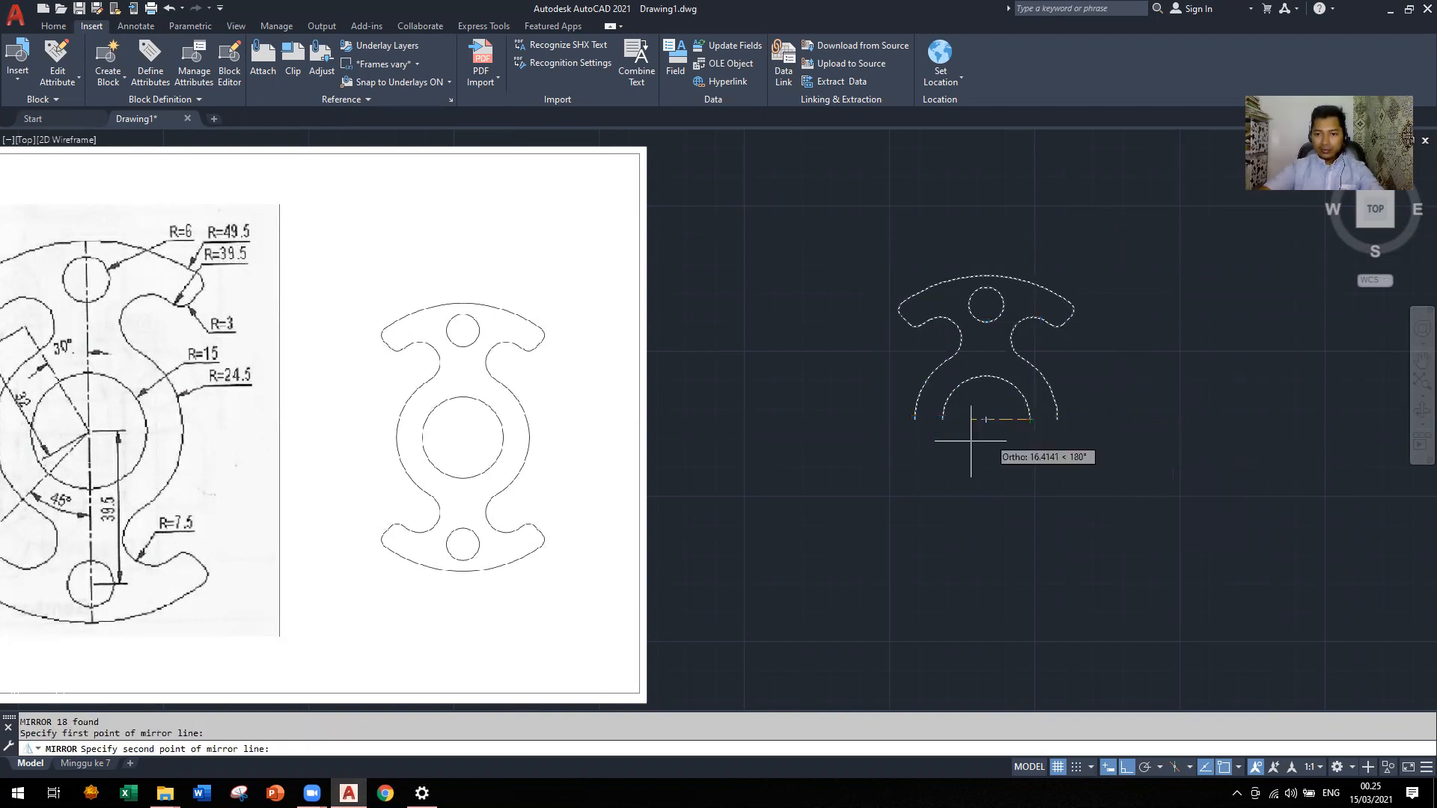
click(943, 419)
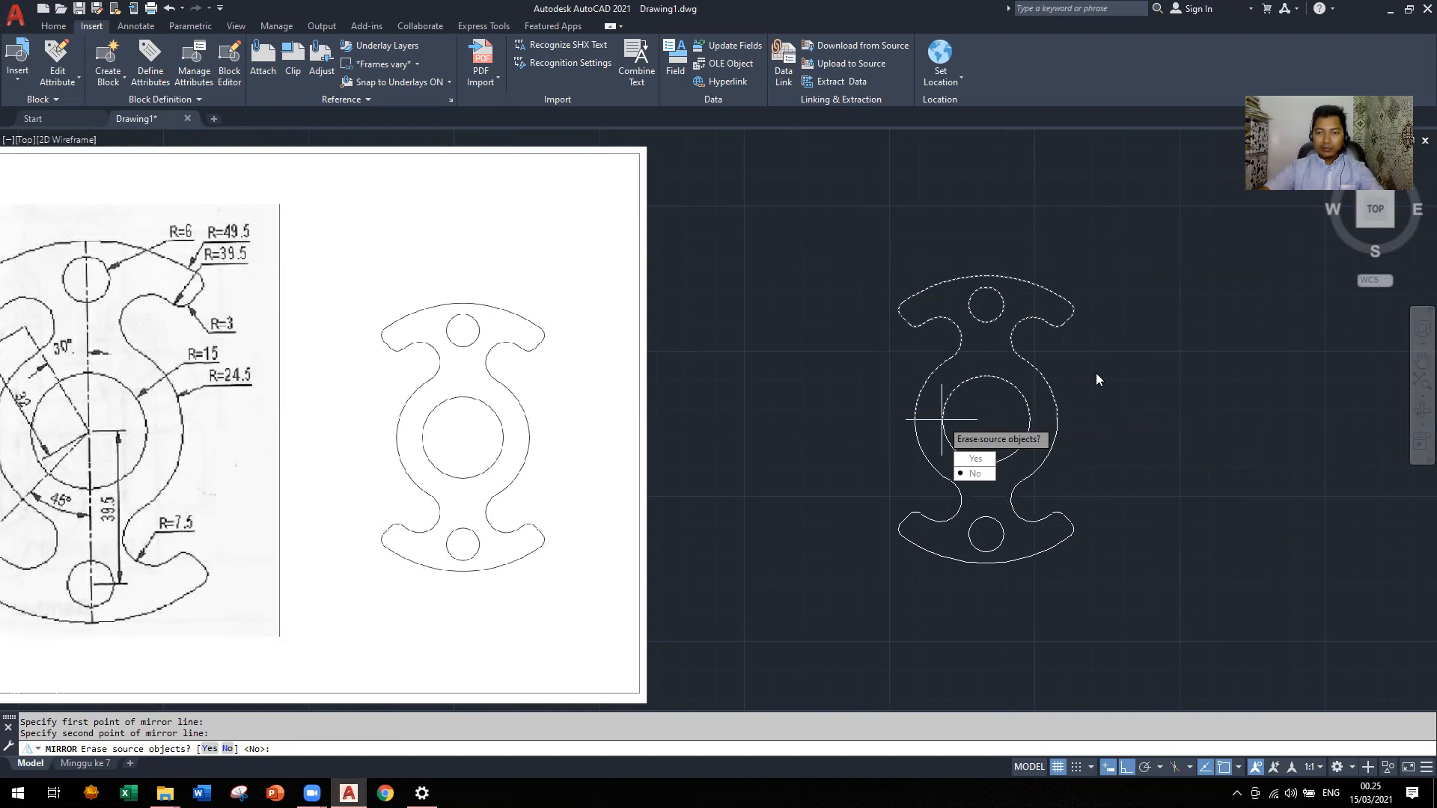
key(Return)
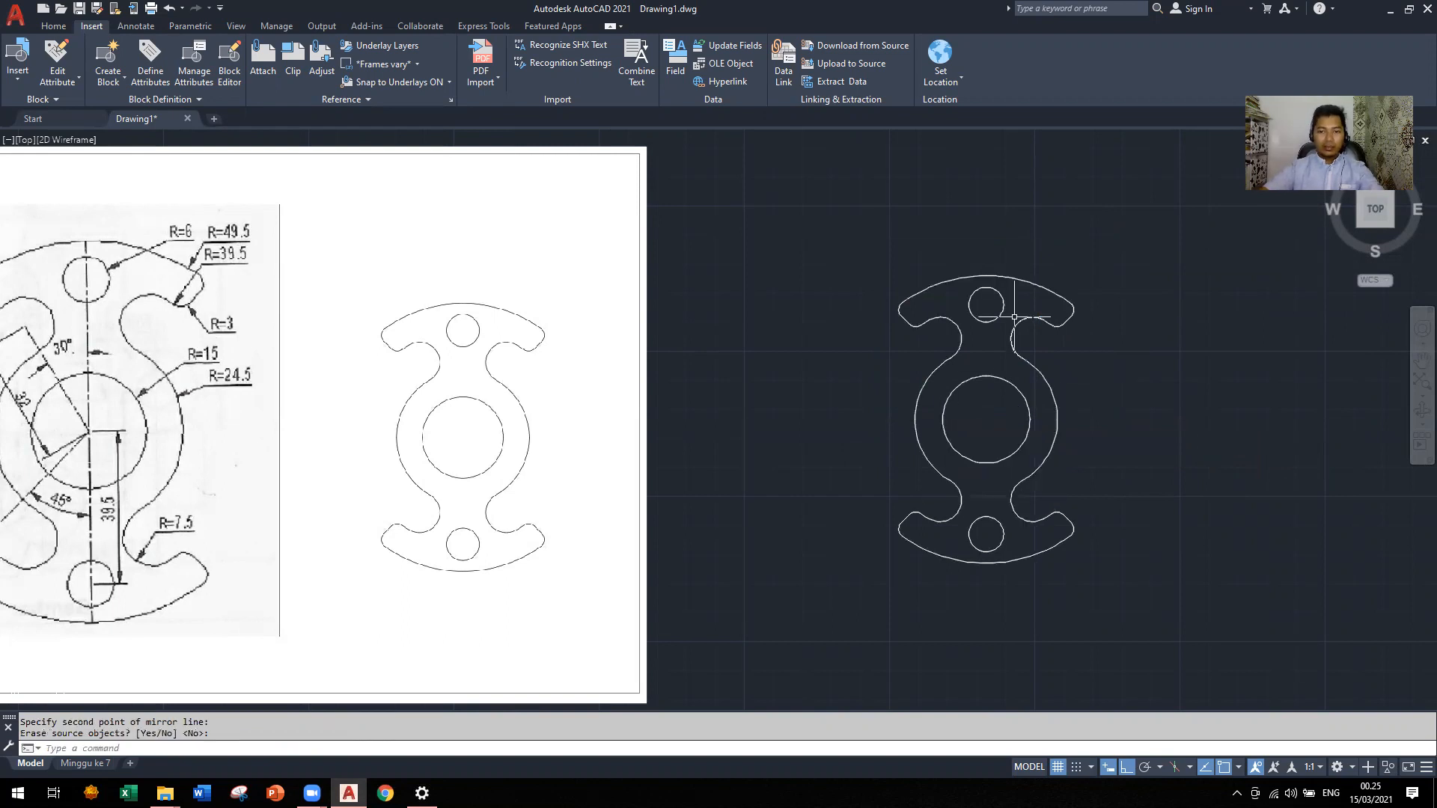
Drag the finished plate by its centre grip beside the other plates, then undo the stretch
scroll(1087, 317, down, 4)
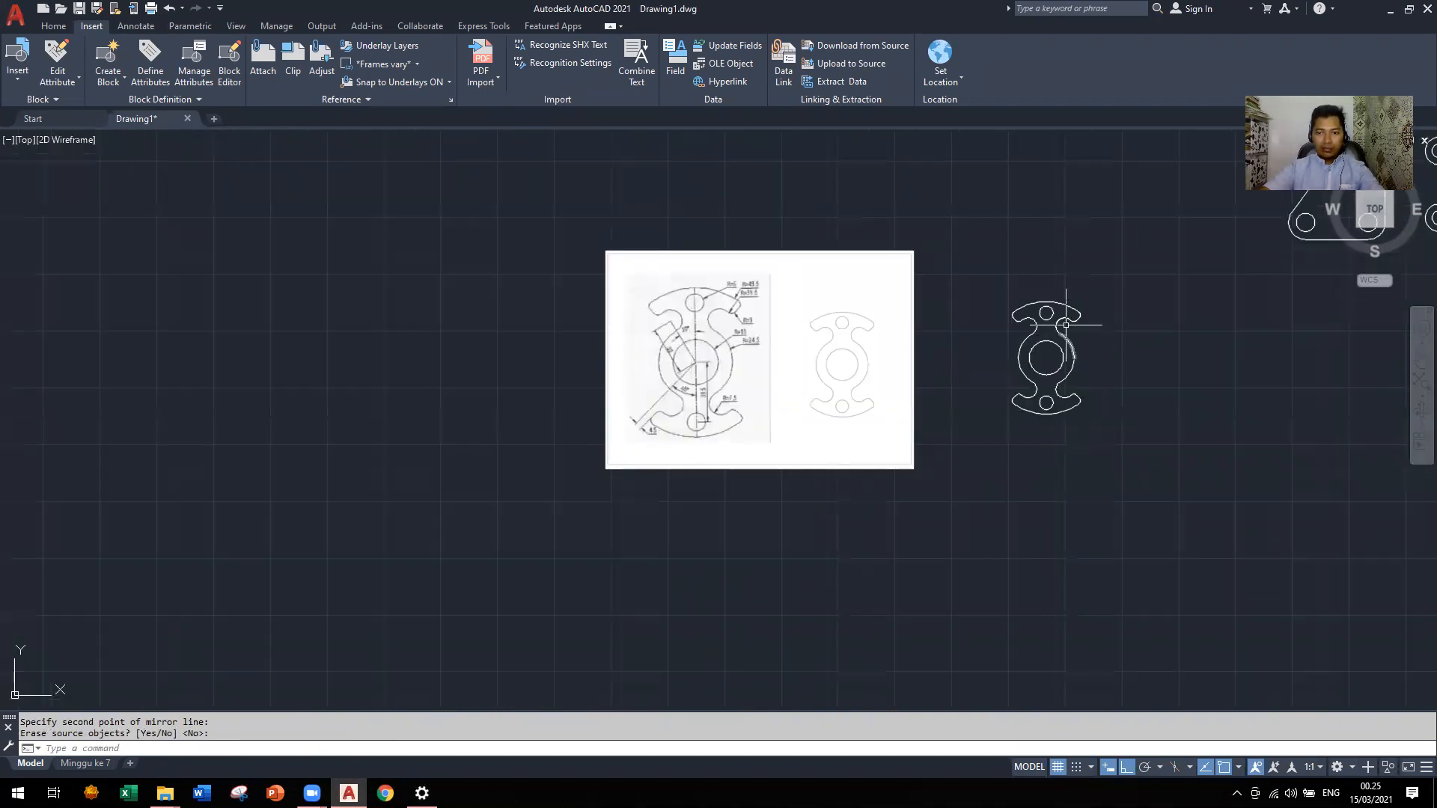
click(999, 283)
click(1079, 434)
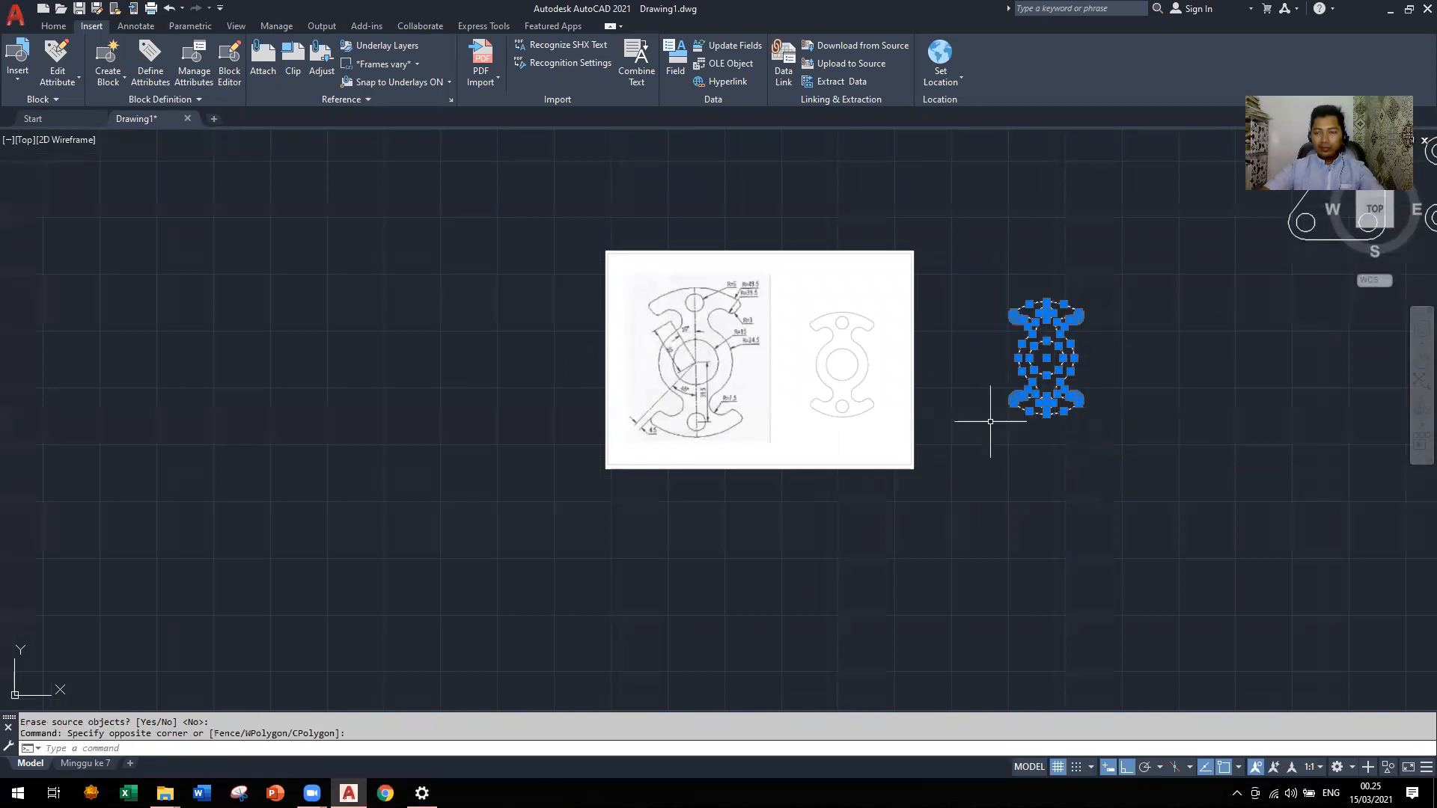
scroll(512, 516, down, 4)
scroll(758, 470, up, 6)
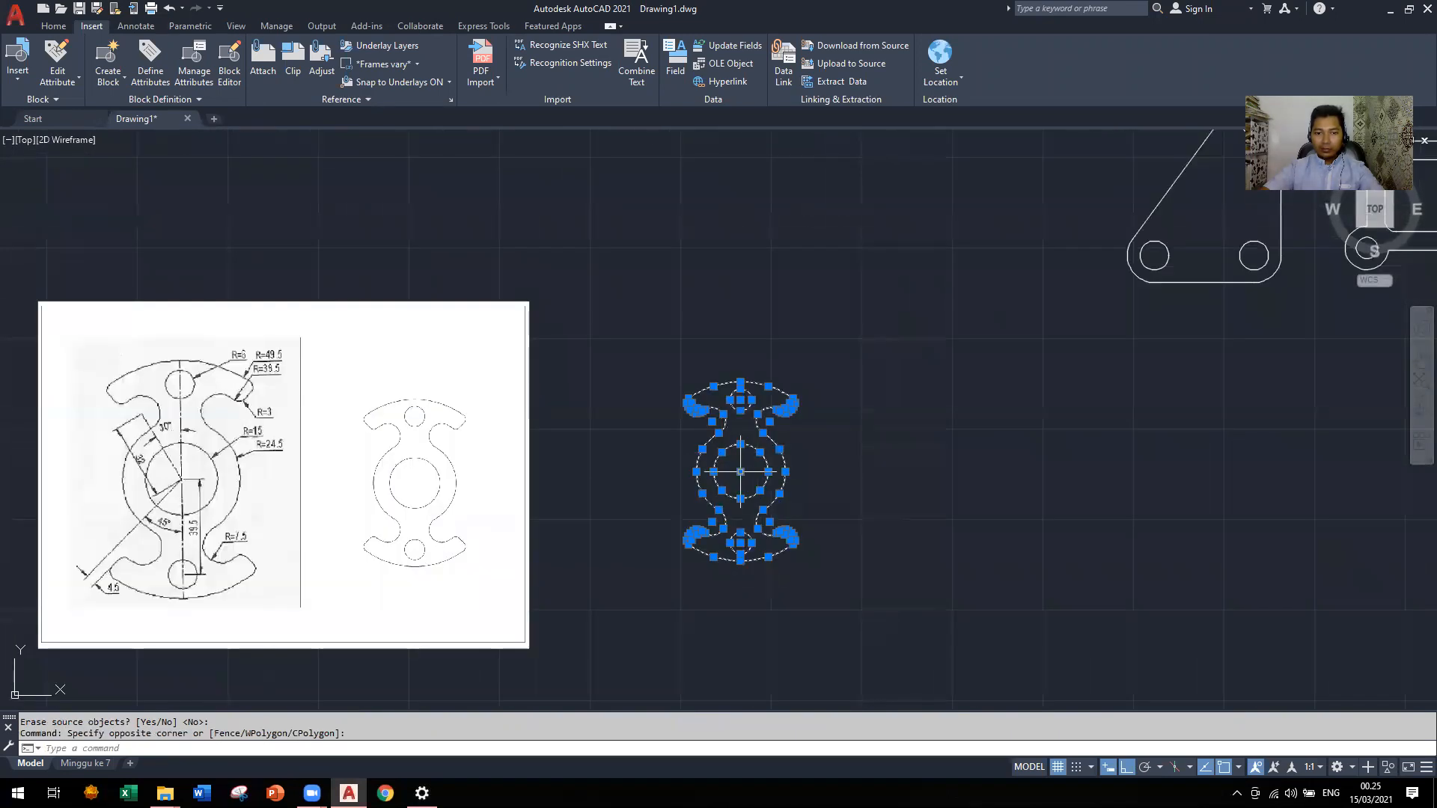
click(740, 471)
scroll(572, 491, down, 3)
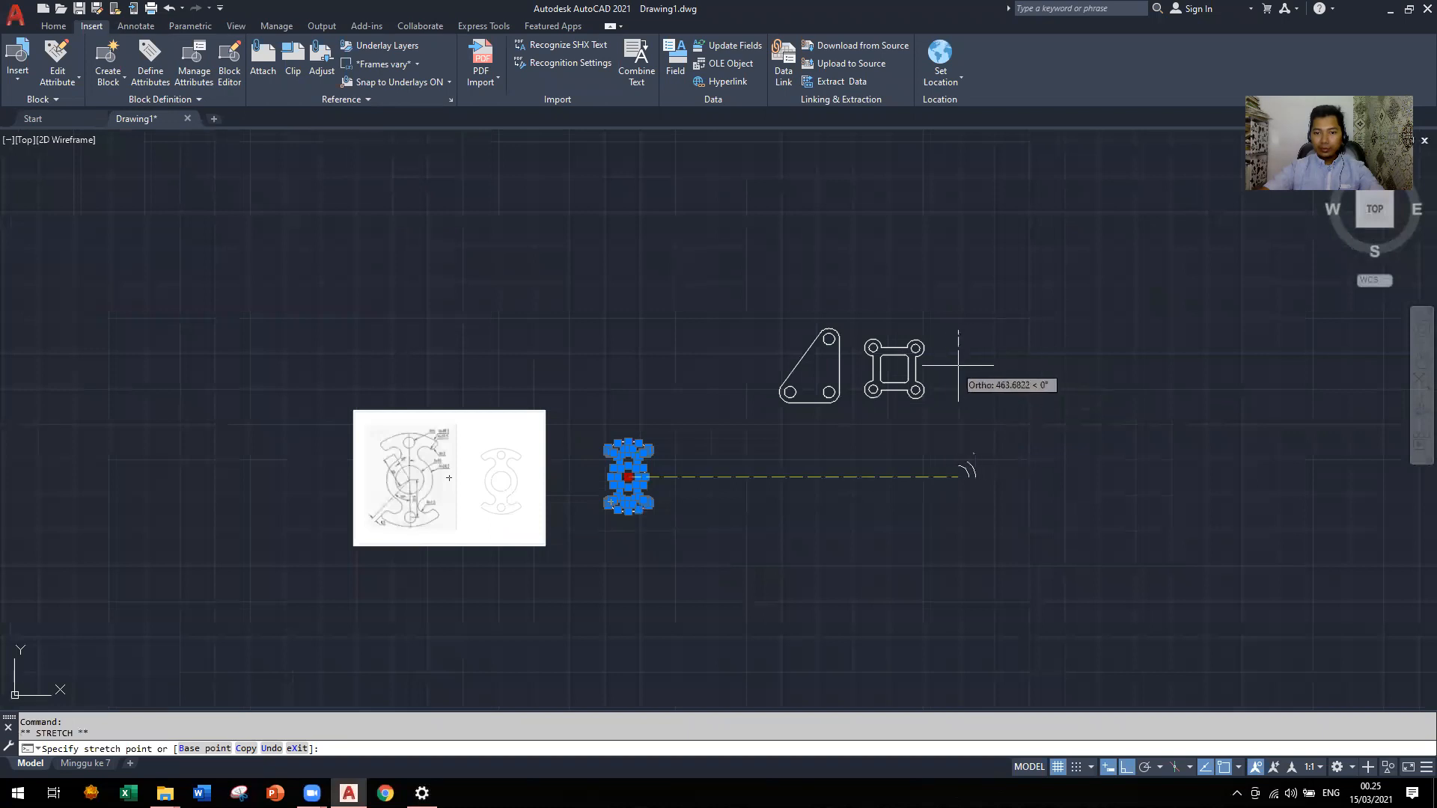
click(1127, 768)
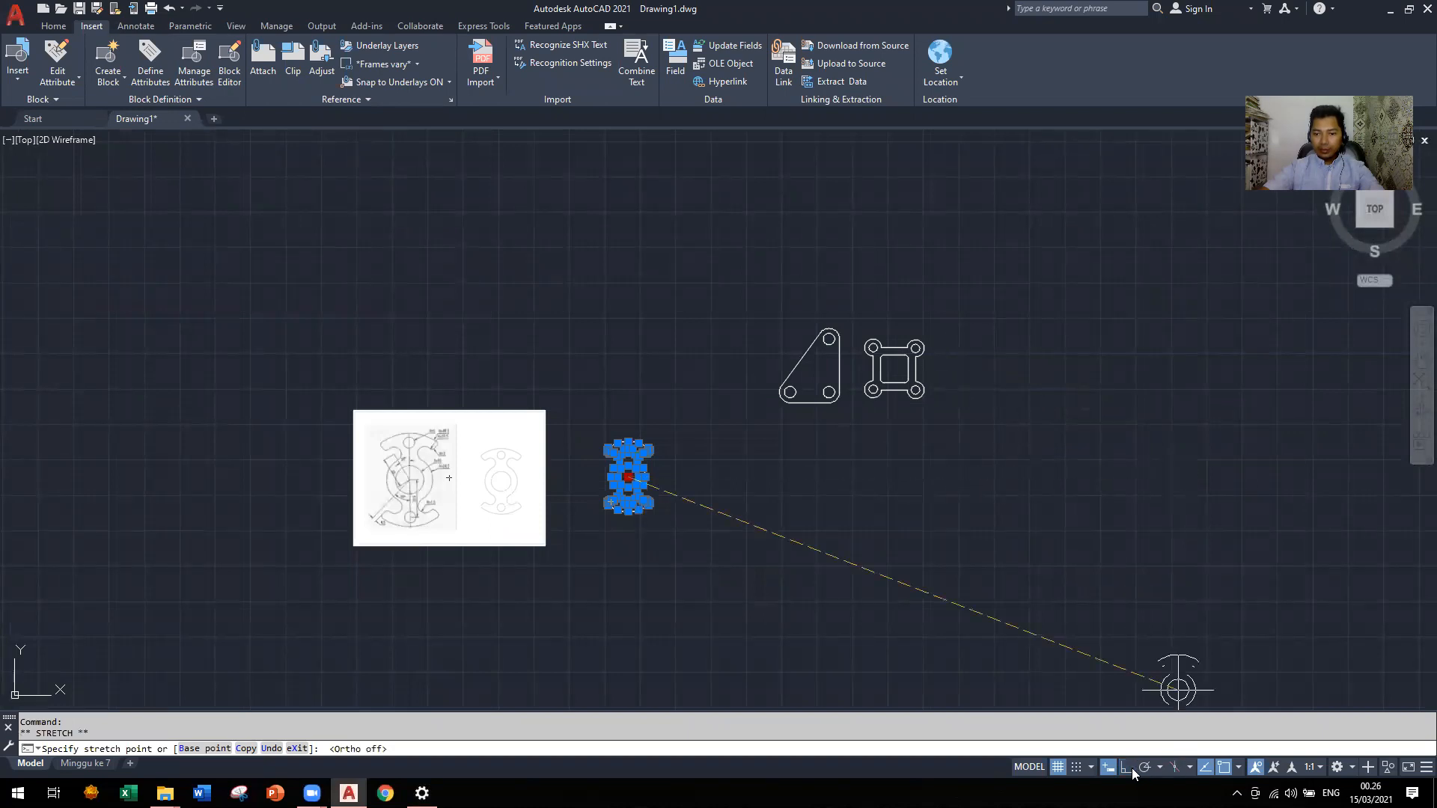
click(975, 378)
scroll(987, 372, up, 4)
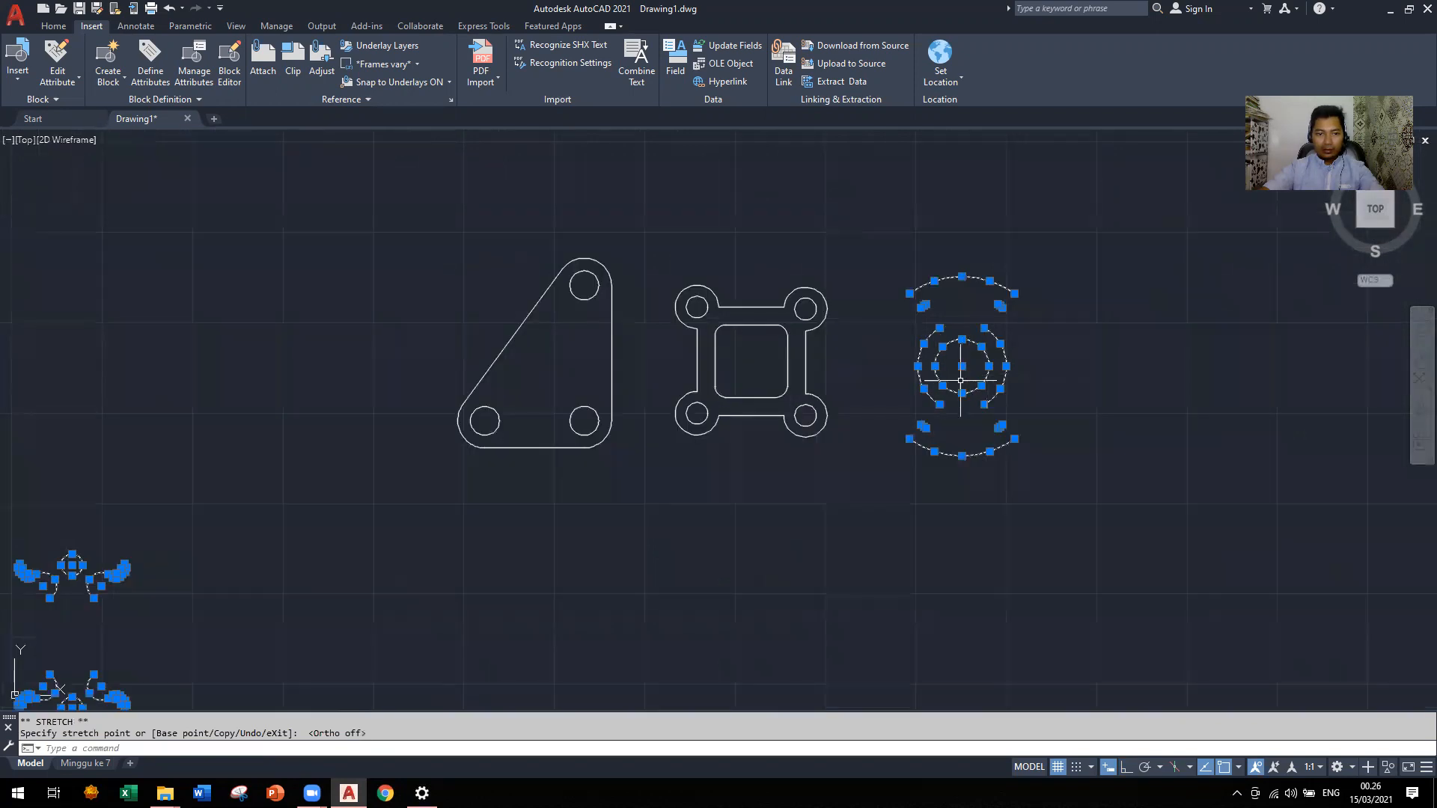
mouse_move(981, 387)
key(ctrl+z)
key(Escape)
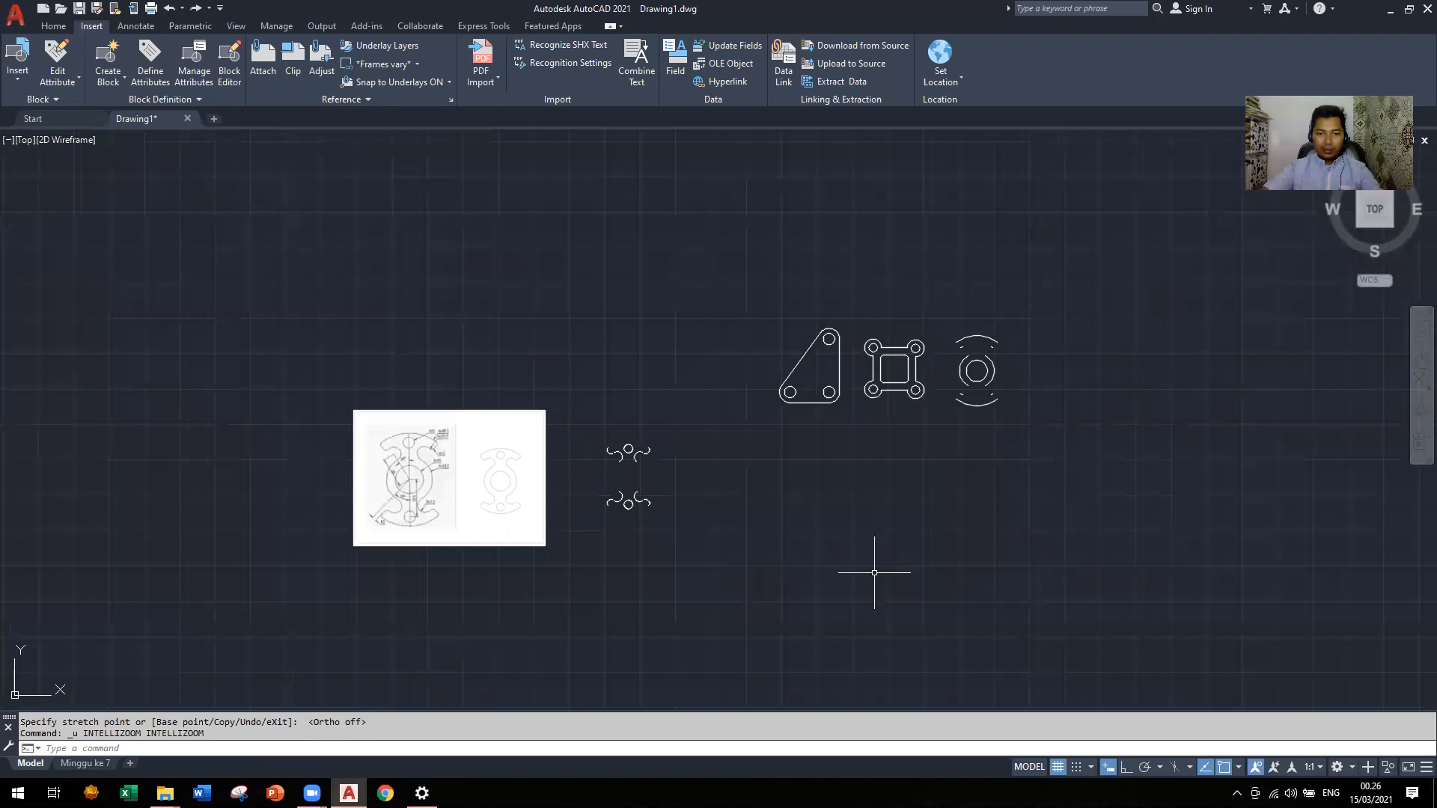
key(ctrl+z)
Move the whole part beside the square plate and delete the old reference image
click(588, 414)
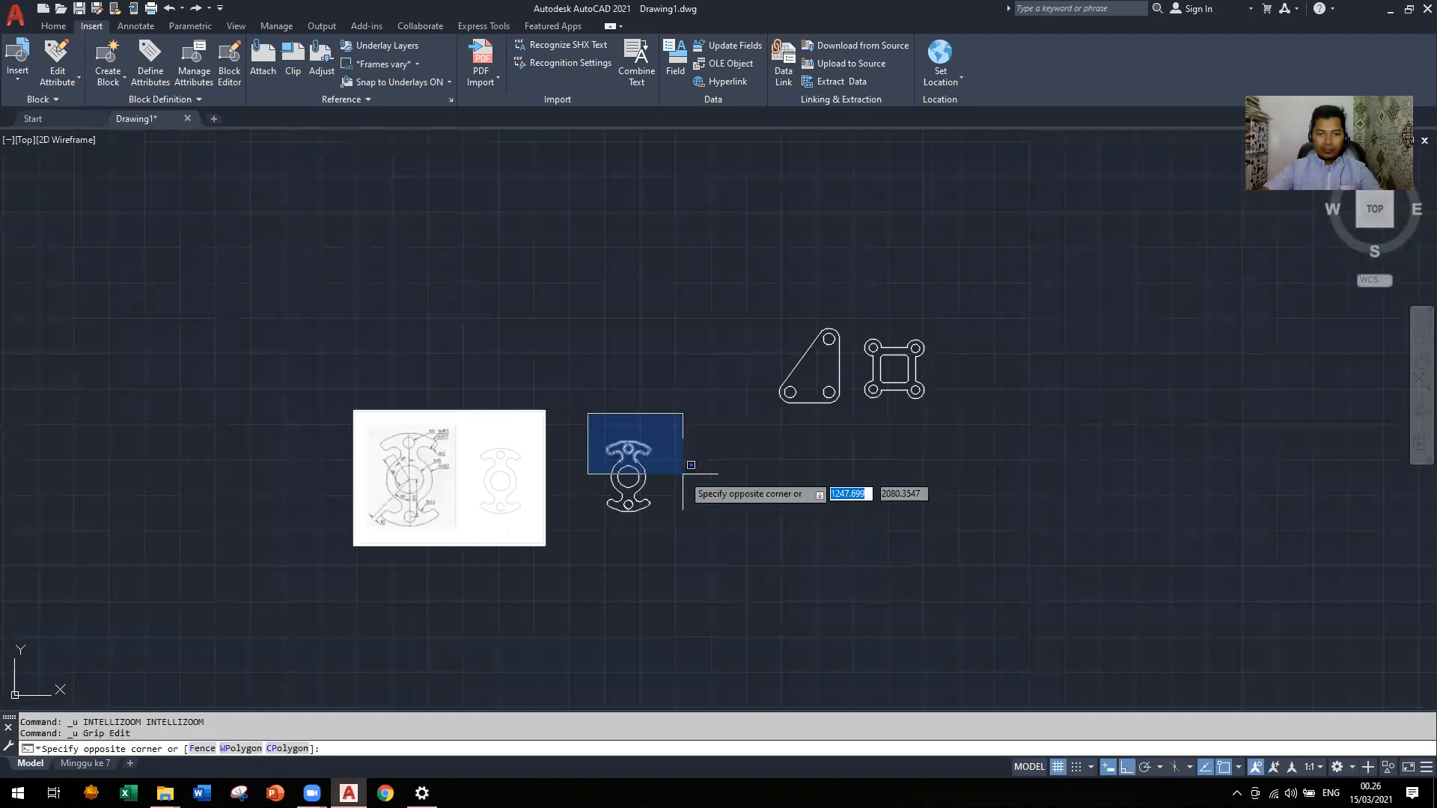
click(725, 581)
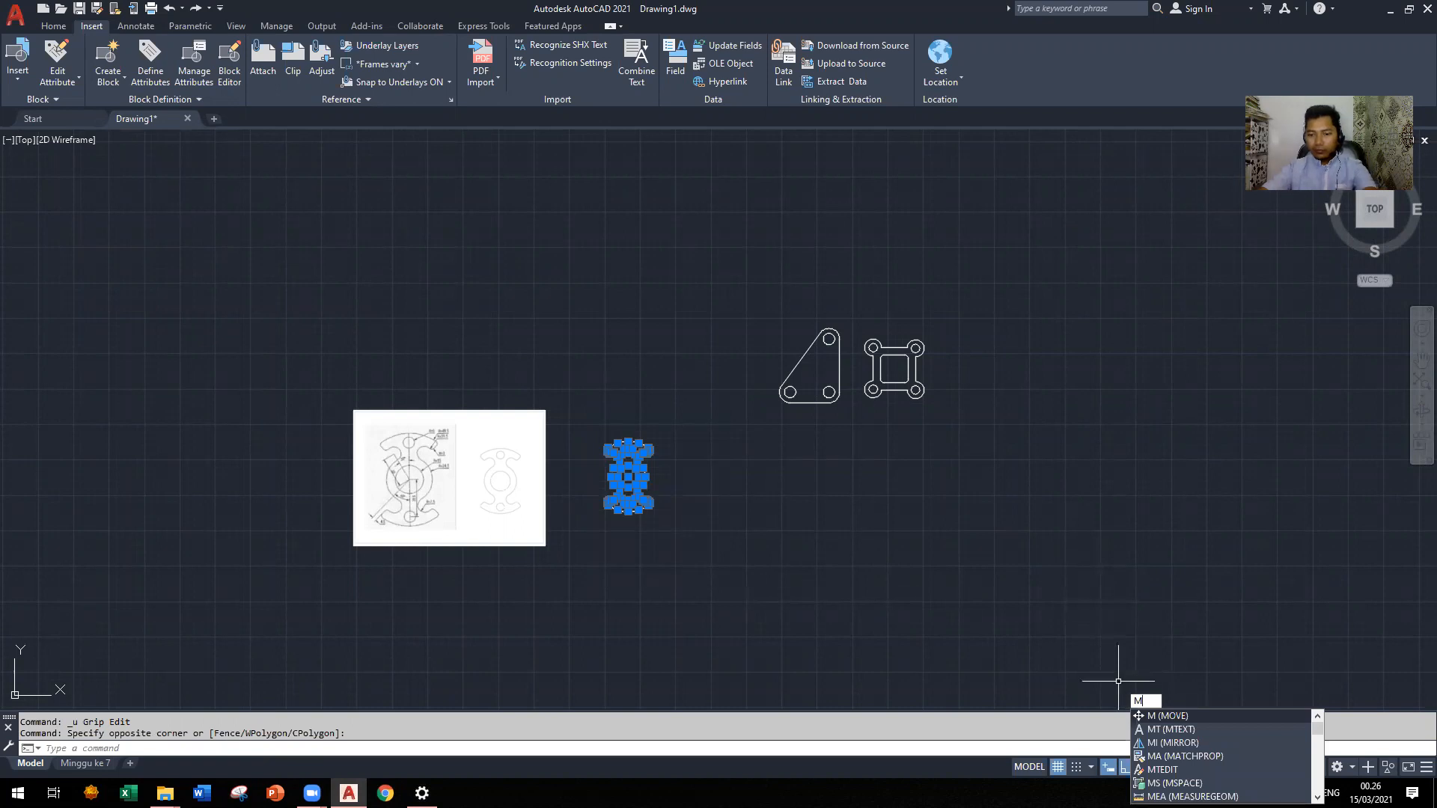
key(Return)
click(629, 477)
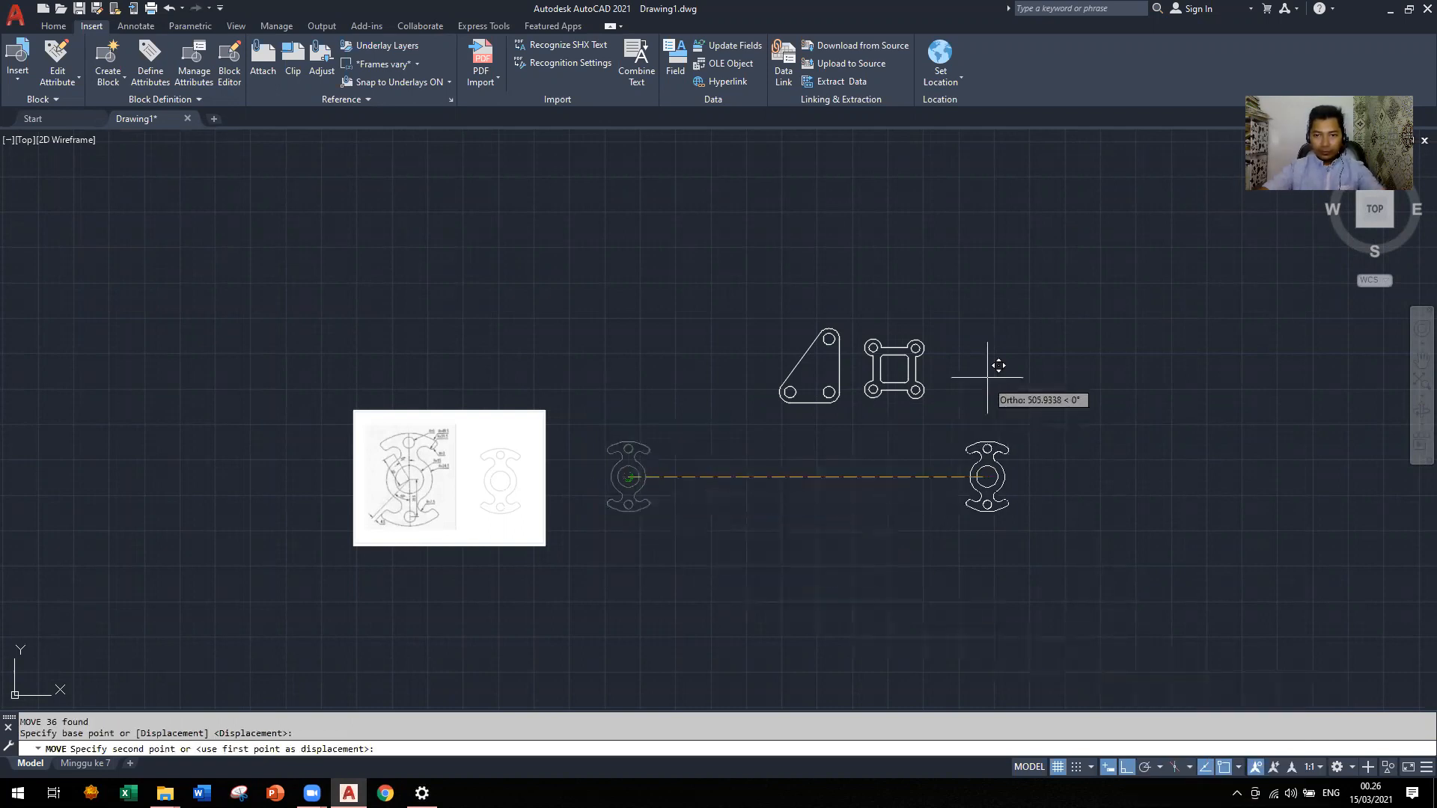
click(1128, 769)
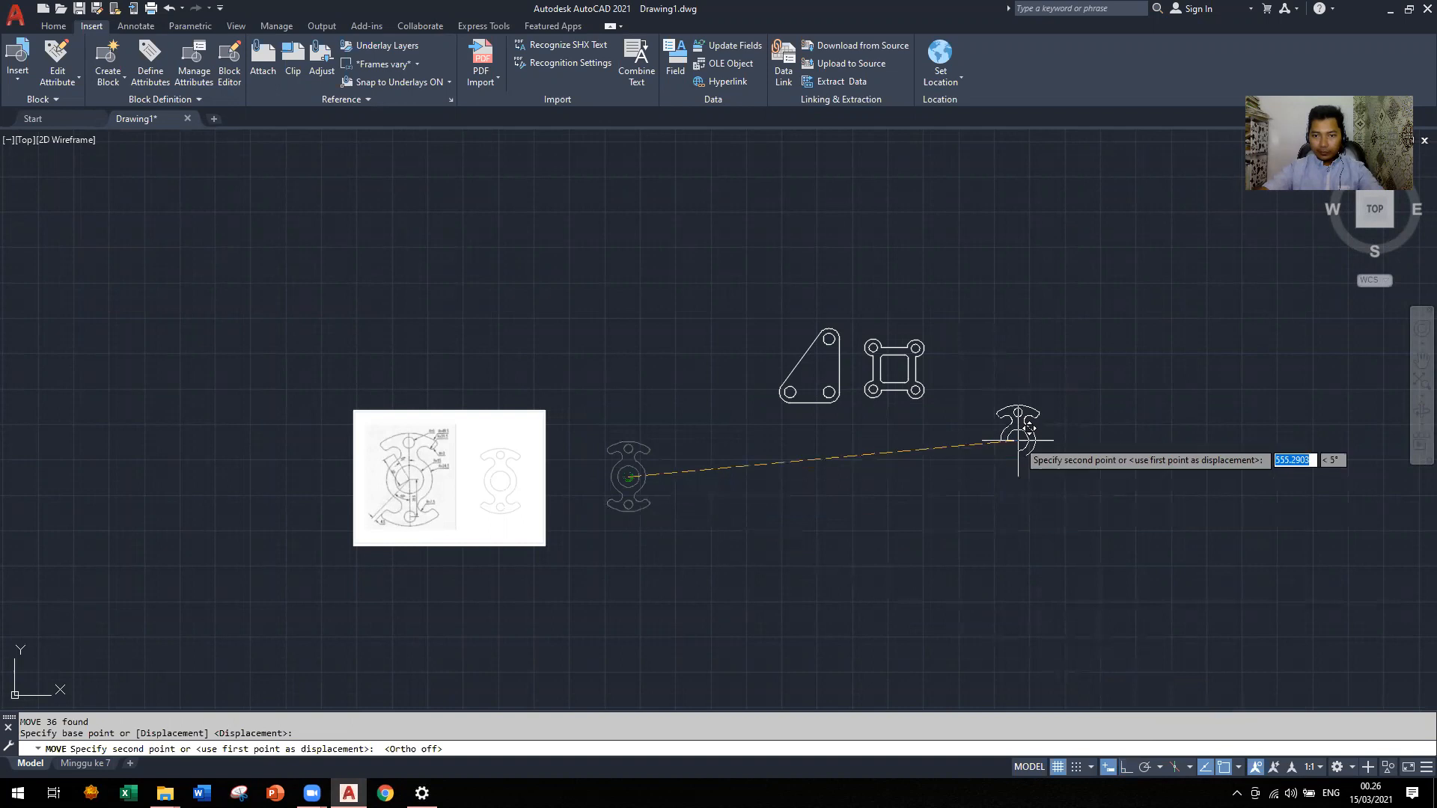
click(967, 369)
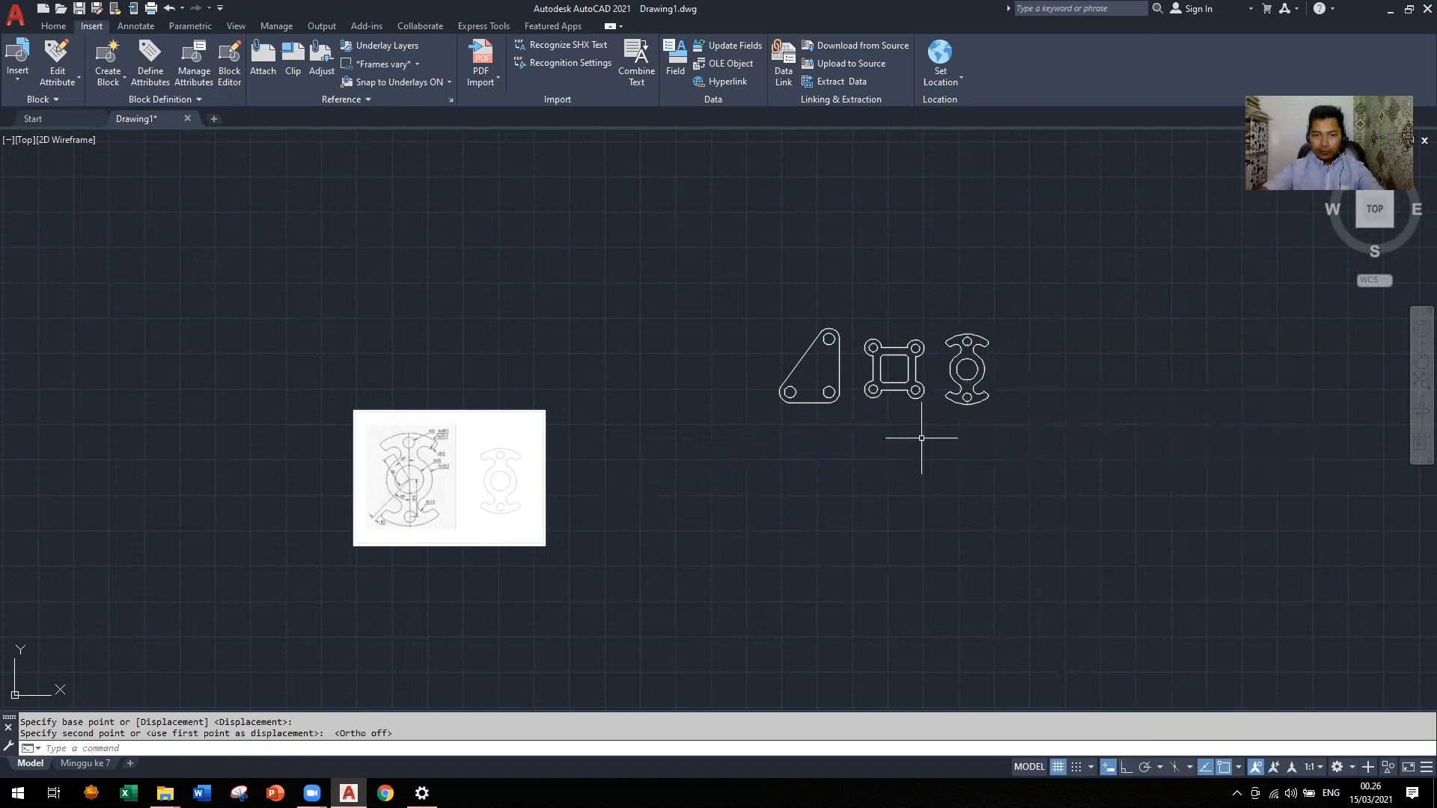
click(519, 410)
key(Delete)
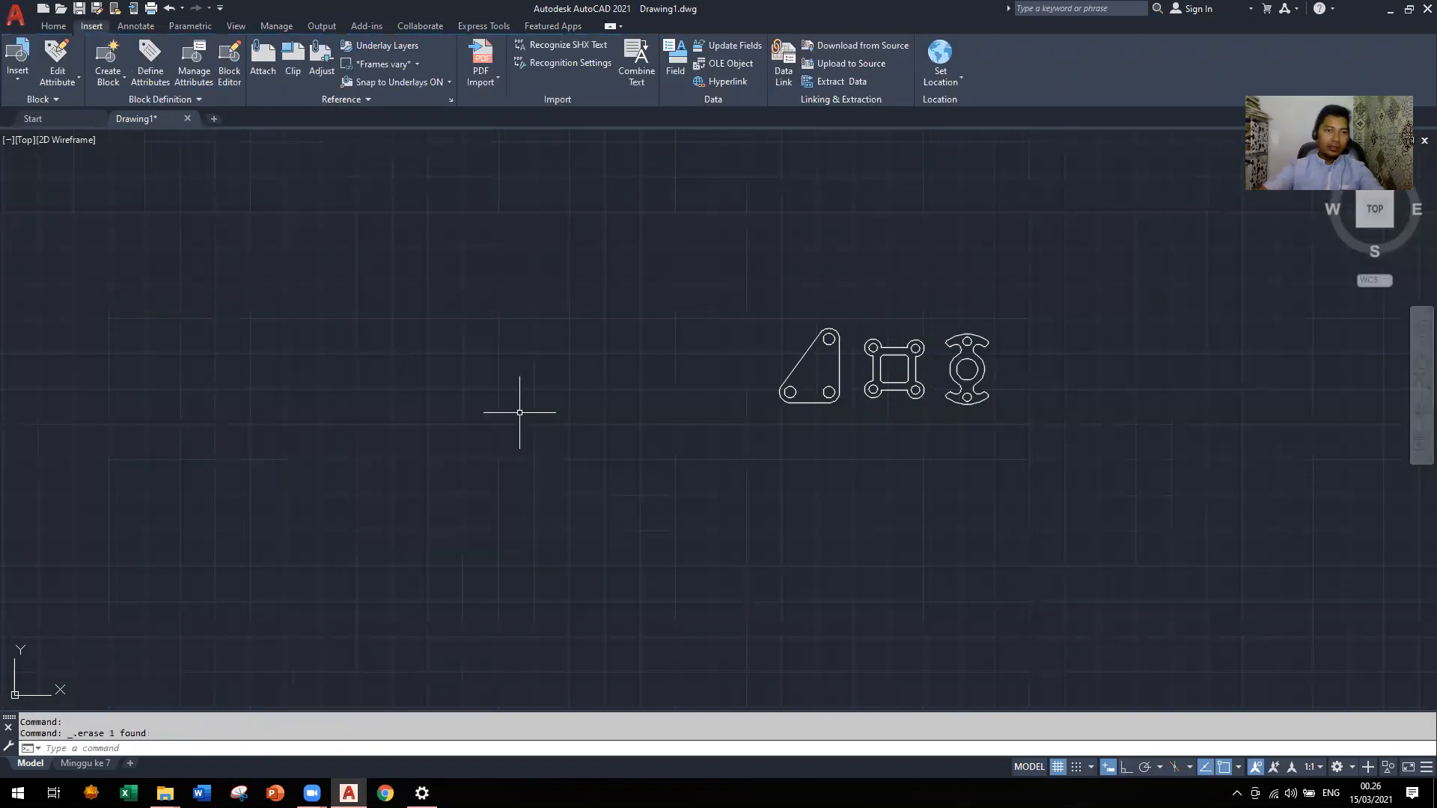
Attach Praktikum 2D-Gambar 4_001 at scale 1 and place it in the drawing
click(261, 60)
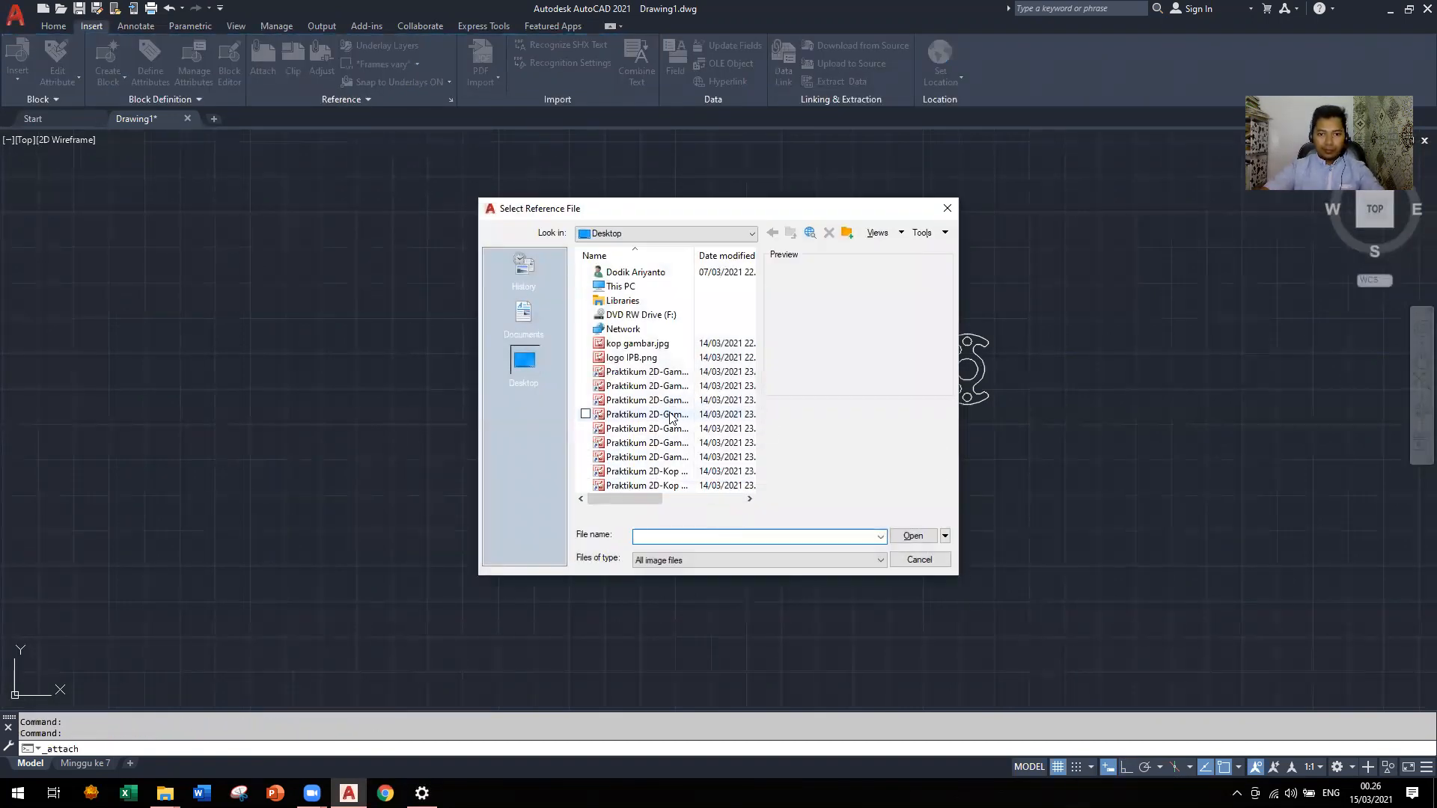
click(672, 416)
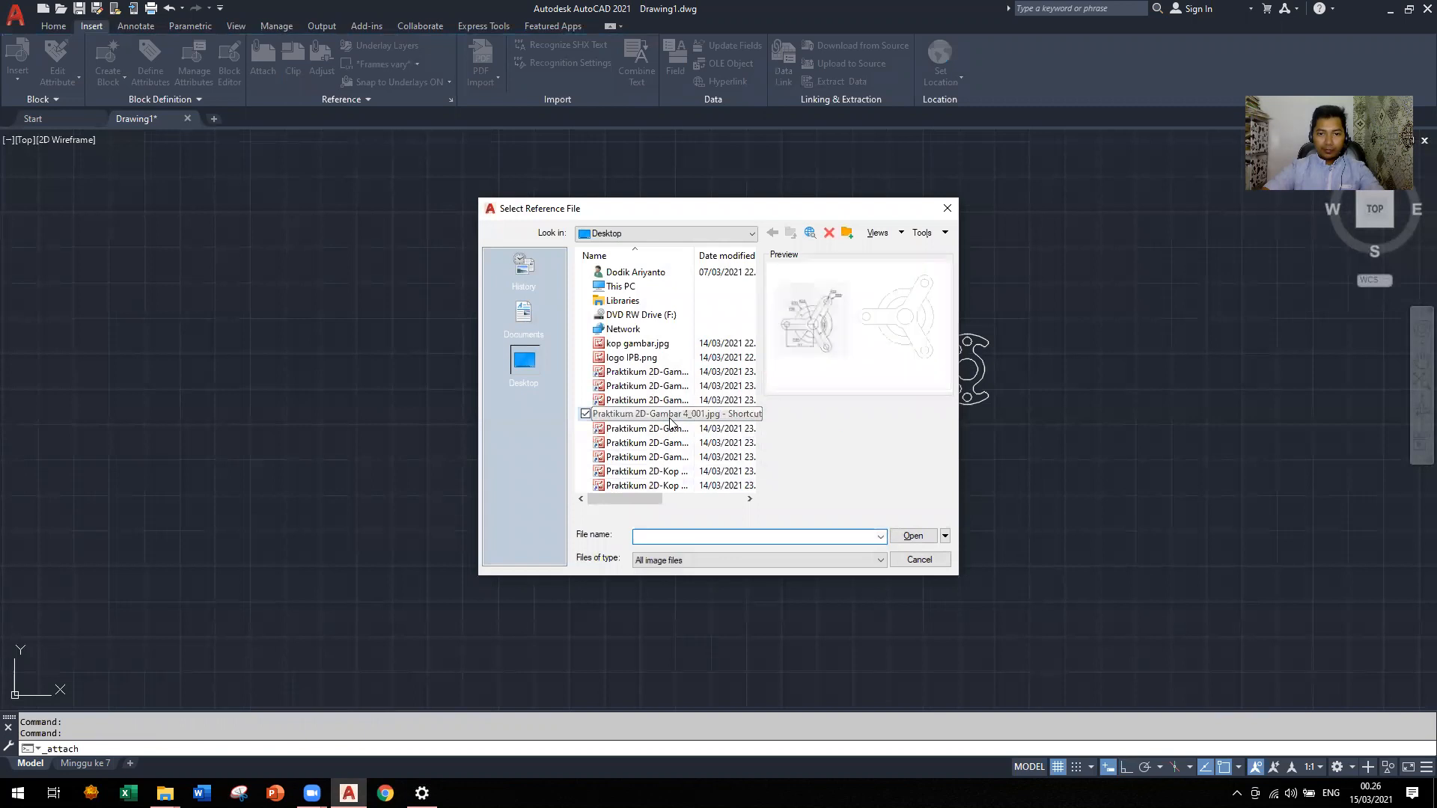
click(913, 536)
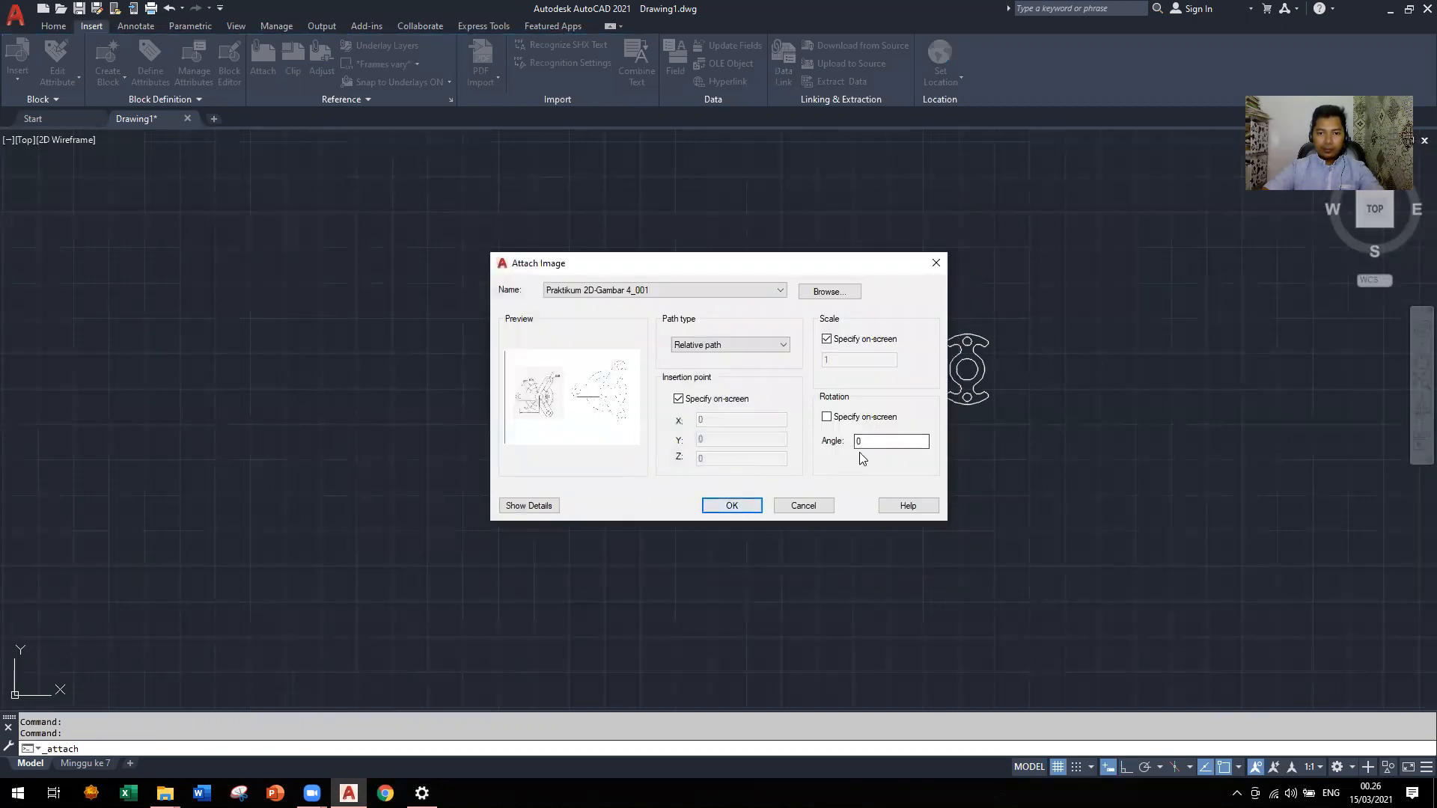
click(826, 341)
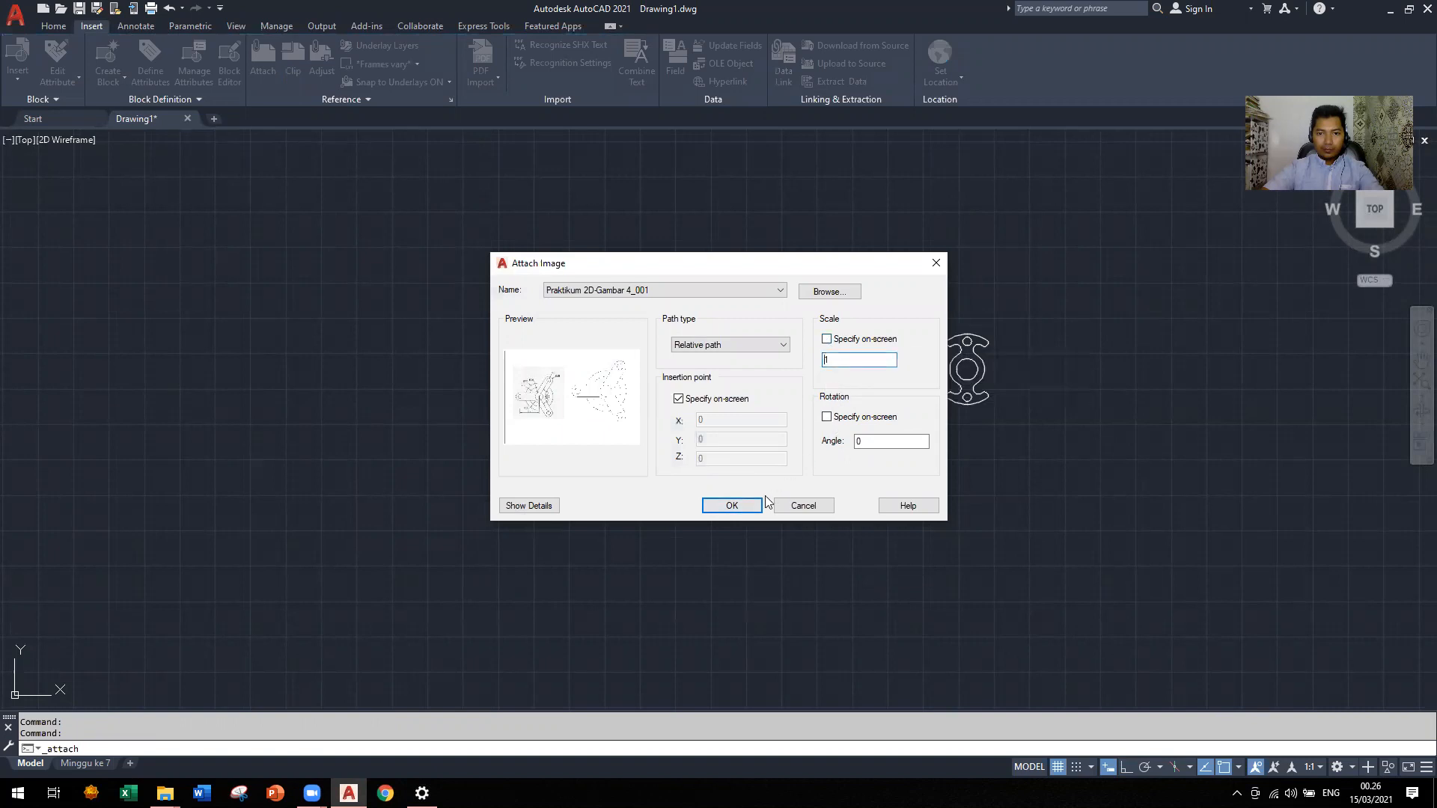
click(731, 506)
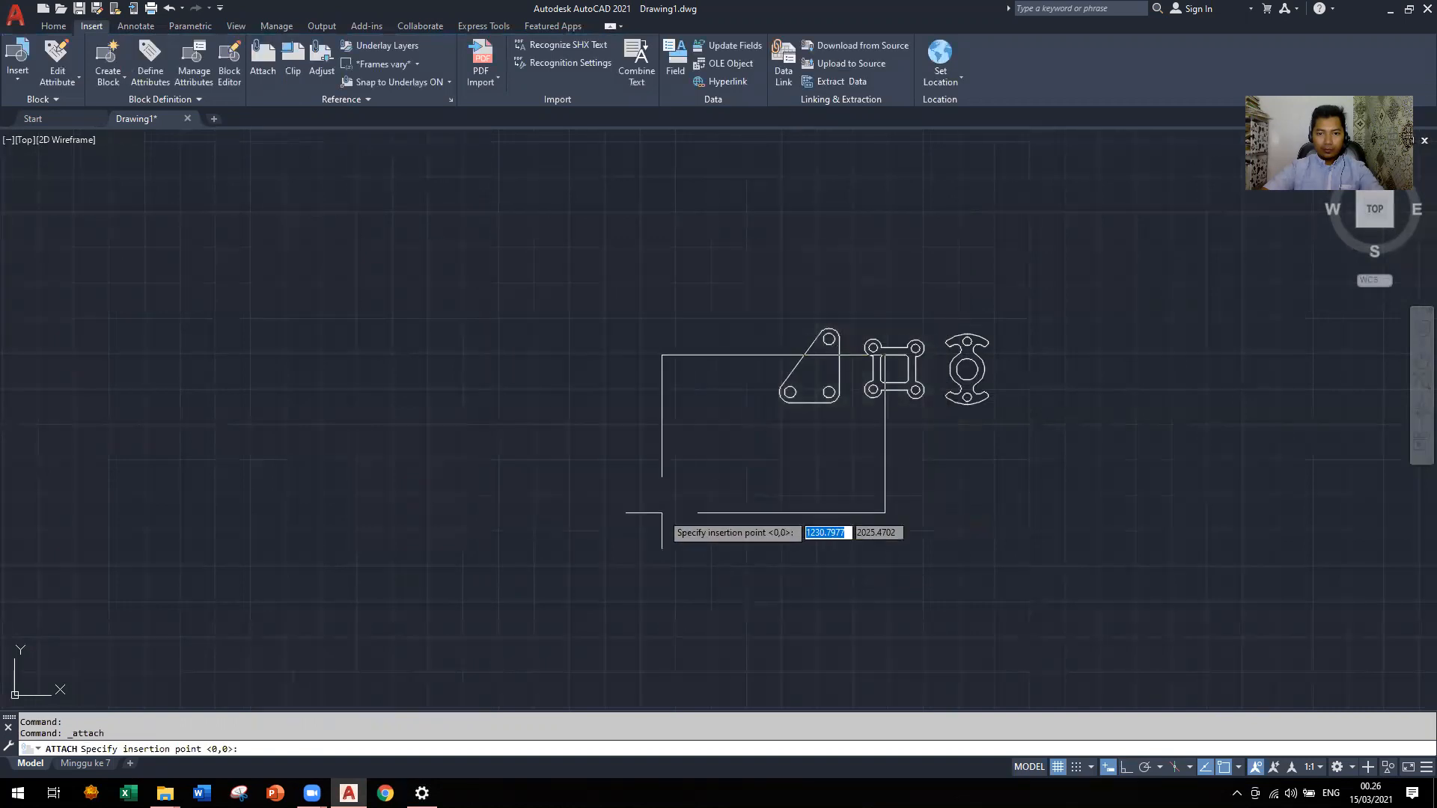
click(367, 595)
scroll(414, 501, up, 4)
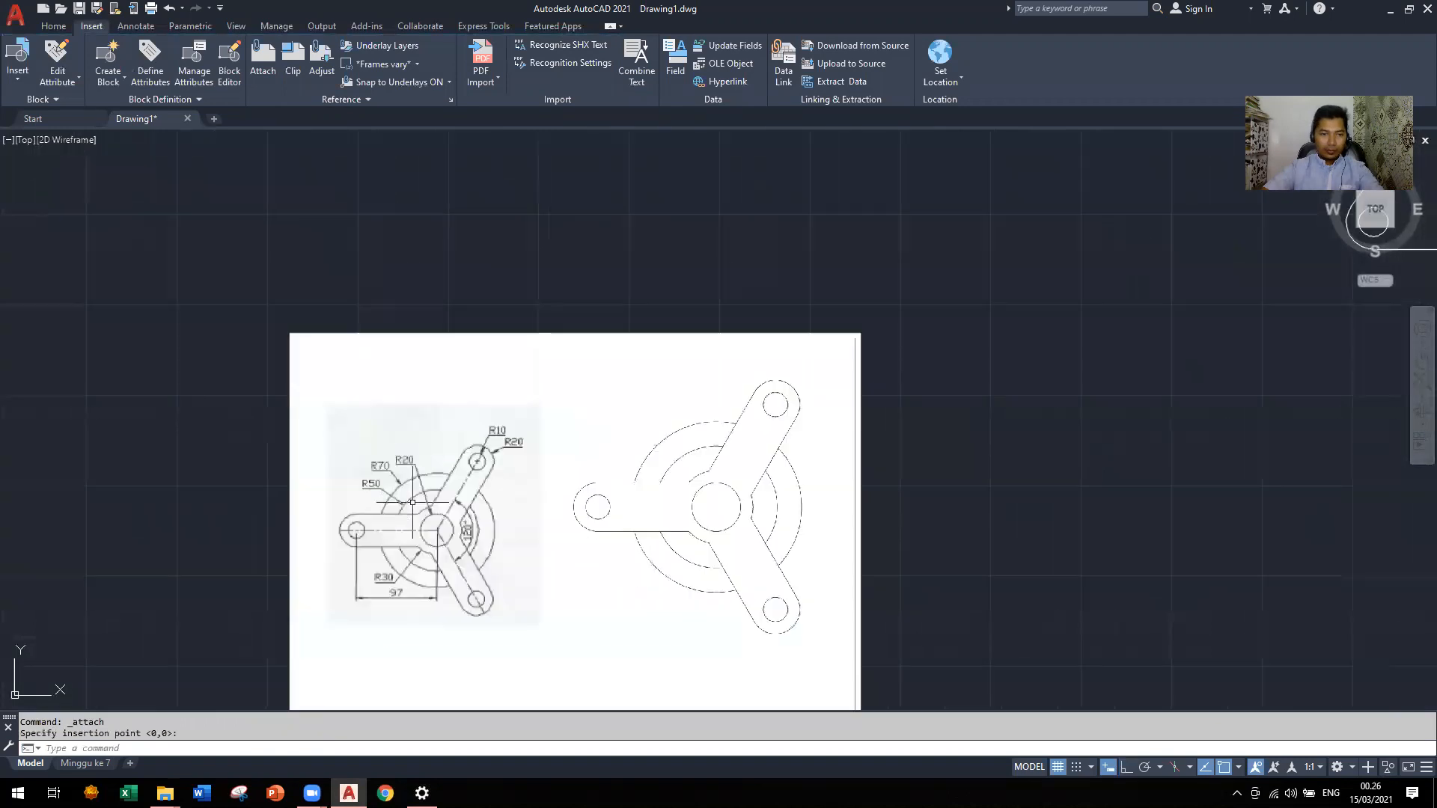
scroll(854, 245, down, 2)
scroll(599, 441, up, 2)
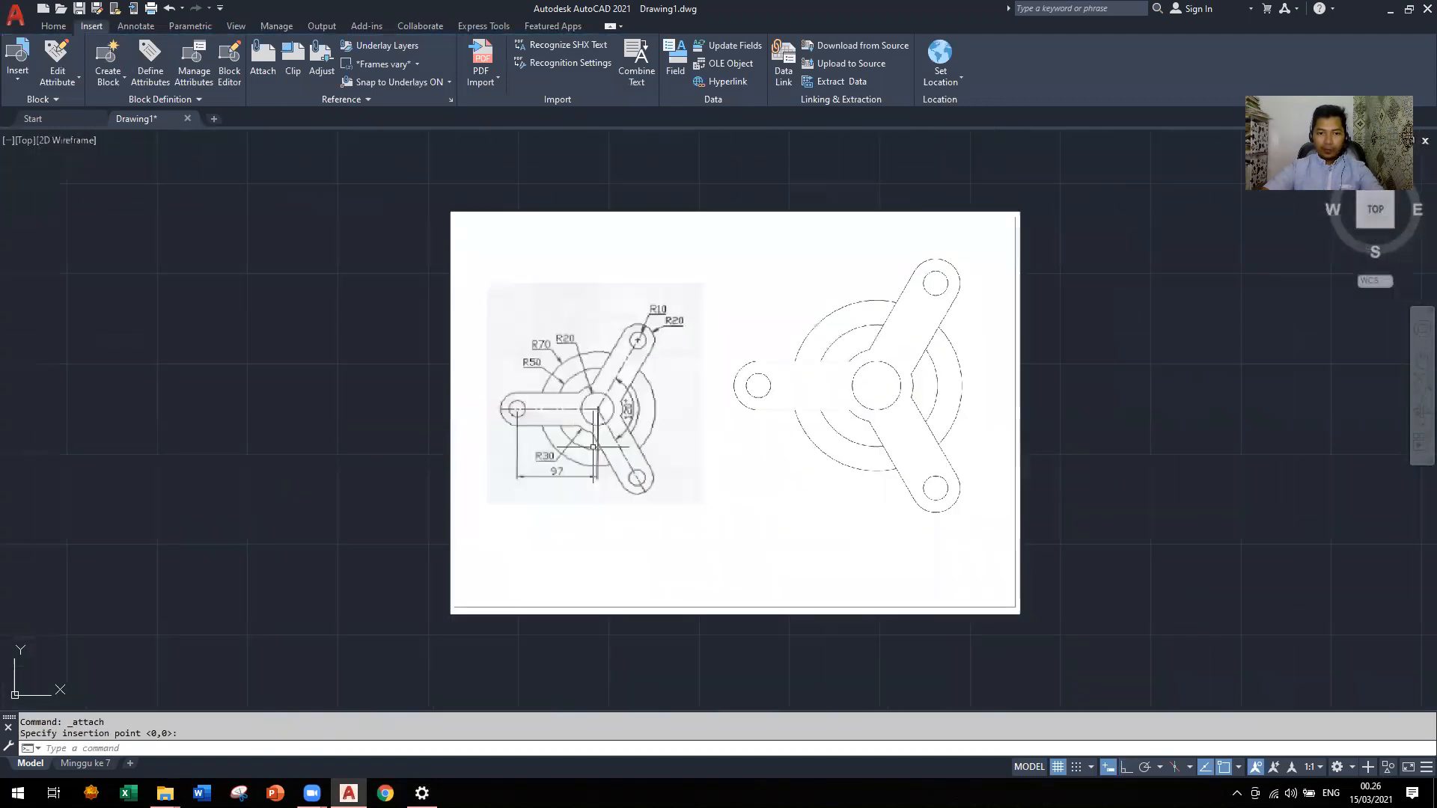
scroll(624, 429, up, 2)
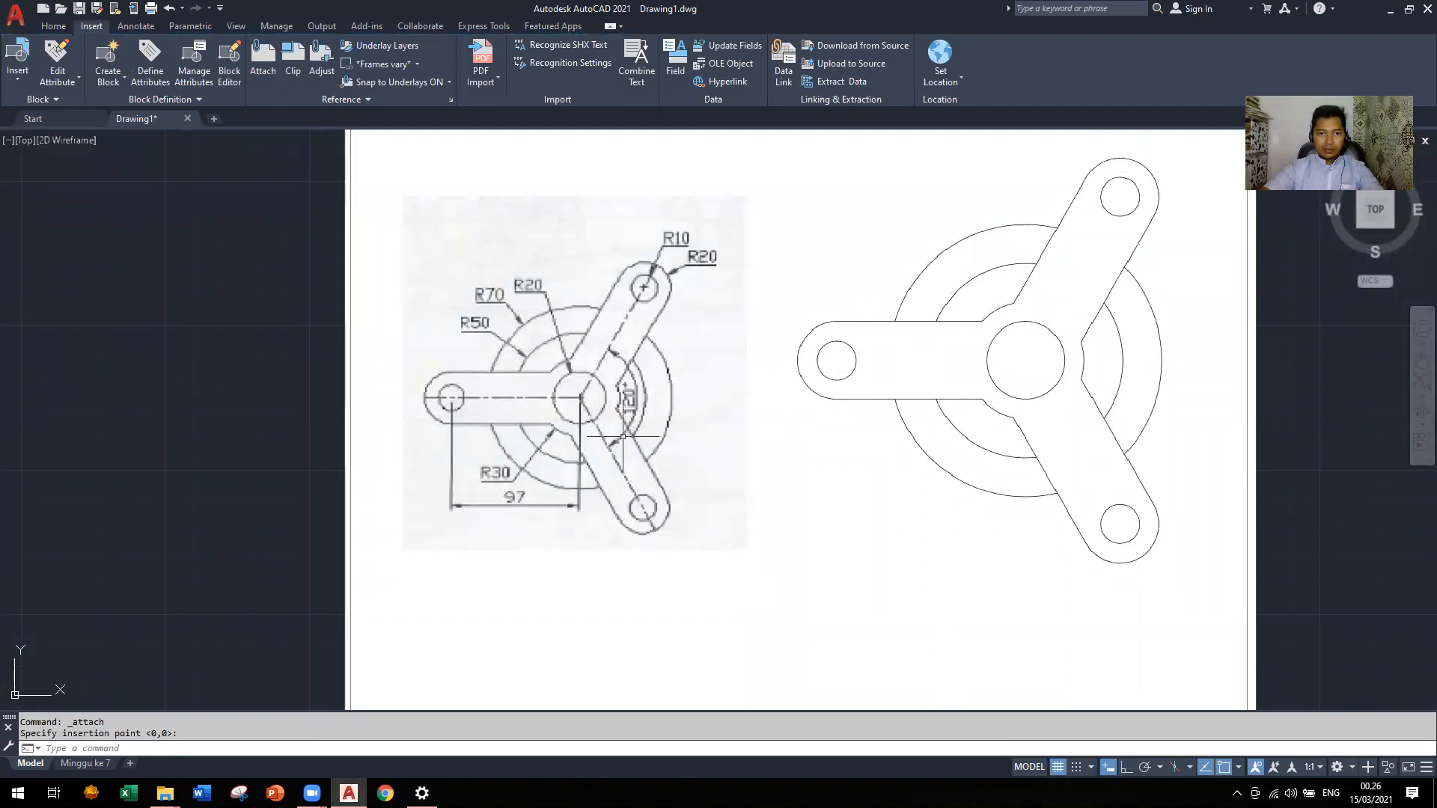
scroll(590, 412, up, 2)
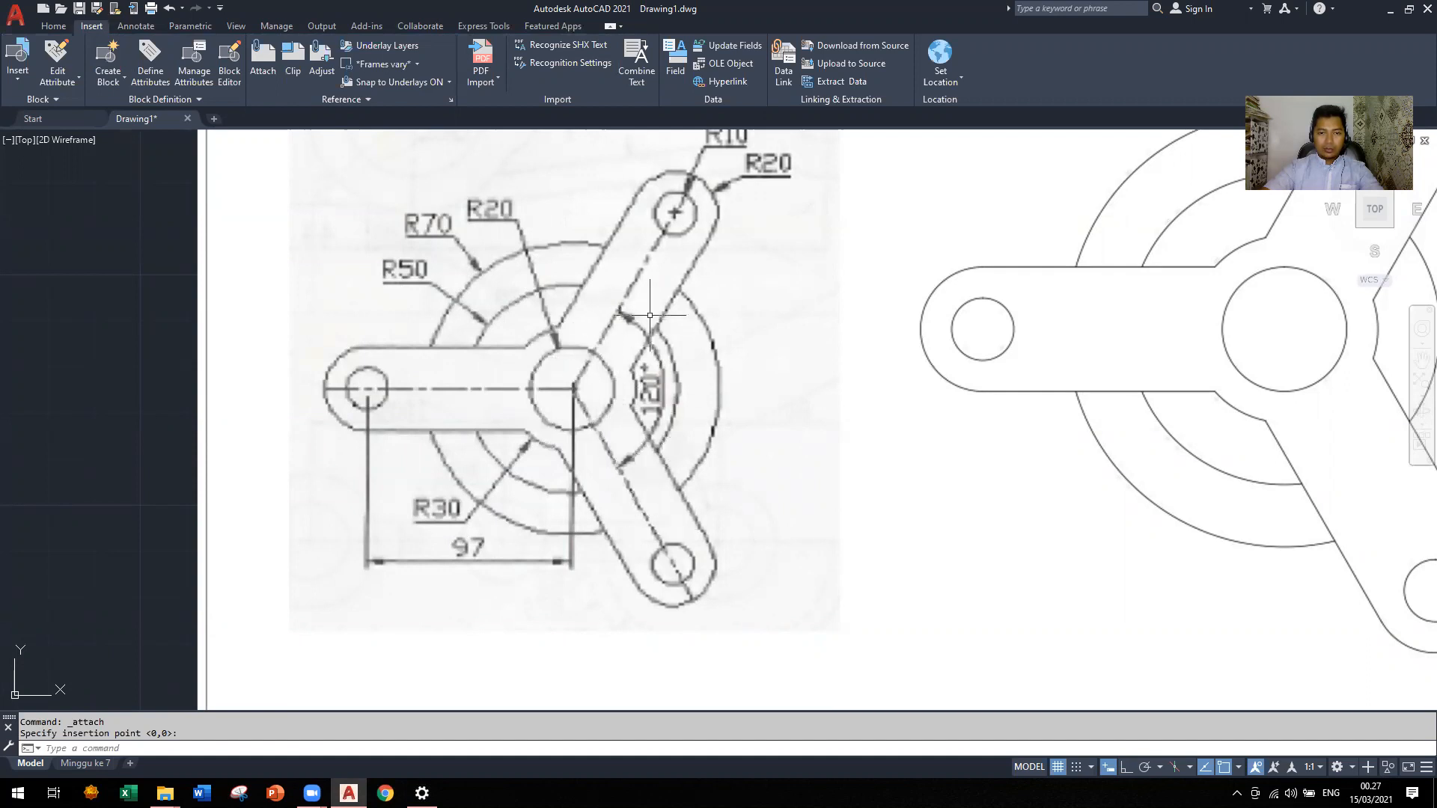
scroll(638, 331, down, 1)
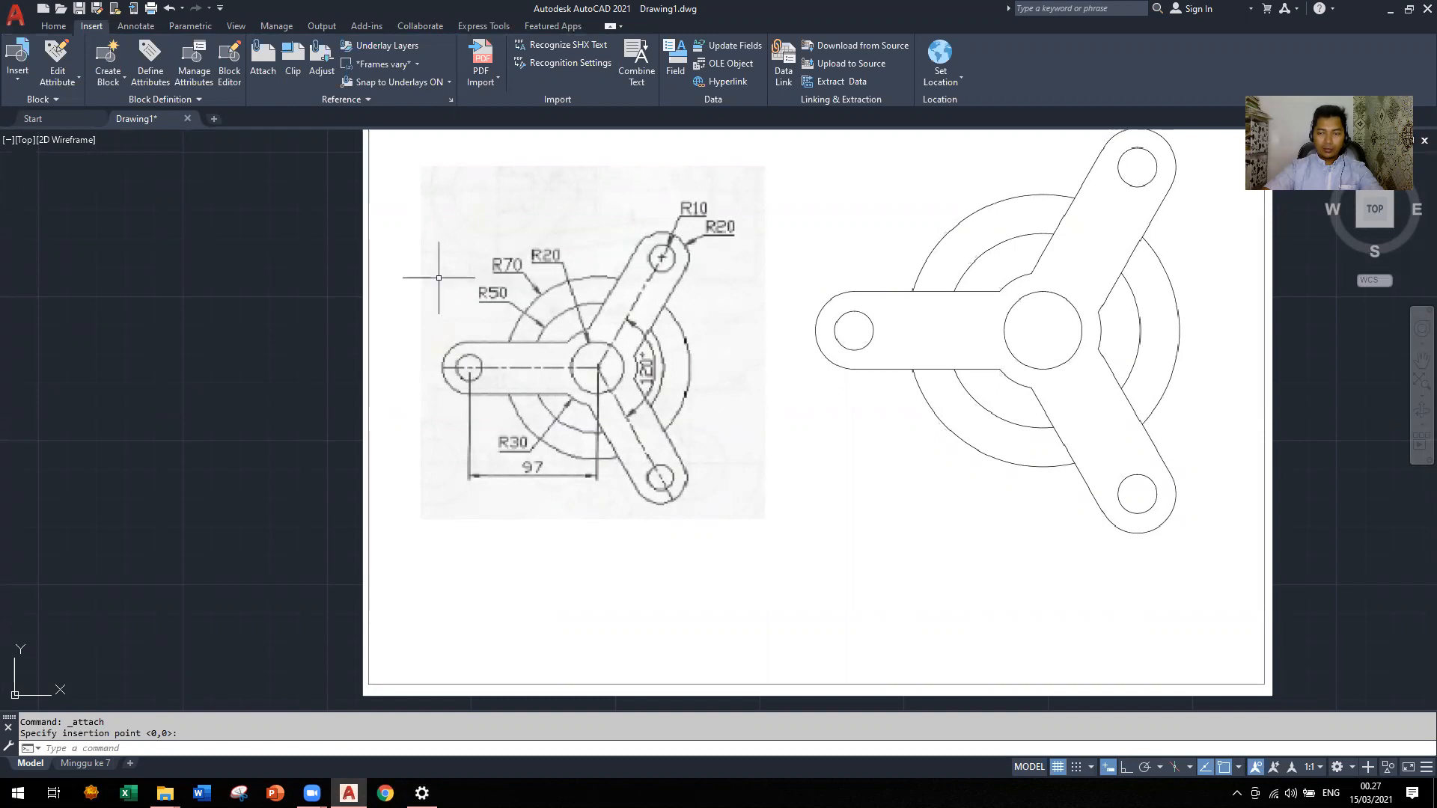
scroll(439, 278, down, 4)
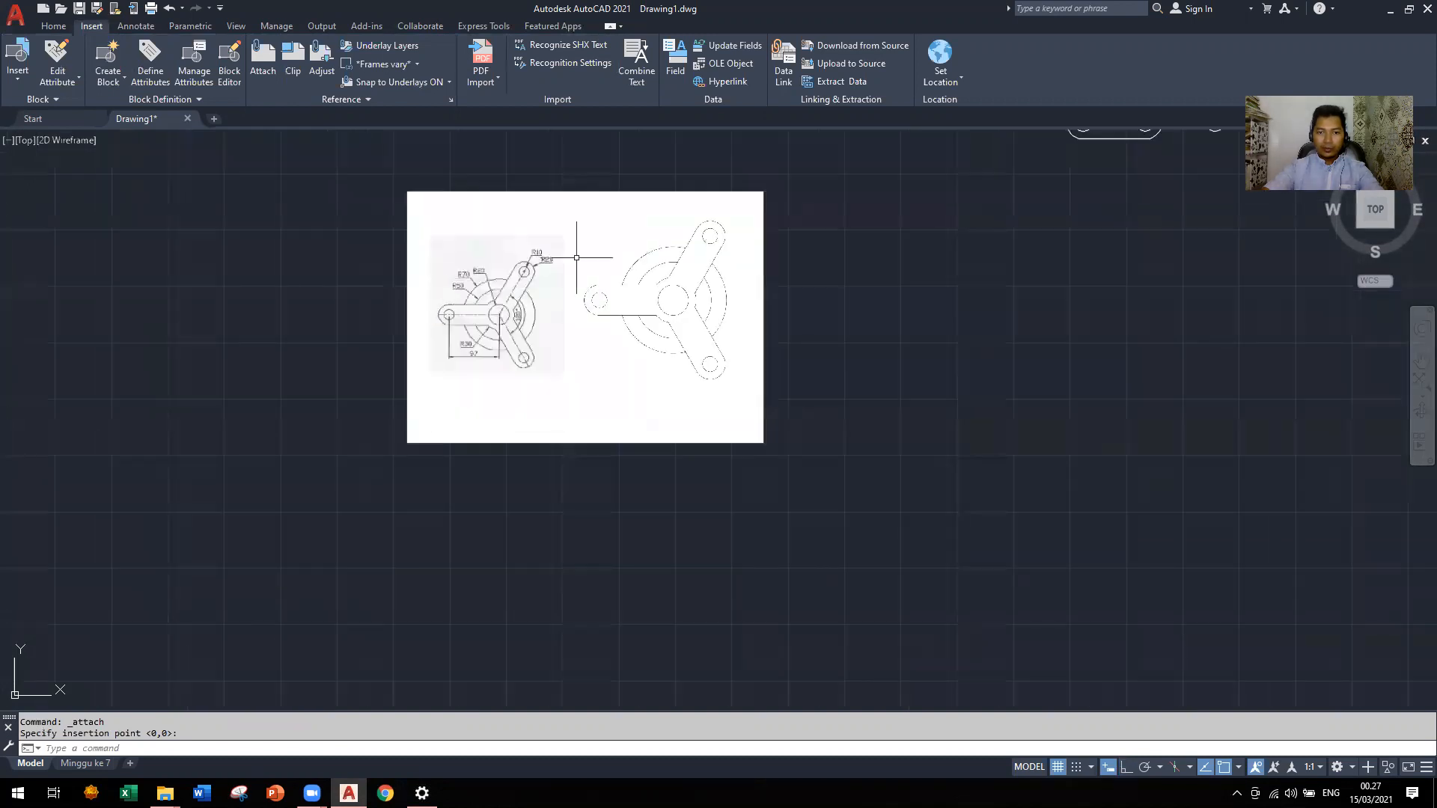
scroll(649, 258, up, 2)
scroll(364, 387, down, 2)
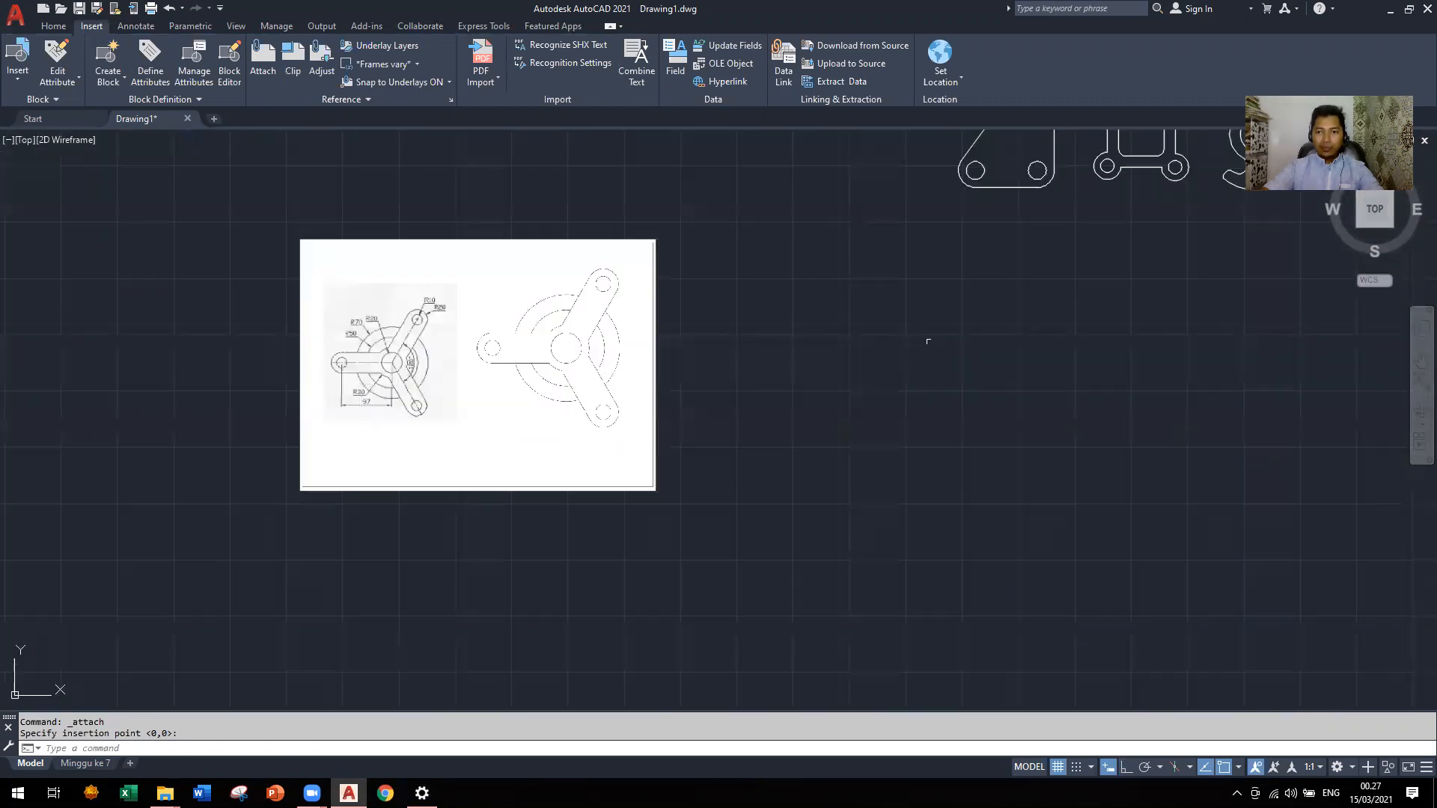
scroll(576, 337, up, 4)
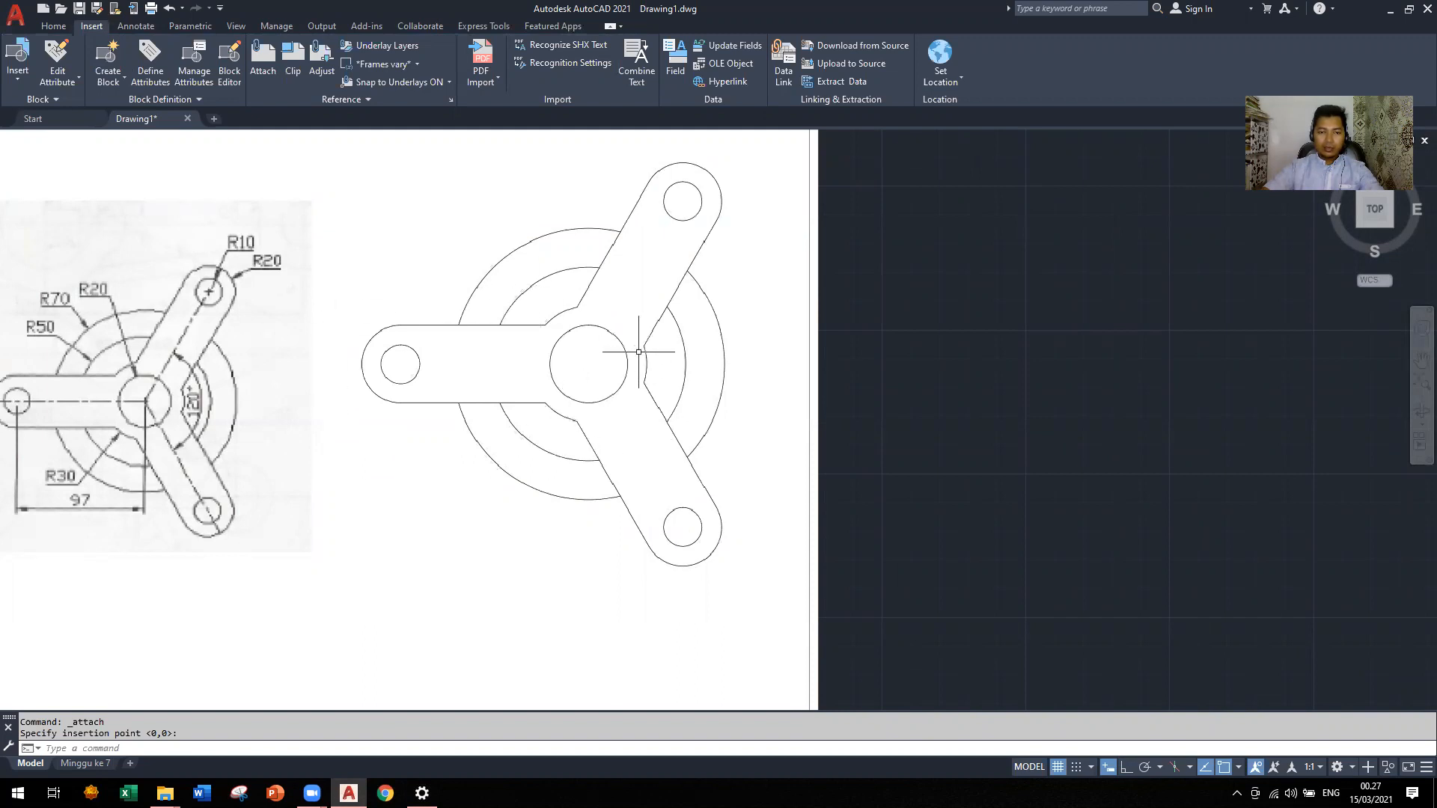
scroll(656, 334, down, 2)
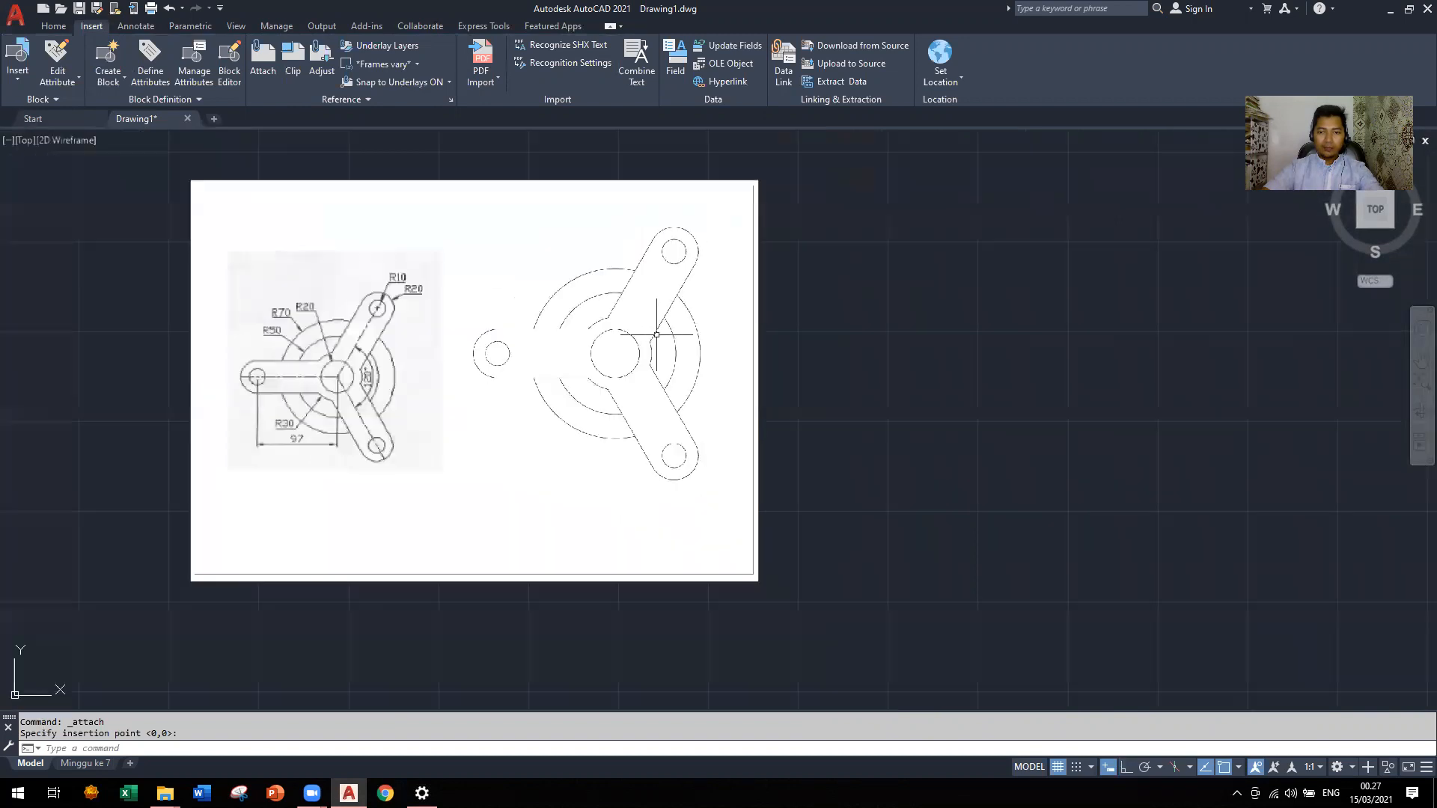
scroll(656, 335, down, 2)
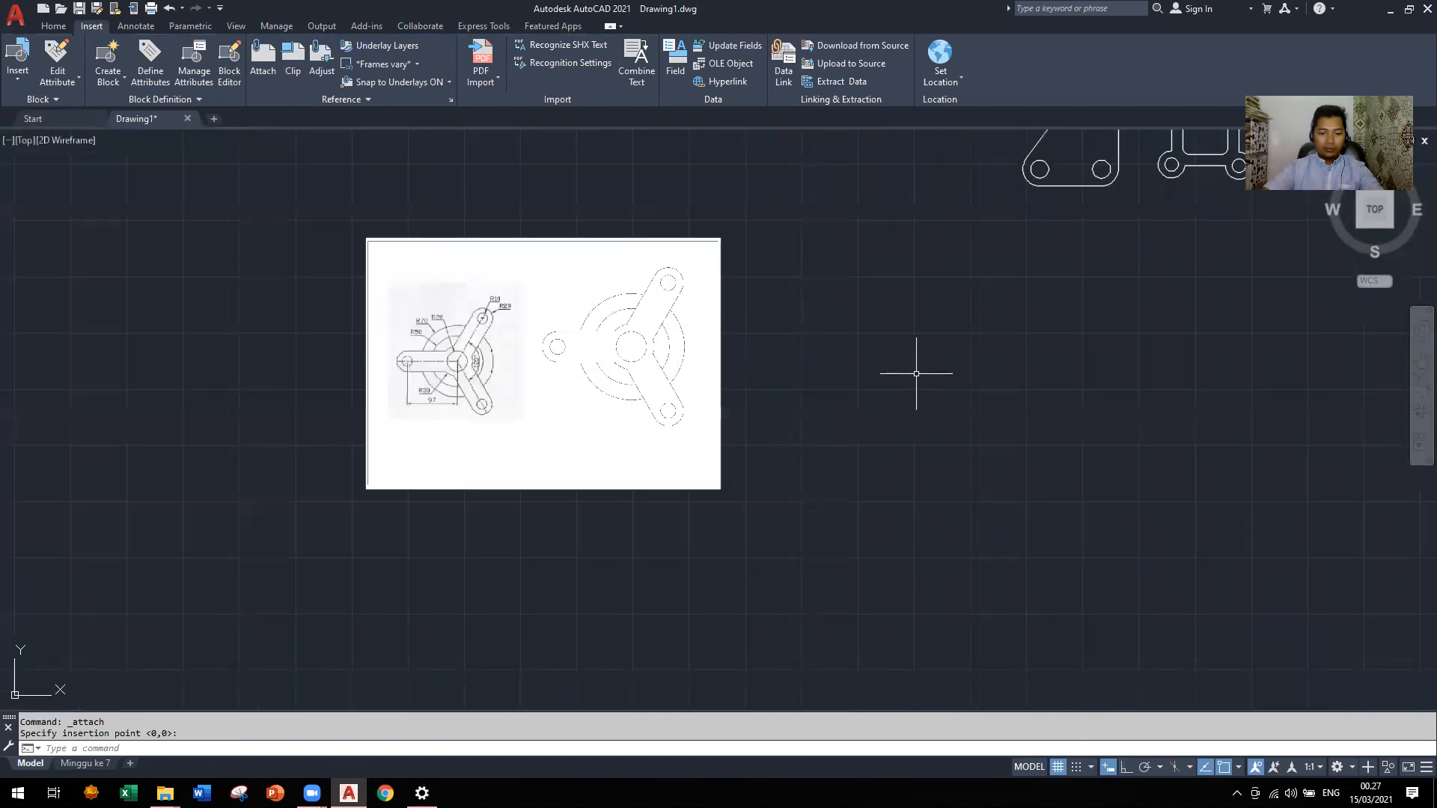
Draw concentric circles of radius 20 and 30 at a point in empty space
text(c)
key(Return)
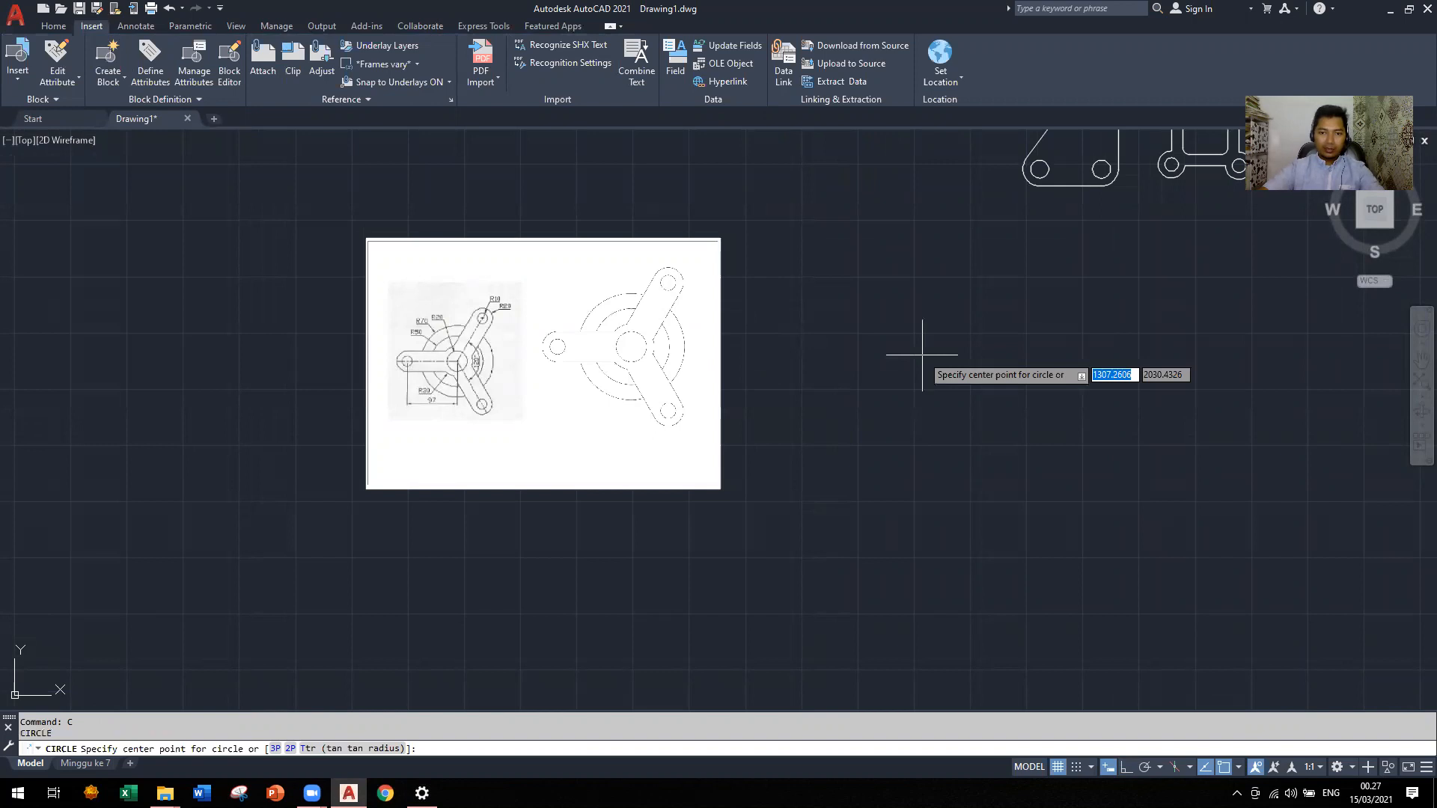
click(955, 352)
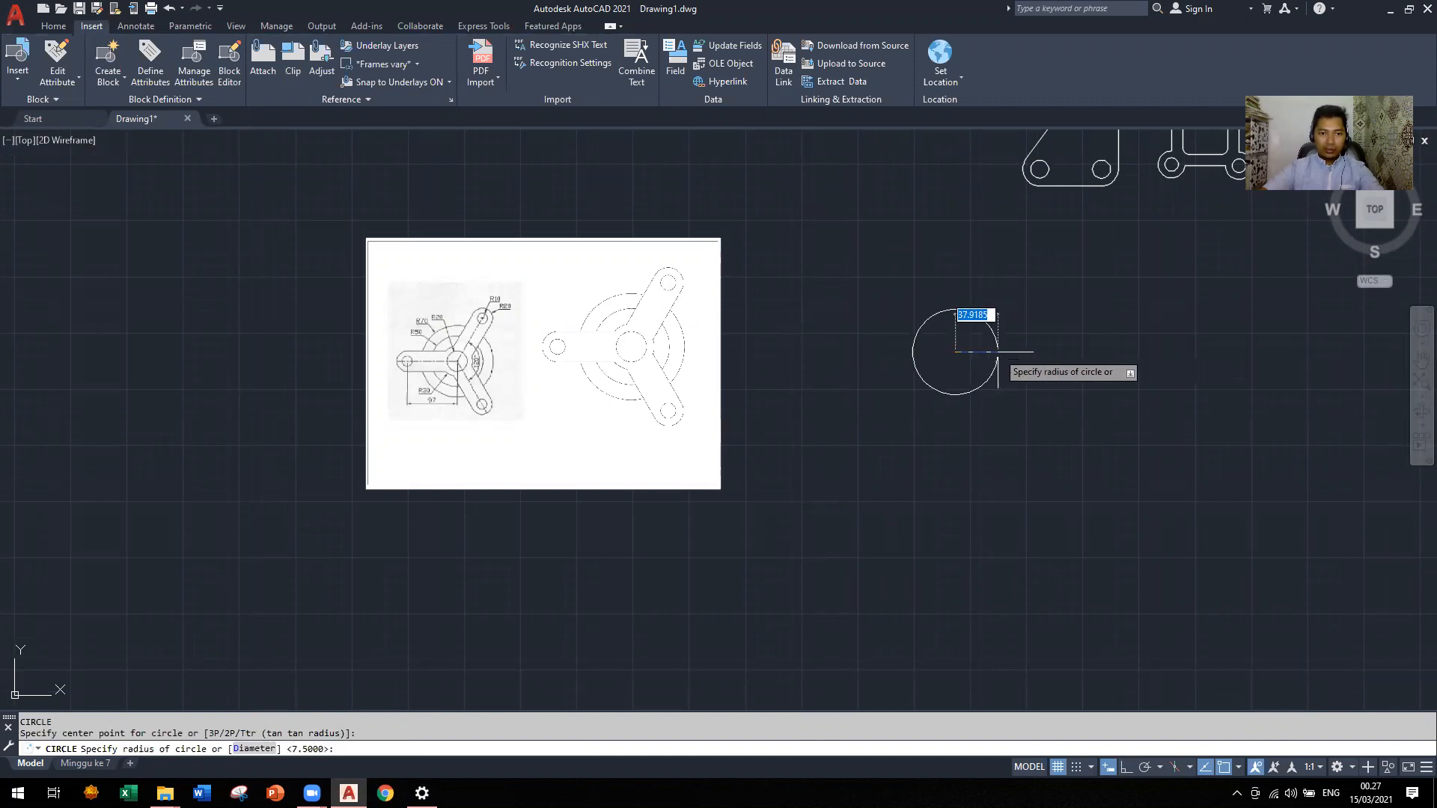
text(20)
key(Return)
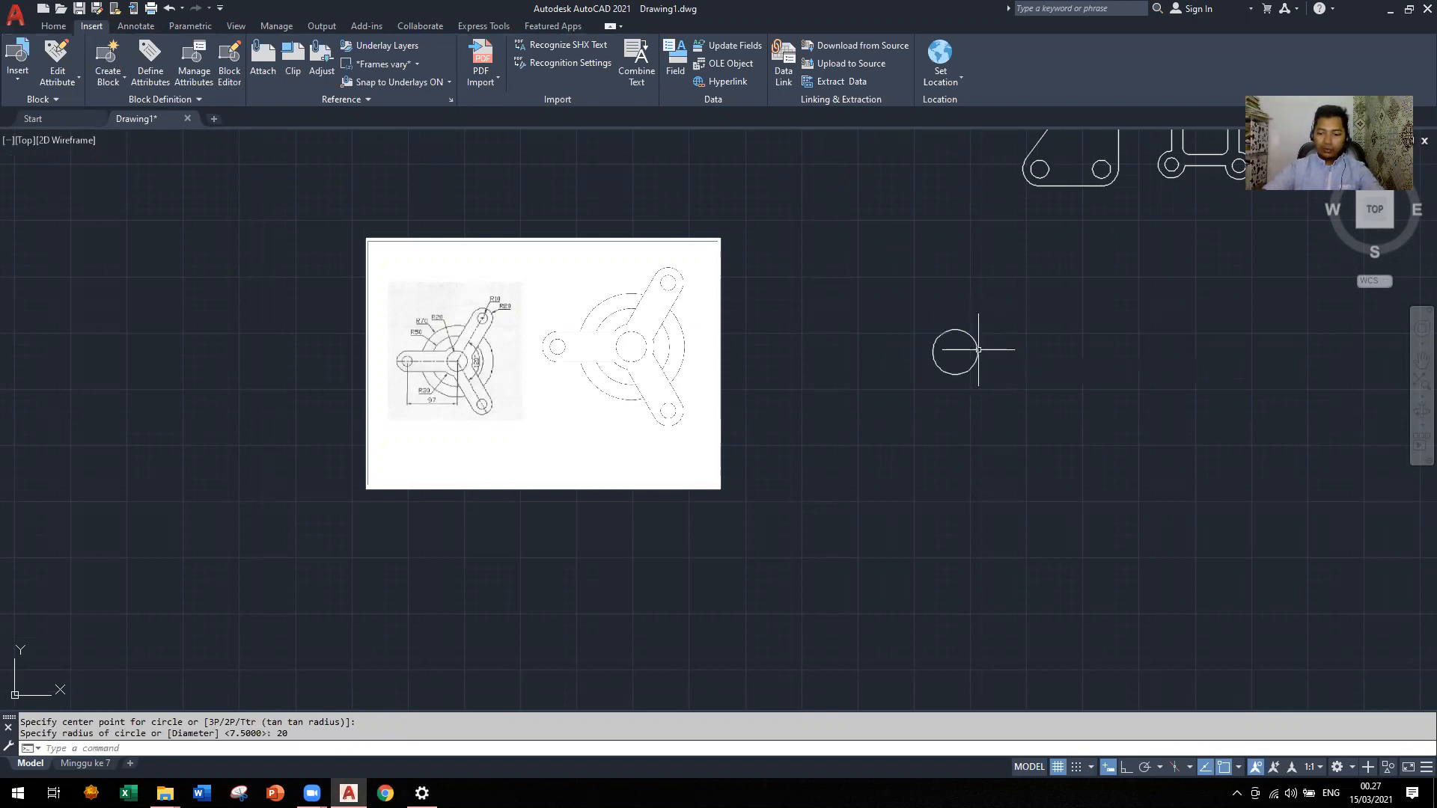
key(Return)
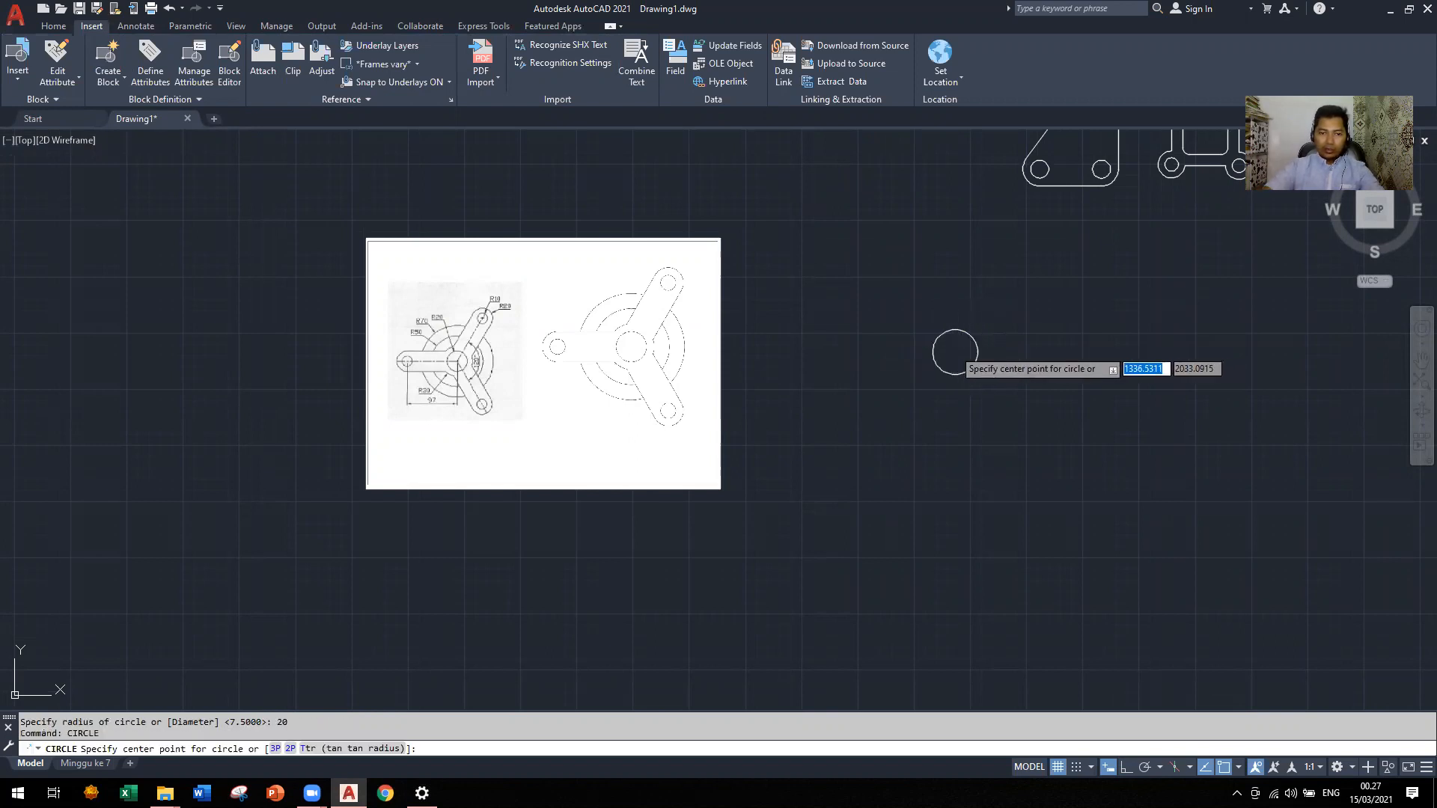
click(955, 352)
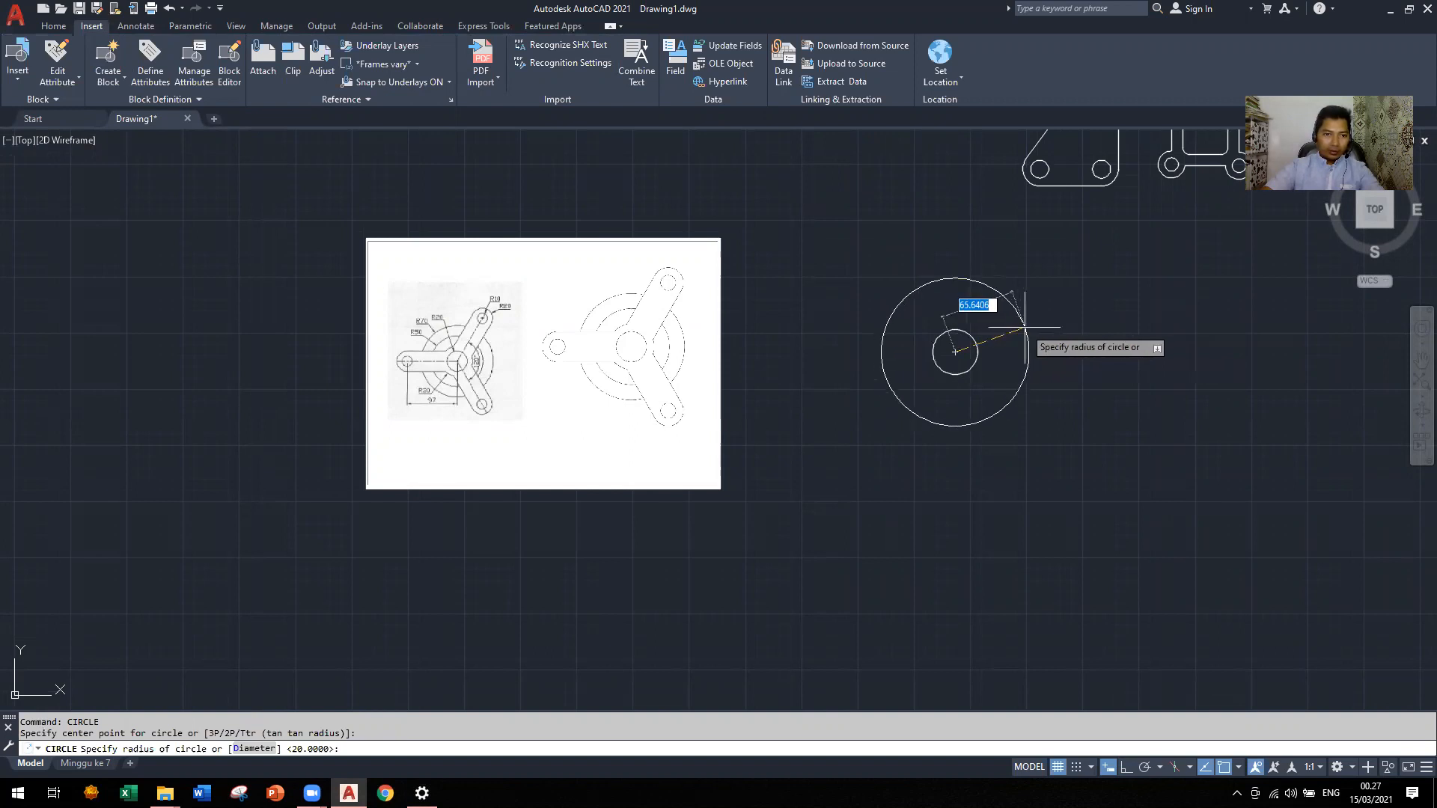
scroll(818, 386, up, 2)
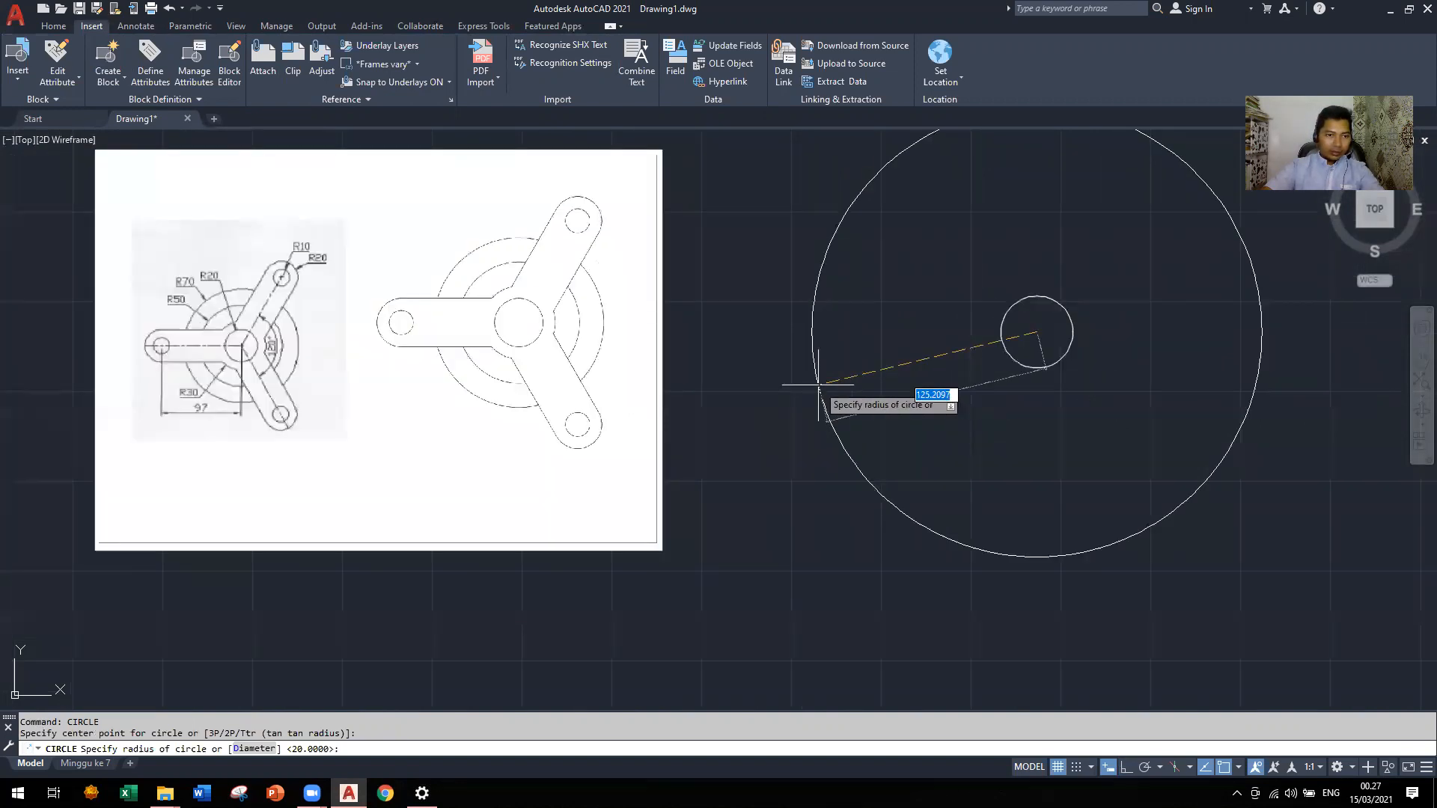
text(30)
key(Return)
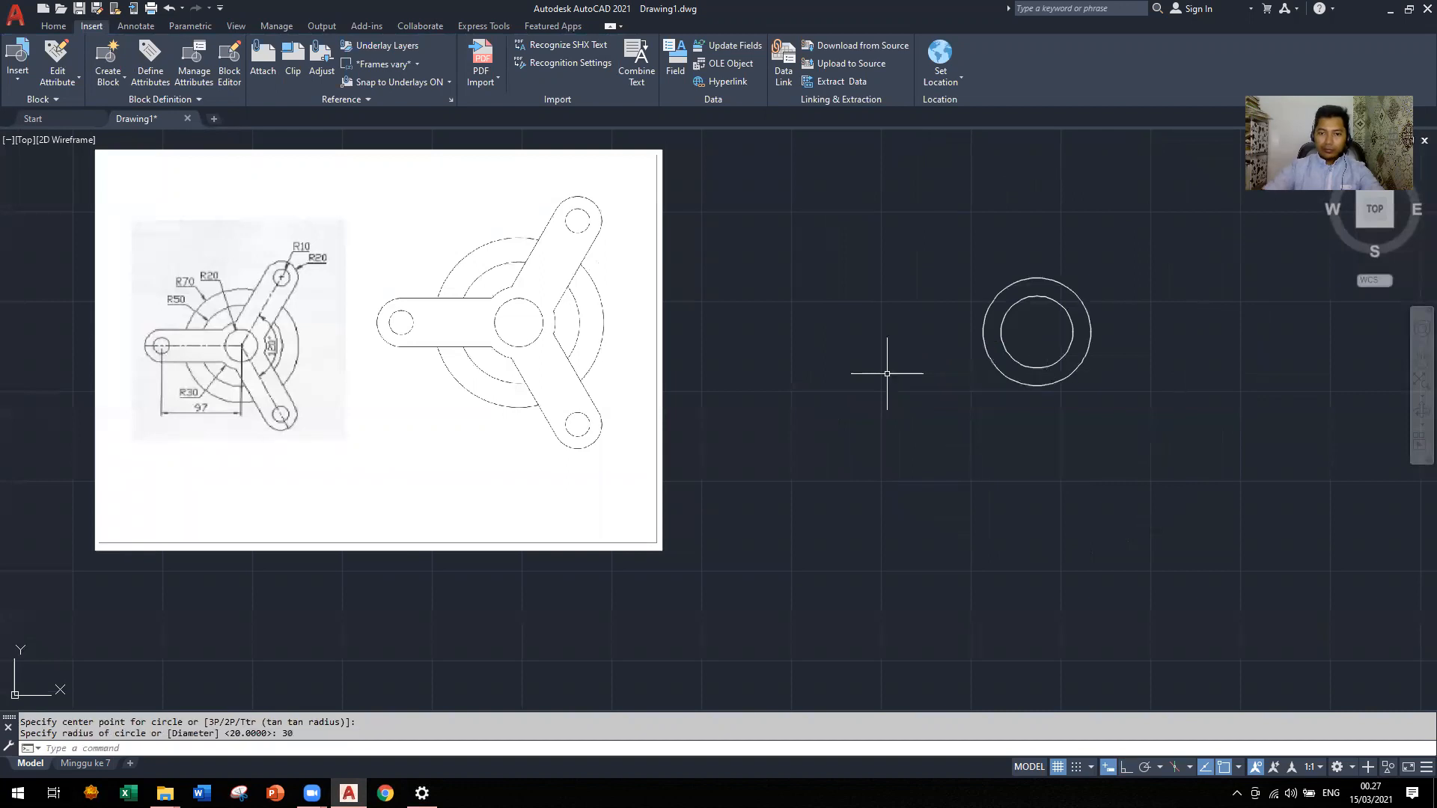
Add circles of radius 50 and 70 on the same common centre
text(c)
key(Return)
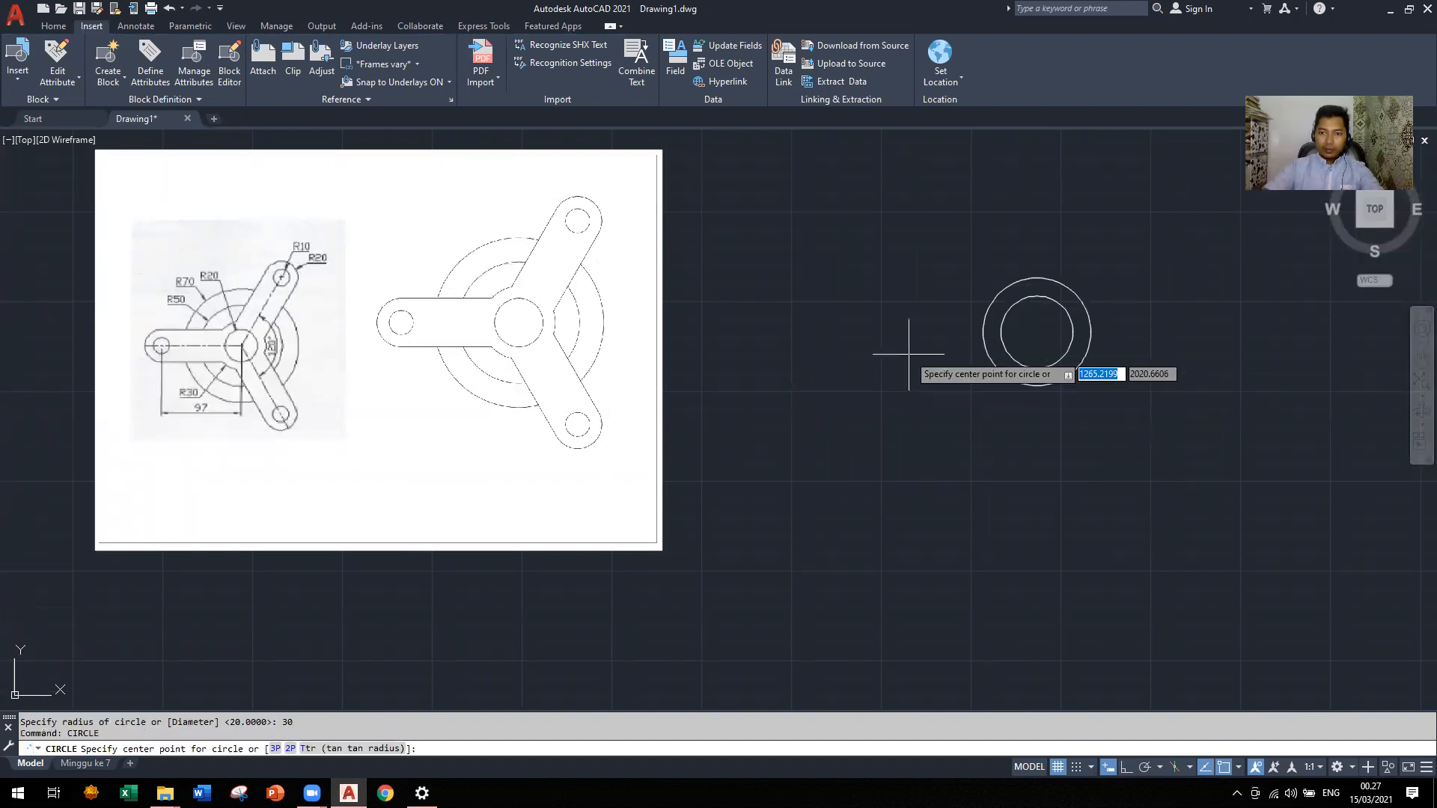
click(1036, 331)
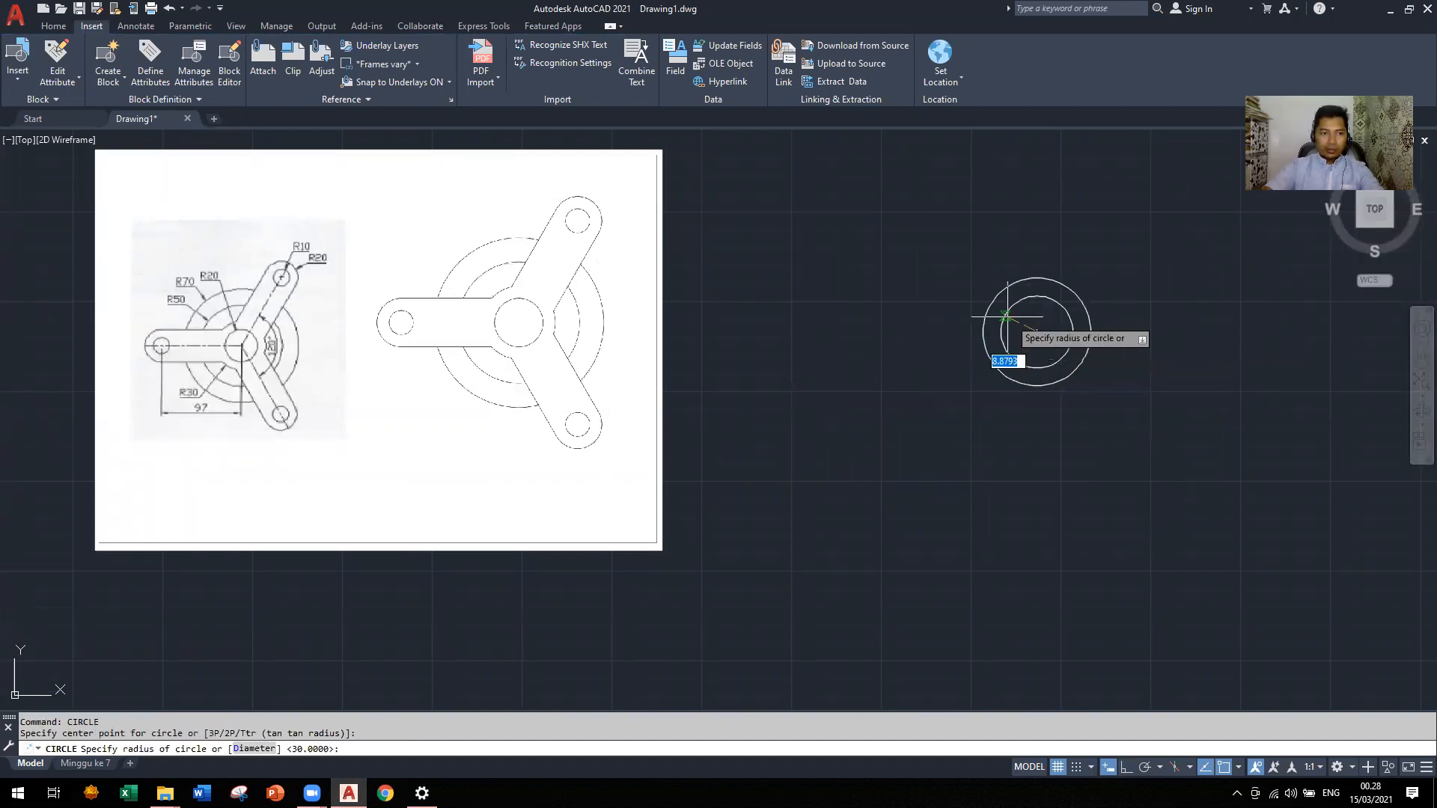
text(50)
key(Return)
key(Return)
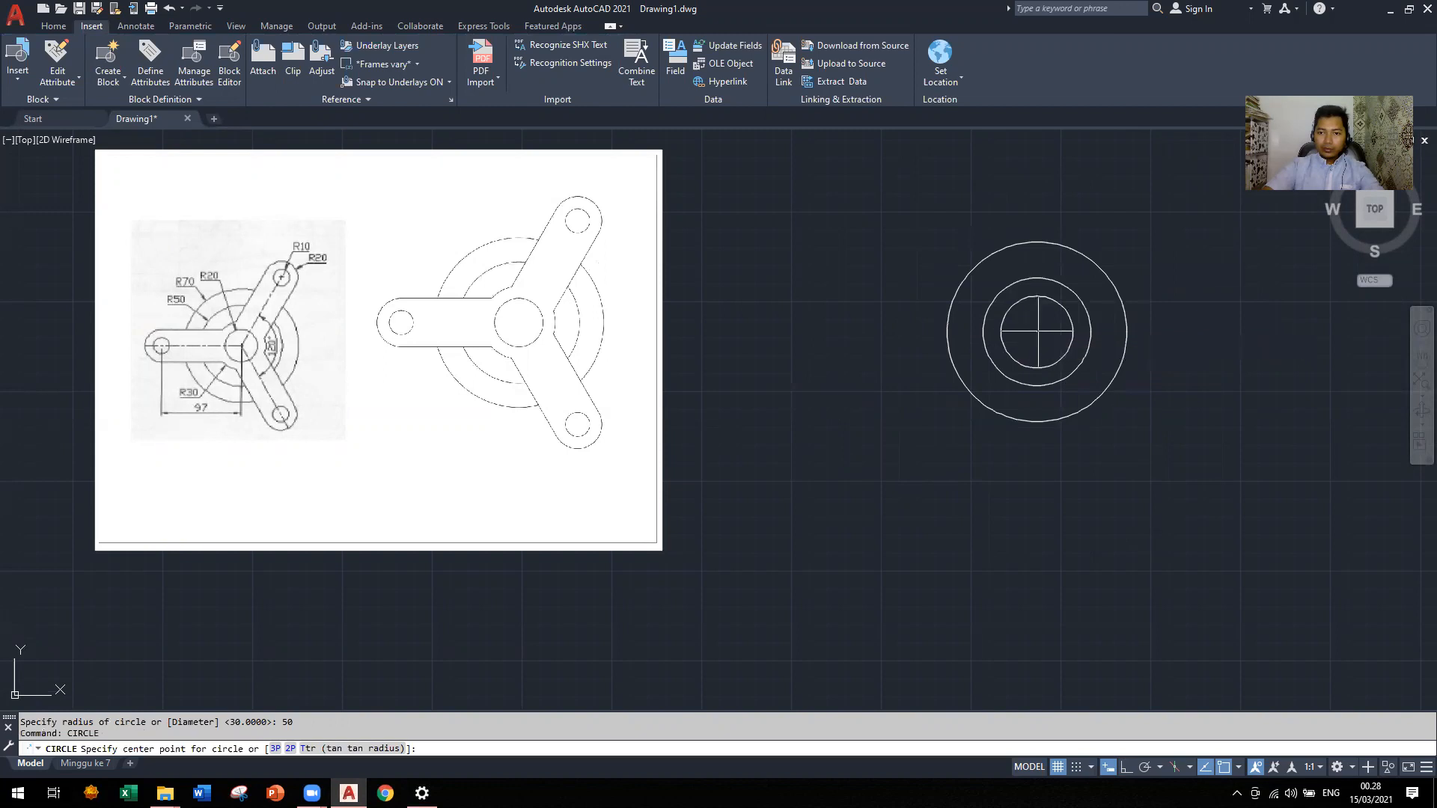
click(1037, 332)
text(70)
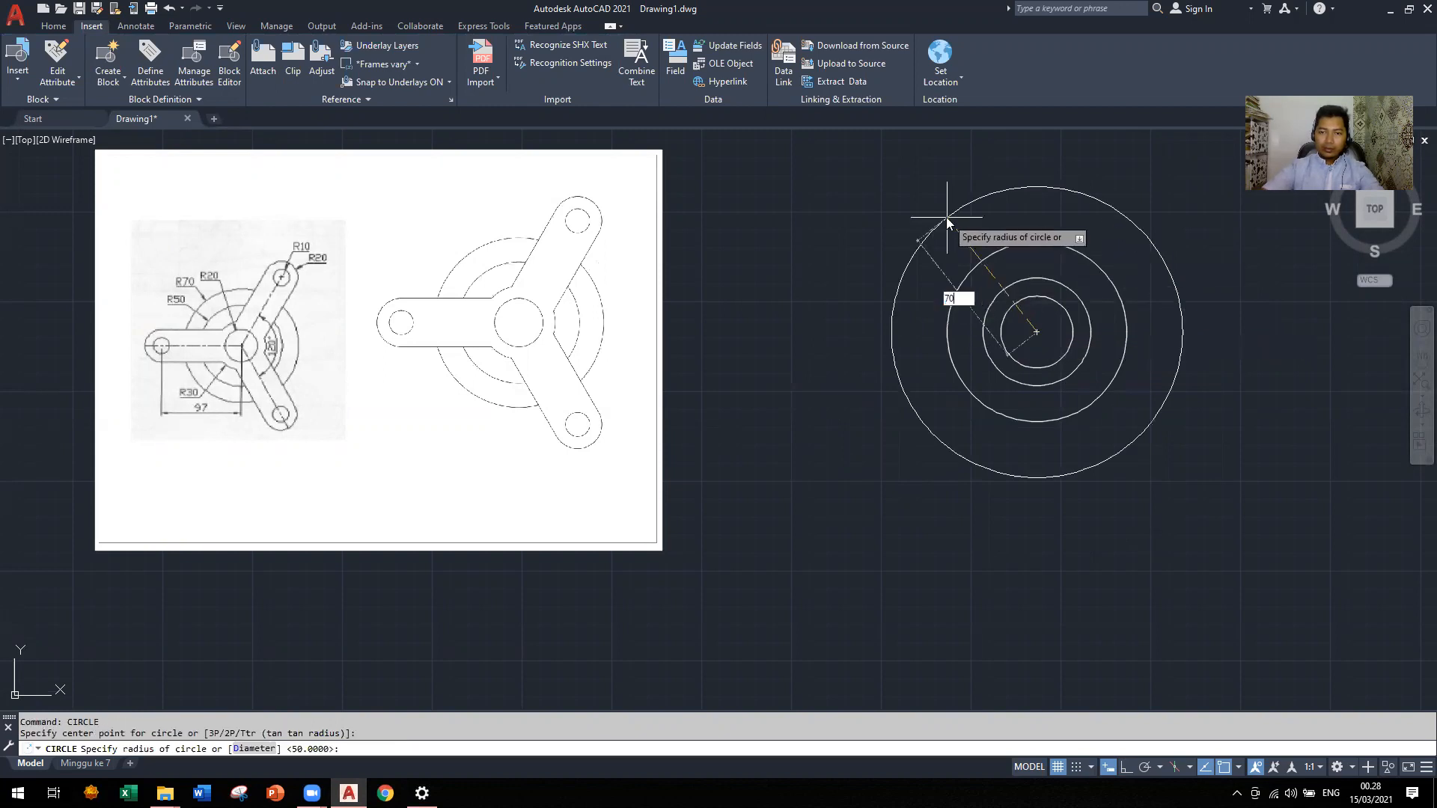
key(Return)
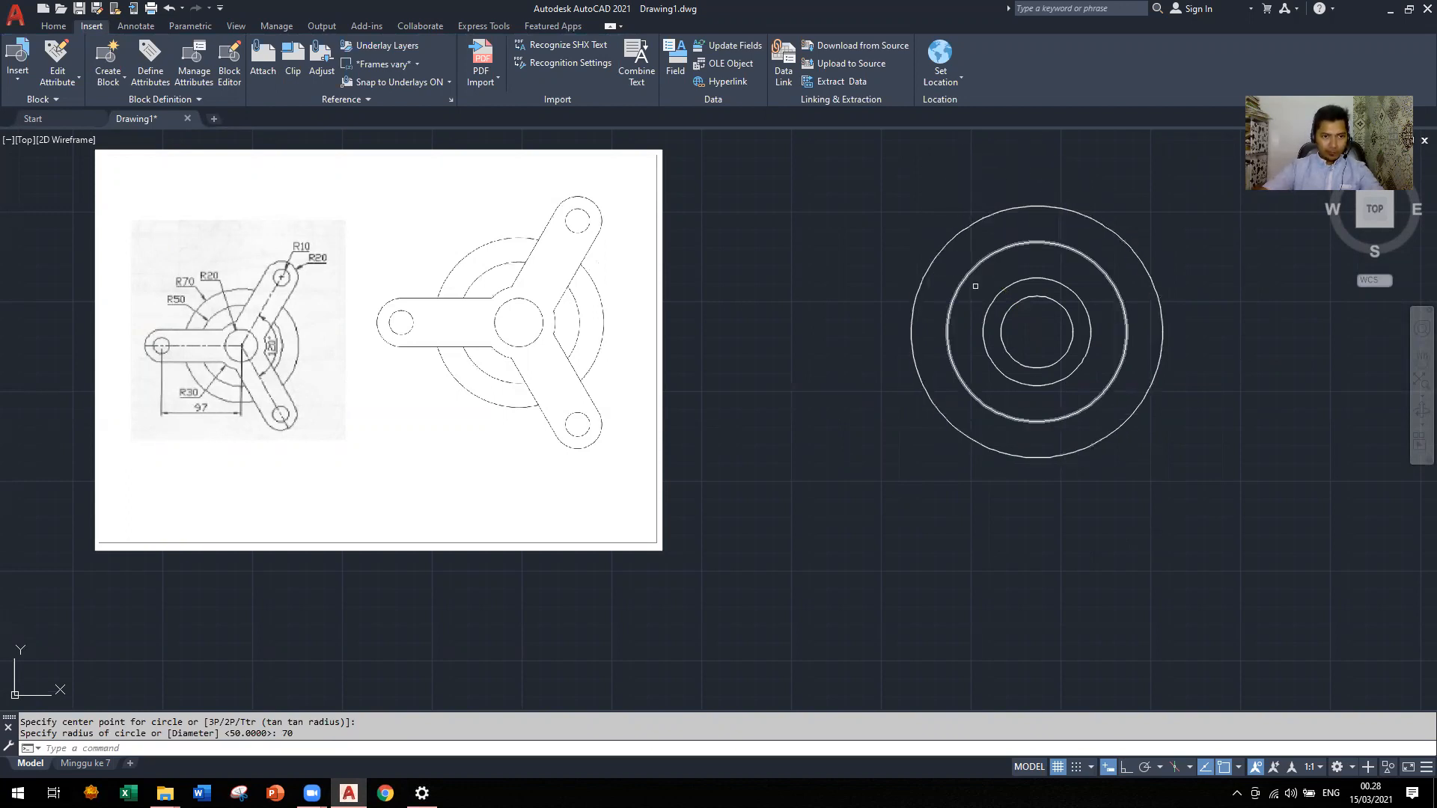
Draw a 97-unit horizontal line leftward from the circles' centre, then centre a circle at its end
text(LI)
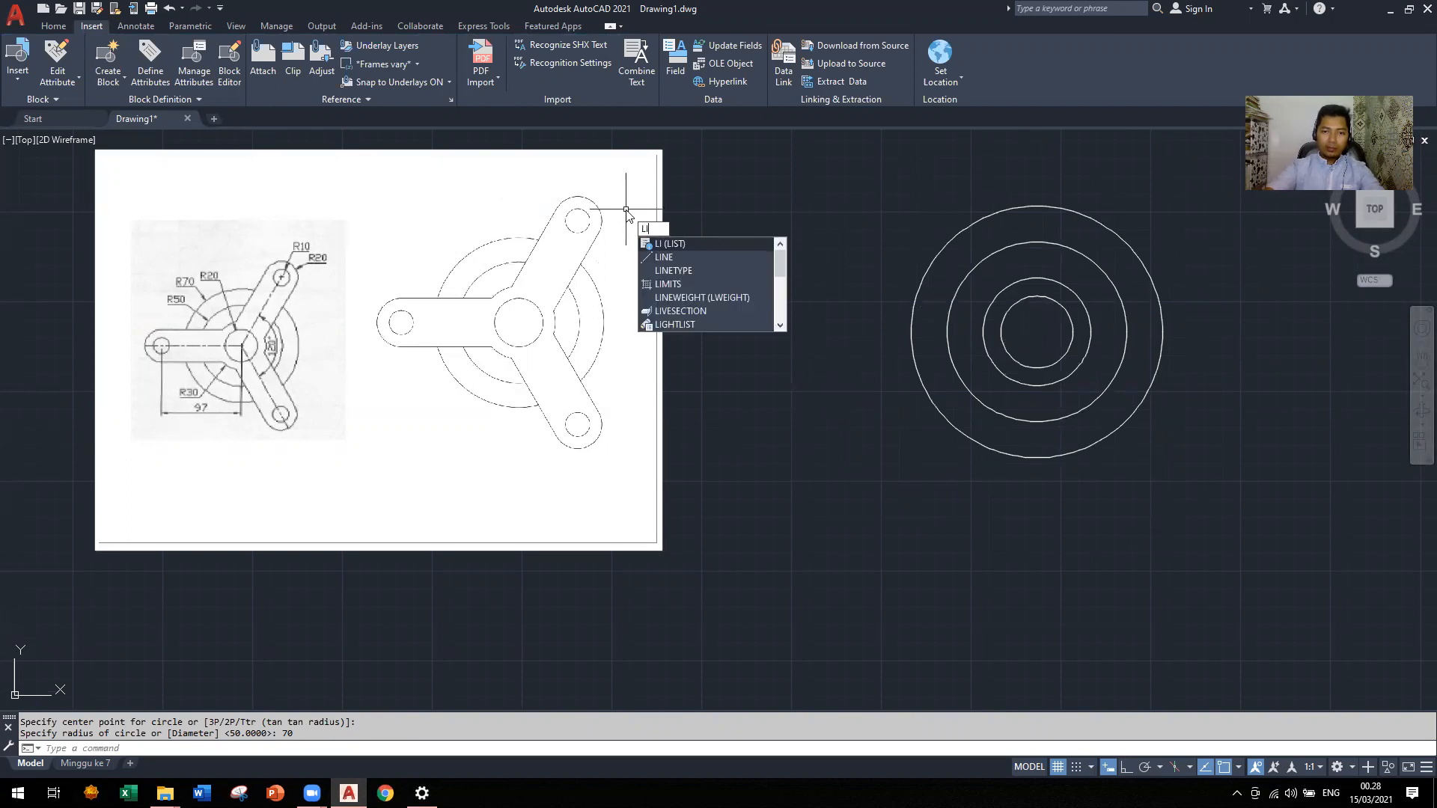
text(ne)
key(Return)
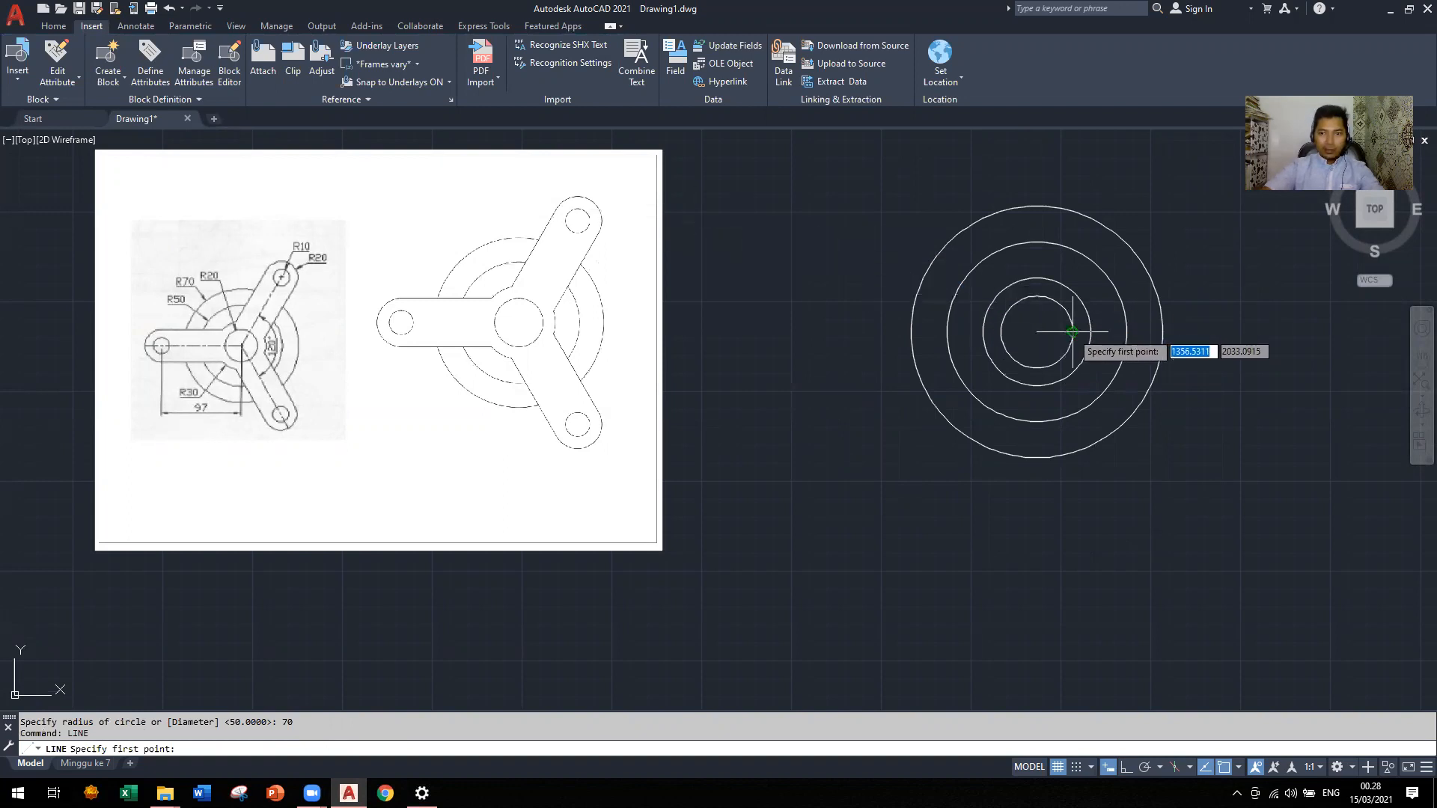
click(1037, 332)
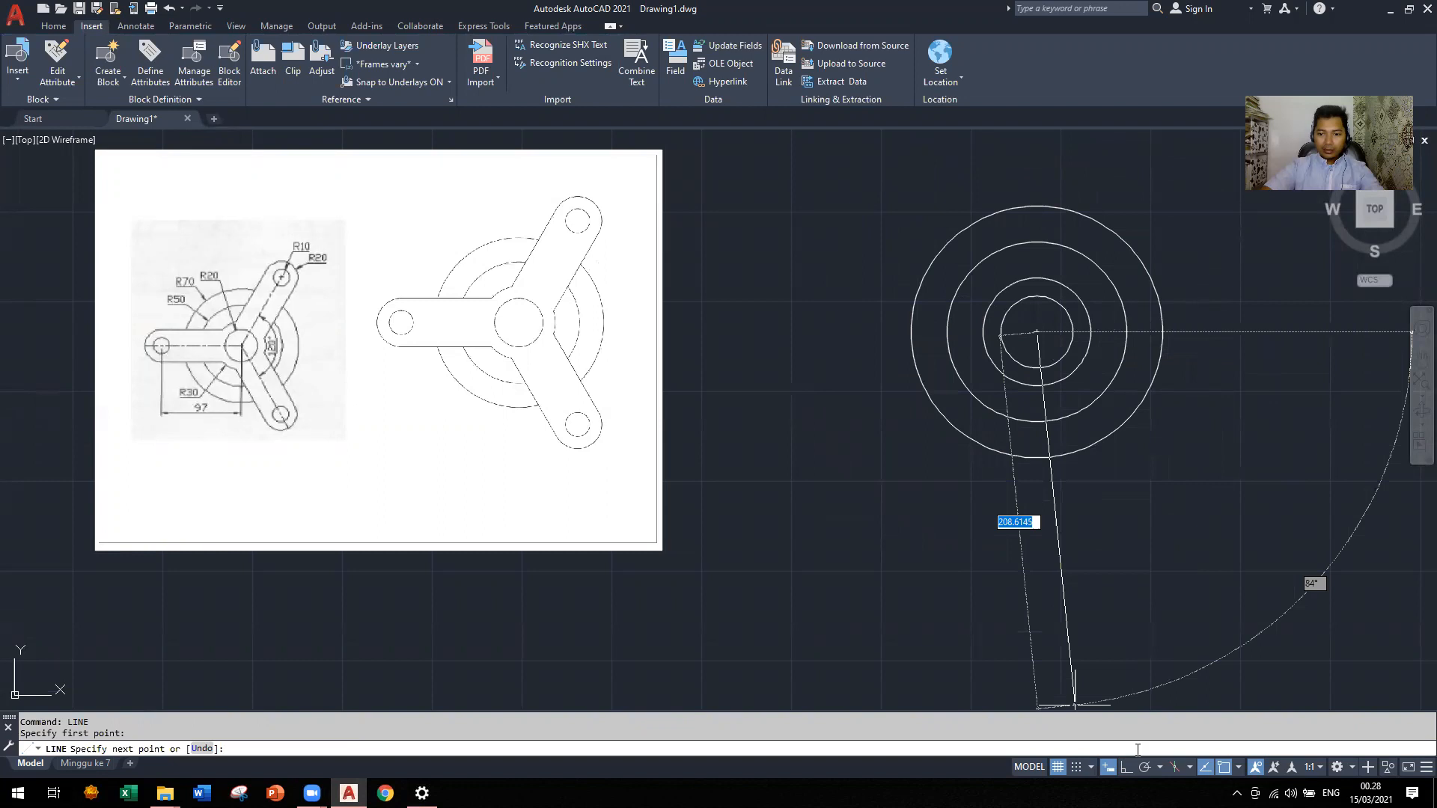
click(1126, 768)
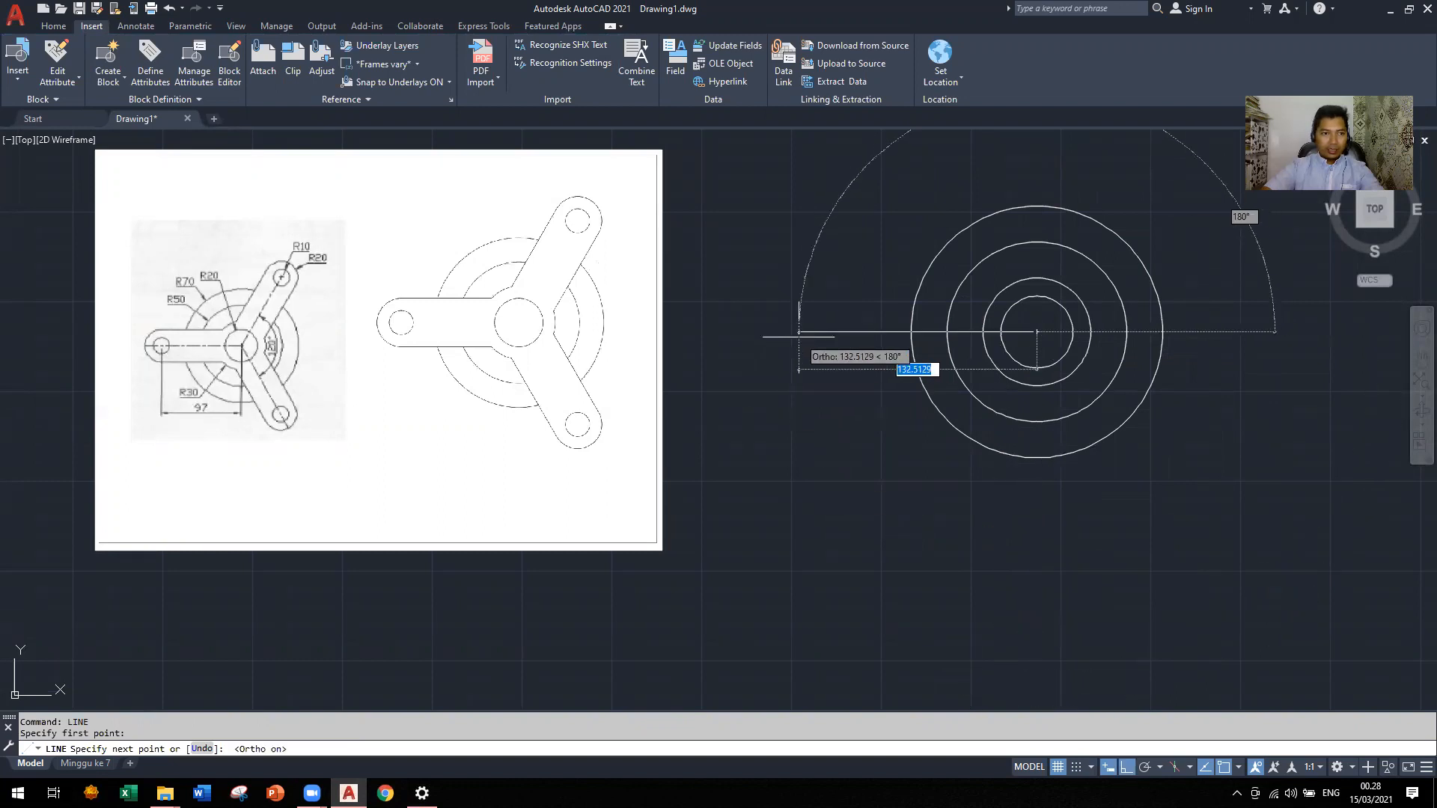
text(97)
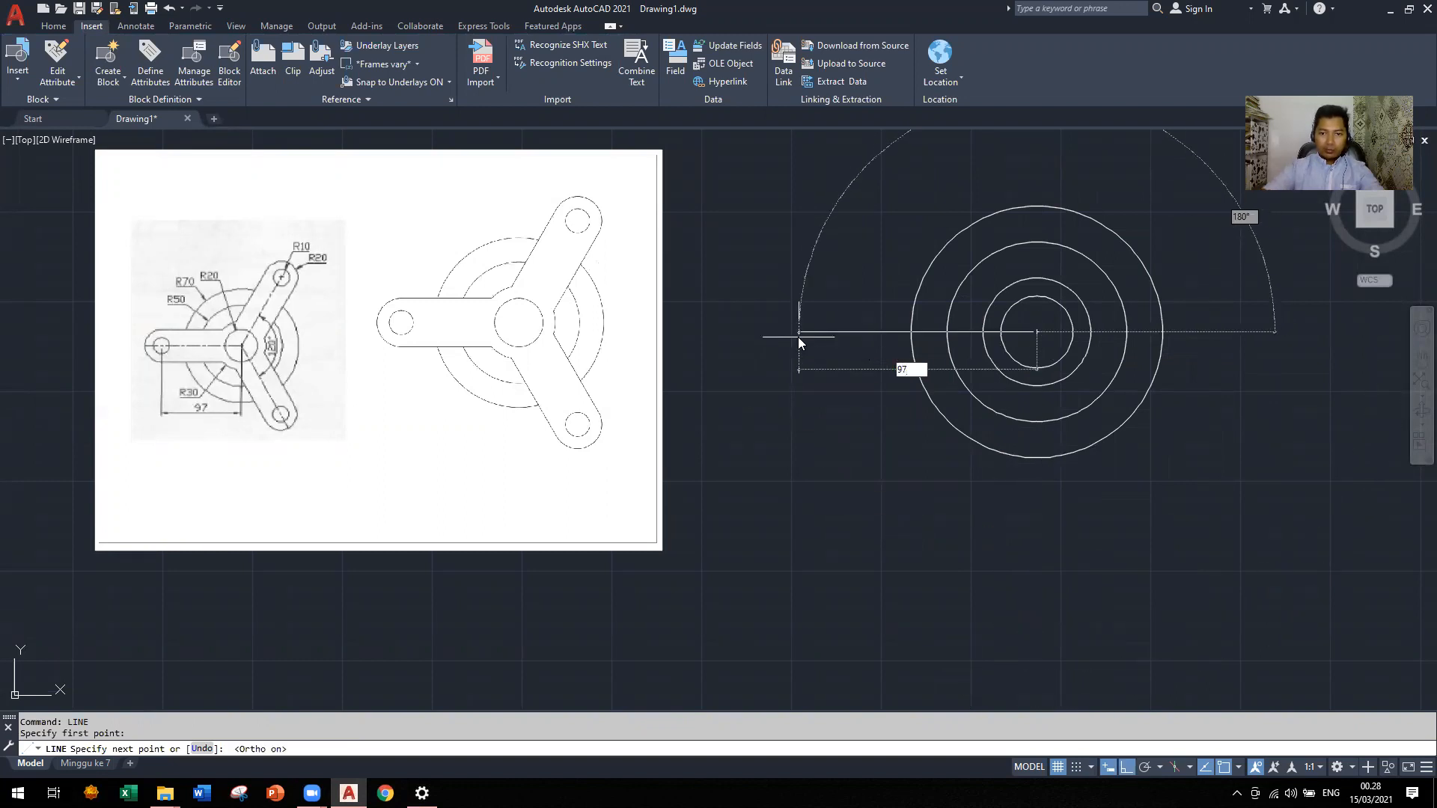
key(Return)
key(Escape)
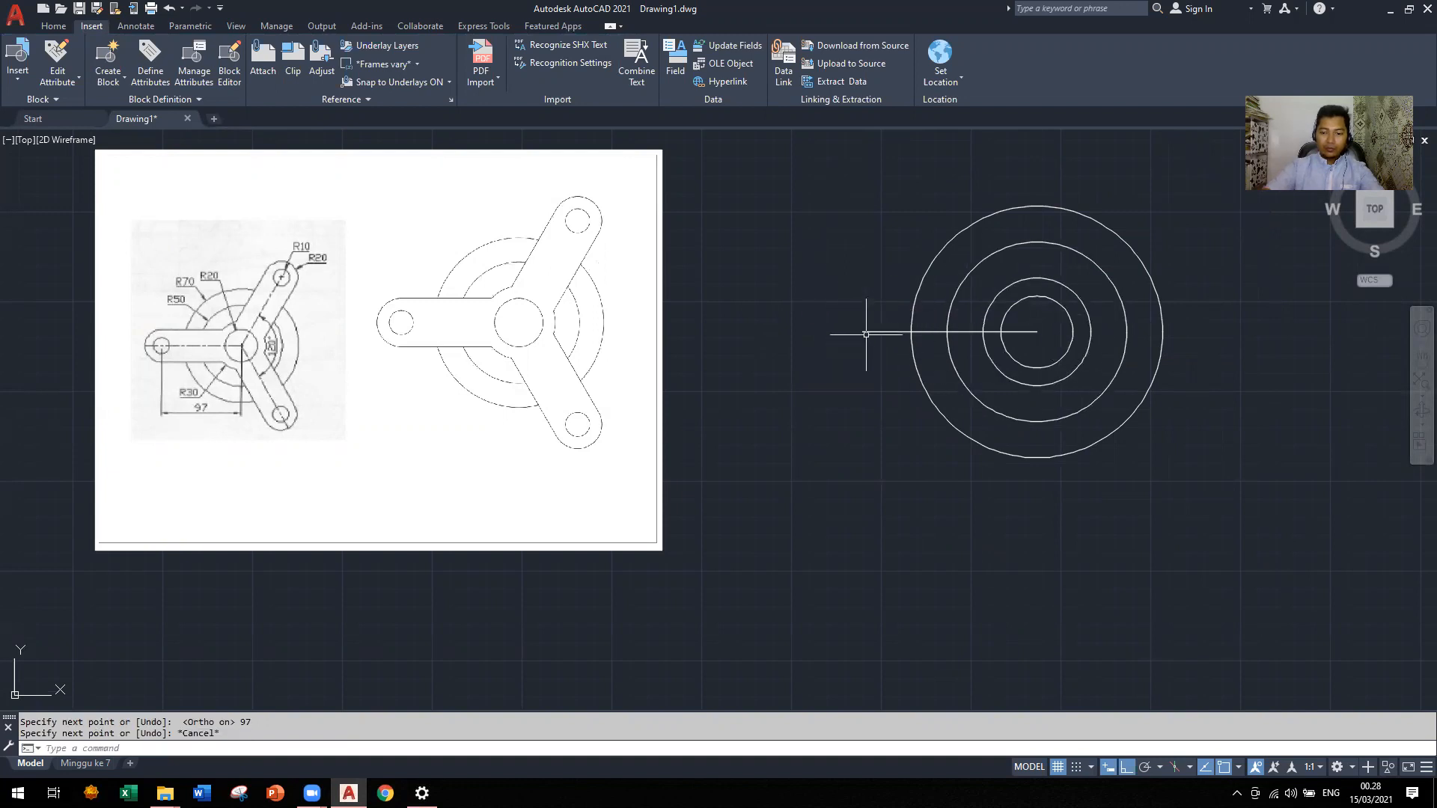
key(Return)
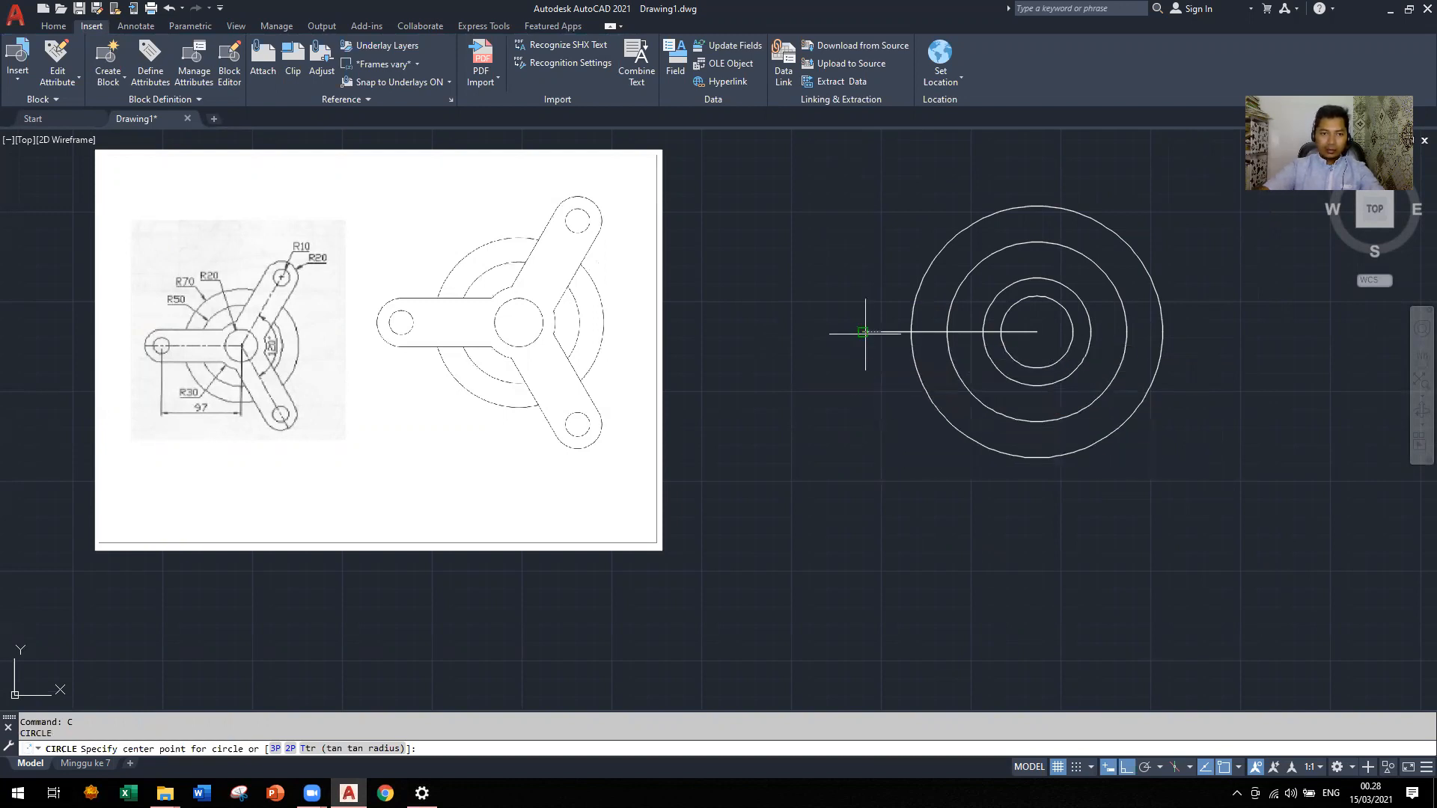
click(863, 332)
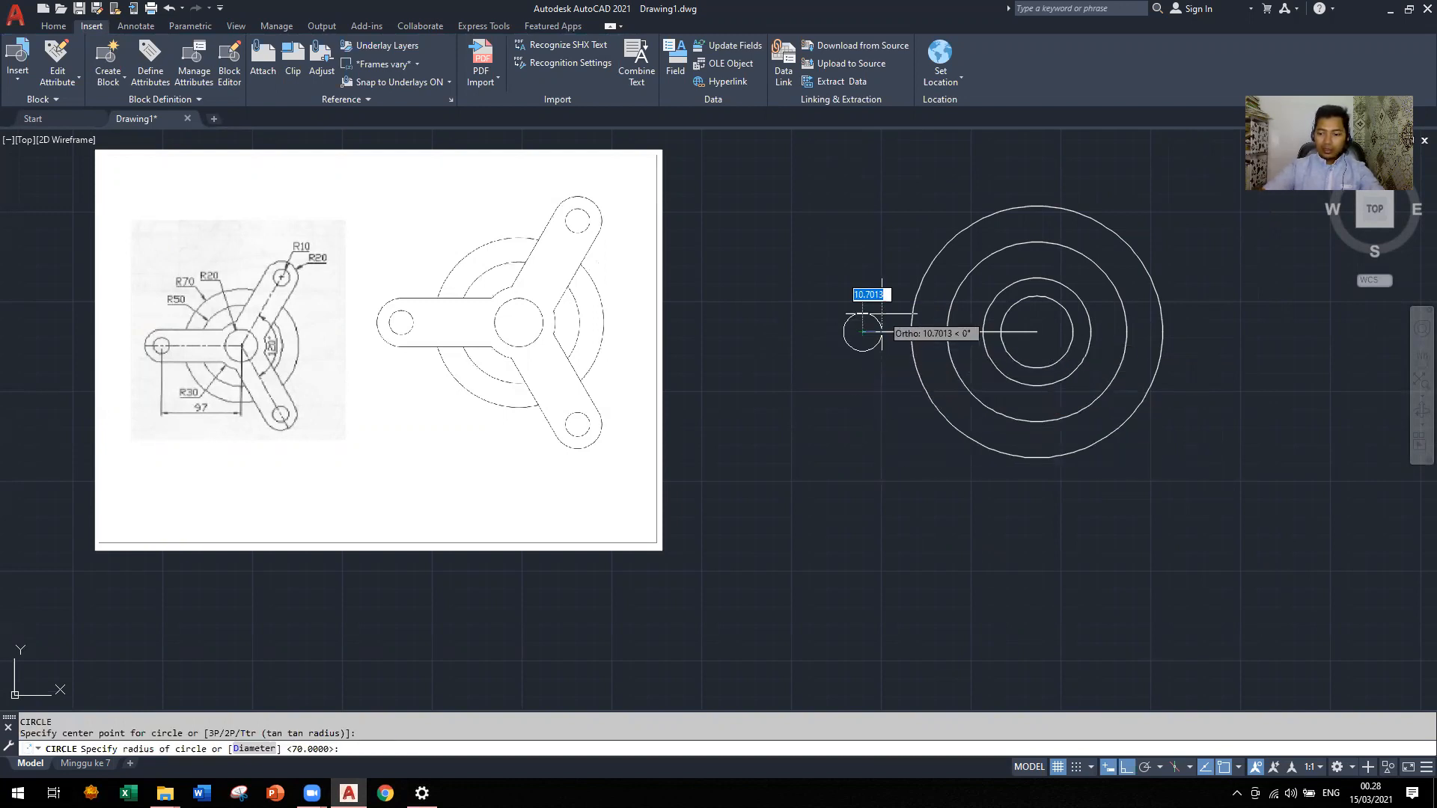
Draw circles of radius 10 and 20 at the line's left endpoint
text(10)
key(Return)
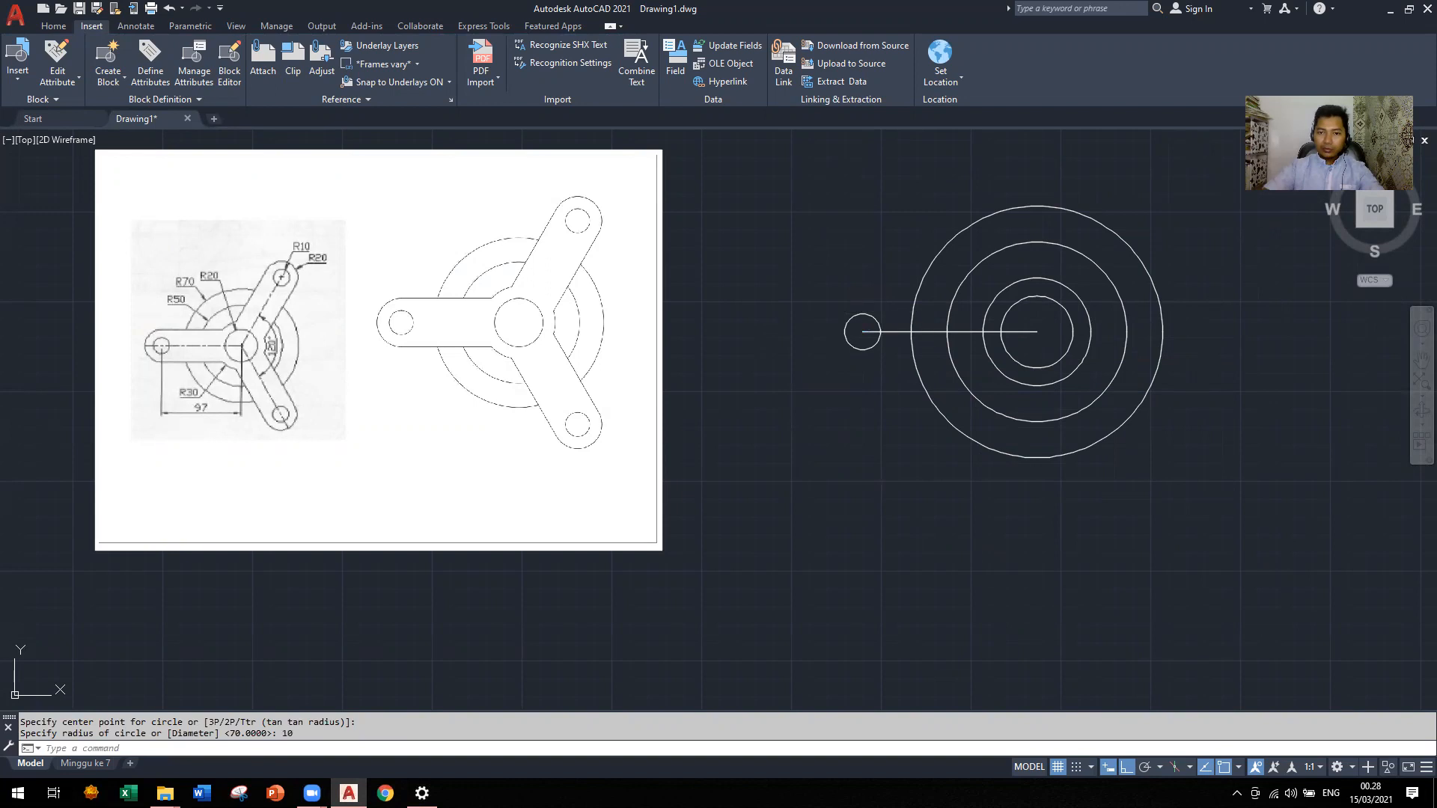
key(Return)
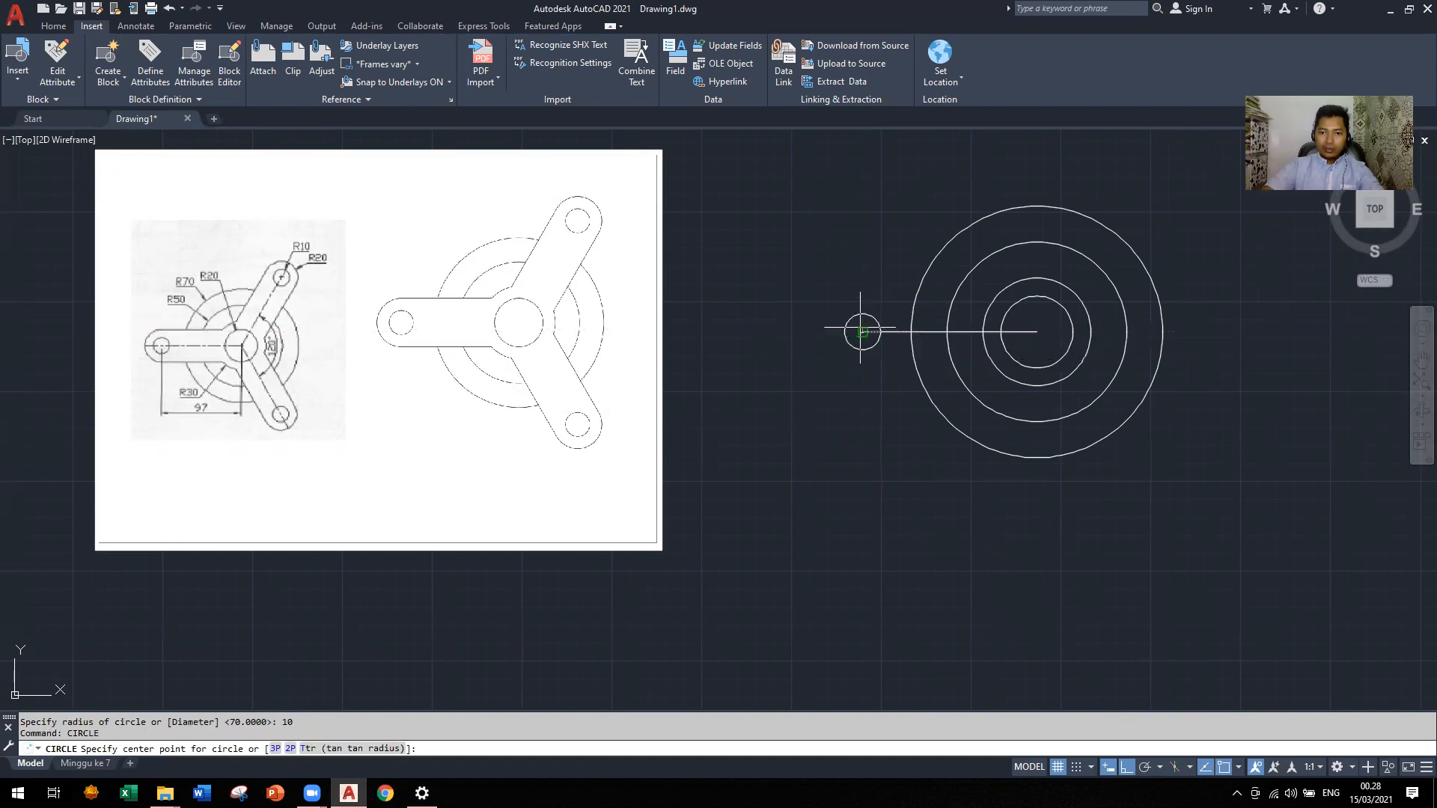
click(862, 331)
text(20)
key(Return)
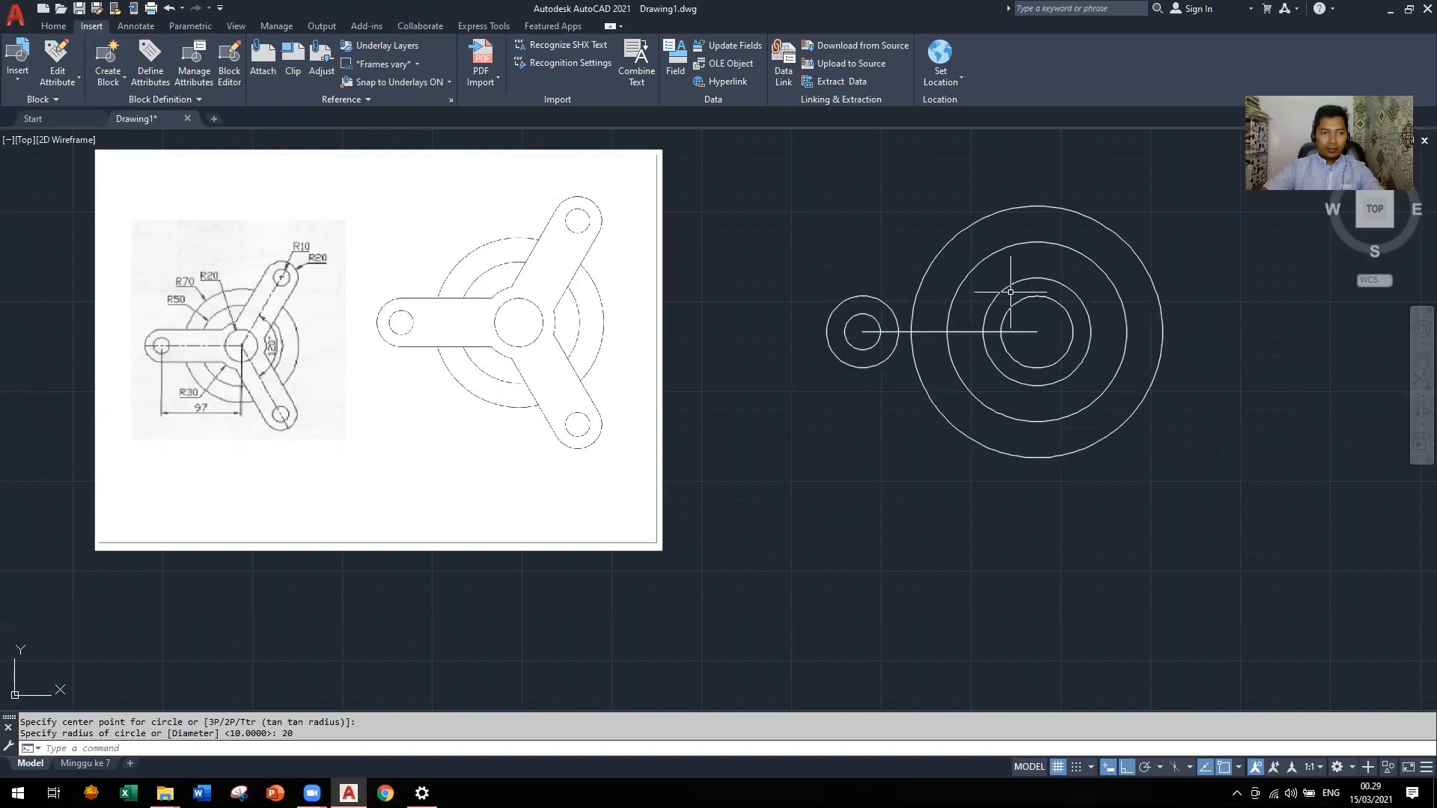
text(OFF)
key(Return)
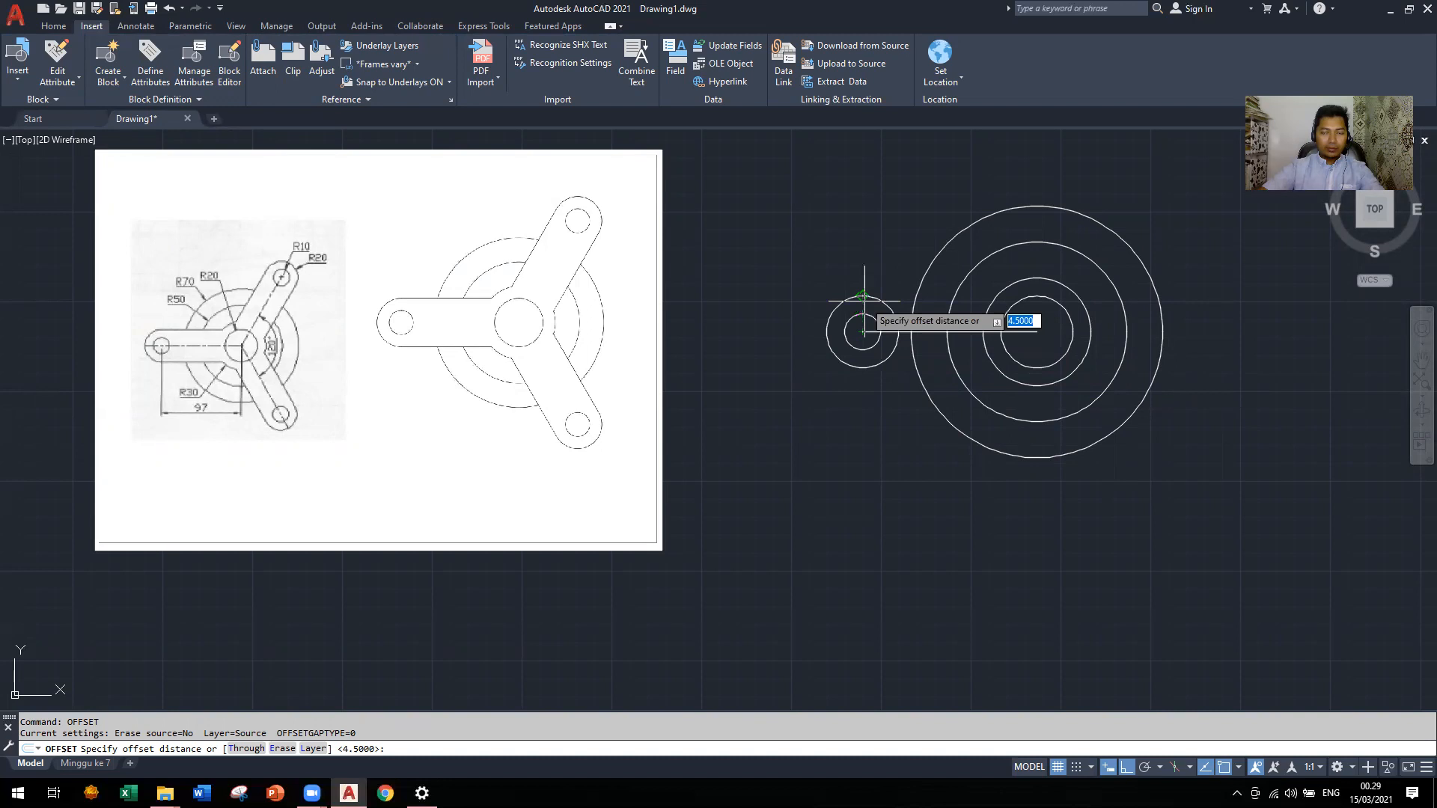
Try offsetting the horizontal line by 10 and then 40, abandoning both attempts
text(10)
key(Return)
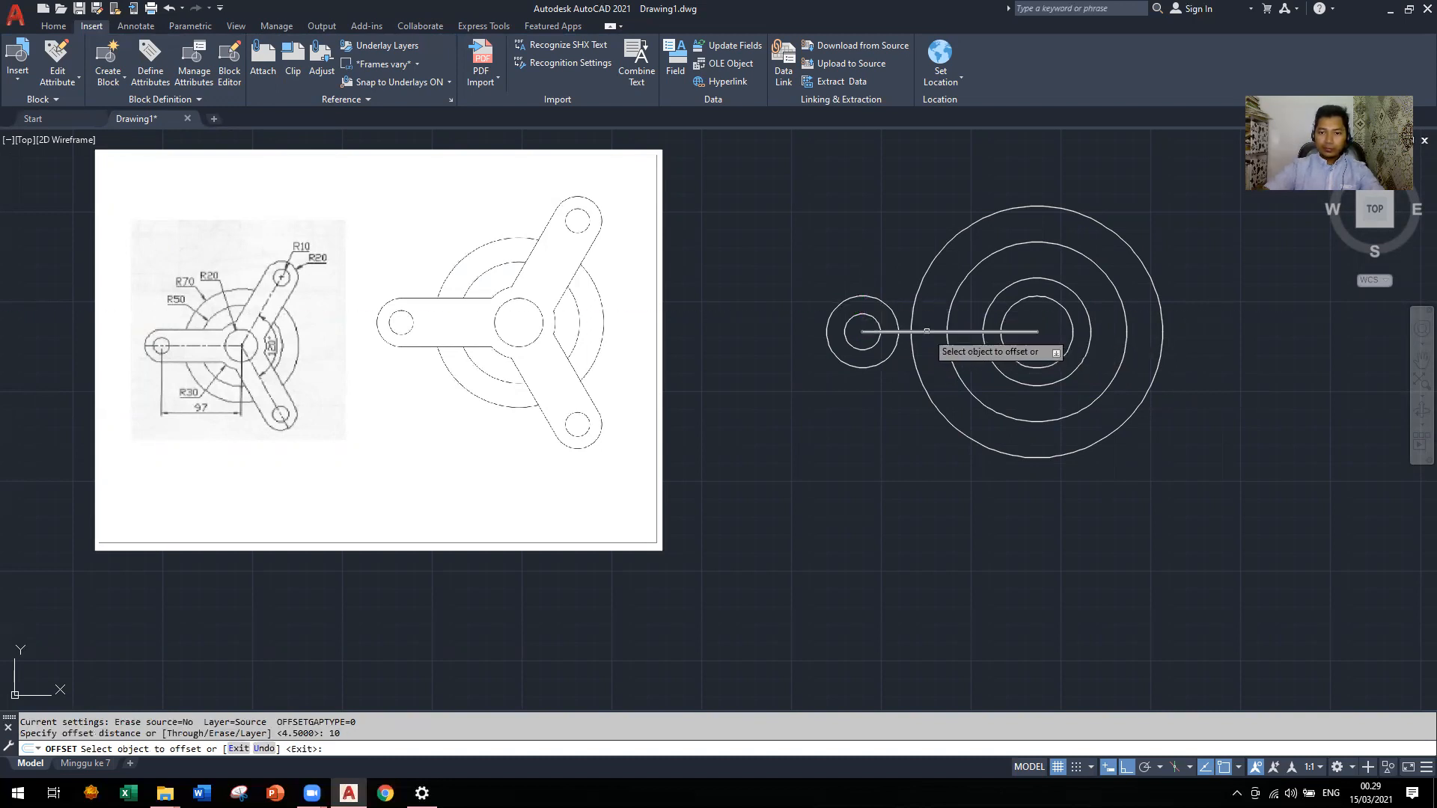
click(935, 333)
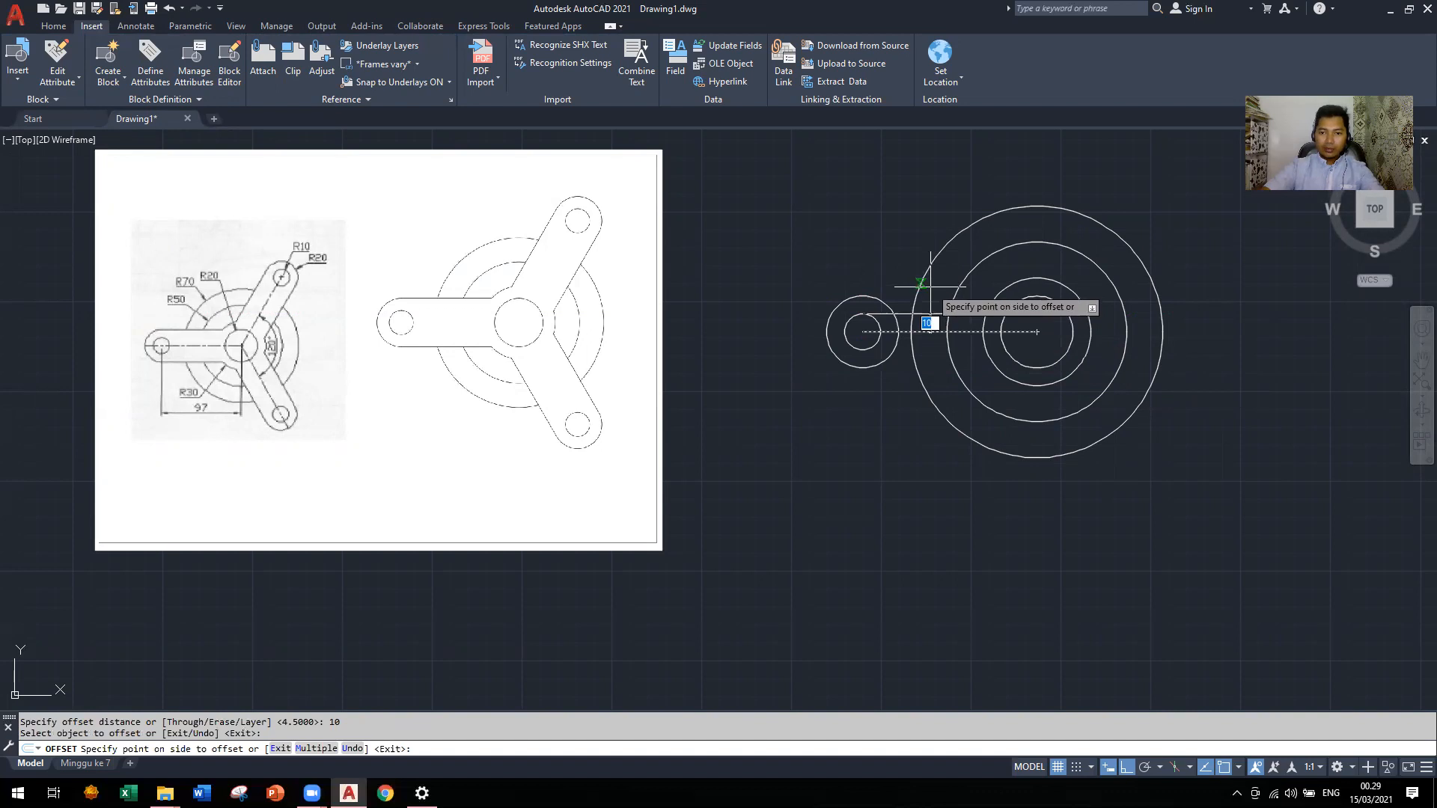
key(Escape)
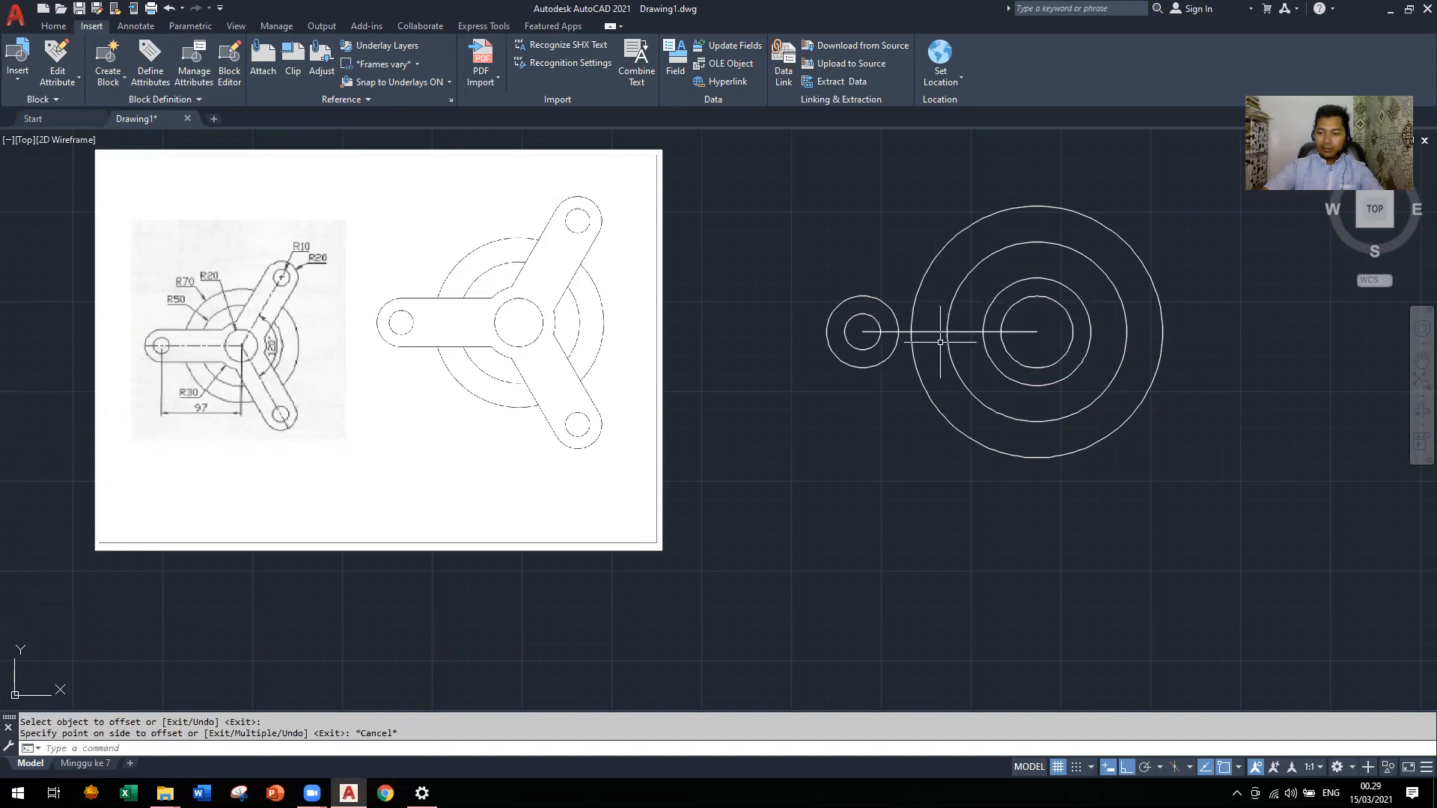
text(o)
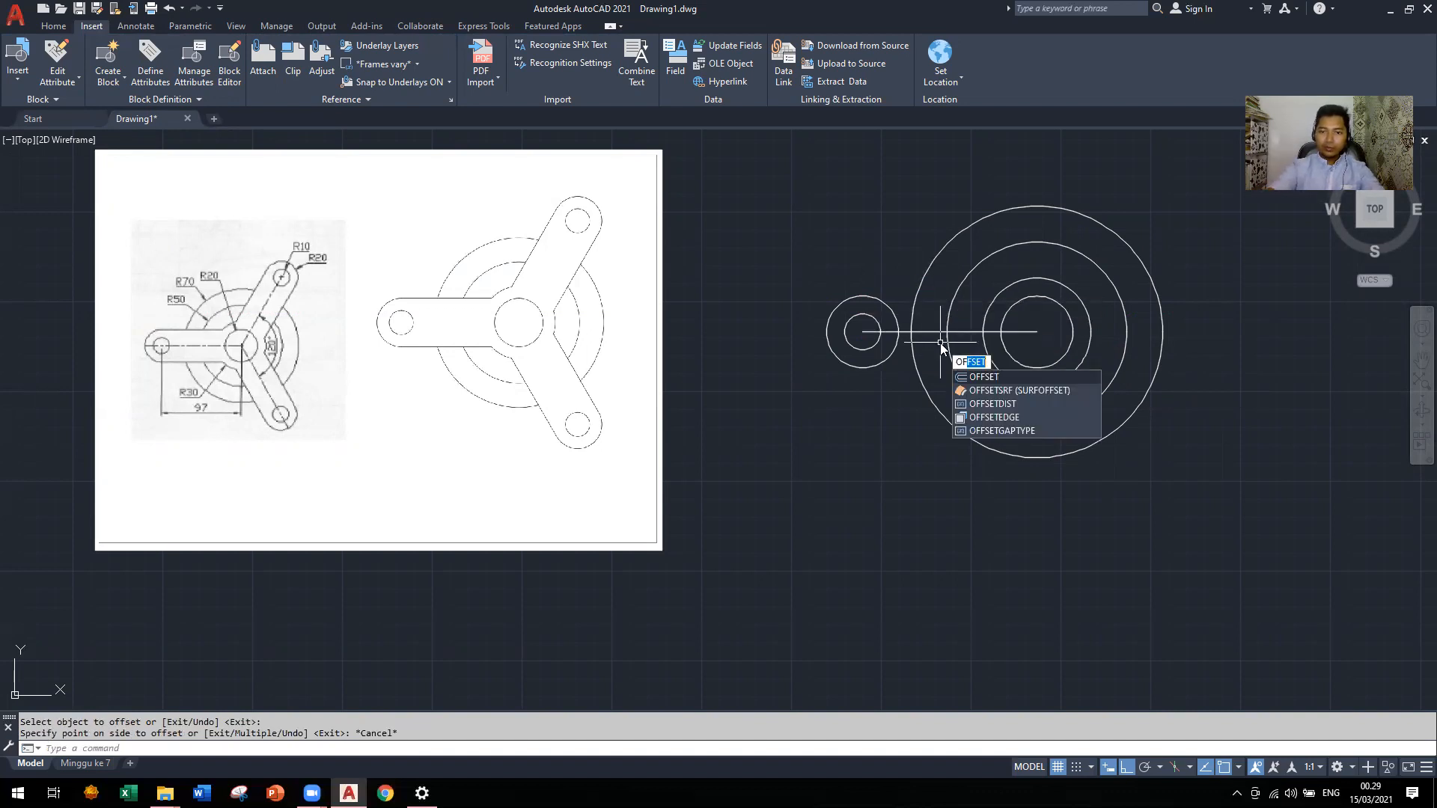
key(Return)
text(40)
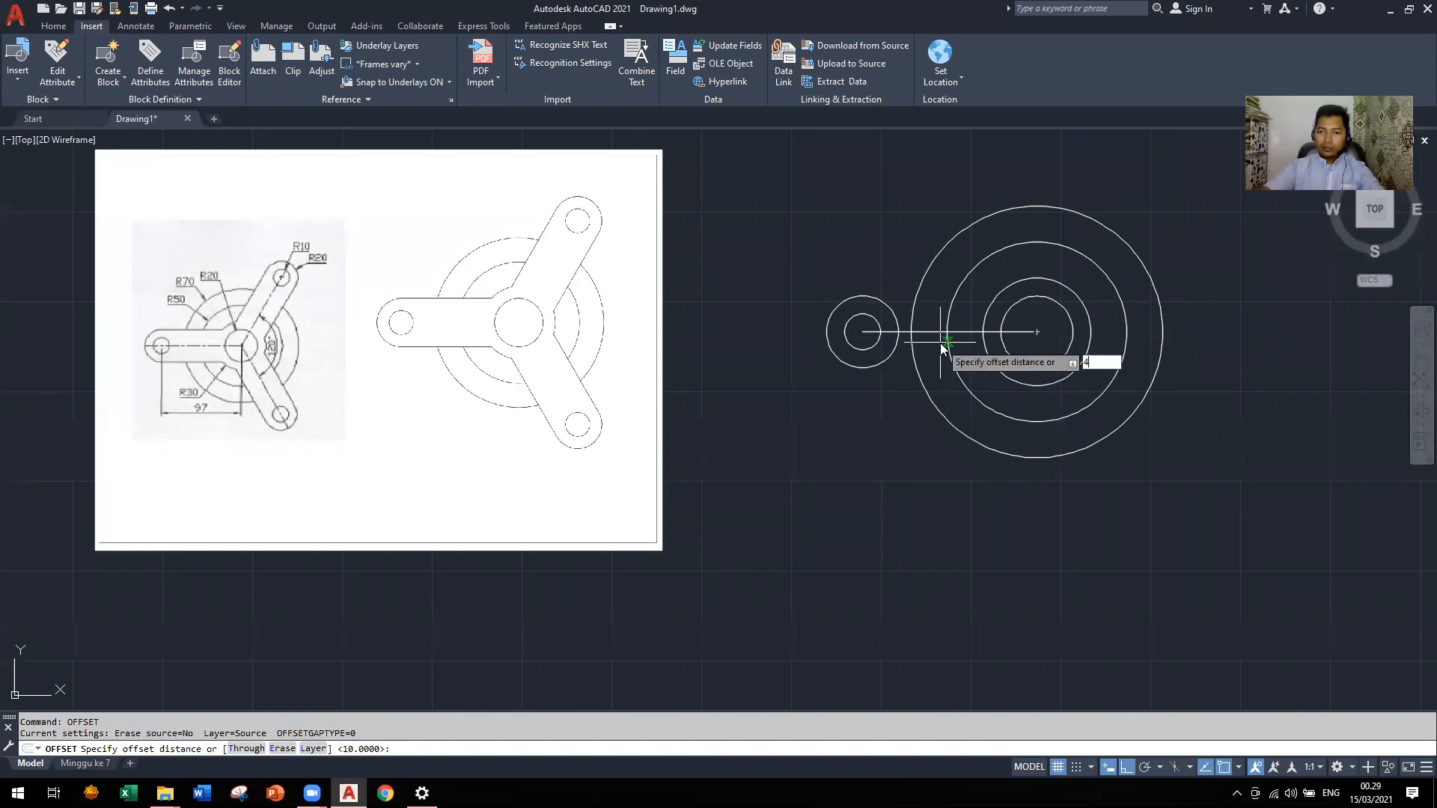
key(Return)
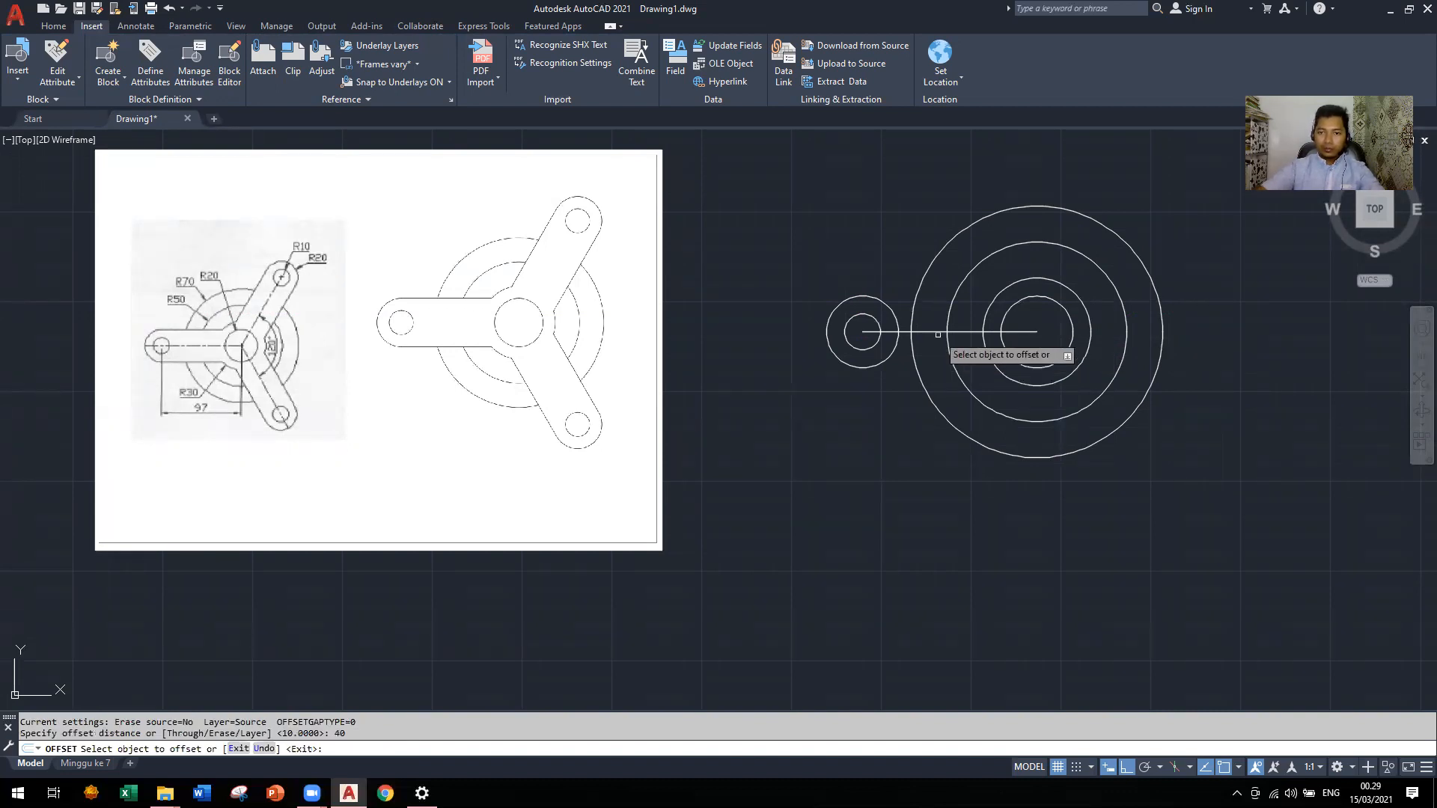
click(939, 333)
key(Escape)
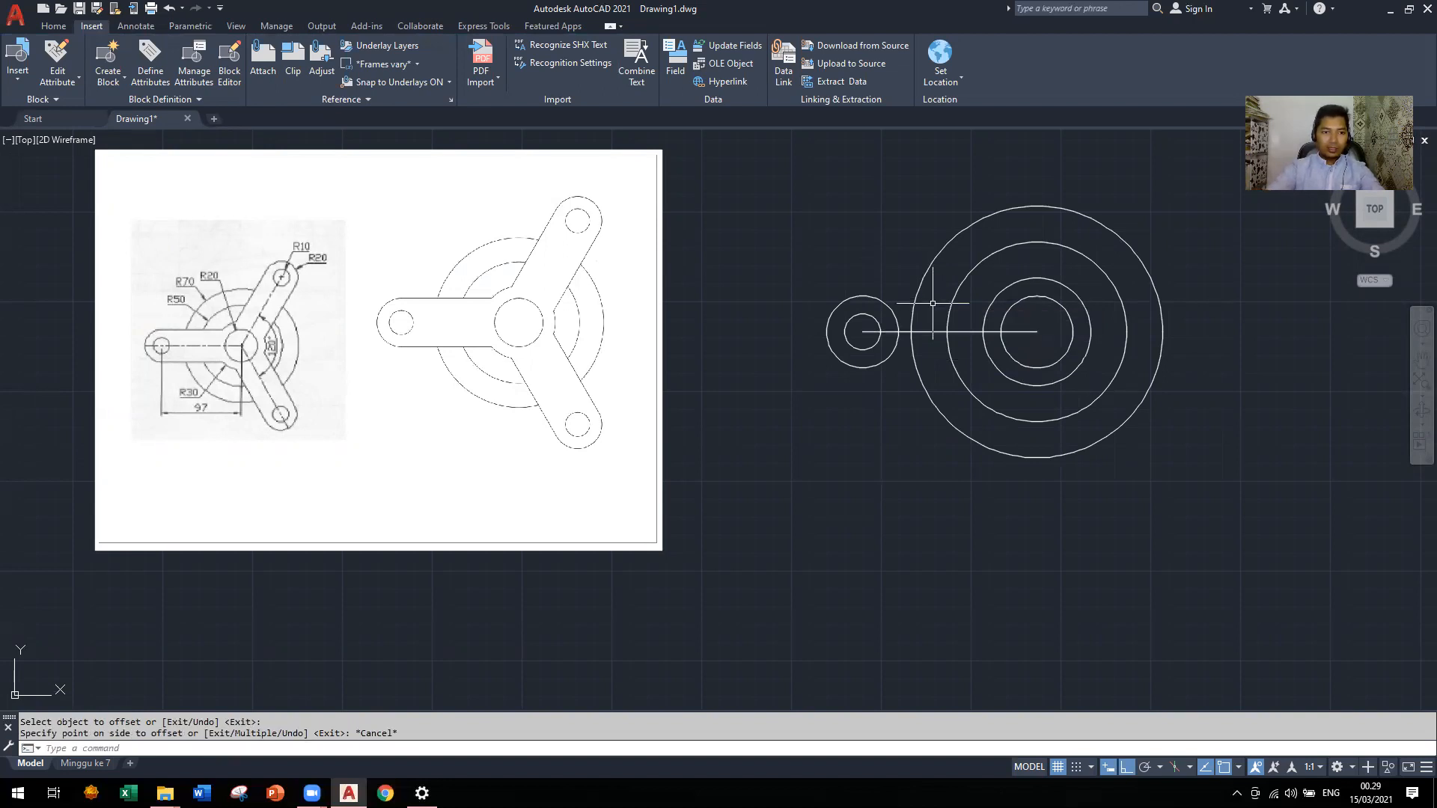
Offset the 97-unit line by 20, once above and once below
text(OF)
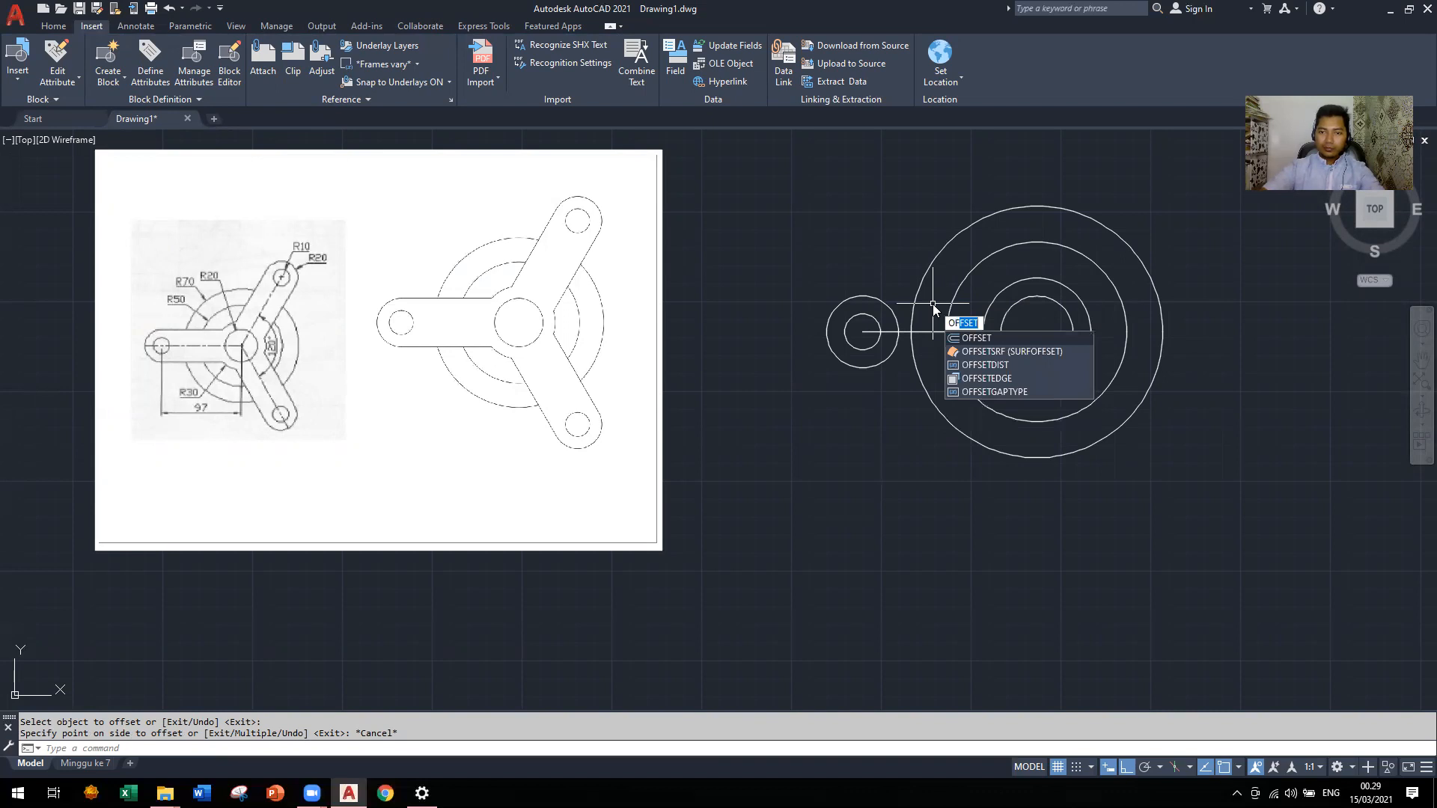
key(Return)
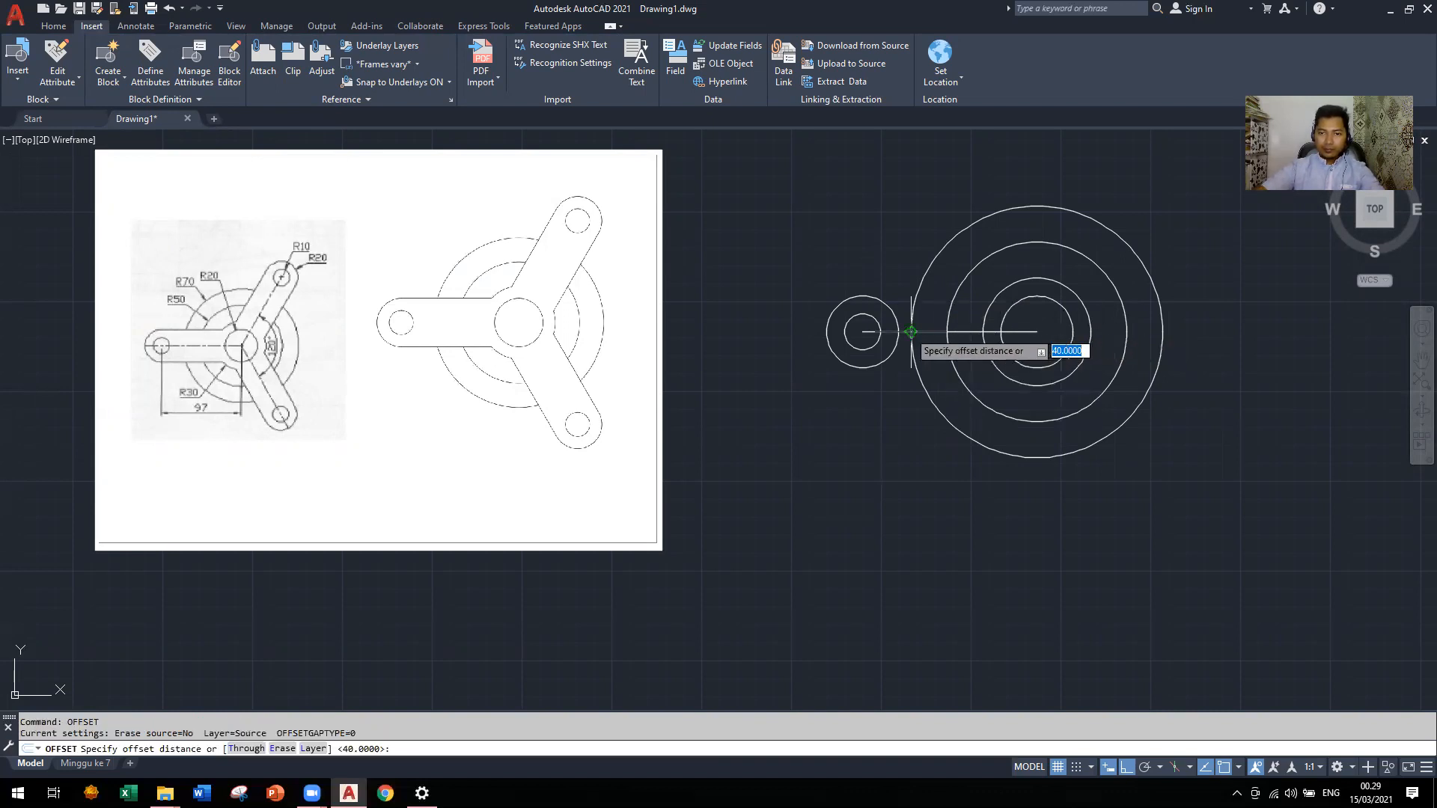
text(2)
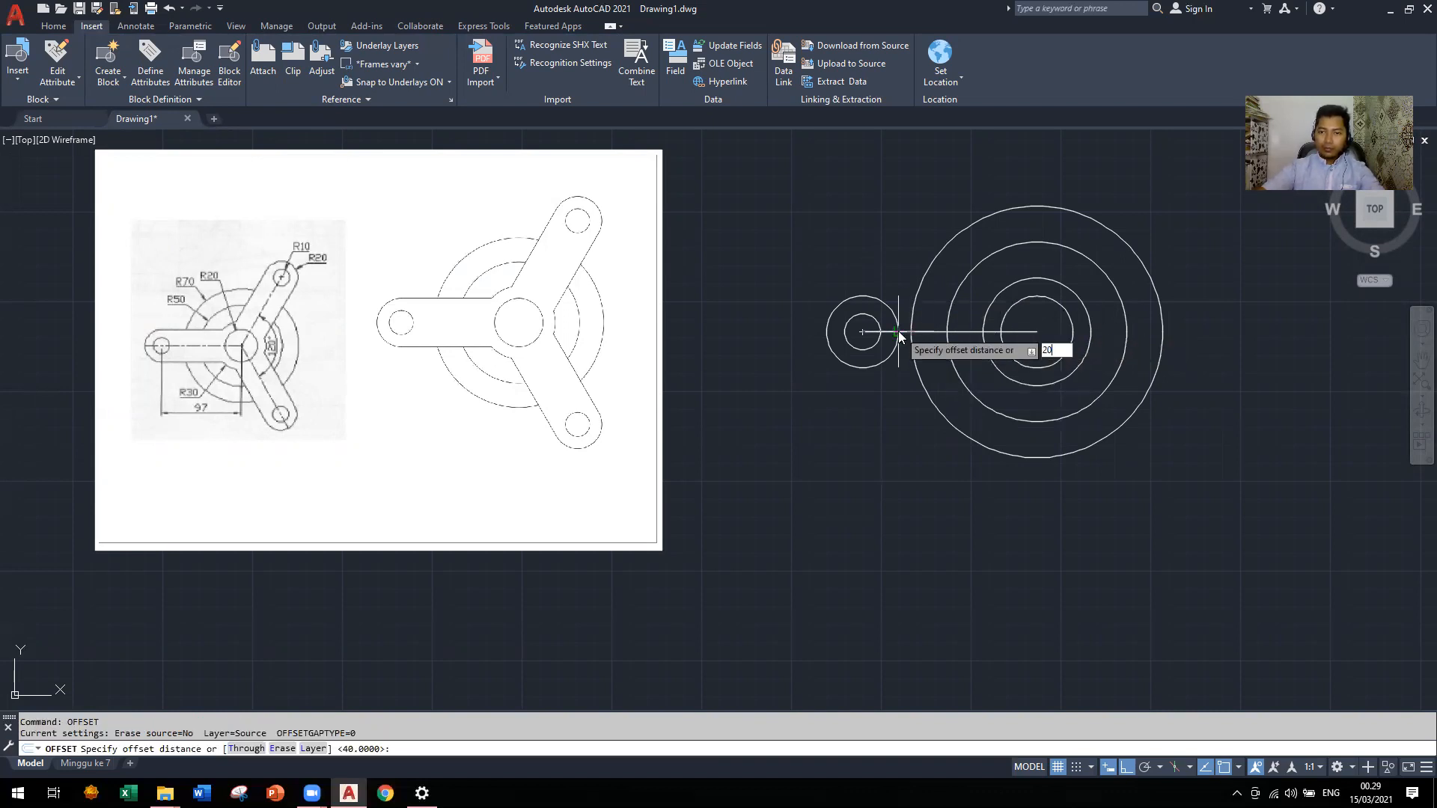
text(0)
key(Return)
click(916, 331)
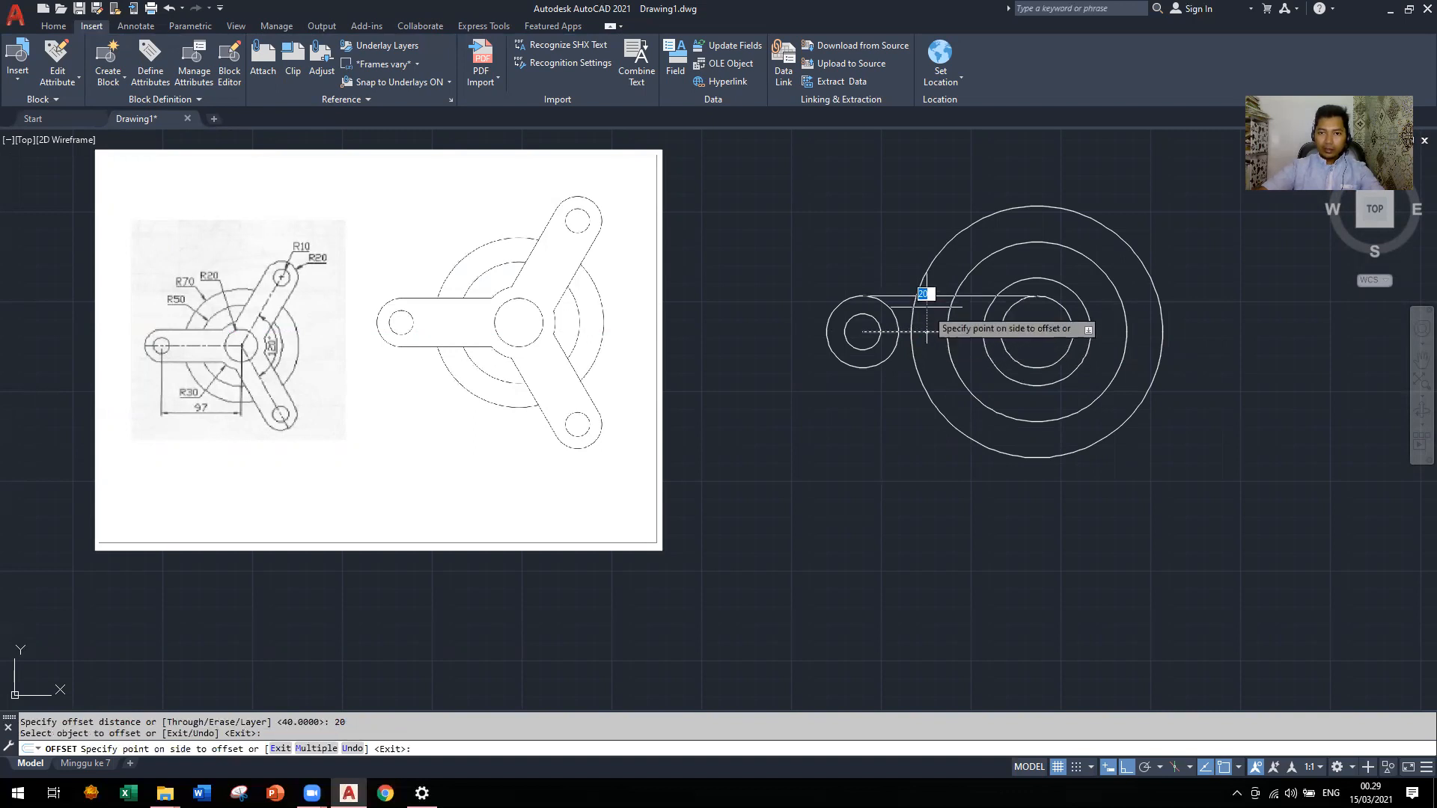
click(927, 313)
click(929, 331)
click(932, 360)
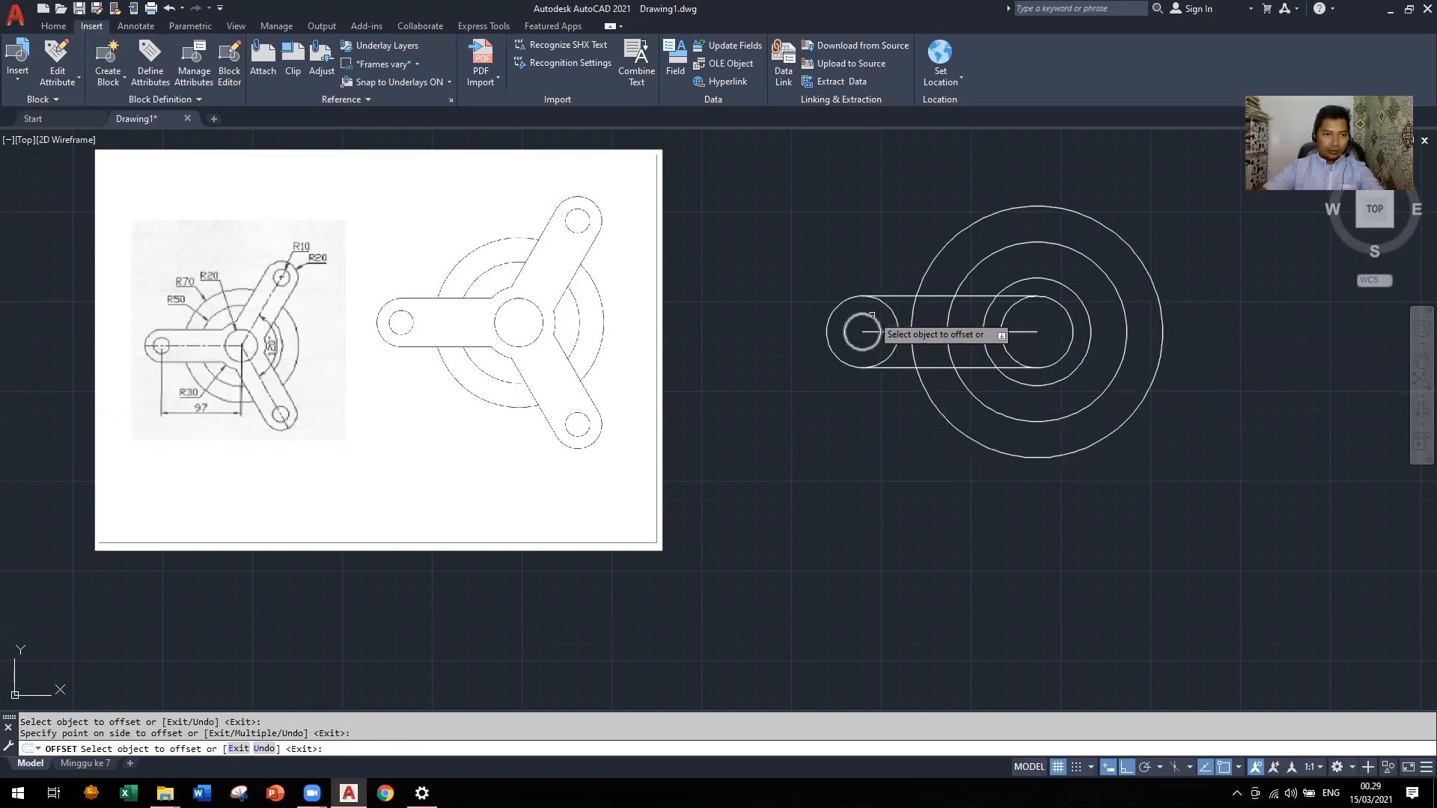
key(Escape)
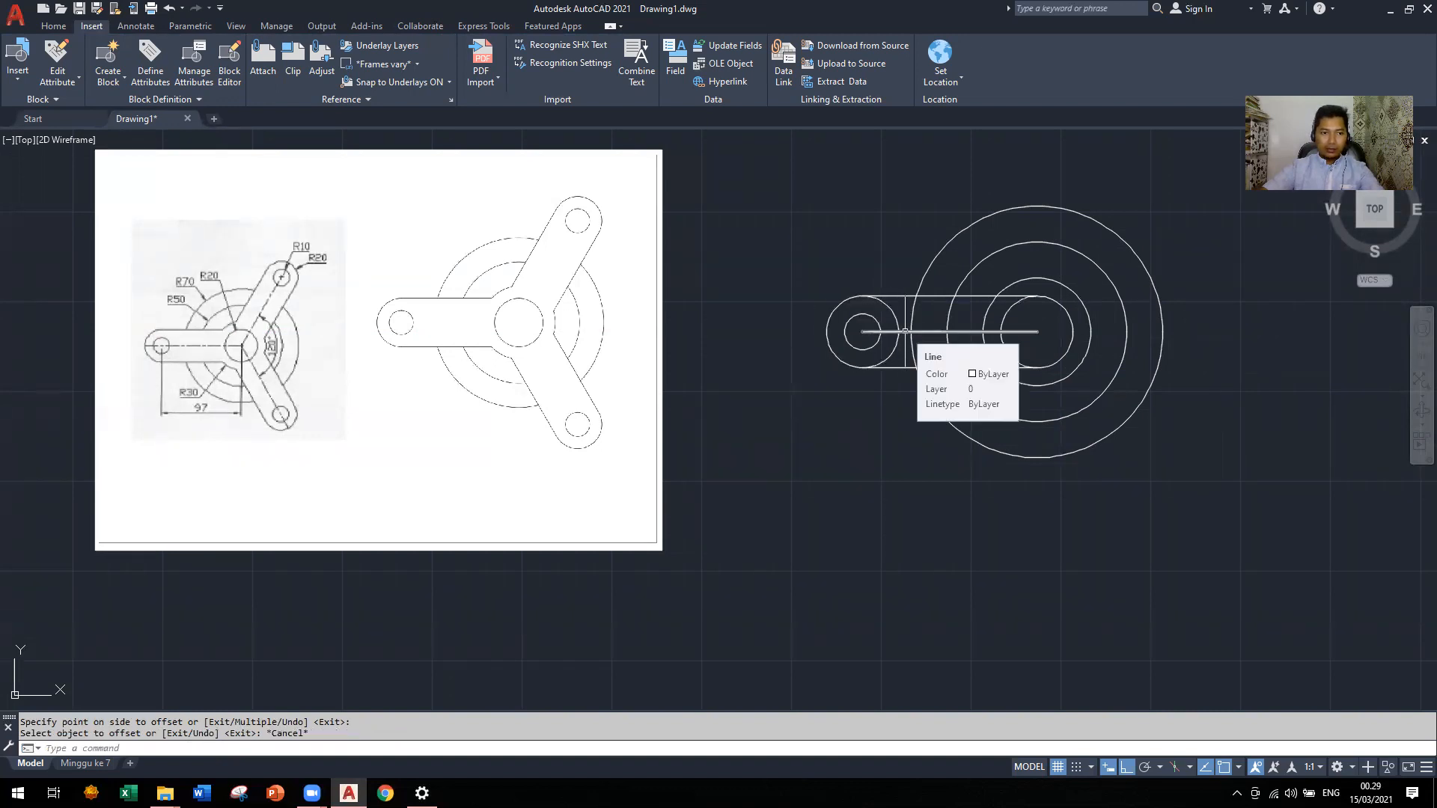
Delete the centre line, then trim the three circle arcs inside the slot and the slot lines inside the hub
click(906, 331)
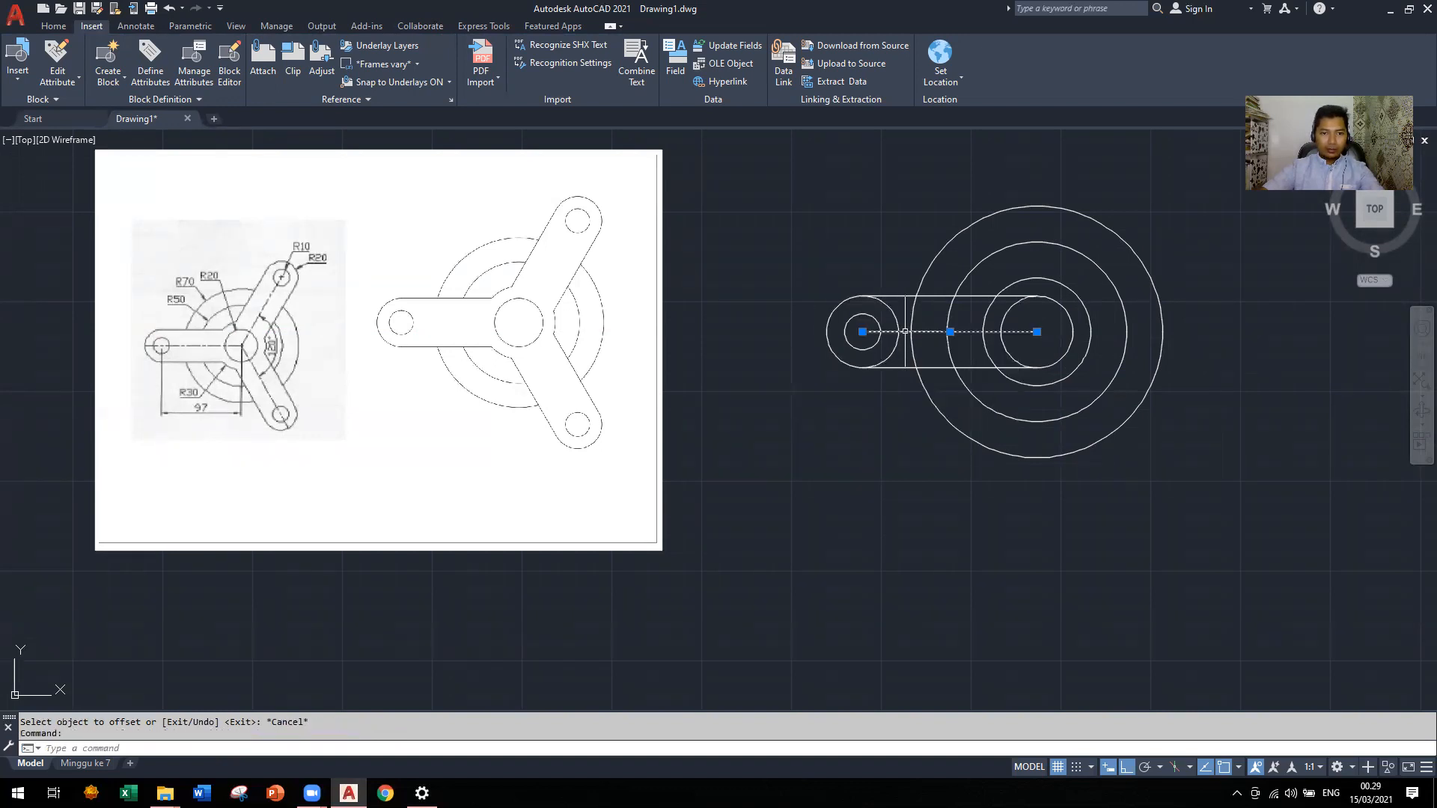
key(Delete)
text(trim)
key(Return)
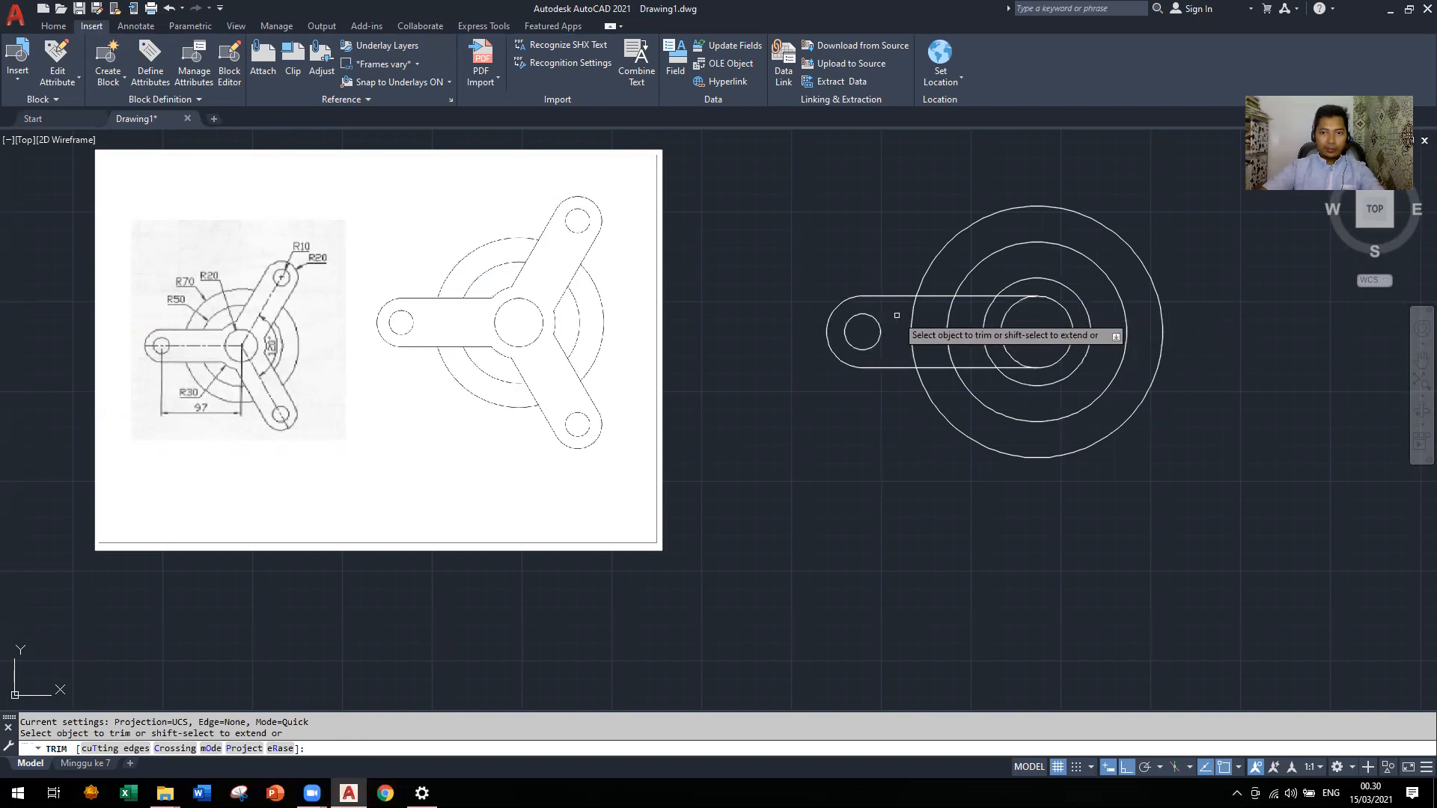
click(913, 320)
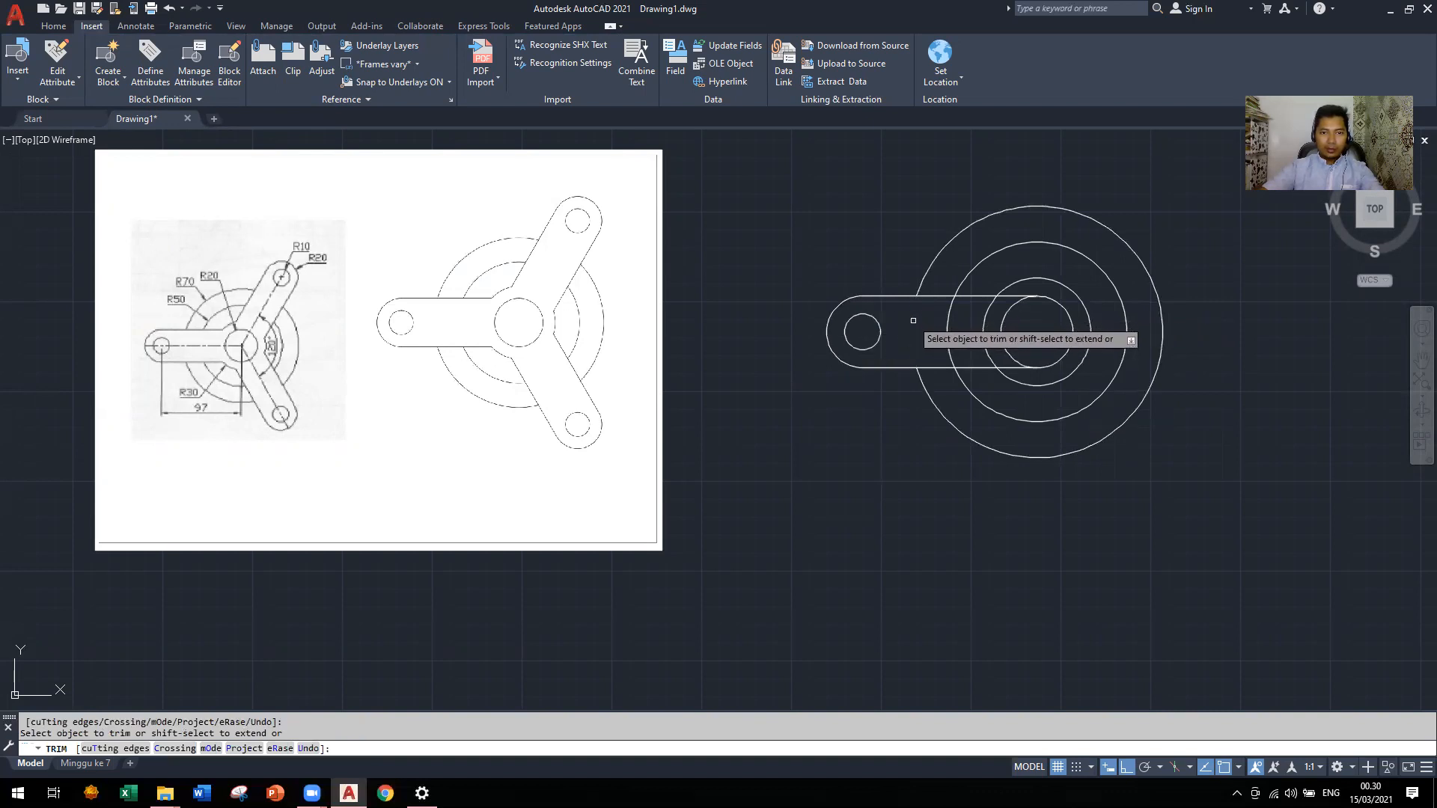
click(948, 324)
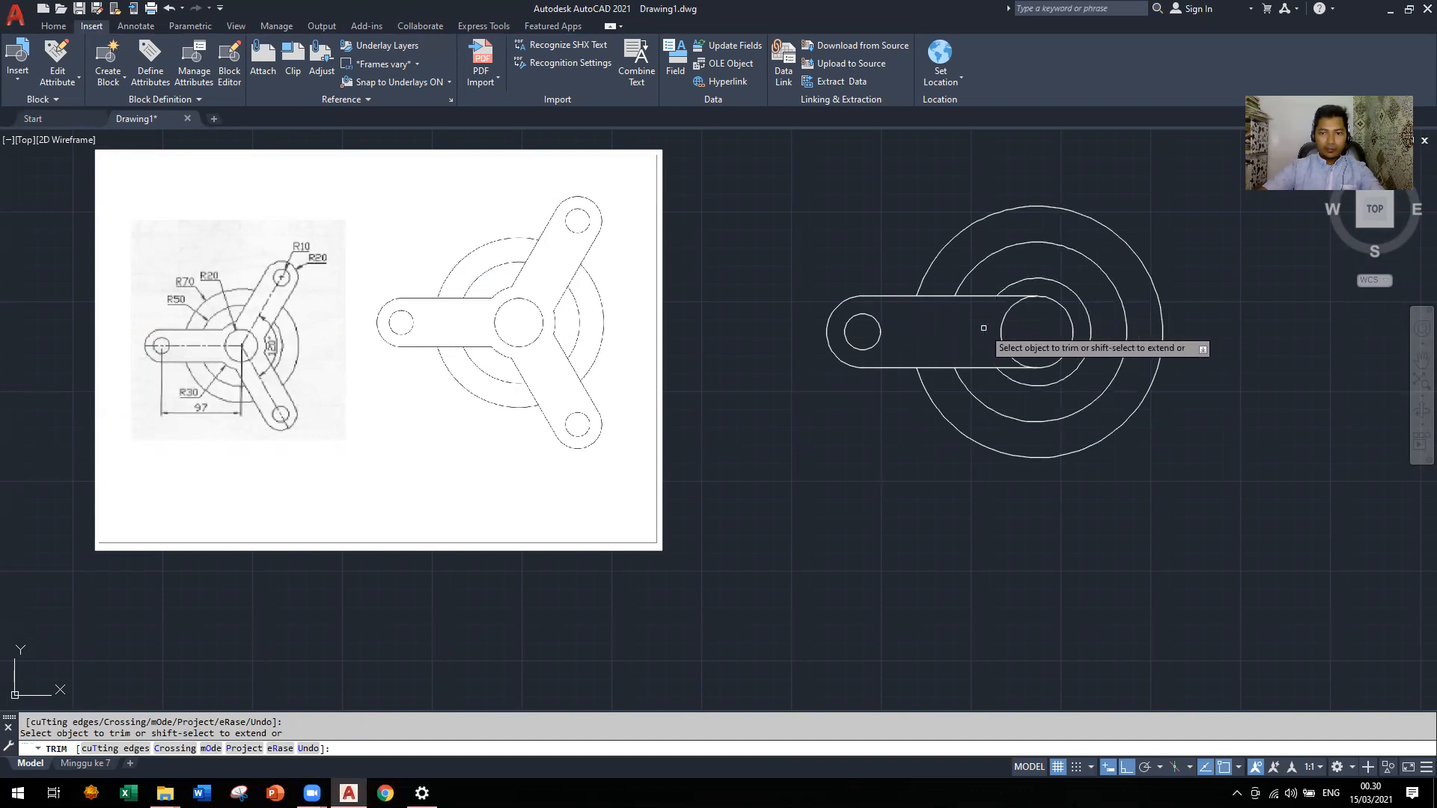
click(984, 328)
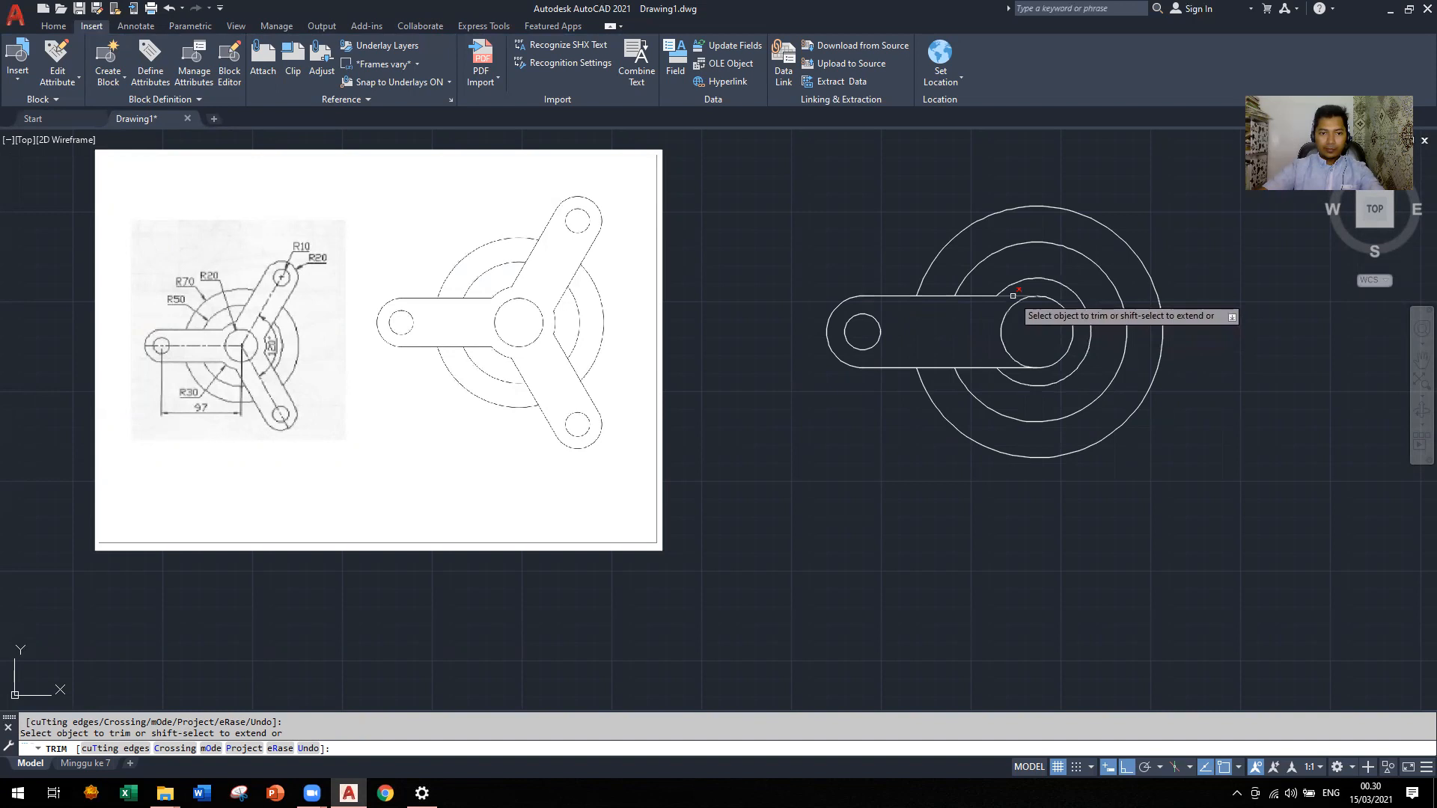
click(1013, 297)
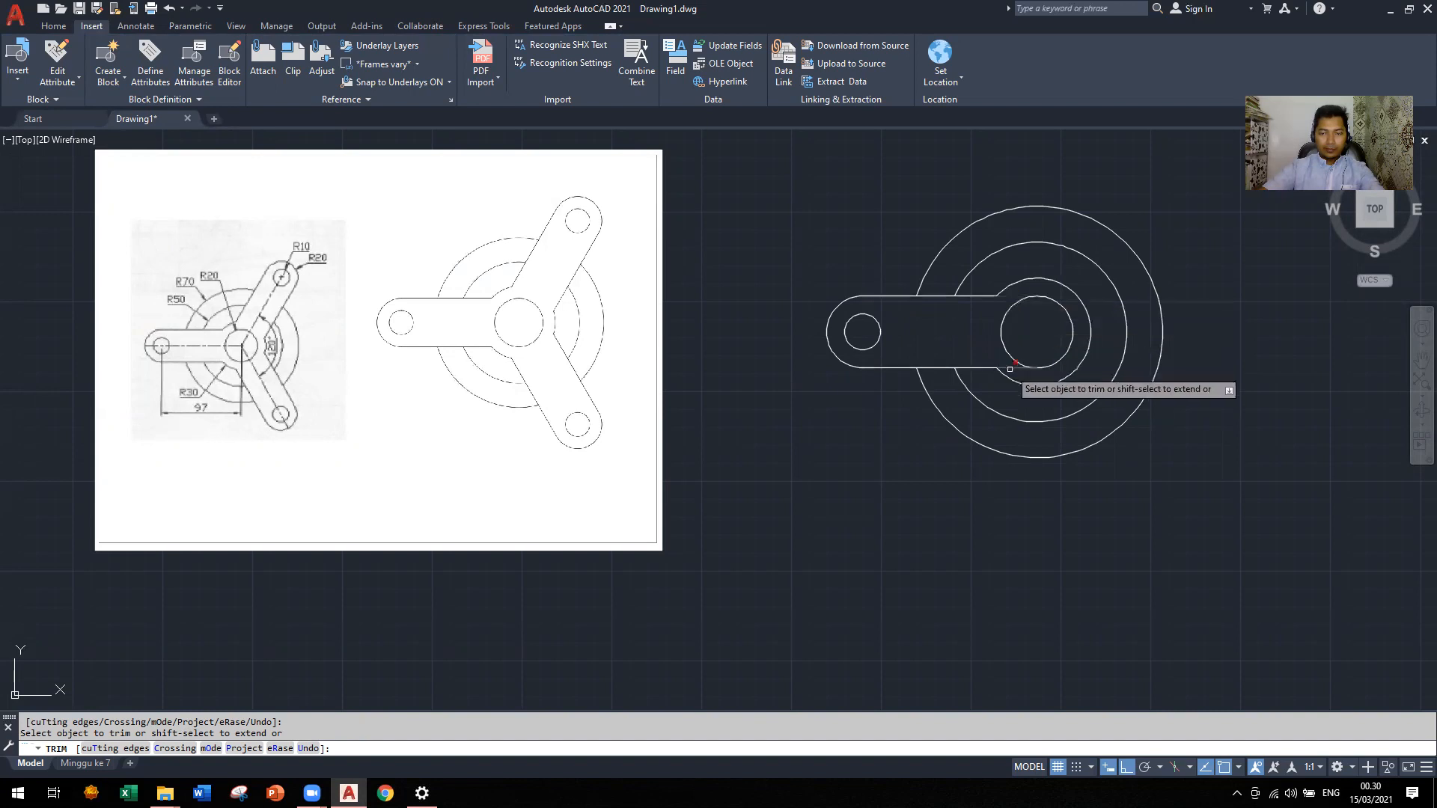
click(1010, 369)
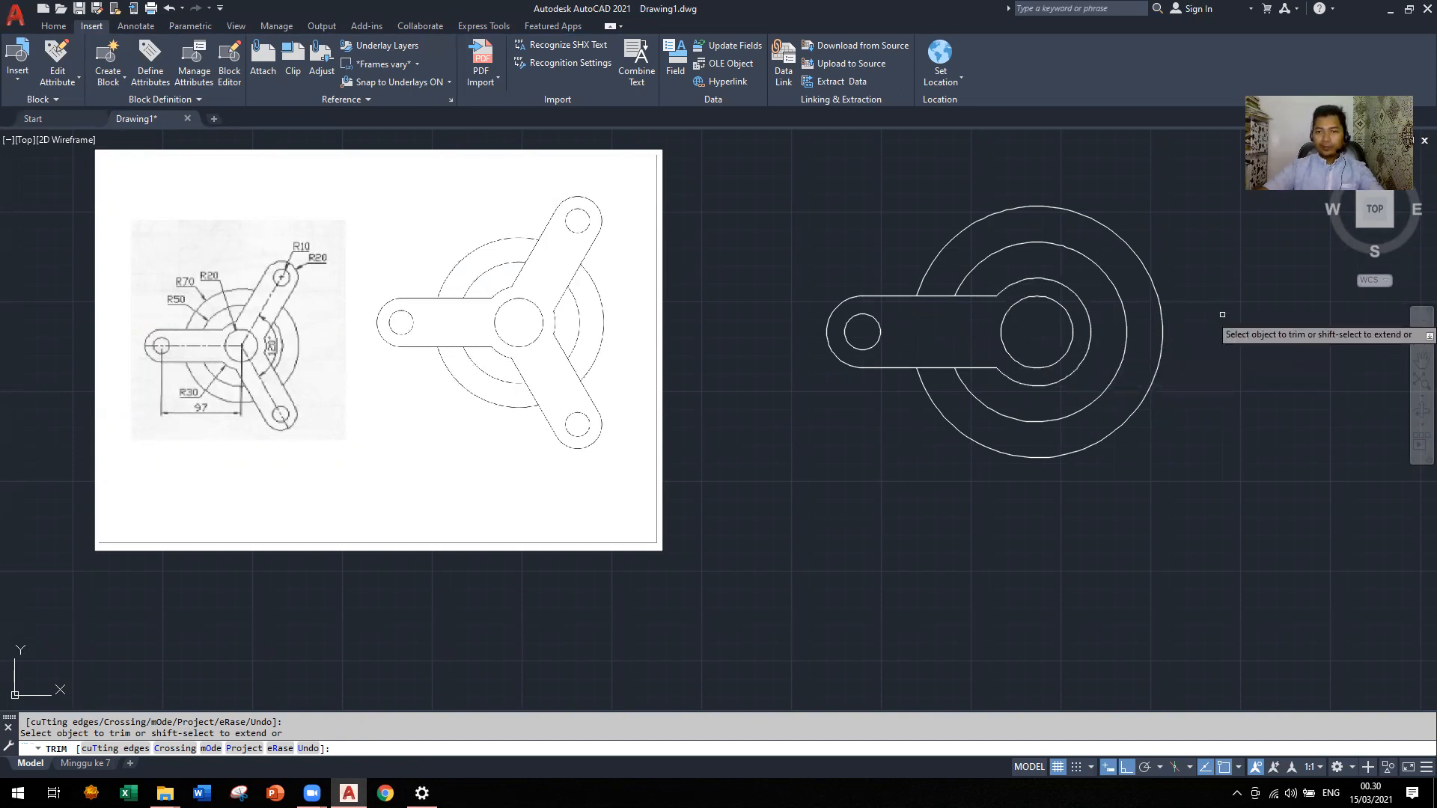
key(Escape)
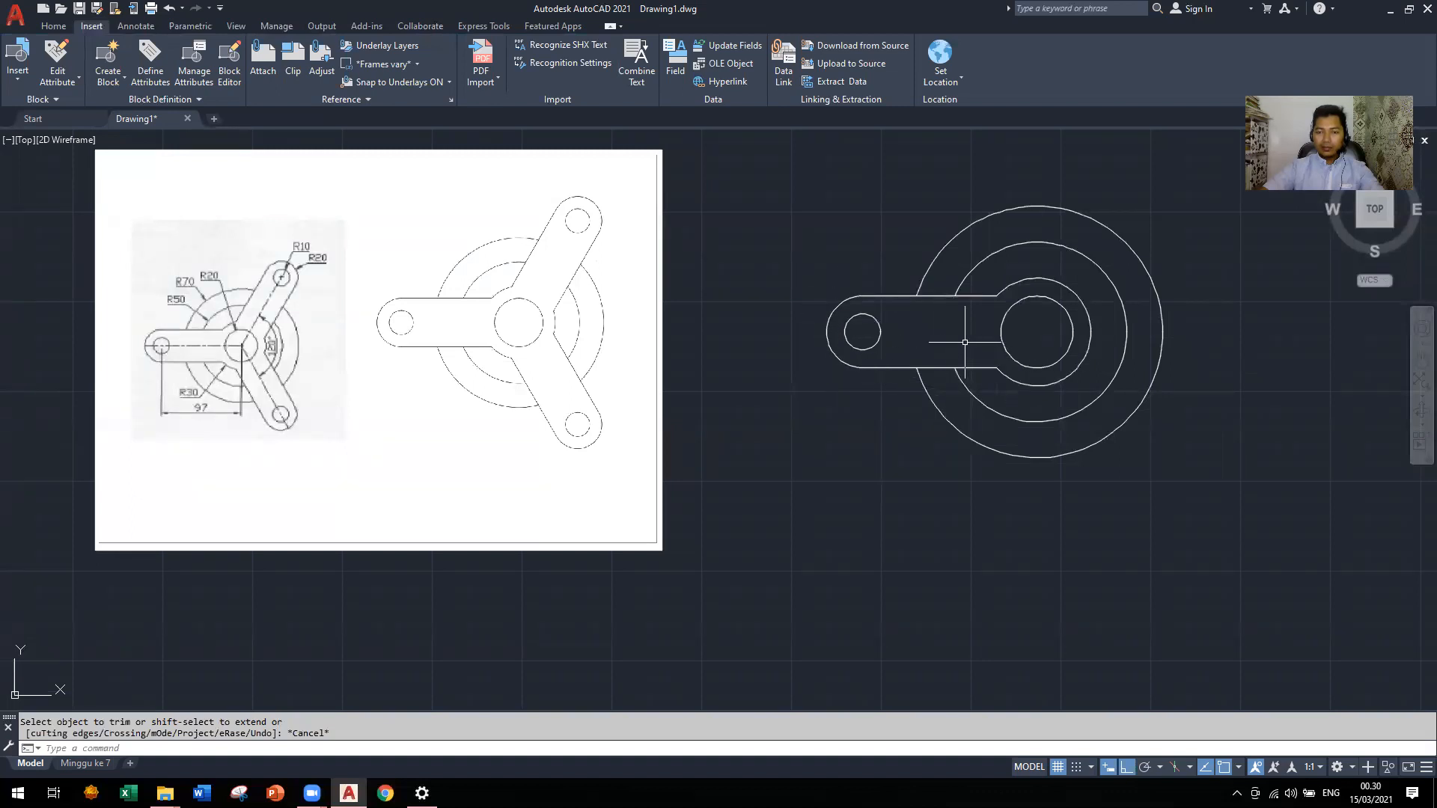
Polar-array the slot lines, end arc and small circle as 3 items around the hub centre
text(Ar)
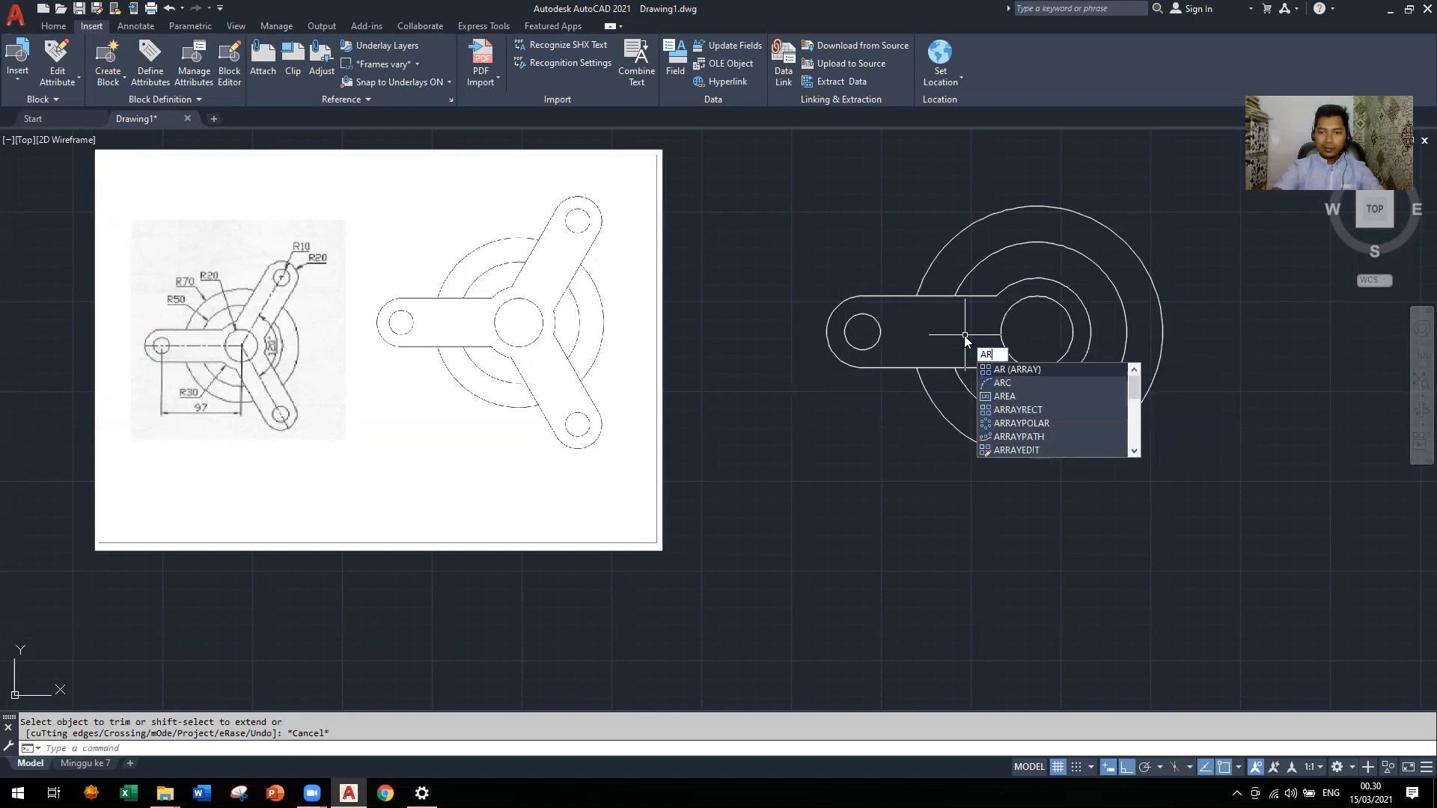
text(r)
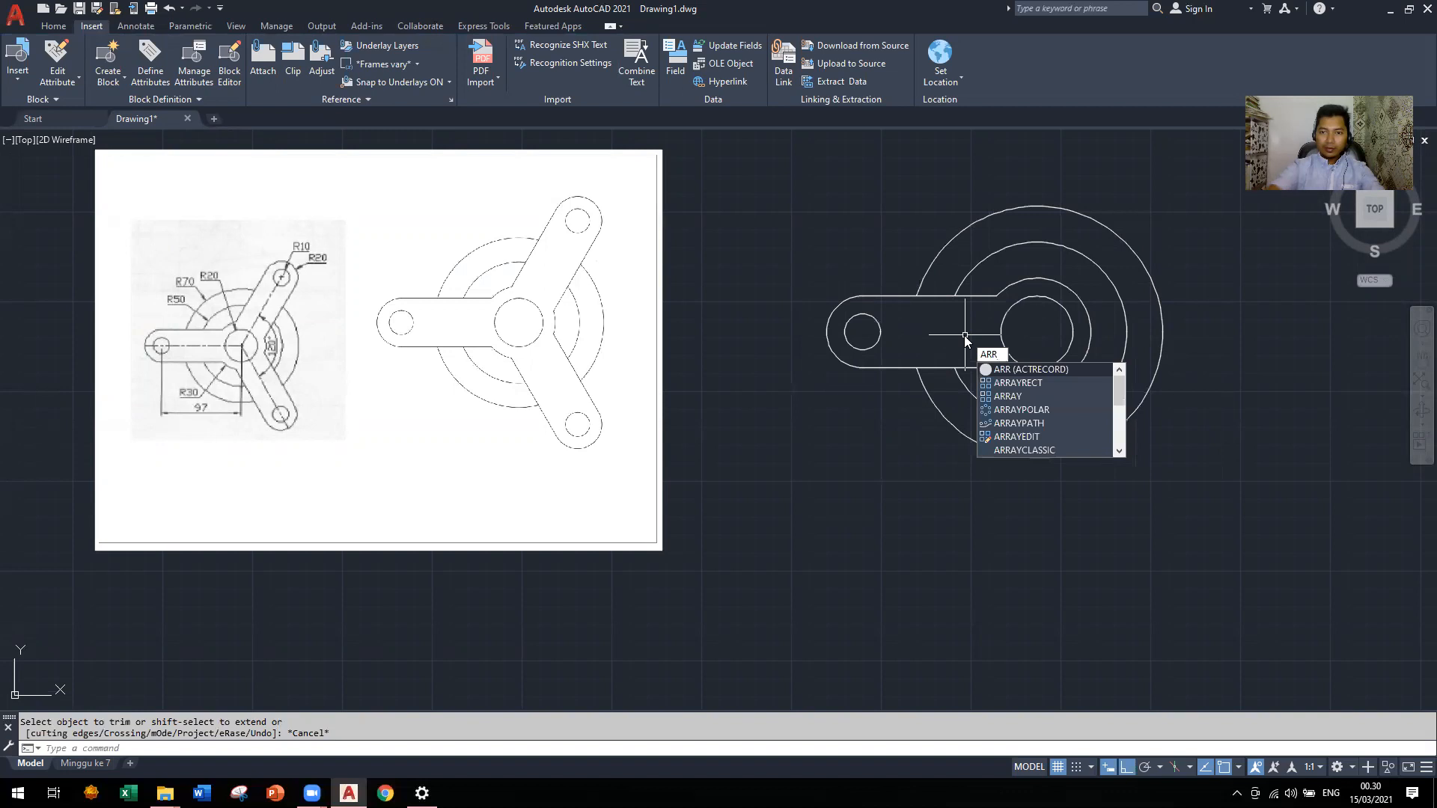
click(1022, 410)
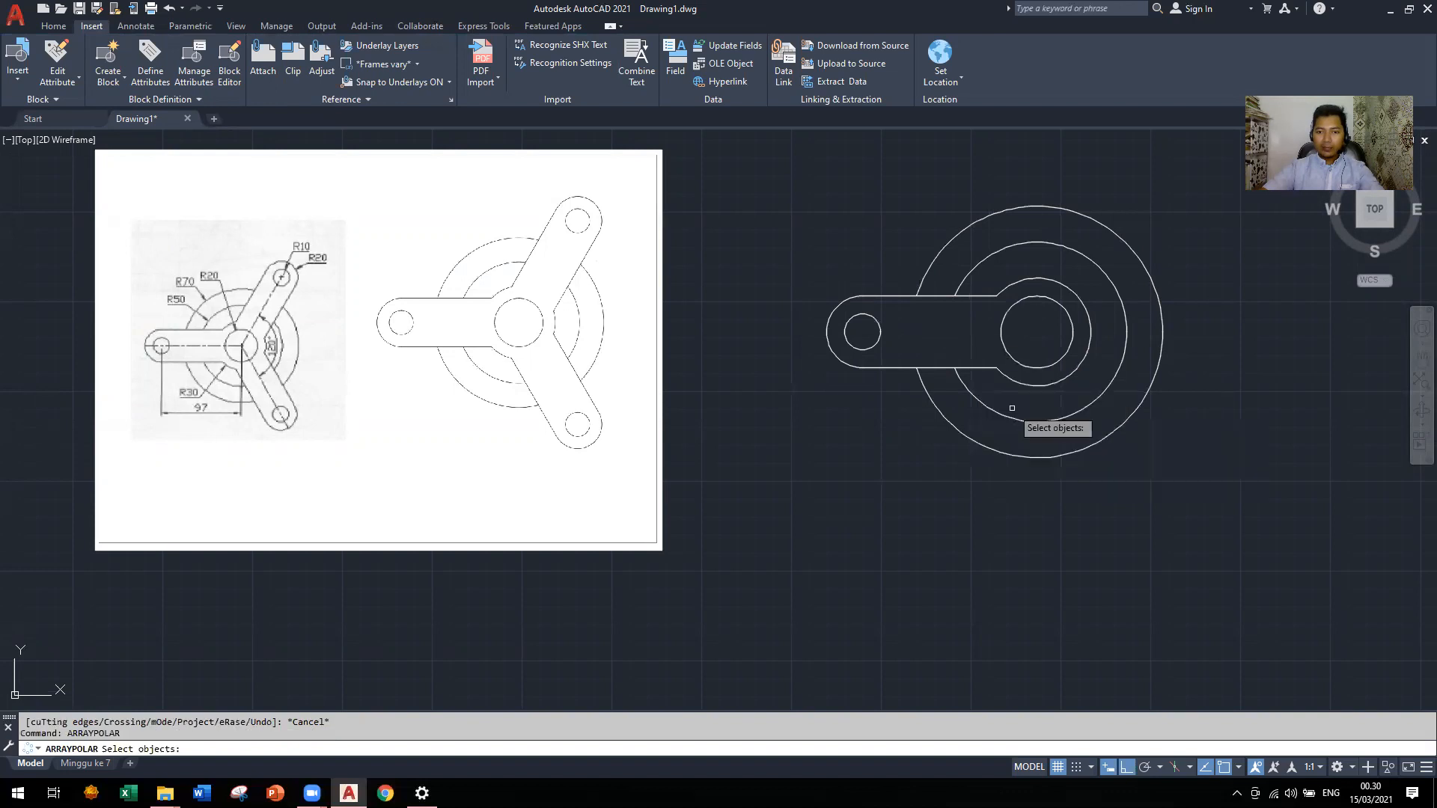
click(889, 369)
click(847, 364)
click(866, 296)
click(877, 323)
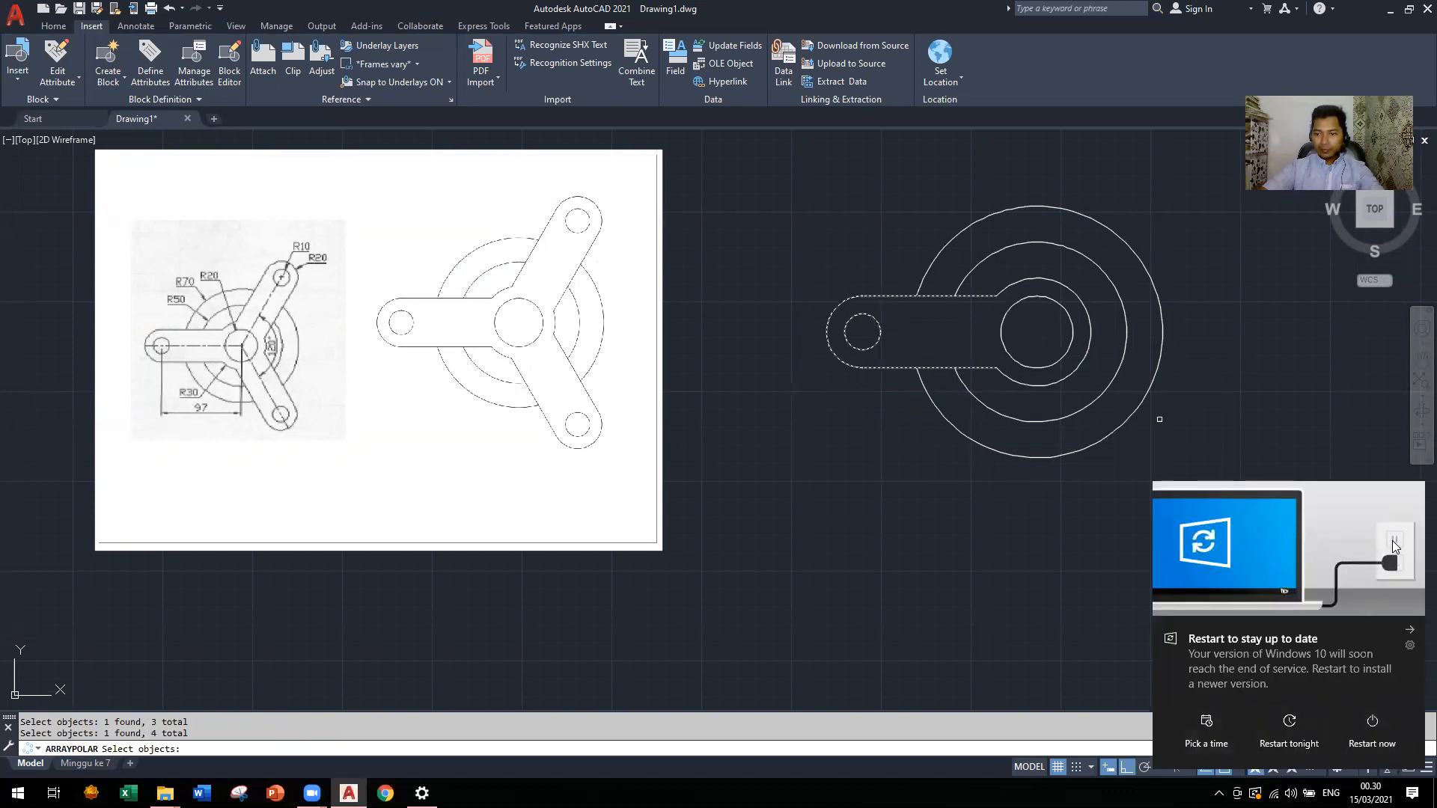
click(1292, 720)
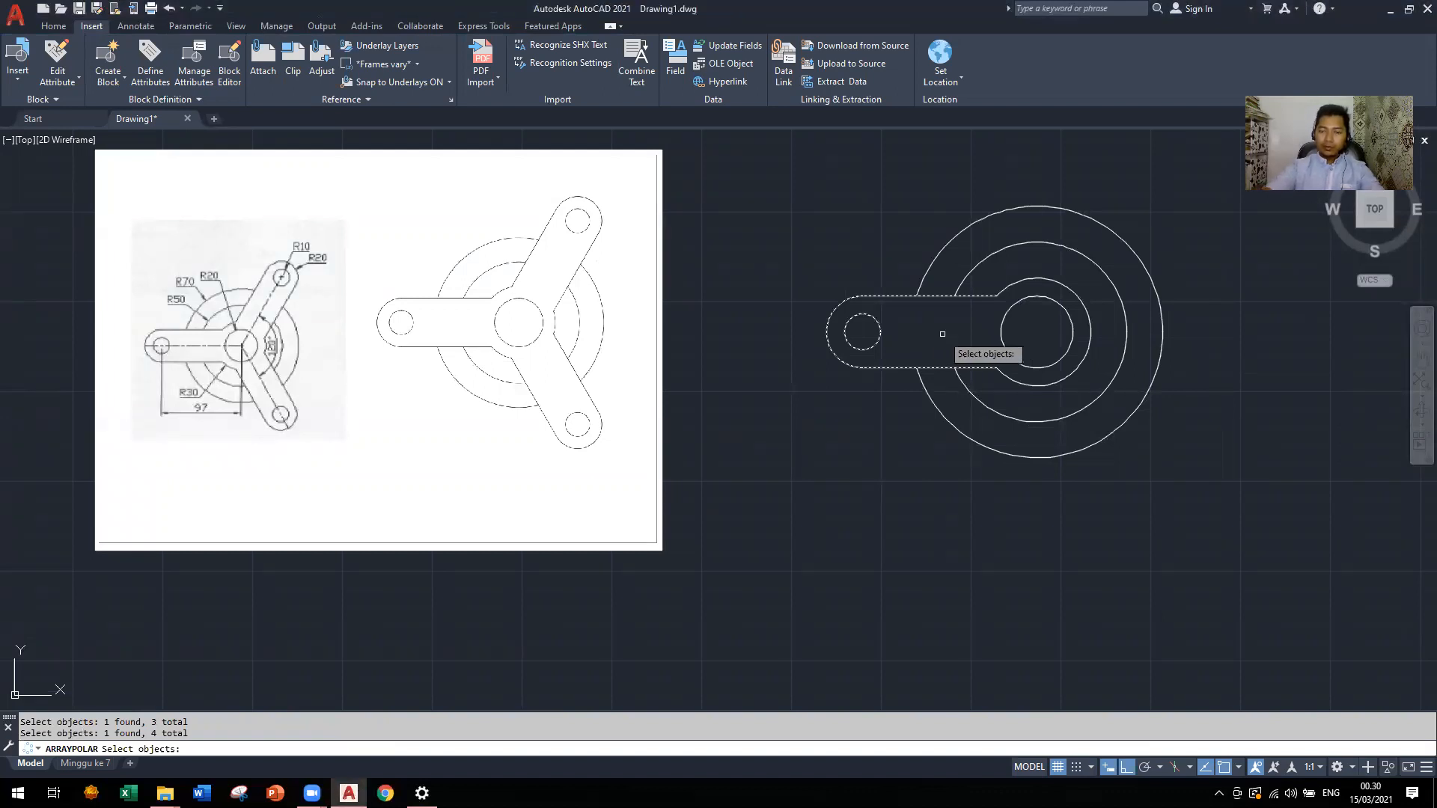
key(Return)
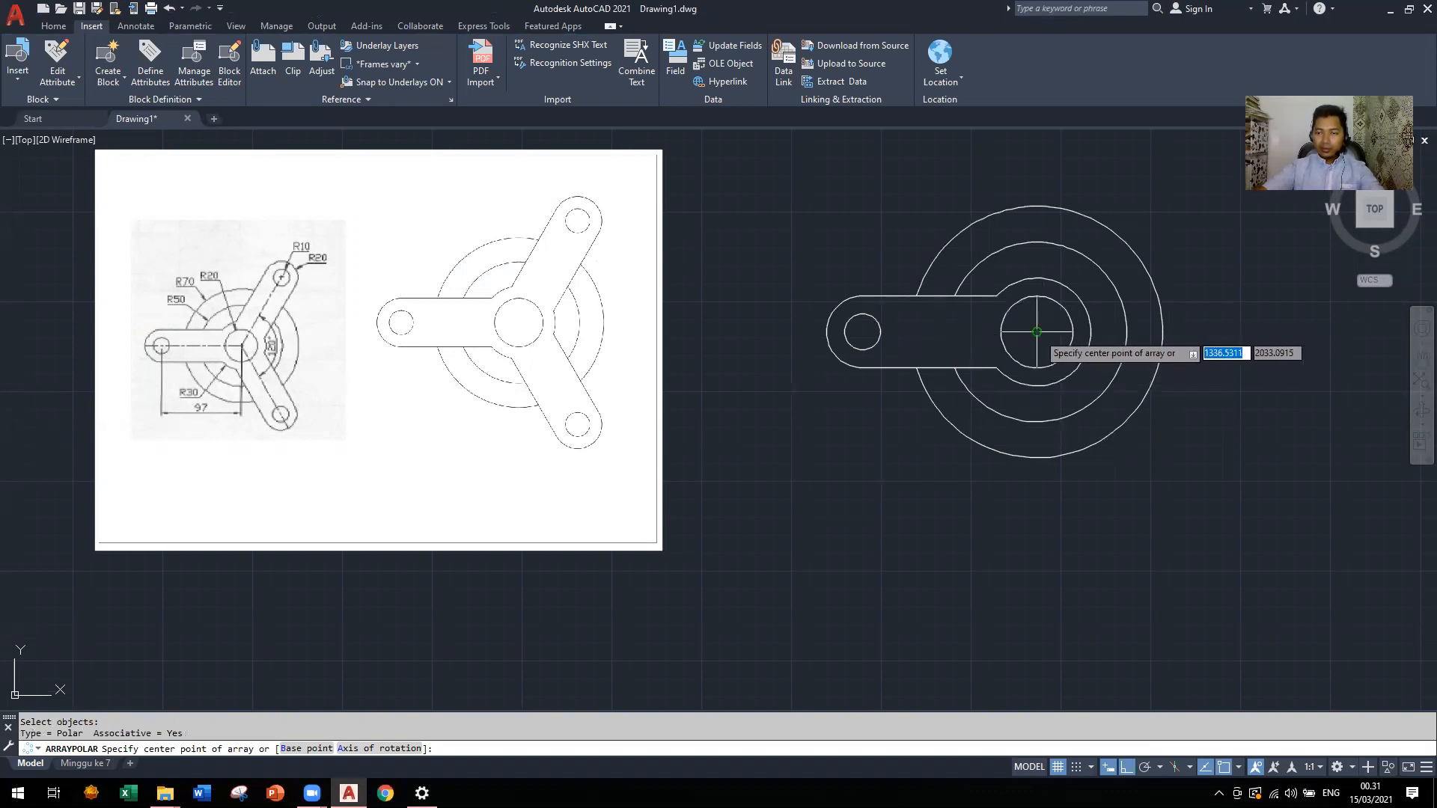
click(1037, 332)
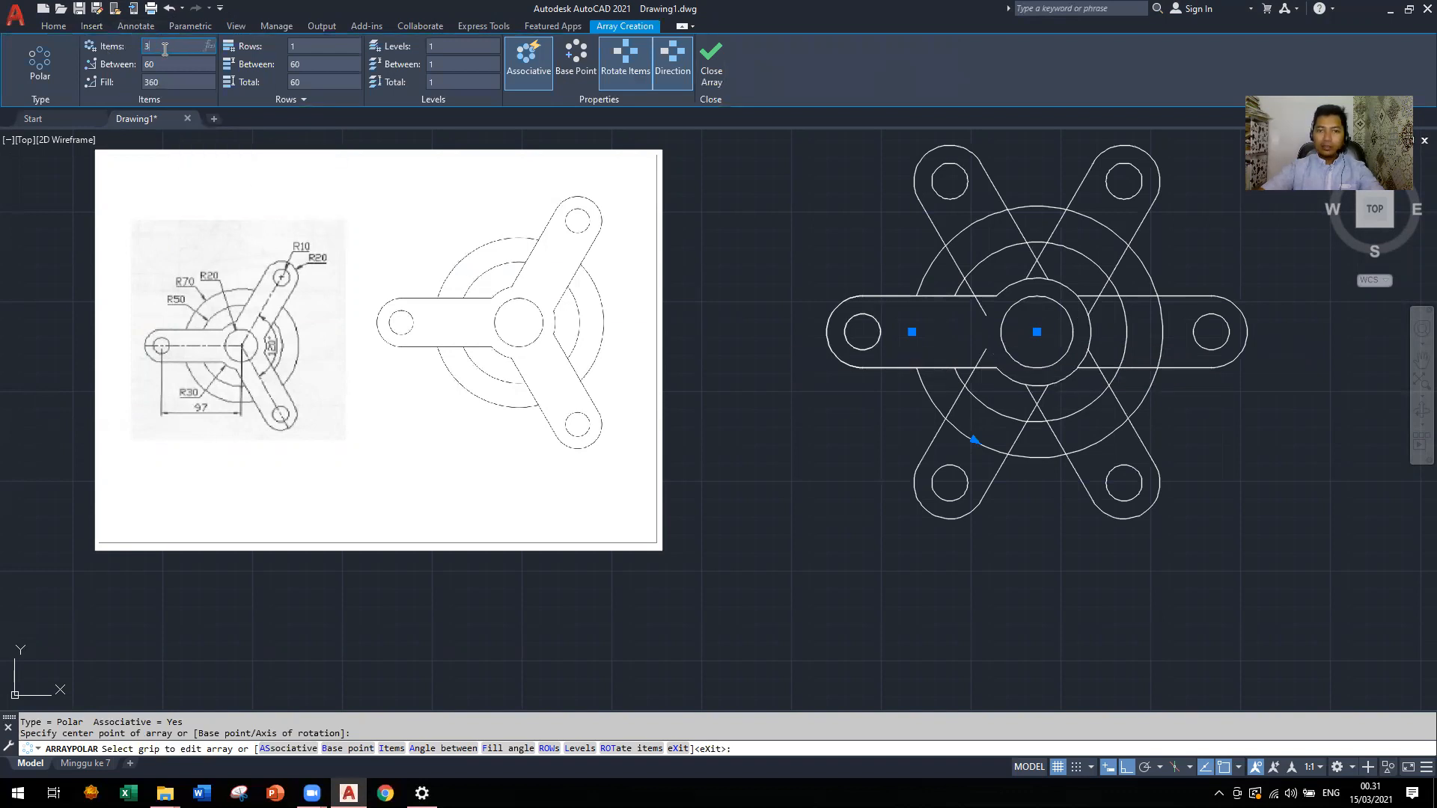
key(Return)
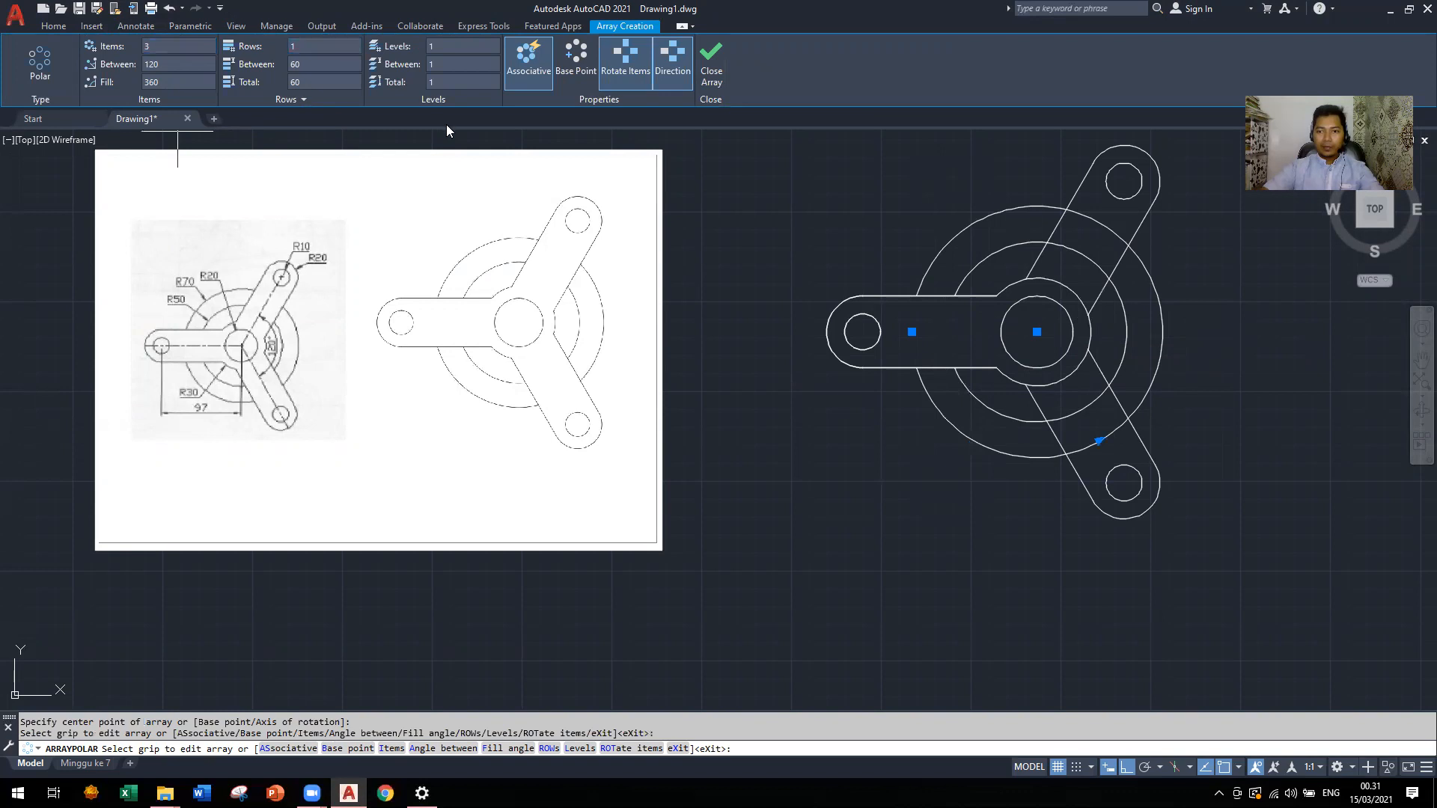
key(Escape)
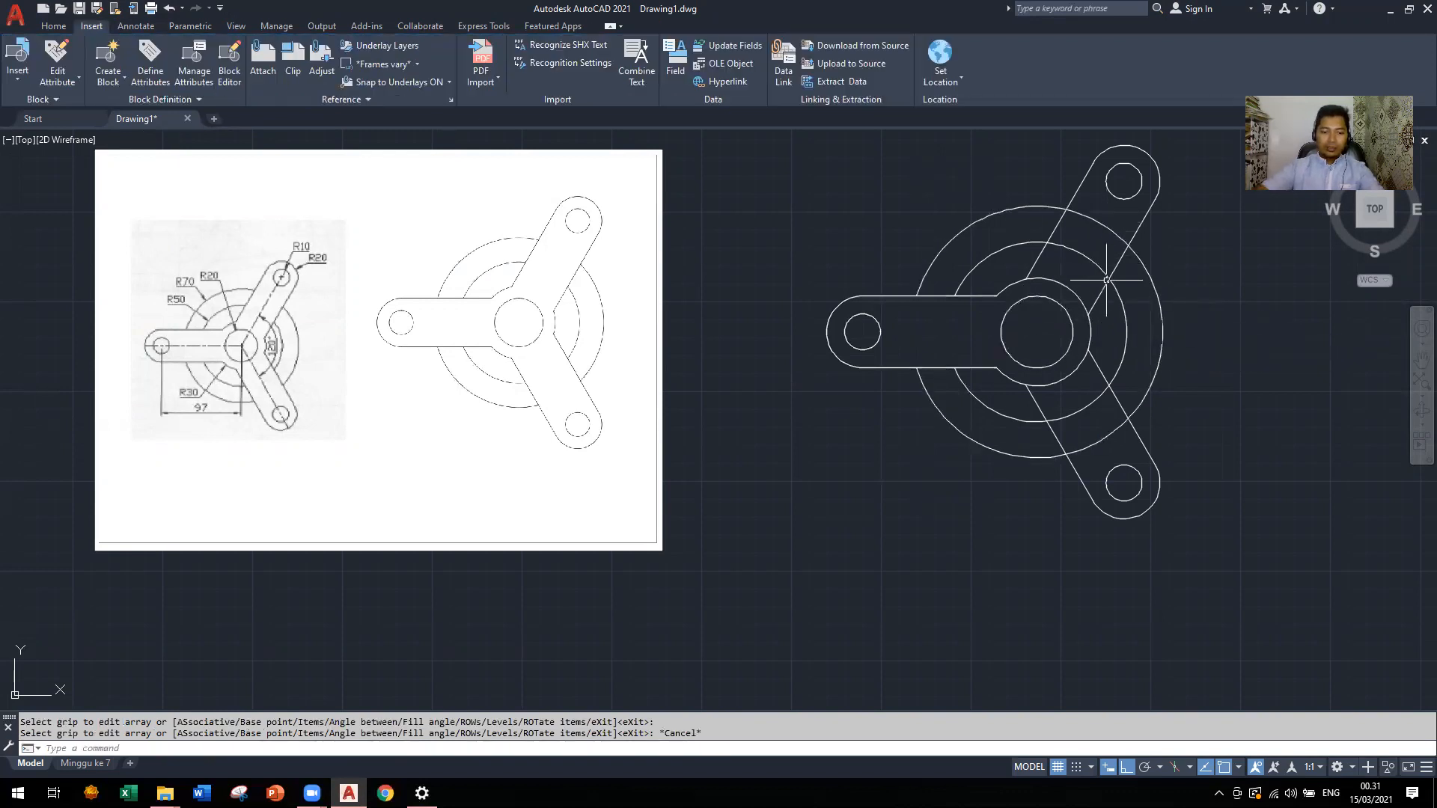
Trim the ring arcs inside the upper and lower arms, then window-select the whole three-armed part
text(tri)
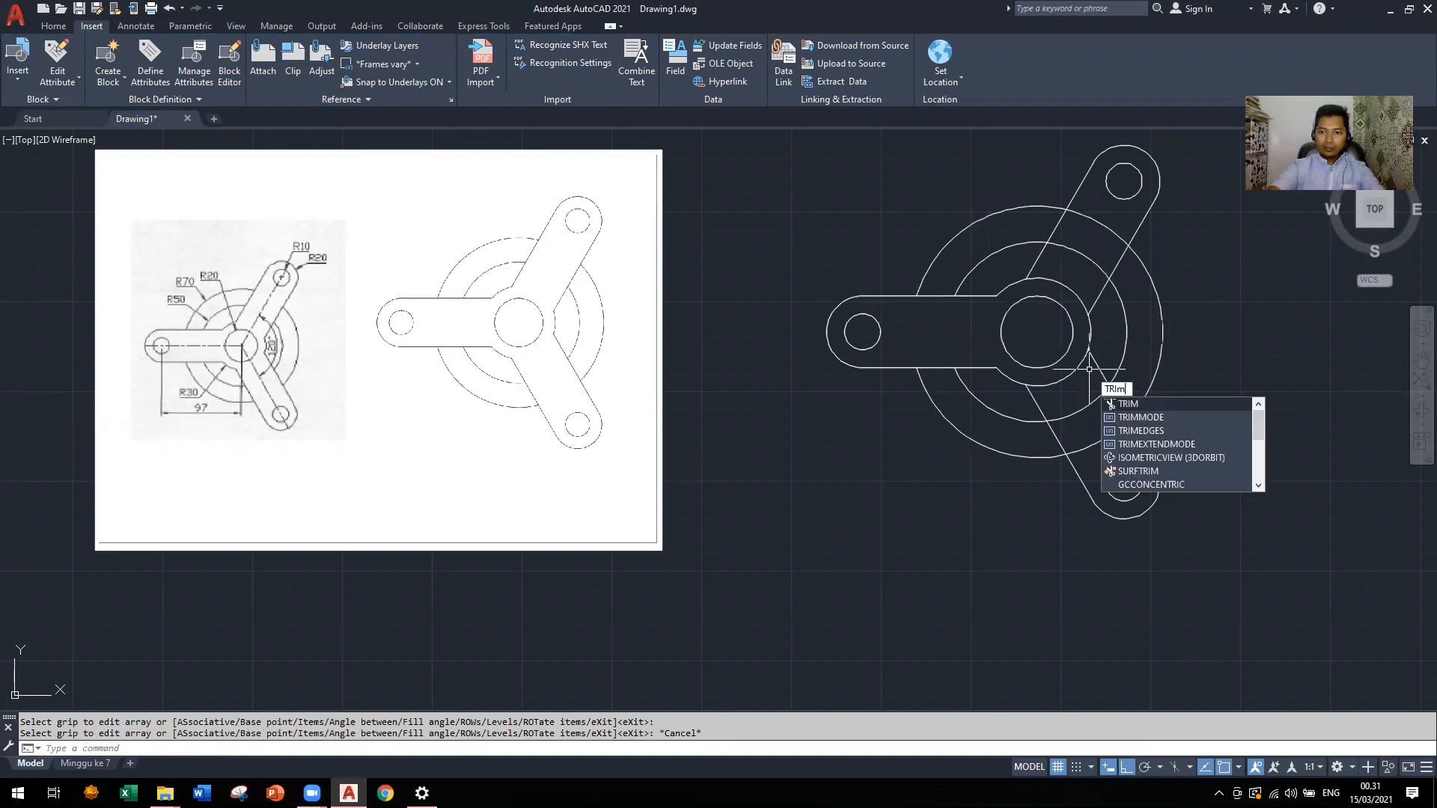
text(m)
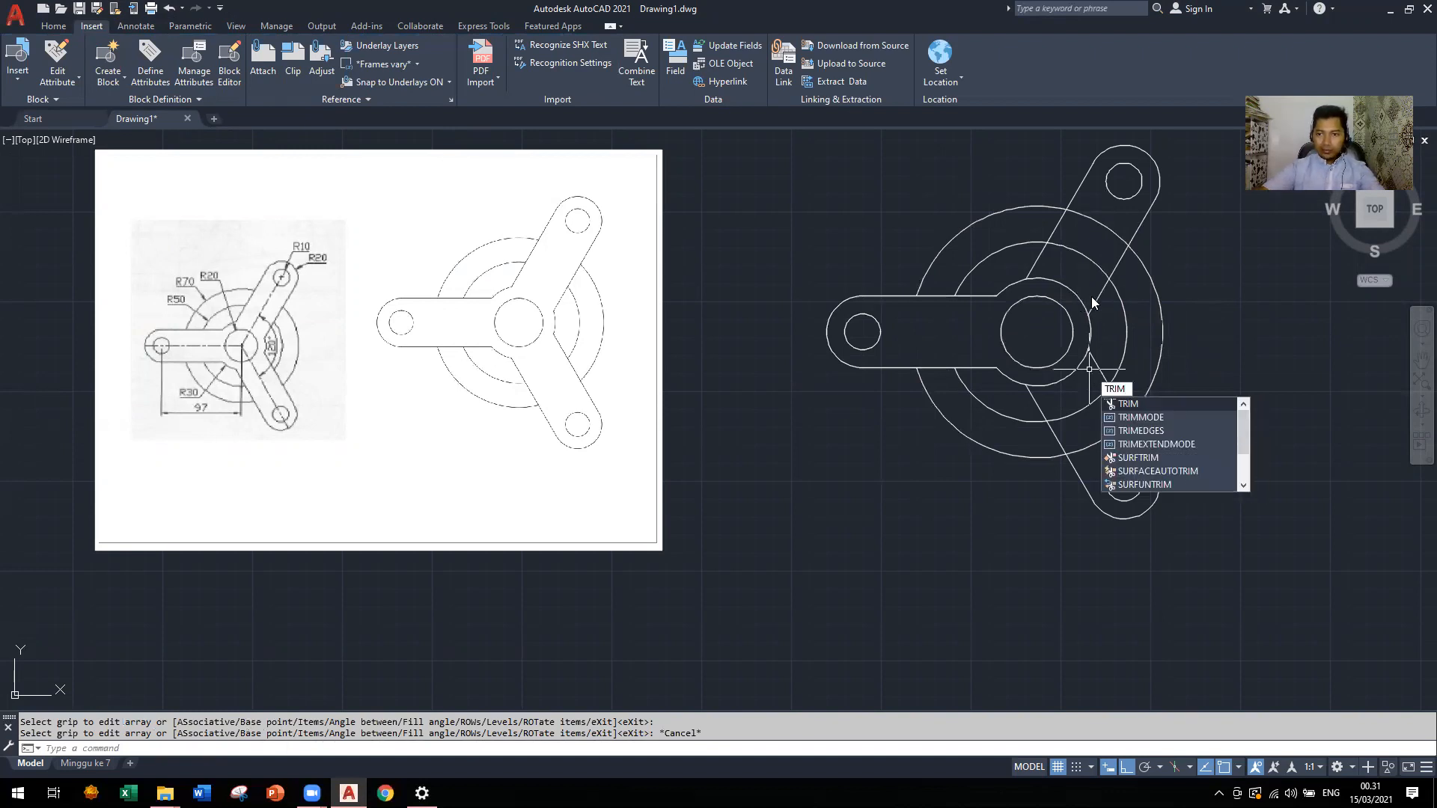
key(Return)
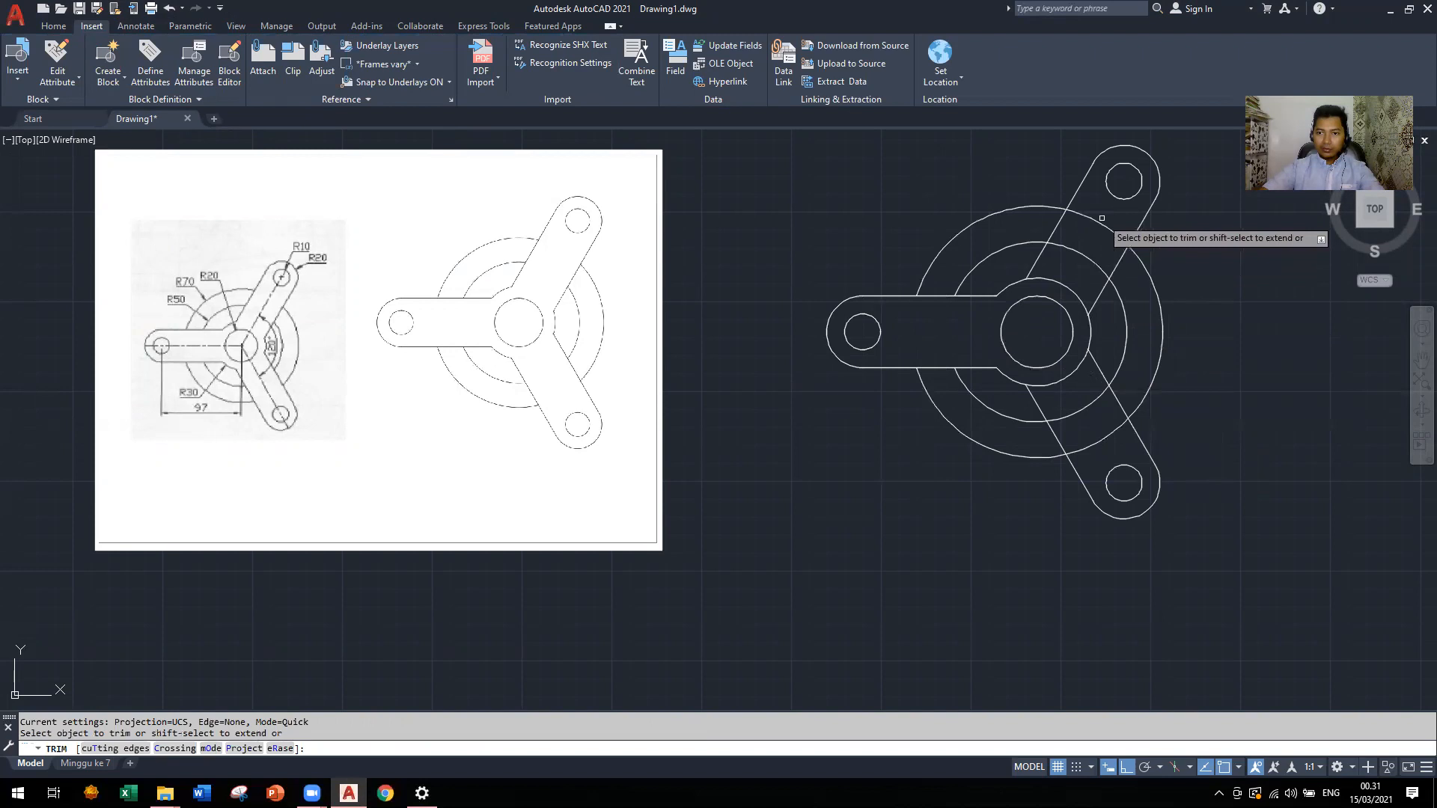
click(1083, 254)
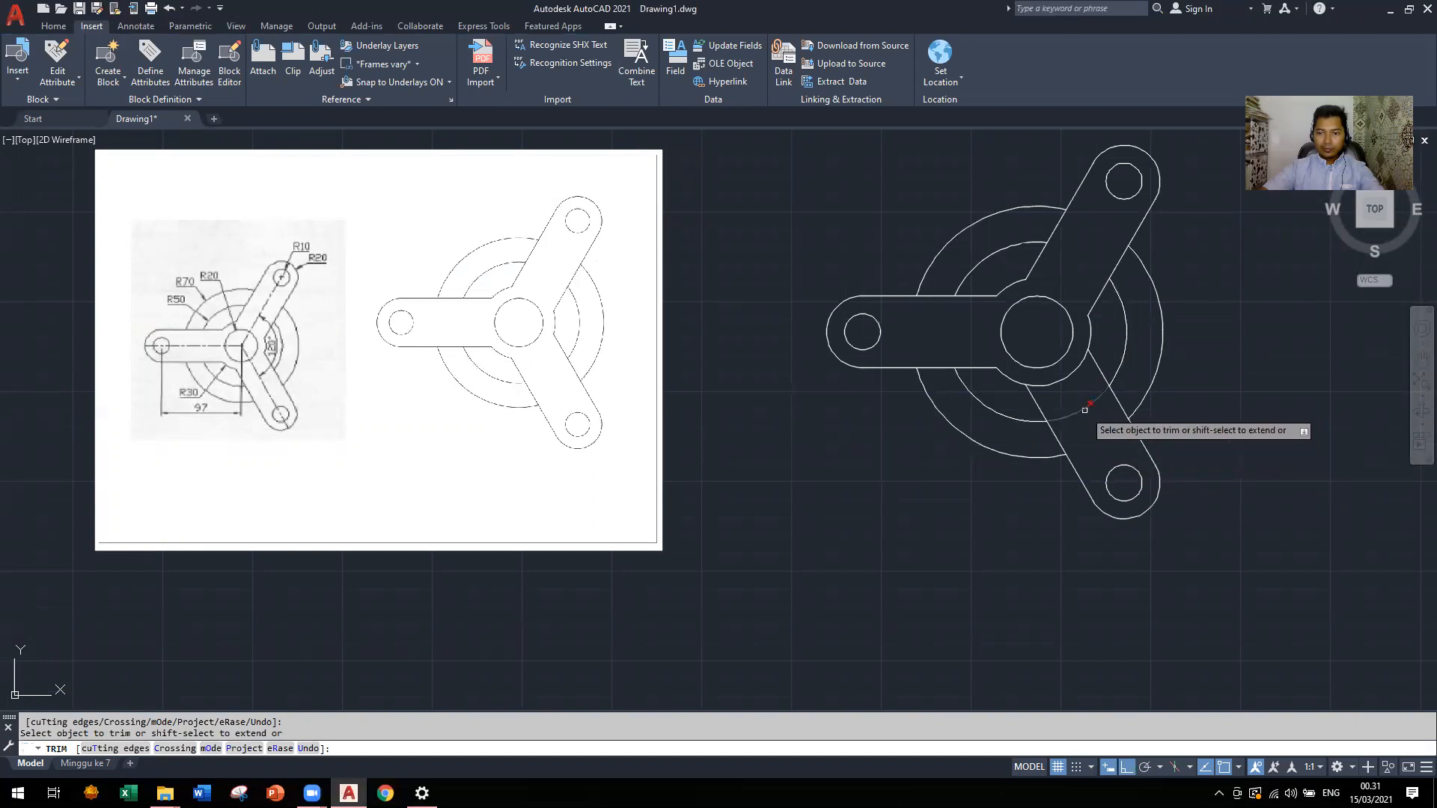
click(1073, 374)
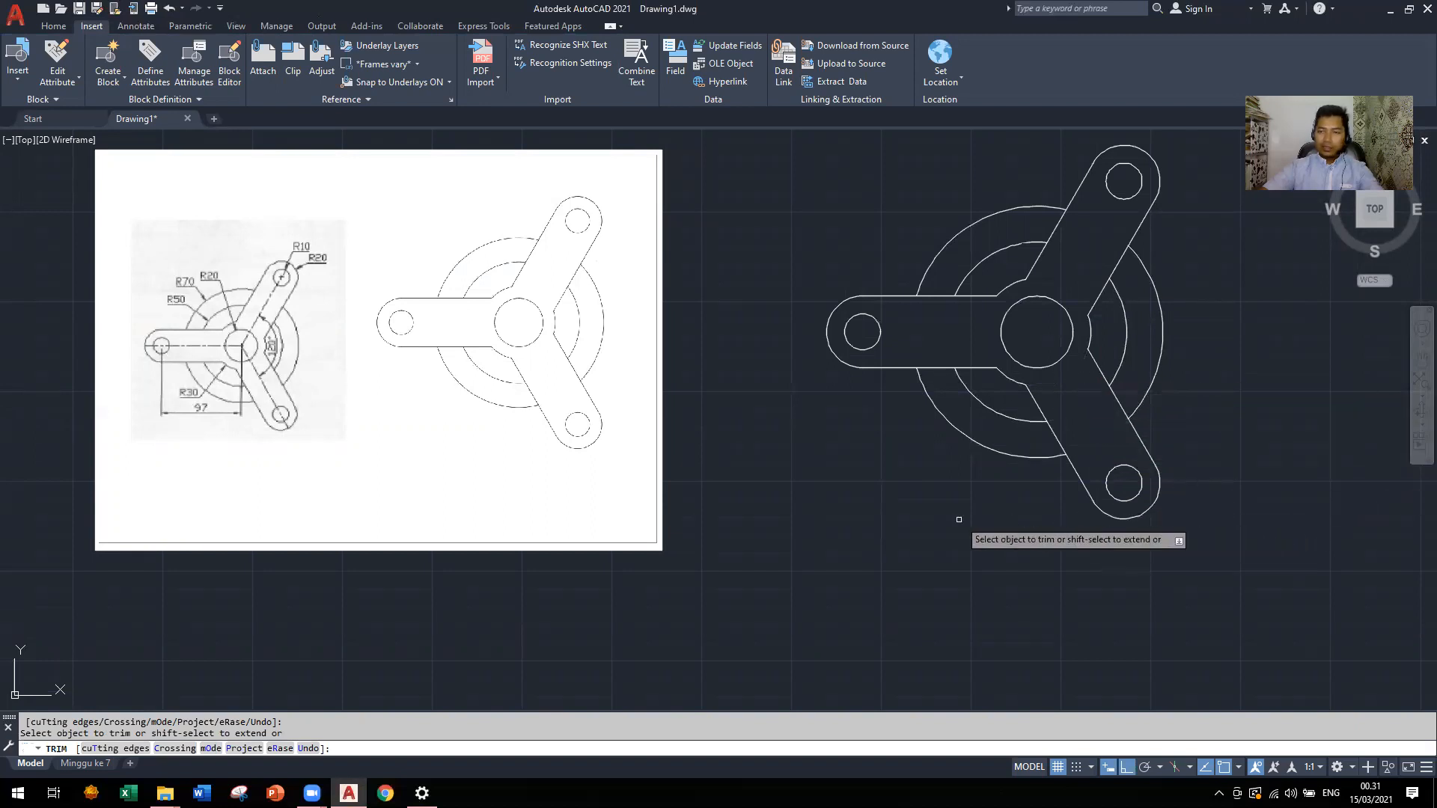
scroll(959, 535, down, 2)
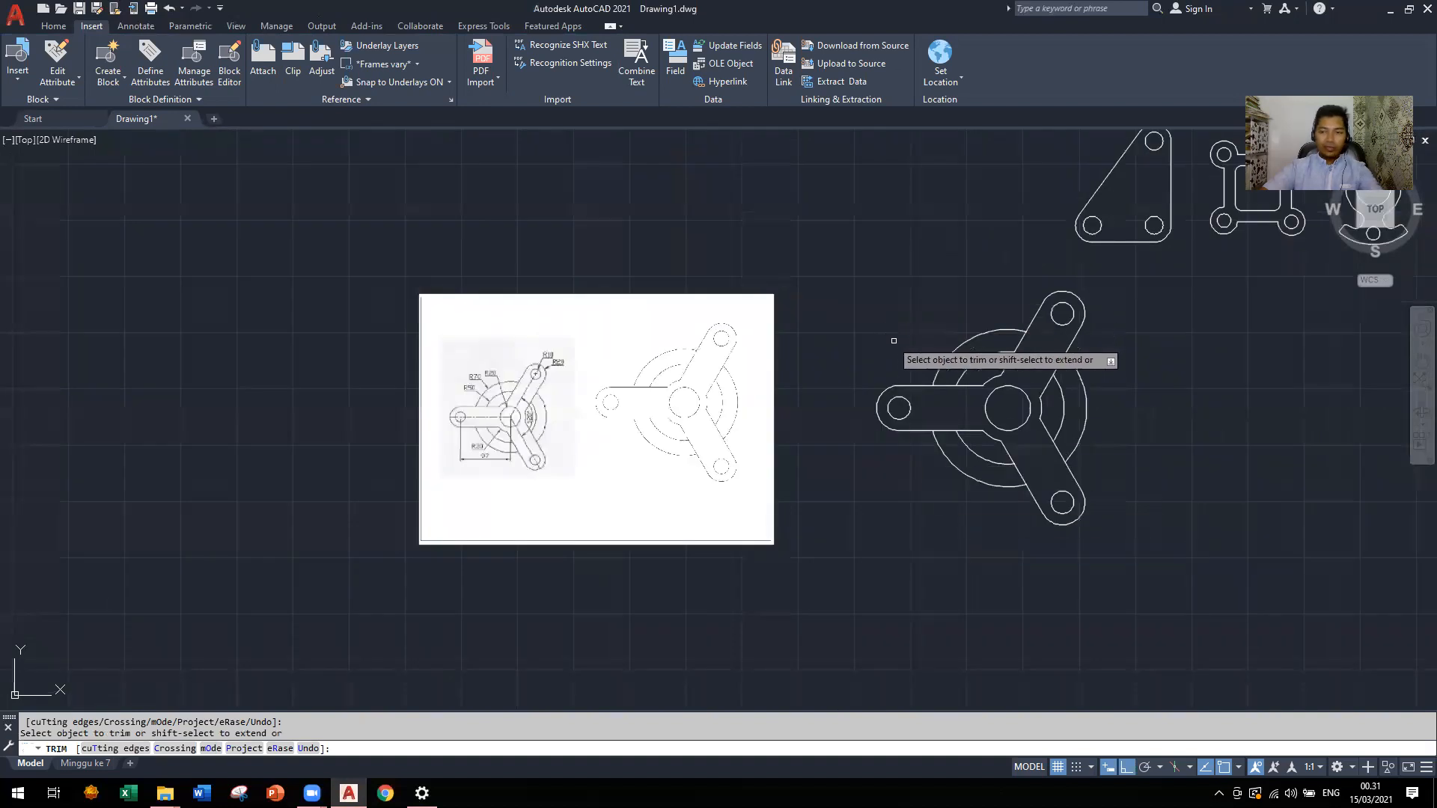
click(853, 263)
click(1174, 565)
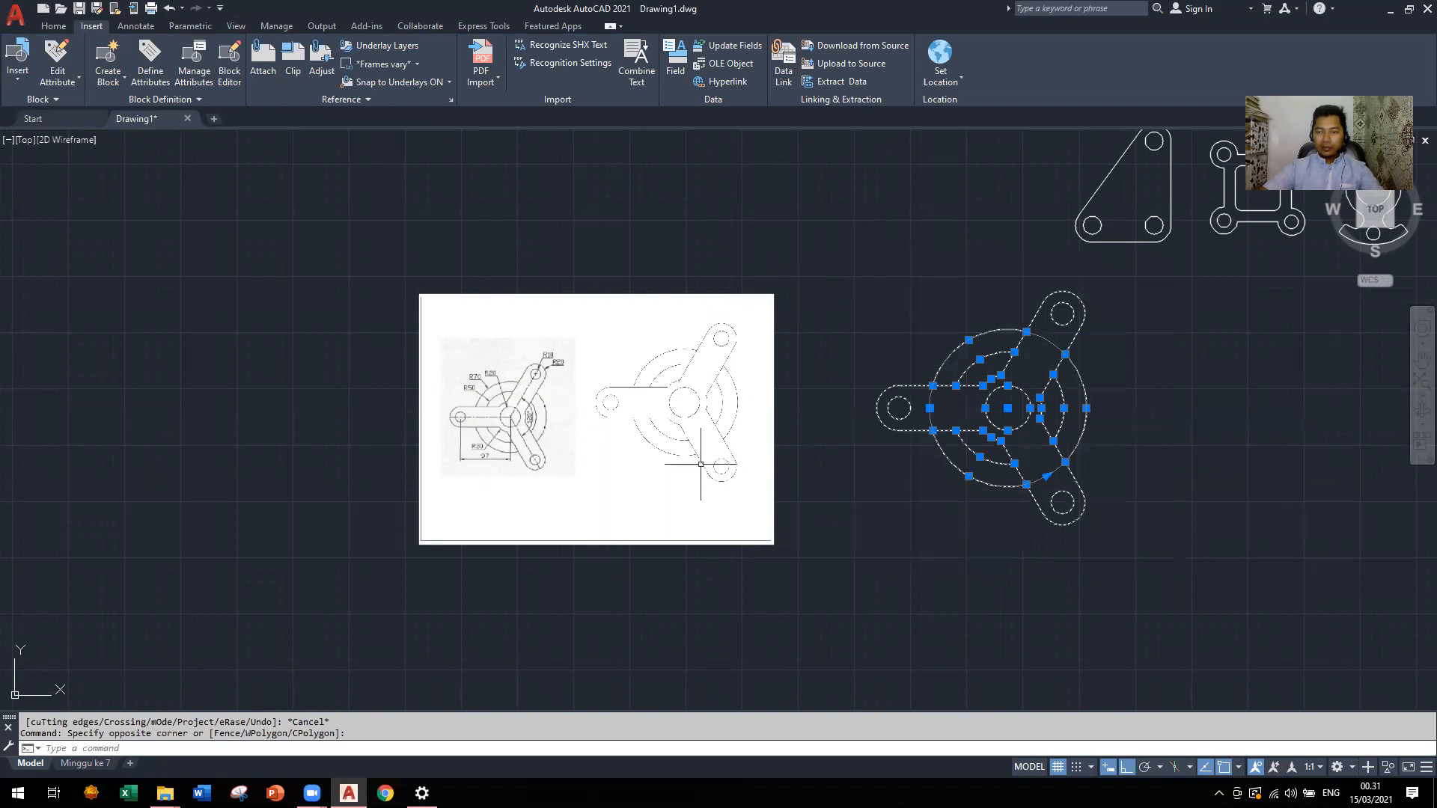
scroll(692, 458, down, 2)
mouse_move(884, 411)
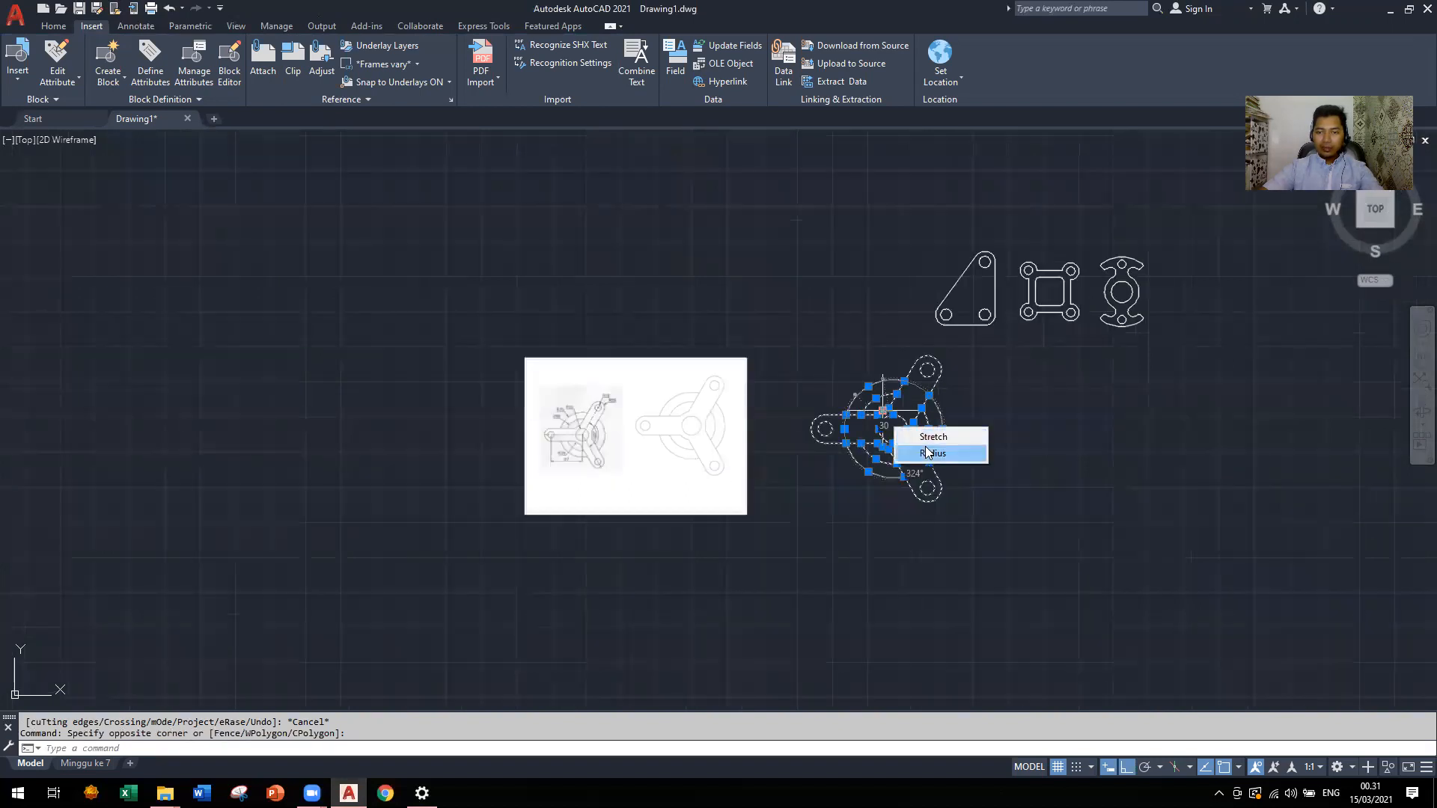
Move the three-armed part by its centre to the end of the plate row and delete its reference image
text(M)
key(Return)
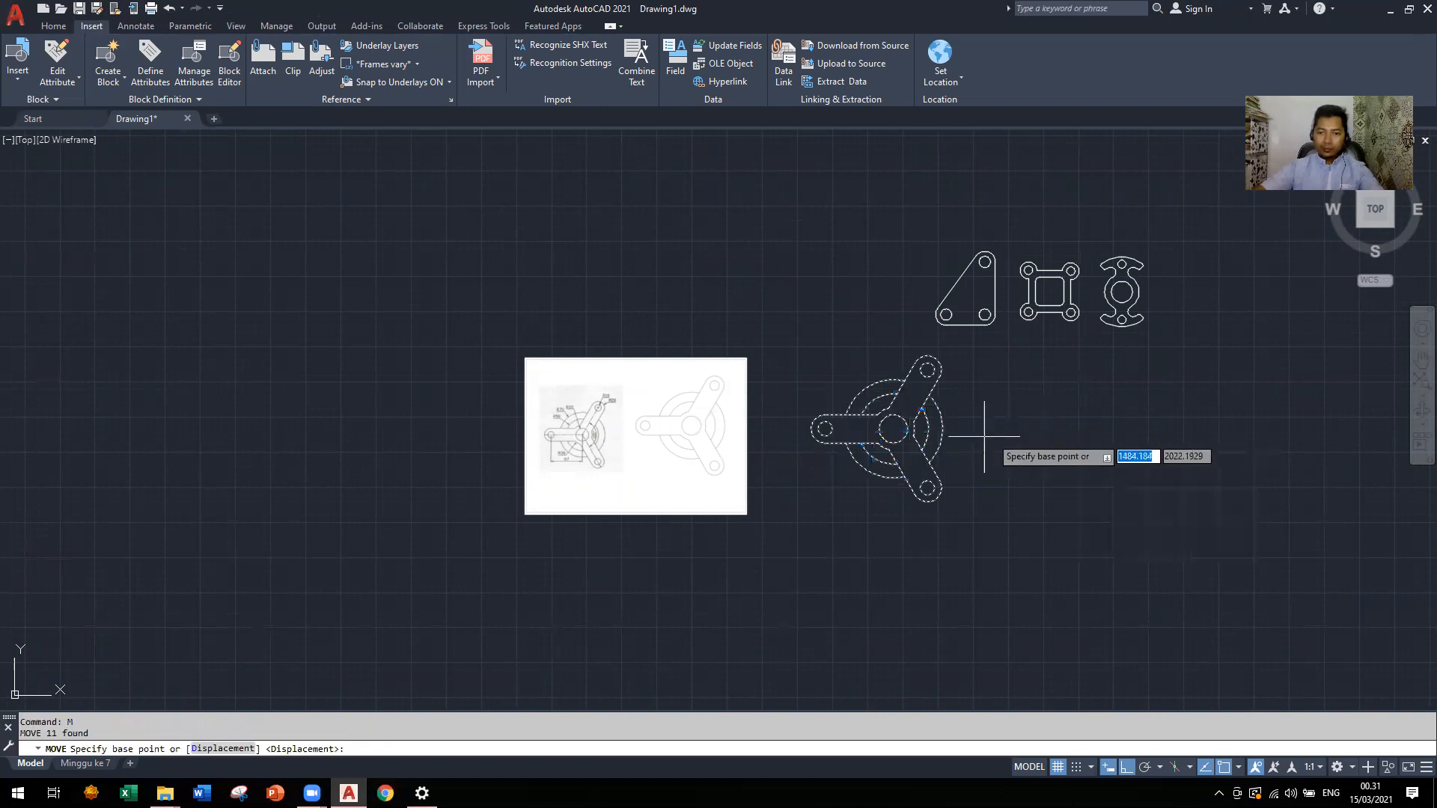
click(893, 428)
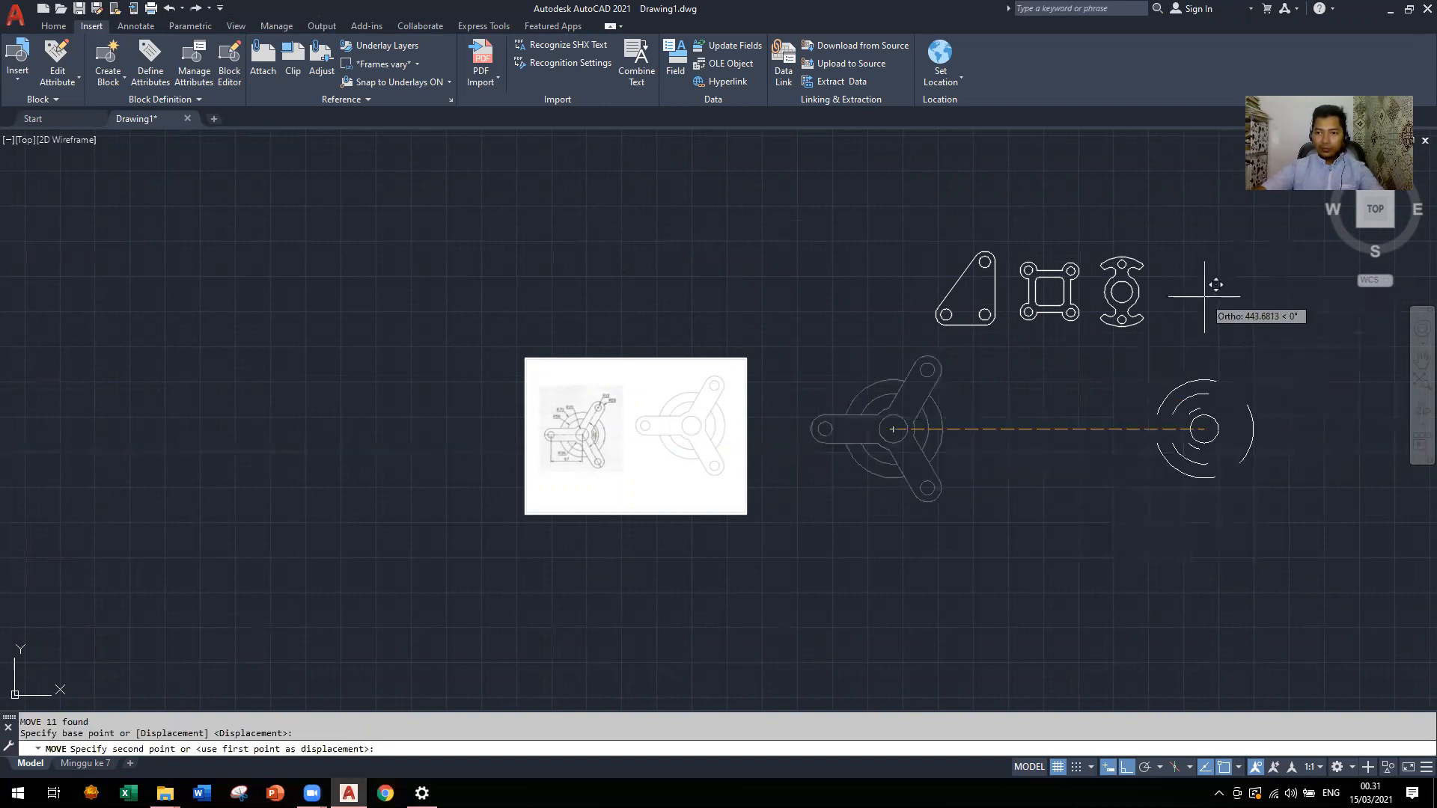
key(F8)
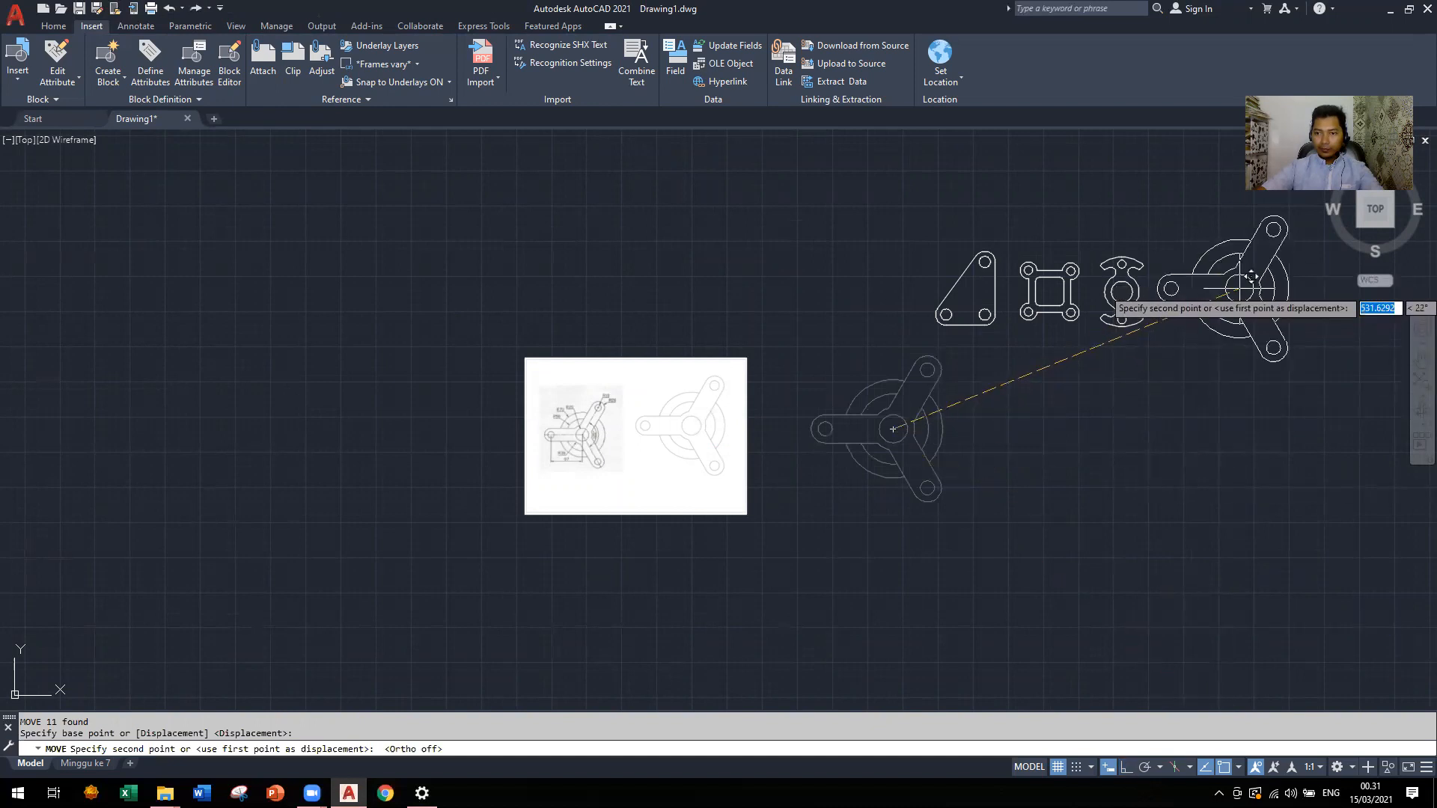
click(1240, 291)
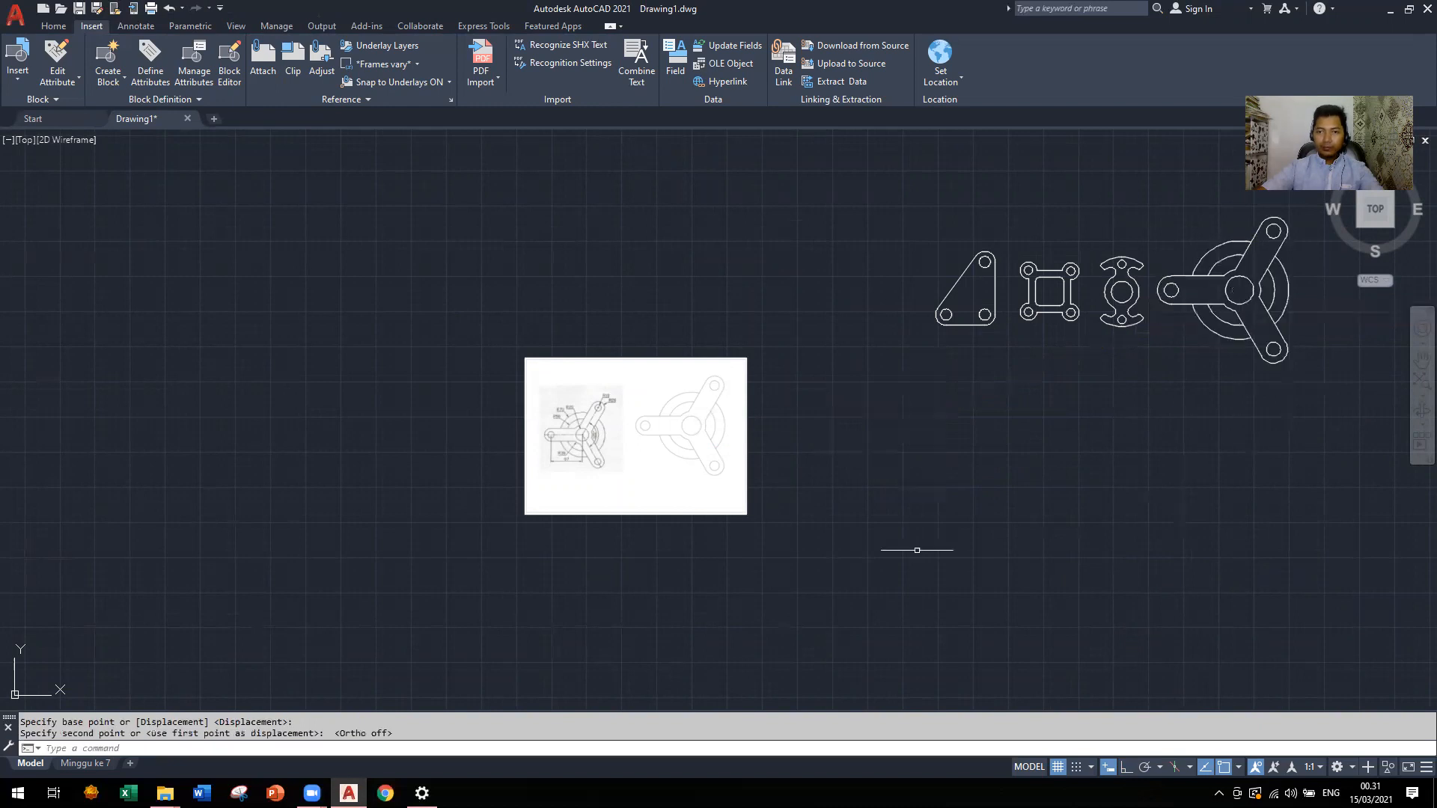
click(646, 358)
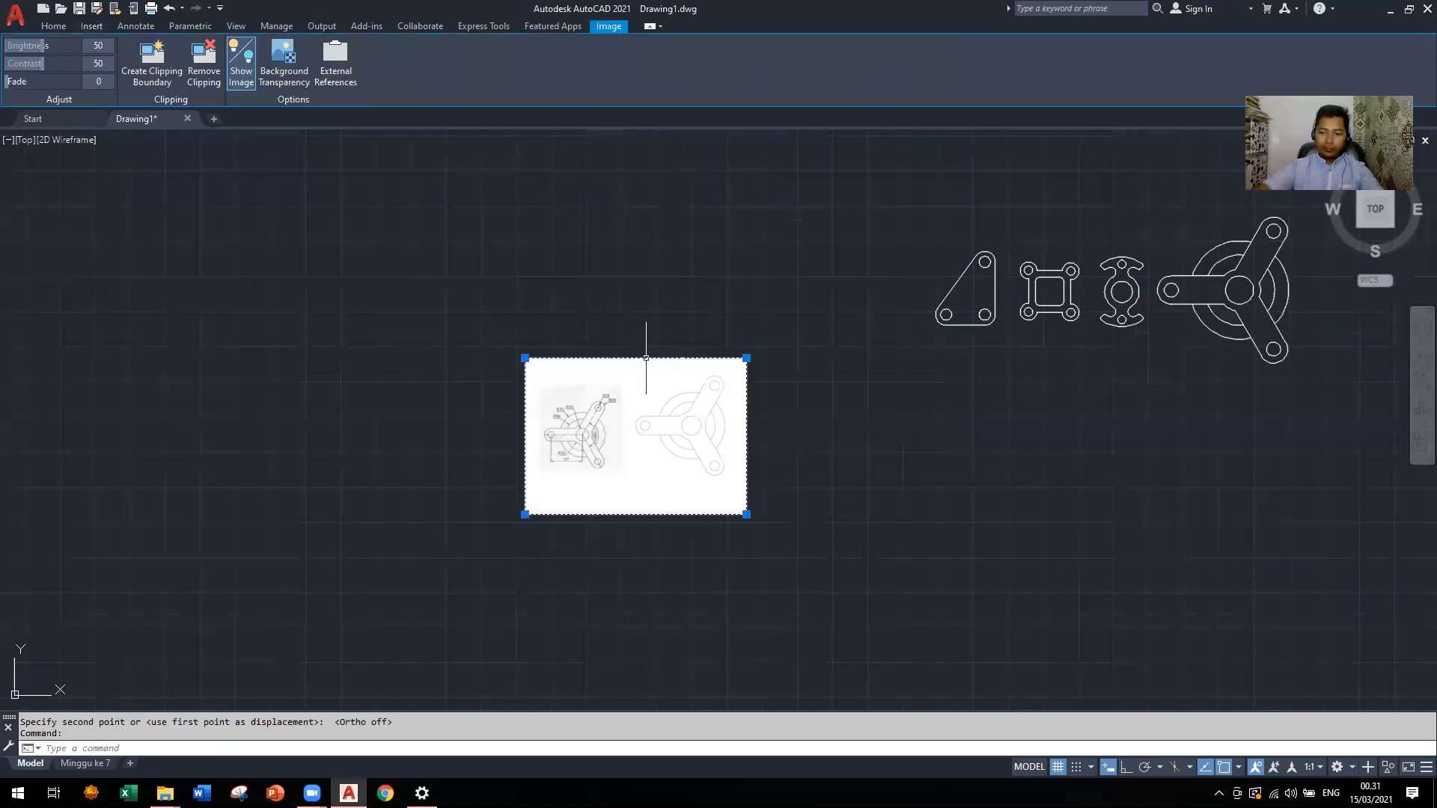
key(Delete)
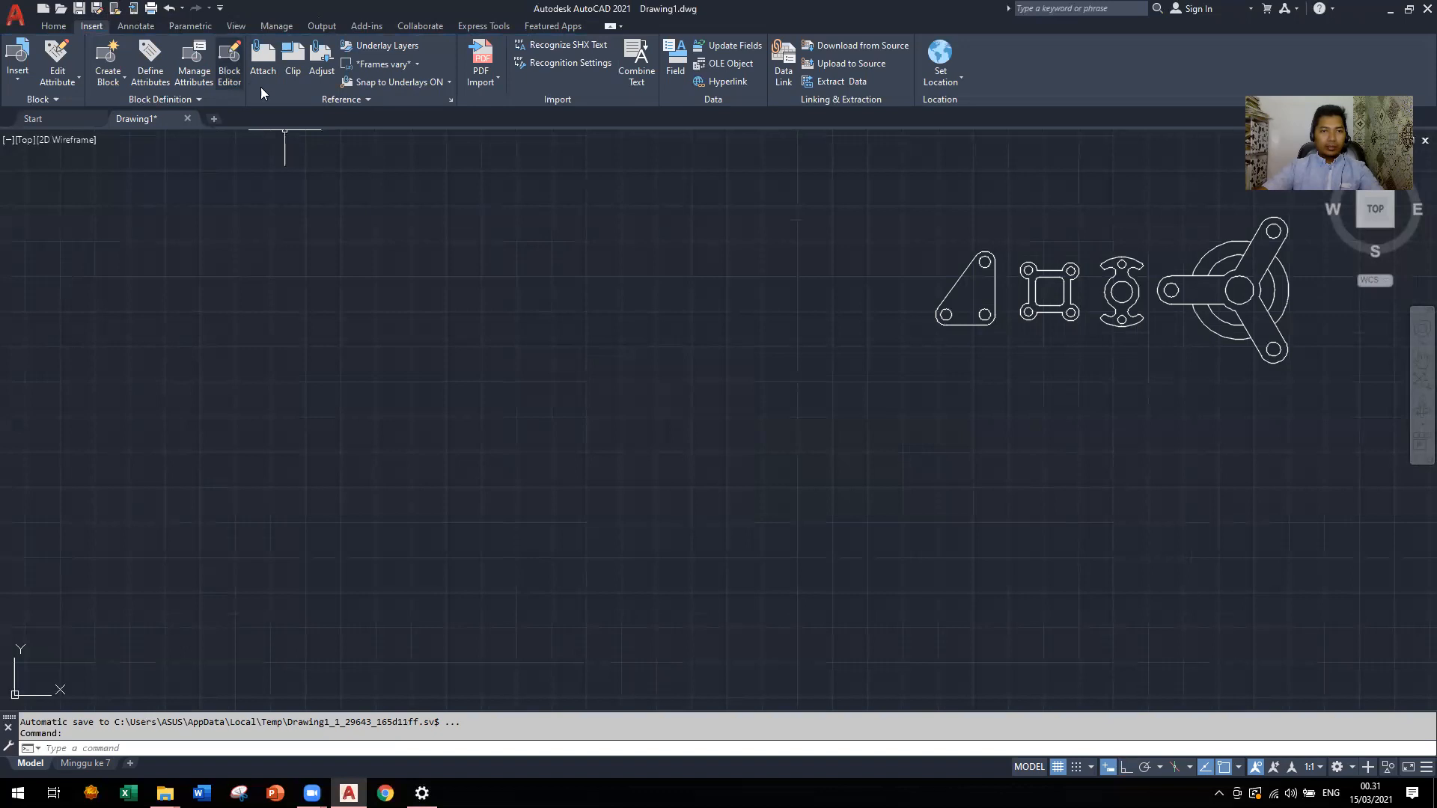
Attach the Praktikum 2D-Gambar 5_001 rev reference image below-left of the plates and zoom to inspect it
click(263, 58)
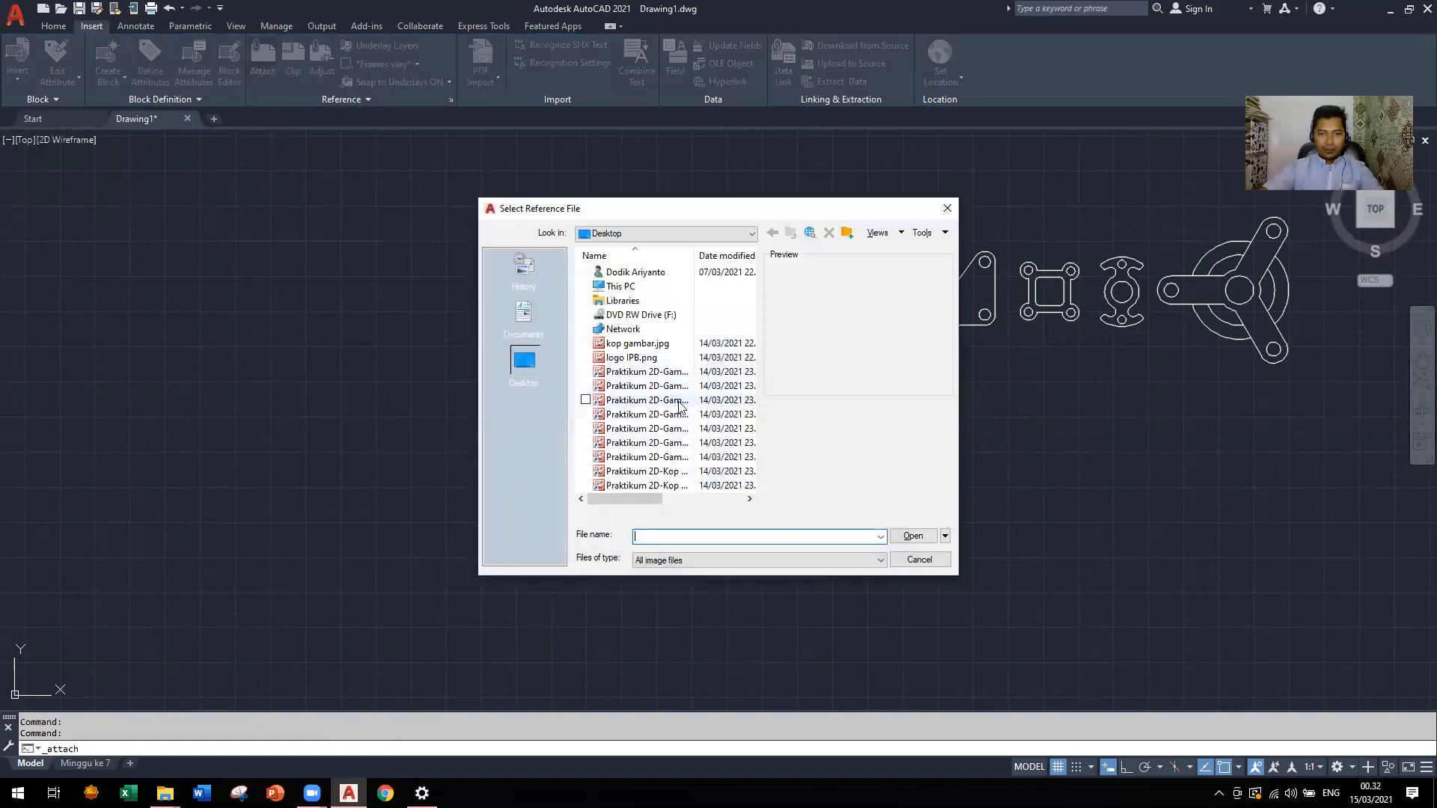
click(677, 428)
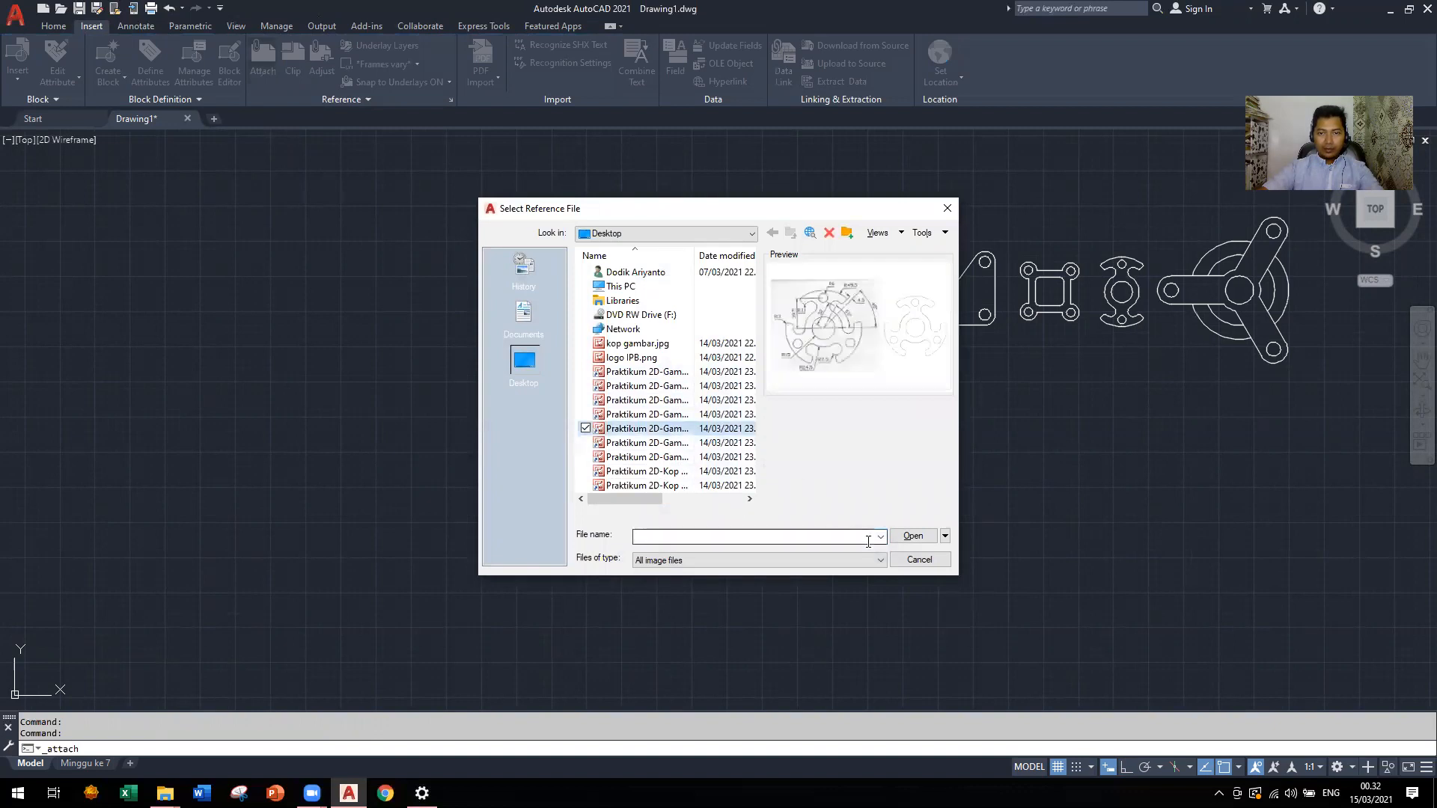
click(910, 536)
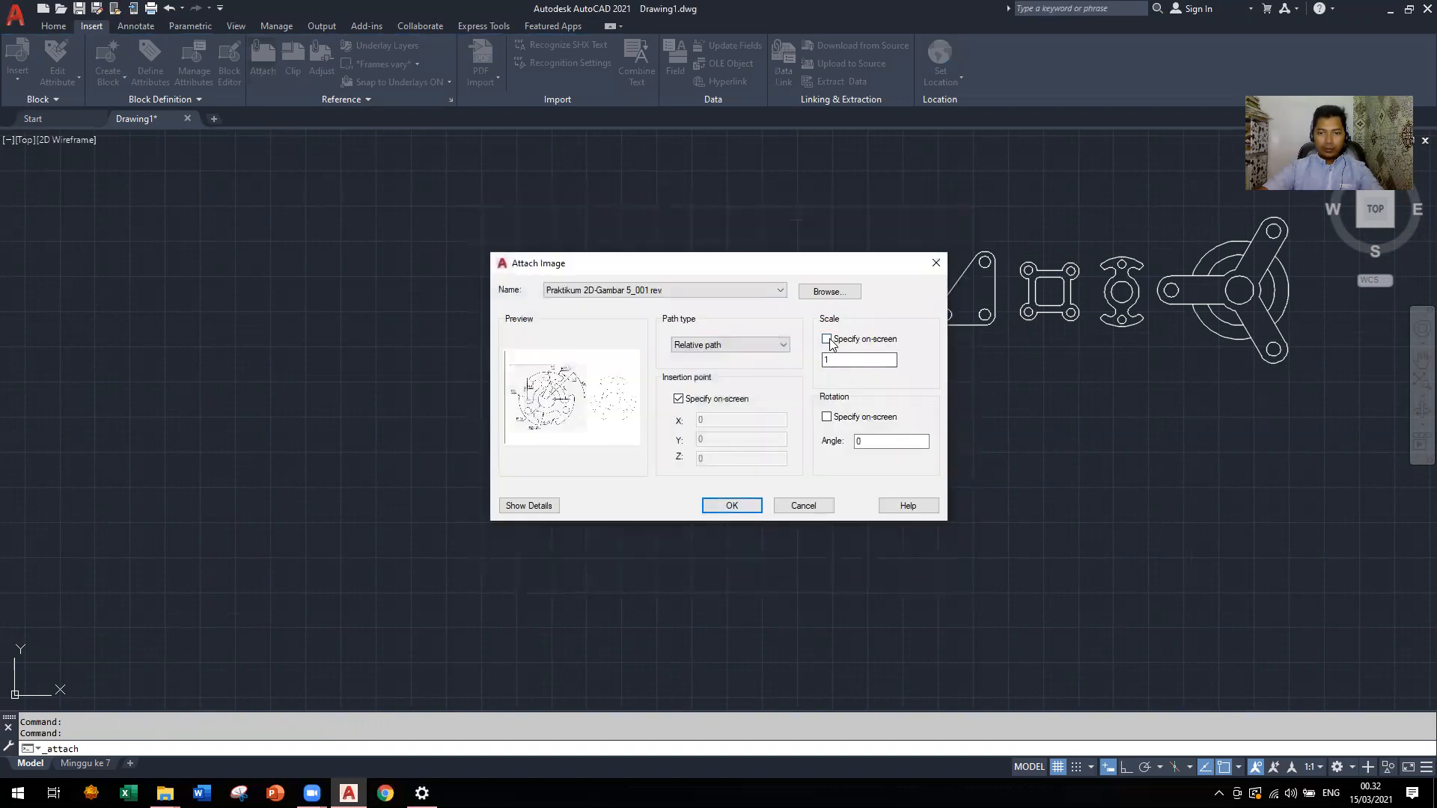
click(749, 507)
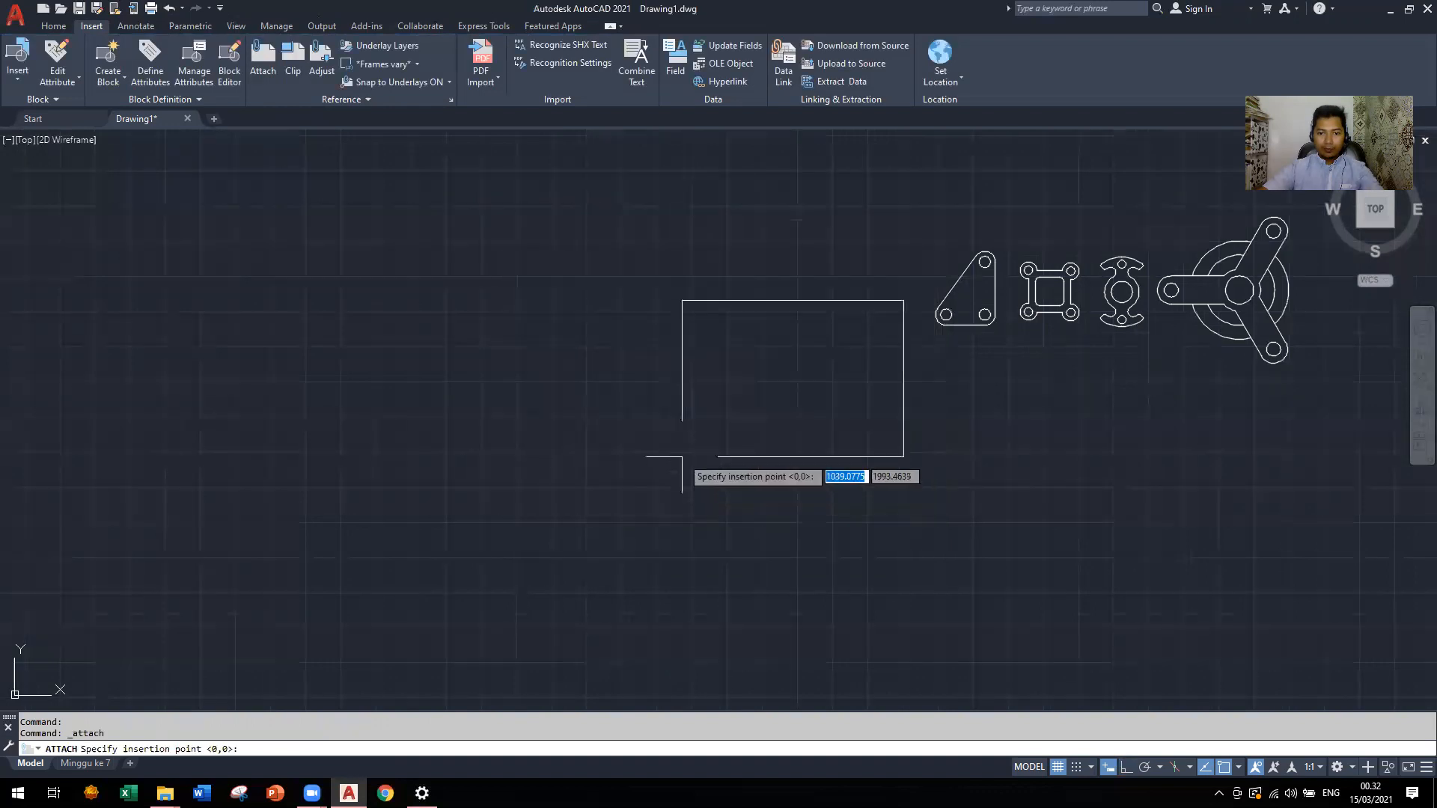
scroll(804, 427, up, 2)
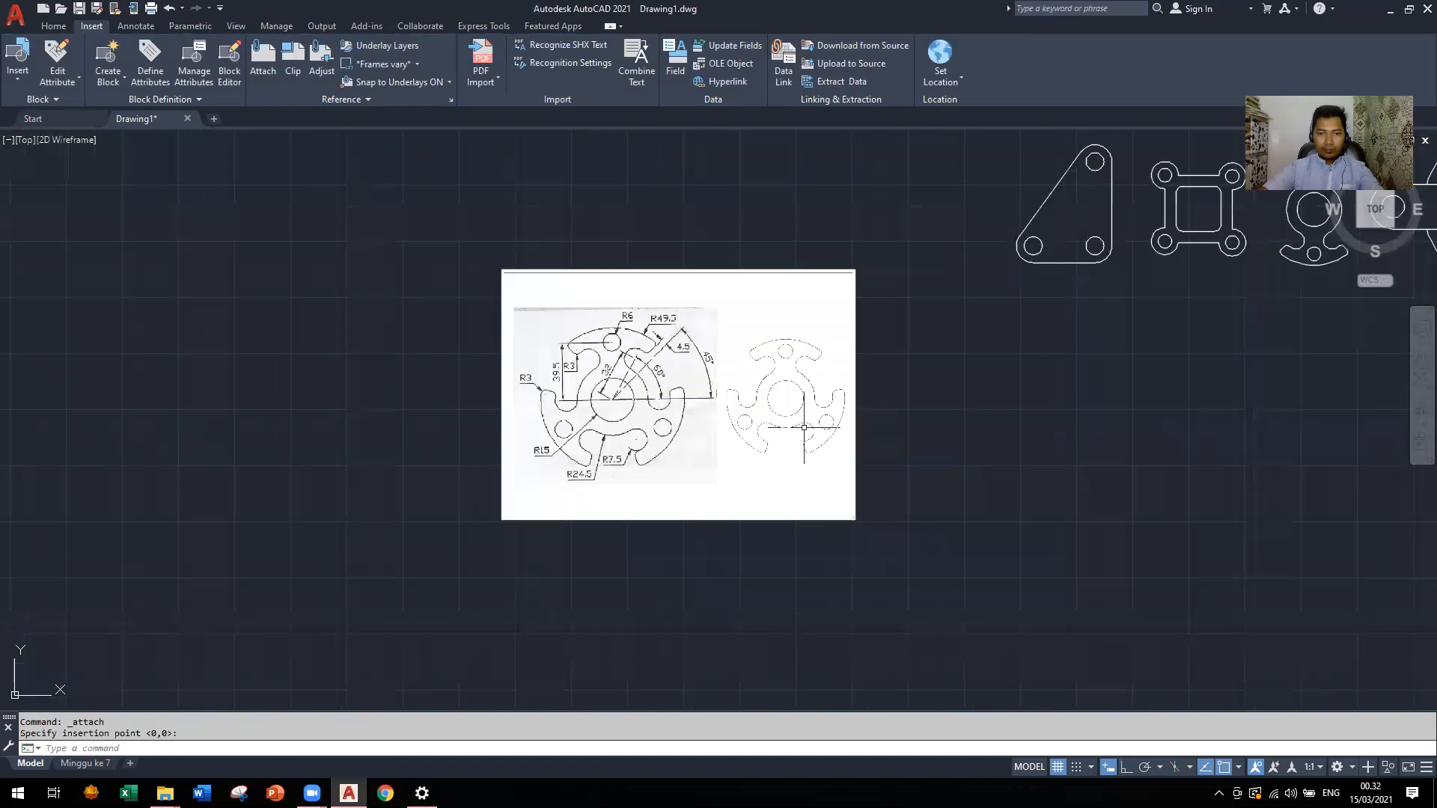
scroll(607, 472, down, 2)
scroll(755, 430, up, 5)
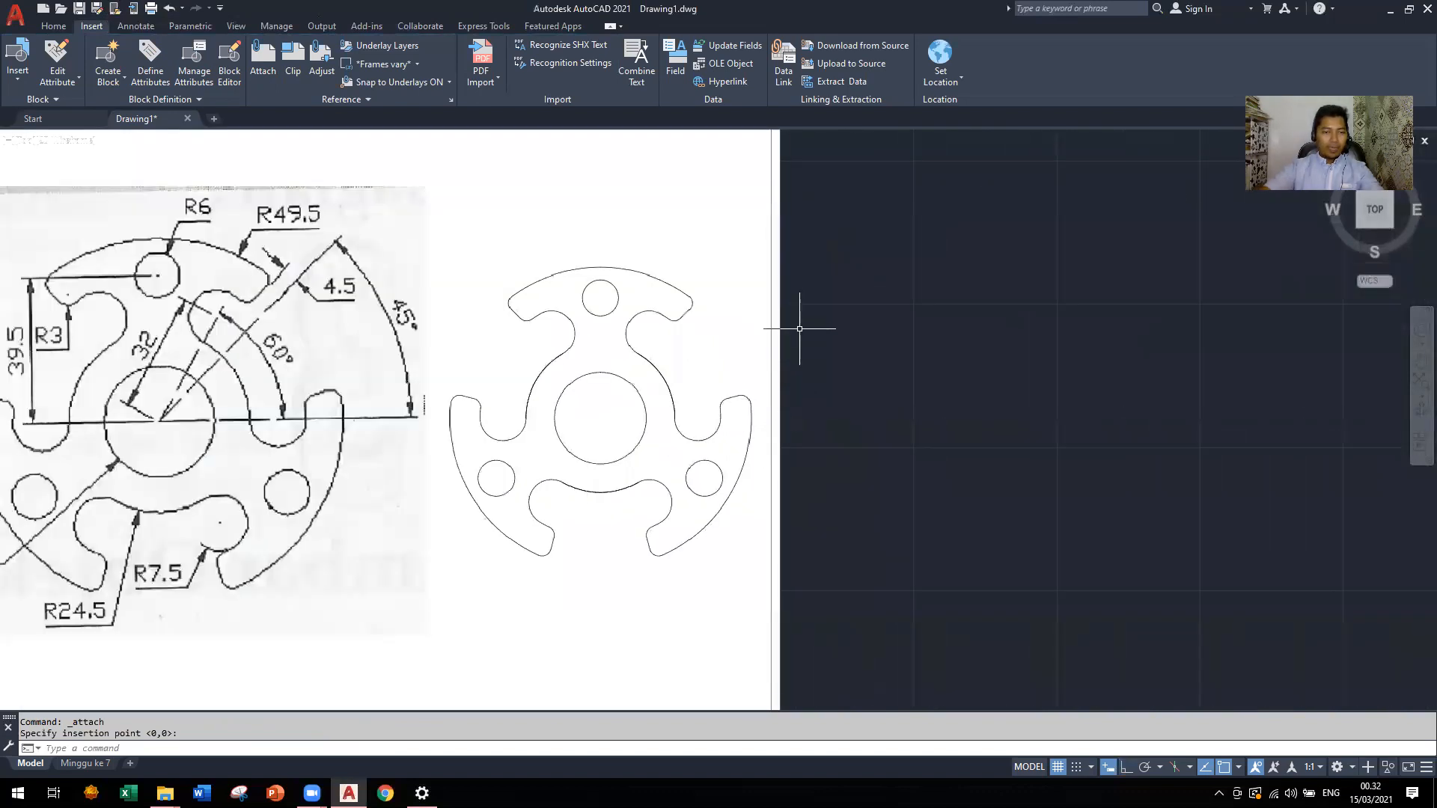
scroll(558, 439, down, 3)
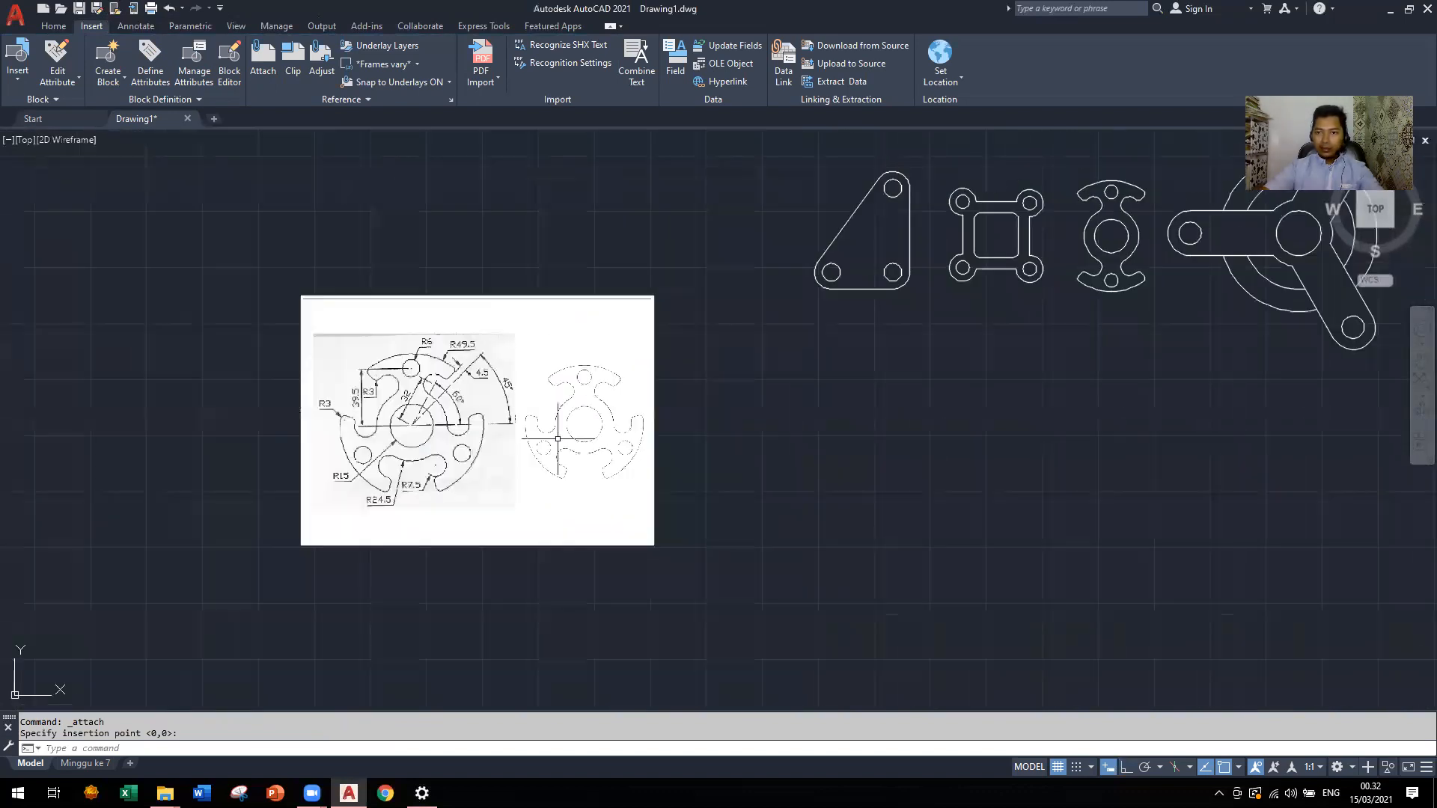
scroll(578, 427, up, 2)
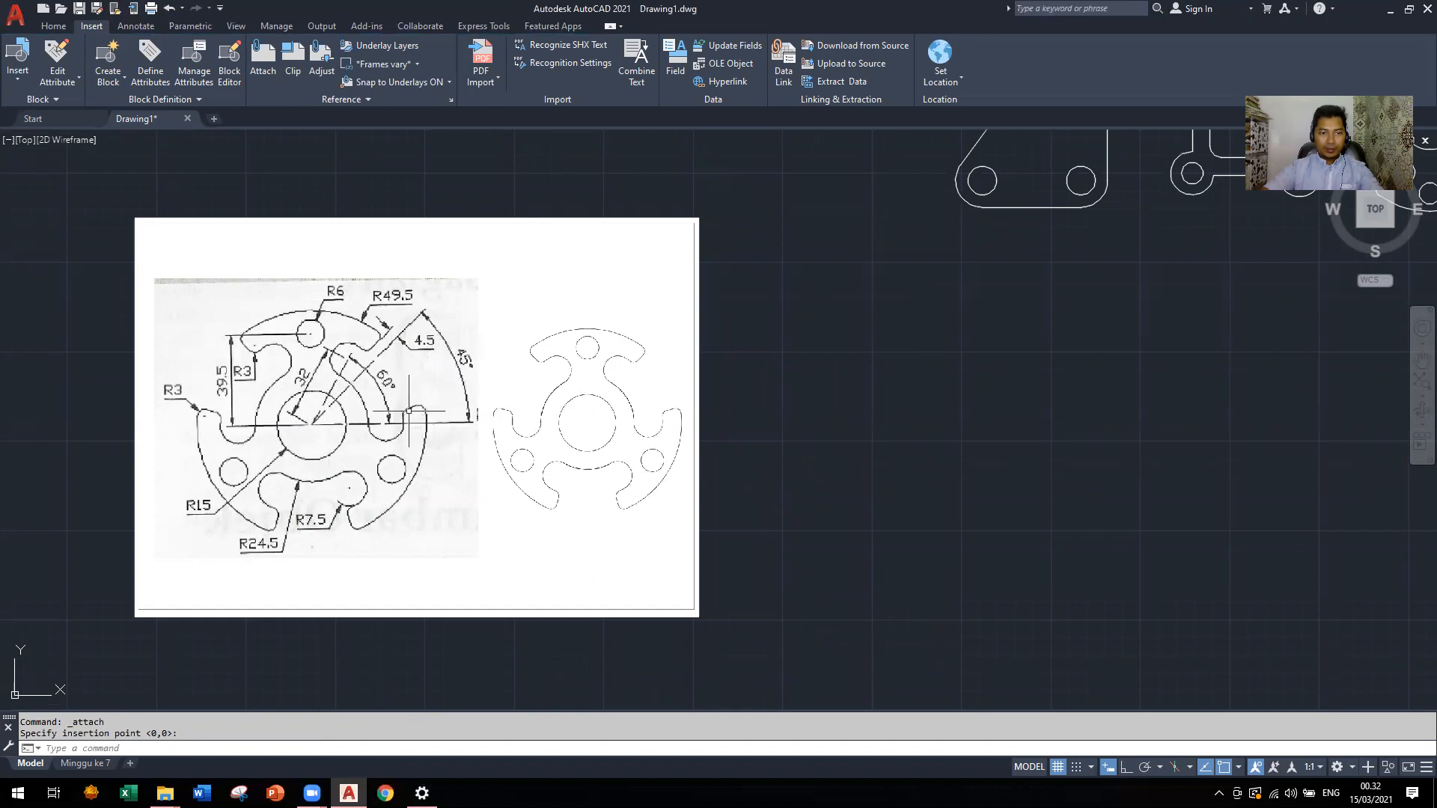
scroll(391, 423, down, 2)
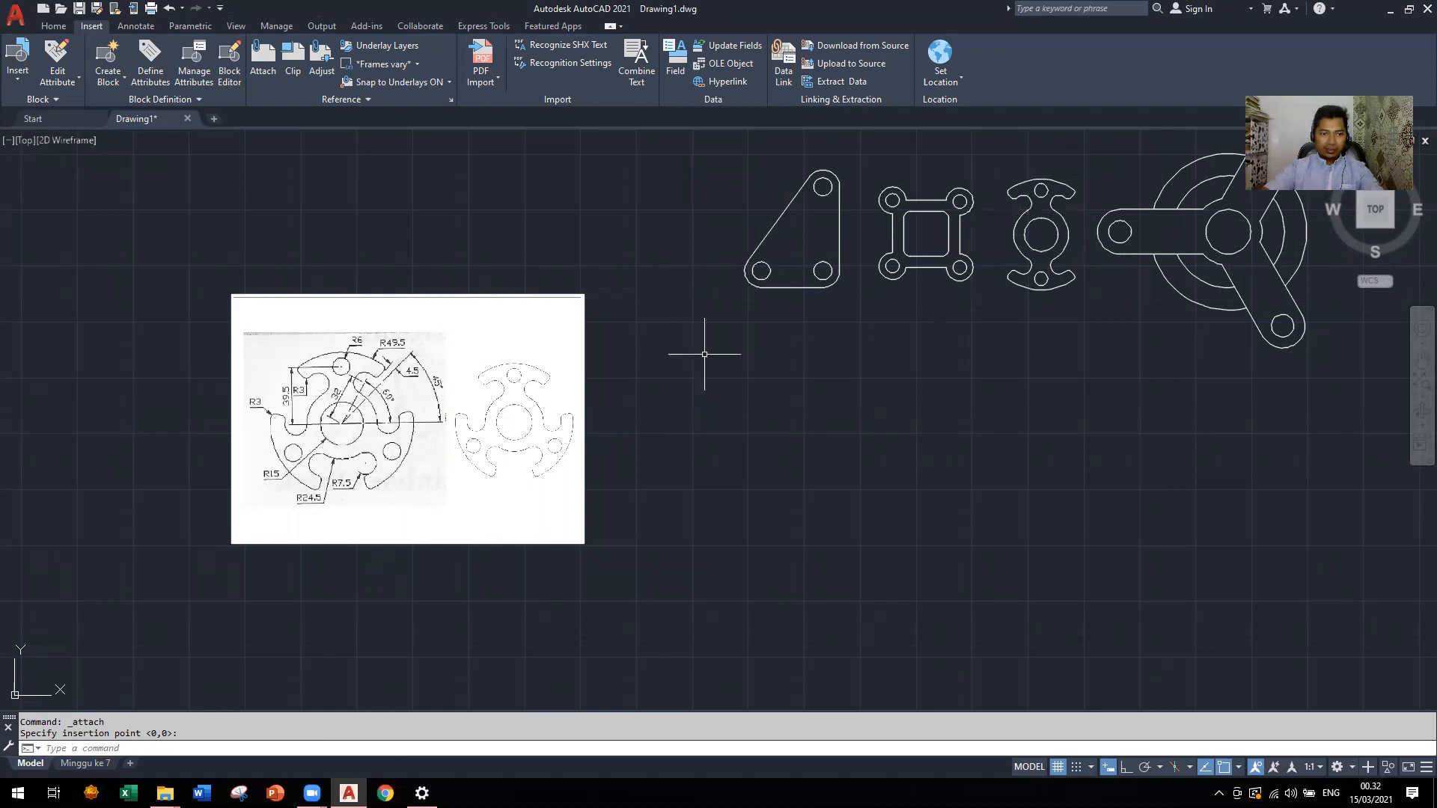
scroll(380, 476, up, 2)
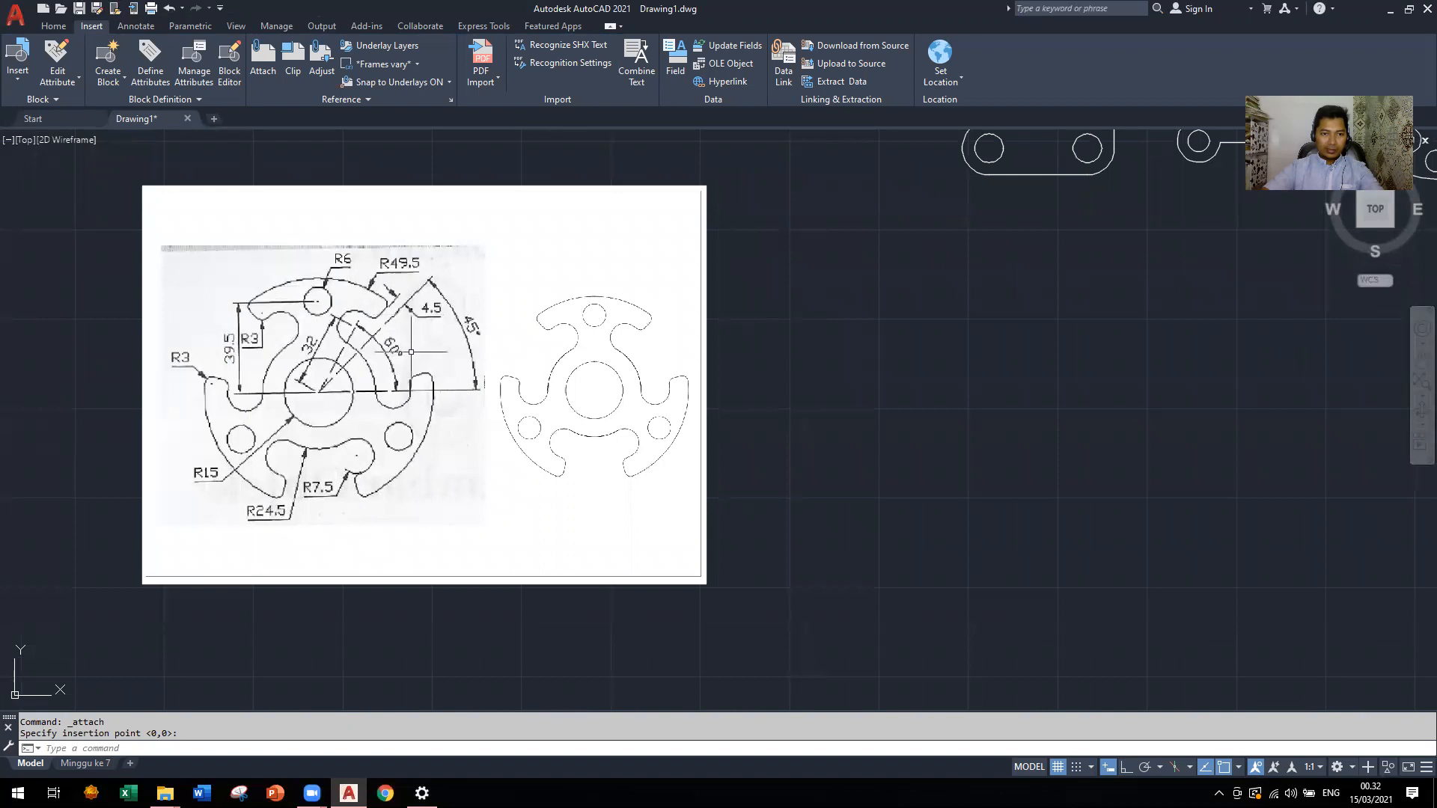
scroll(378, 375, down, 2)
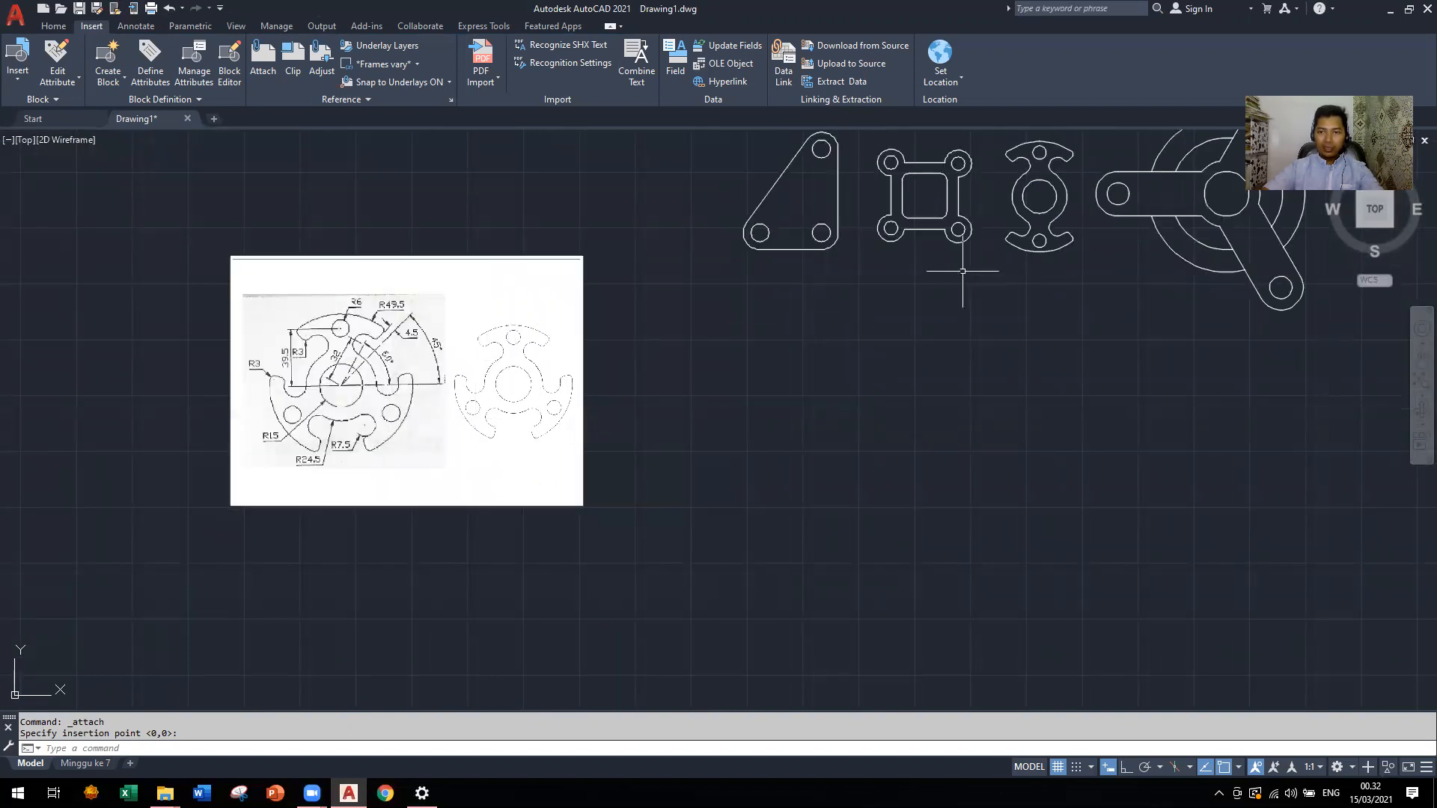
Copy the third plate and paste the copy beside the reference image
click(1096, 304)
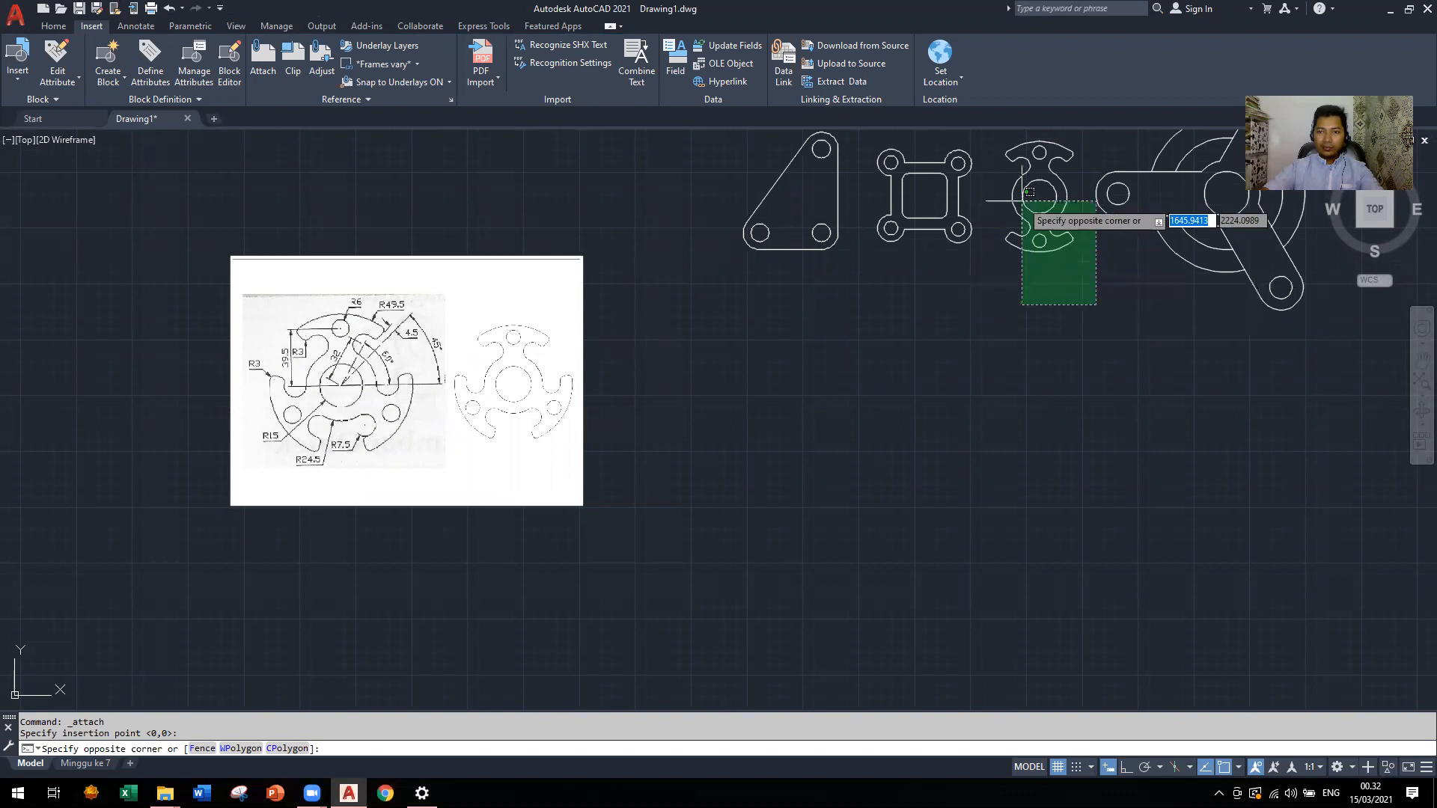
click(992, 133)
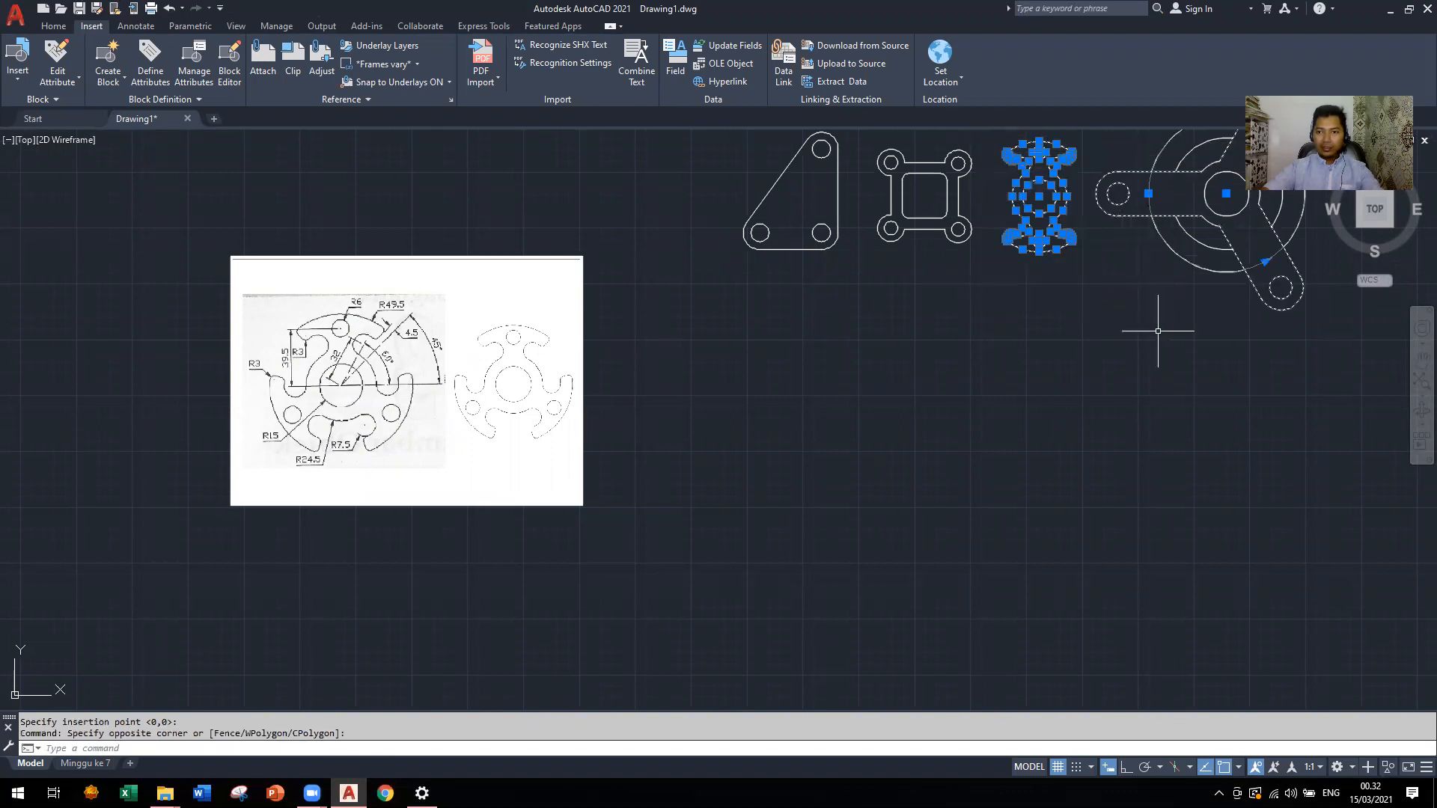
key(Escape)
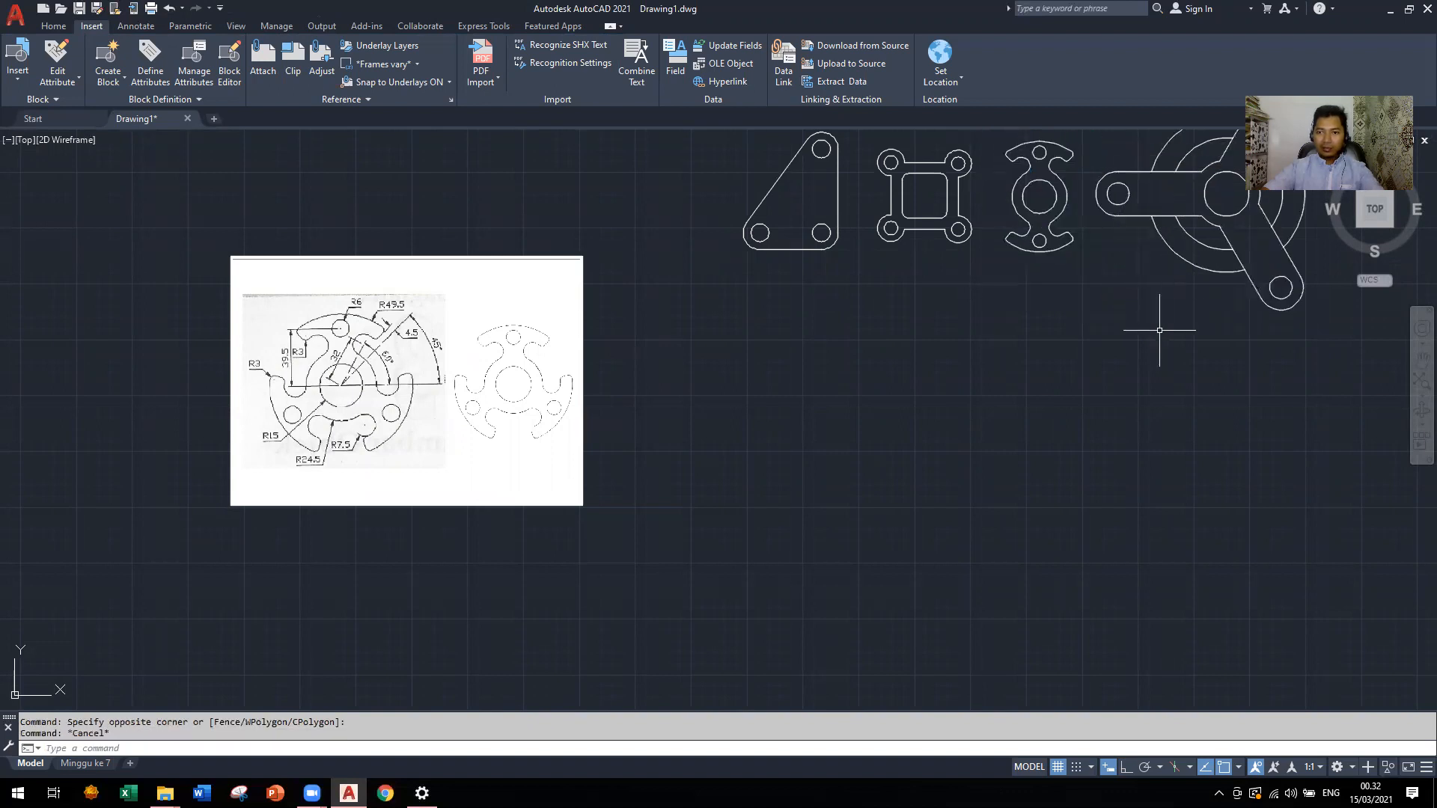
click(1080, 298)
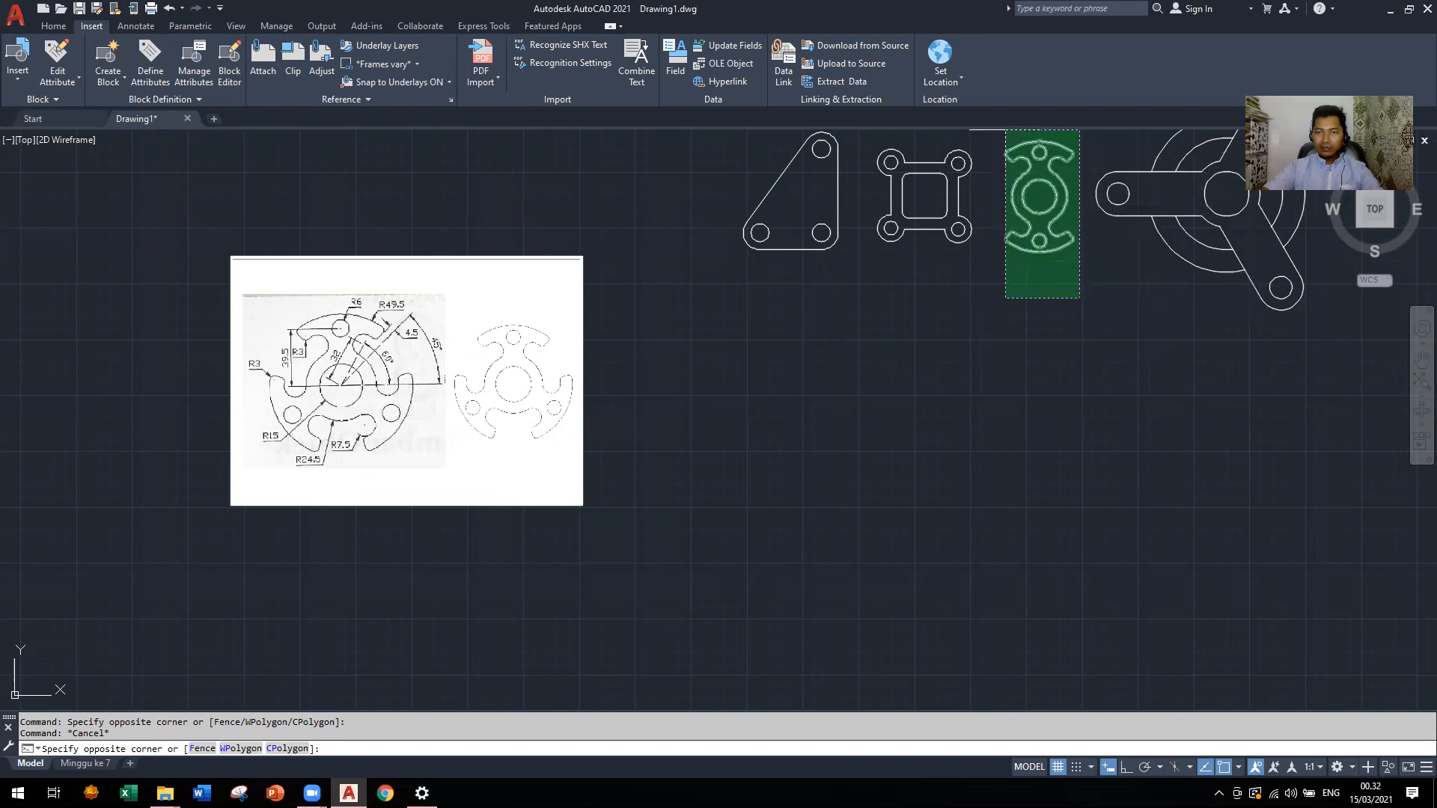
click(998, 132)
key(ctrl+c)
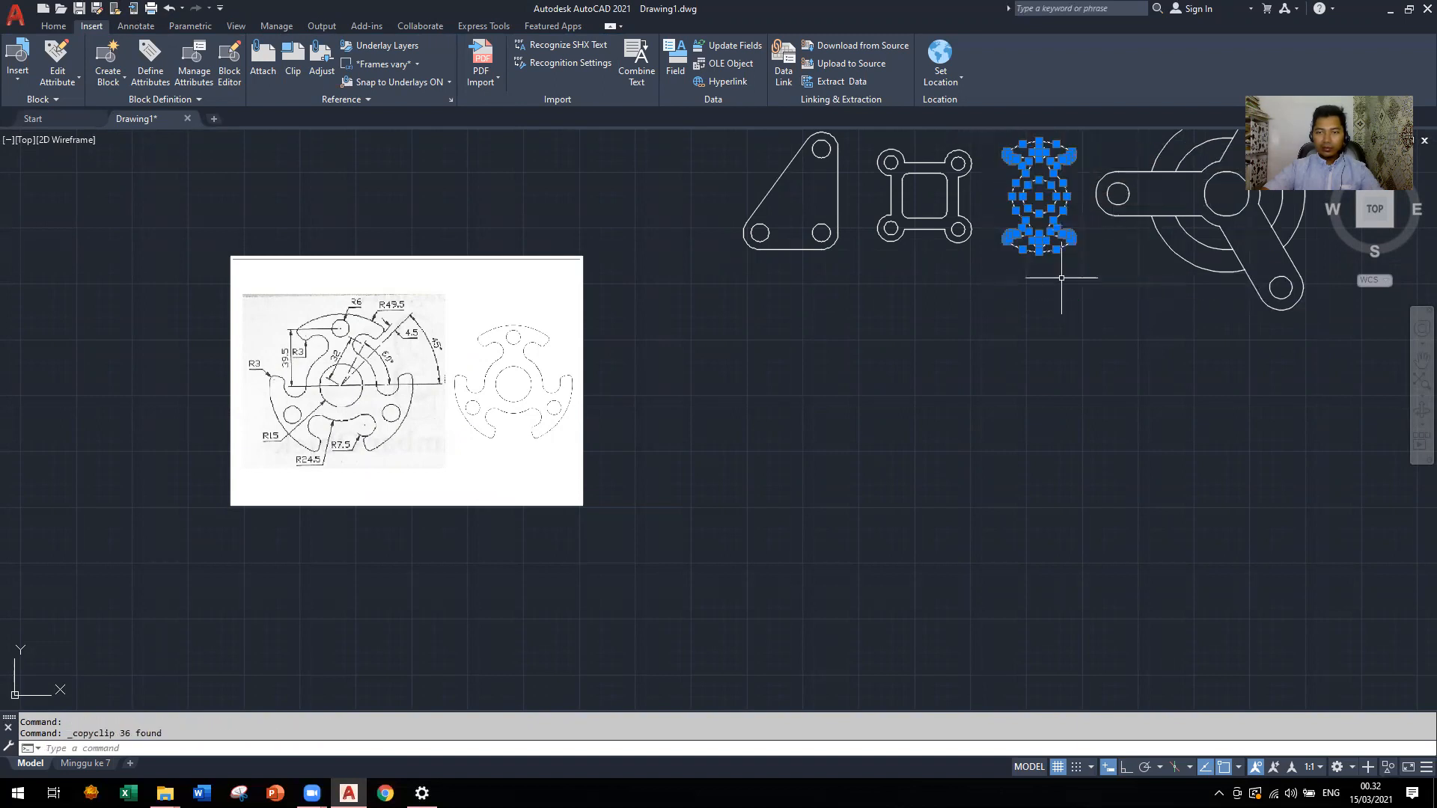
key(ctrl+v)
click(693, 431)
Delete the copy's lower half and select the remaining top lobe
click(806, 456)
click(678, 380)
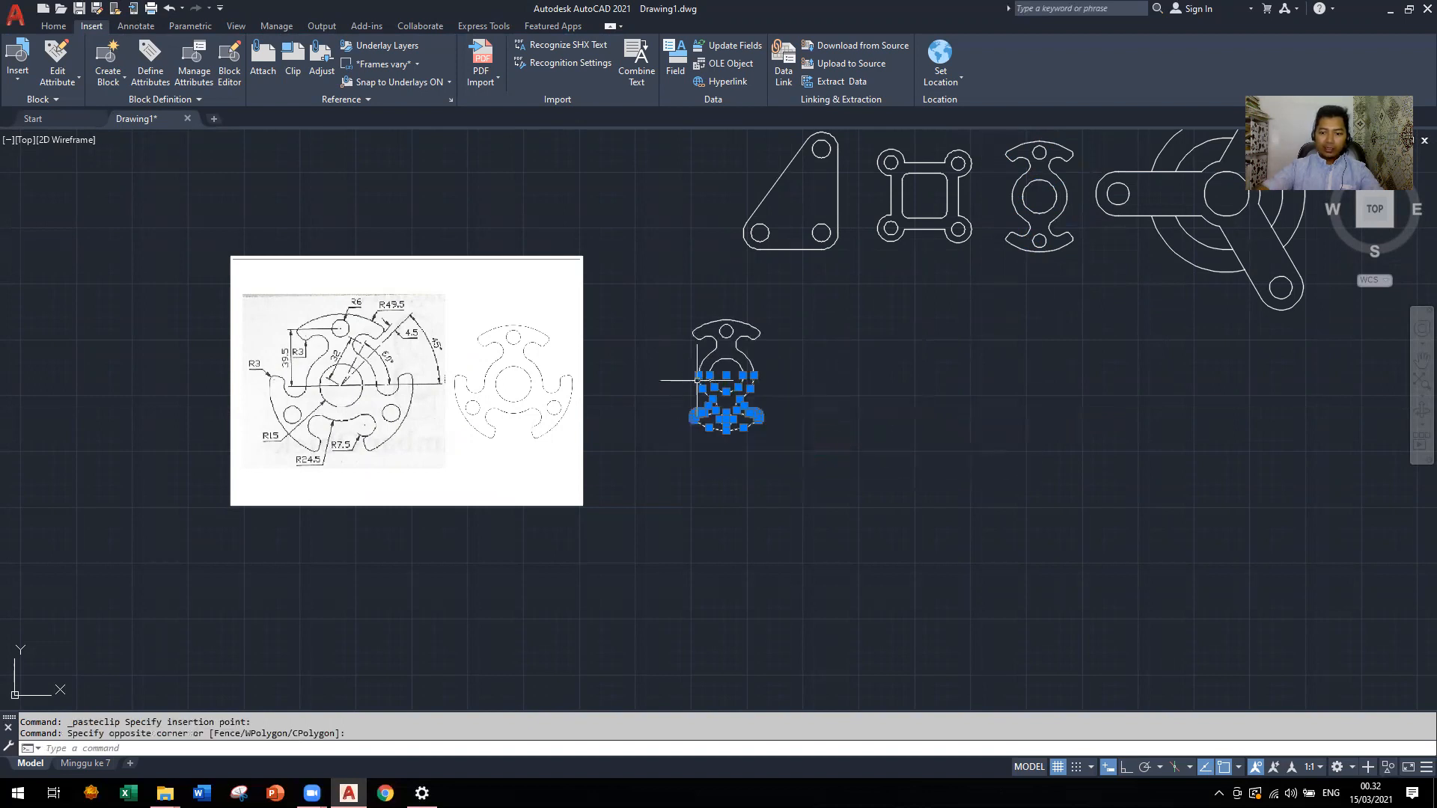
key(Delete)
click(787, 417)
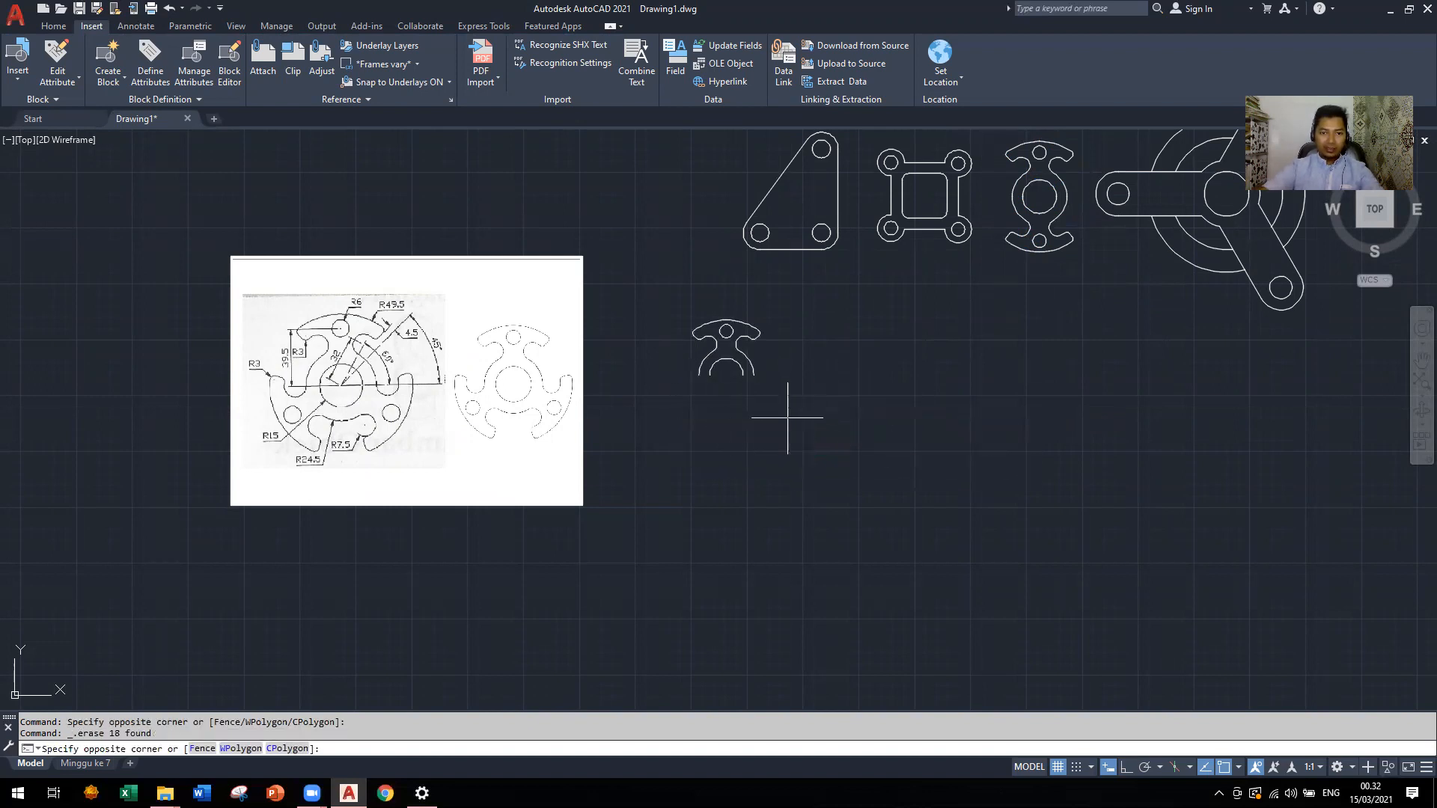
click(672, 303)
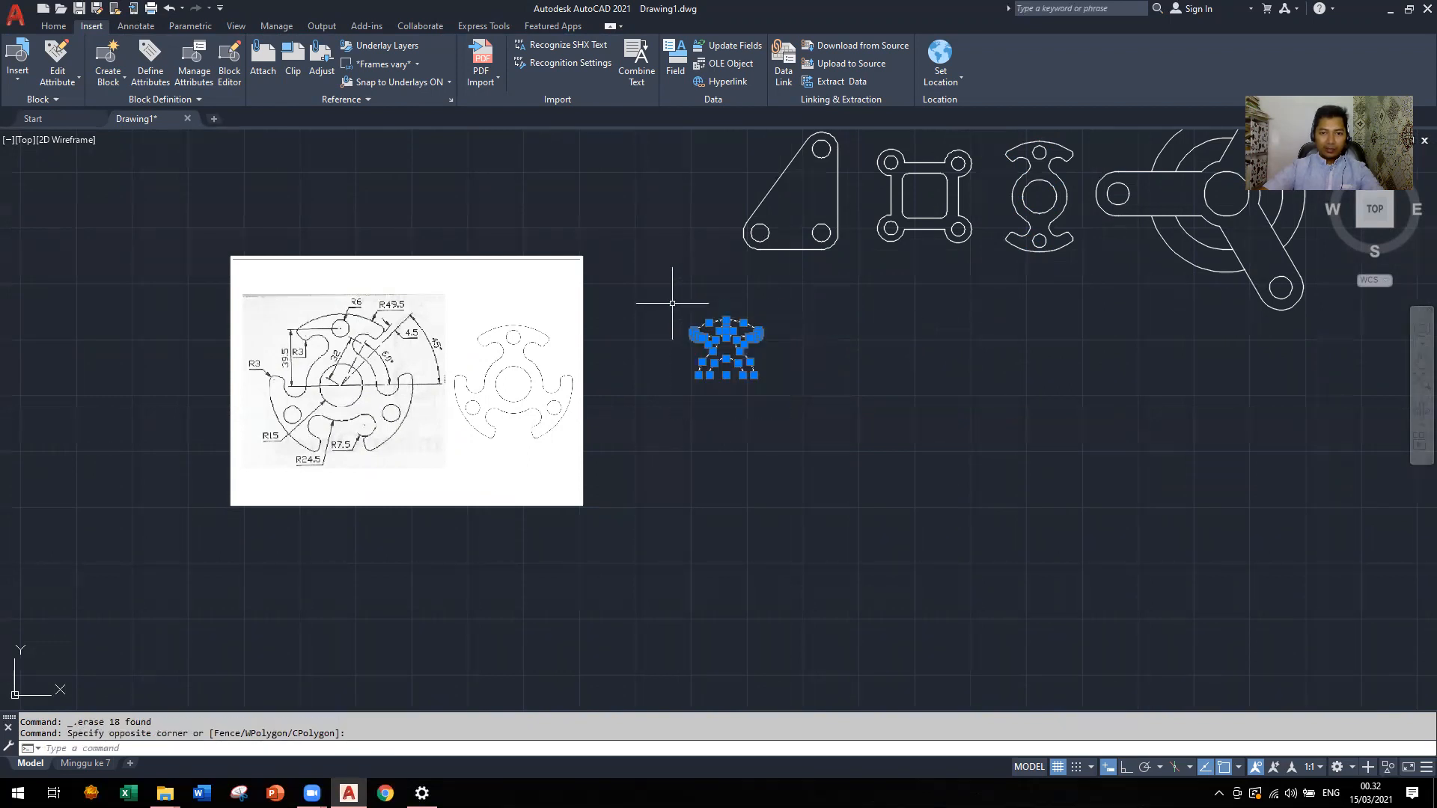
Polar-array the top lobe as 3 items around its hub, then delete the reference image
text(AR)
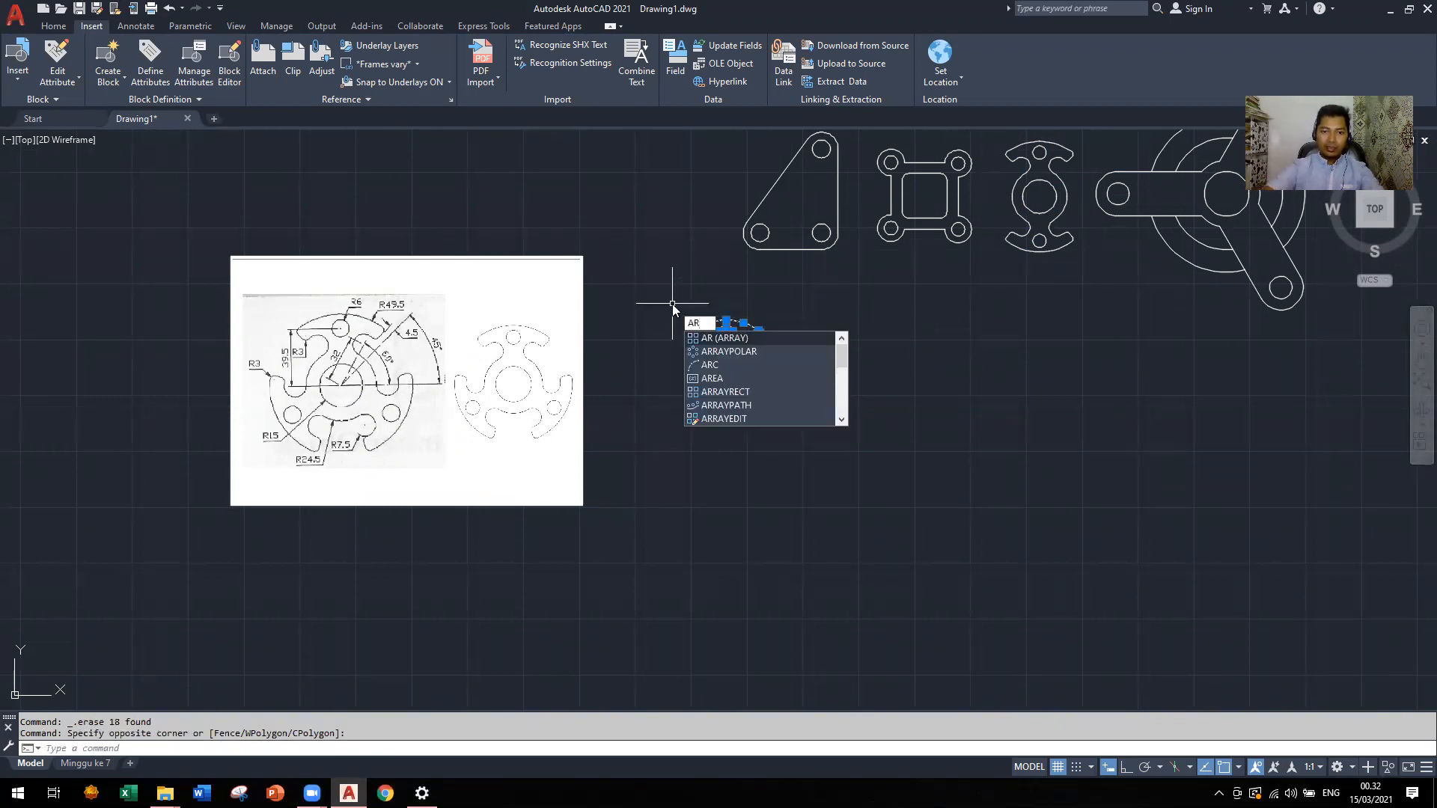
click(722, 352)
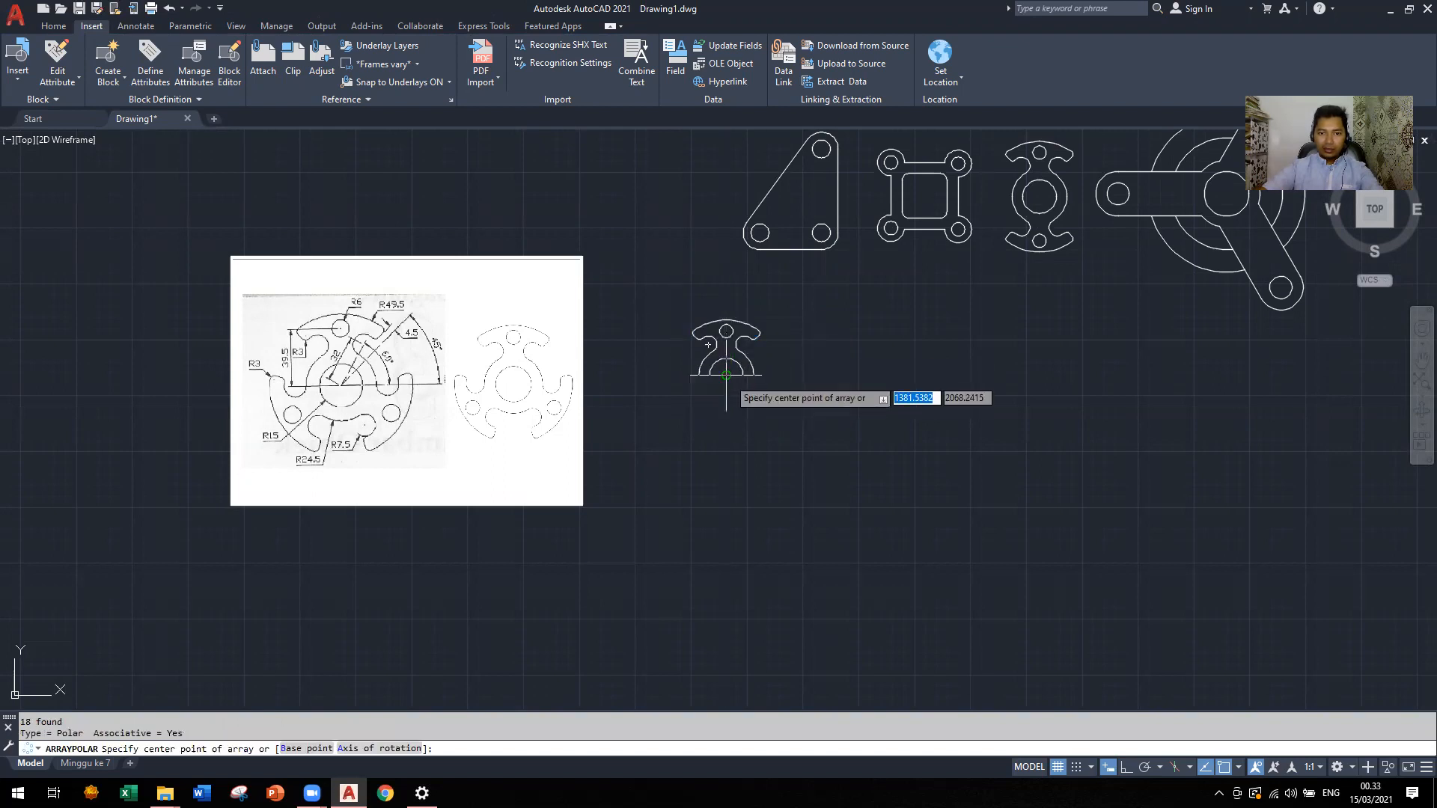
click(725, 374)
click(173, 49)
key(Return)
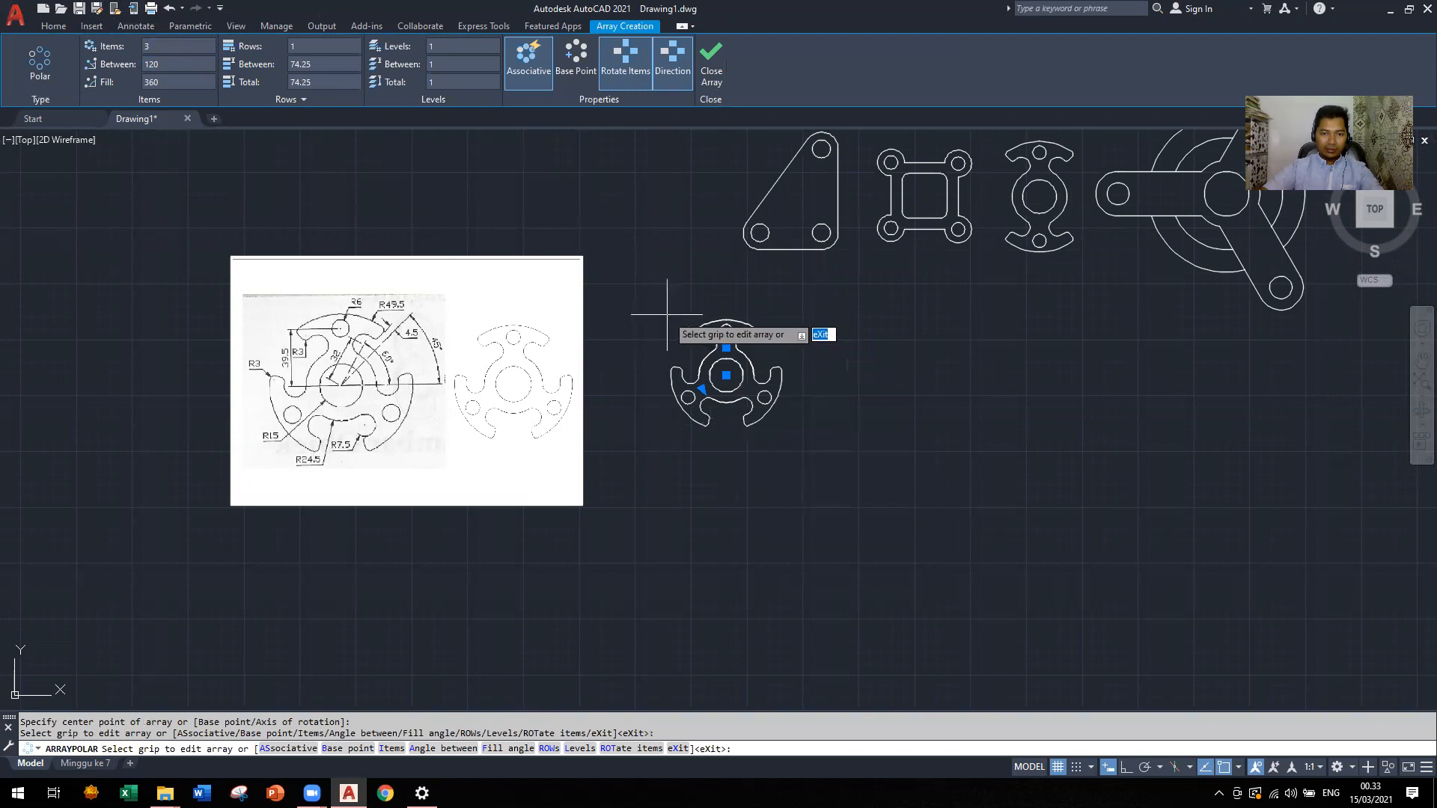
key(Escape)
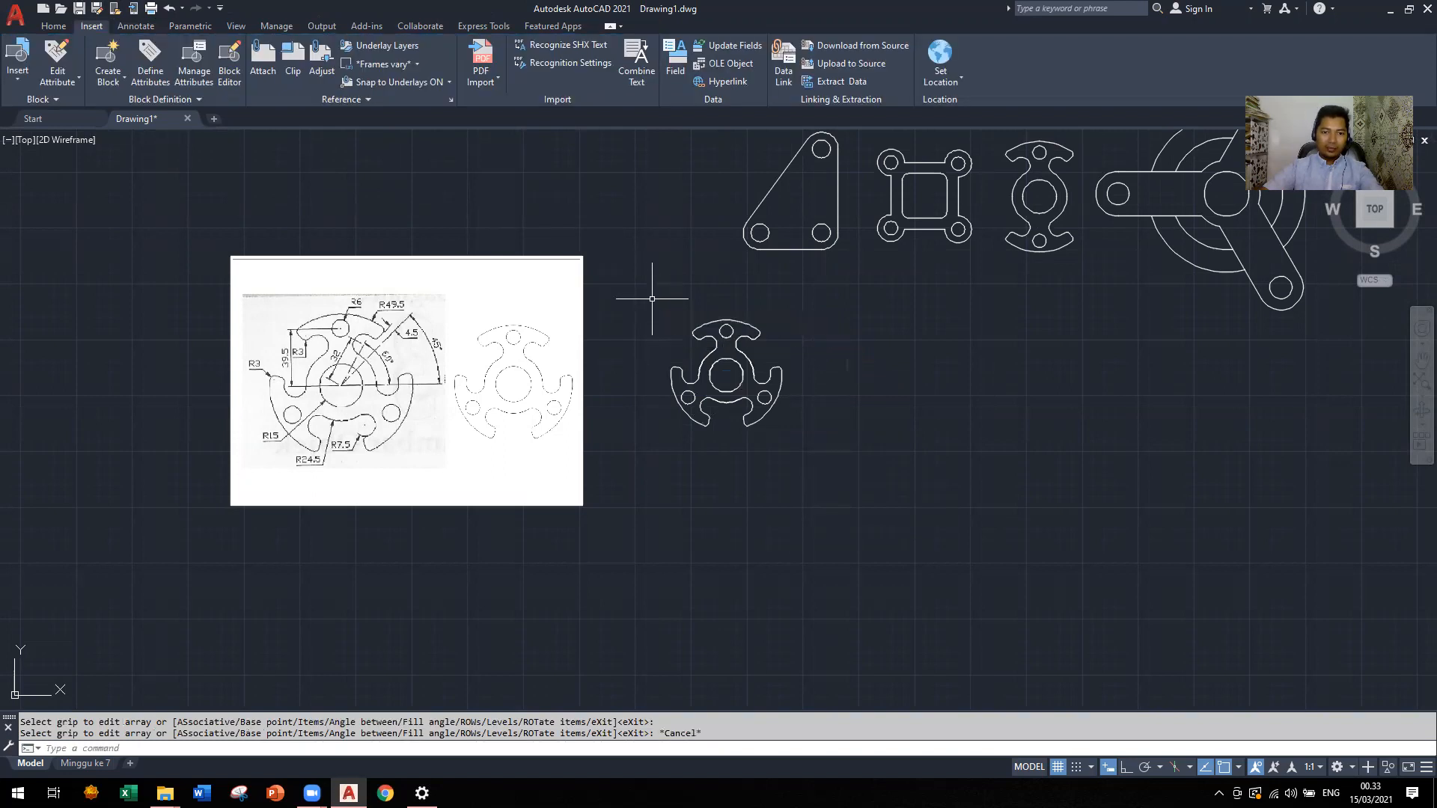
click(552, 258)
key(Delete)
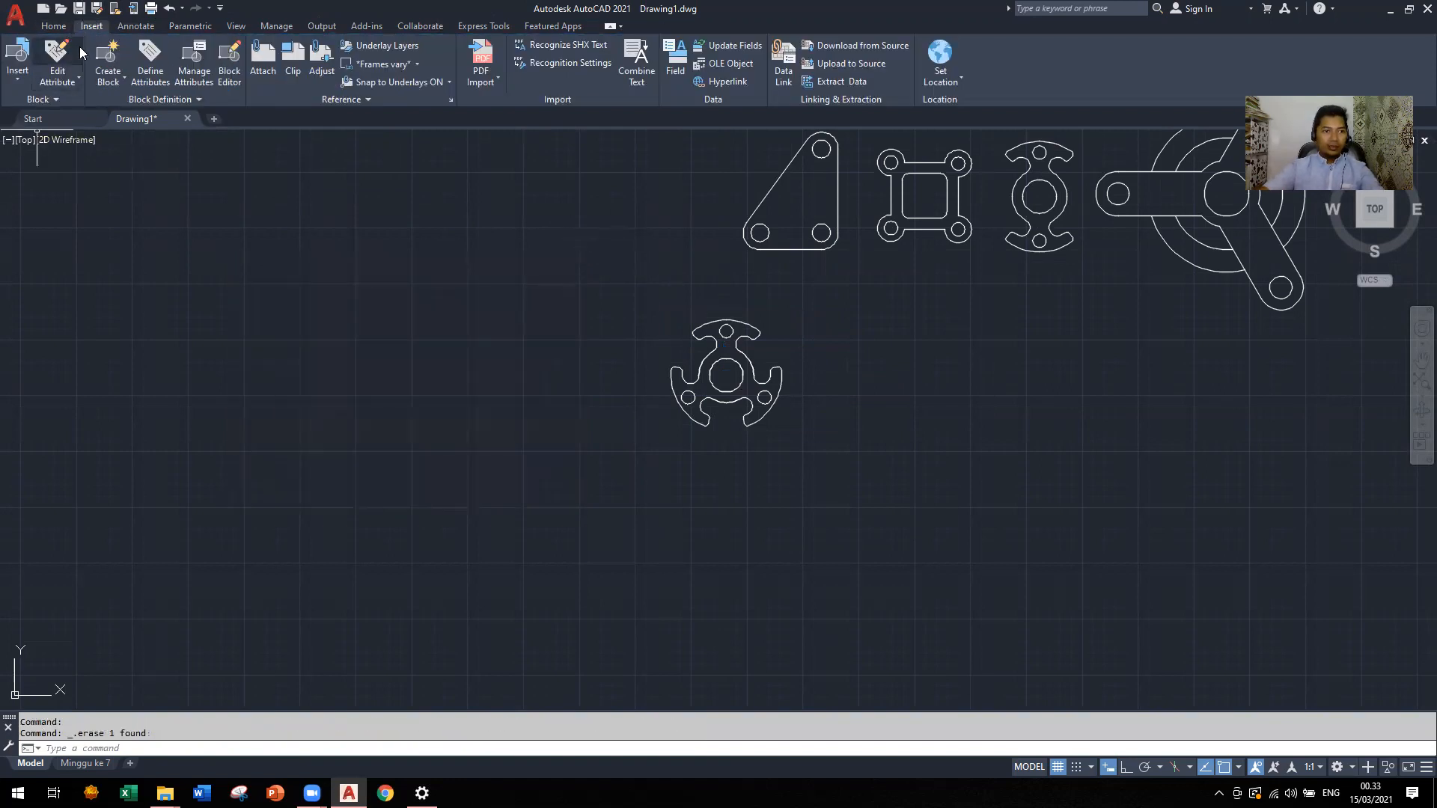
Attach the Praktikum 2D-Gambar 6_001.jpg reference image at the left of the canvas
click(273, 52)
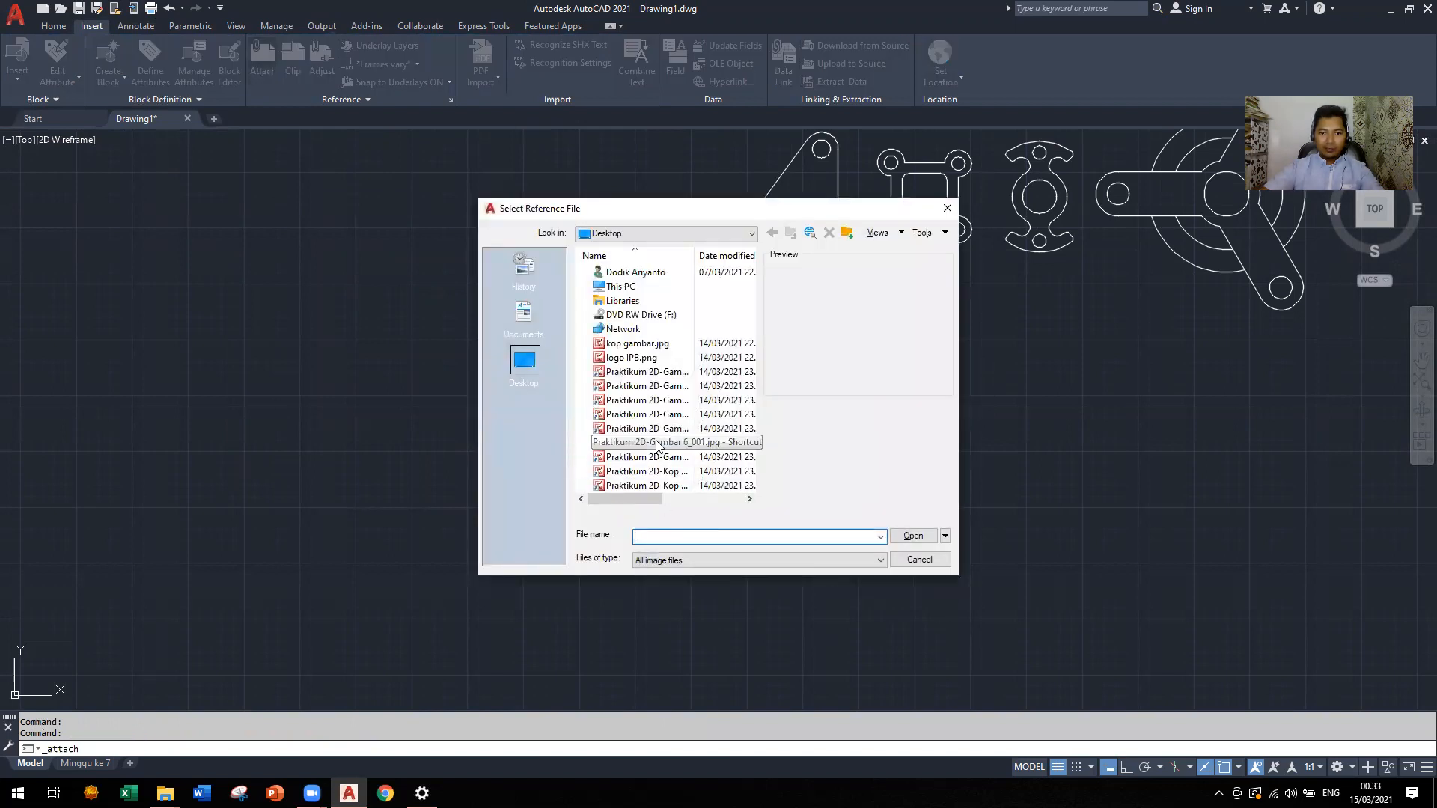
click(658, 444)
click(913, 536)
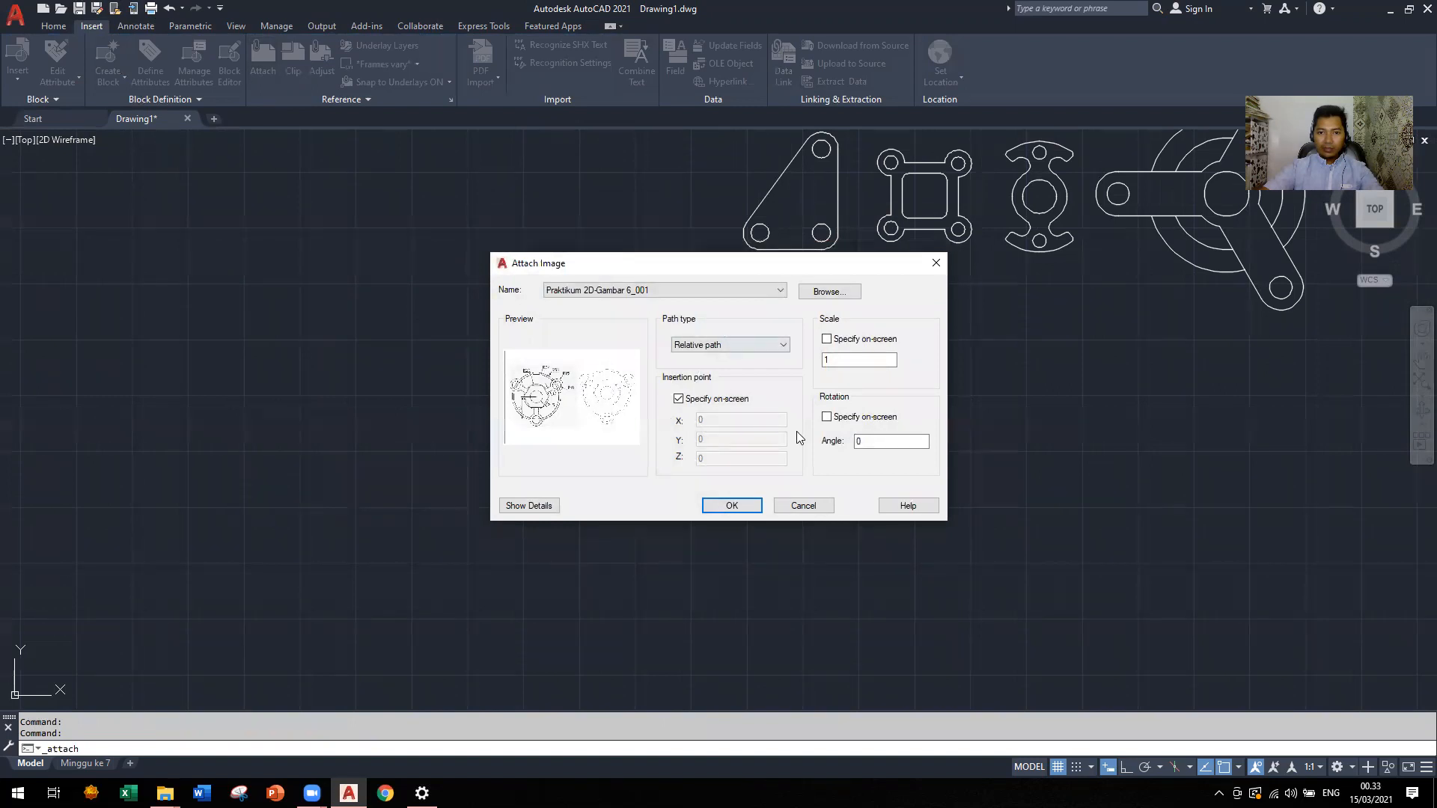
click(732, 506)
click(213, 499)
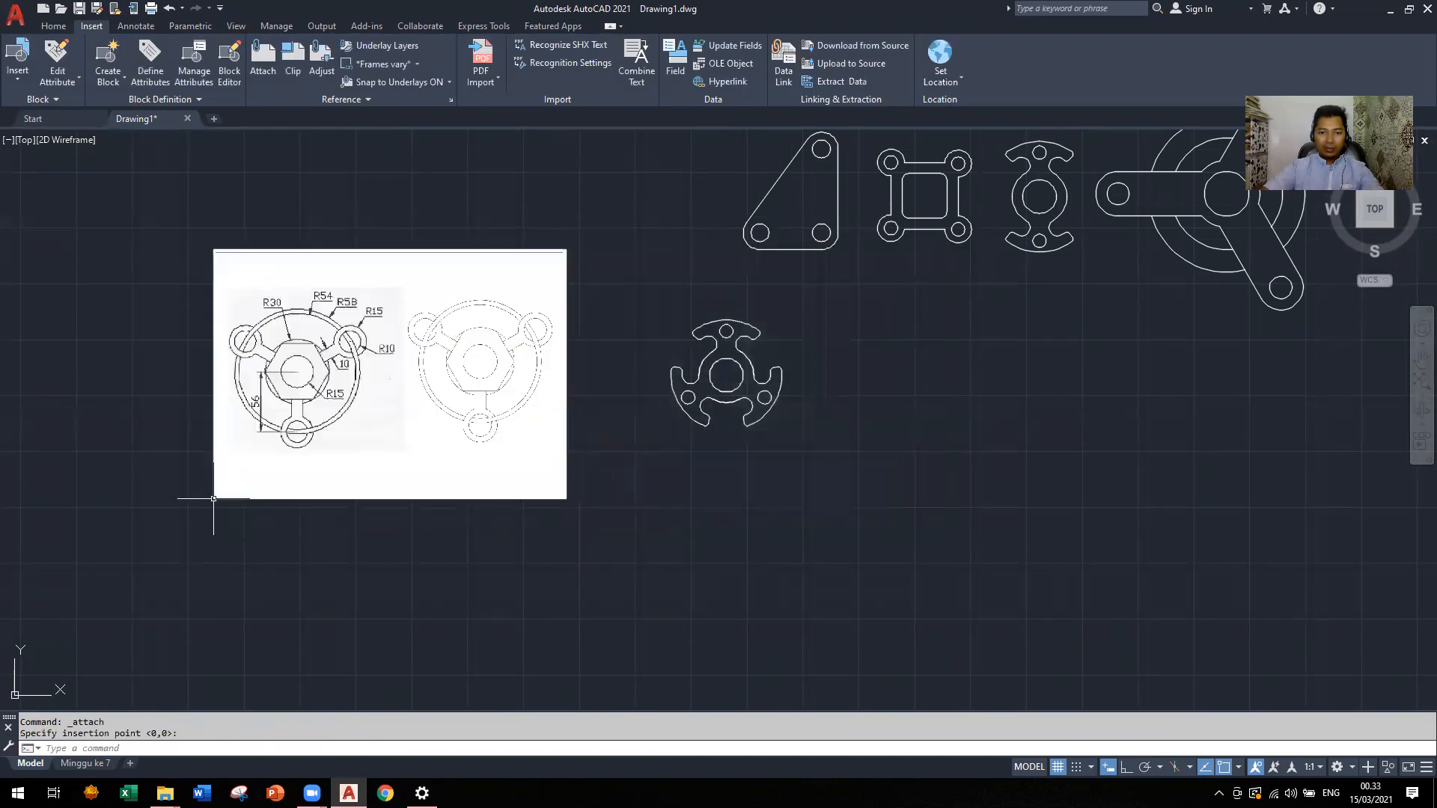
Move the three-lobed part from its centre further right, below the row of plates
drag(650, 303, 782, 454)
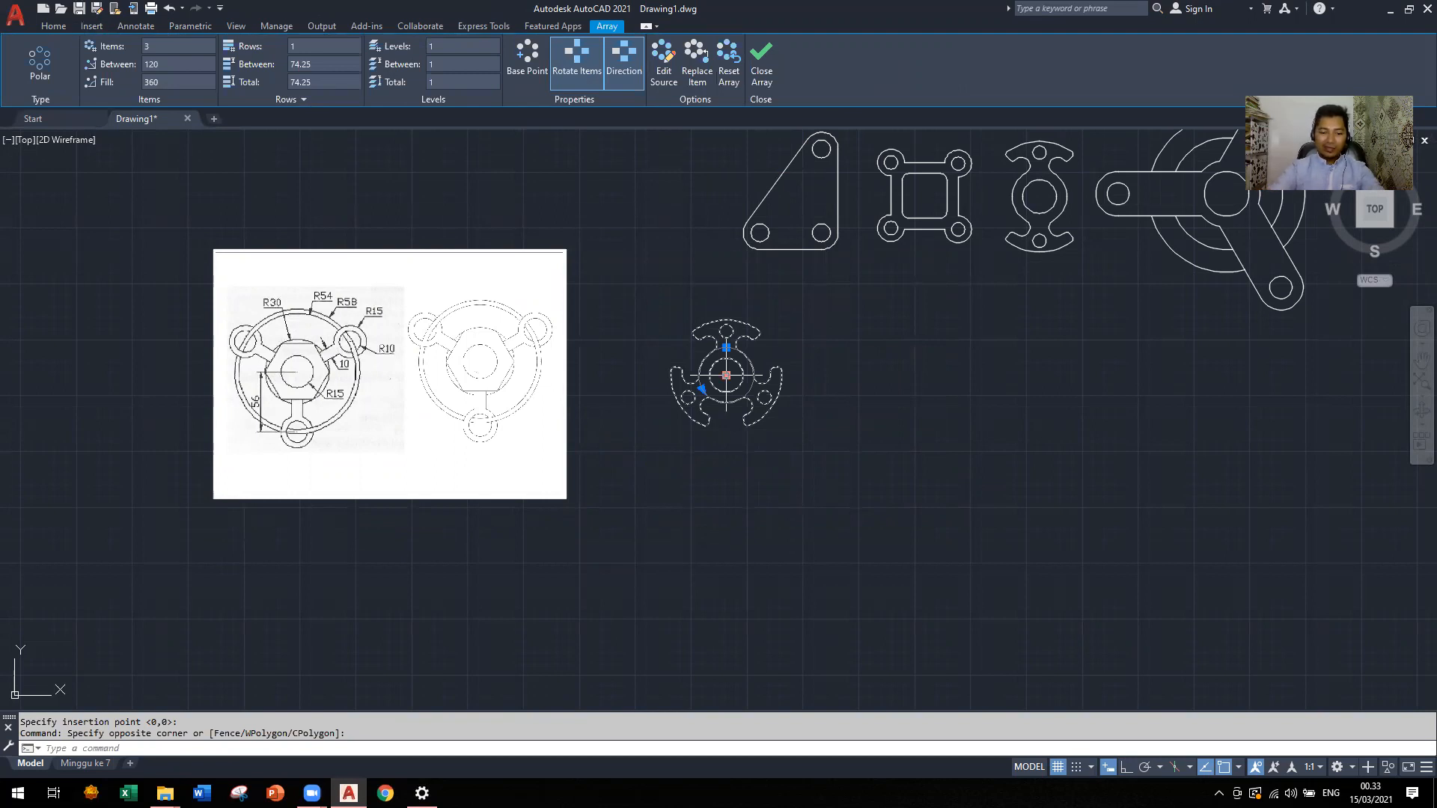
text(m)
key(Return)
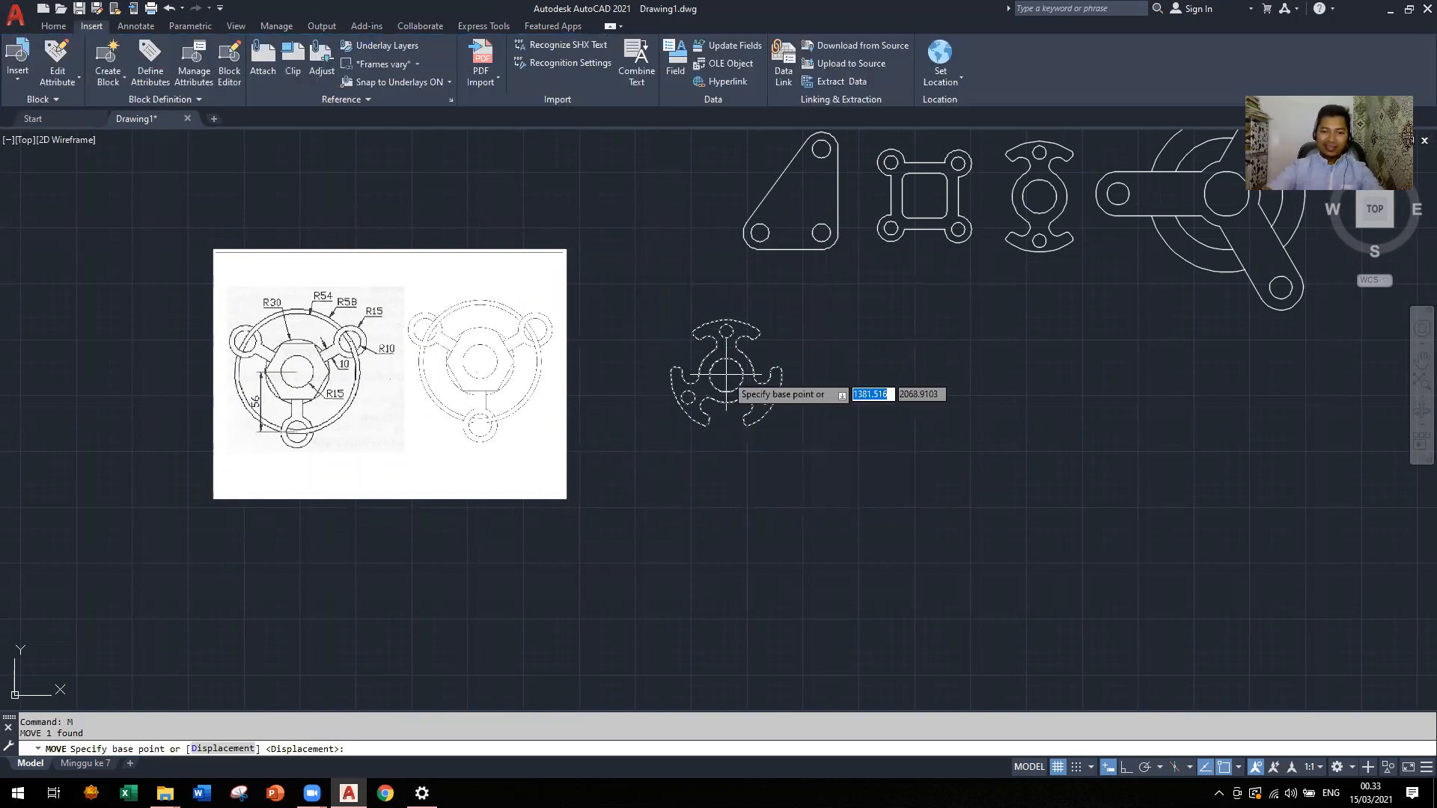
click(725, 375)
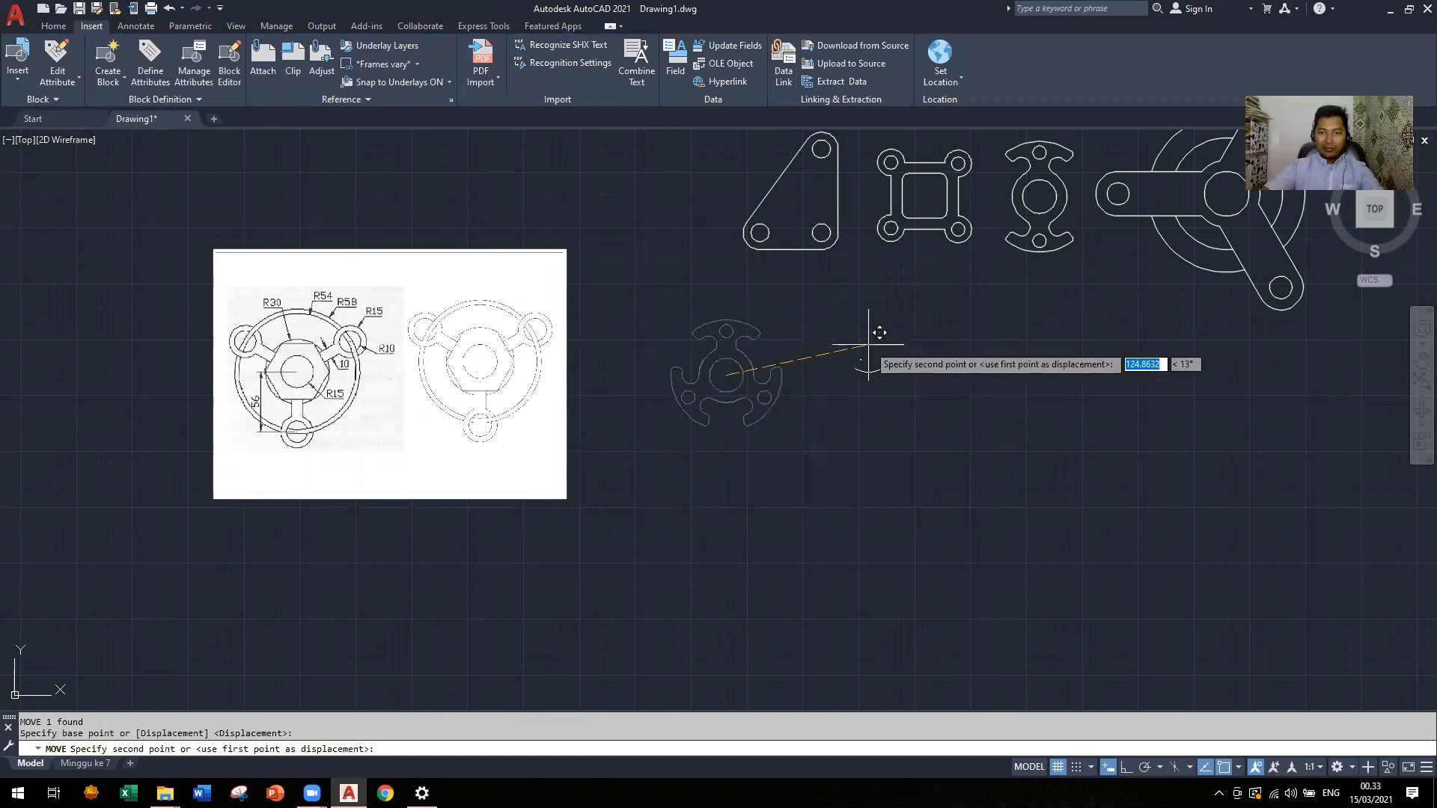
click(934, 358)
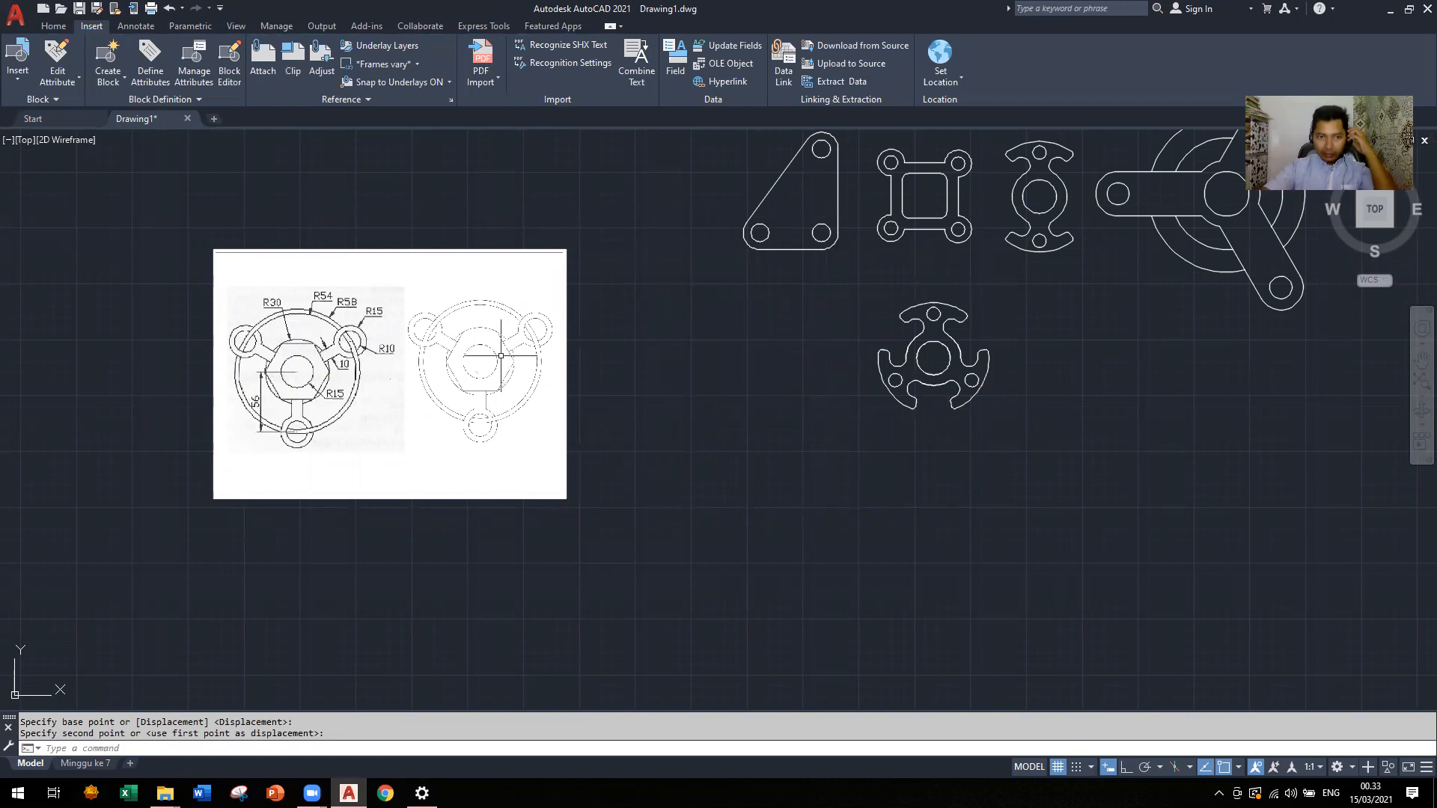
scroll(497, 336, up, 4)
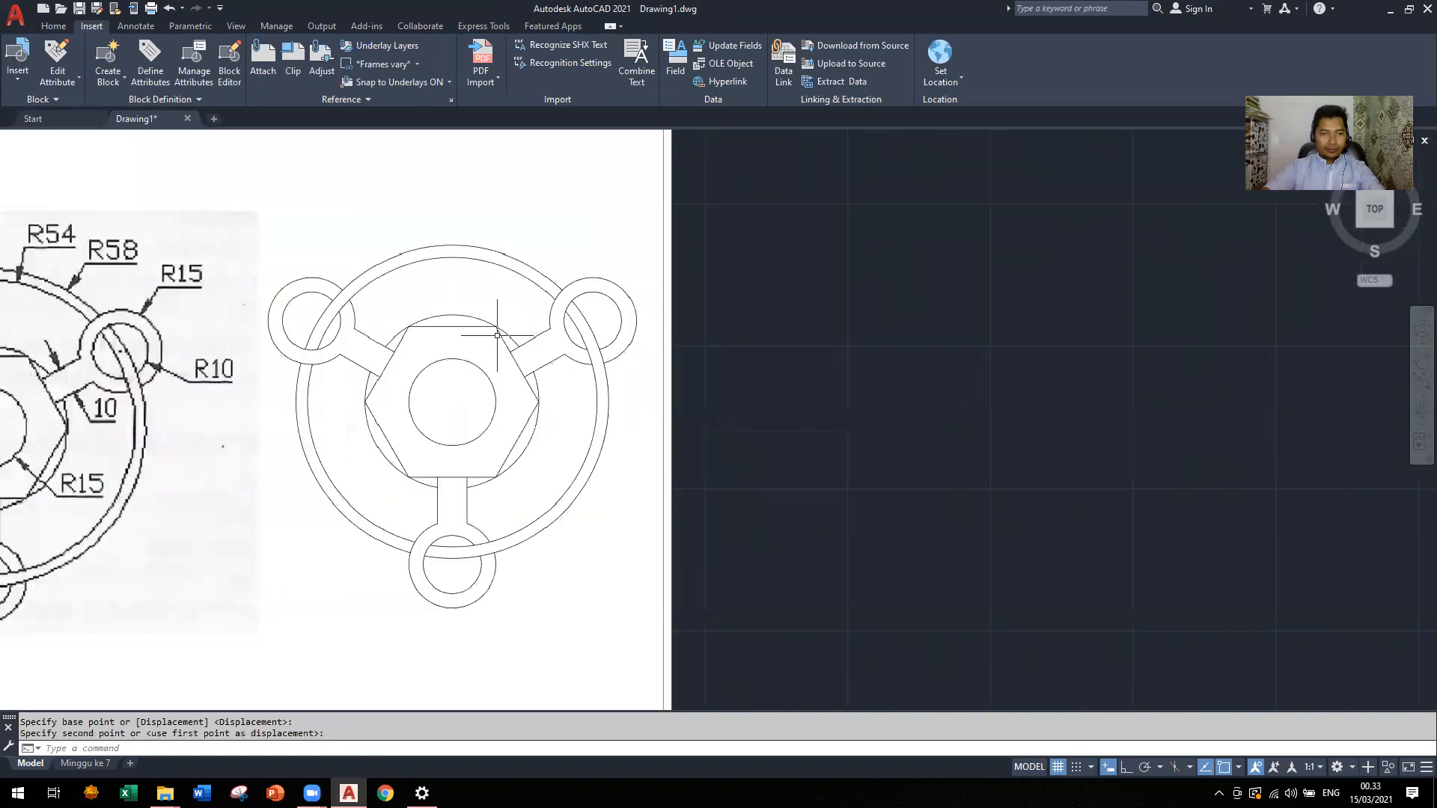
scroll(691, 347, down, 2)
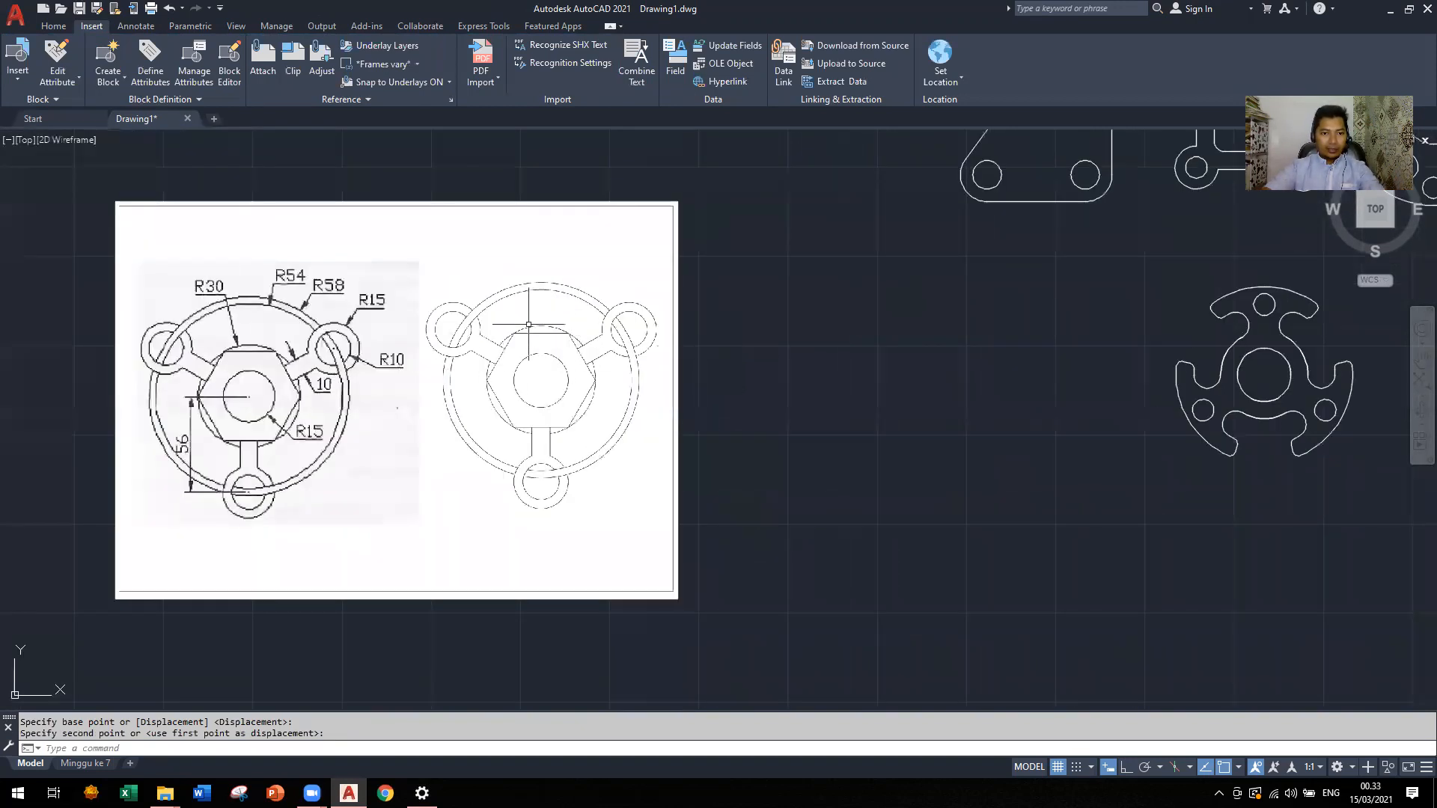
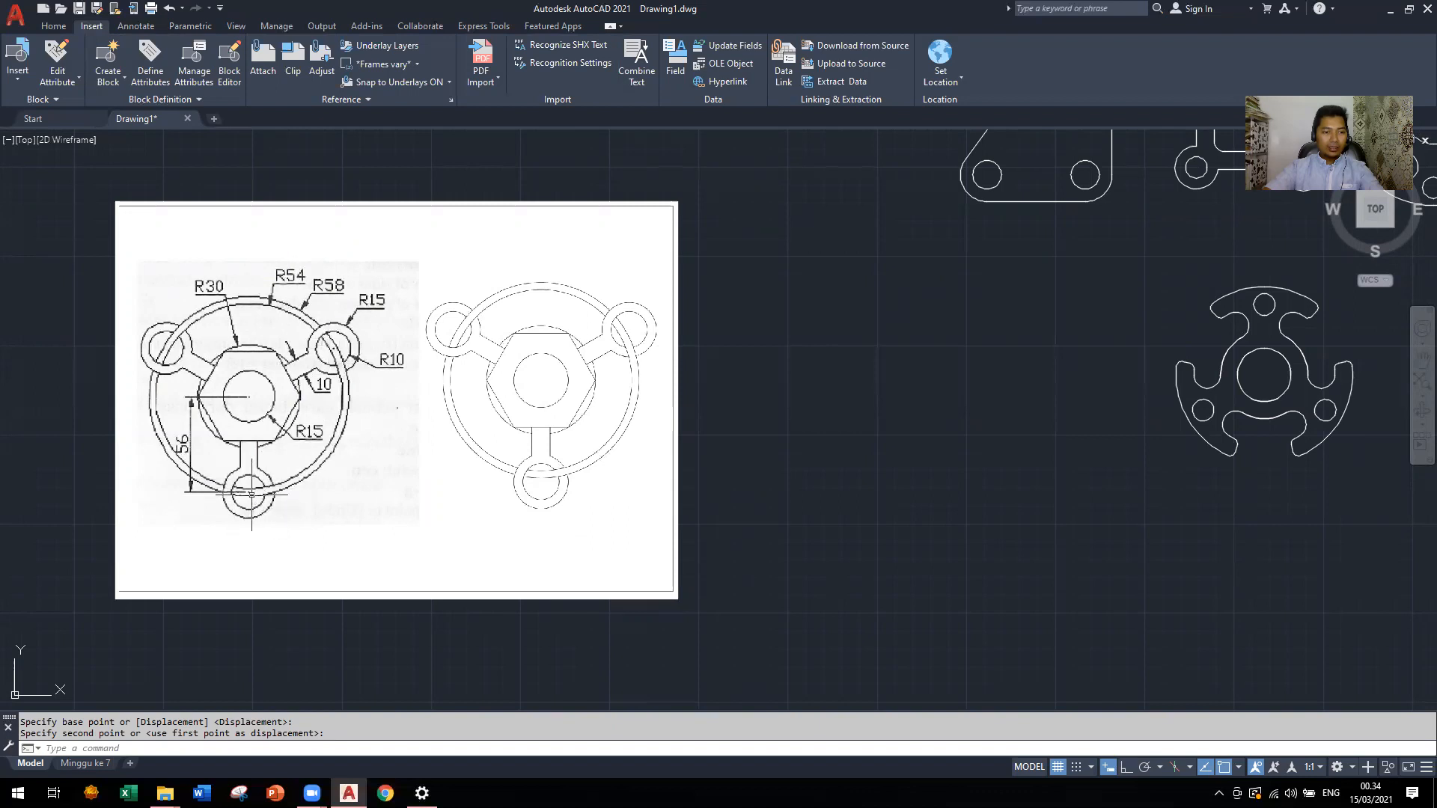
Draw concentric circles of radius 15 and 30 to the right of the reference image
scroll(252, 492, up, 4)
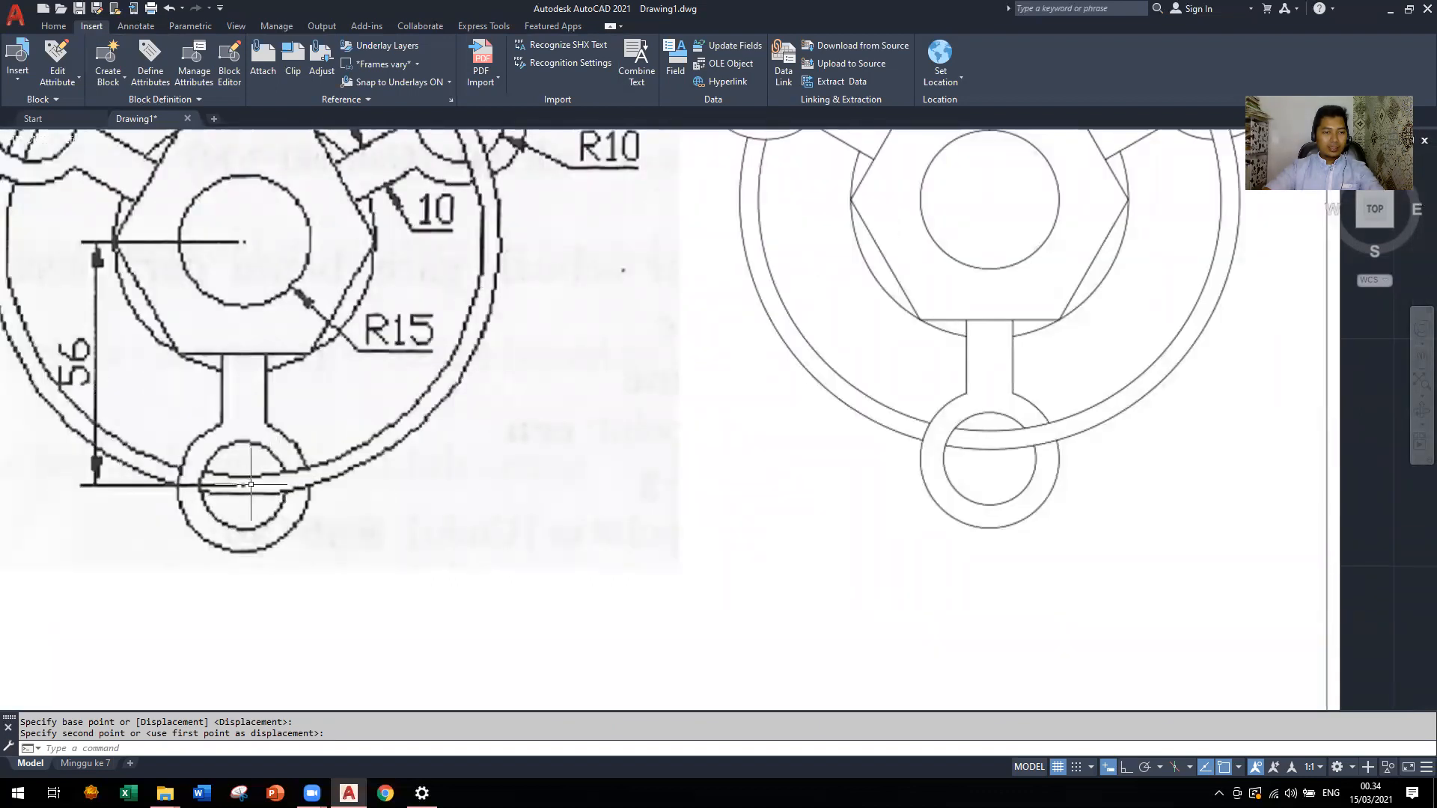
scroll(255, 491, down, 4)
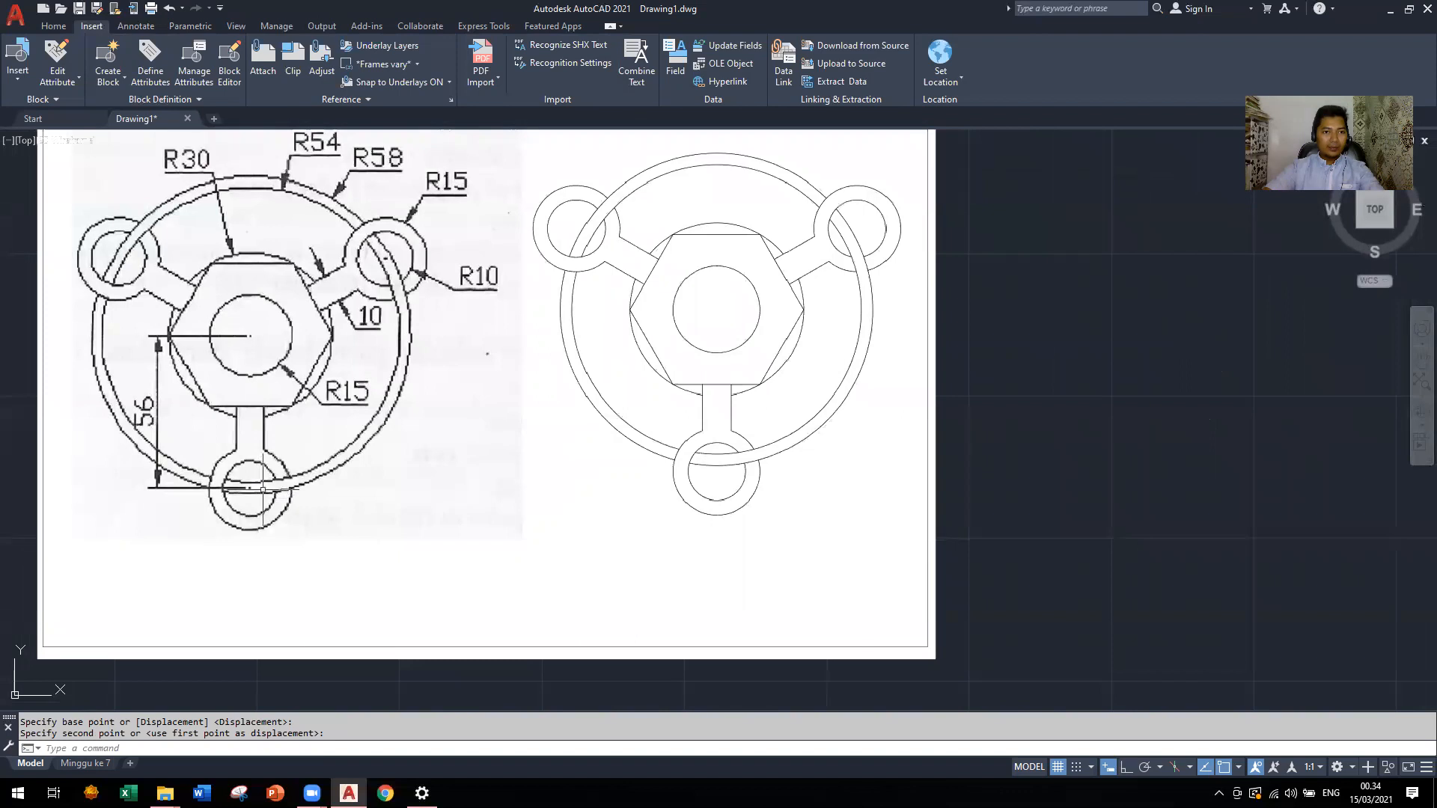
scroll(263, 489, down, 2)
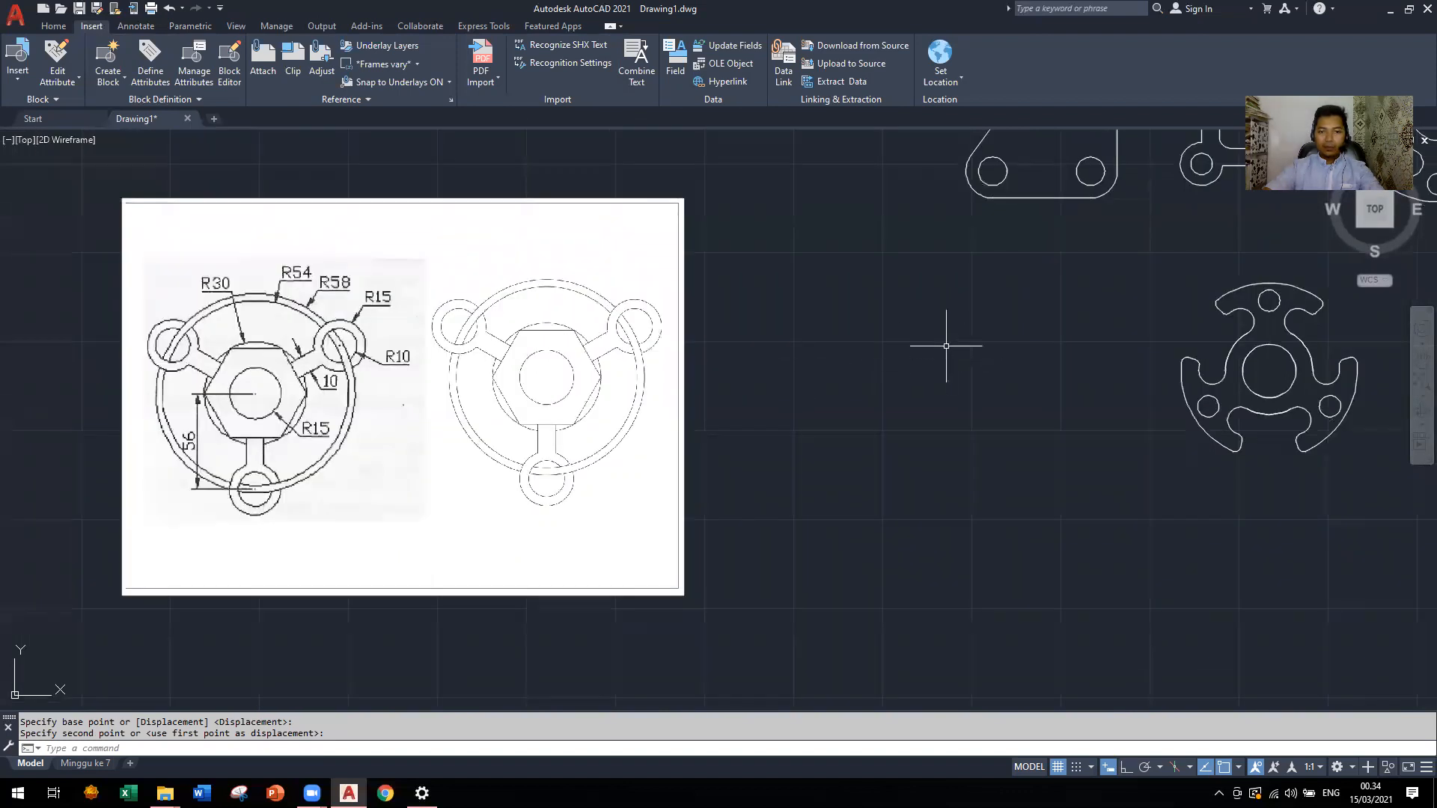
text(c)
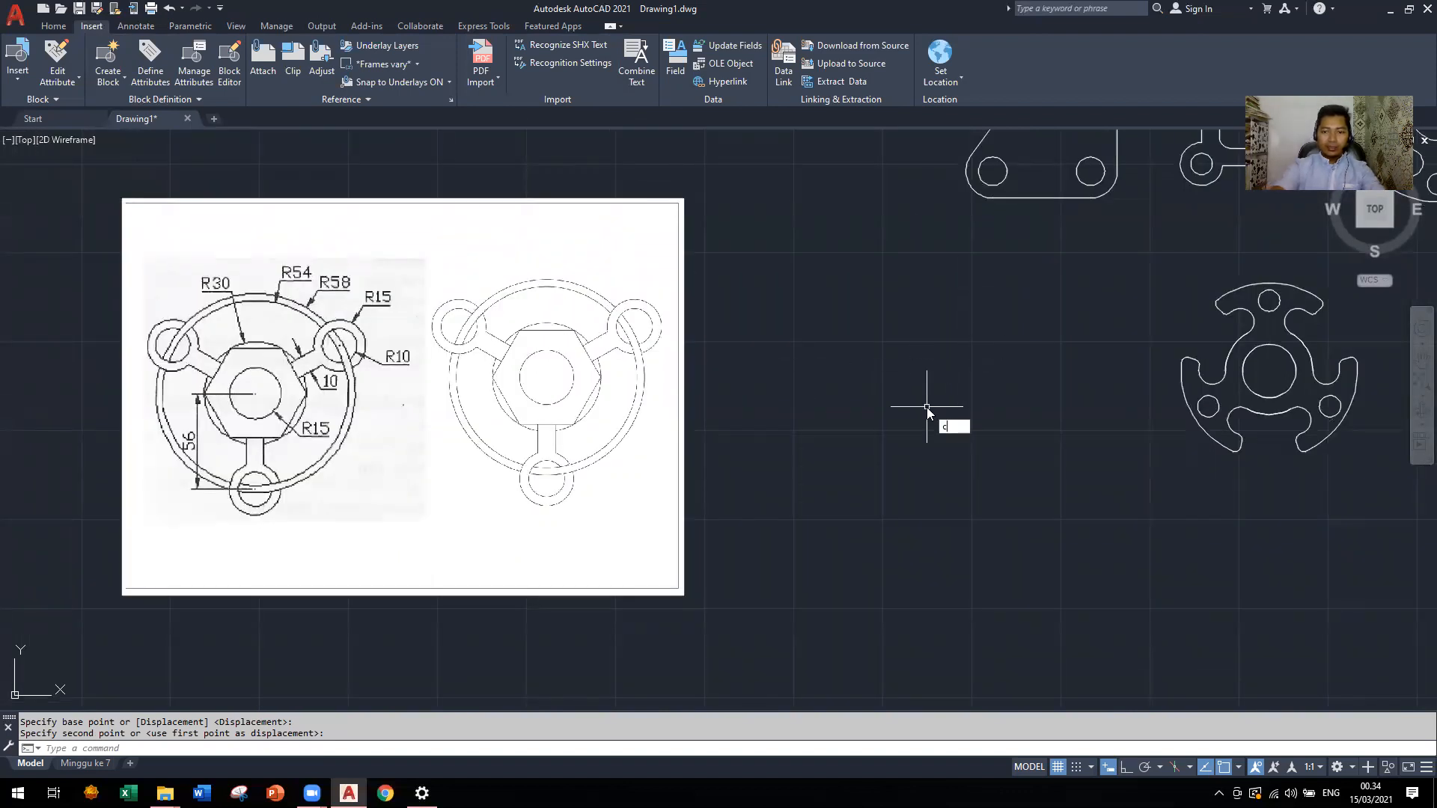
key(Return)
click(886, 407)
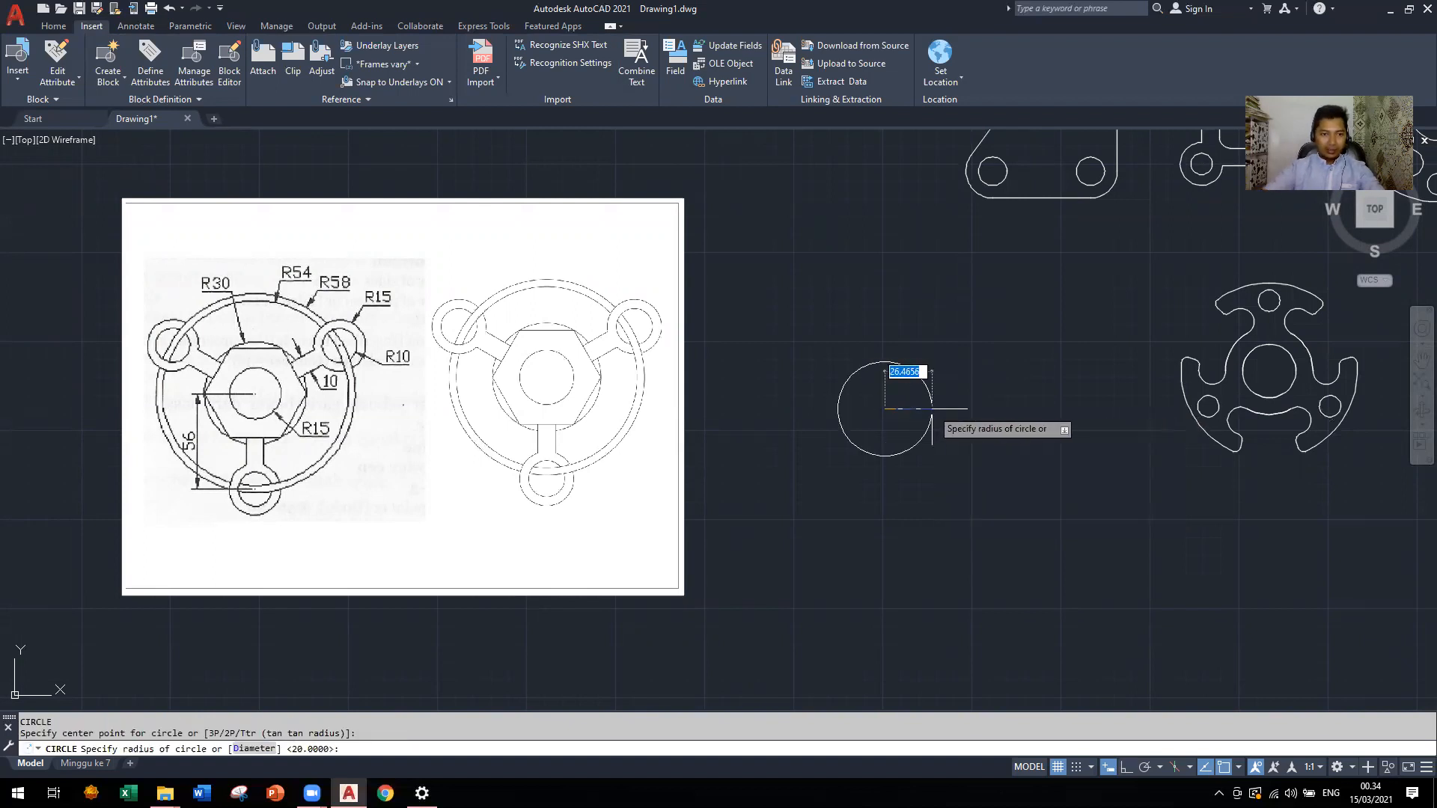
text(15)
key(Return)
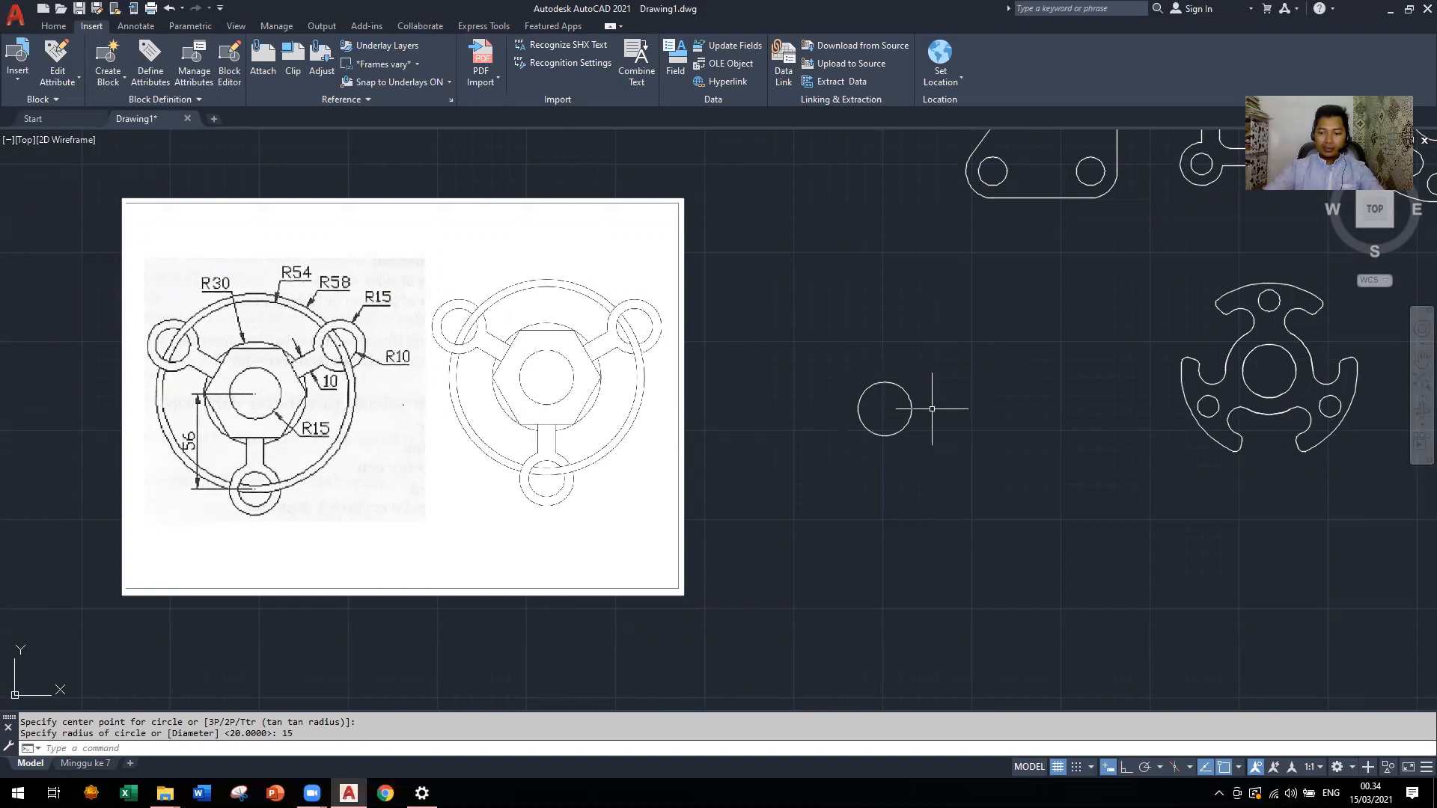
key(Return)
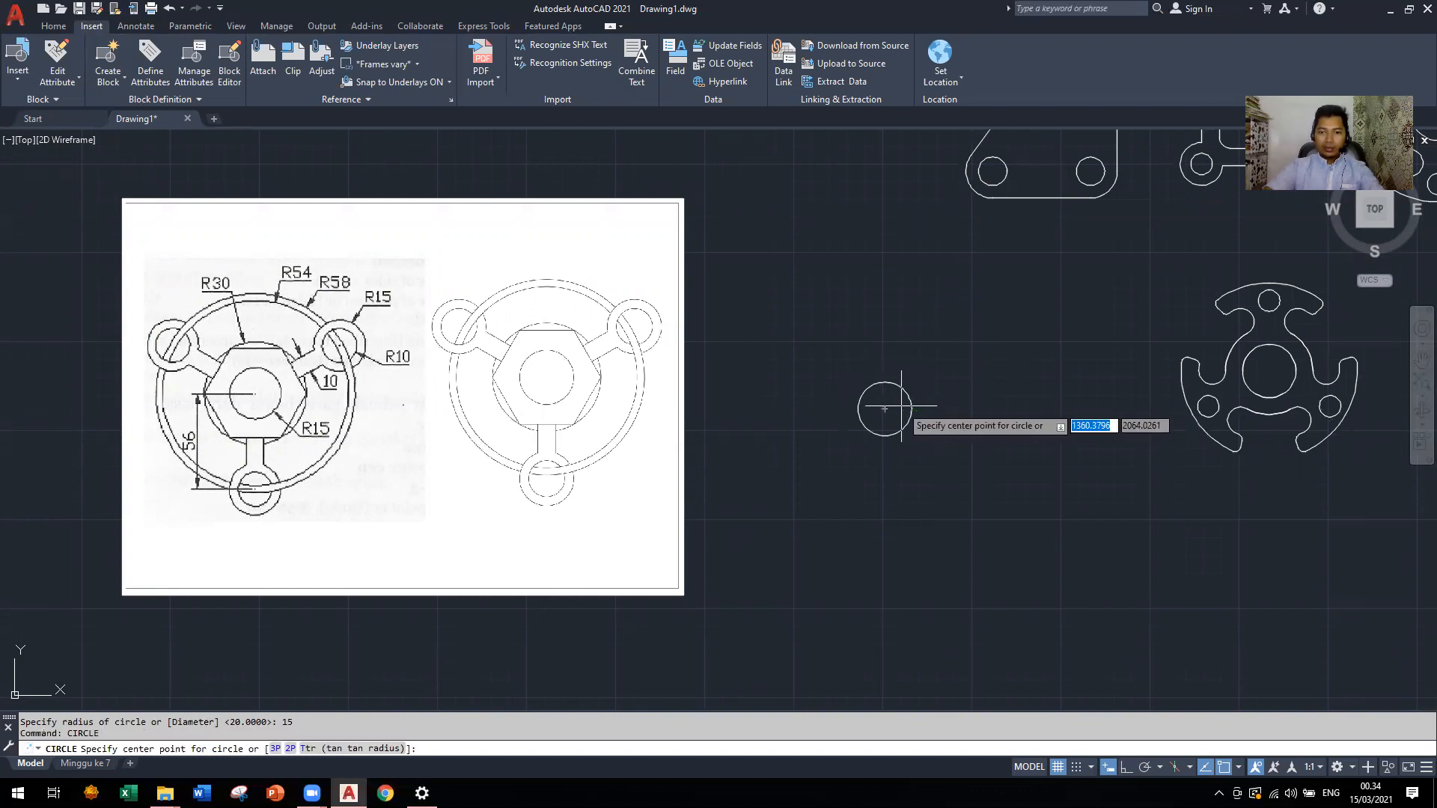
click(885, 408)
text(30)
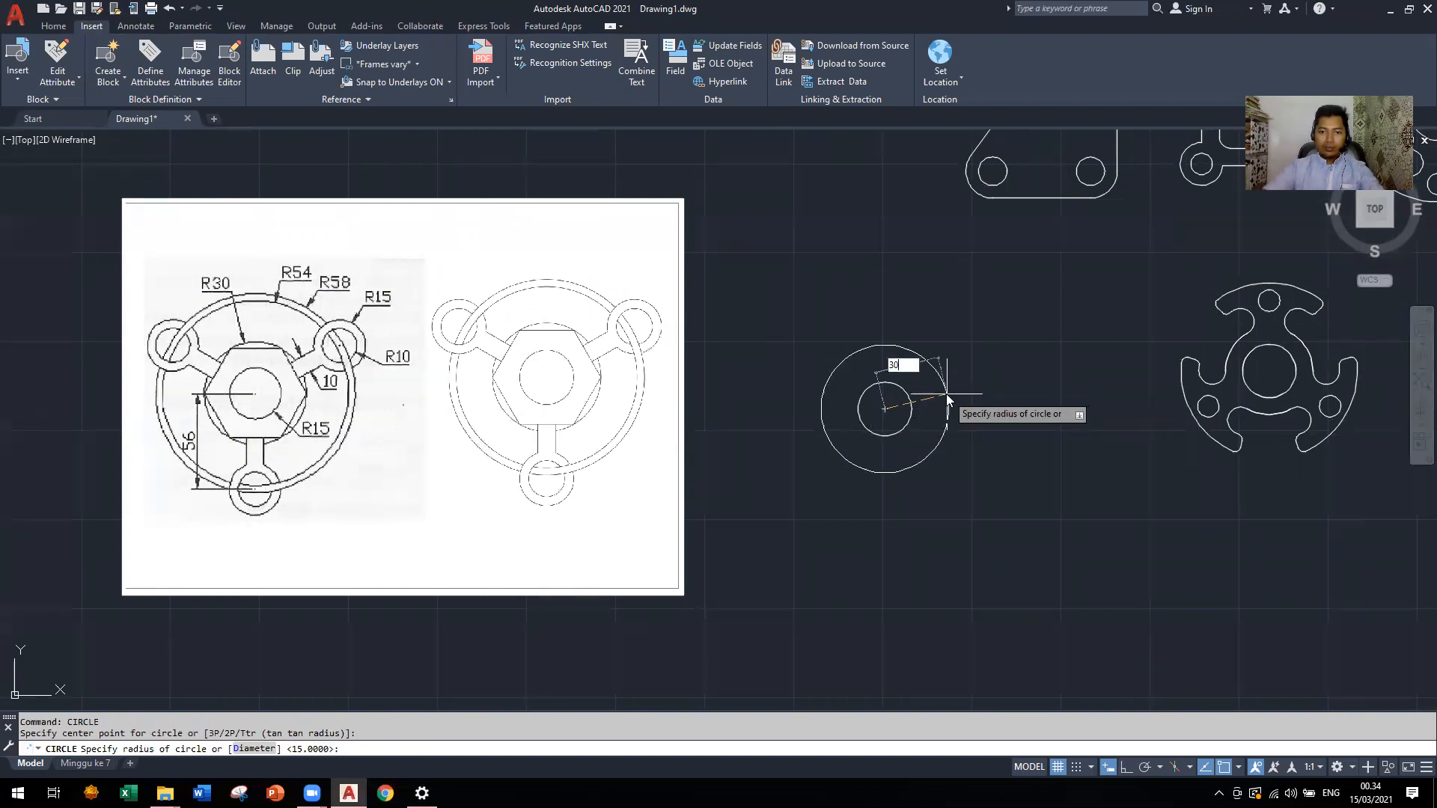
key(Return)
key(Return)
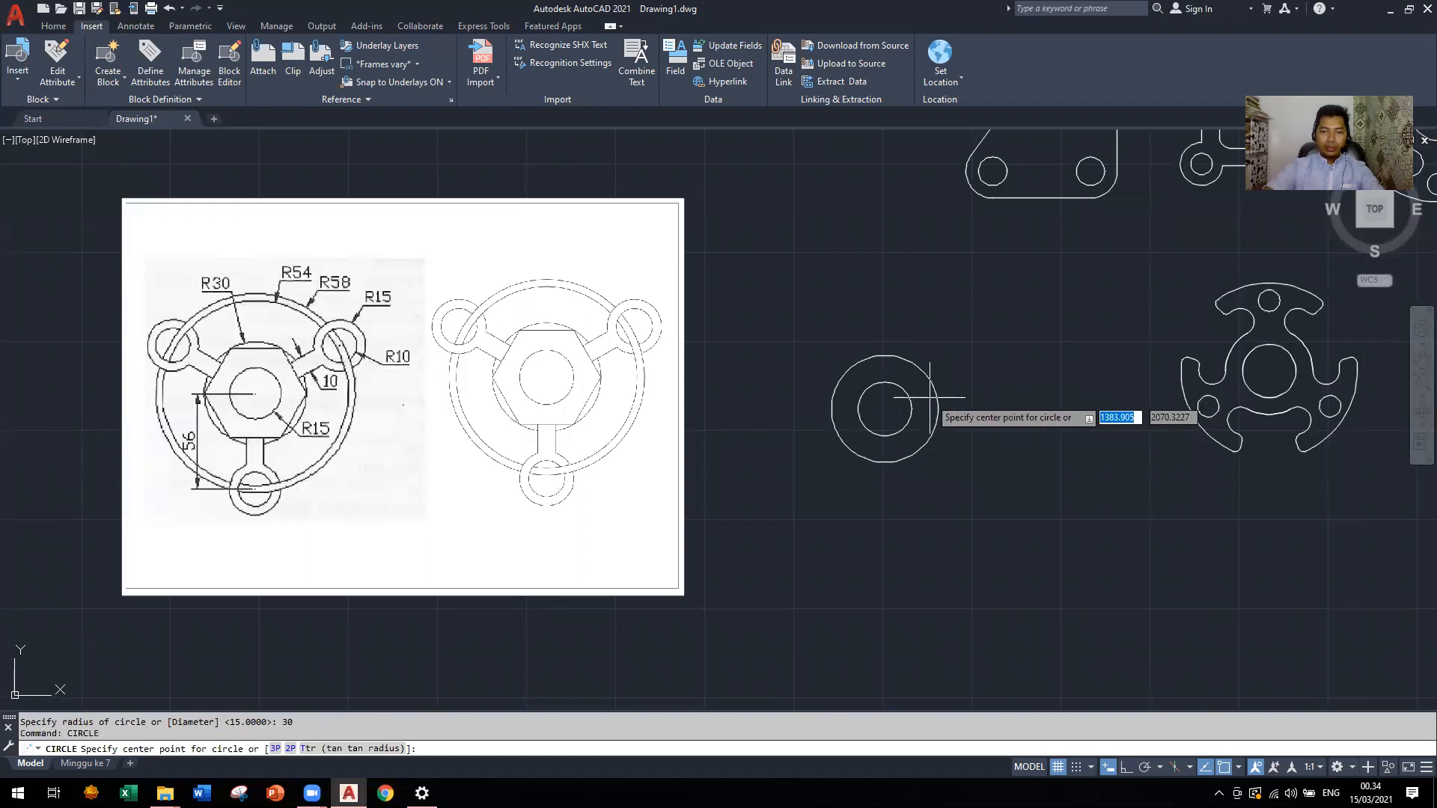
Add circles of radius 54 and 58 on the same centre
click(885, 408)
text(54)
key(Return)
key(Return)
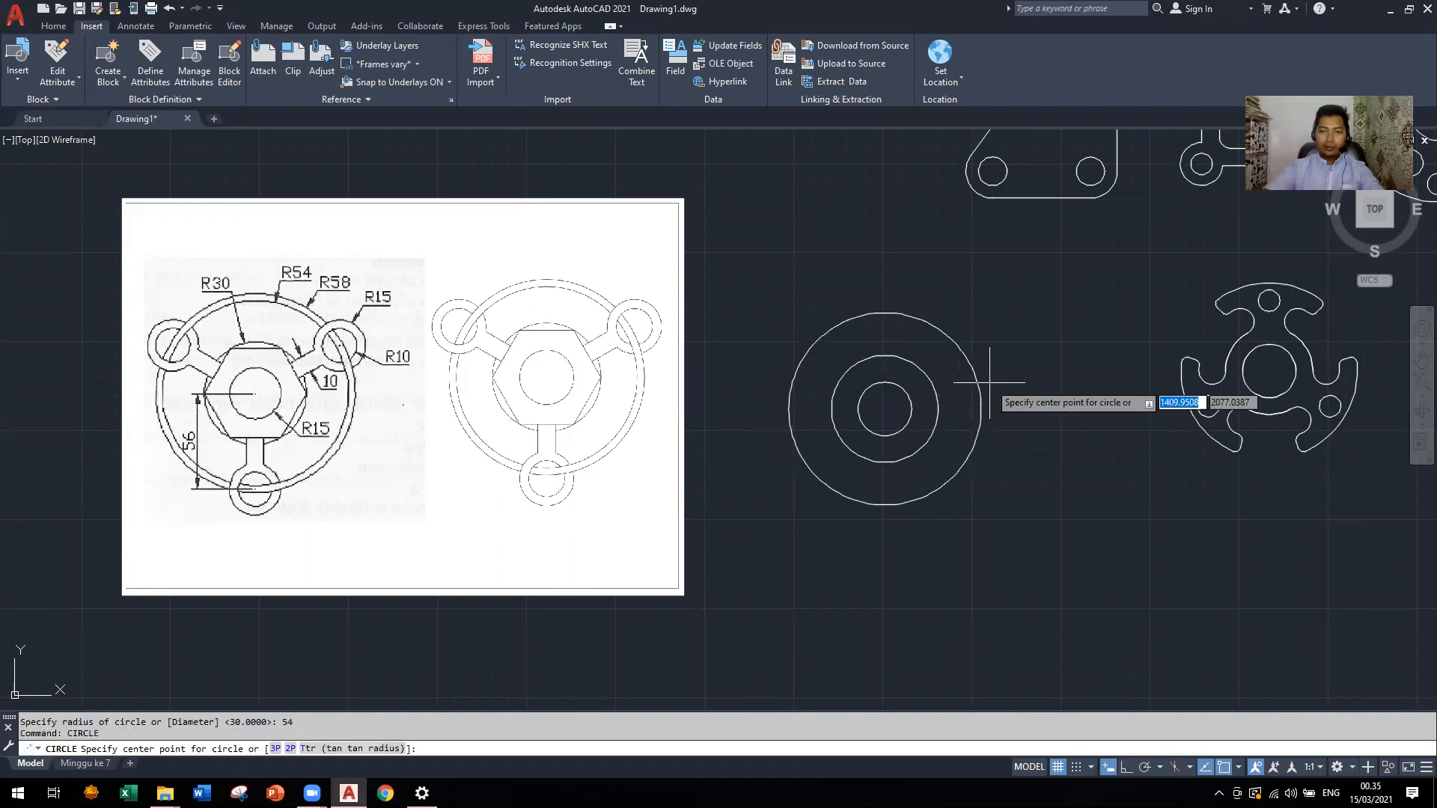
click(885, 408)
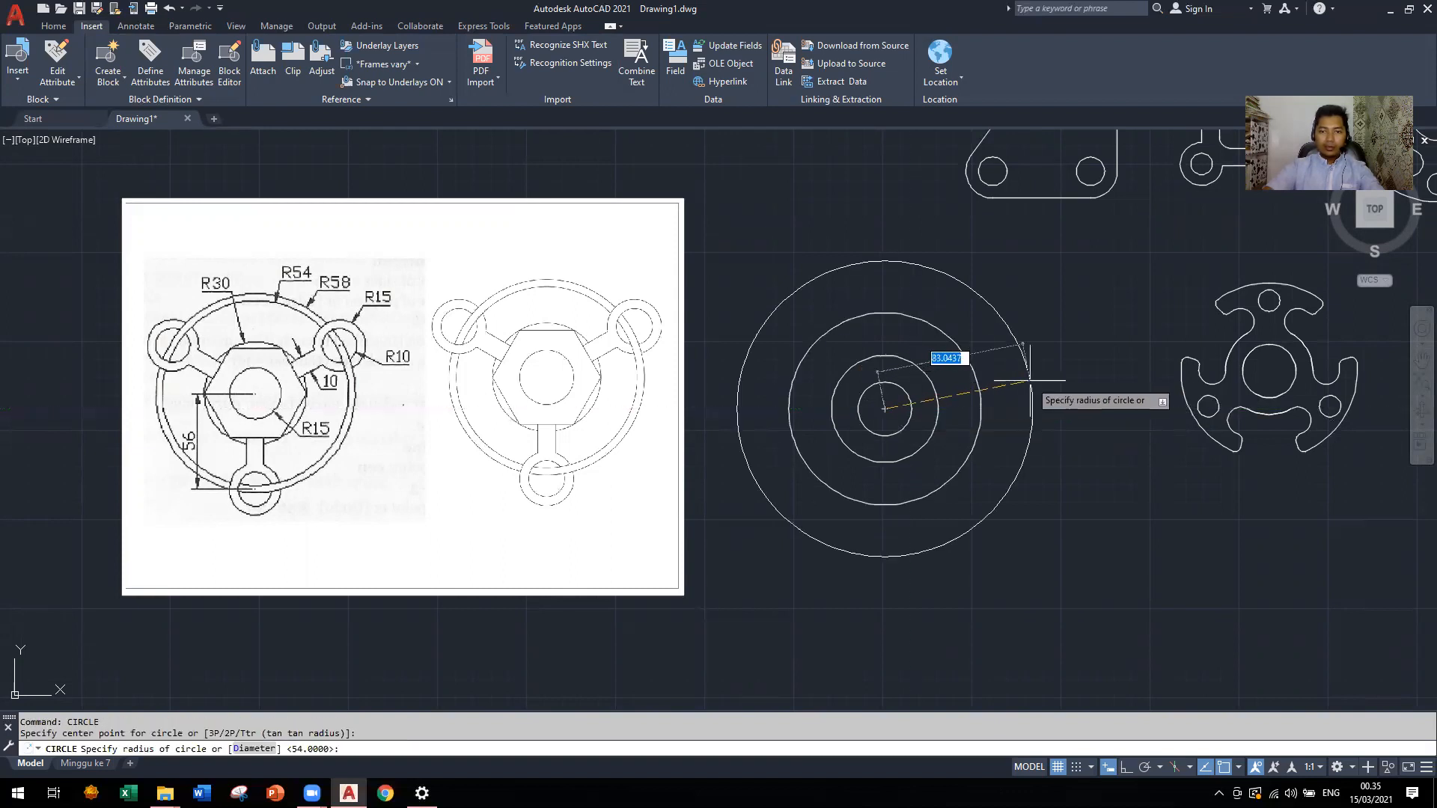
text(58)
key(Return)
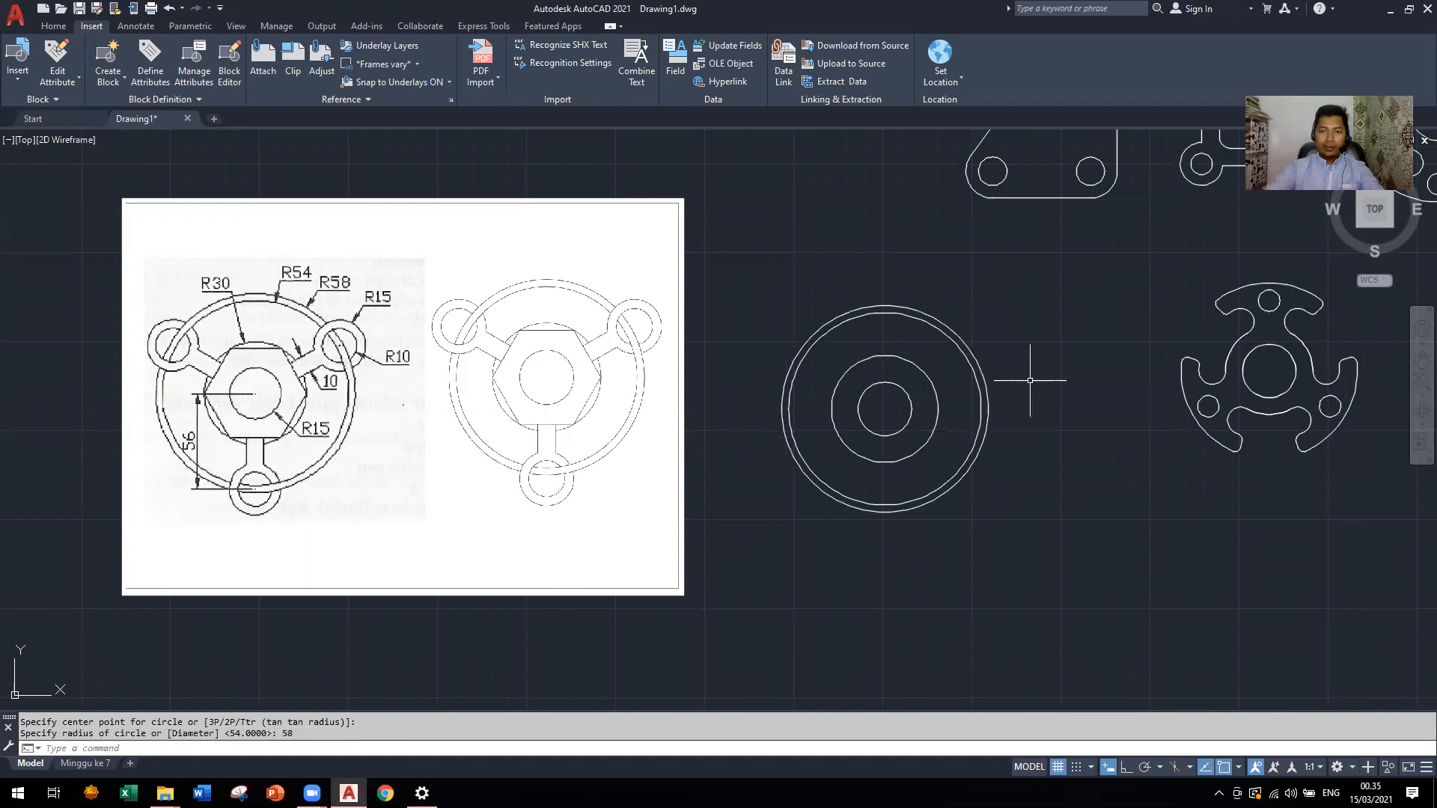
scroll(903, 442, up, 2)
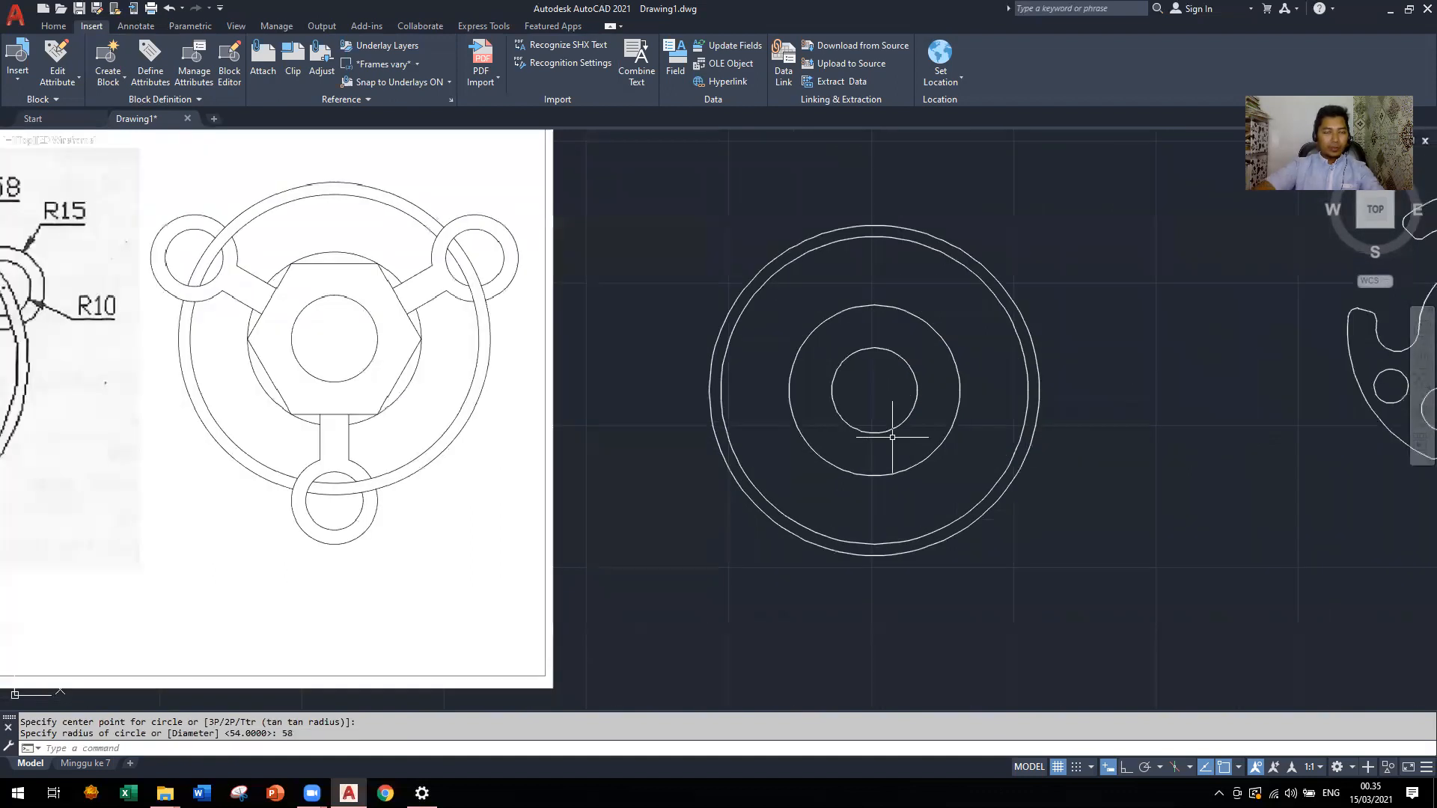
scroll(1012, 415, down, 2)
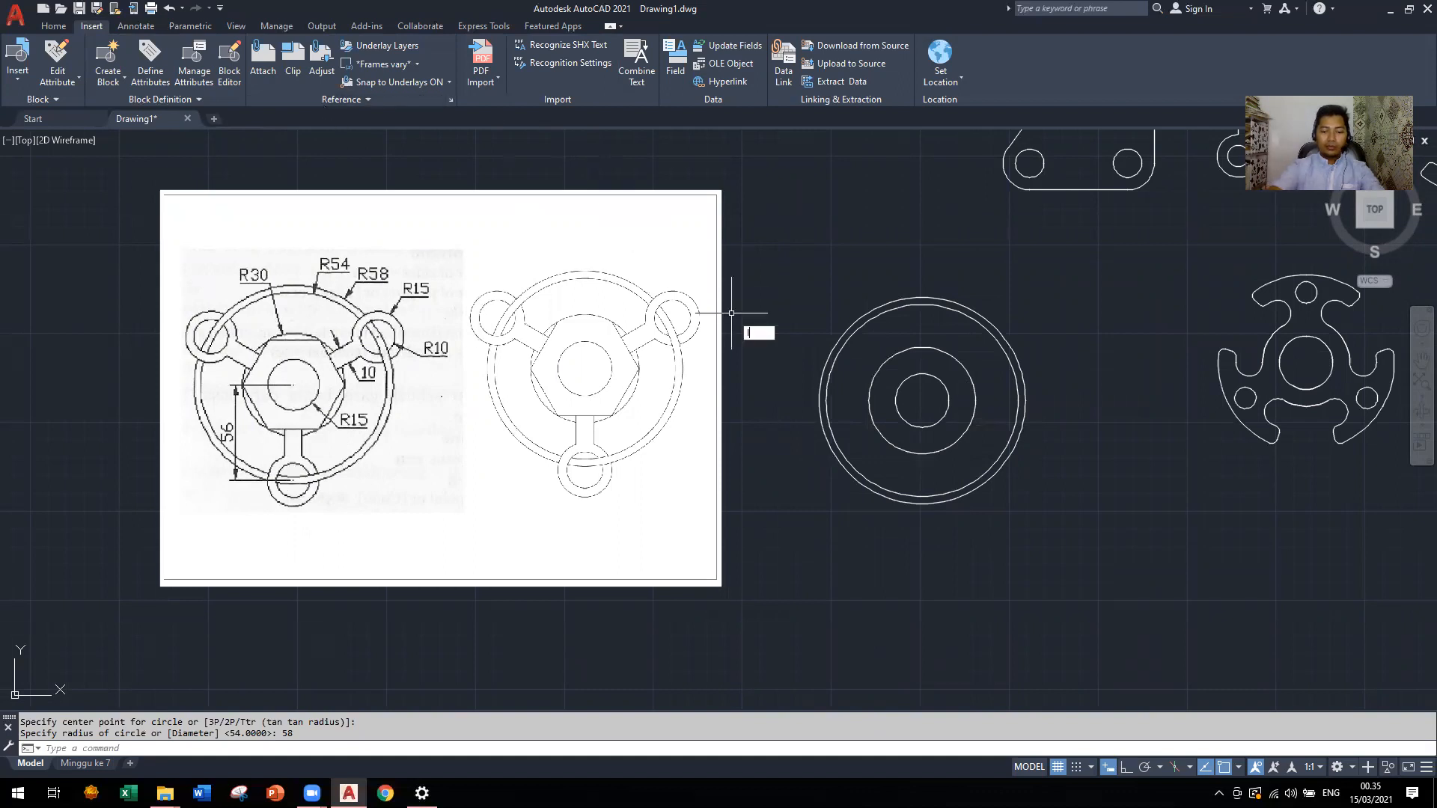
Draw a 56-unit vertical line straight down from the circles' centre
key(Return)
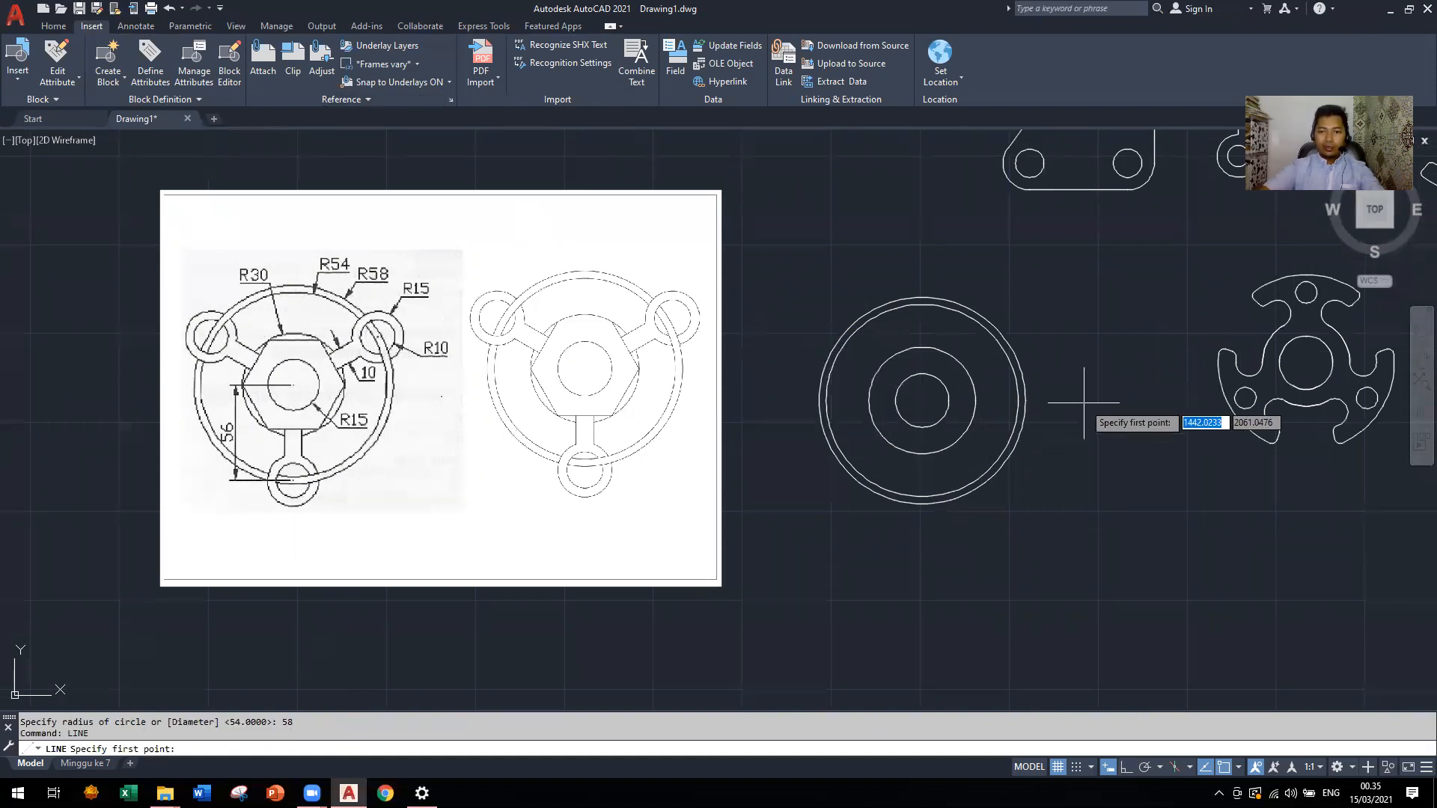
click(922, 401)
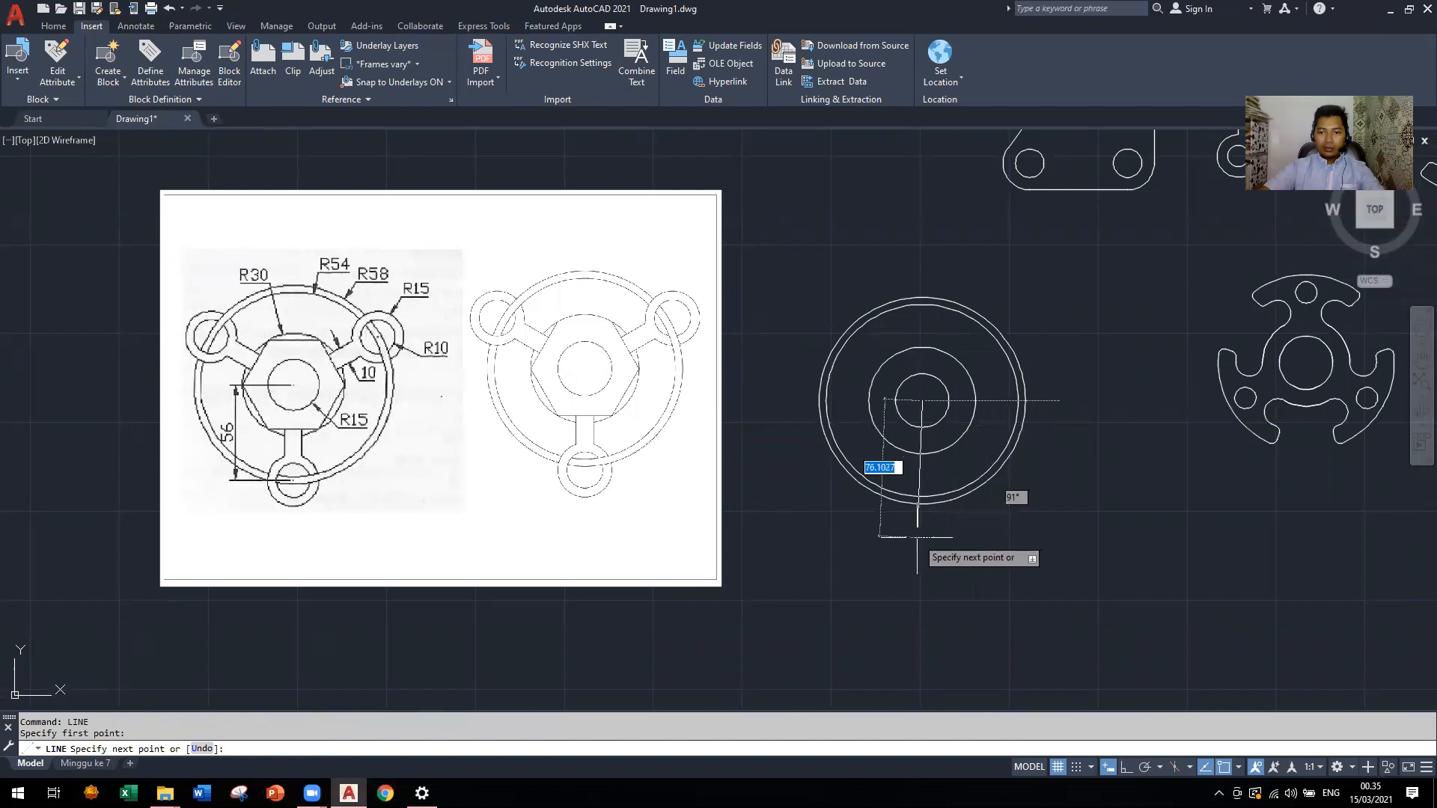
click(1126, 768)
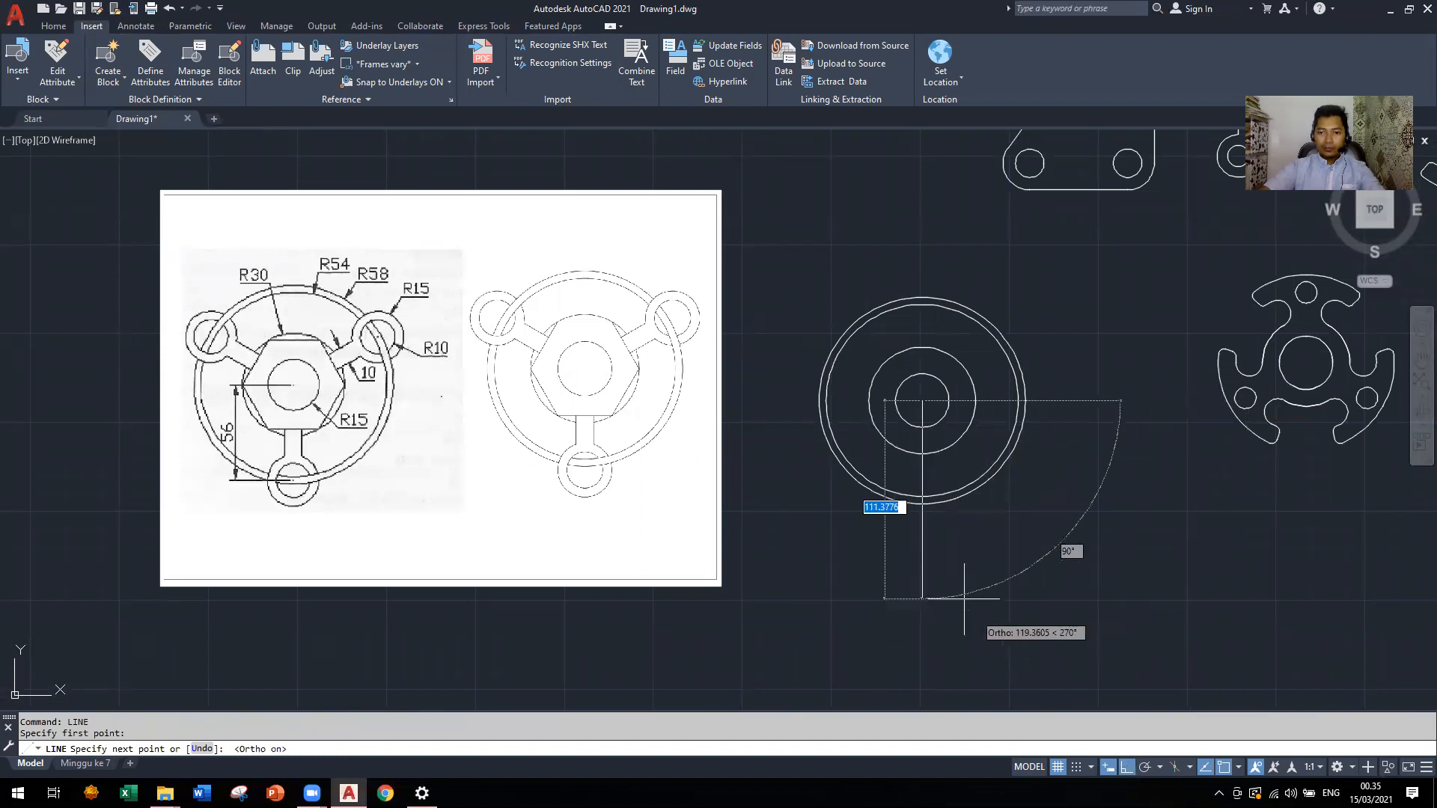
text(56)
key(Return)
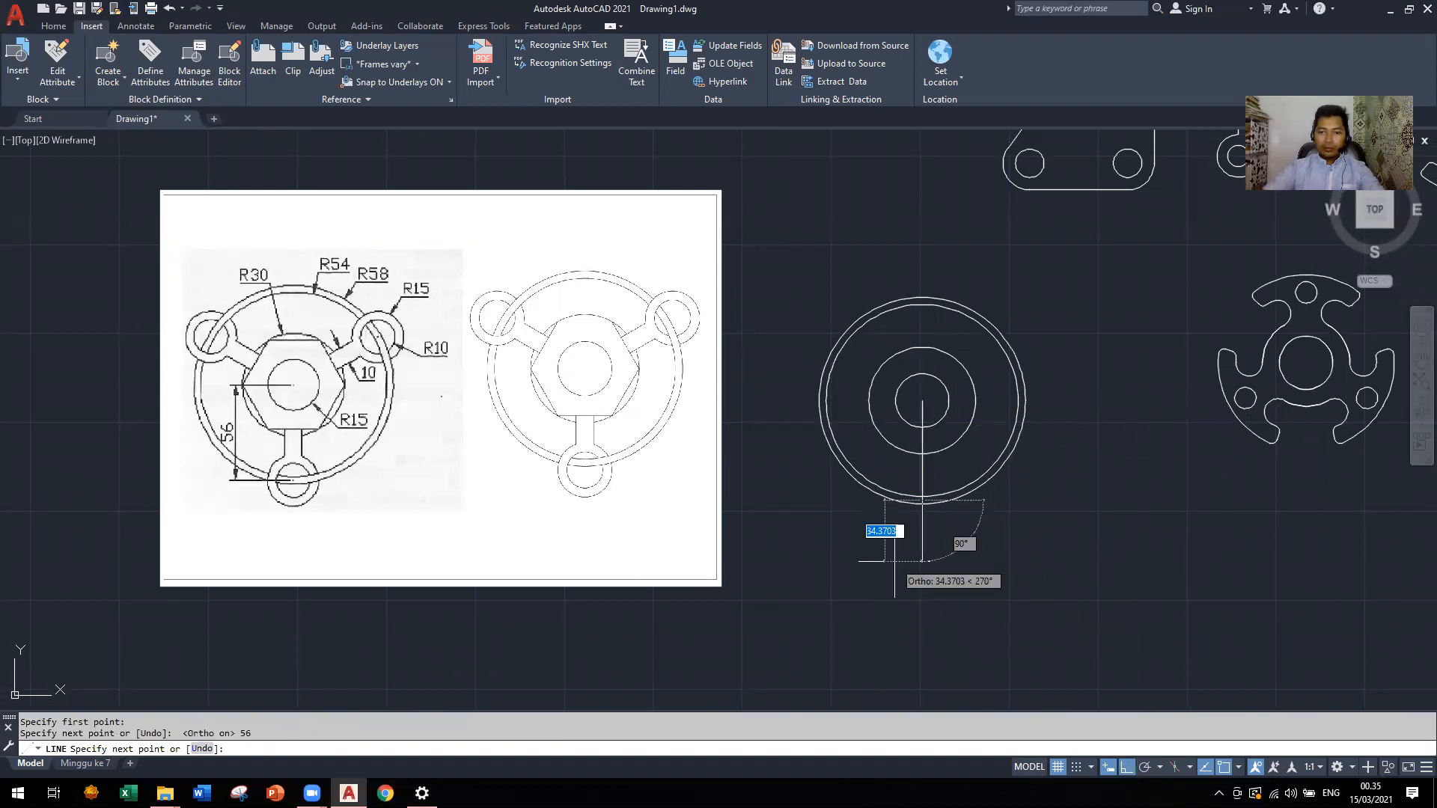
key(Escape)
scroll(964, 488, up, 4)
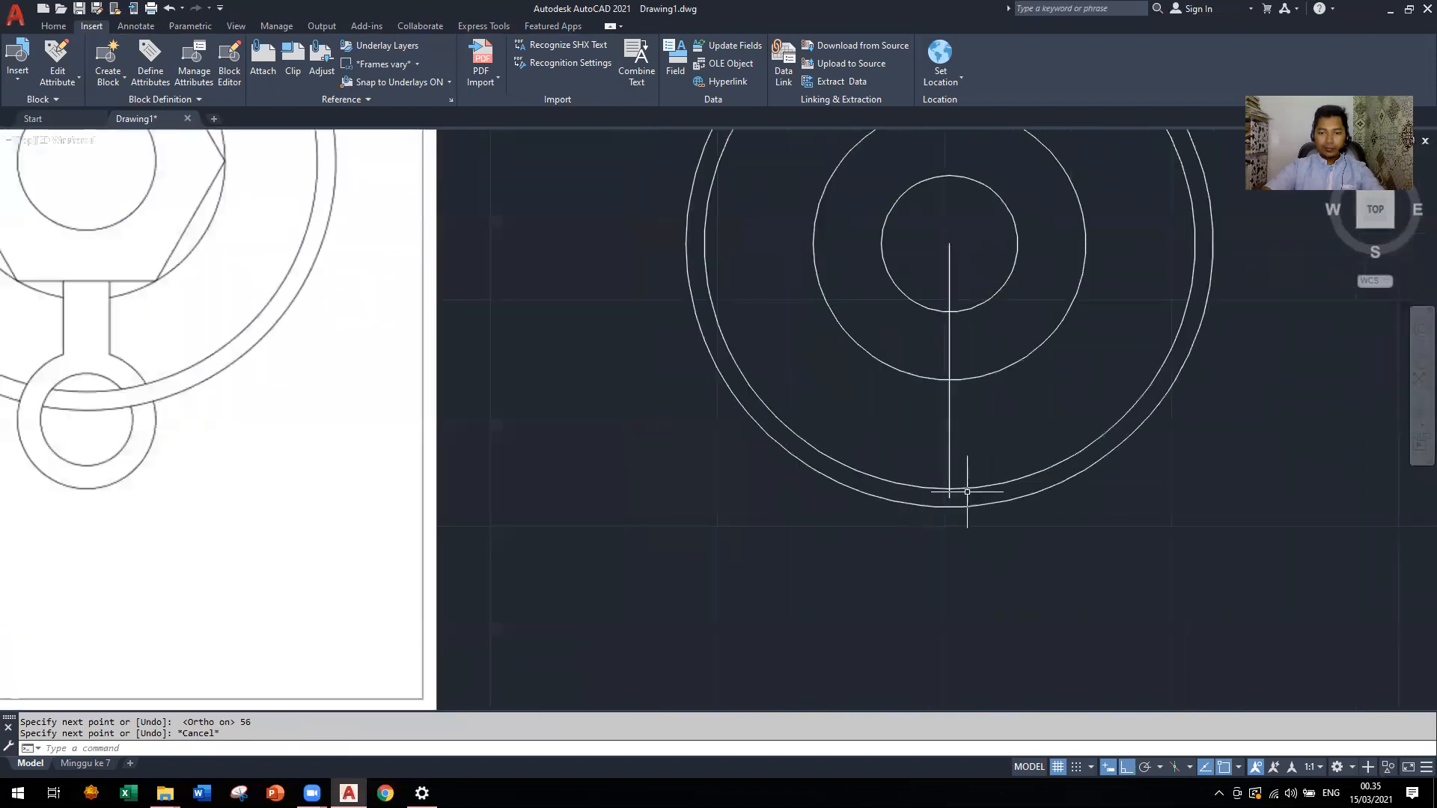
scroll(966, 490, down, 2)
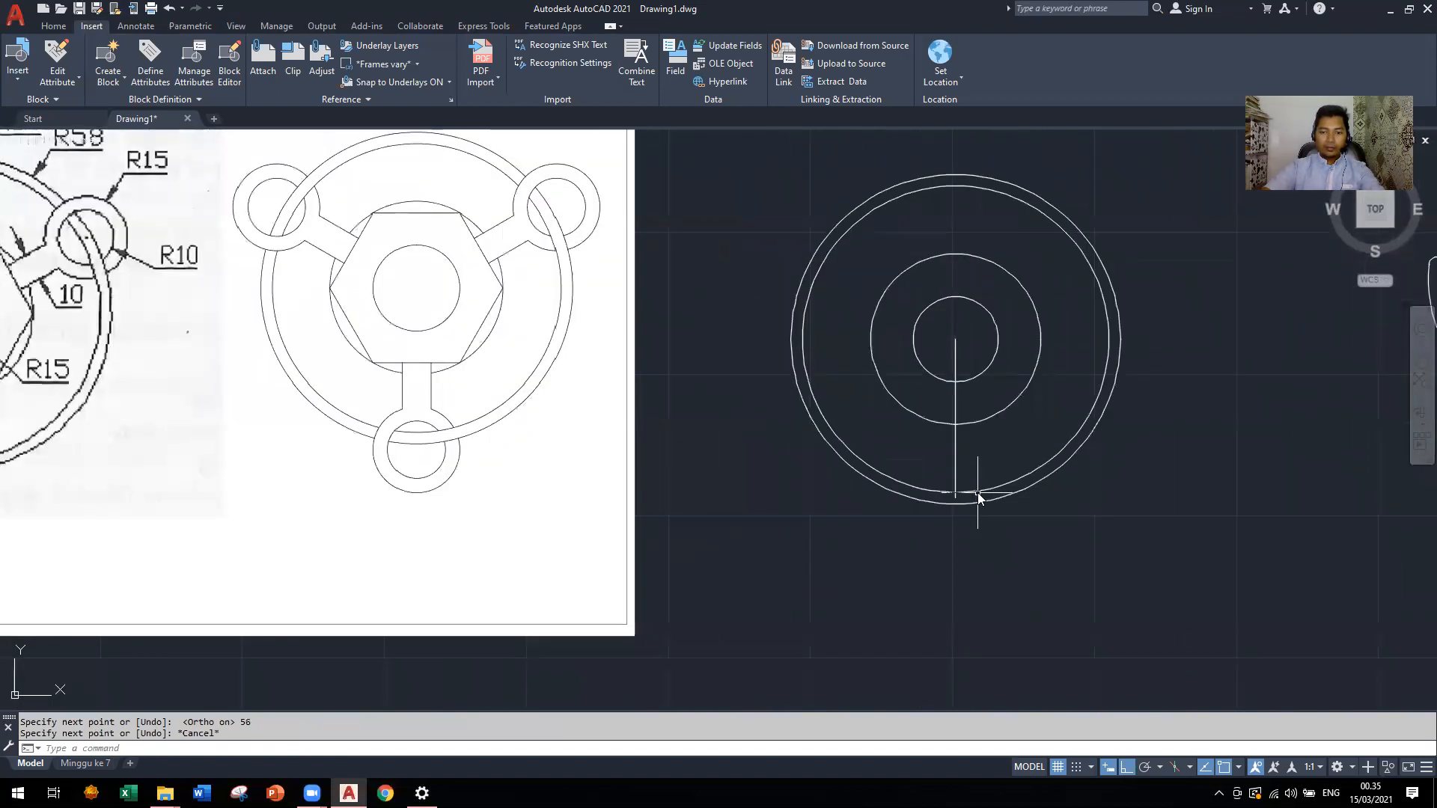
Draw concentric circles of radius 10 and 15 at the line's lower end
key(Return)
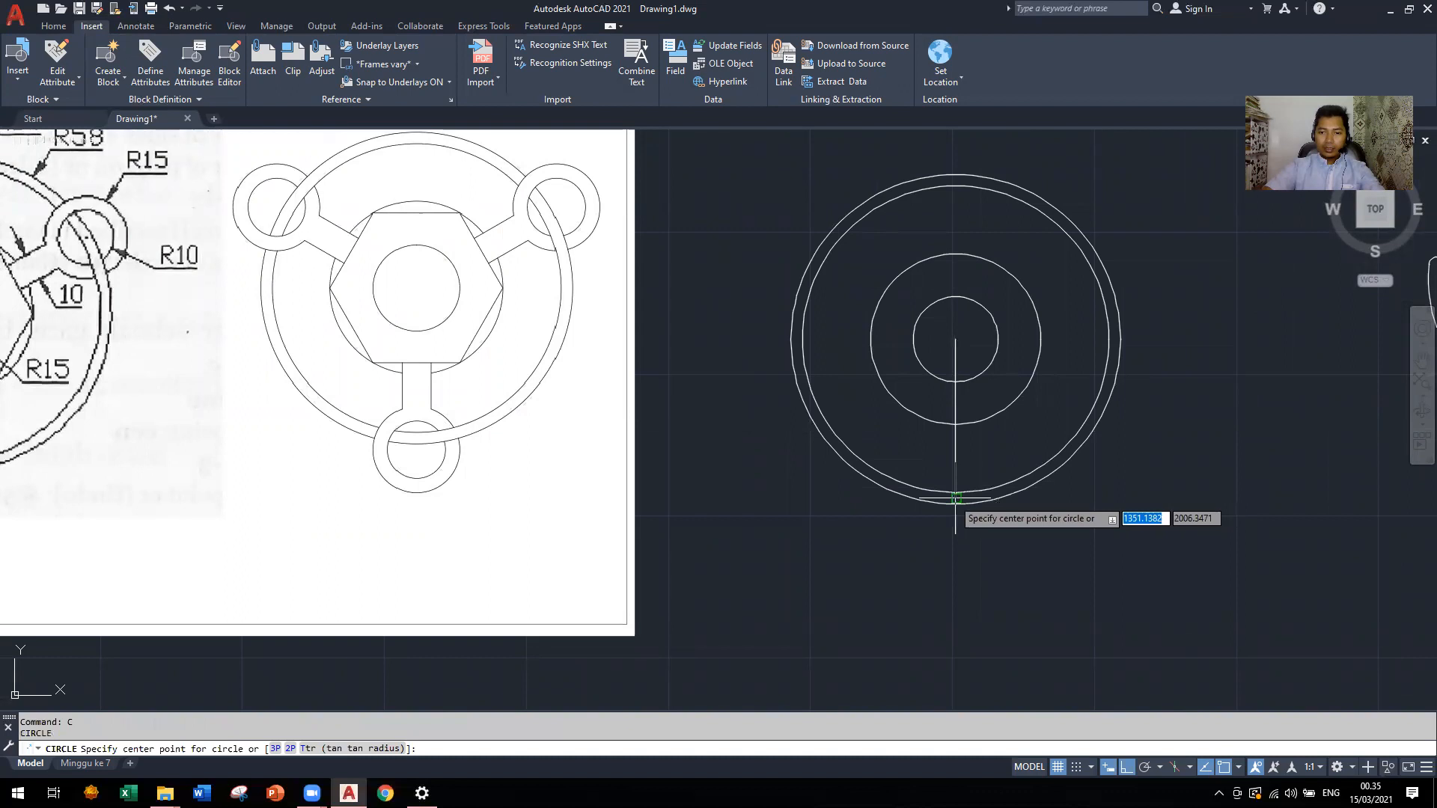
click(955, 497)
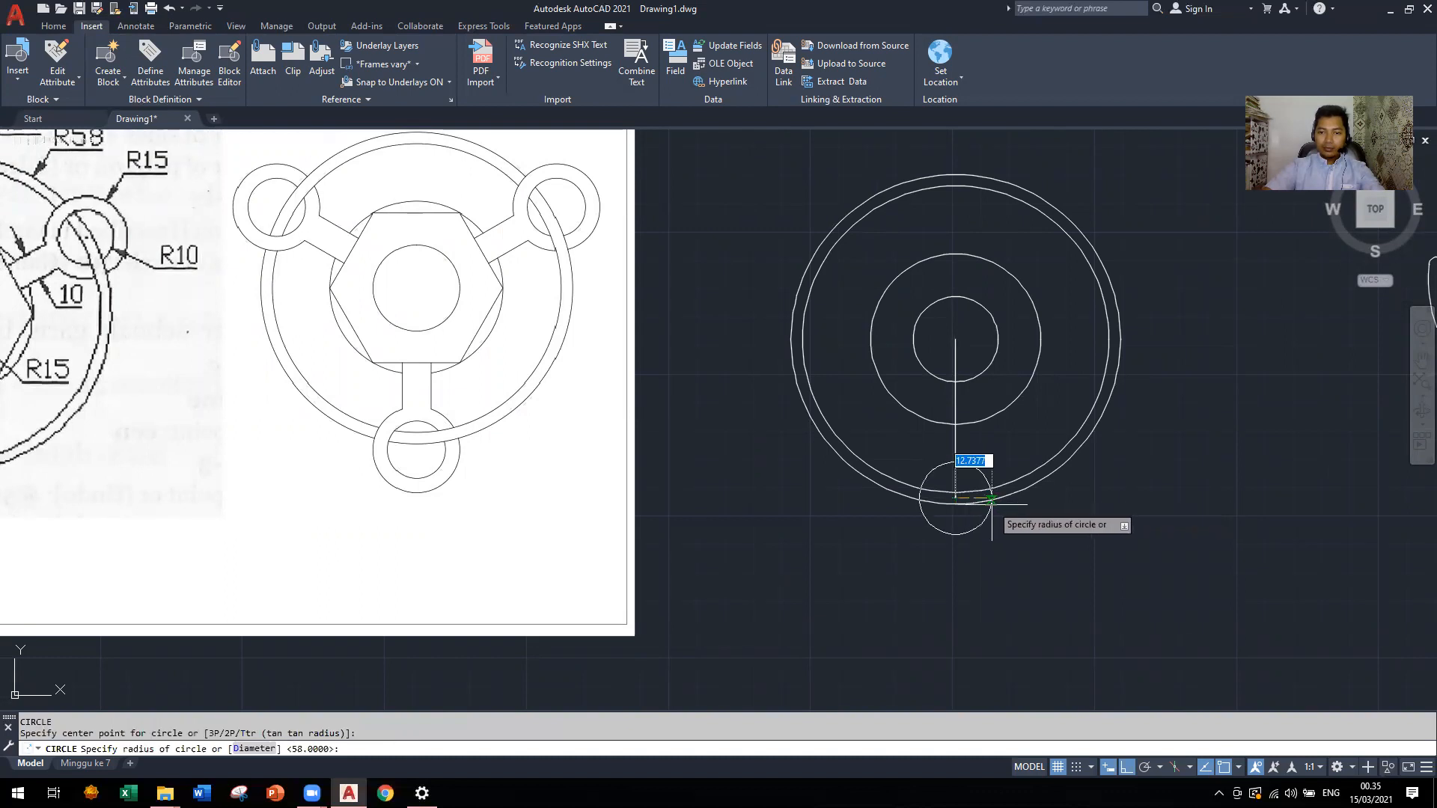
text(10)
key(Return)
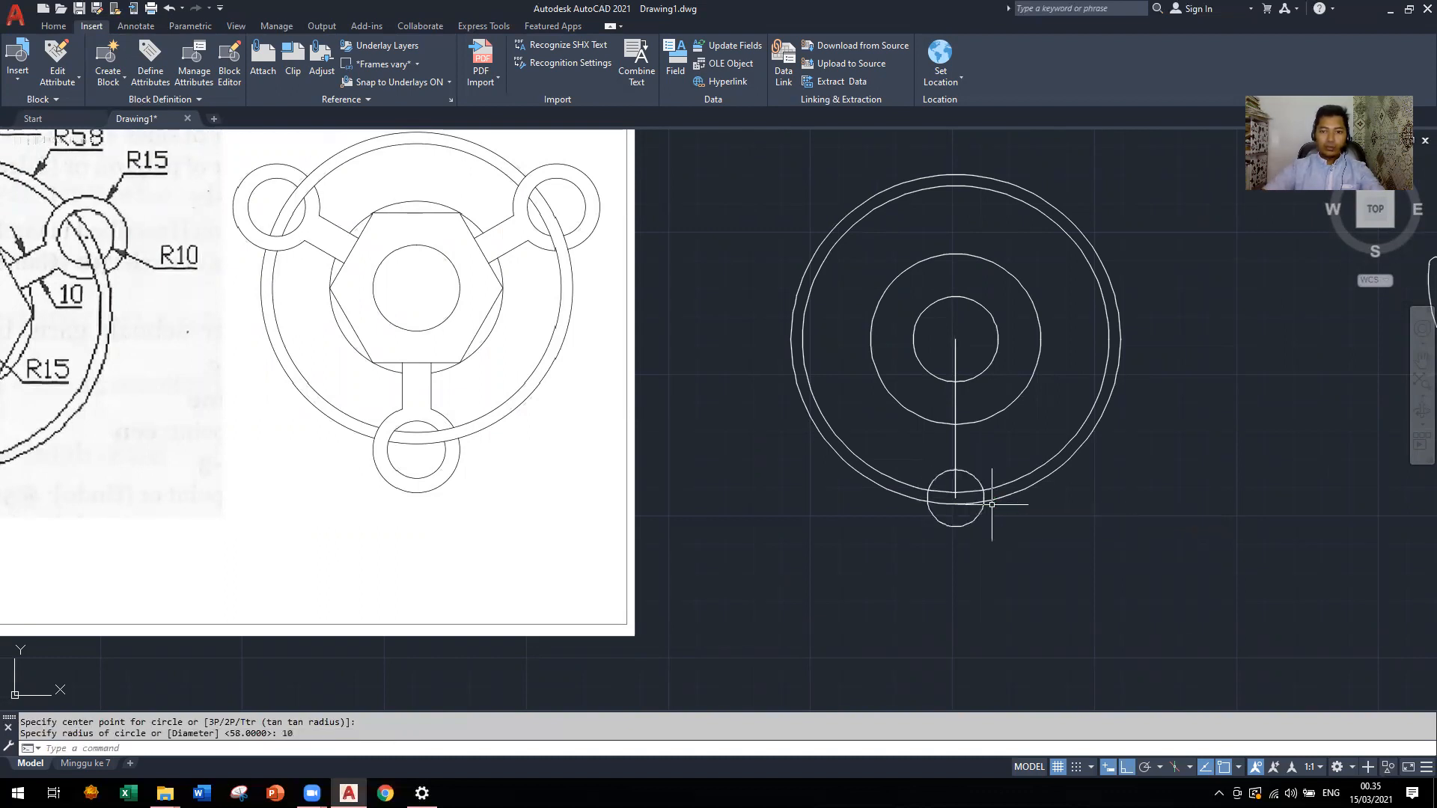
key(Return)
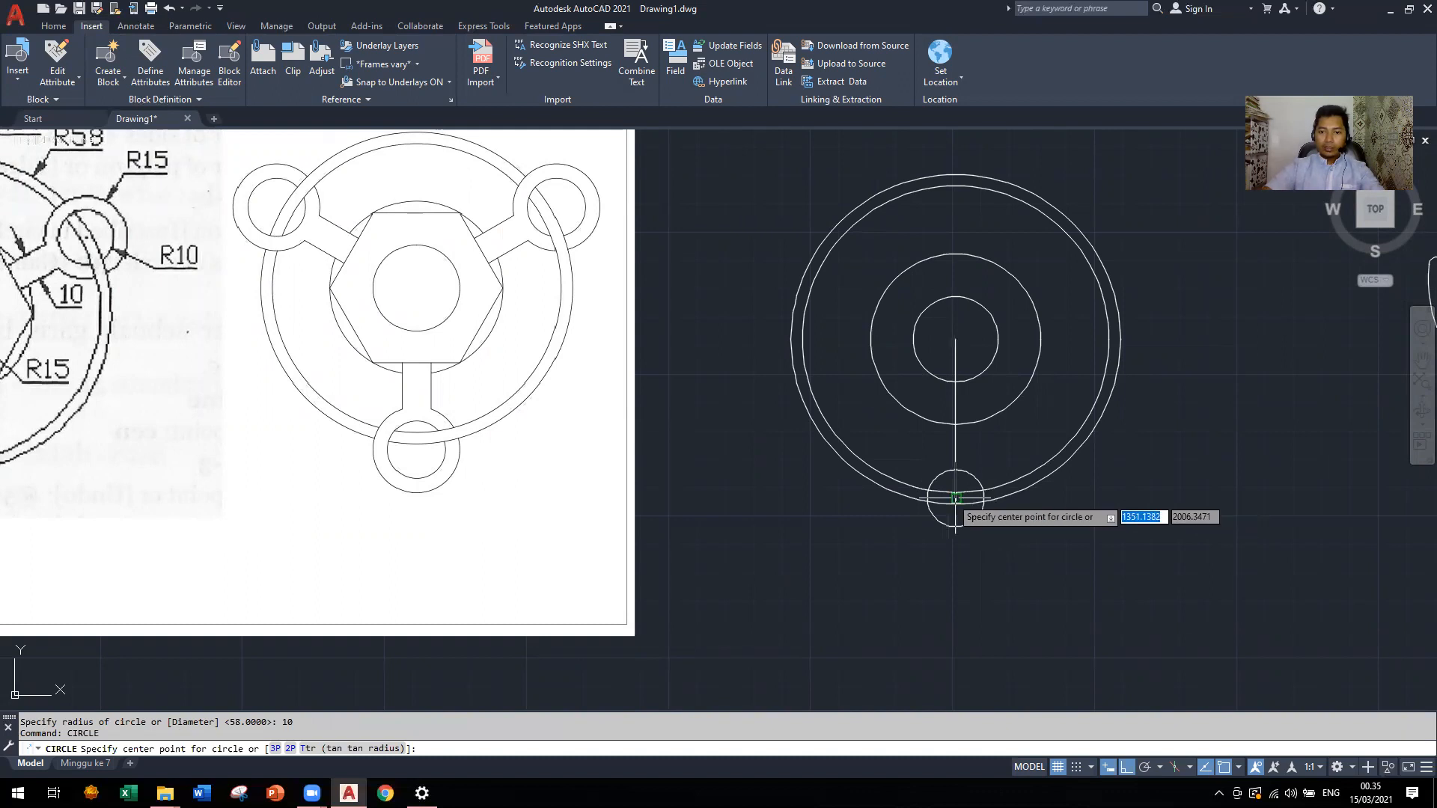
click(964, 495)
text(15)
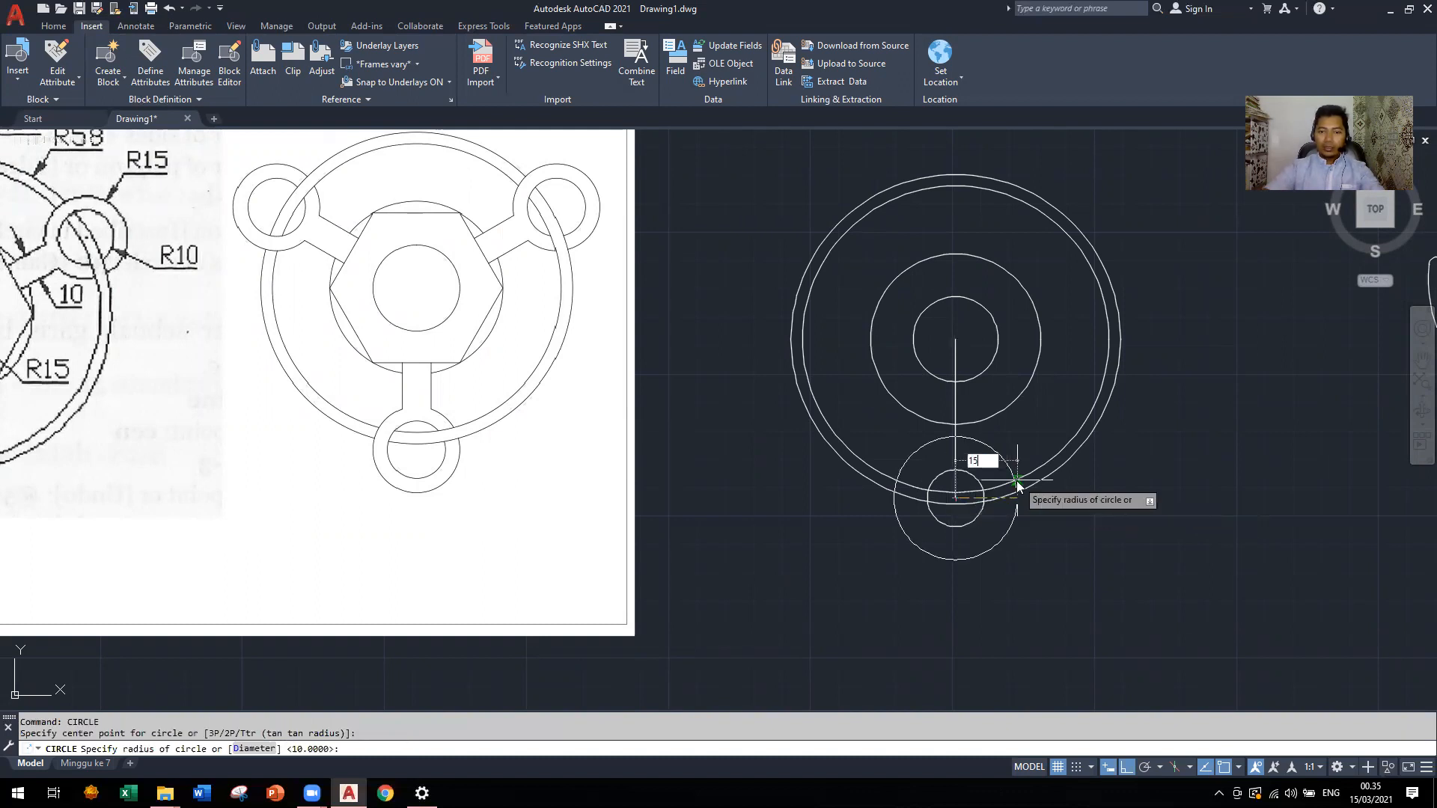
key(Return)
scroll(1143, 367, down, 2)
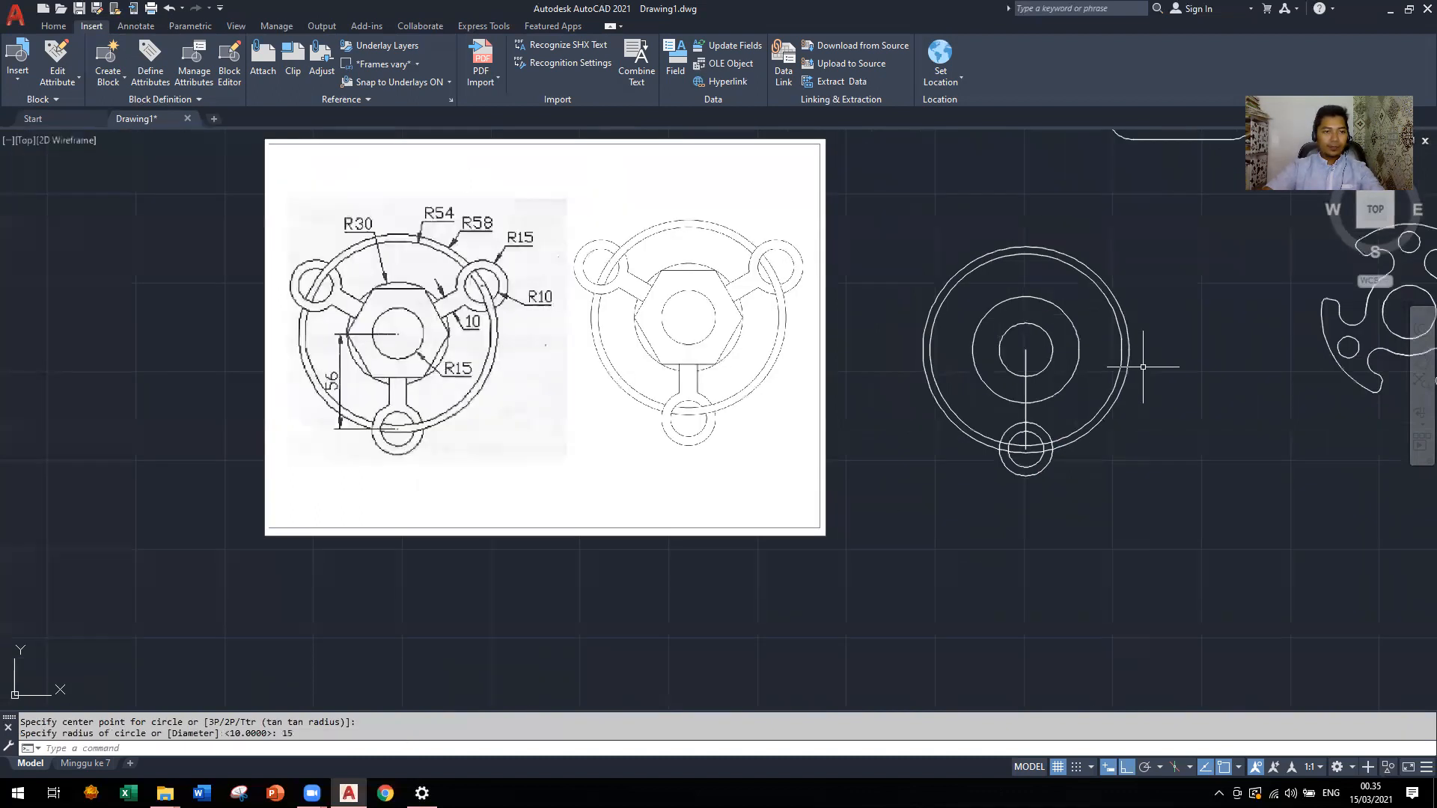
scroll(1010, 432, up, 2)
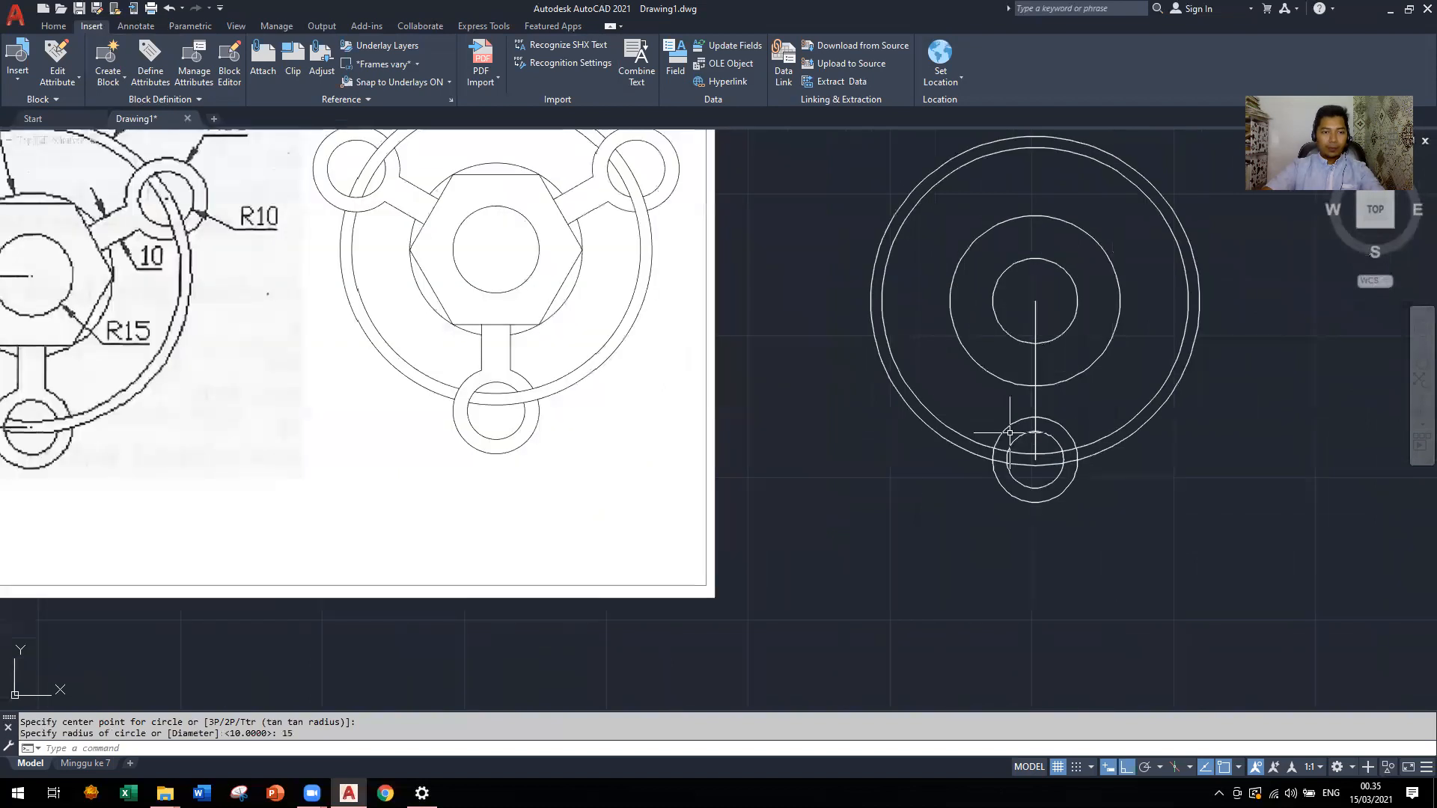
scroll(1163, 427, down, 2)
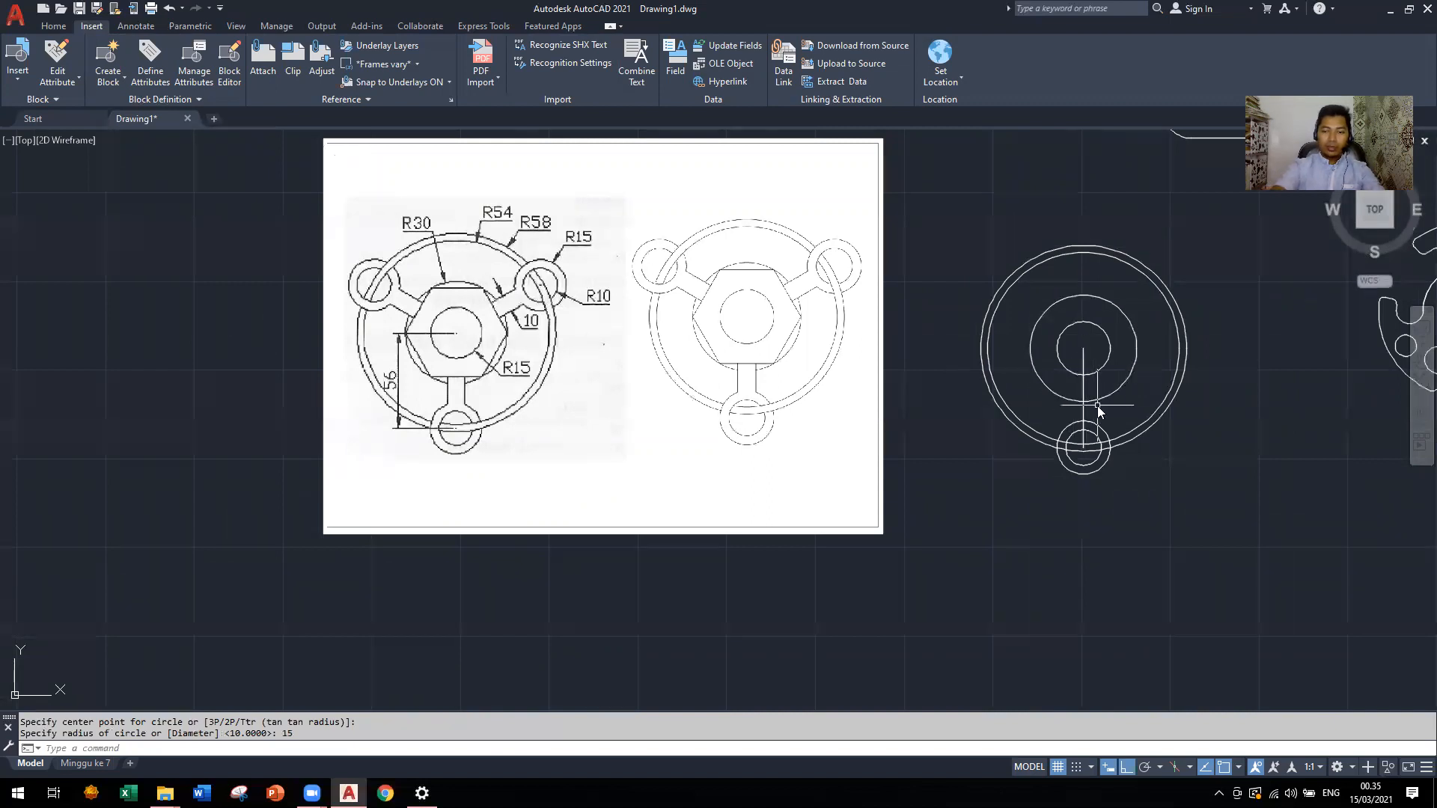
Offset the vertical line 5 units to each side, then exit Offset back to the Home tools
key(Return)
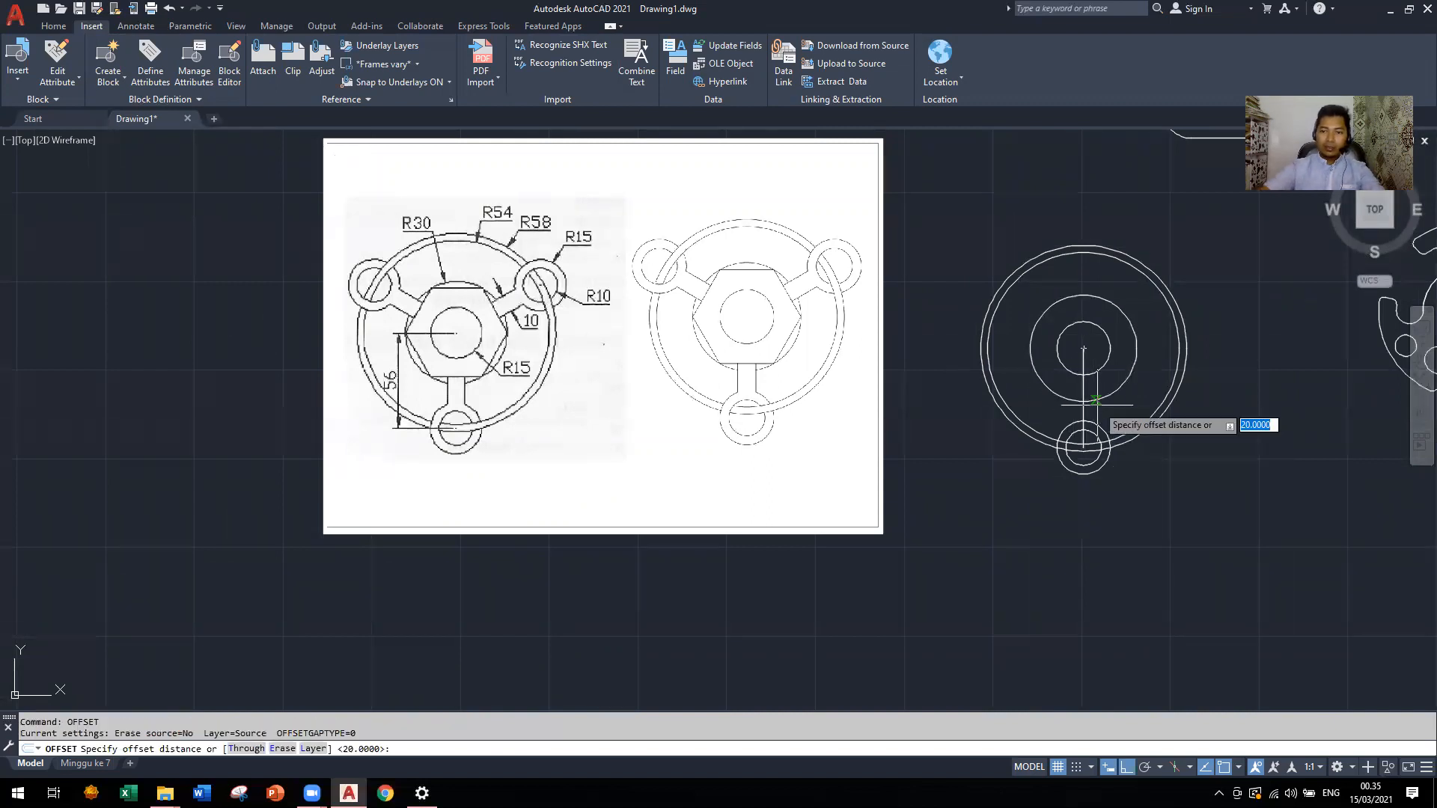
scroll(1098, 408, up, 2)
text(5)
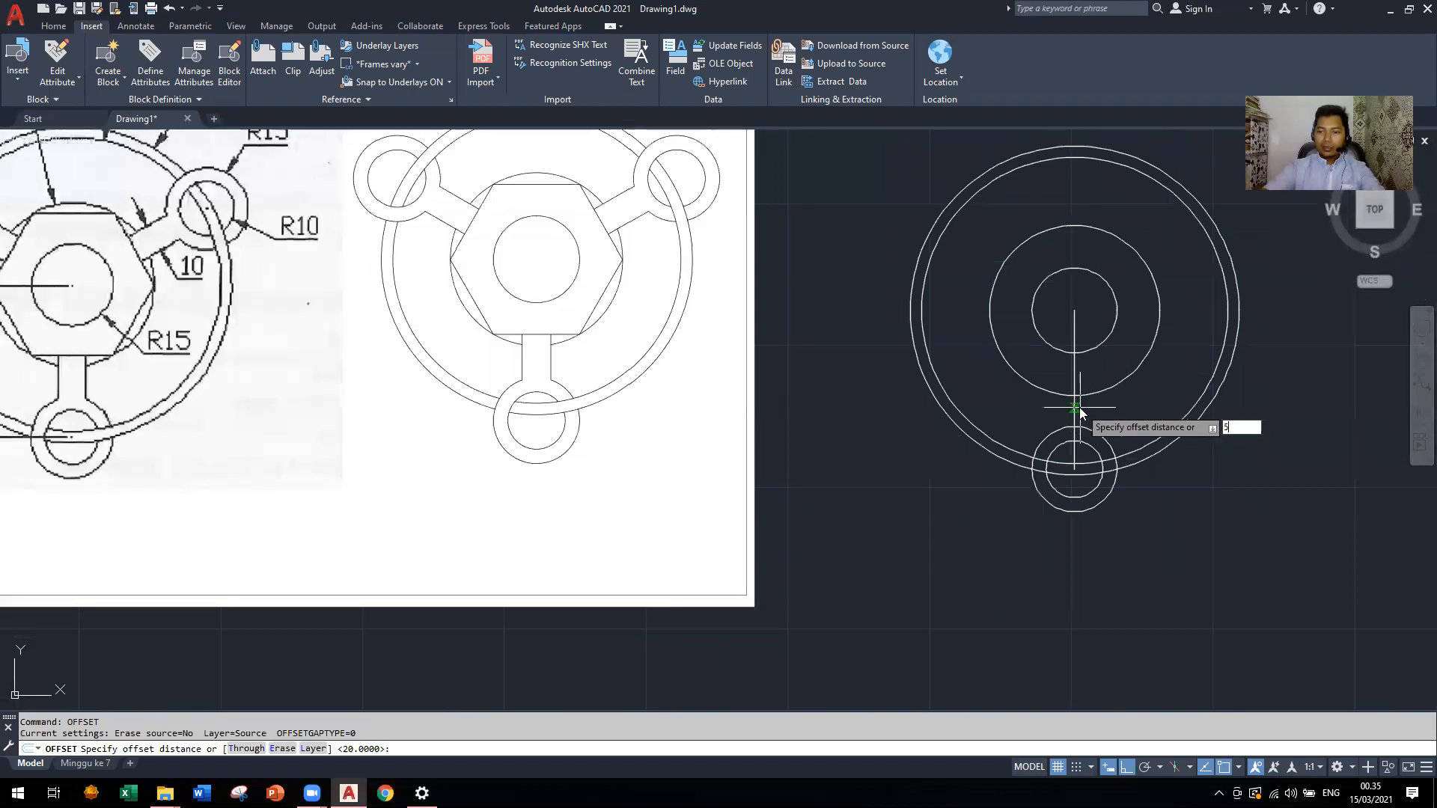
key(Return)
click(1080, 408)
click(1079, 405)
click(1075, 405)
click(1060, 400)
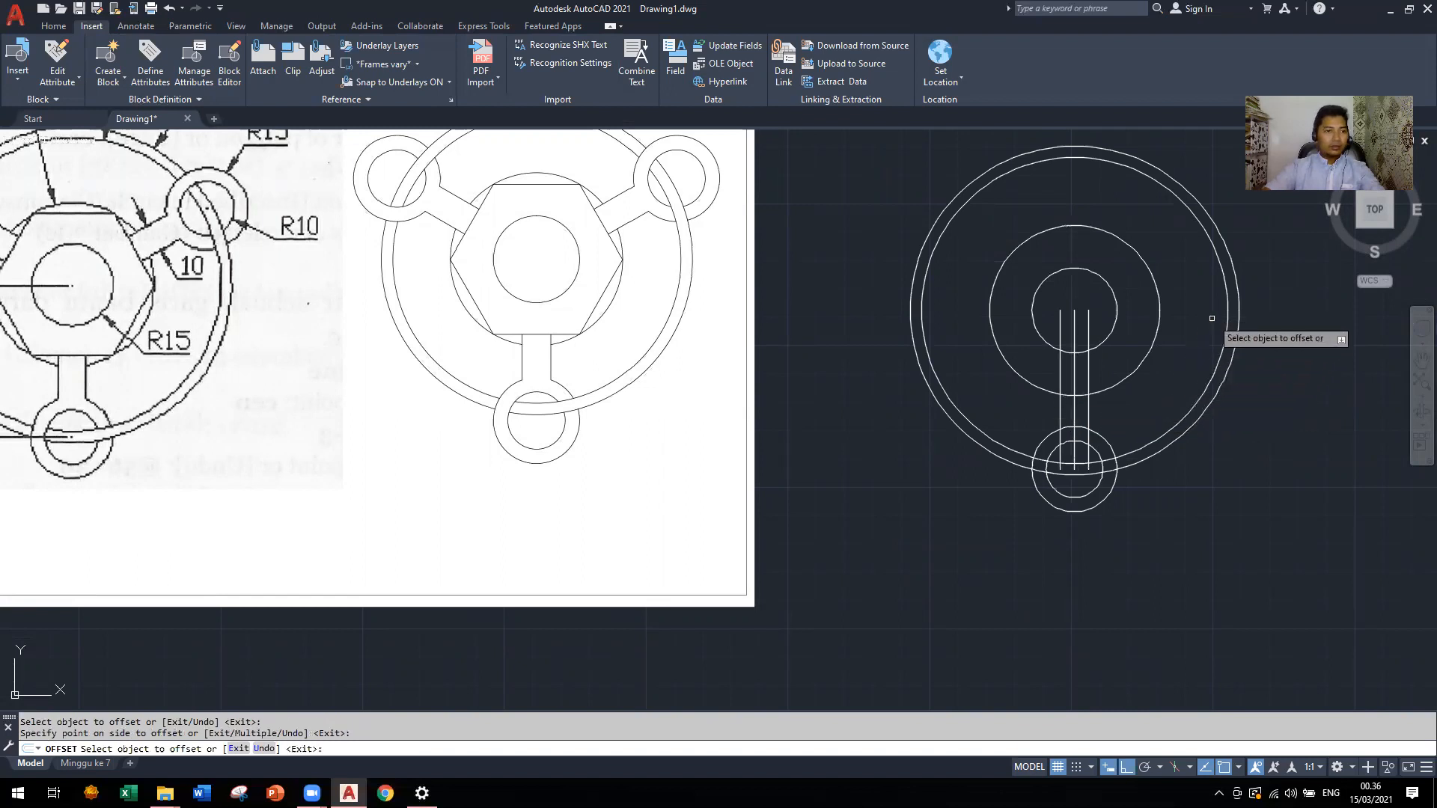
scroll(1211, 318, down, 1)
scroll(1156, 324, up, 2)
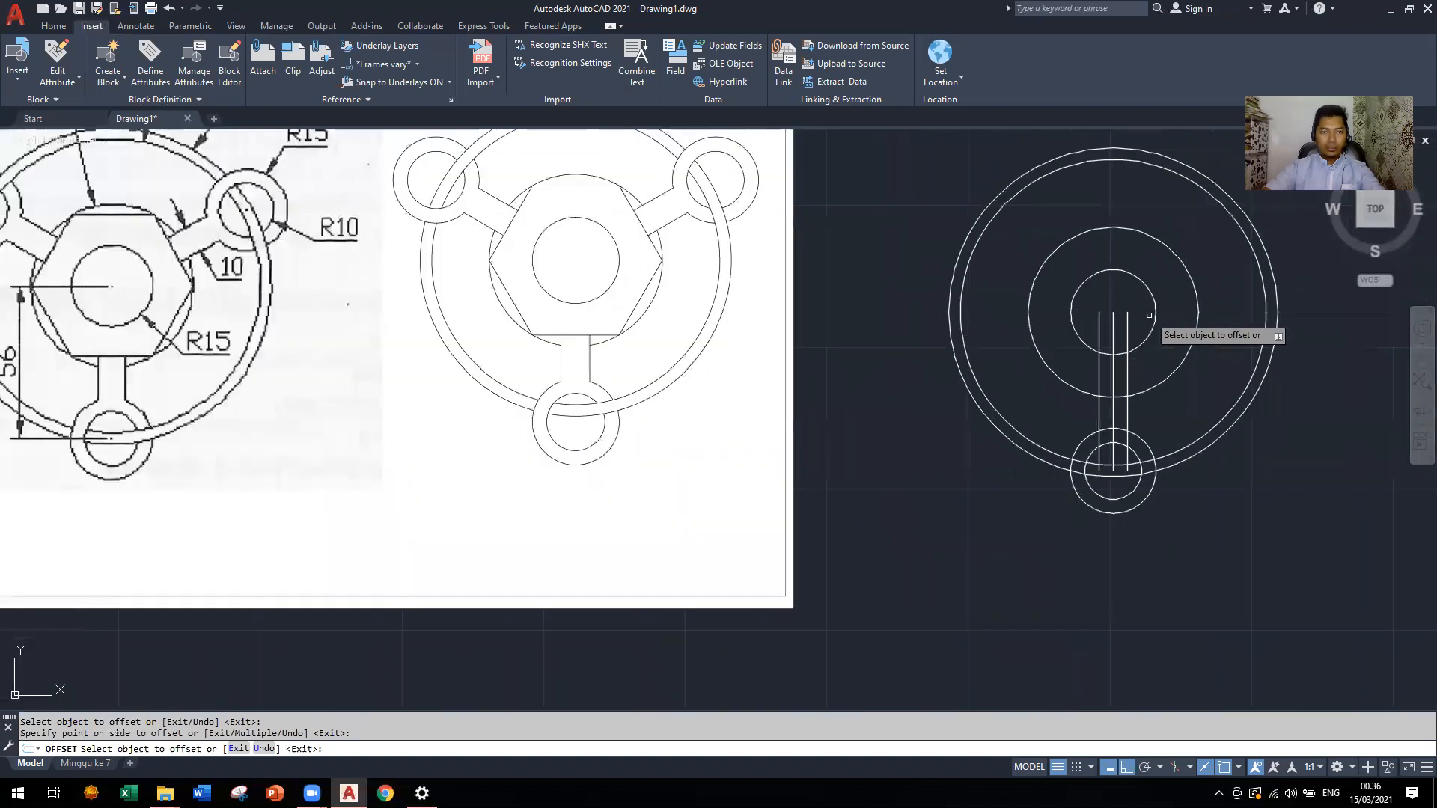
key(Escape)
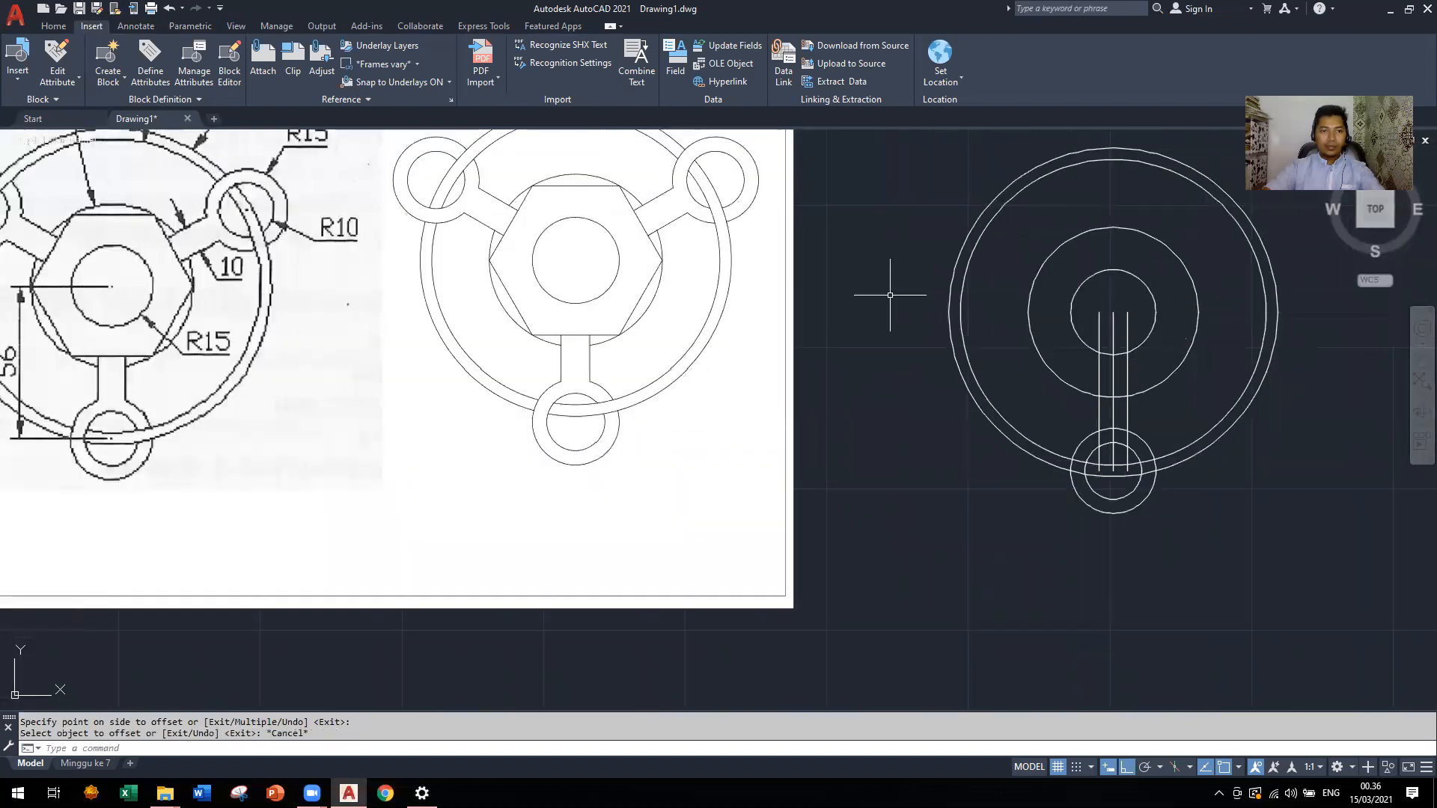
click(56, 25)
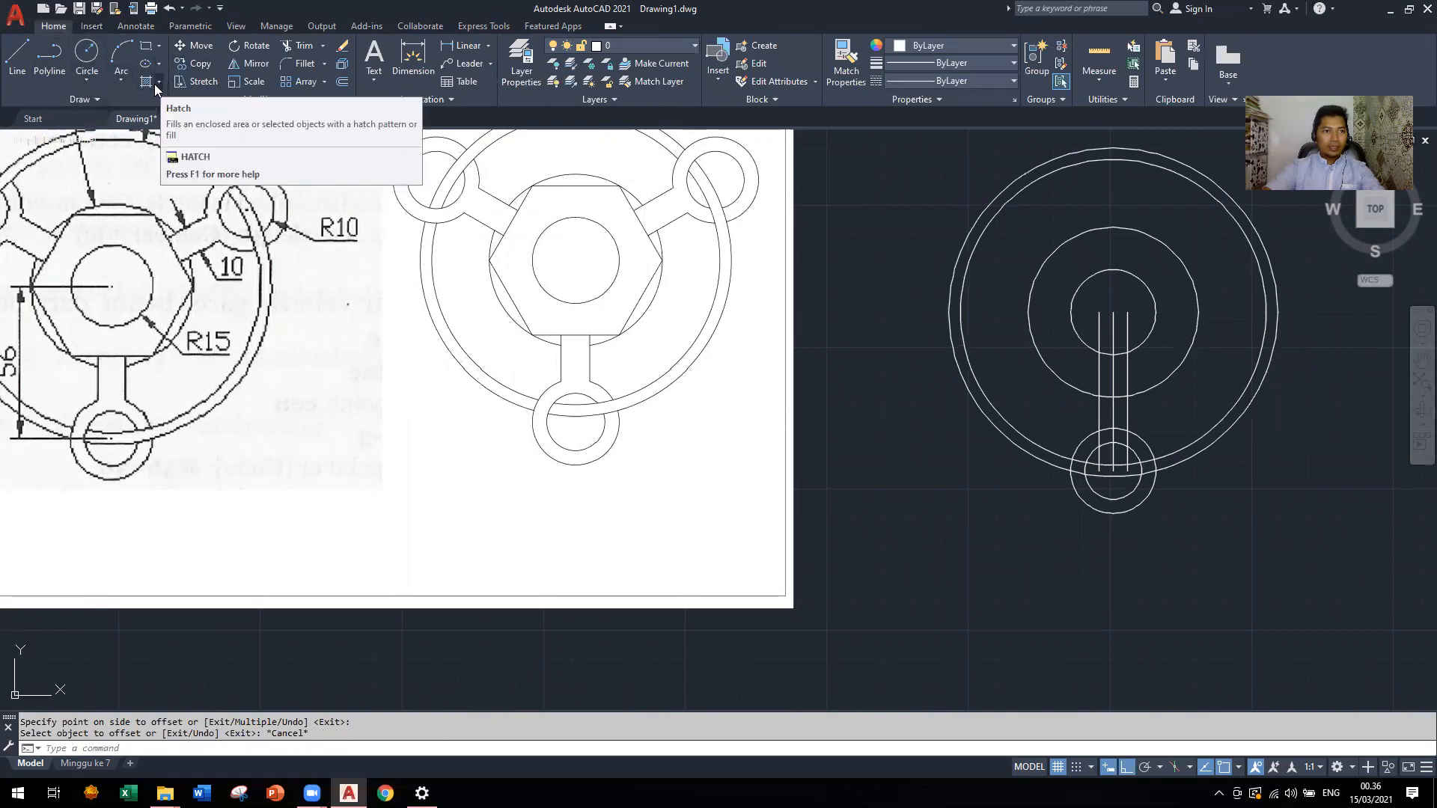
Draw a 6-sided polygon centred on the plate's centre, inscribed in the 30-radius circle
click(87, 80)
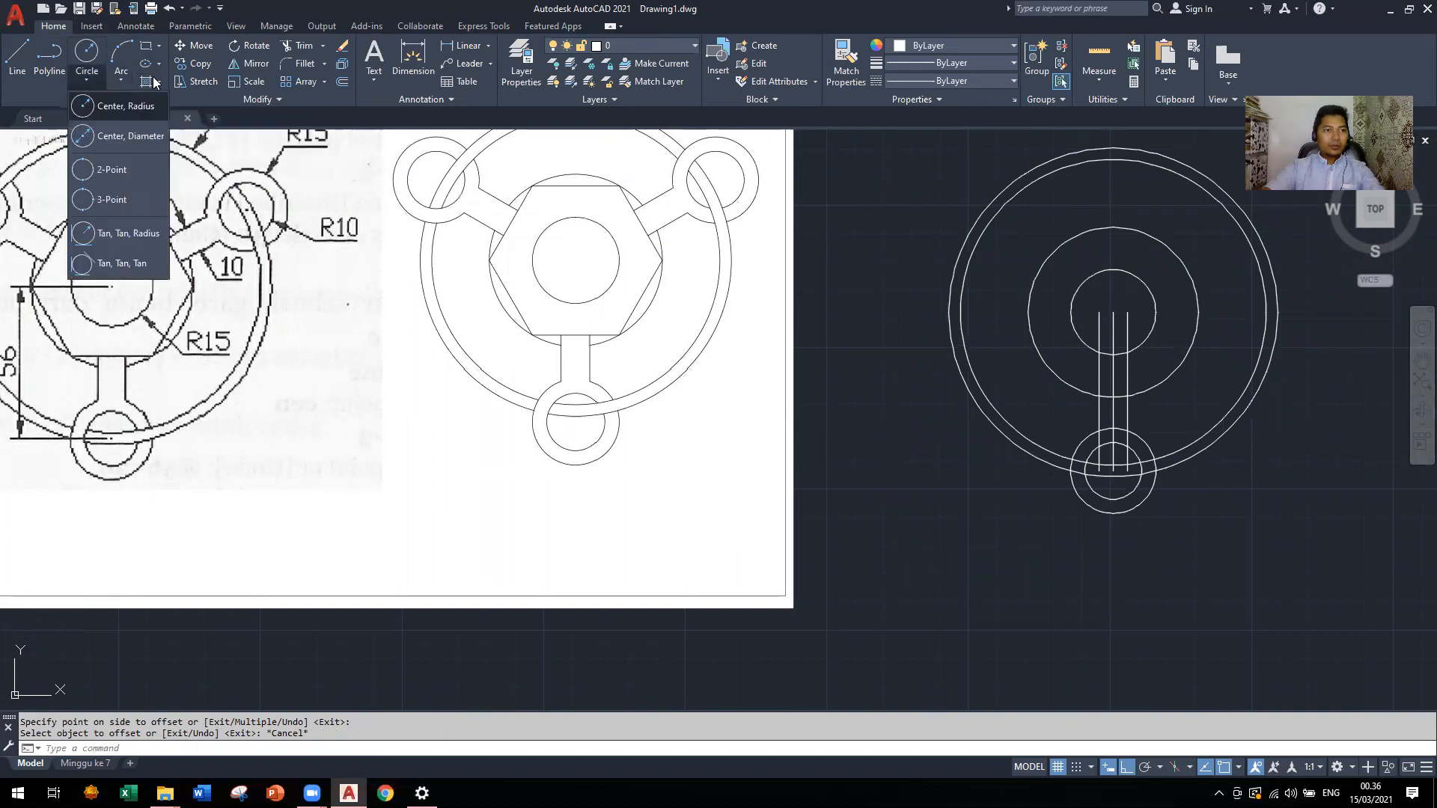
click(158, 46)
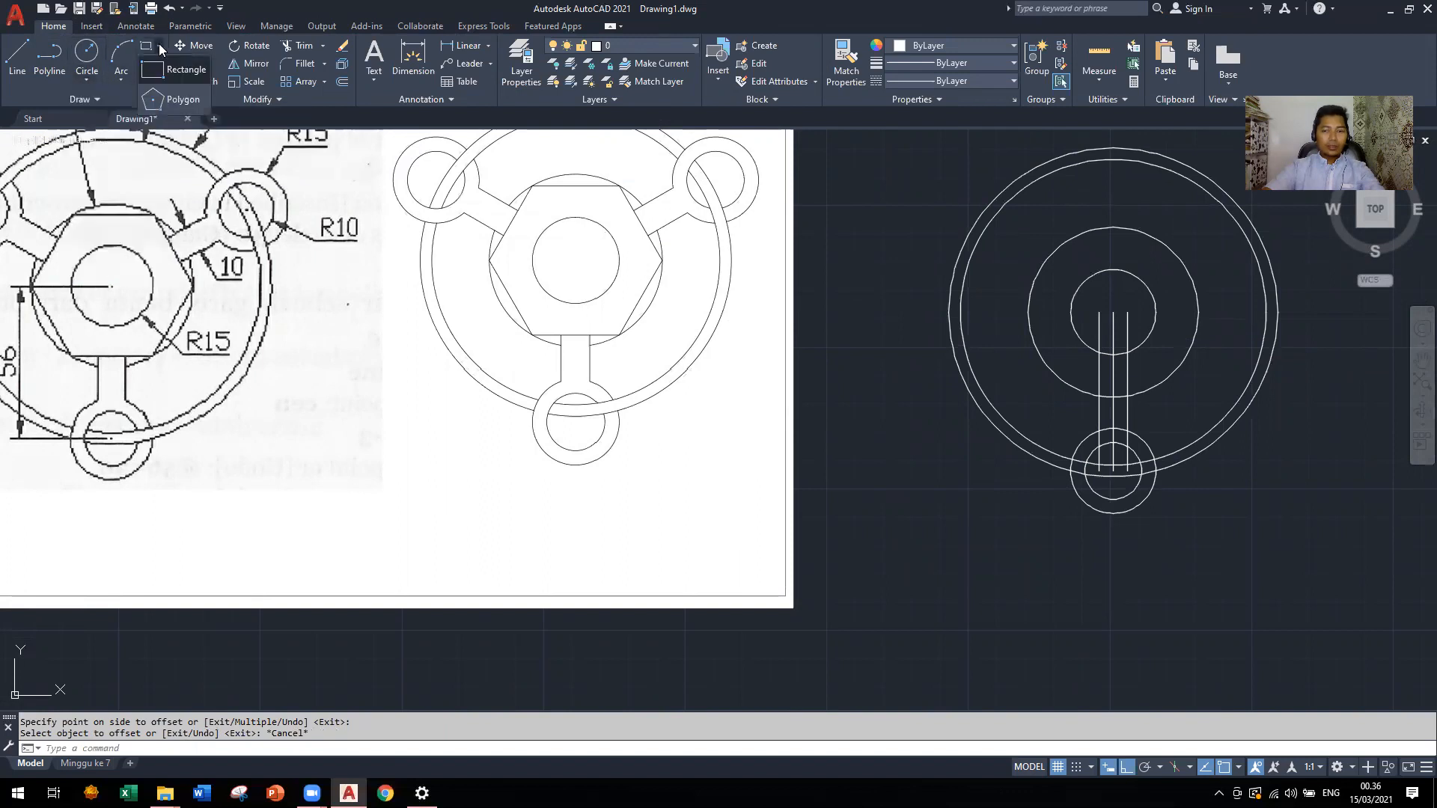
text(pol)
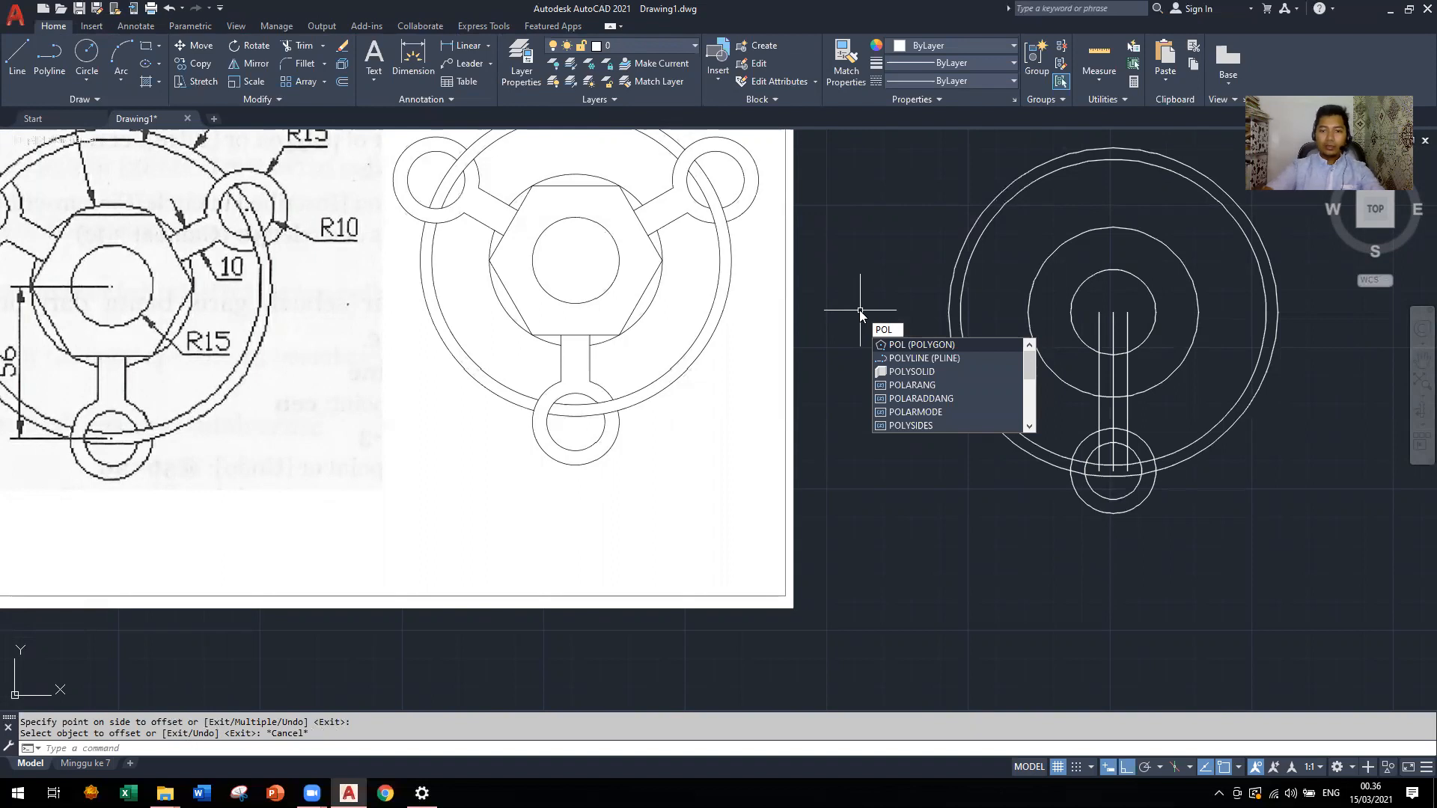
key(Return)
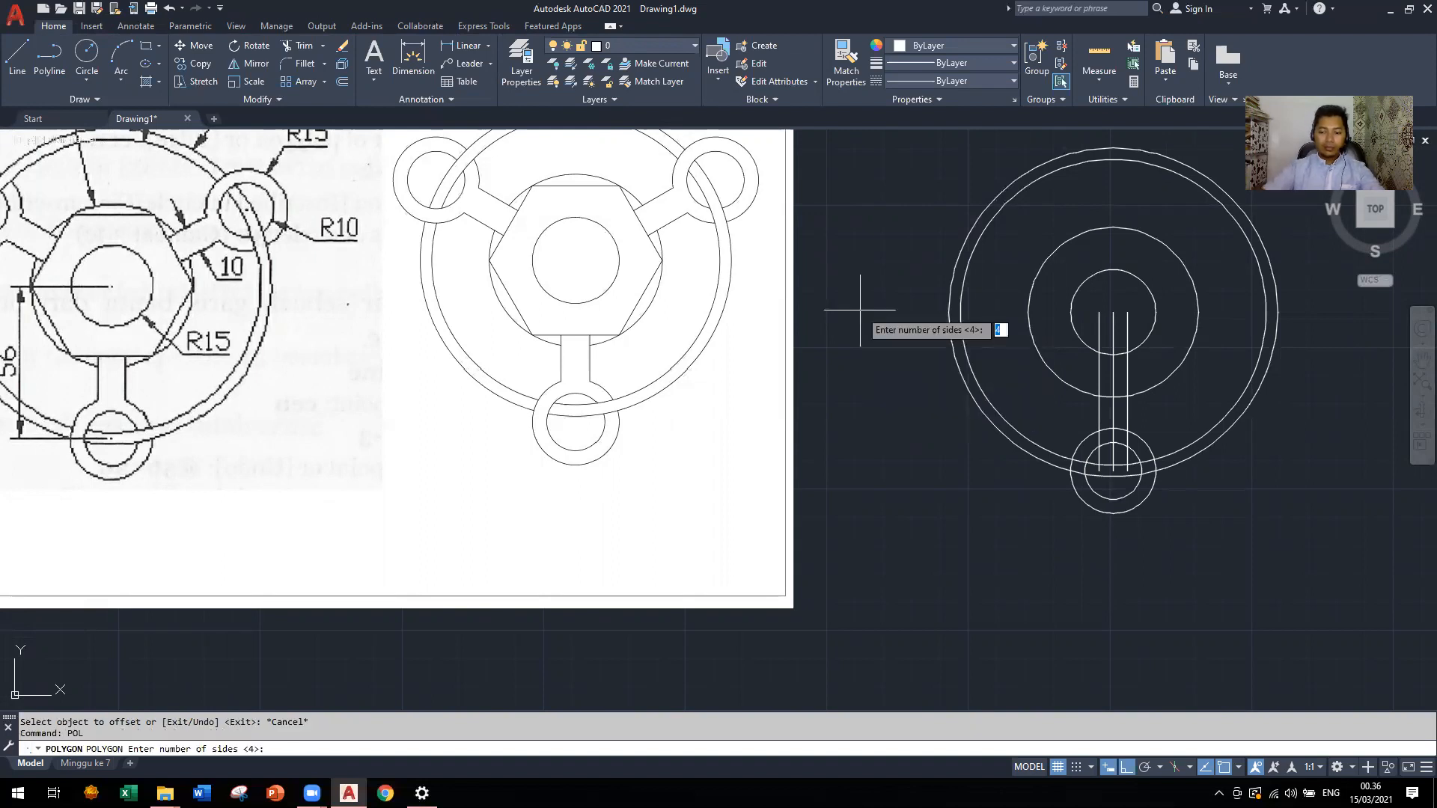
text(6)
key(Return)
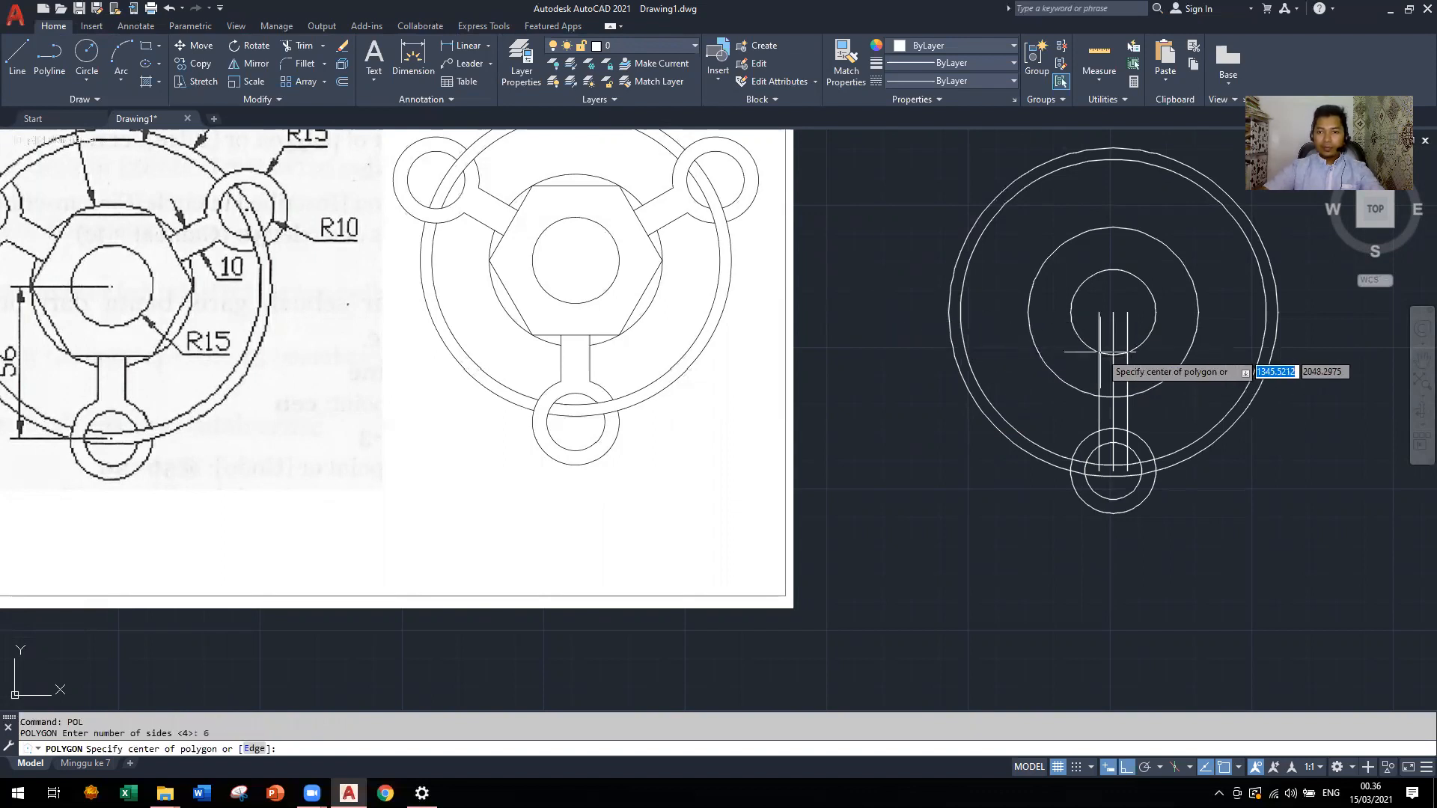
click(1114, 313)
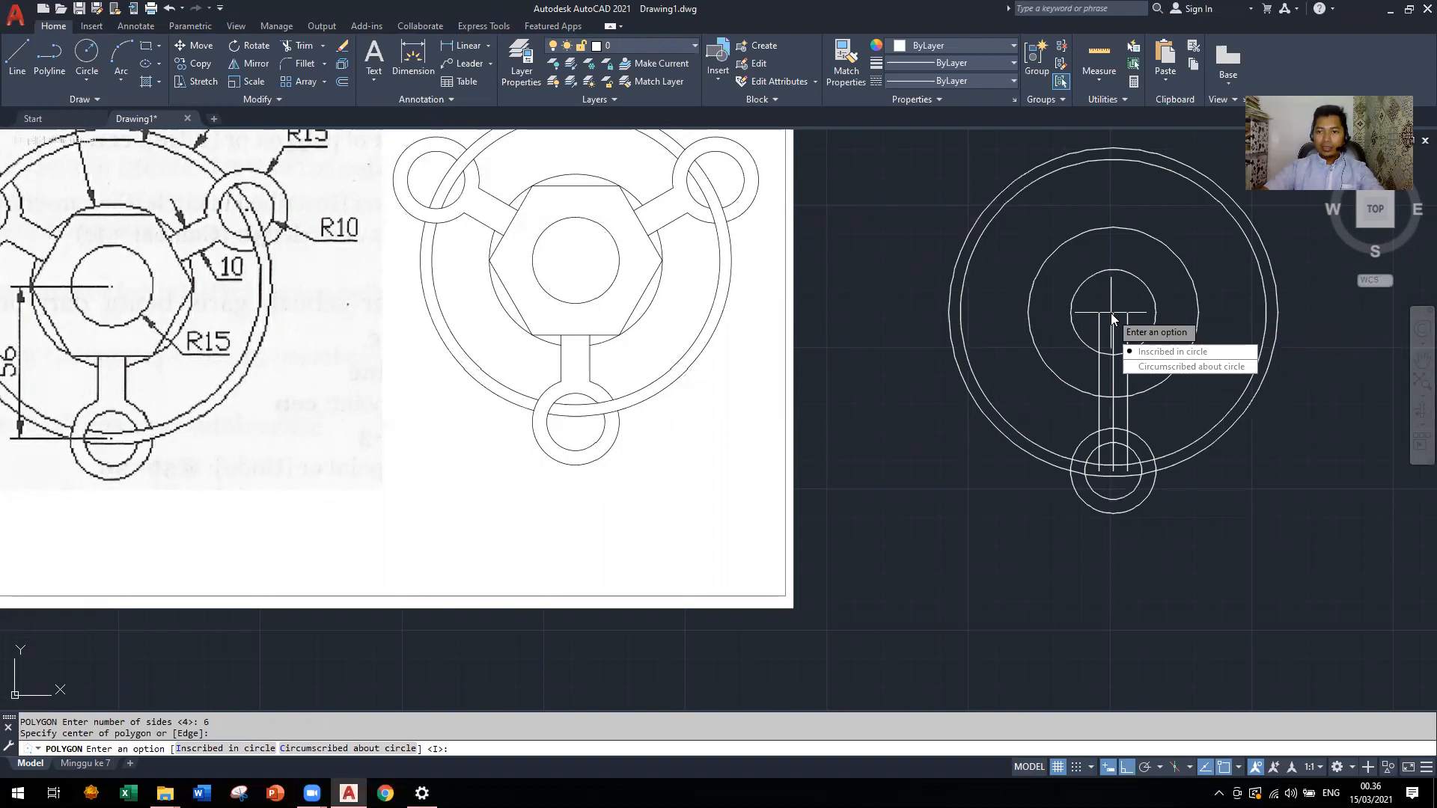
click(1165, 353)
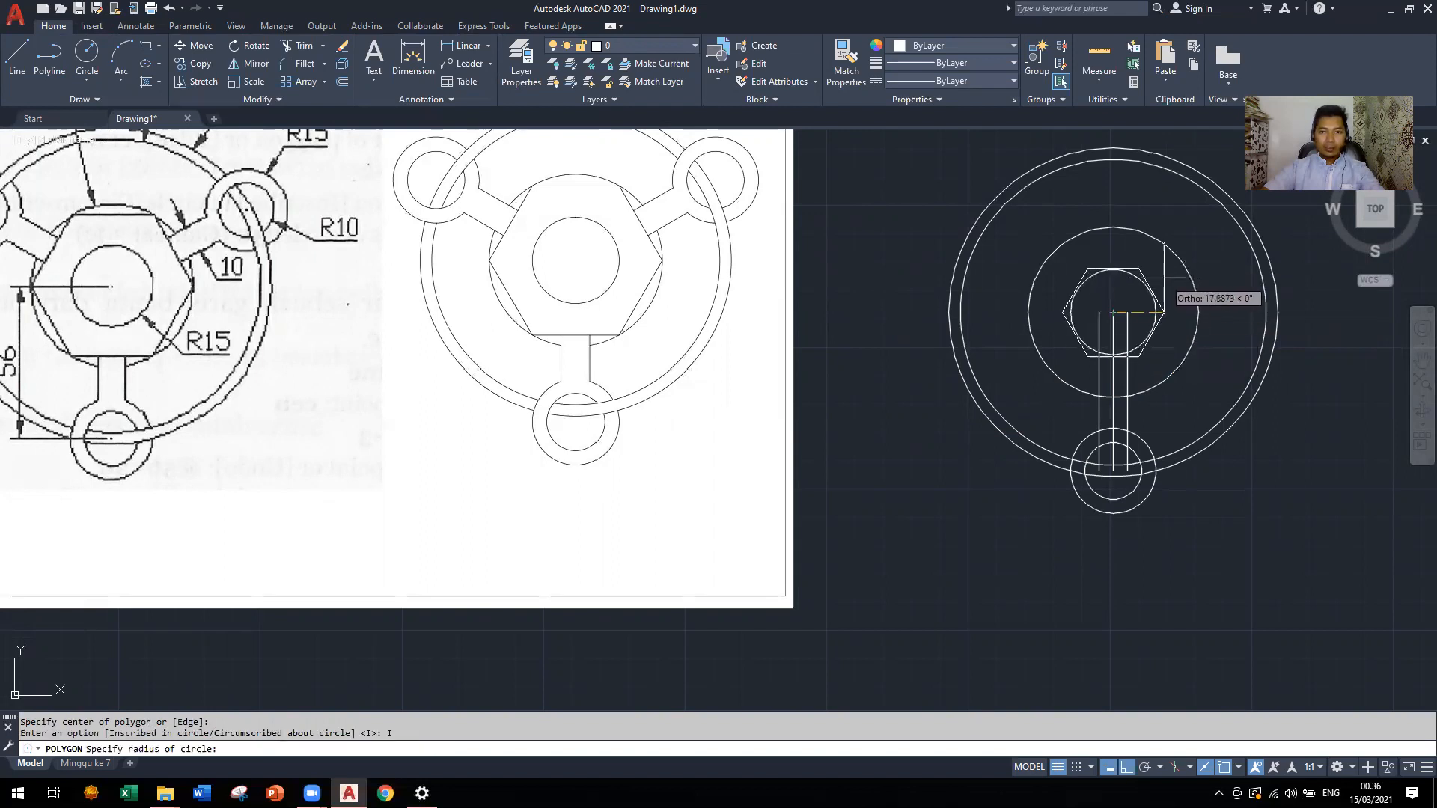
click(1198, 313)
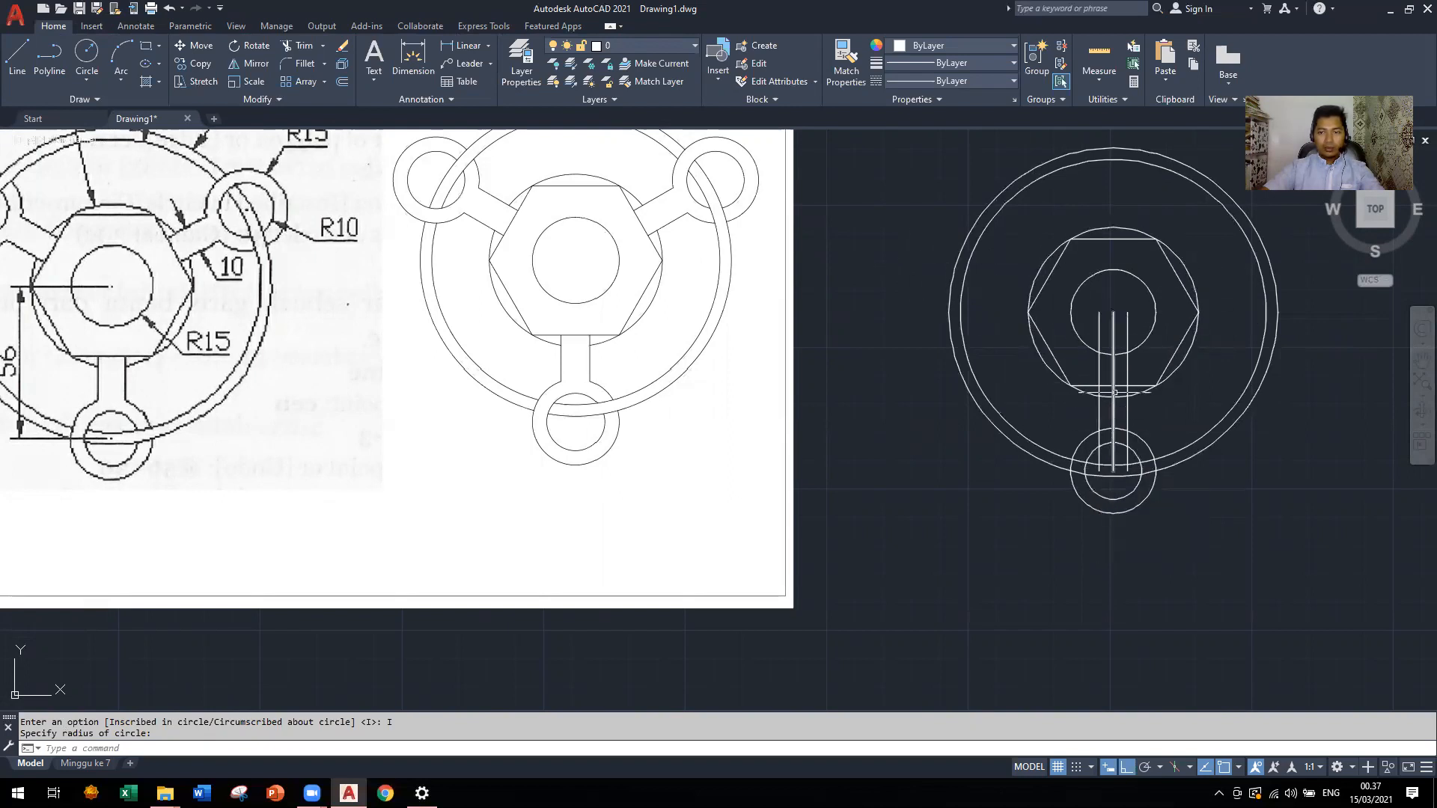
Erase the vertical centre line through the hexagon
click(1113, 381)
key(Delete)
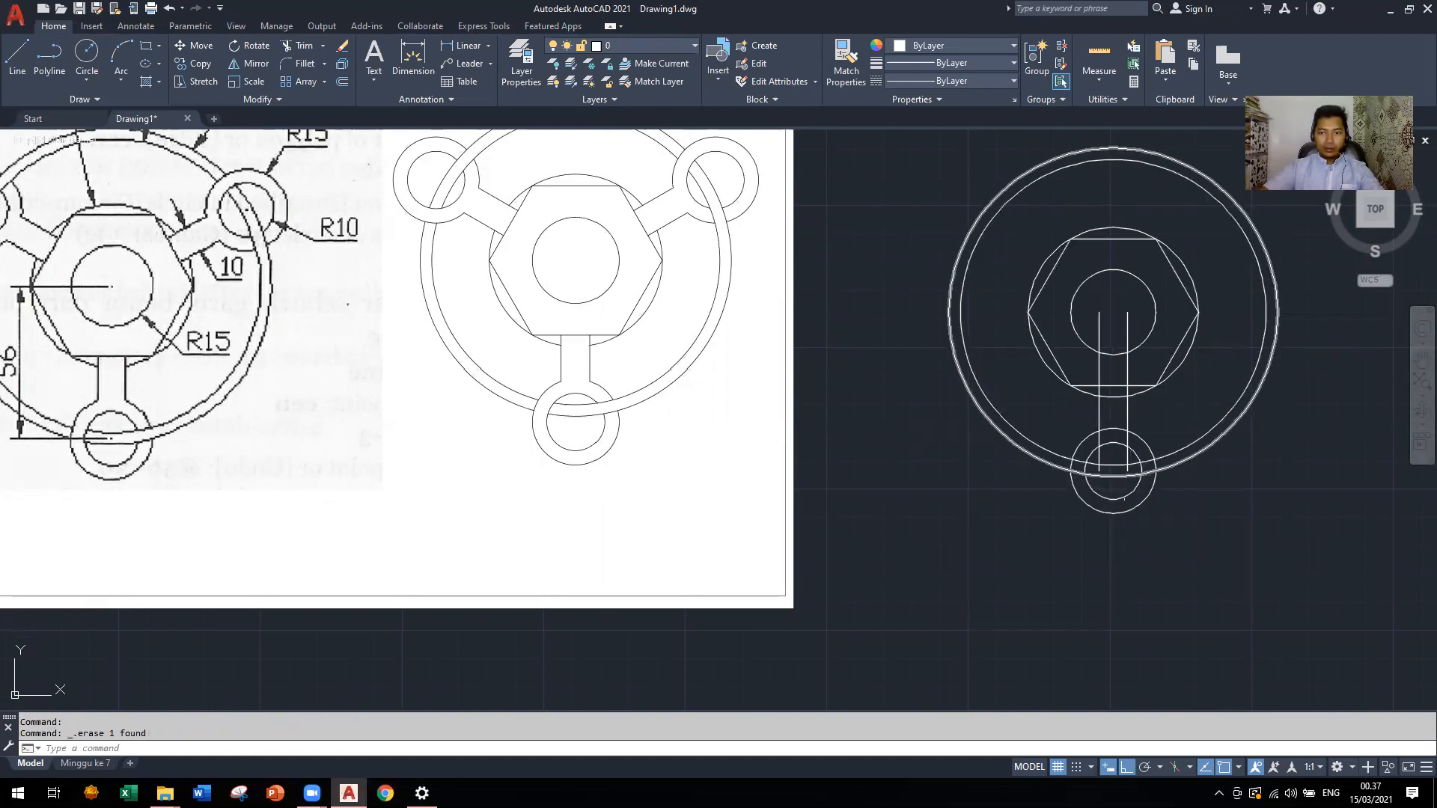
scroll(1124, 466, up, 2)
scroll(1124, 462, down, 2)
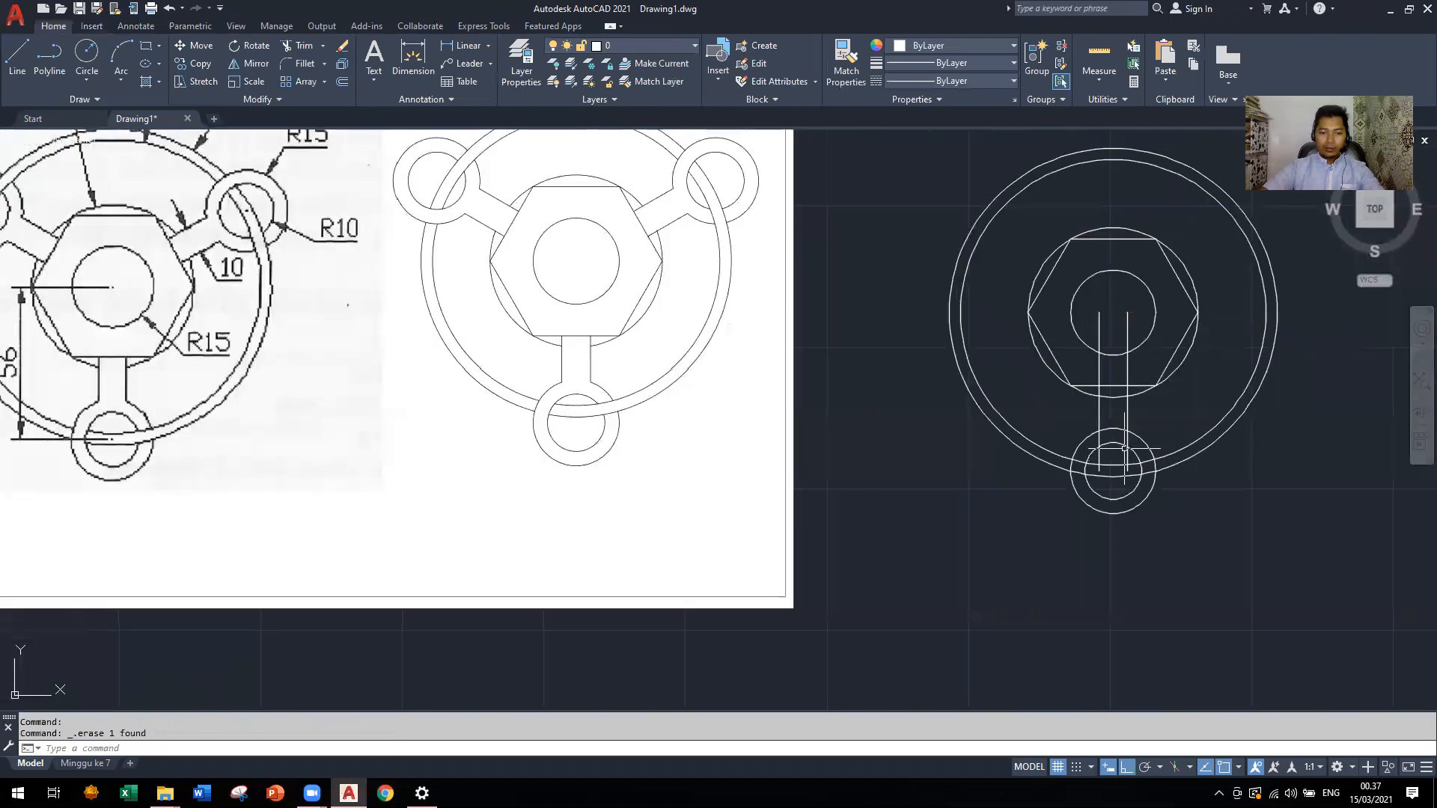
Trim the stray line pieces around the small lower ring
key(Return)
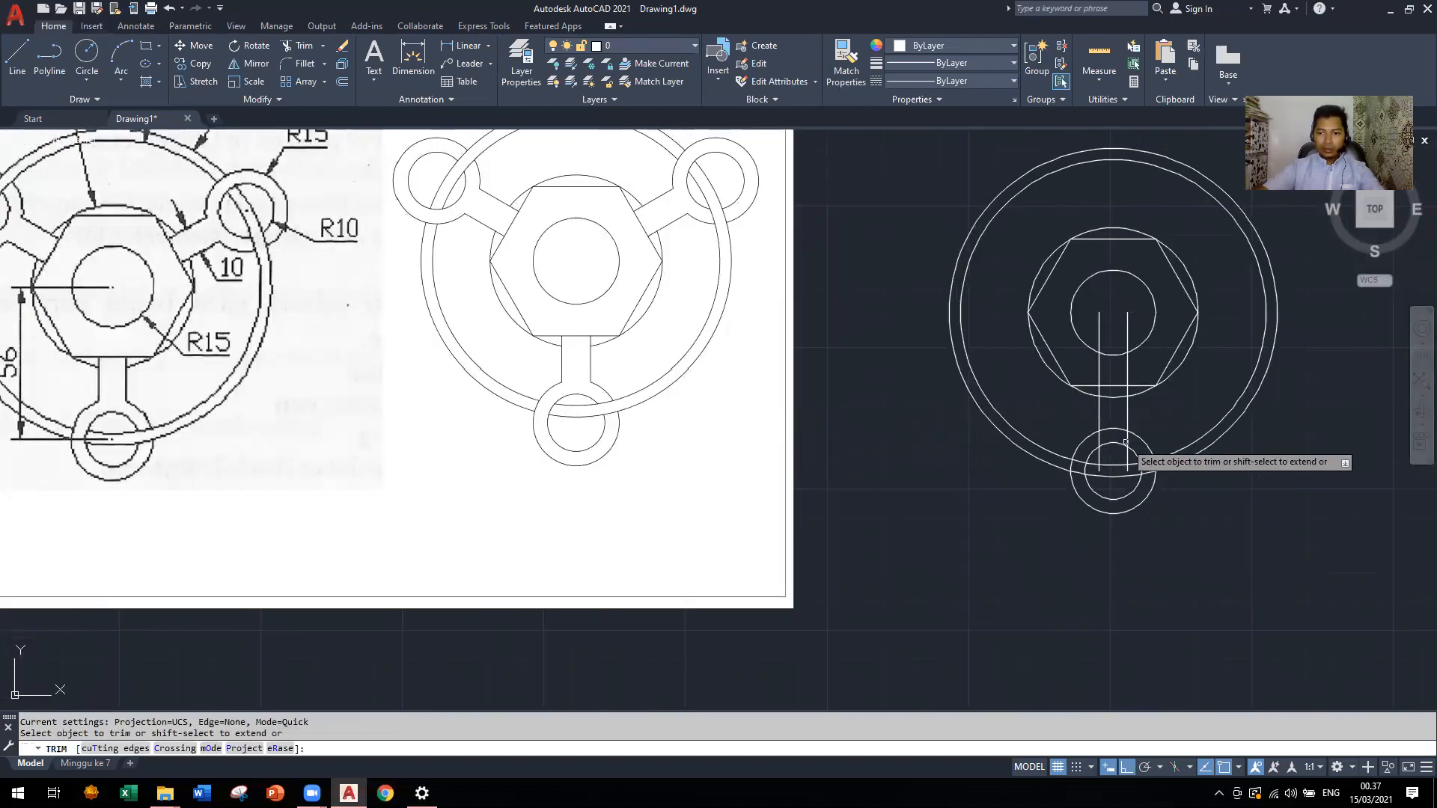
click(1114, 428)
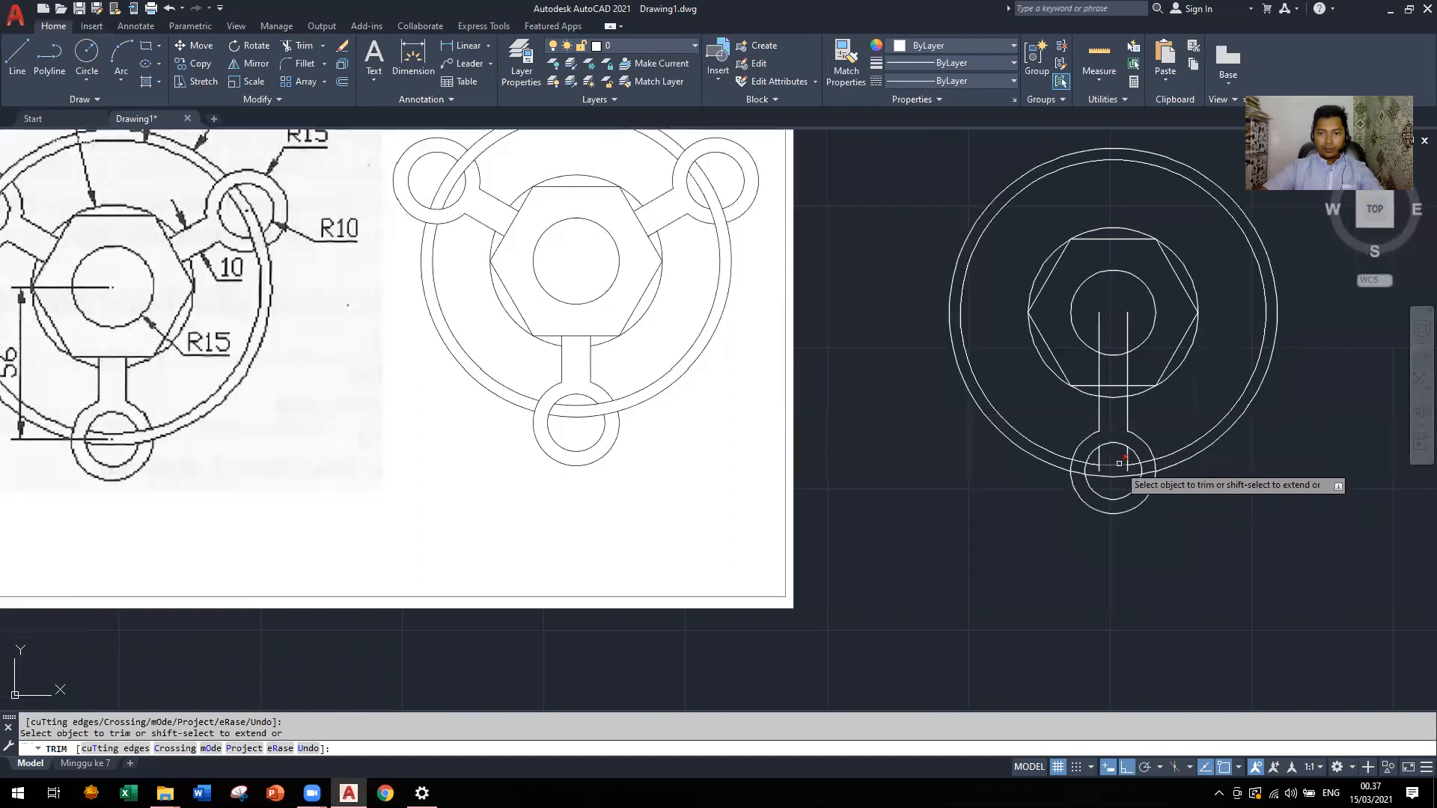
scroll(1126, 459, up, 4)
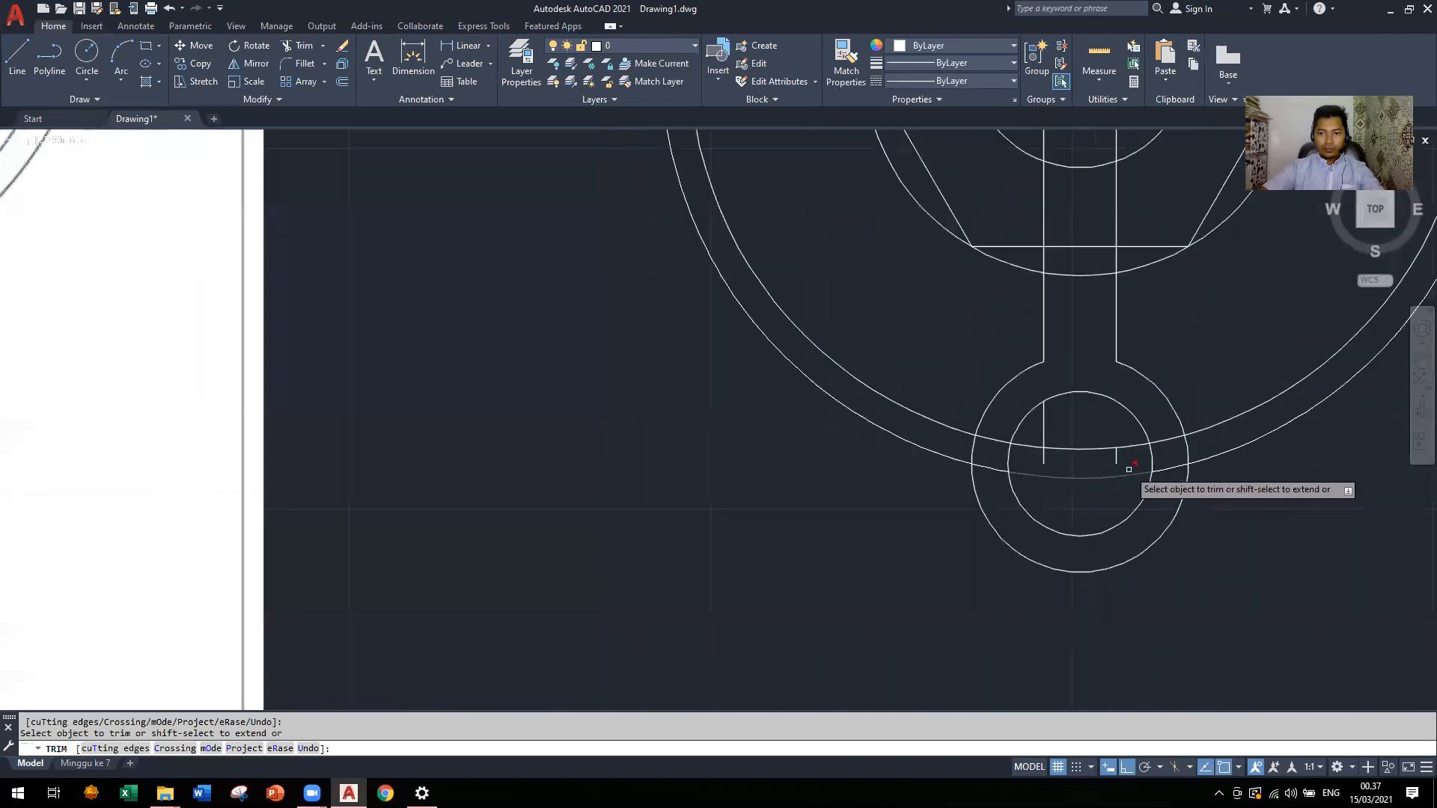
click(1121, 460)
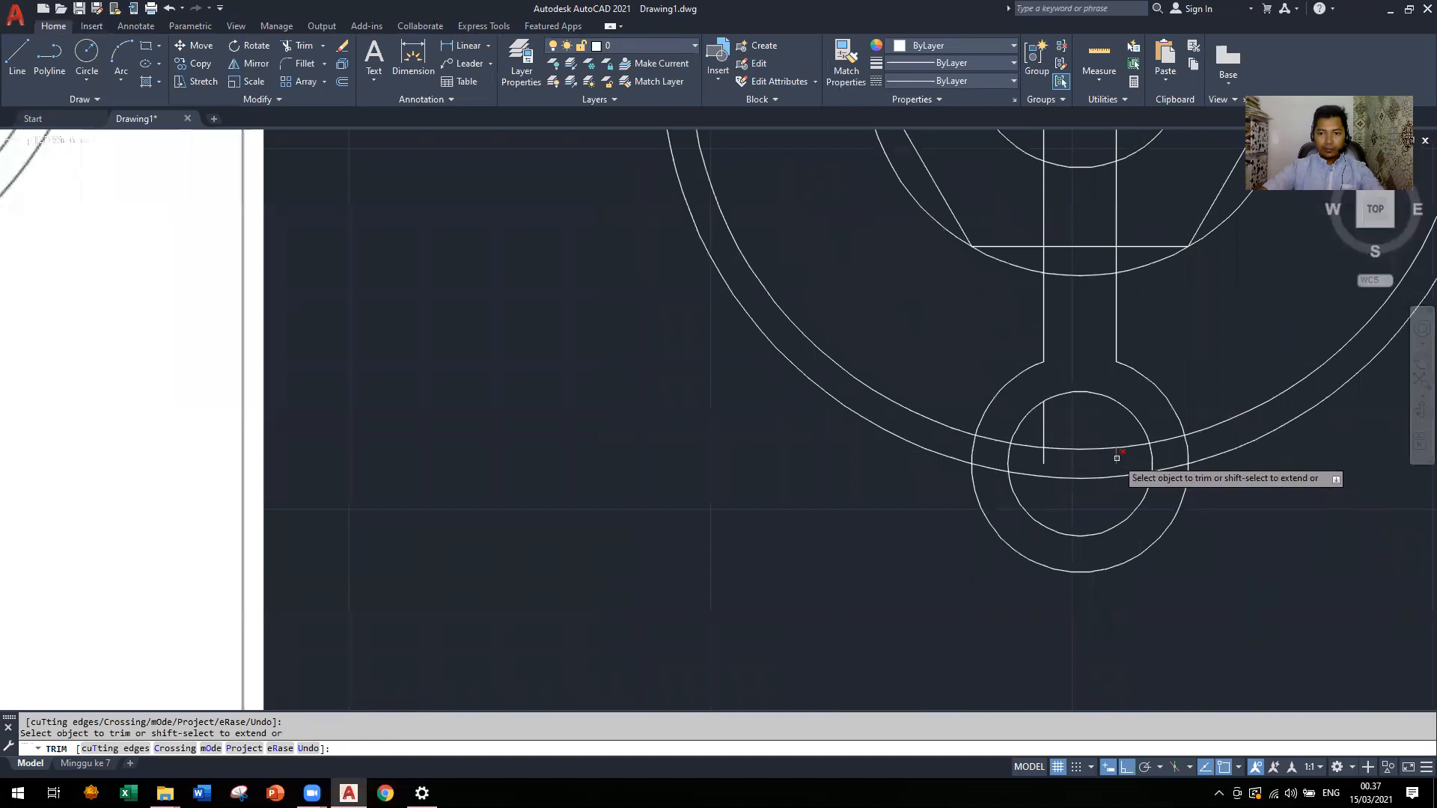
click(1045, 456)
click(1045, 427)
scroll(1171, 446, down, 3)
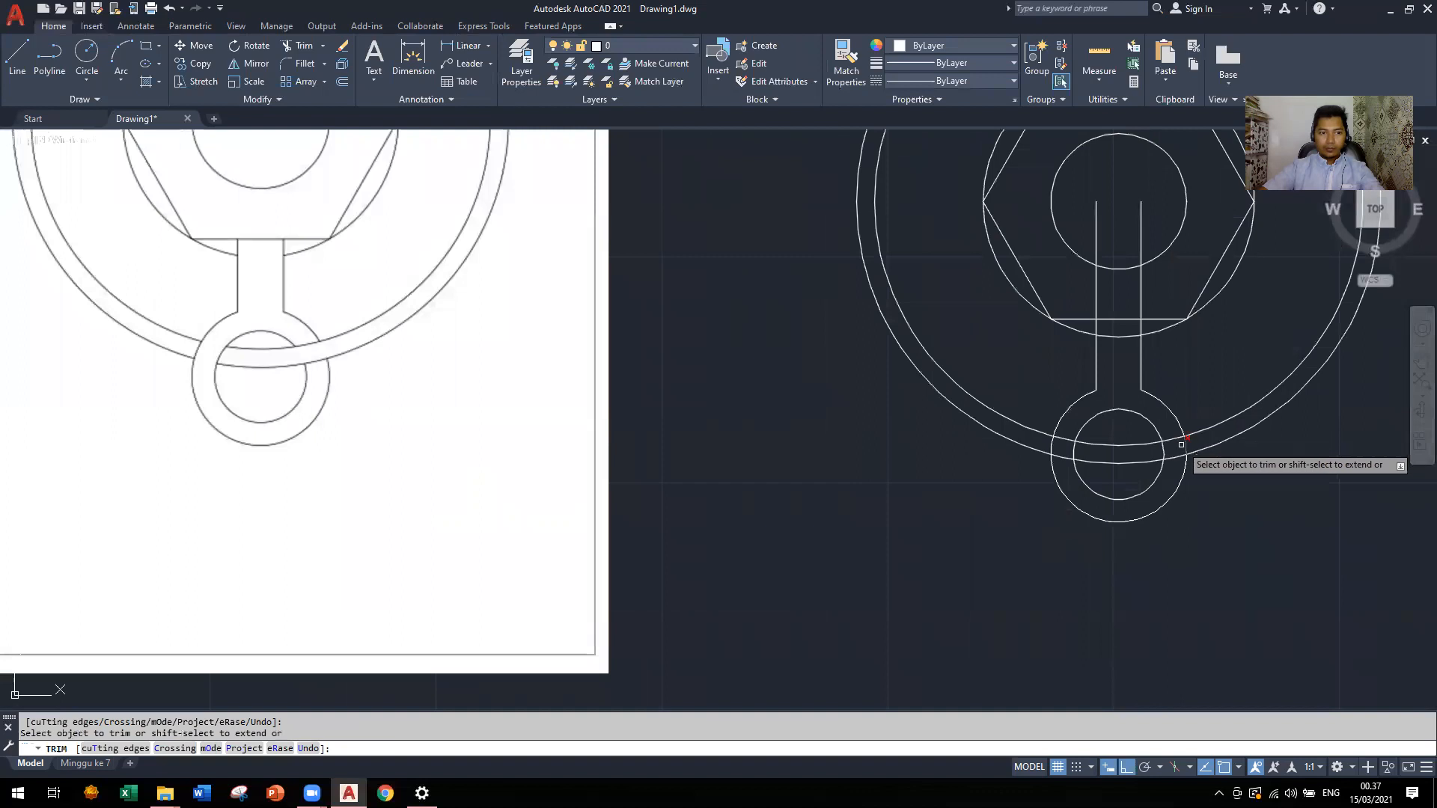
scroll(1179, 450, down, 1)
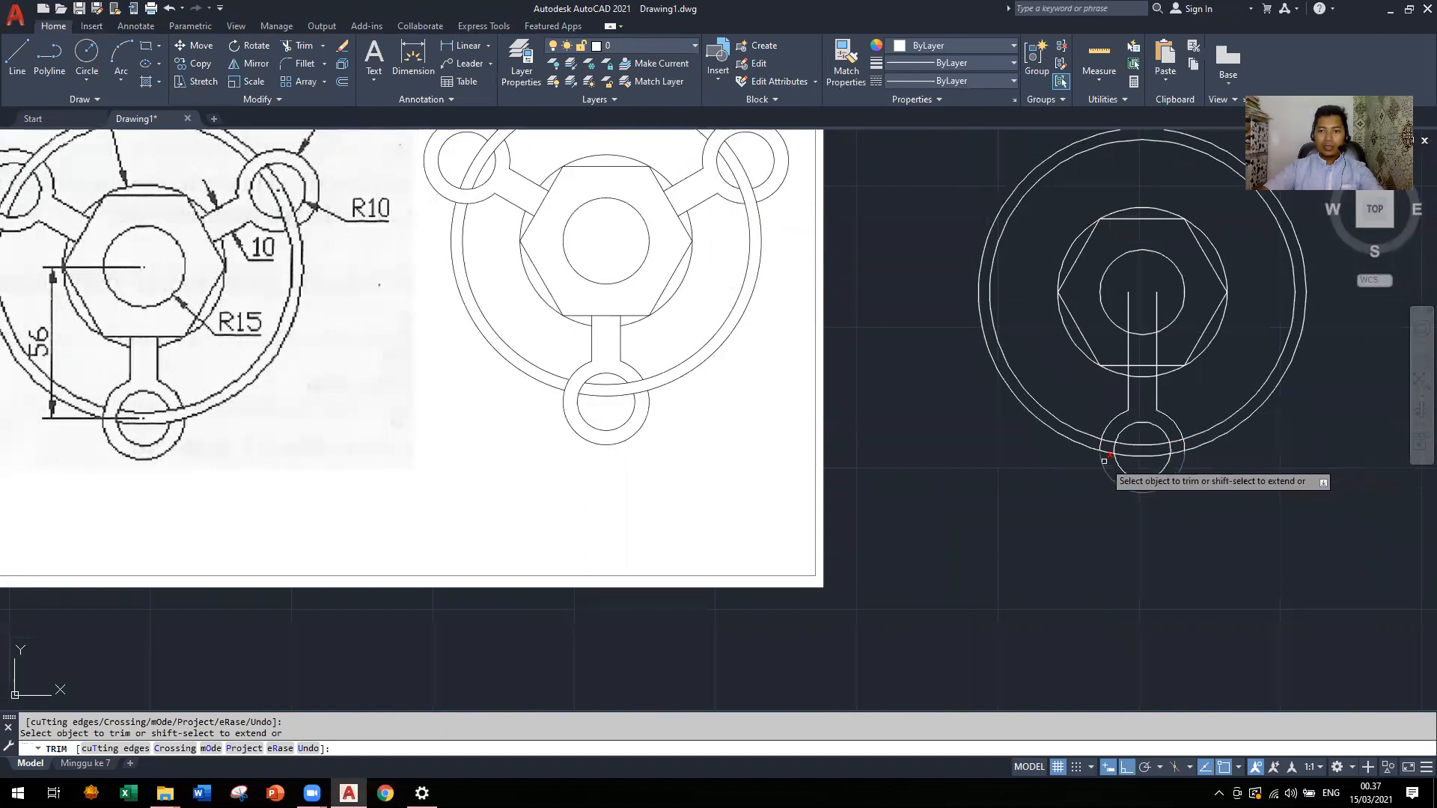
Trim the stem lines inside the inner circle and below the hexagon, plus the ring arc between them
click(1155, 301)
click(1130, 301)
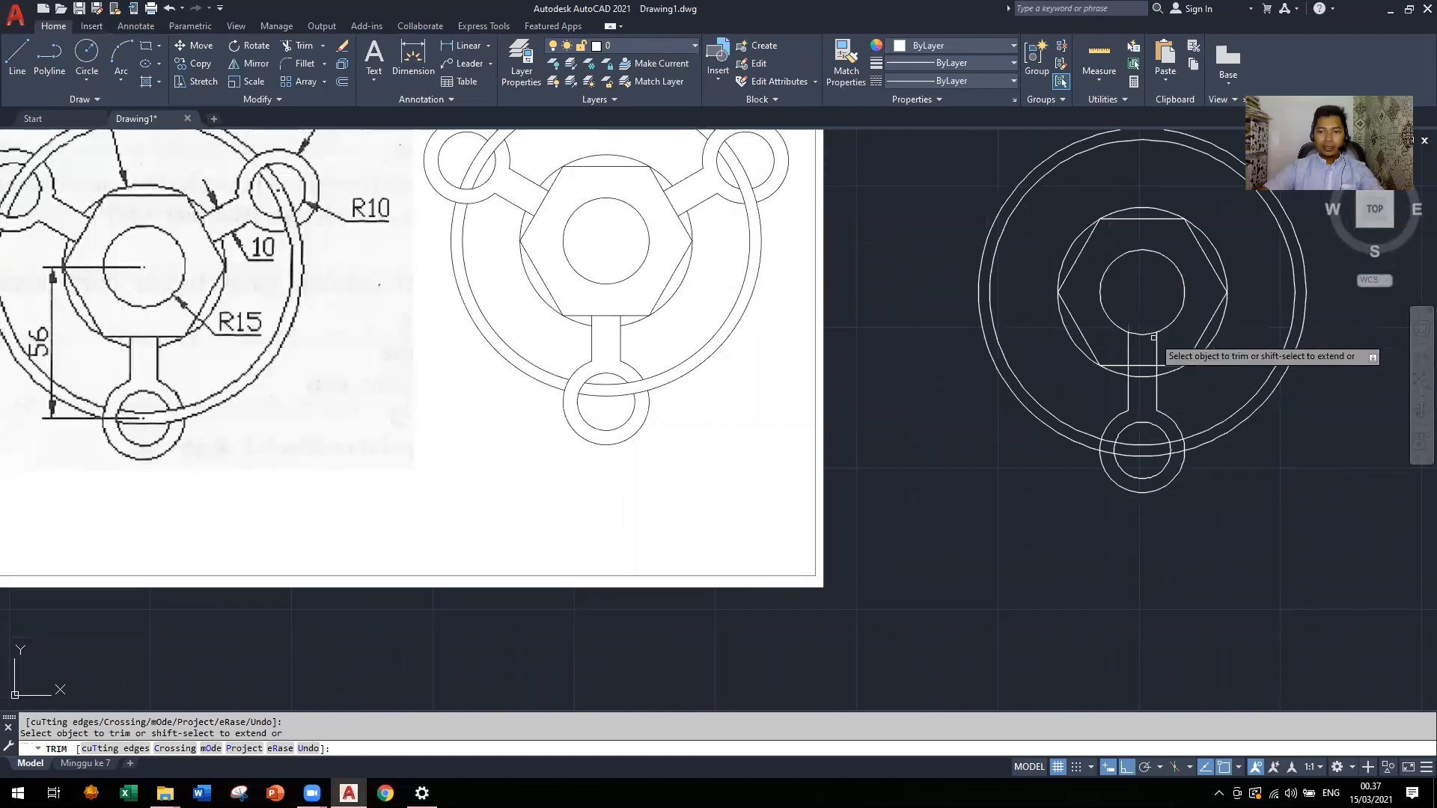
click(1129, 349)
scroll(1153, 389, up, 2)
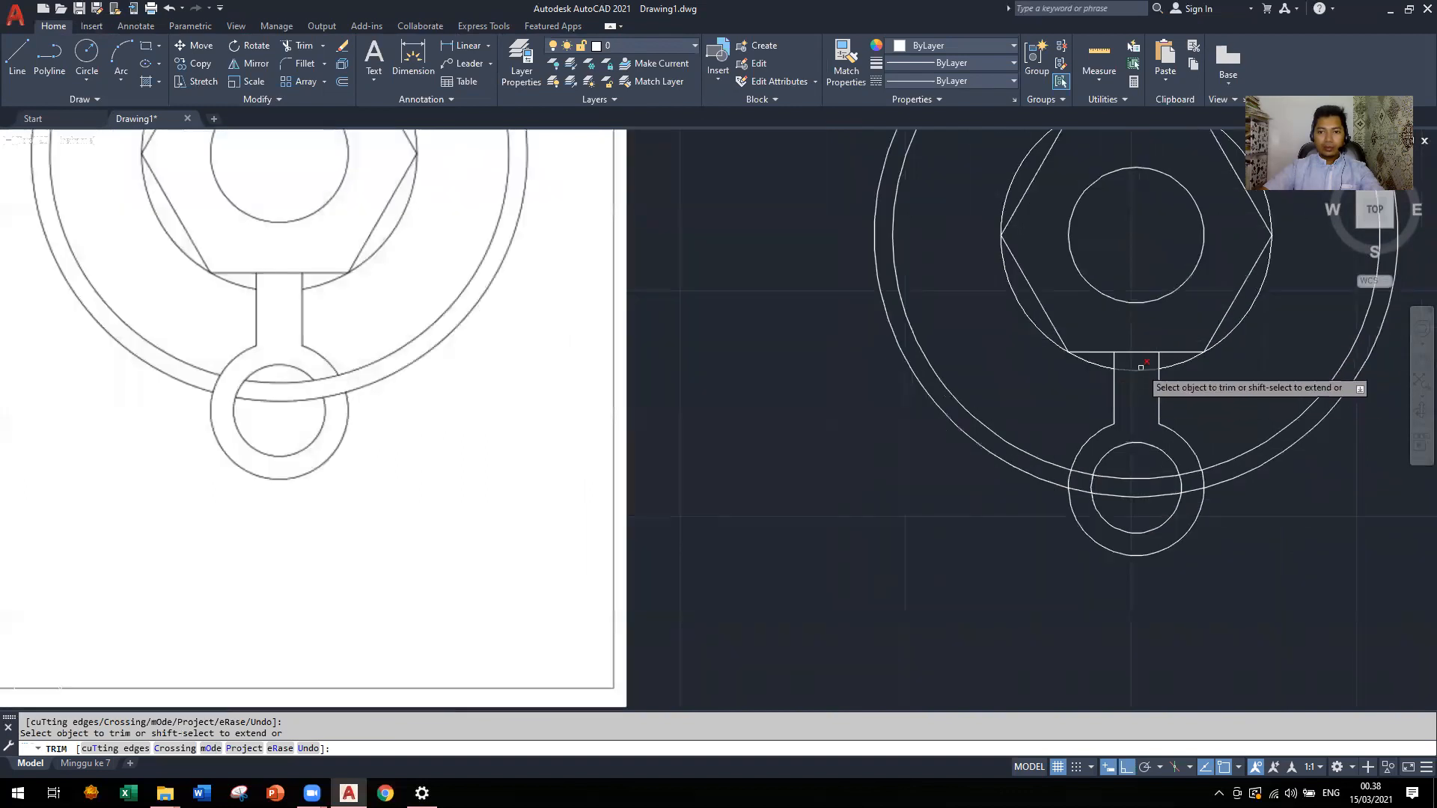
click(1141, 370)
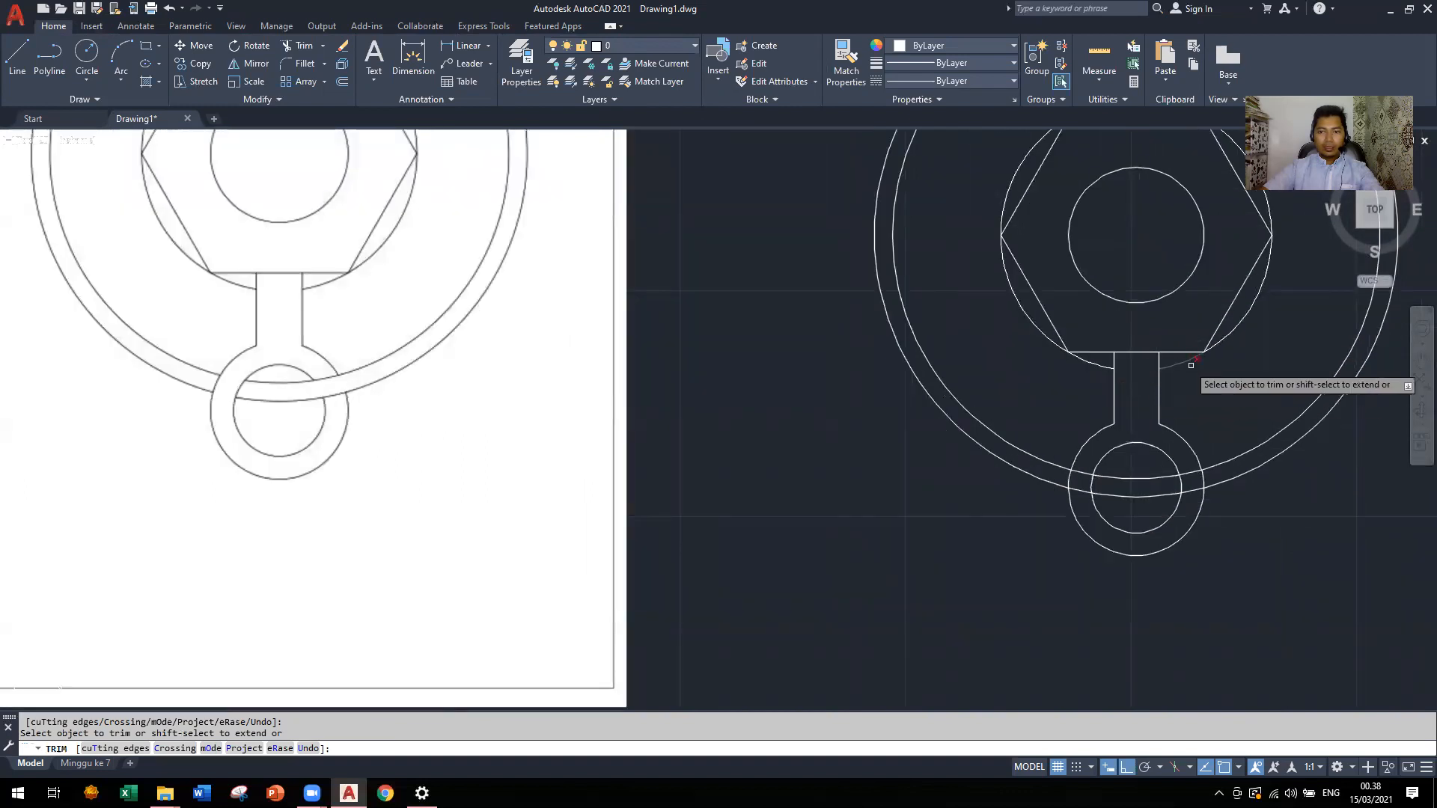
scroll(1132, 385, down, 2)
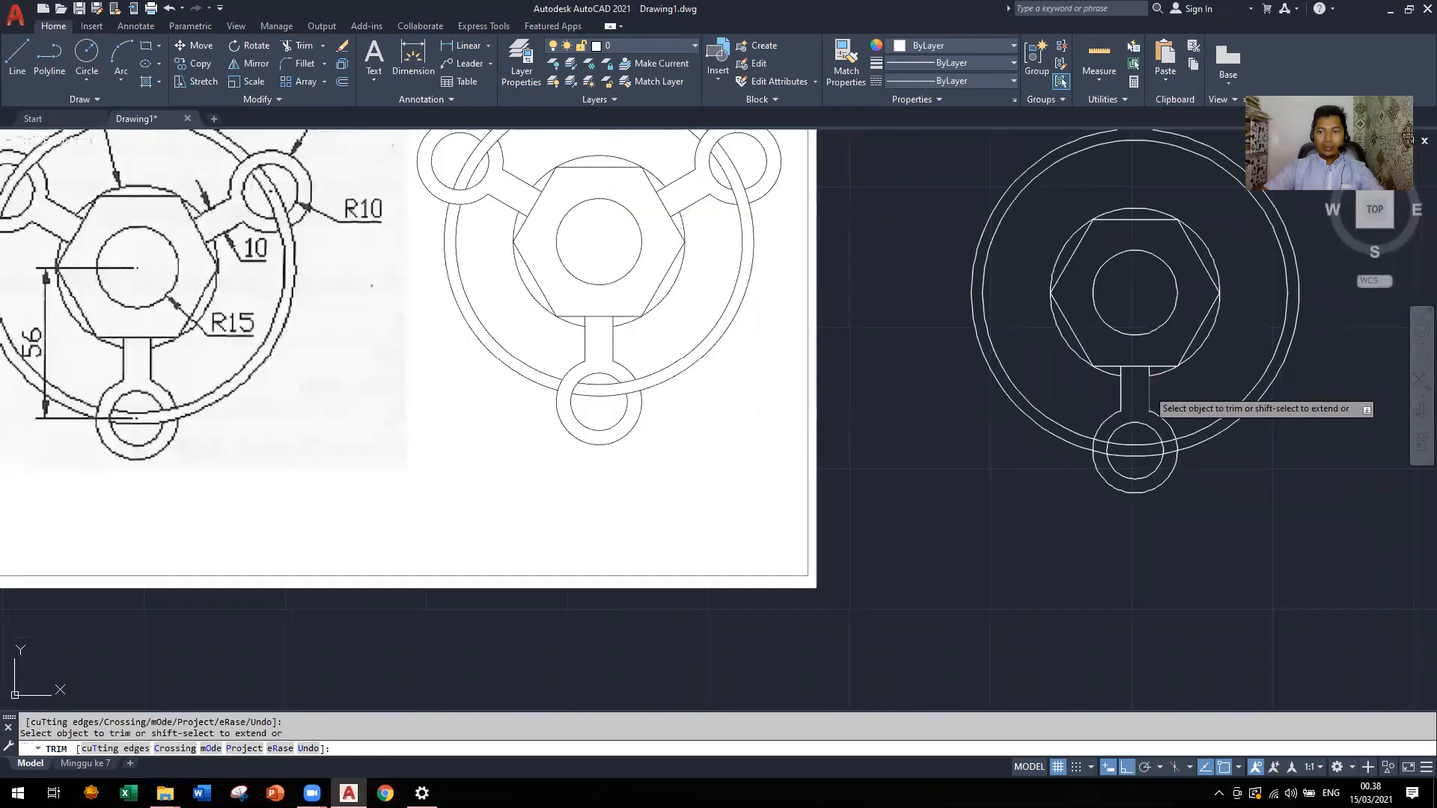
key(Escape)
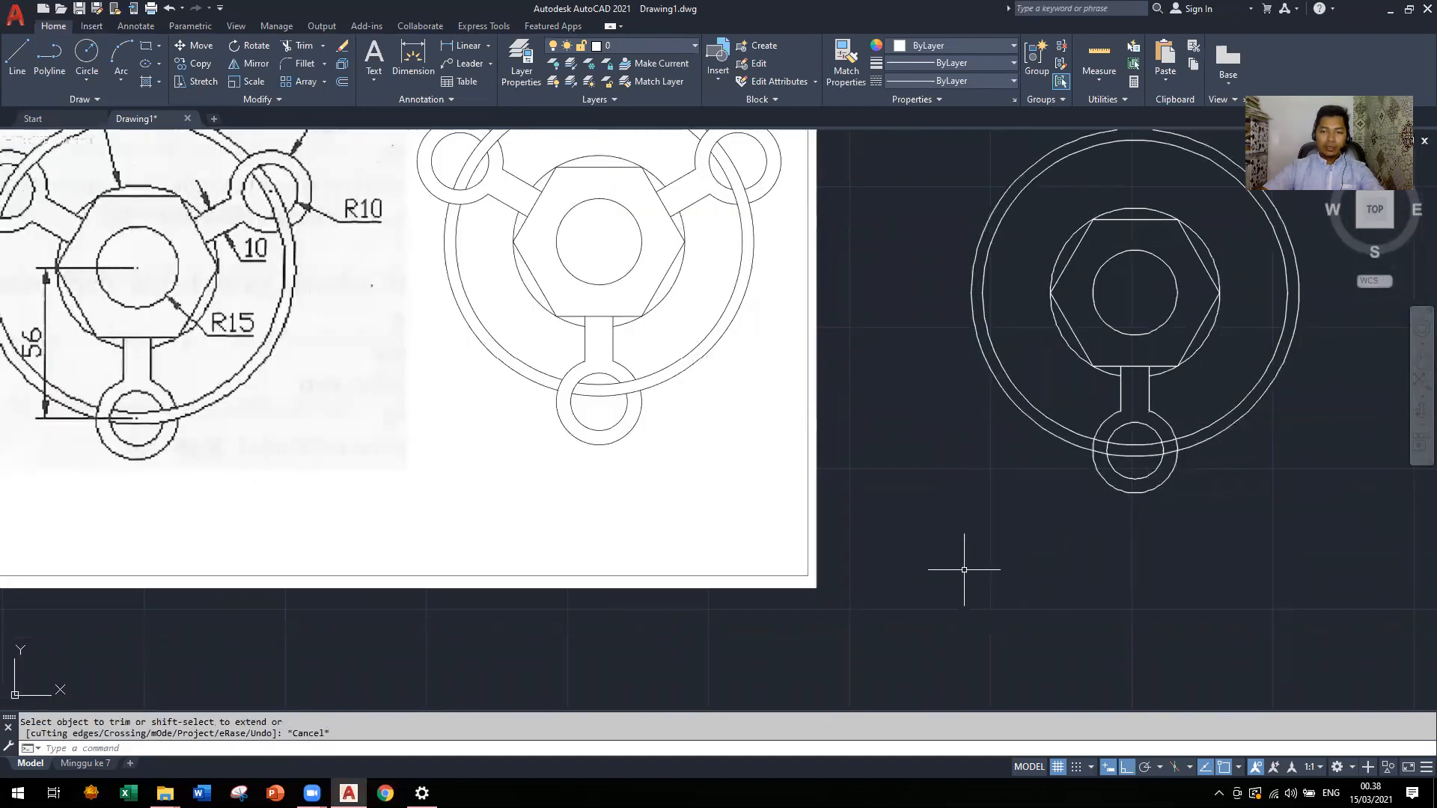
text(ARR)
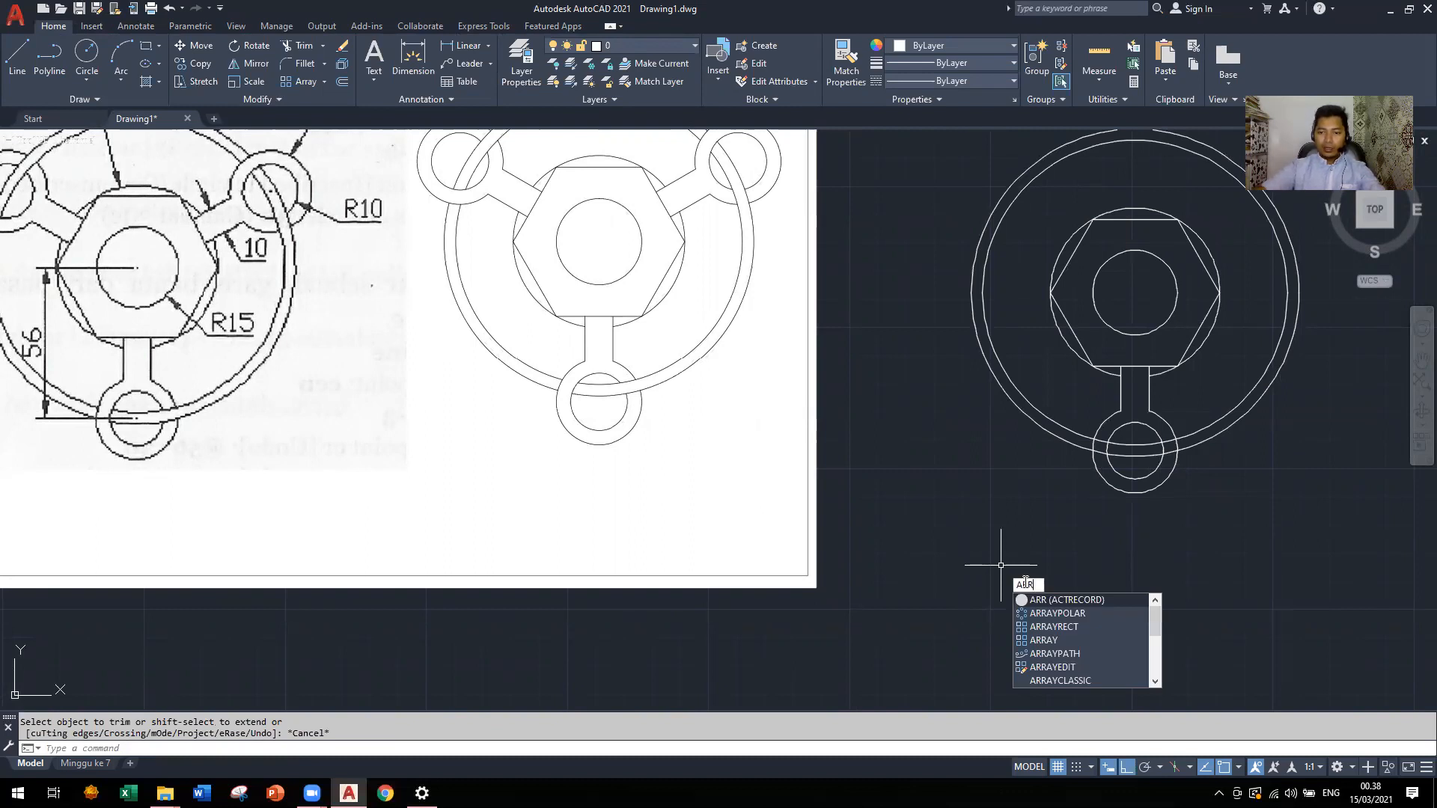
Polar-array the two stem lines and lower ring circles as 3 items around the hexagon's centre
click(1048, 613)
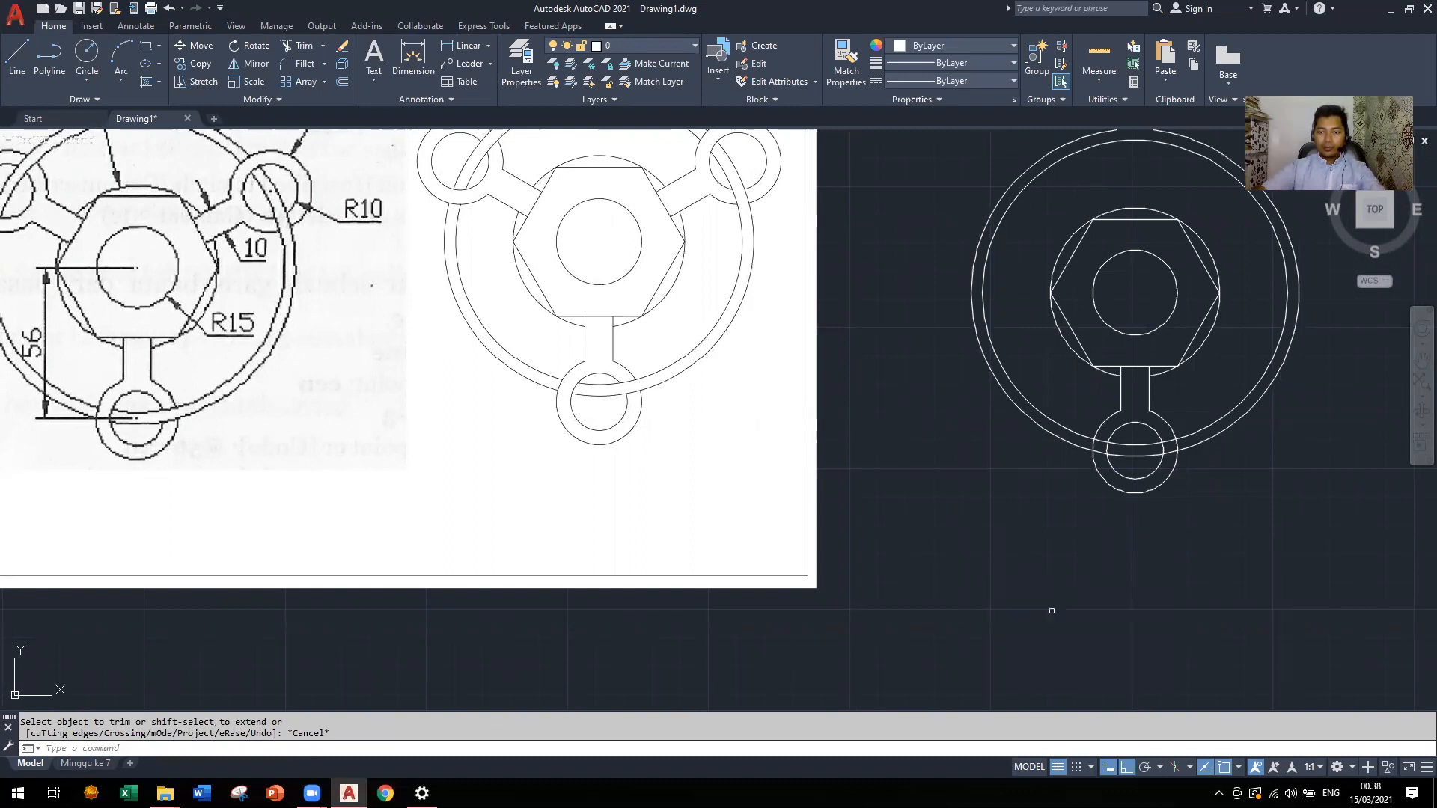
click(1148, 395)
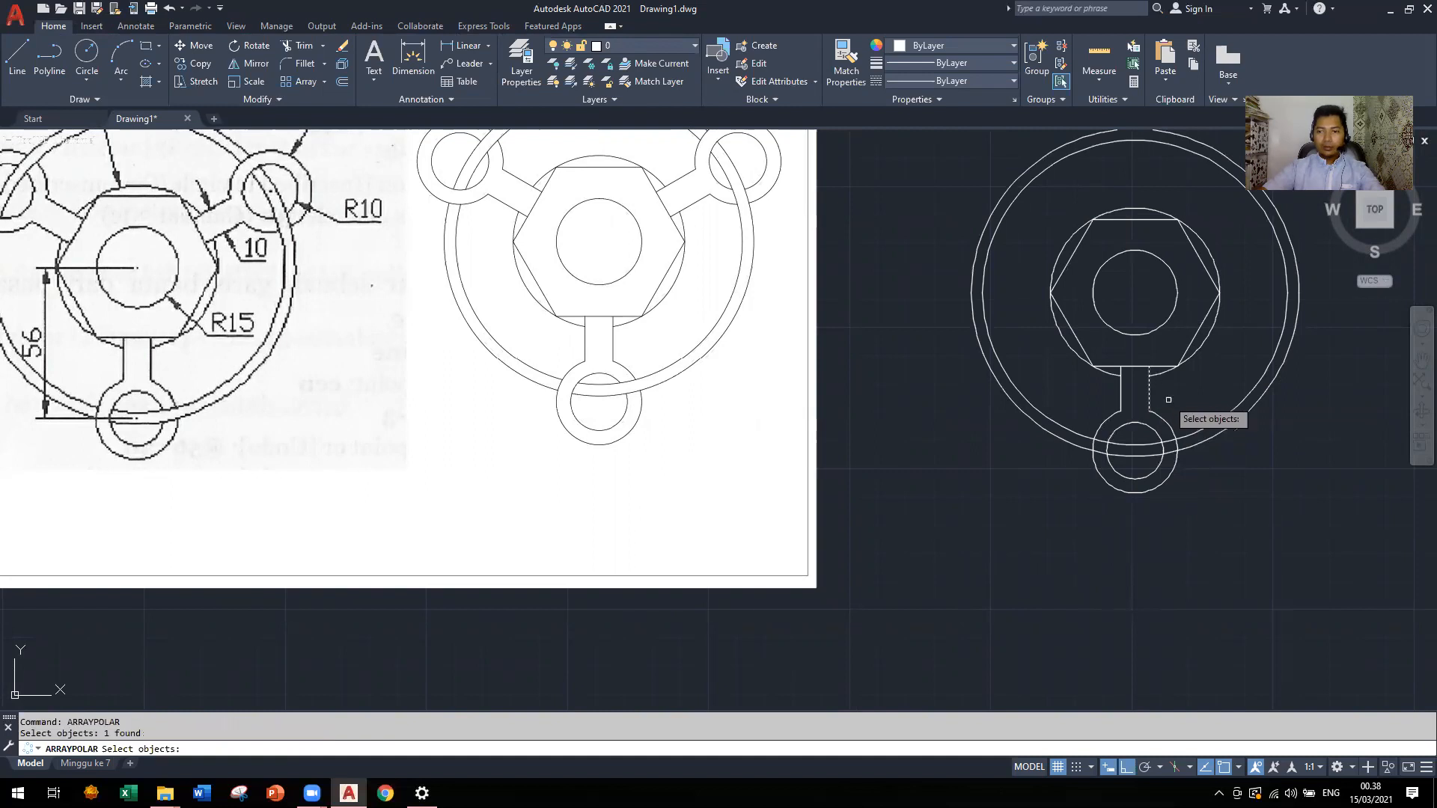
click(1158, 417)
click(1150, 429)
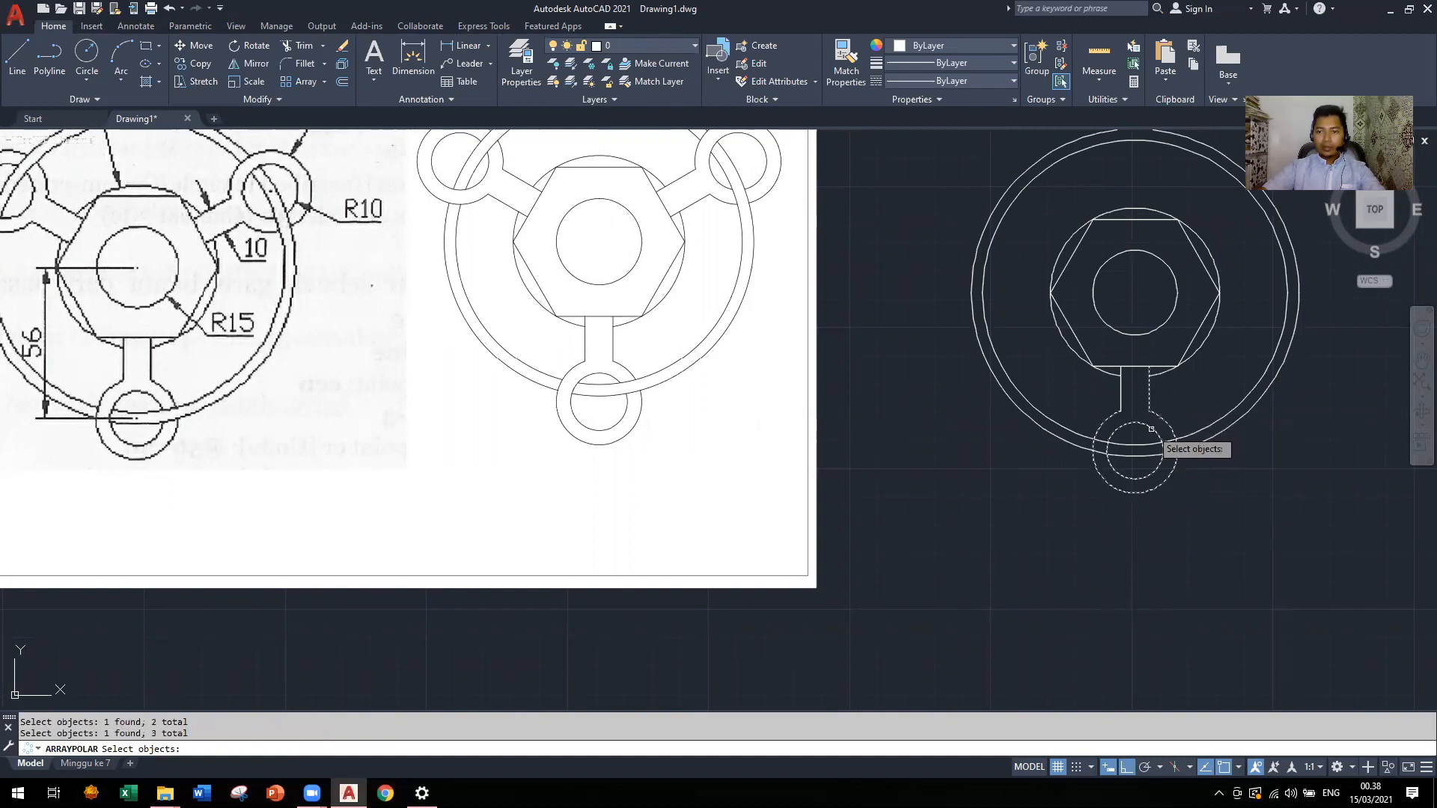
click(1121, 397)
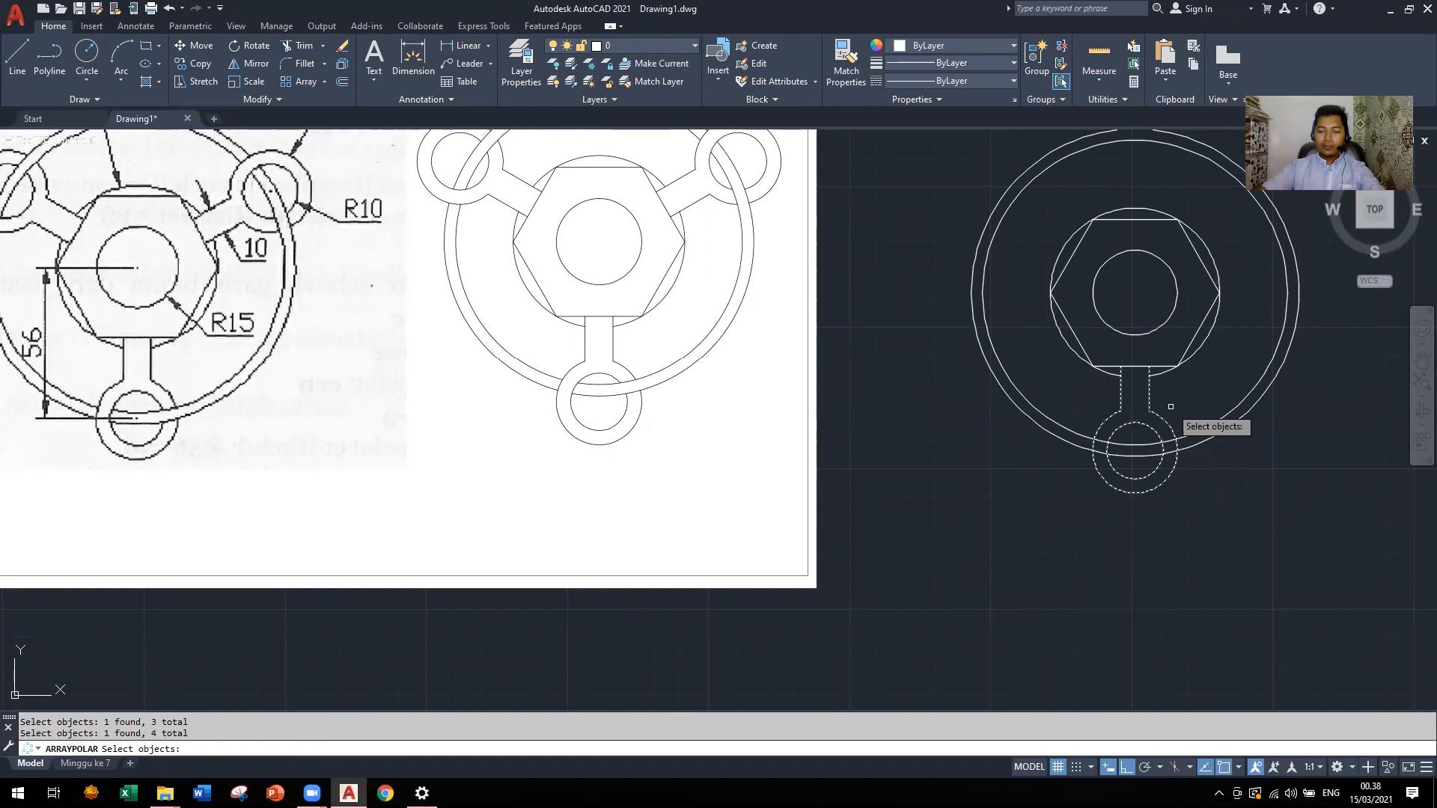
key(Return)
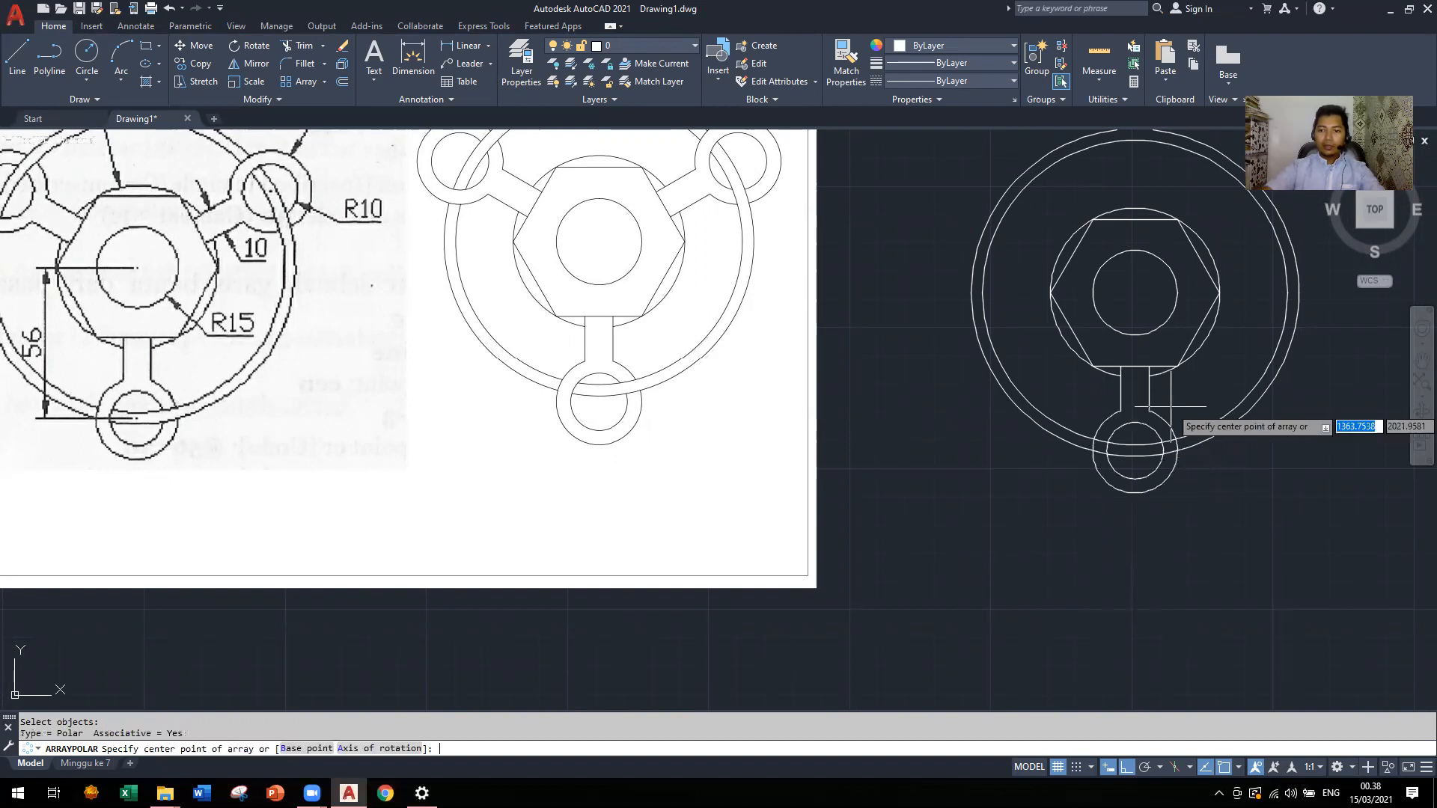
click(1135, 292)
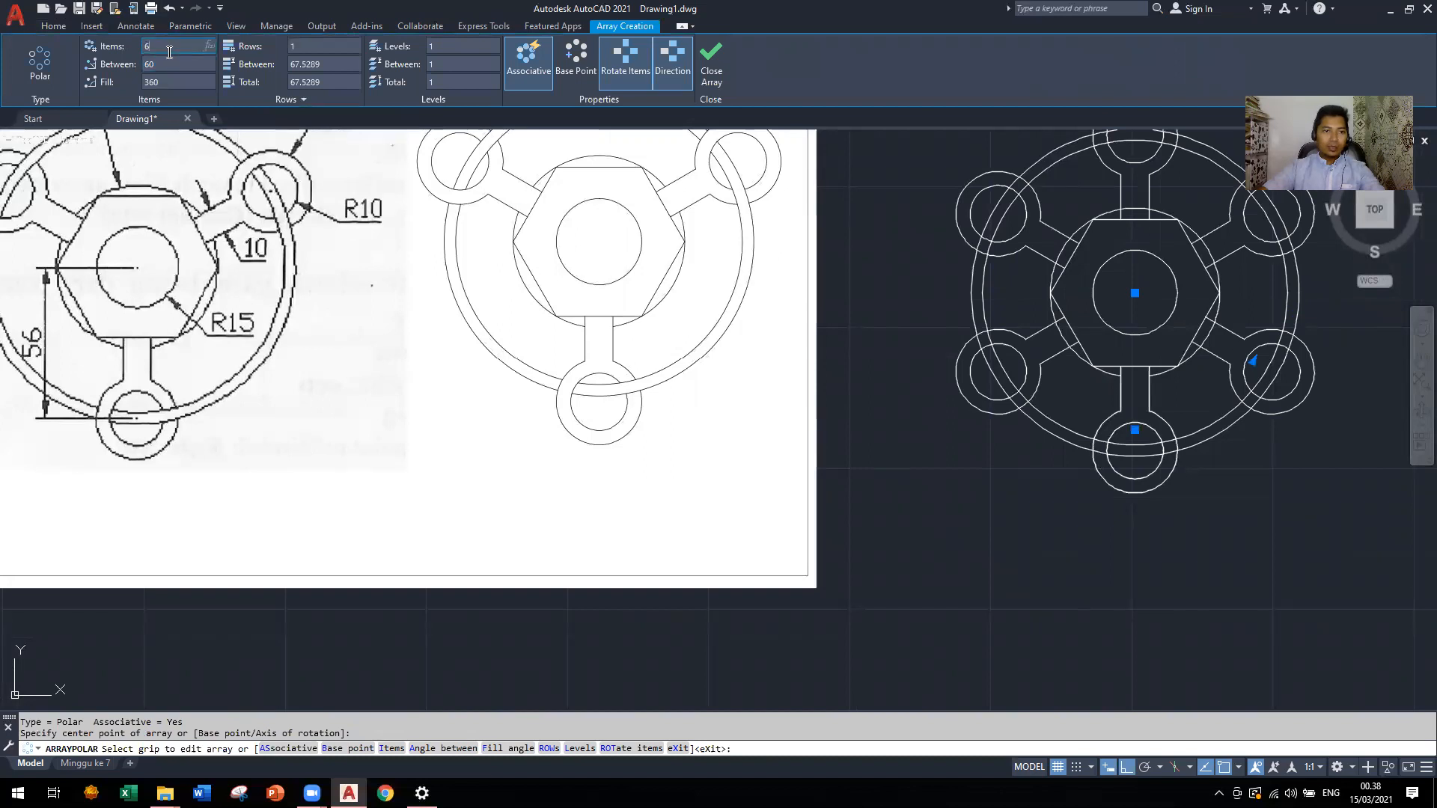
key(Return)
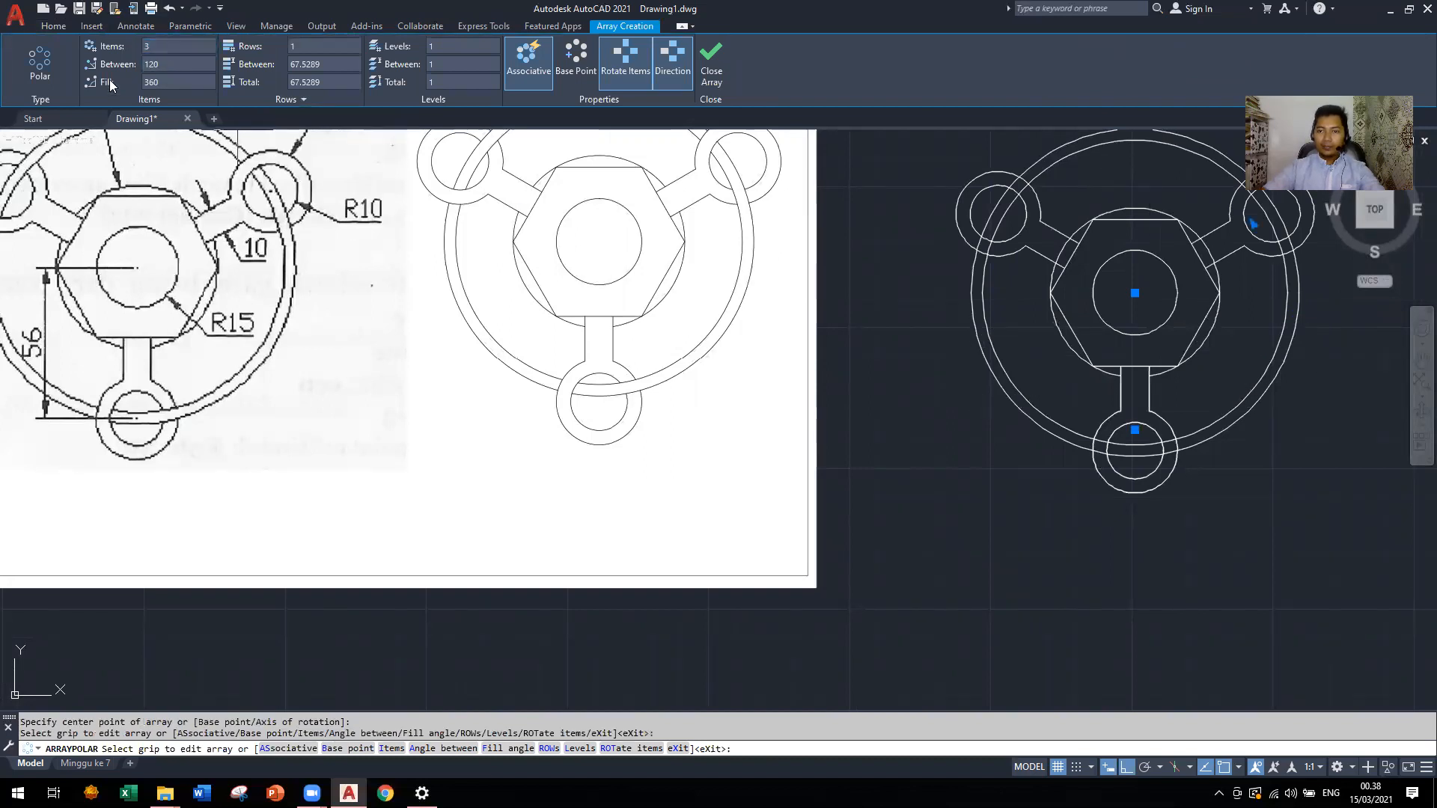
key(Escape)
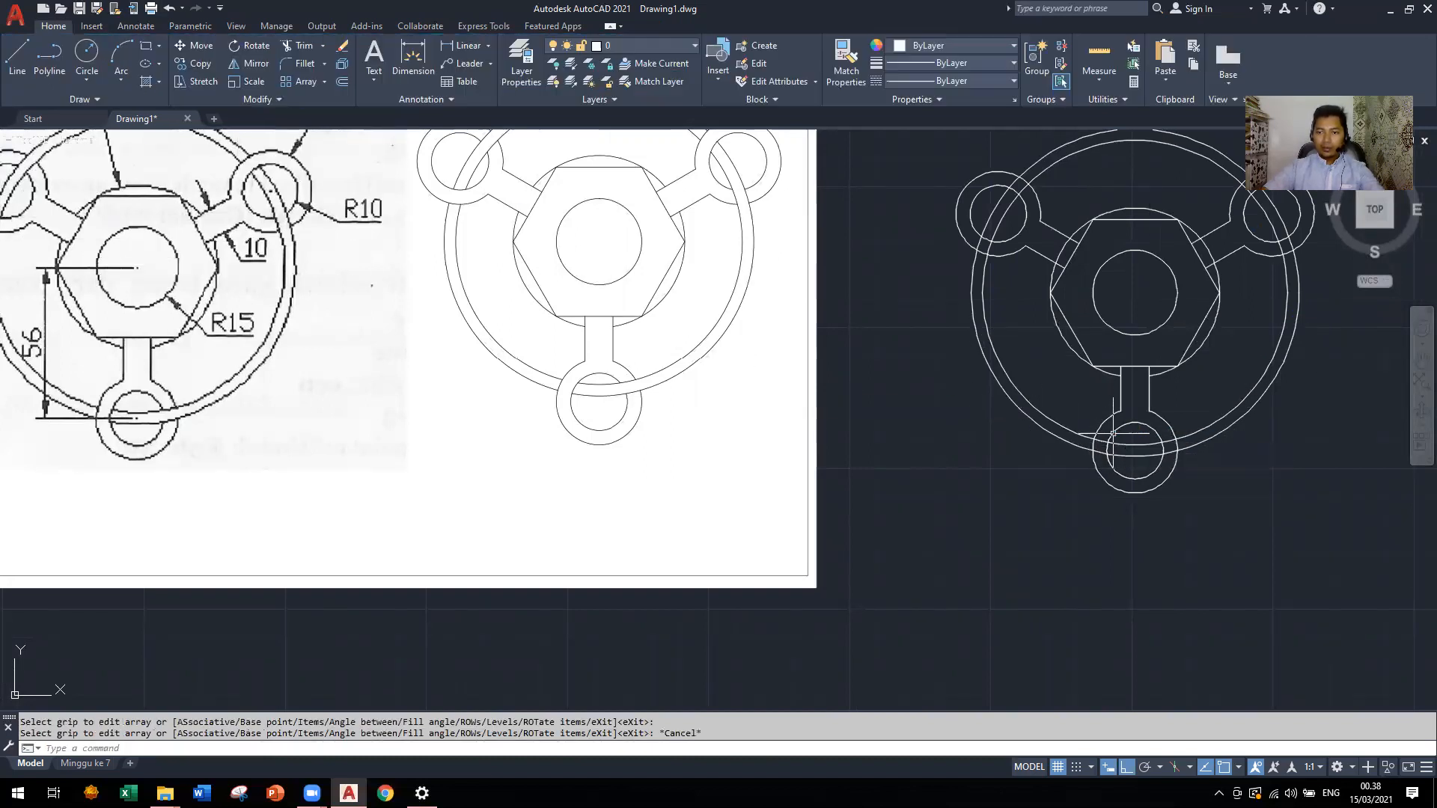
Try trimming the lobe array, then cancel since the array can't be cut
text(trim)
key(Return)
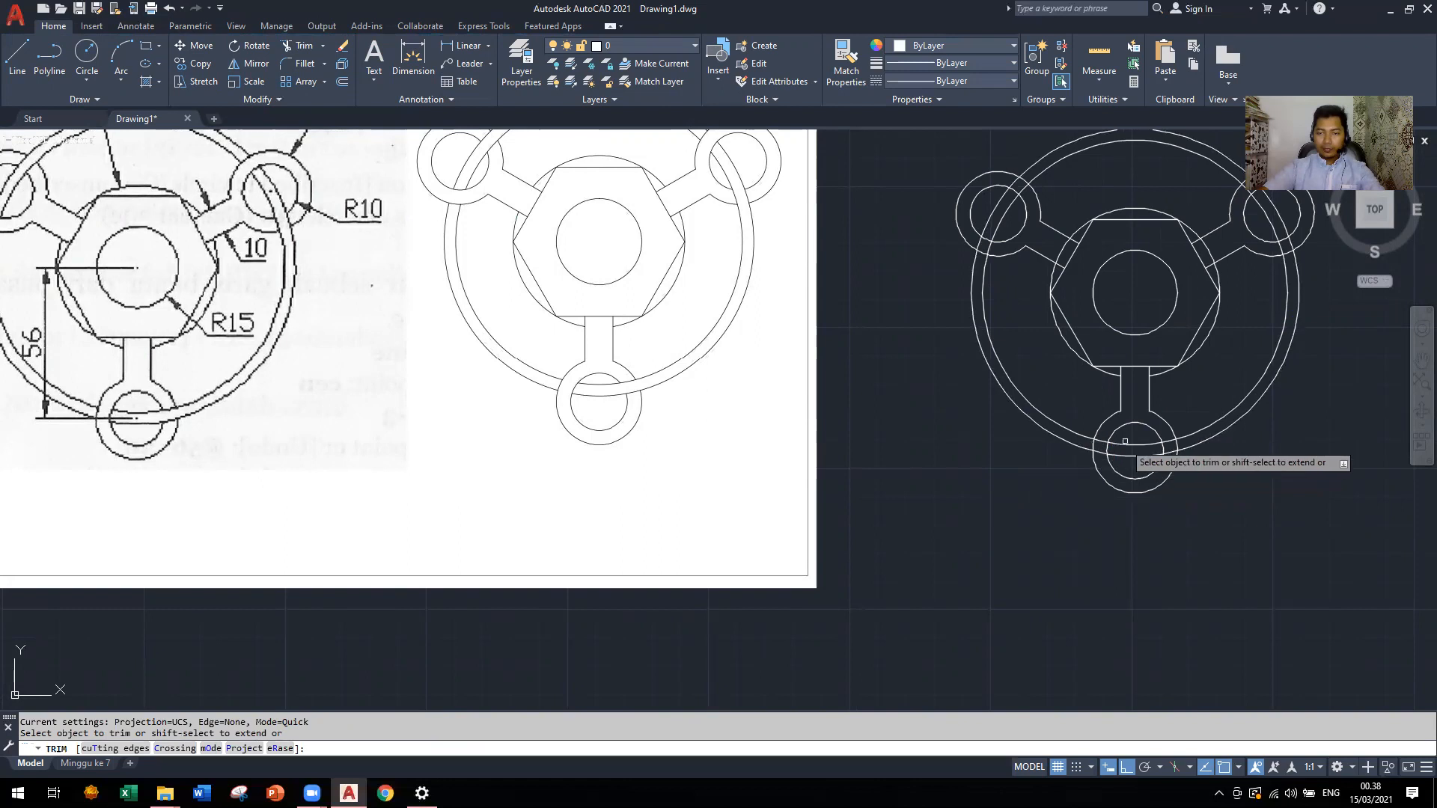
scroll(1100, 436, up, 4)
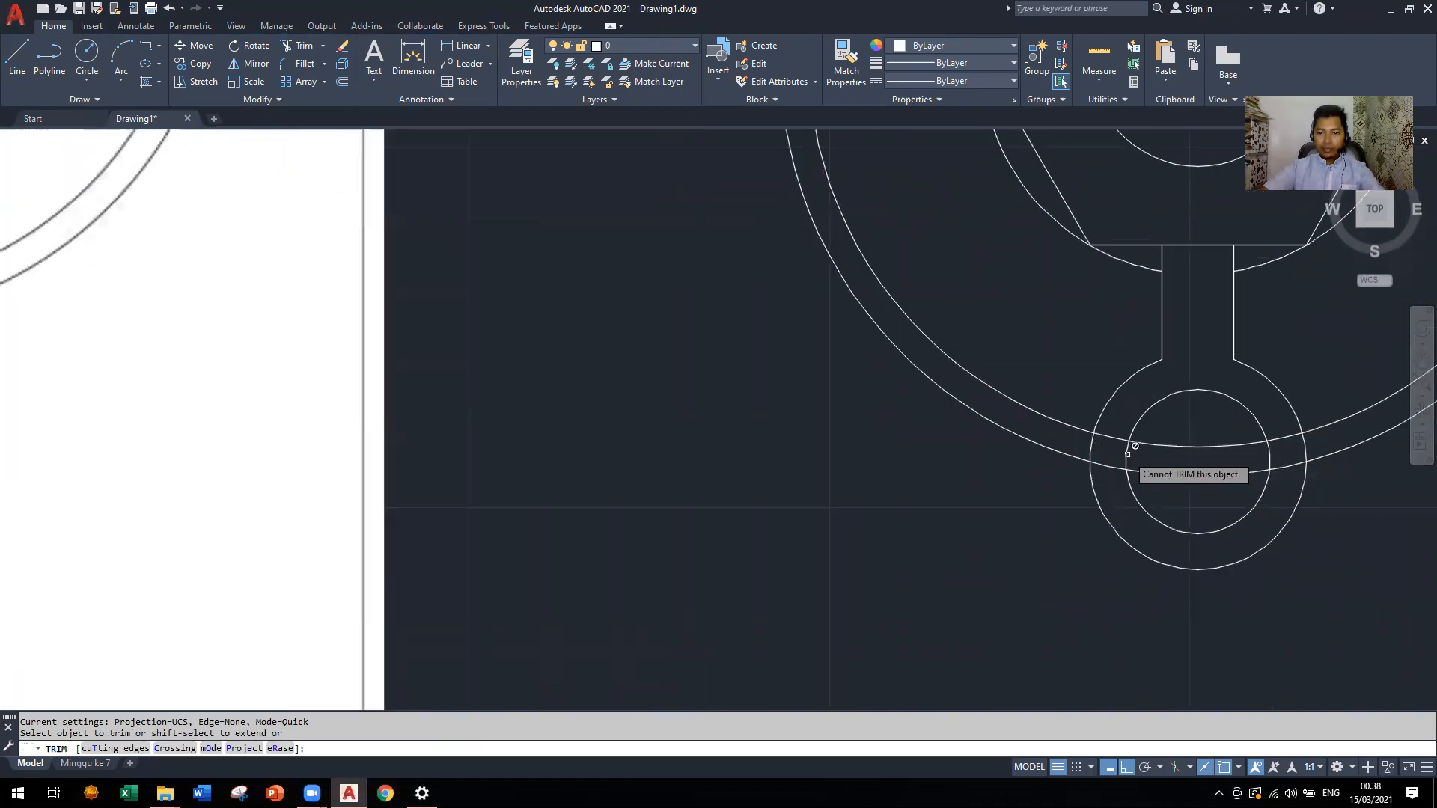
scroll(1123, 457, down, 6)
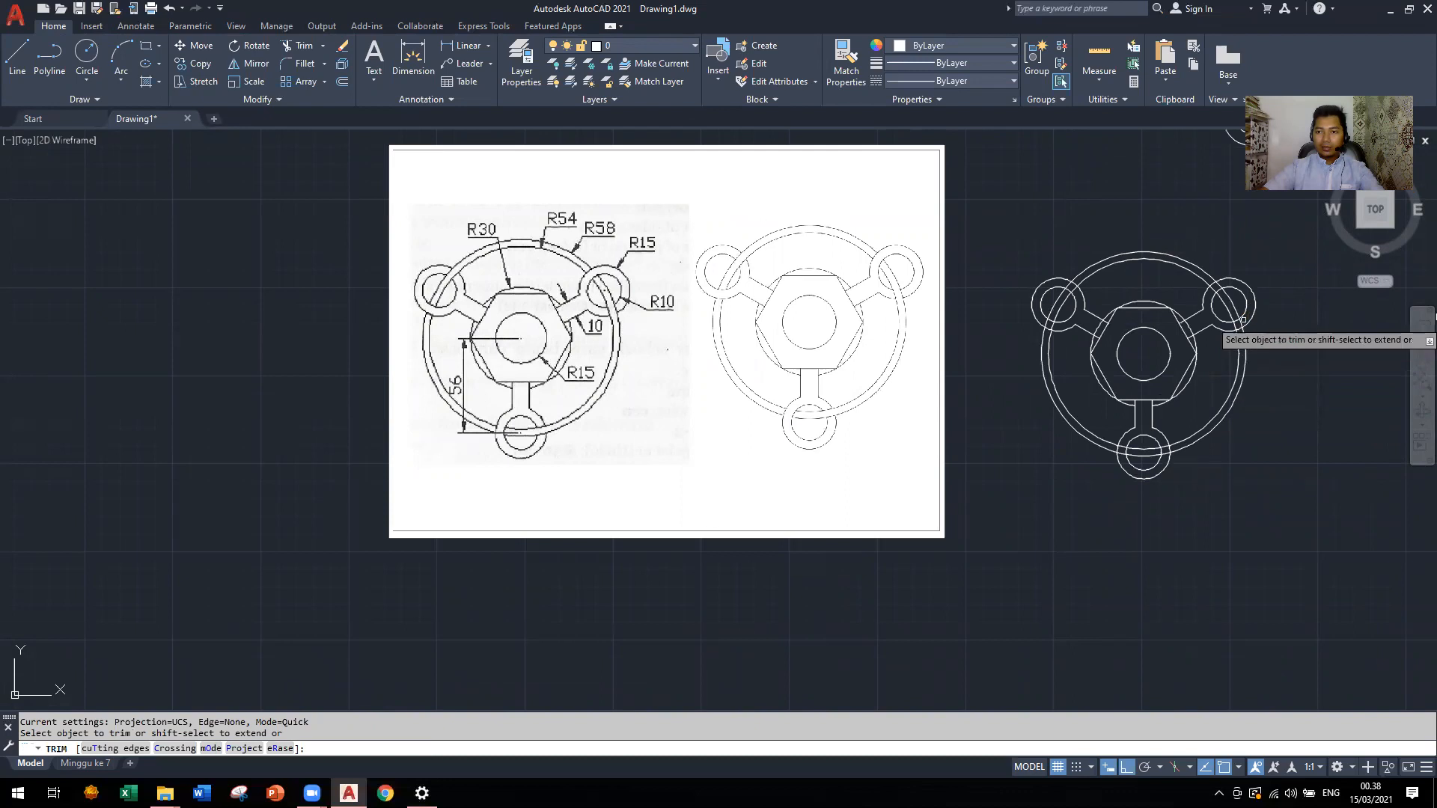
key(Escape)
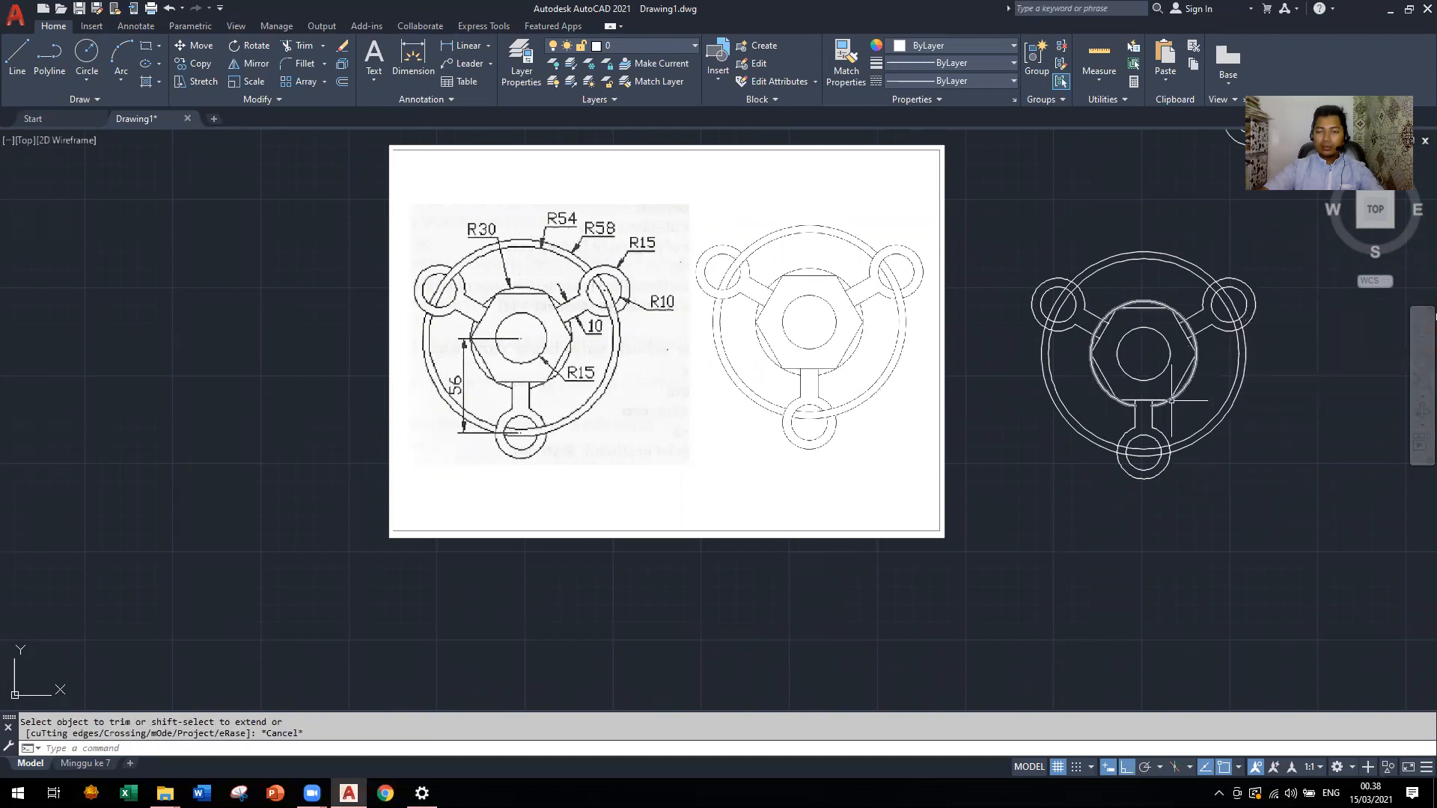
Select the lobe array and attempt SUBTRACT on it, then deselect
click(1155, 428)
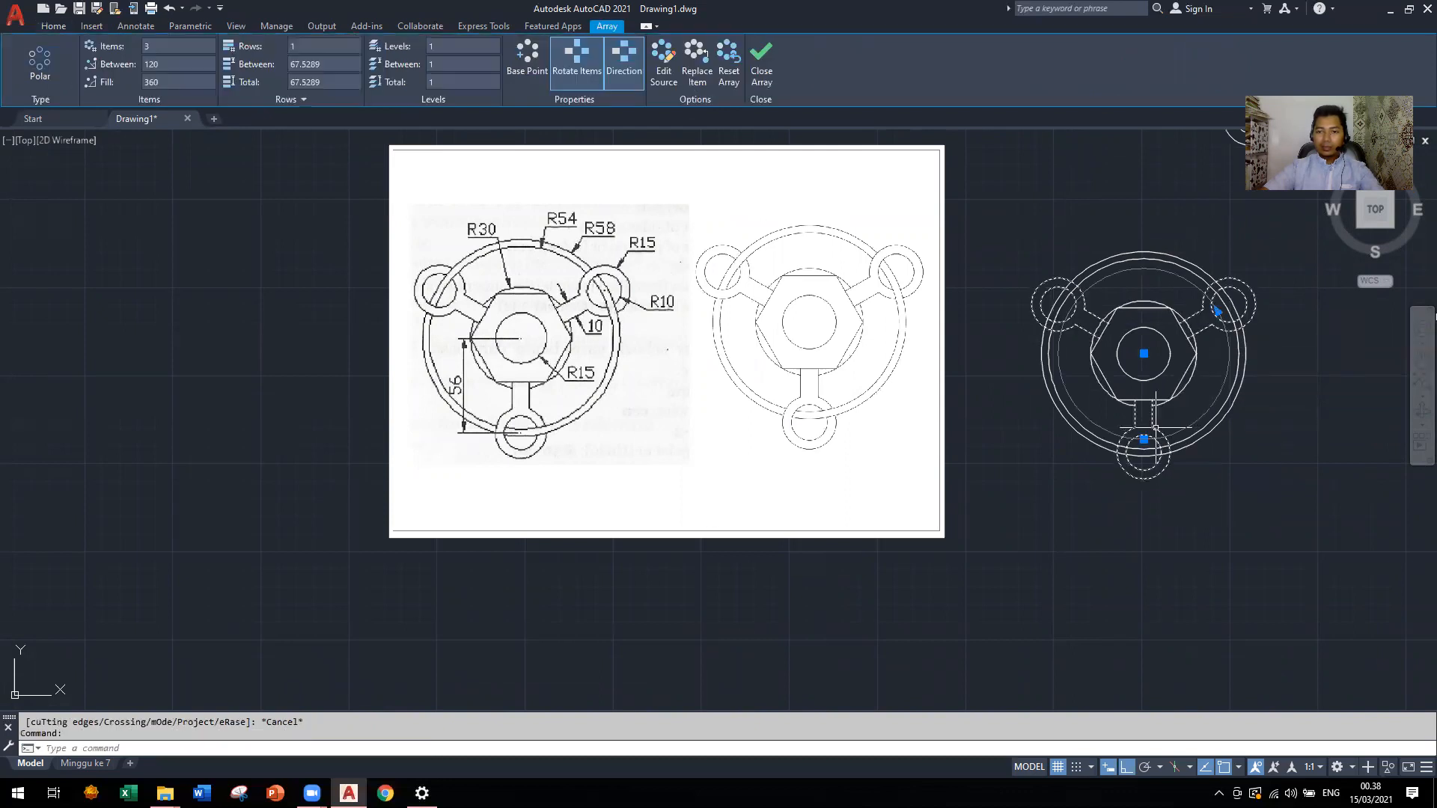
scroll(1155, 428, up, 2)
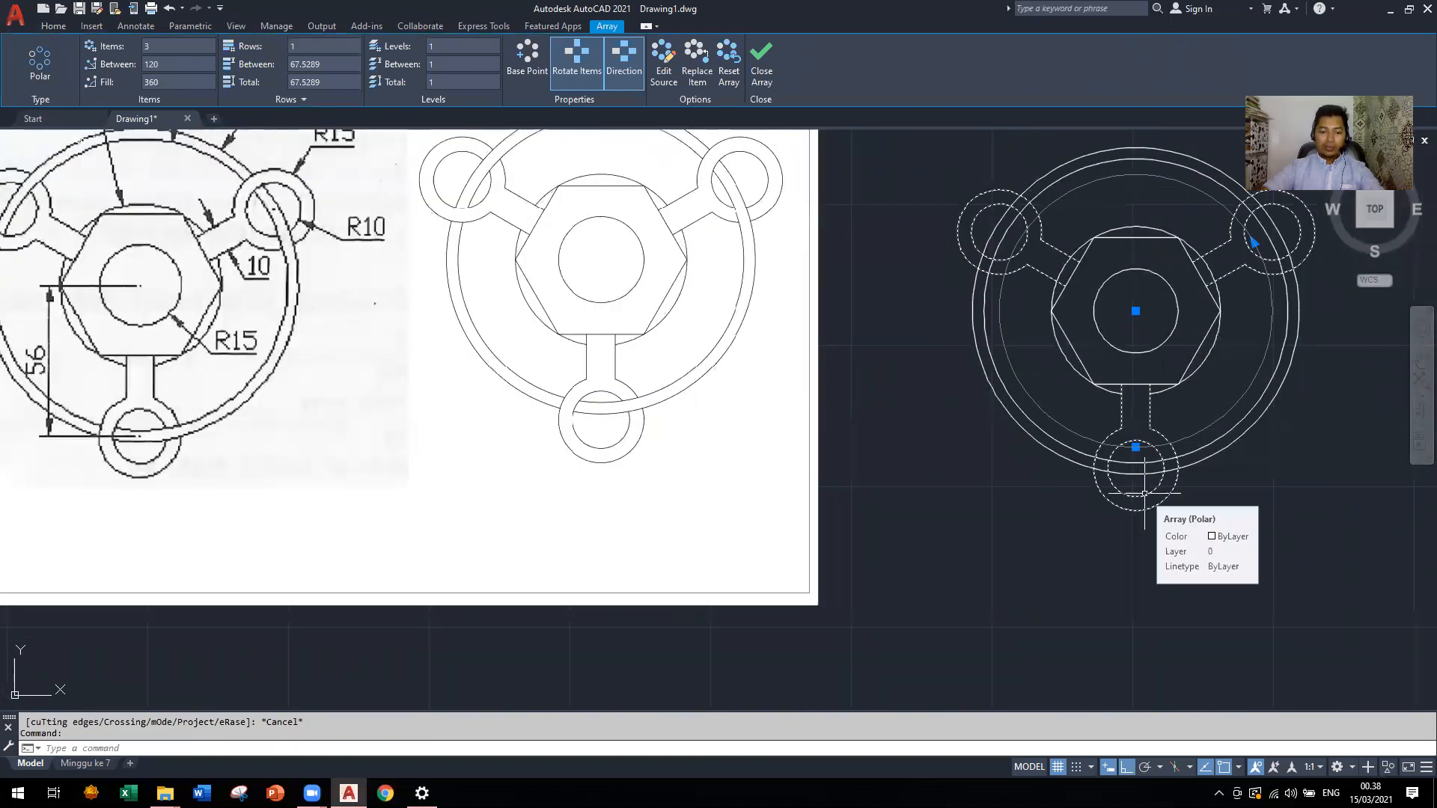
text(s)
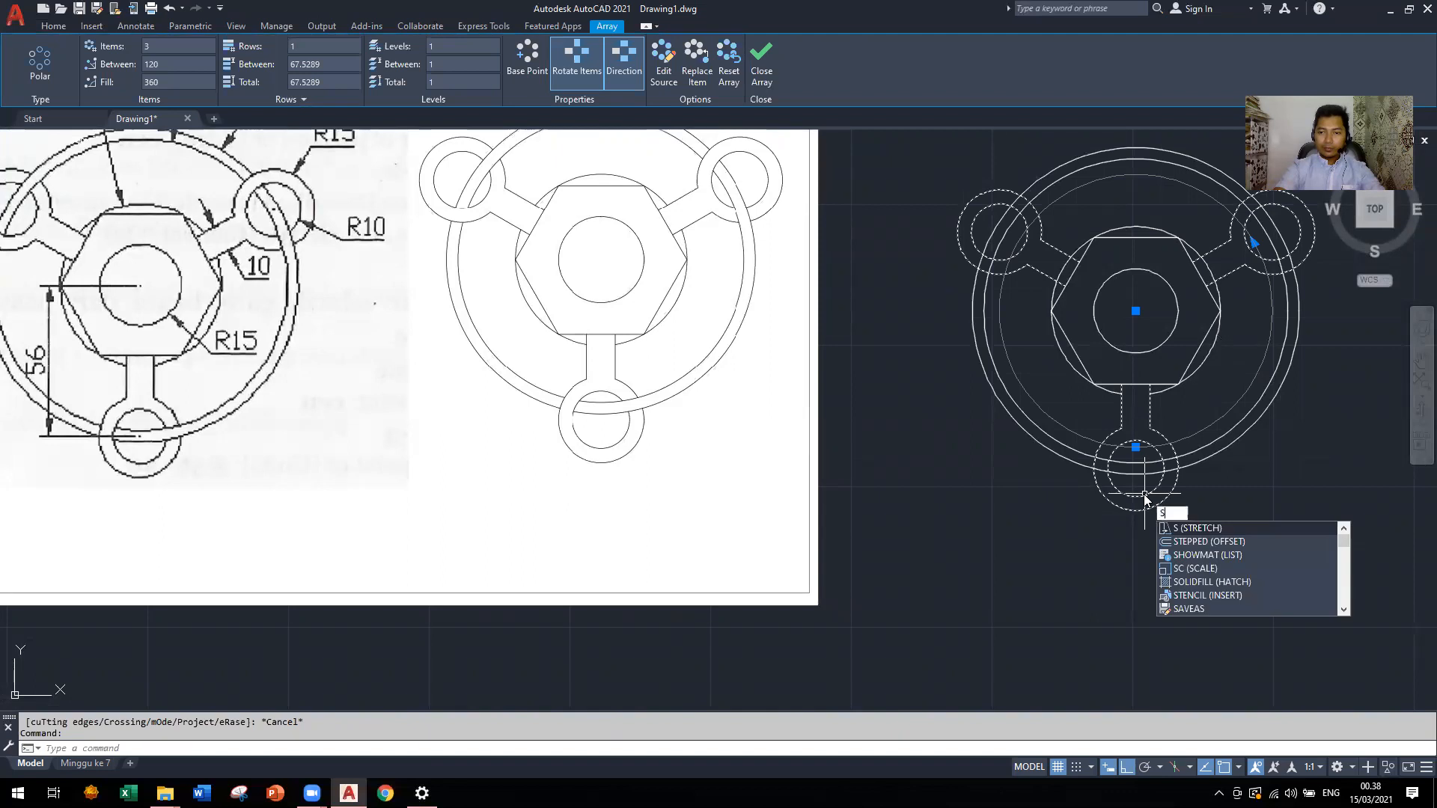
text(u)
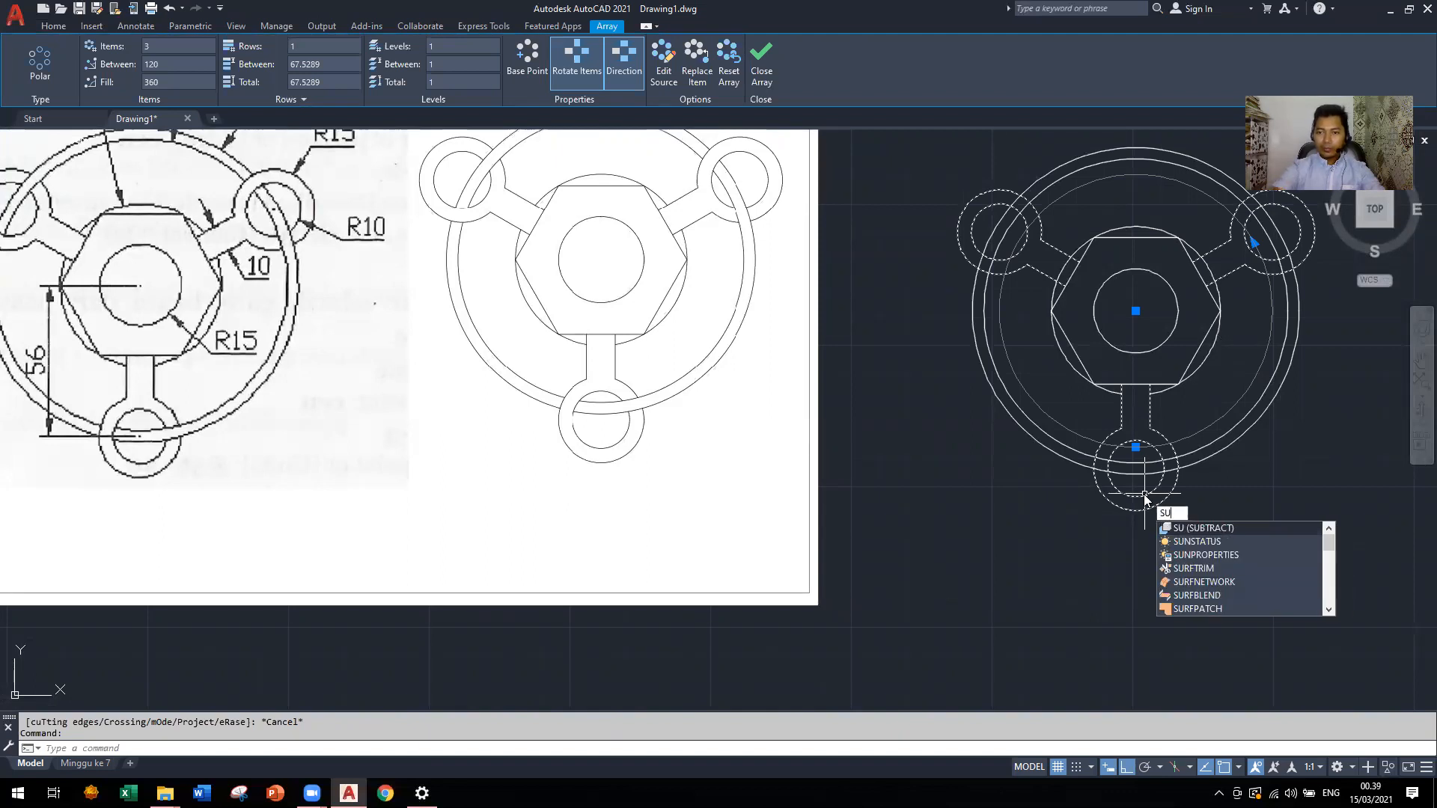
key(Escape)
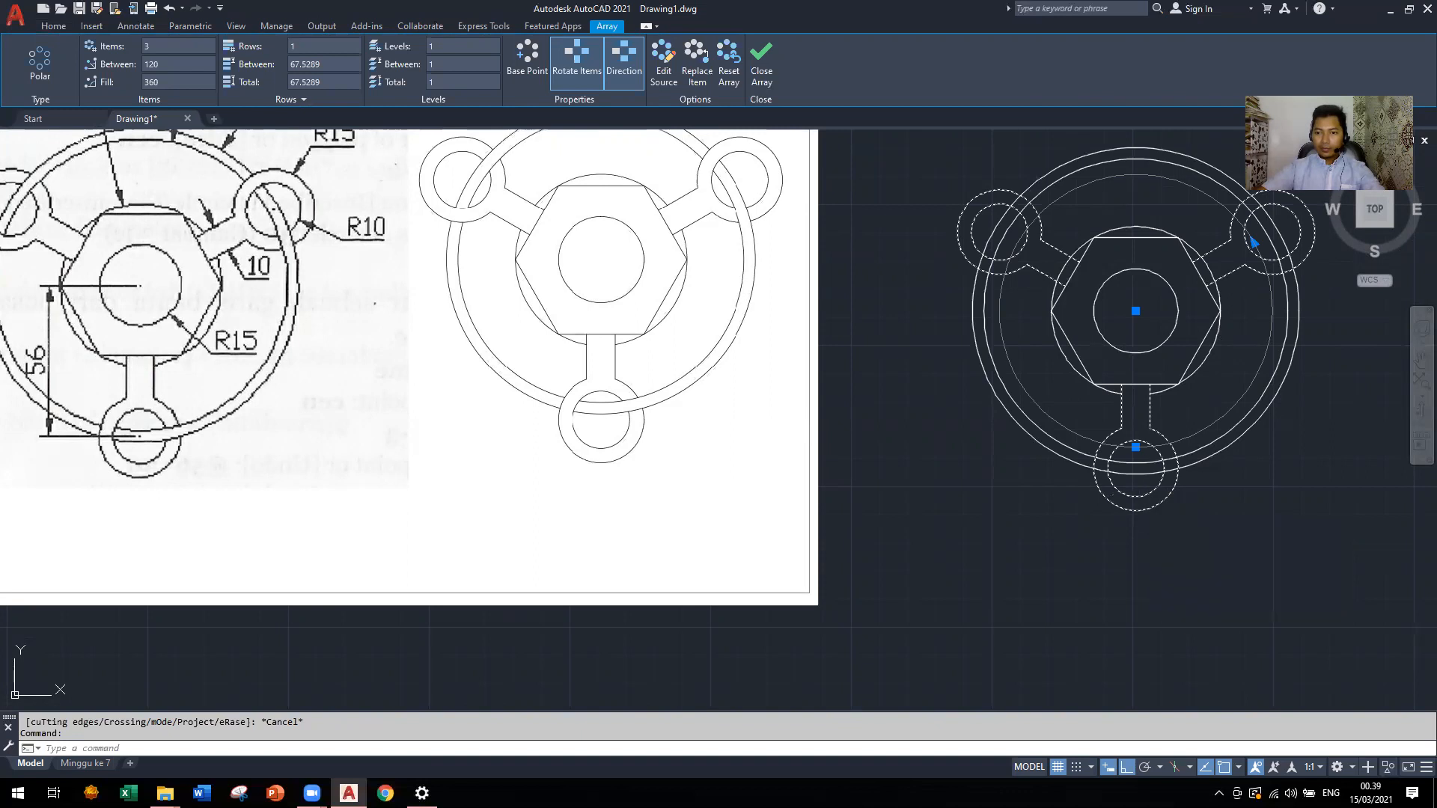
text(su)
key(Return)
click(1141, 443)
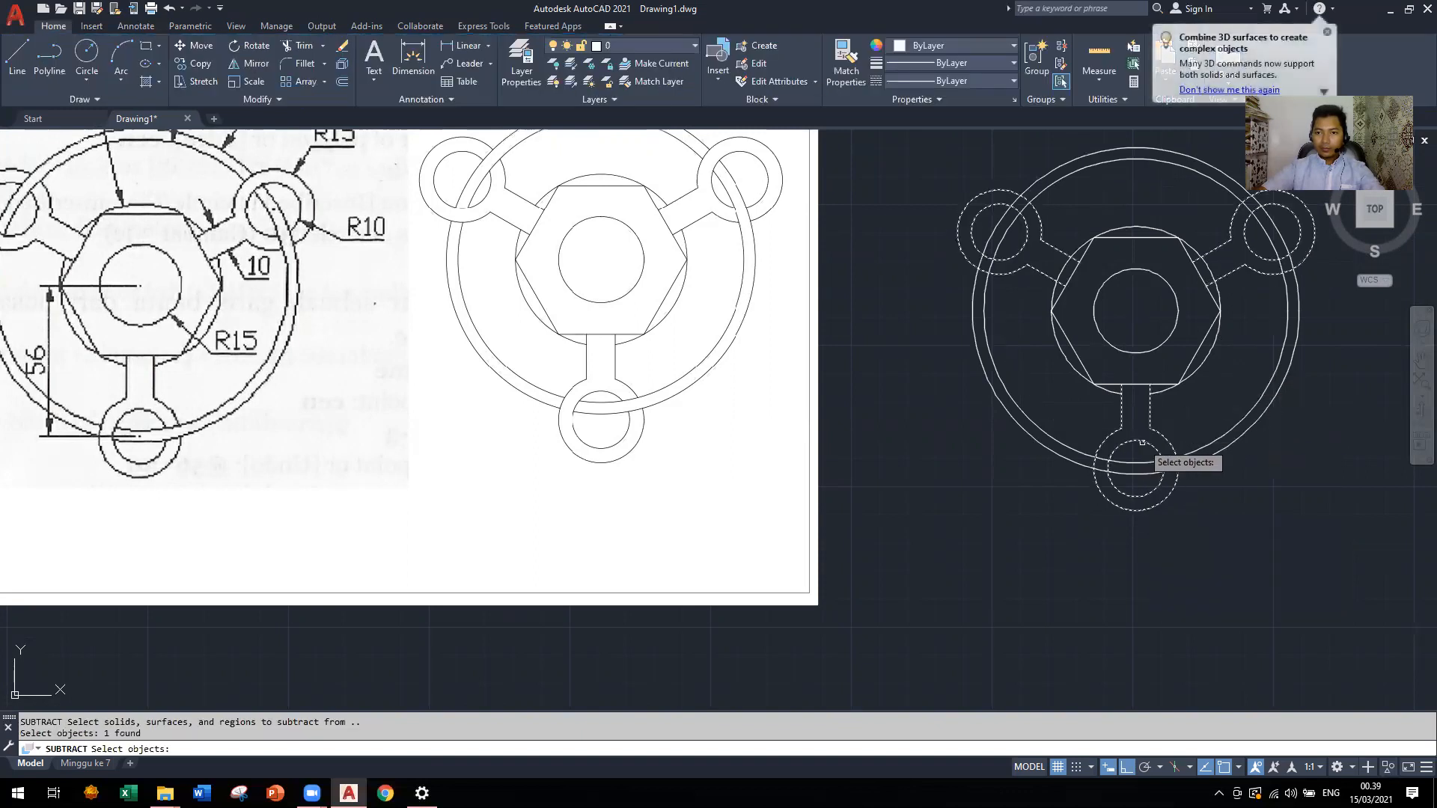
key(Return)
key(Return)
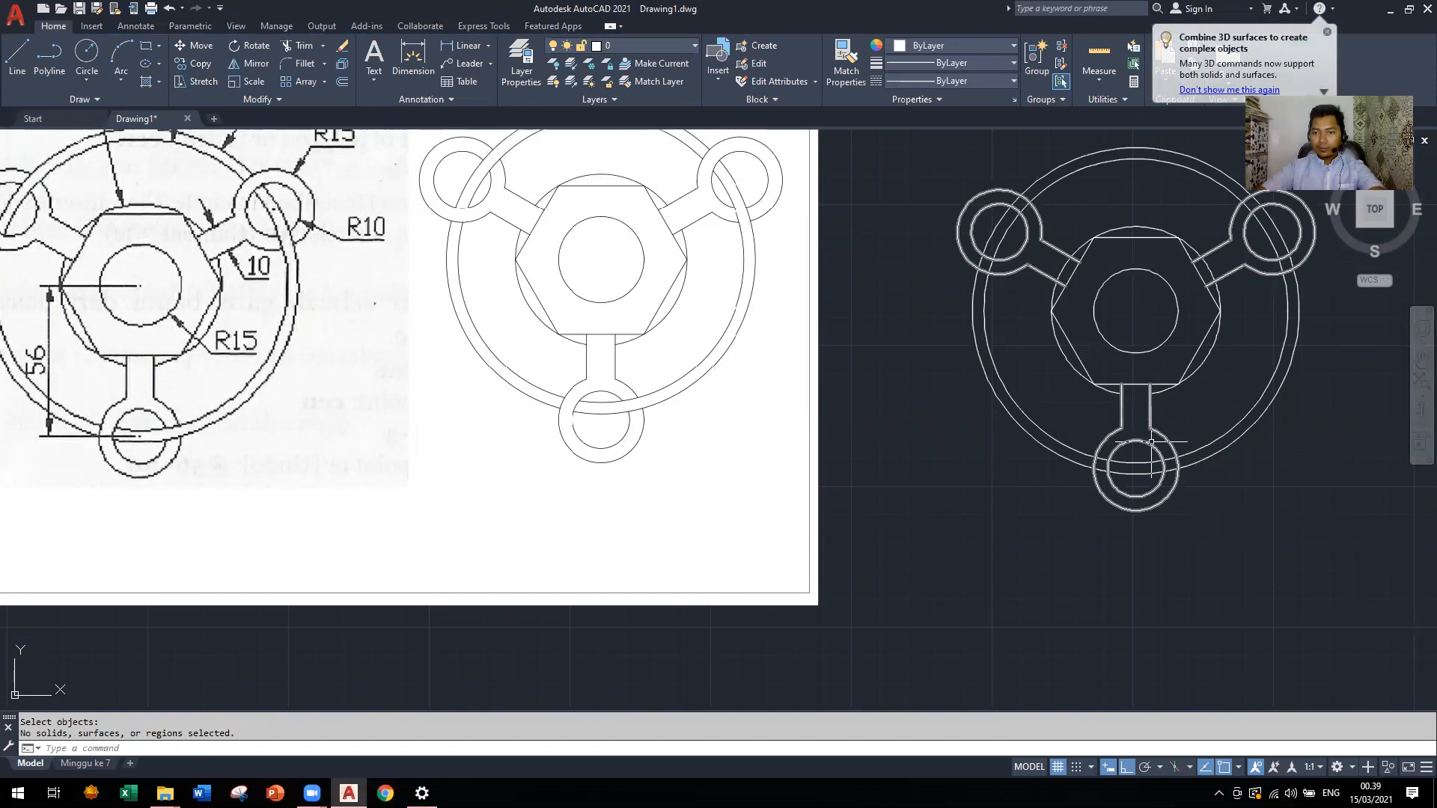
click(1150, 443)
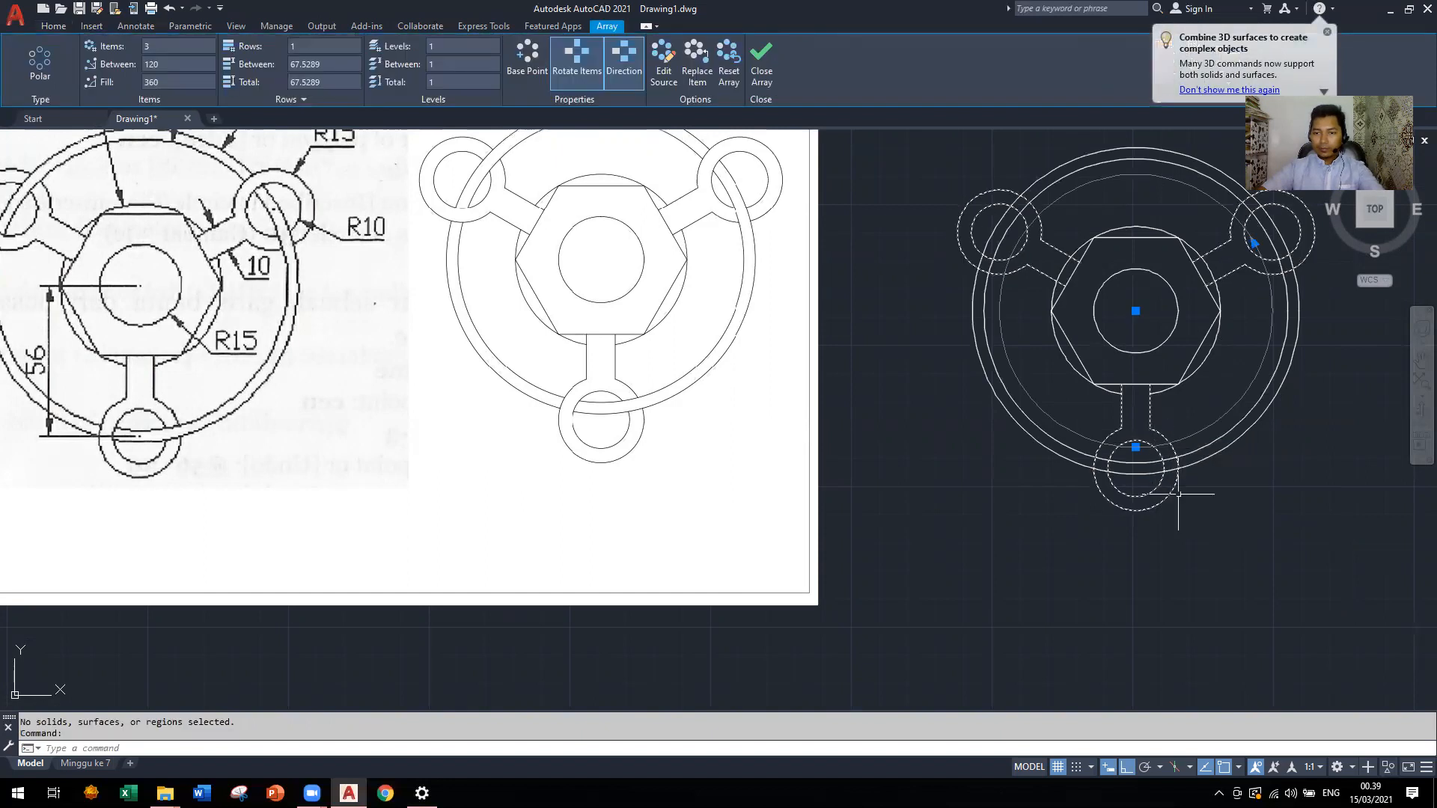
scroll(1178, 494, up, 5)
key(Escape)
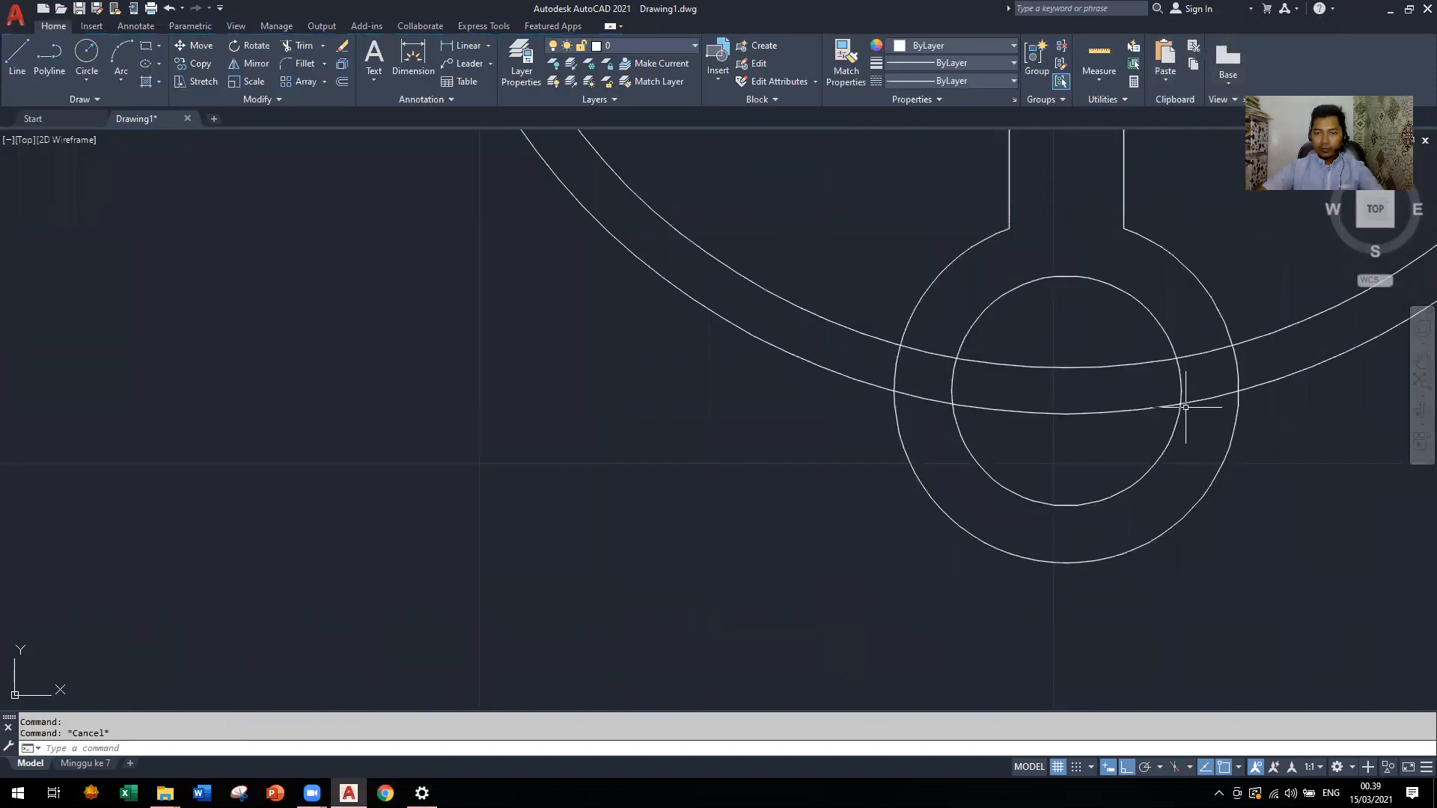
scroll(1186, 407, down, 6)
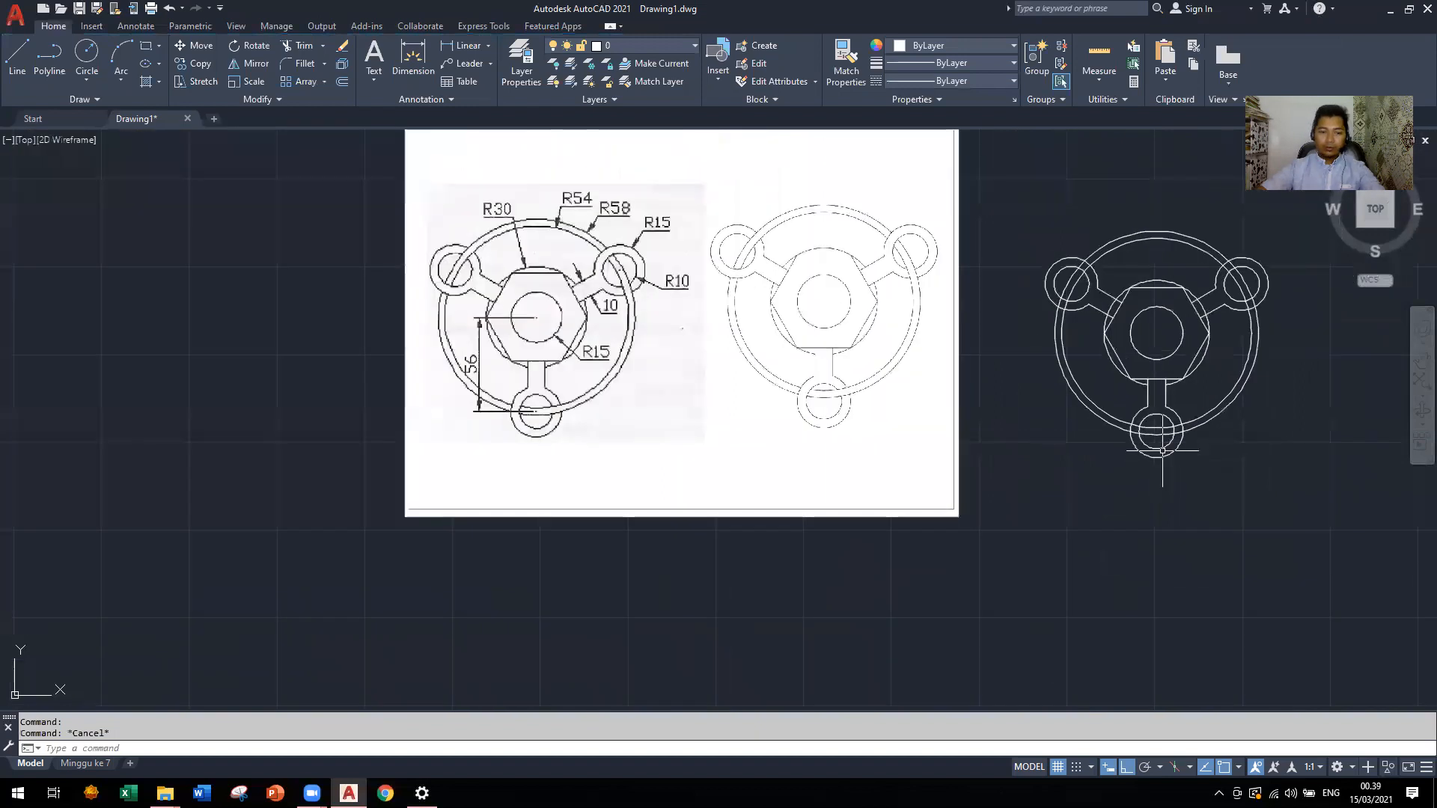
Explode the polar lobe array into separate objects
text(x)
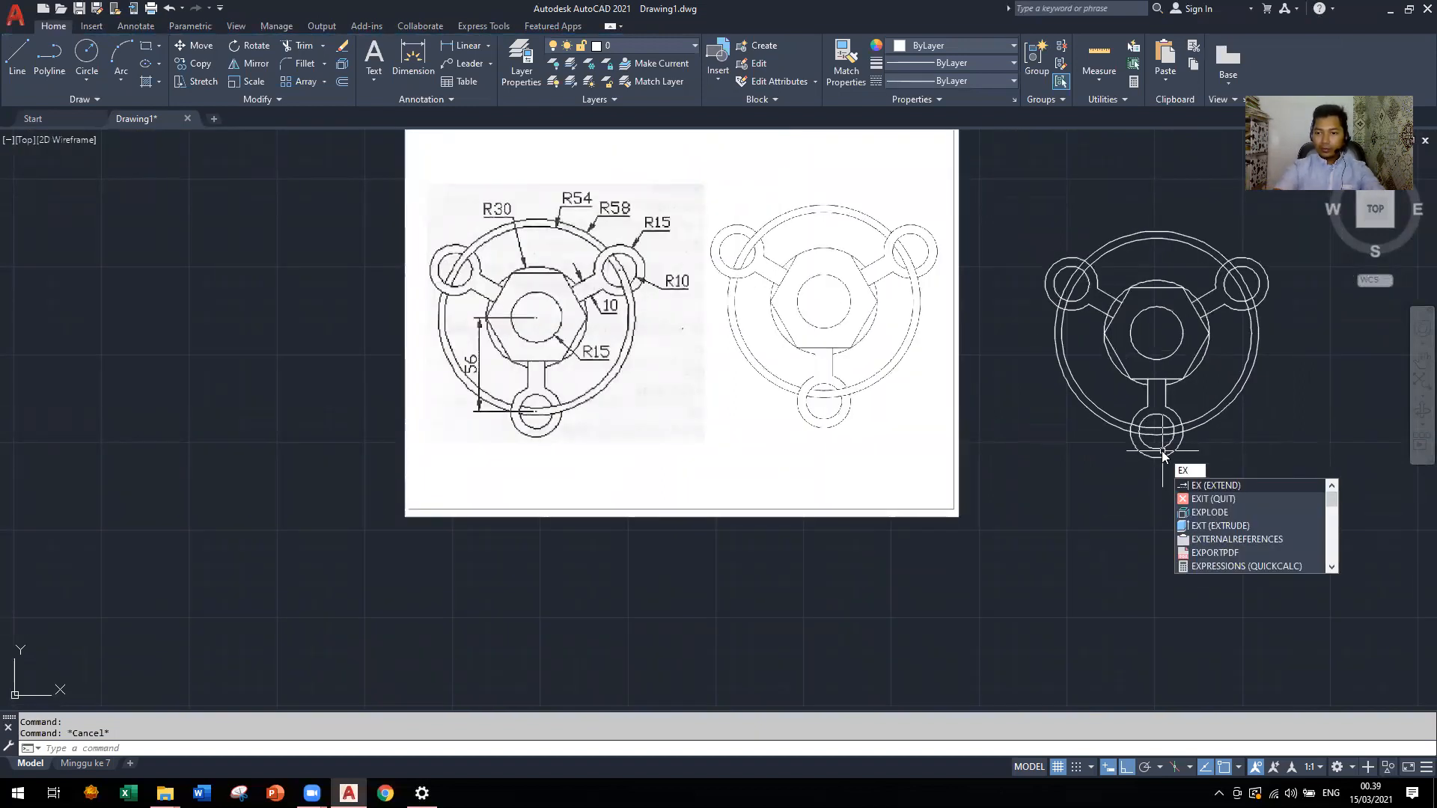
click(1205, 512)
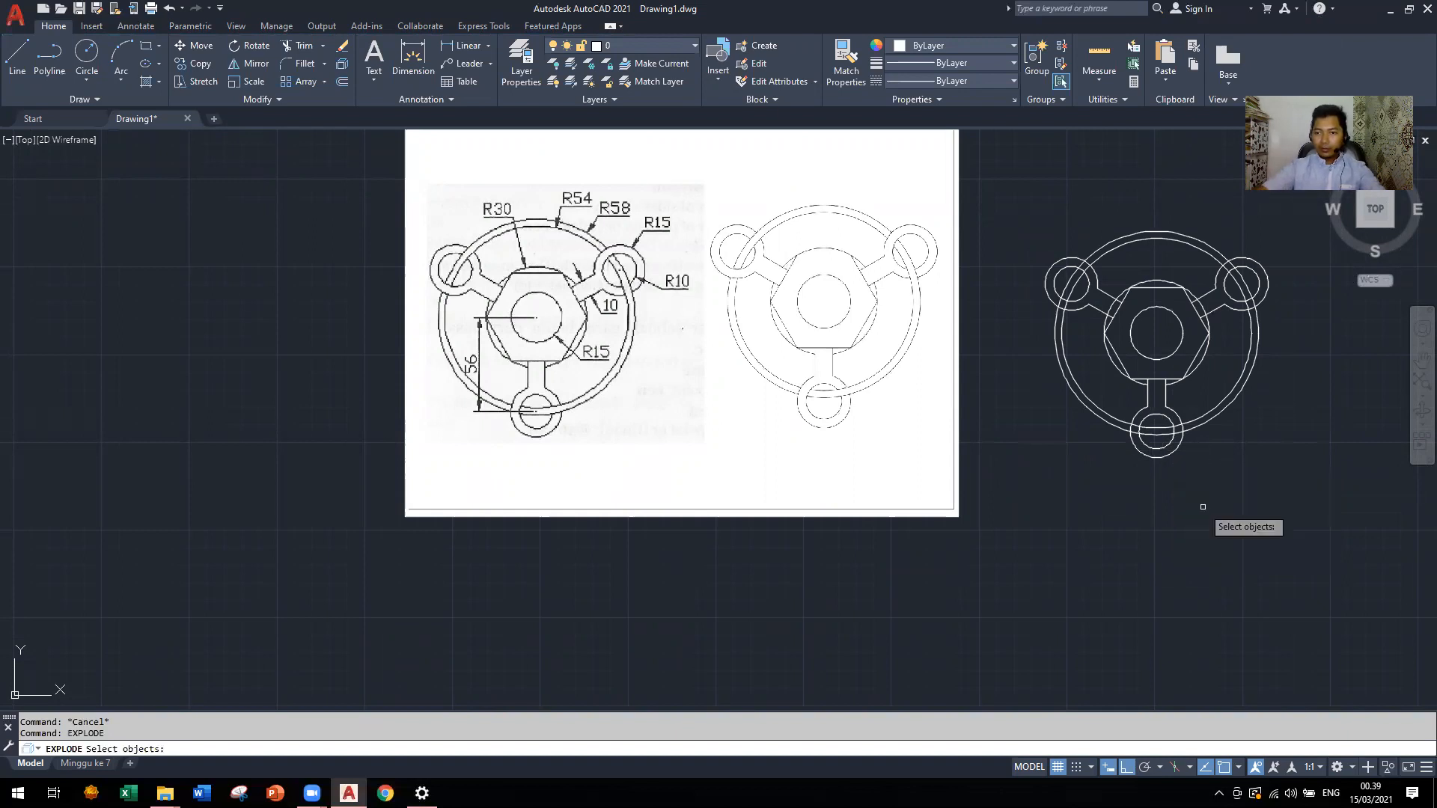
click(1163, 447)
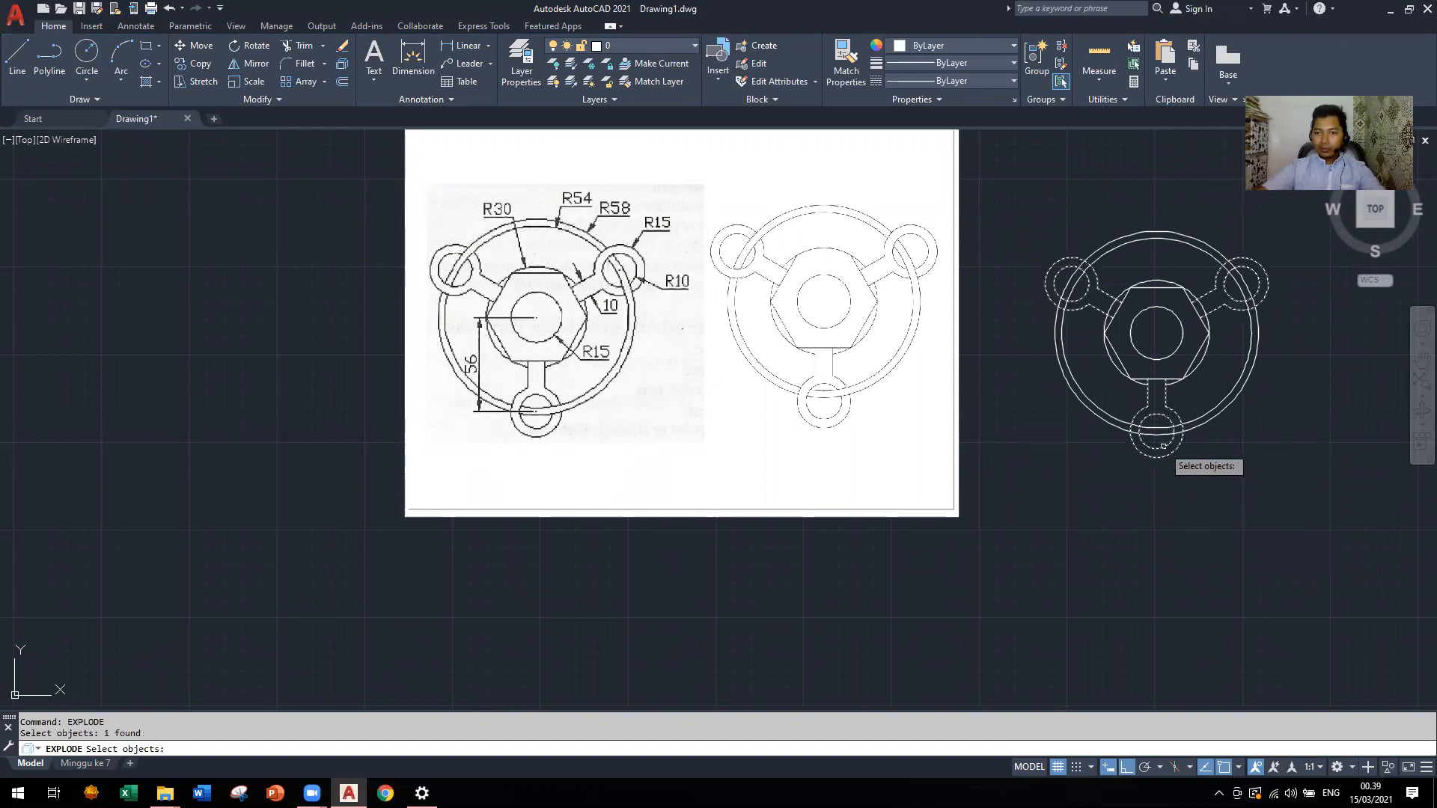
key(Return)
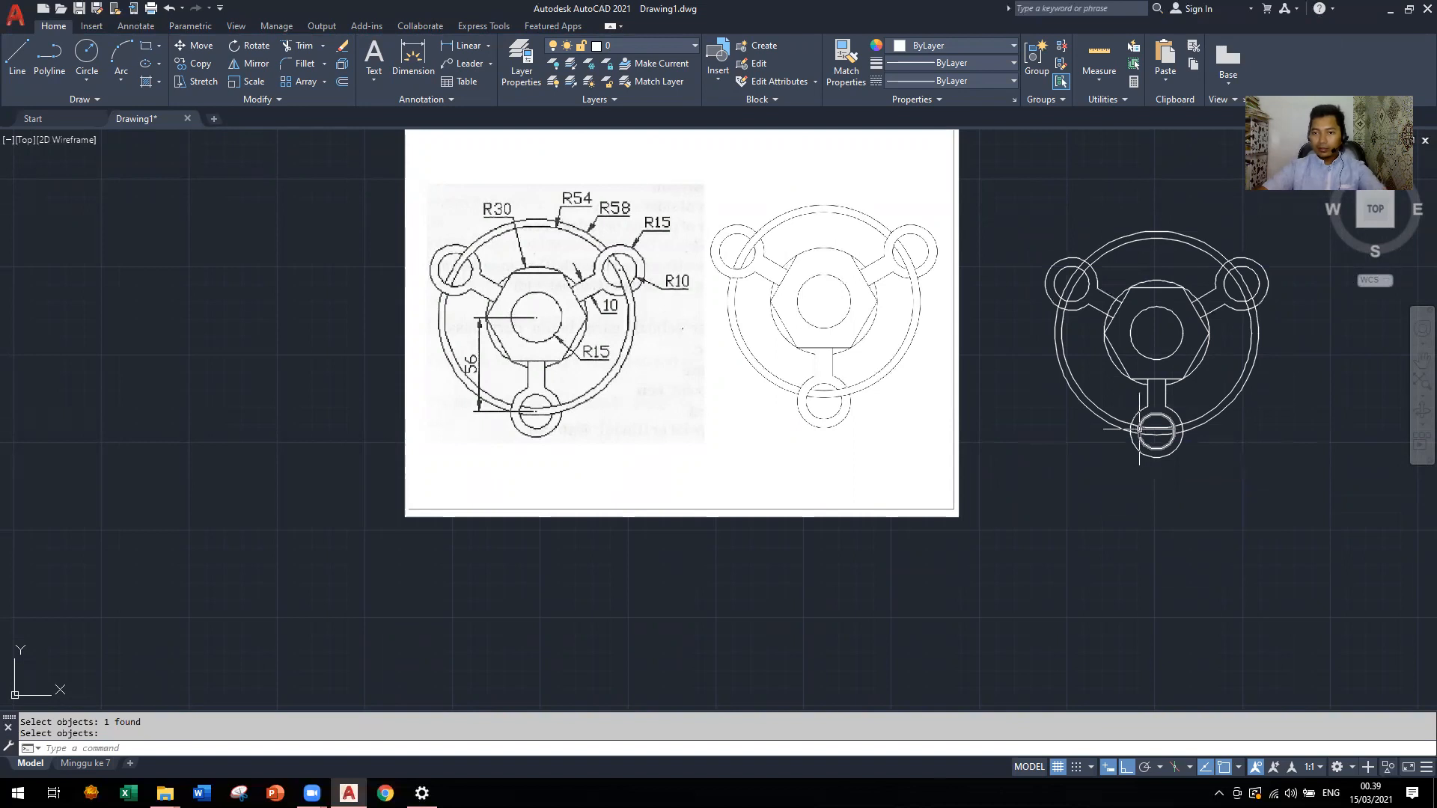
scroll(1138, 429, up, 2)
scroll(1122, 426, up, 2)
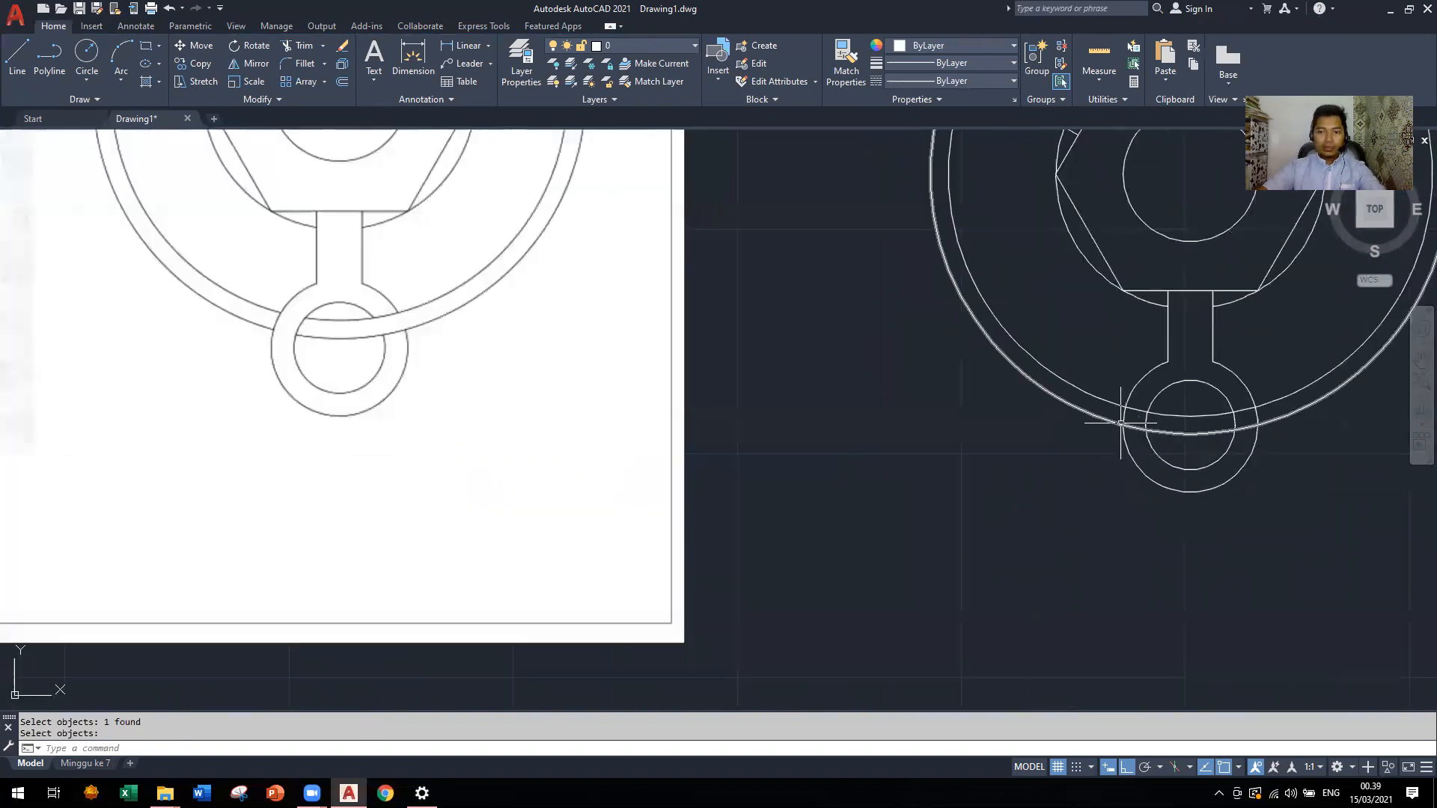
Trim the ring arc inside the bottom lobe
text(trim)
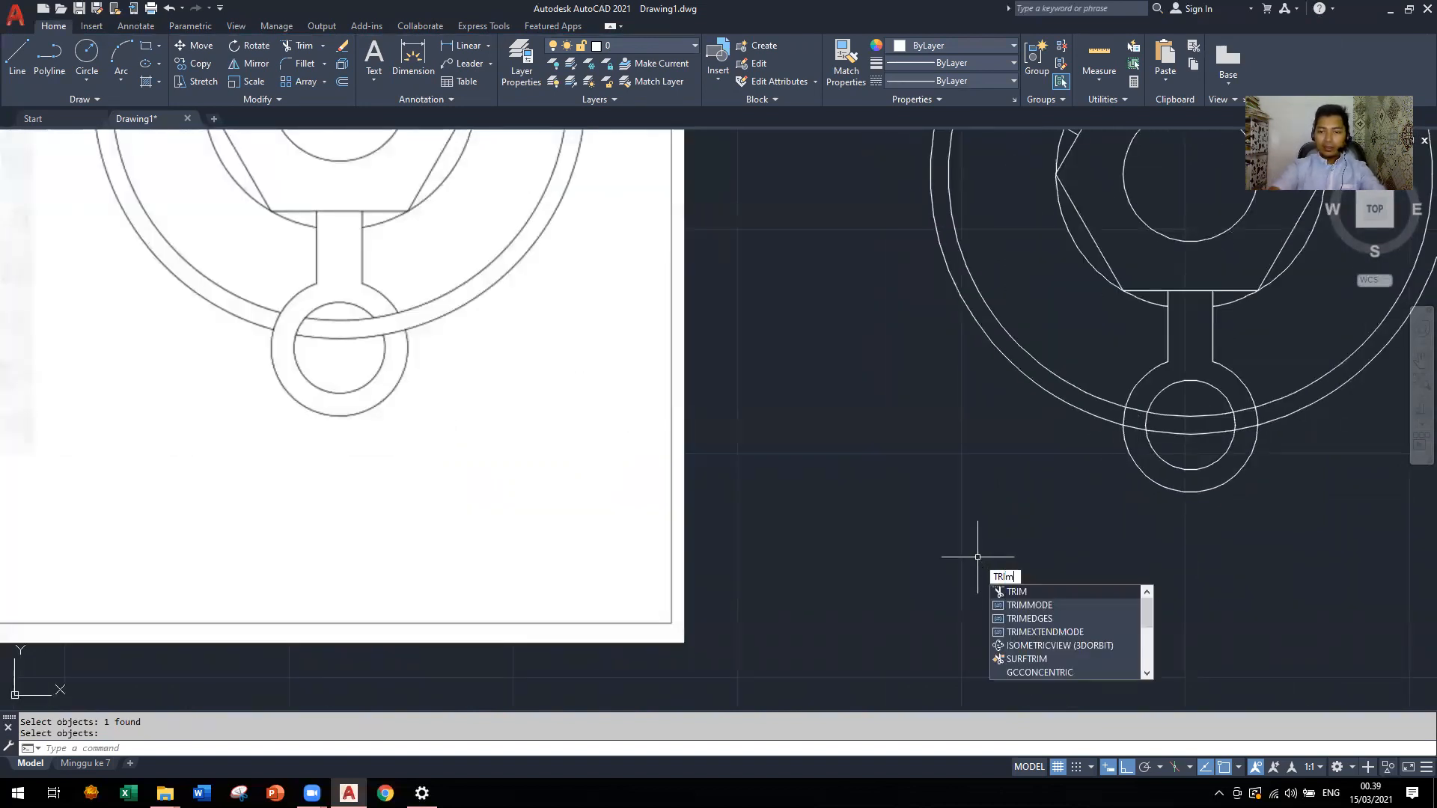
key(Return)
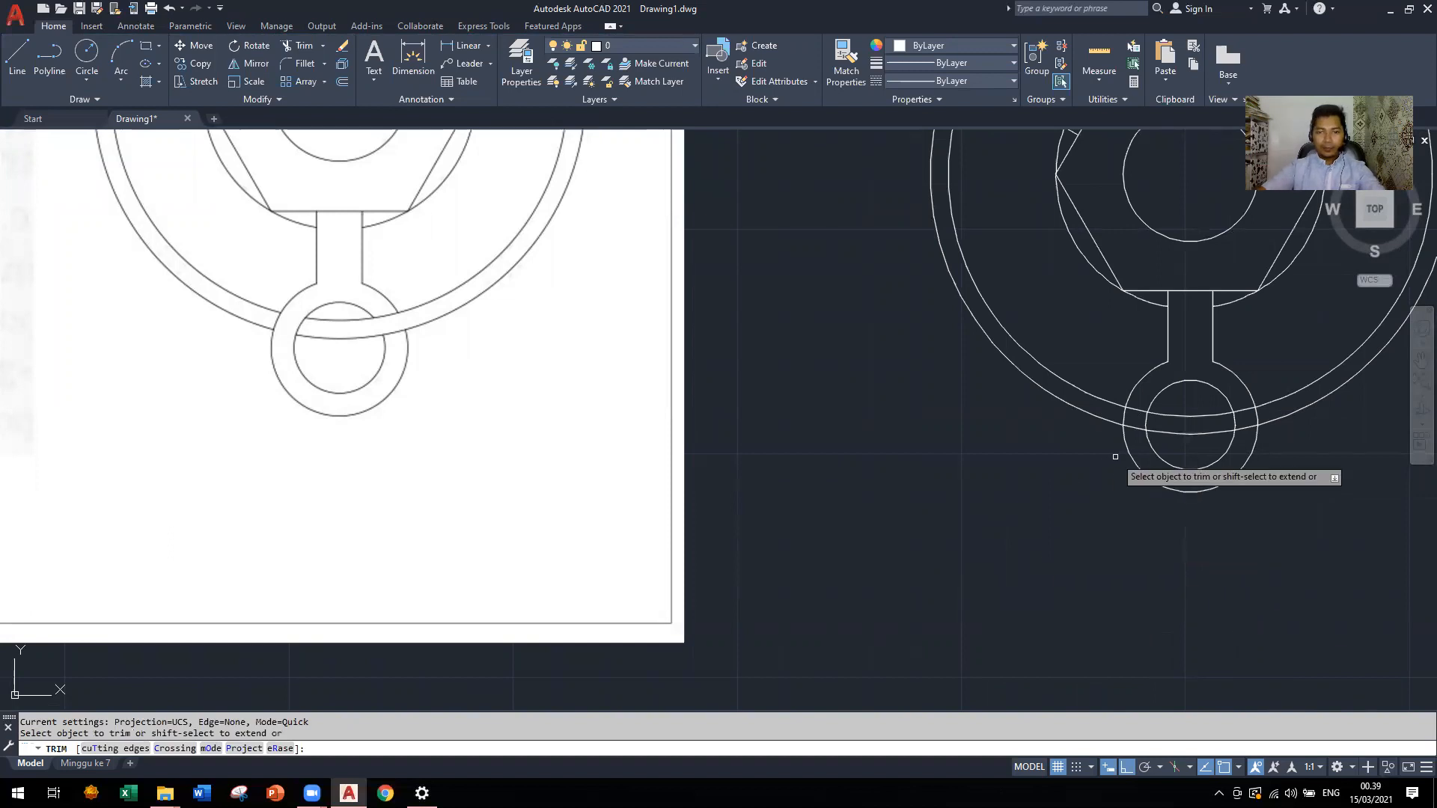
click(1138, 409)
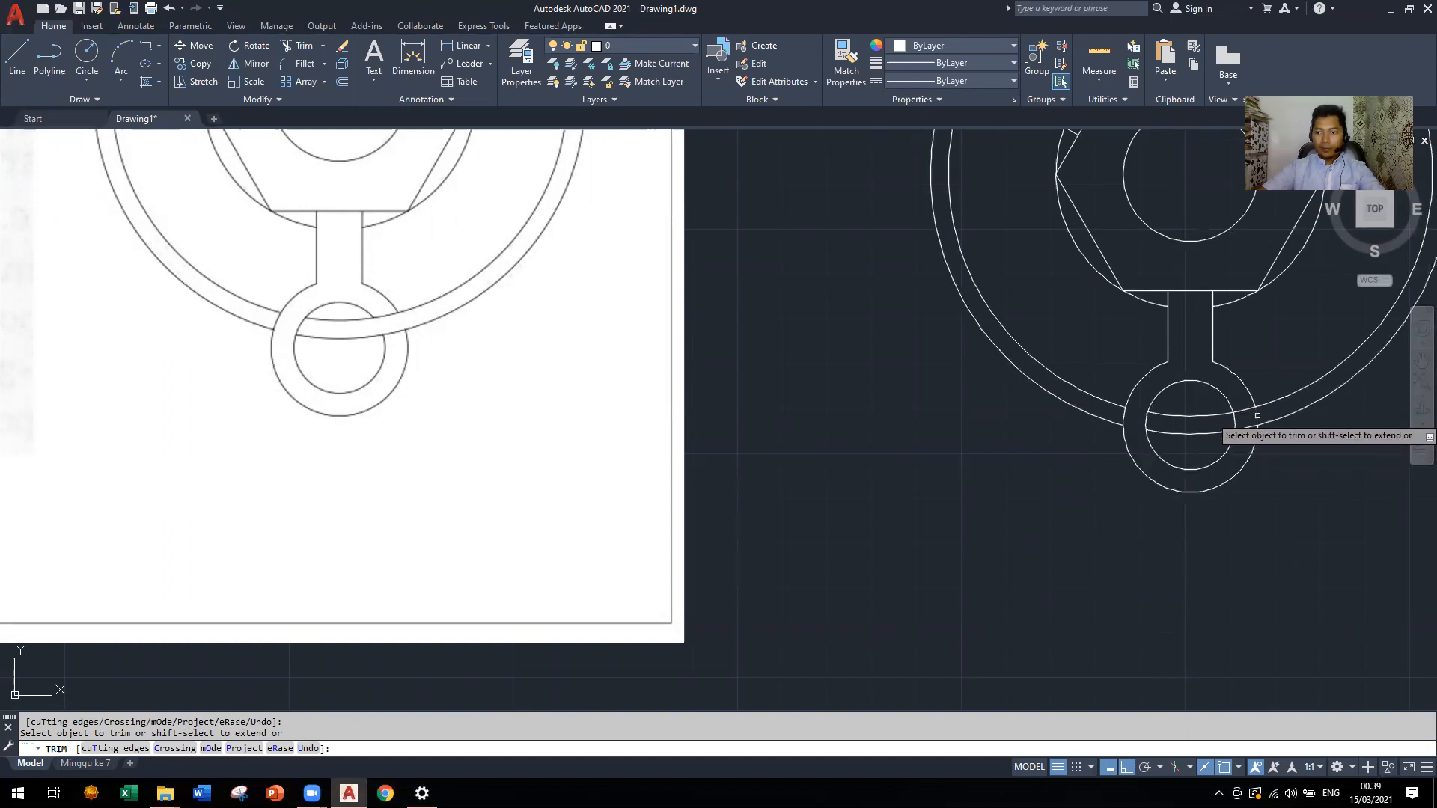
scroll(1003, 459, down, 5)
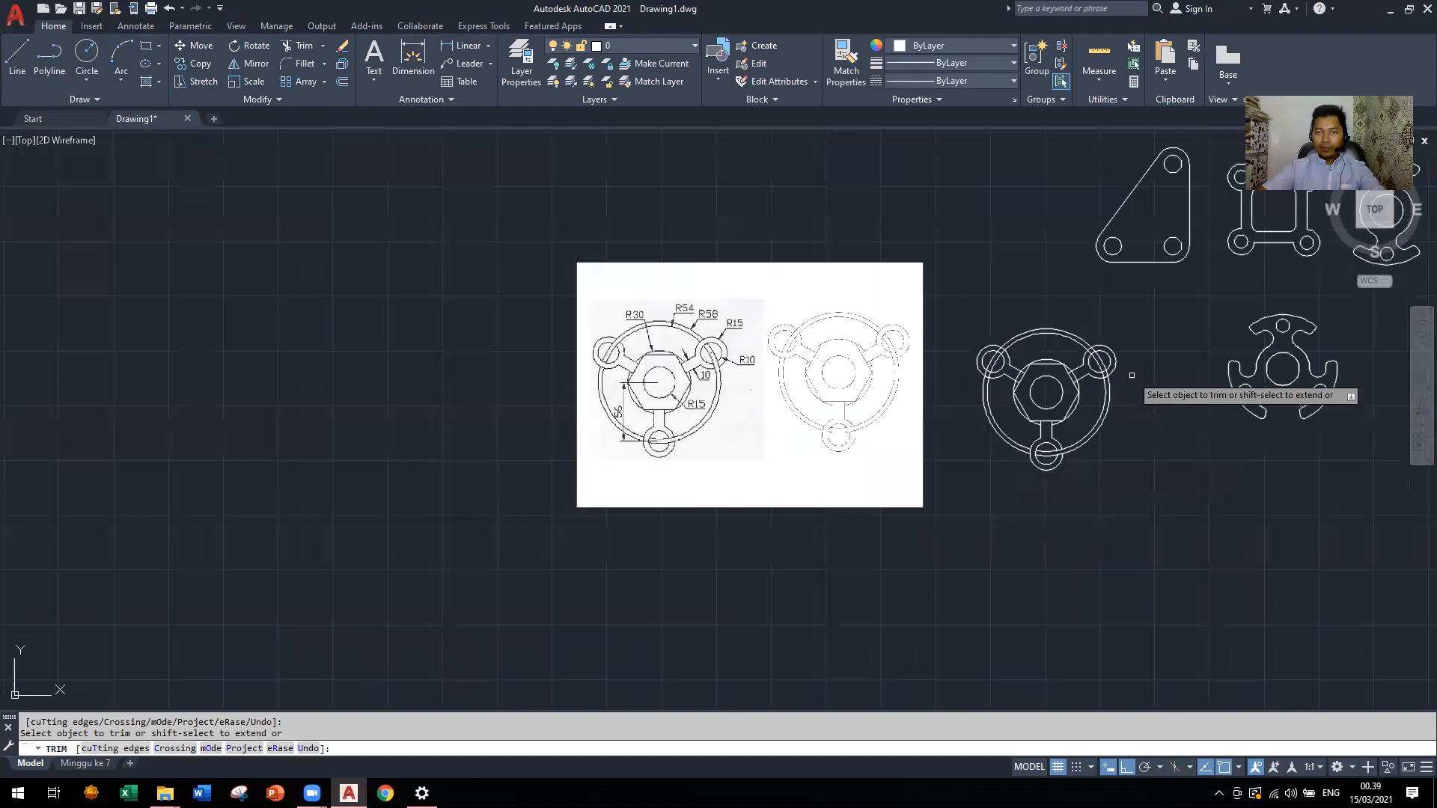
scroll(1078, 378, up, 3)
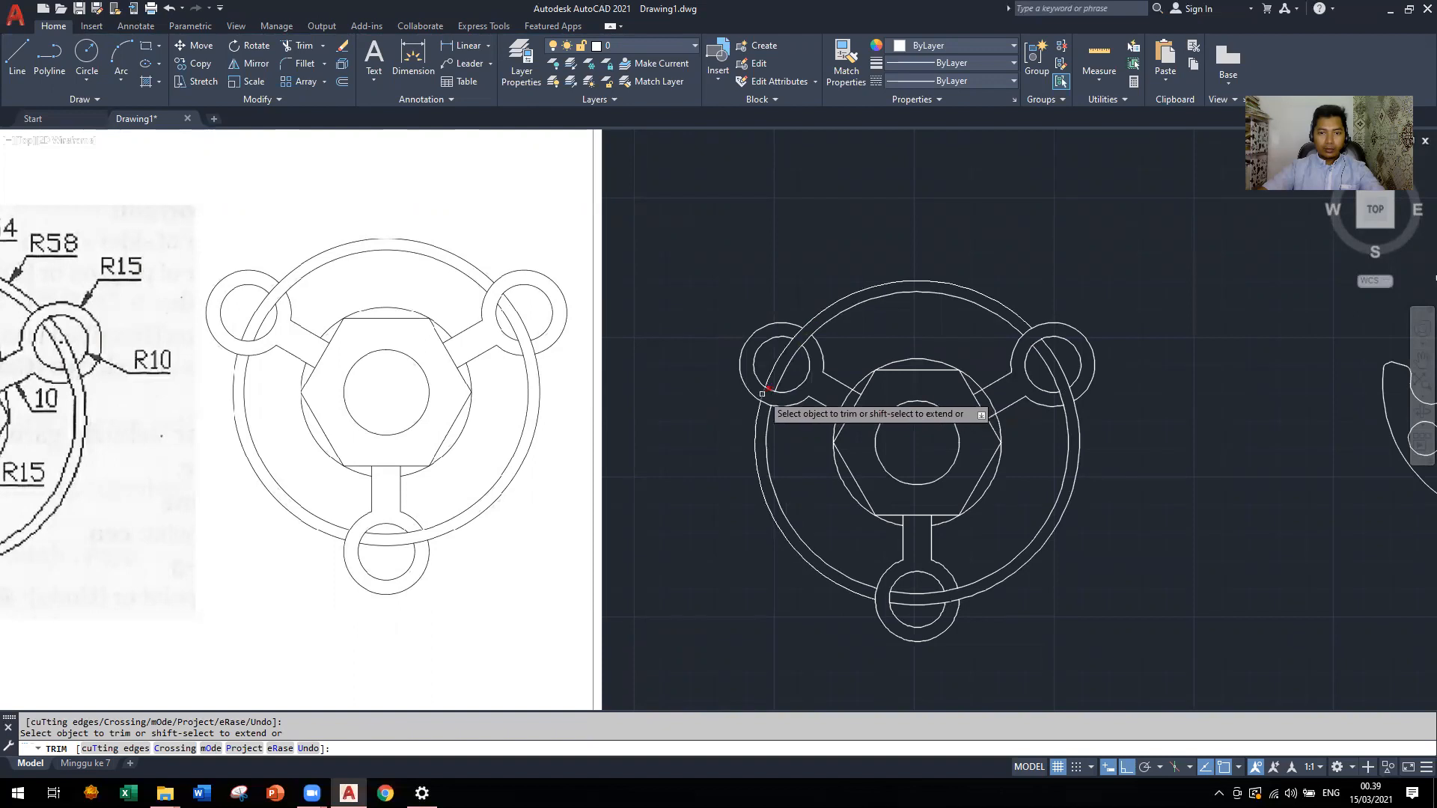
scroll(1021, 417, down, 2)
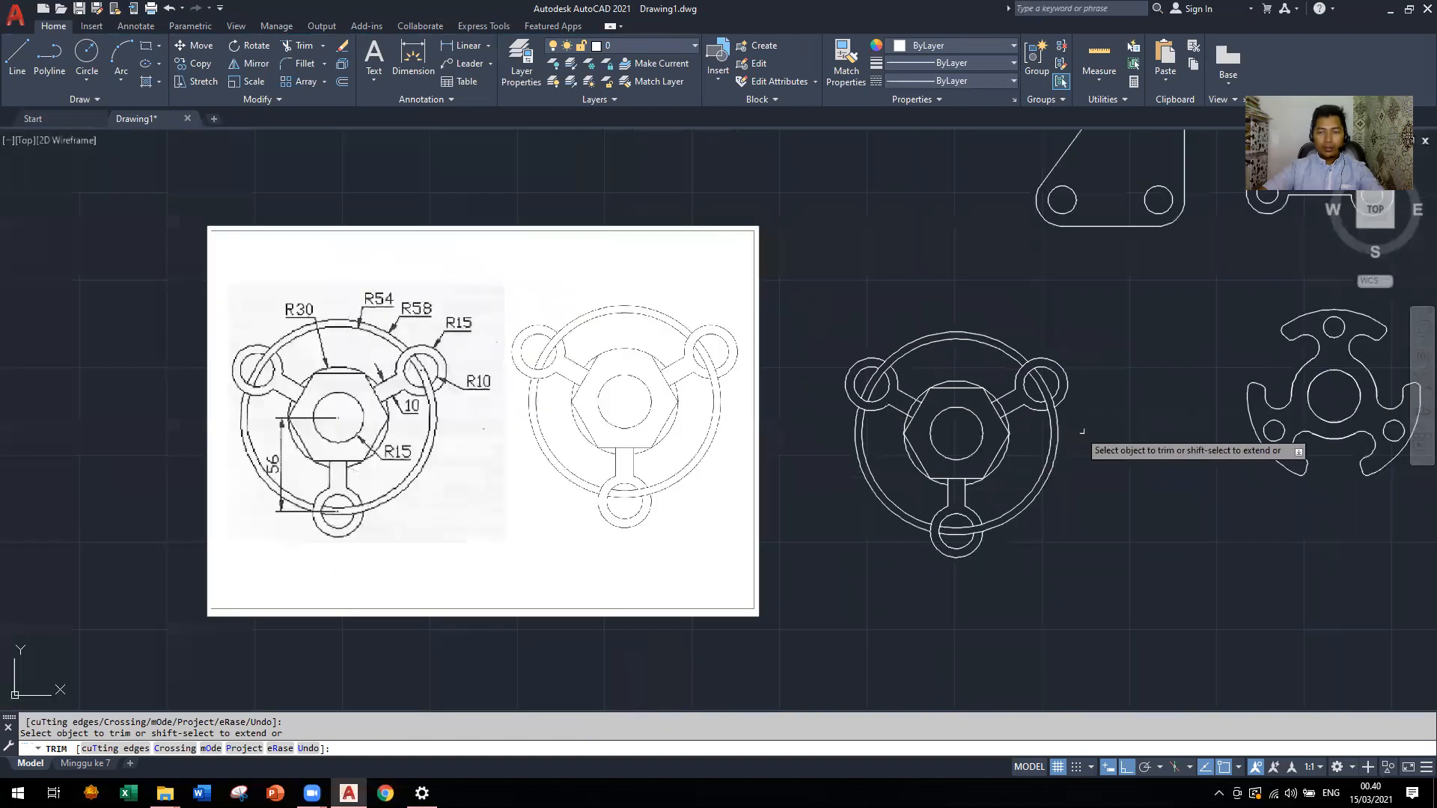
key(Escape)
Move the finished three-lobed plate from its centre to sit beside the other parts
click(819, 302)
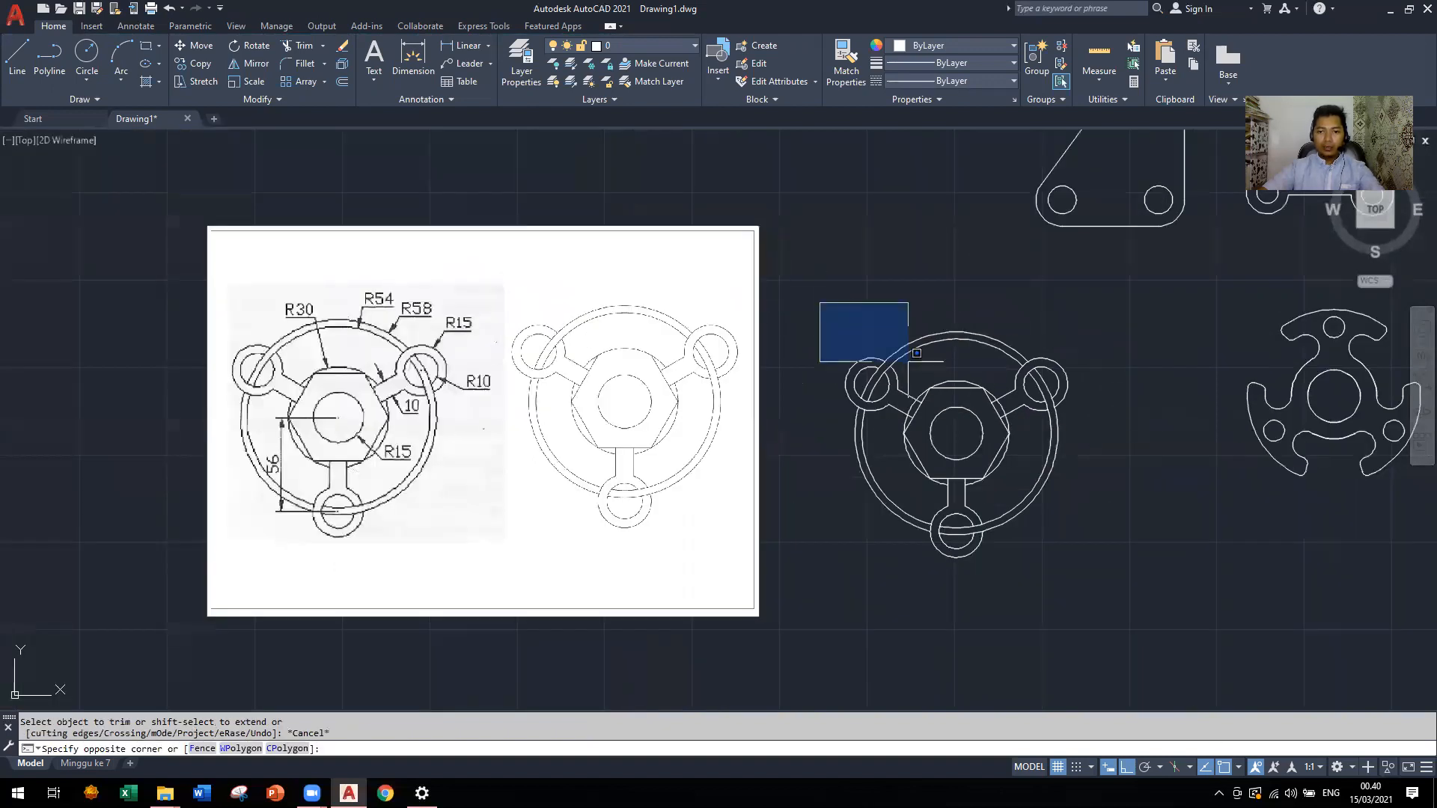
click(1096, 604)
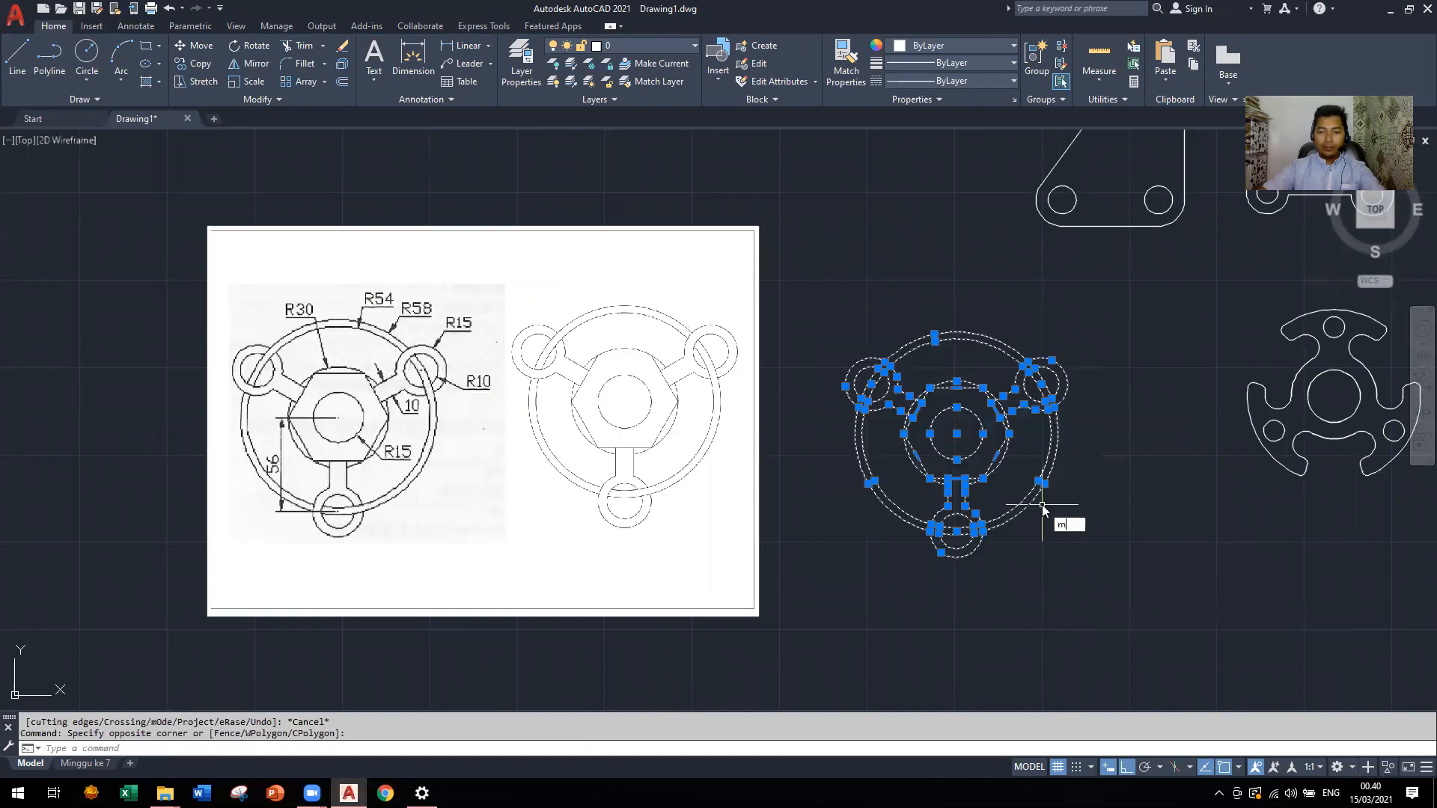
key(Return)
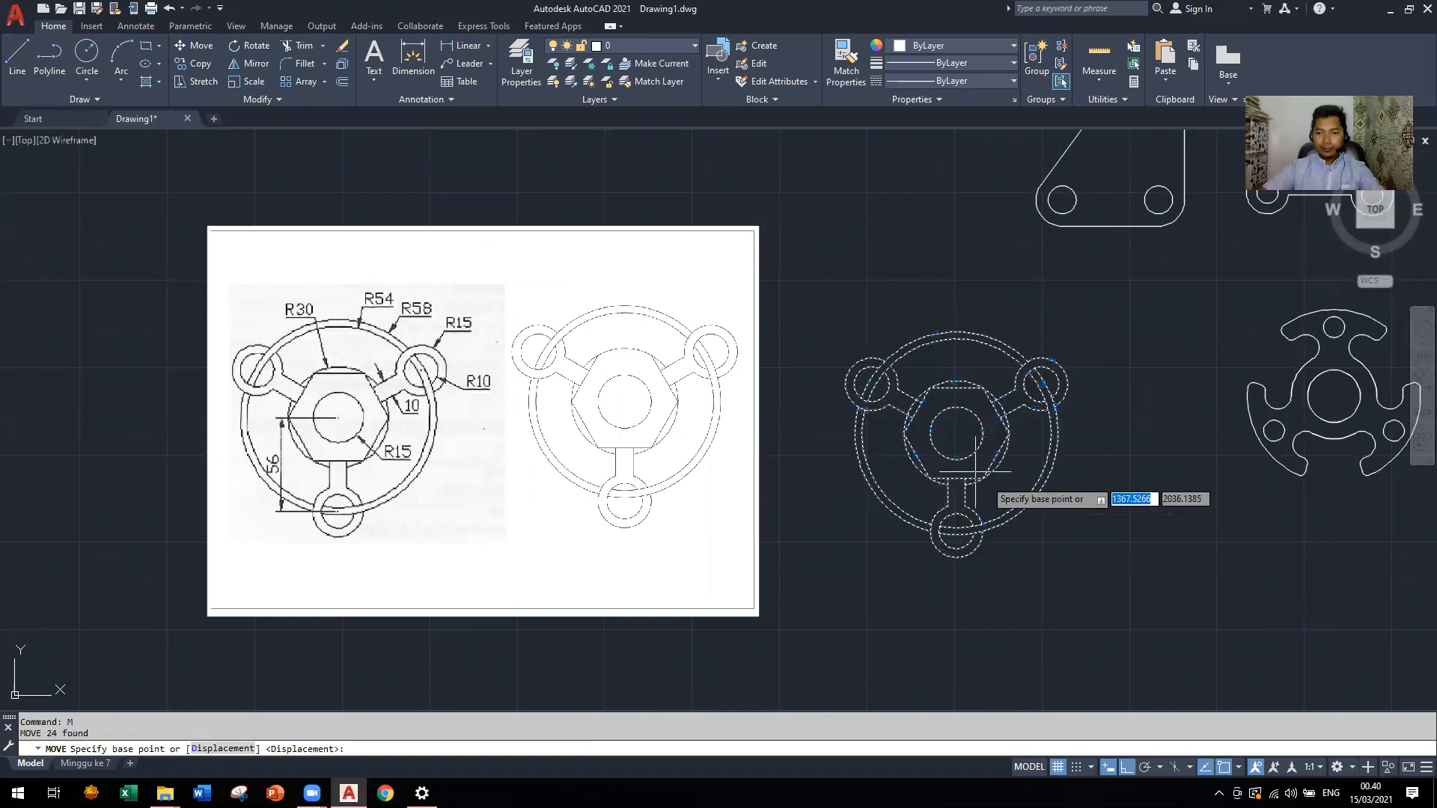
click(956, 433)
scroll(767, 389, down, 5)
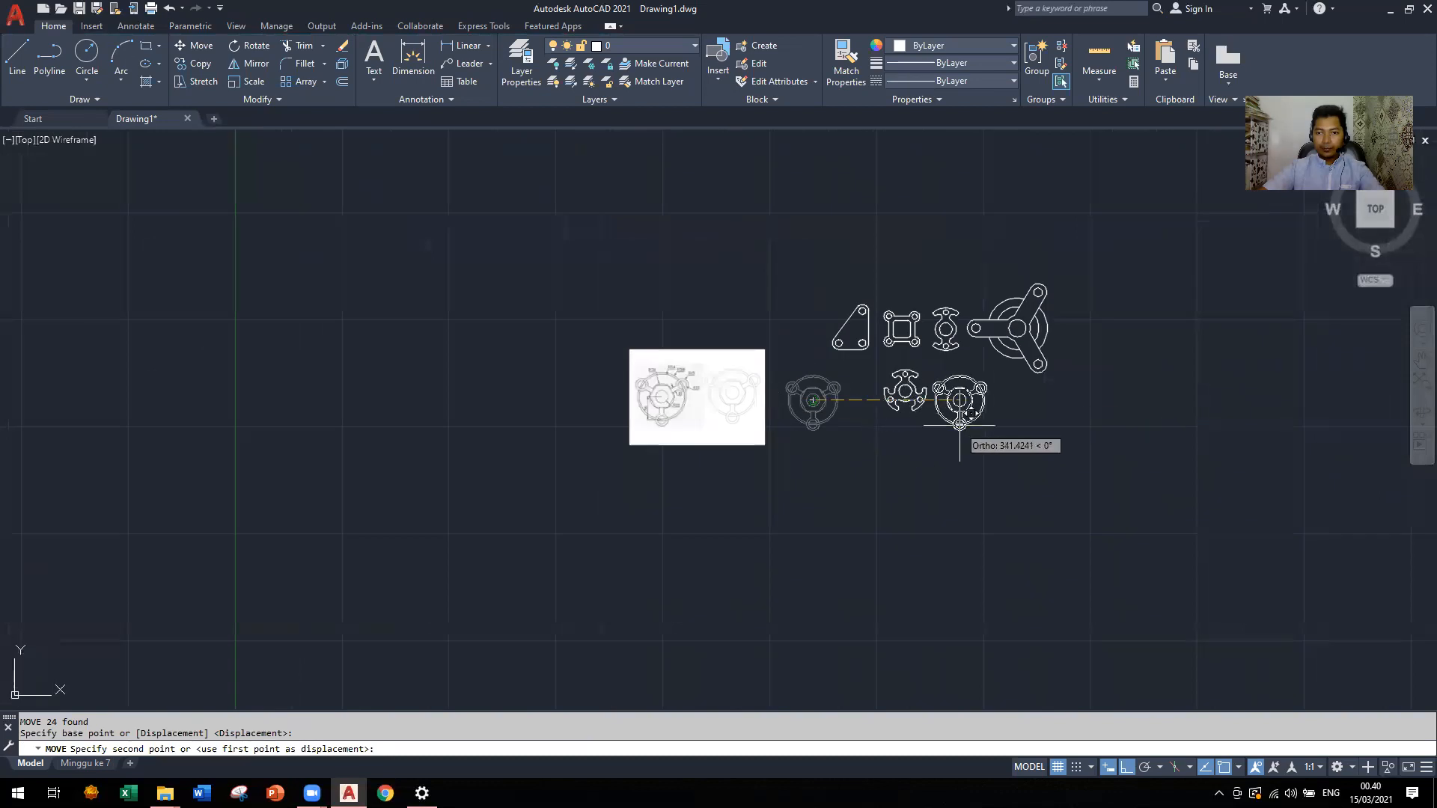
click(971, 401)
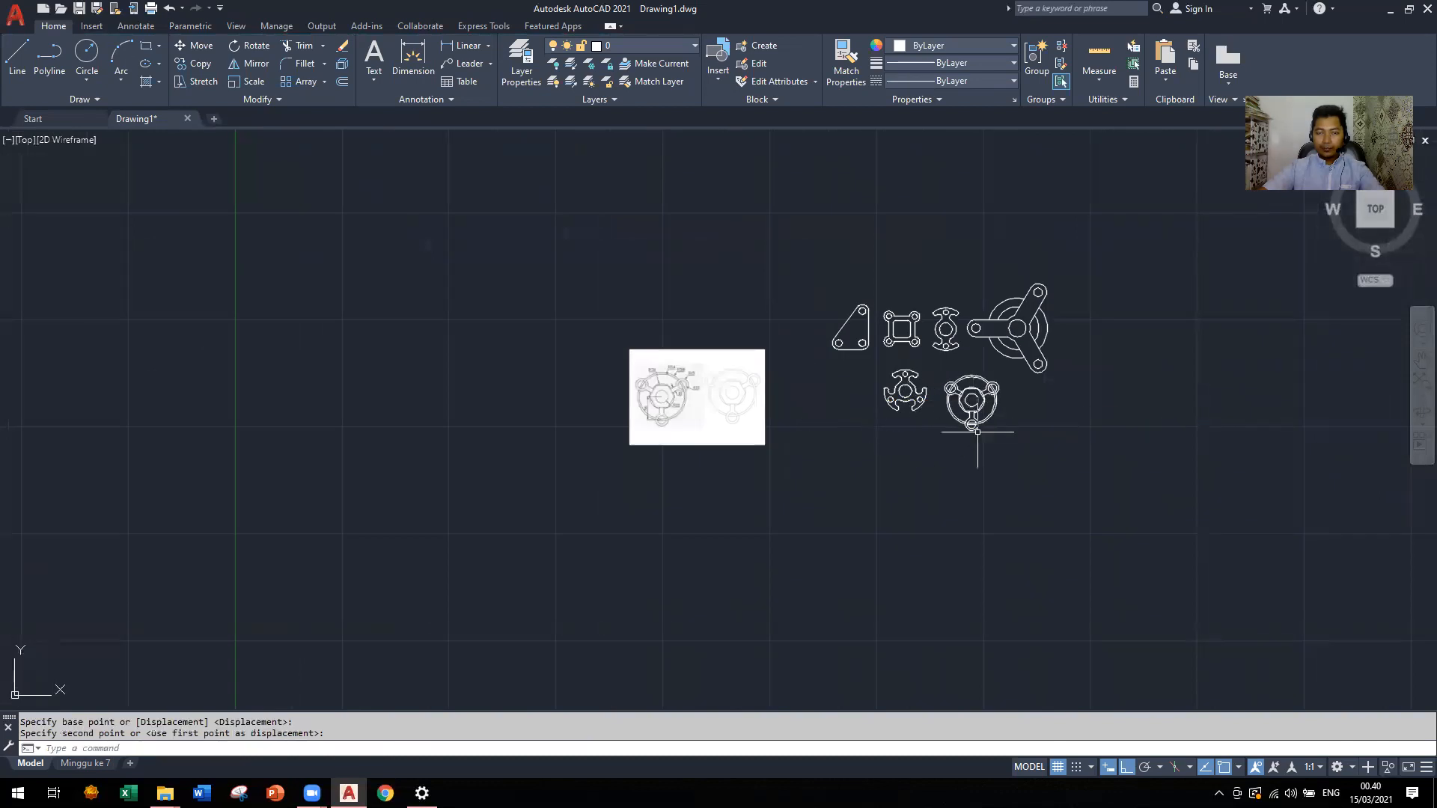
Delete the old reference image
click(743, 344)
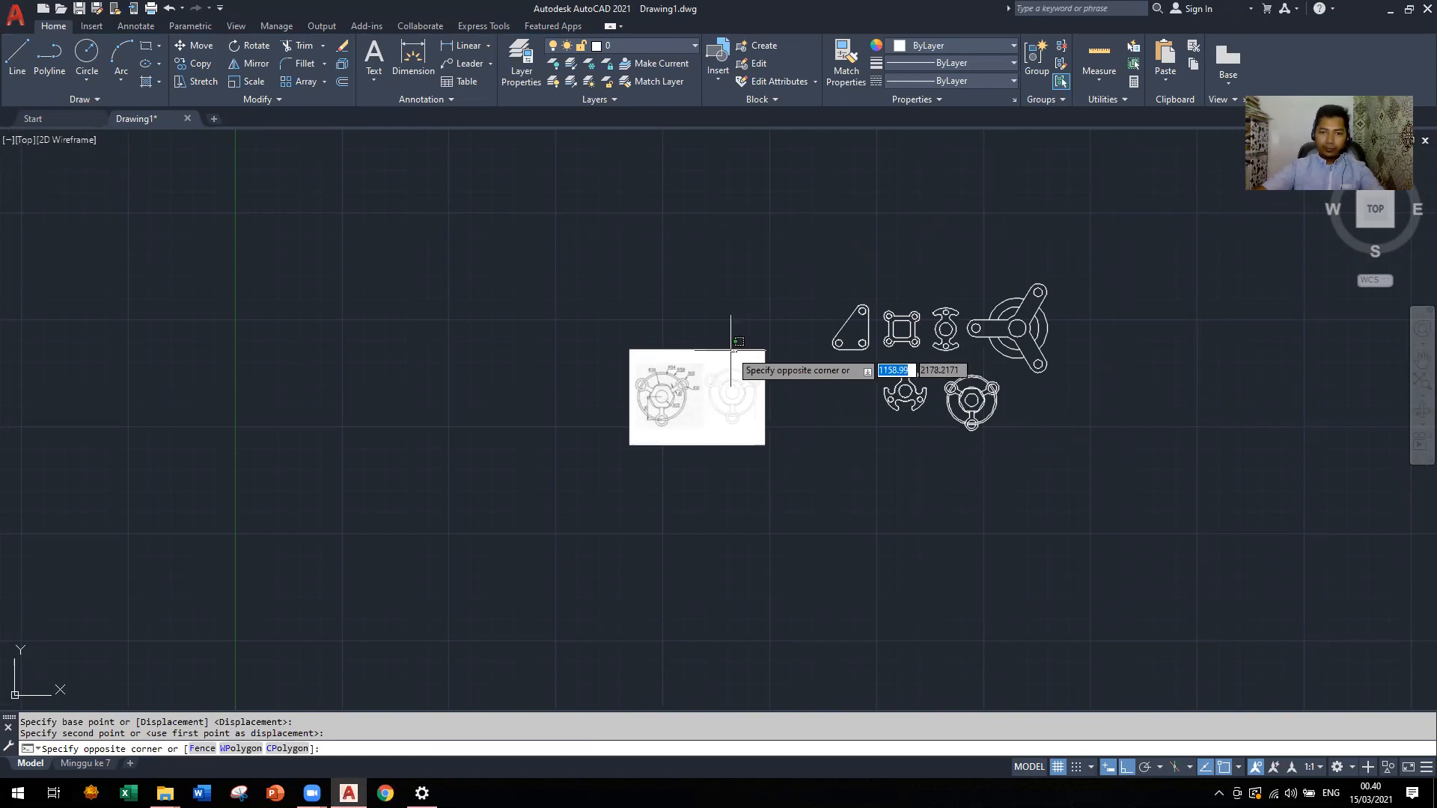
click(729, 349)
key(Delete)
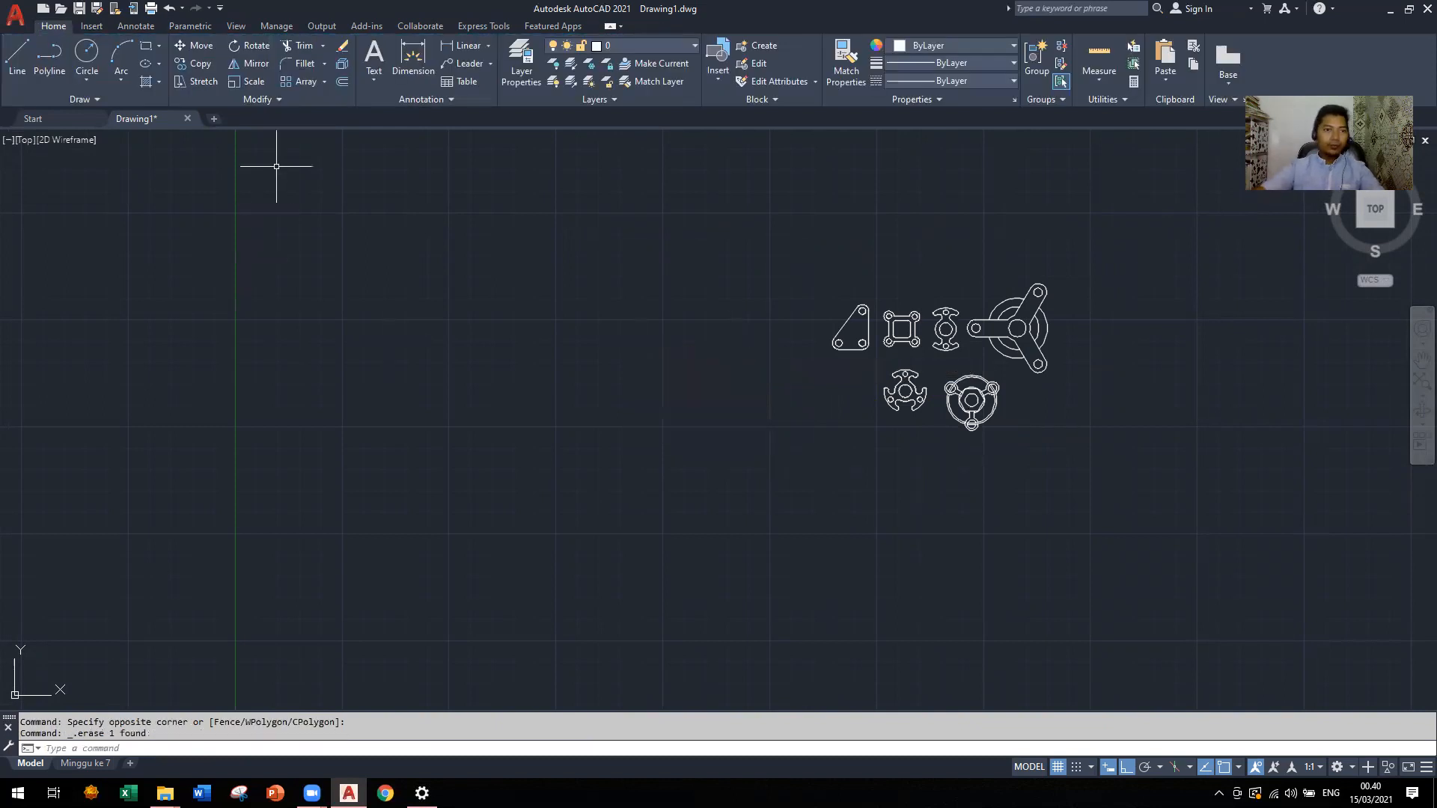
Attach Praktikum 2D-Gambar 7_001 at default scale and rotation, left of the existing parts
scroll(162, 29, down, 1)
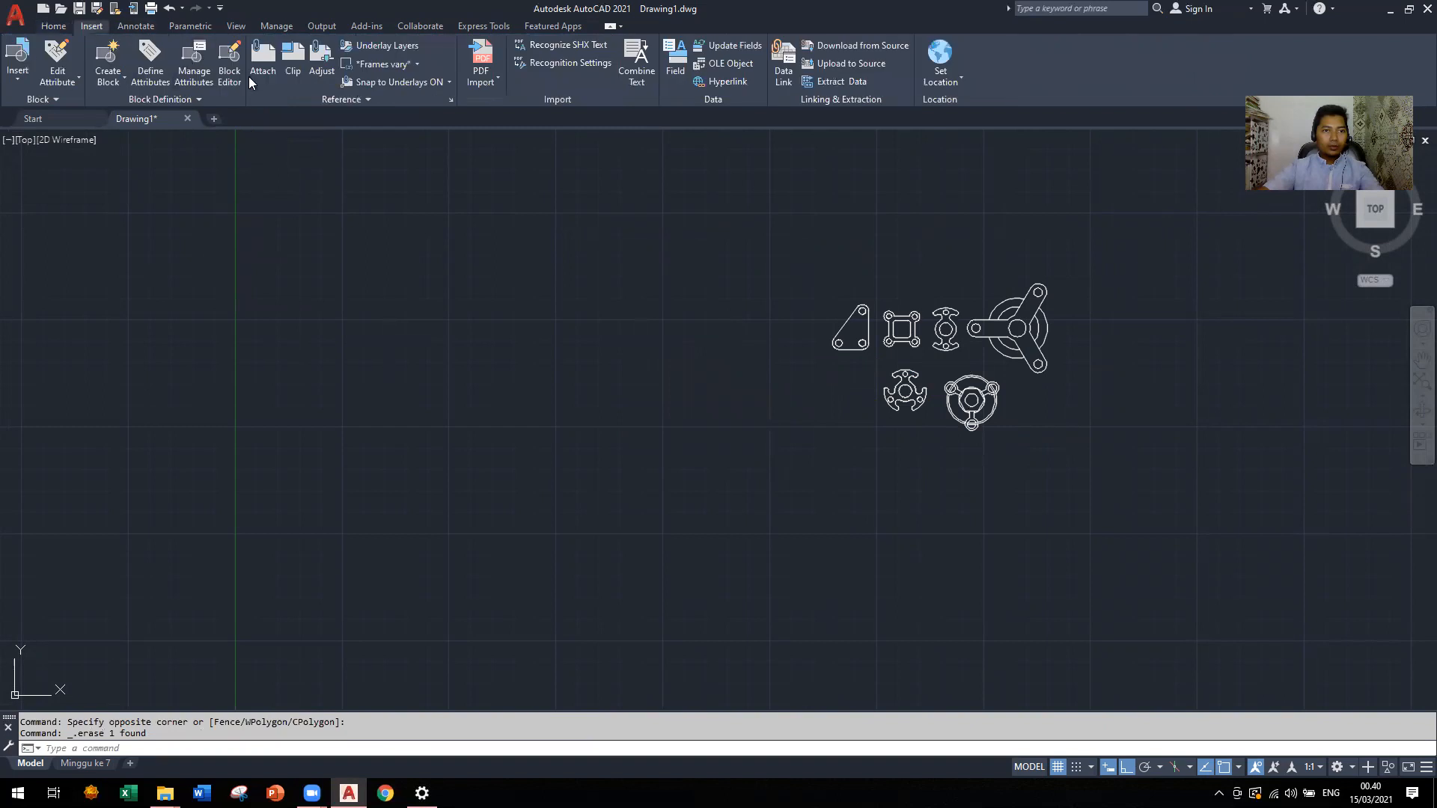
click(257, 61)
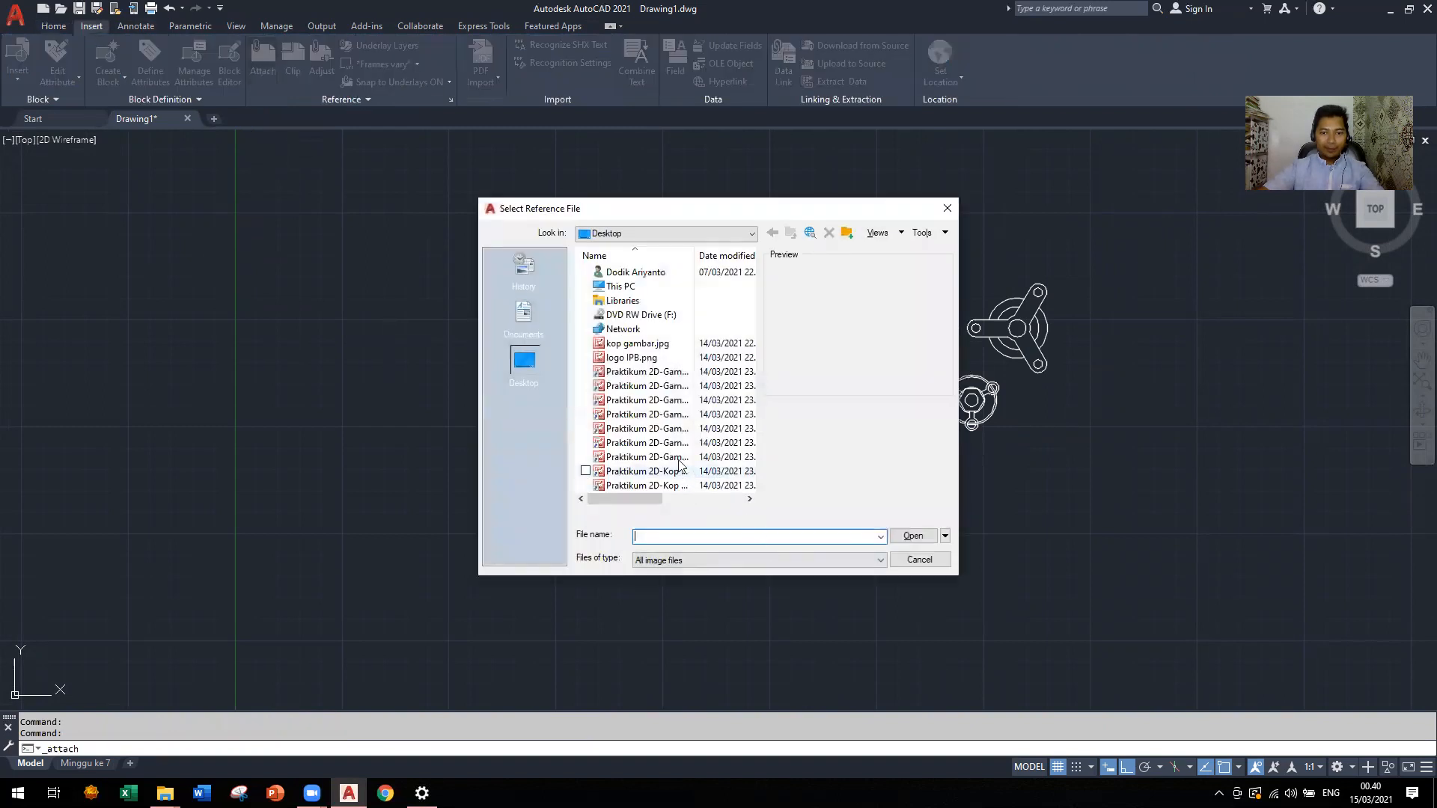
click(675, 458)
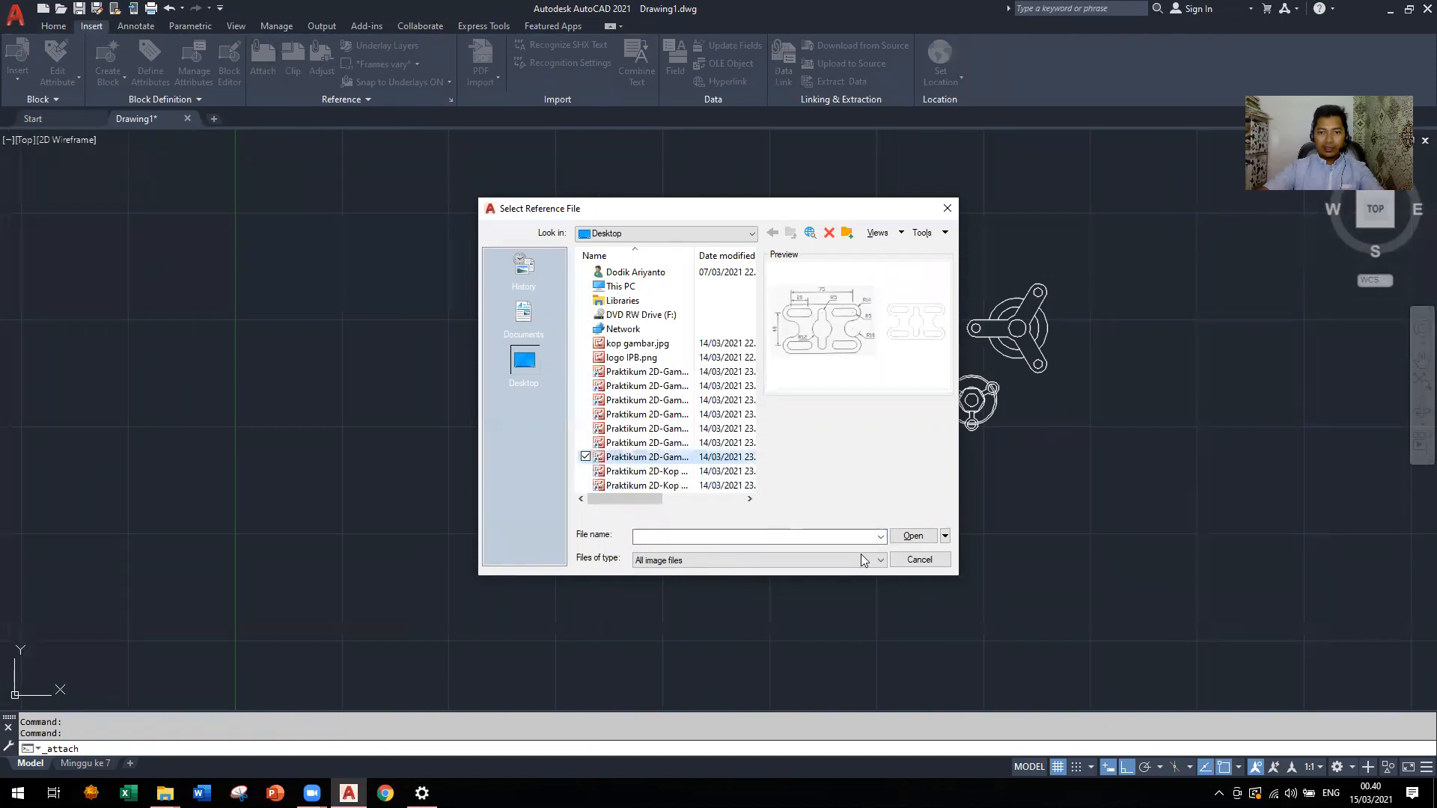
click(907, 534)
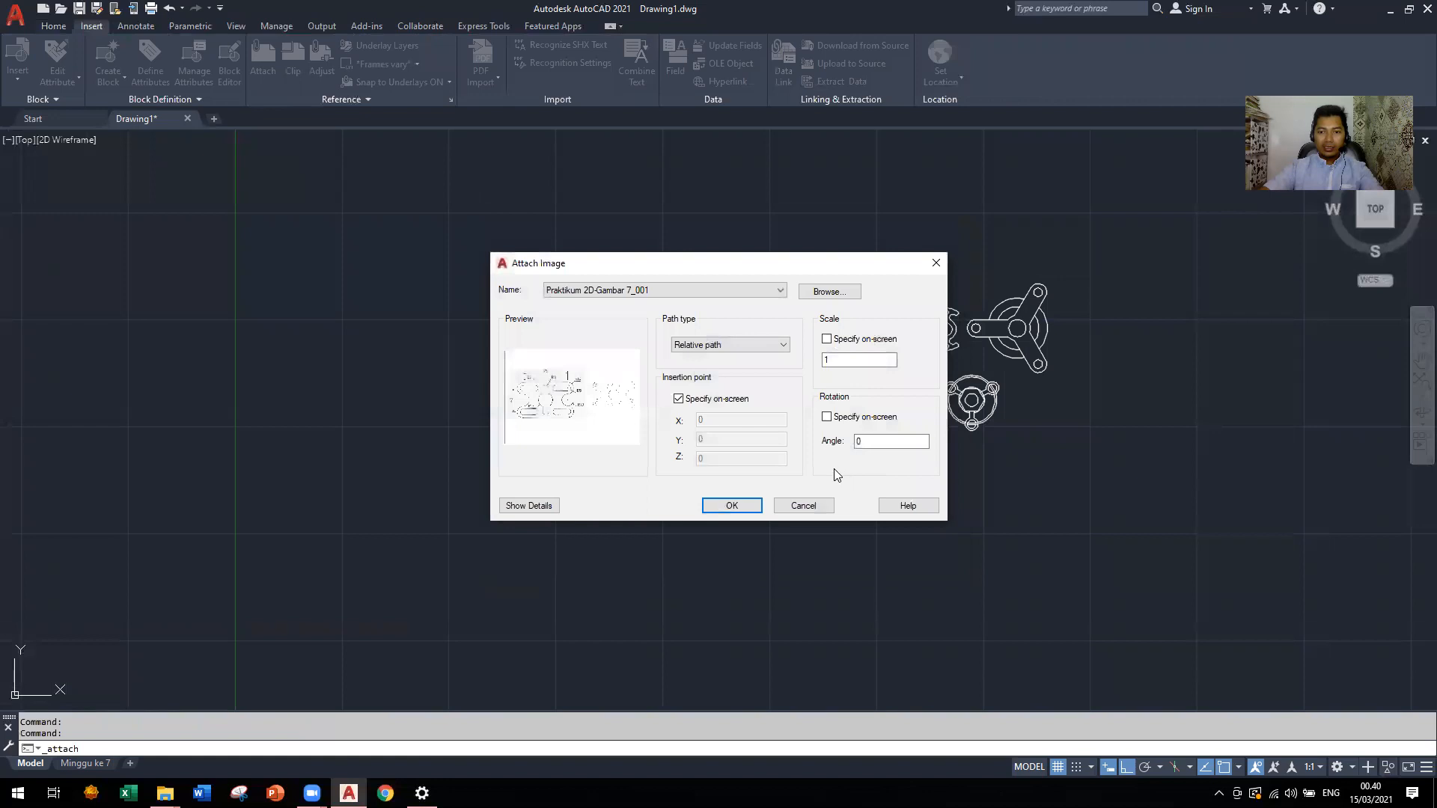
click(731, 506)
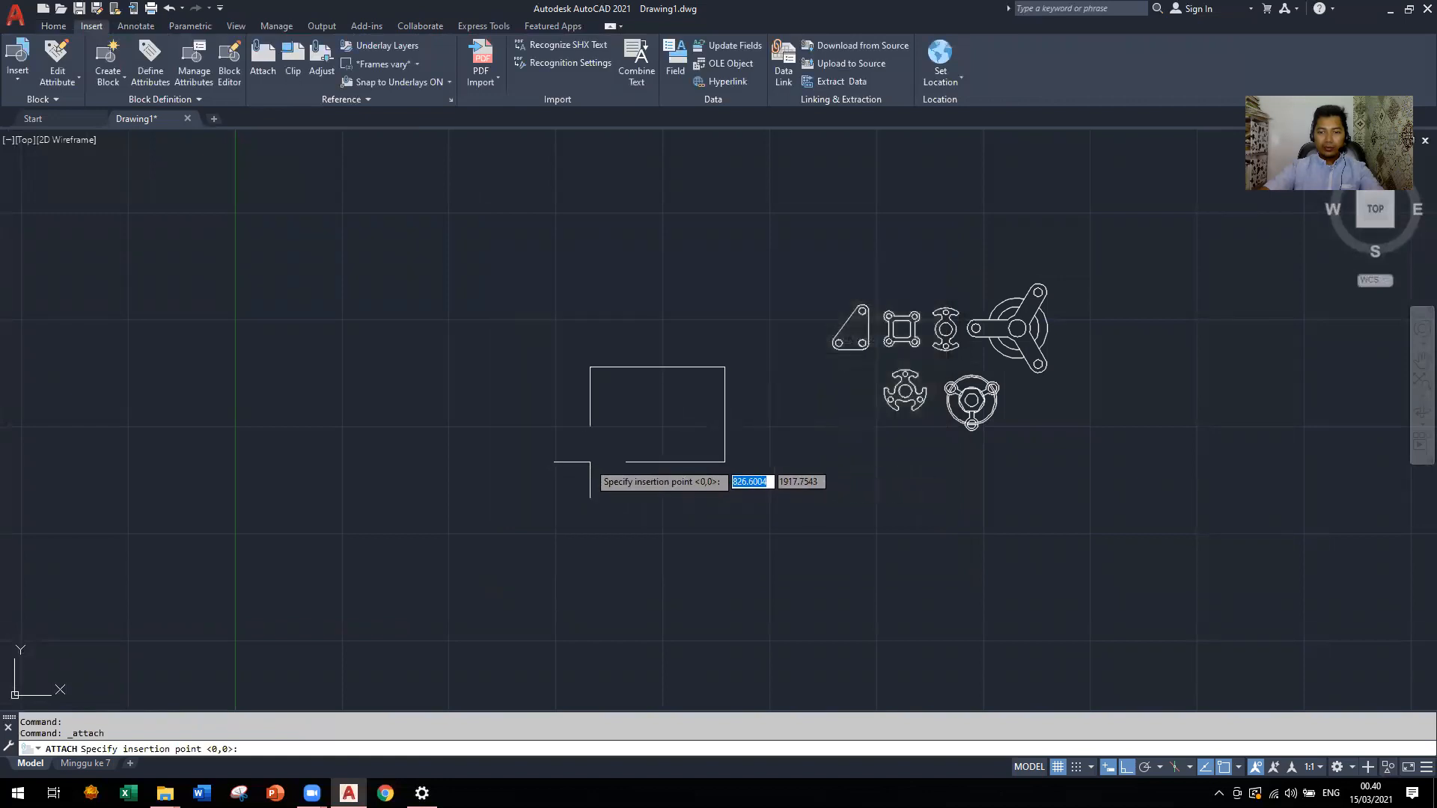
click(605, 477)
scroll(690, 471, up, 5)
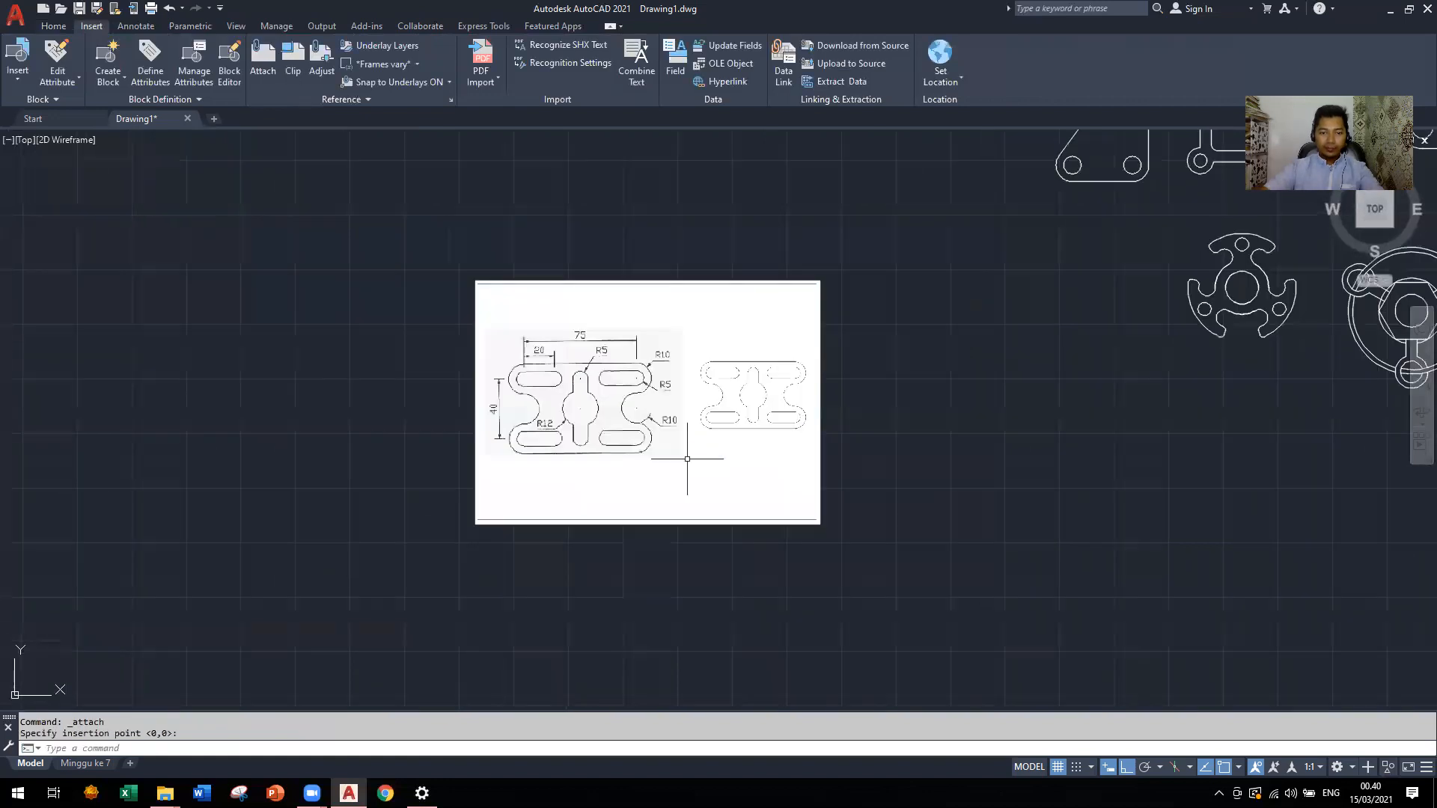
scroll(711, 409, up, 2)
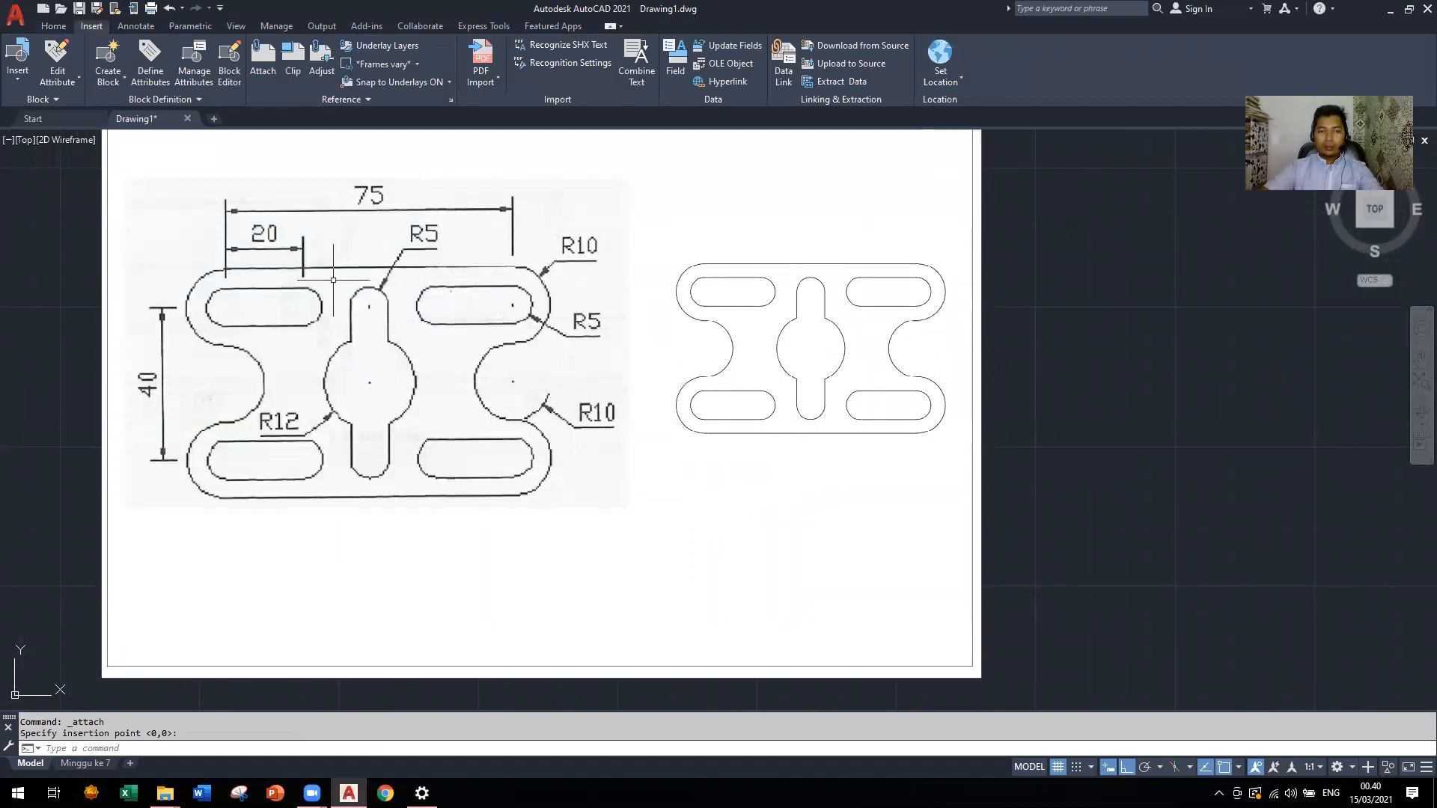
scroll(333, 280, down, 6)
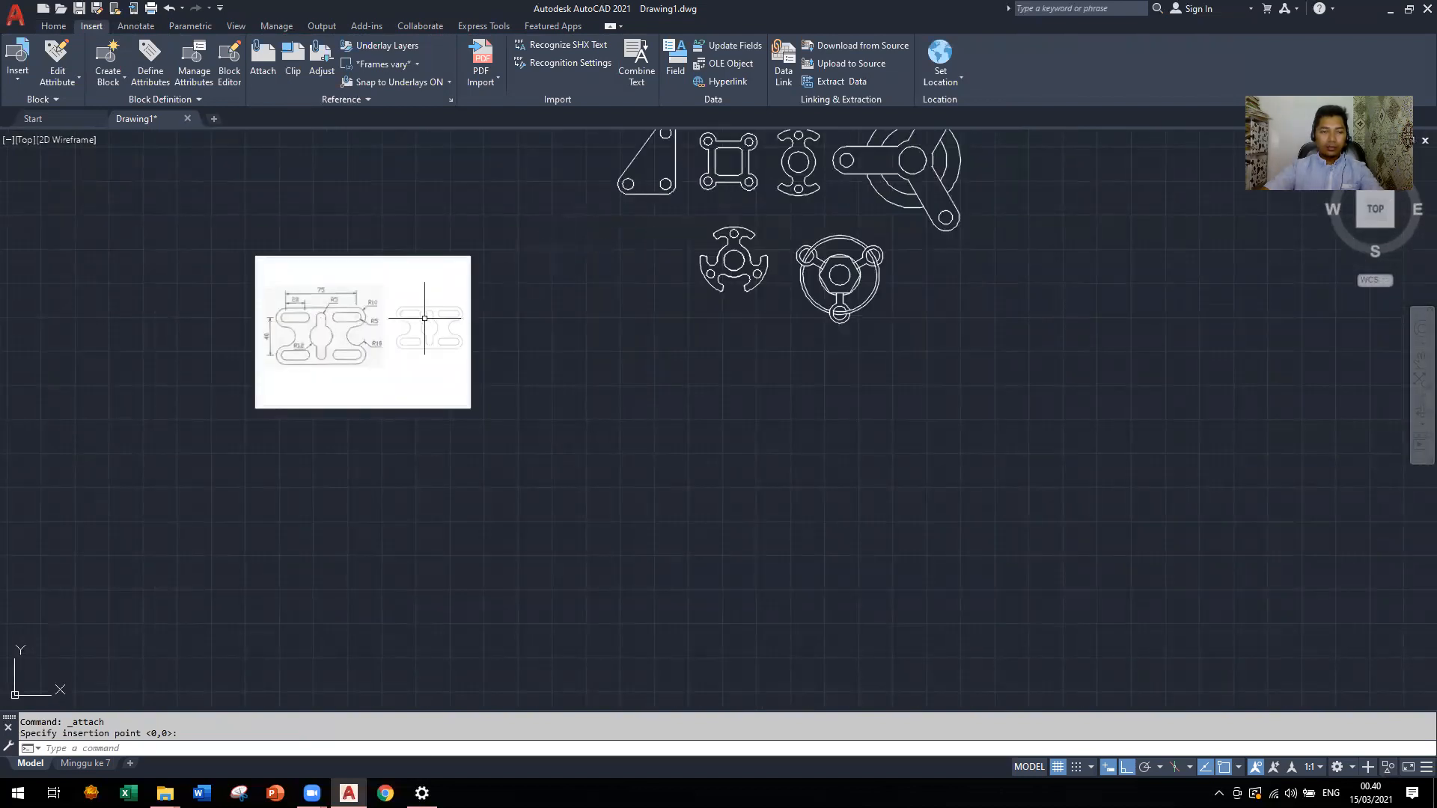
scroll(336, 319, up, 6)
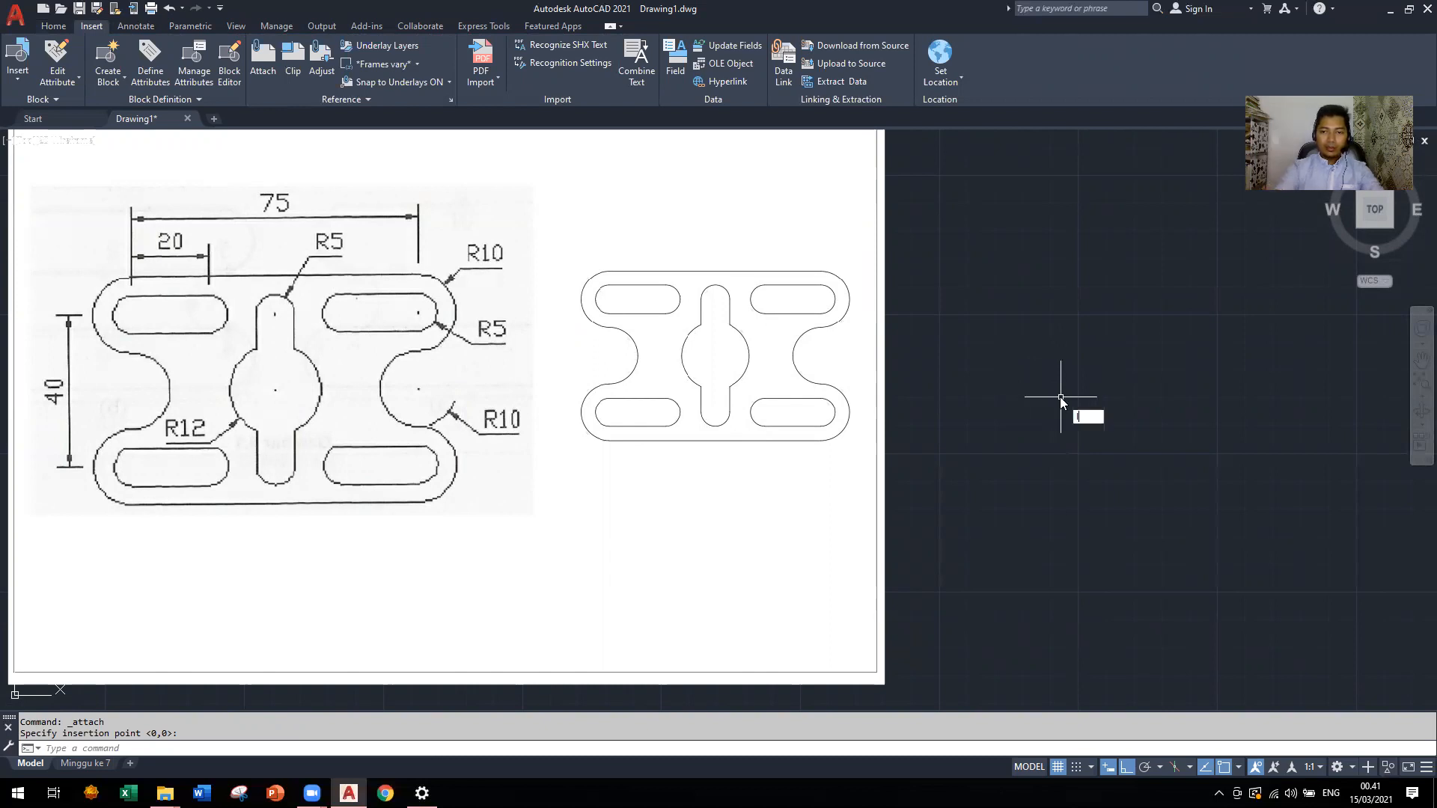
Clear a mistyped command, then draw a 75 × 40 rectangle to the right of the reference picture
text(L)
key(BackSpace)
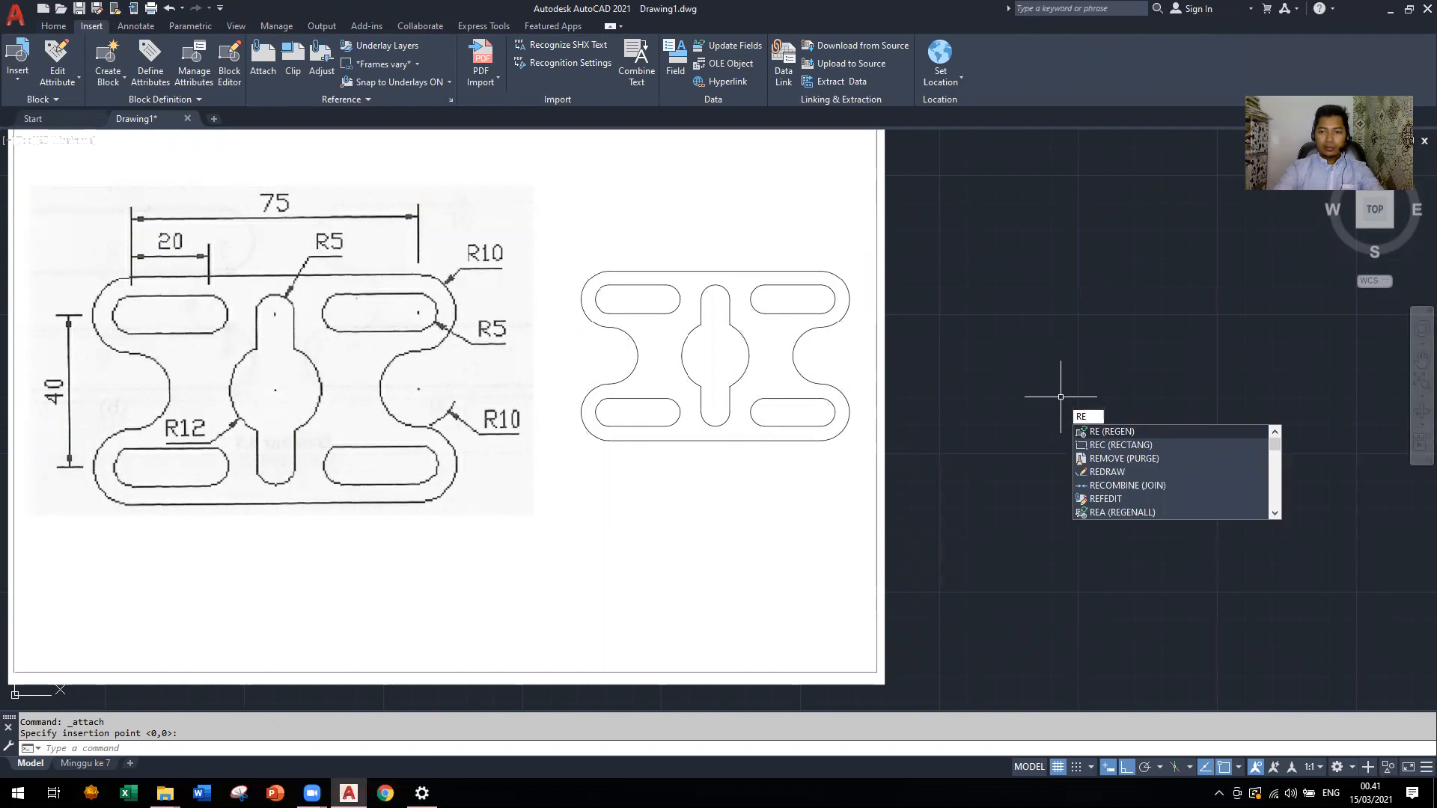
key(Return)
text(RE)
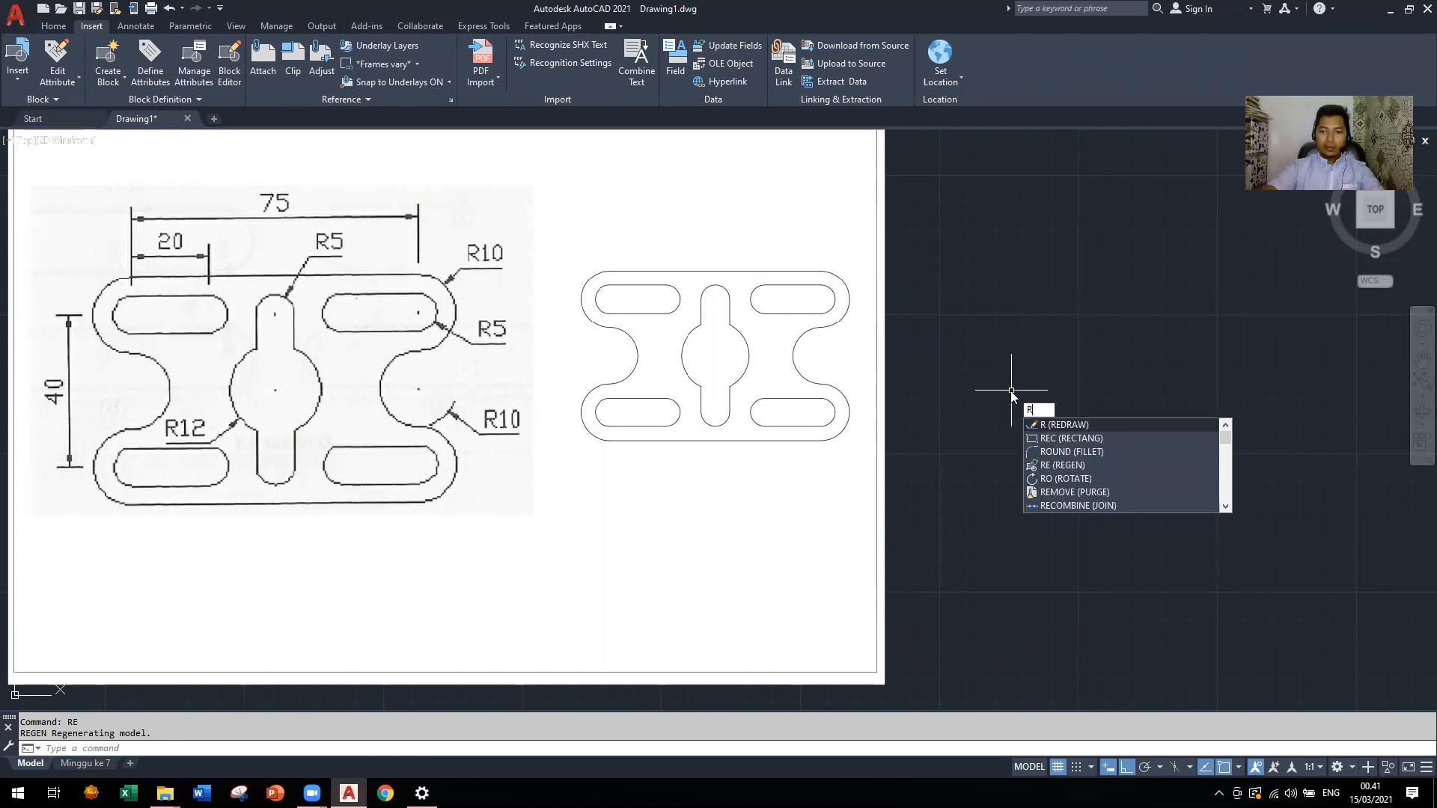
key(Return)
text(re)
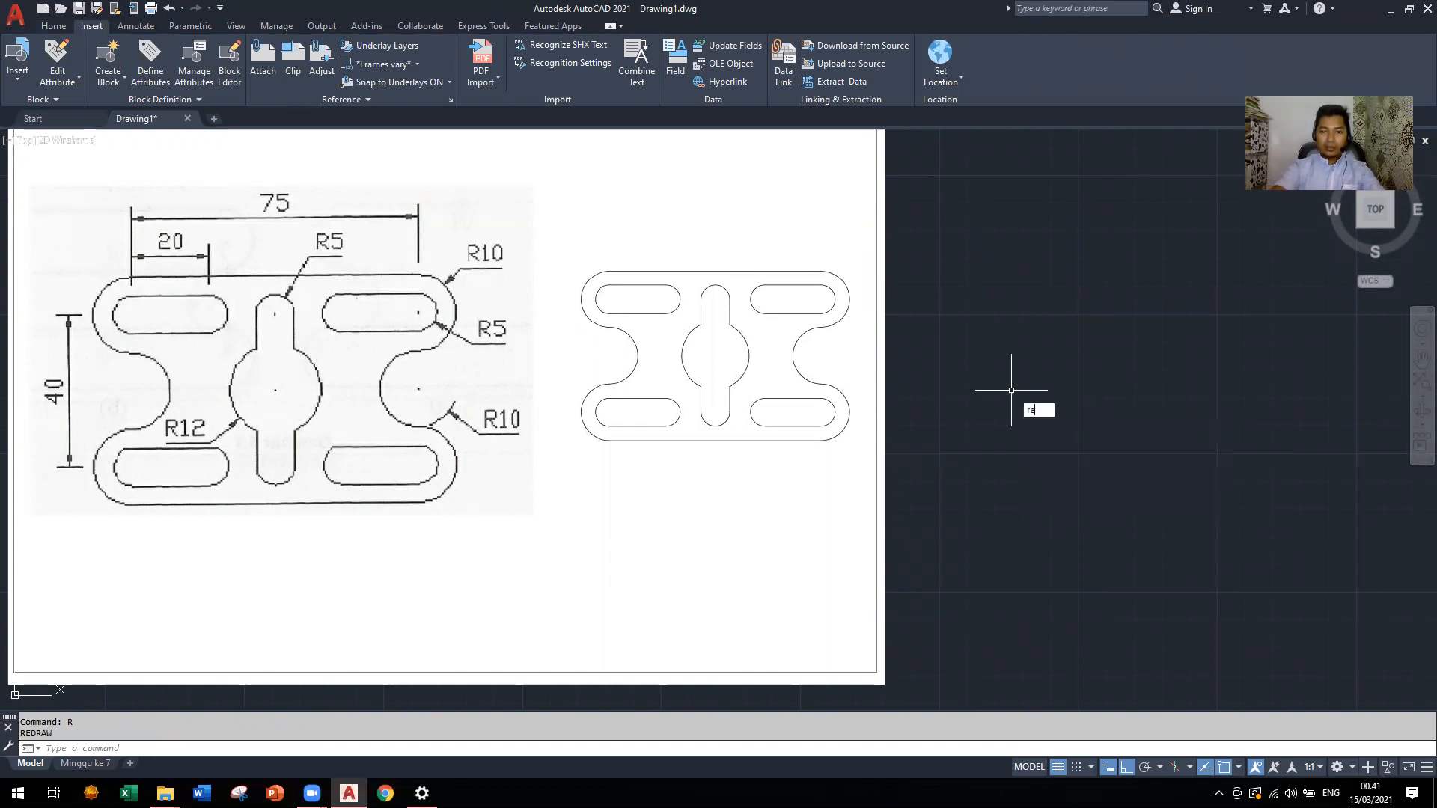
text(c)
key(Return)
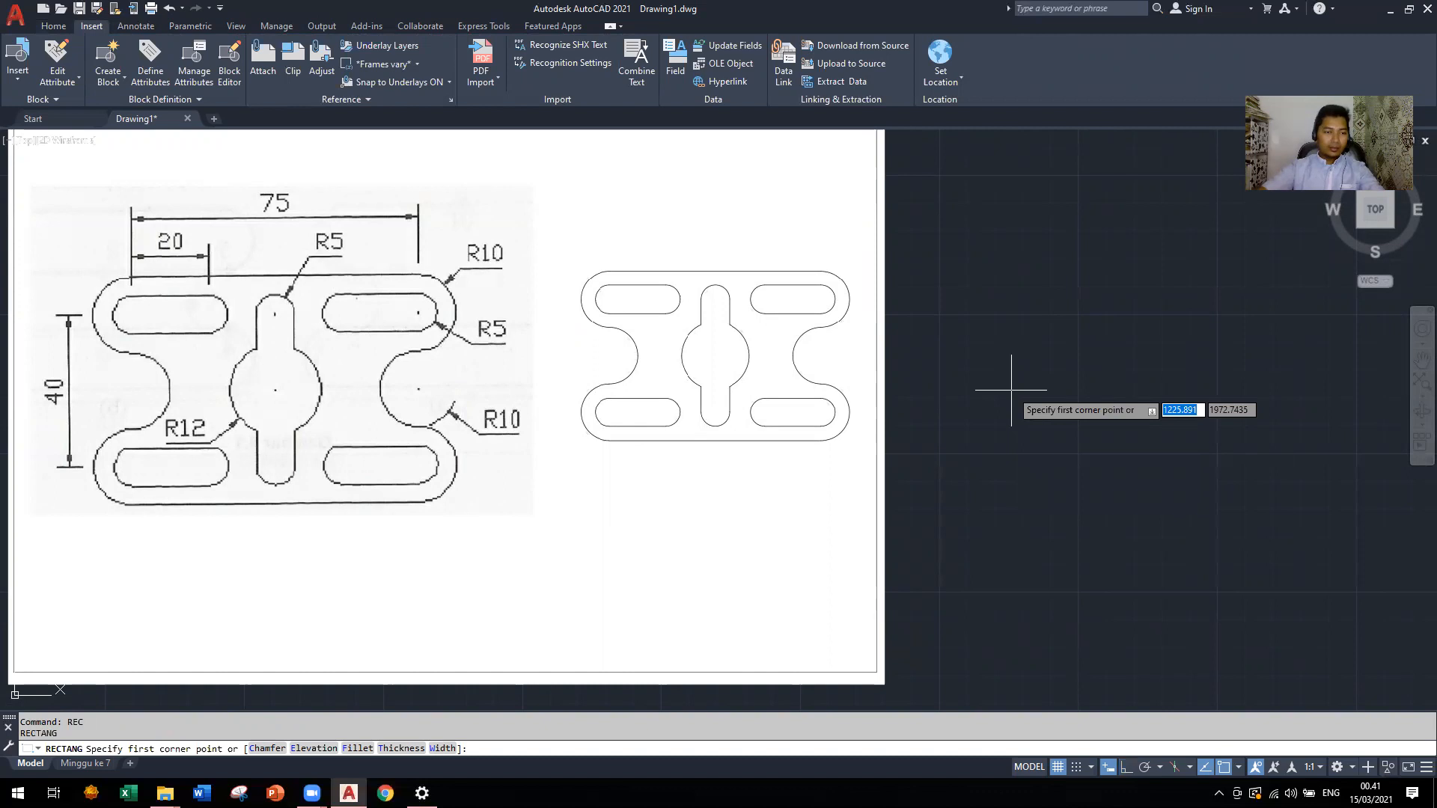
click(1036, 397)
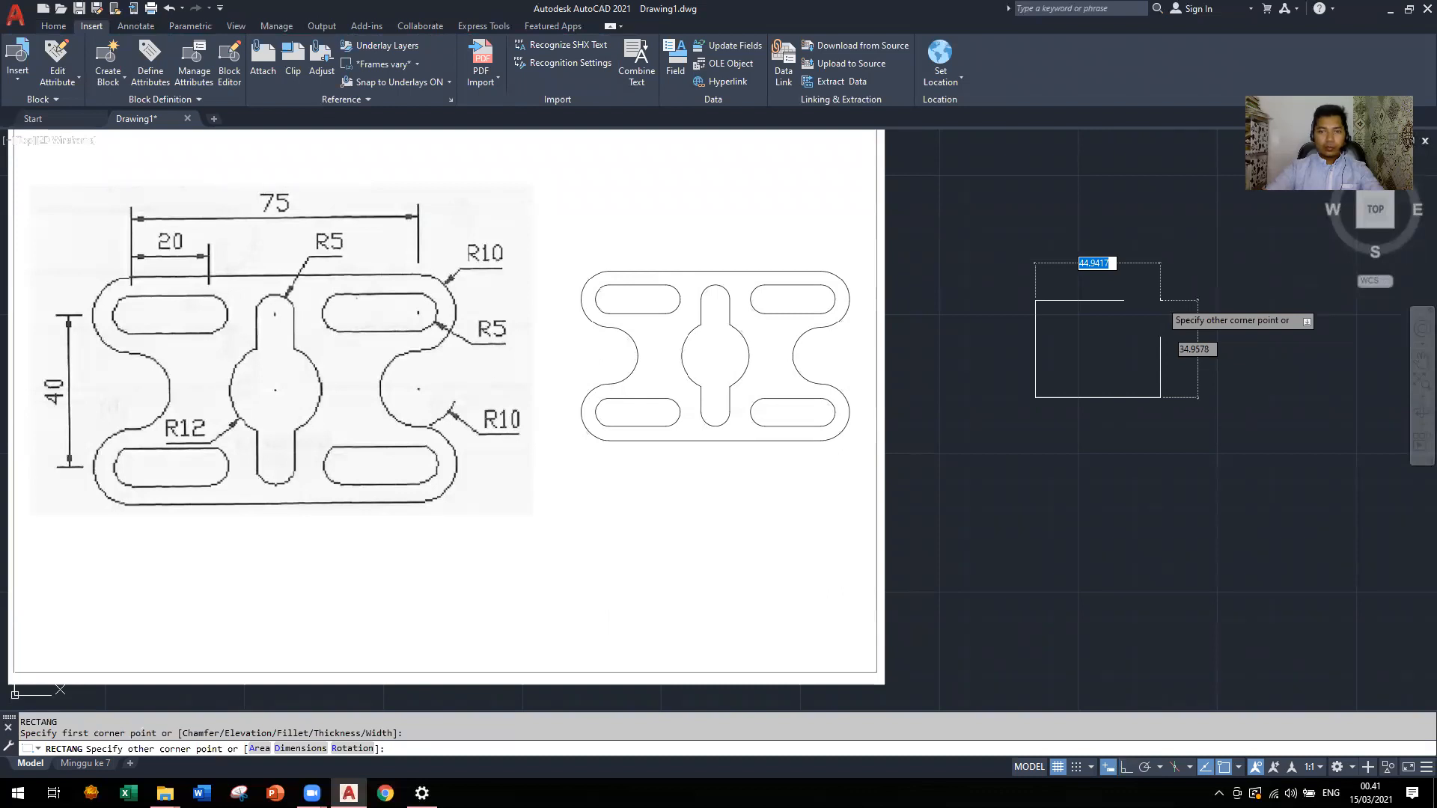
text(75)
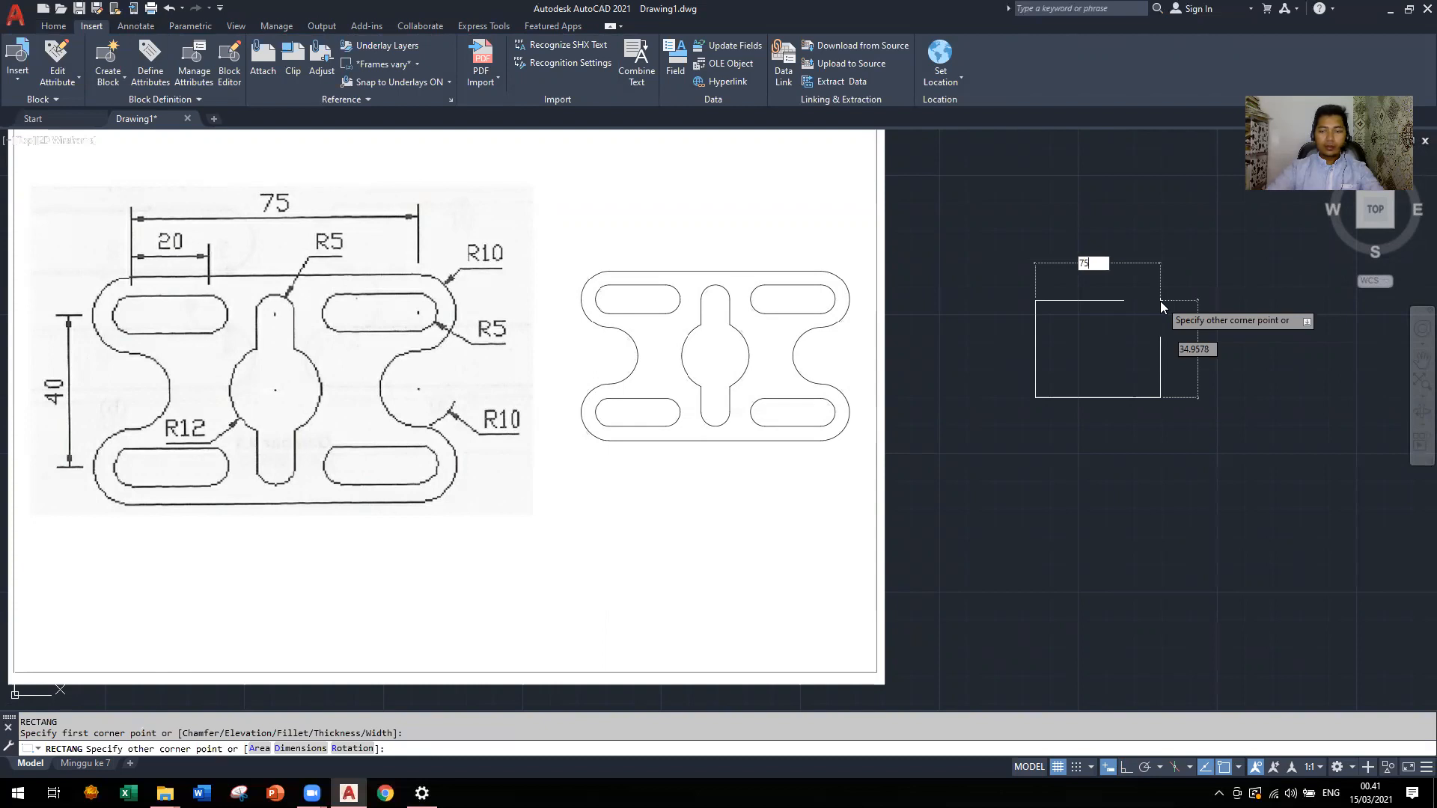
key(Tab)
text(40)
key(Return)
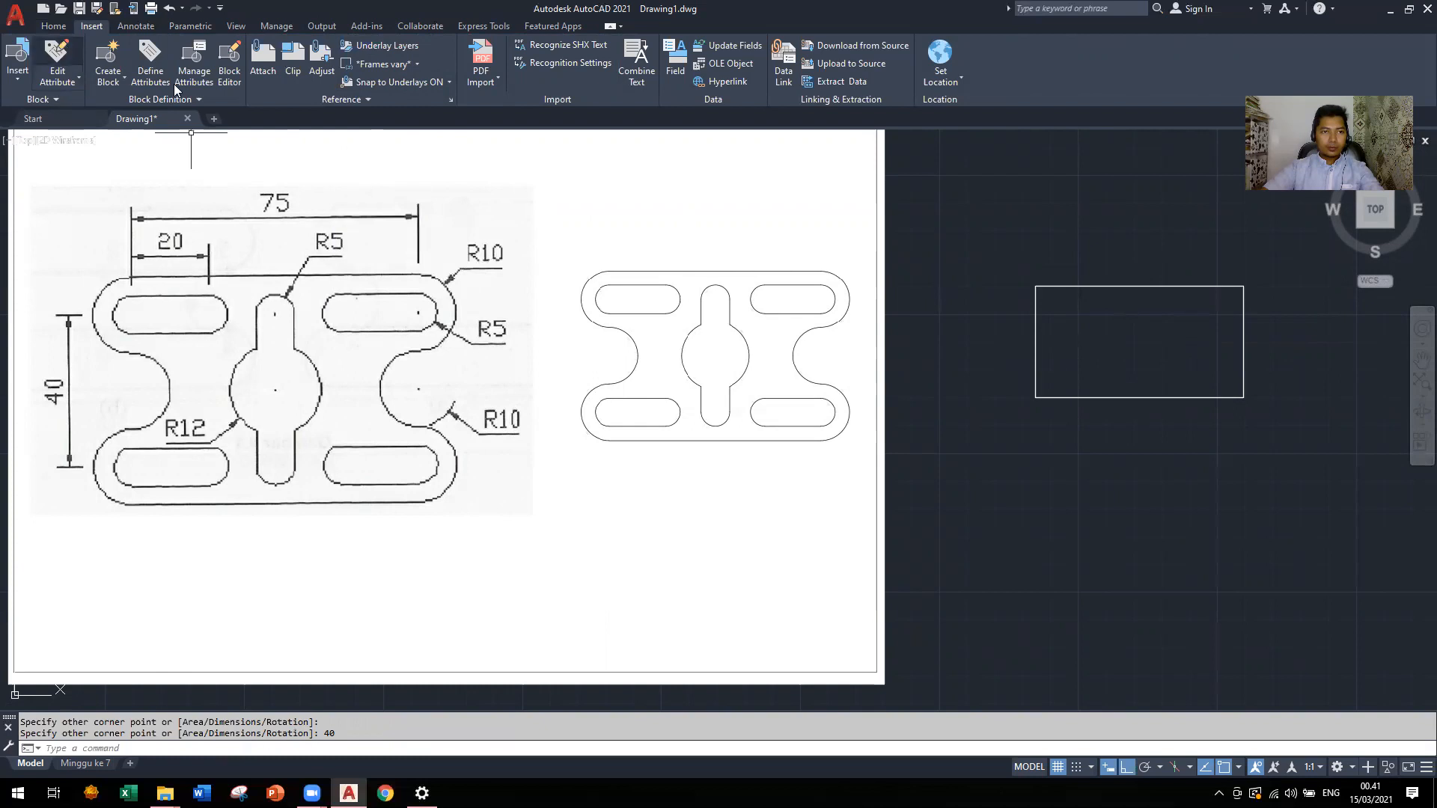
Draw a vertical centre line between the rectangle's top- and bottom-edge midpoints
text(LI)
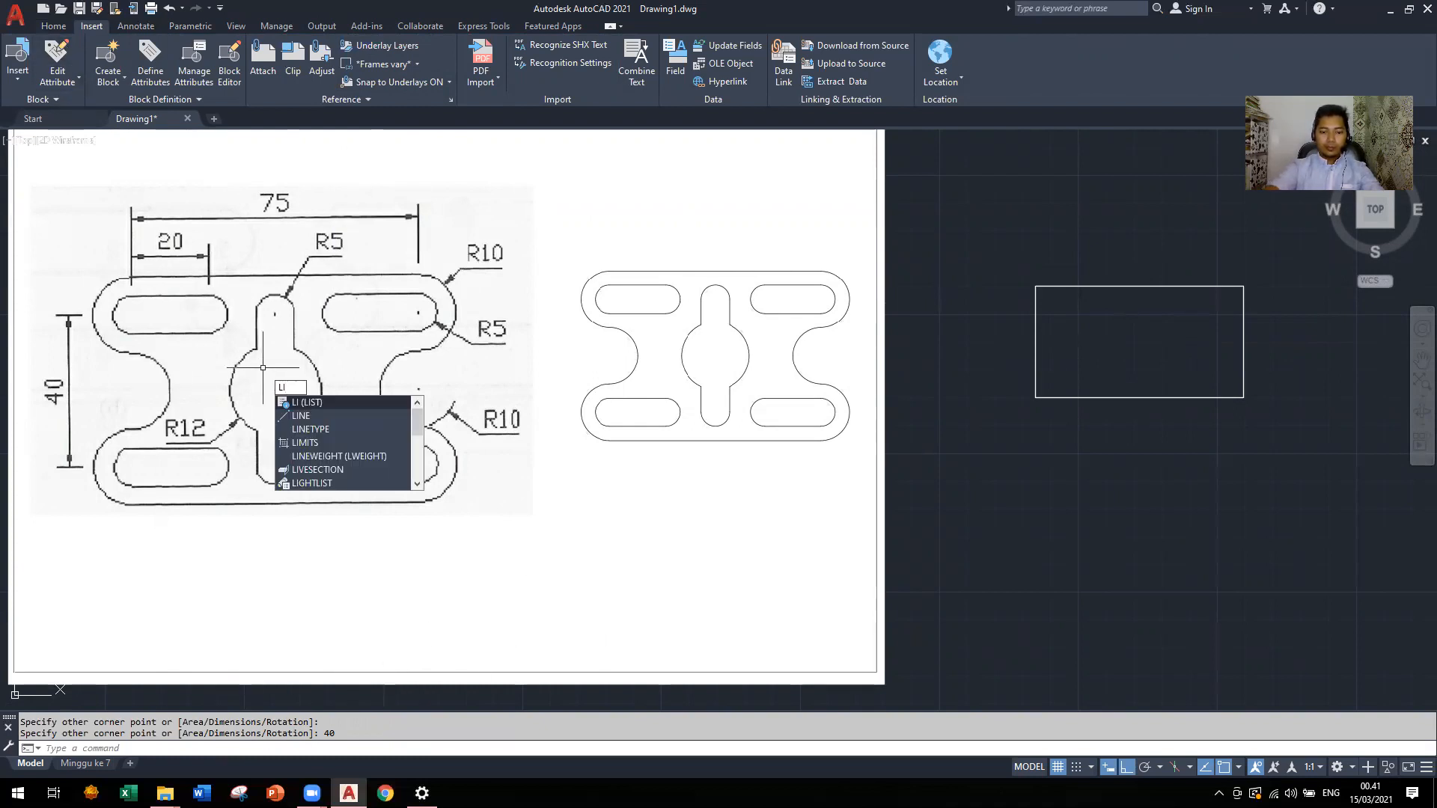
text(NE)
key(Return)
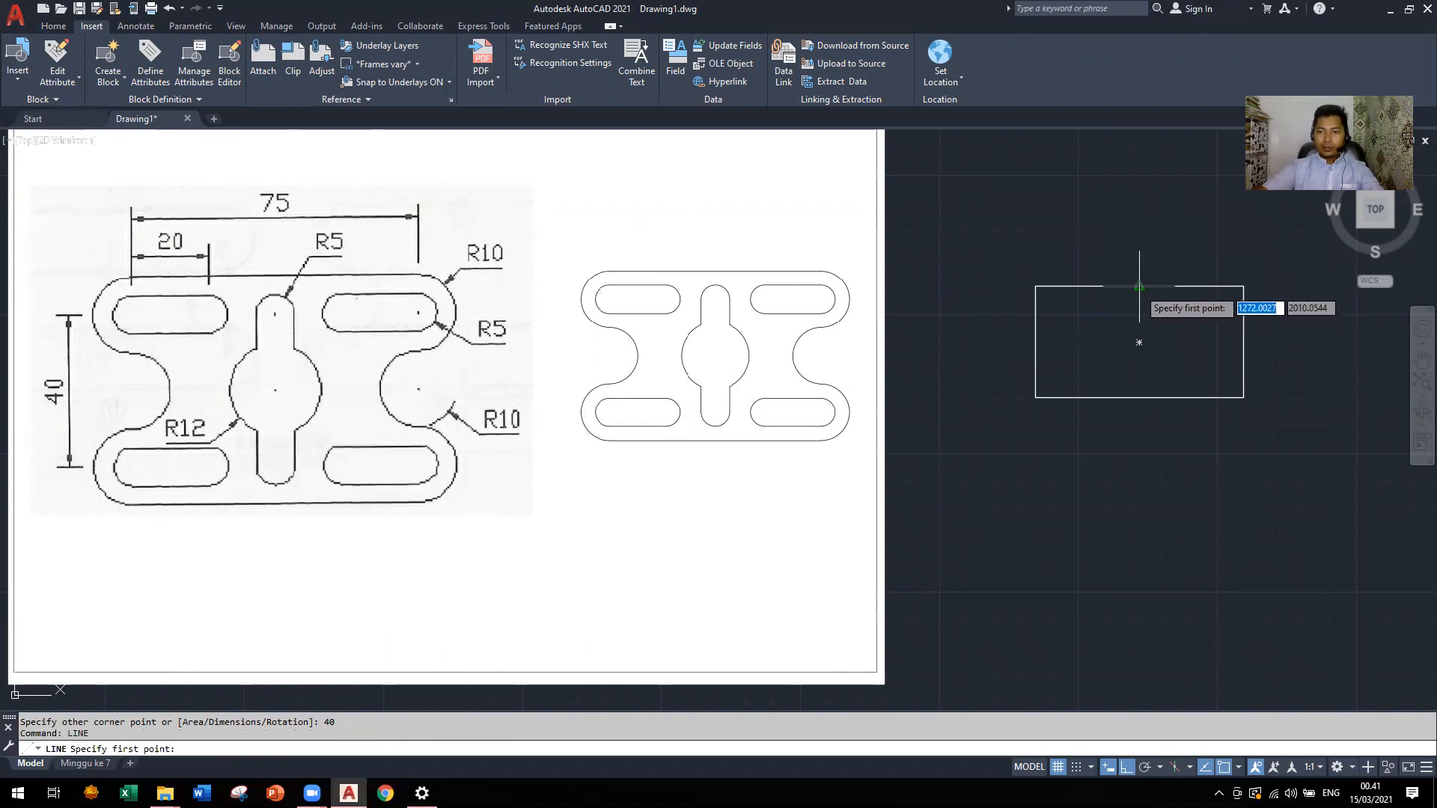
click(1139, 287)
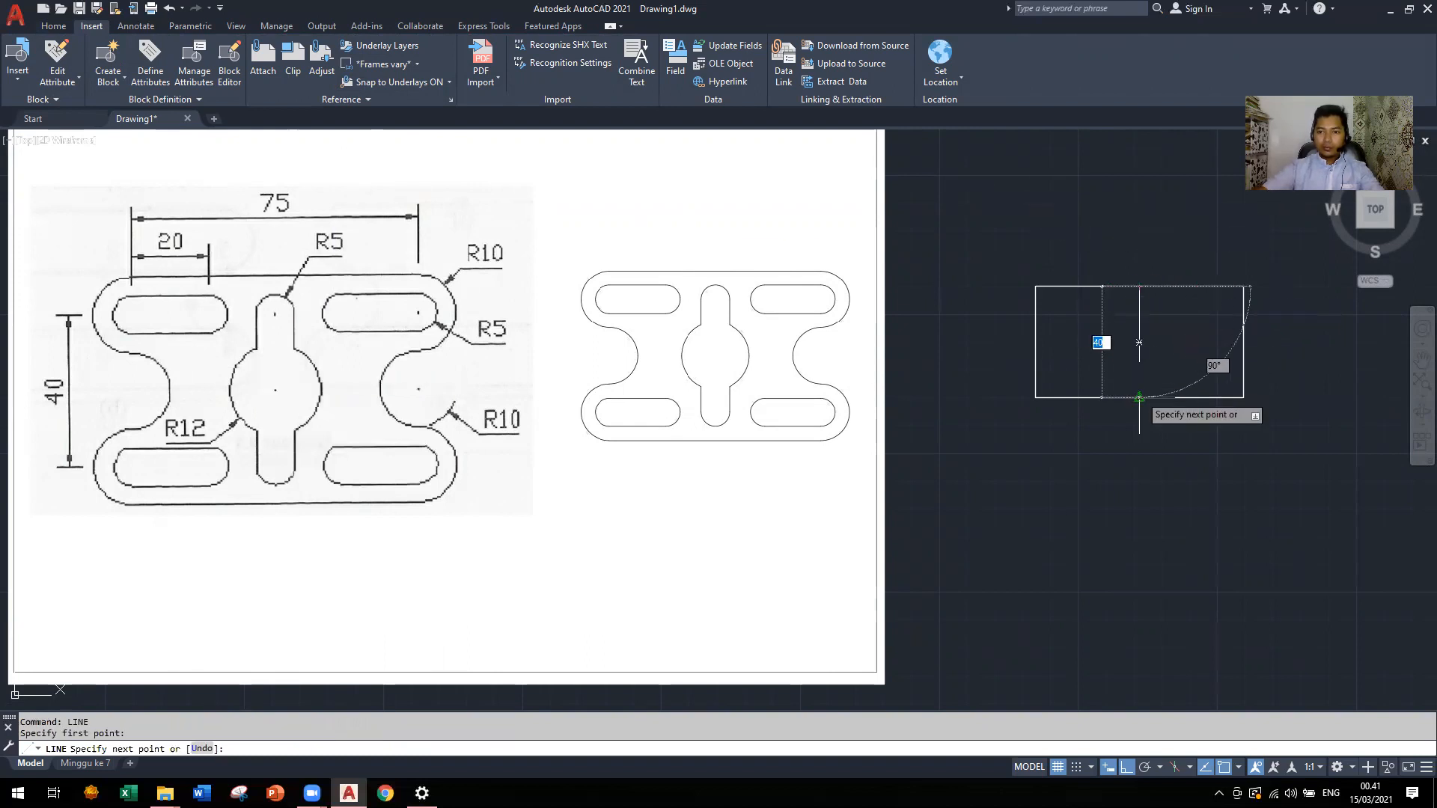
click(1139, 397)
key(Escape)
Draw a radius-12 circle centred at the centre line's midpoint
text(c)
key(Return)
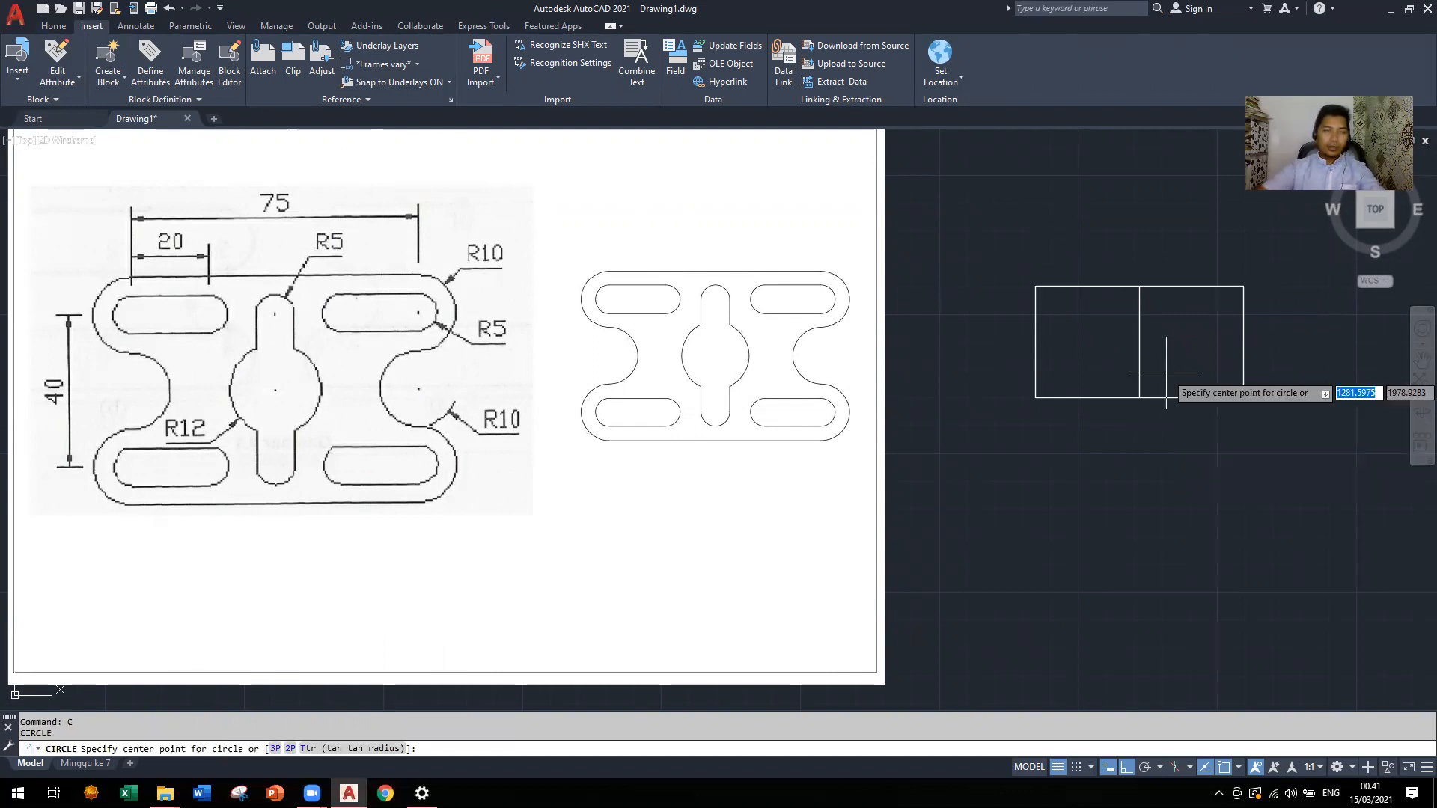
click(1139, 342)
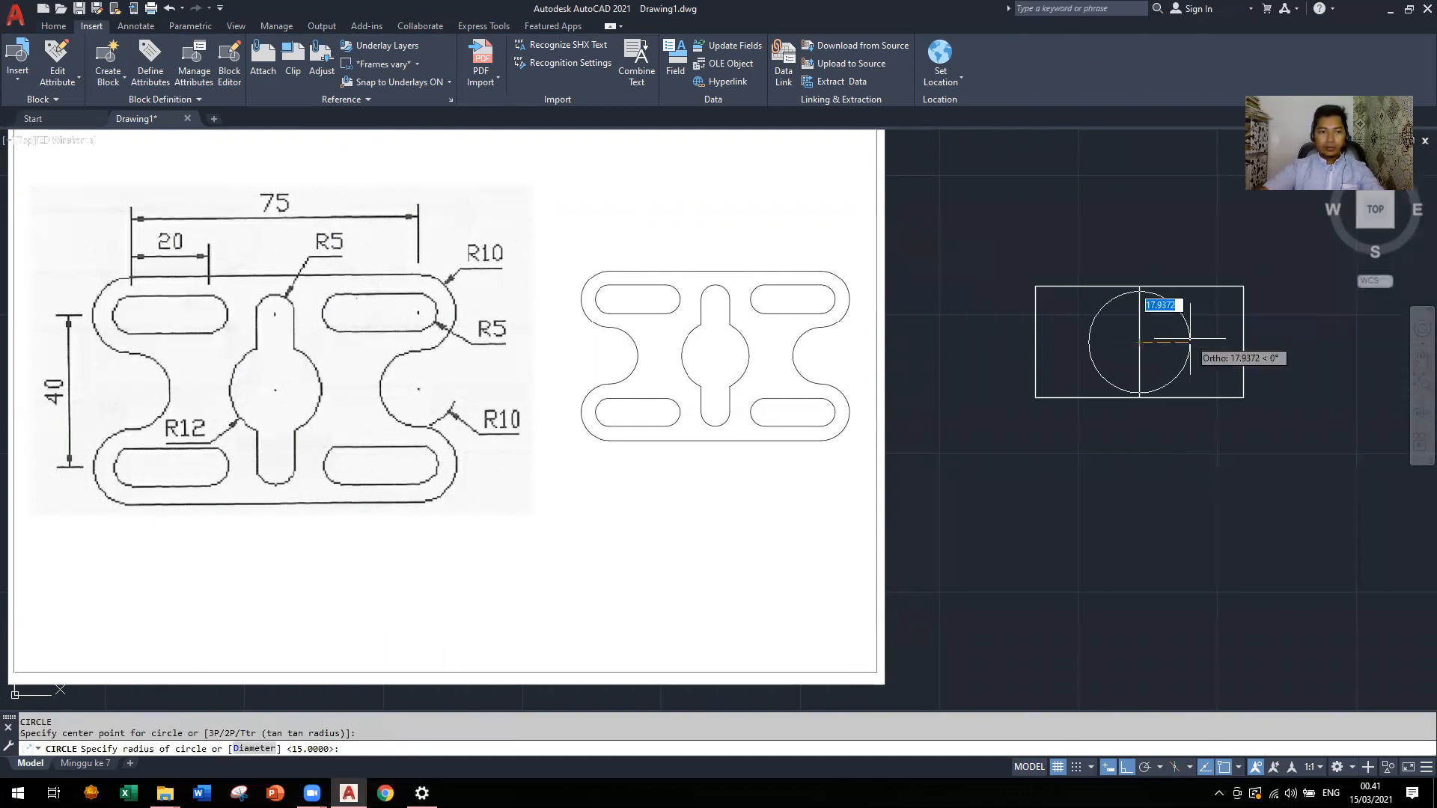
text(12)
key(Return)
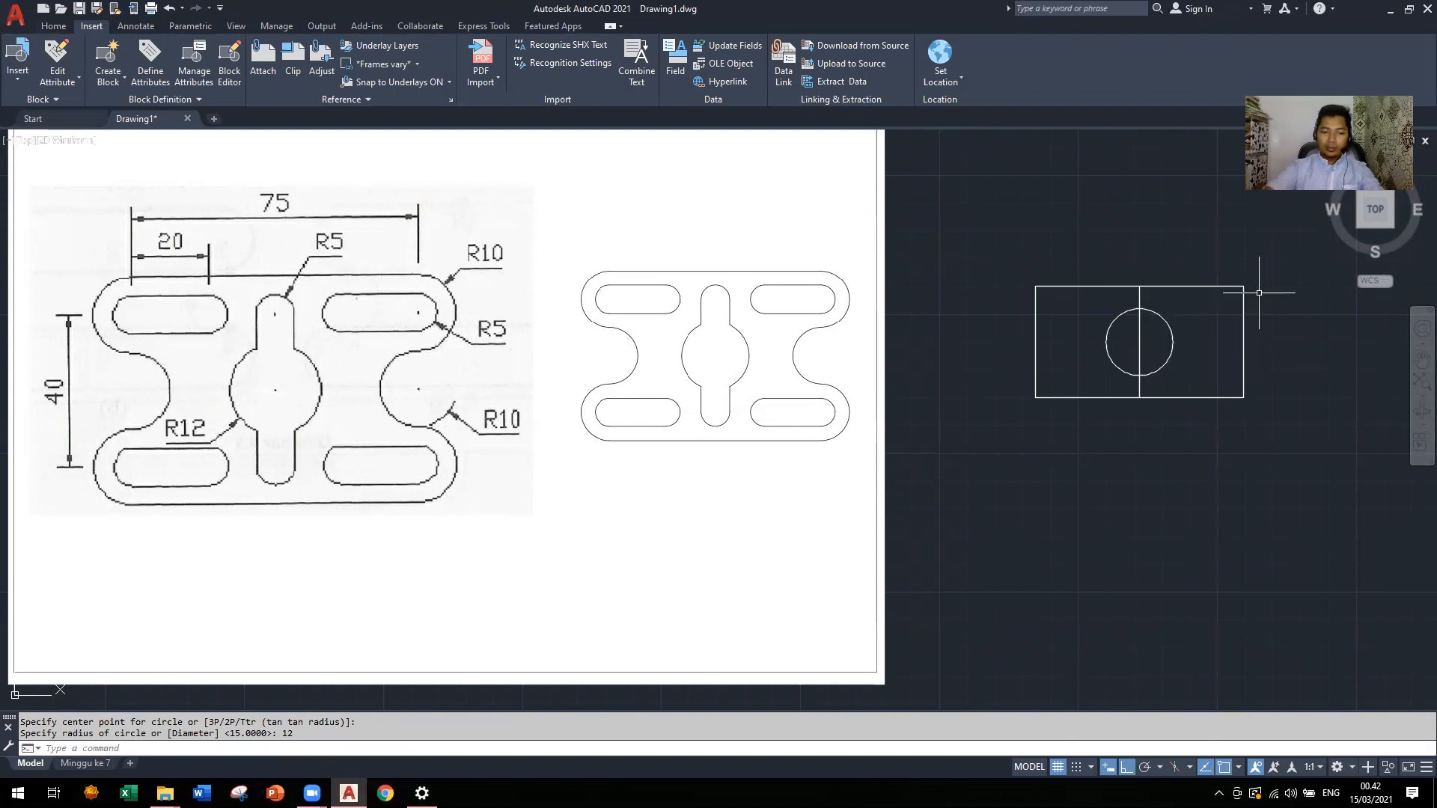
Add a radius-5 circle at the centre line's top end
key(Up)
key(Return)
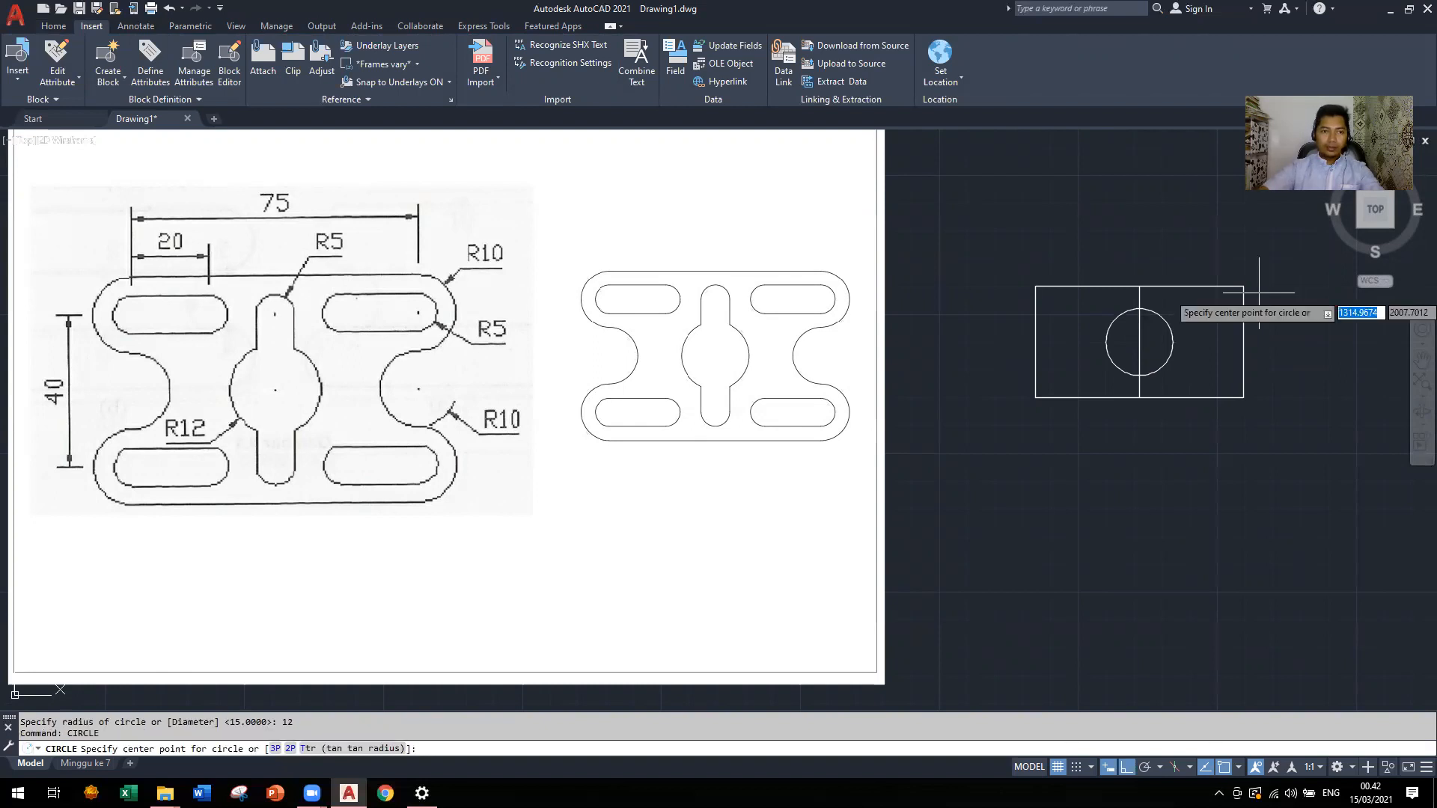
click(1139, 287)
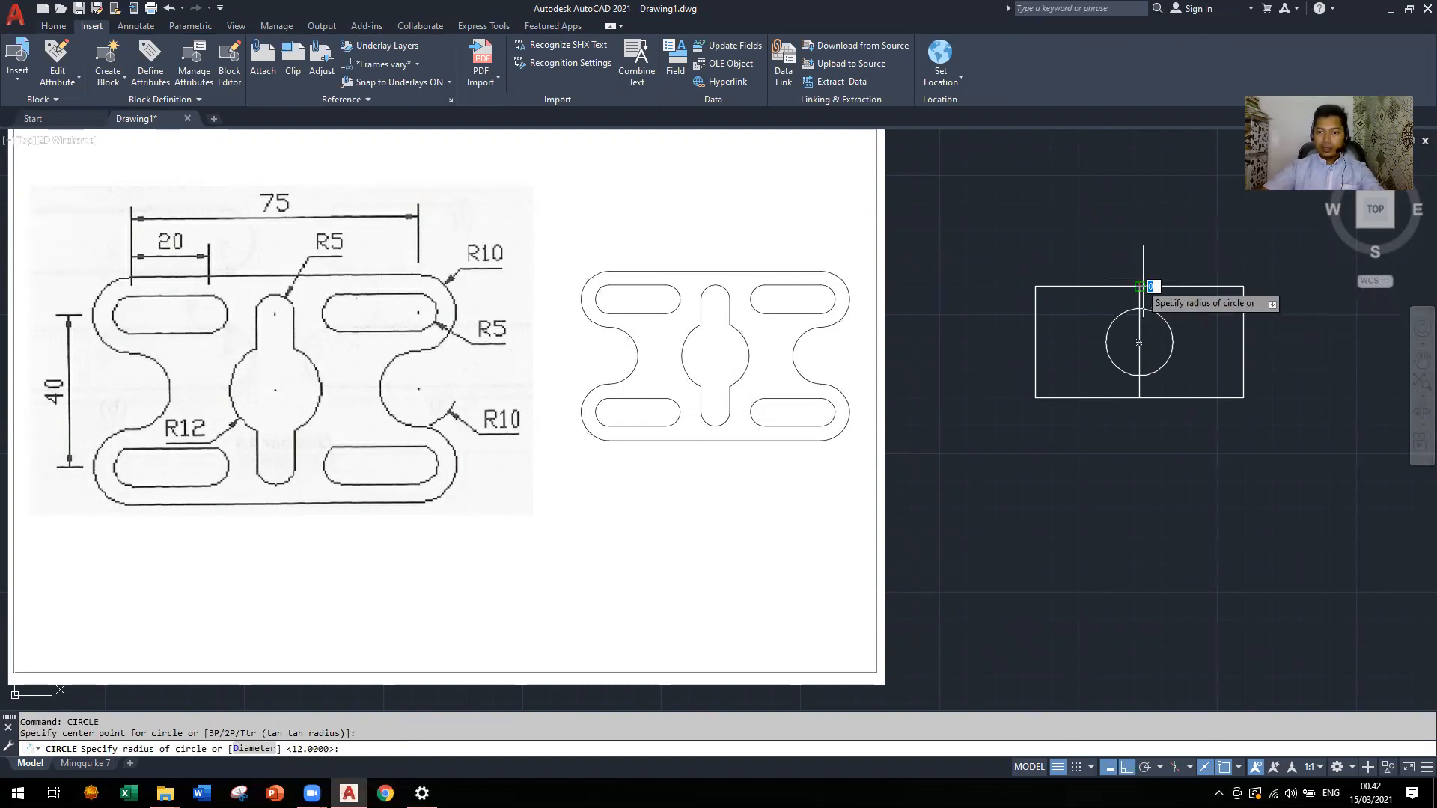
text(5)
key(Return)
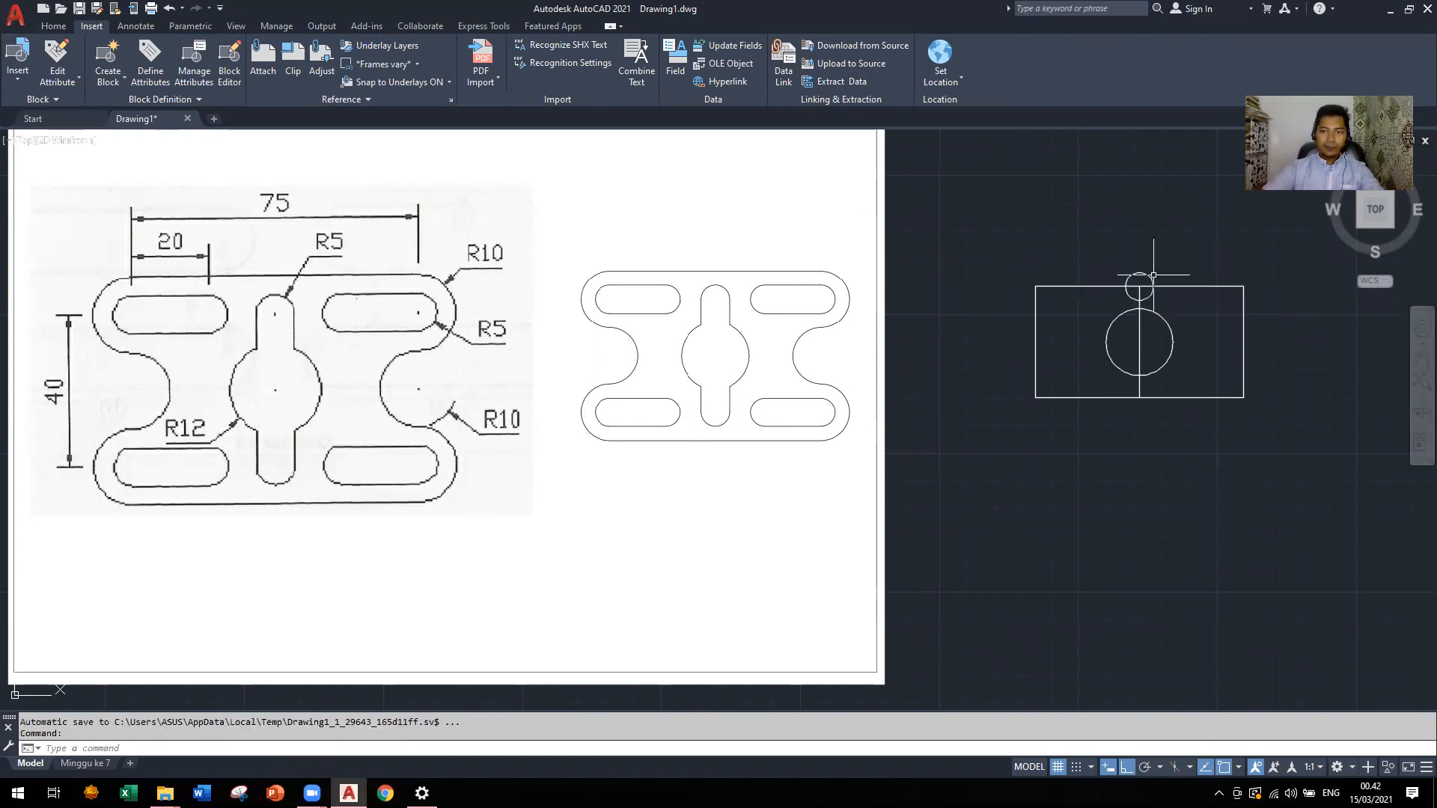
scroll(1166, 301, up, 2)
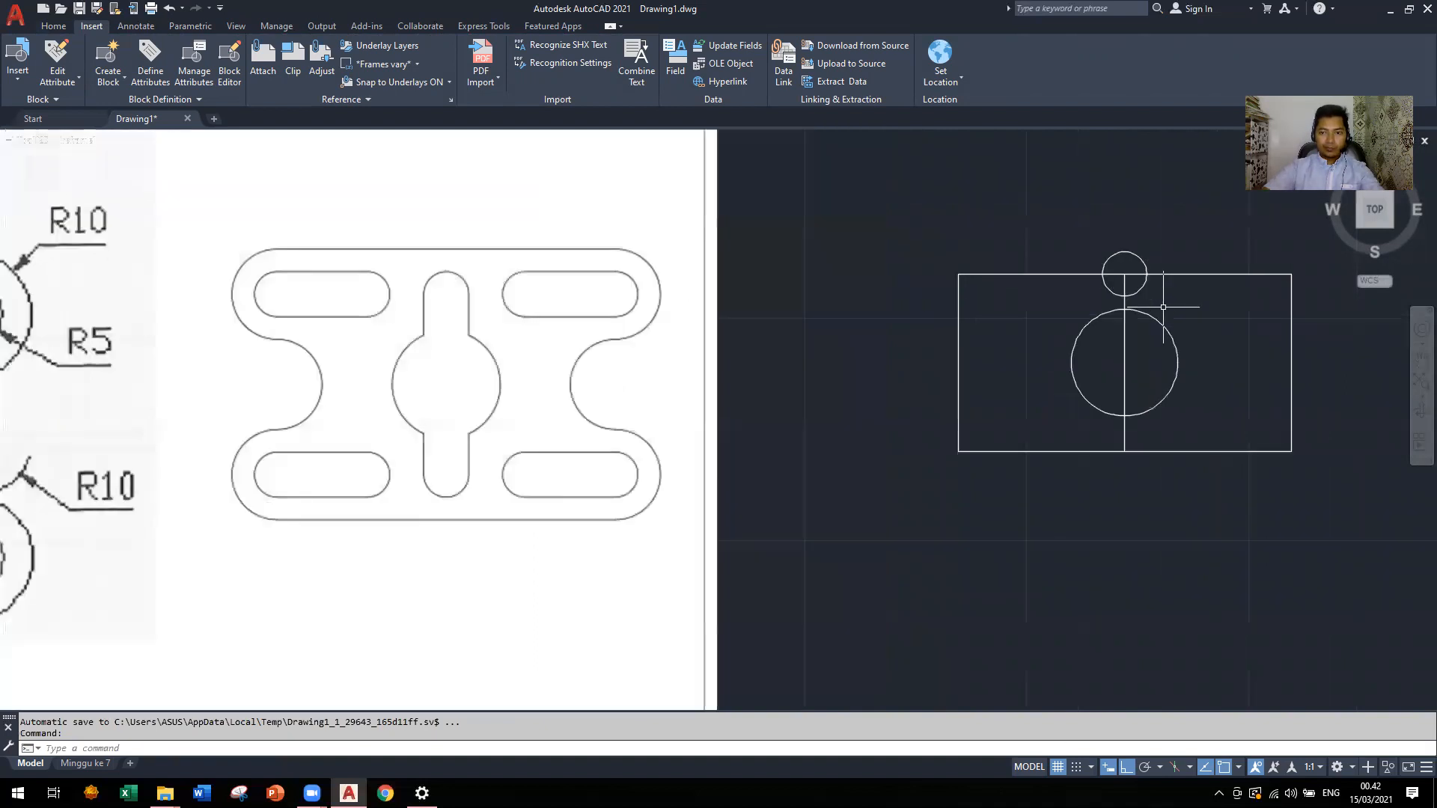
scroll(1163, 307, down, 2)
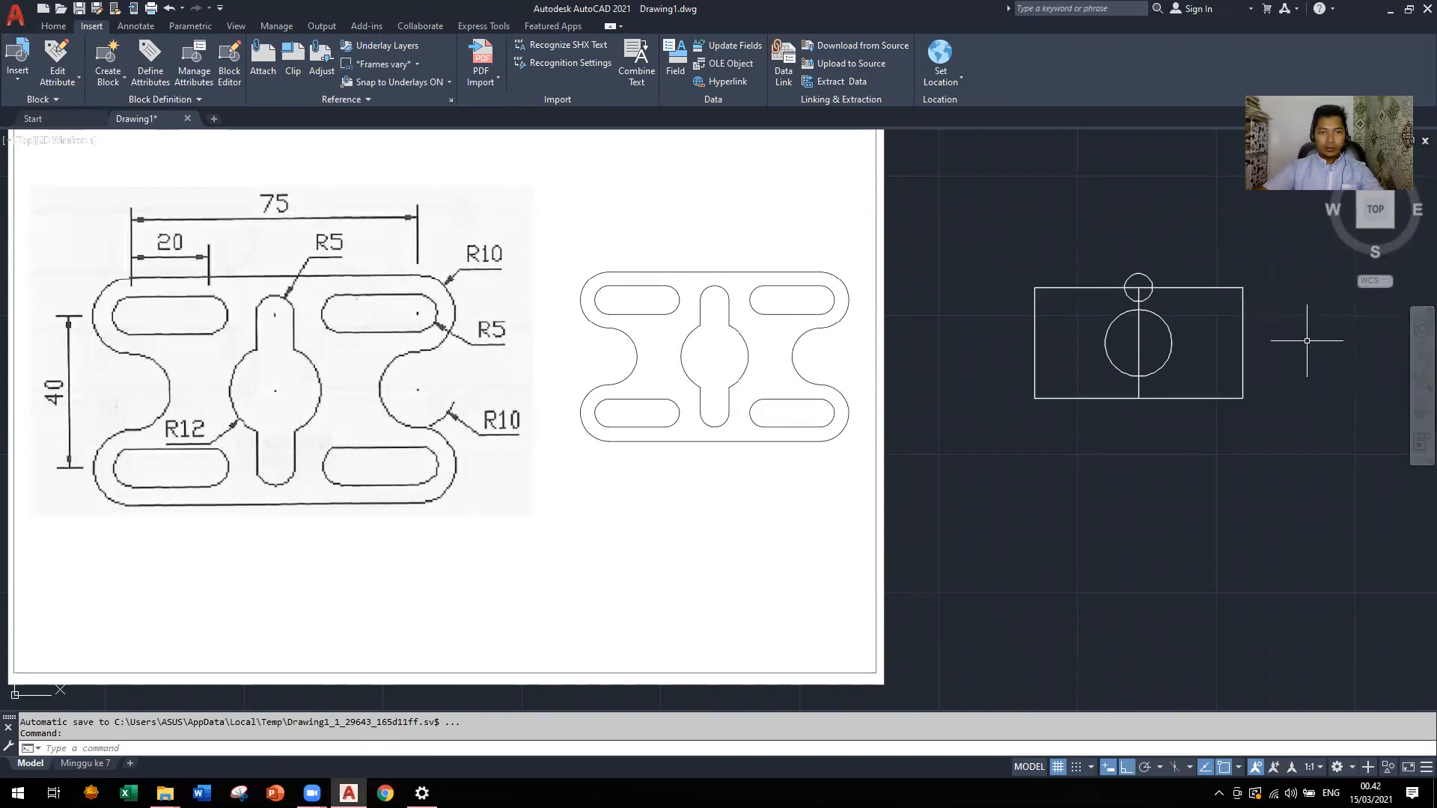
Draw concentric circles of radius 5 and 10 on the rectangle's top-right corner
text(CIRCLE)
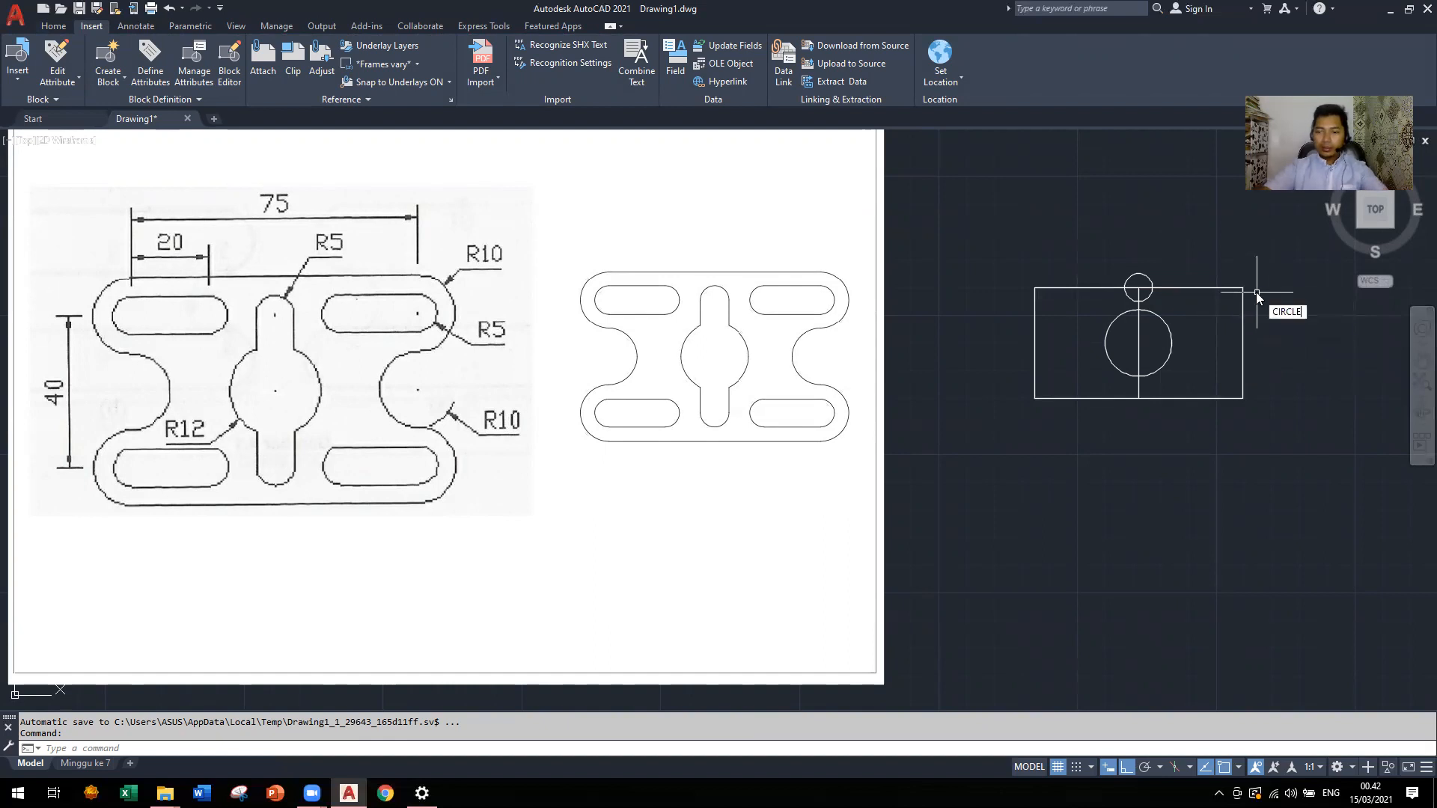
key(Return)
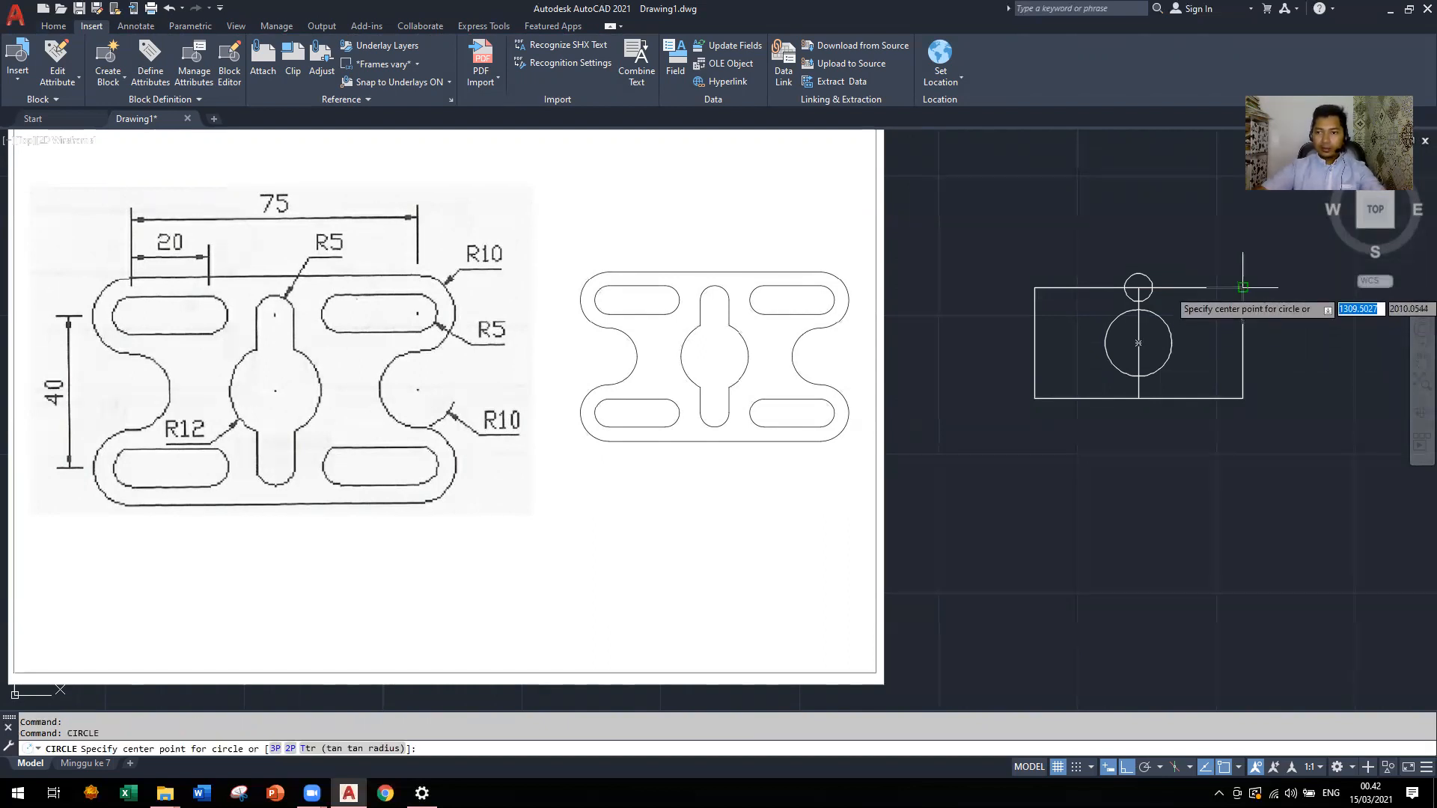
click(1242, 287)
text(5)
key(Return)
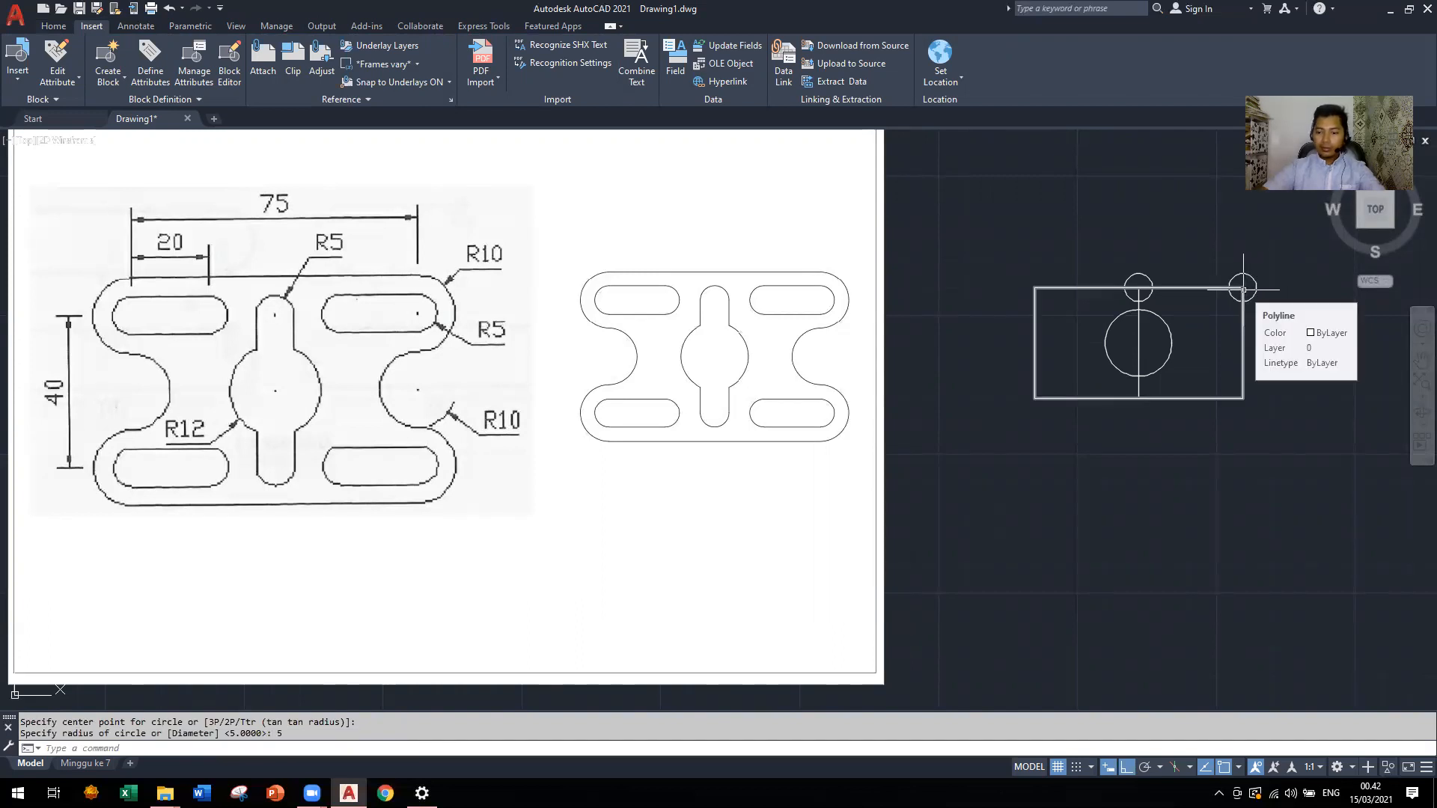
key(Return)
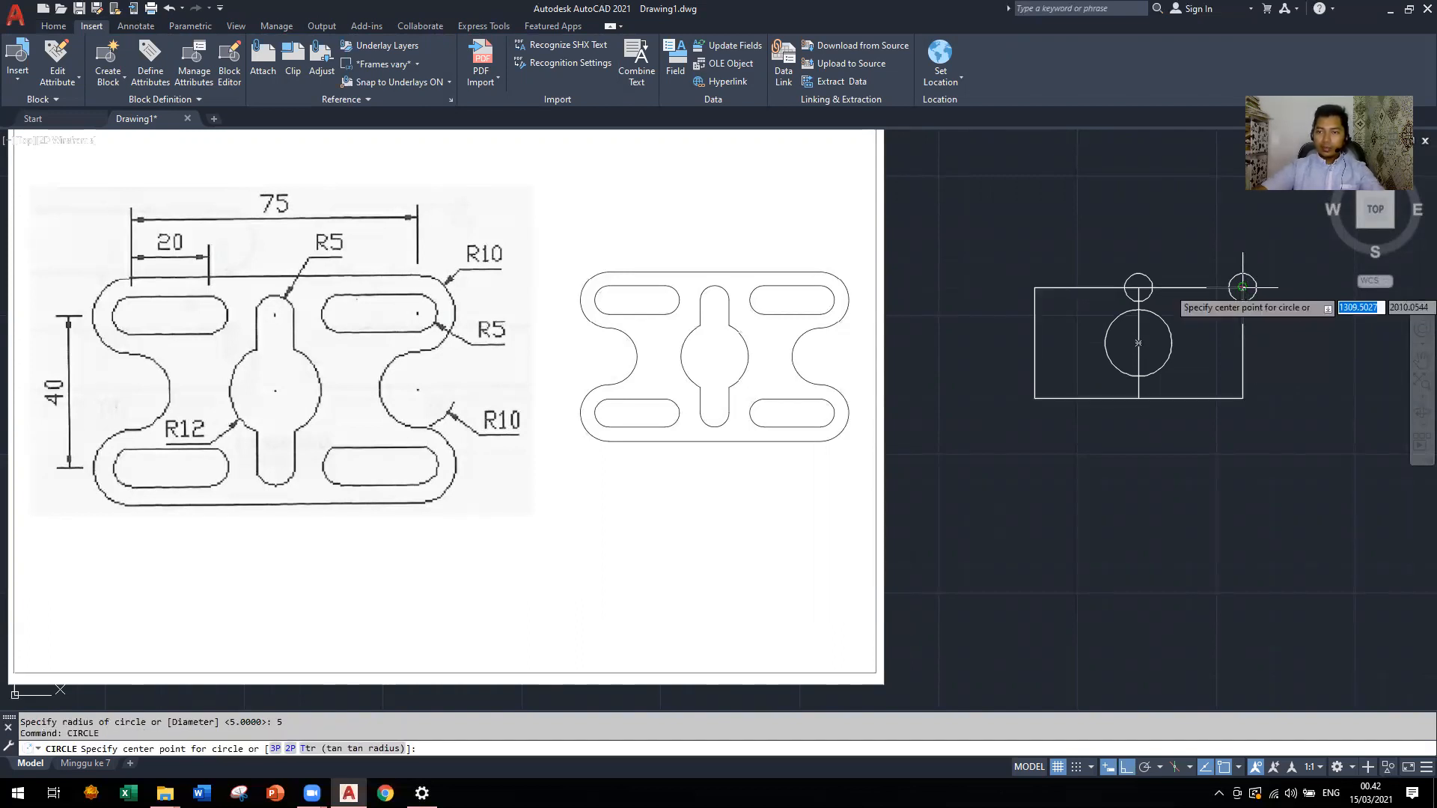
click(1243, 287)
text(10)
key(Return)
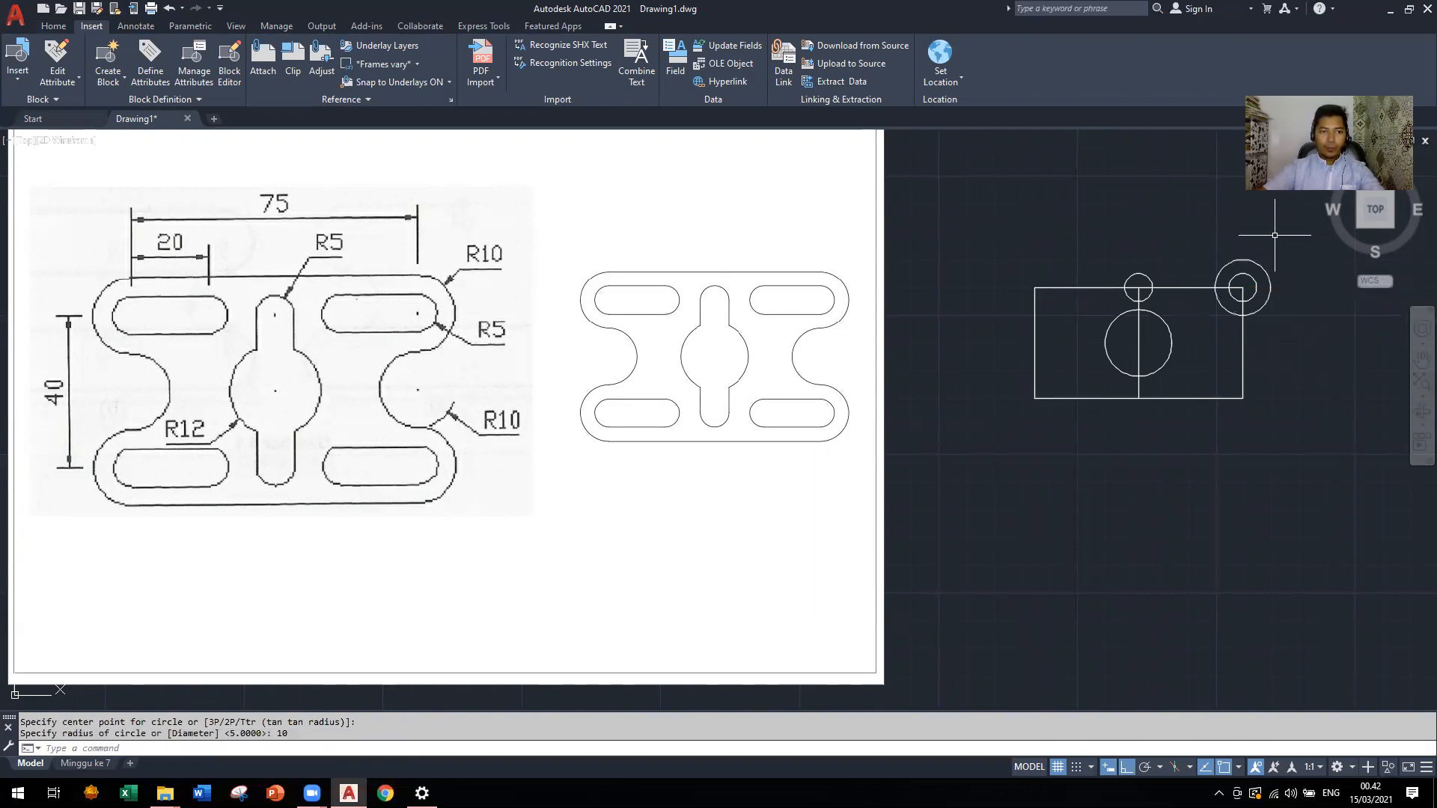
Begin a line from the small top circle, then cancel it
text(LI)
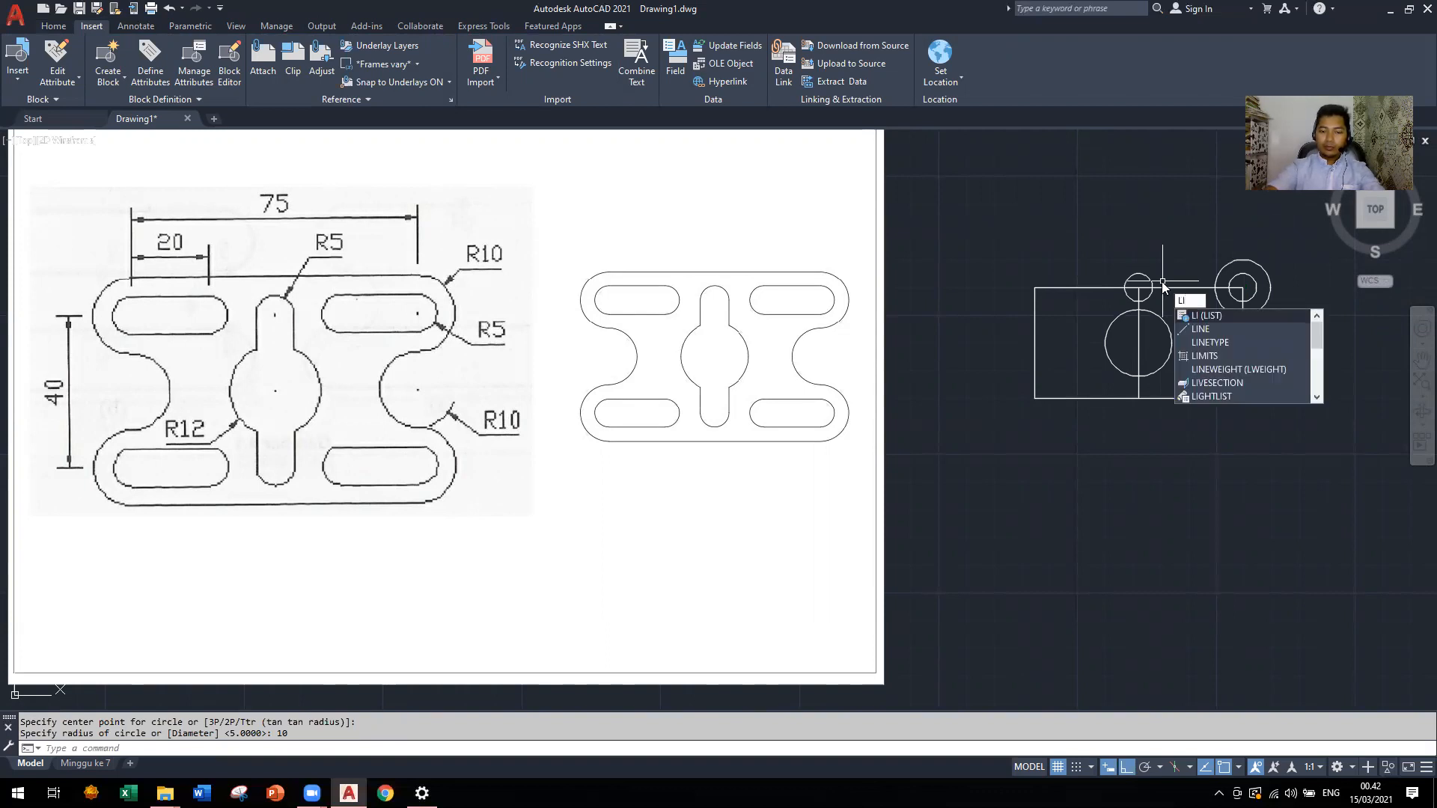
text(ne)
key(Return)
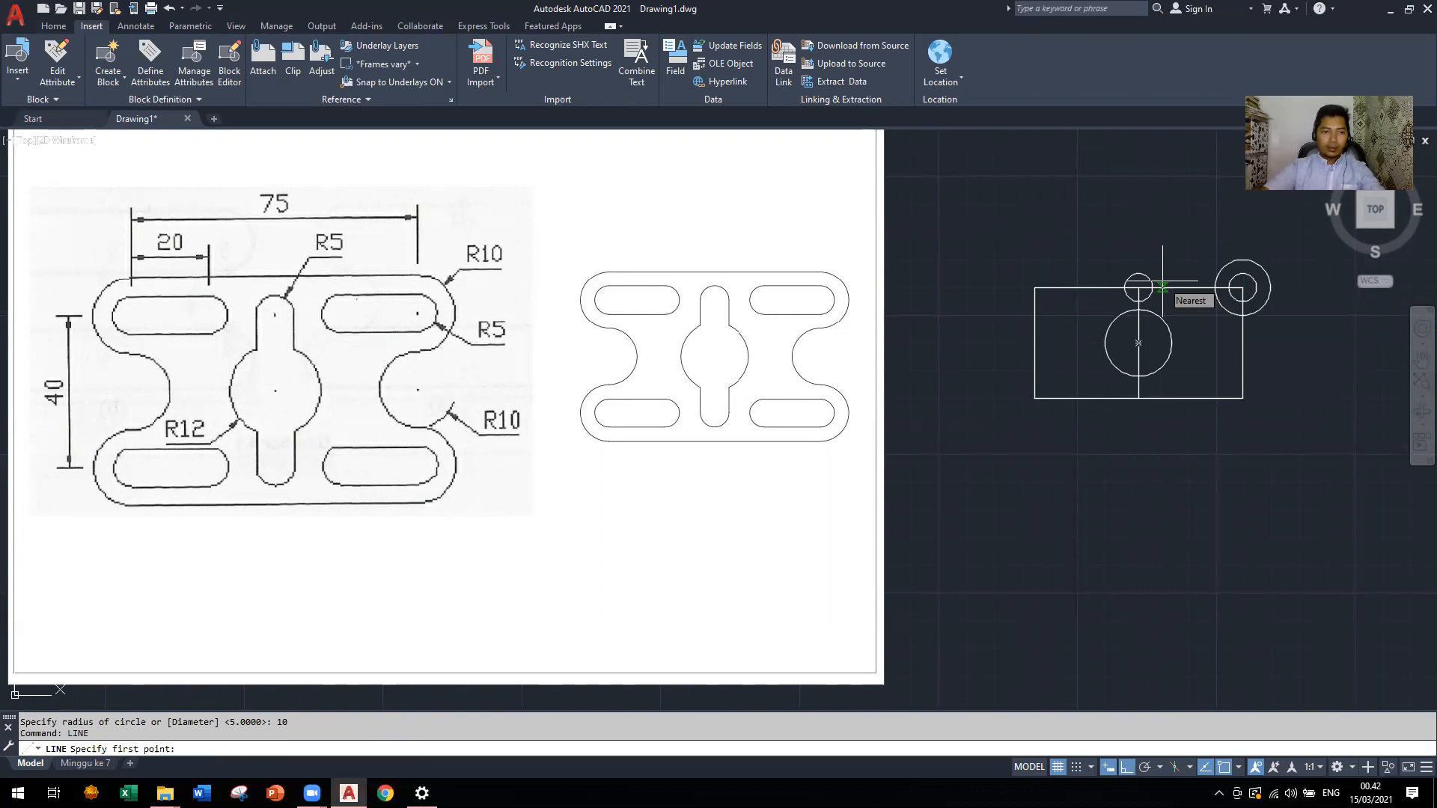
scroll(1160, 285, up, 5)
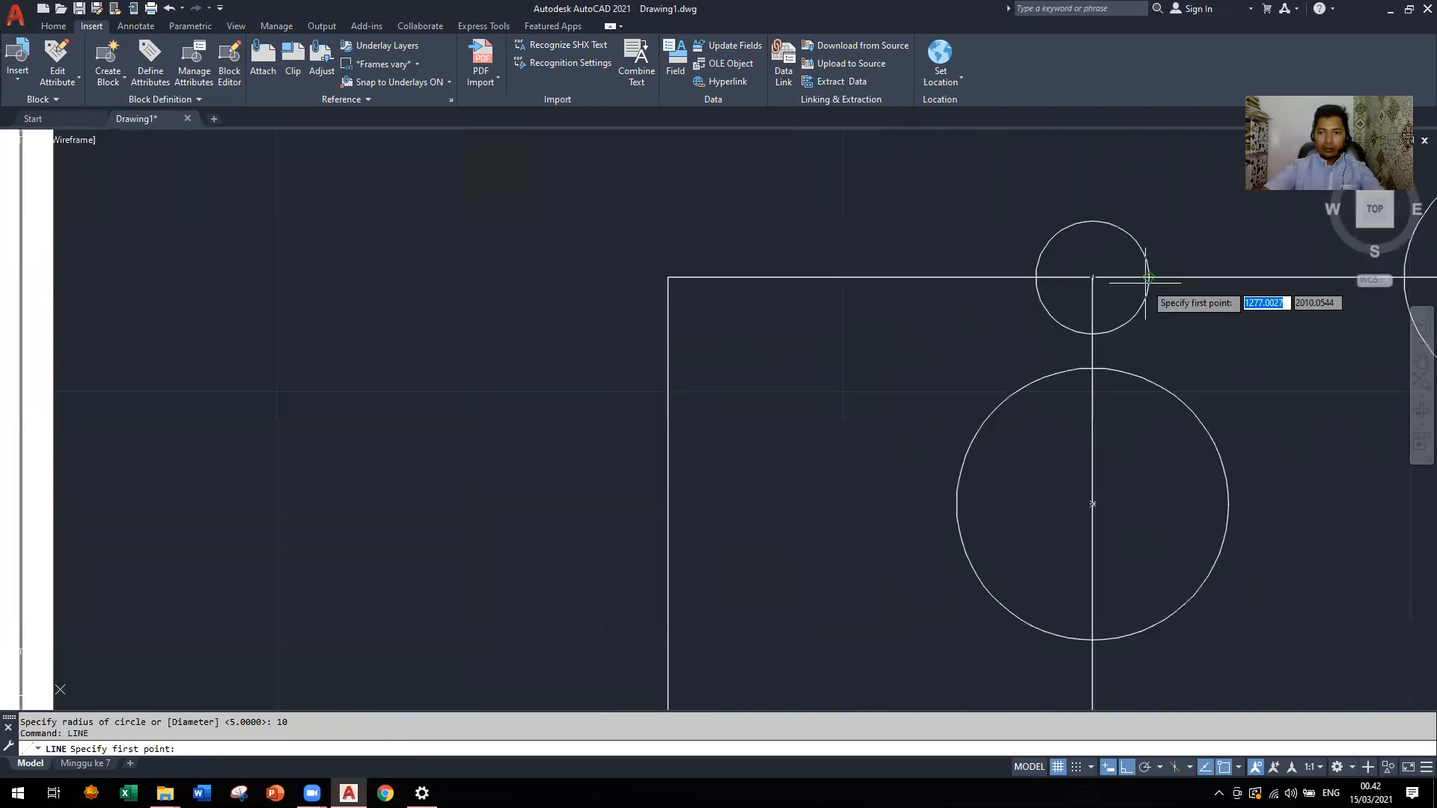
click(1147, 278)
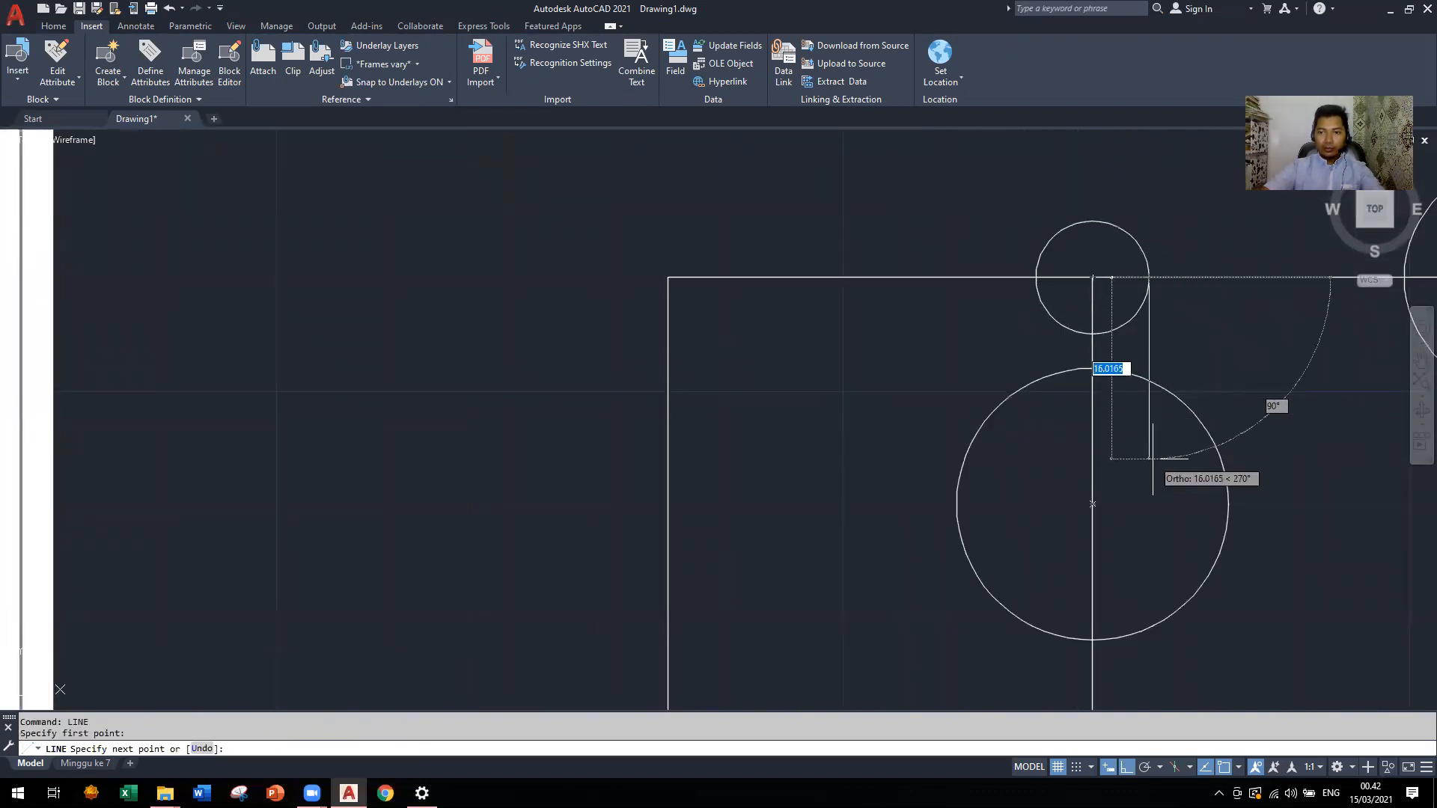
scroll(1153, 458, down, 2)
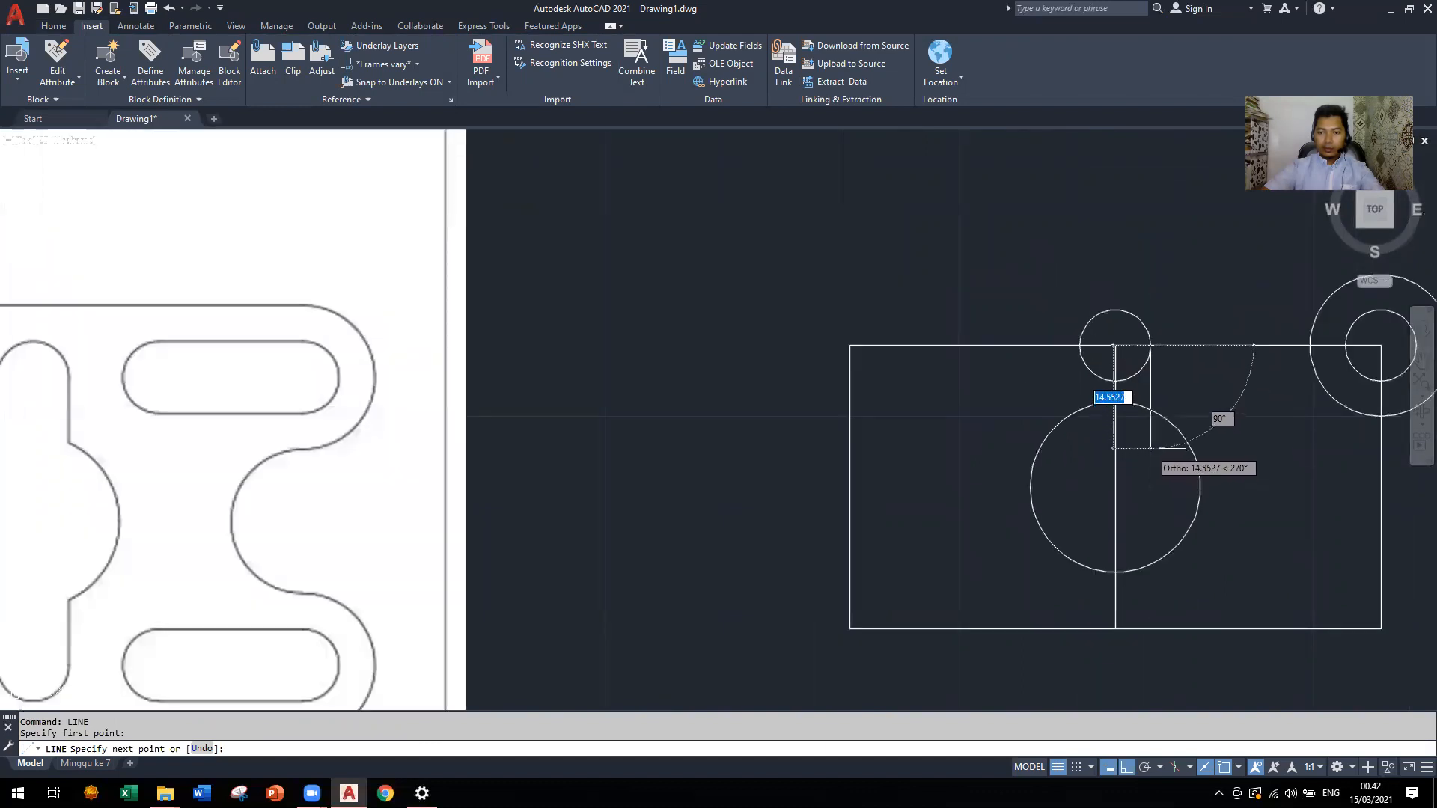
key(Escape)
scroll(1128, 415, down, 2)
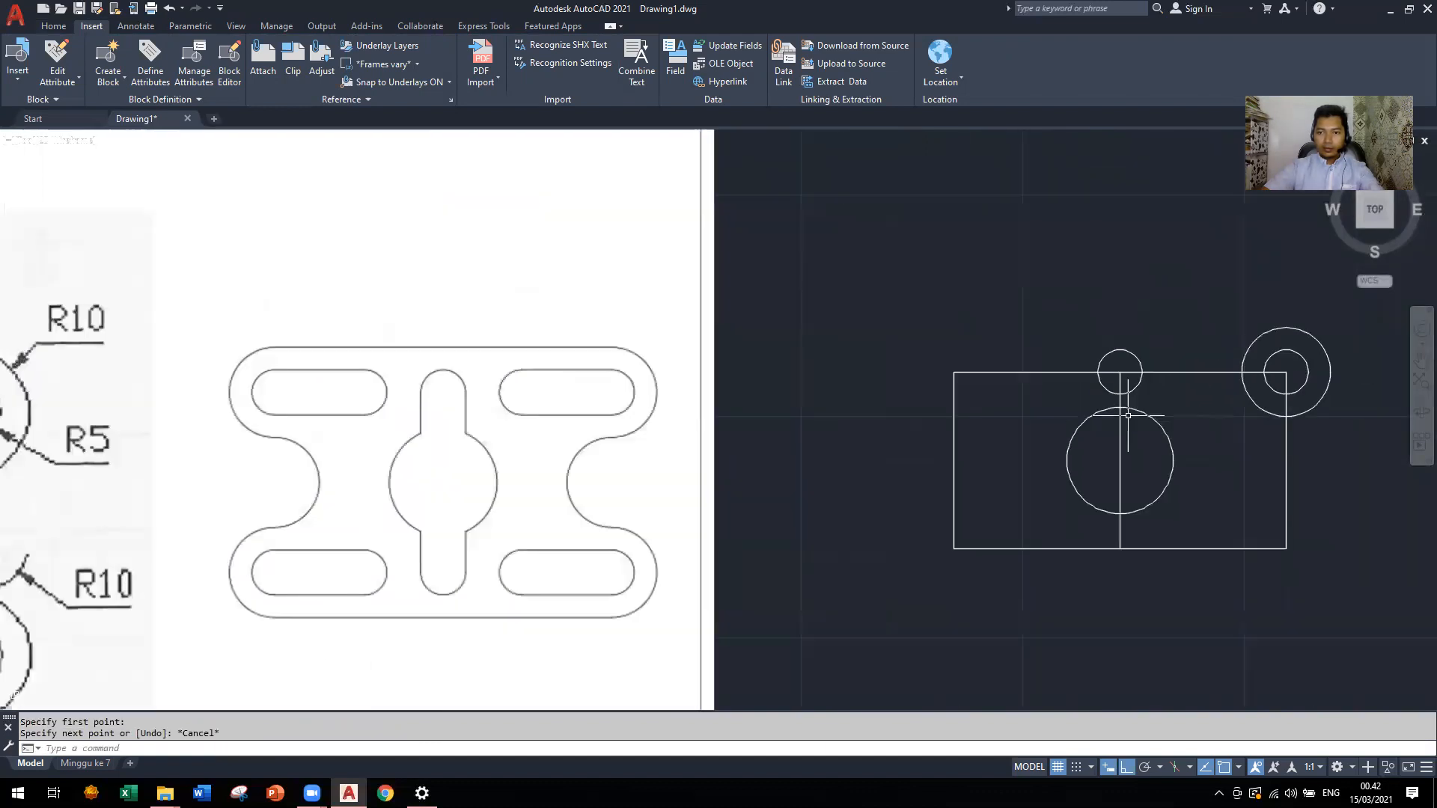
scroll(1128, 416, down, 2)
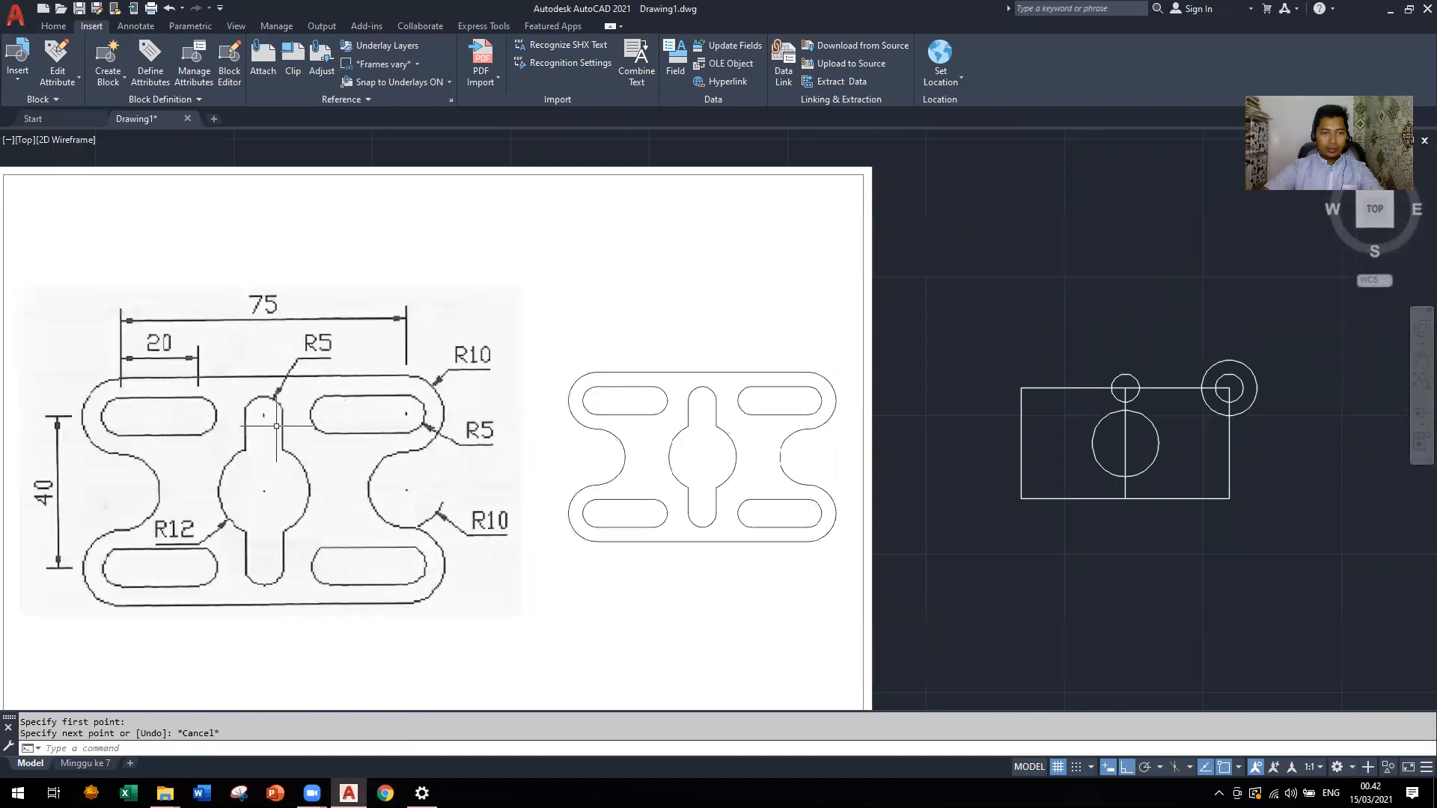
Offset the vertical centre line 5 units to each side
text(OFFSET)
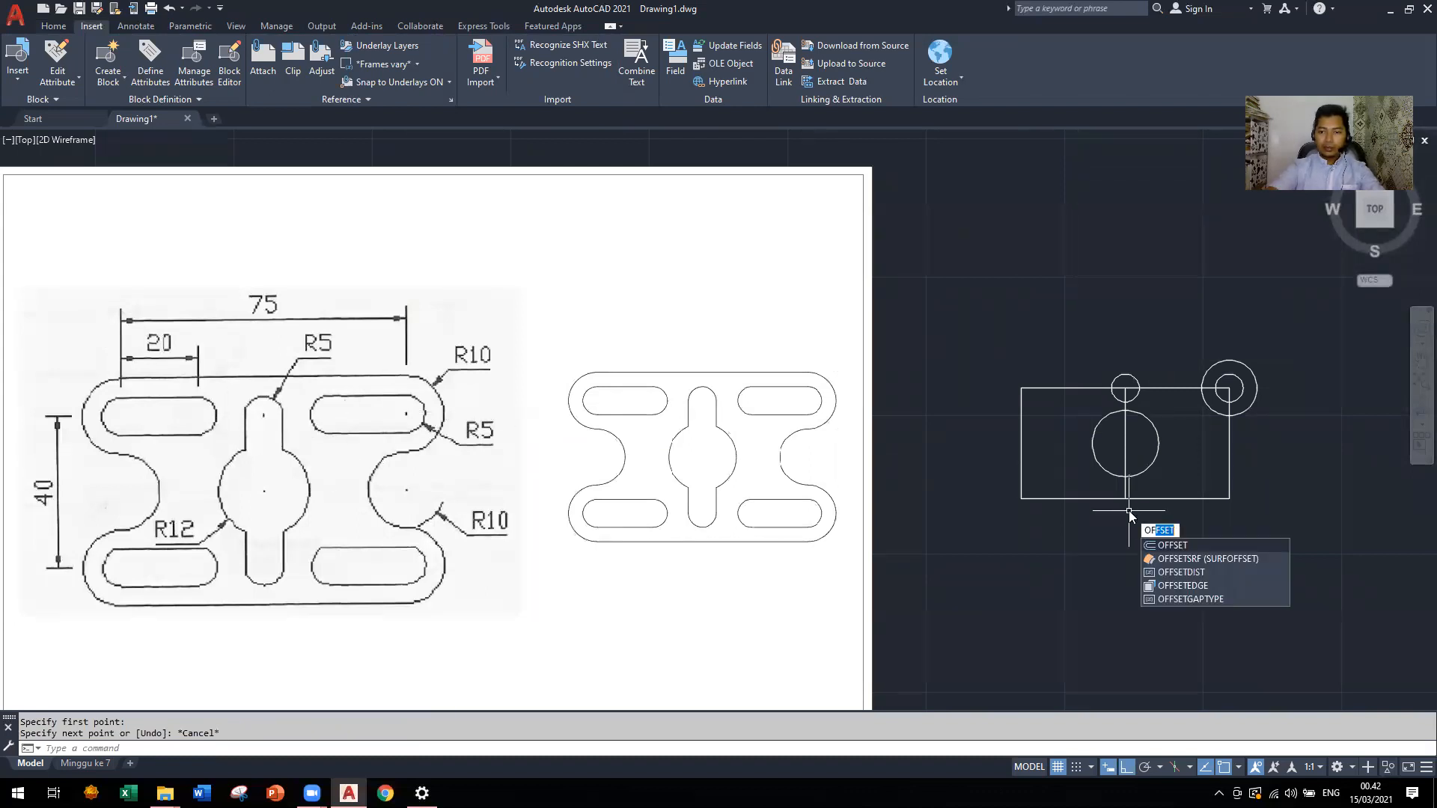
key(Return)
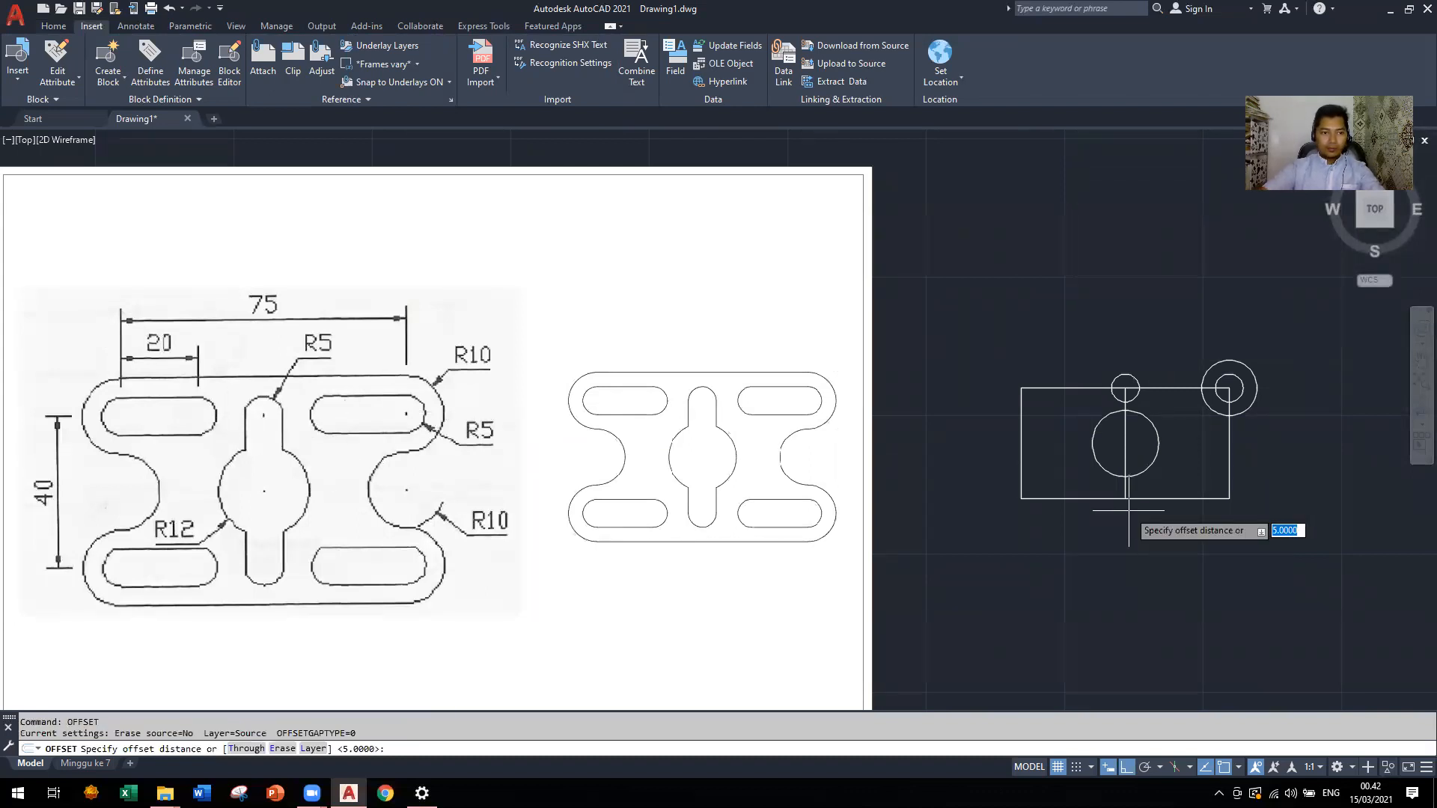
text(5)
key(Return)
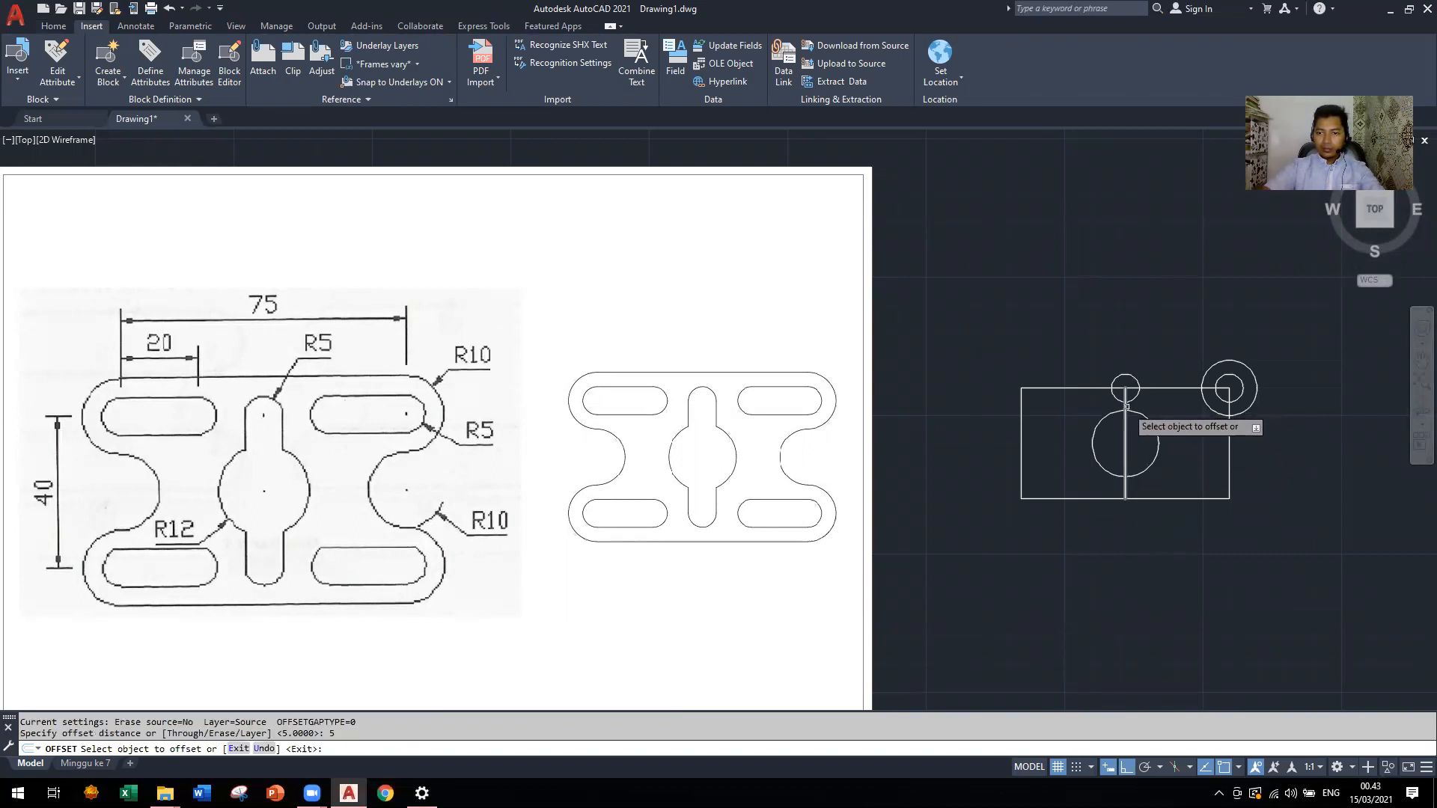
click(1126, 432)
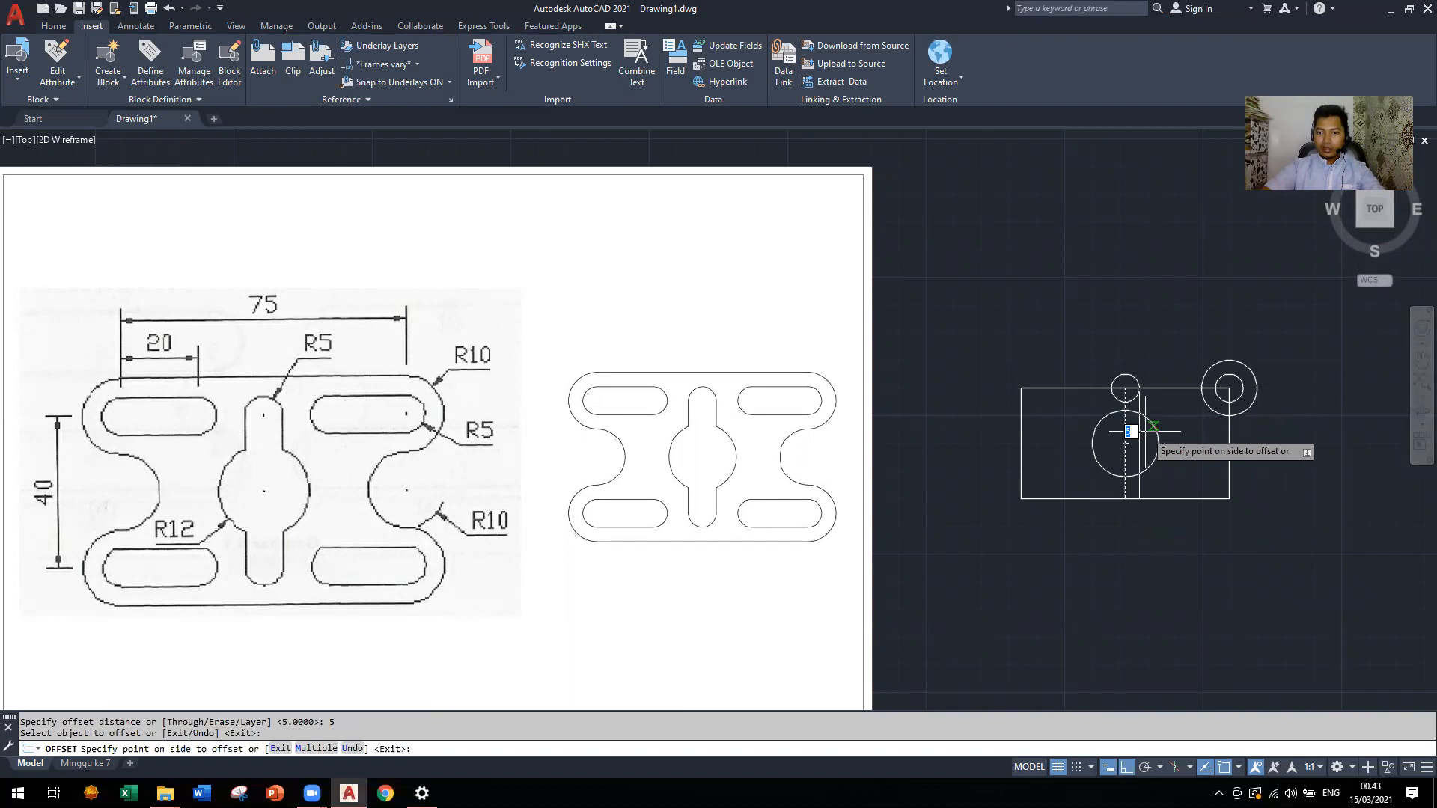
click(1119, 431)
click(1123, 430)
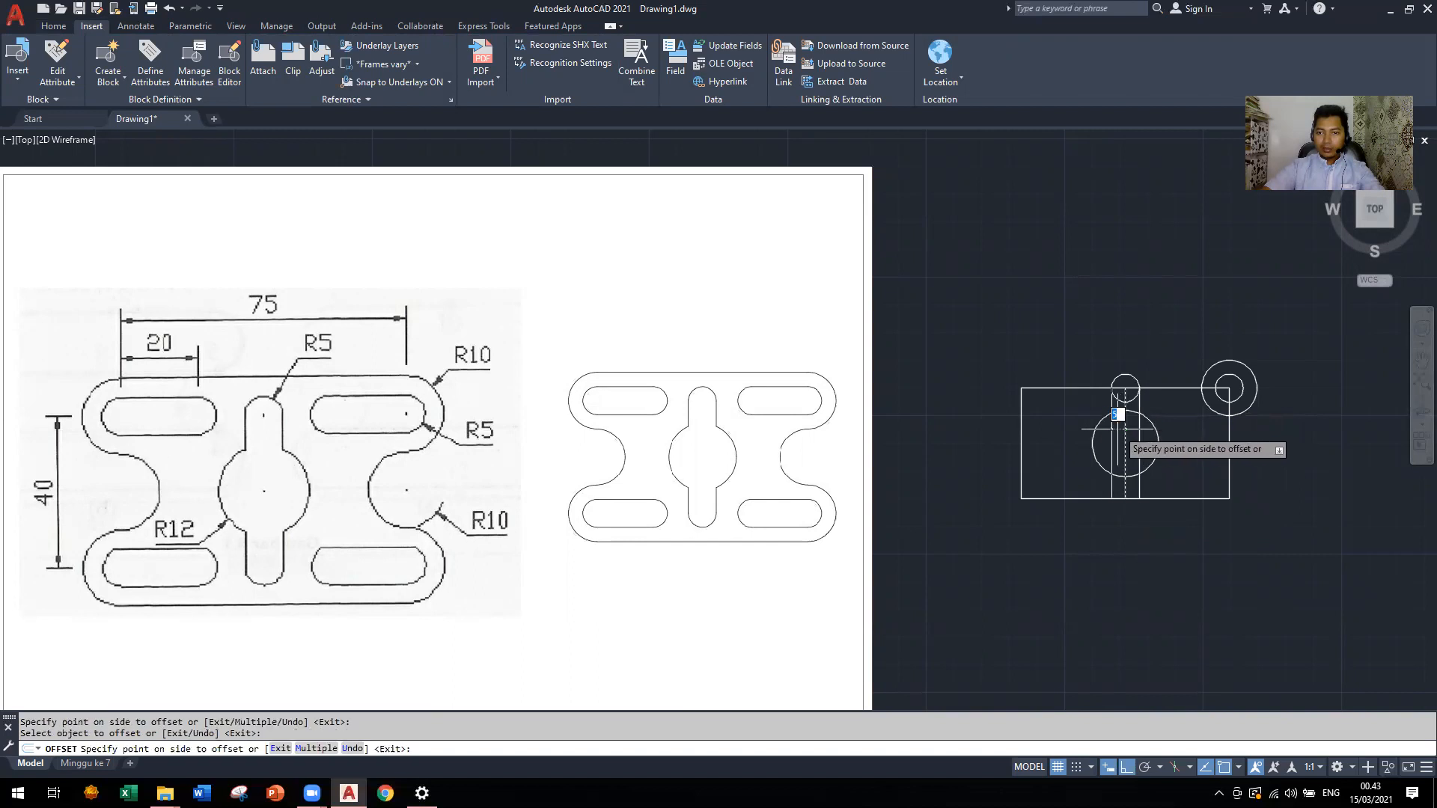
click(1118, 429)
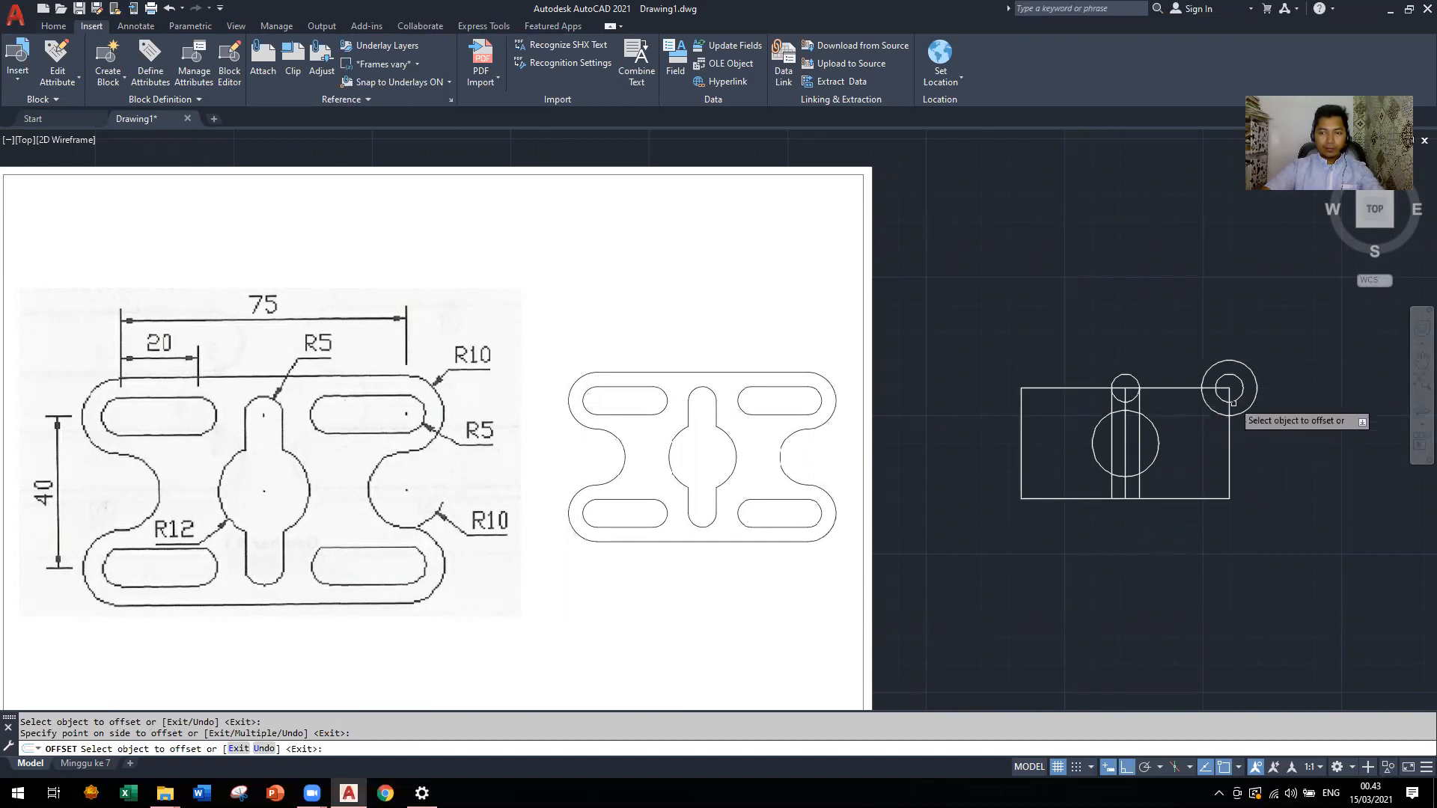
key(Escape)
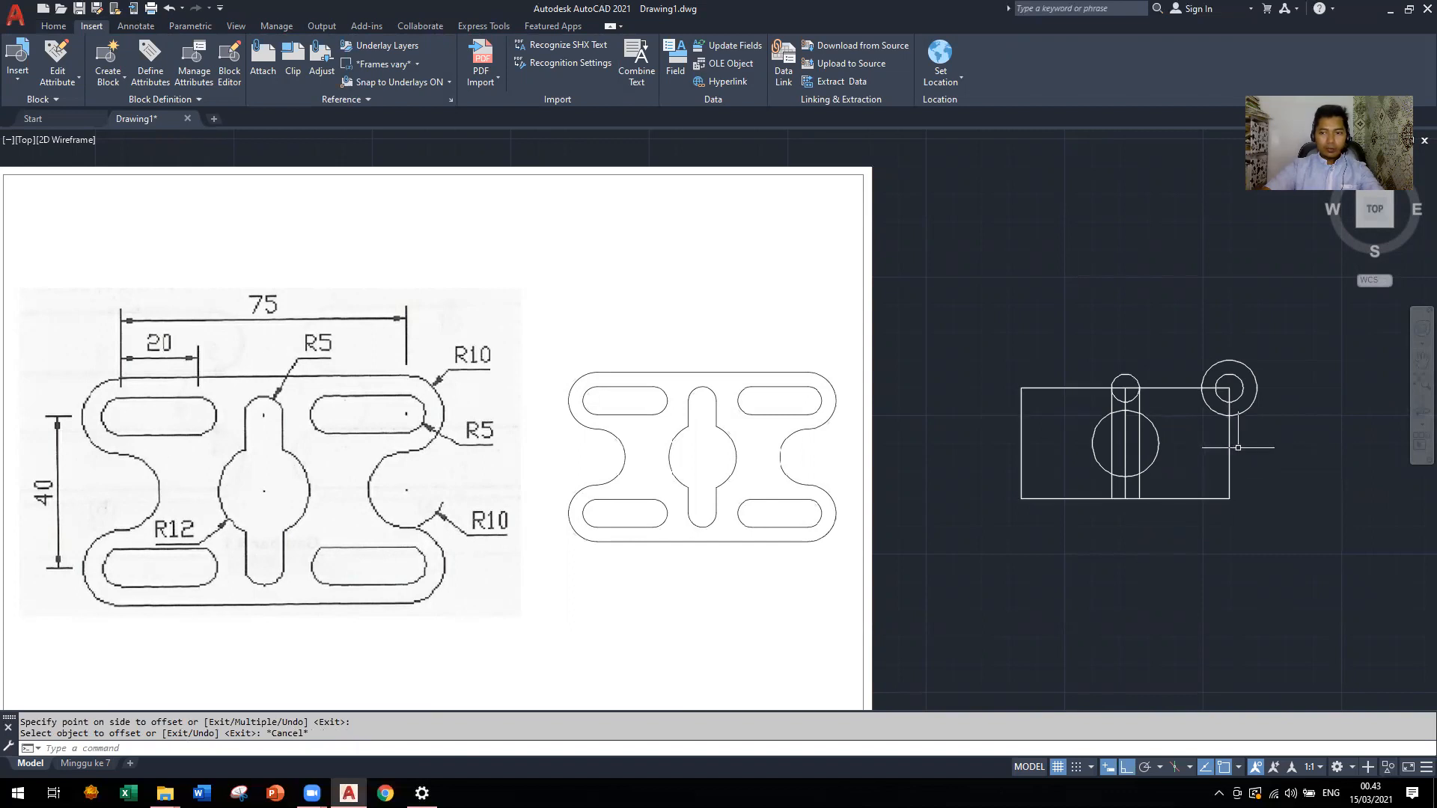
Draw a radius-10 circle centred on the rectangle's right-edge midpoint
text(c)
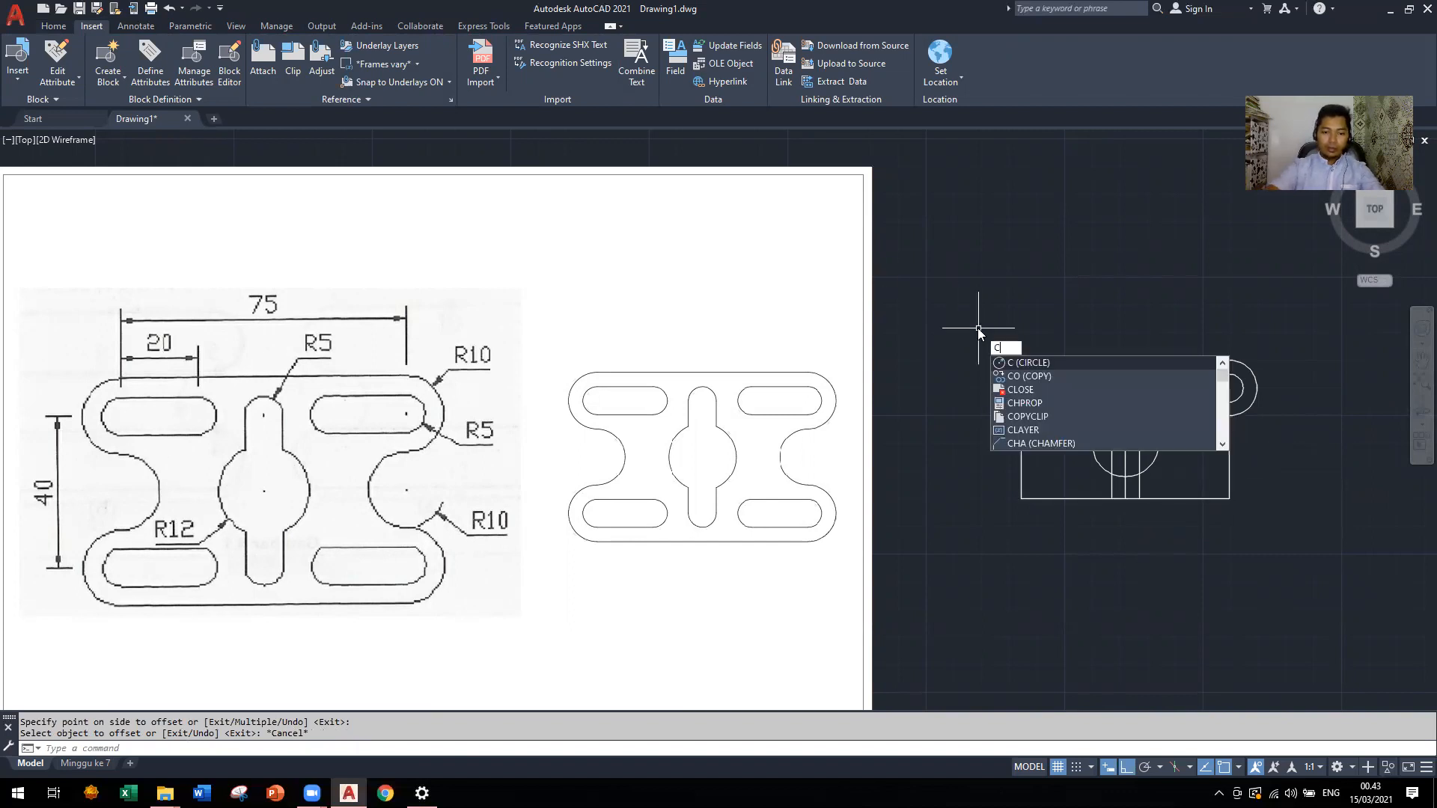
text(i)
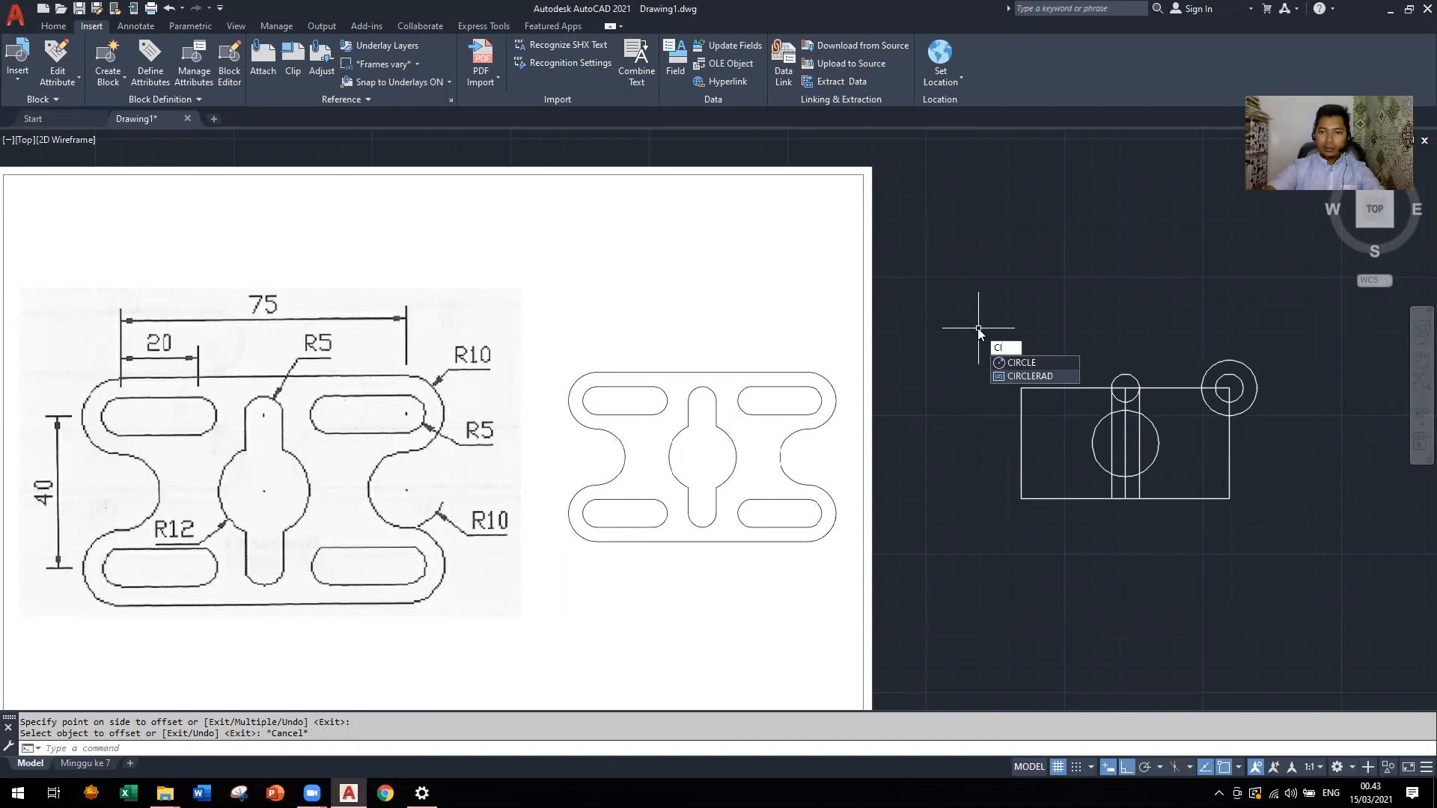
key(Return)
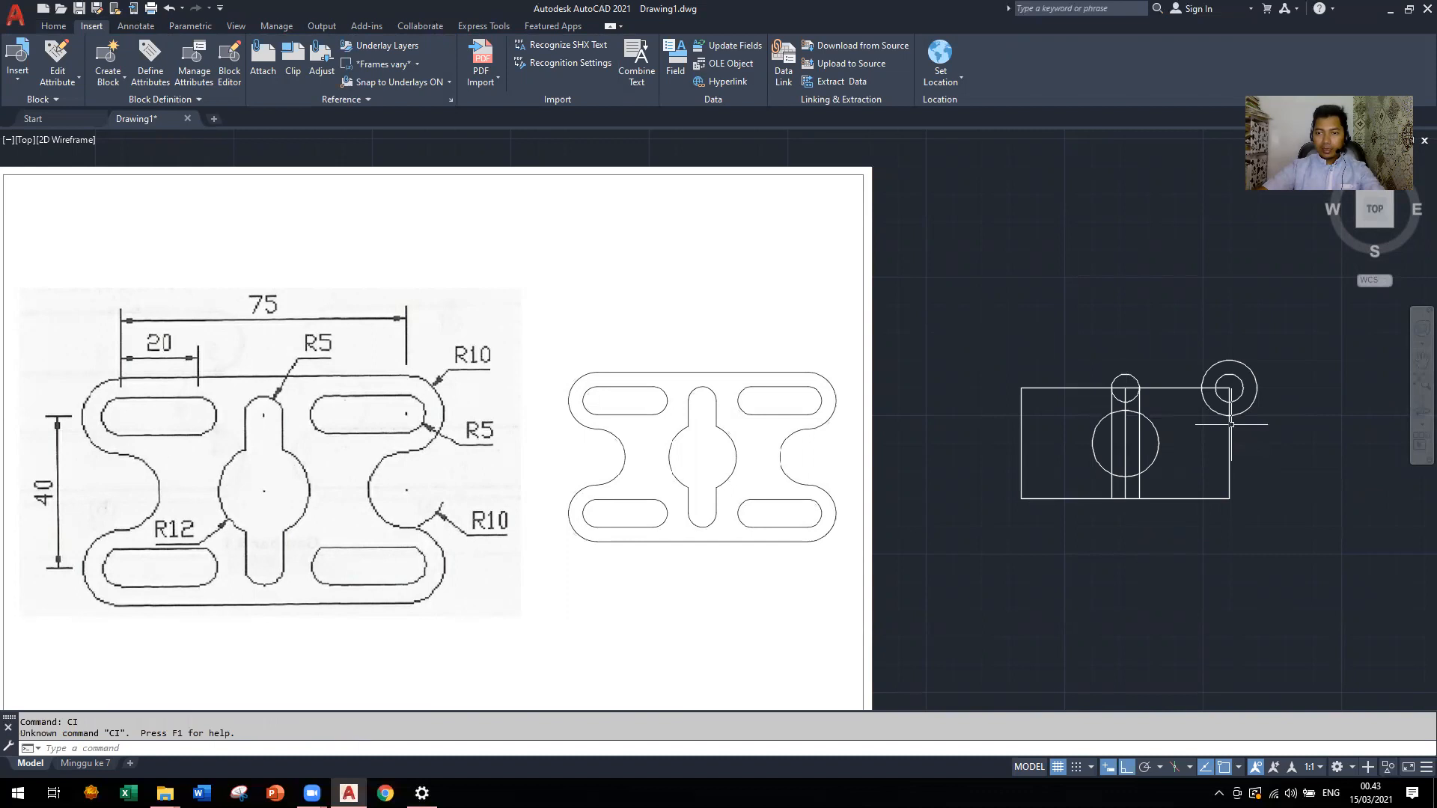
text(c)
key(Return)
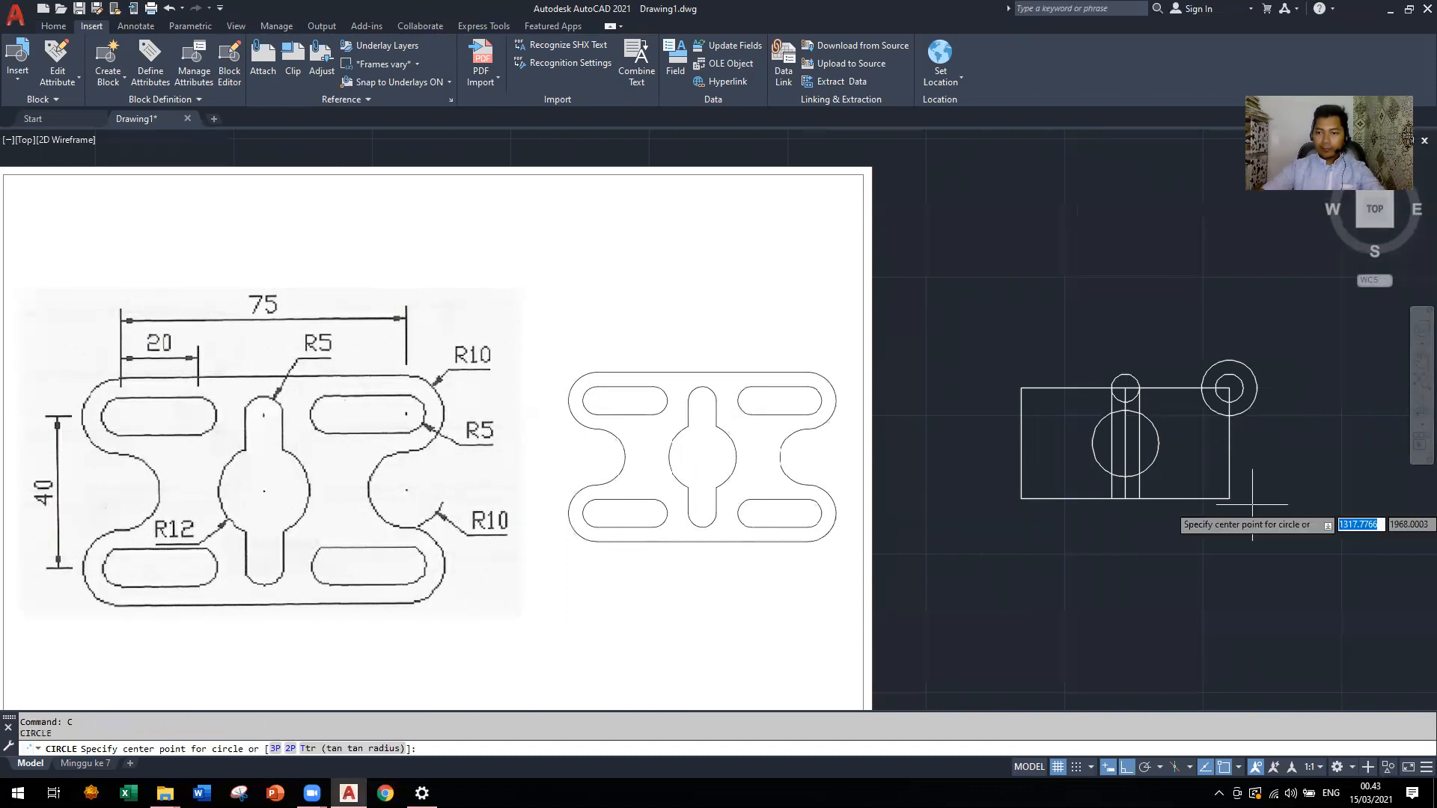
click(1230, 443)
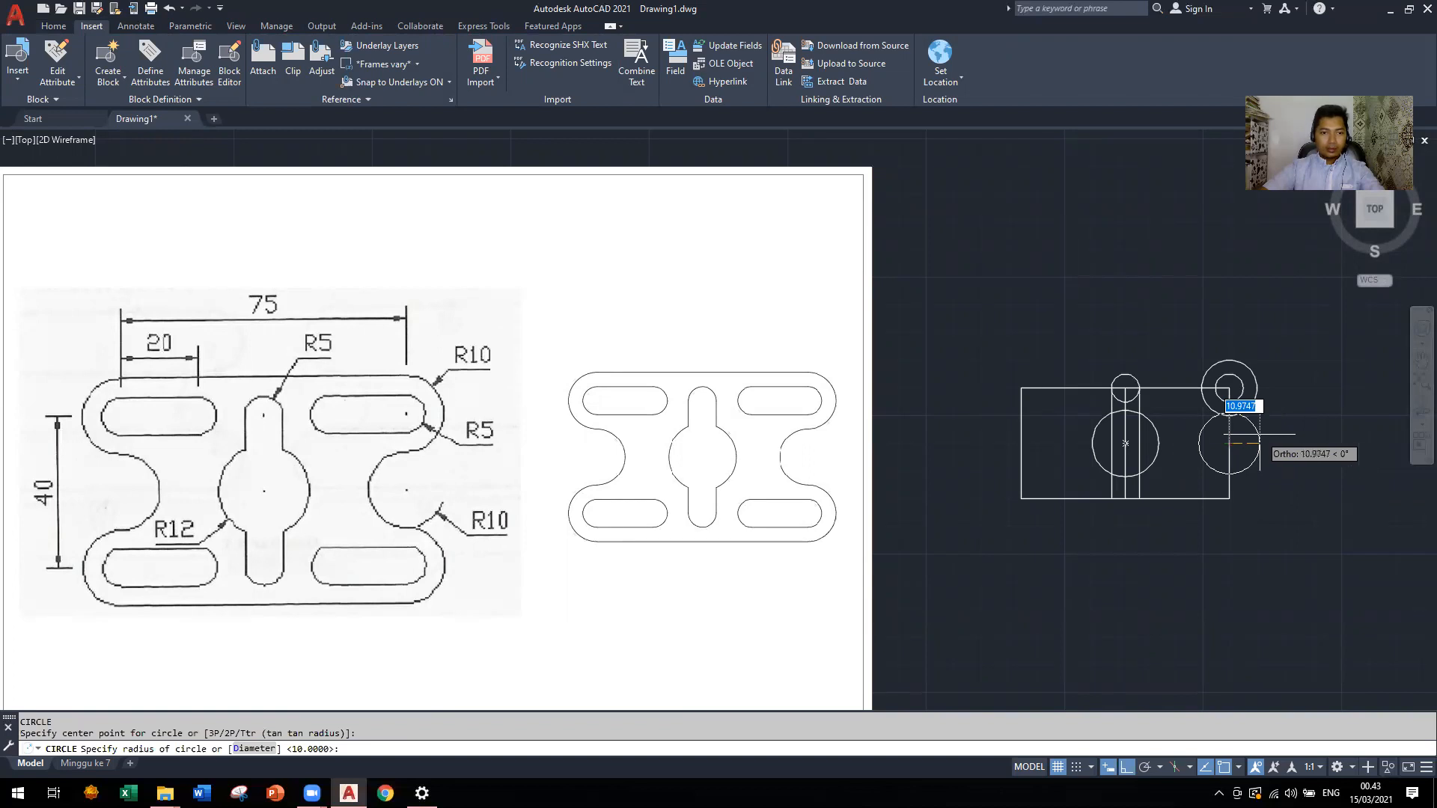
text(10)
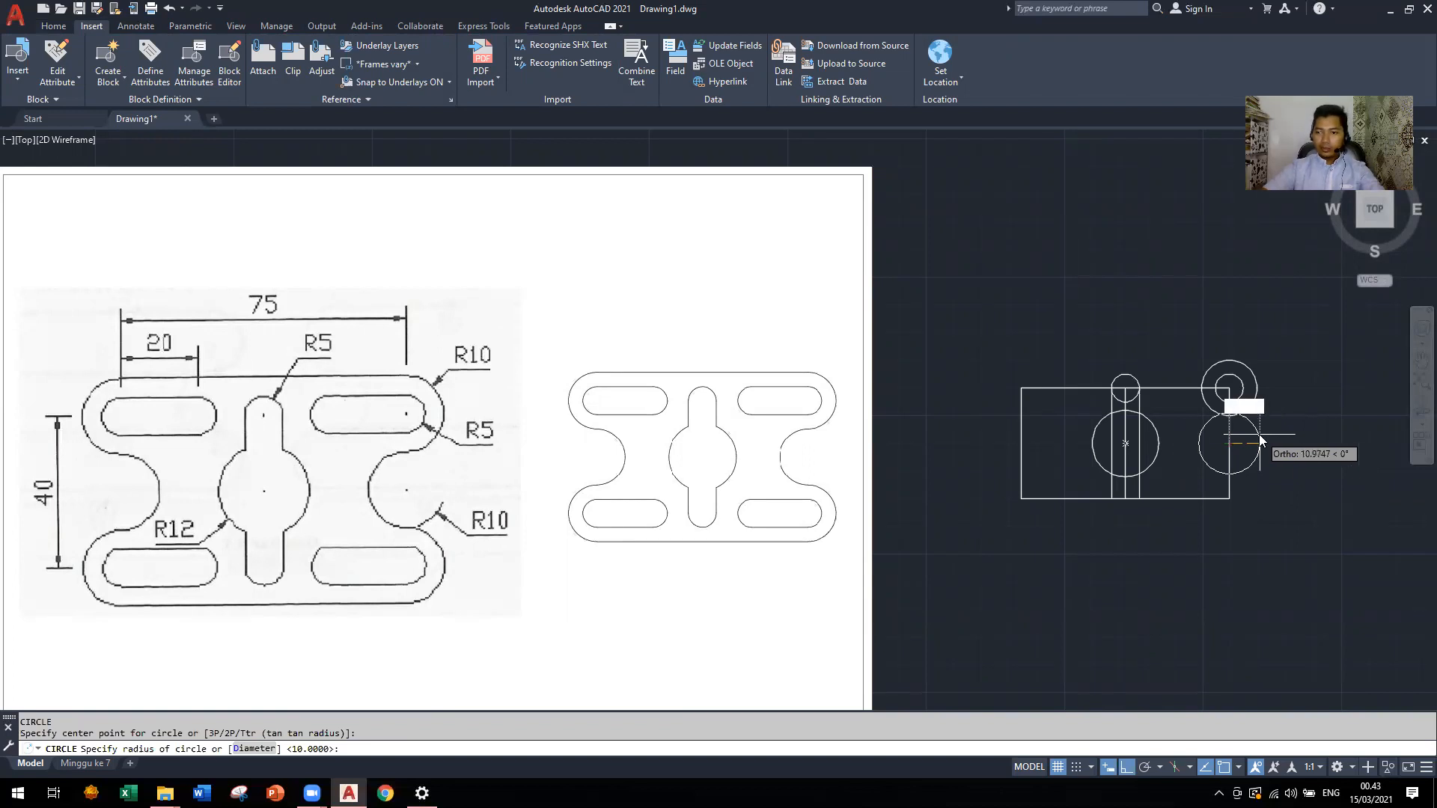
key(Return)
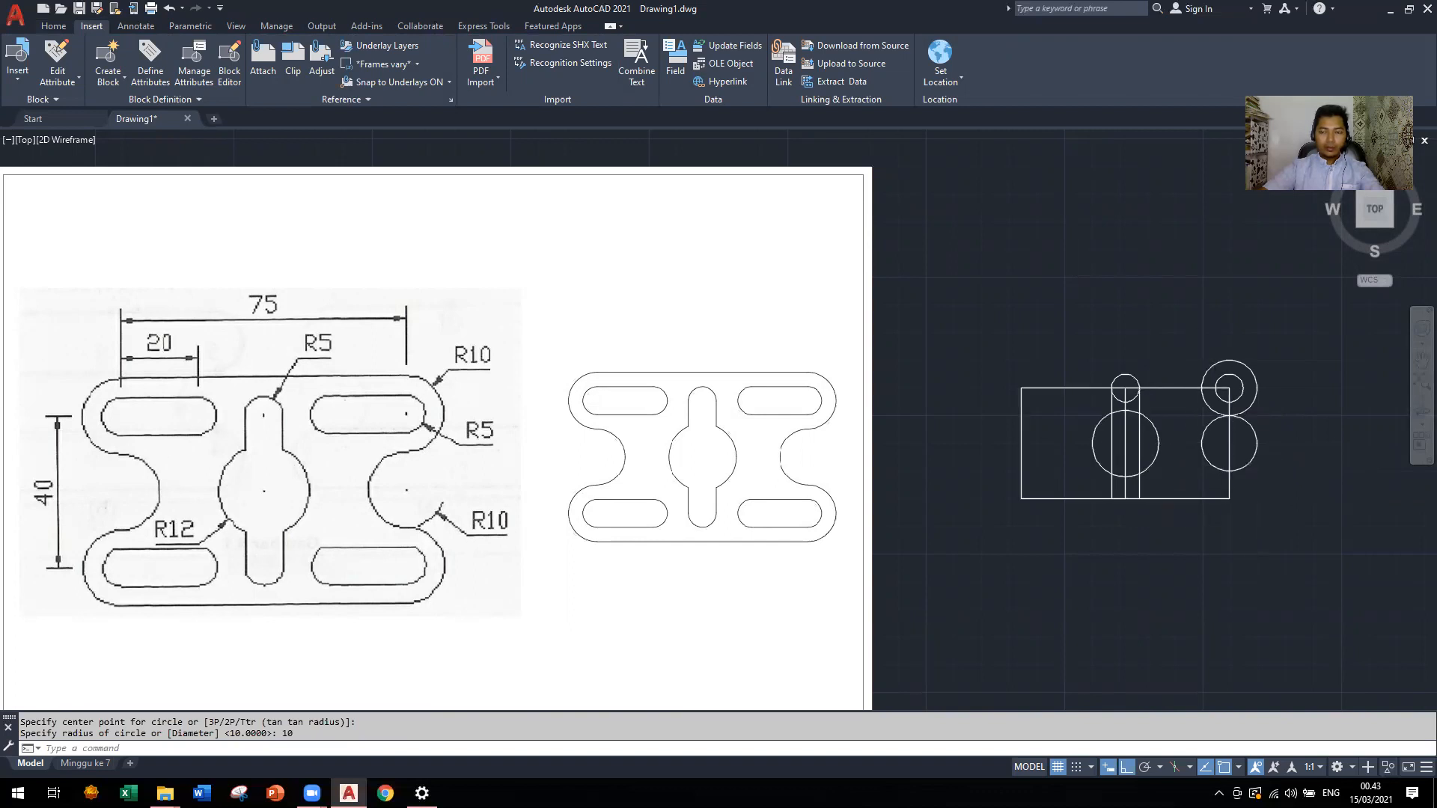
text(line)
key(Return)
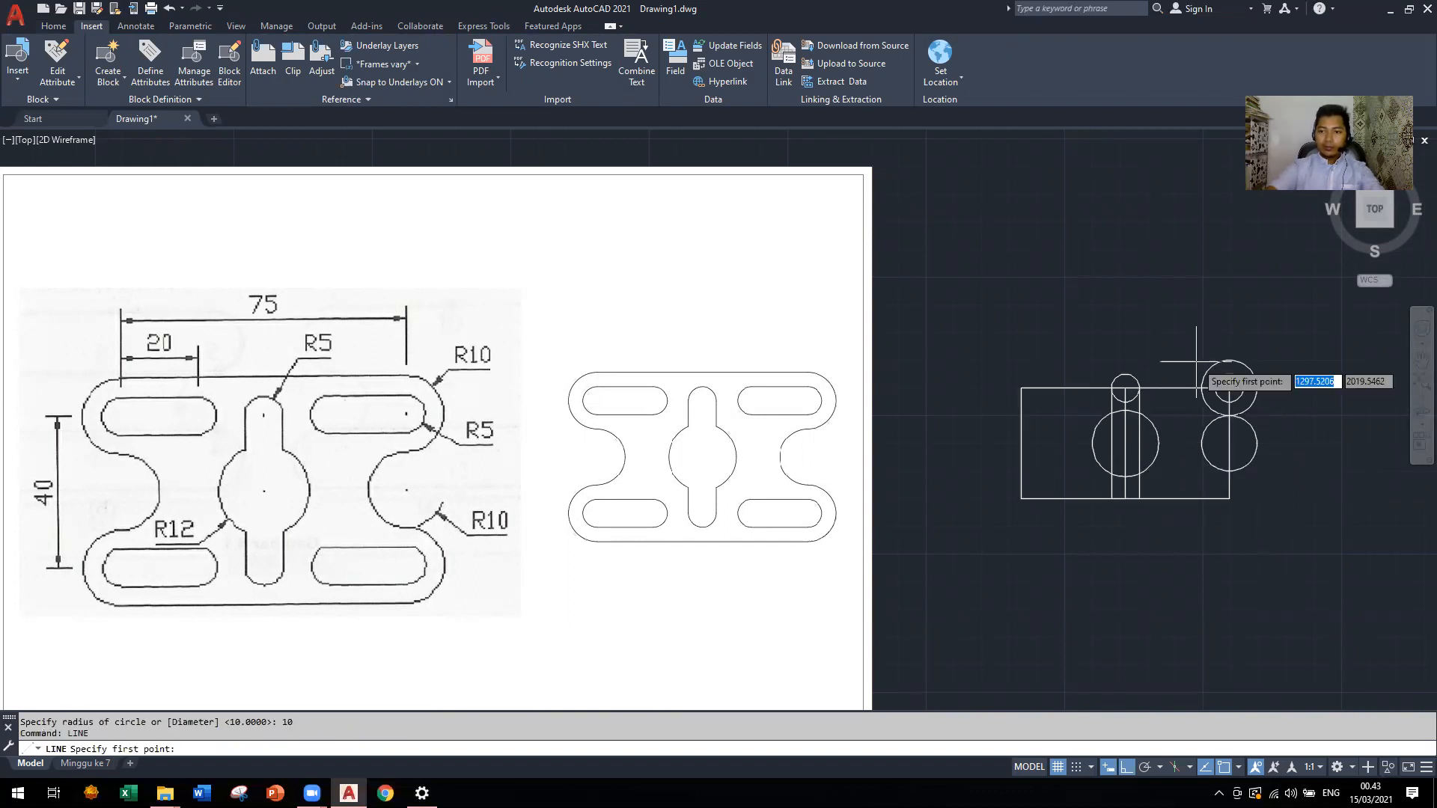
Draw a 75-long line from the right circle and a 20-long line from the corner circle's centre
click(1229, 360)
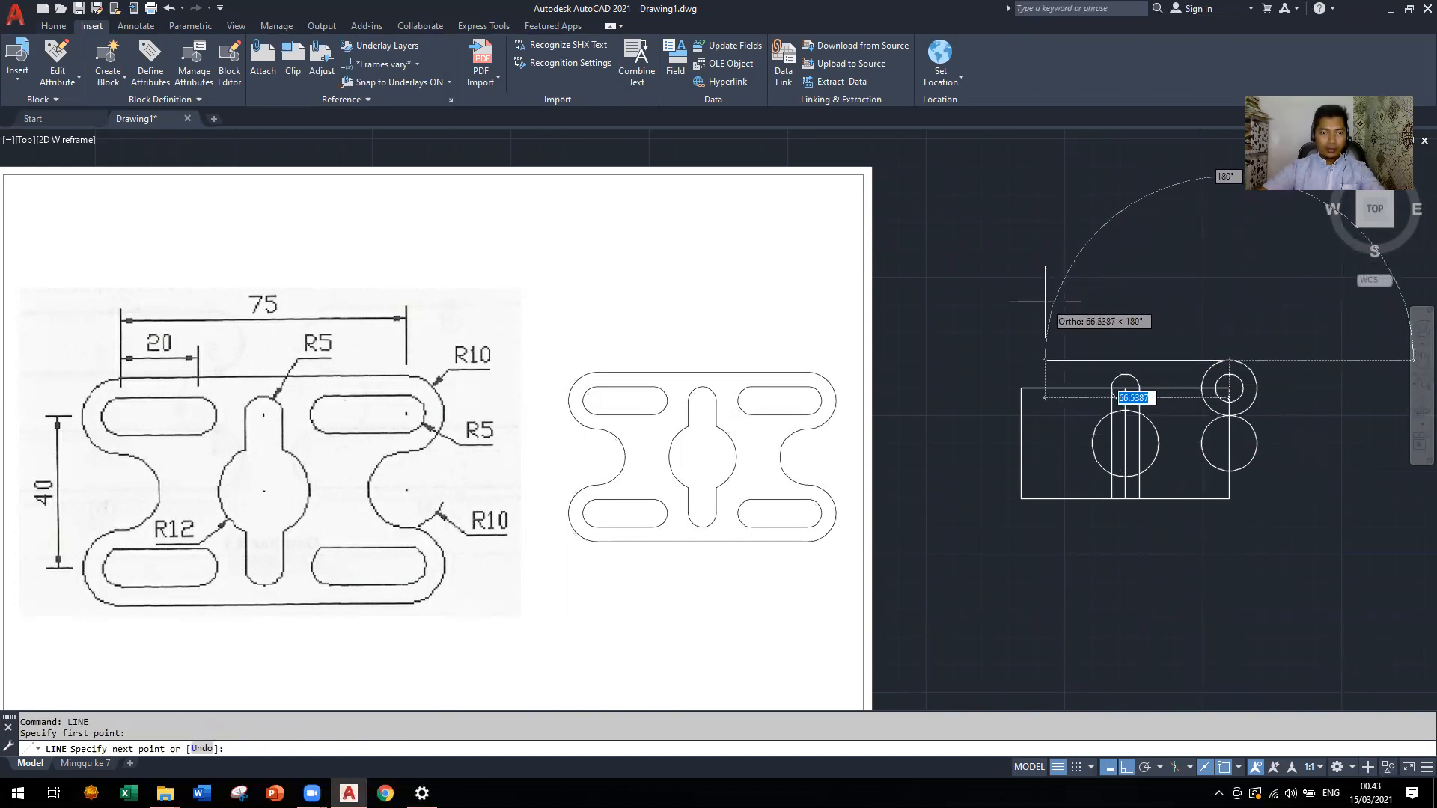
text(7)
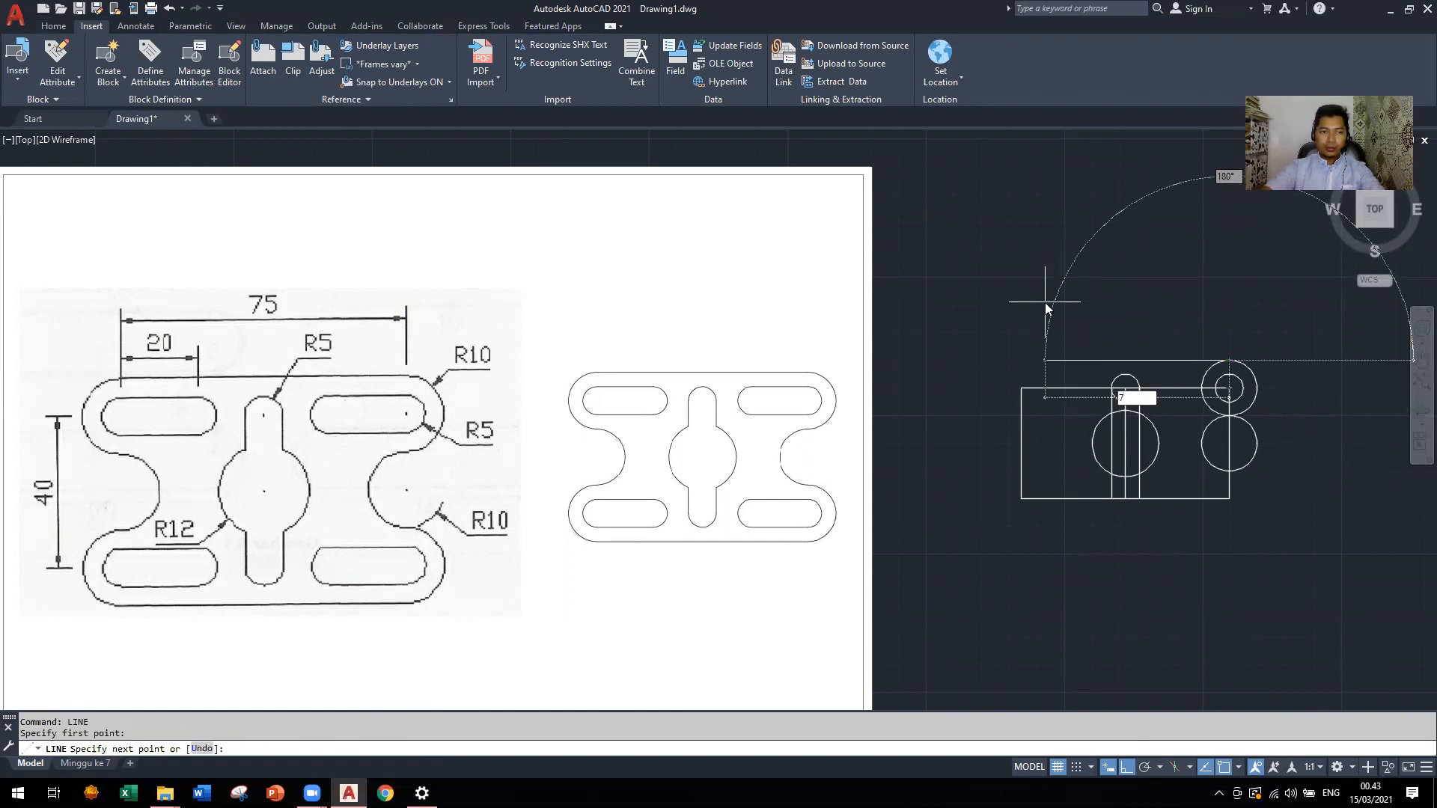
text(5)
key(Return)
key(Escape)
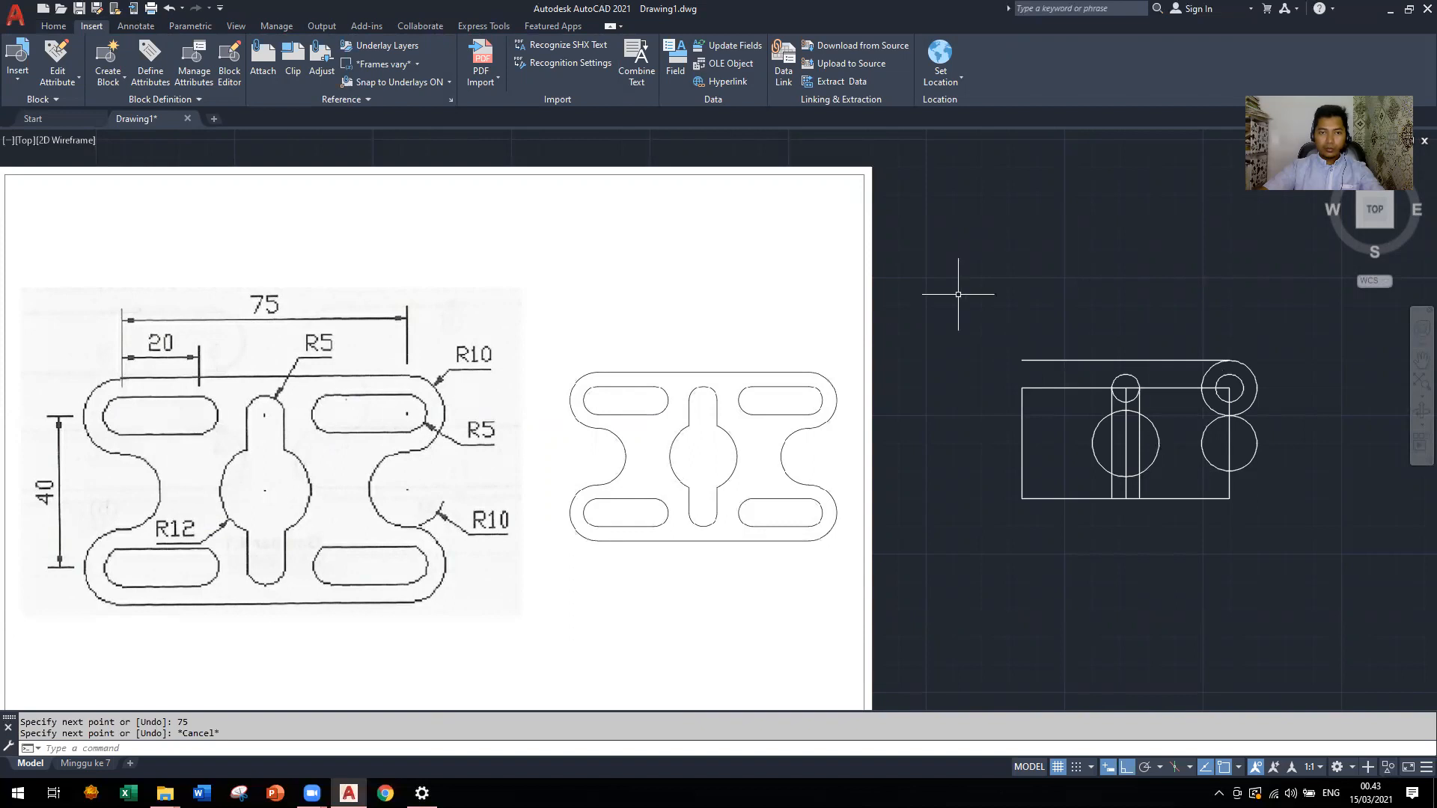
text(LI)
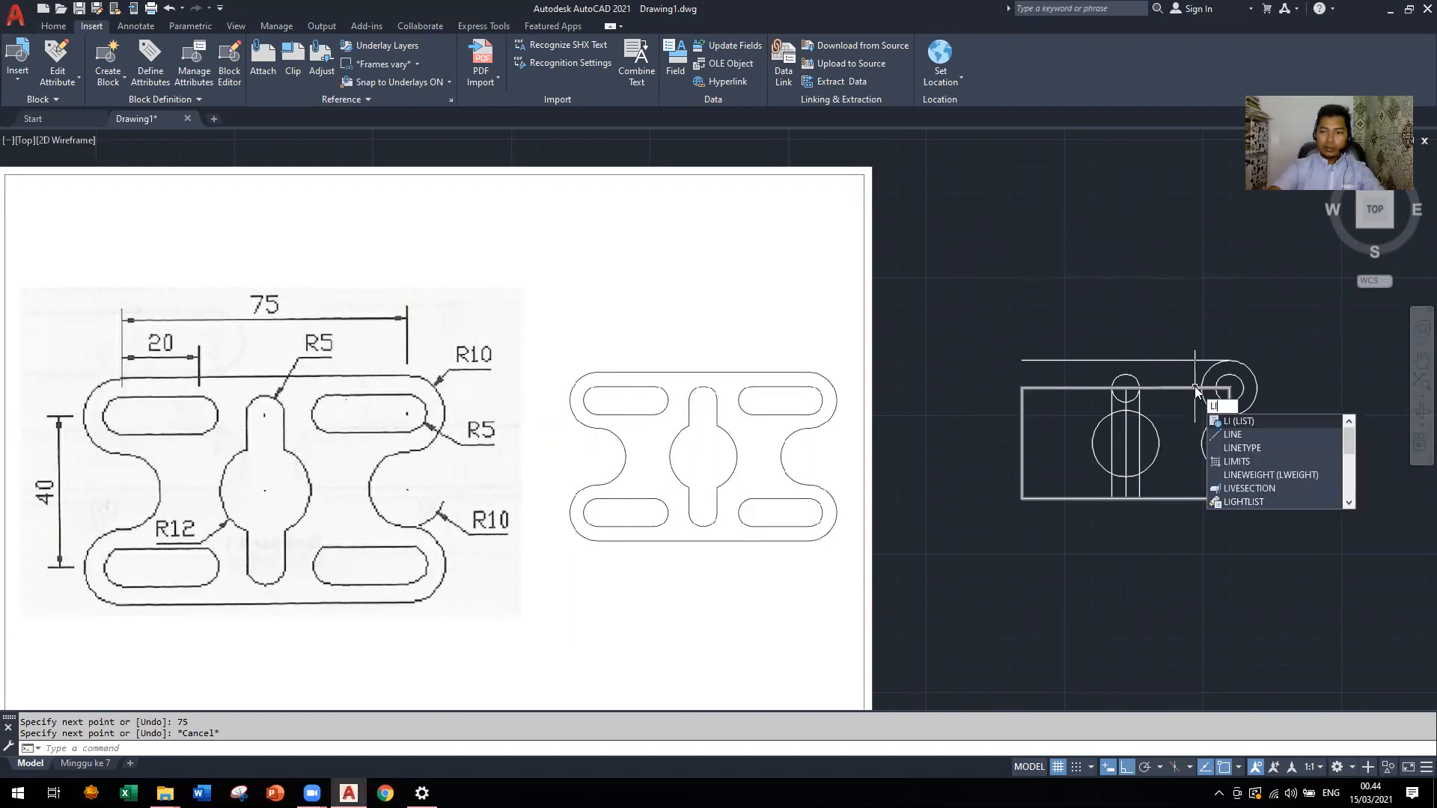
key(Return)
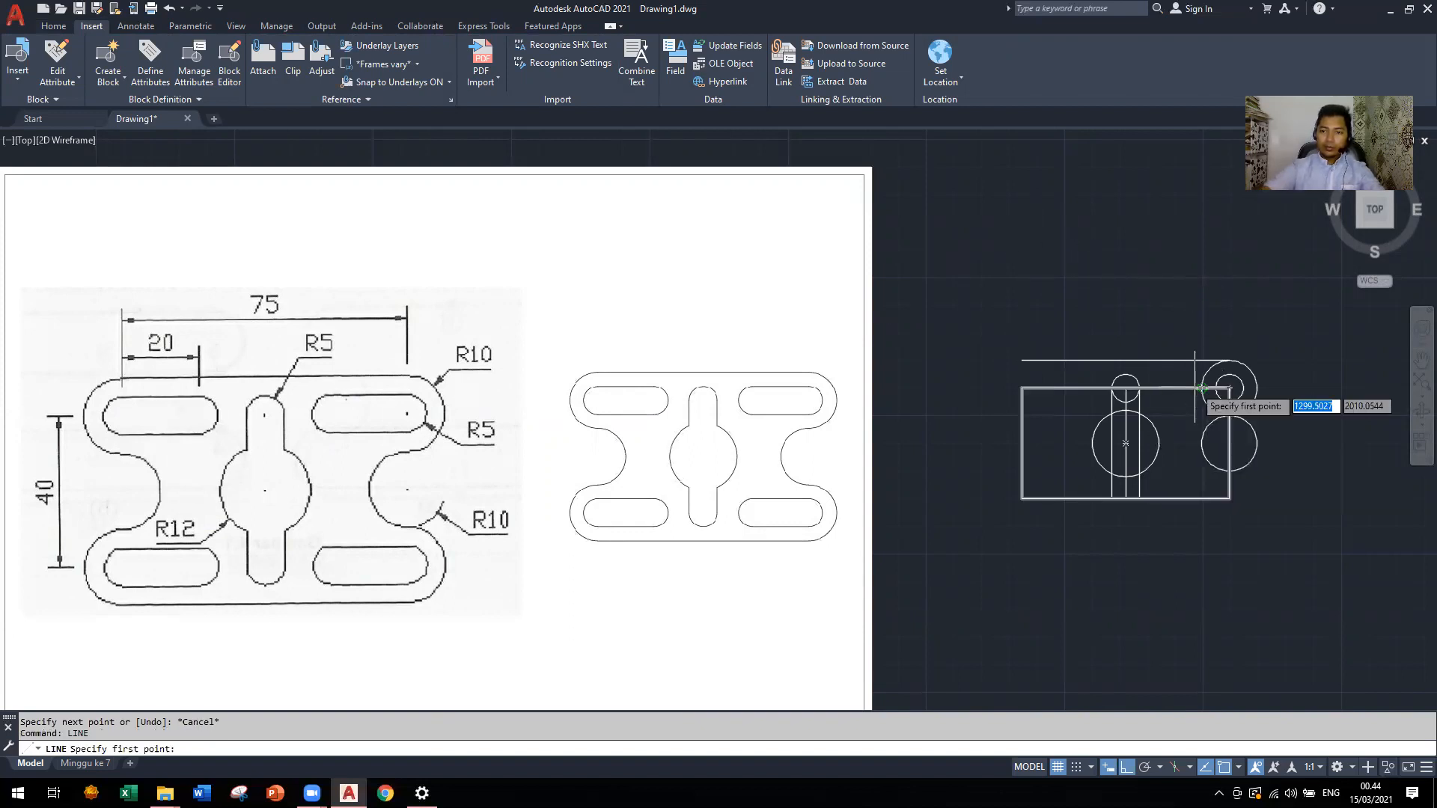
click(1228, 389)
text(20)
key(Return)
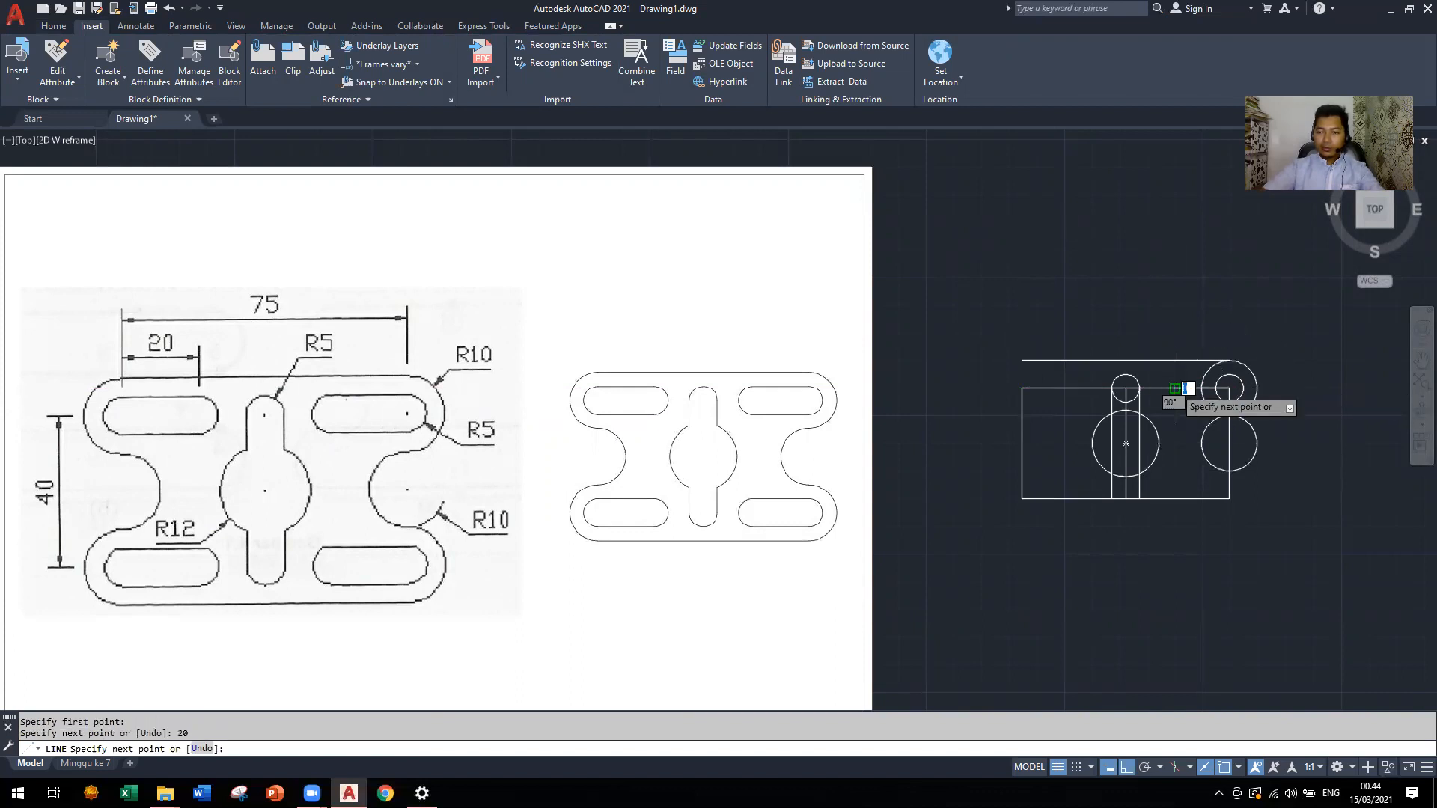
key(Escape)
Add a radius-5 circle at the end of the 20-long line
text(c)
key(Return)
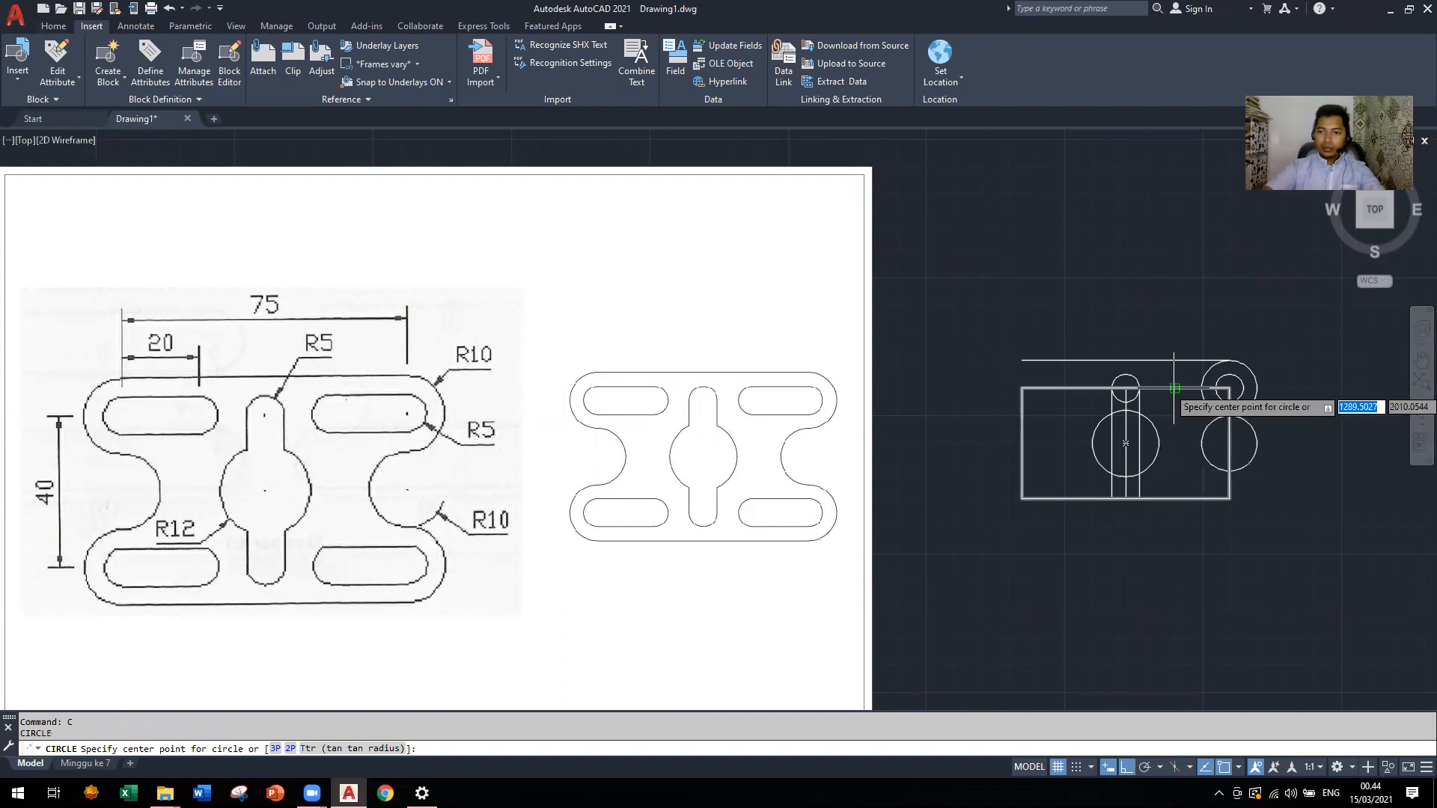
click(1175, 388)
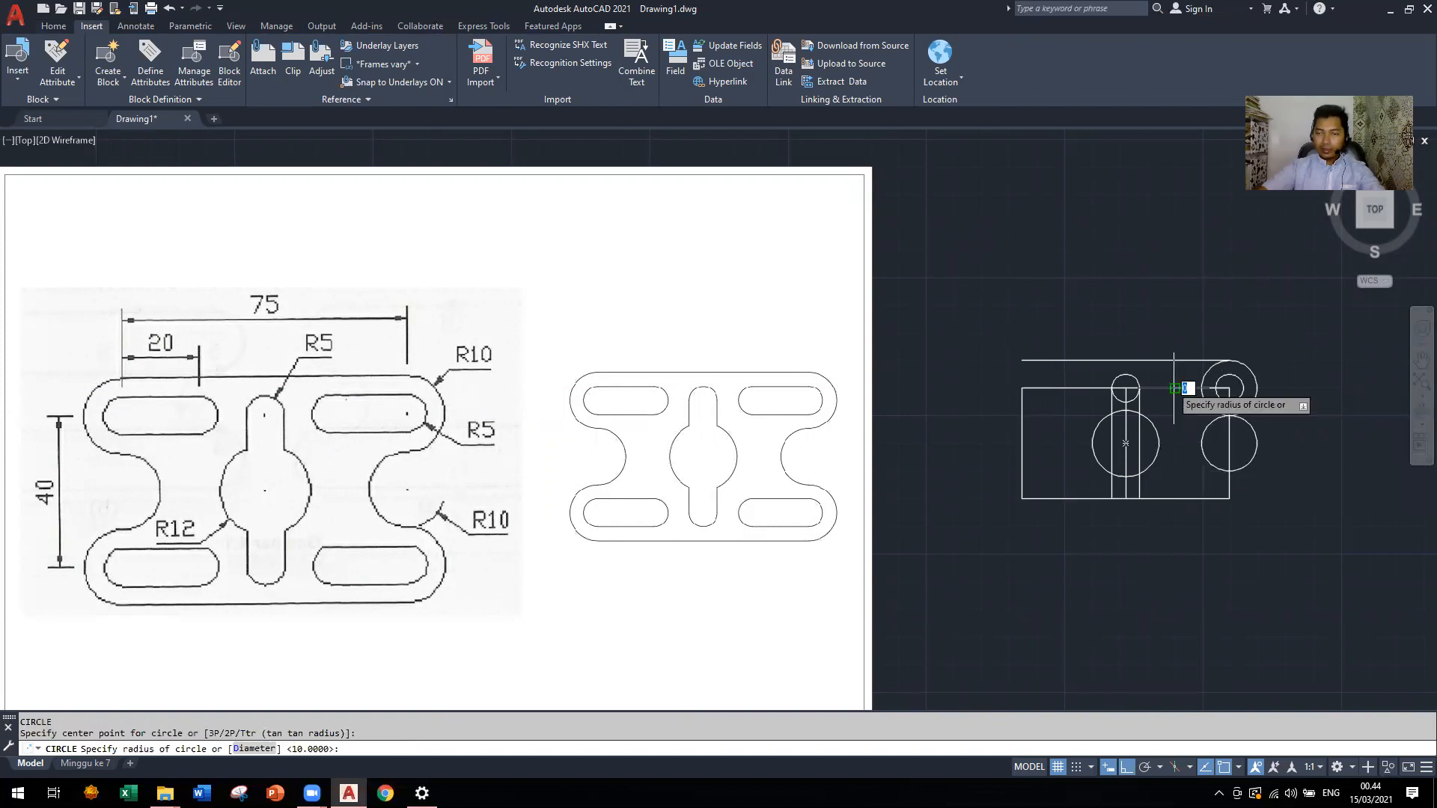
text(5)
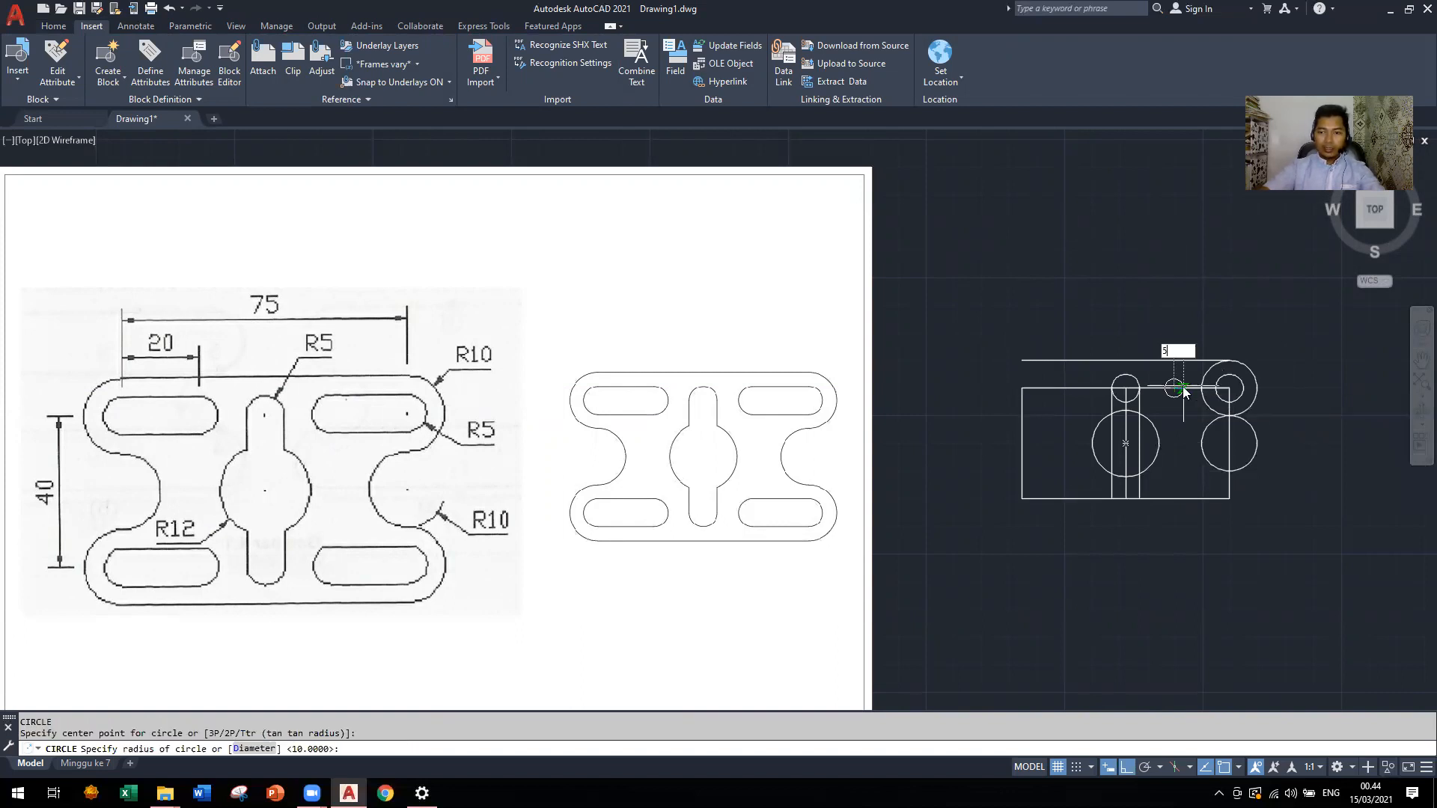
key(Return)
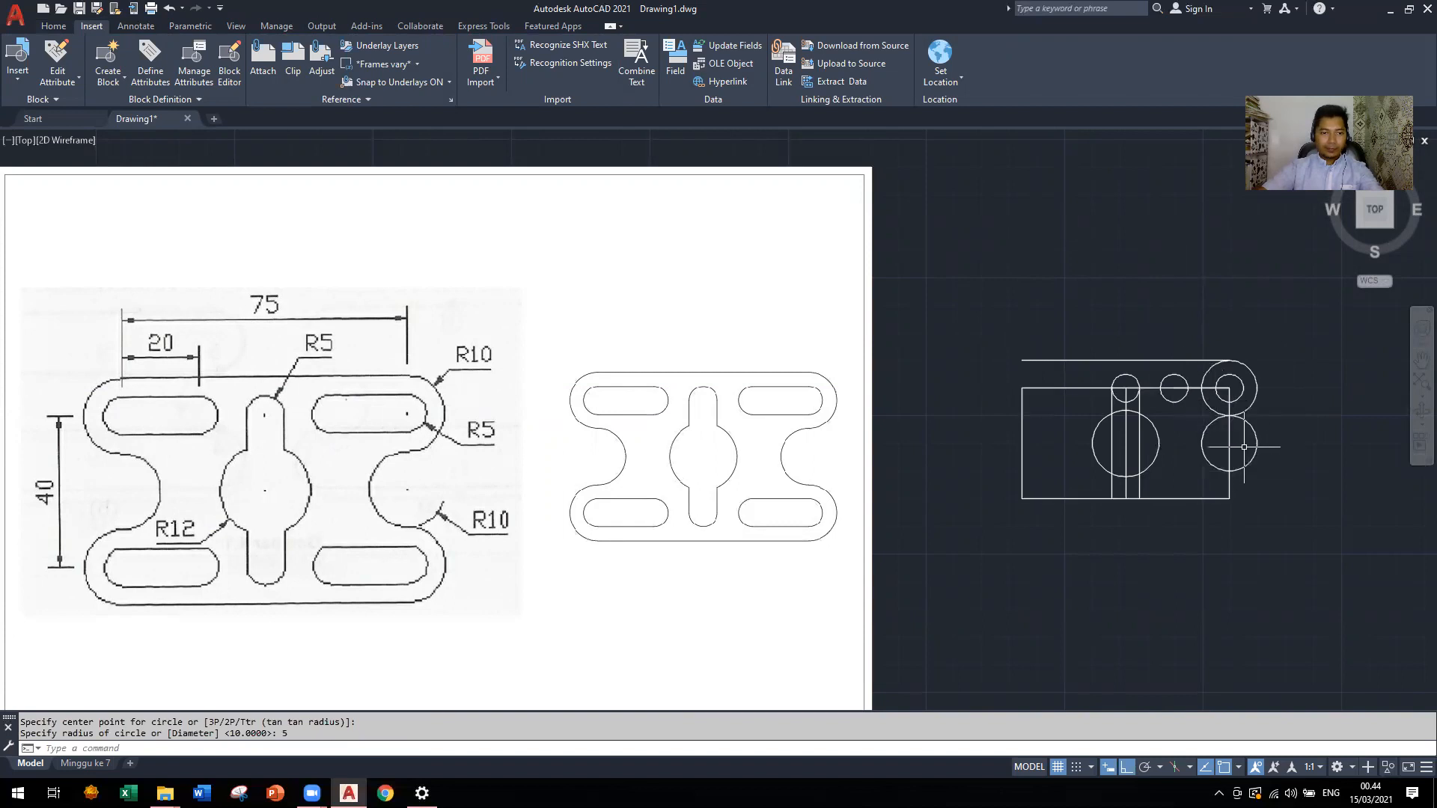
scroll(1277, 442, up, 2)
Join the small circle to the right circle with a tangent line and a parallel lower line
text(line)
key(Return)
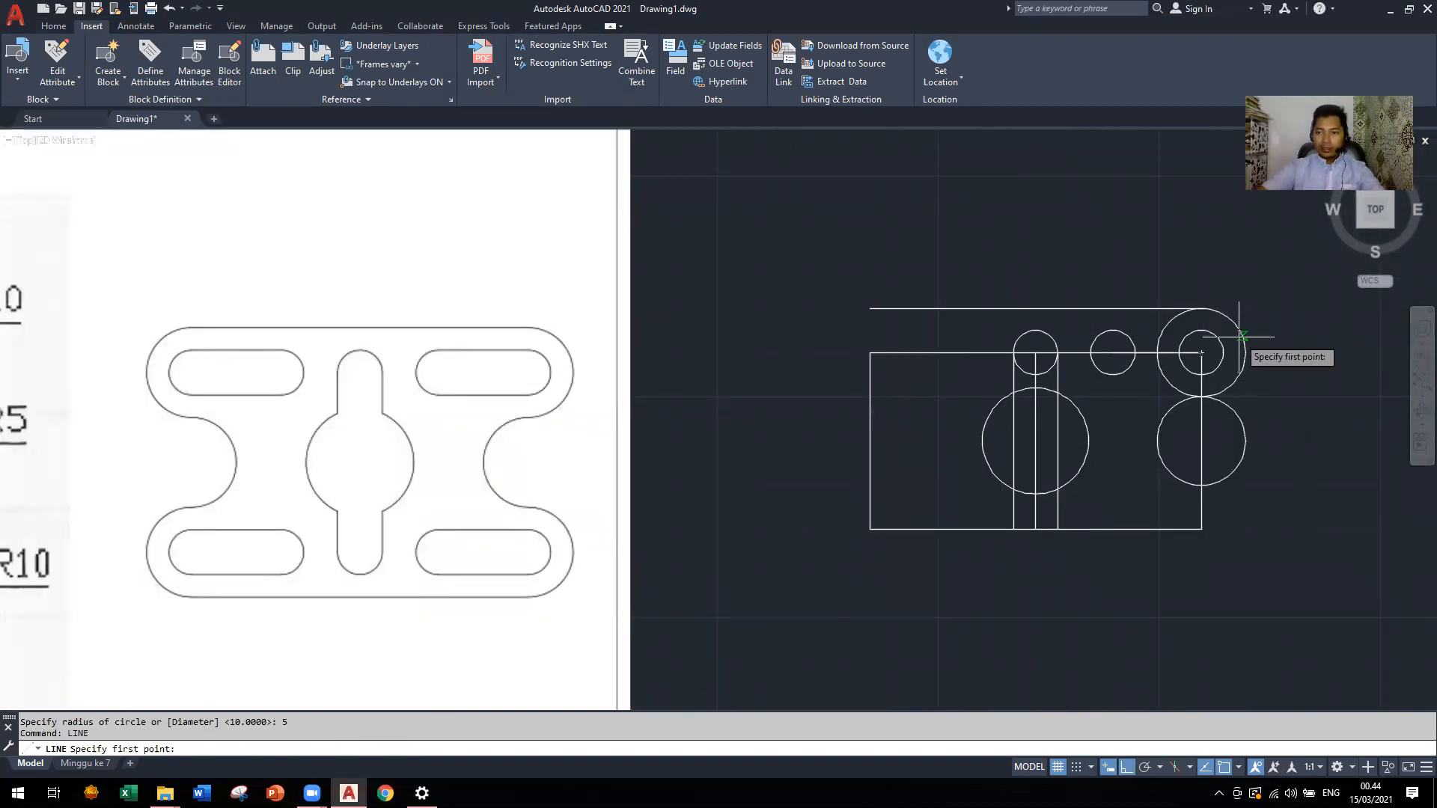
text(tan)
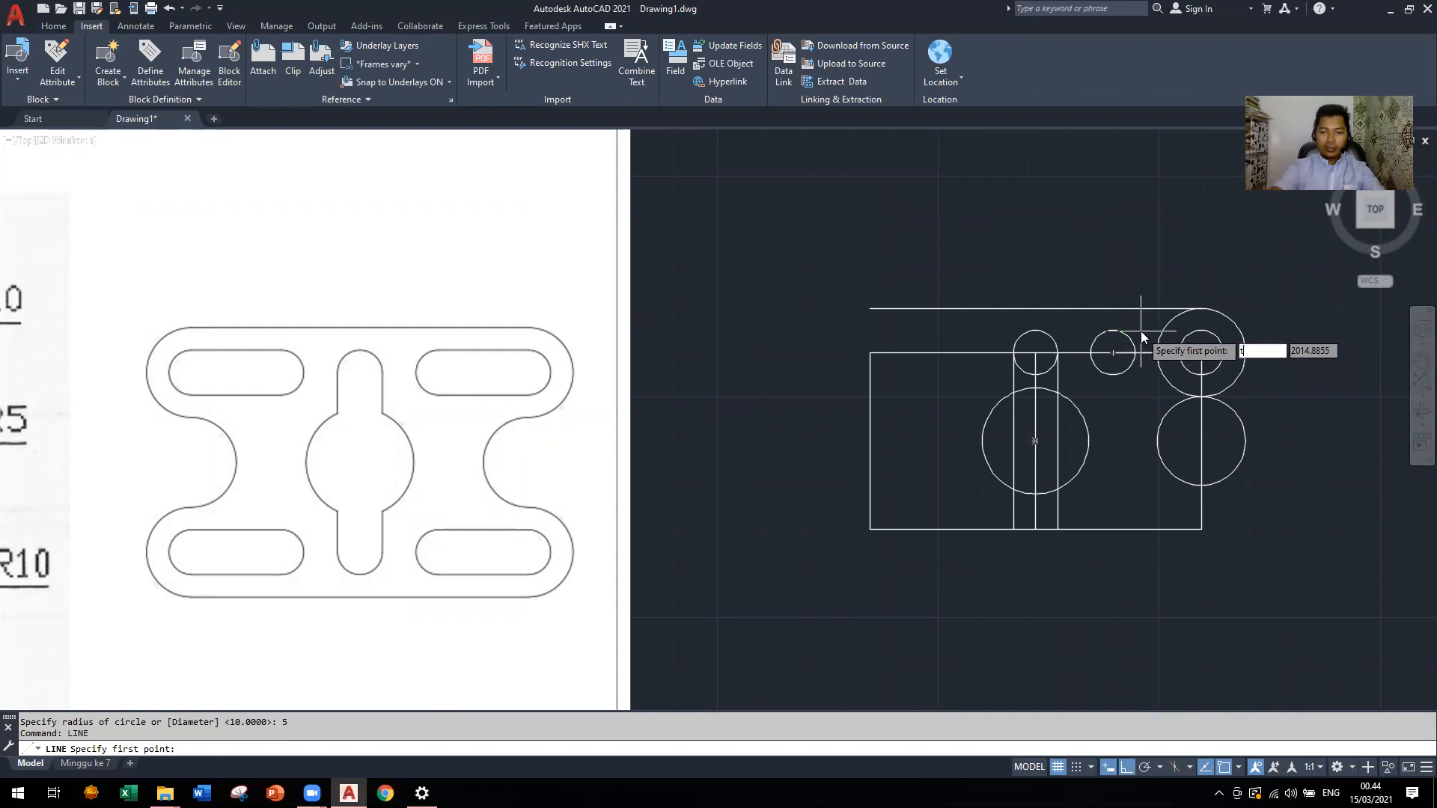
key(Return)
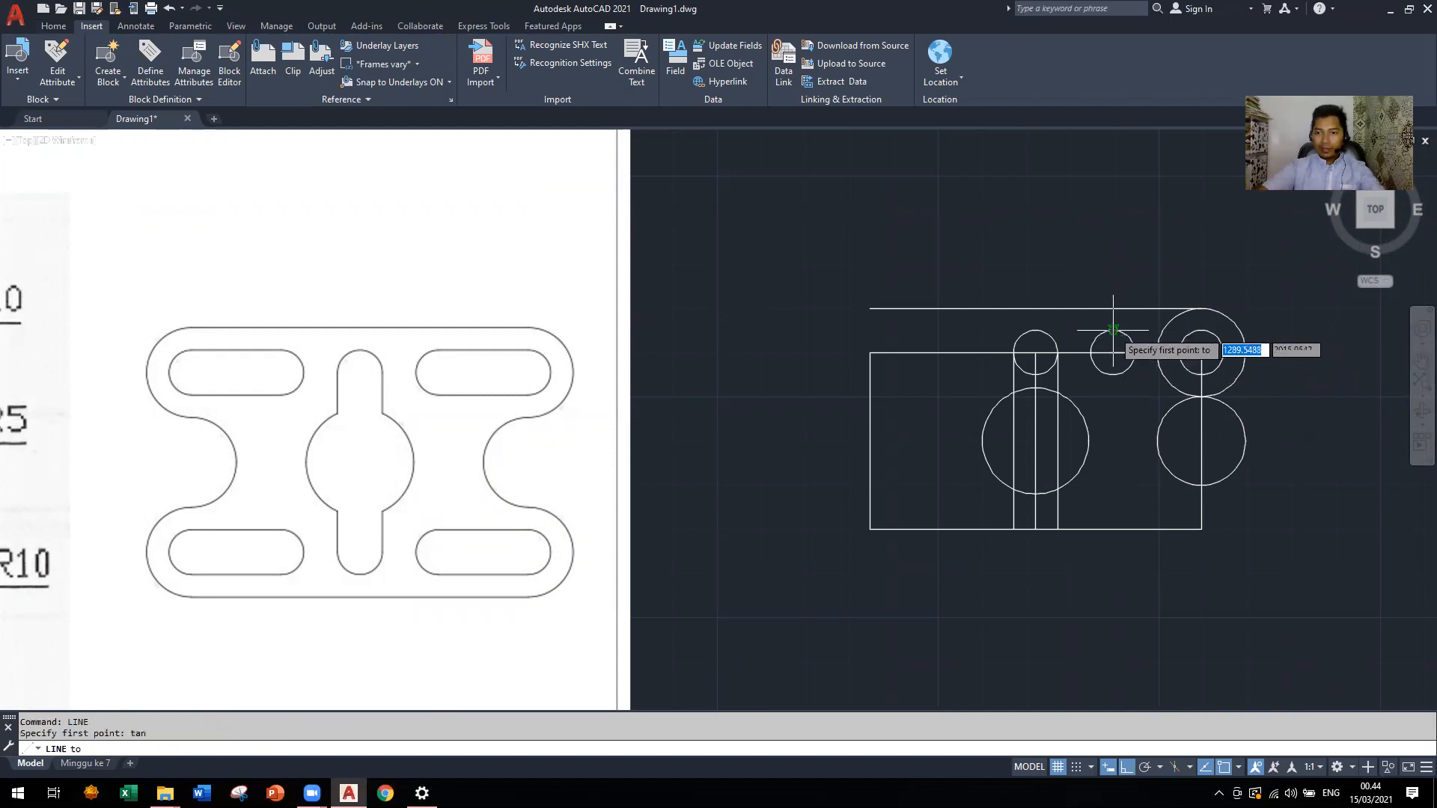
click(1123, 330)
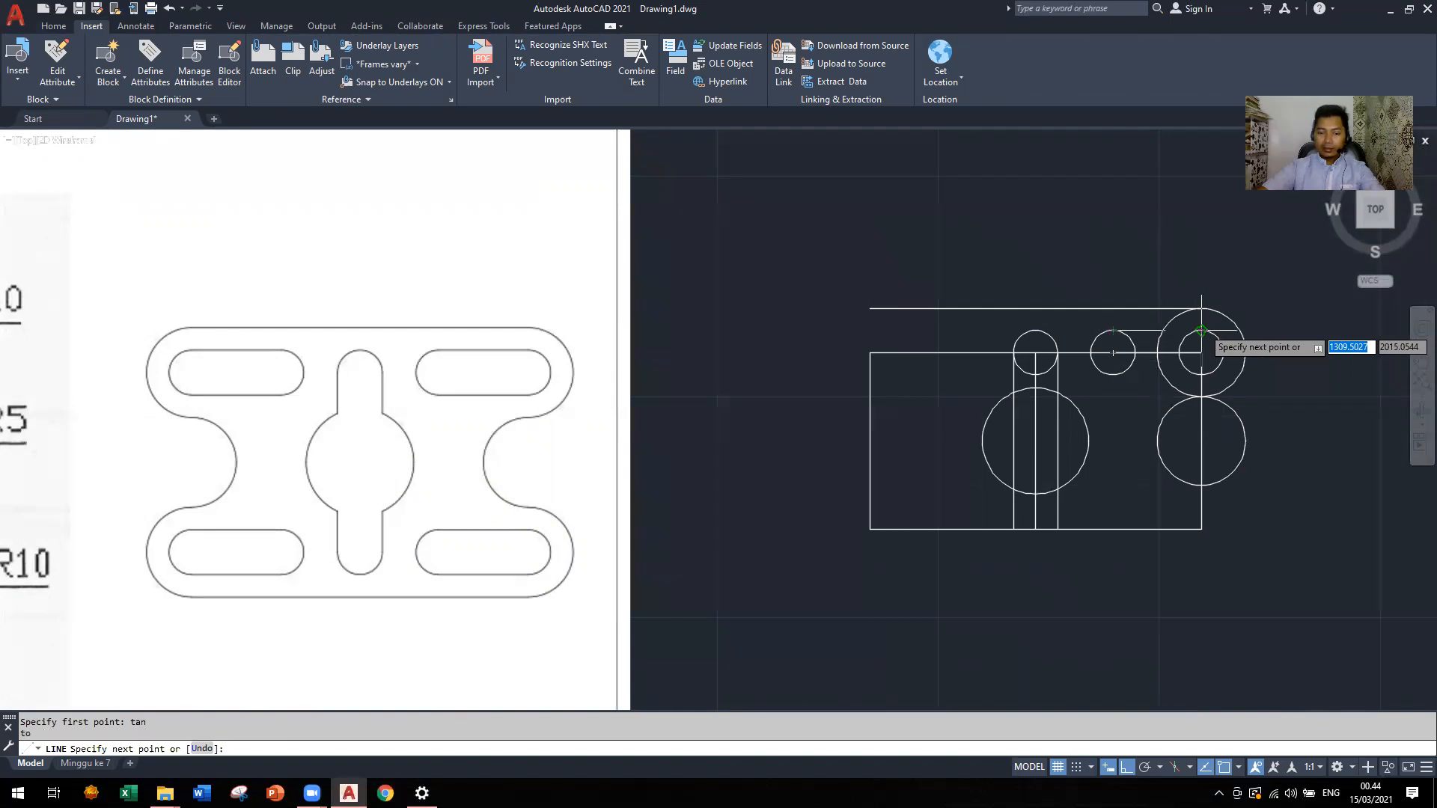
click(1201, 330)
key(Escape)
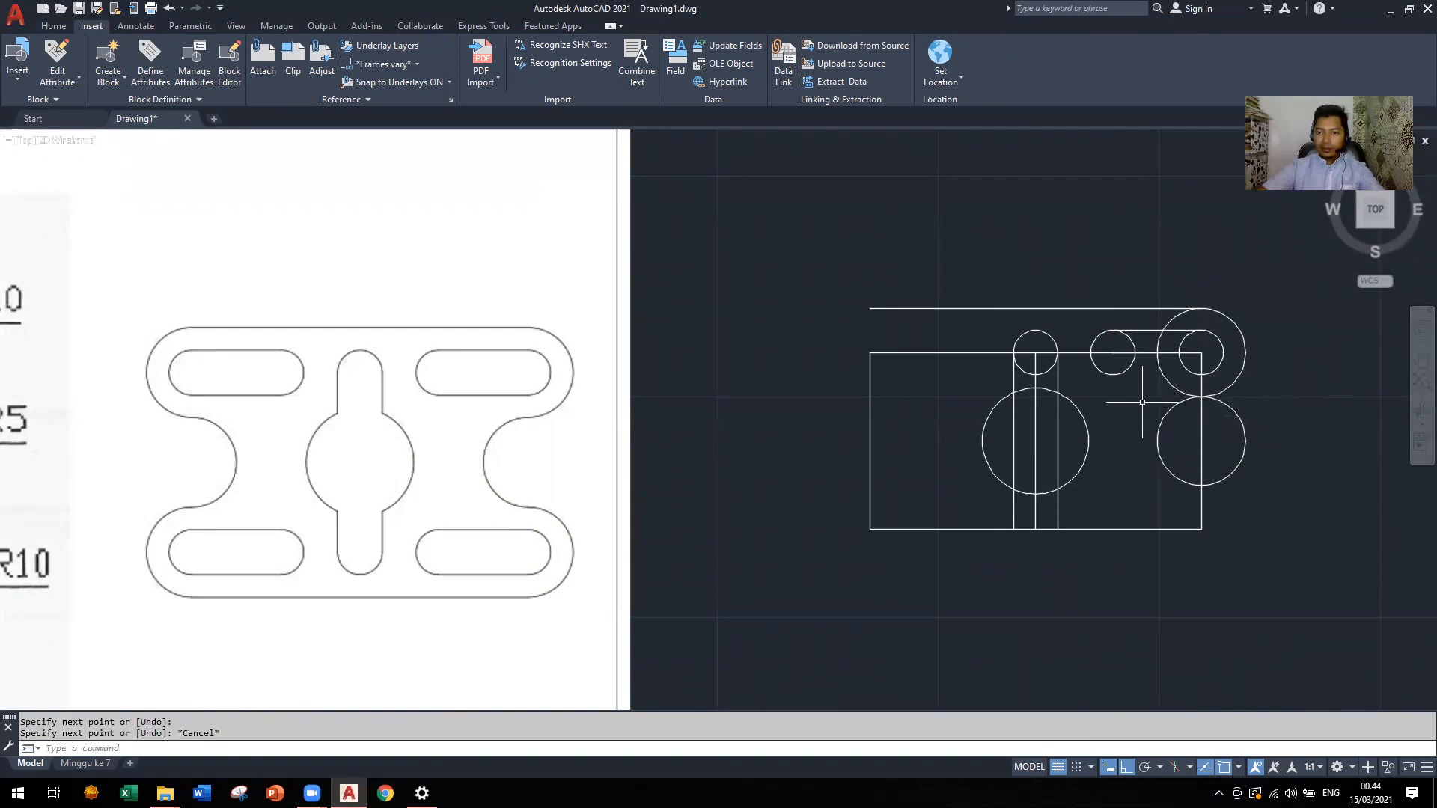
key(Return)
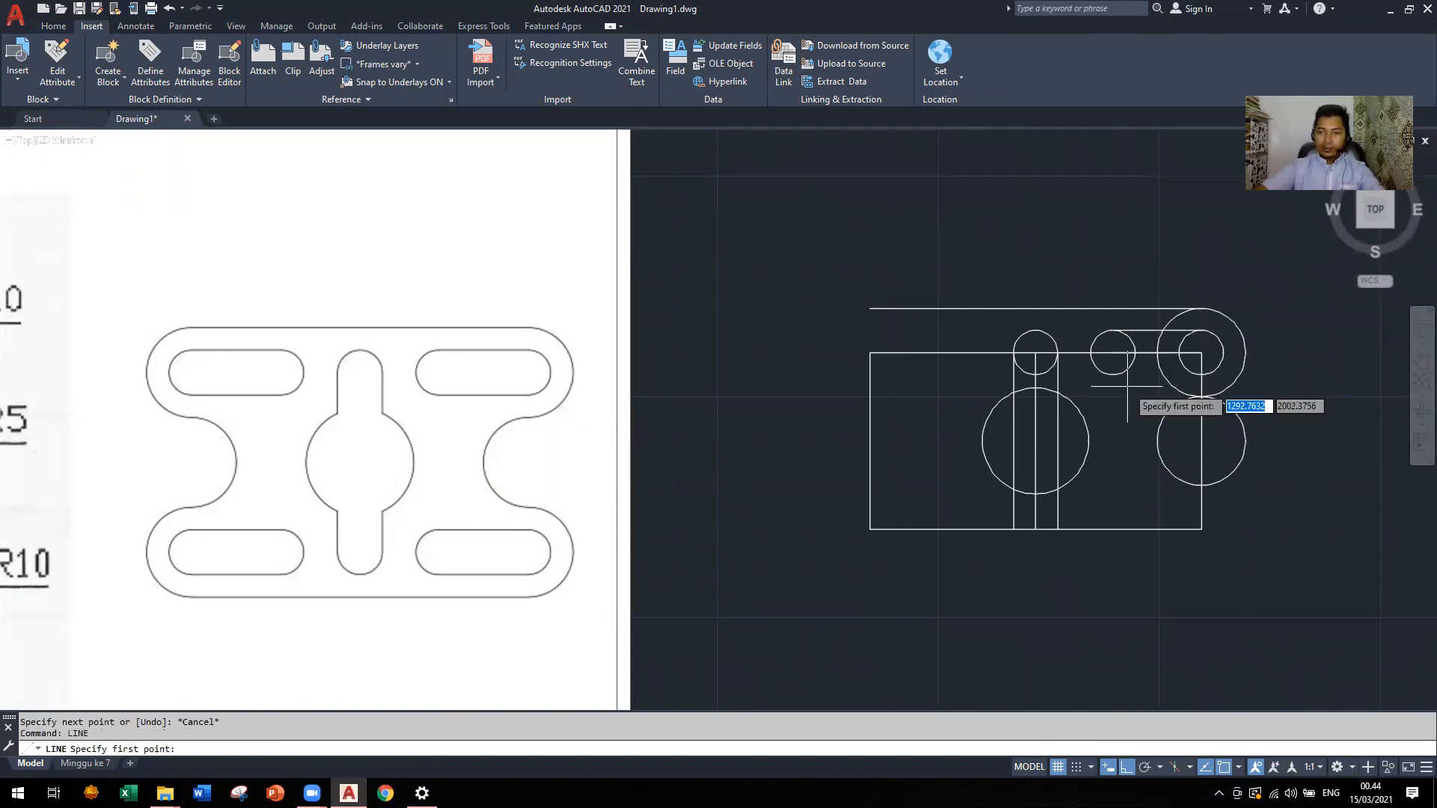
click(1113, 374)
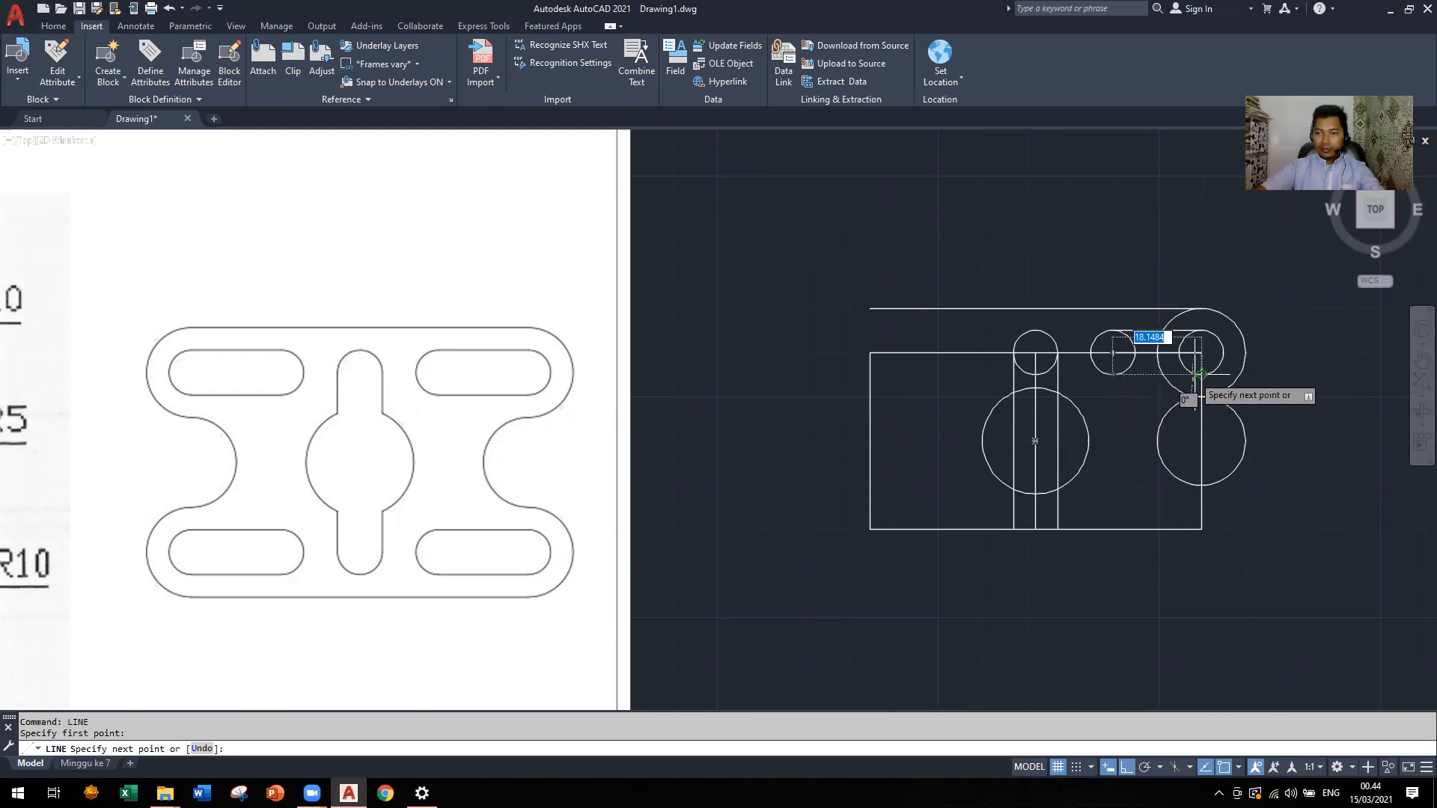
click(1200, 373)
key(Escape)
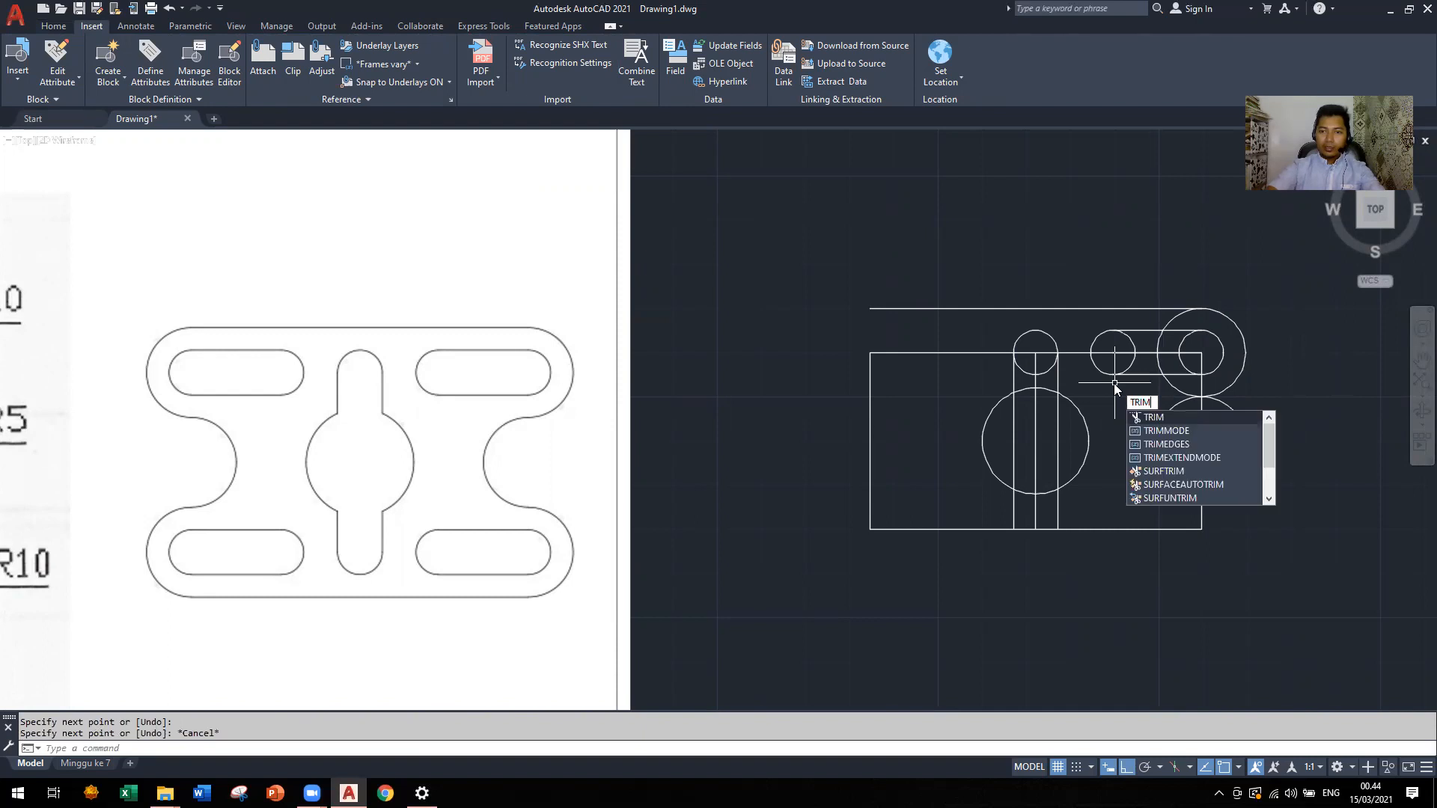
Draw a 10-long vertical line from where the circle meets the rectangle top
key(Escape)
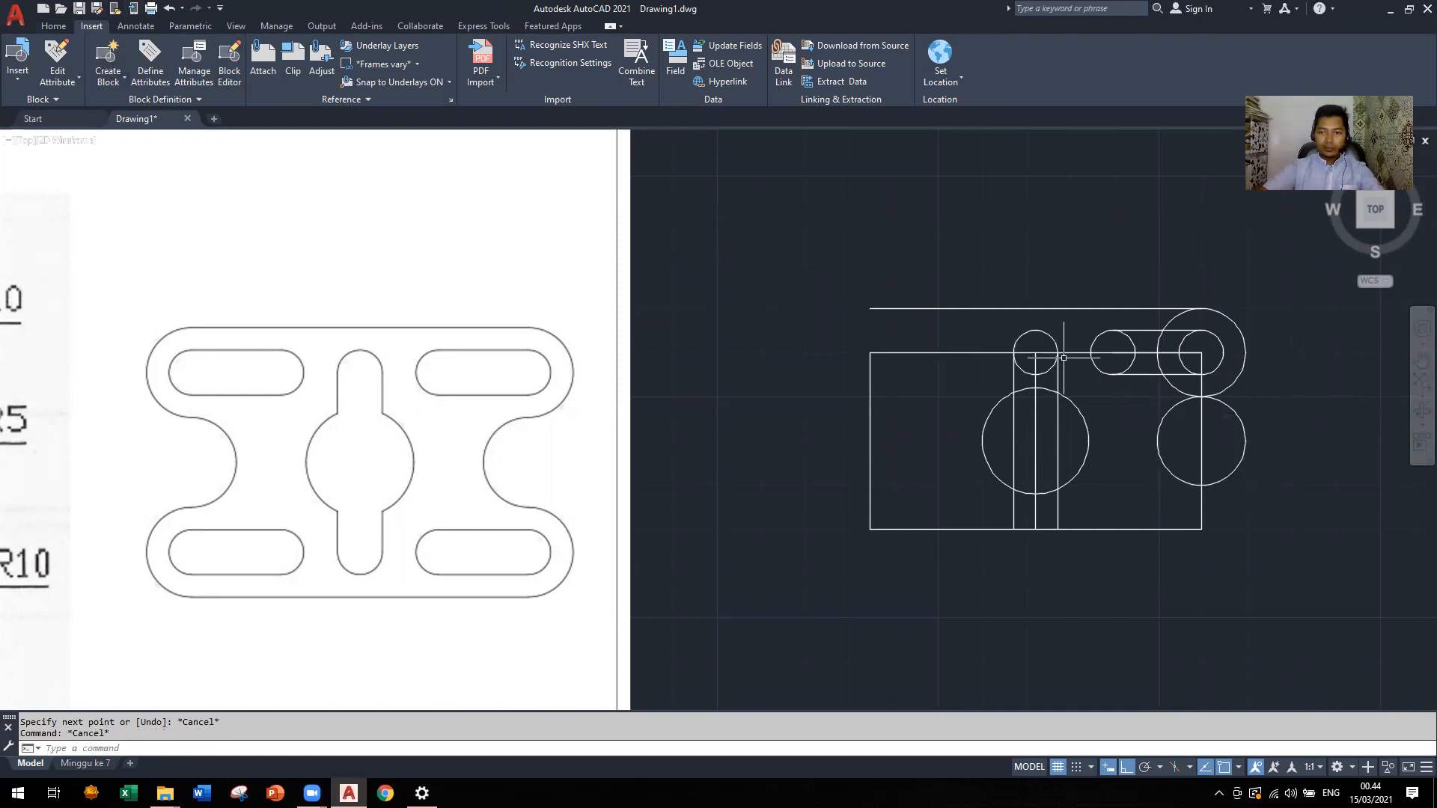
key(Return)
click(1035, 352)
text(10)
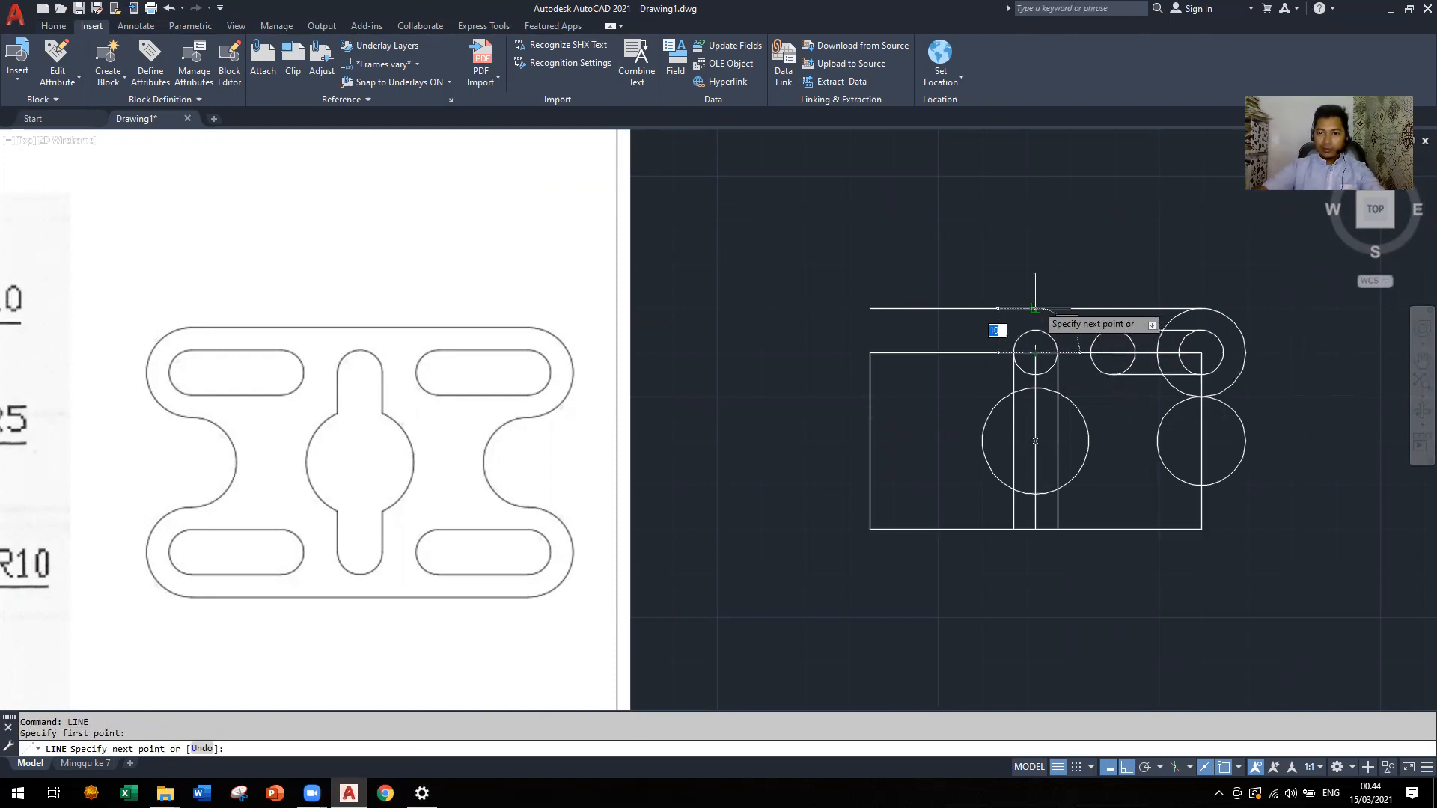
key(Return)
key(Escape)
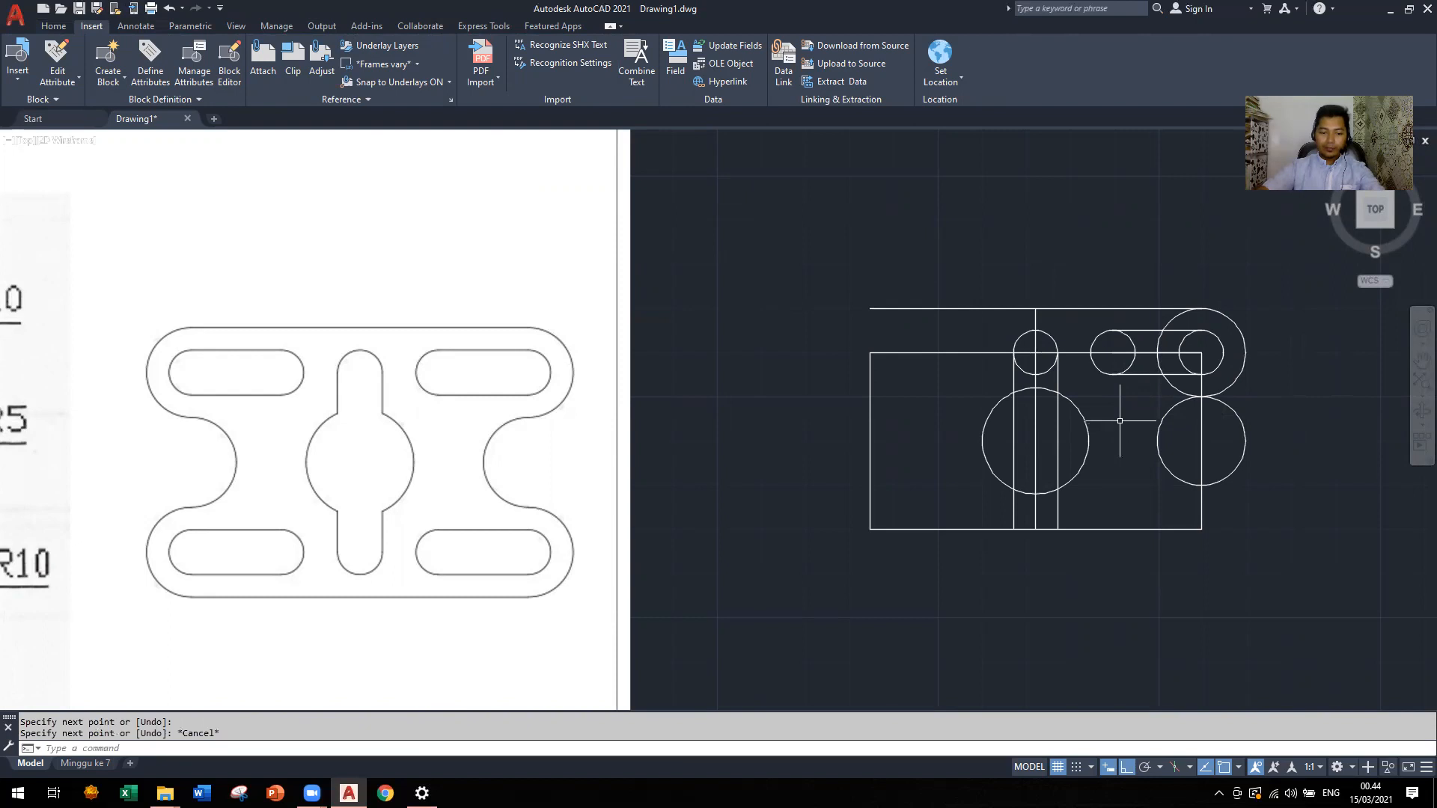
Trim the top line's left part, the short vertical piece, and the rectangle's top-left segment and left edge
text(tri)
key(Return)
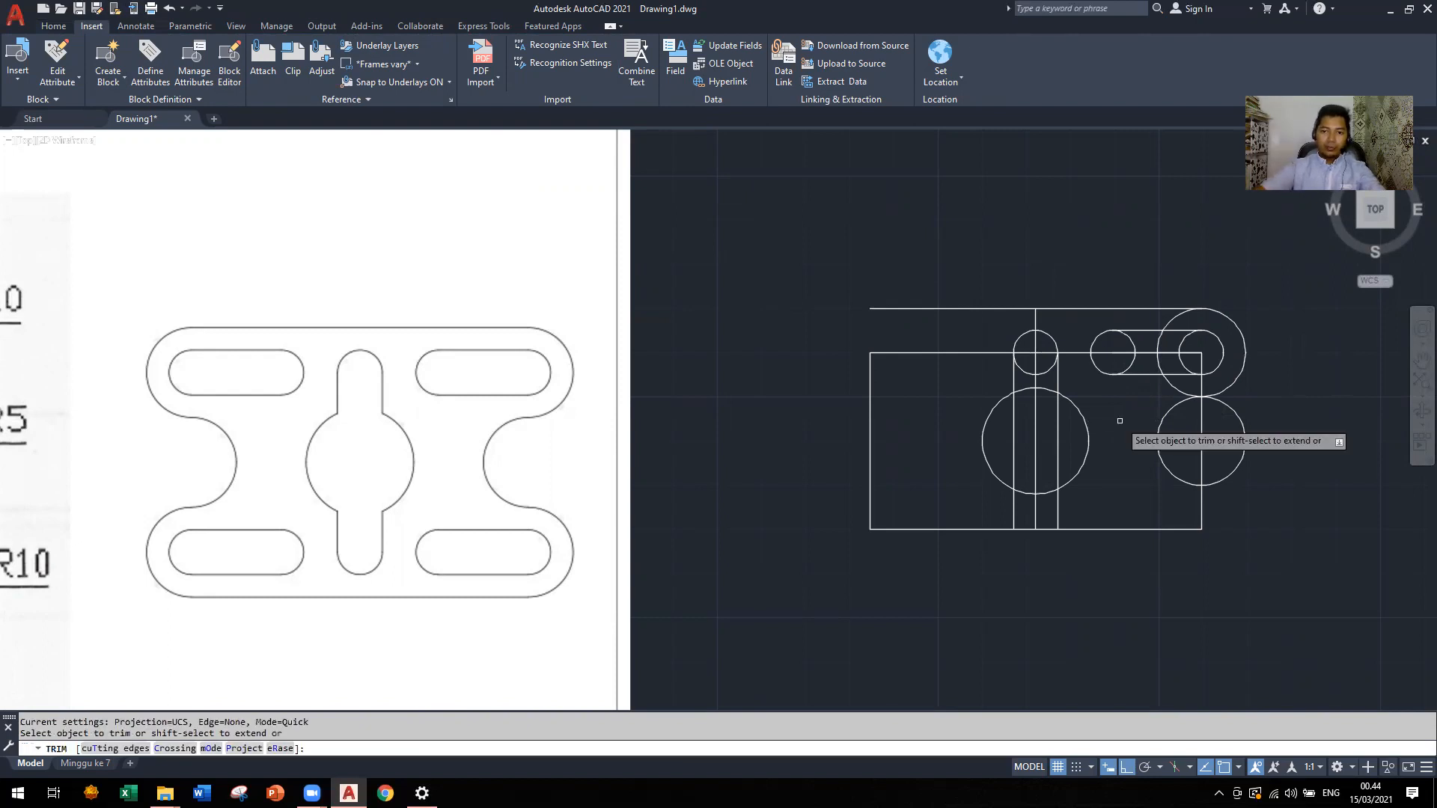
click(990, 307)
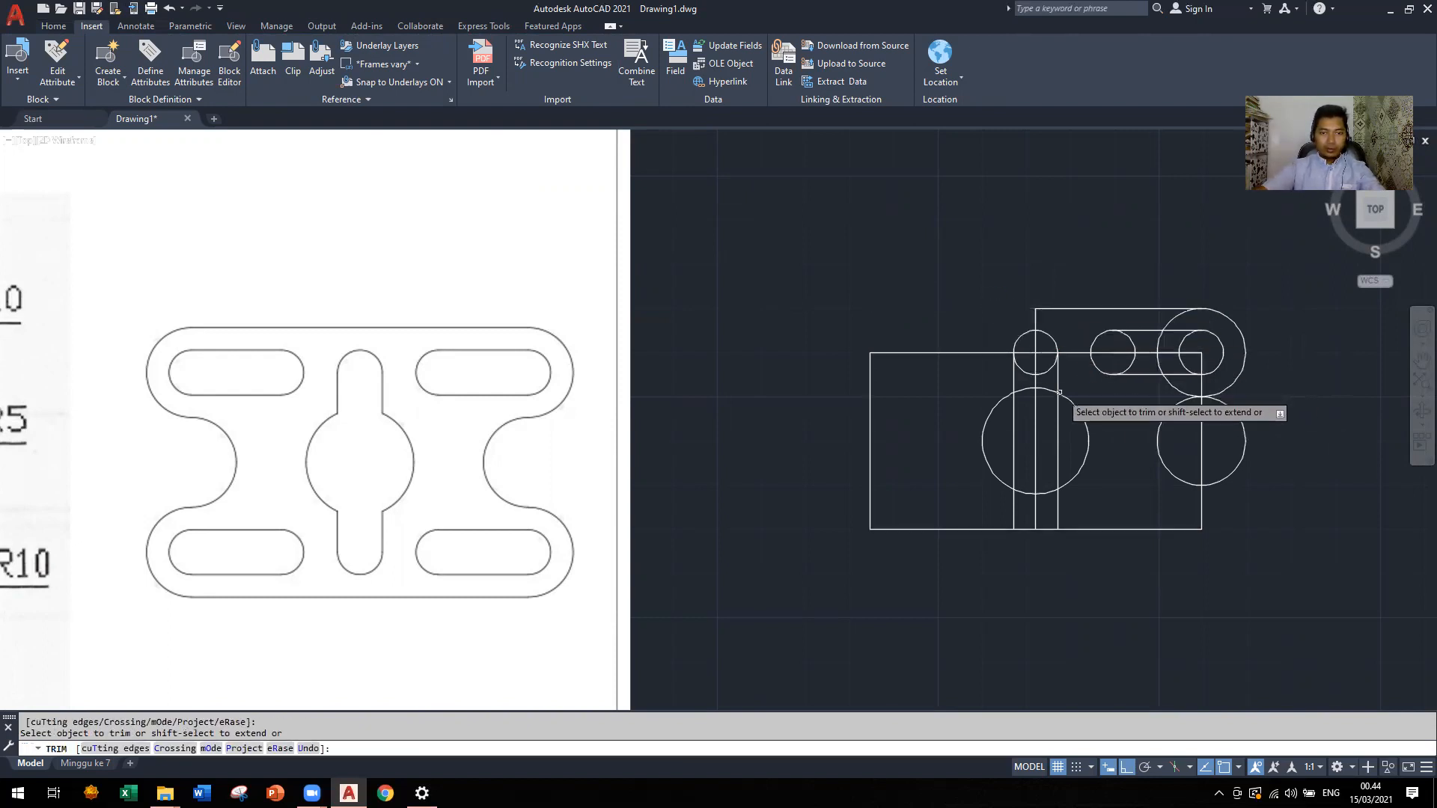
click(1022, 336)
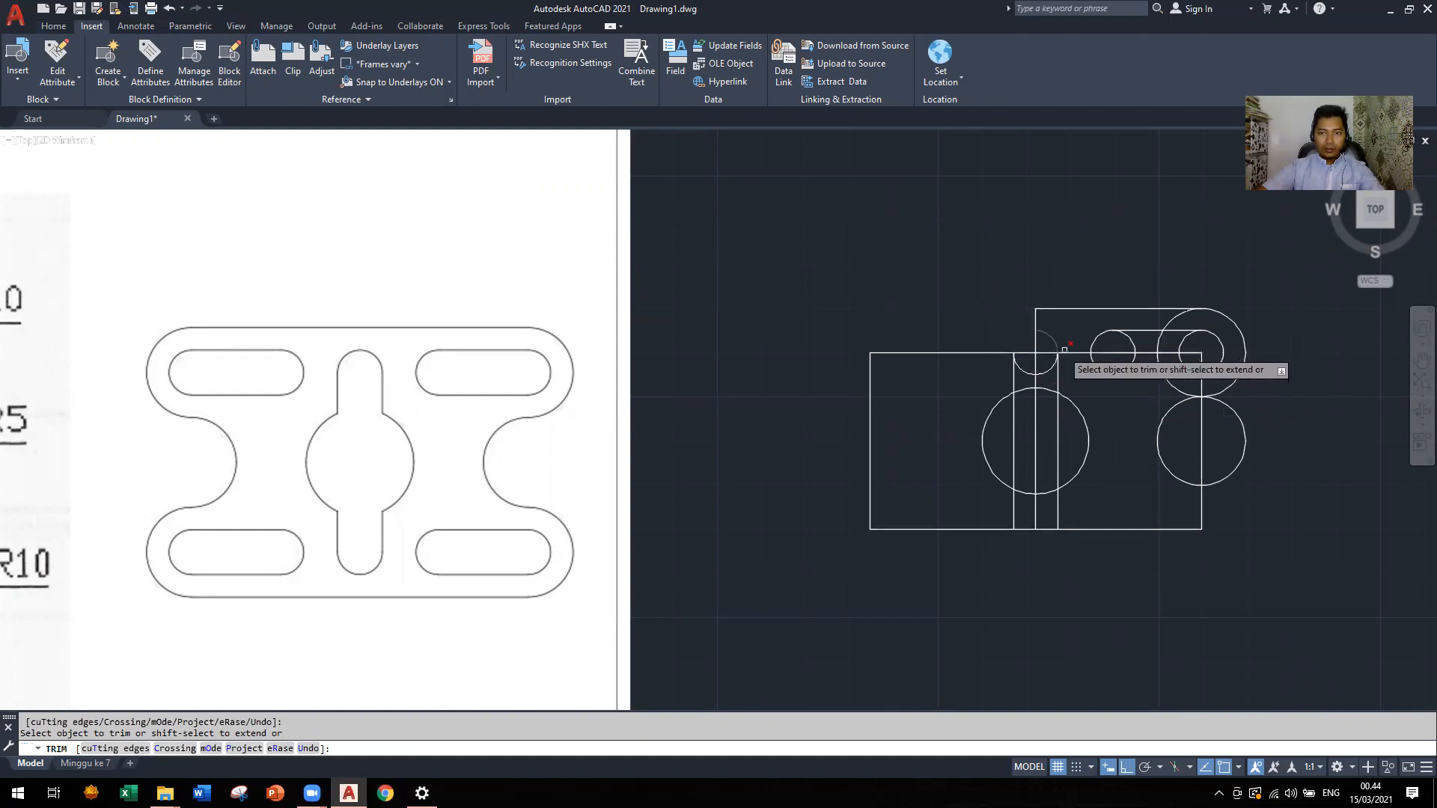
key(ctrl+z)
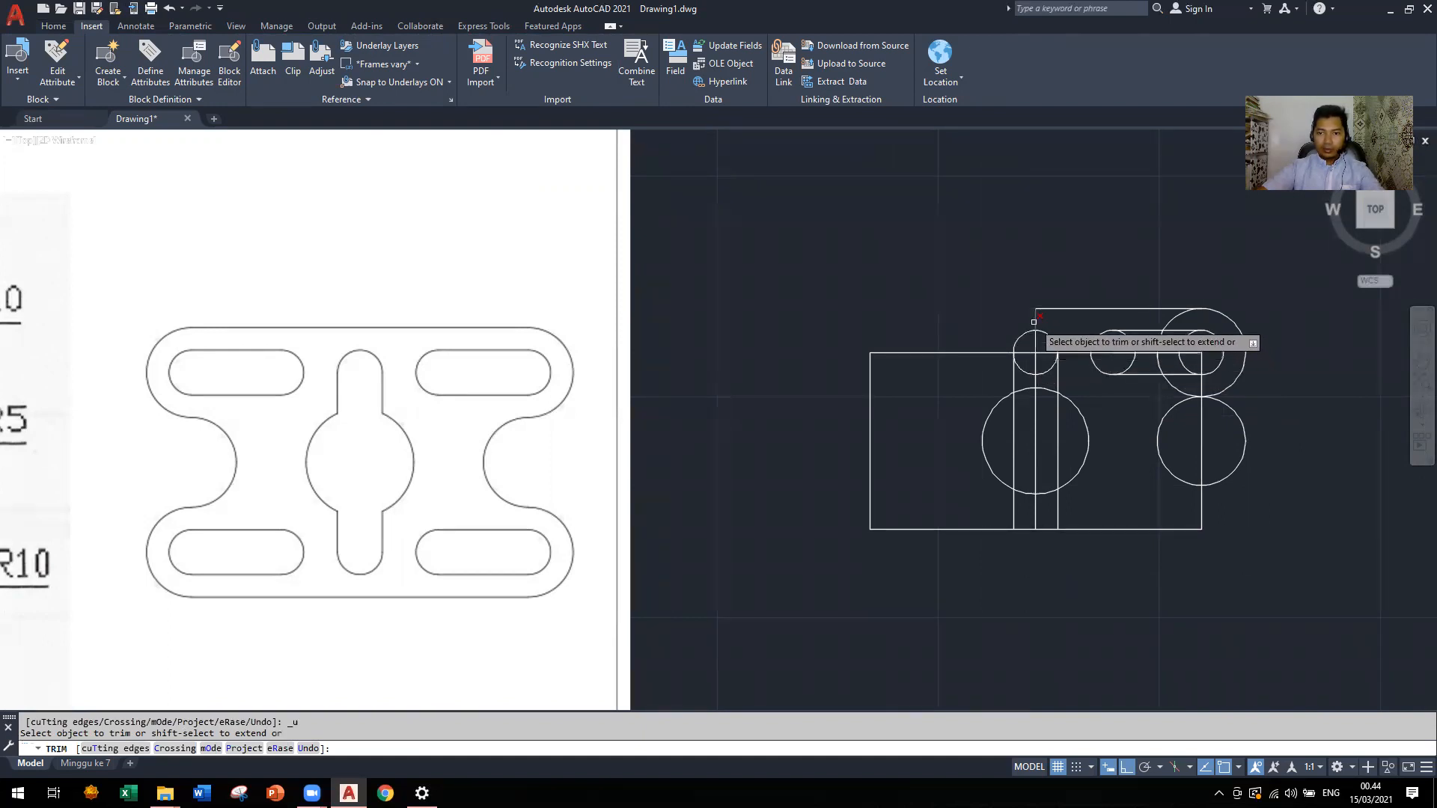
click(1034, 320)
click(967, 352)
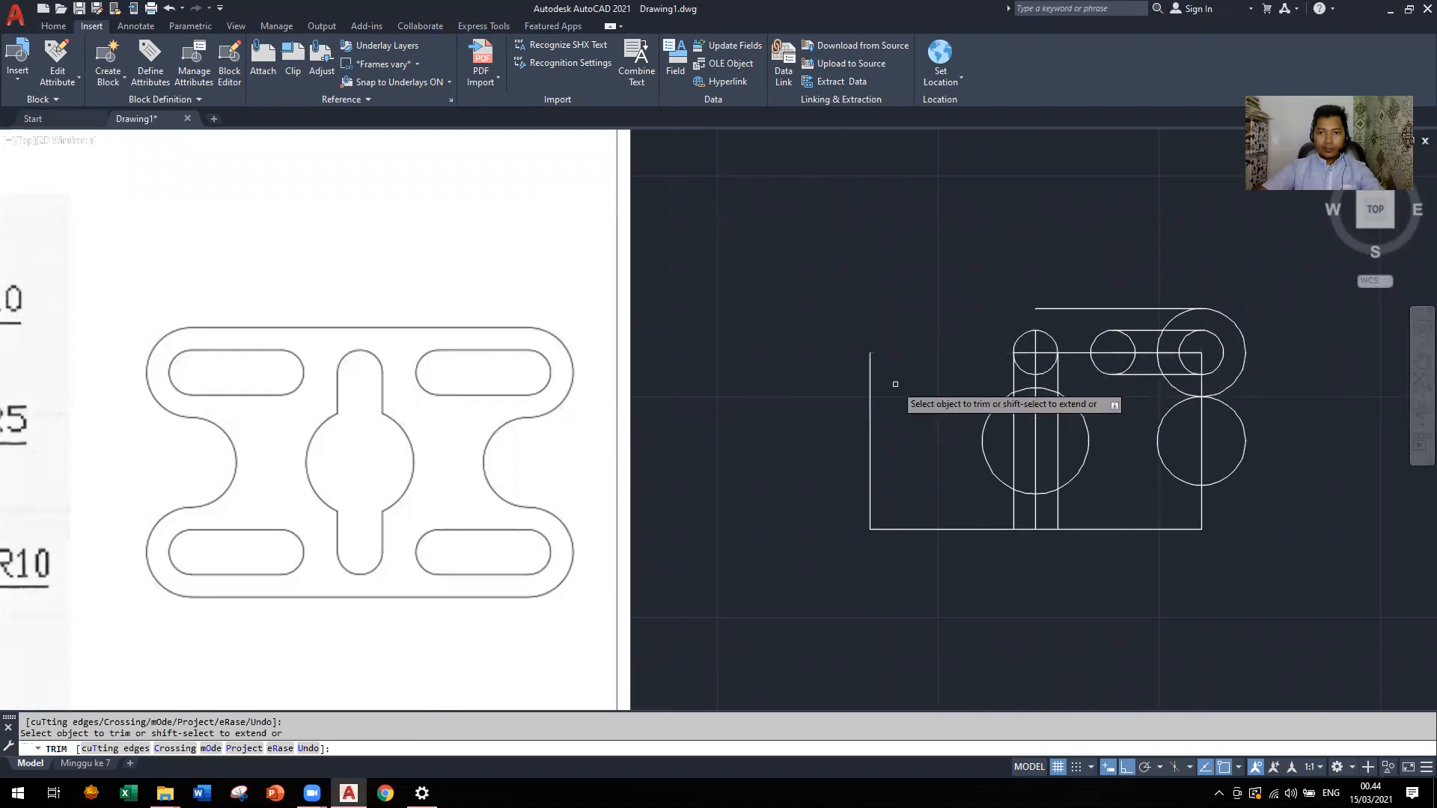
click(869, 383)
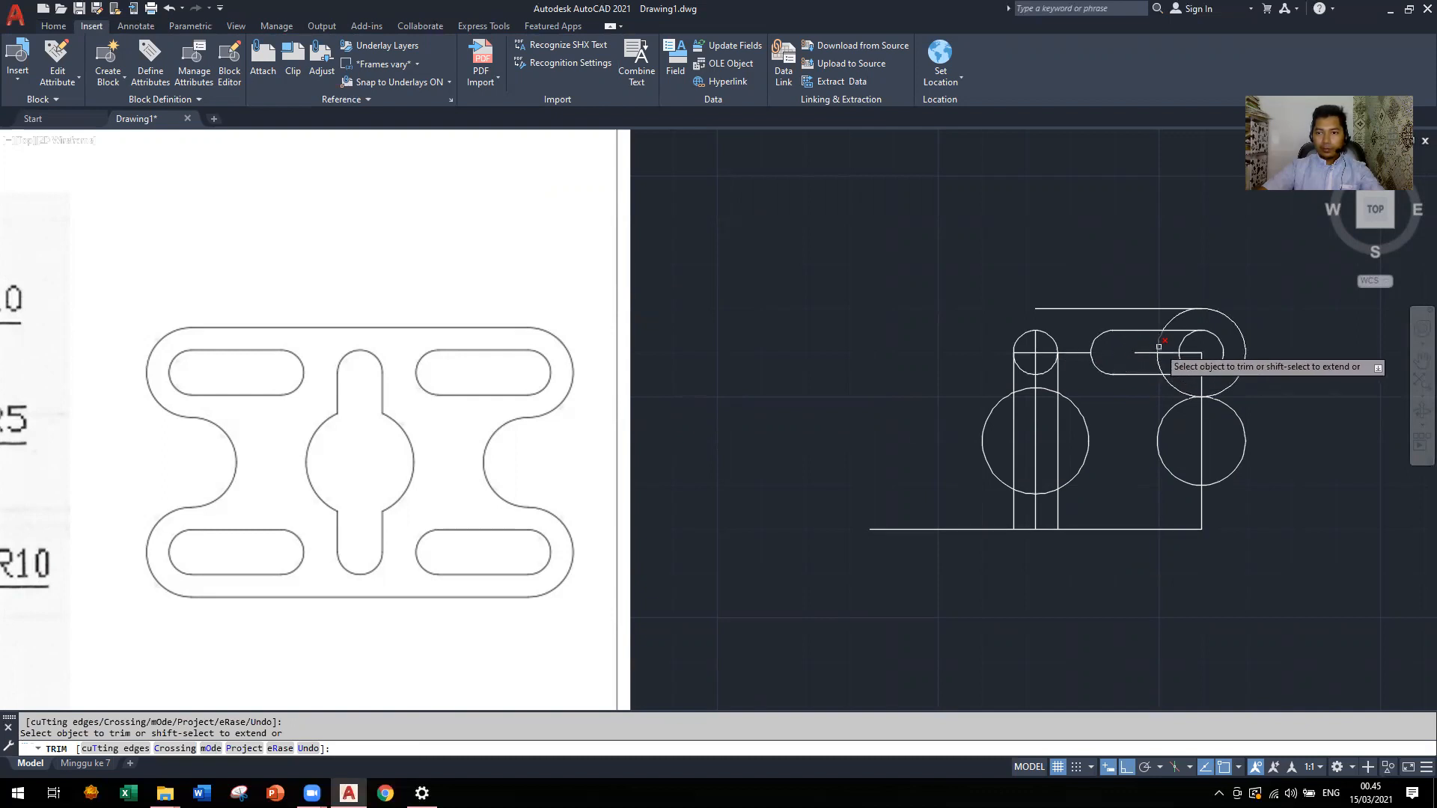
Trim the leftover lines and arcs inside and below the slot and around the circles
mouse_move(1163, 365)
mouse_down()
mouse_move(1191, 354)
mouse_move(1161, 342)
mouse_move(1199, 367)
mouse_move(1191, 338)
mouse_move(1193, 351)
mouse_up()
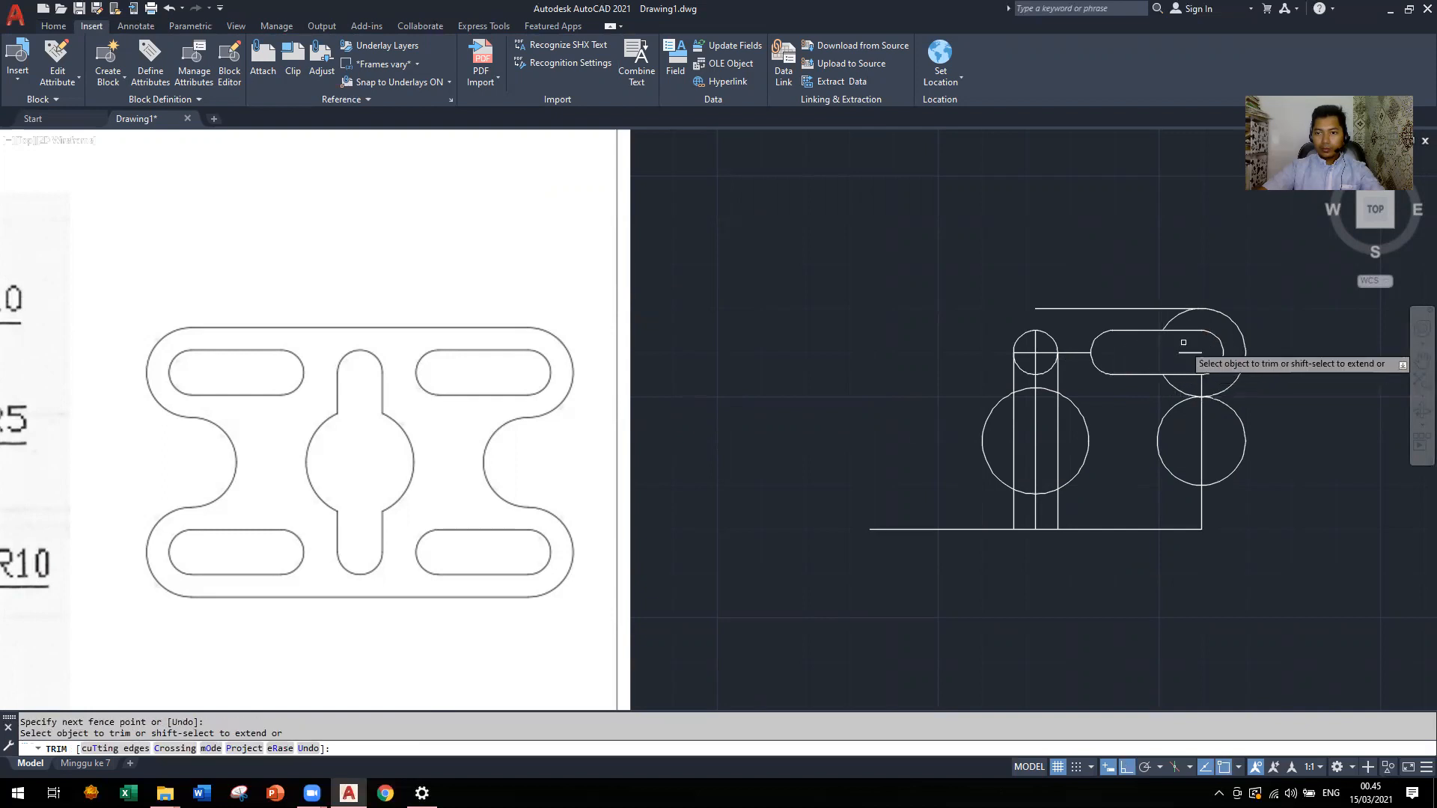
click(1169, 318)
drag(1199, 376, 1178, 392)
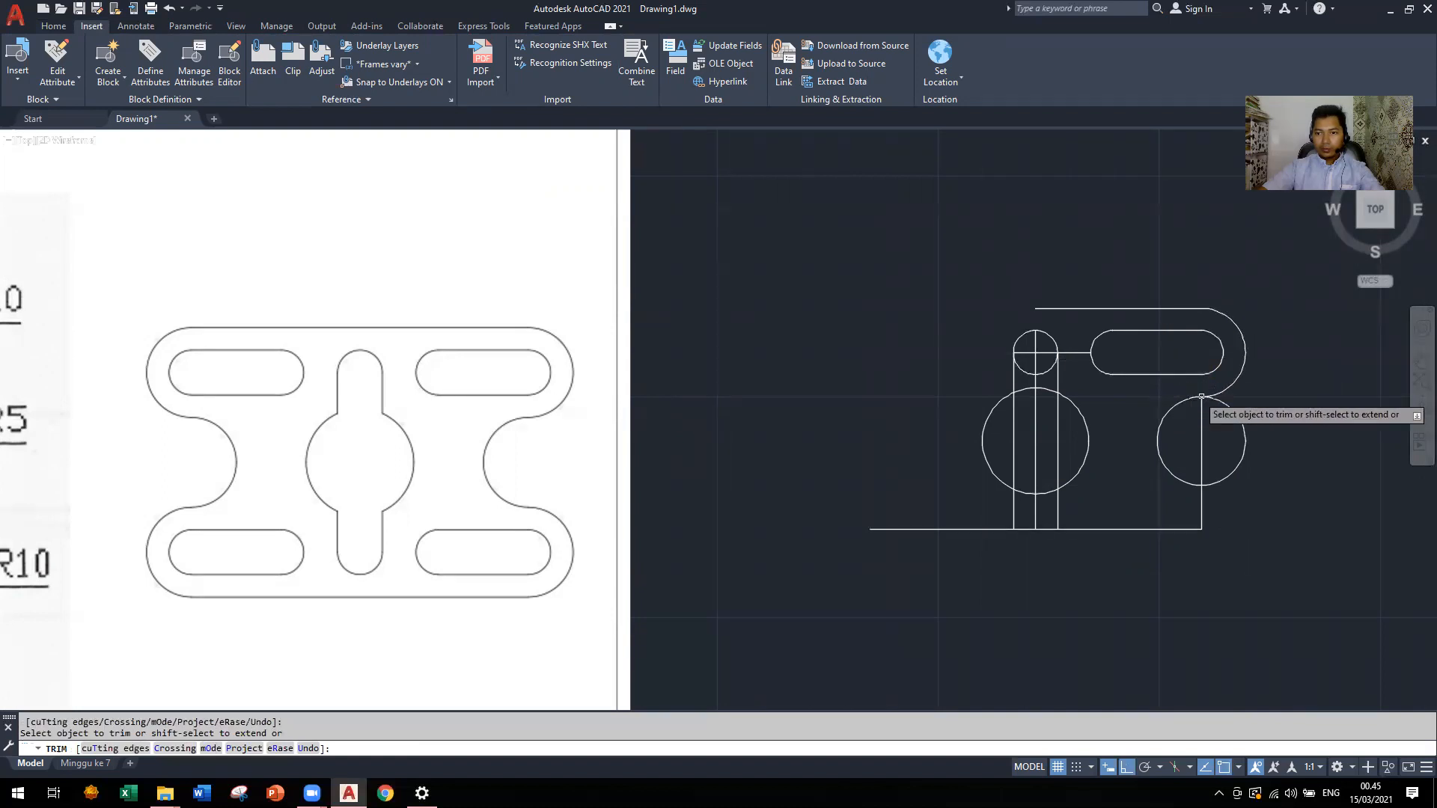
click(1234, 409)
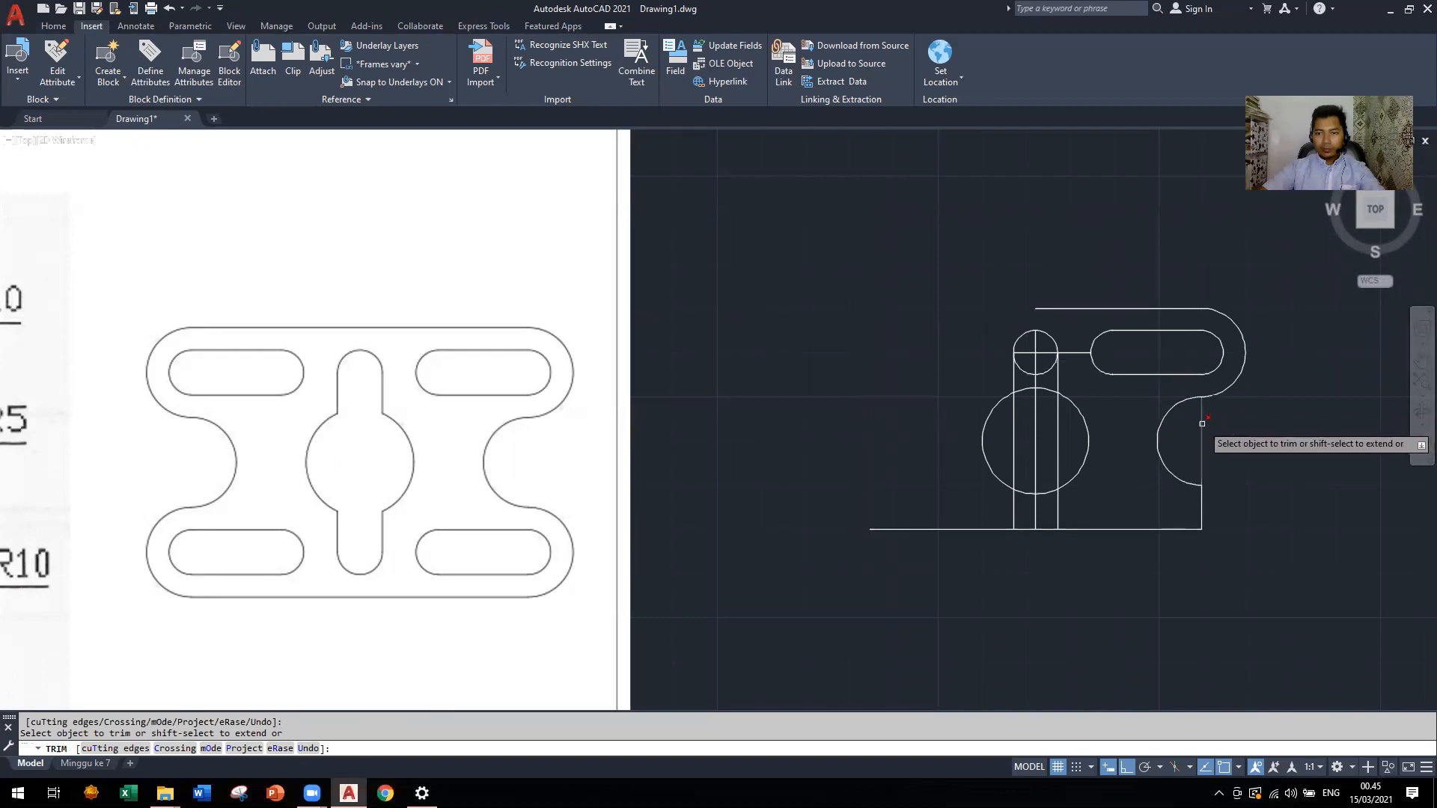
click(1073, 352)
click(1024, 333)
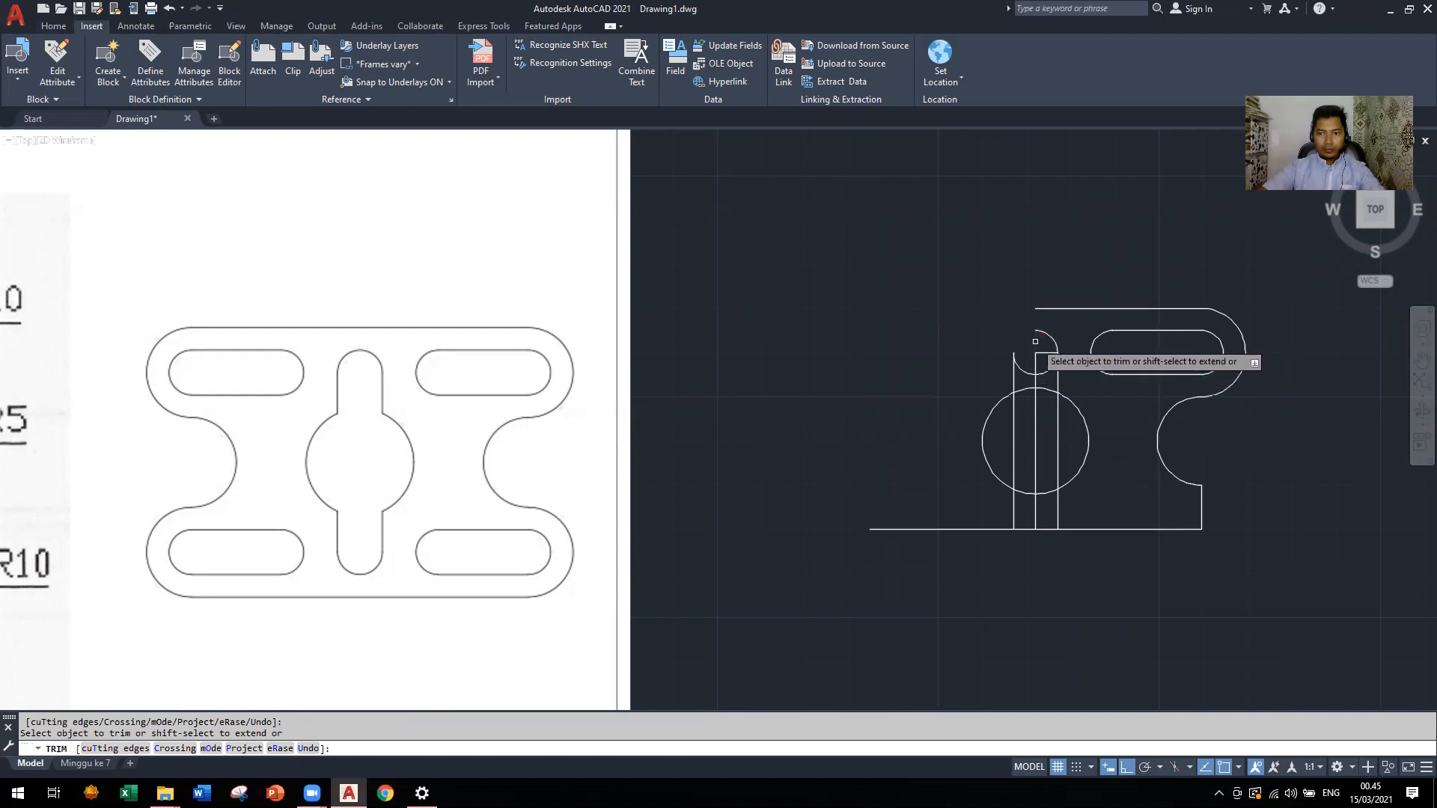
click(1022, 342)
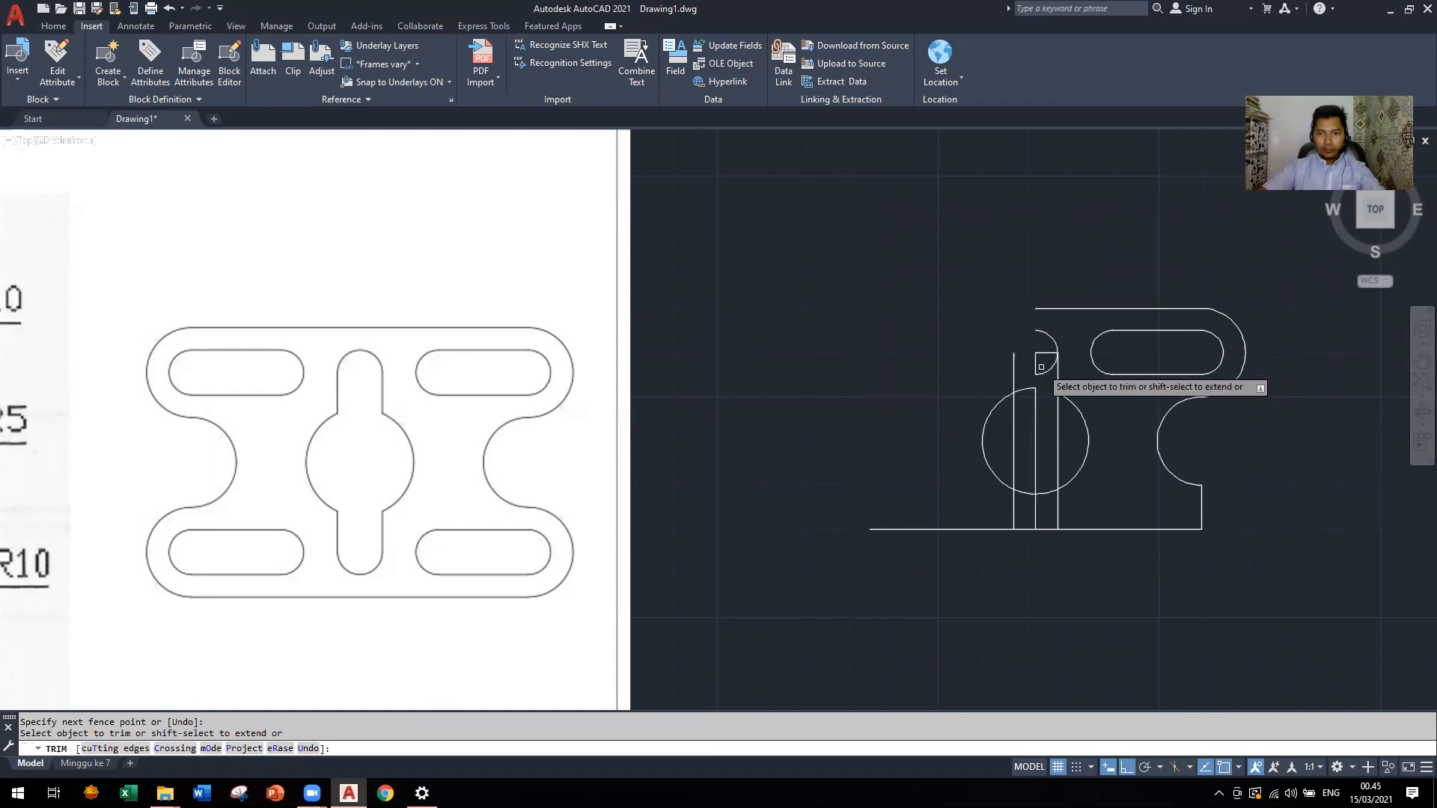
key(Return)
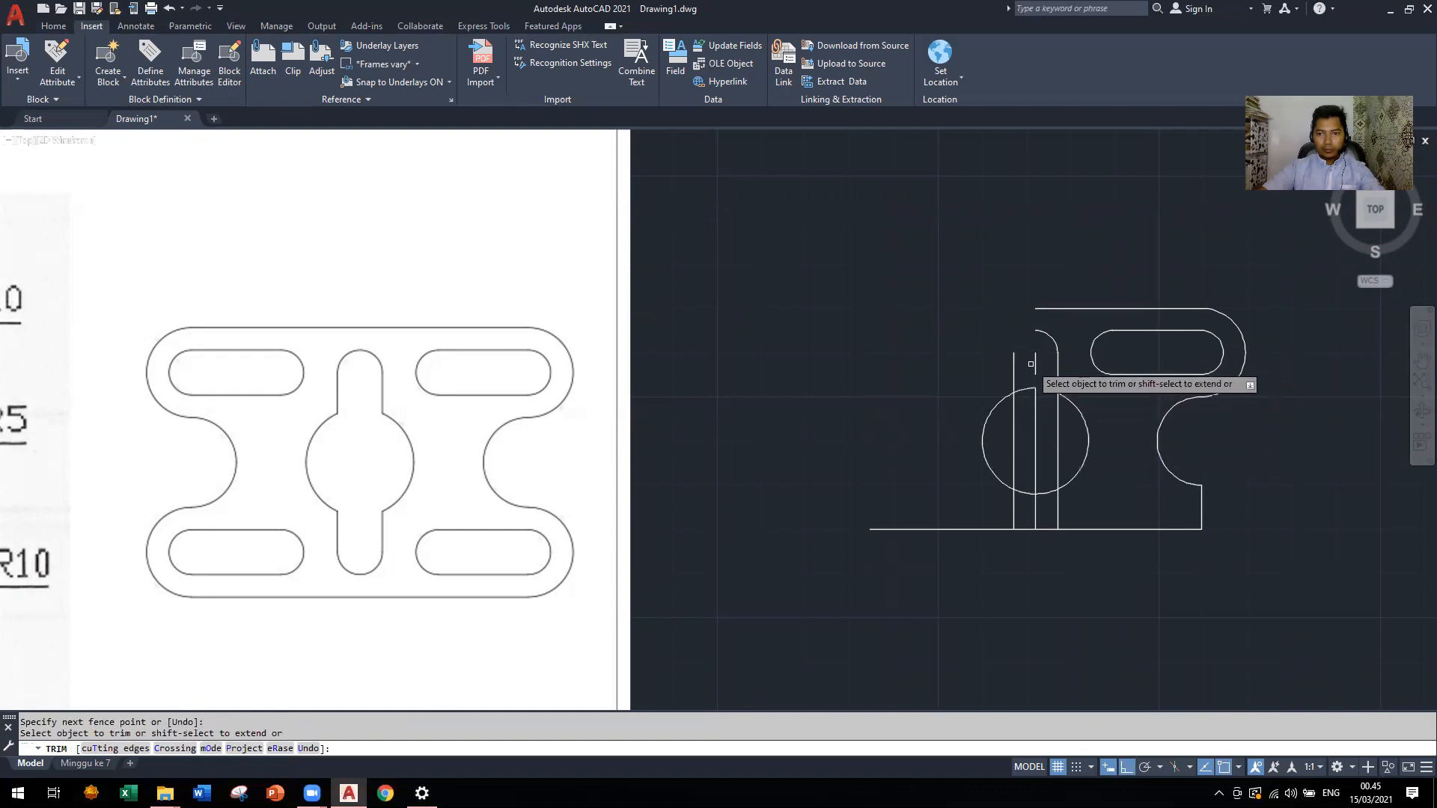
click(1035, 399)
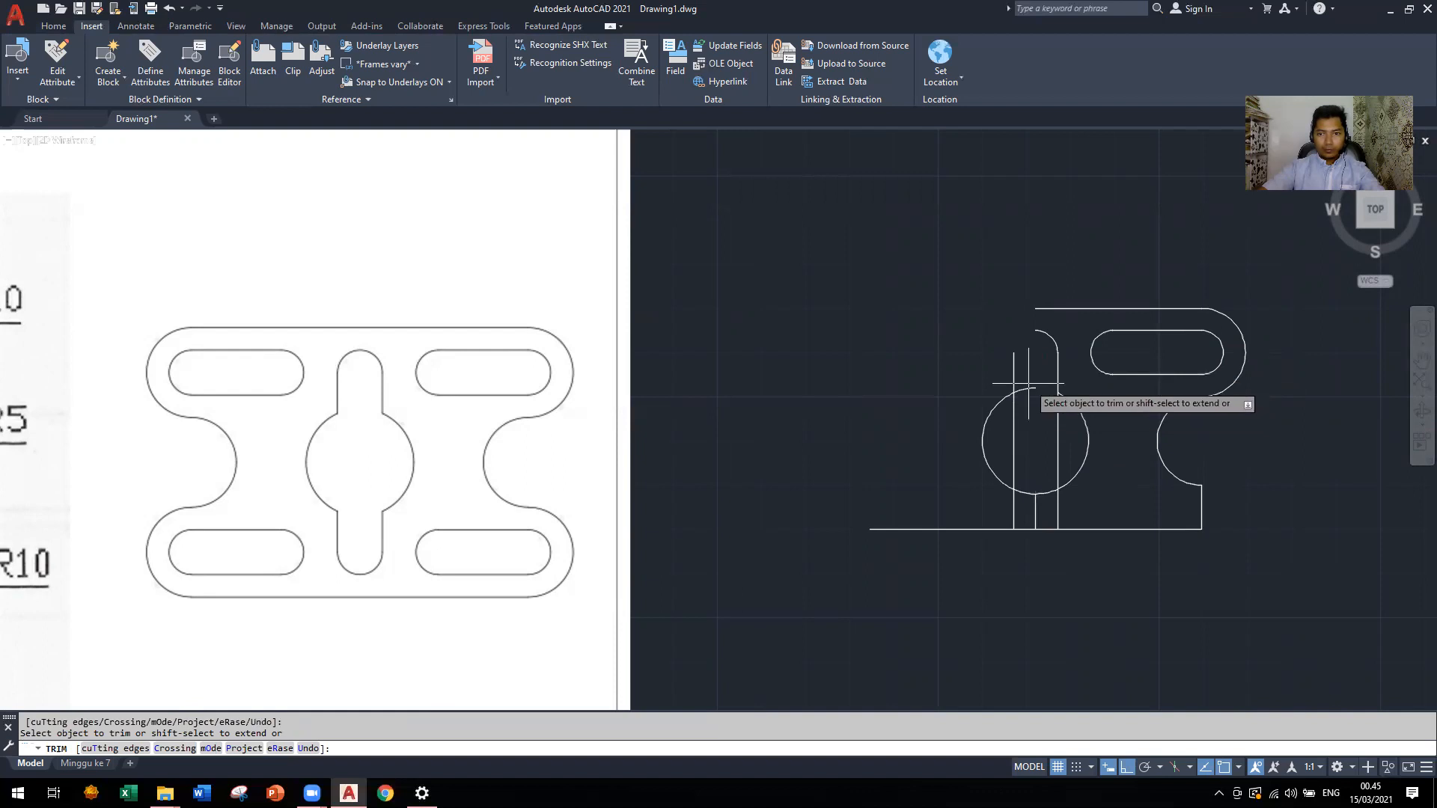
click(1062, 429)
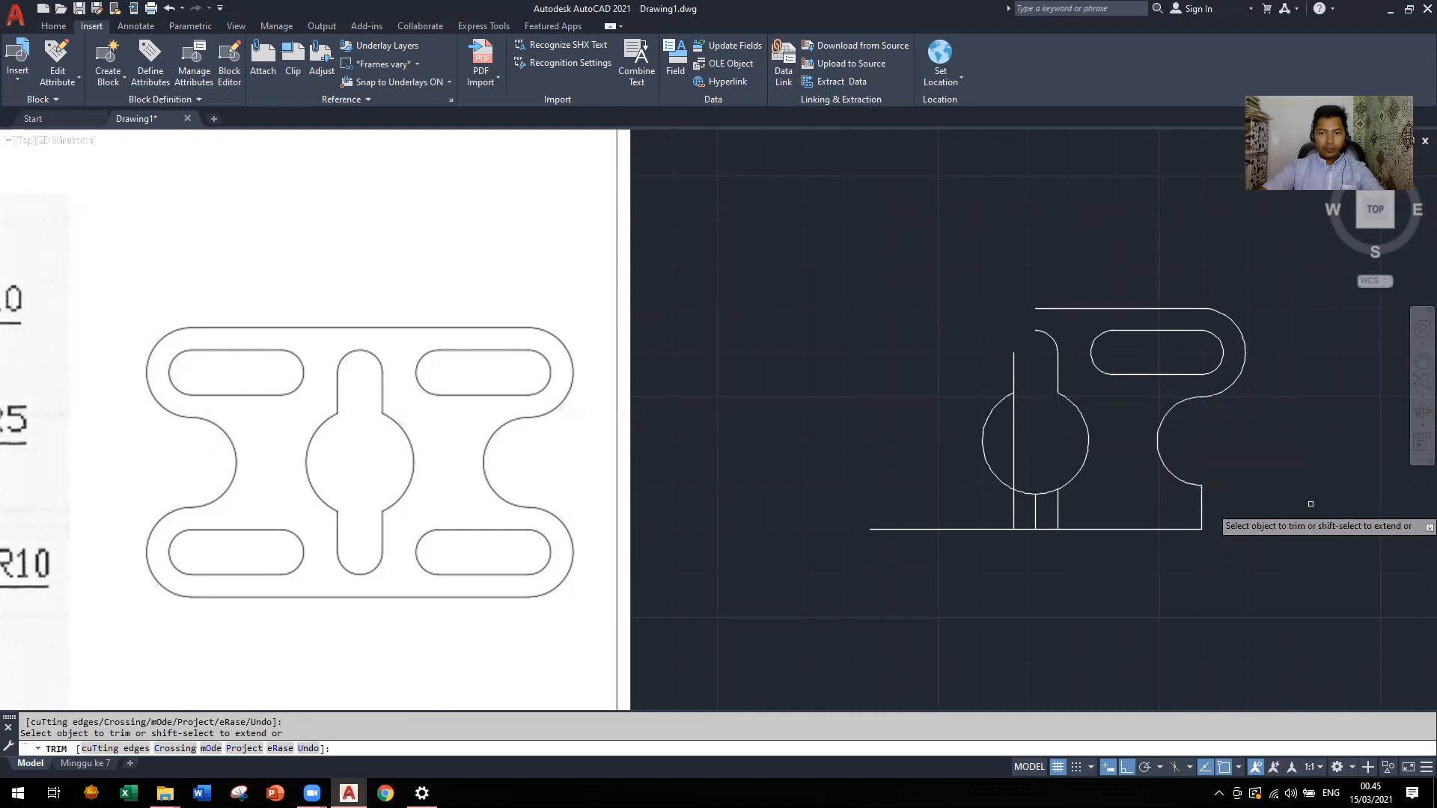
key(Escape)
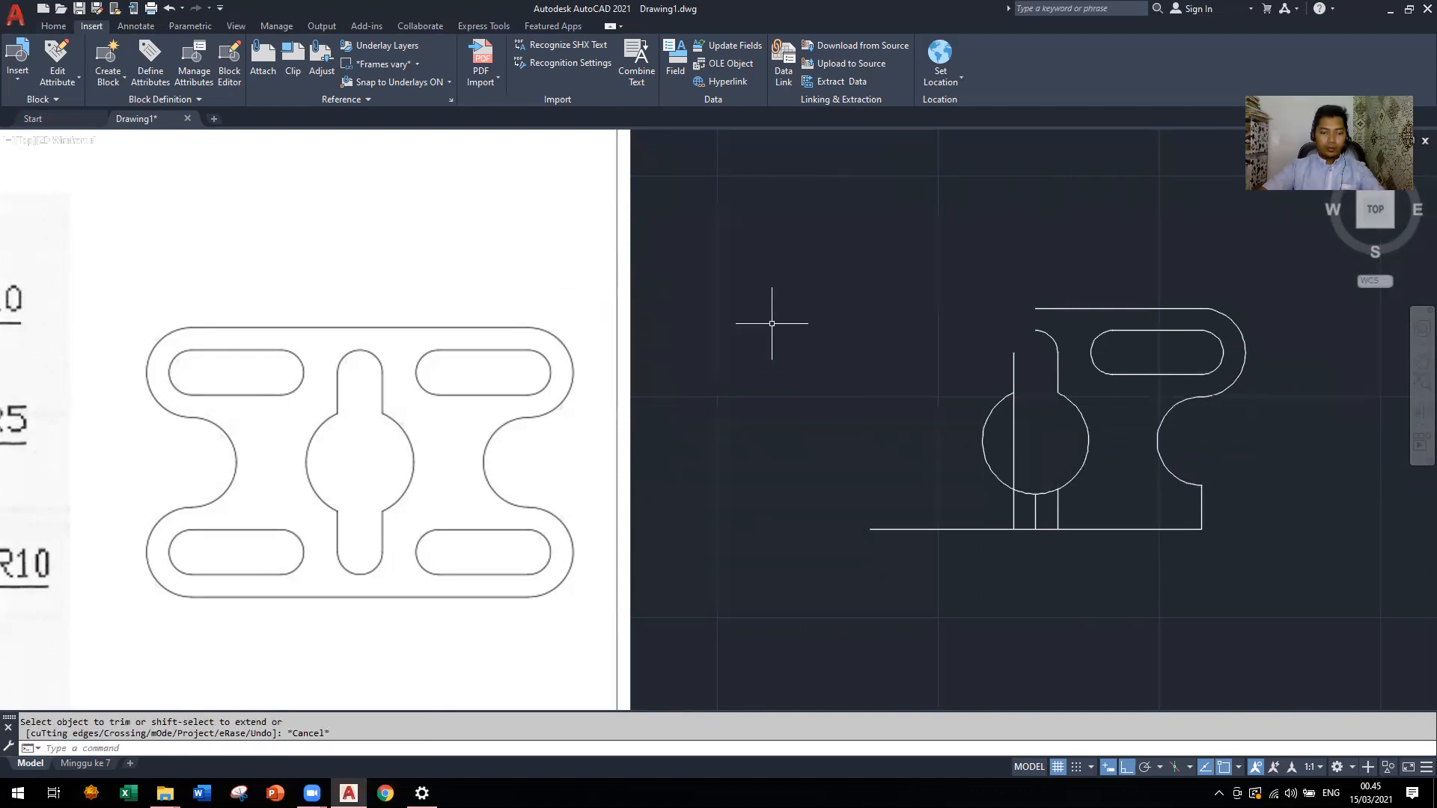
Draw a horizontal line from the left circle's centre to just past the right notch
text(l)
key(Return)
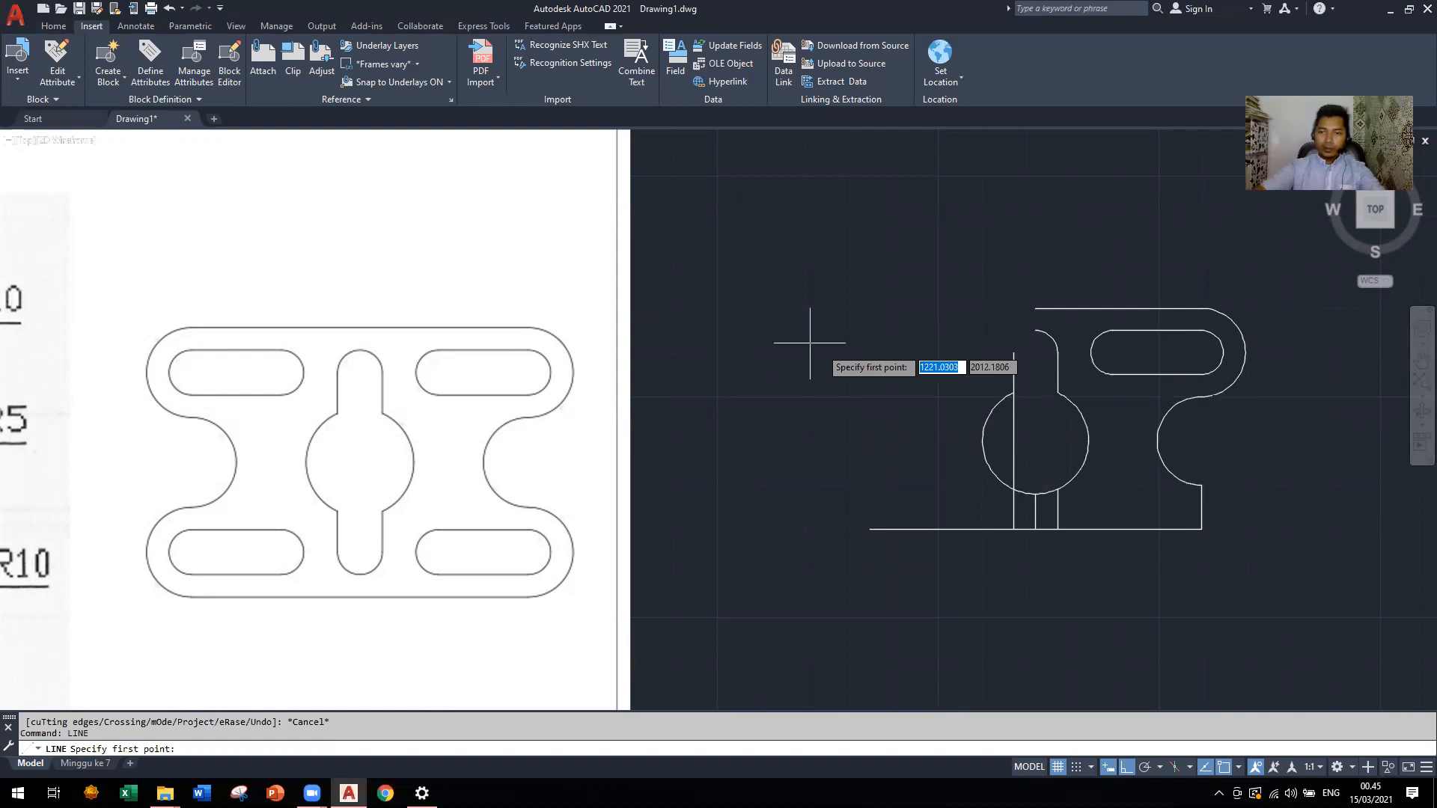
click(1035, 441)
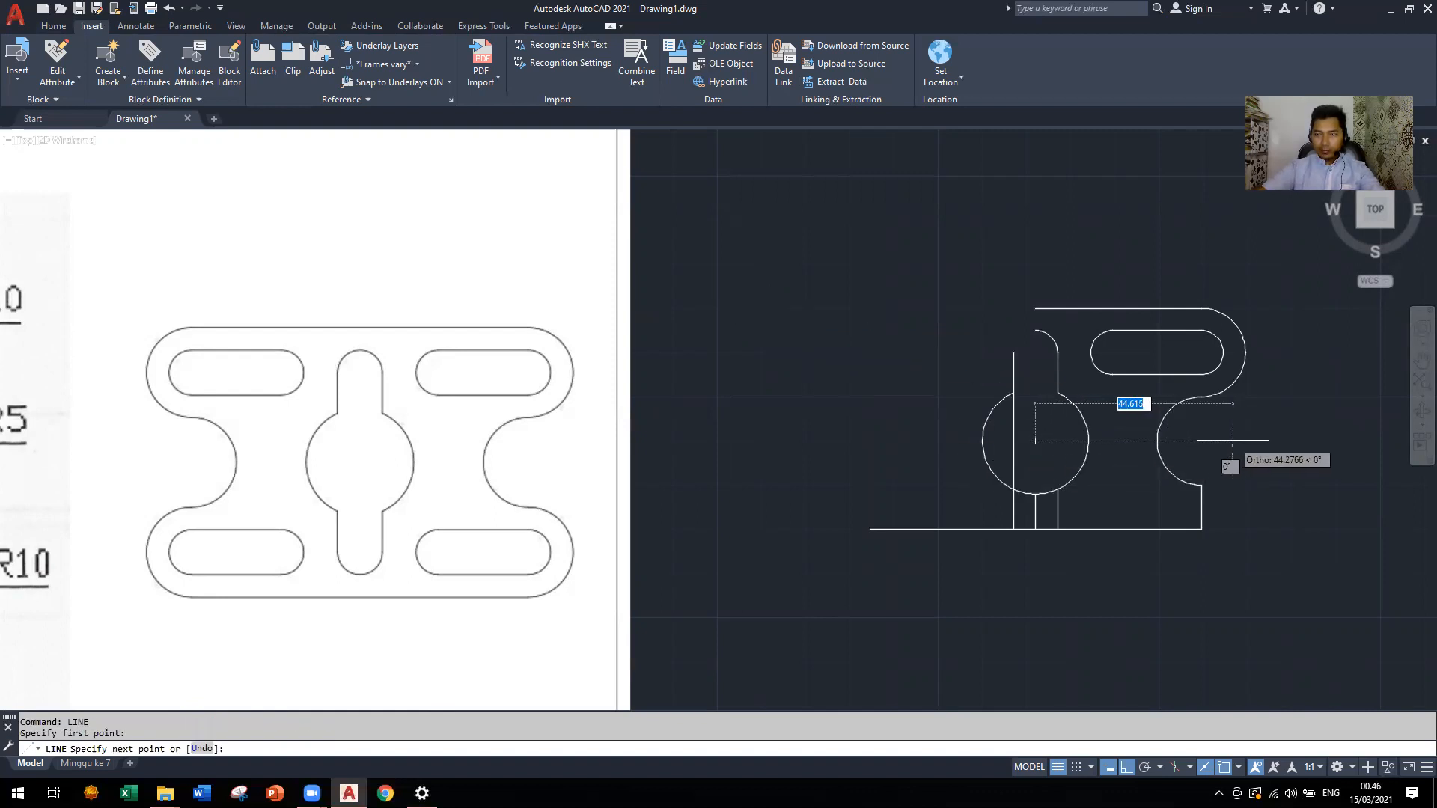
click(1233, 441)
key(Escape)
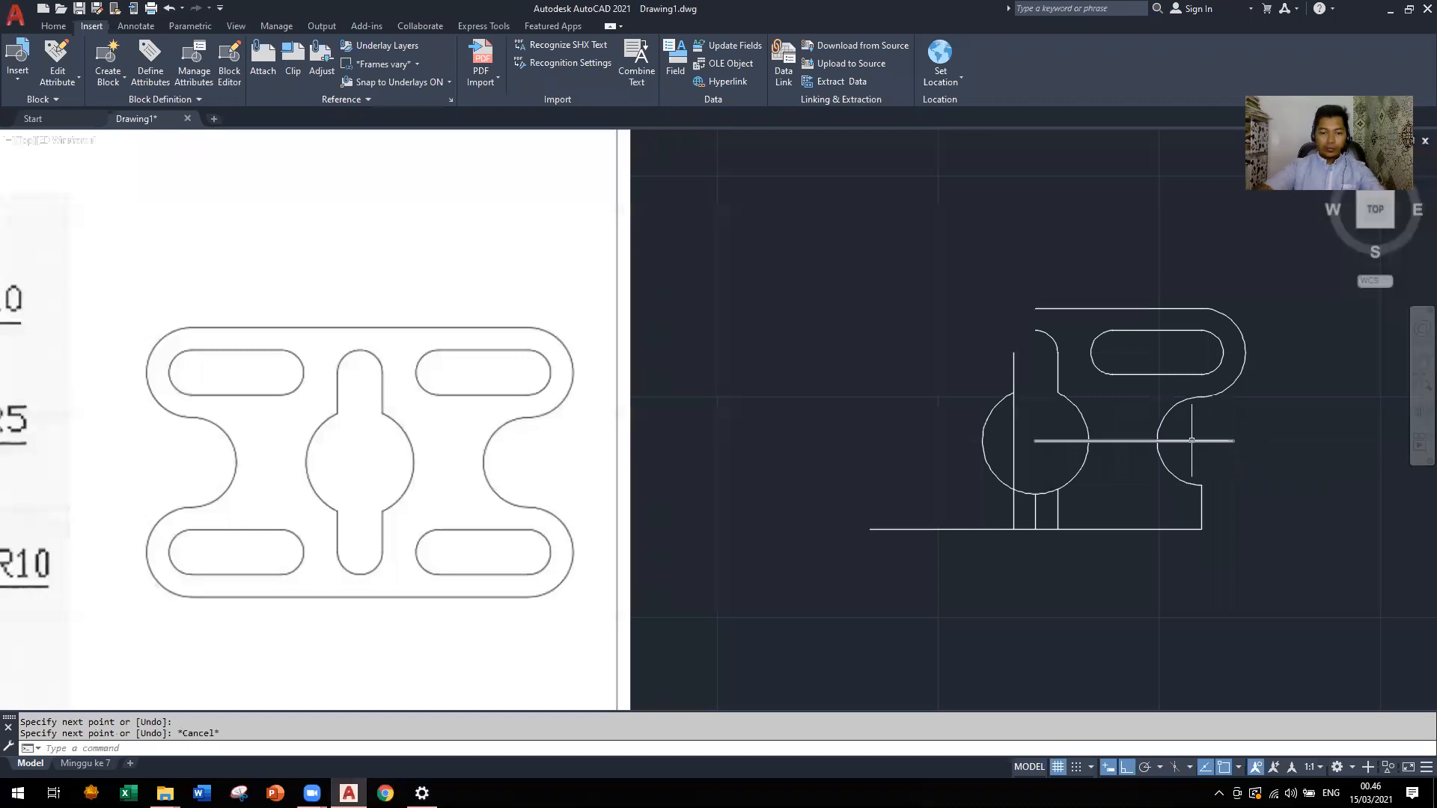
Trim the left arc, vertical lines and lower arc halves using fence selections
text(tr)
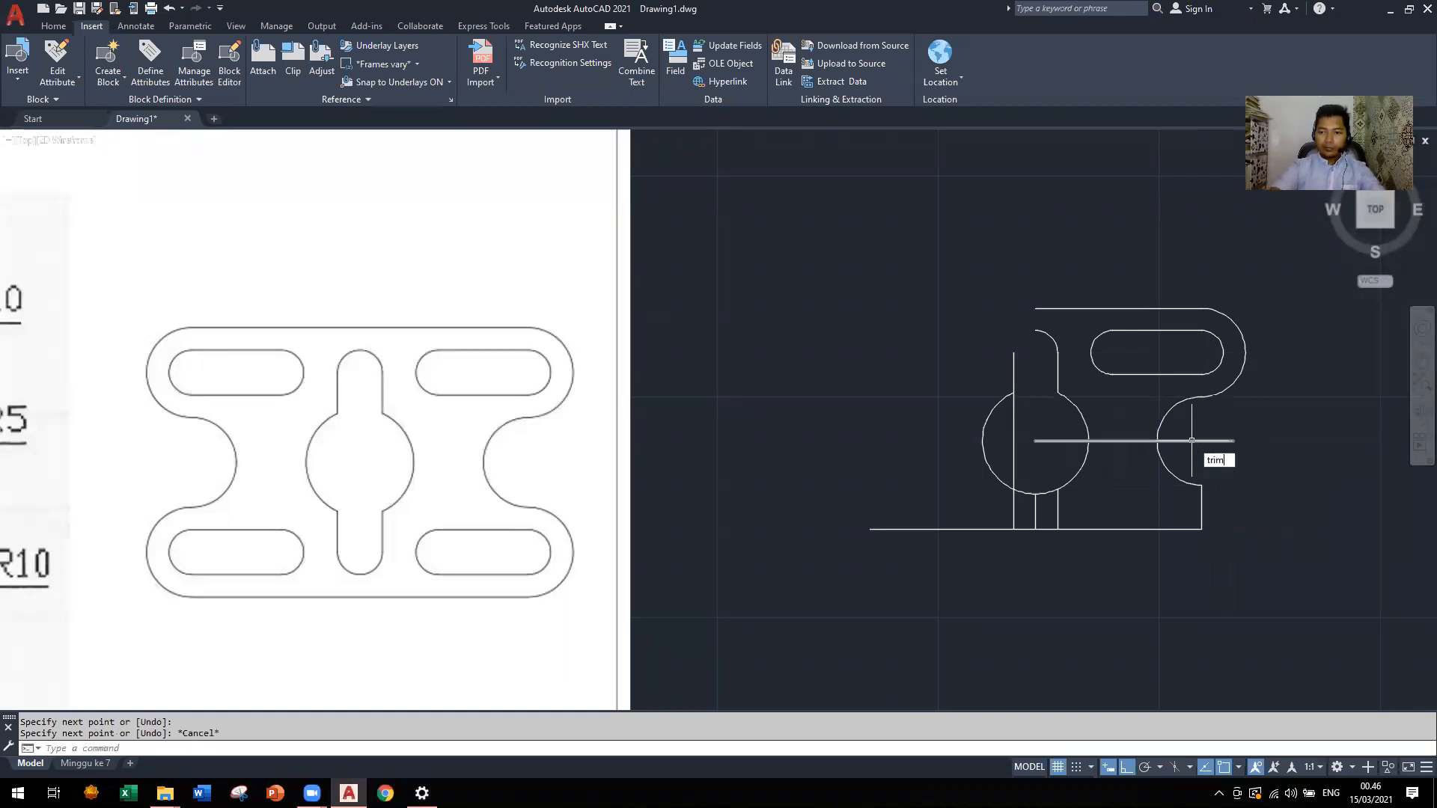
text(im)
key(Return)
click(974, 361)
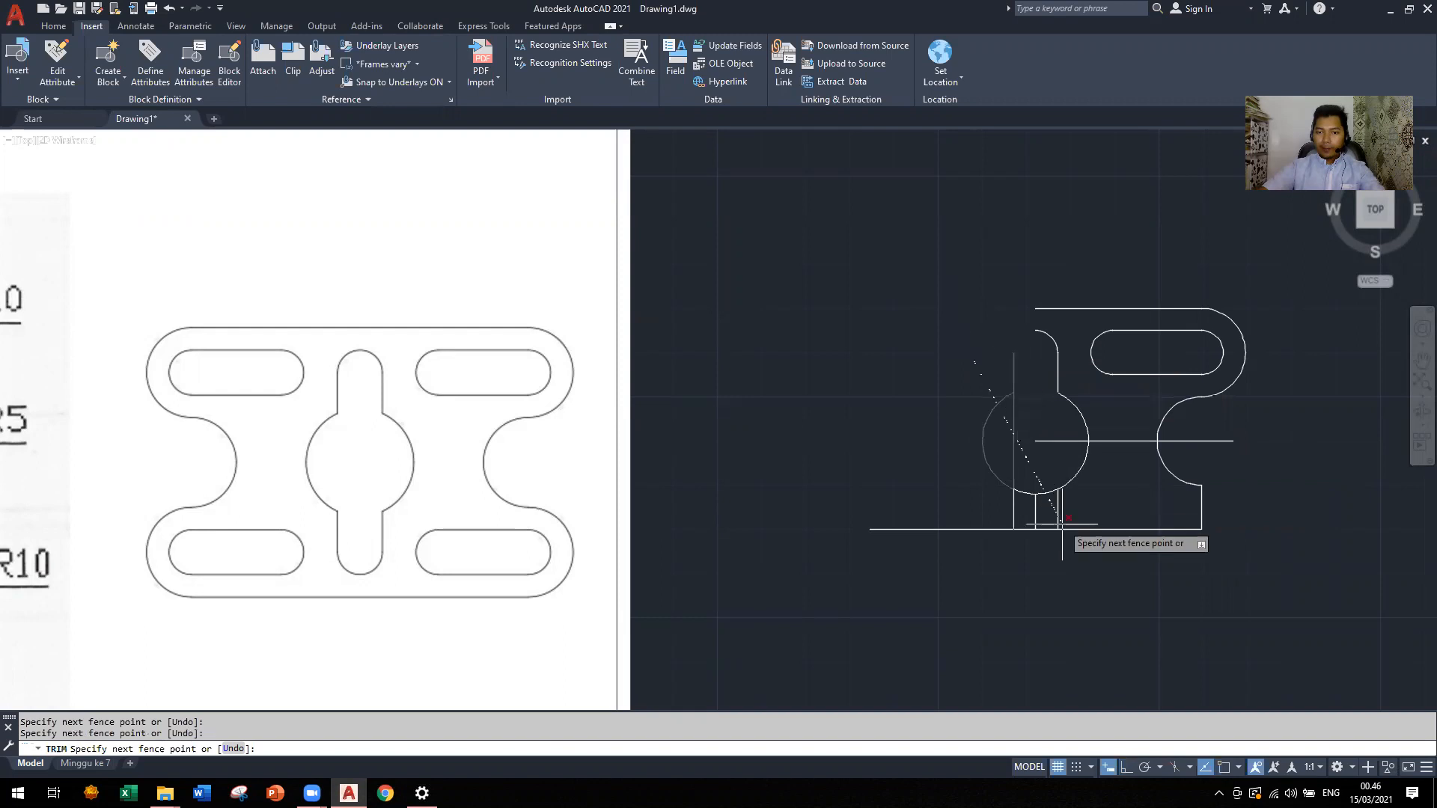
key(Return)
click(850, 466)
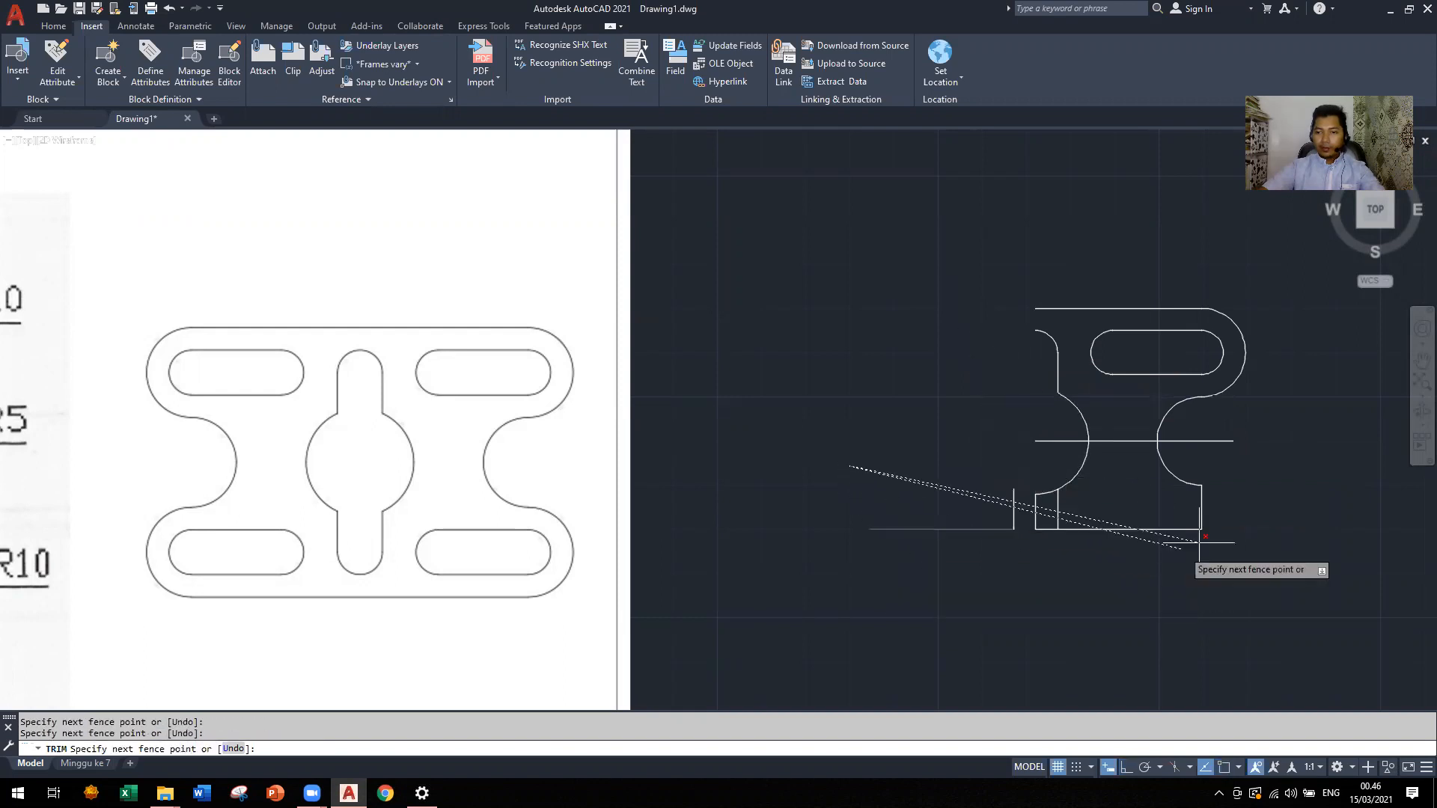
click(1277, 475)
key(Return)
click(1272, 589)
click(809, 474)
key(Return)
Trim the leftover lower horizontal lines, small arc and short verticals, leaving the slotted top section
drag(832, 462, 1185, 452)
drag(986, 542, 993, 545)
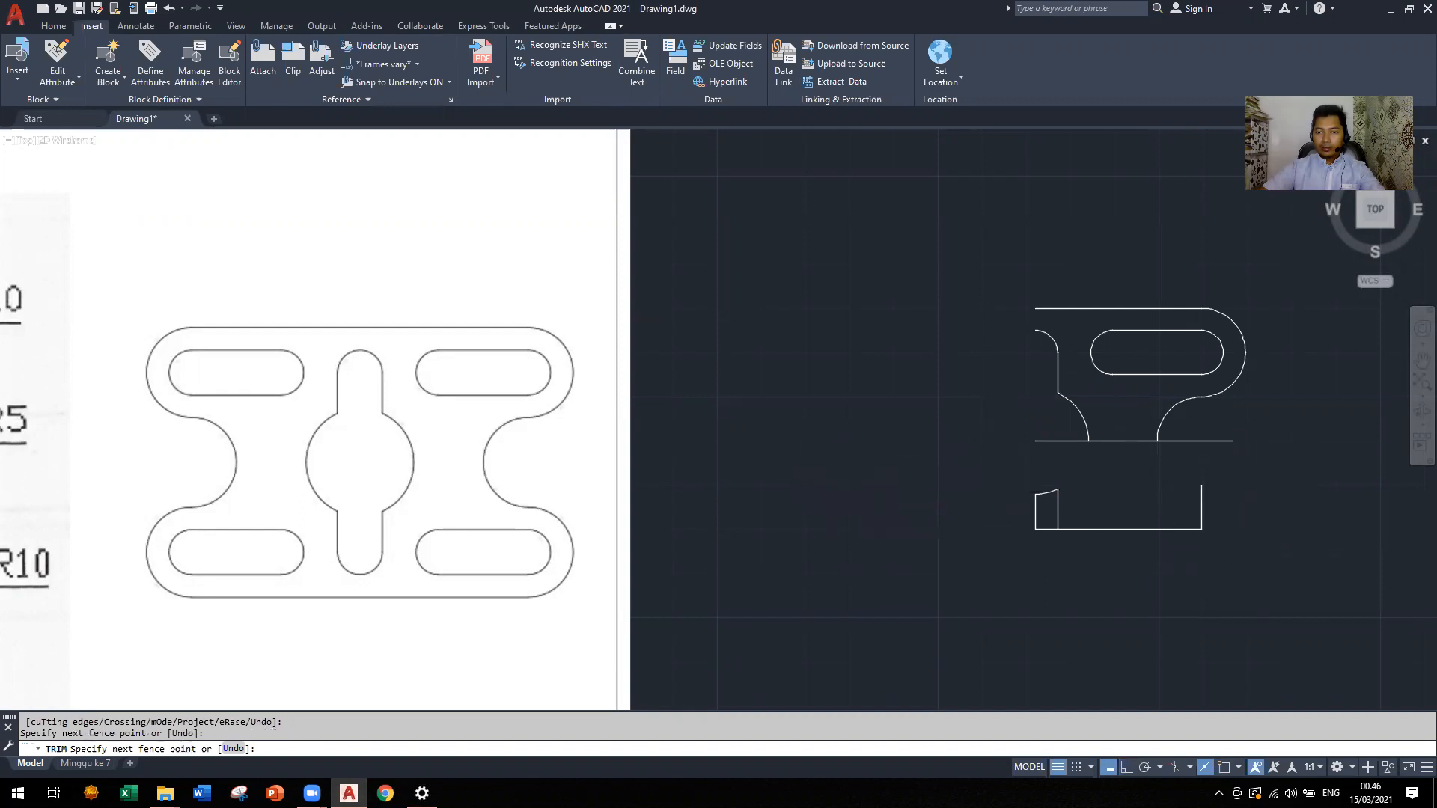
drag(1003, 481, 1198, 485)
click(1089, 515)
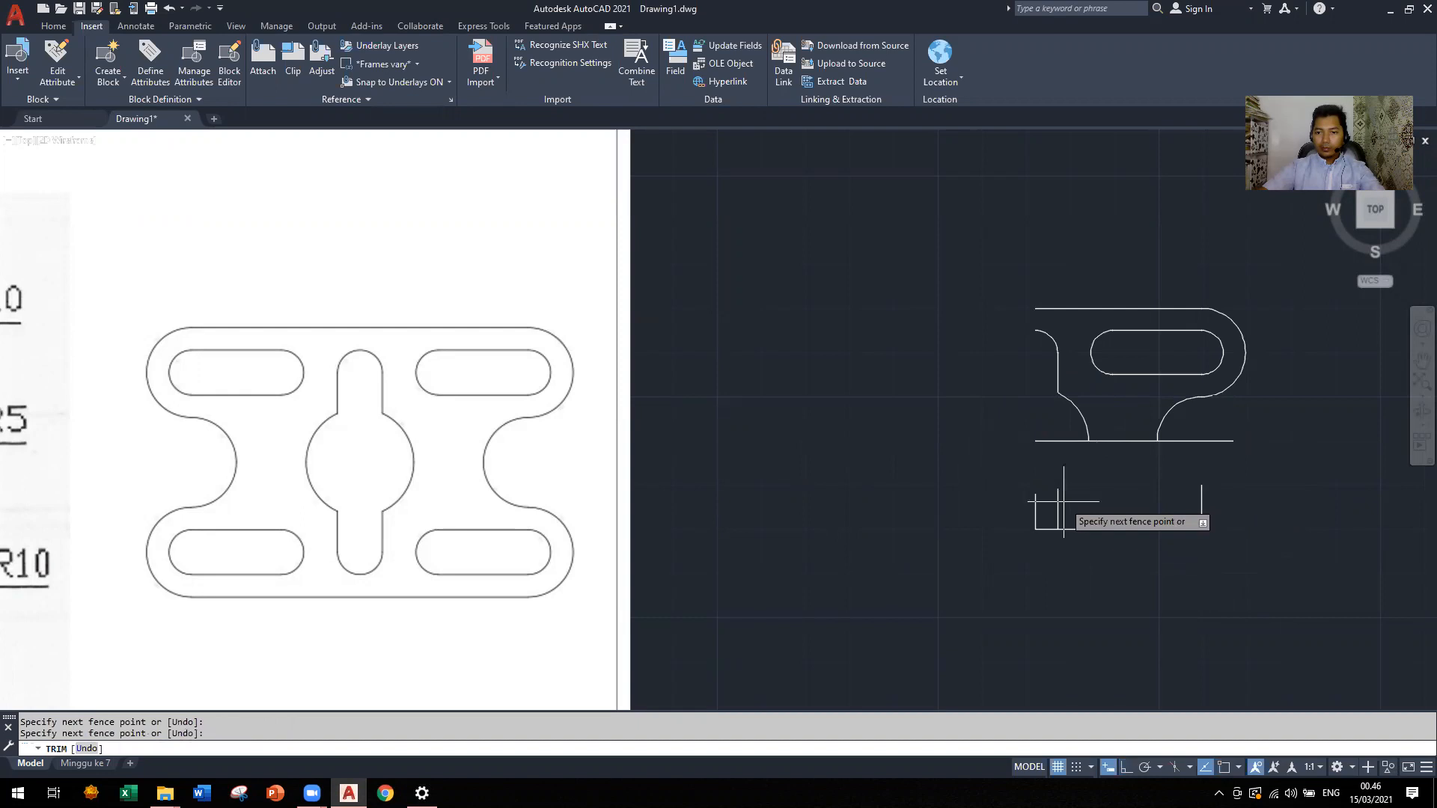
key(Return)
click(1201, 500)
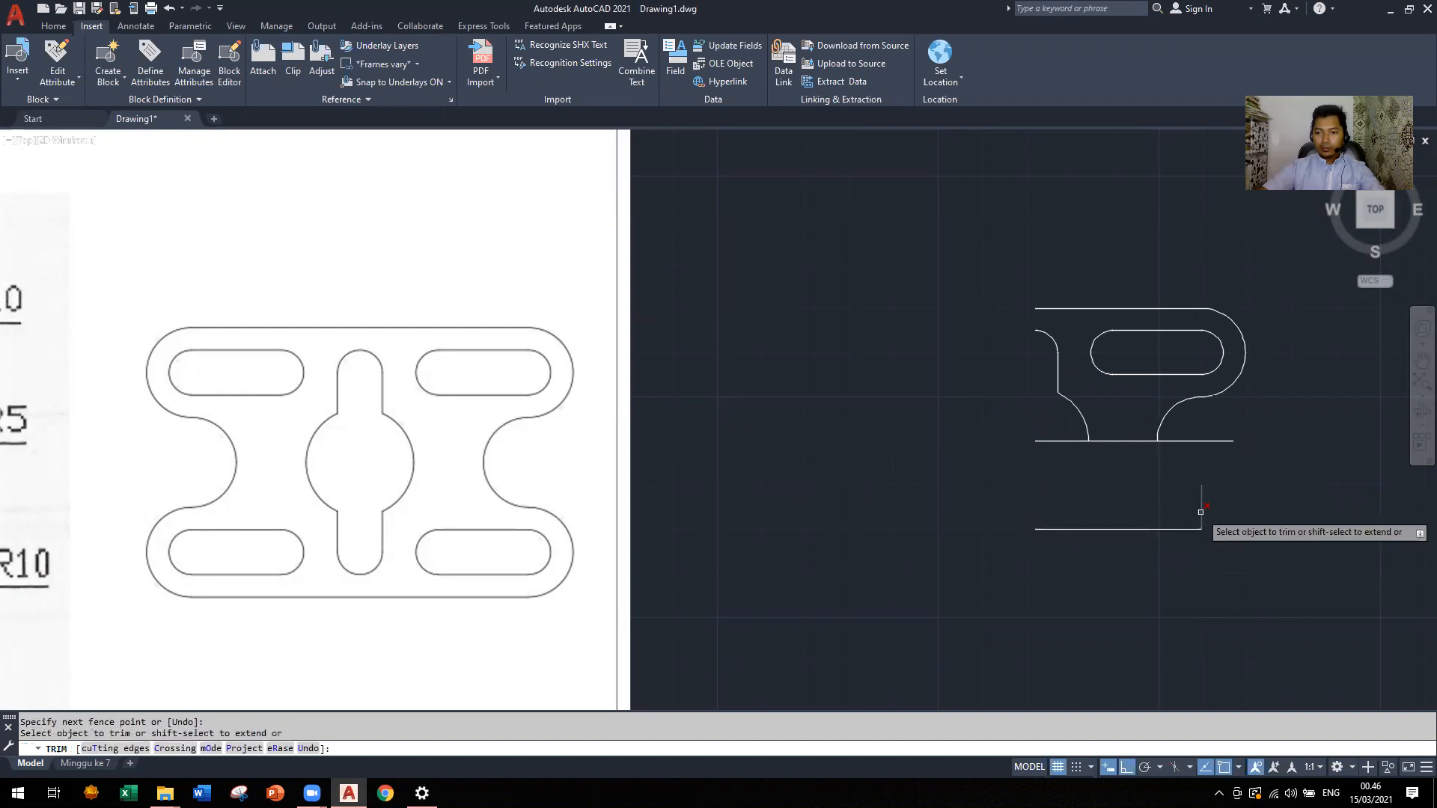
click(1174, 530)
click(1197, 441)
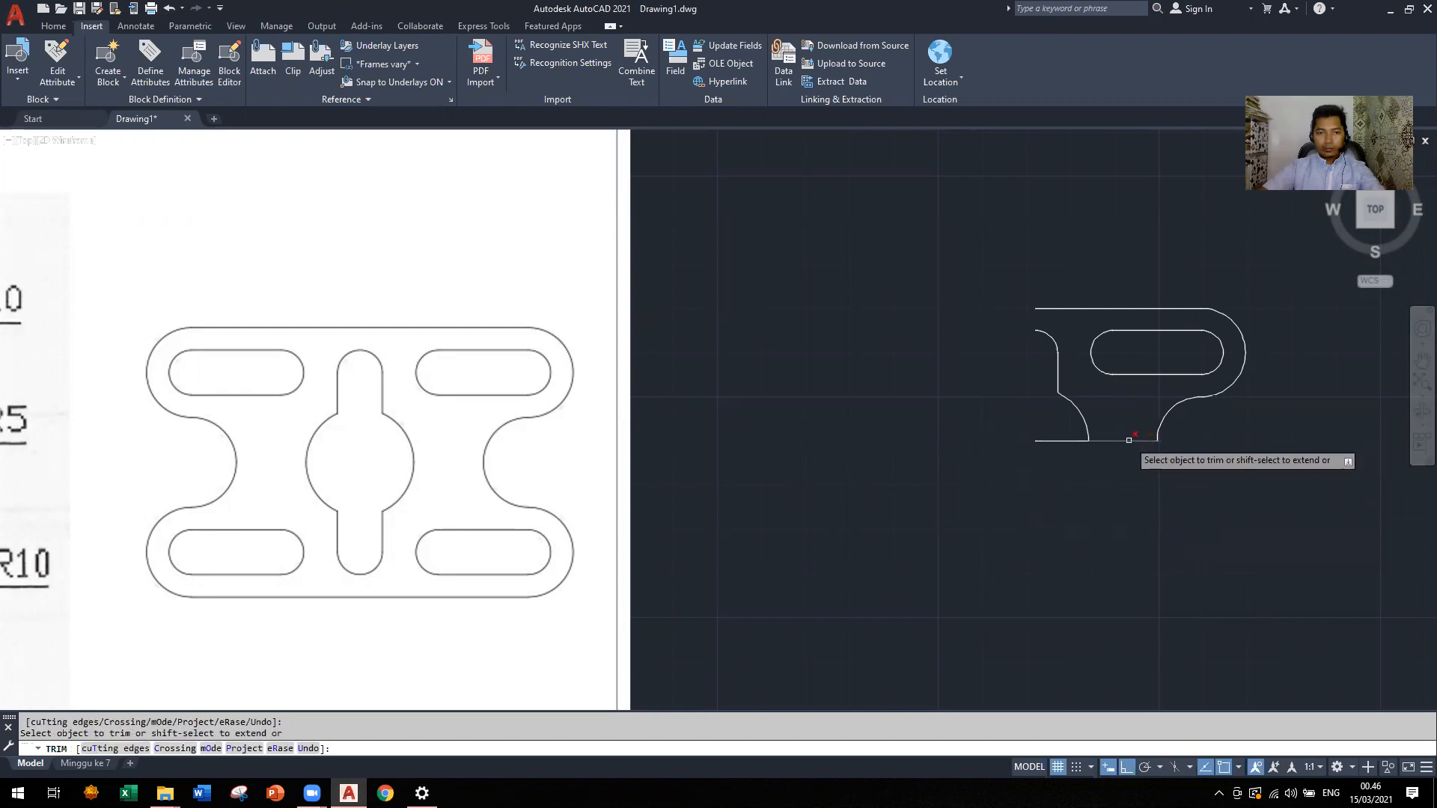
click(1066, 439)
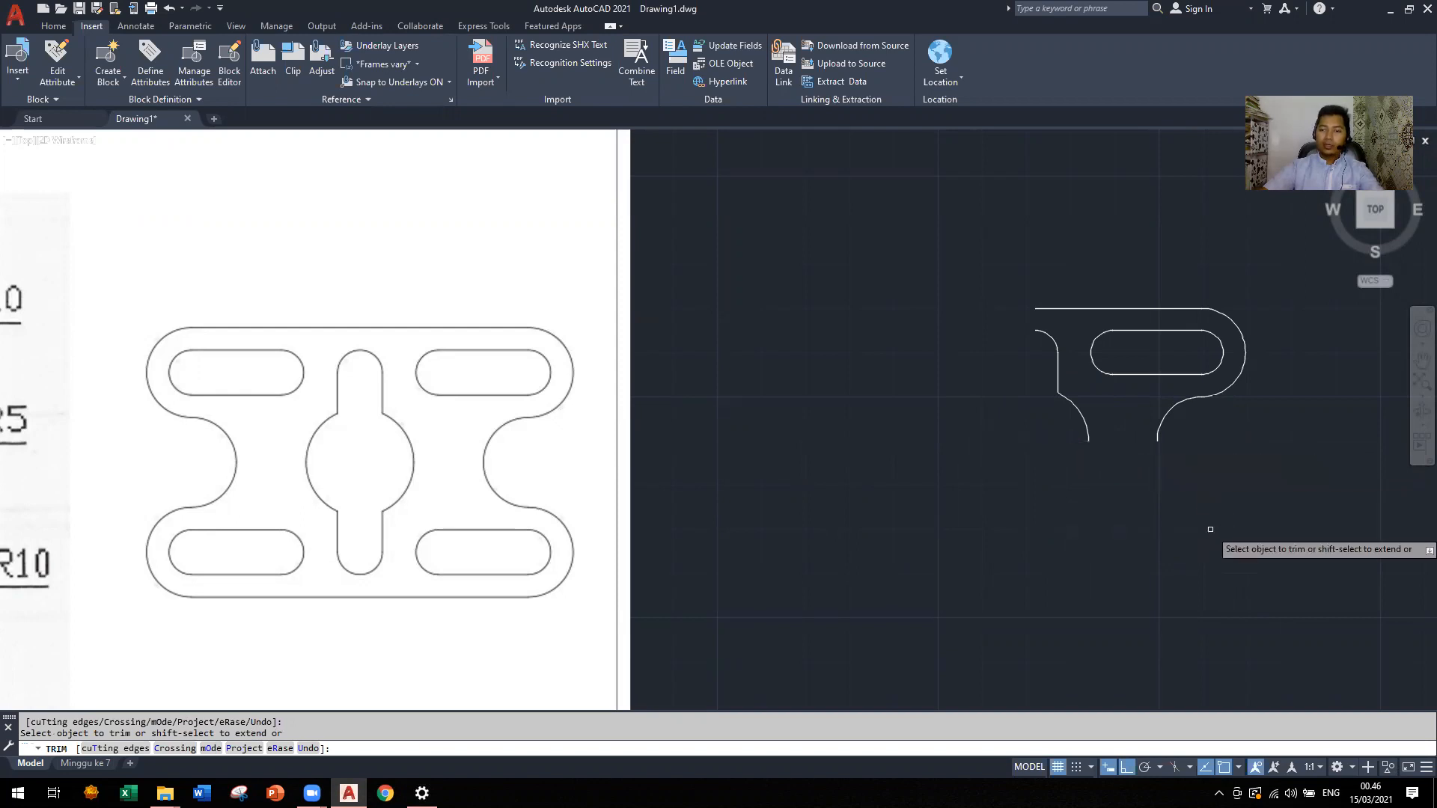
key(Escape)
text(a)
key(BackSpace)
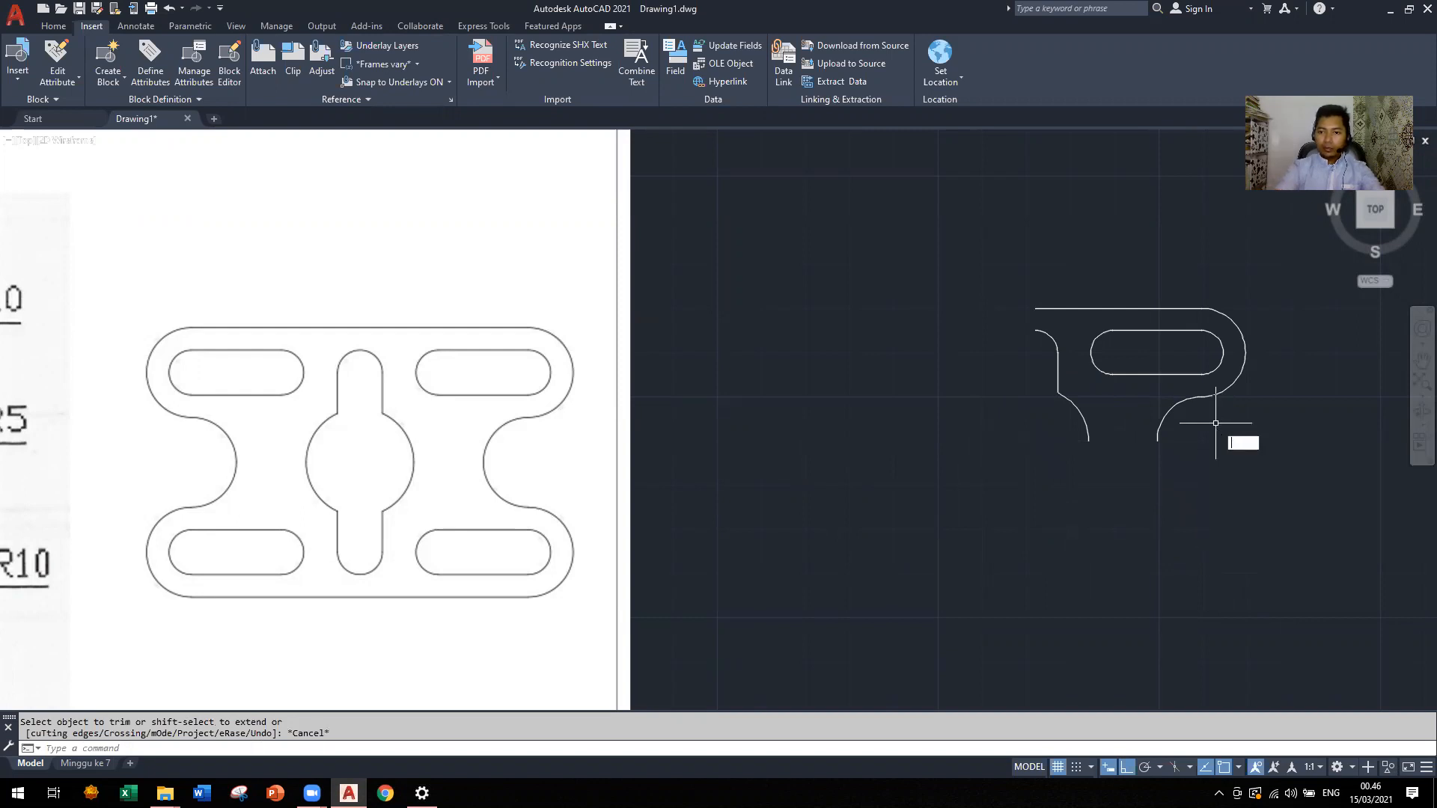
Mirror the quarter outline to the left about a vertical line, keeping the original
text(mi)
key(Return)
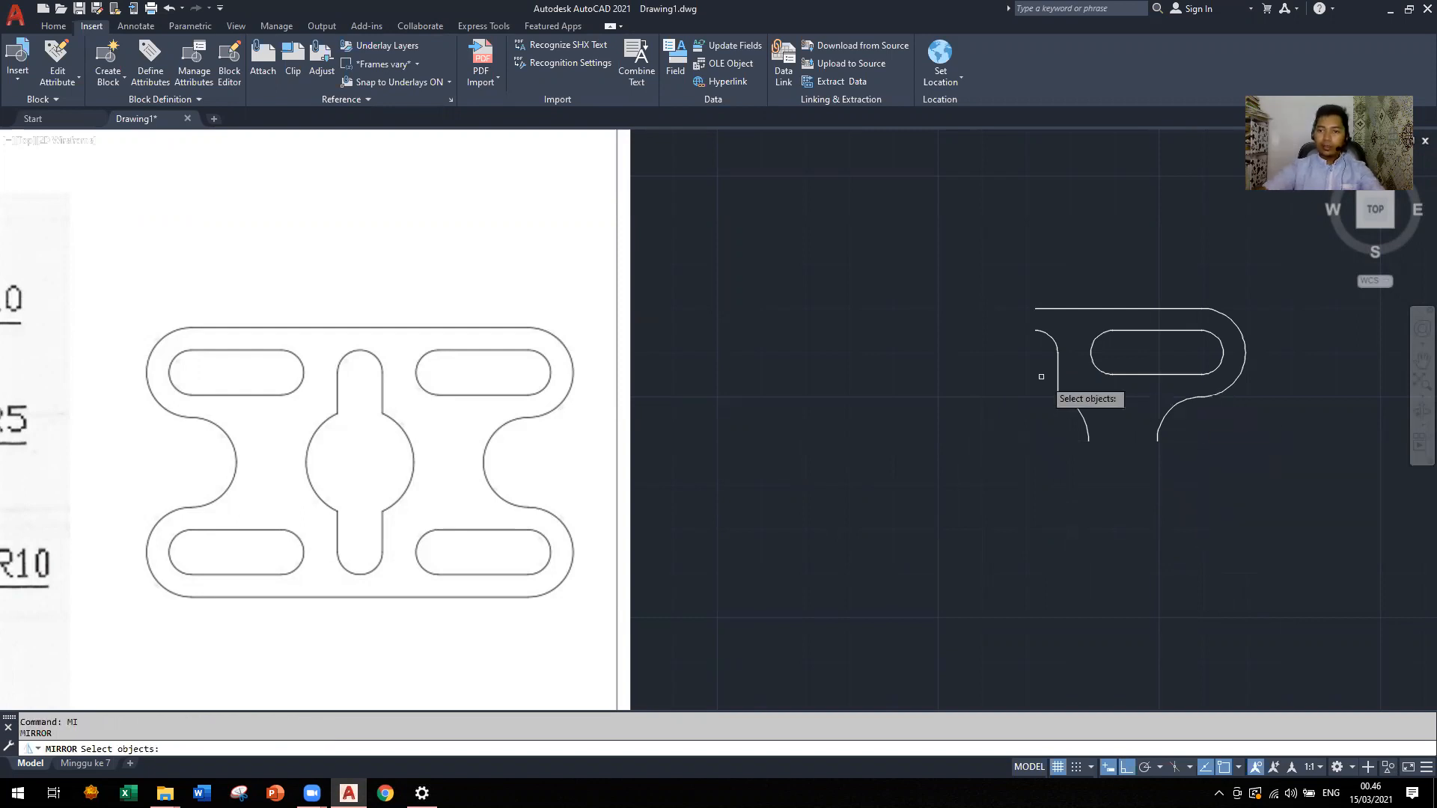
click(1001, 262)
click(1279, 489)
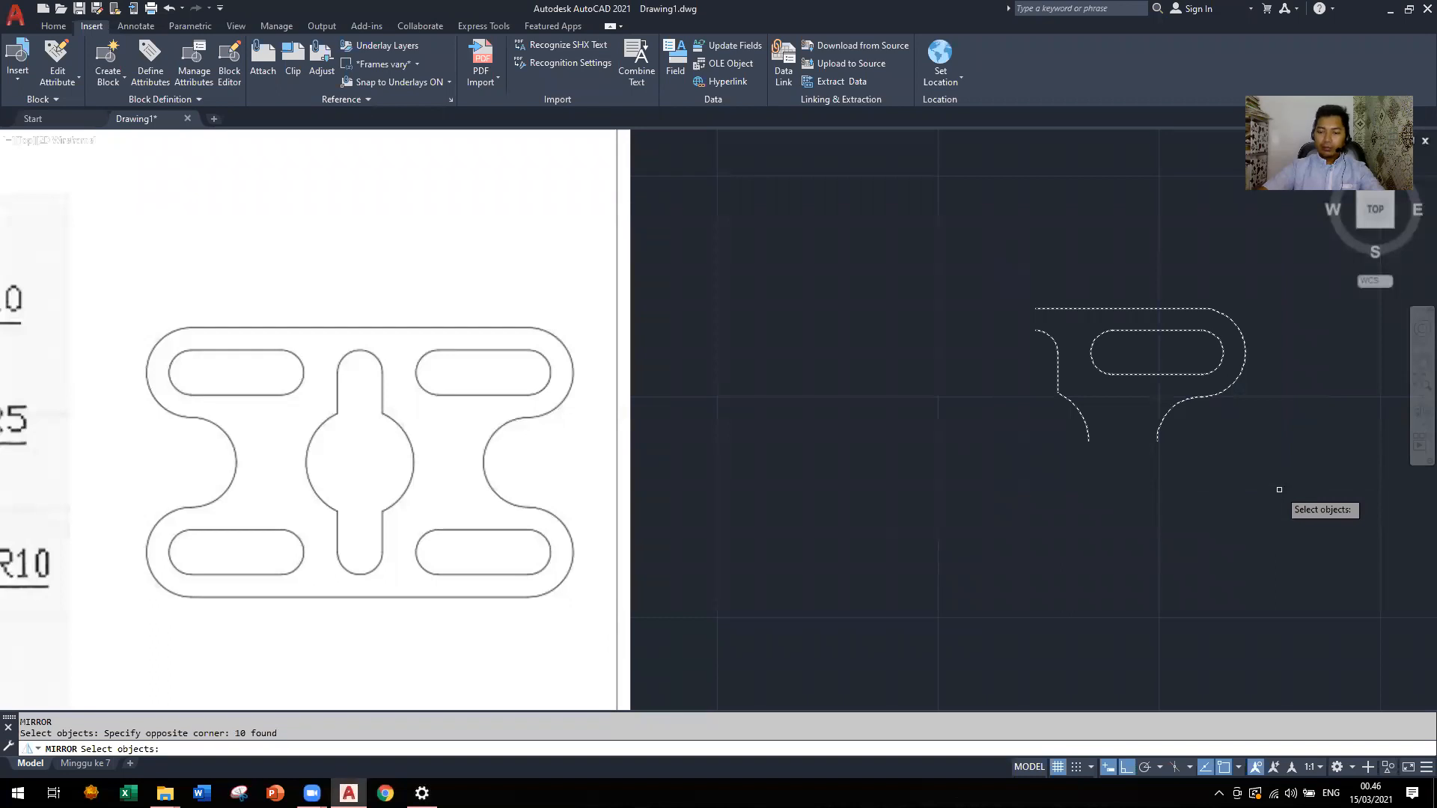
key(Return)
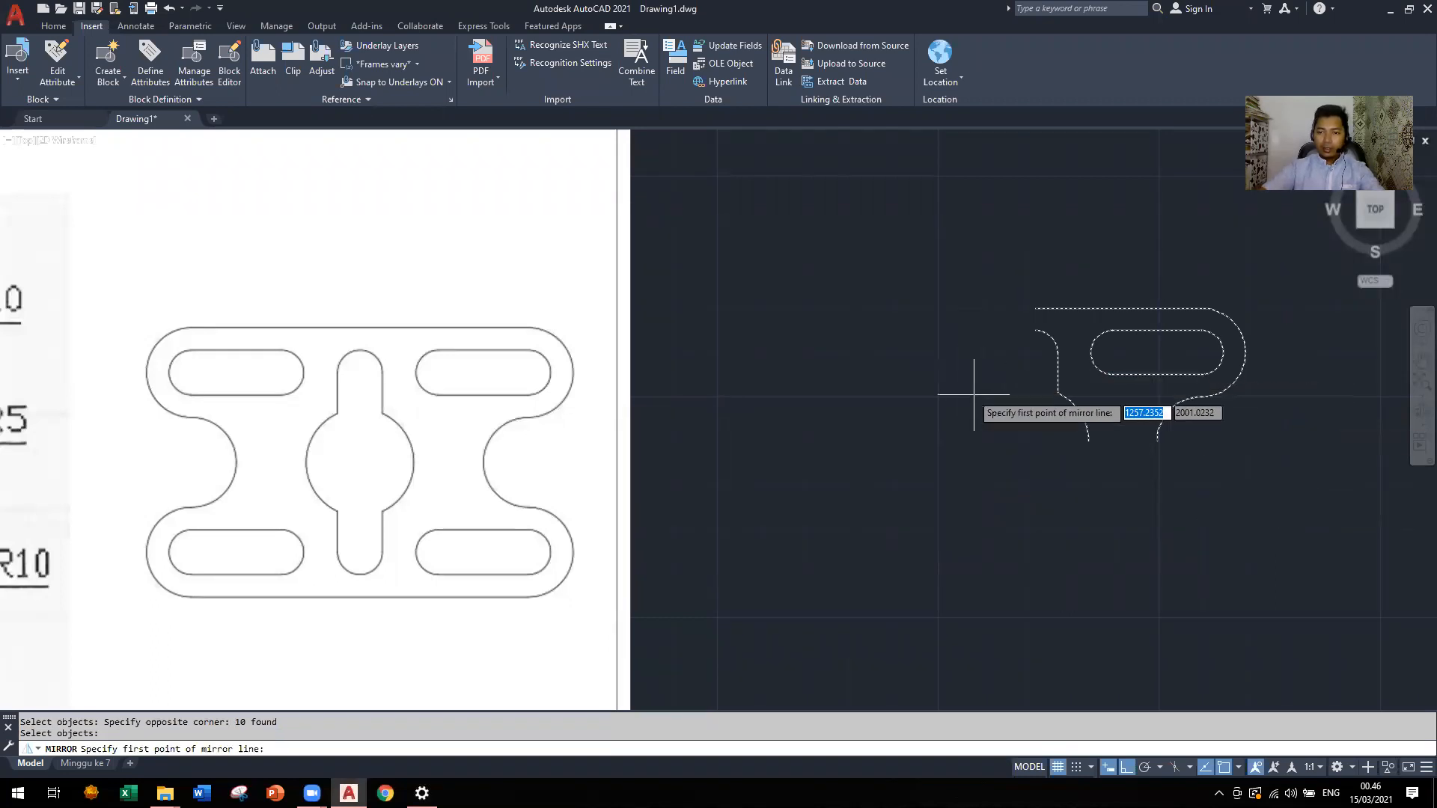
click(1035, 330)
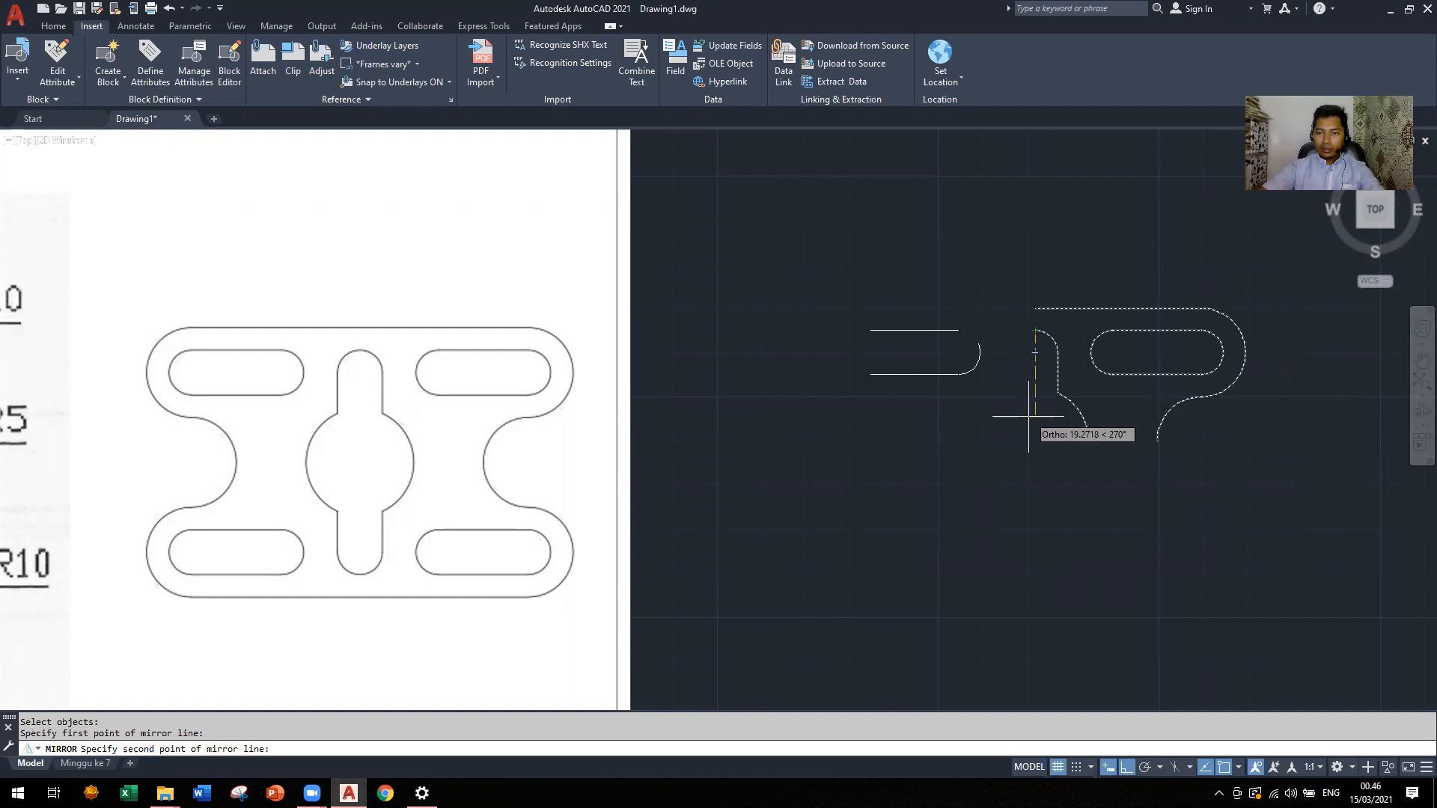
click(1035, 308)
key(Escape)
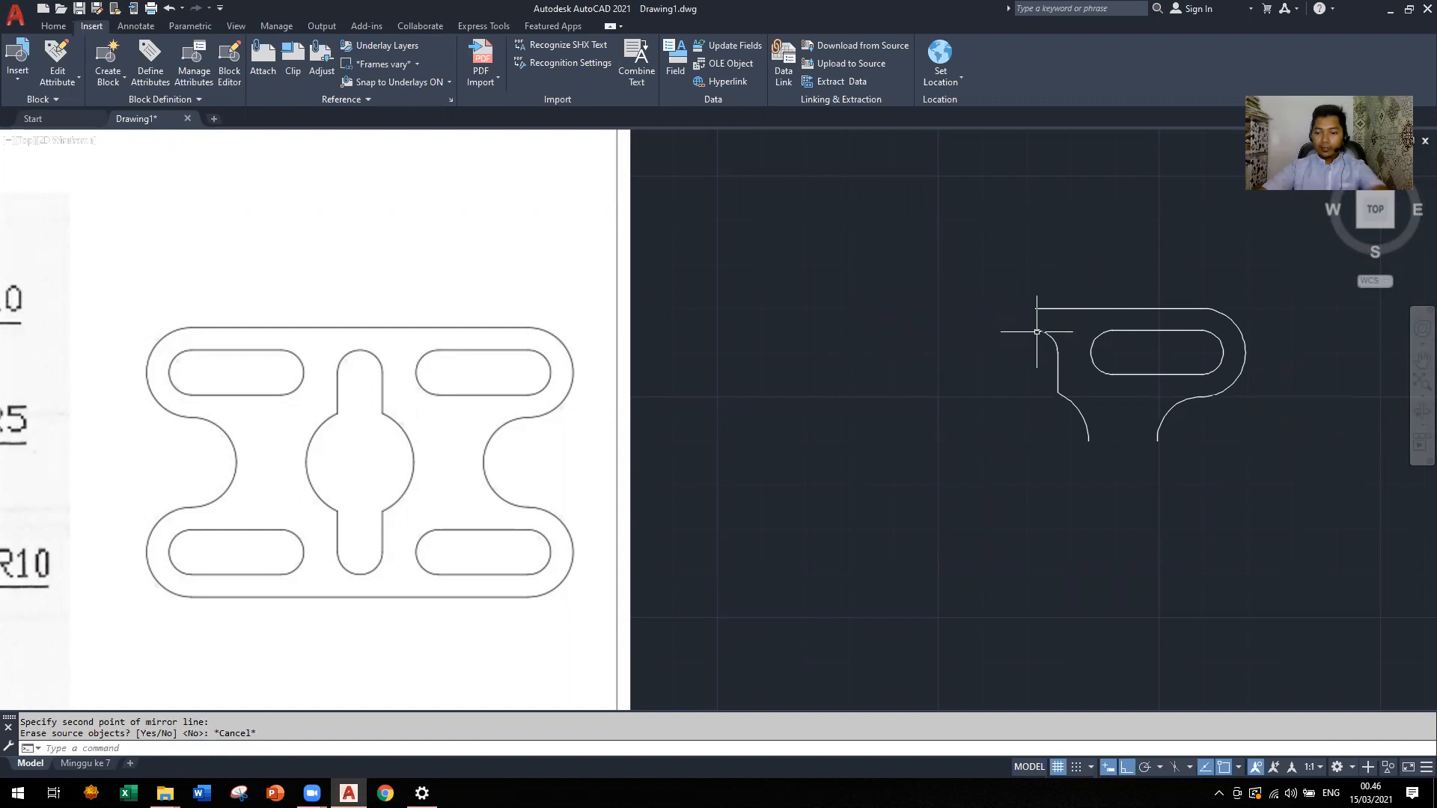
key(Return)
click(1006, 273)
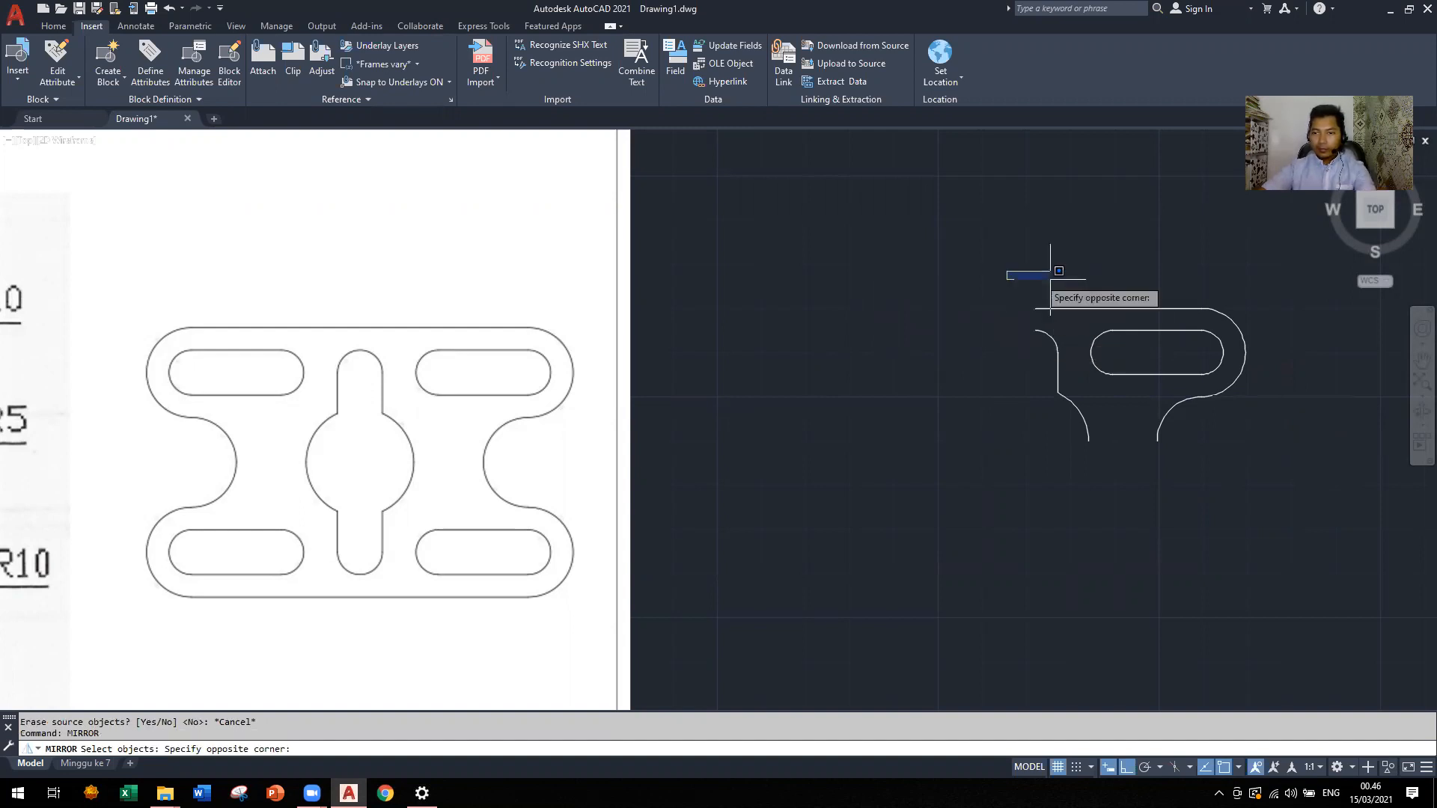
click(1296, 497)
key(Return)
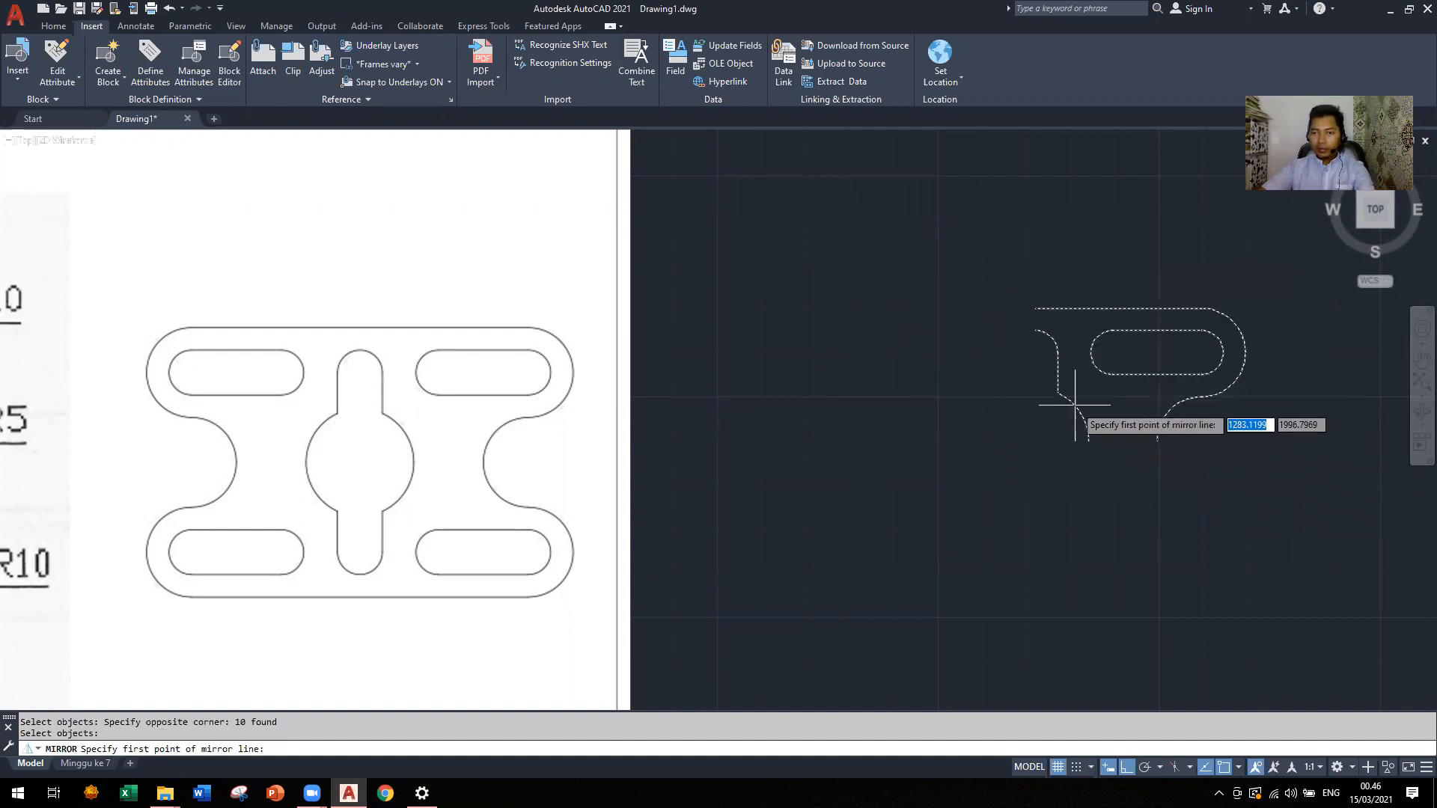
click(1036, 310)
click(1033, 307)
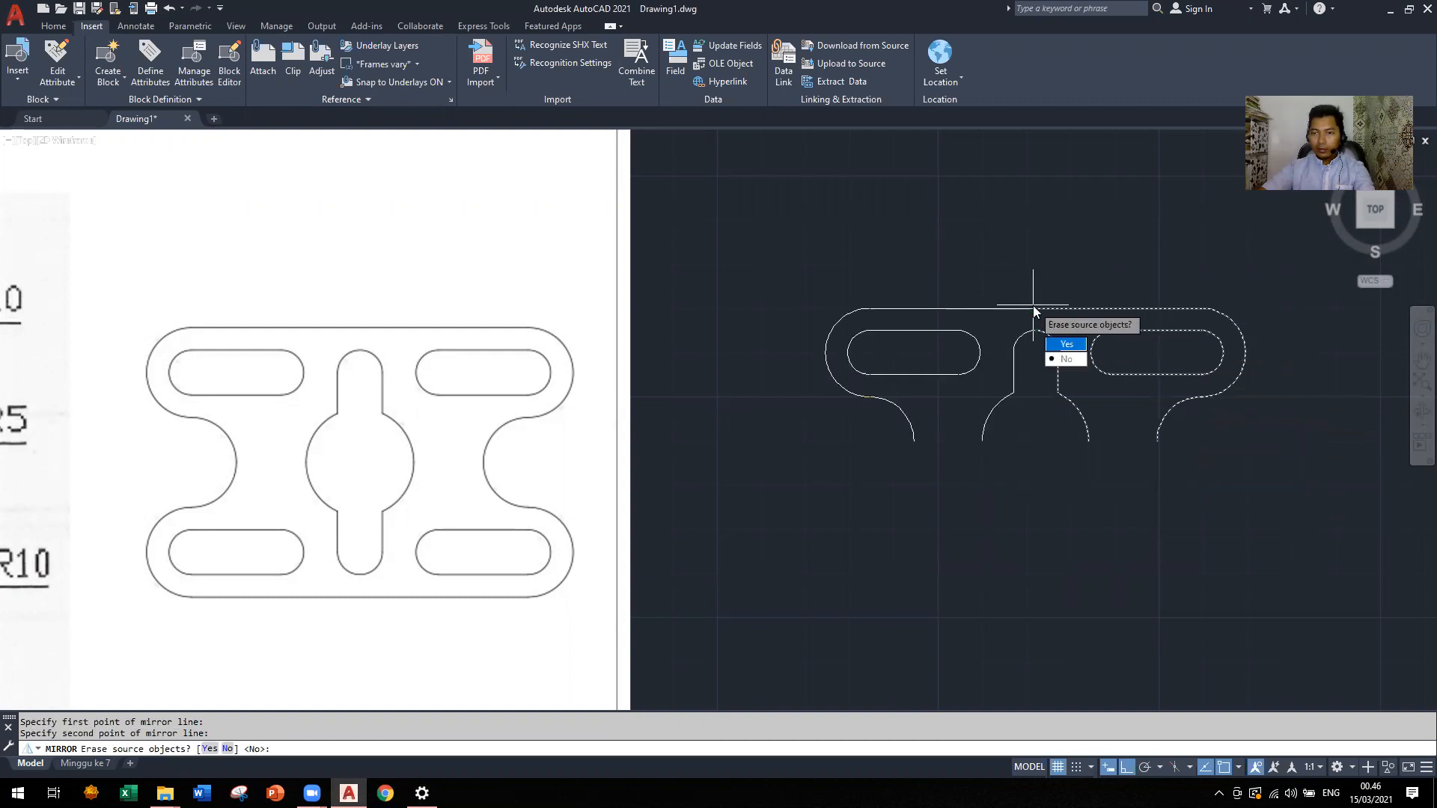
click(1067, 359)
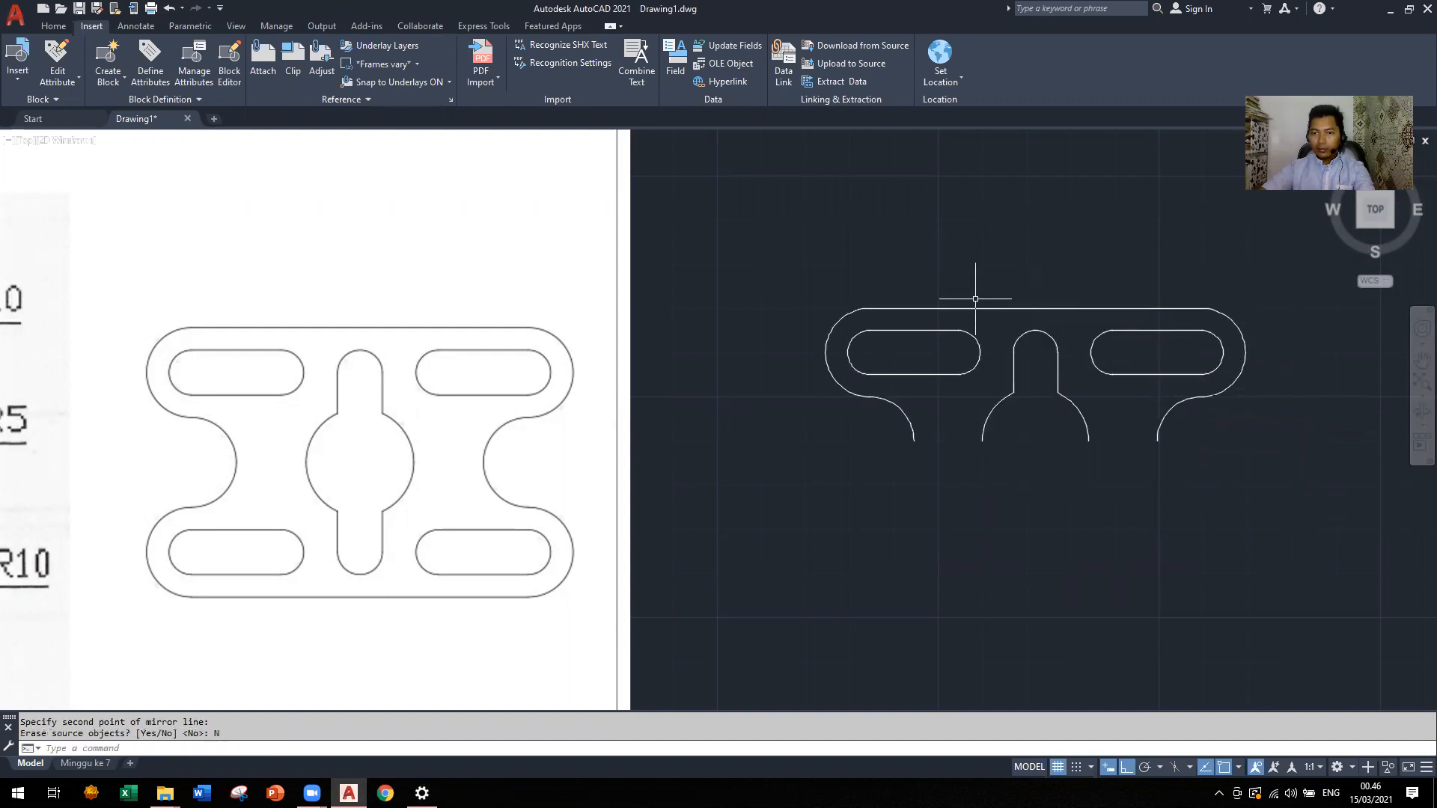
Mirror the half outline downward about a horizontal line, keeping the original
click(814, 273)
click(1290, 482)
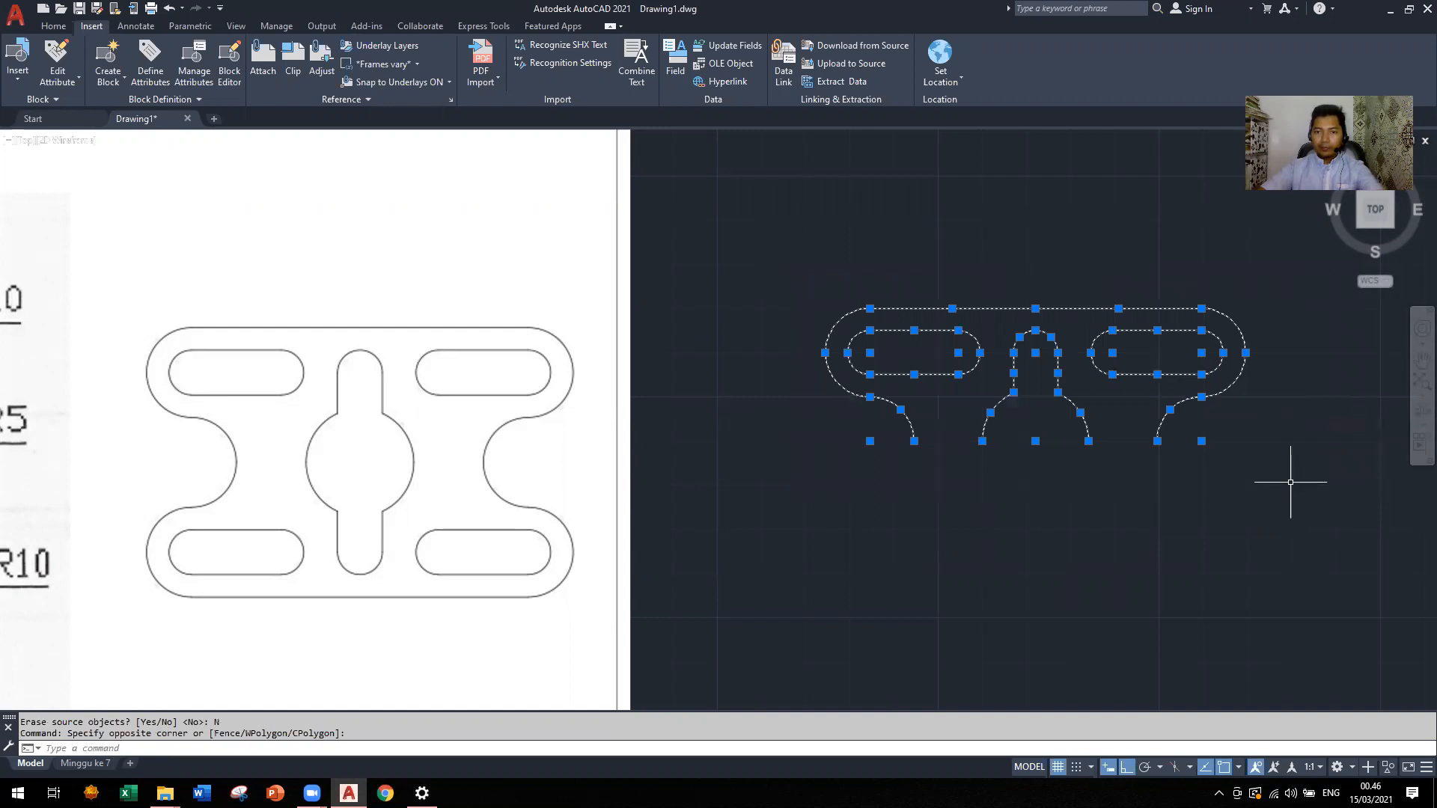
key(Return)
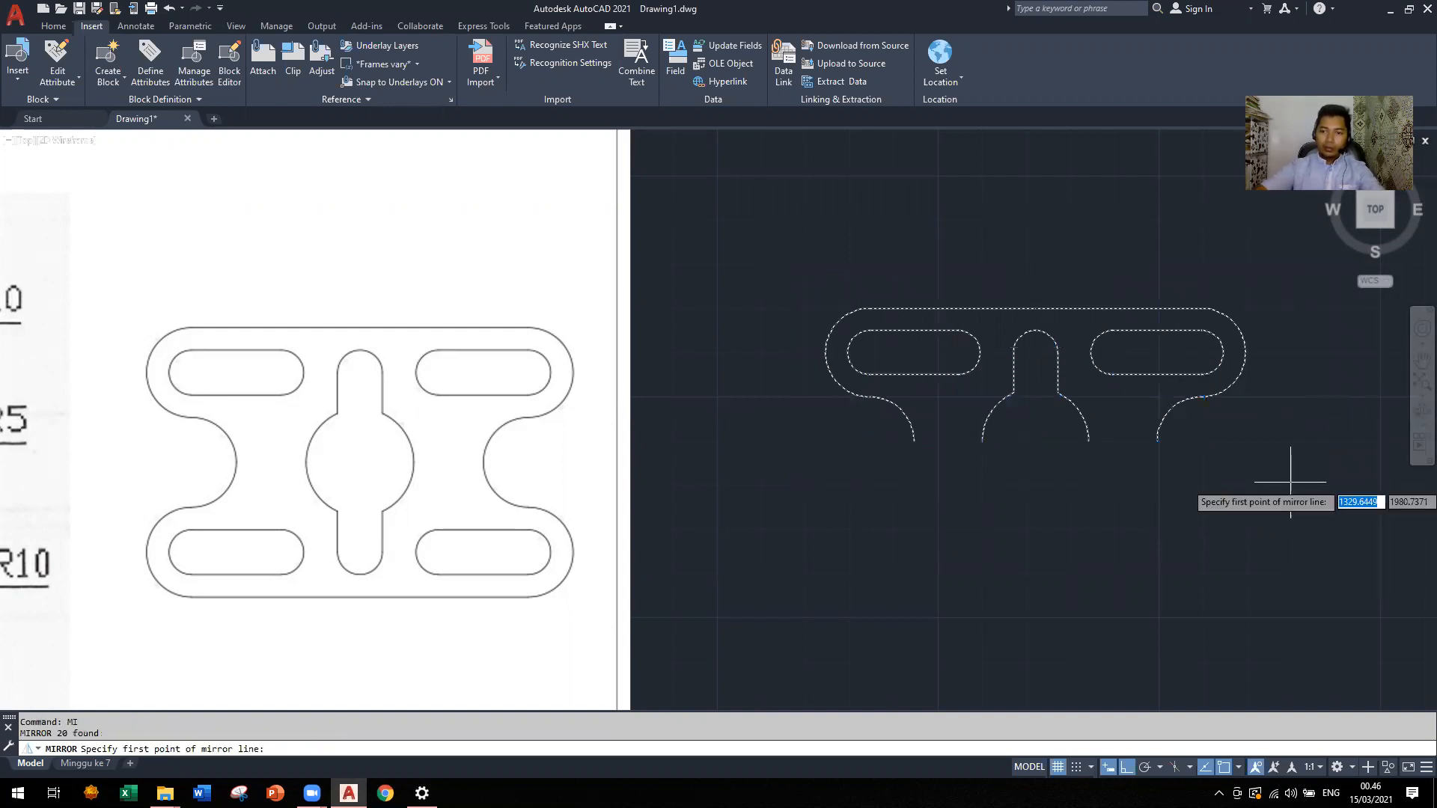
click(1089, 442)
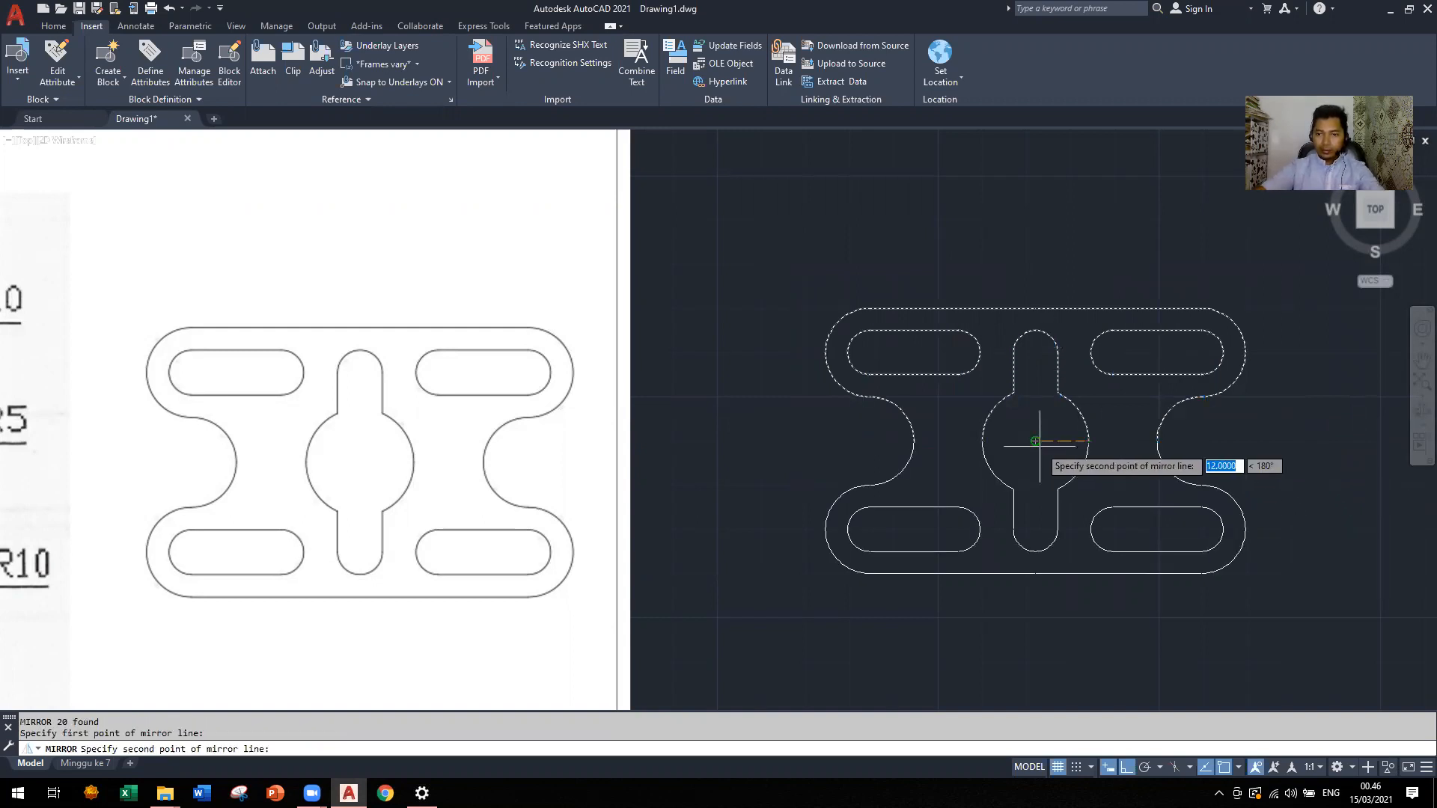
click(1039, 446)
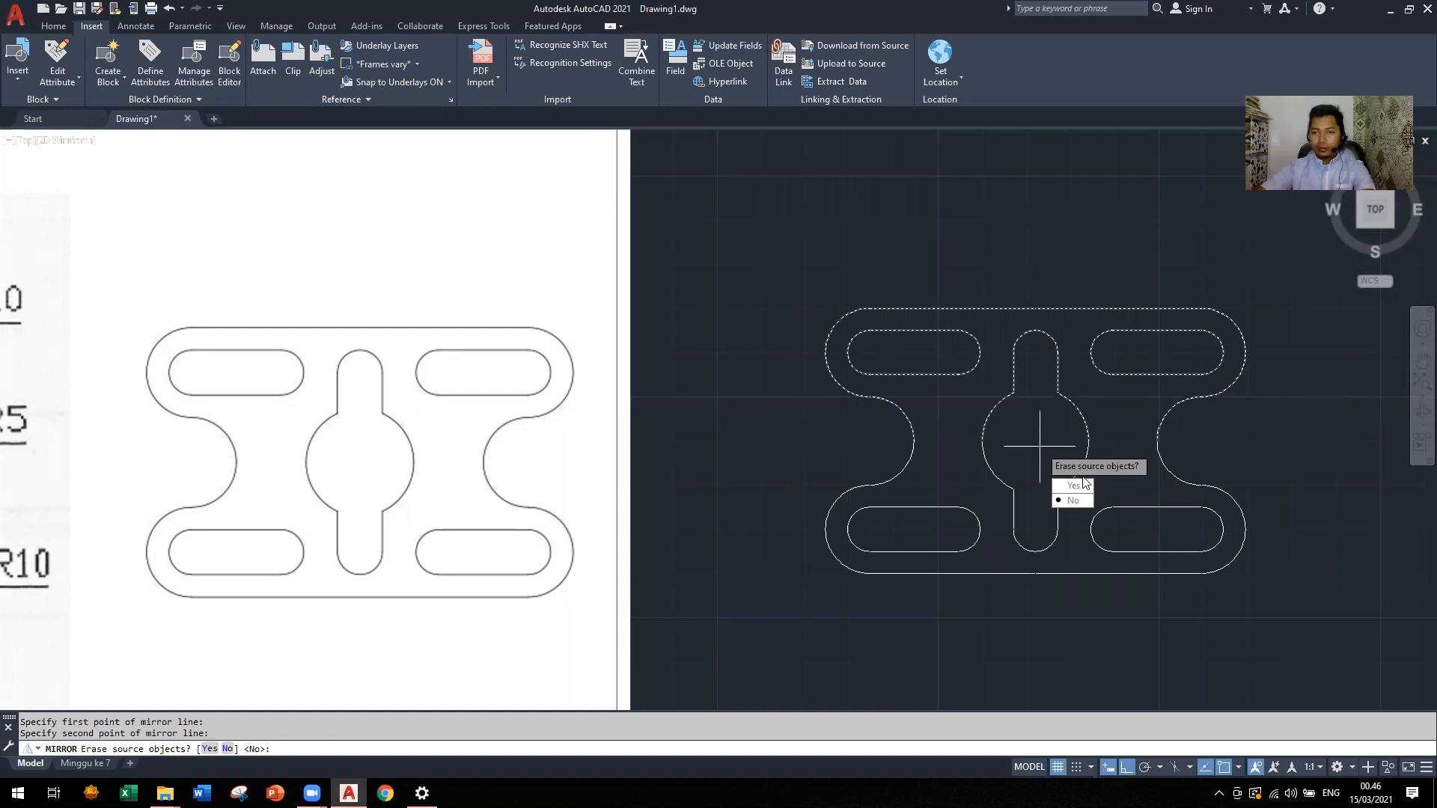
click(1073, 500)
scroll(816, 268, down, 2)
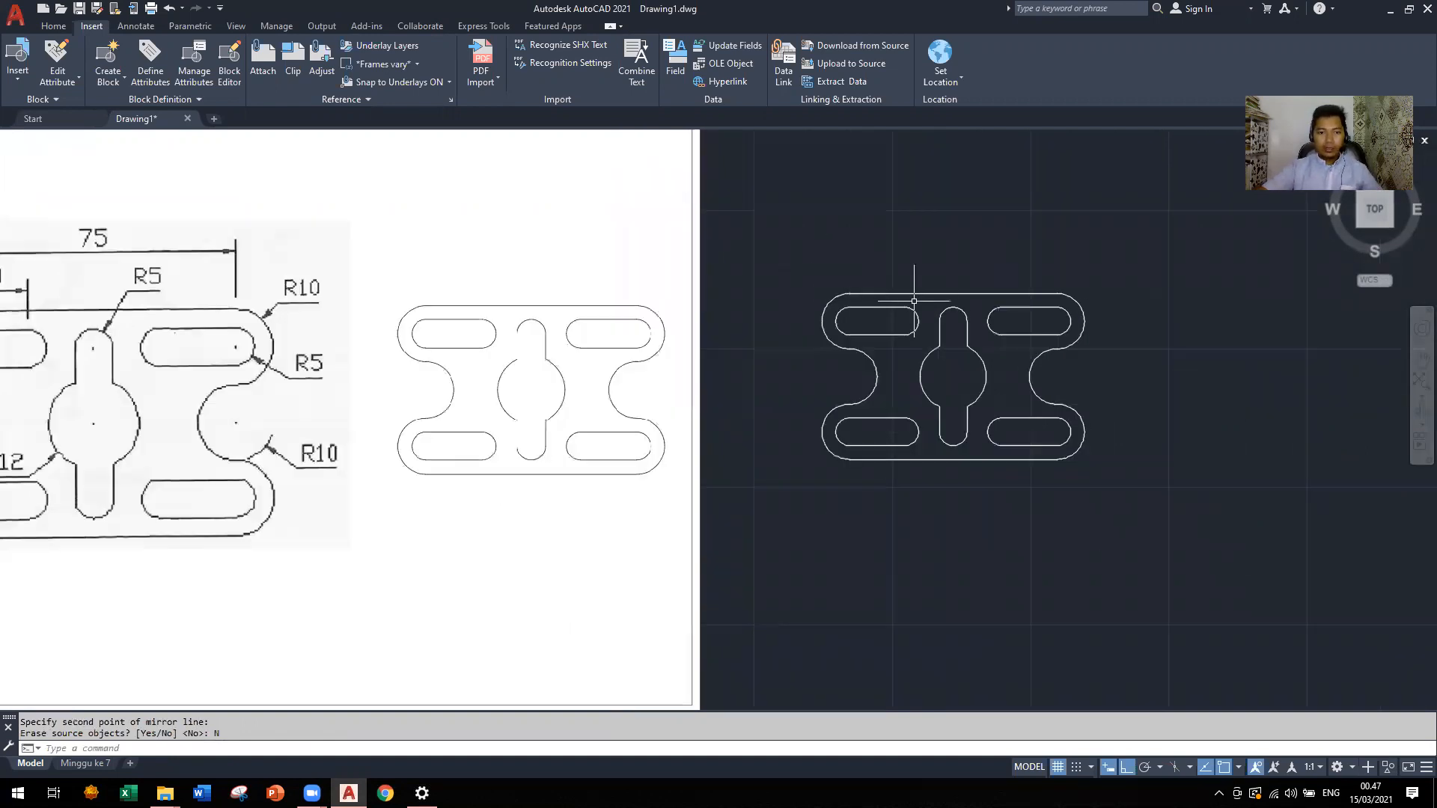
scroll(1091, 365, down, 2)
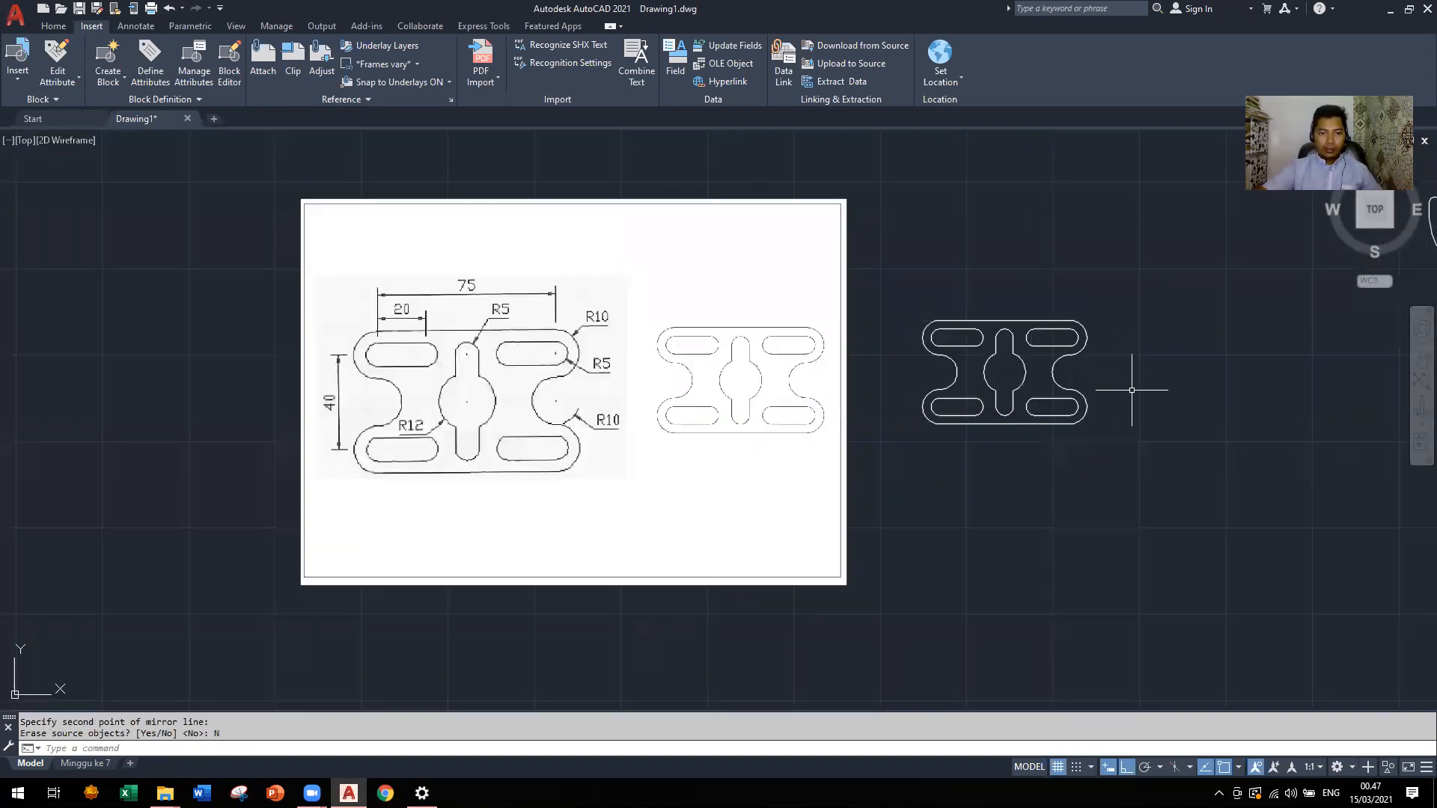
Move the finished slotted plate beside the other parts
click(1143, 477)
click(885, 299)
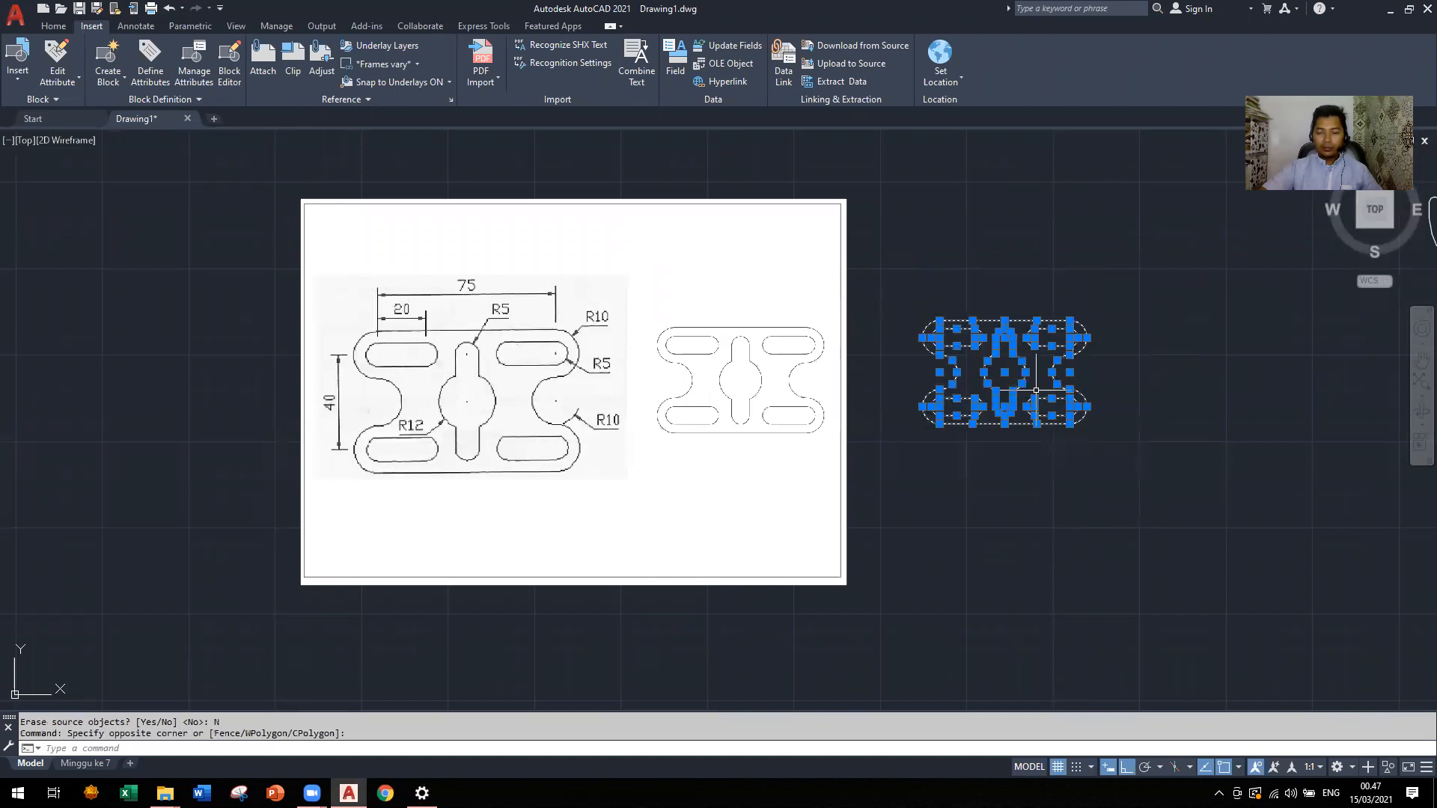
text(M)
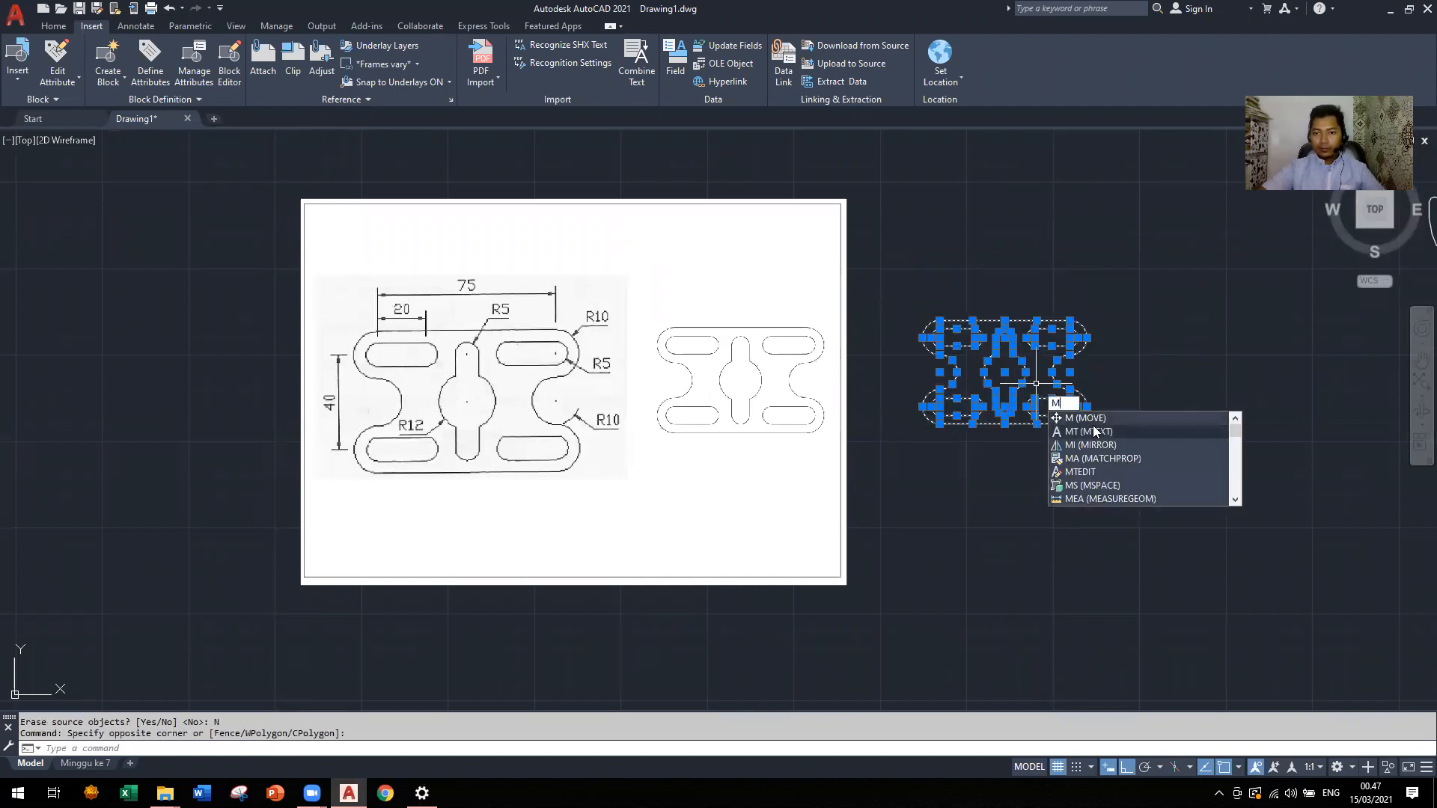
key(Return)
click(1008, 369)
scroll(738, 410, down, 8)
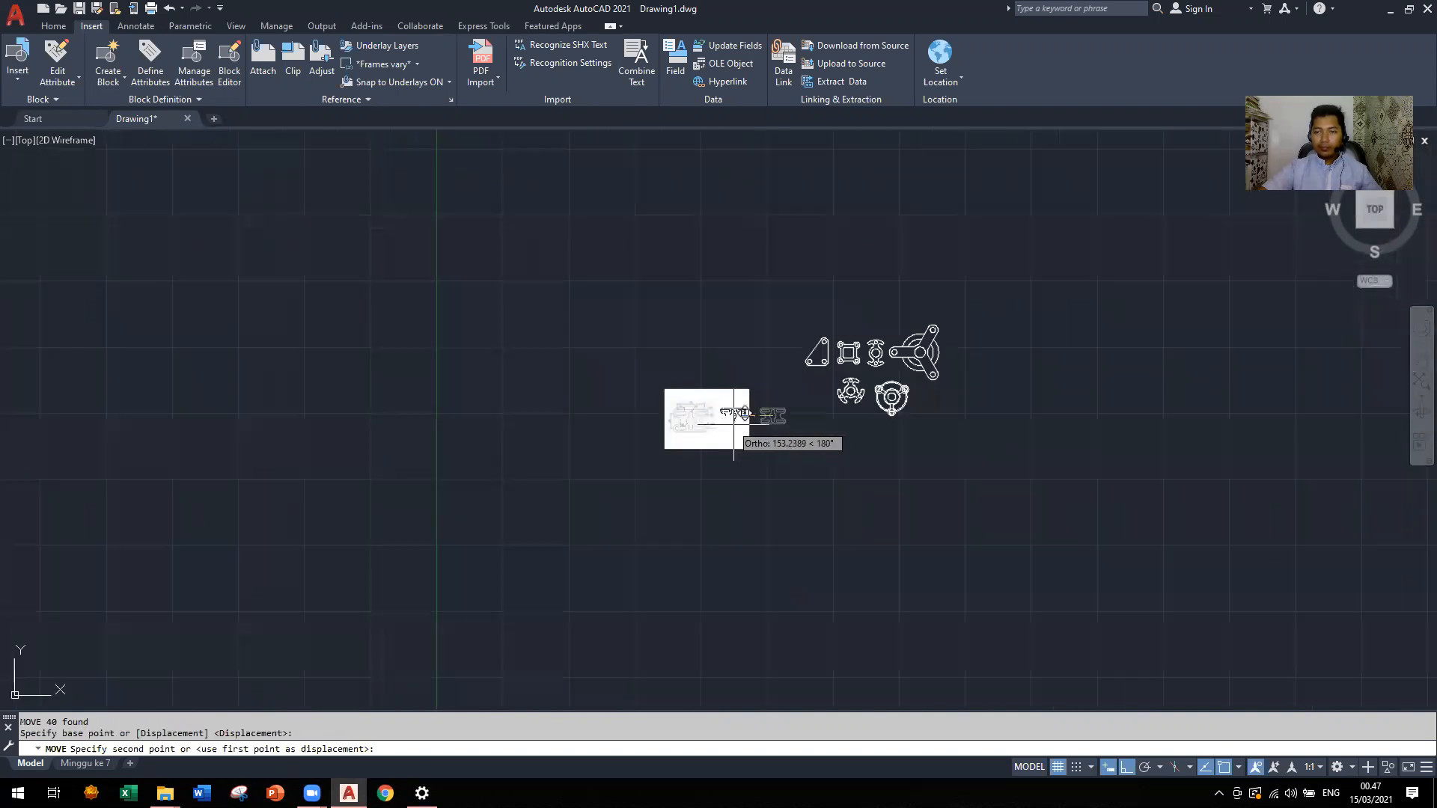
scroll(940, 401, up, 6)
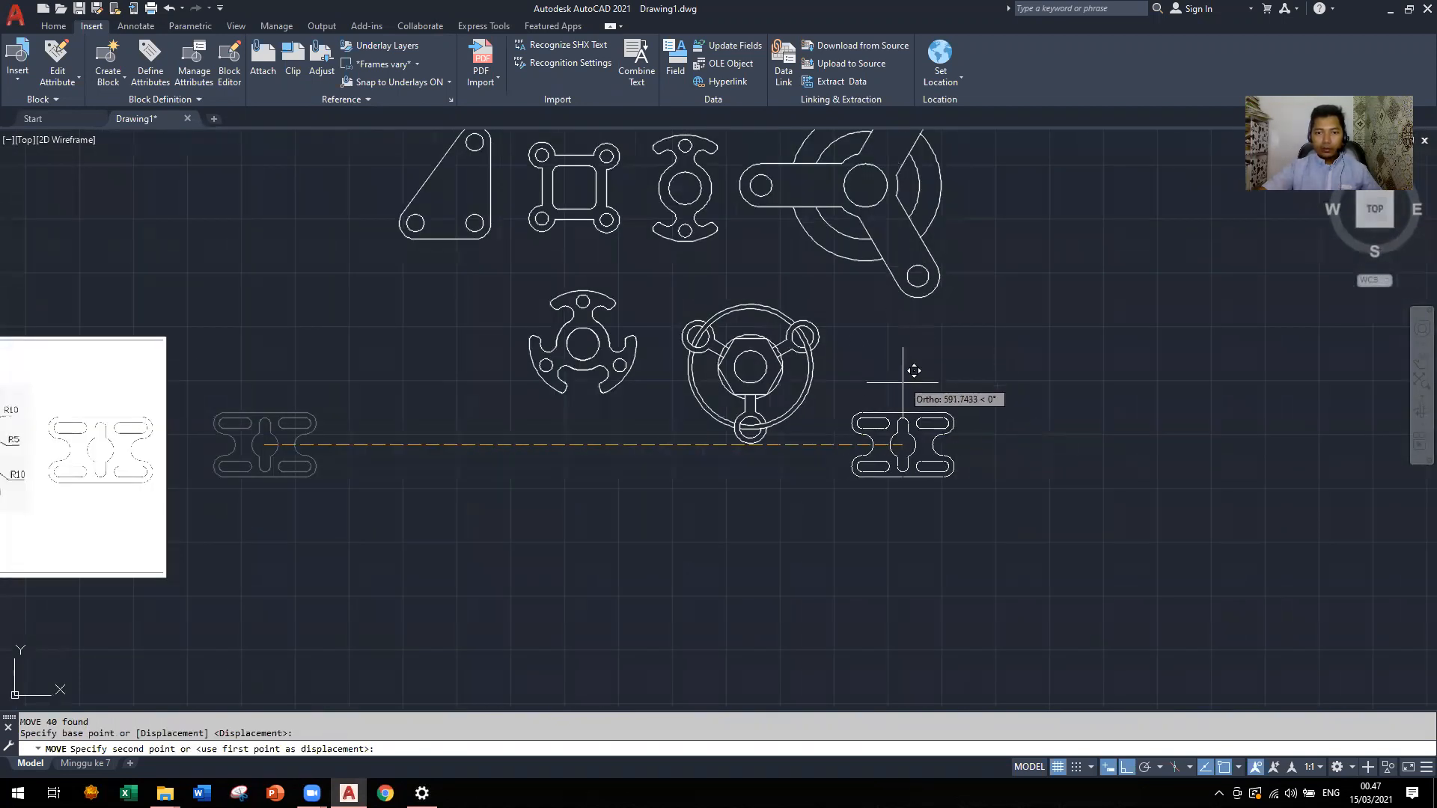
click(910, 395)
Move the three-arm parts lower so they line up with the plate
click(508, 274)
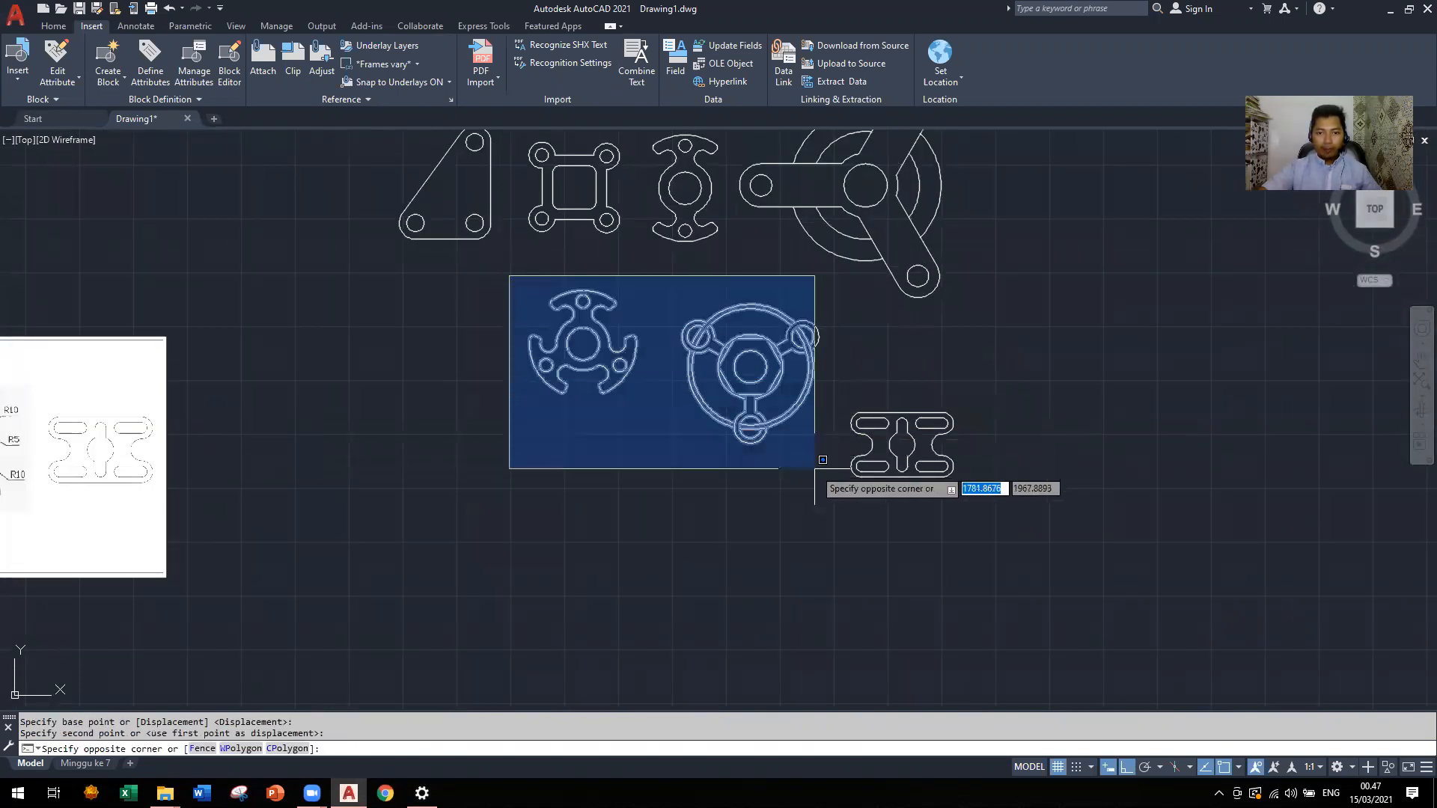
click(835, 494)
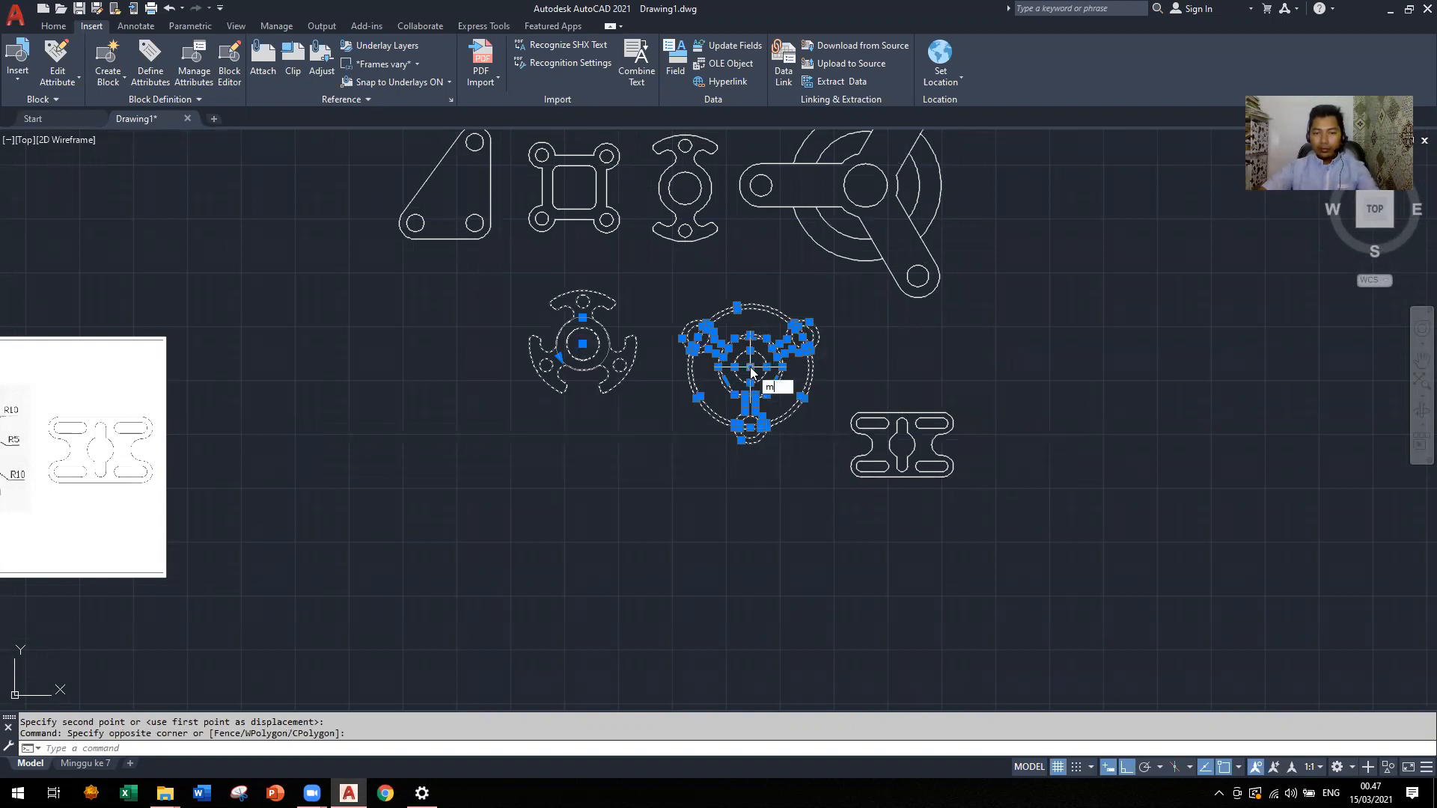
click(798, 402)
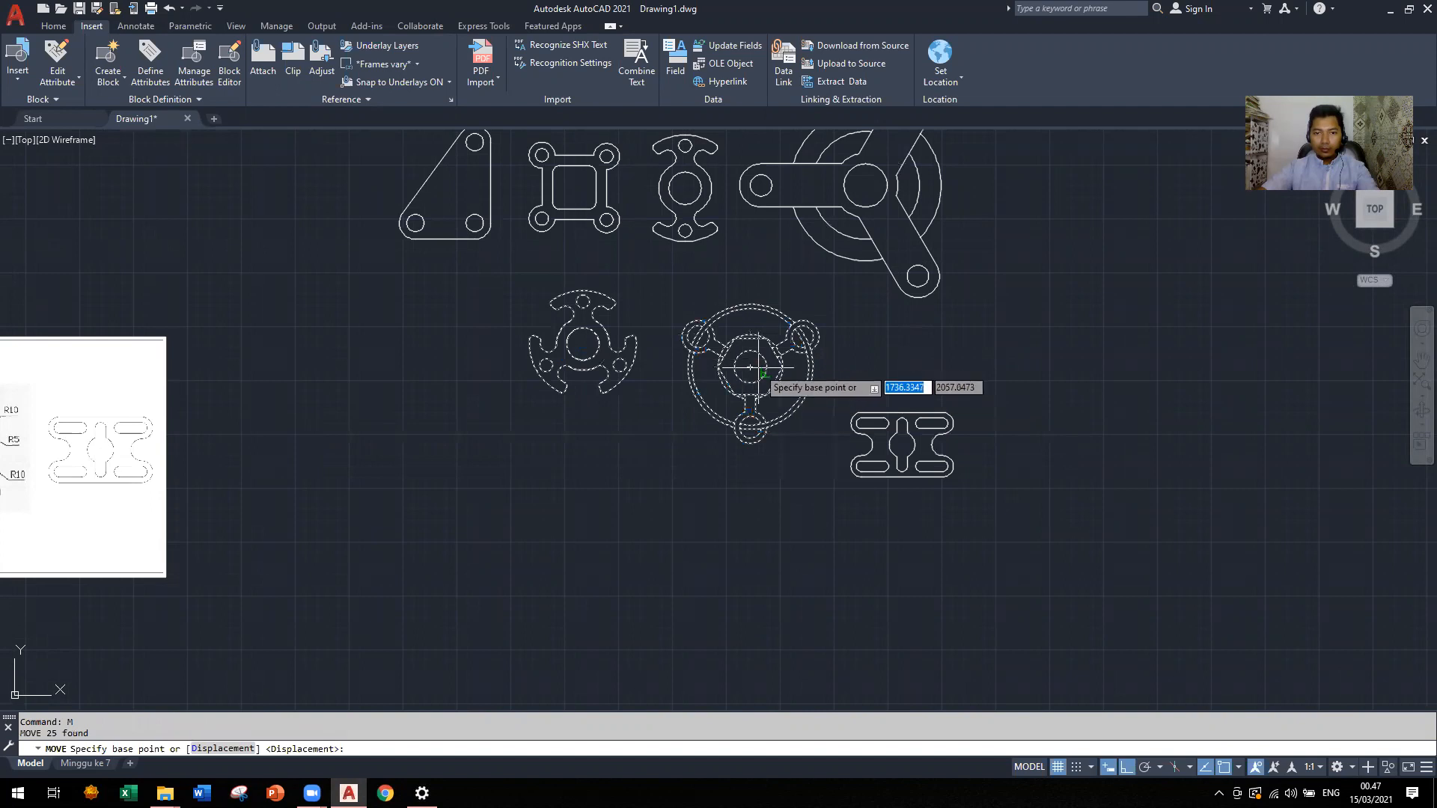
click(751, 367)
click(779, 445)
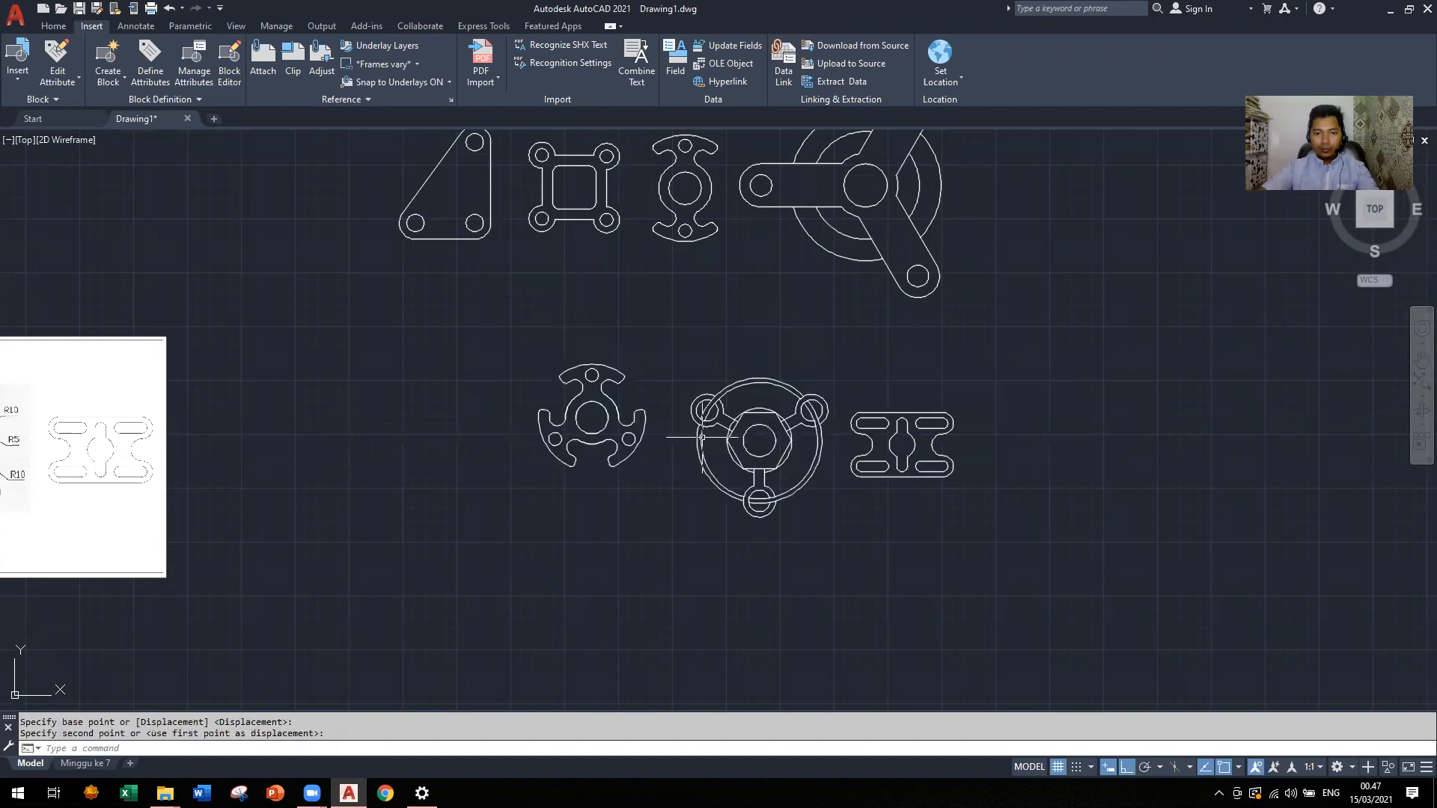
click(521, 337)
click(657, 500)
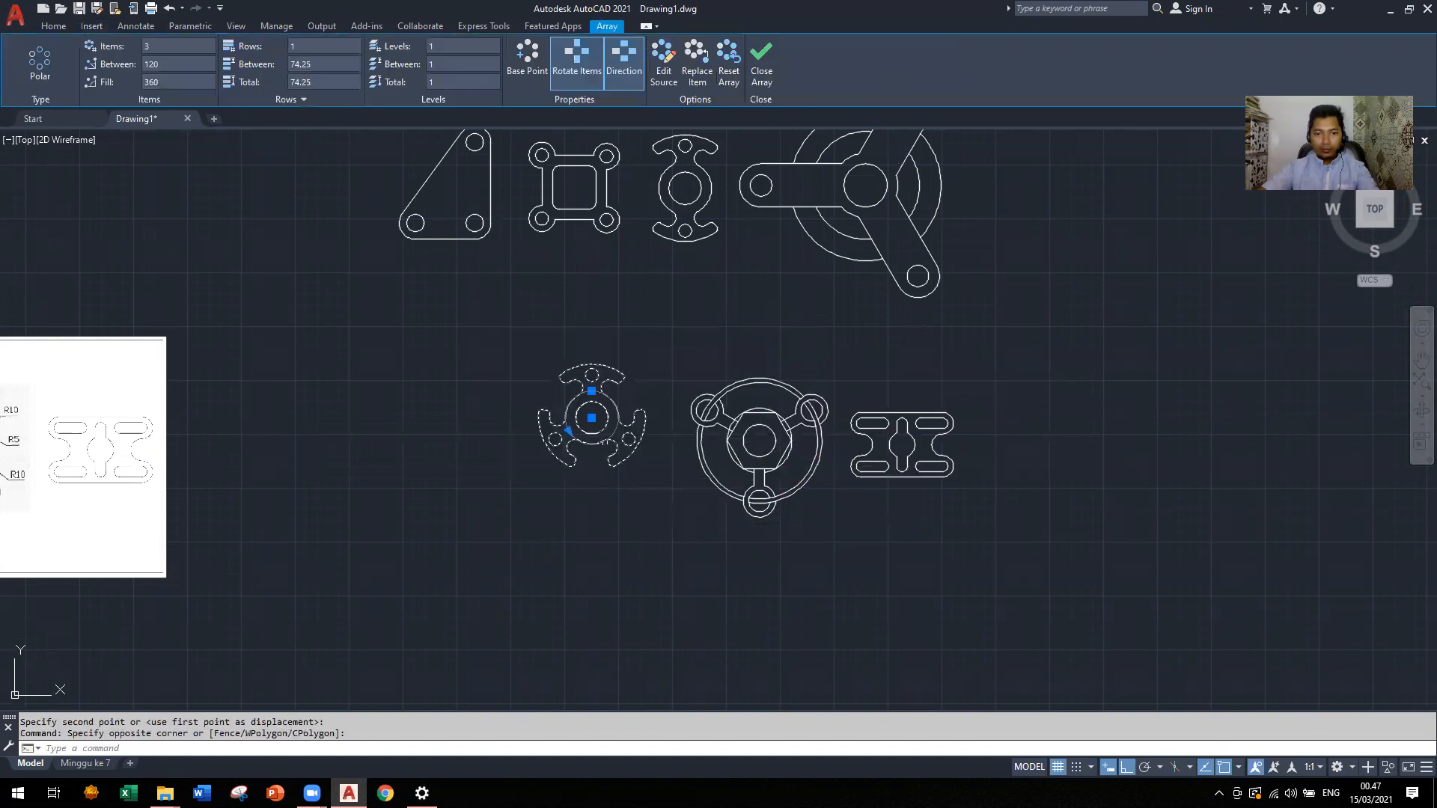
click(592, 418)
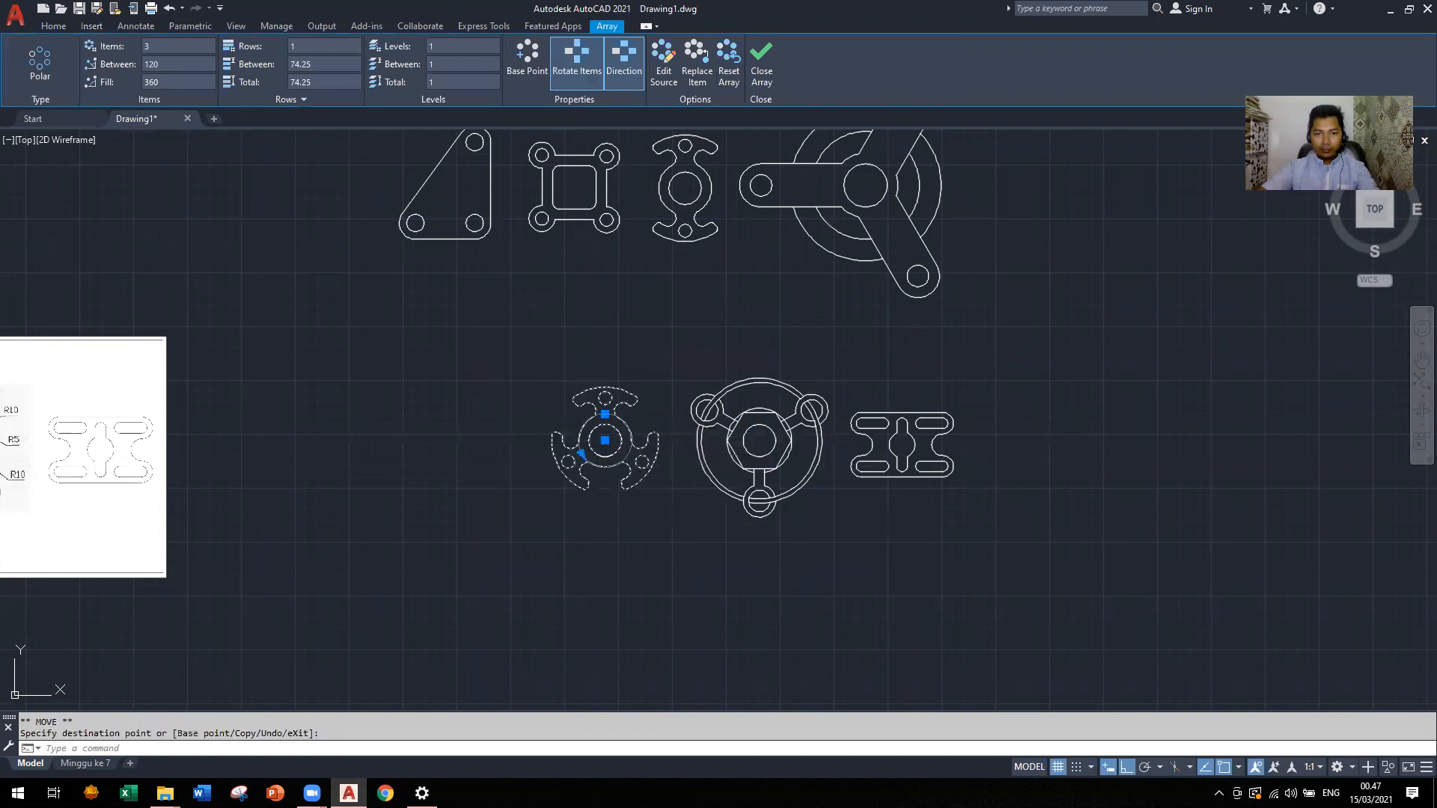
scroll(1005, 396, down, 2)
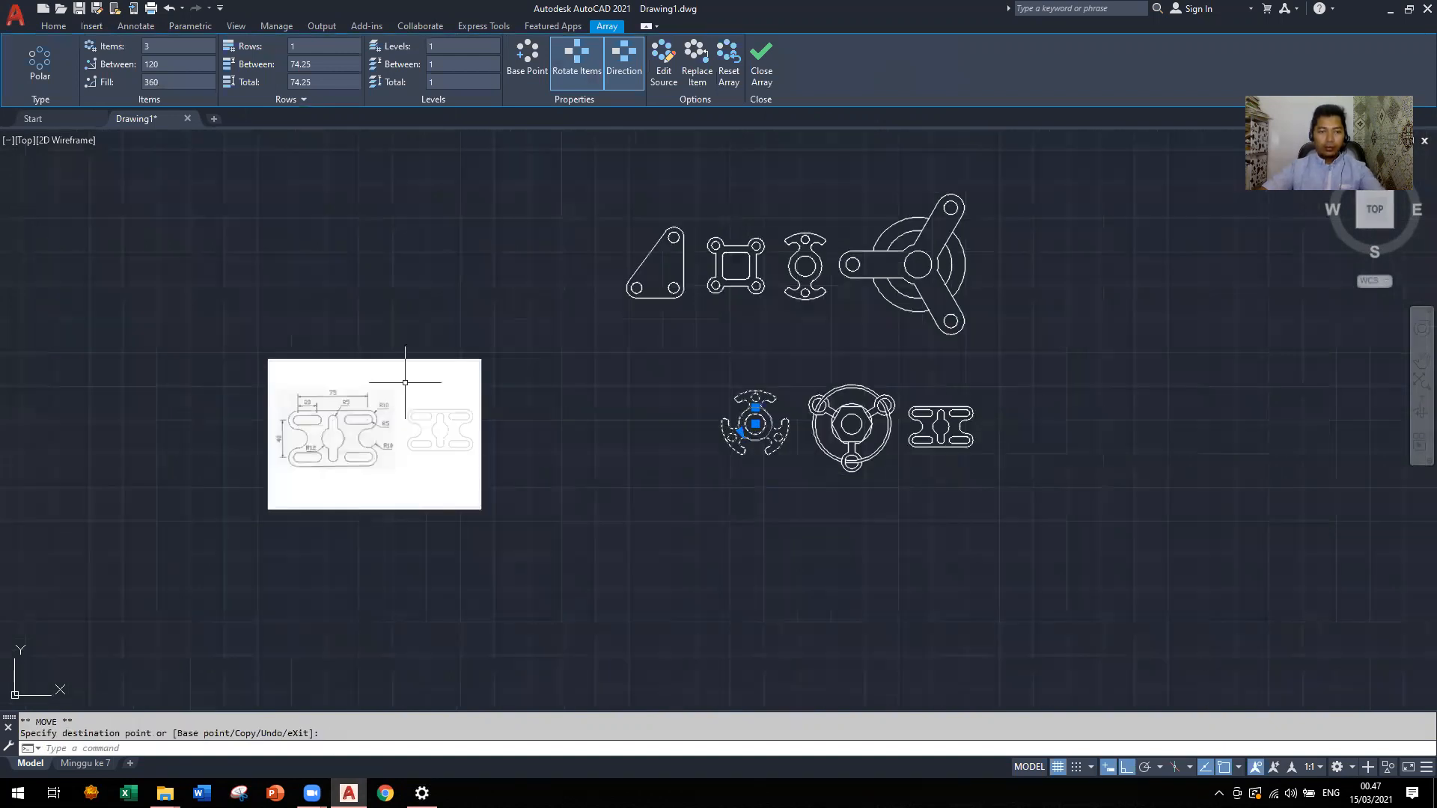
Delete only the reference image, restoring the accidentally deleted part, then show the Minggu ke 7 layout
key(Escape)
click(407, 360)
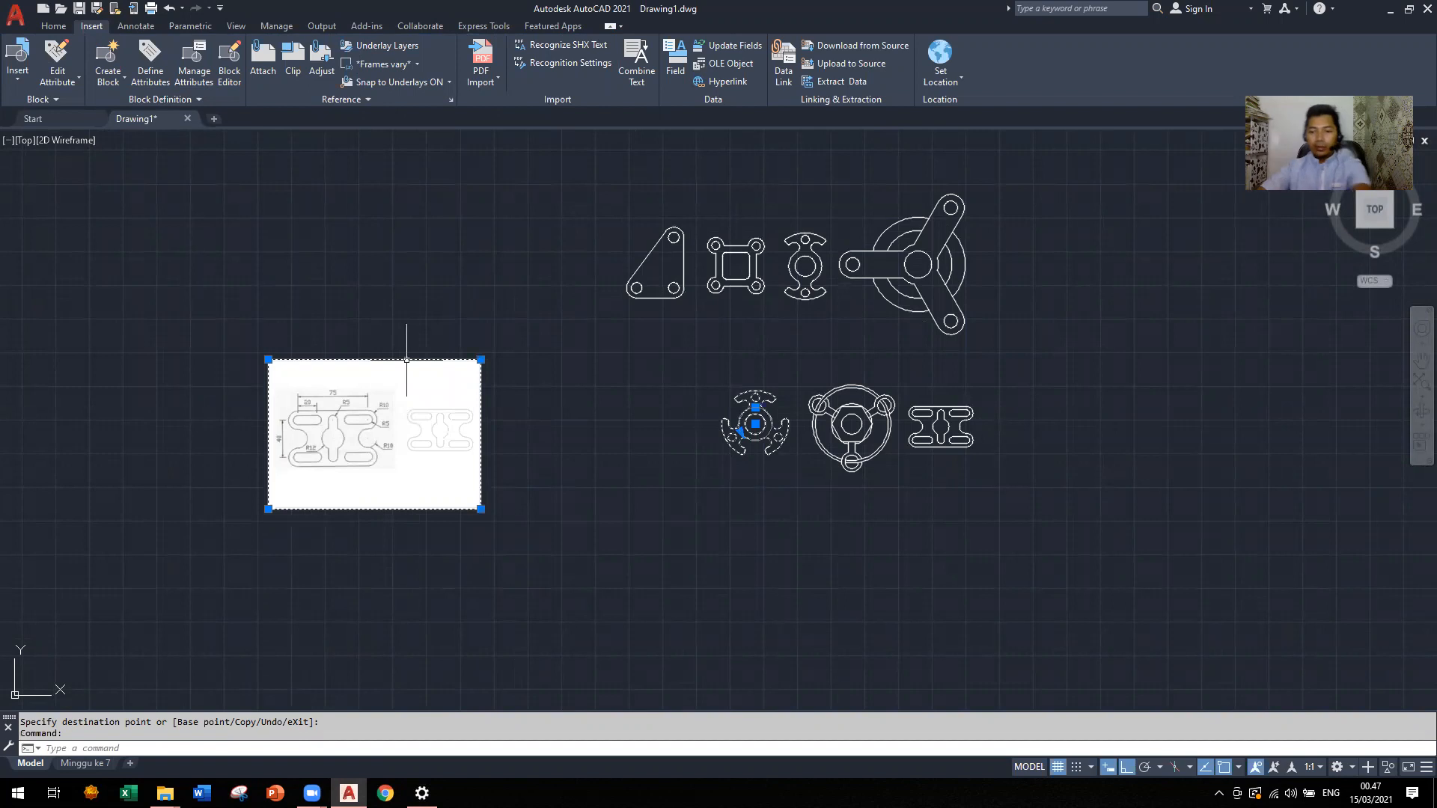
key(Delete)
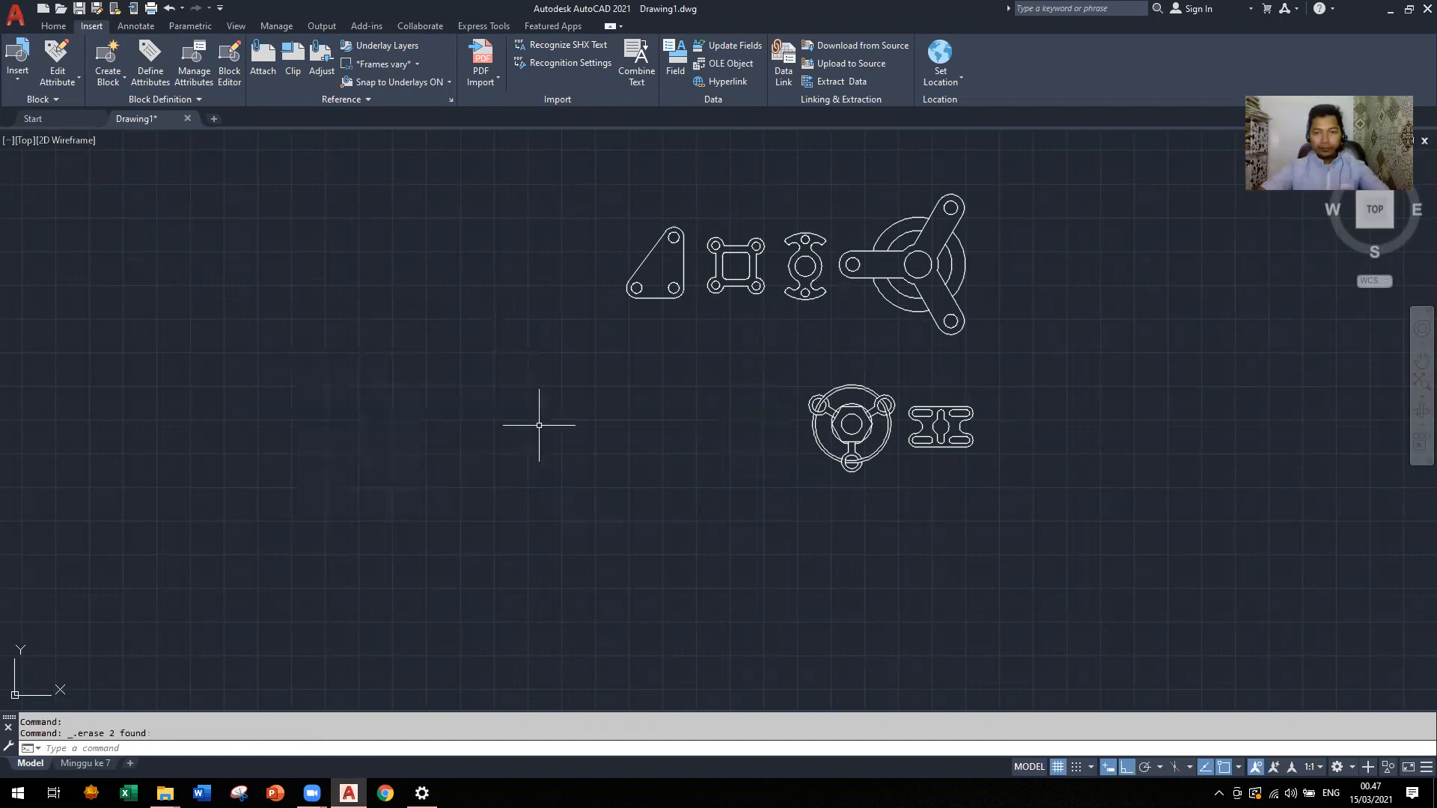
key(ctrl+z)
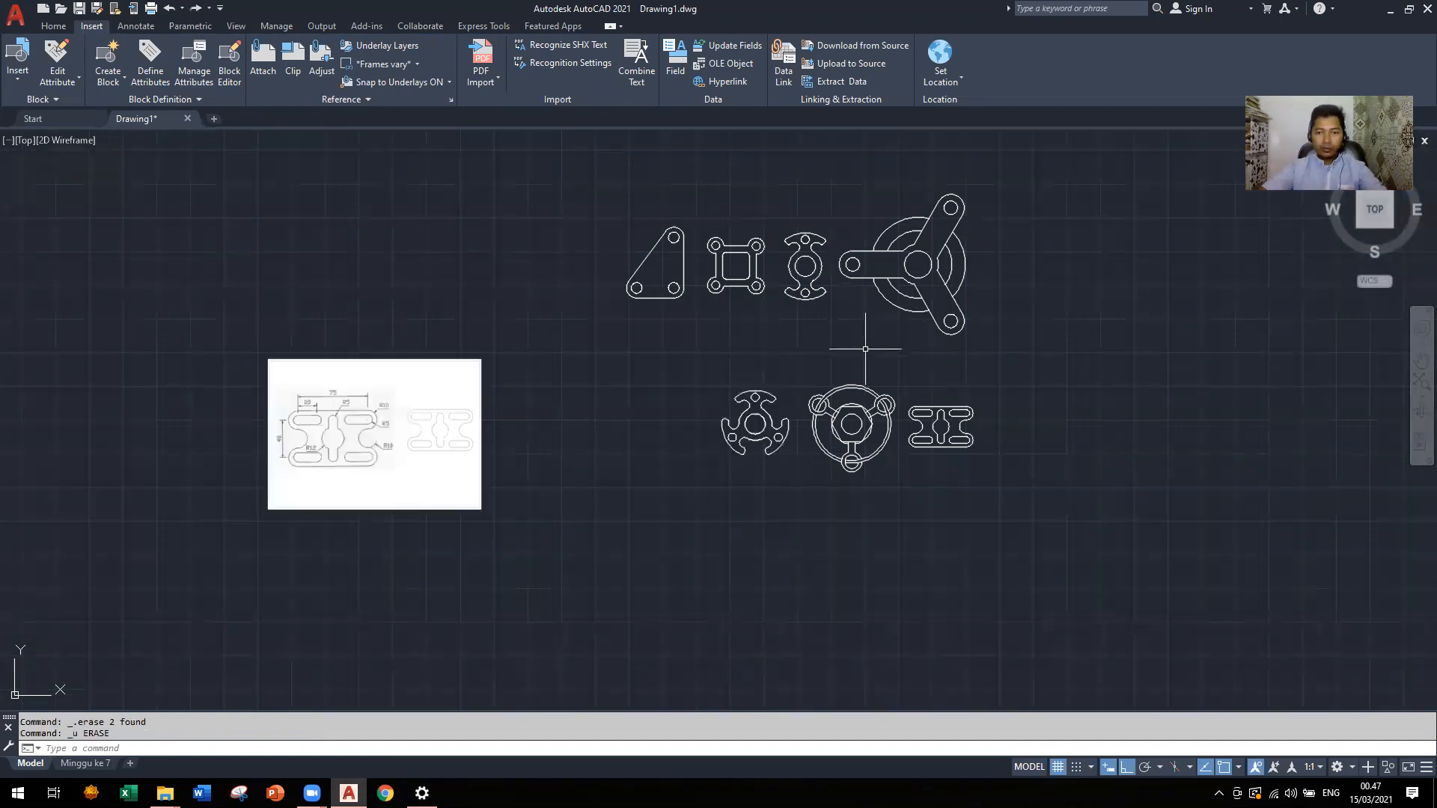
click(463, 362)
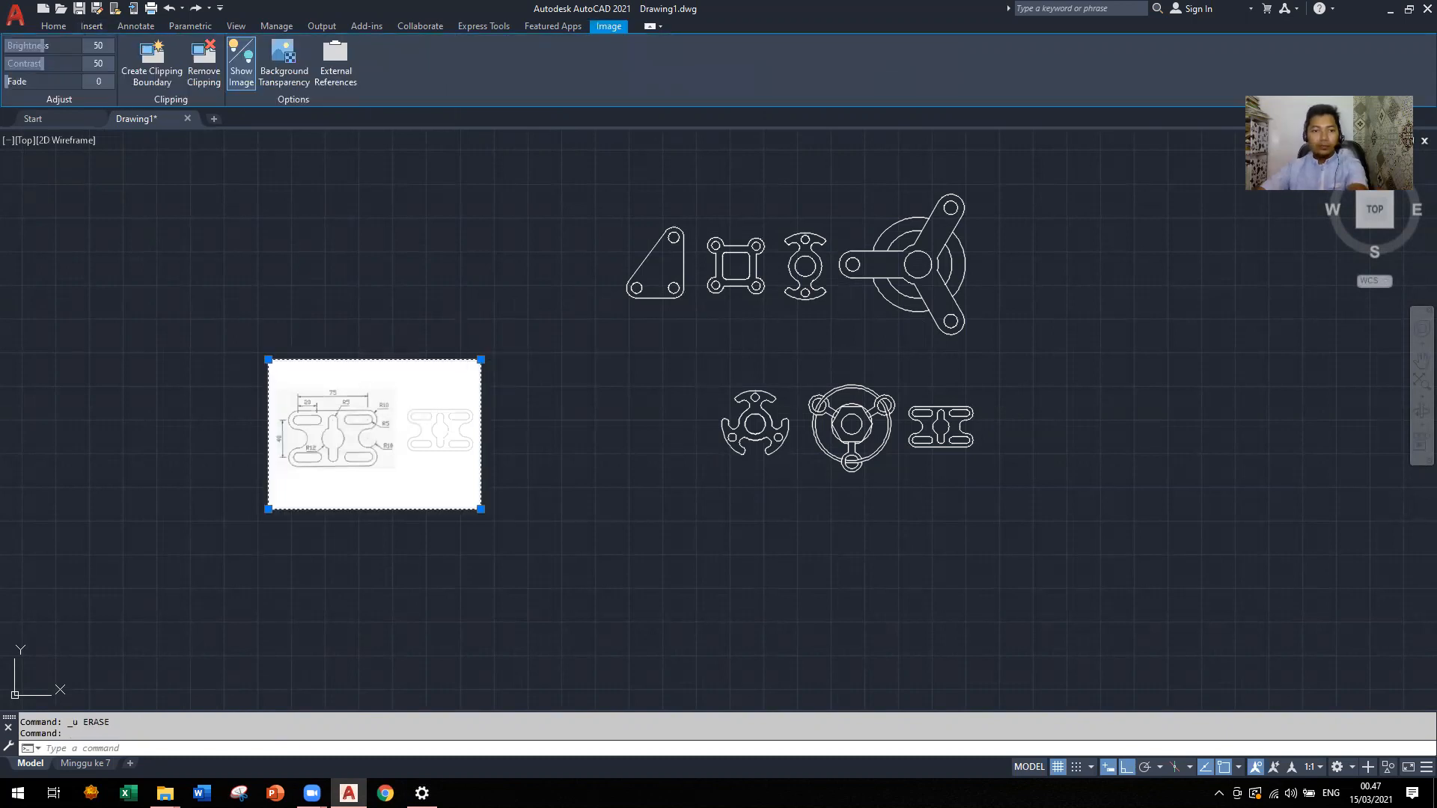
key(Delete)
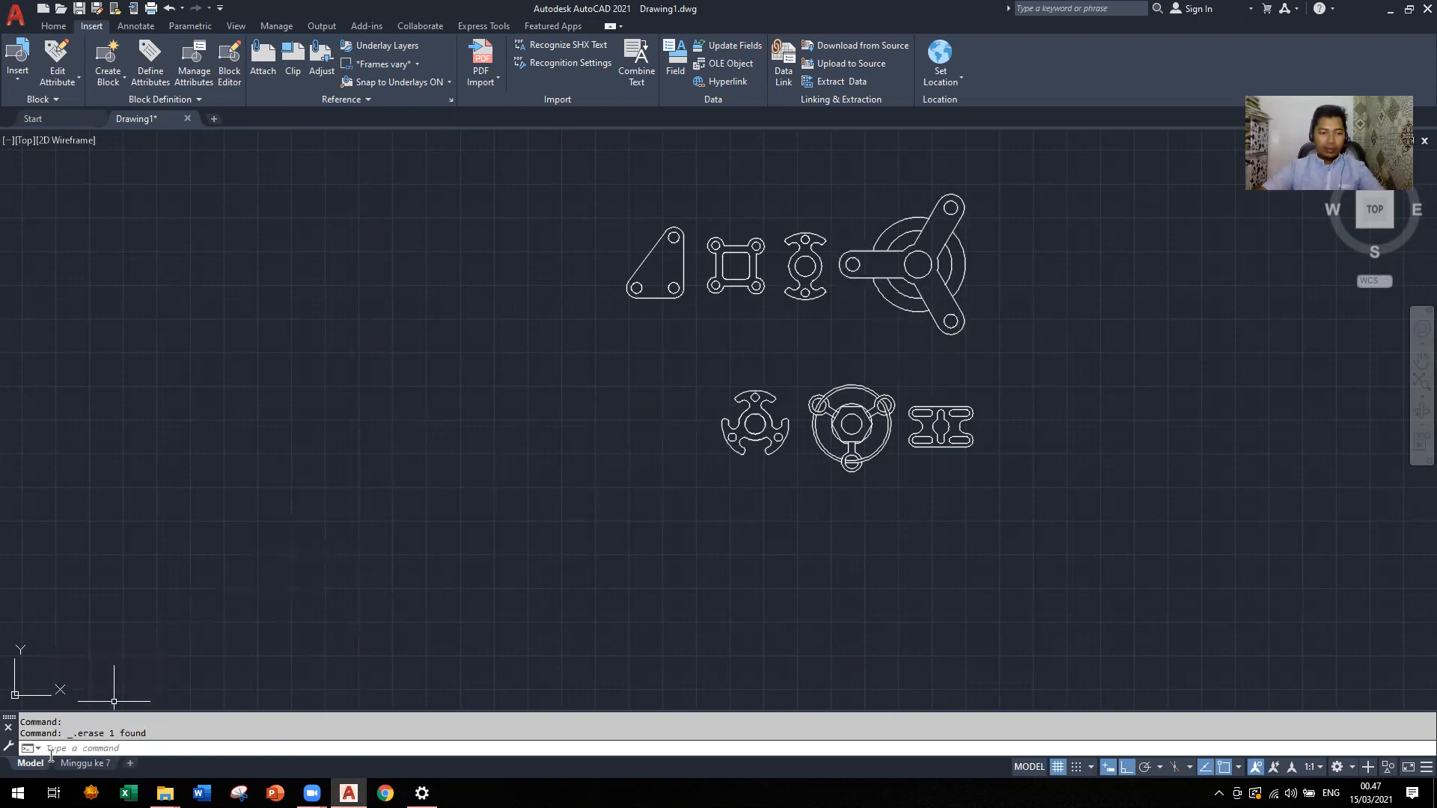
click(75, 765)
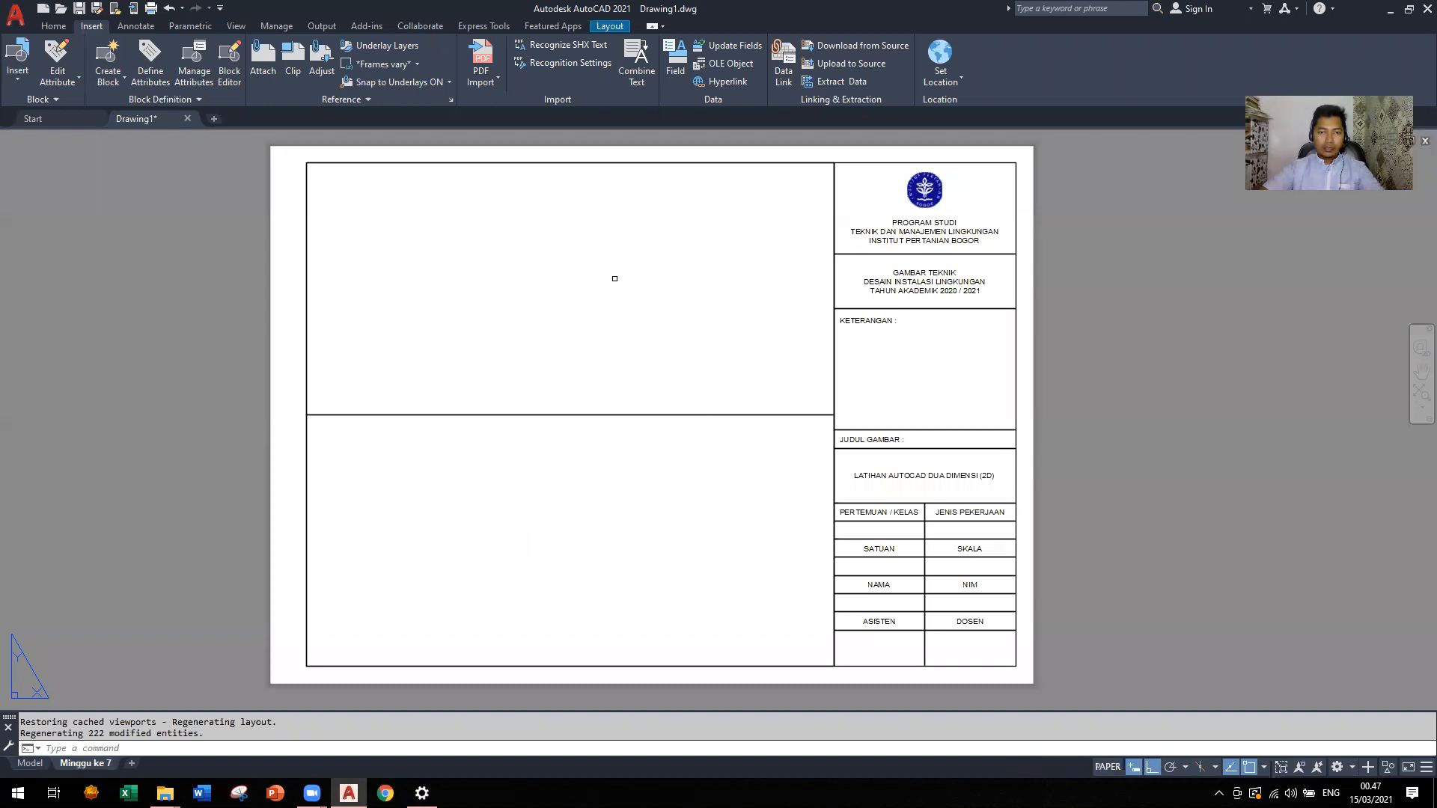
Activate the upper viewport, zoom to extents, and pan the parts down into view
double_click(747, 262)
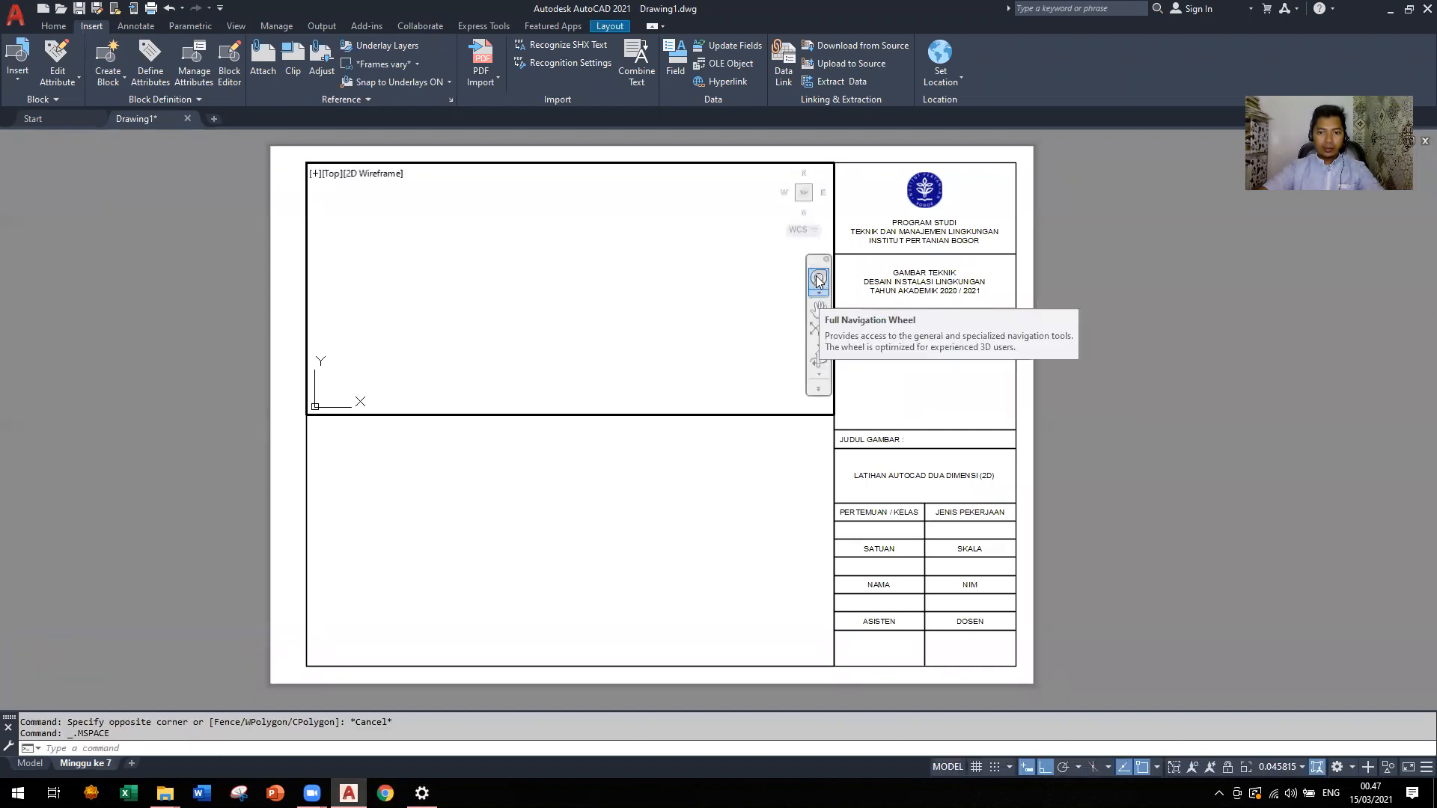
click(814, 329)
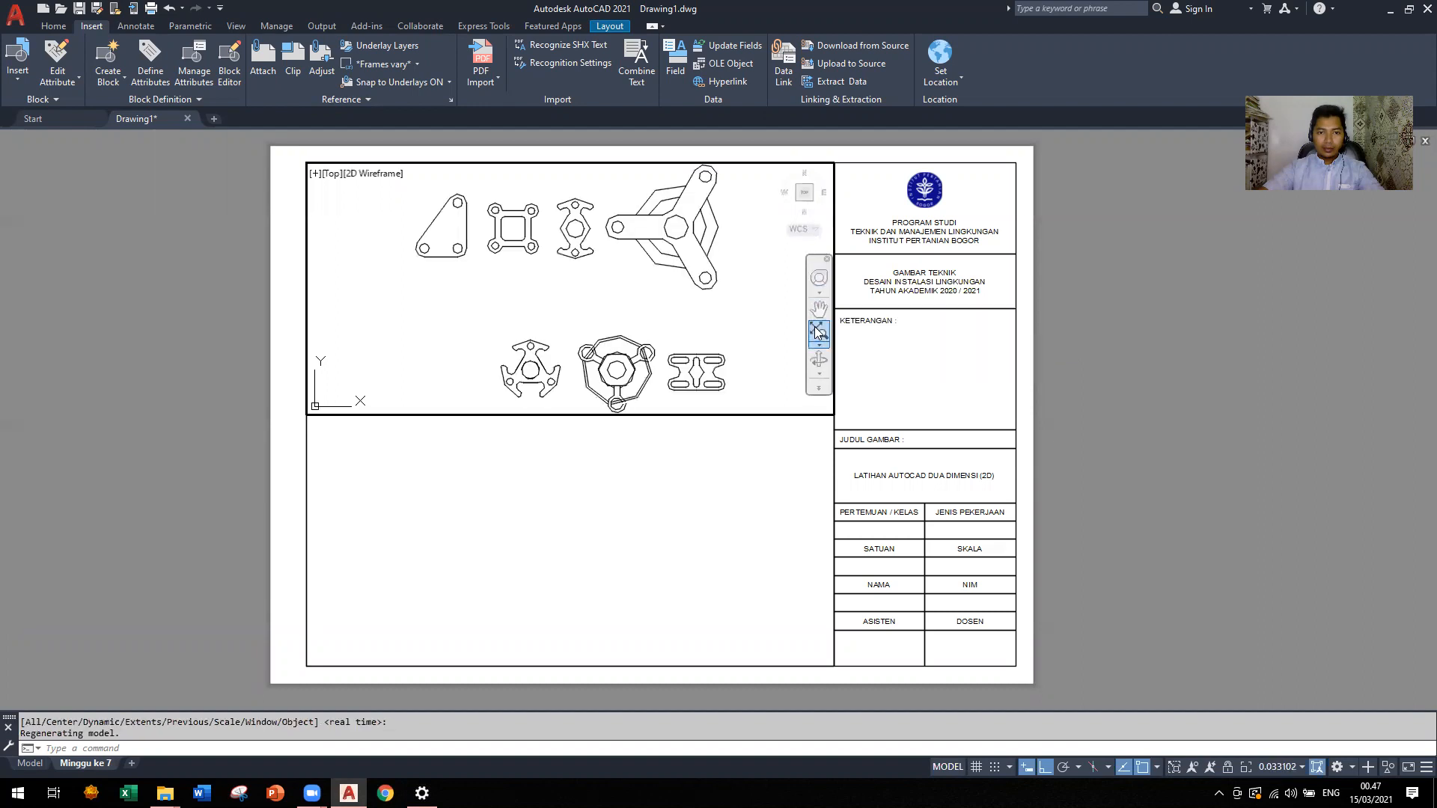
click(581, 274)
click(751, 324)
click(756, 303)
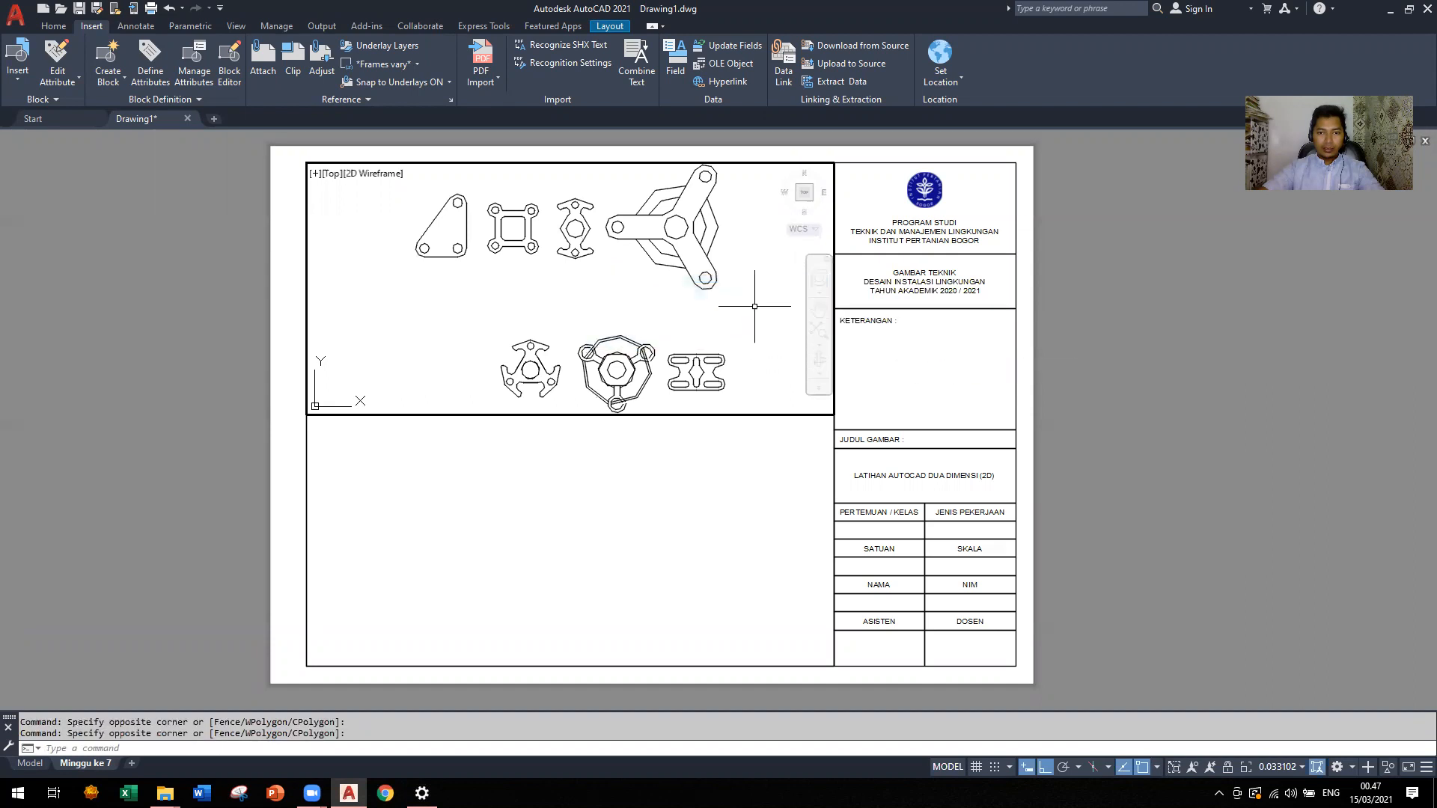
click(818, 310)
drag(720, 263, 723, 344)
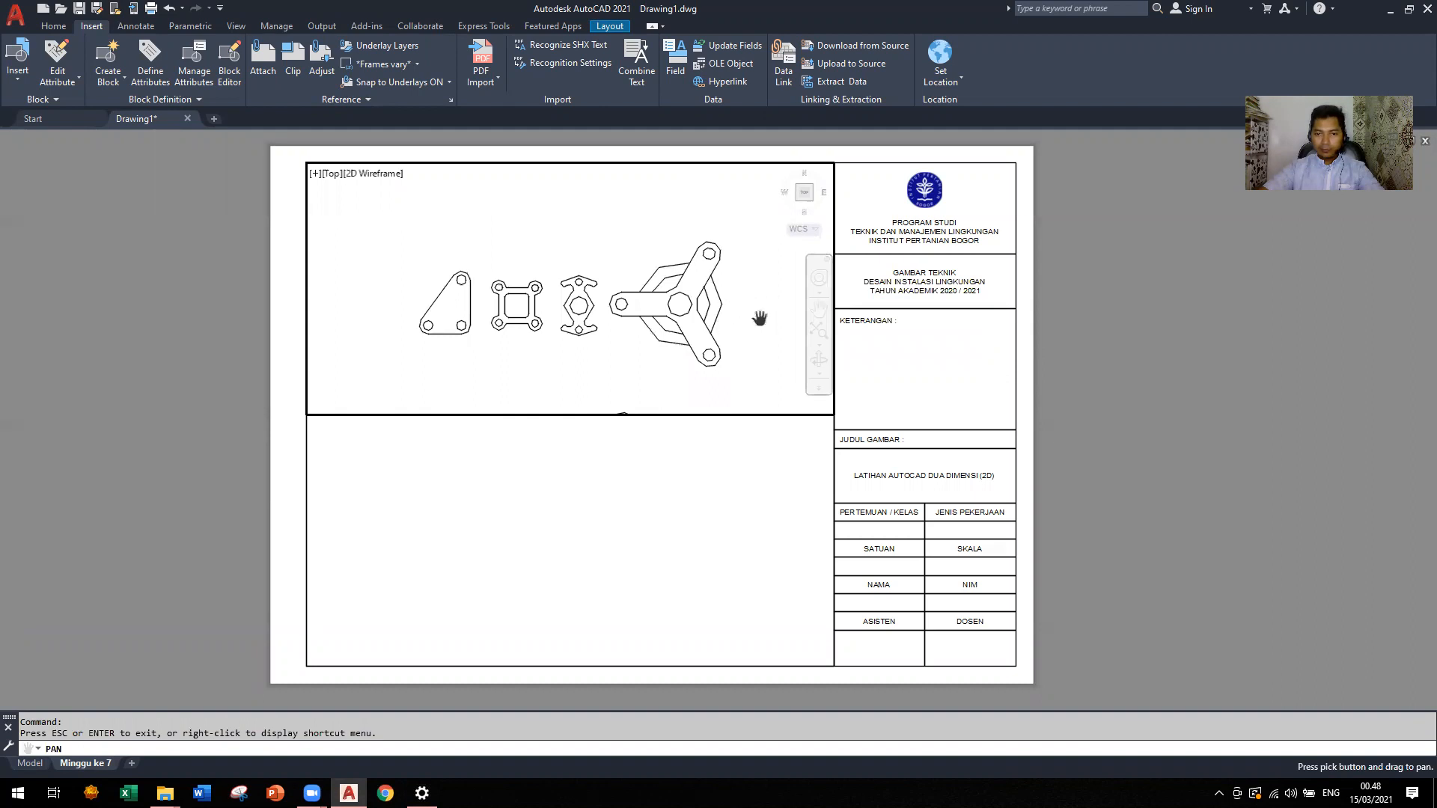
key(Escape)
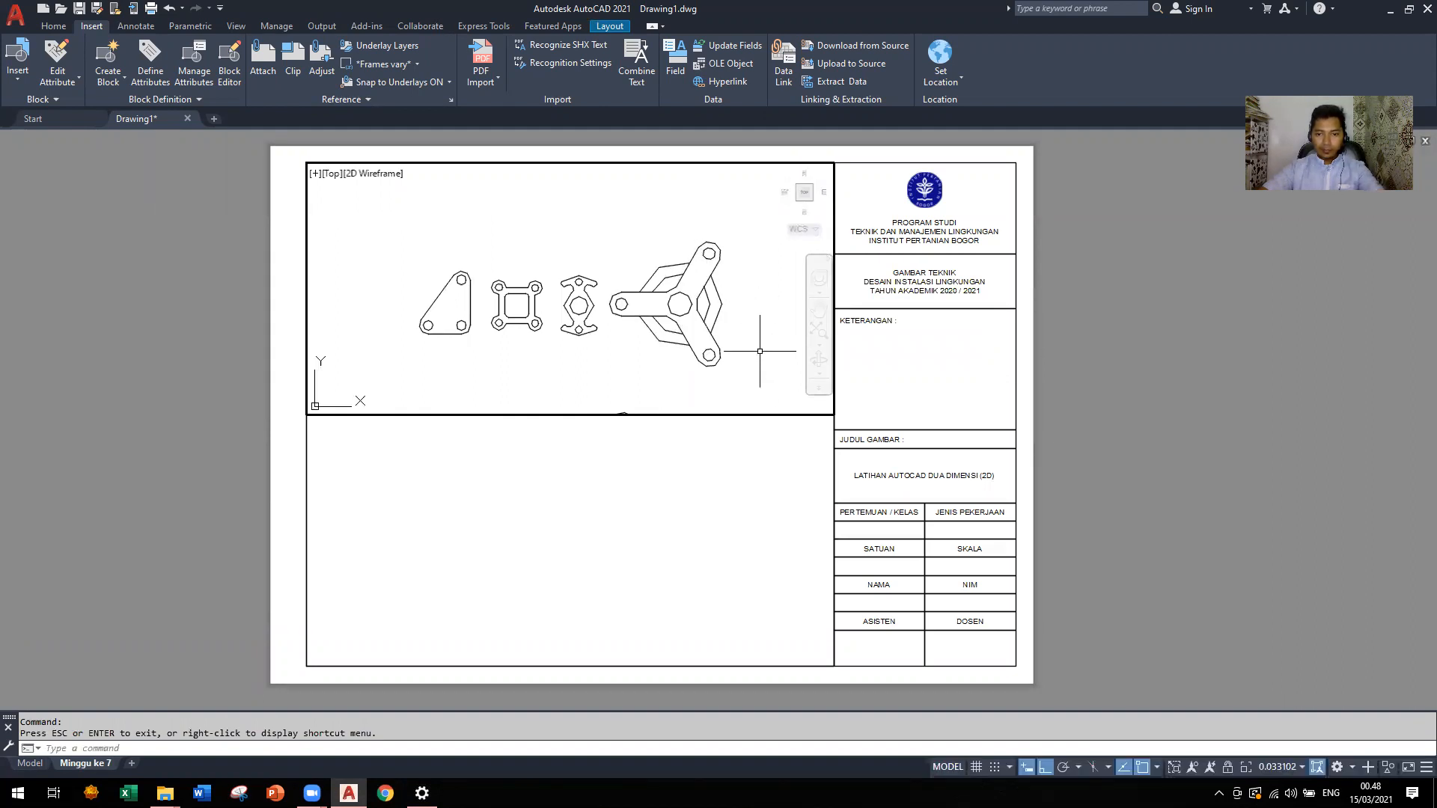
Set the upper viewport scale to 1:20 and pan the top row of parts into view
click(1303, 768)
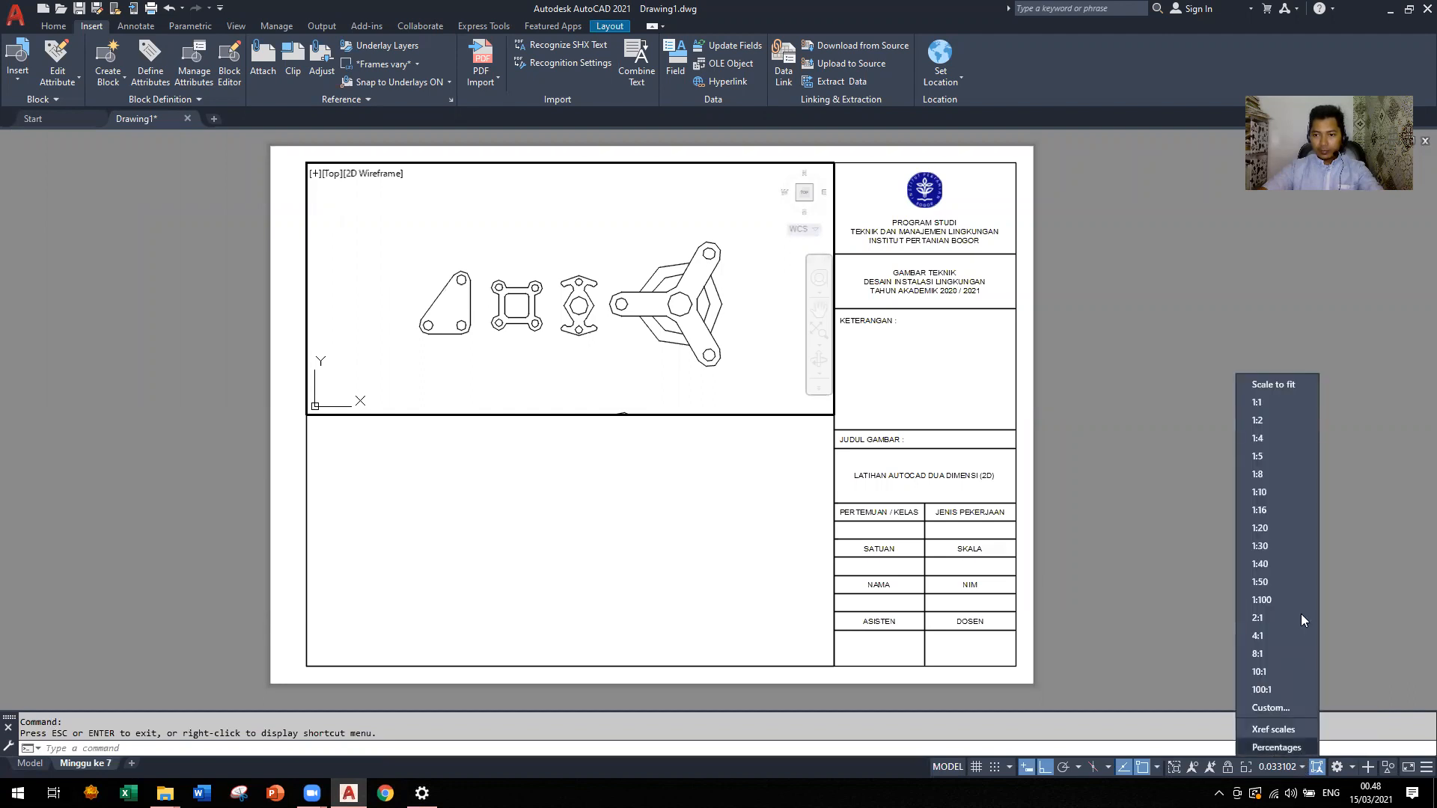
click(1262, 421)
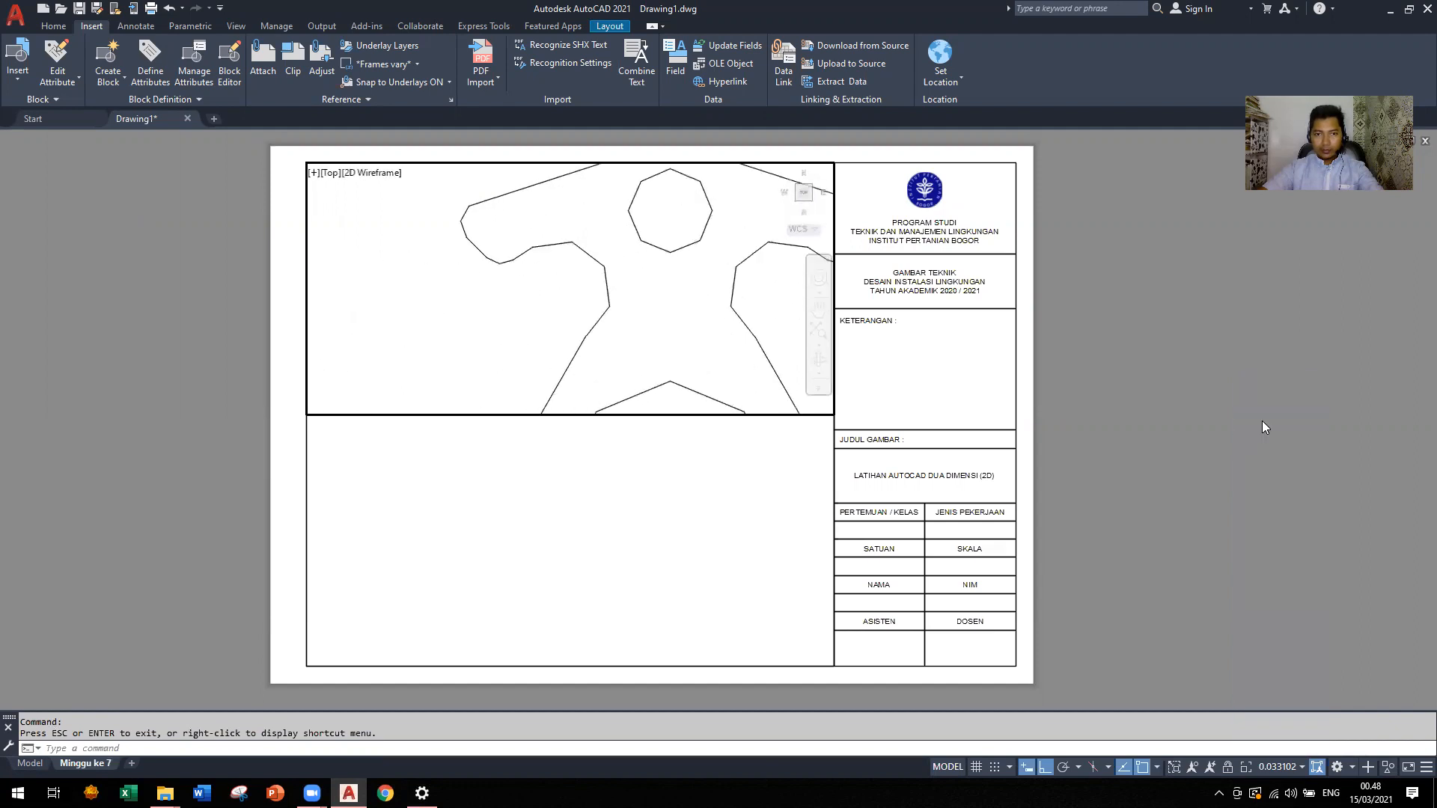
click(1293, 768)
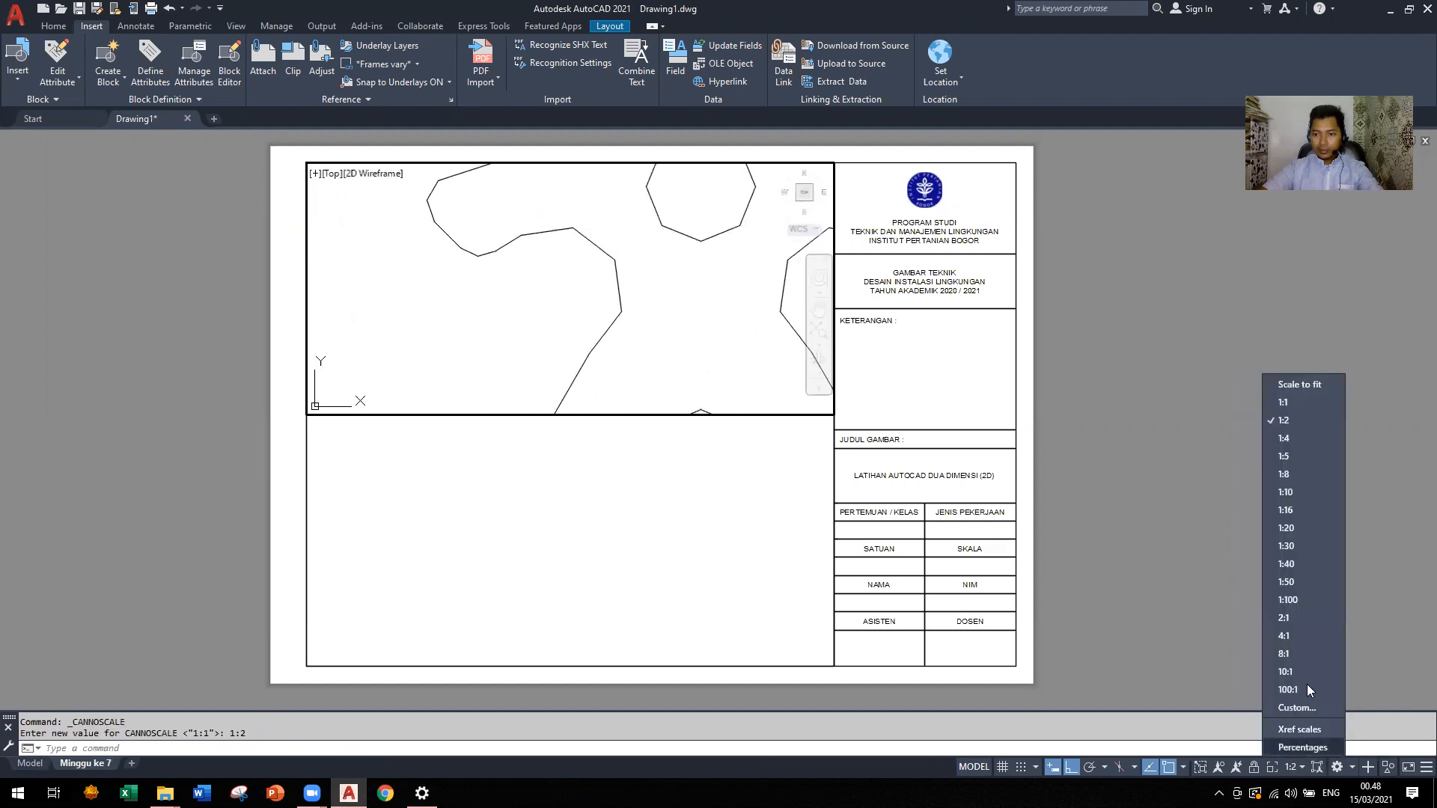
click(1286, 493)
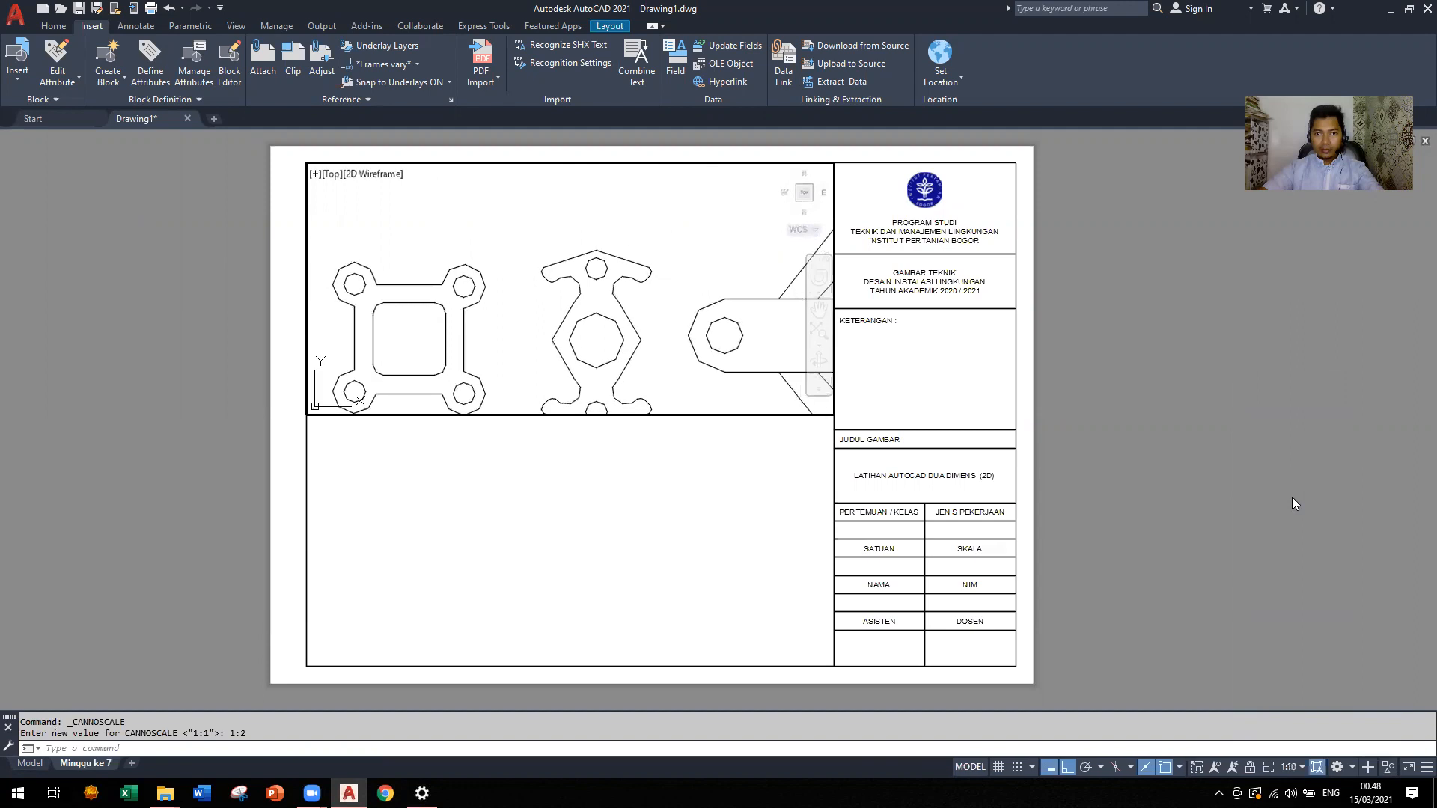
click(1301, 768)
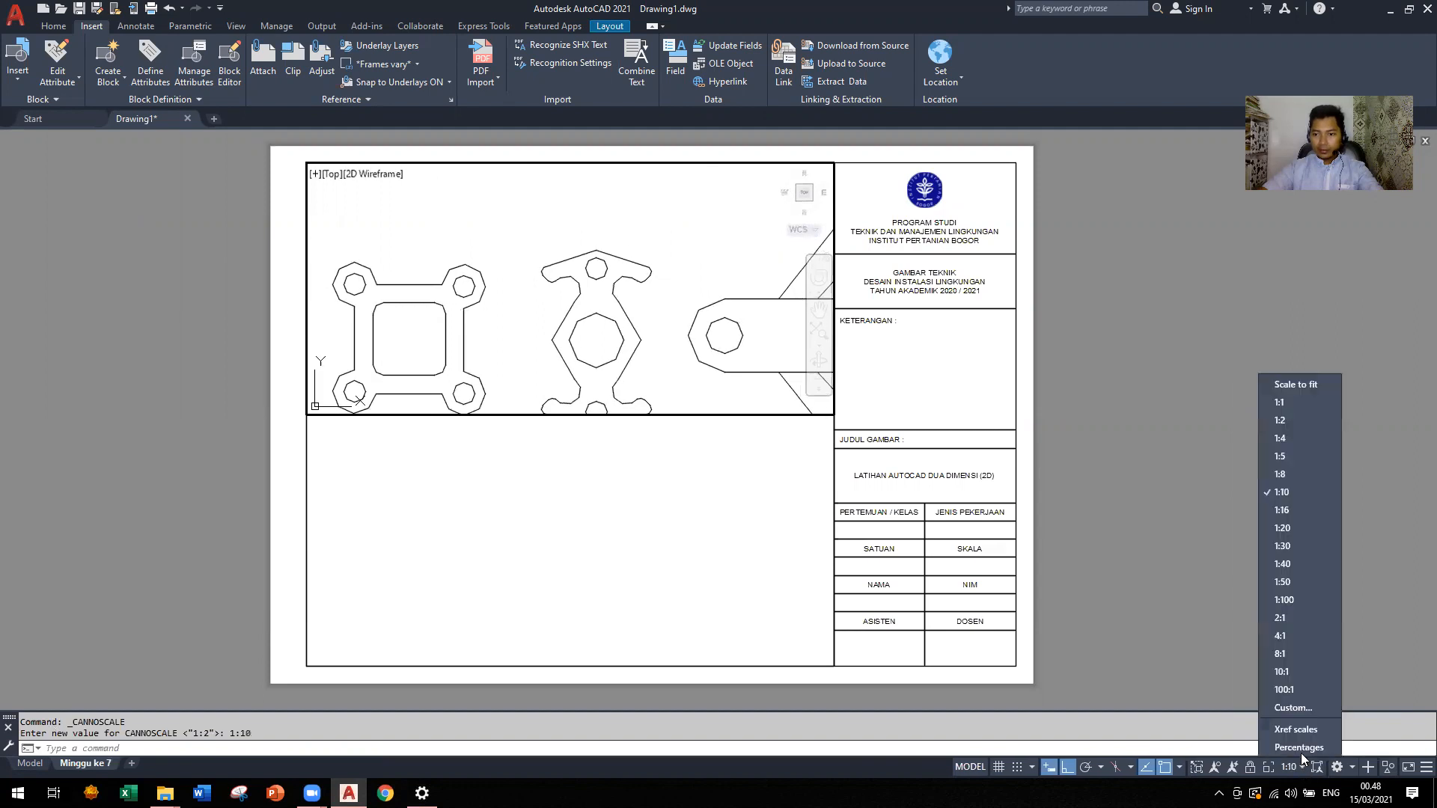
click(1285, 530)
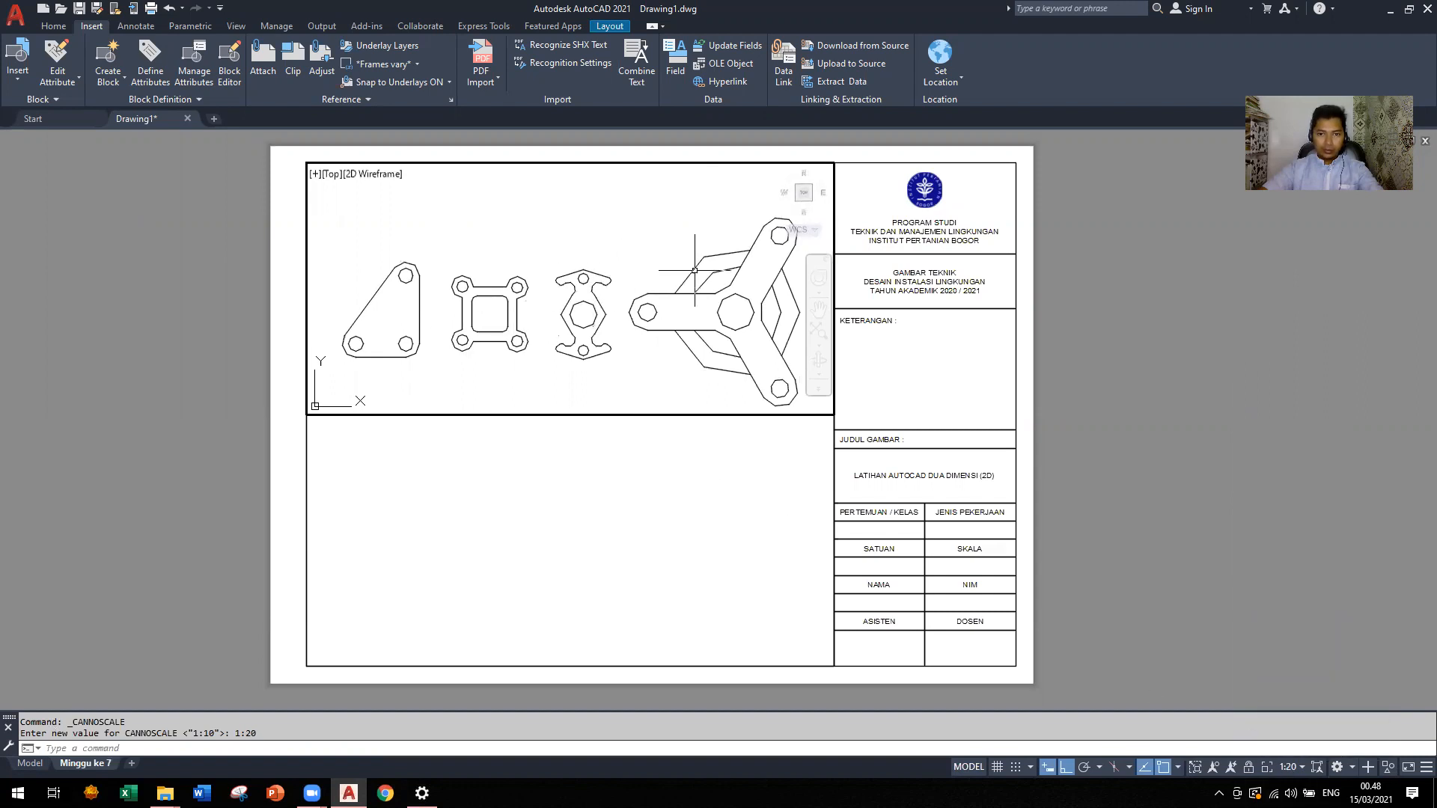
click(819, 309)
drag(615, 305, 615, 283)
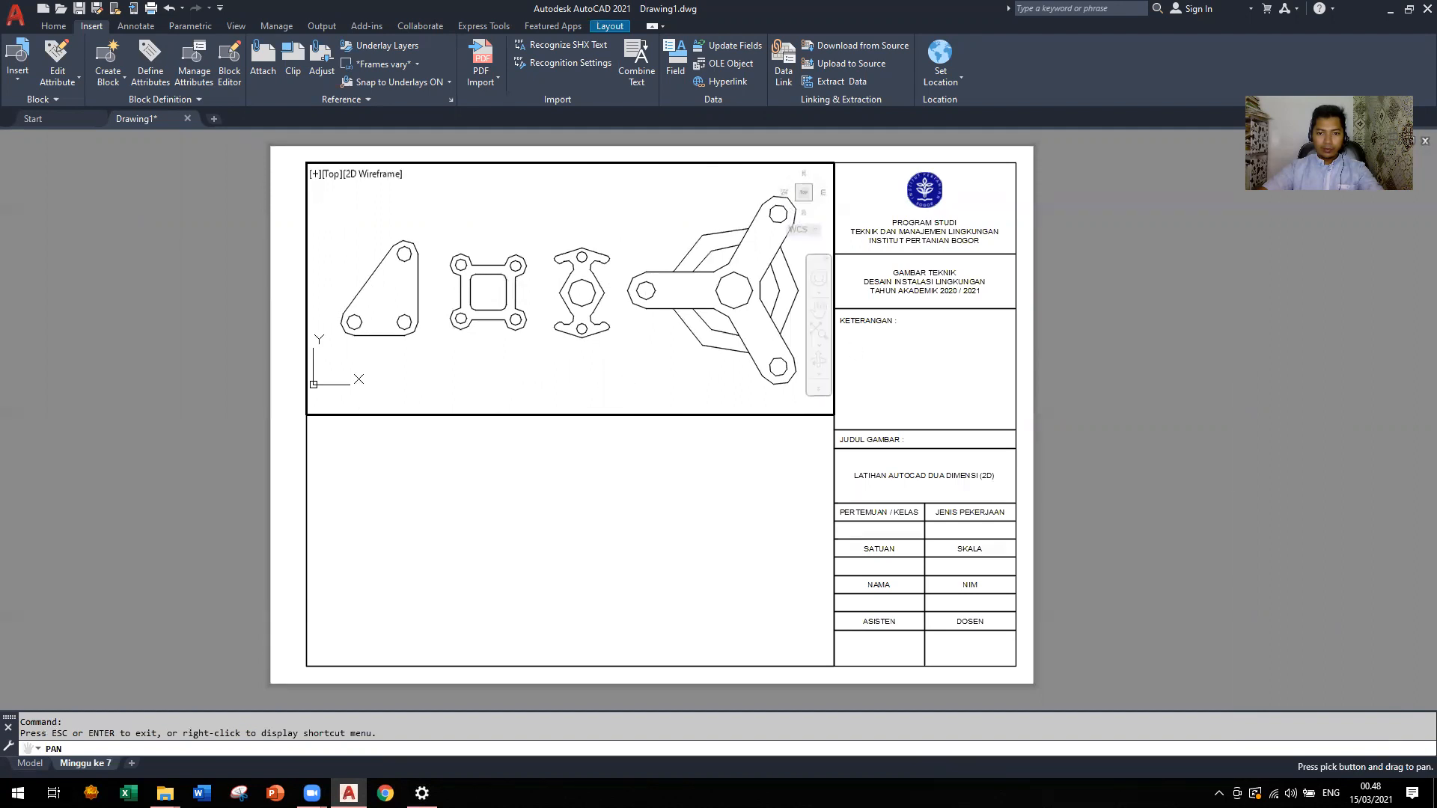
key(Escape)
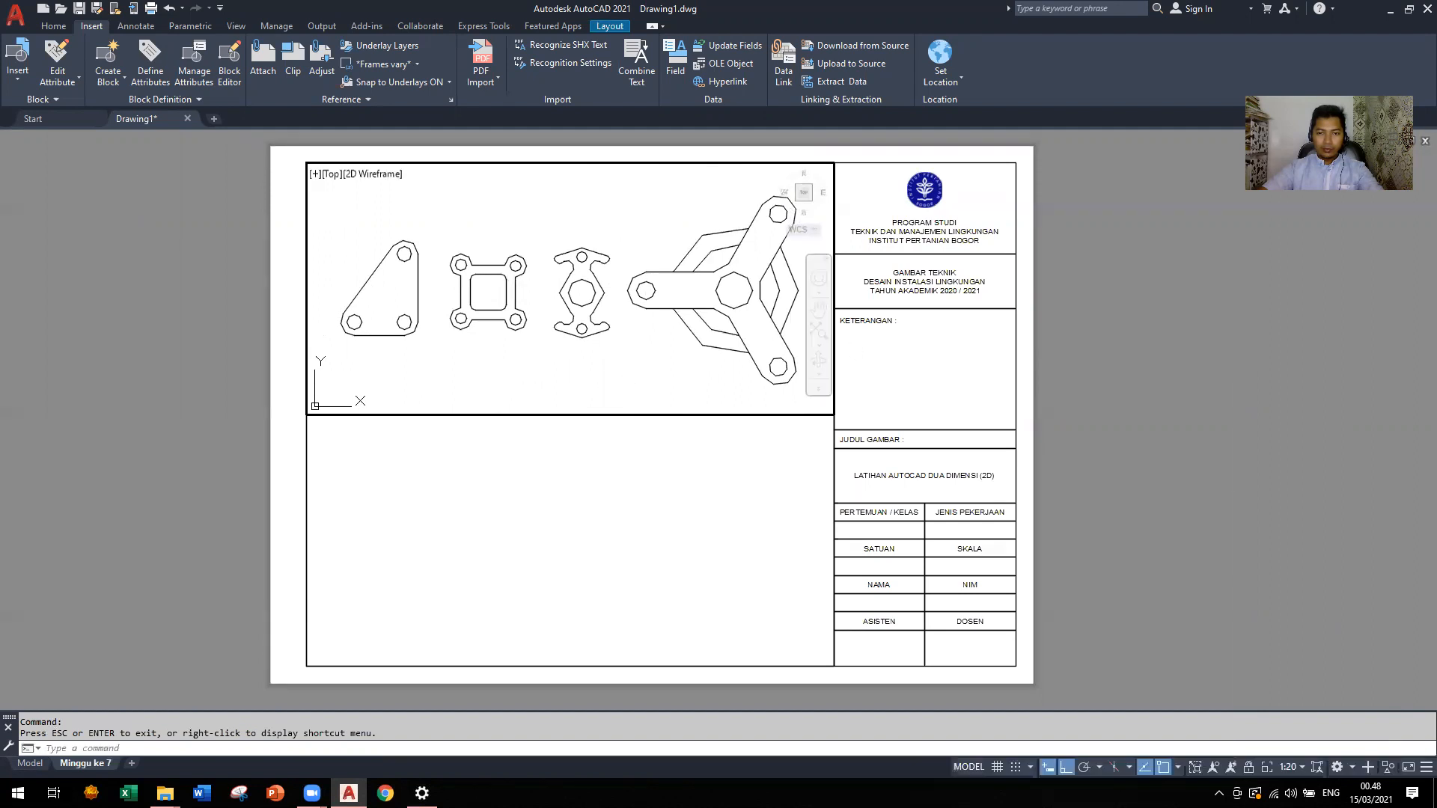
Activate the lower viewport, zoom to extents, and set its scale to 1:20
click(705, 489)
click(705, 488)
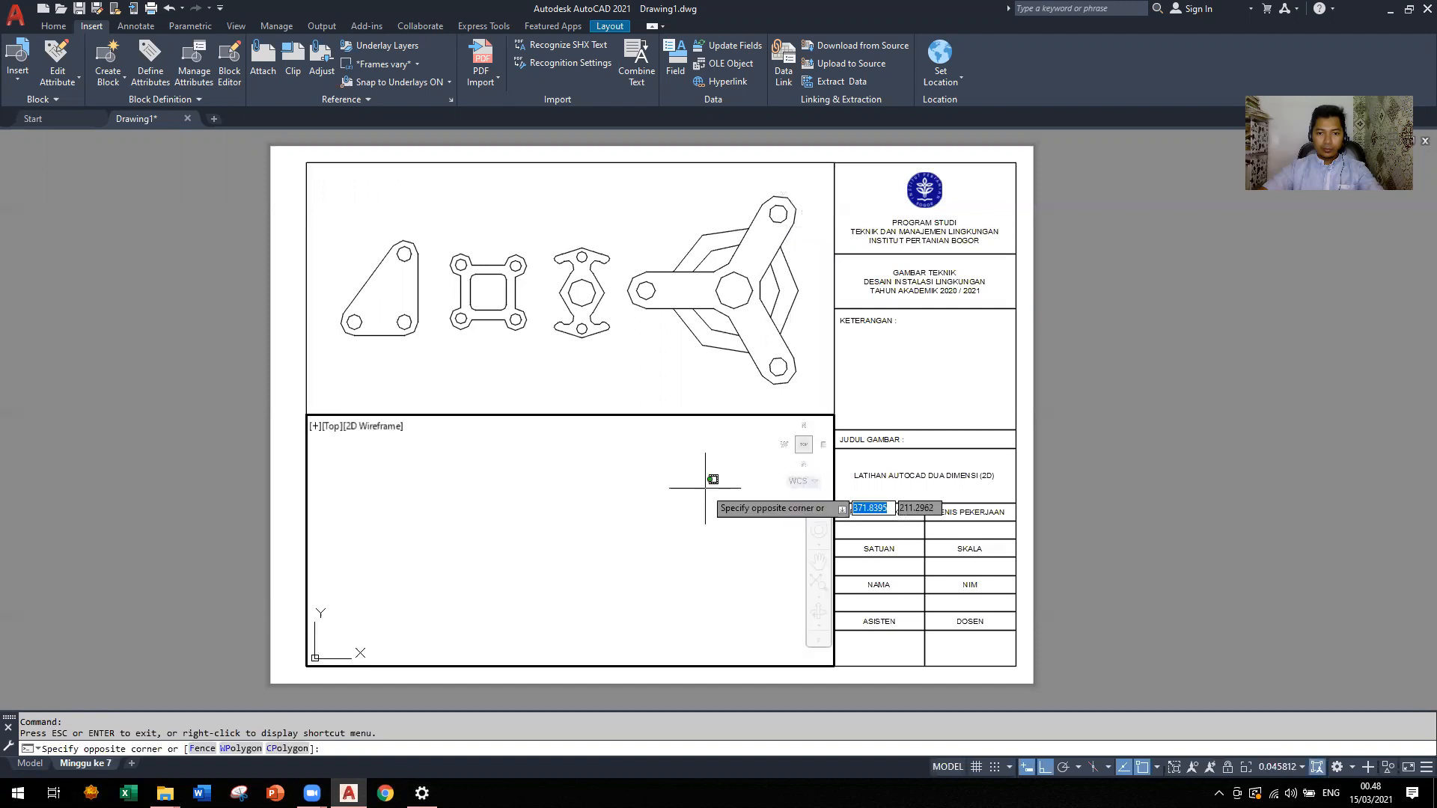
click(833, 593)
click(658, 526)
click(829, 603)
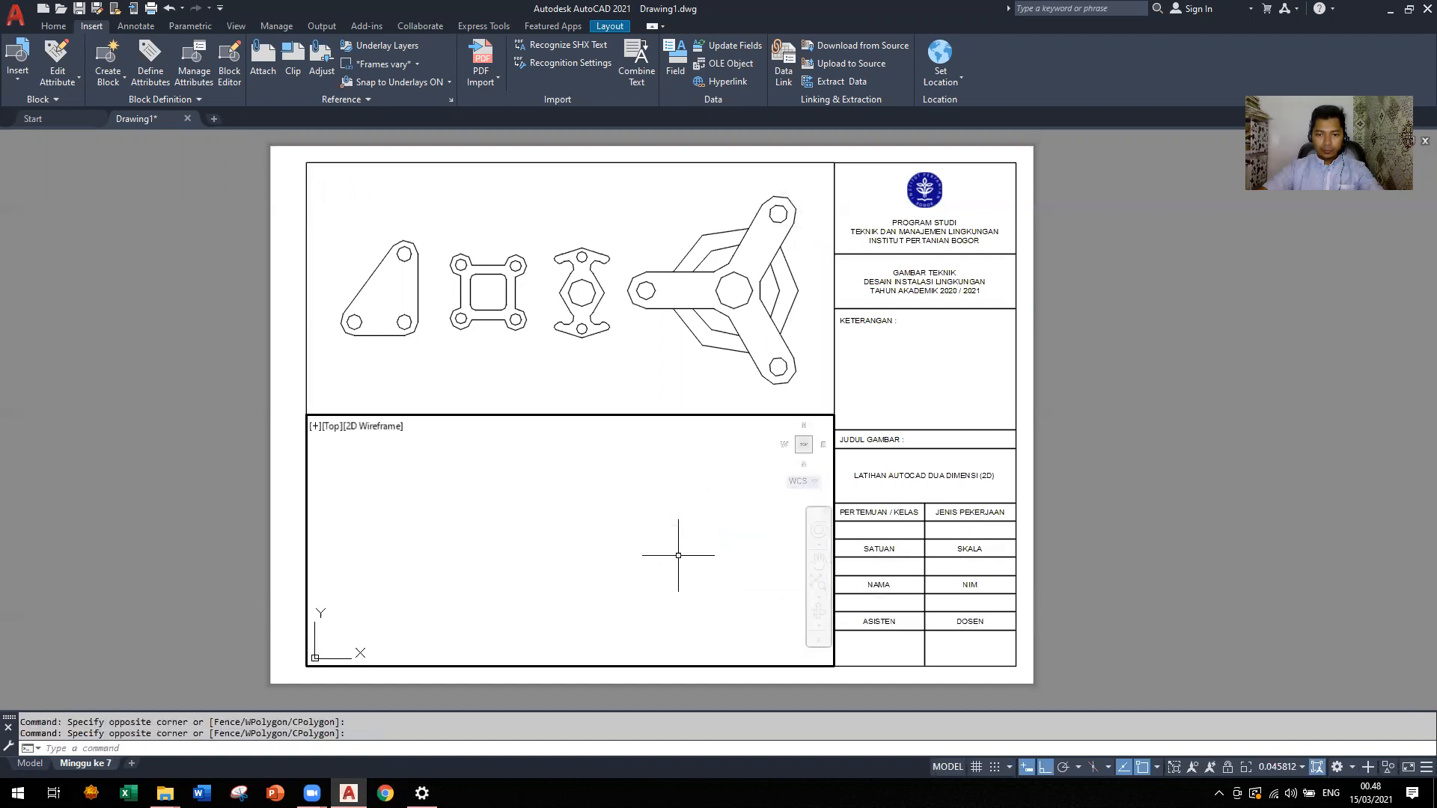
click(820, 584)
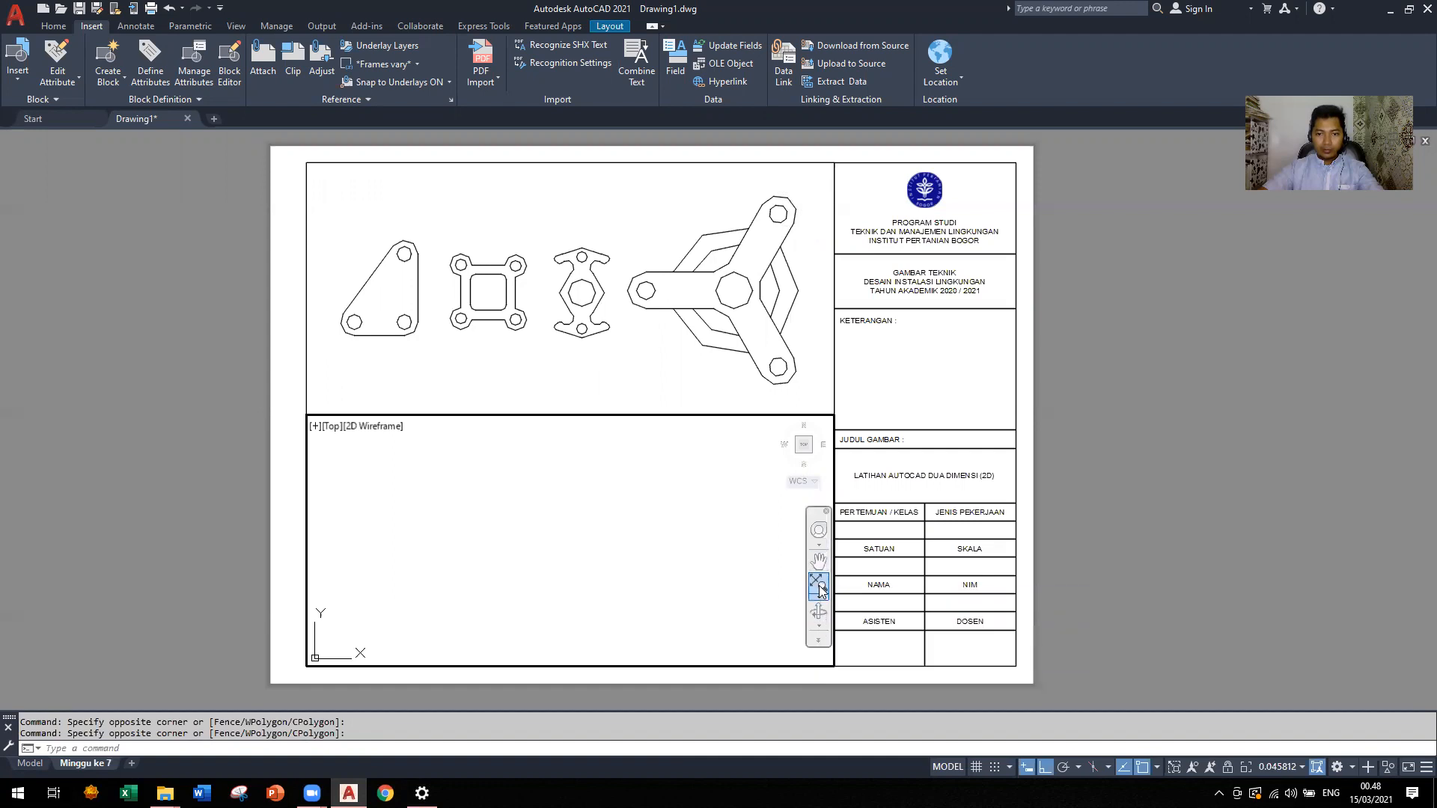
click(1302, 765)
click(1258, 527)
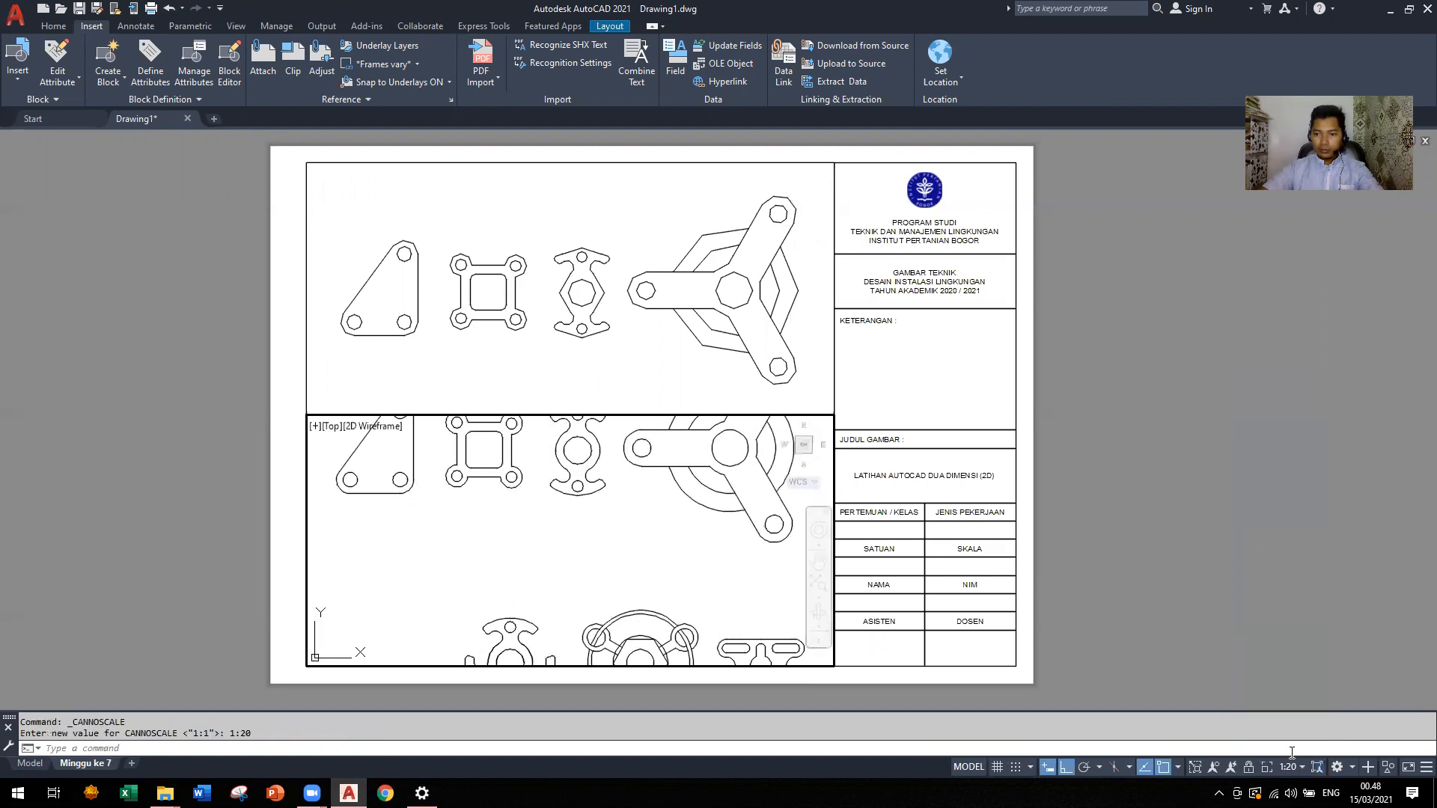
Pan the bottom row of three parts to the centre of the lower viewport, then return to paper space
click(819, 563)
mouse_move(642, 534)
mouse_down()
mouse_move(610, 397)
mouse_move(585, 410)
mouse_up()
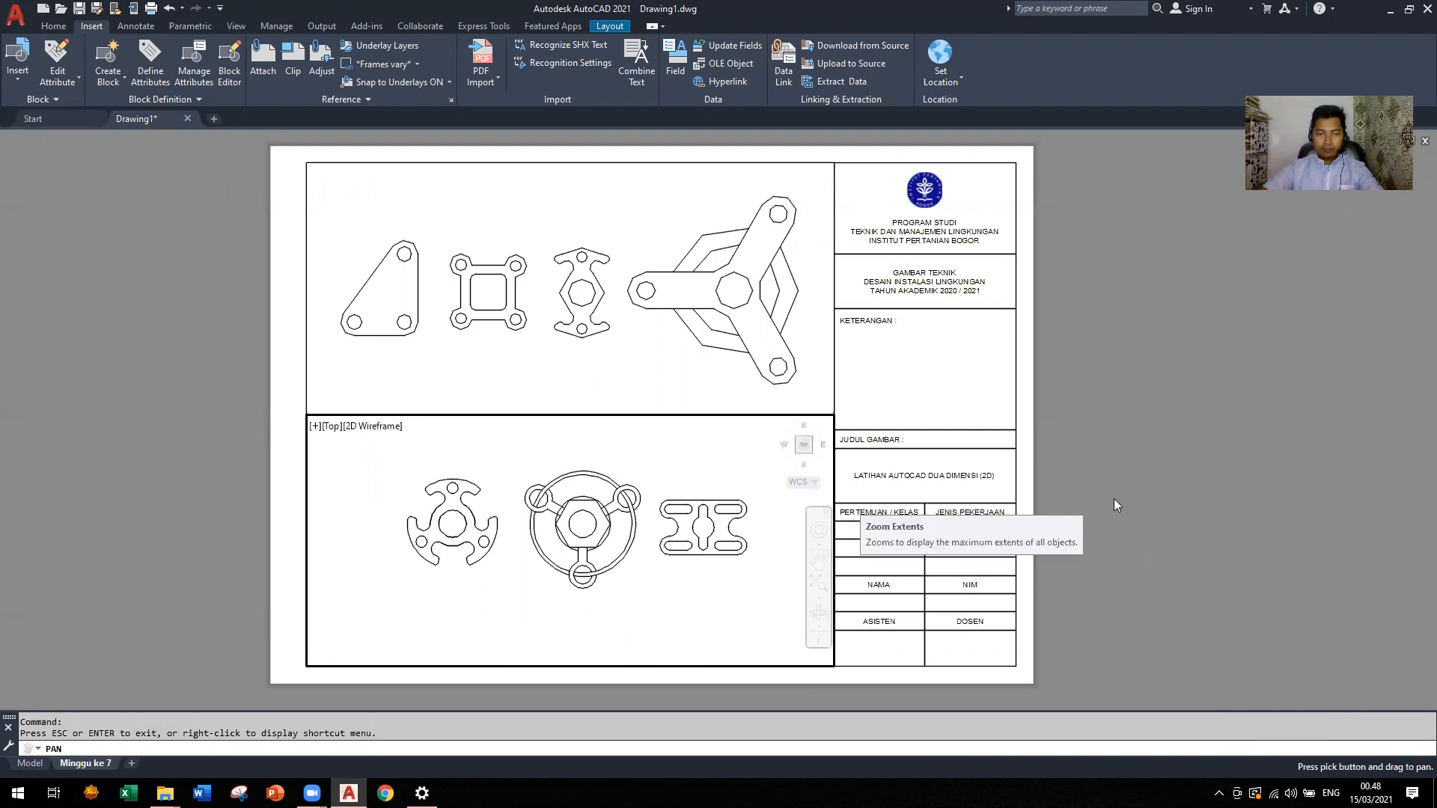
key(Escape)
double_click(1142, 456)
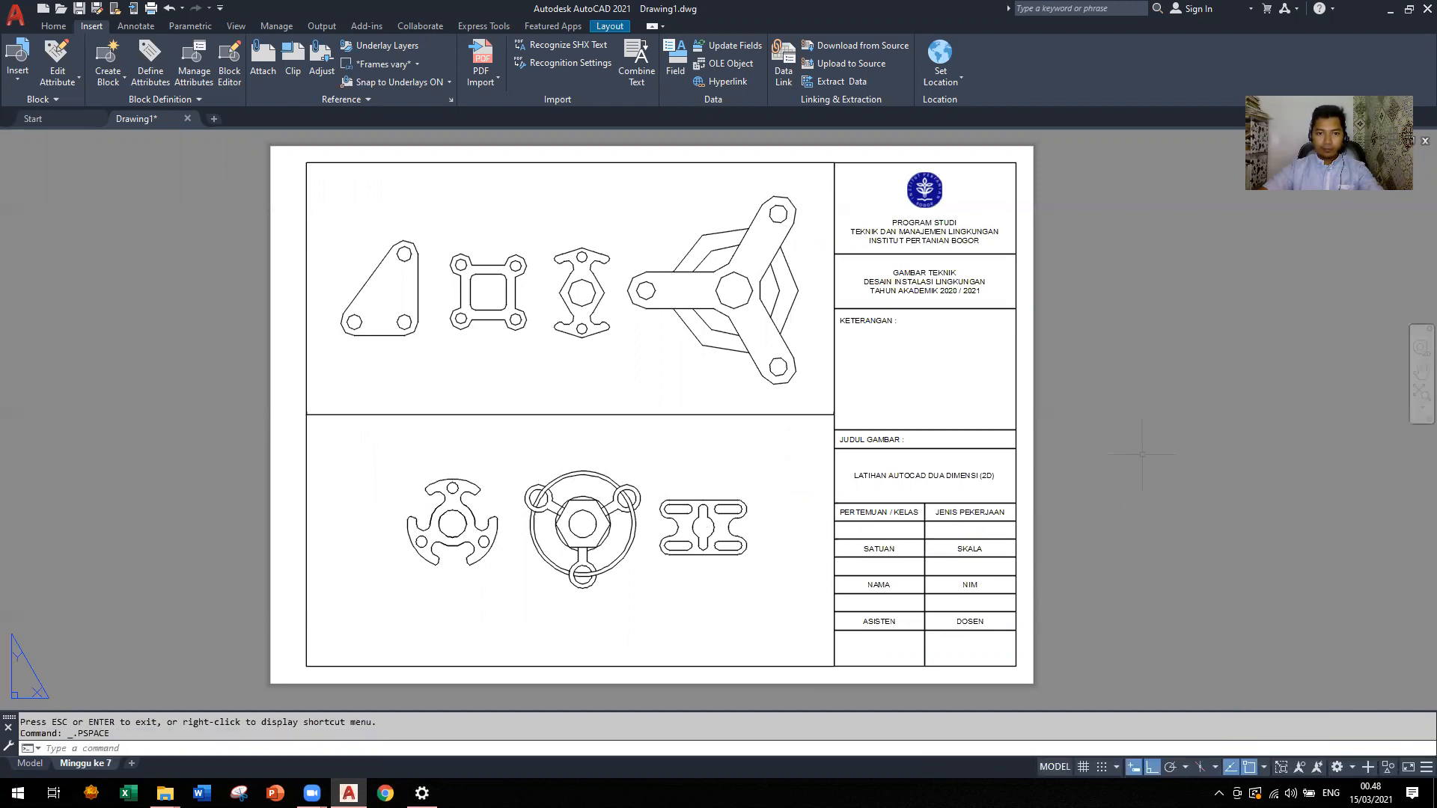
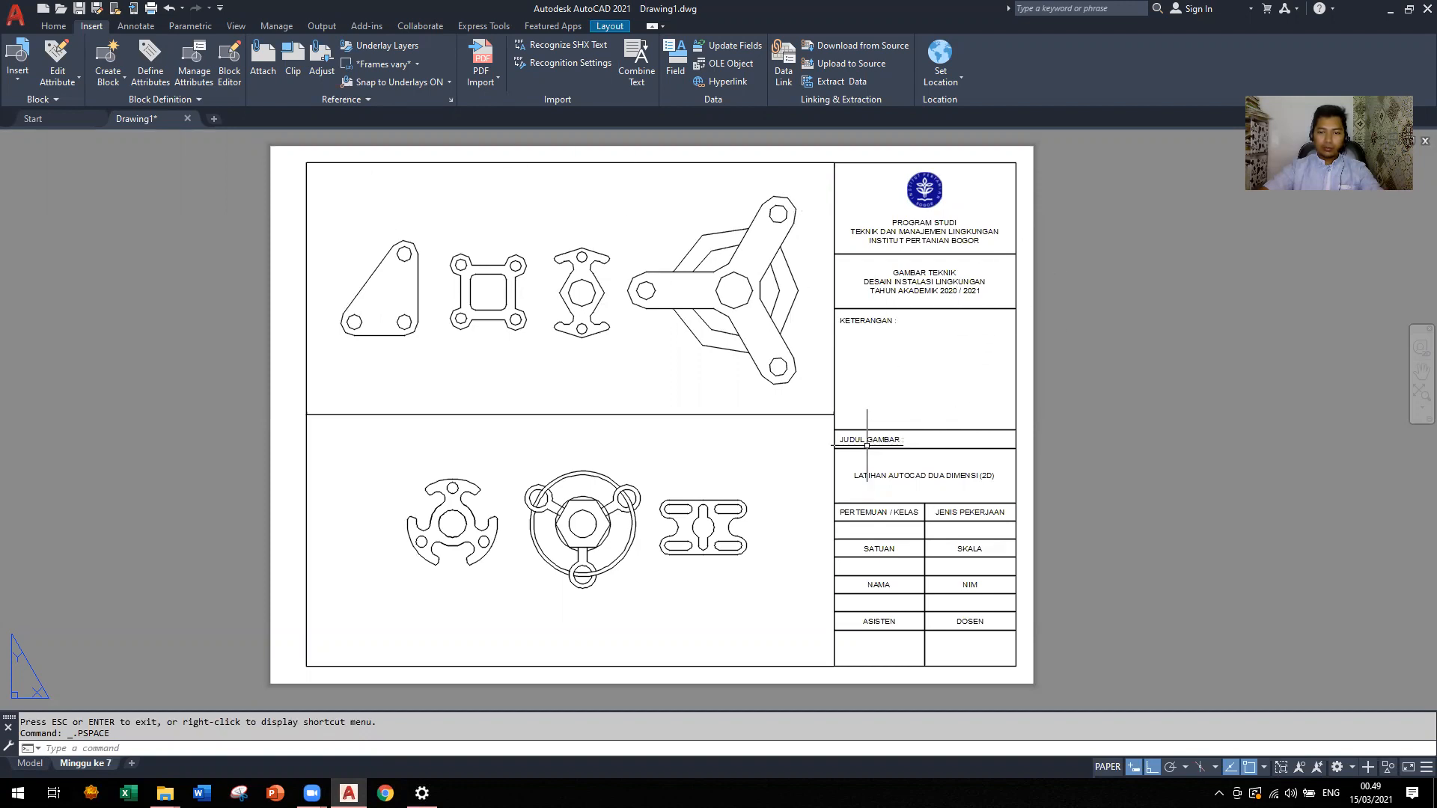
Switch to File Explorer's Desktop folder and preview the Praktikum 2D-Kop 1 and 2 reference sheets
key(alt+Tab)
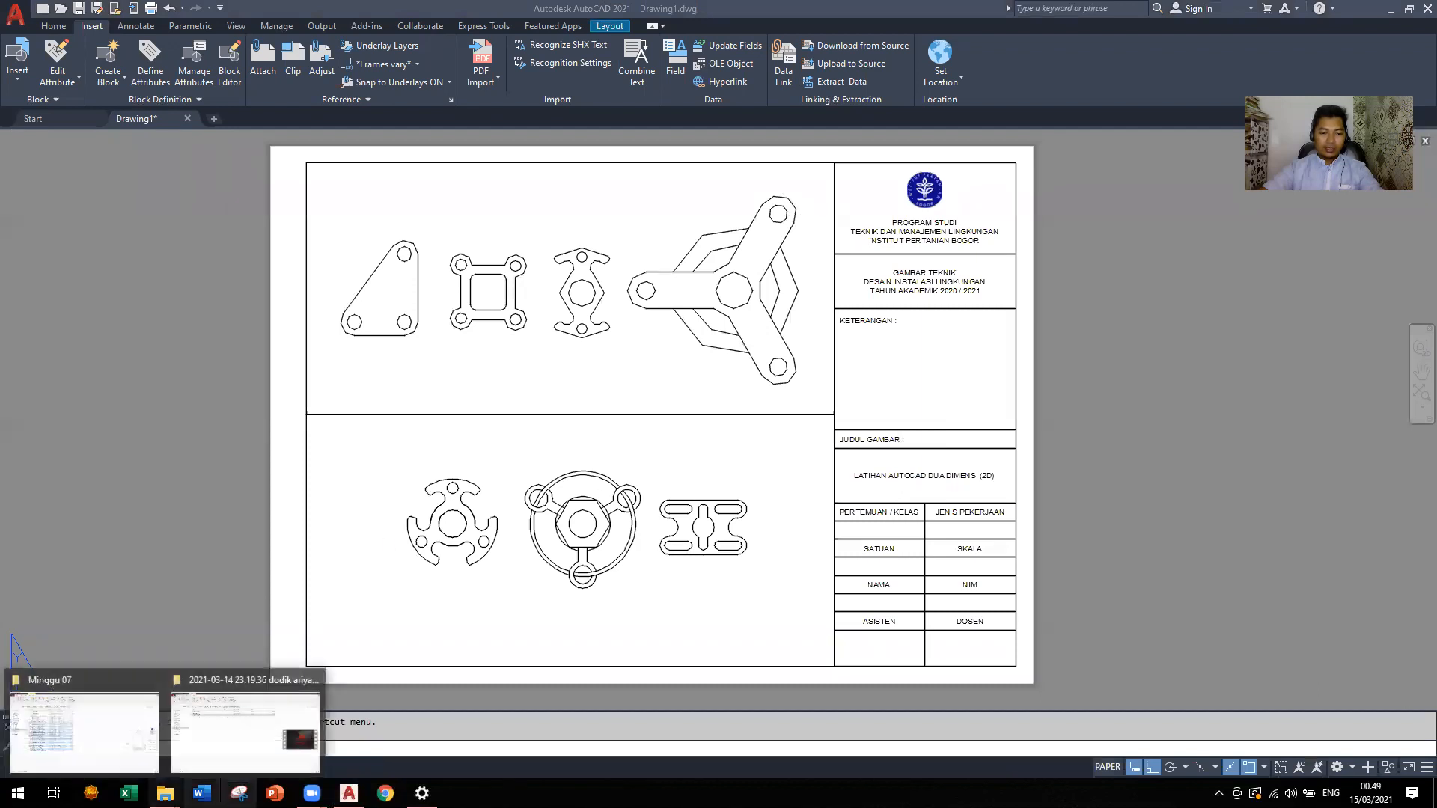
mouse_move(349, 794)
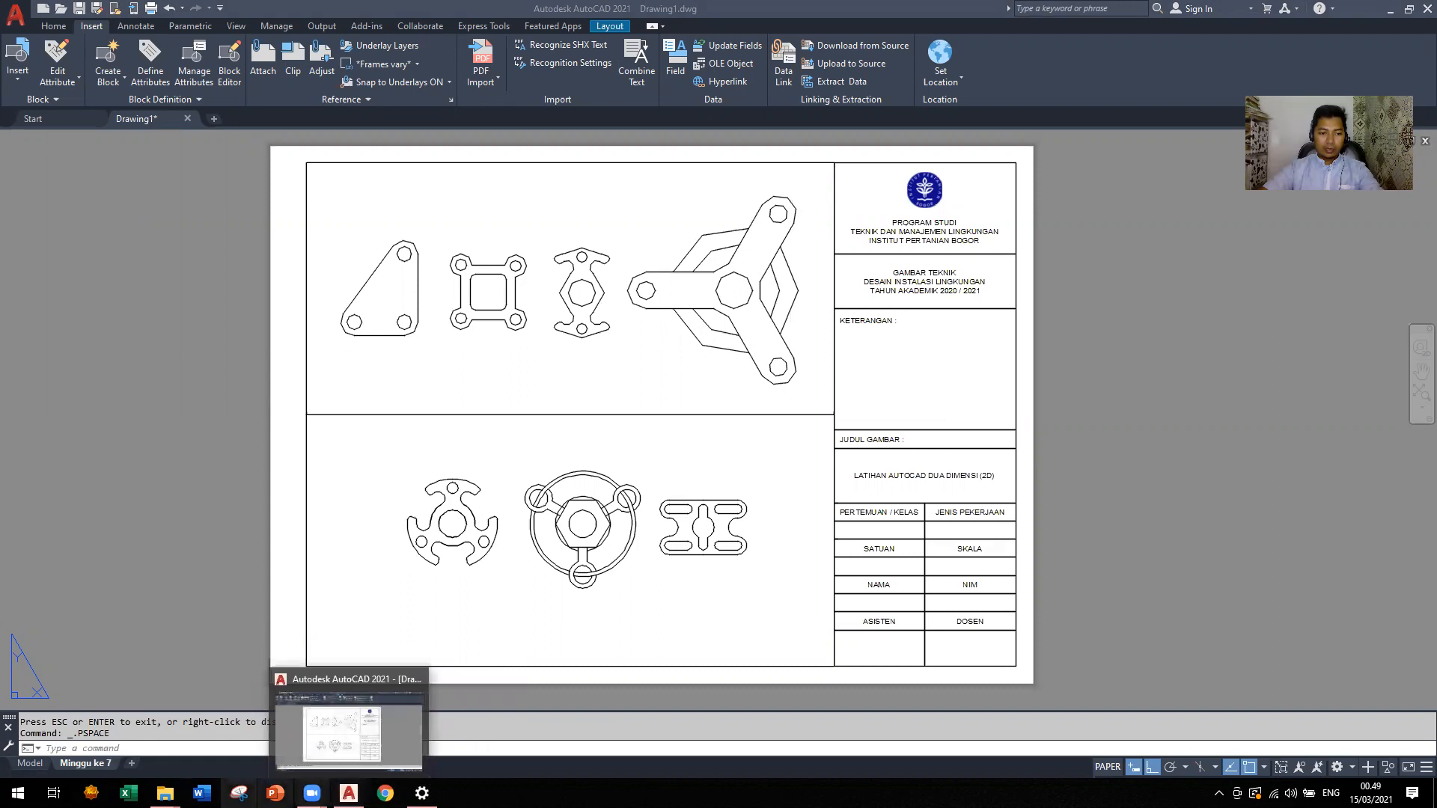
mouse_move(165, 794)
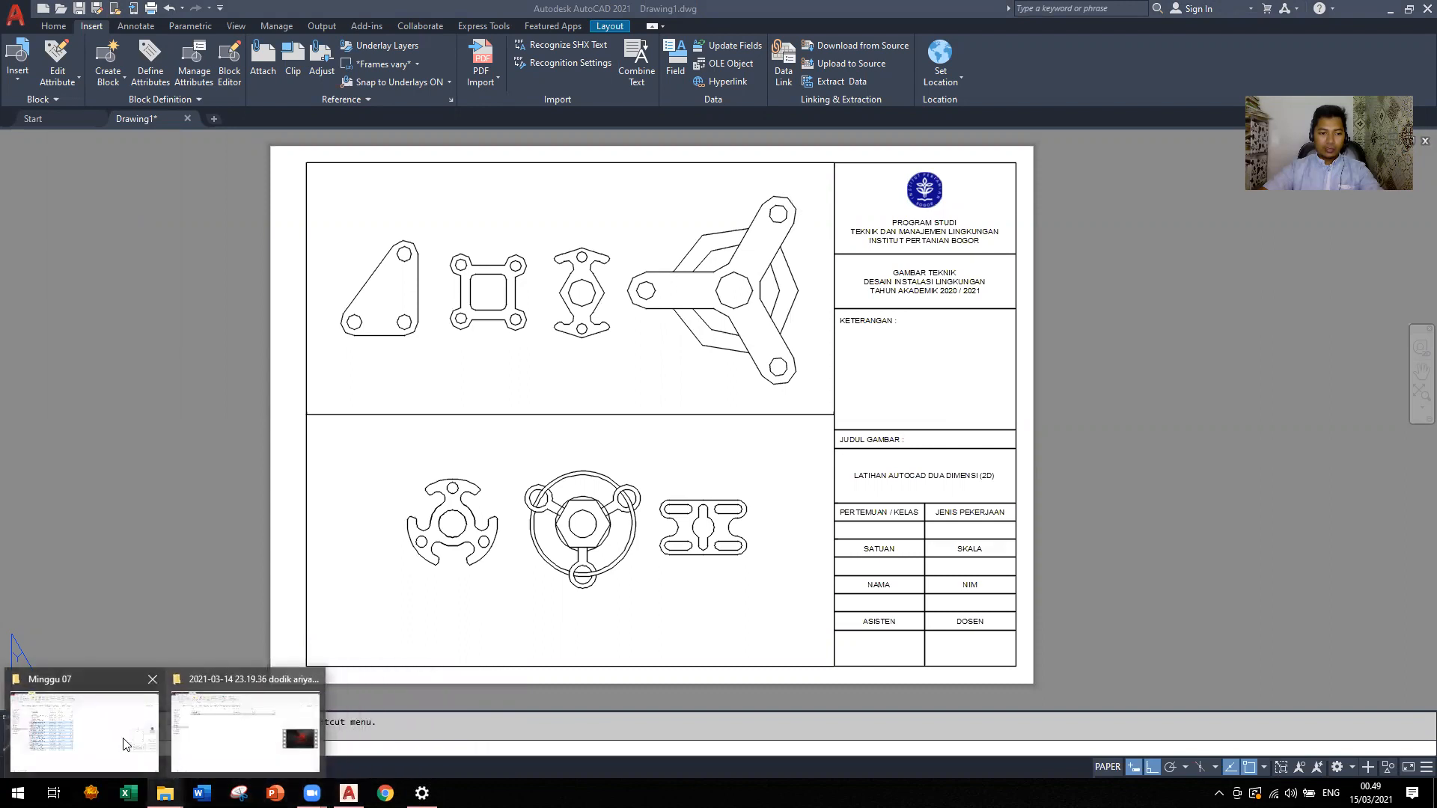
click(216, 748)
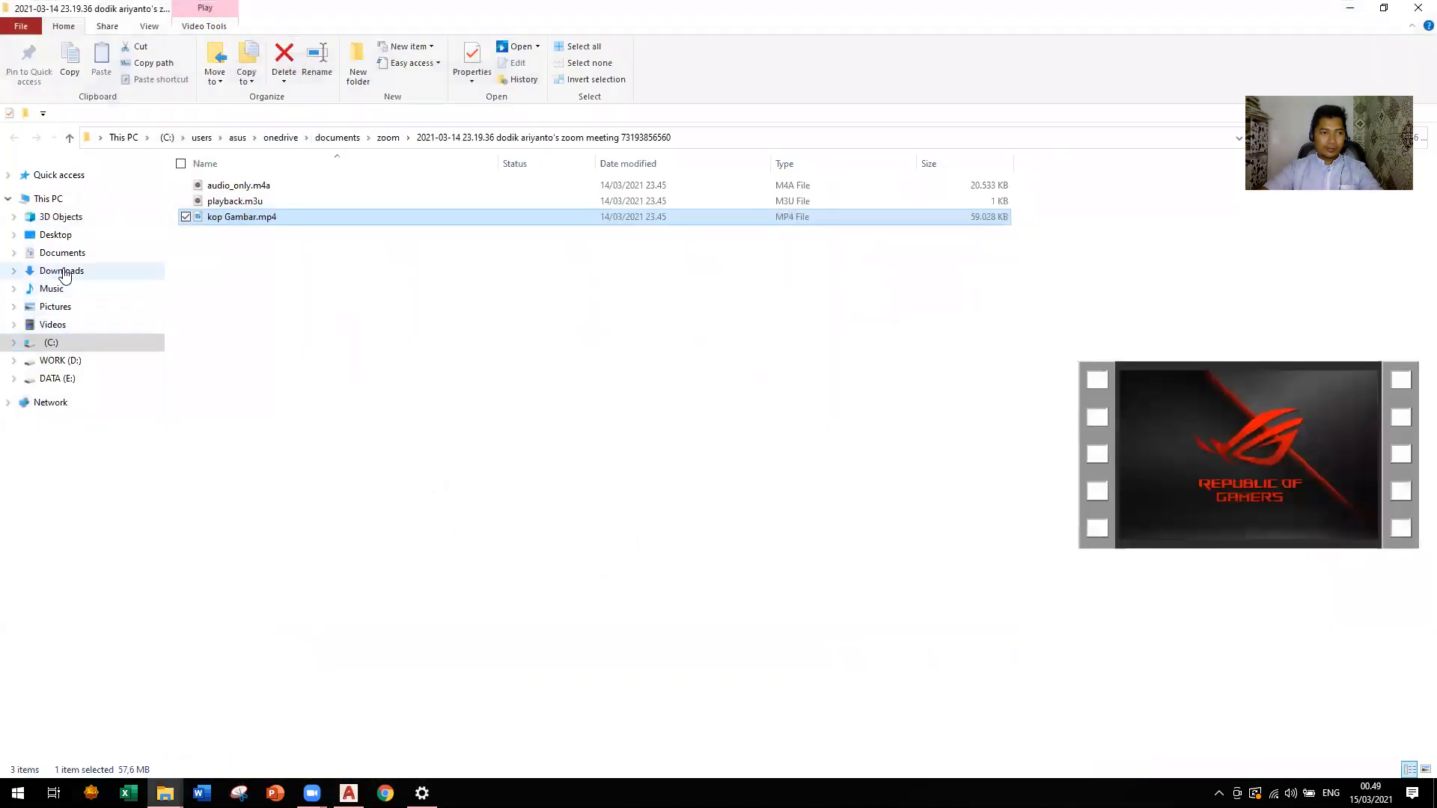
click(67, 238)
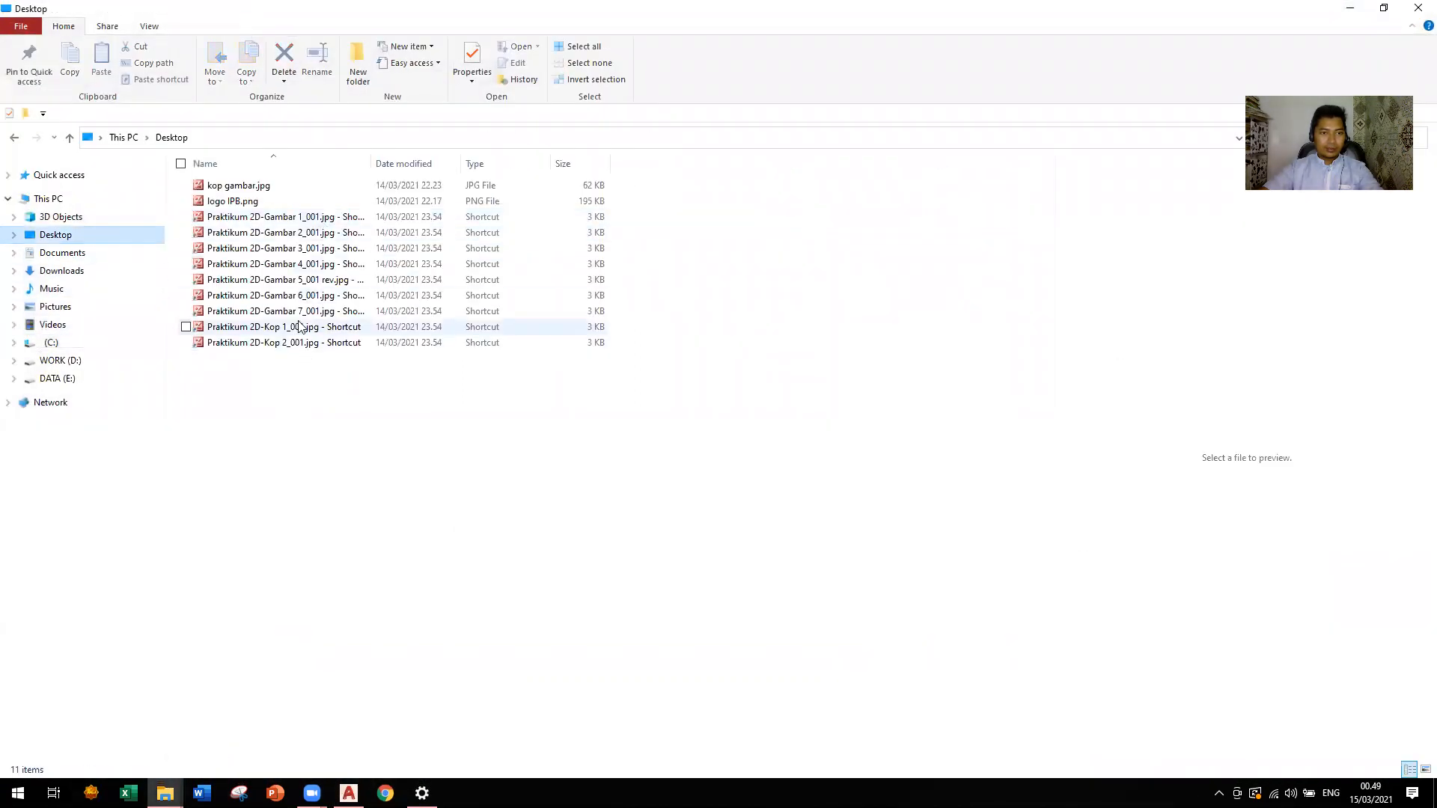
click(296, 327)
key(Down)
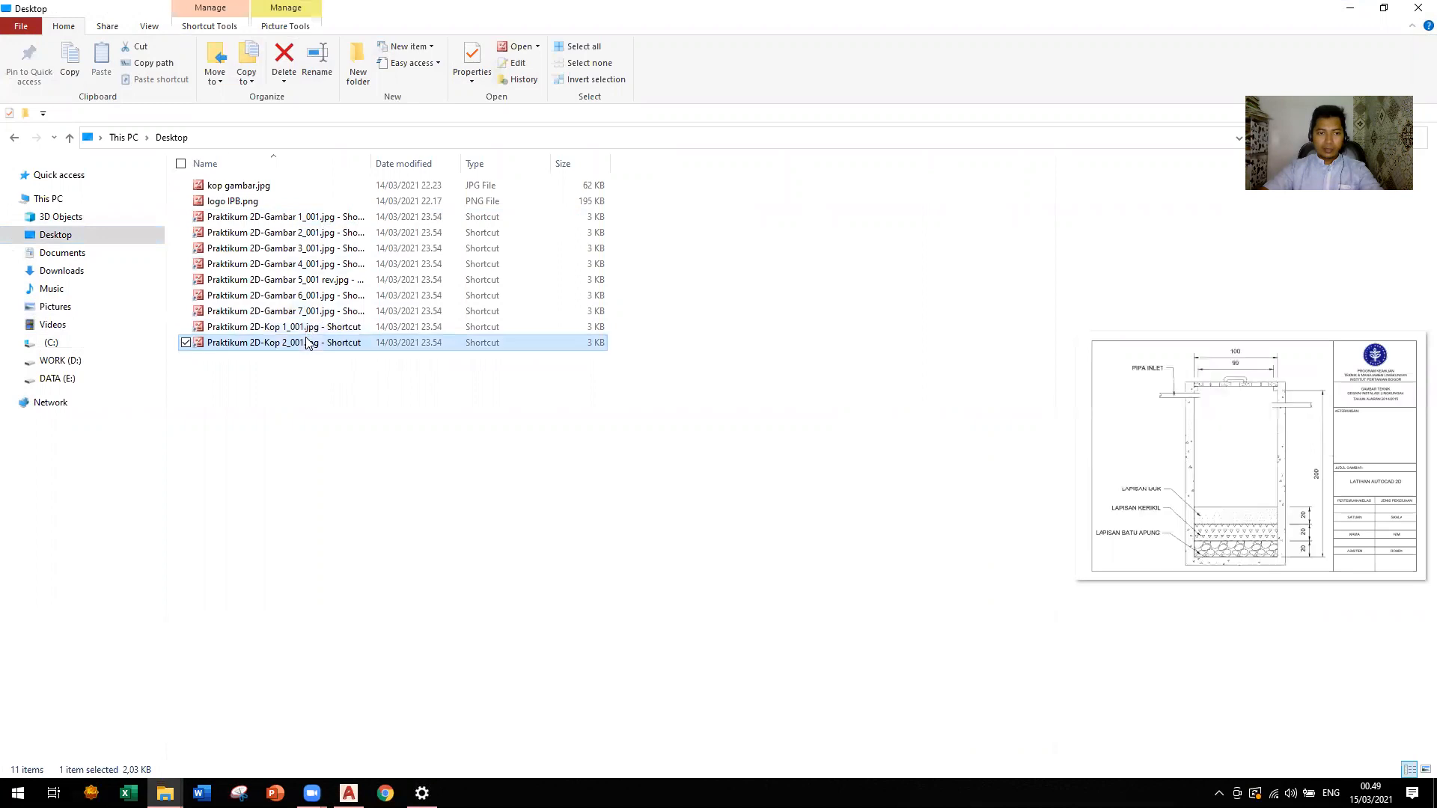
Go back to the Praktikum 2D-Kop 1 sheet, then return to the Desktop folder window
key(Up)
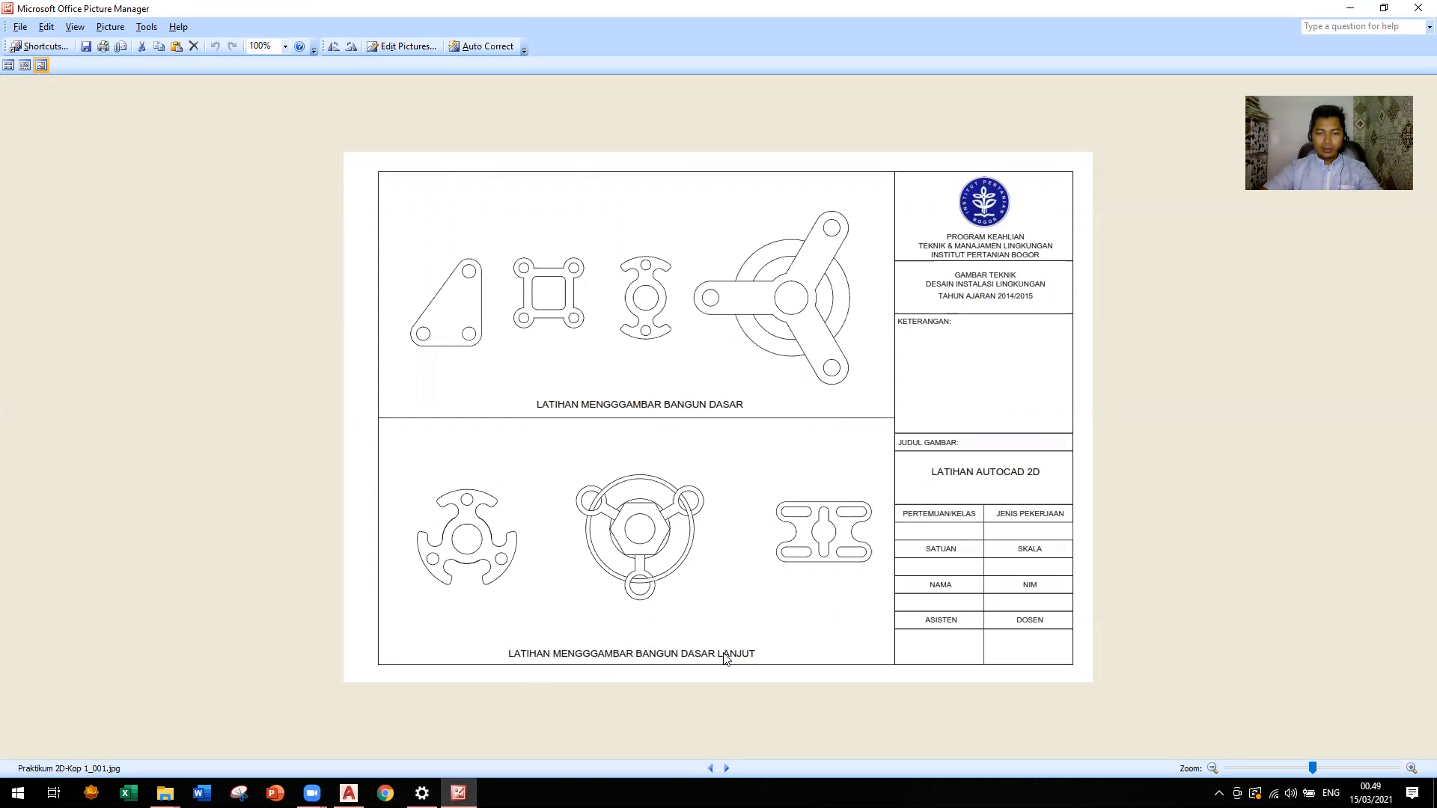
key(alt+Tab)
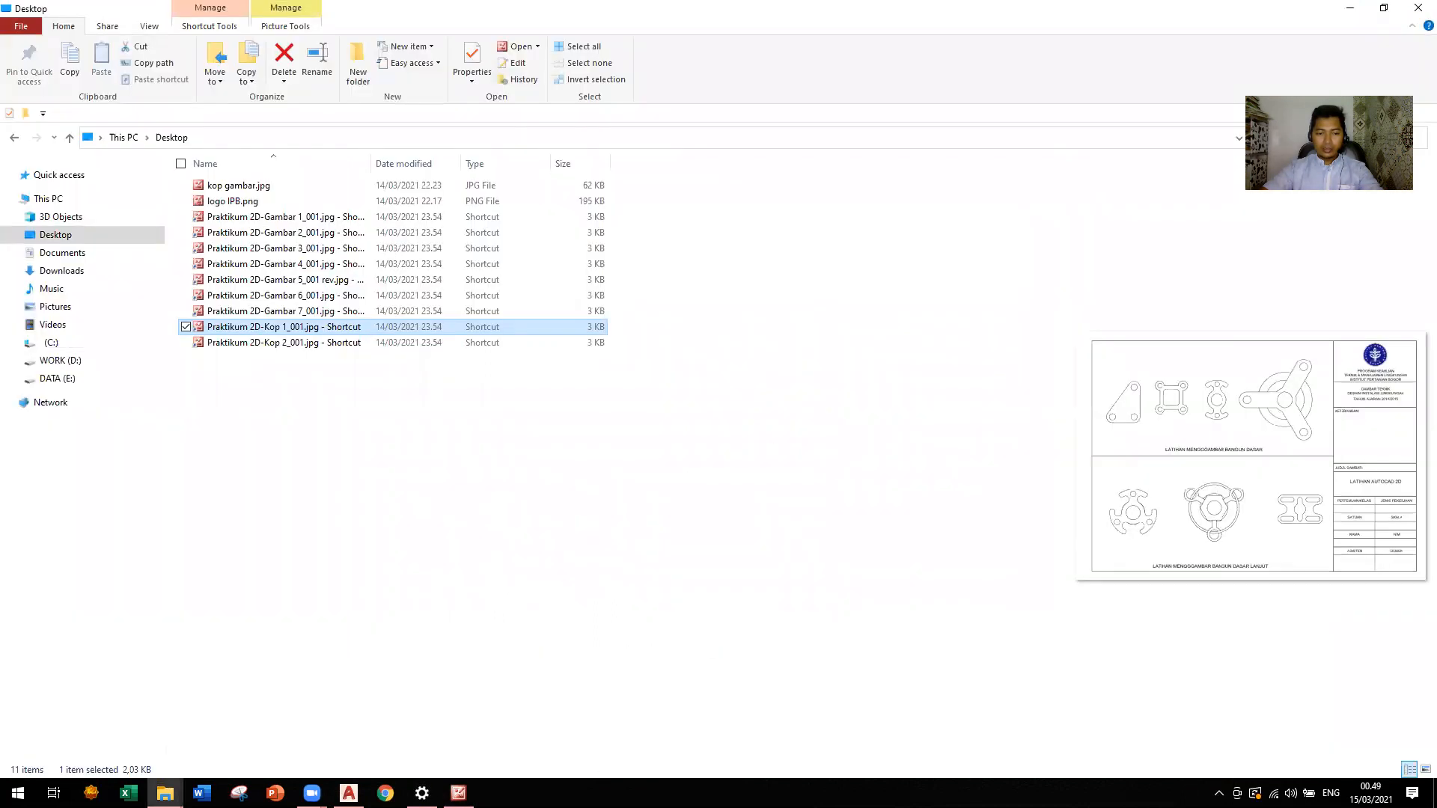
Back in AutoCAD, draw a multiline text box below the upper parts
click(348, 794)
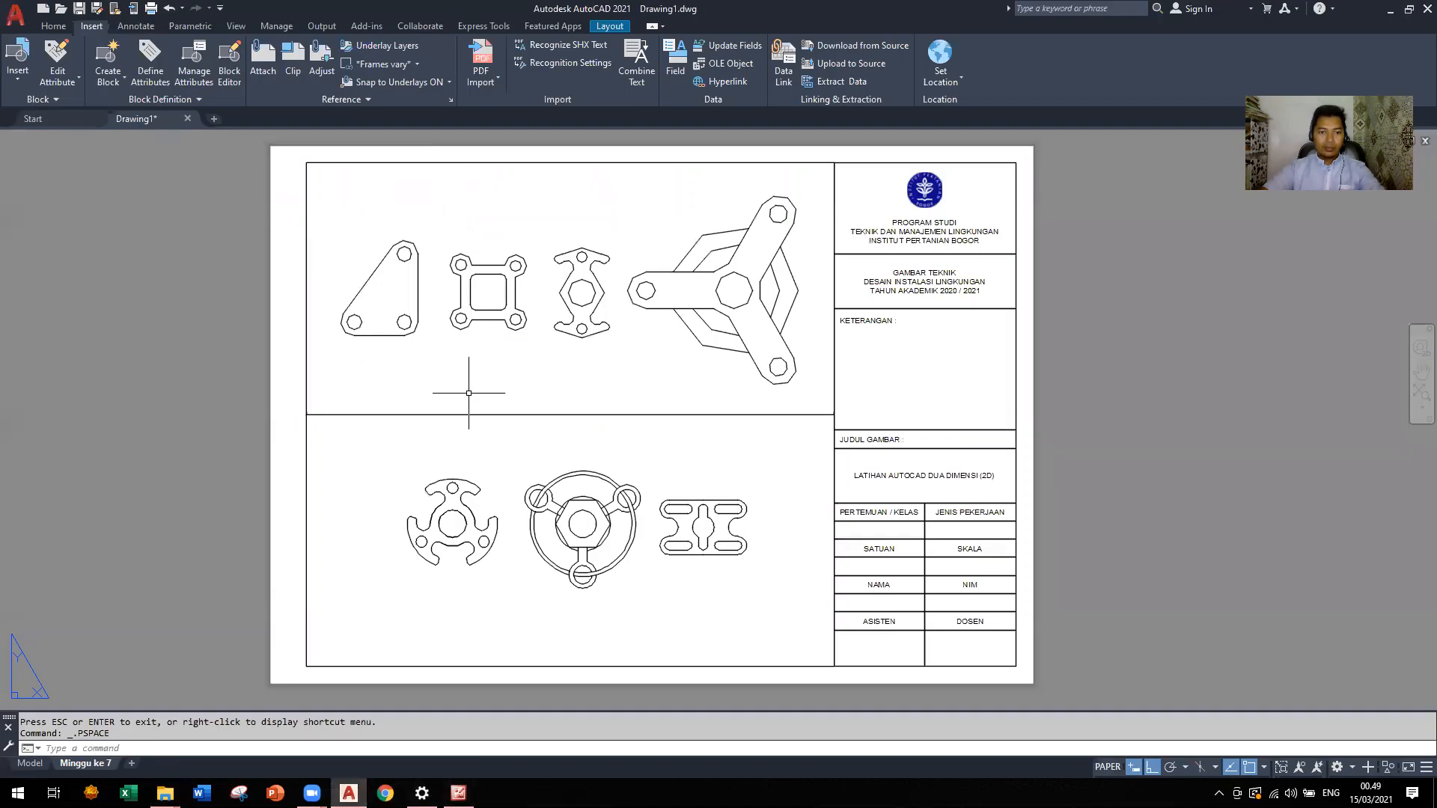
click(52, 25)
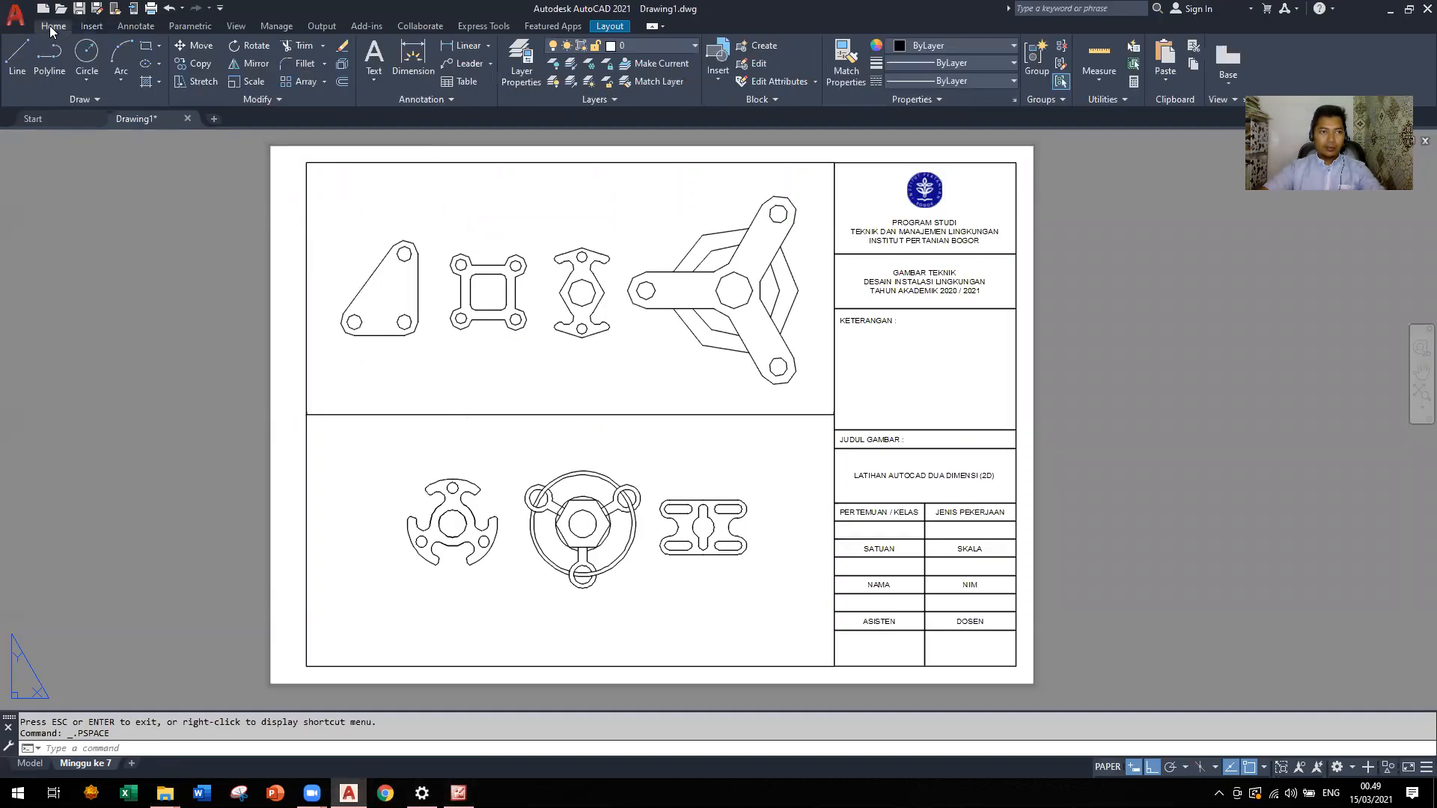
click(138, 26)
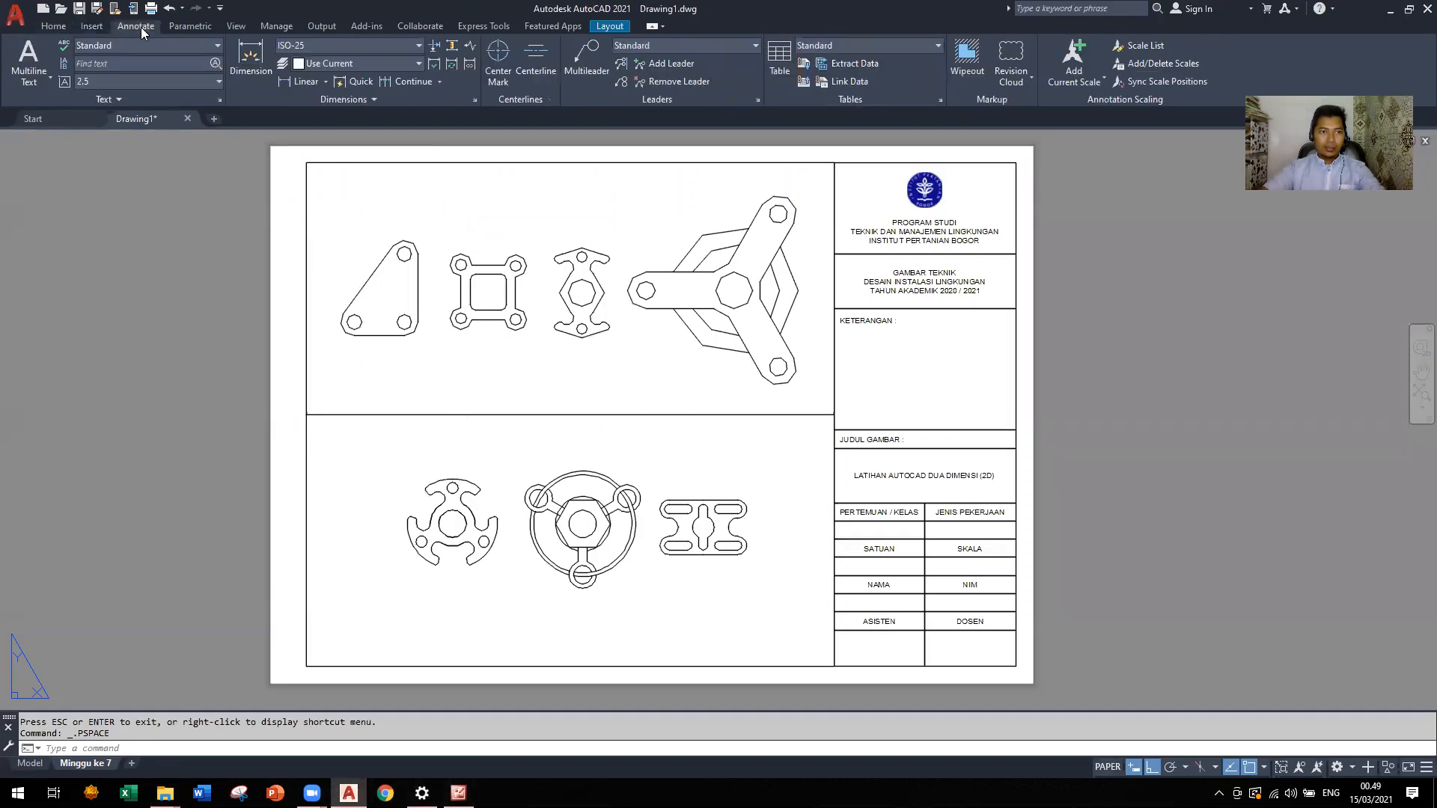
click(28, 60)
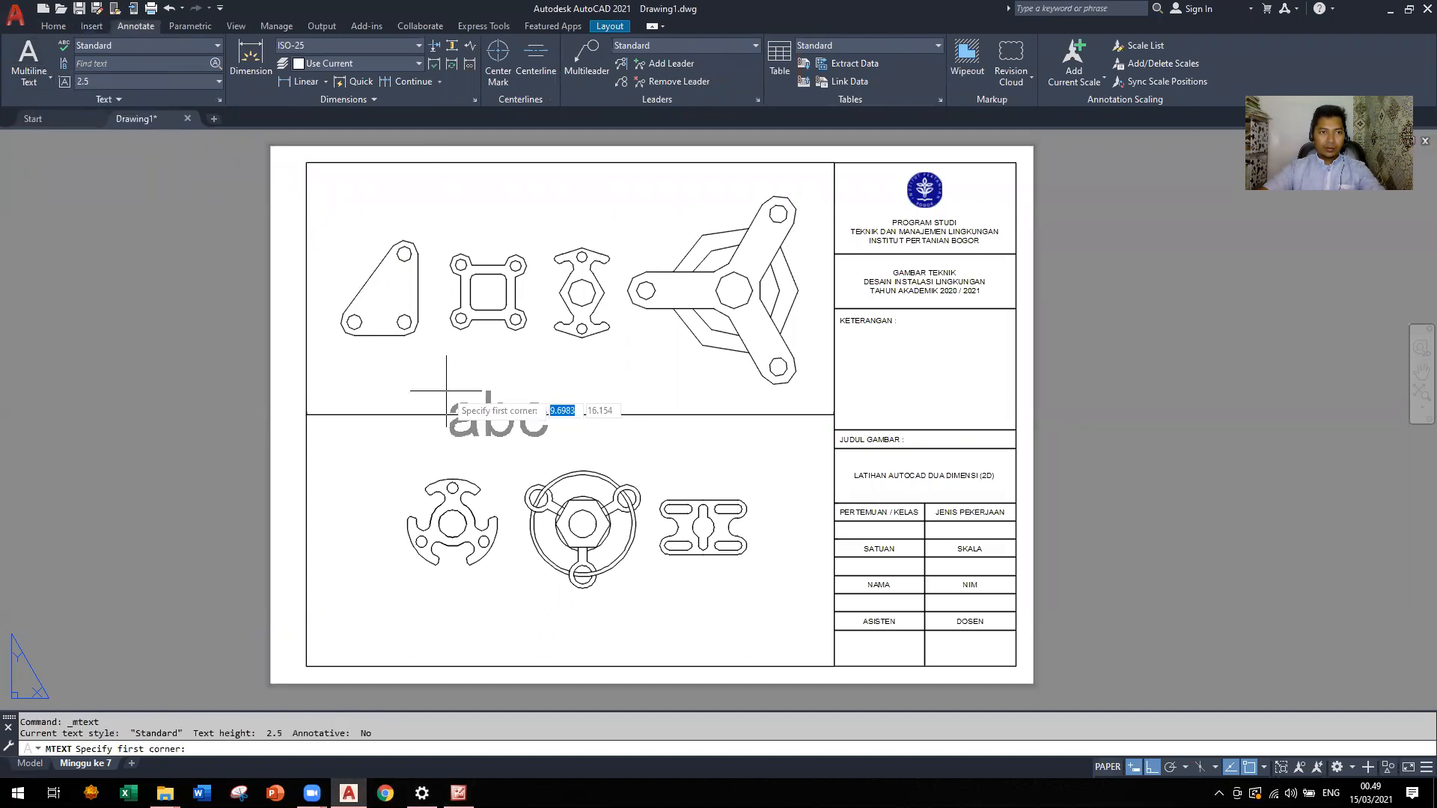
click(446, 391)
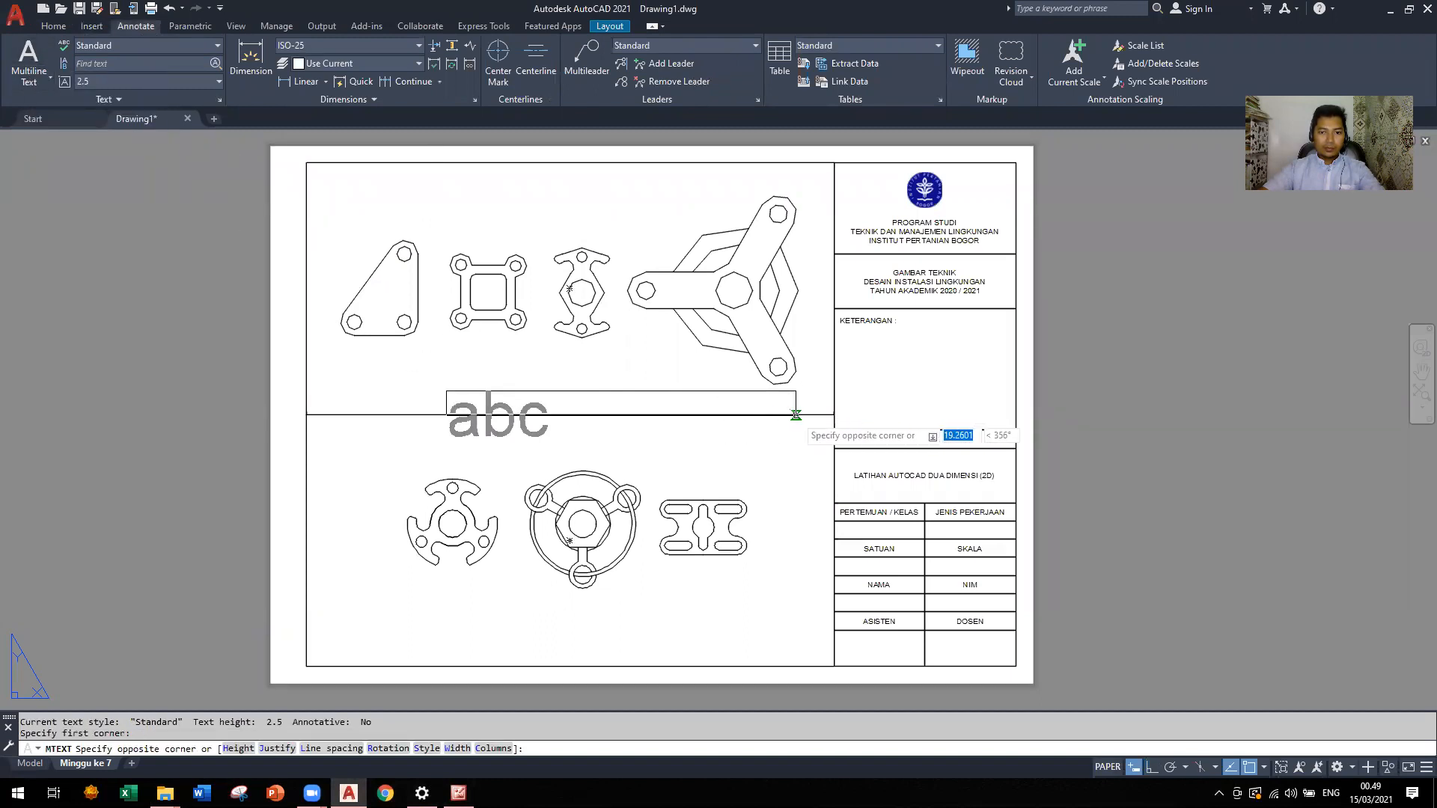
click(739, 419)
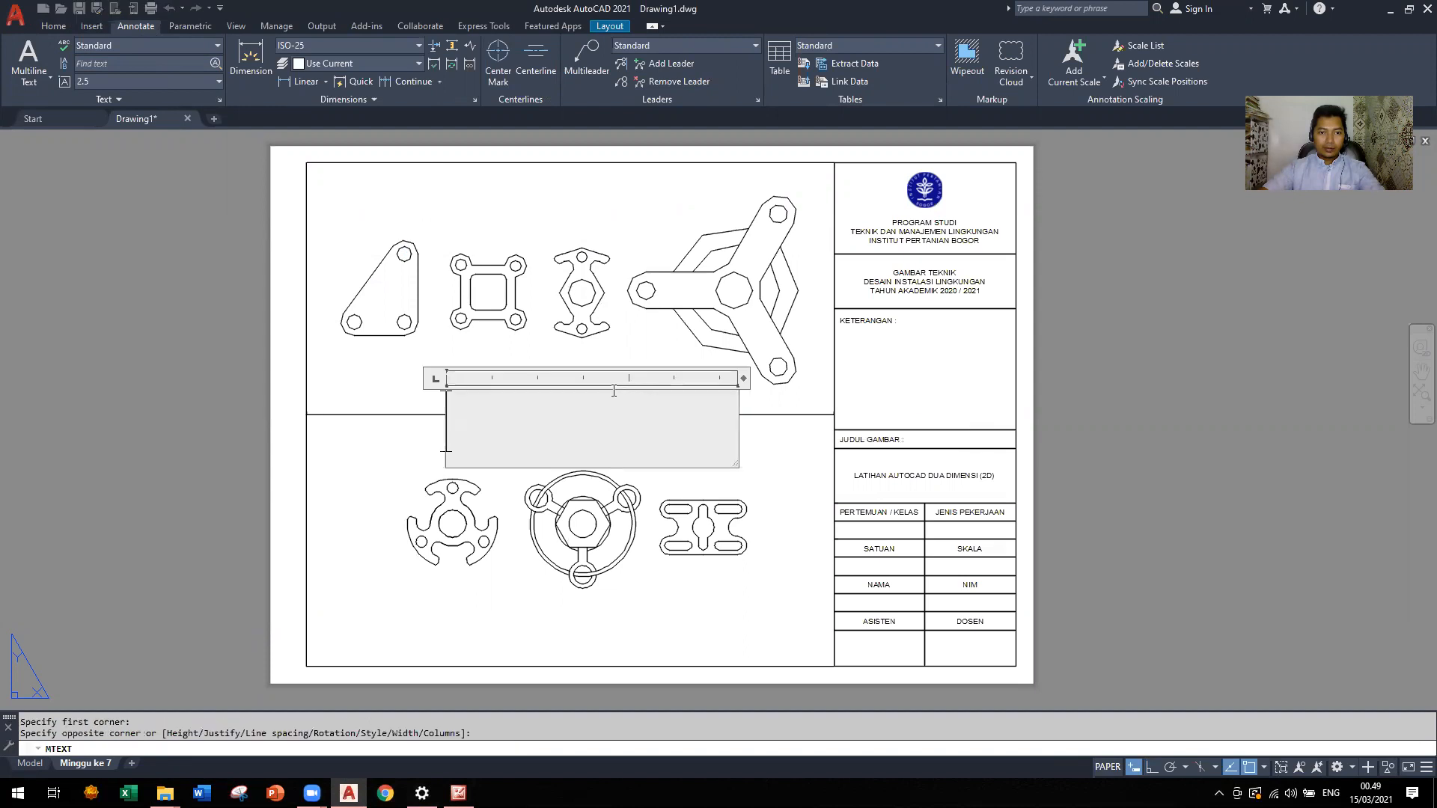
Type the caption LATIHAN / MENGGAMBAR / BANGUN / DASAR on four lines
text(latihan)
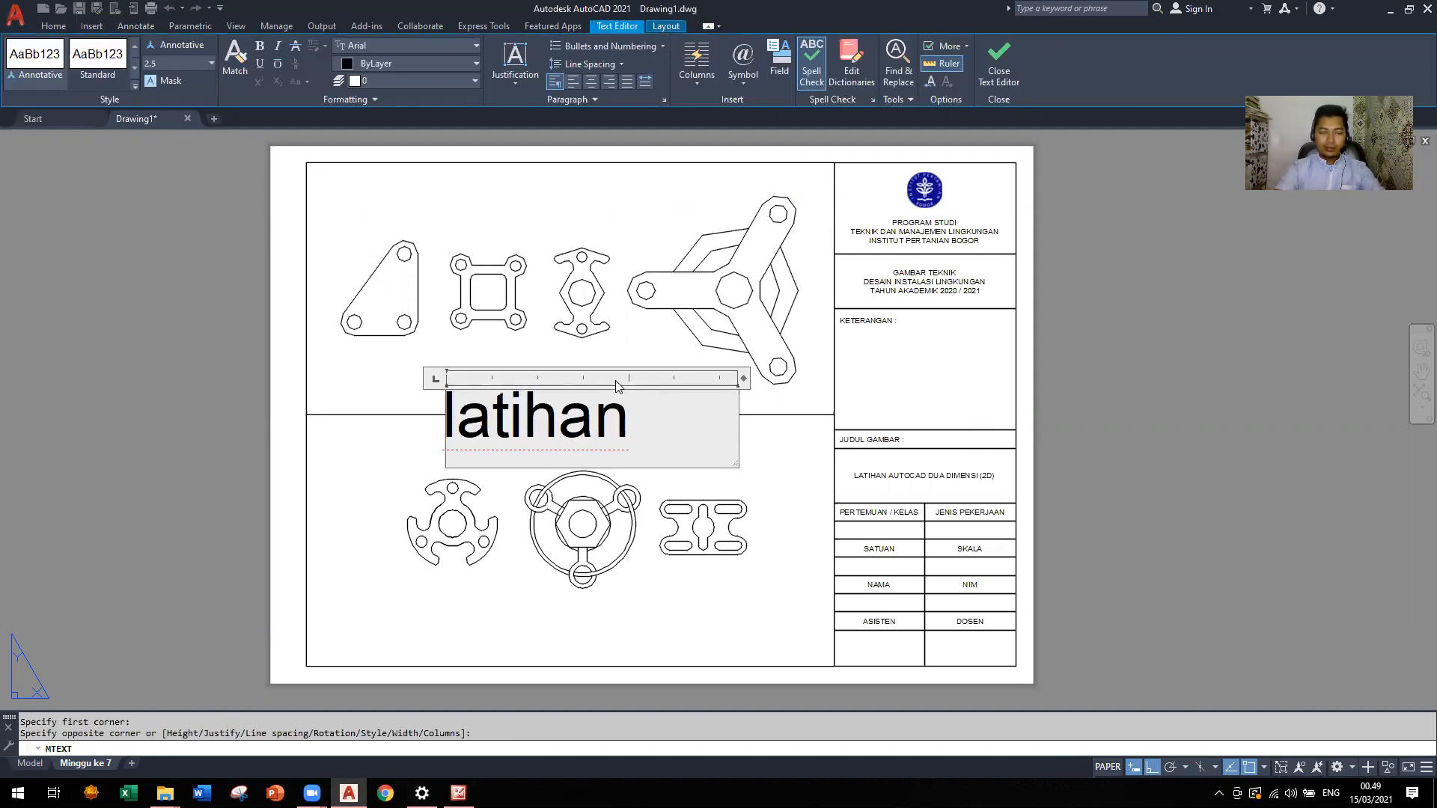
key(alt+Tab)
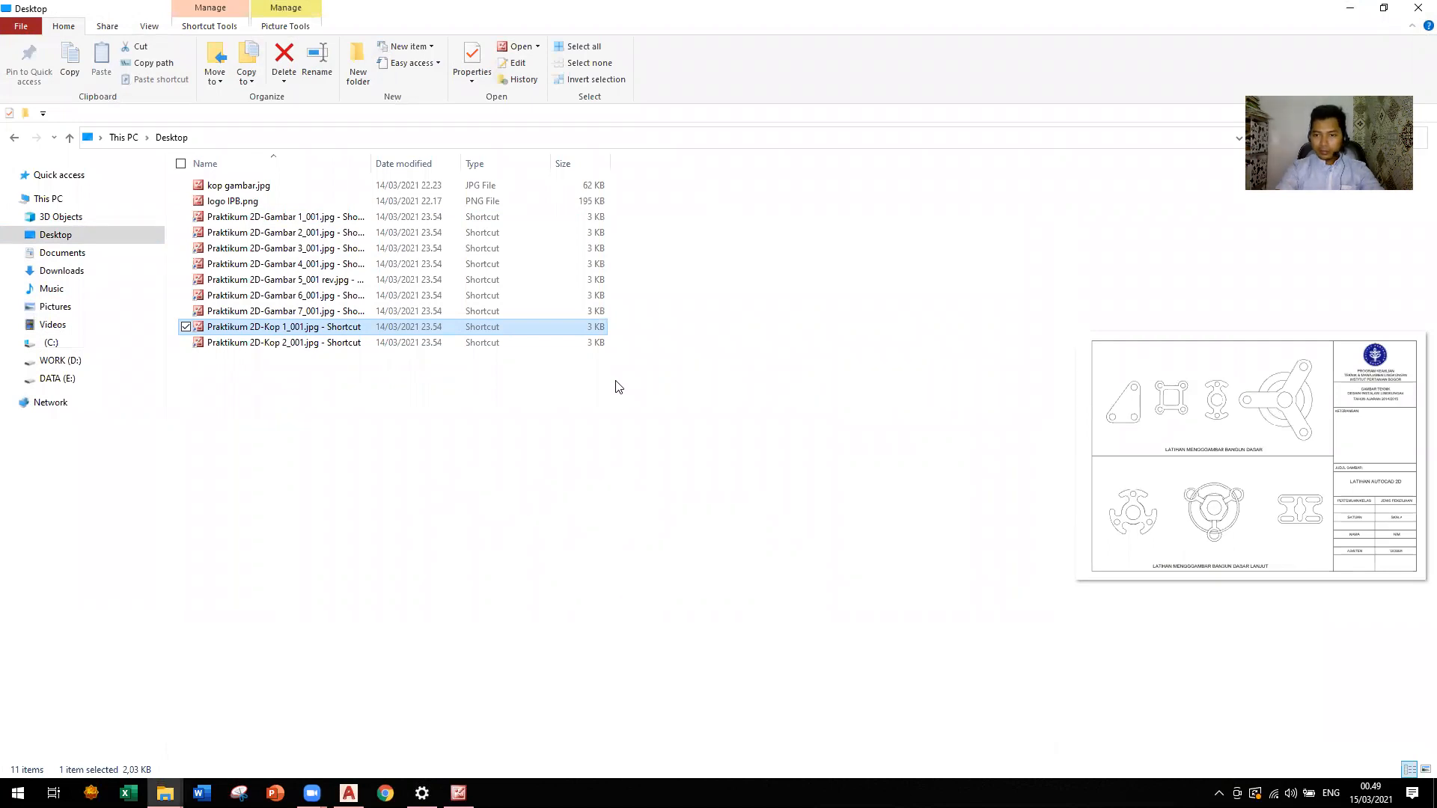
key(alt+Tab)
key(ctrl+a)
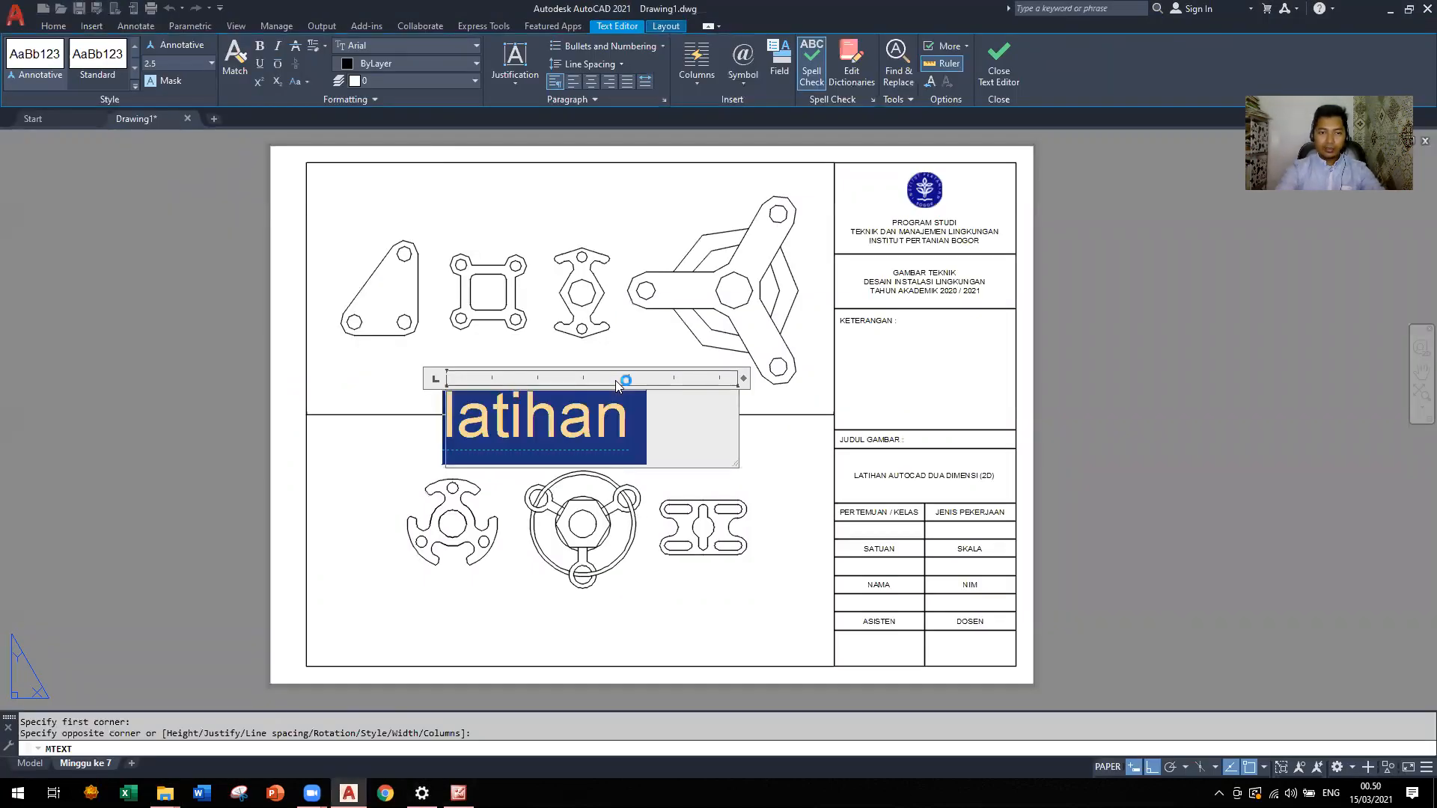
text(LATIHAN)
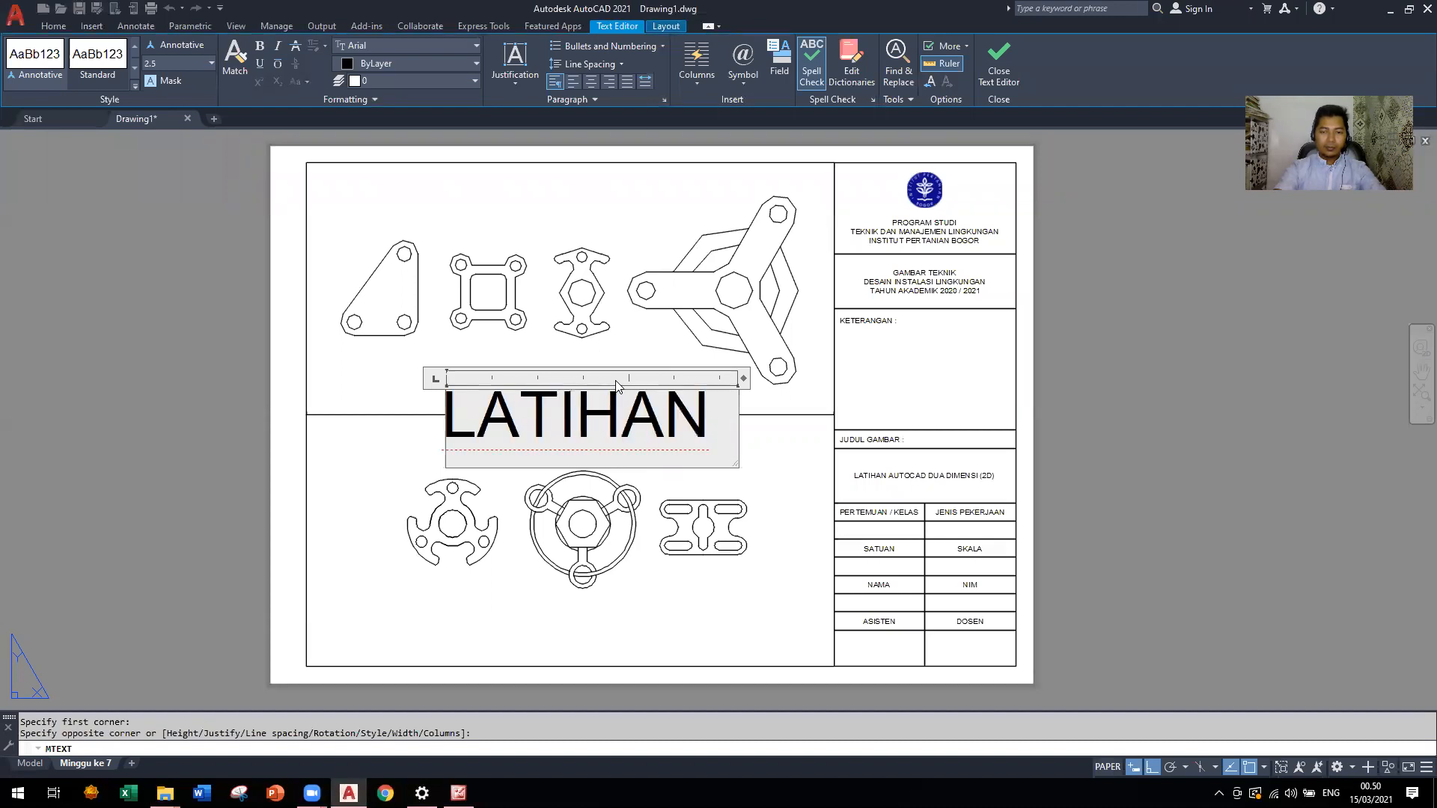
key(Return)
text(MENGGAMBAR)
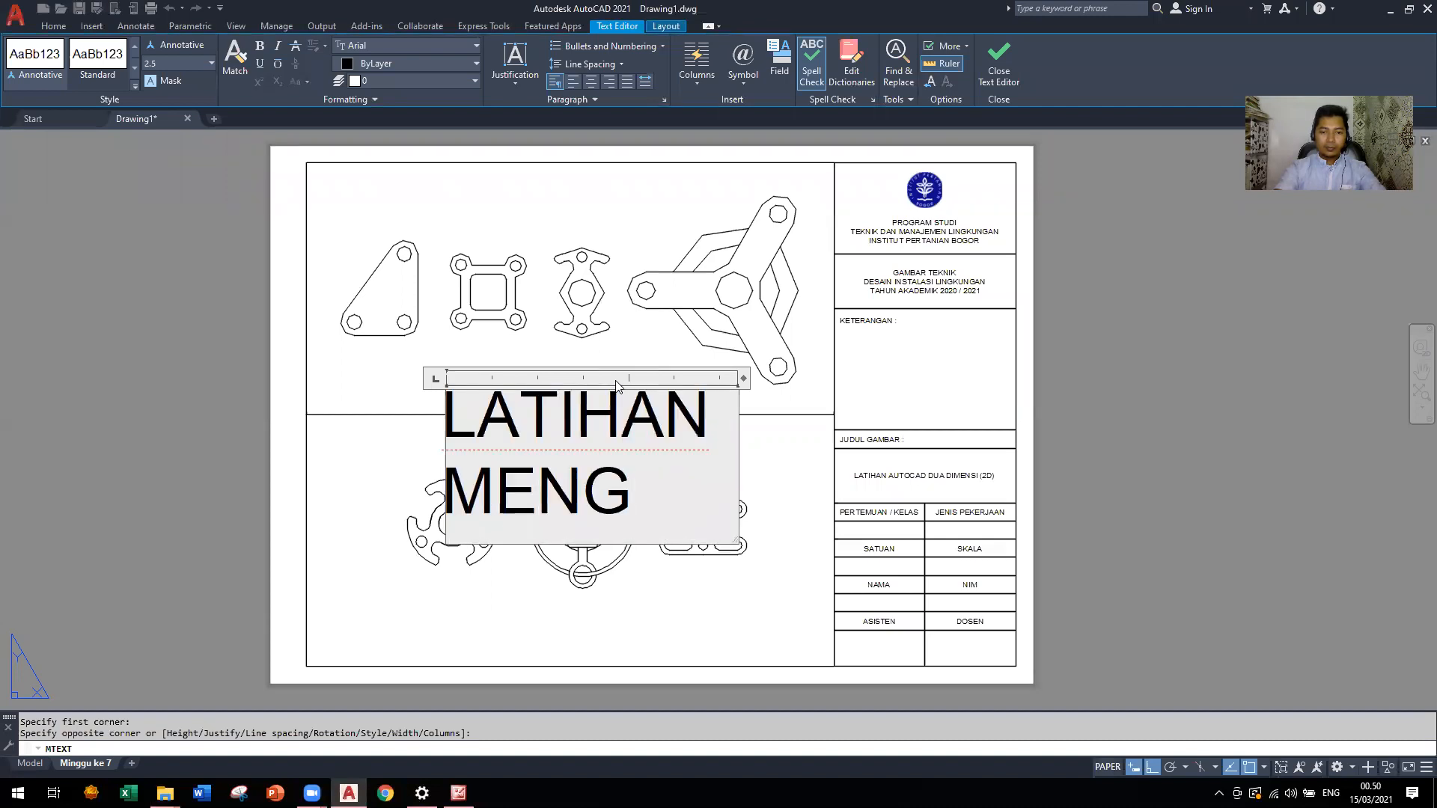
key(Return)
text(BANGUN)
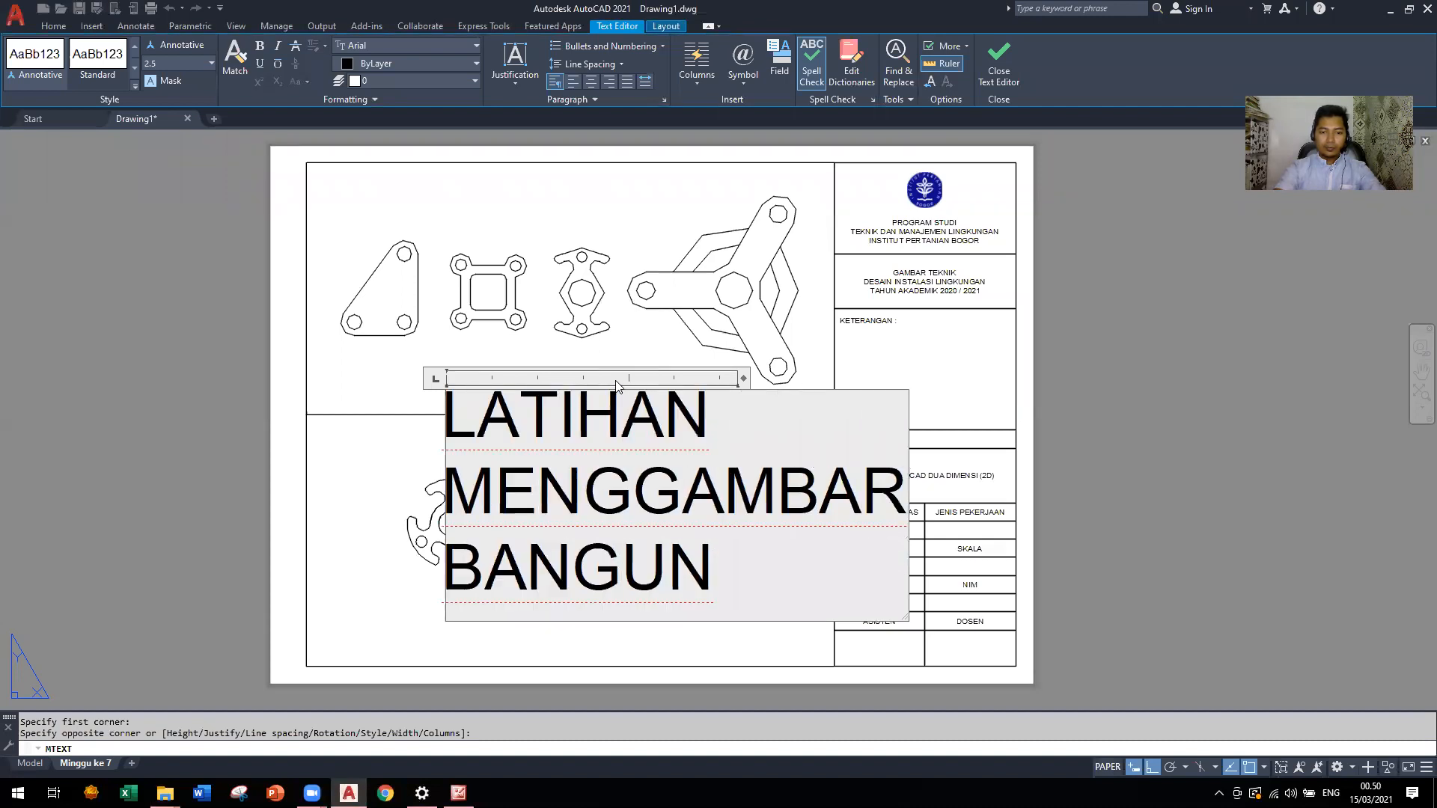
key(Return)
text(DASAR)
Make the caption annotative with 0.3 text height and centred alignment
key(ctrl+a)
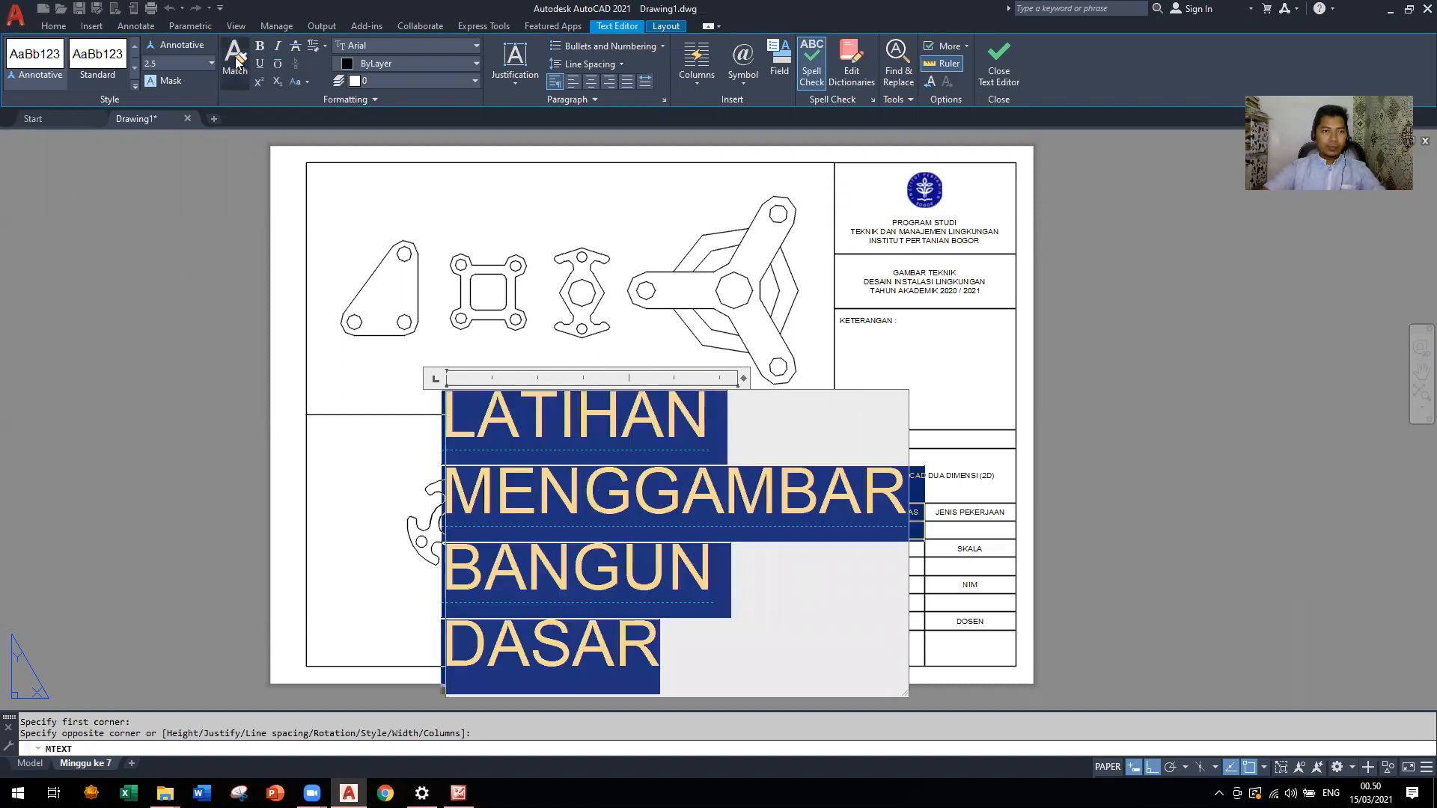
click(212, 63)
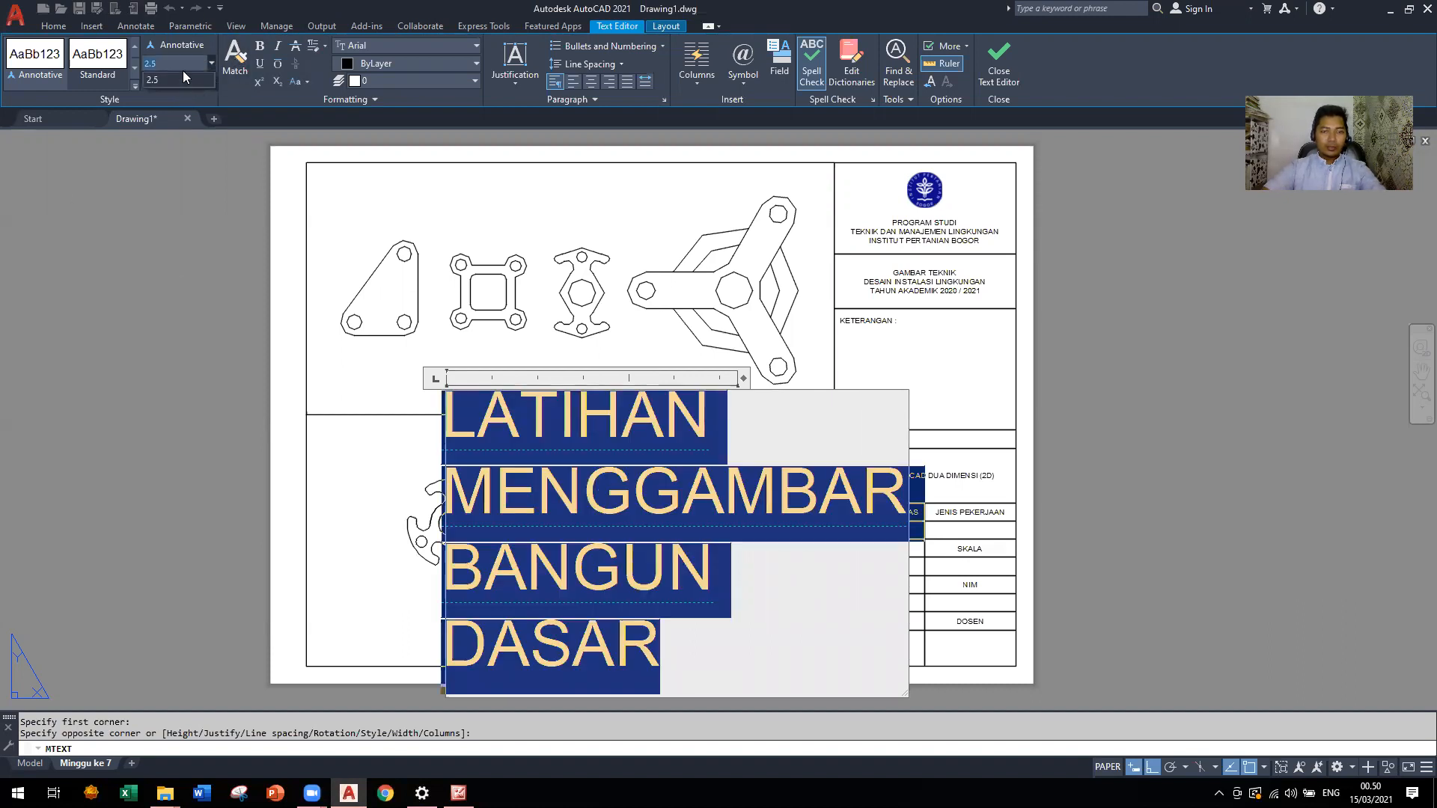
click(183, 76)
click(615, 419)
key(ctrl+a)
click(42, 54)
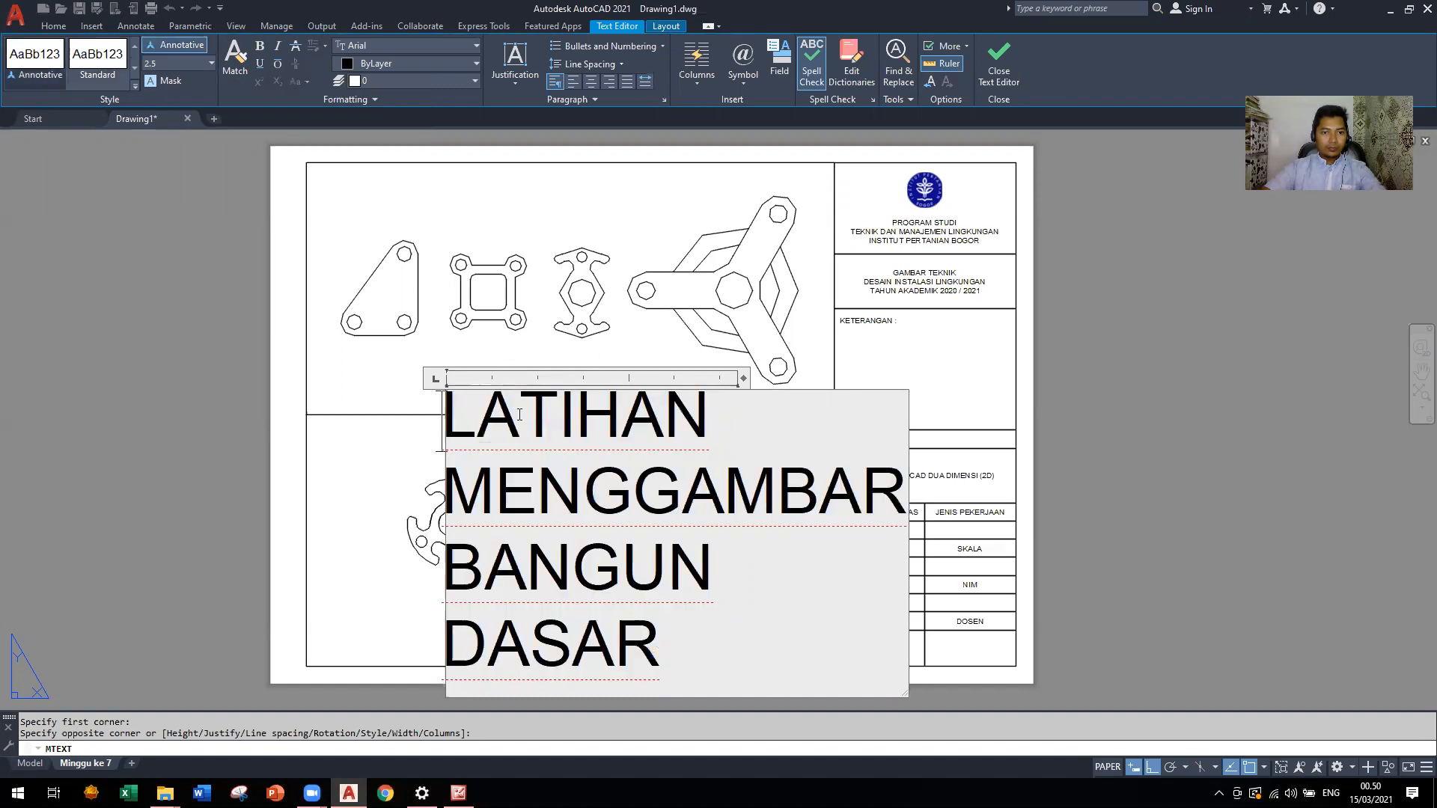
key(ctrl+a)
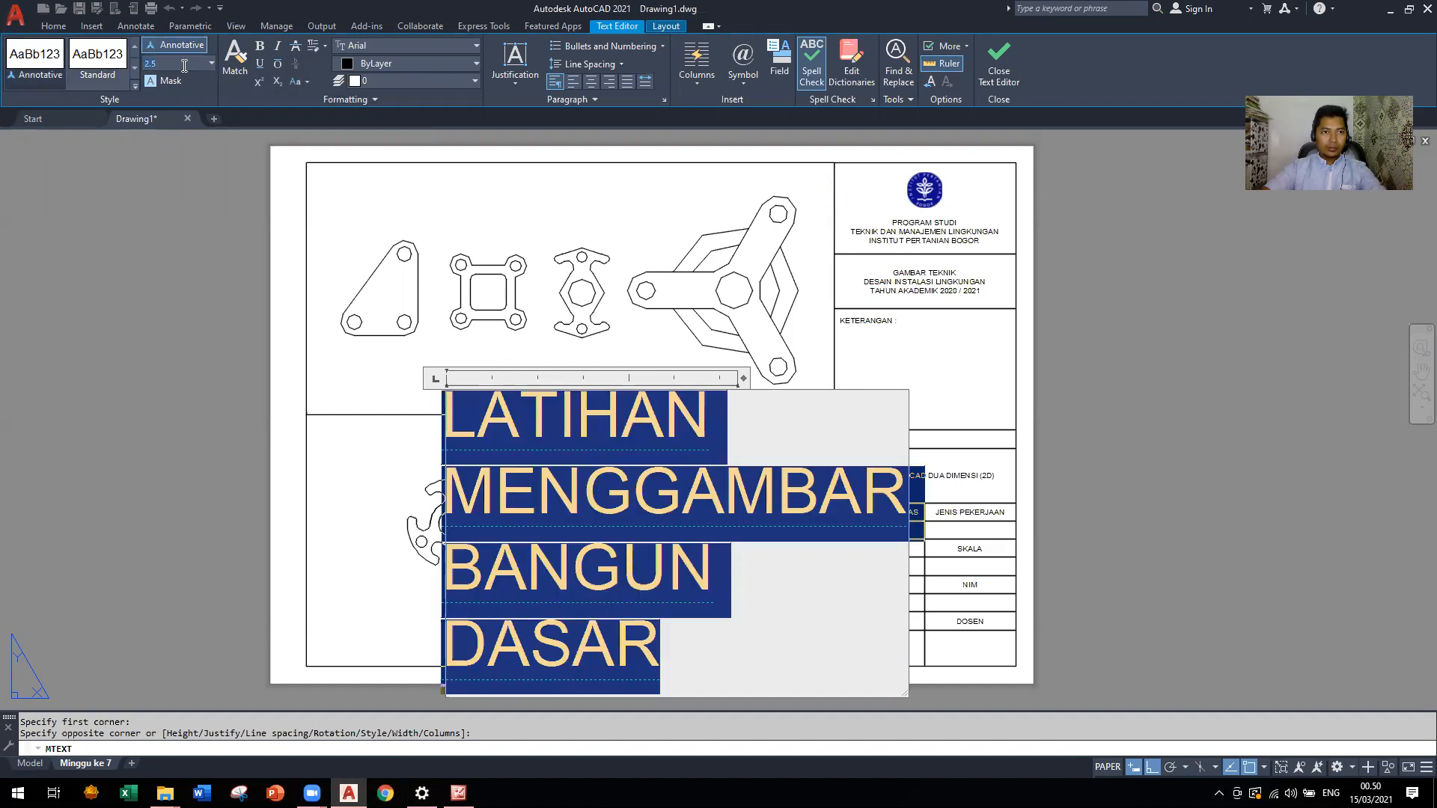
click(184, 65)
text(0.3)
key(Return)
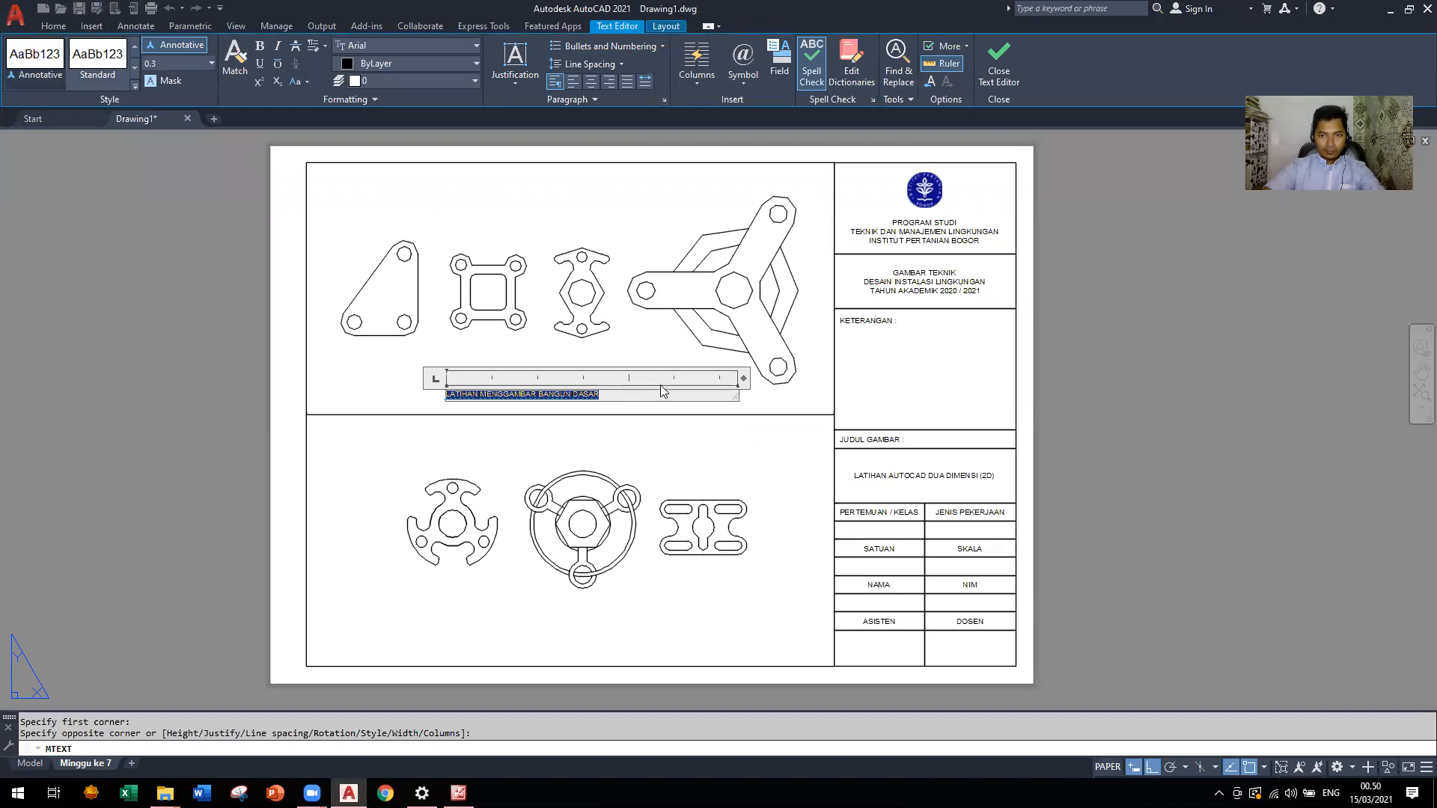
click(590, 80)
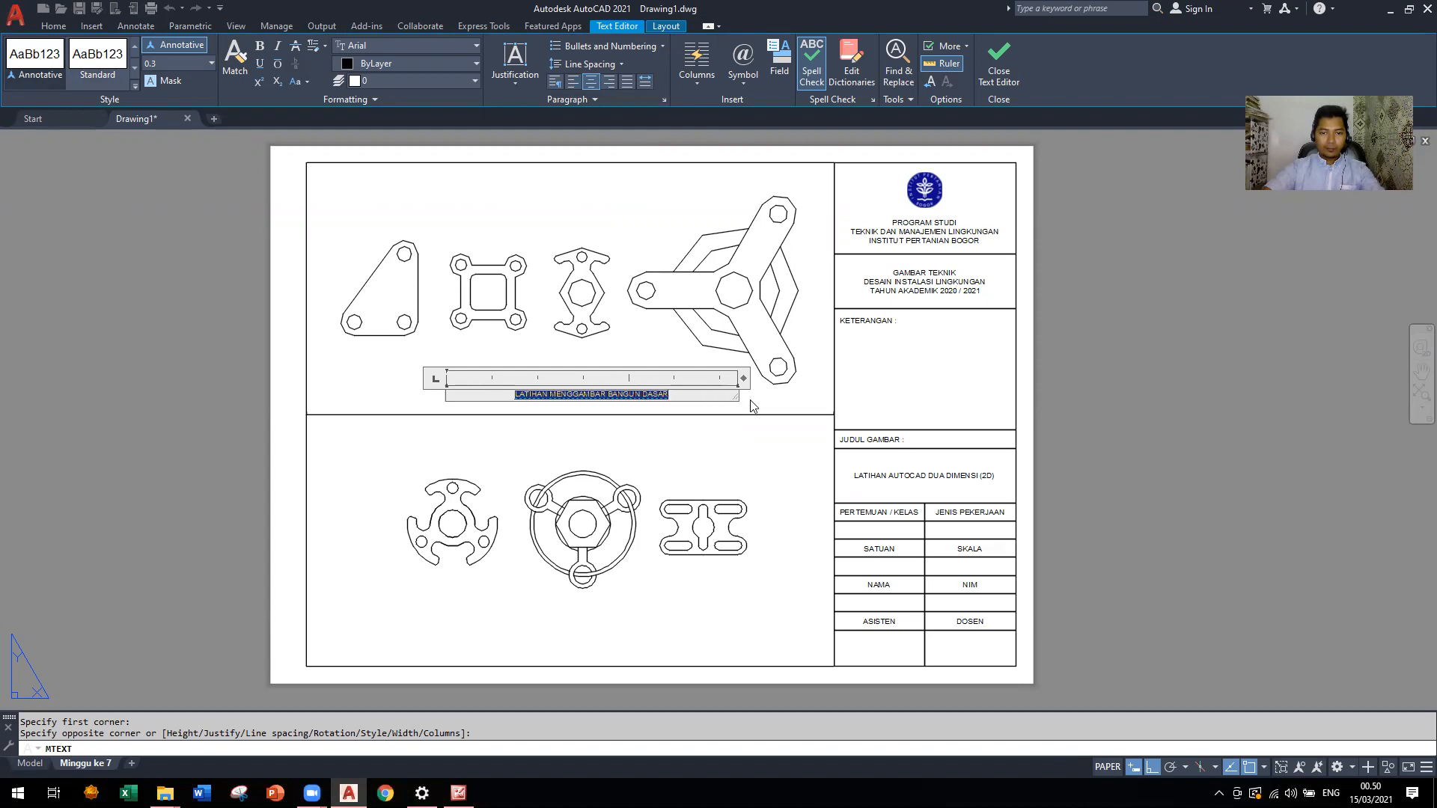
click(752, 406)
Copy the finished upper caption and paste a duplicate
click(591, 394)
key(ctrl+c)
key(ctrl+v)
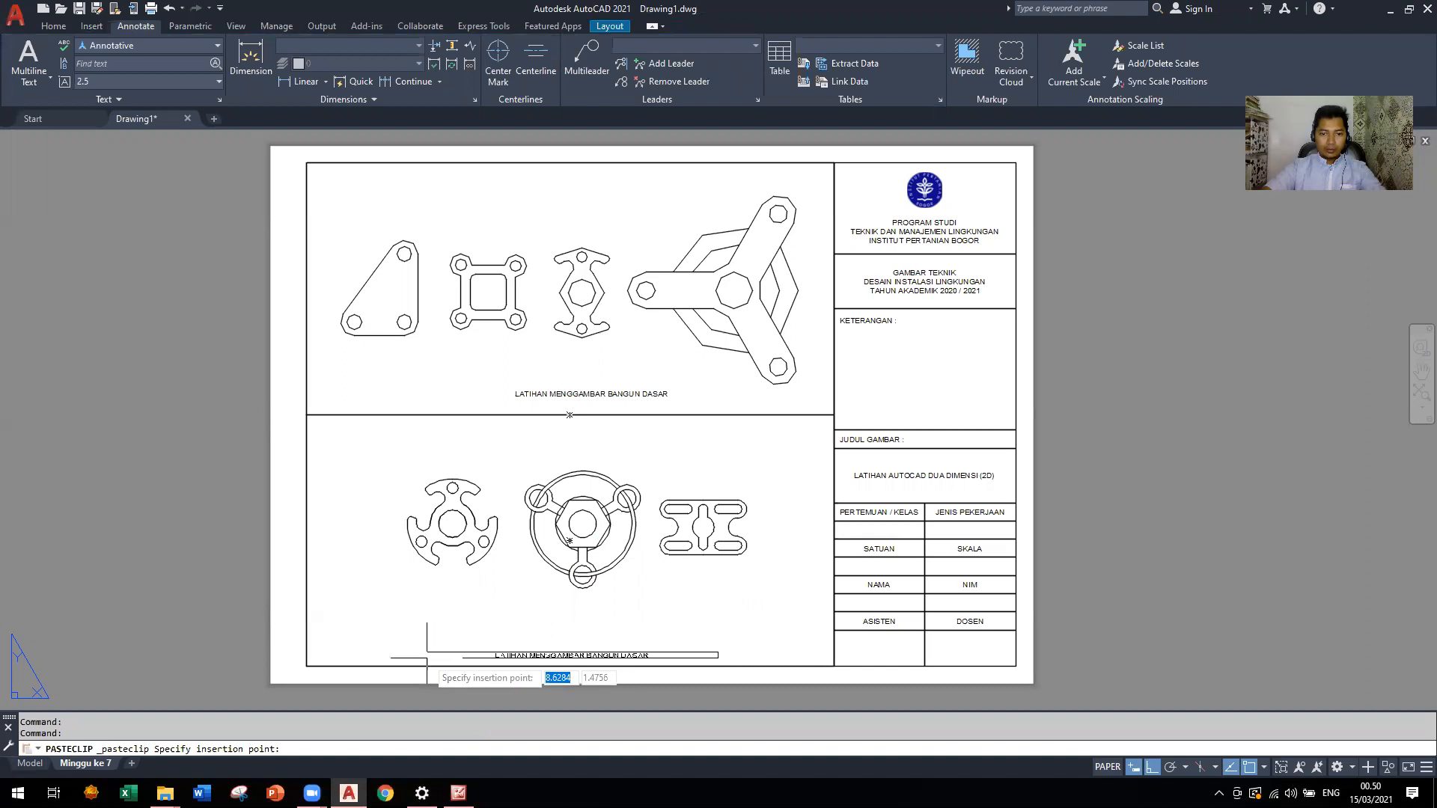
Place the caption copy under the lower parts and extend it with 'LANJUT'
click(641, 657)
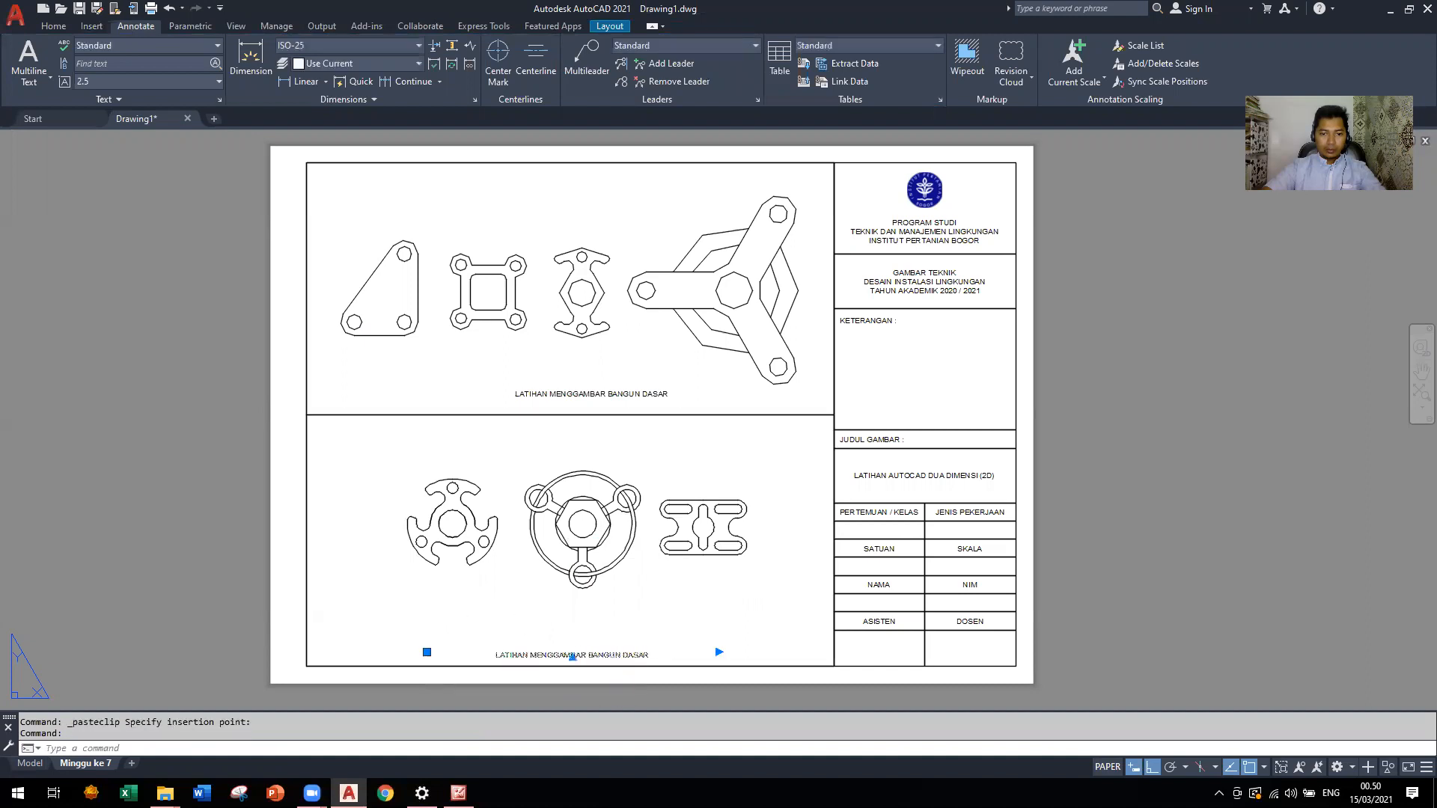
double_click(653, 655)
text(LANJUT)
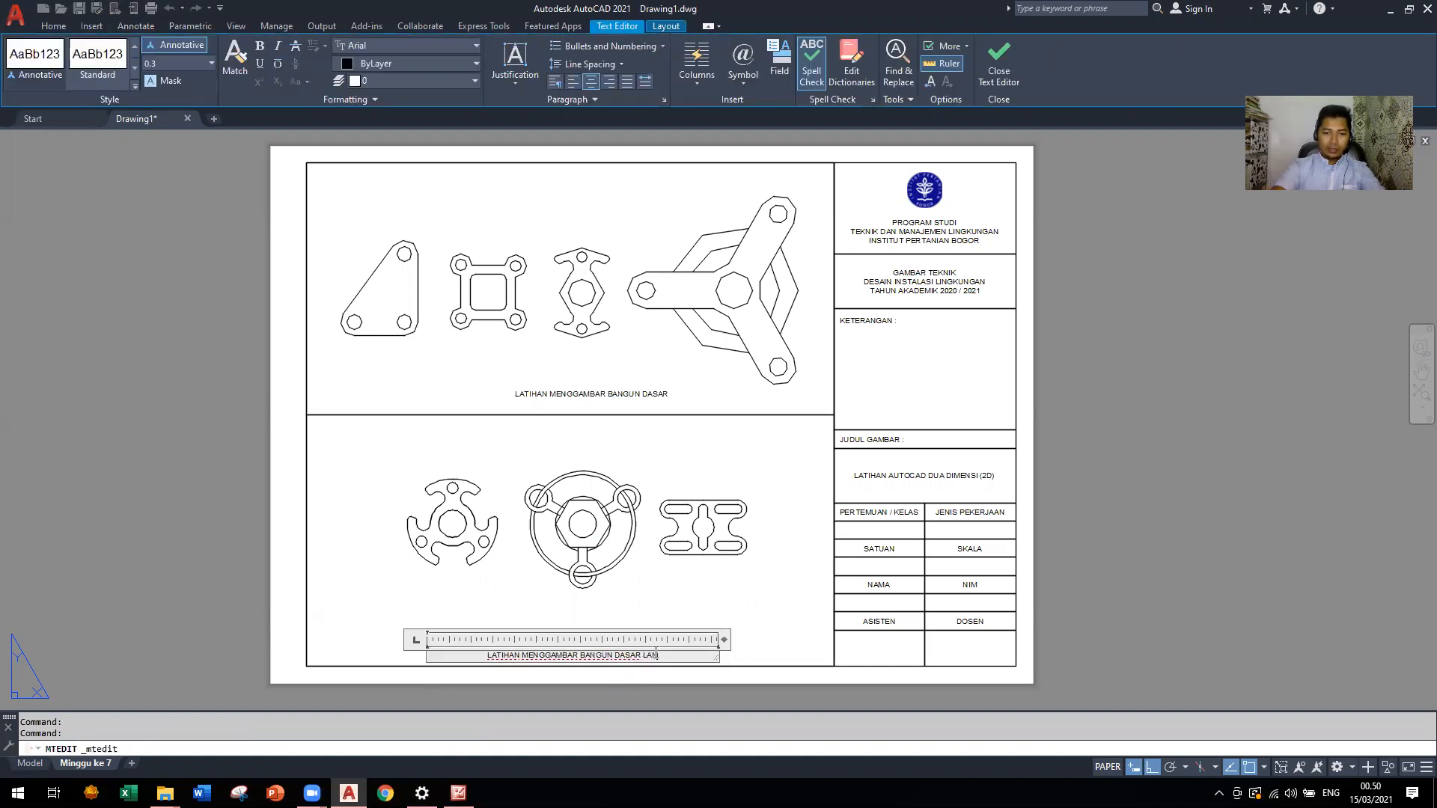
click(1192, 450)
click(53, 26)
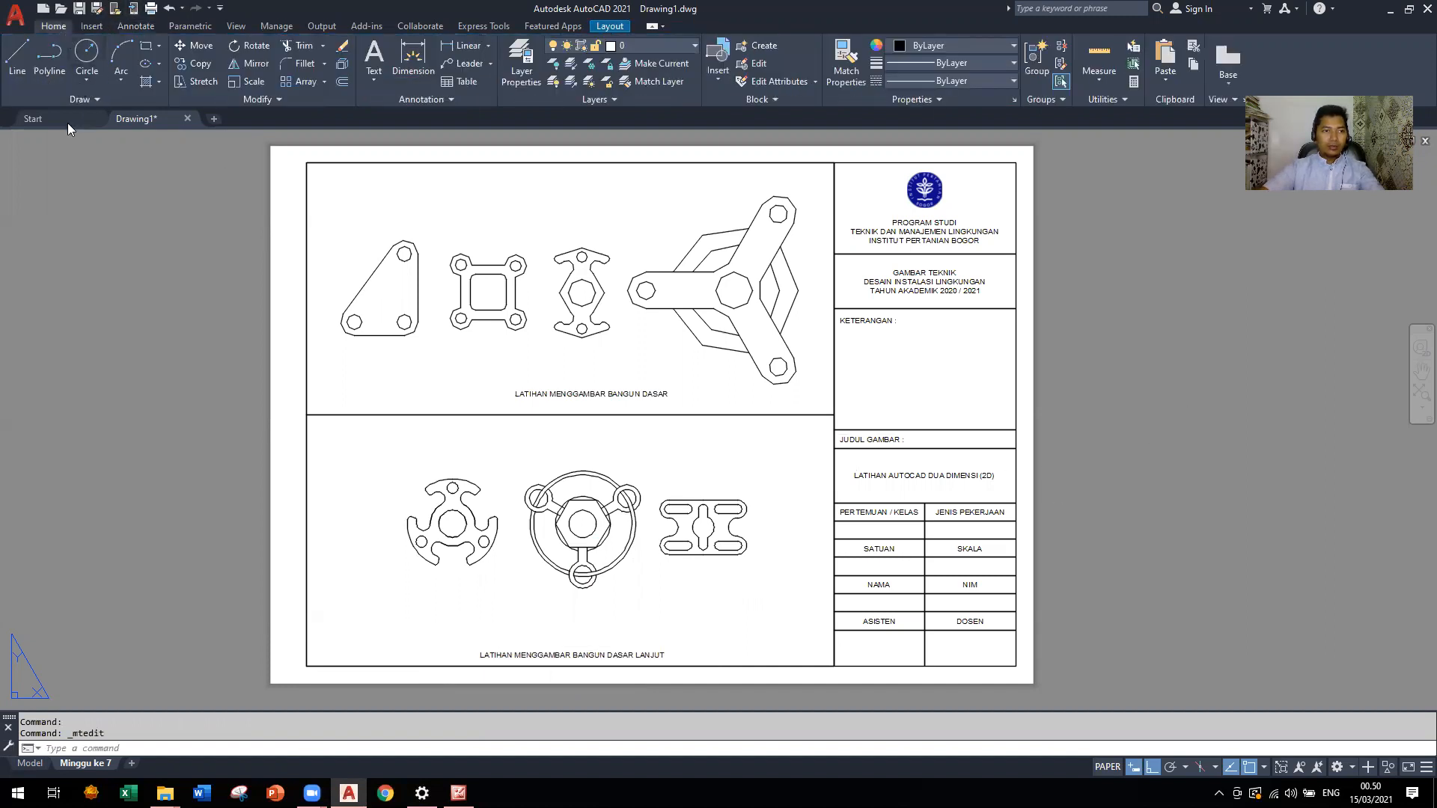
click(23, 13)
Save the drawing as 'GAMTEK 2AP1 MG7 NIM' followed by the student's name
click(45, 202)
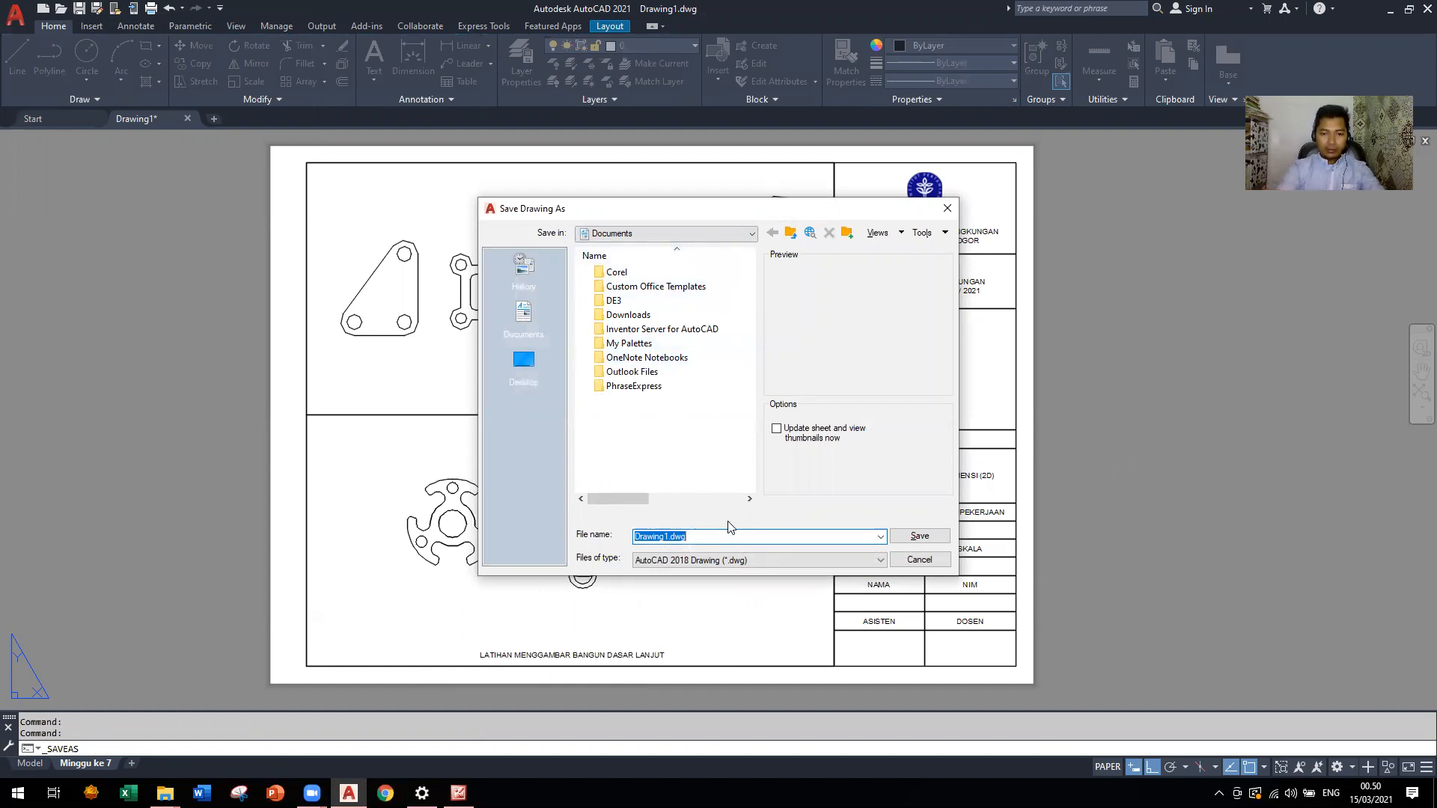
text(g)
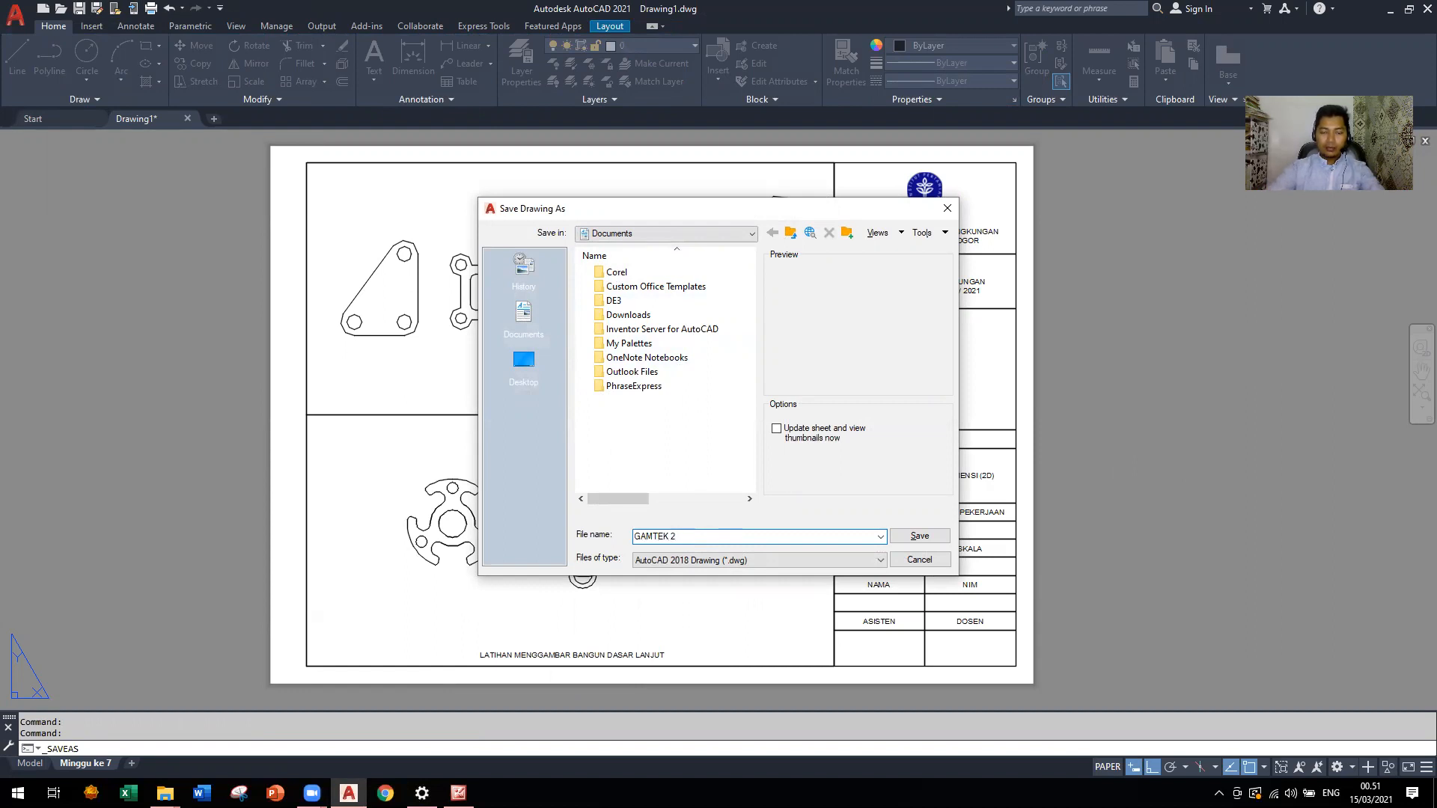
text(P1 MG)
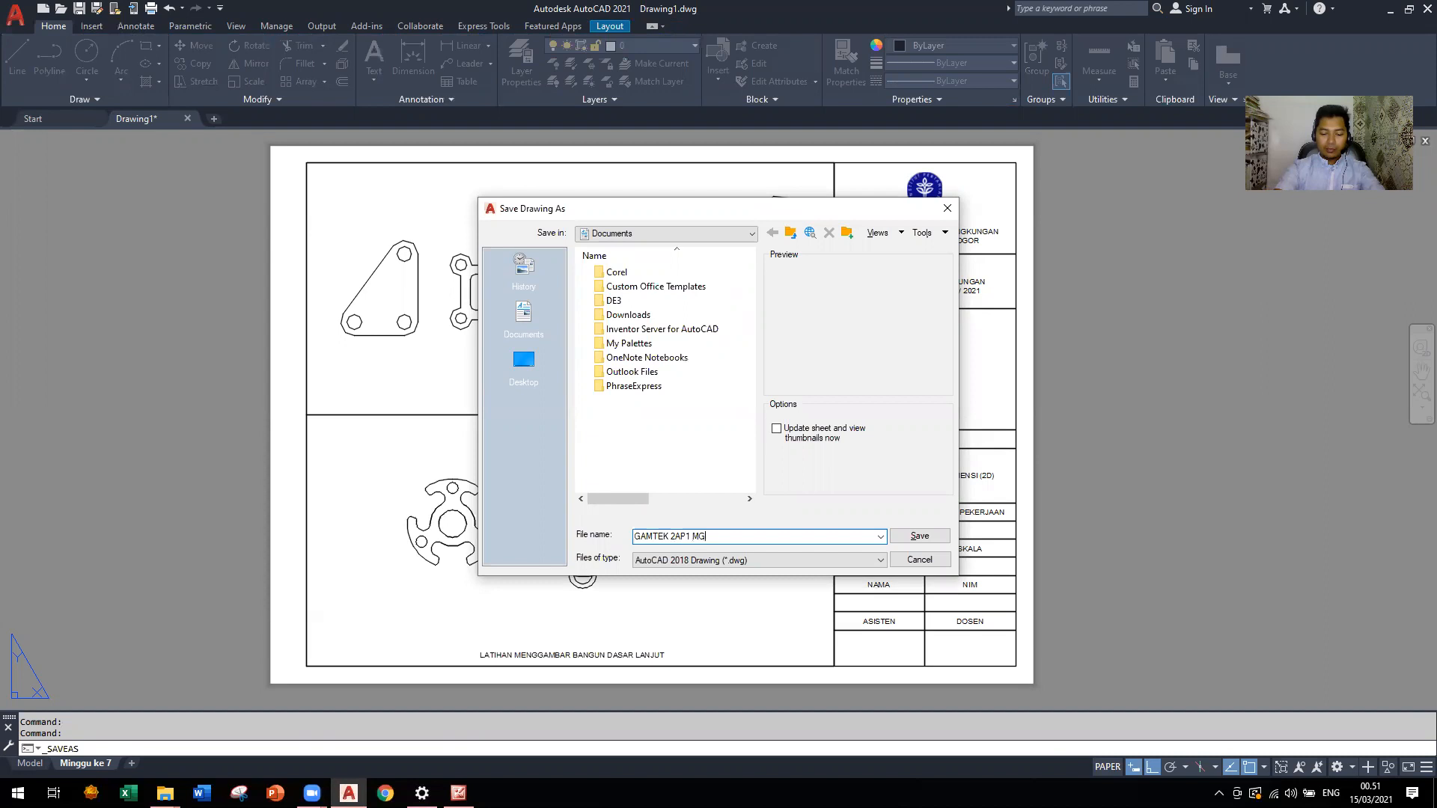
text(7 NIM DOD)
text(IK ARIYANTO)
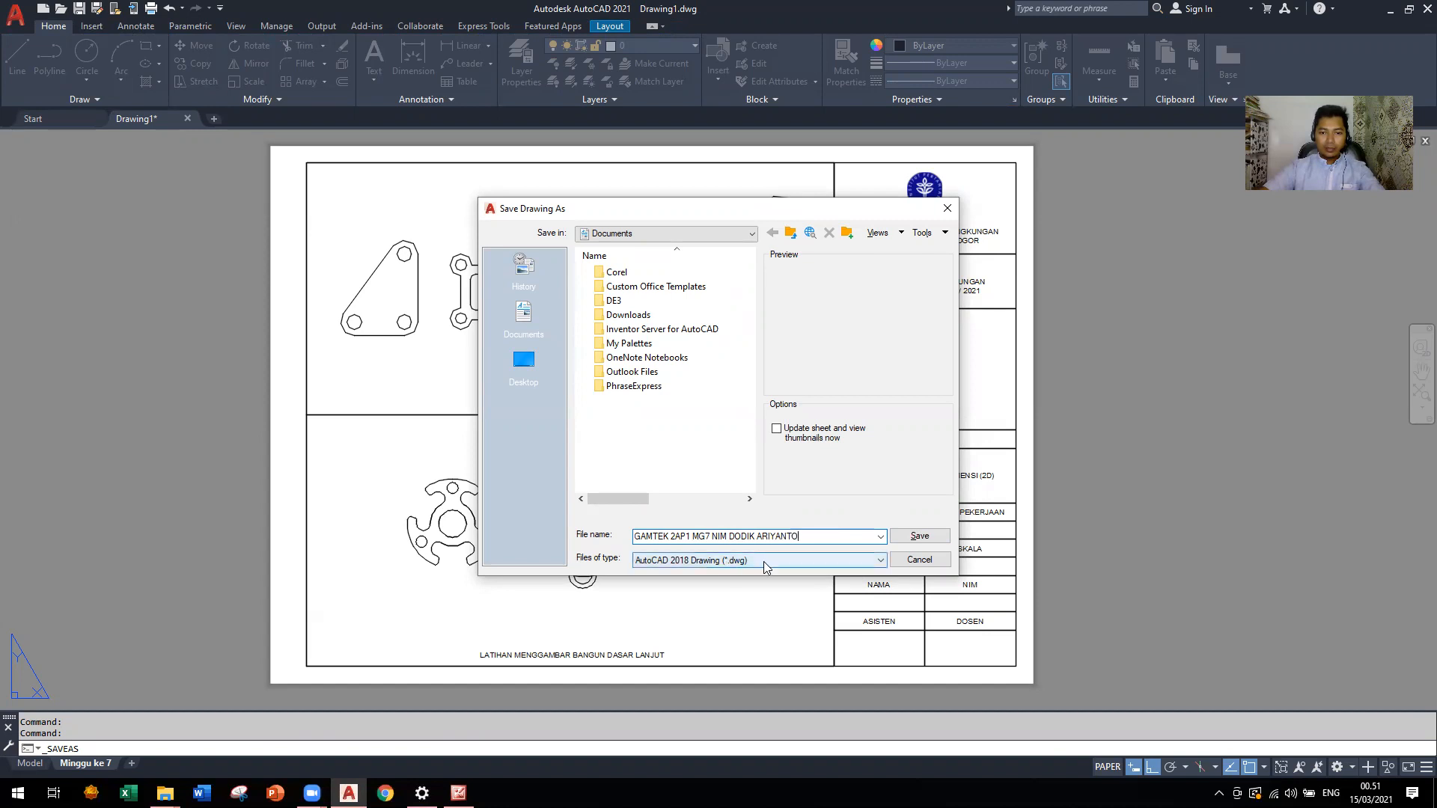
click(915, 540)
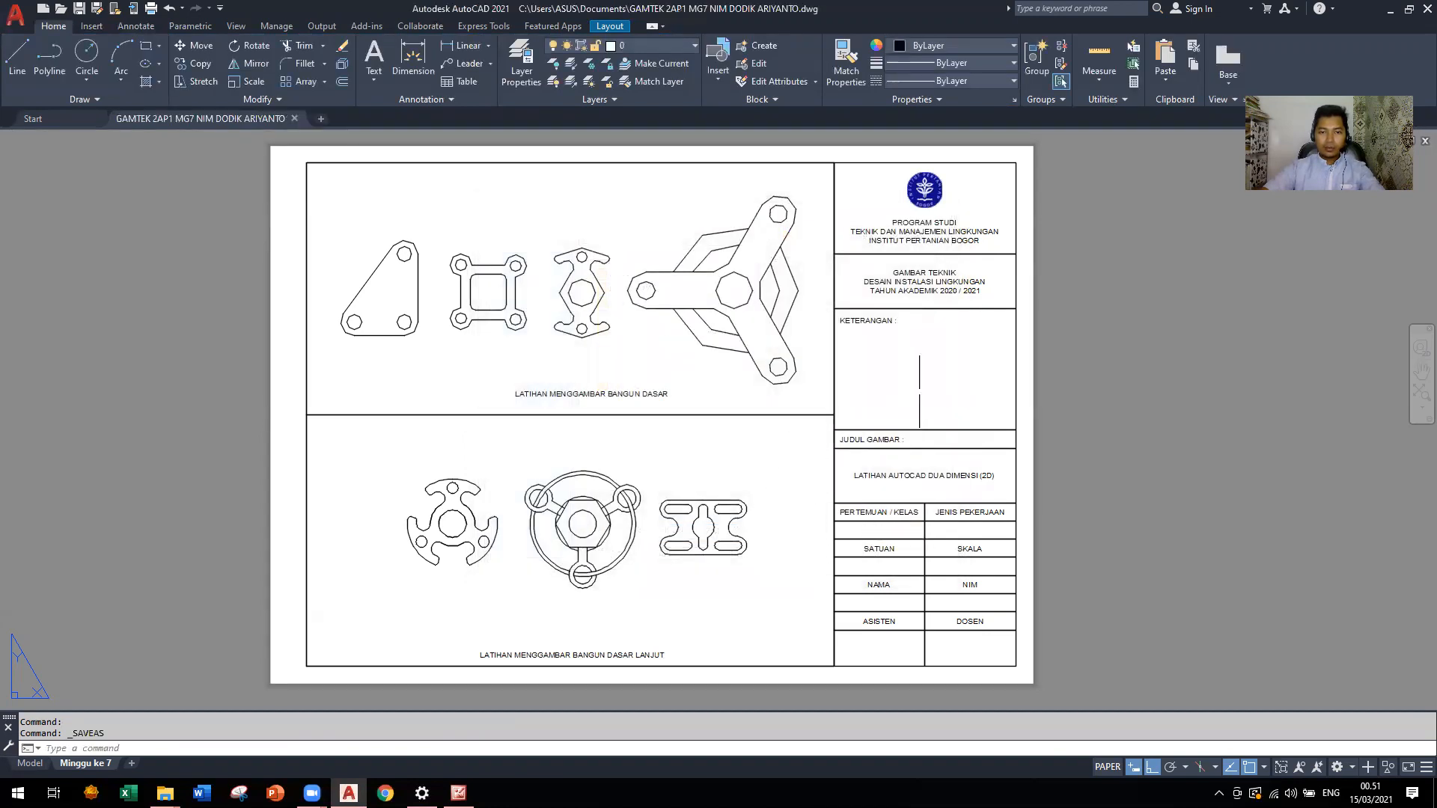
click(15, 17)
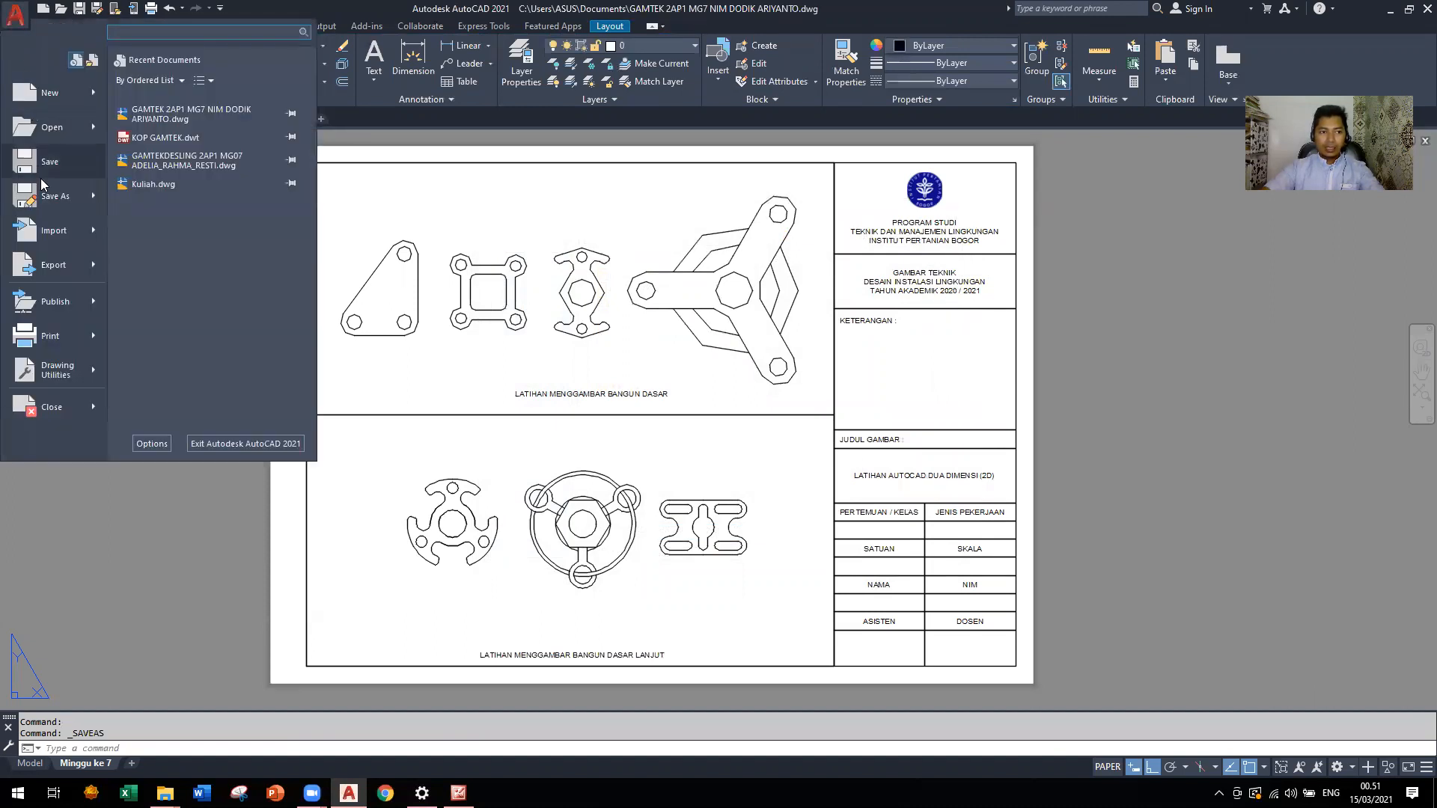
click(44, 201)
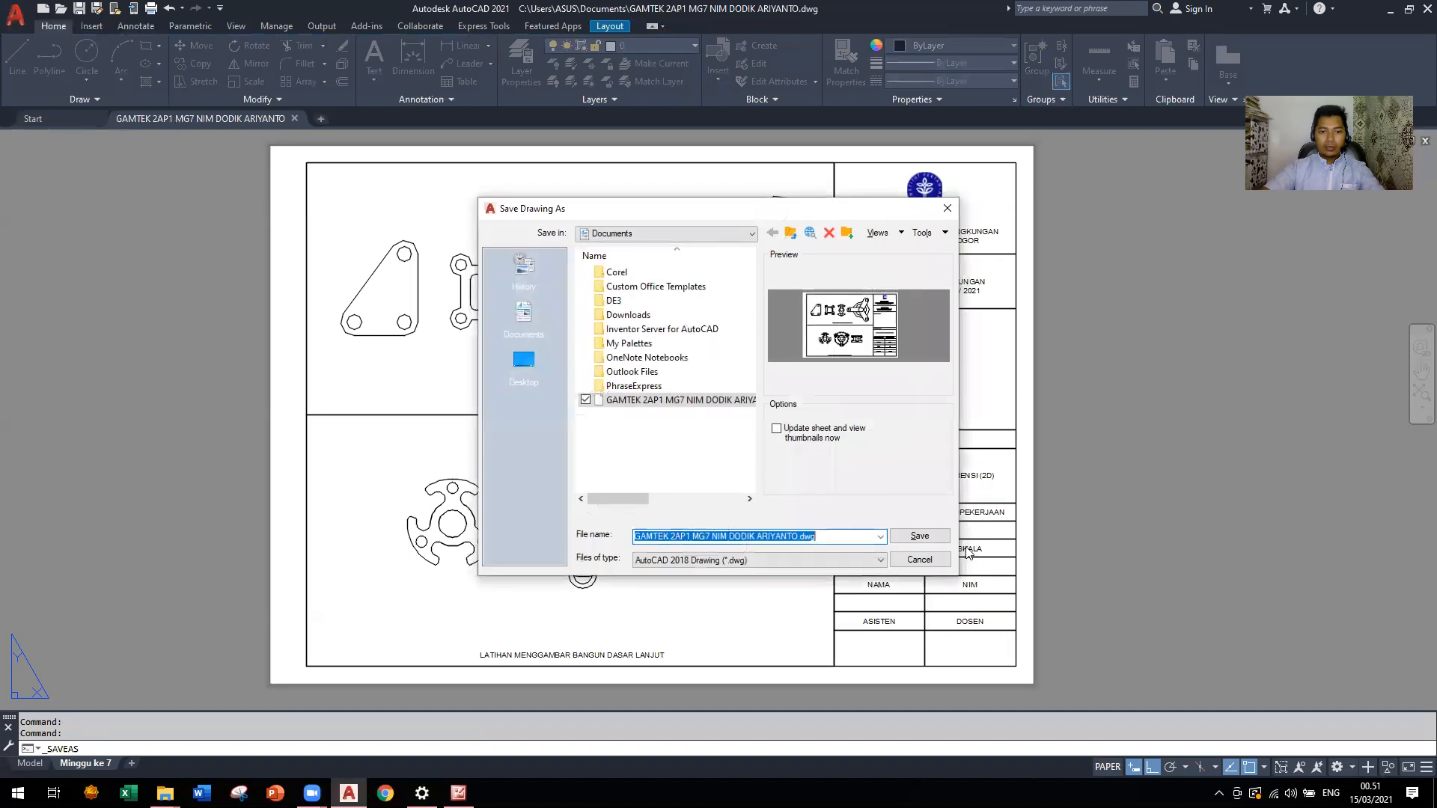
click(821, 563)
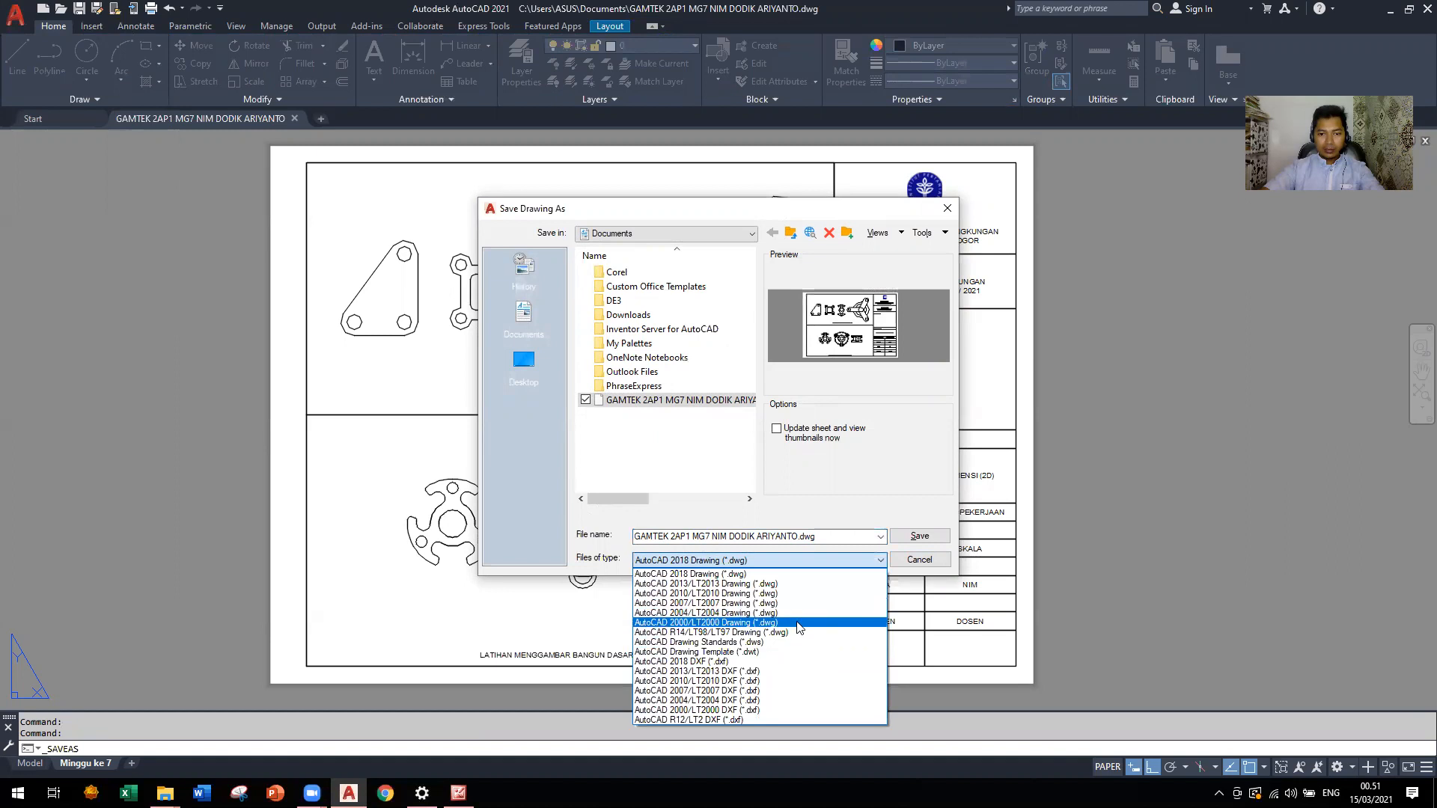
click(925, 563)
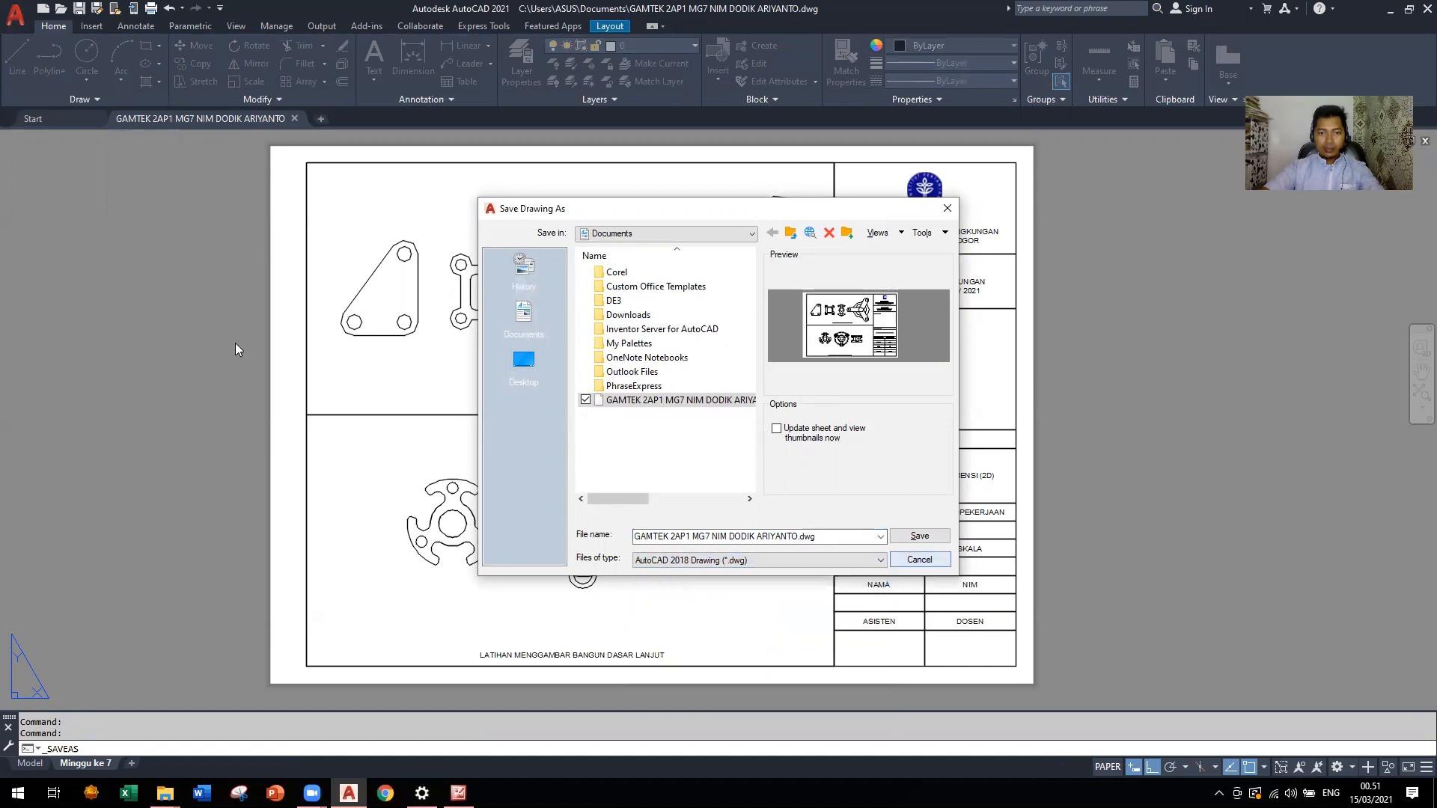
click(922, 561)
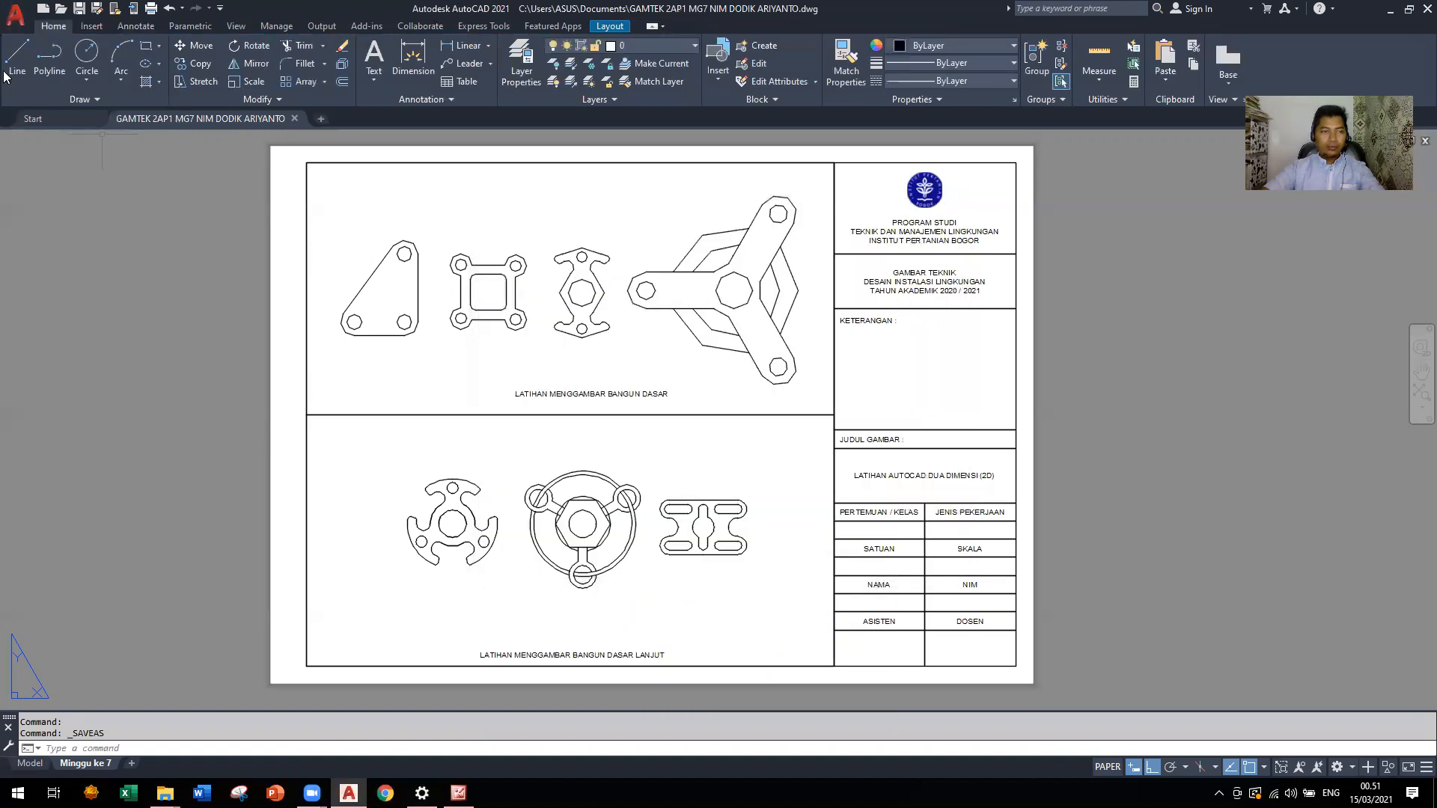
Export the layout as a PDF under the drawing's name, then switch to model space
click(15, 15)
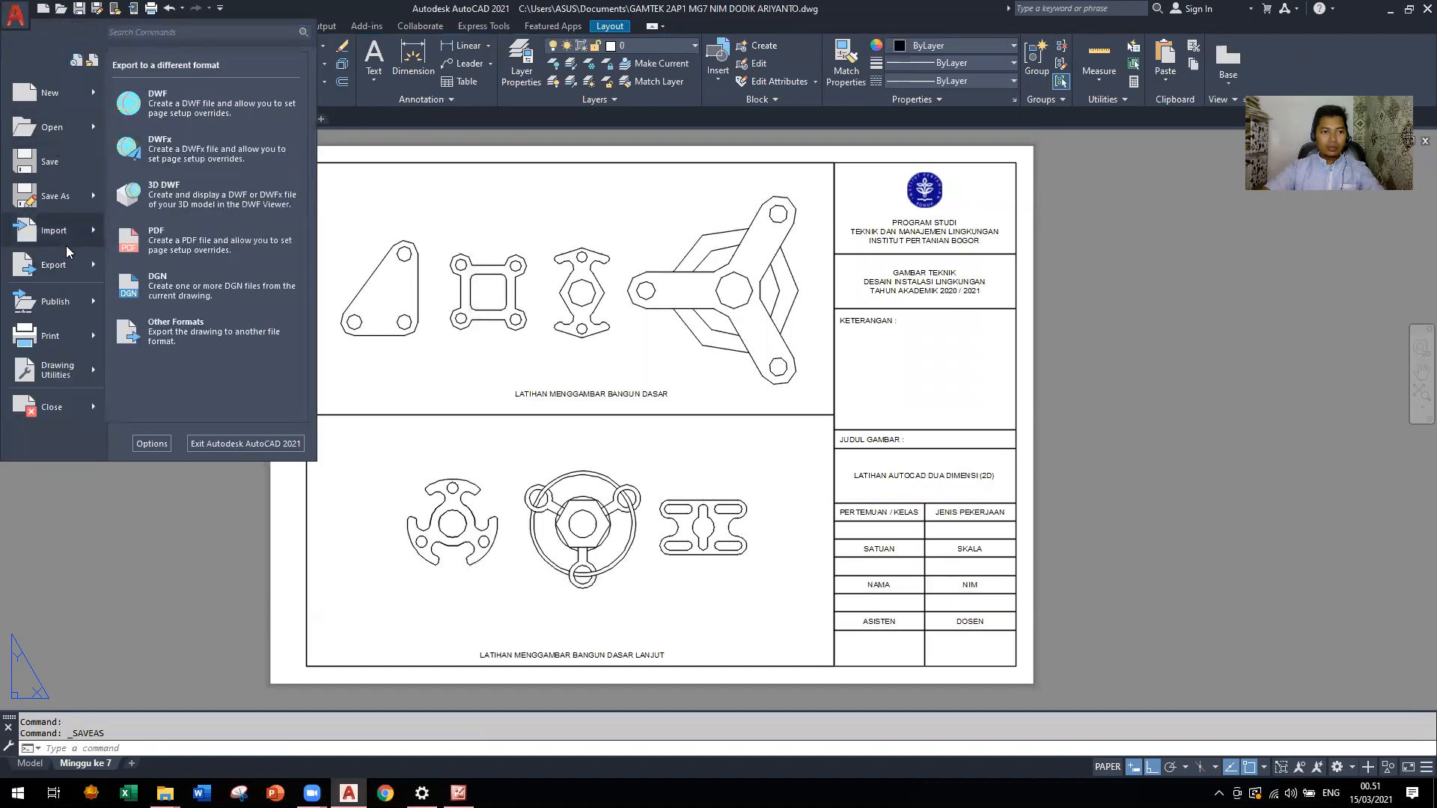
click(161, 251)
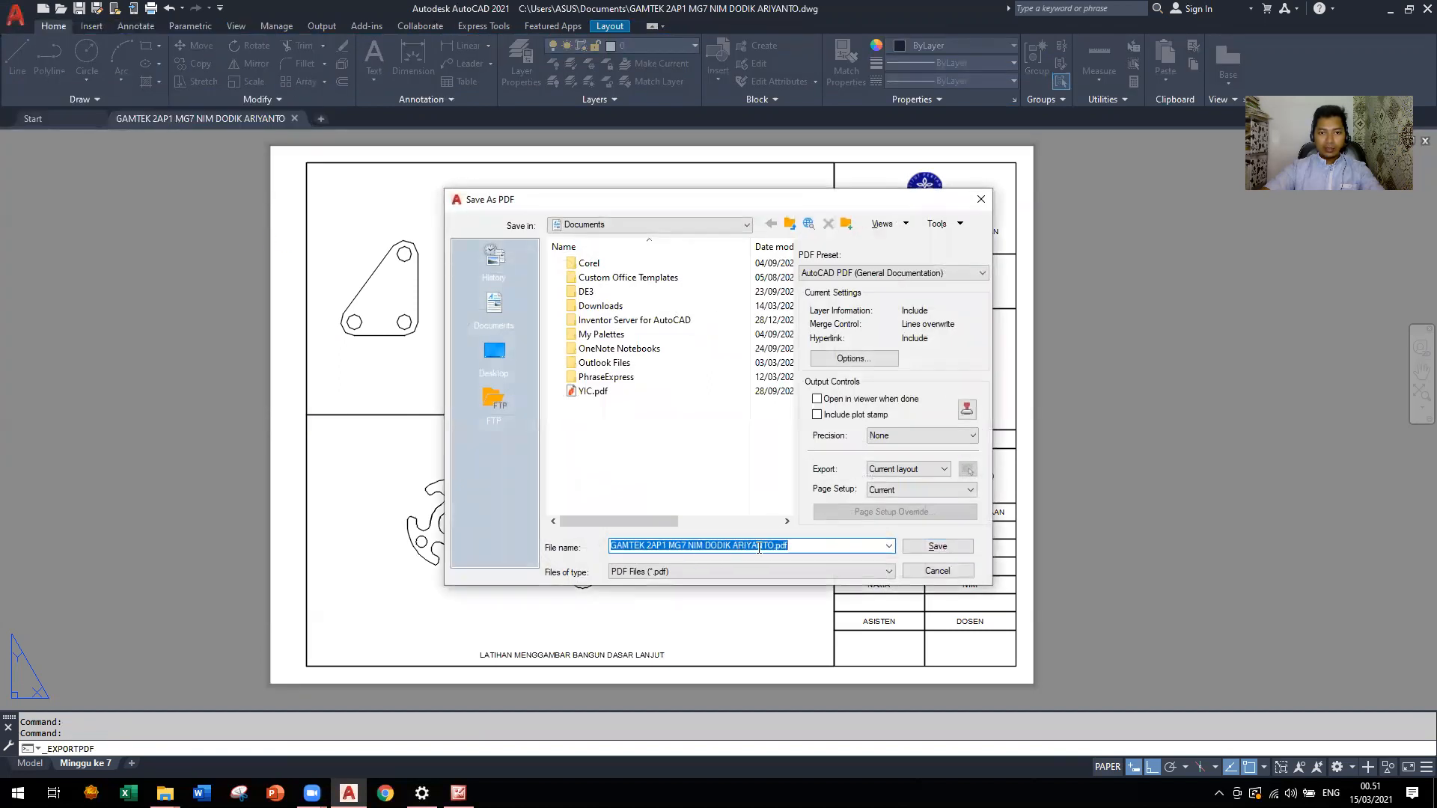
click(937, 547)
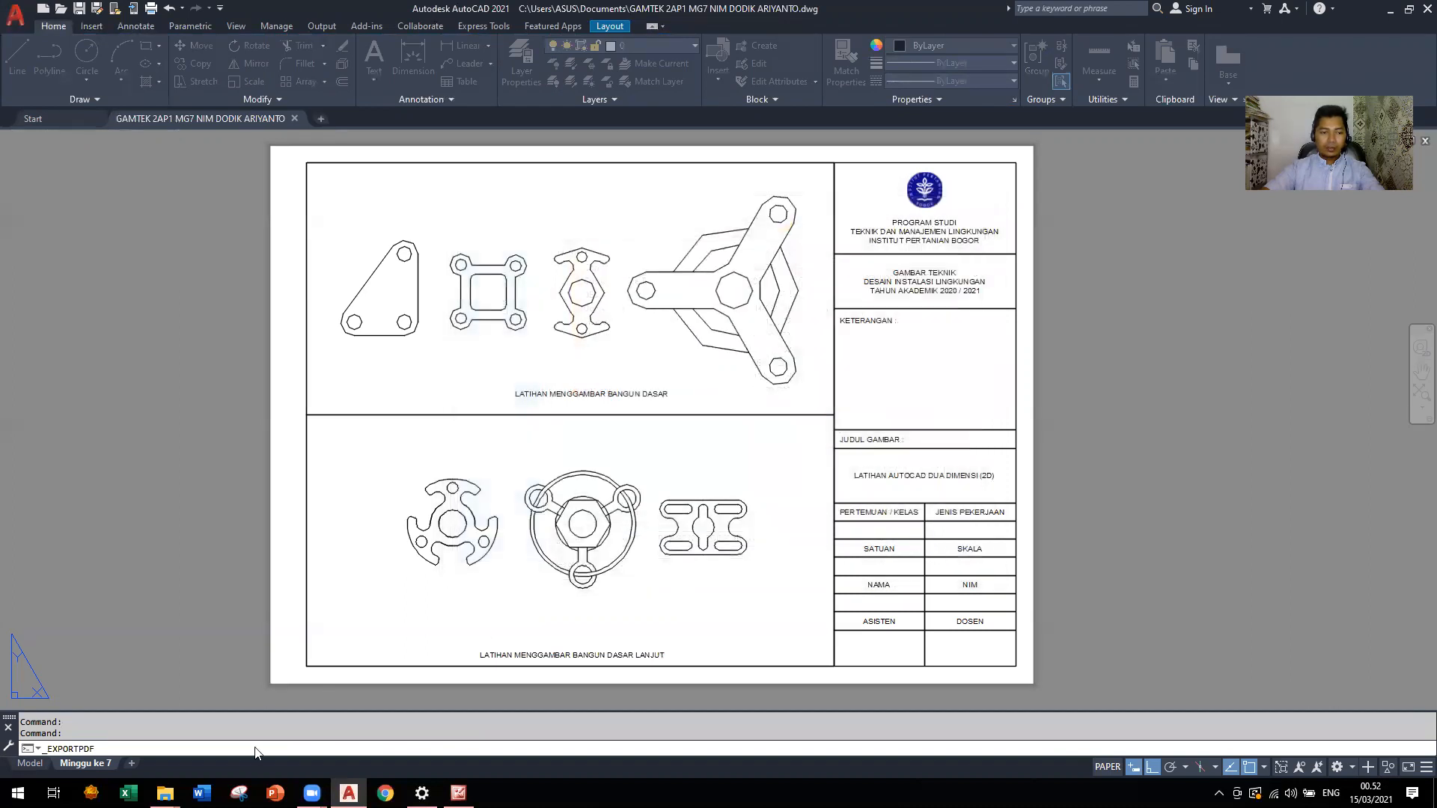
click(34, 763)
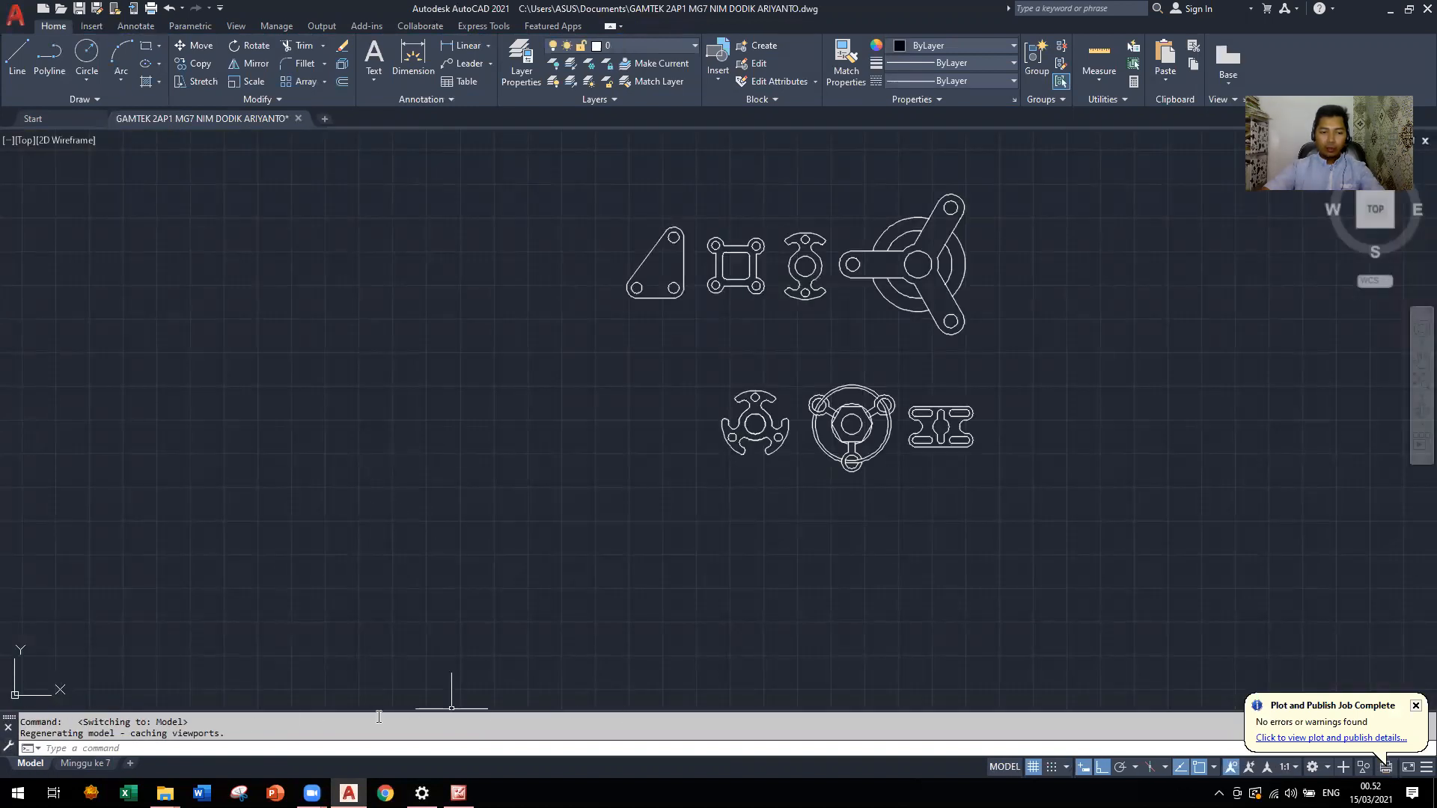
Copy the full command history and search Windows for 'NOTE'
right_click(334, 725)
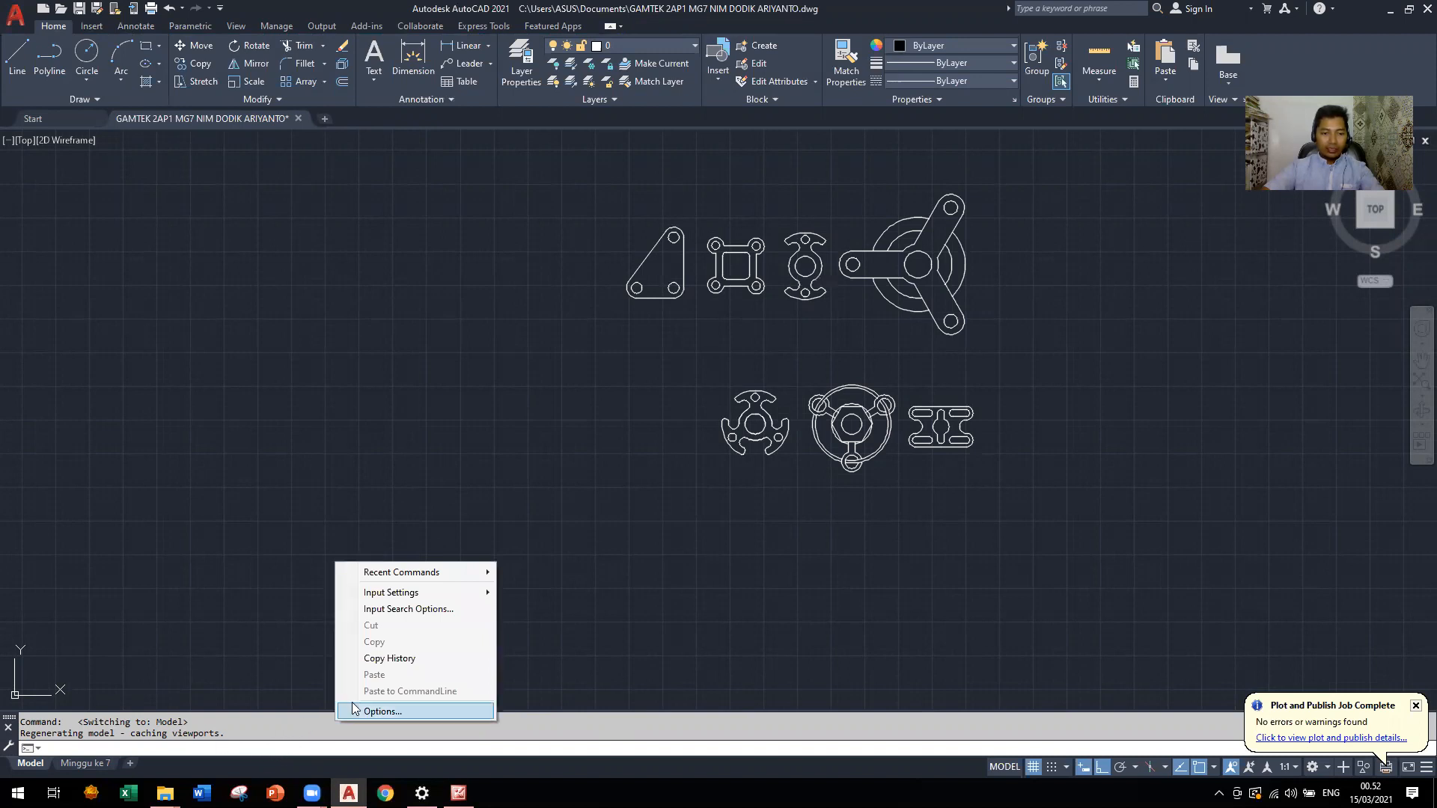
click(379, 659)
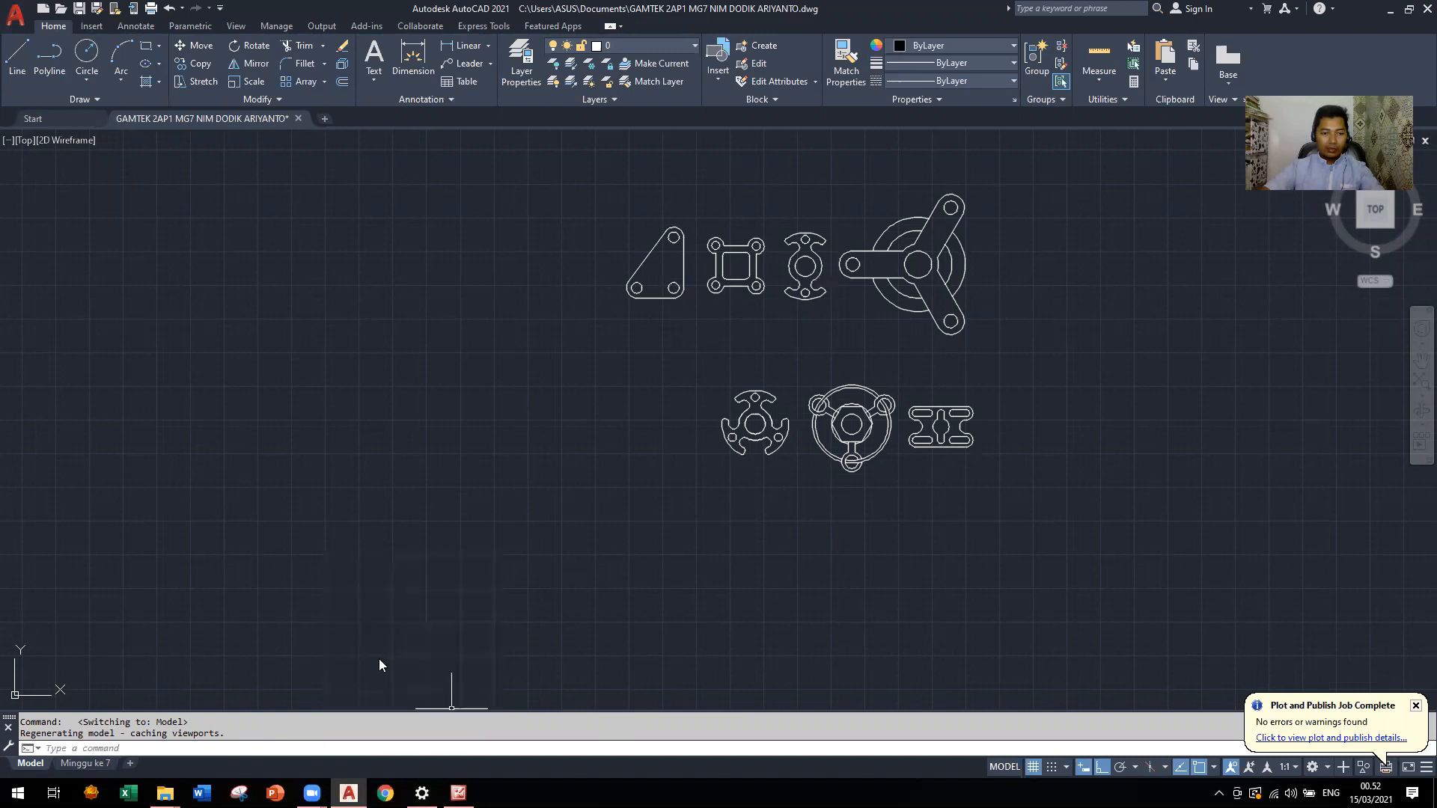
click(18, 794)
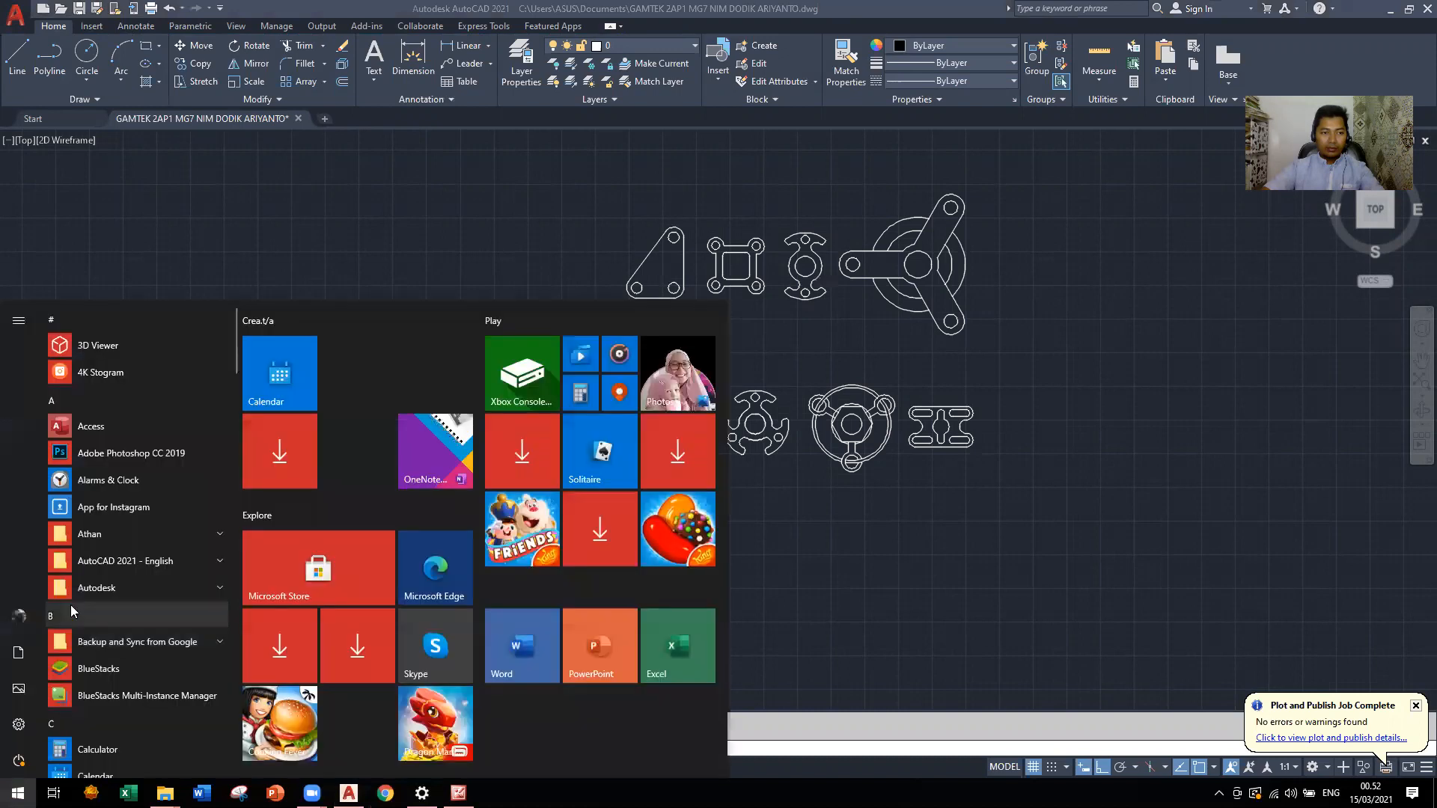
text(NOTE)
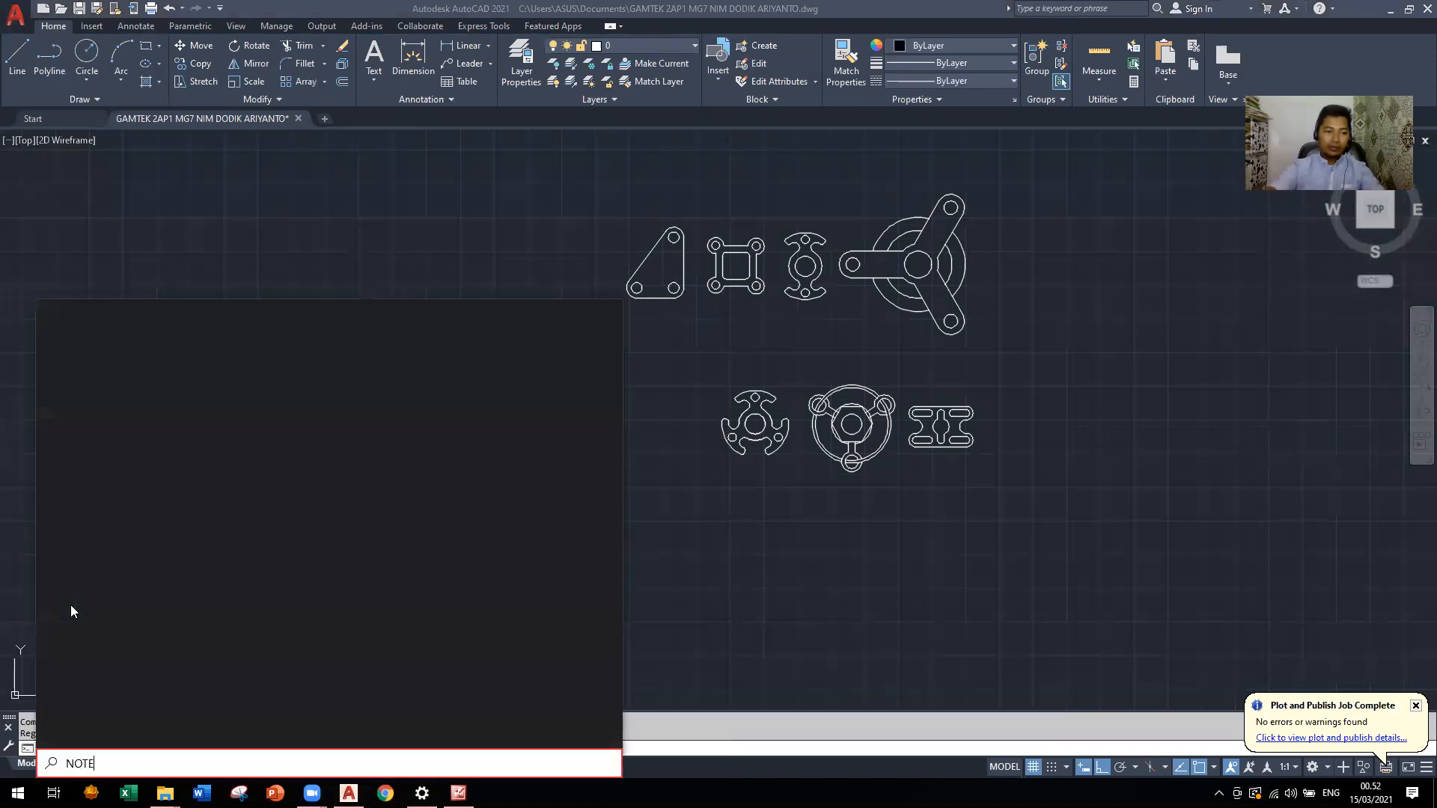
Launch Notepad and paste the AutoCAD command history into it
click(87, 365)
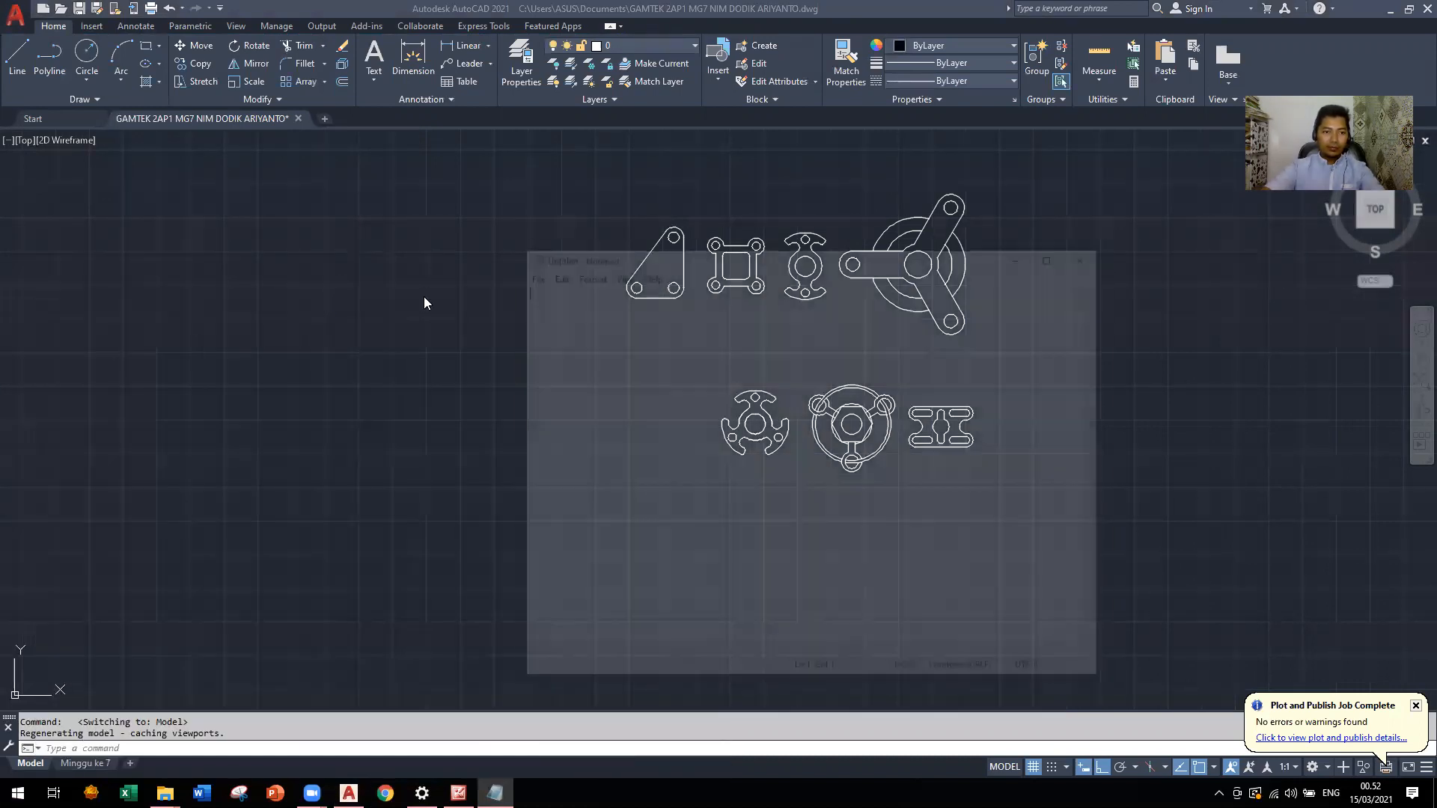
right_click(712, 331)
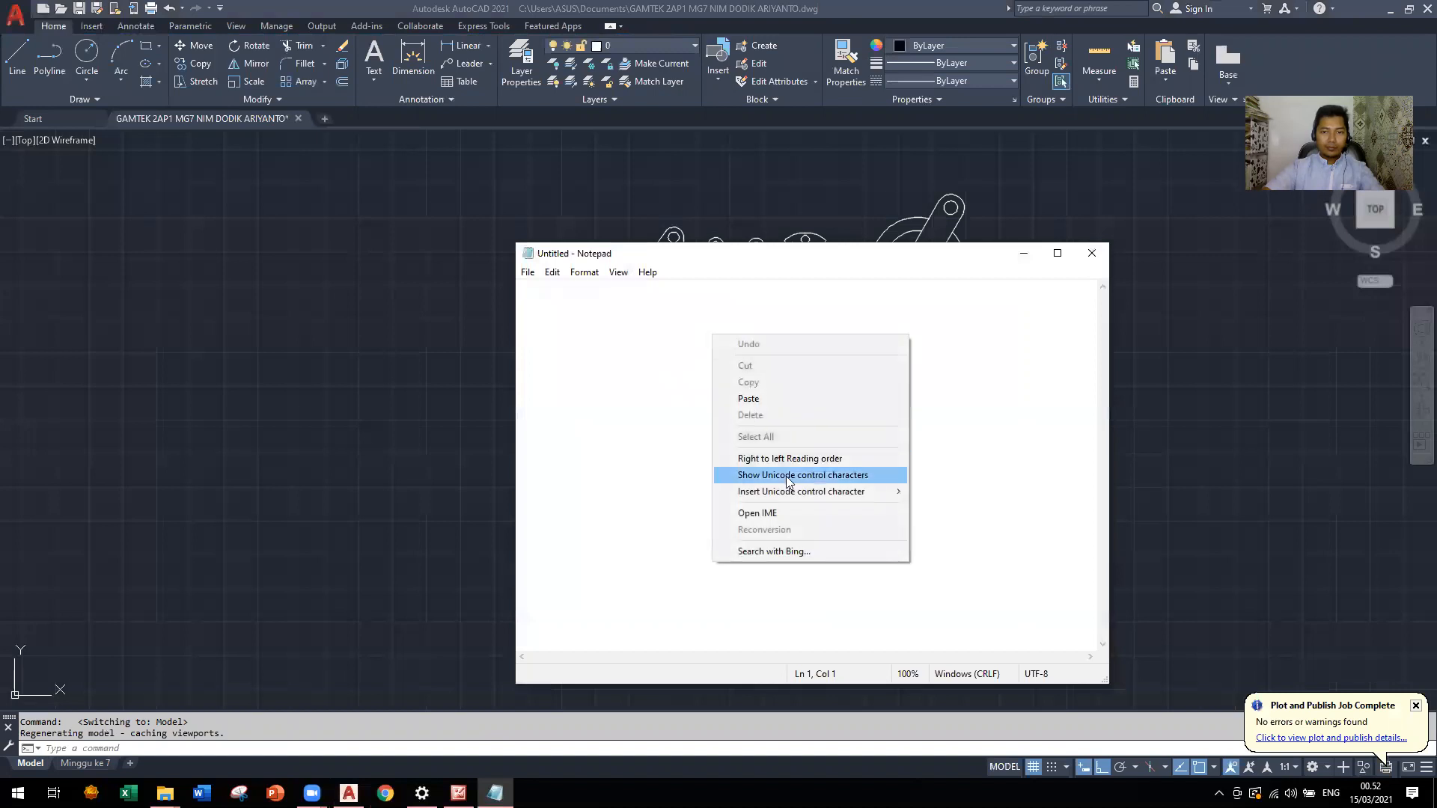
click(769, 401)
drag(1102, 635, 1144, 734)
scroll(971, 381, up, 5)
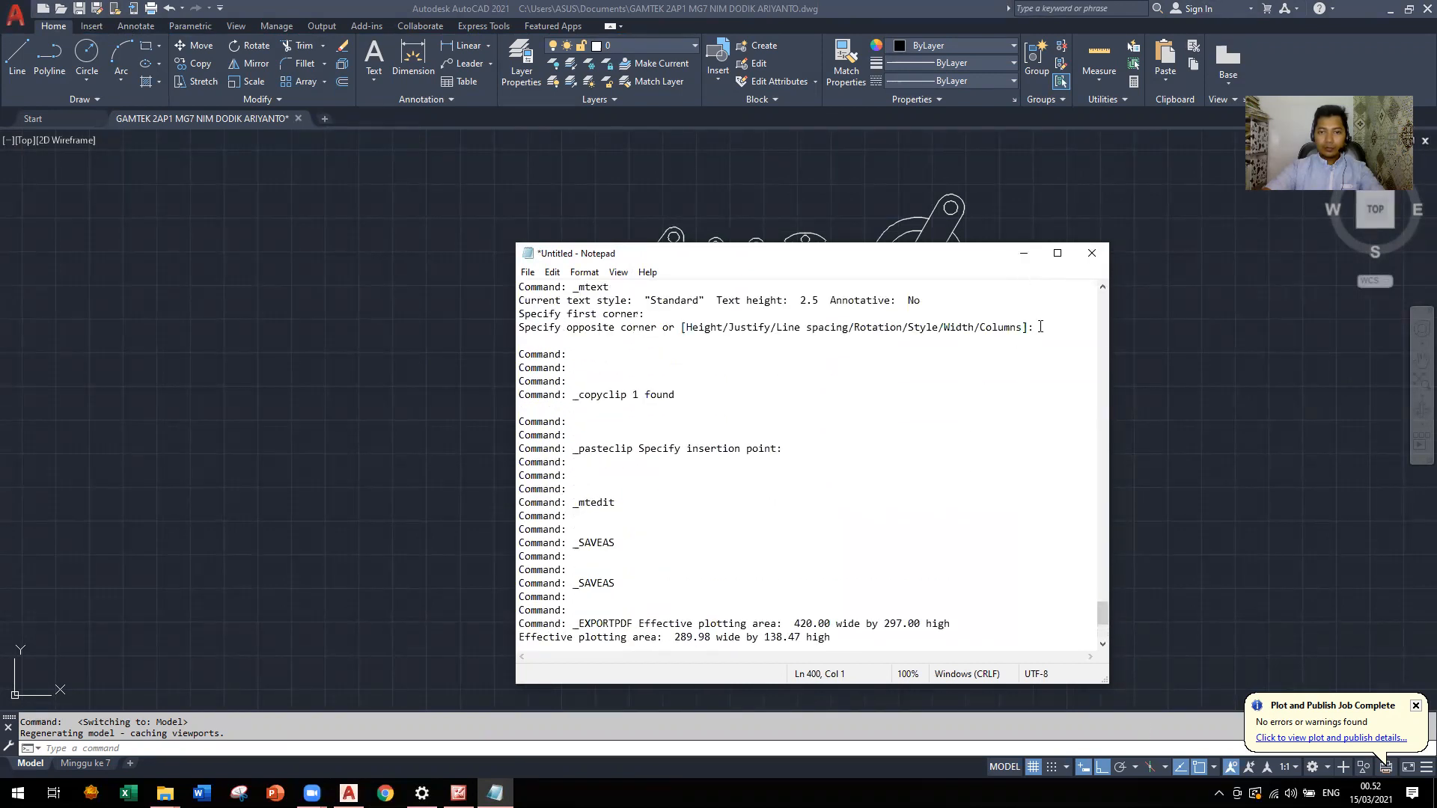
Save the text in Documents as 'GAMTEK 2aP1 MG7 NIM' plus the student's name, then close Notepad
click(552, 272)
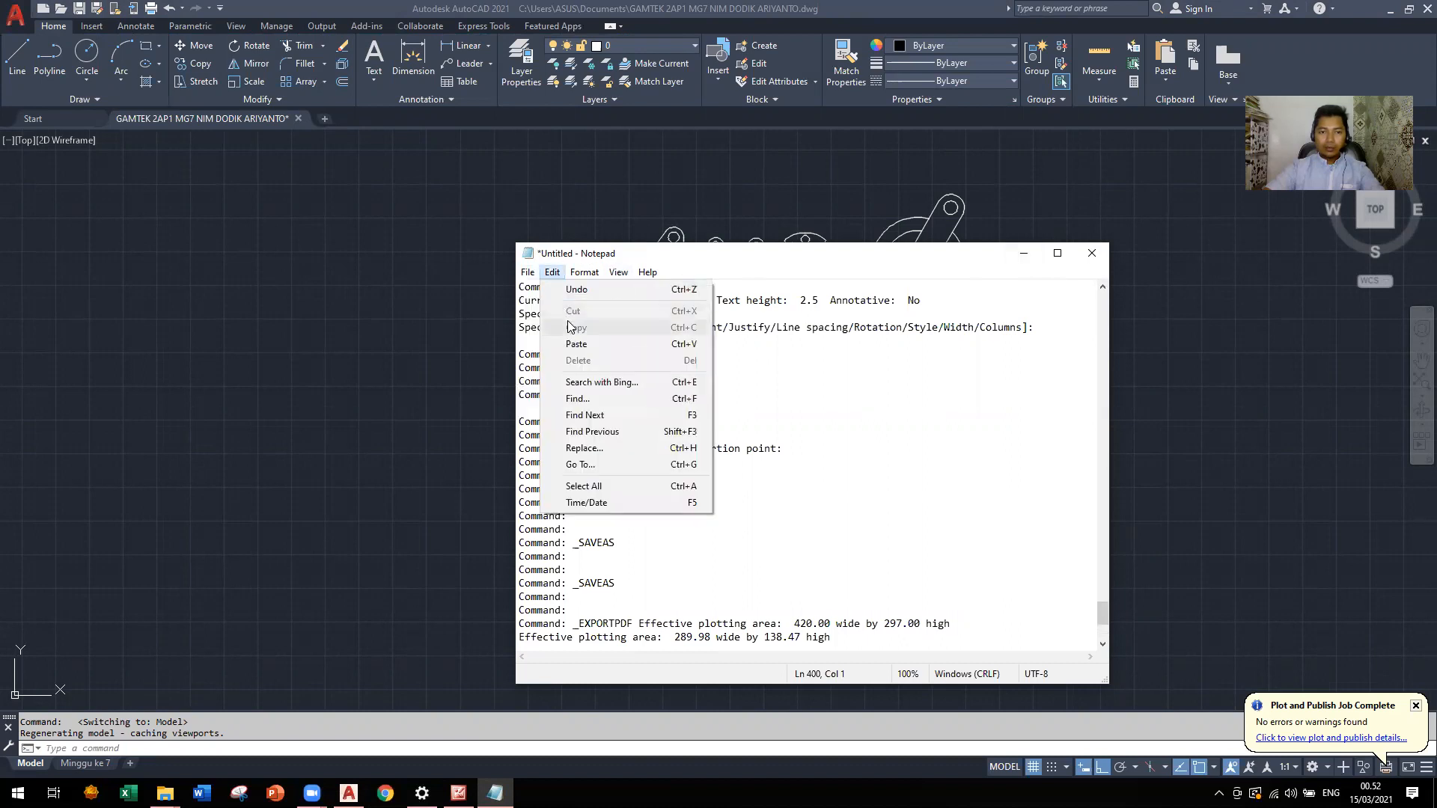
mouse_move(527, 272)
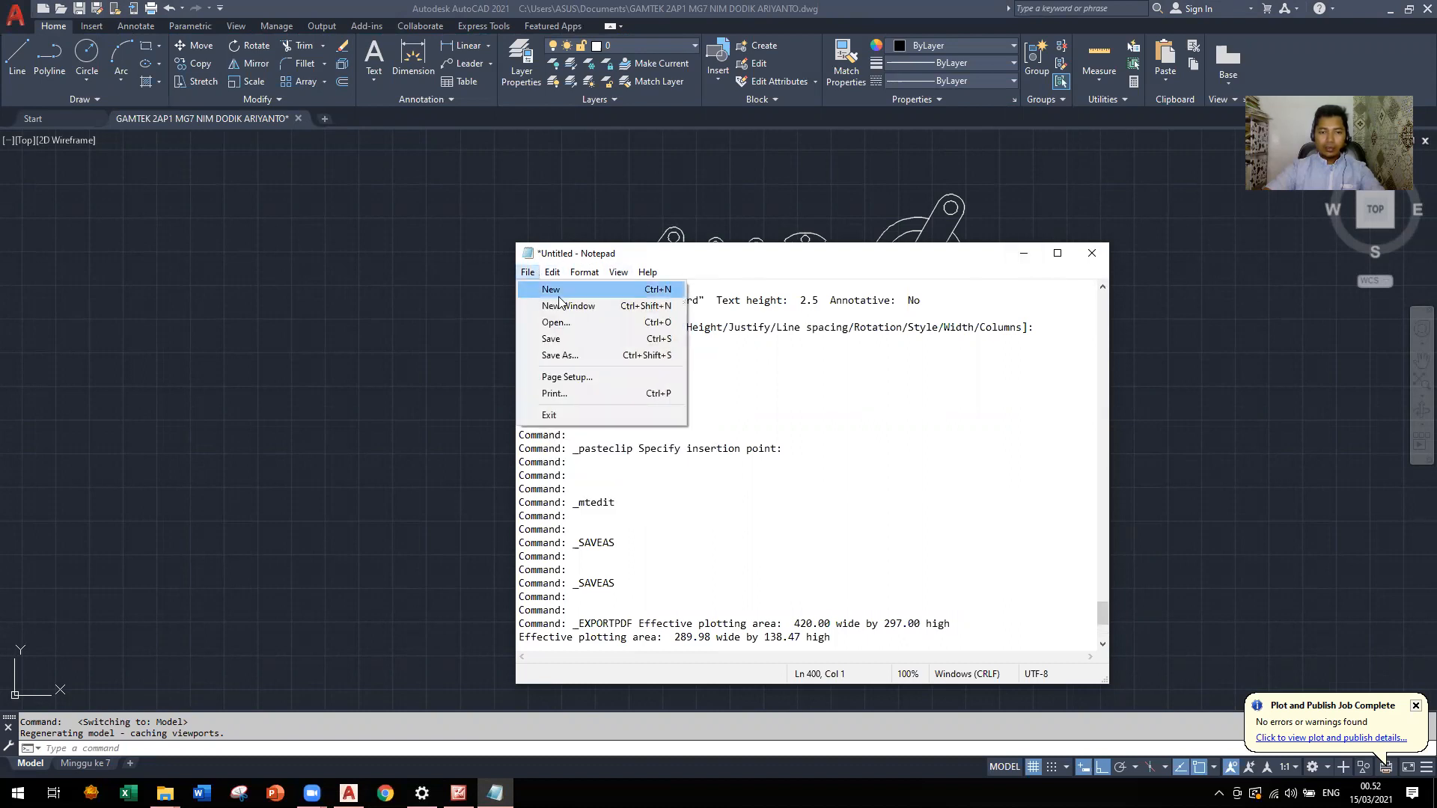
click(560, 356)
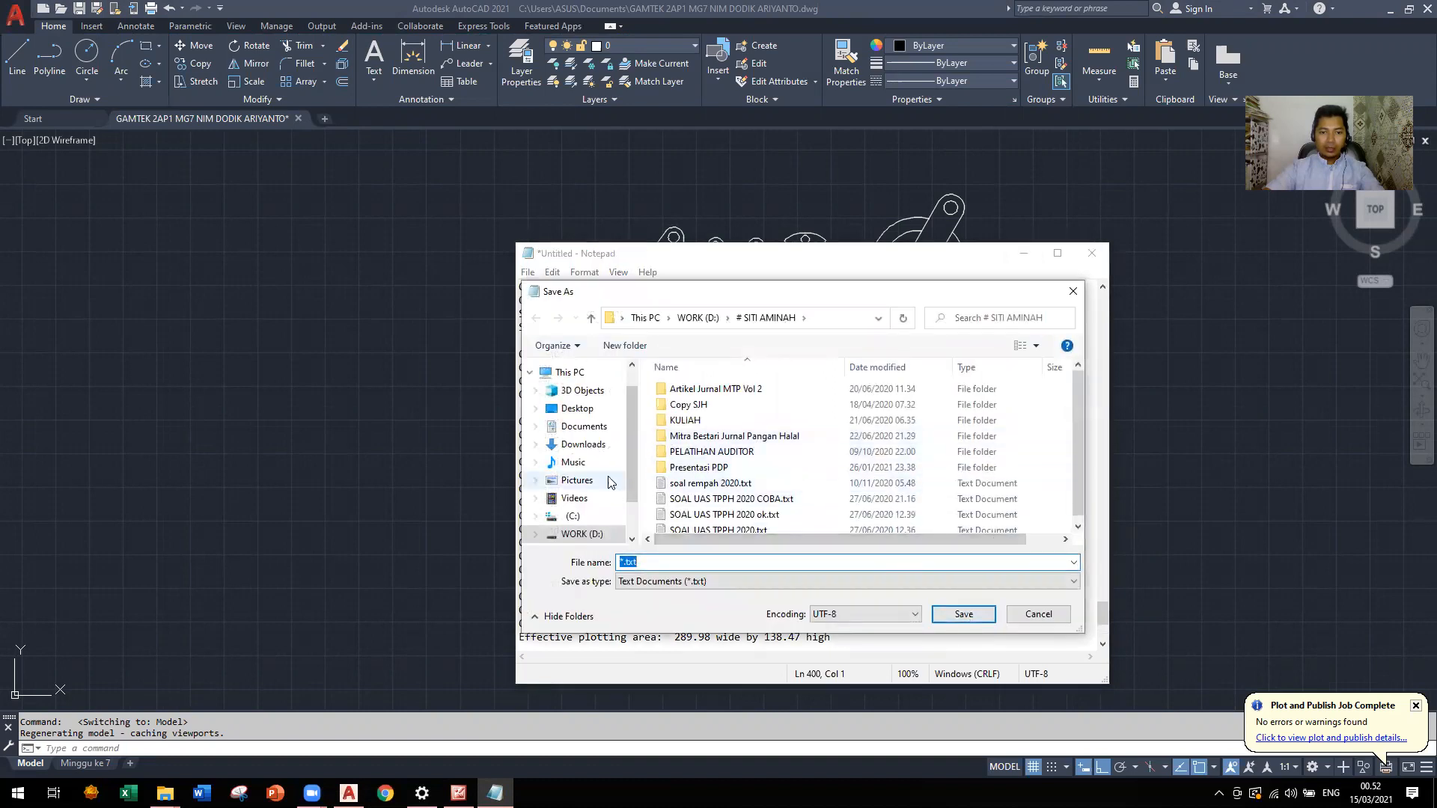
click(587, 428)
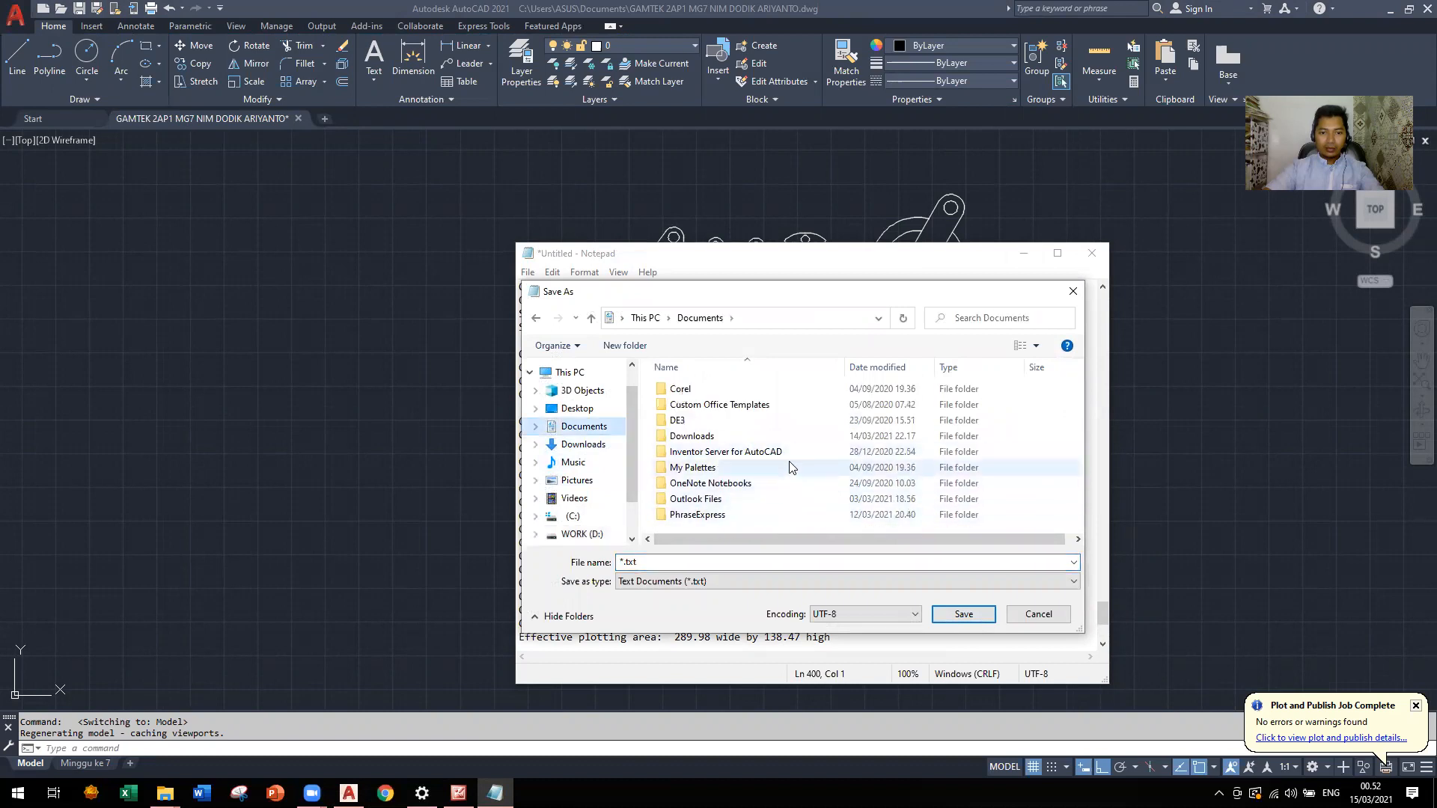
click(682, 561)
text(GAMTEK)
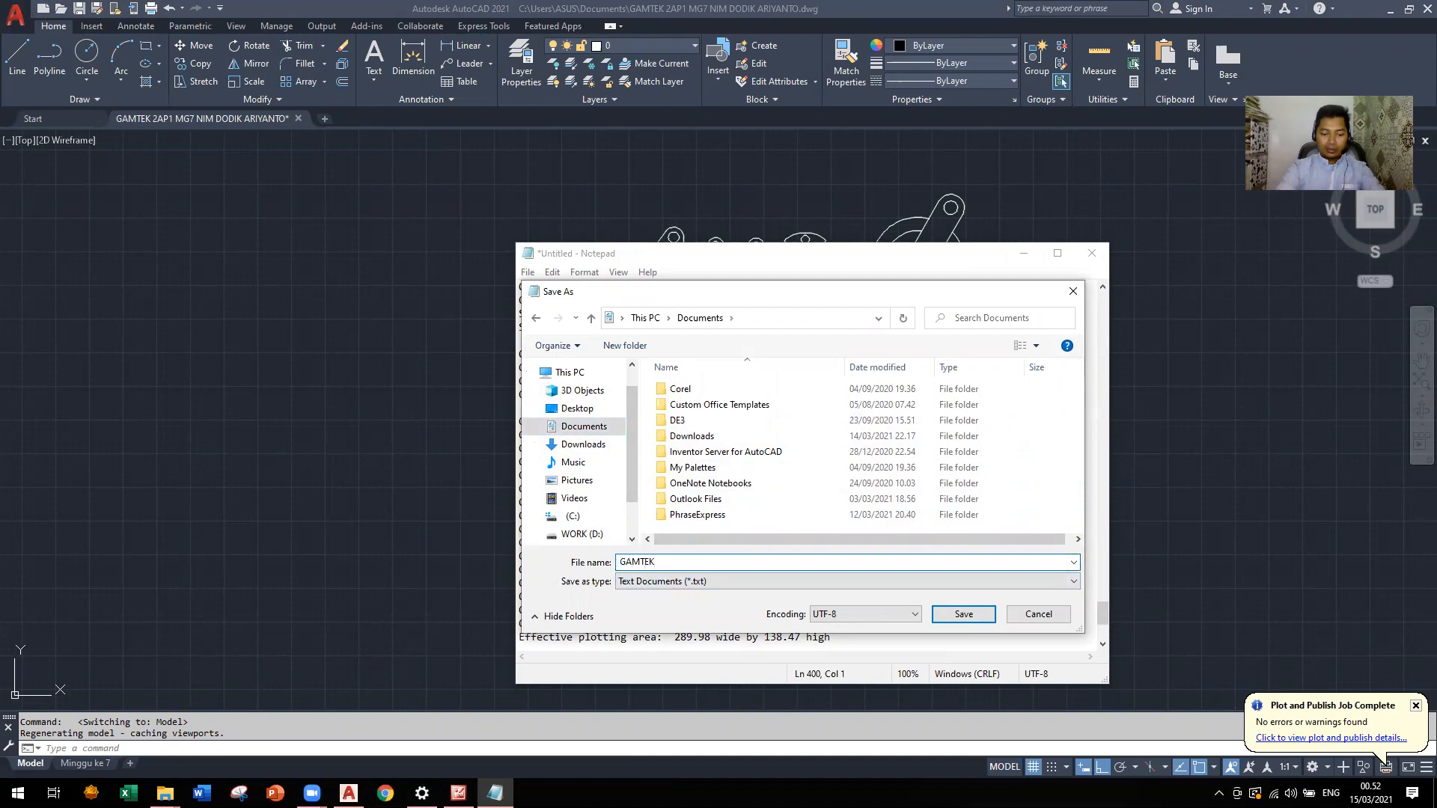
text( 2aP1 MG7)
text(NIM DODIK ARIYANTO)
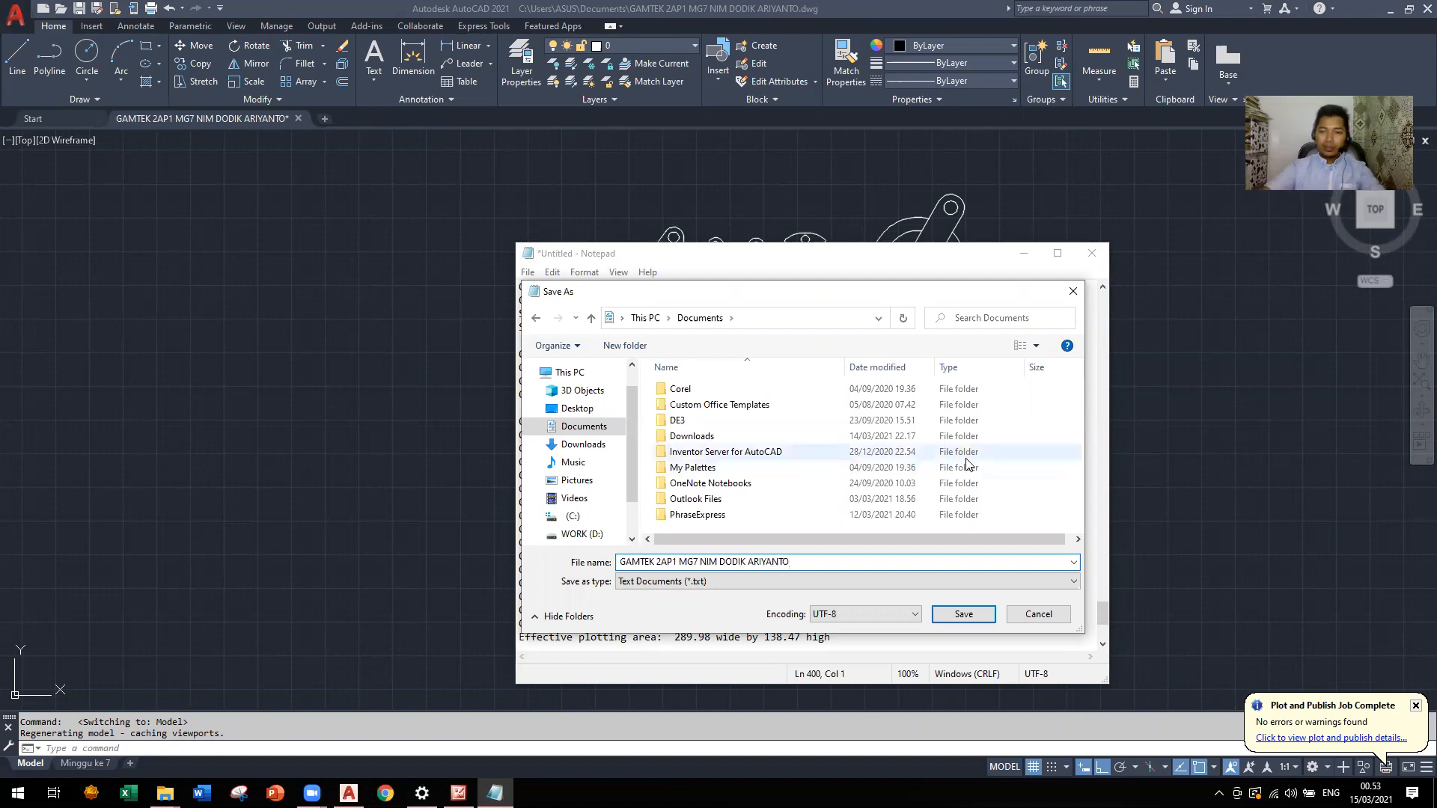
click(985, 618)
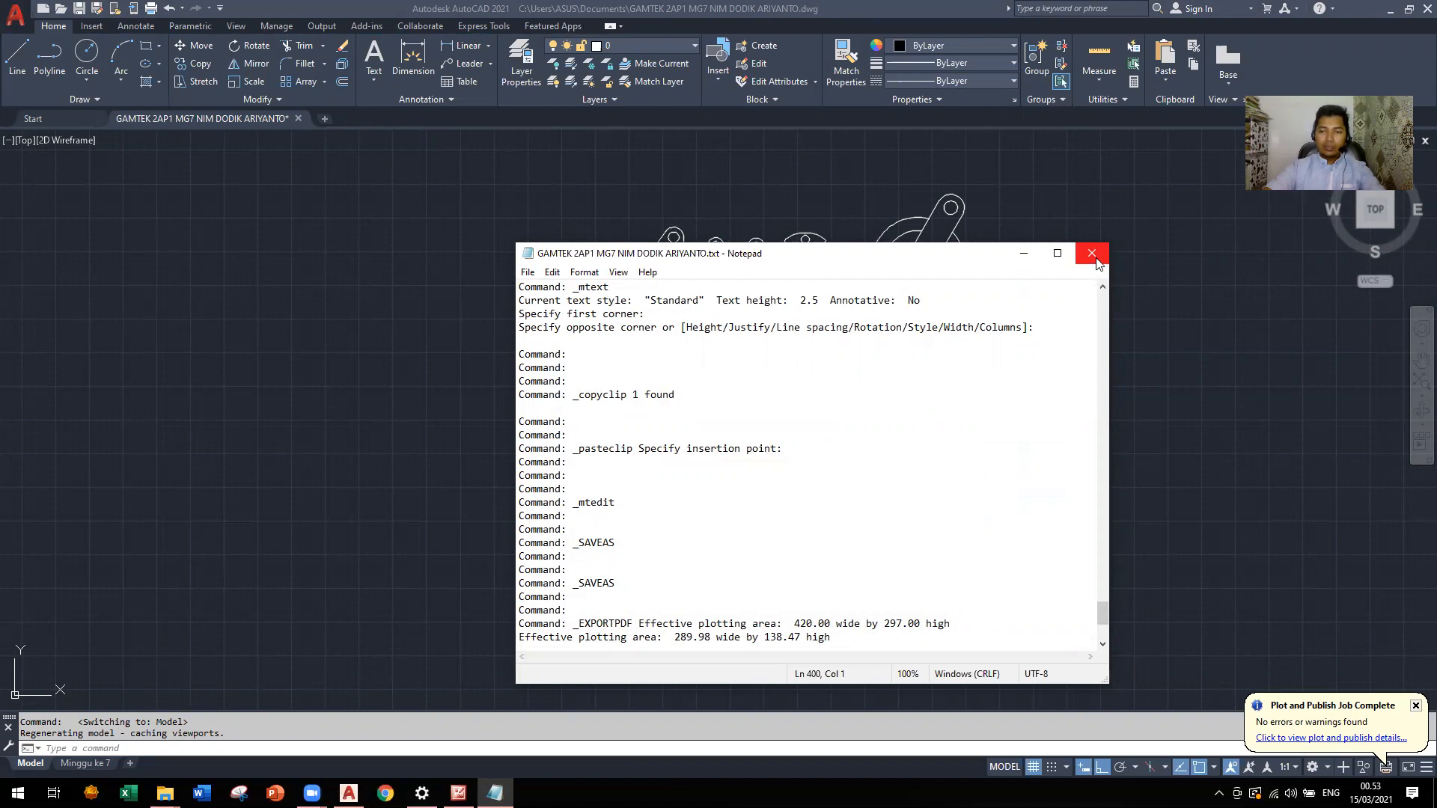
click(1093, 255)
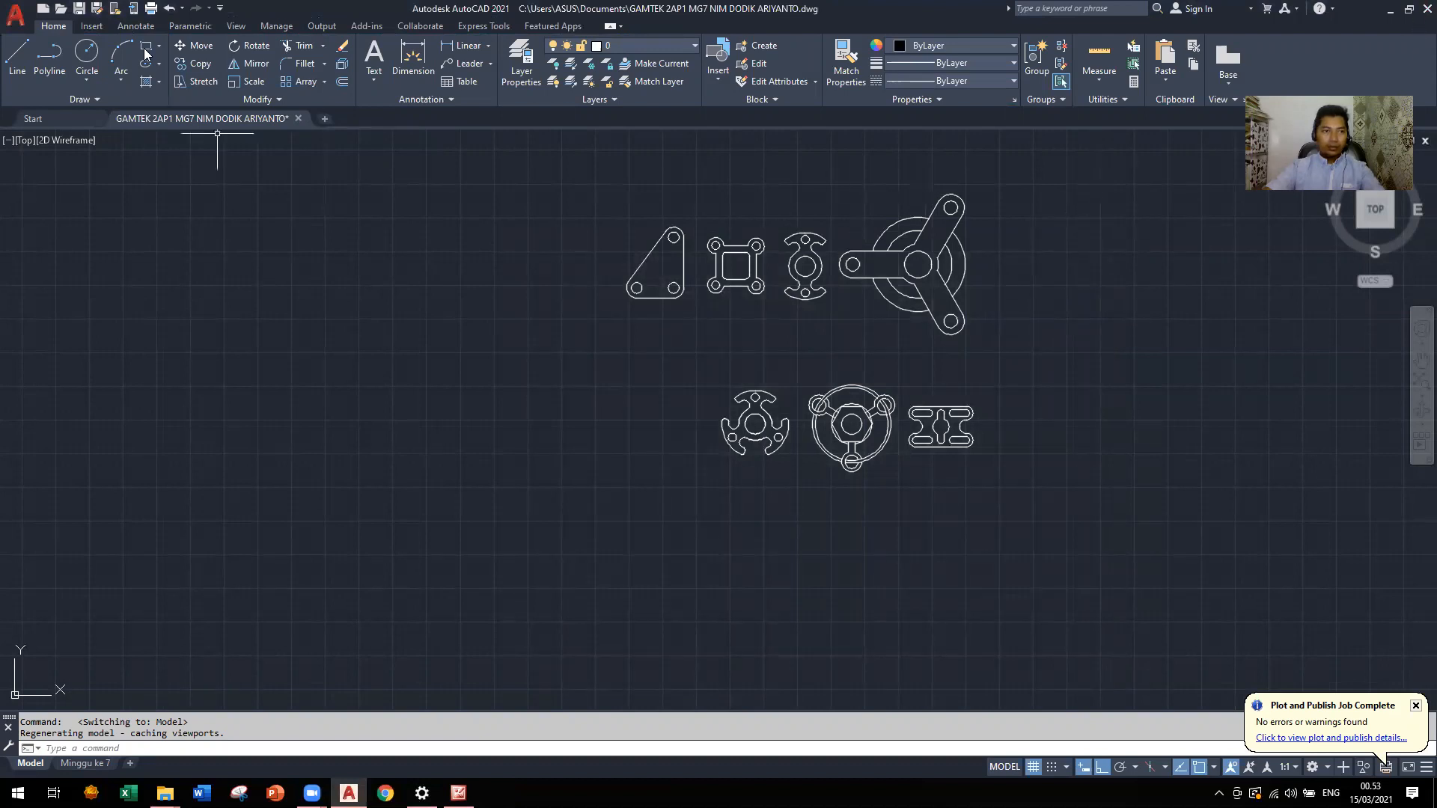
Save the drawing, close AutoCAD, and open Praktikum 2D-Kop 1_001.jpg in Picture Manager
key(ctrl+s)
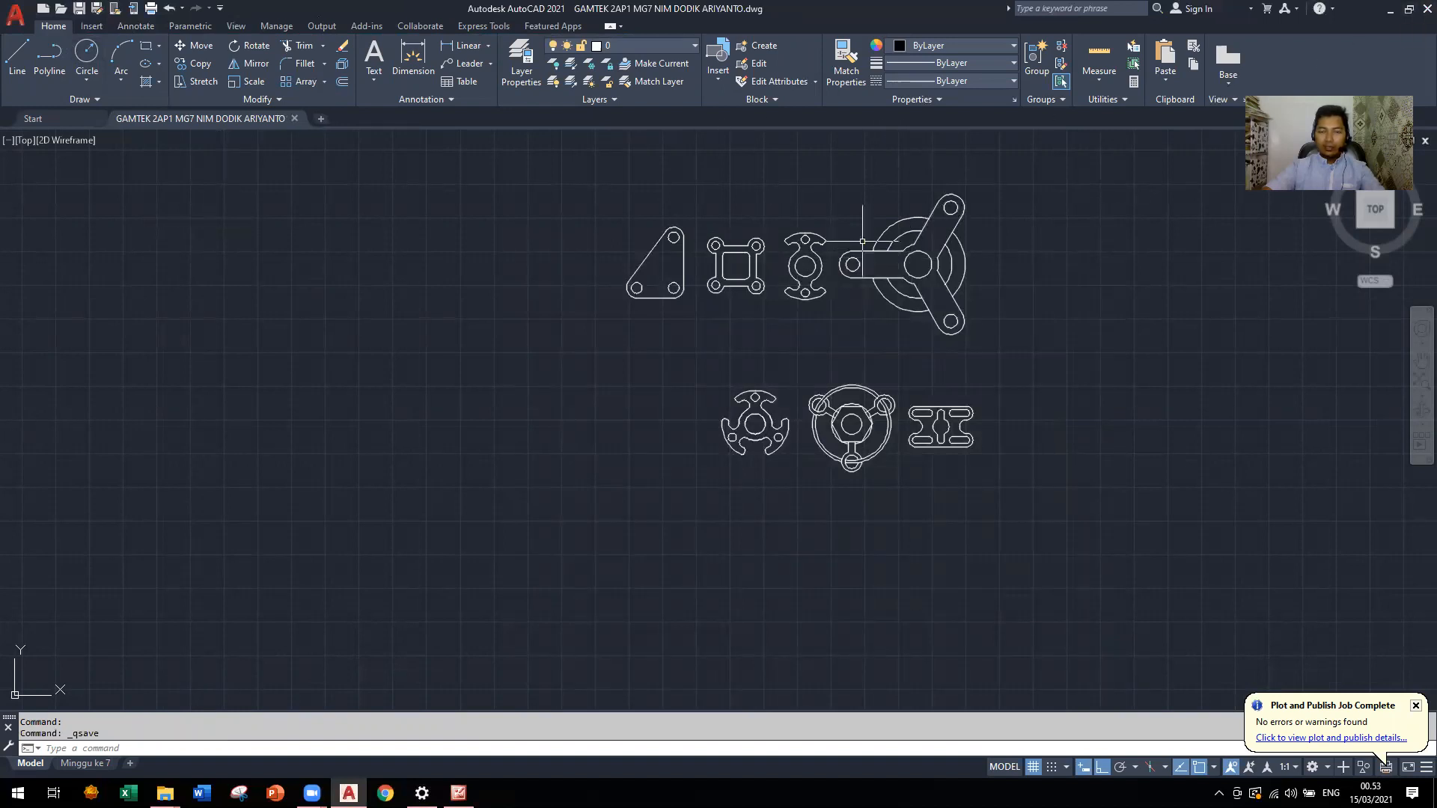
click(1415, 10)
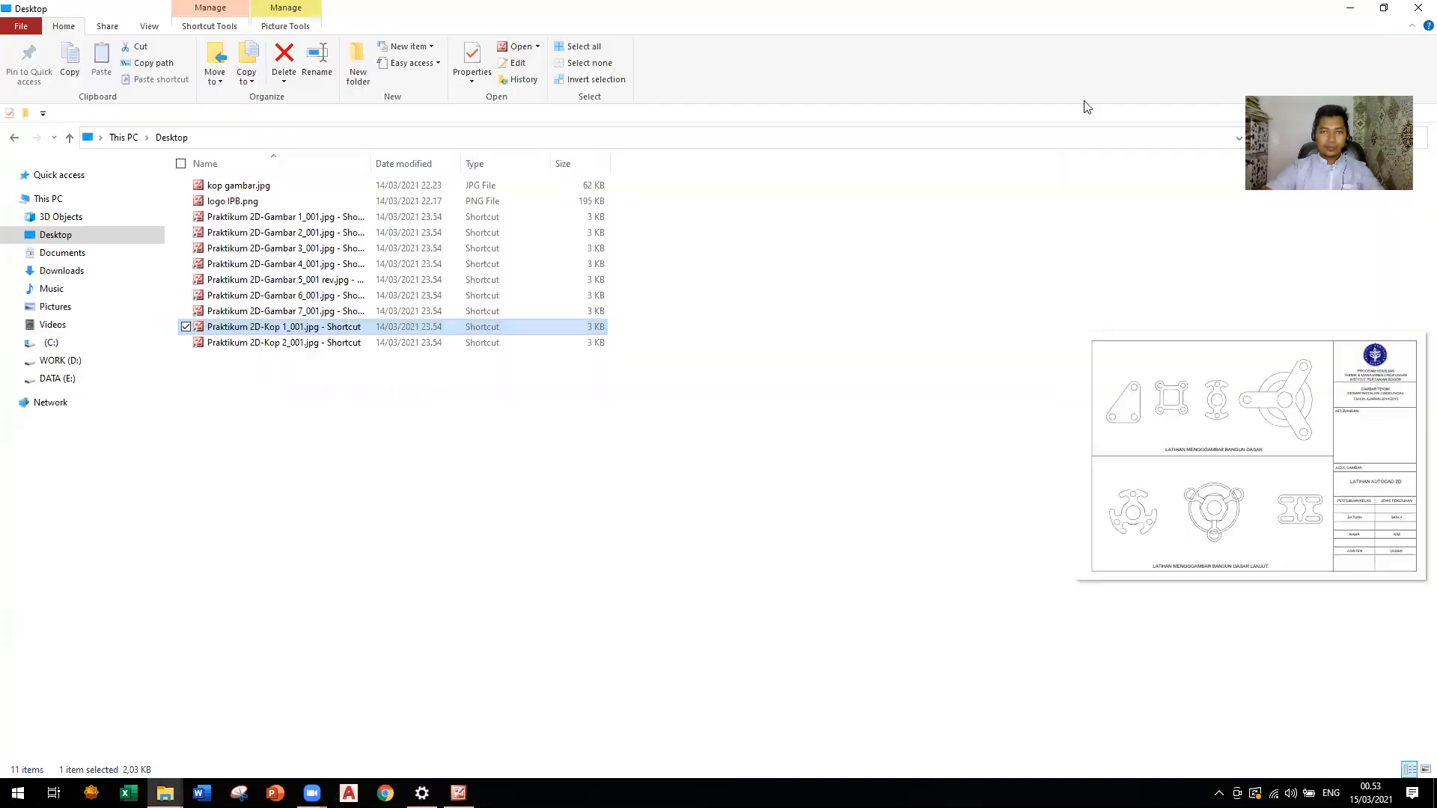
key(Return)
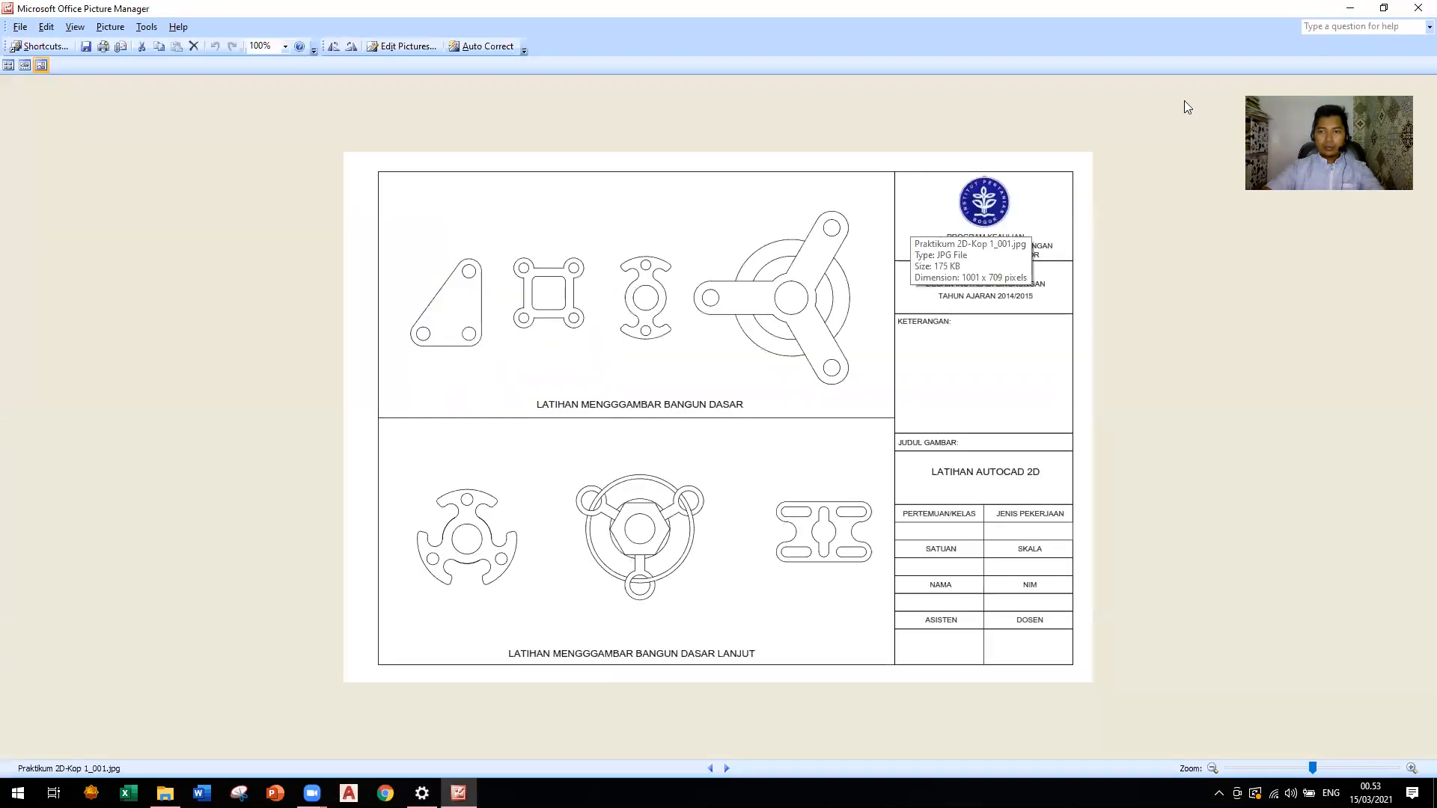